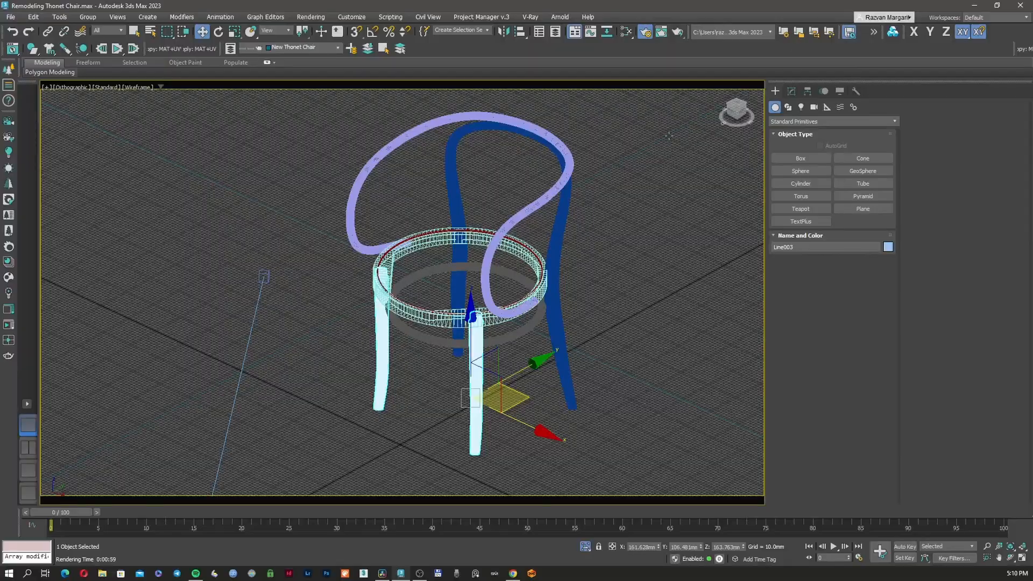
- Display the chair model shaded with edged faces and examine its seat ring, front legs and armrest geometry
key("F3")
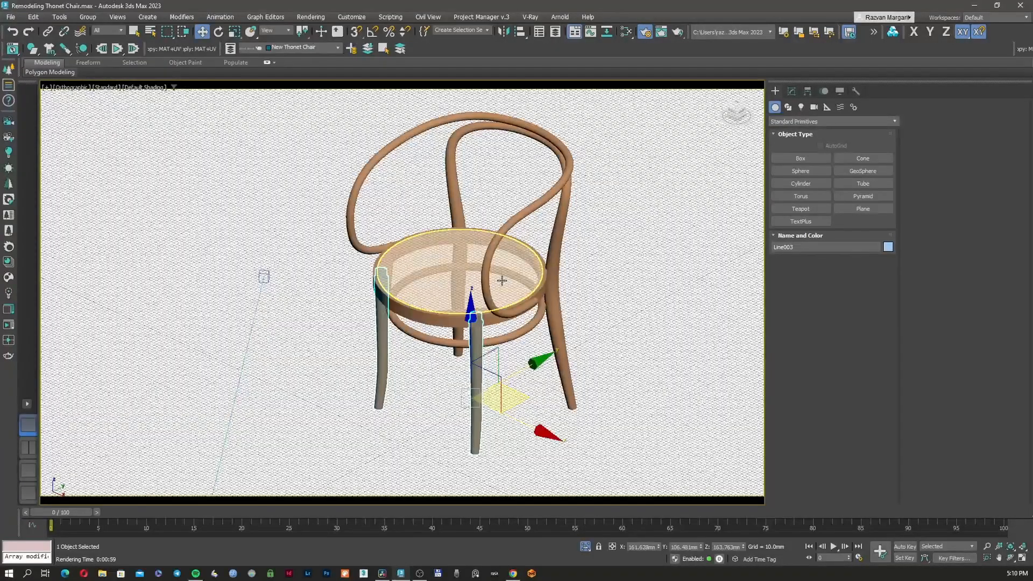
mouse_move(503, 281)
middle_mouse_down("alt")
mouse_move(500, 267)
mouse_move(477, 272)
mouse_move(529, 315)
mouse_move(473, 458)
middle_mouse_up("alt")
scroll(518, 300, "up", 5)
key("F3")
scroll(518, 300, "up", 2)
key("F3")
key("F4")
scroll(517, 301, "down", 4)
scroll(531, 318, "up", 4)
scroll(501, 377, "down", 6)
scroll(458, 500, "up", 5)
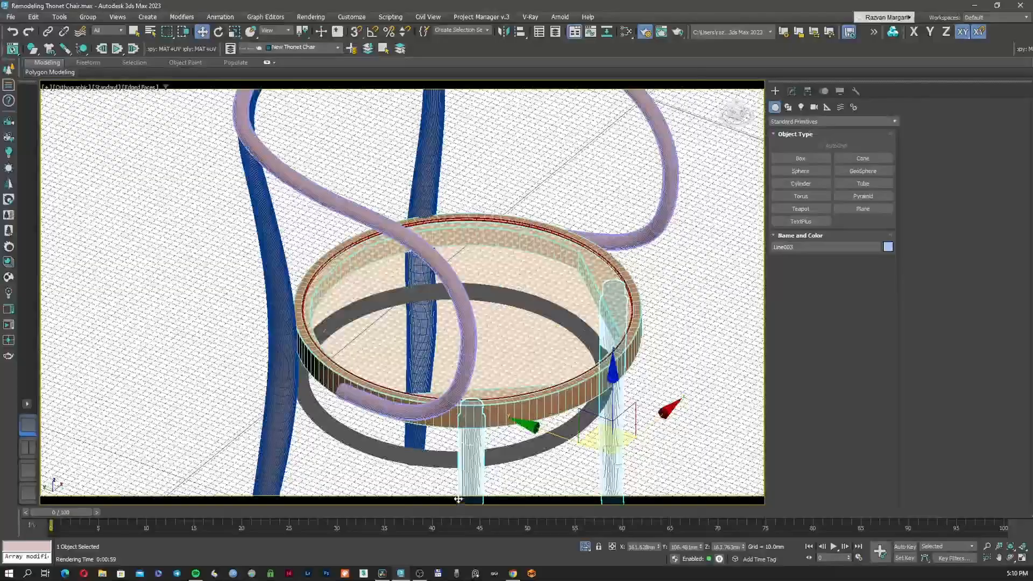
- Switch to Chrome and open the Chairs & Stools category on the Thonet website
left_click(515, 574)
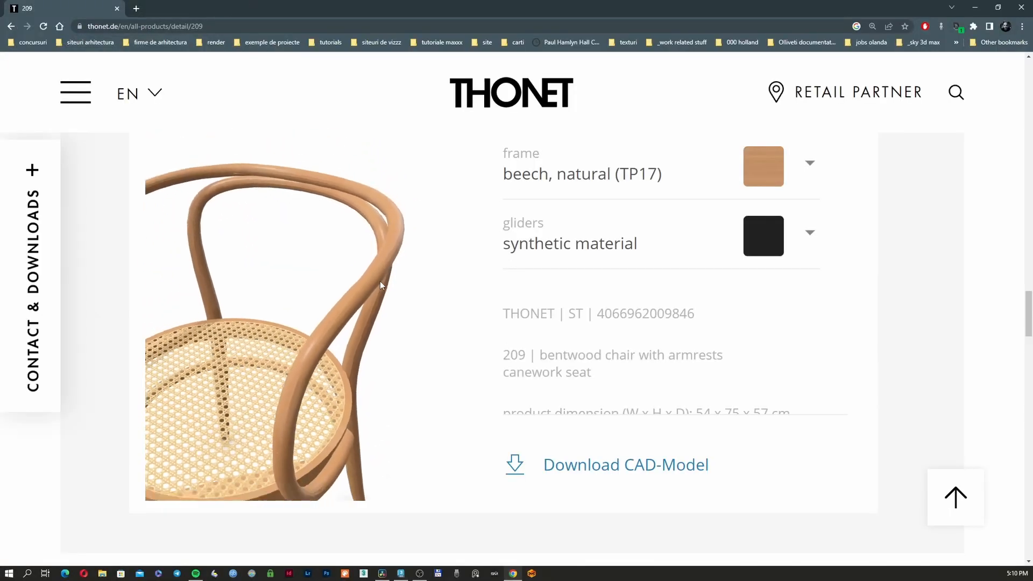
scroll(857, 364, "down", 10)
left_click(511, 101)
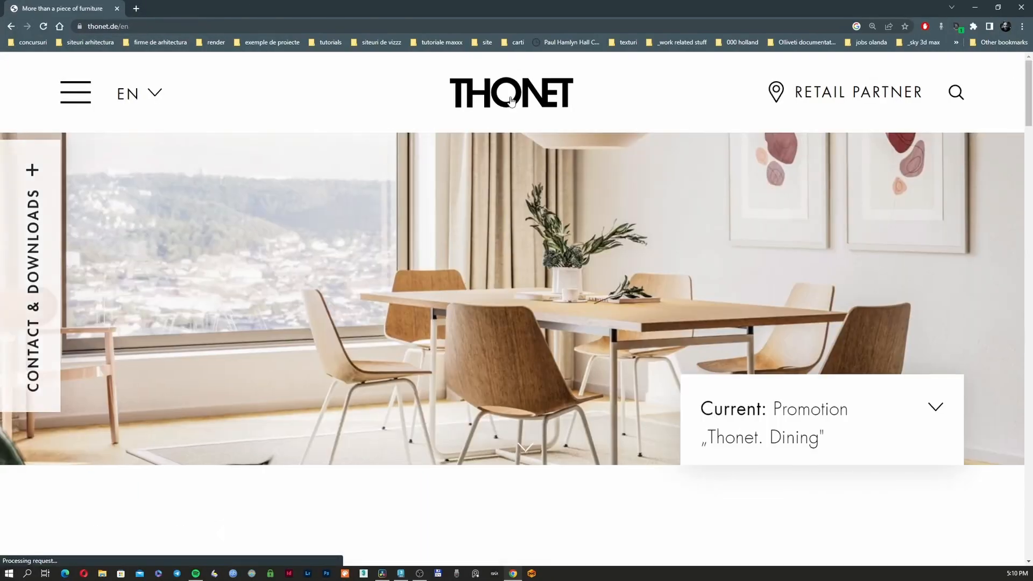
left_click(75, 93)
left_click(662, 325)
left_click(380, 164)
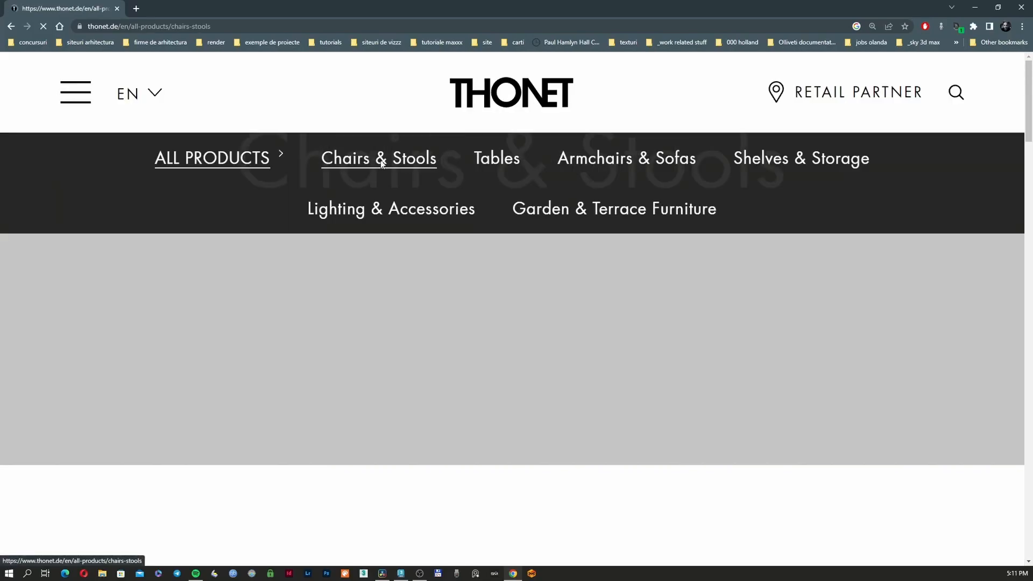
- Find the 209 bentwood armchair among the chairs and open its product page
scroll(487, 265, "down", 10)
scroll(492, 263, "down", 4)
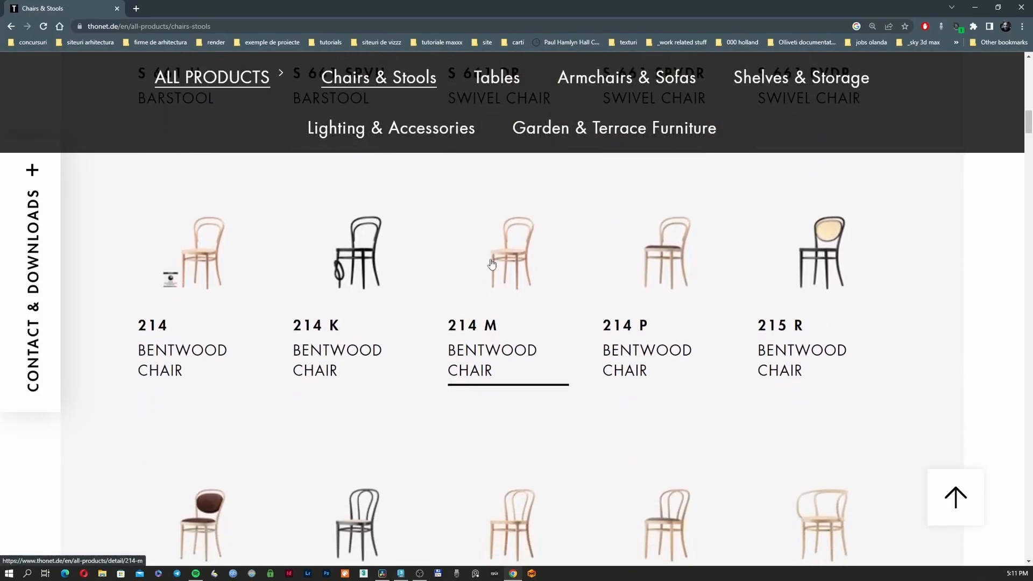
scroll(739, 349, "down", 3)
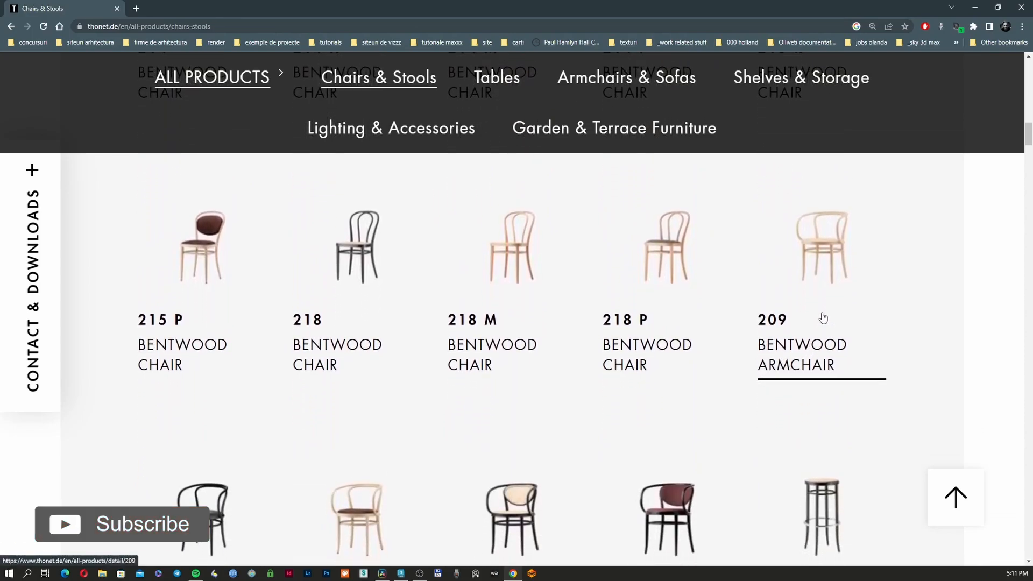
left_click(824, 256)
- Look through the 209 armchair's photos and description down to its product configurator
scroll(443, 362, "down", 4)
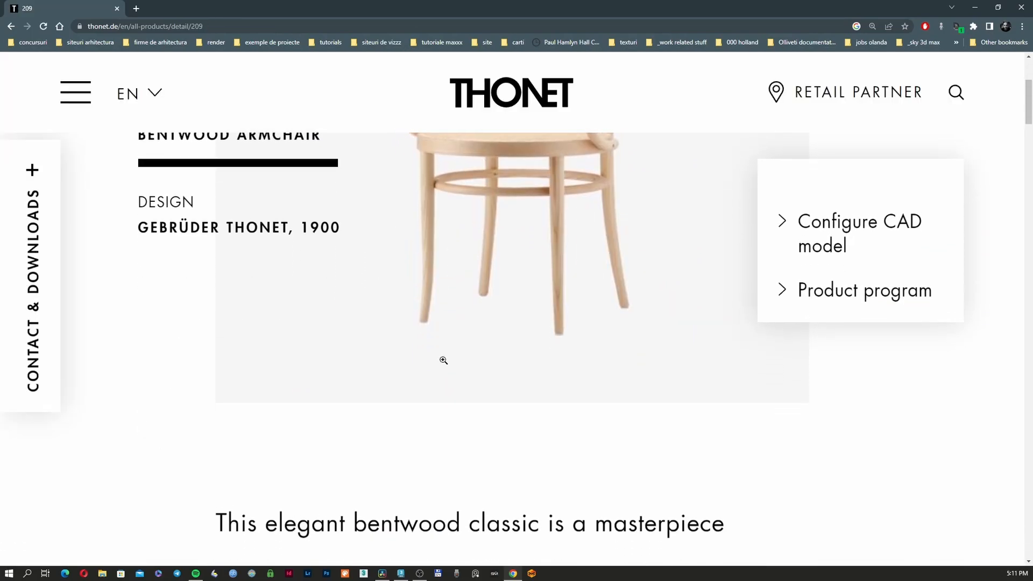
scroll(443, 360, "up", 4)
scroll(443, 359, "down", 12)
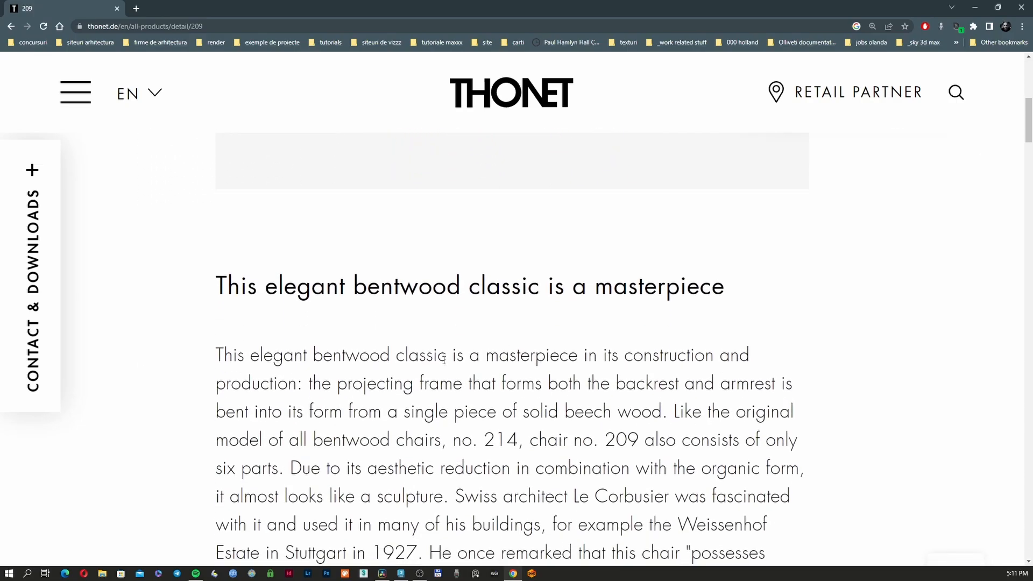
scroll(444, 360, "down", 12)
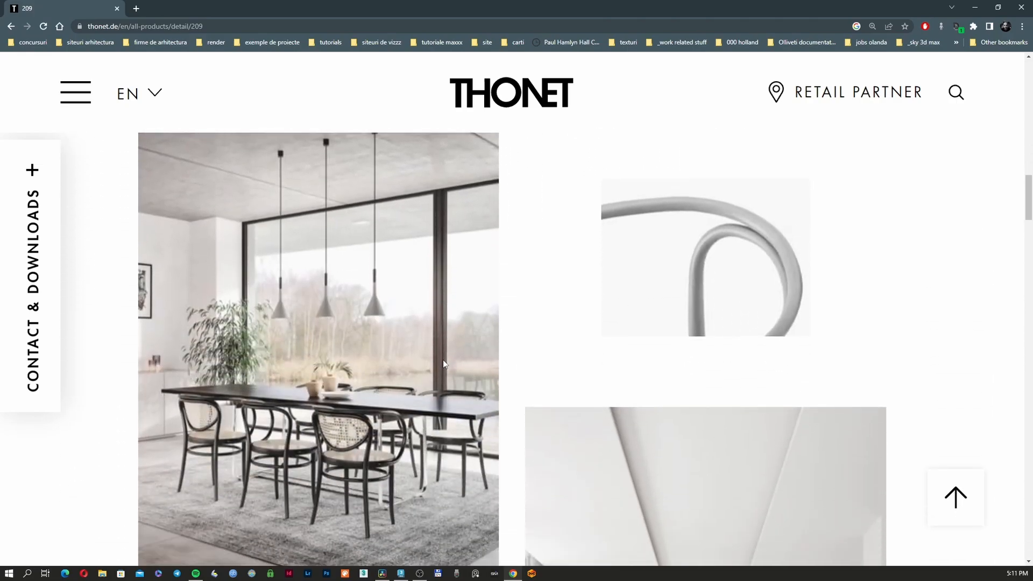
scroll(444, 363, "down", 15)
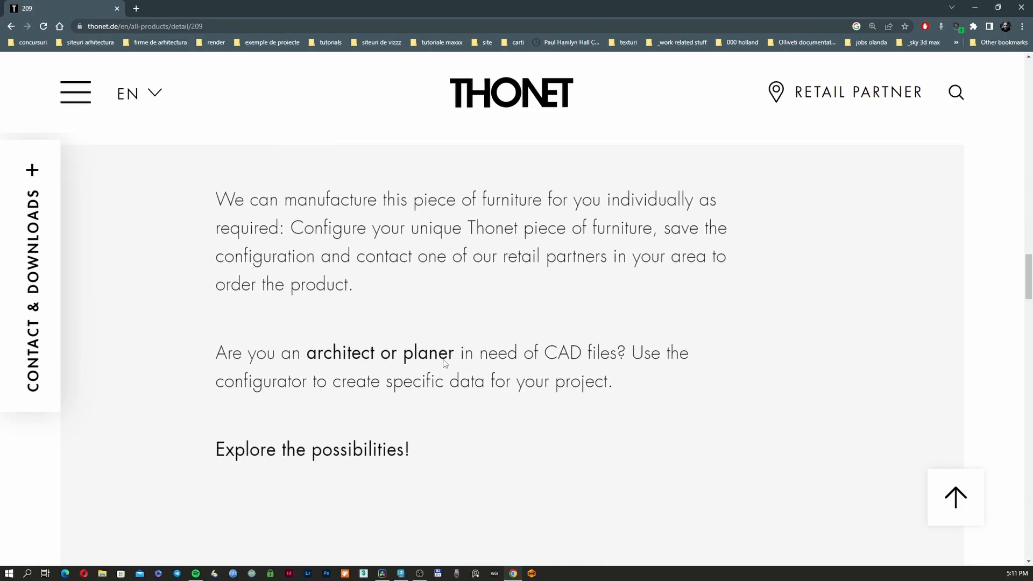
scroll(446, 361, "up", 3)
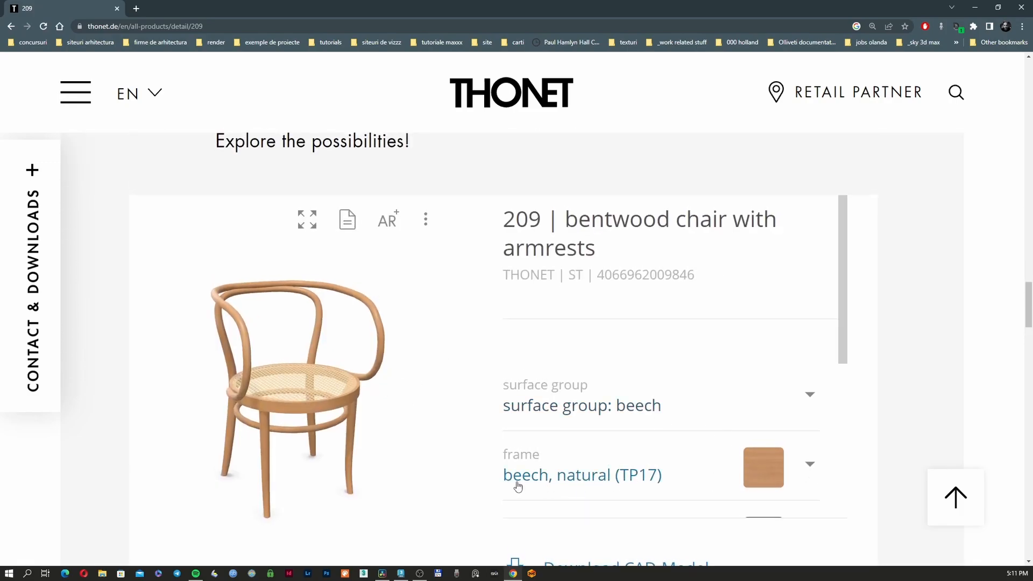
- Browse the beech frame finishes offered for the 209 chair and close the list without choosing another
left_click(801, 493)
scroll(654, 469, "down", 8)
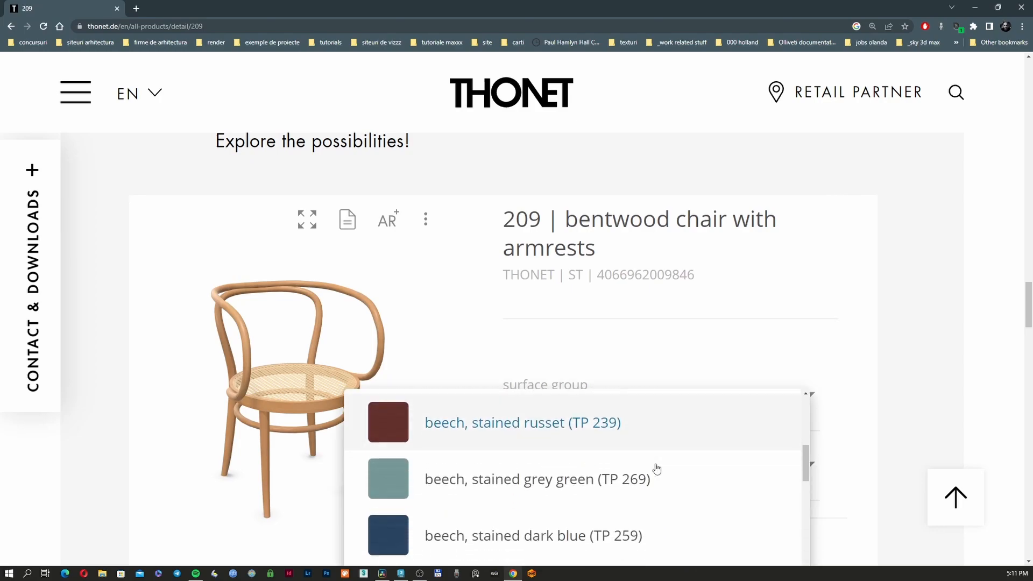
scroll(657, 468, "down", 3)
scroll(657, 468, "up", 1)
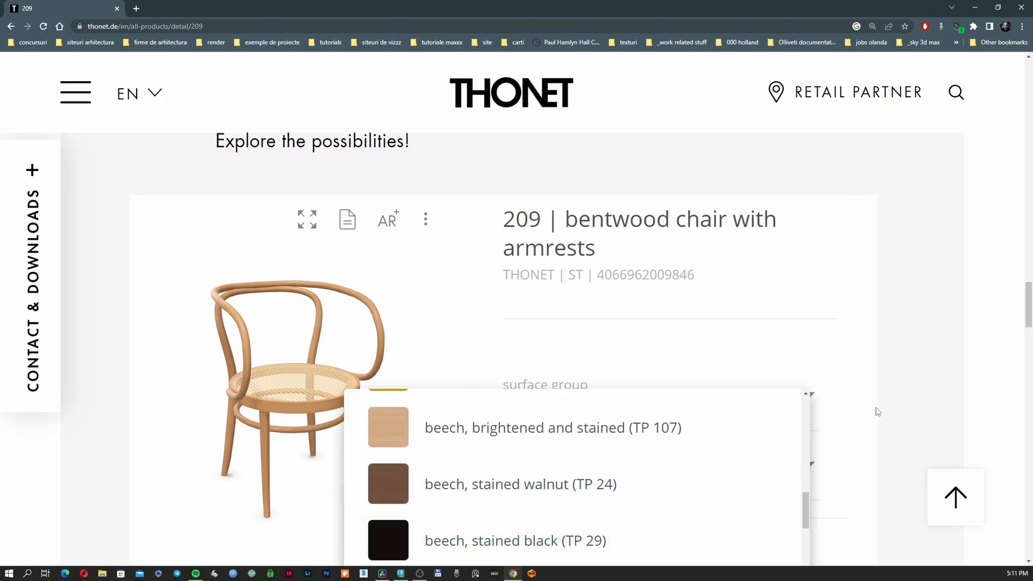
left_click(864, 413)
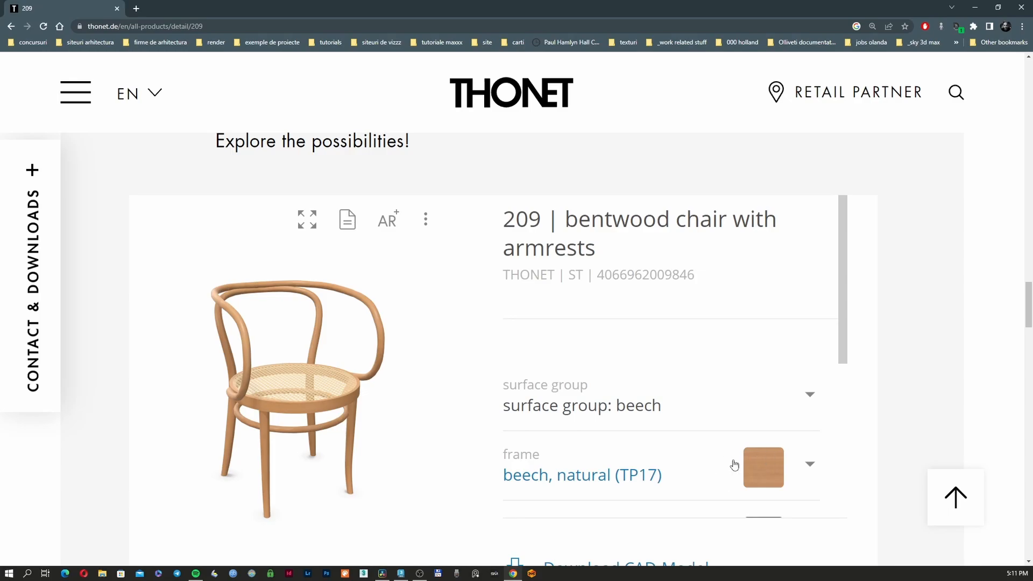
- Read the 209 chair's product dimensions and specification and check for the CAD model download
scroll(735, 465, "down", 3)
scroll(639, 406, "down", 3)
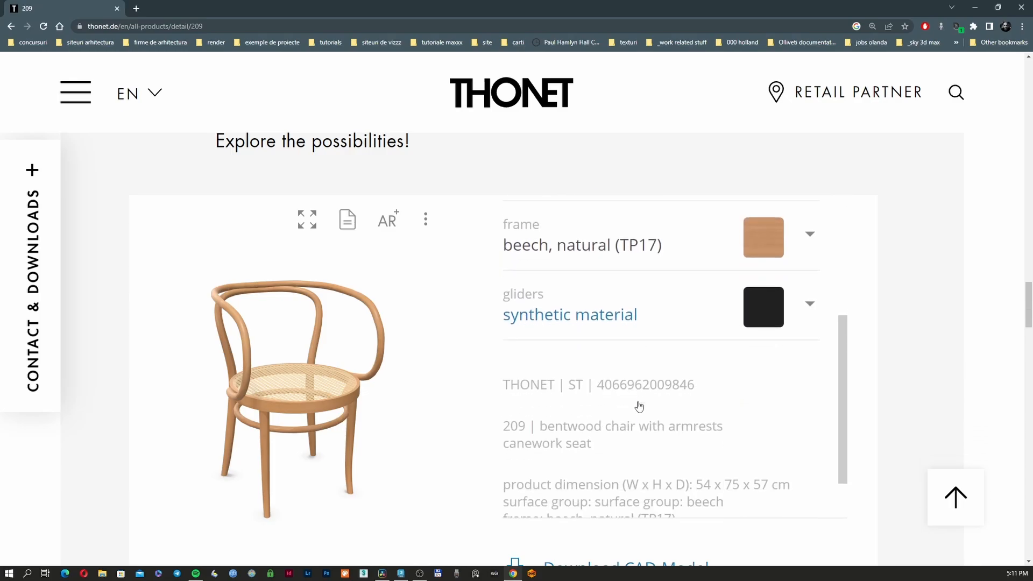
scroll(640, 413, "down", 4)
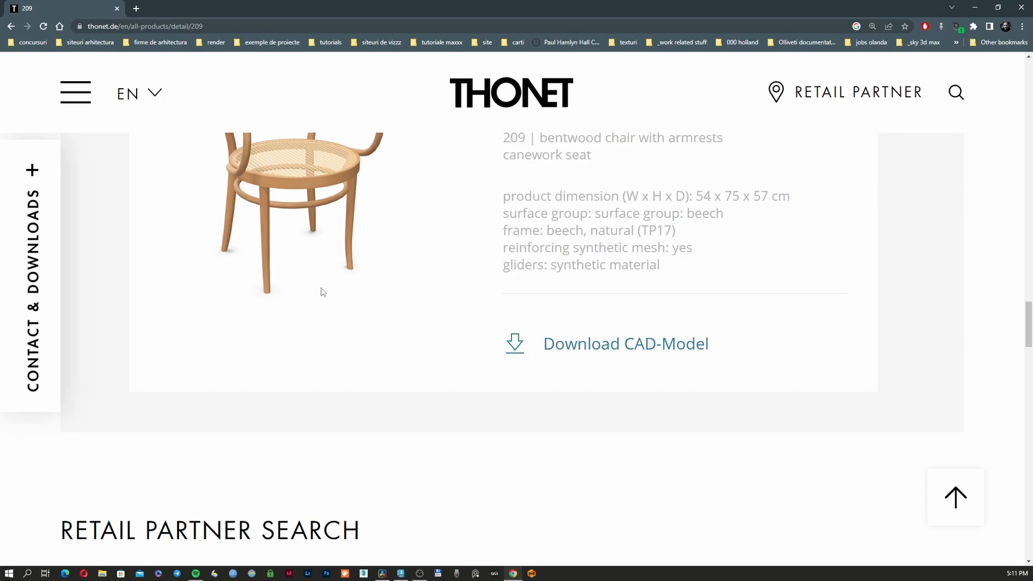
- Expand the configurator's 3D preview and examine the 209 chair from several sides
left_click_drag(323, 291, 311, 235)
scroll(293, 208, "up", 4)
left_click_drag(300, 178, 444, 294)
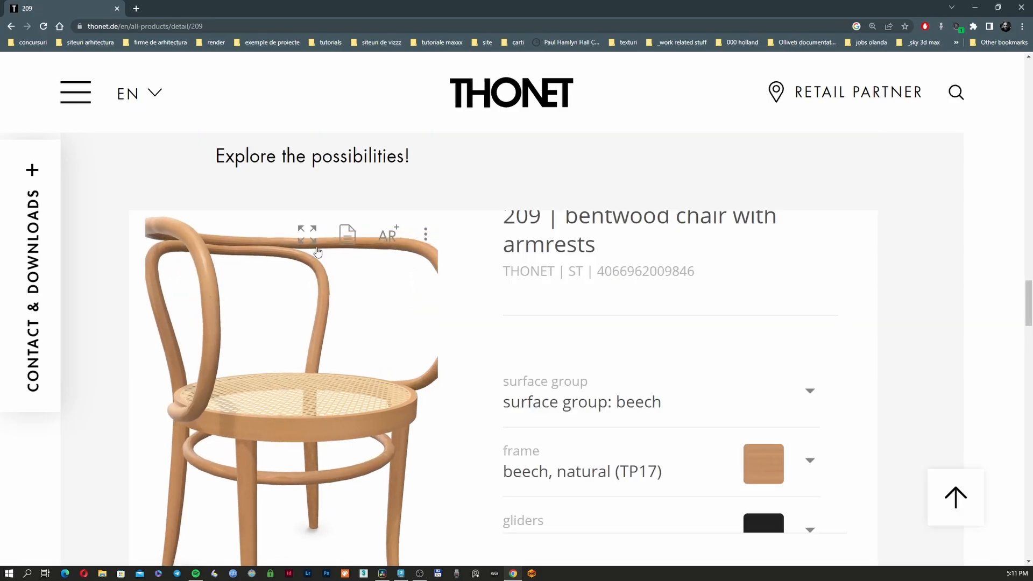
left_click(307, 234)
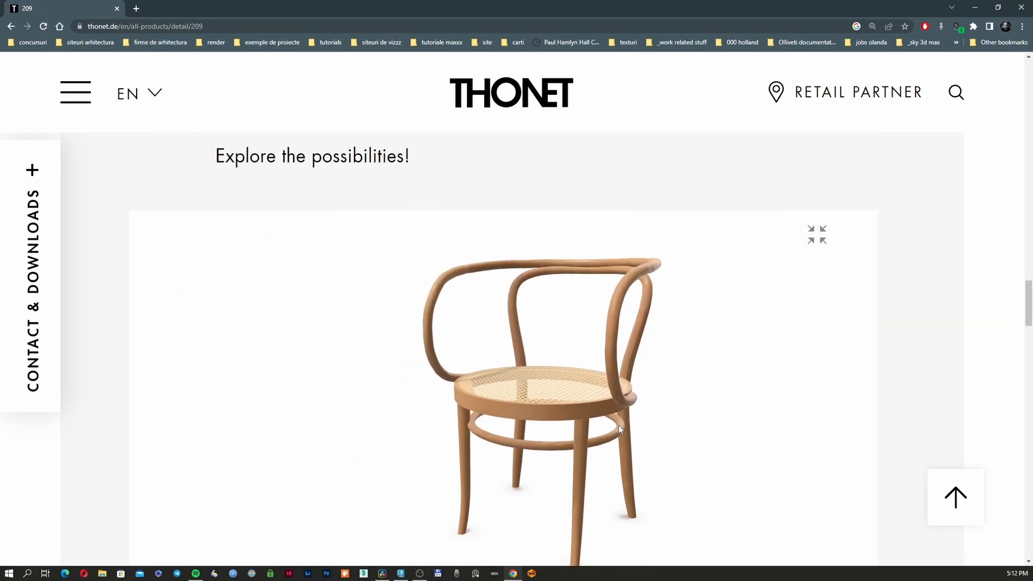
left_click_drag(519, 399, 747, 405)
left_click_drag(436, 424, 604, 431)
- Examine closely the canework seat and the curved armrest where it meets the seat ring in the 3D preview
scroll(604, 432, "up", 10)
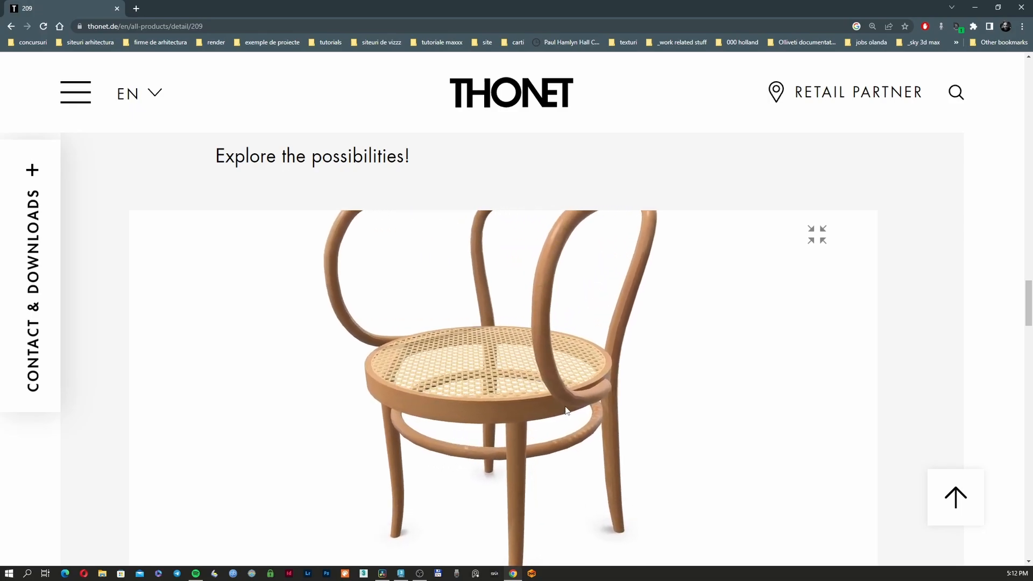
scroll(556, 398, "down", 10)
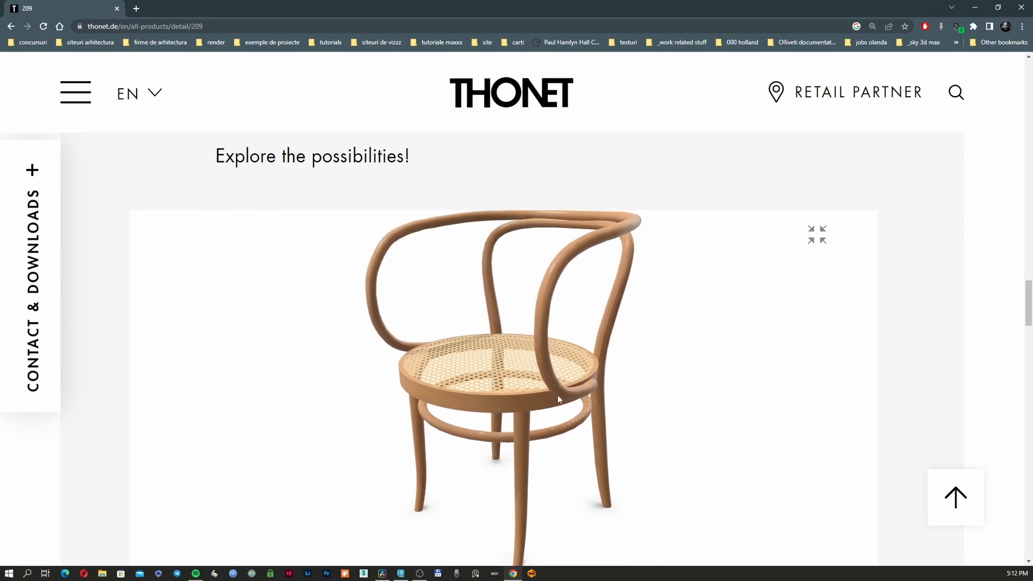
scroll(547, 370, "up", 10)
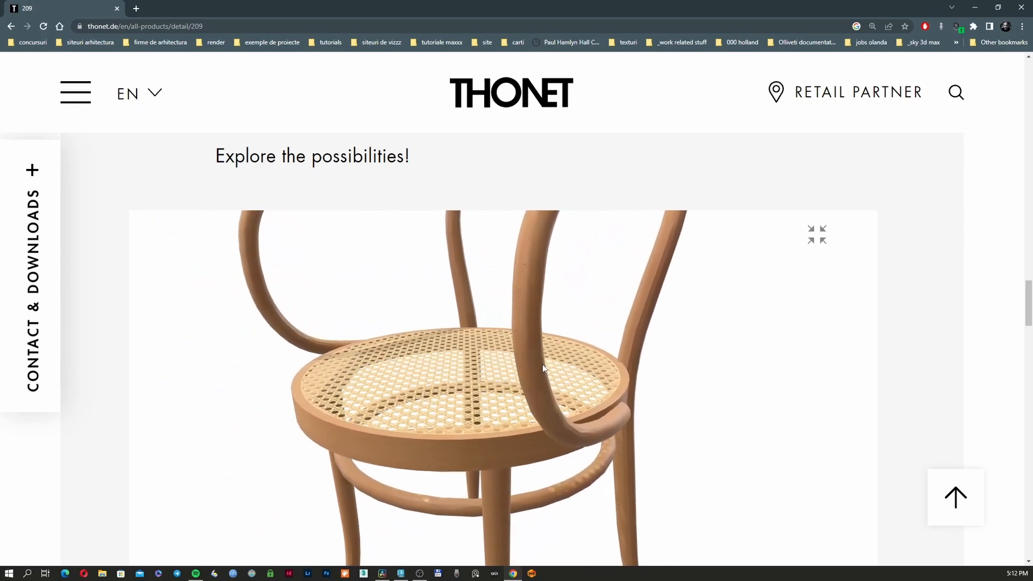
left_click_drag(544, 389, 788, 382)
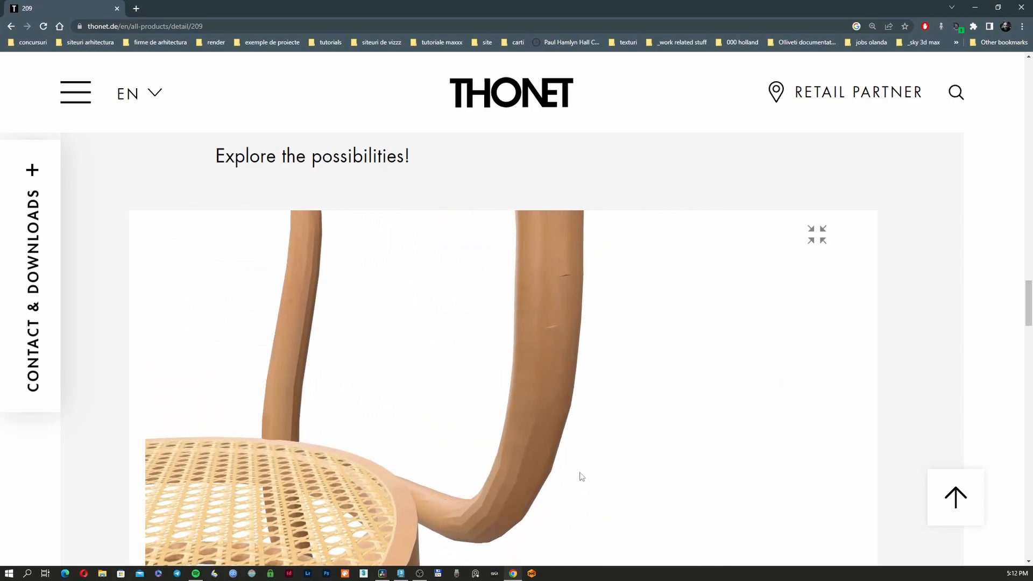
left_click_drag(544, 493, 606, 525)
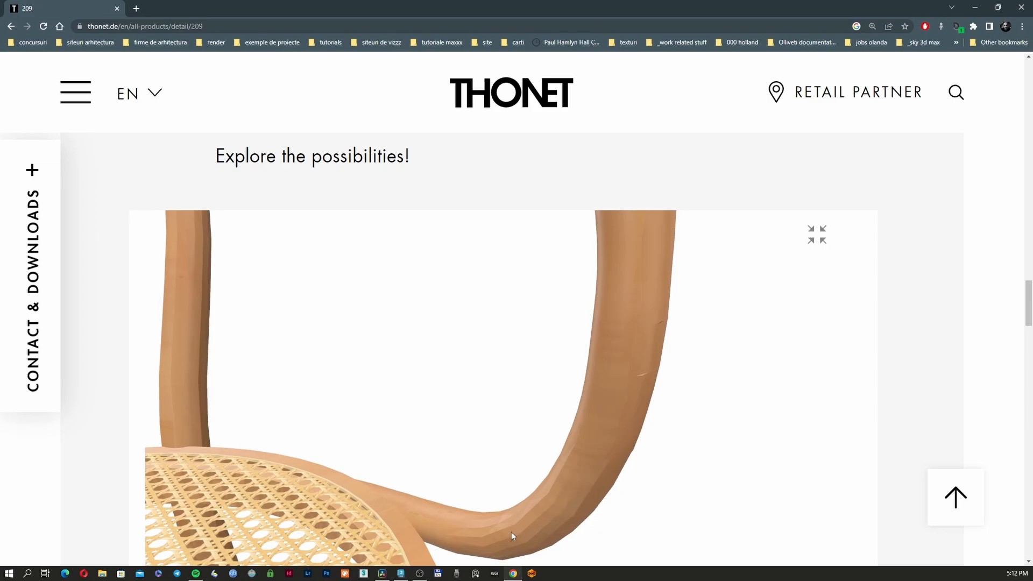
left_click_drag(505, 515, 322, 347)
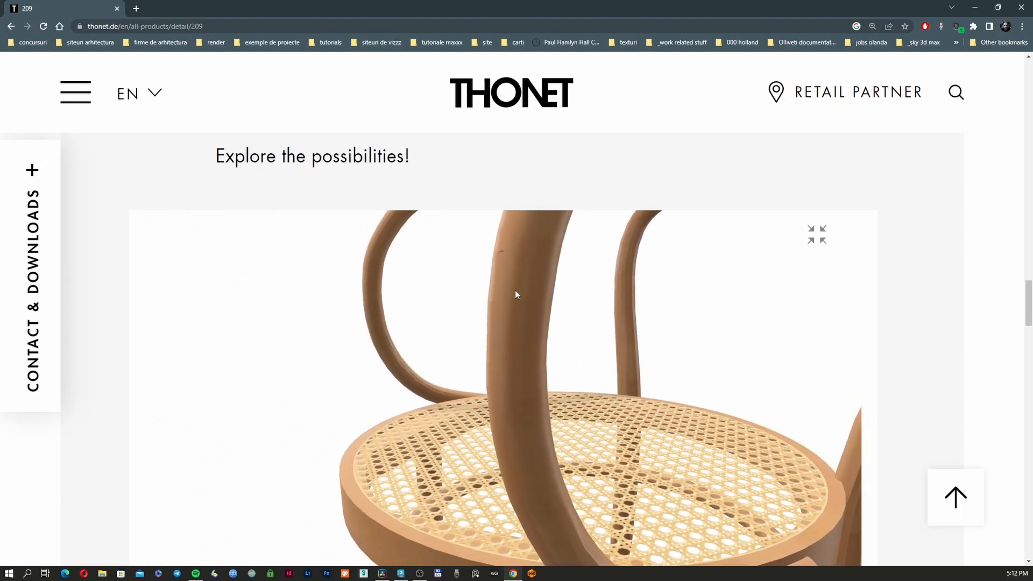
scroll(519, 305, "down", 6)
scroll(737, 312, "up", 3)
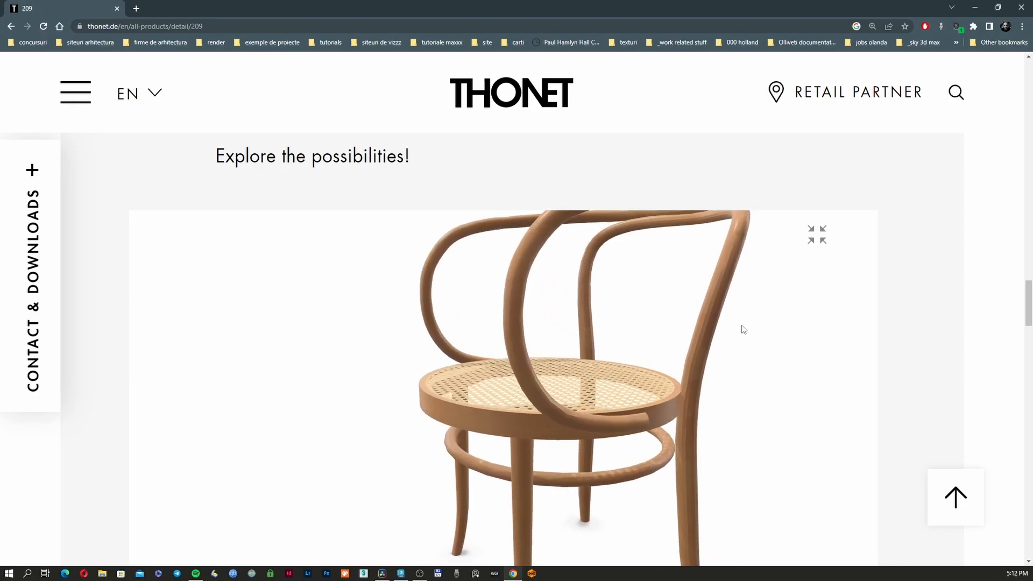
- Examine how the armrest end runs along the seat rim from the side and rear of the chair preview
left_click_drag(741, 326, 453, 405)
scroll(683, 321, "up", 5)
scroll(367, 480, "down", 5)
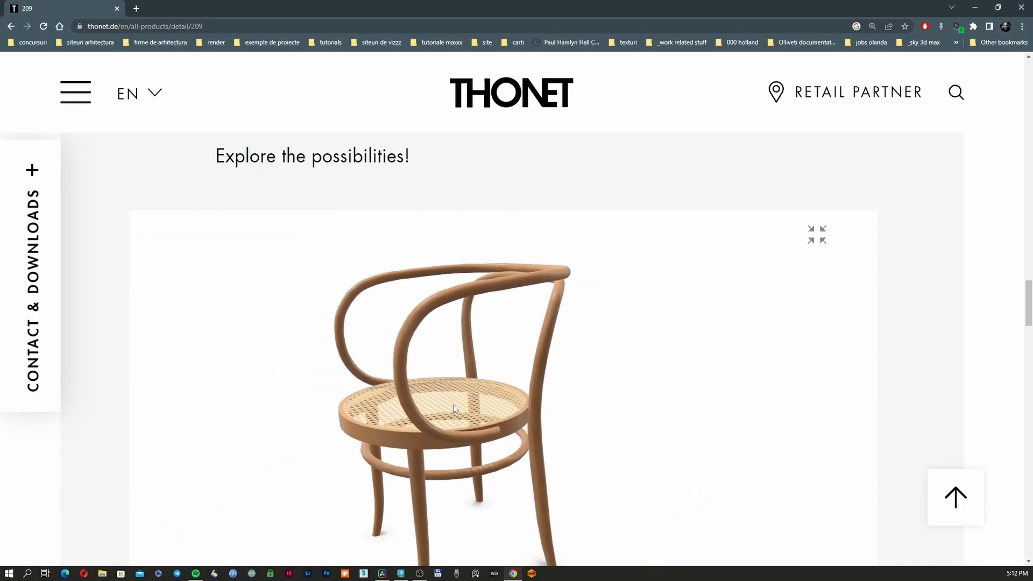
scroll(453, 404, "up", 2)
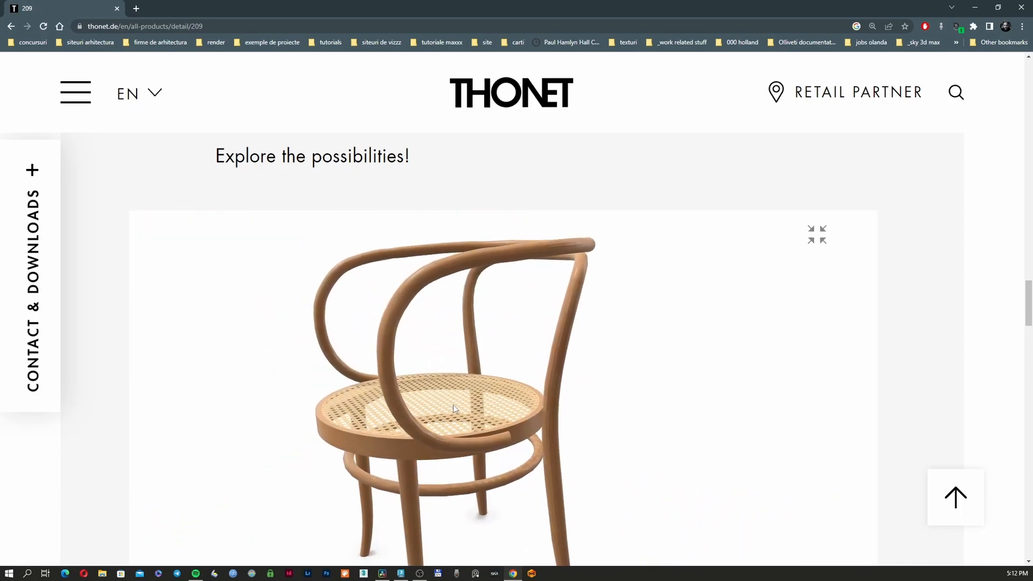
left_click_drag(499, 408, 1007, 409)
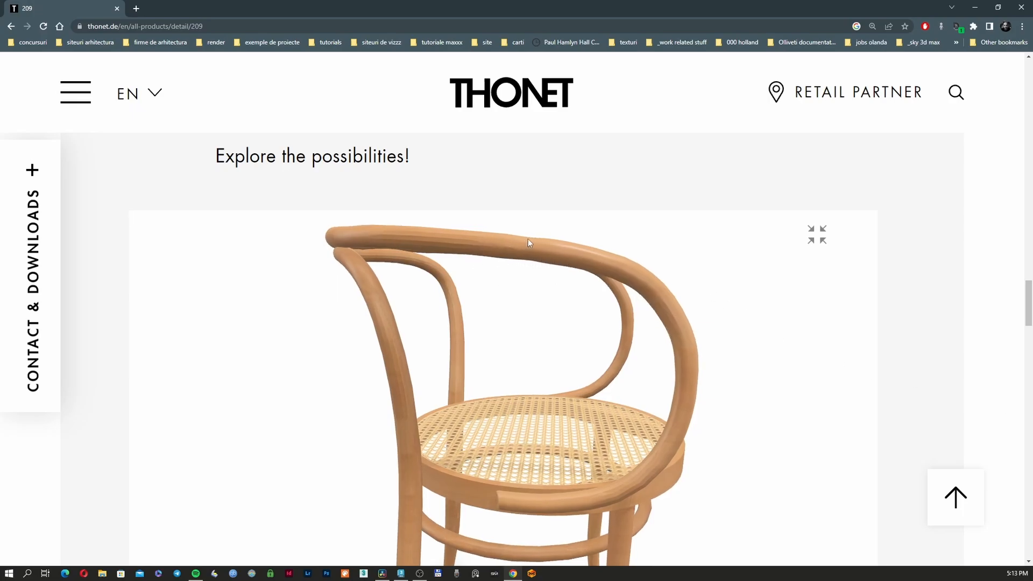
- Examine the thickness and bend of the upper backrest and armrest frame in the preview, and return to 3ds Max
scroll(538, 244, "up", 5)
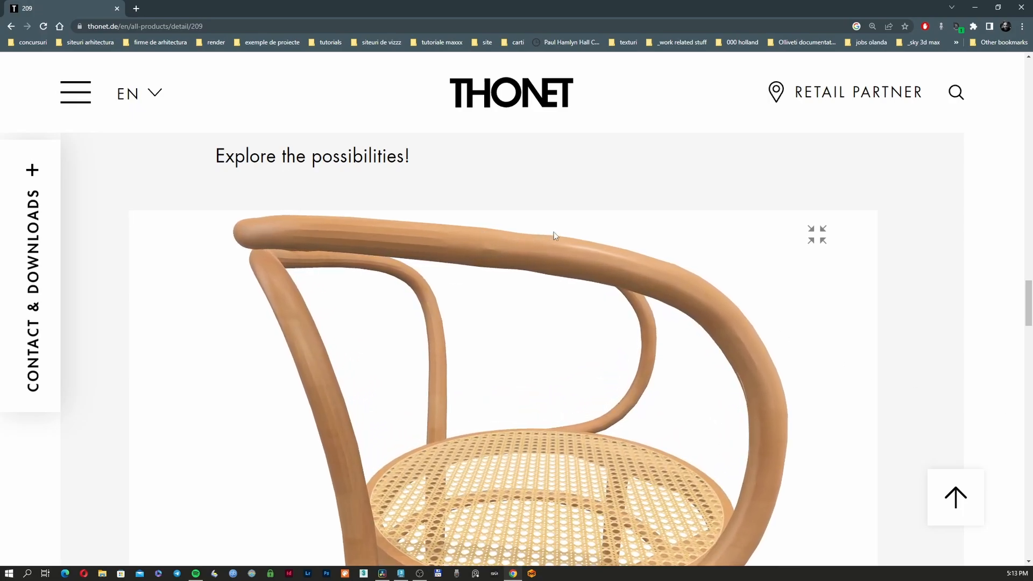
left_click_drag(554, 235, 245, 225)
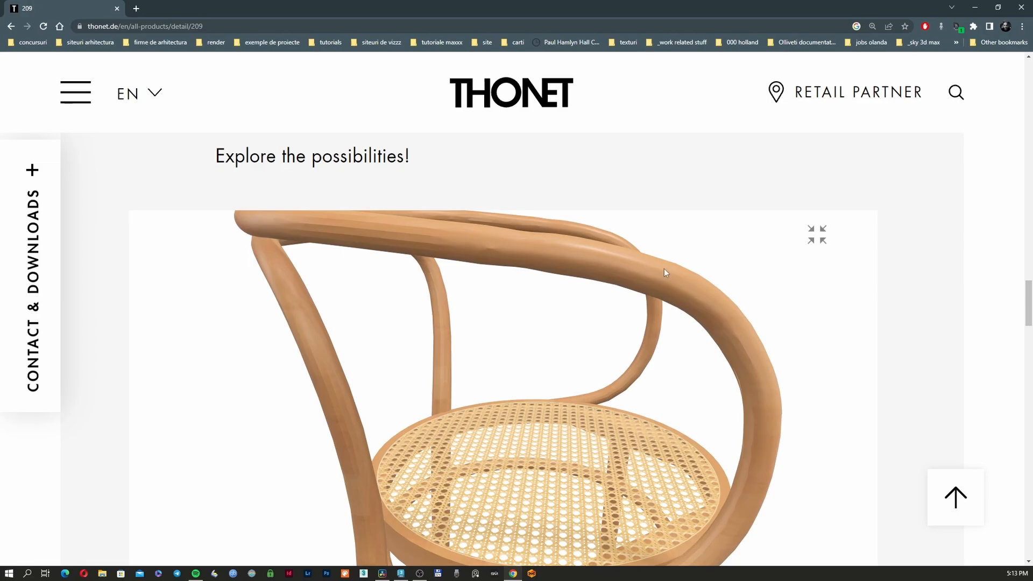
left_click_drag(560, 294, 633, 317)
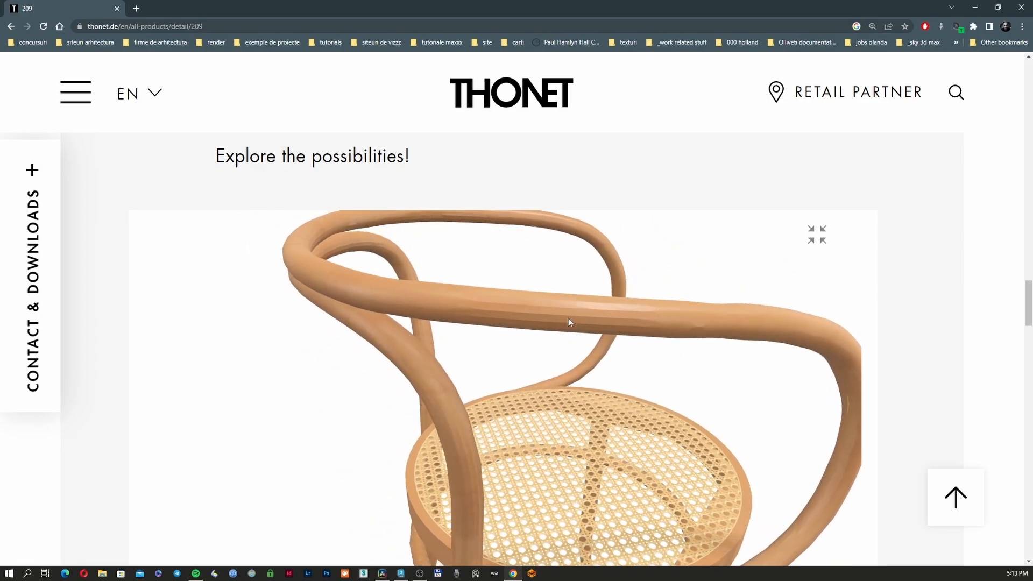
left_click_drag(568, 318, 234, 299)
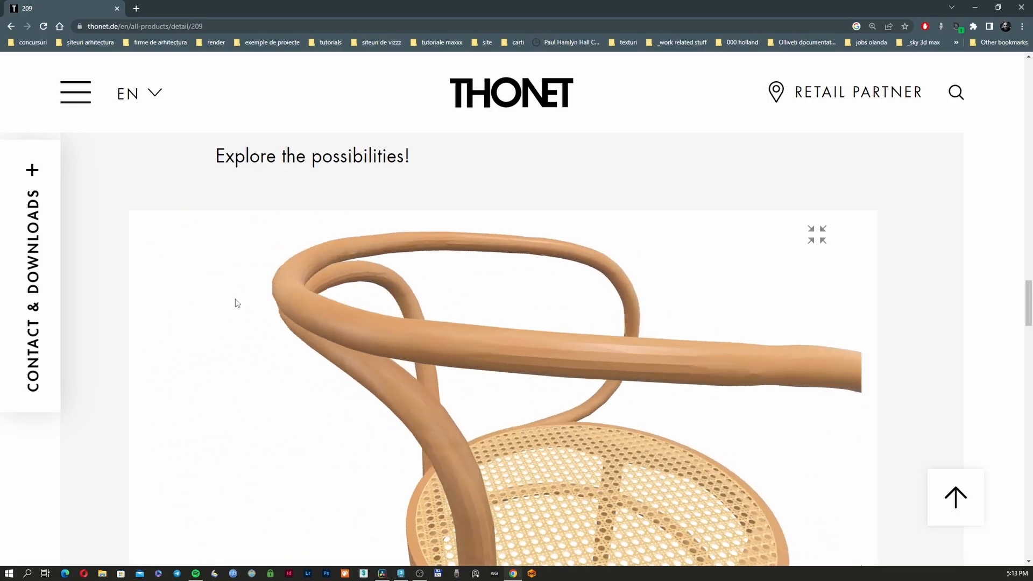
scroll(390, 308, "down", 6)
scroll(506, 344, "up", 2)
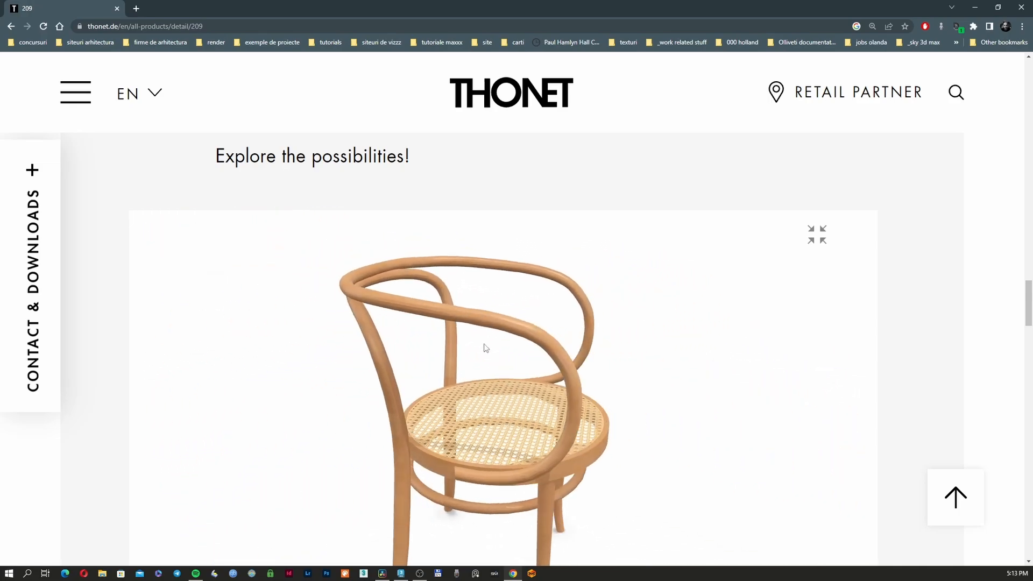
left_click_drag(486, 347, 350, 345)
left_click(978, 7)
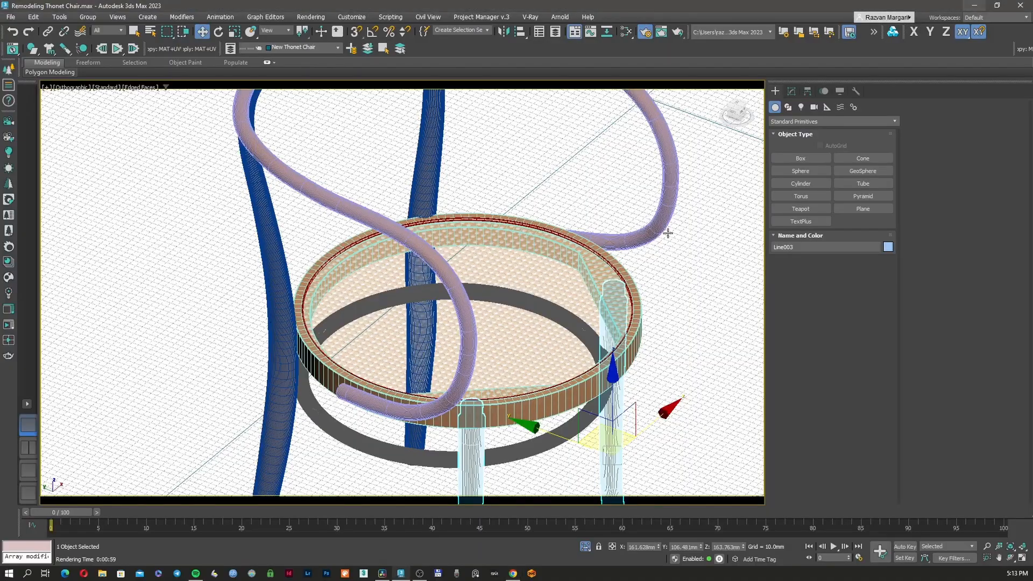
- Display the finished chair model without mesh edges, and examine its armrests and seat from the front and side
key("F3")
key("F3")
key("F4")
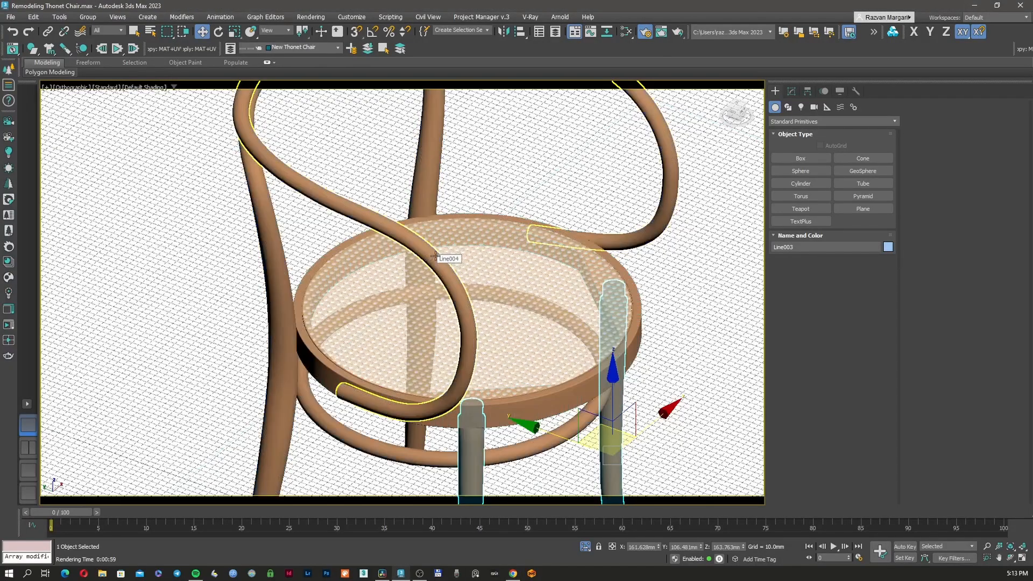
mouse_move(467, 240)
middle_mouse_down()
mouse_move(456, 299)
mouse_move(342, 274)
mouse_move(301, 279)
middle_mouse_up()
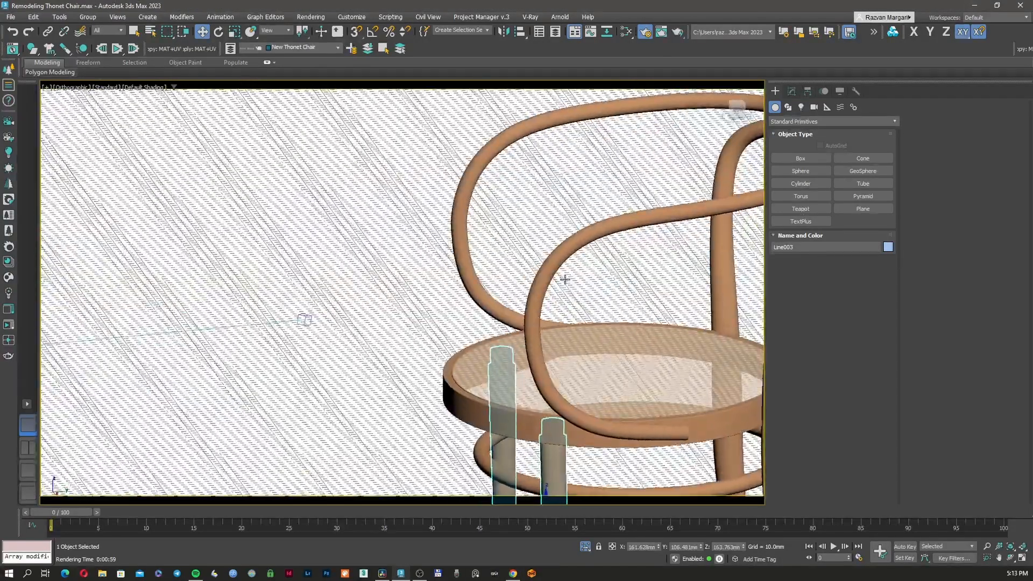
scroll(566, 279, "up", 5)
scroll(425, 245, "down", 5)
middle_click_drag(560, 225, 521, 217)
scroll(566, 323, "down", 2)
middle_click_drag(566, 323, 549, 240)
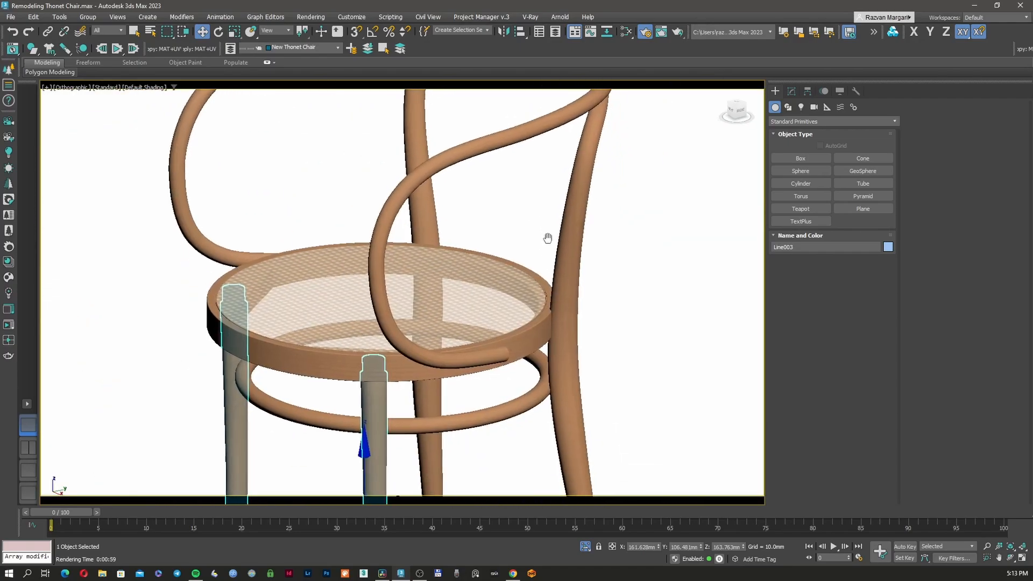
- Examine closely where the armrest end meets the seat ring, and look over the whole chair model
scroll(527, 350, "up", 5)
scroll(491, 350, "up", 2)
scroll(492, 350, "down", 6)
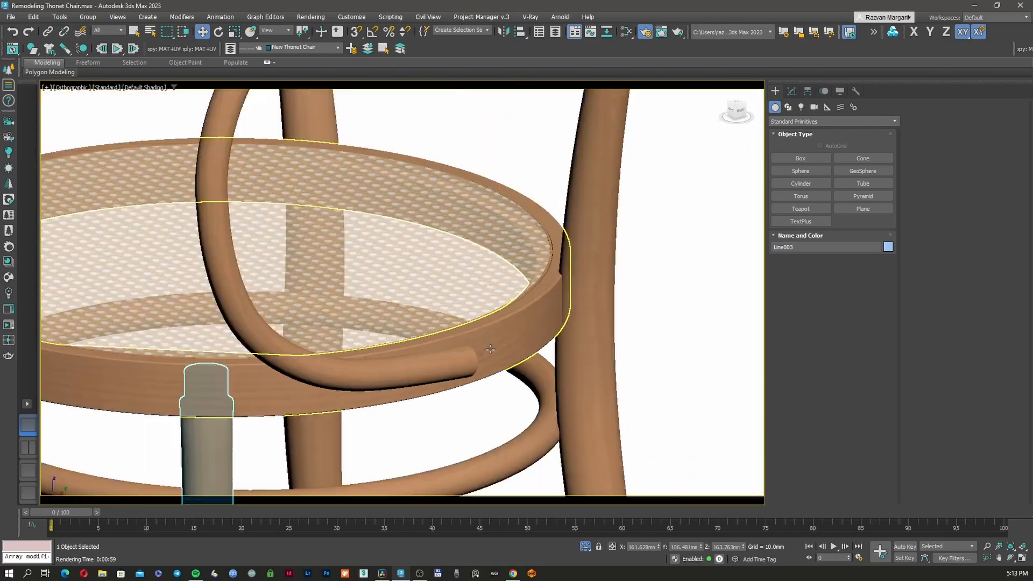
scroll(390, 363, "up", 1)
middle_click_drag(390, 363, 438, 324)
scroll(413, 185, "down", 2)
middle_click_drag(372, 212, 445, 277)
key("F3")
key("F3")
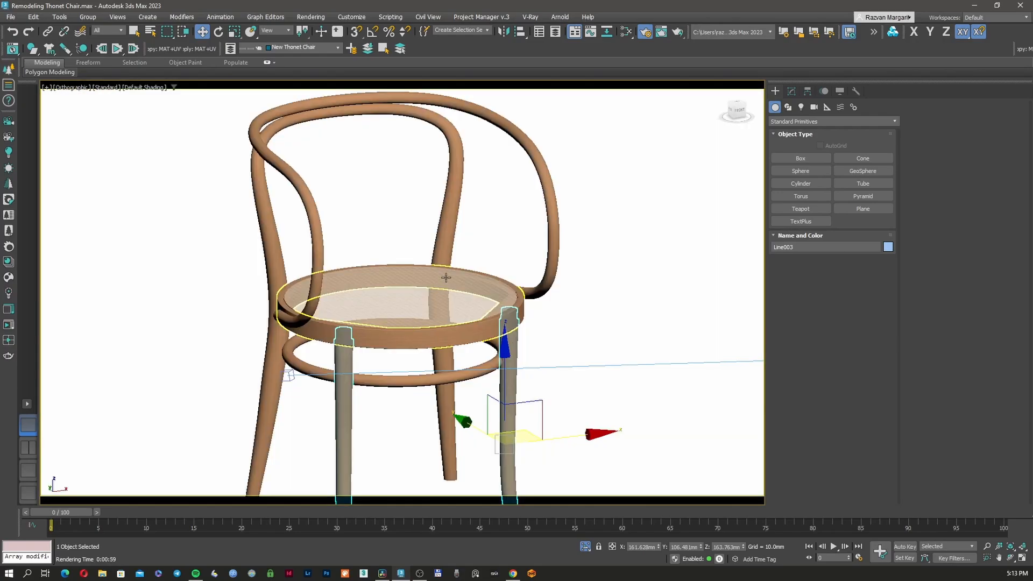
mouse_move(417, 347)
middle_mouse_down("alt")
mouse_move(450, 362)
mouse_move(455, 321)
middle_mouse_up("alt")
scroll(454, 321, "down", 2)
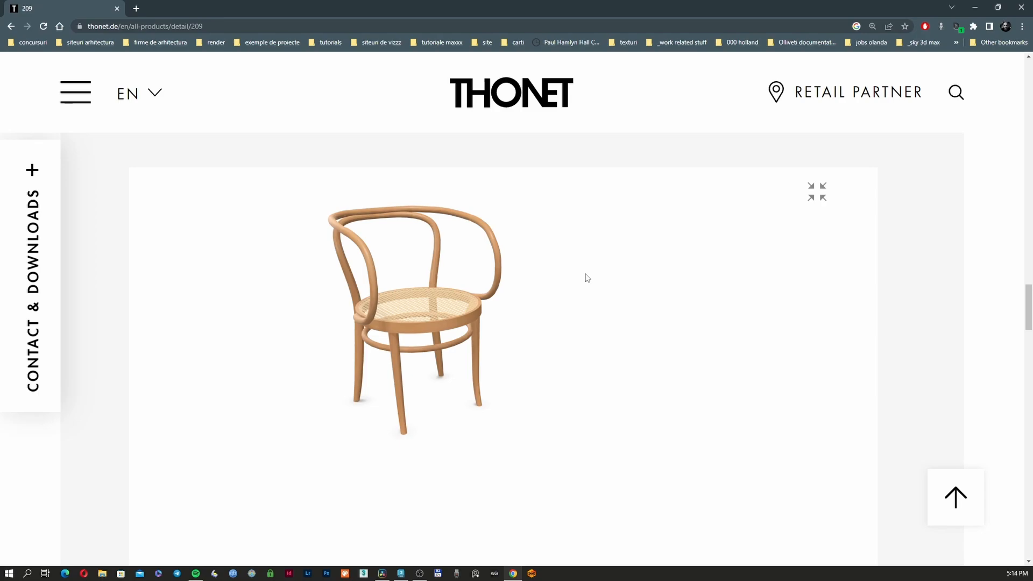
- Switch to the browser to look over the 209 chair preview and its product page, and return to the model in 3ds Max
scroll(587, 279, "up", 3)
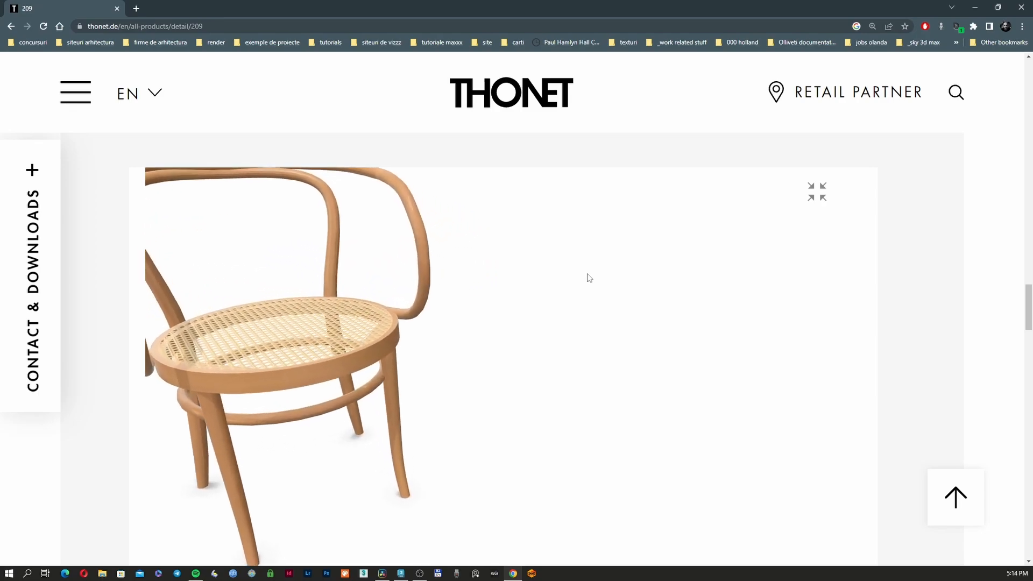
scroll(585, 274, "down", 3)
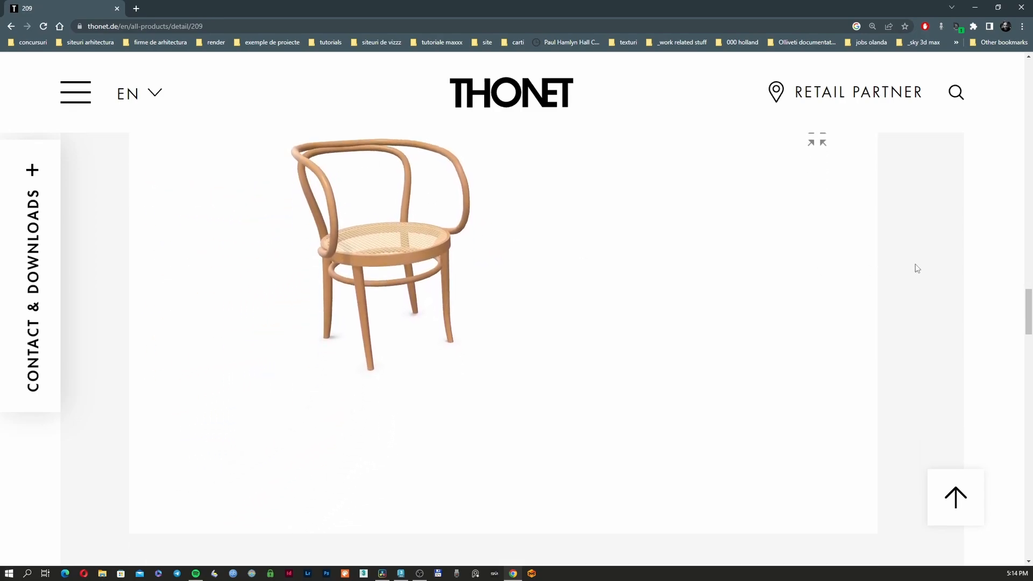
scroll(916, 264, "down", 10)
scroll(913, 263, "up", 4)
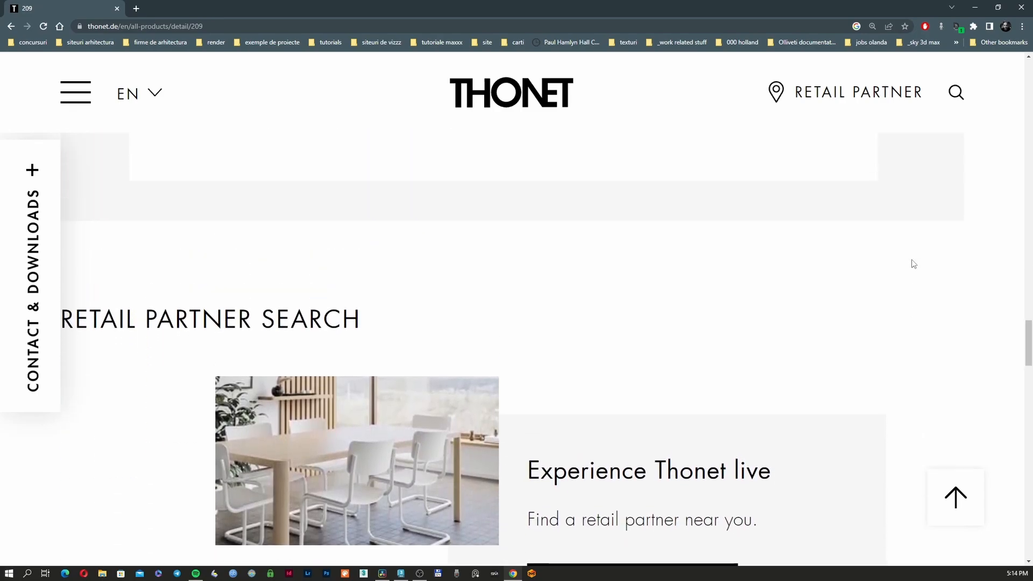
scroll(913, 264, "up", 15)
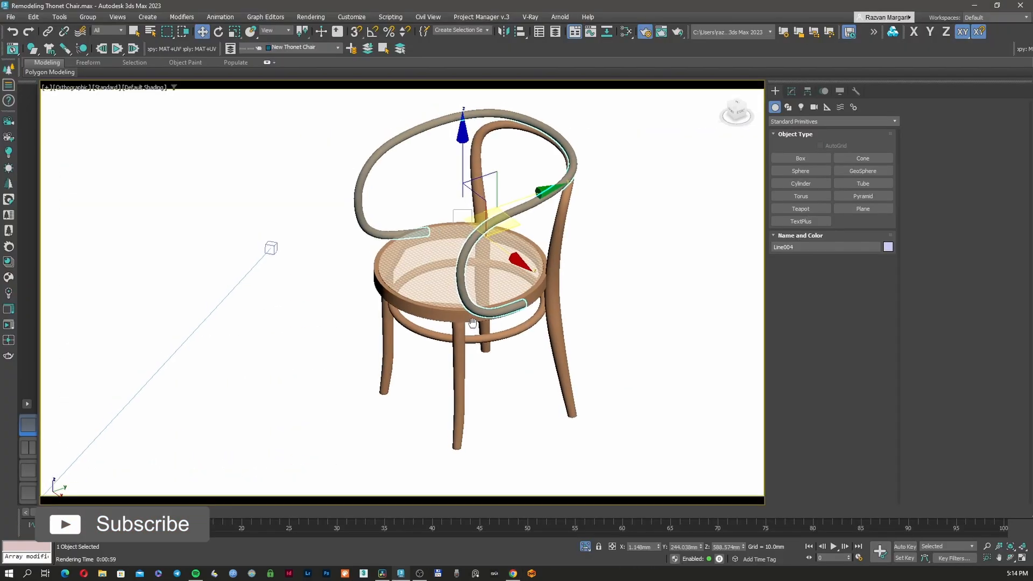
middle_click_drag(497, 310, 481, 291, "alt")
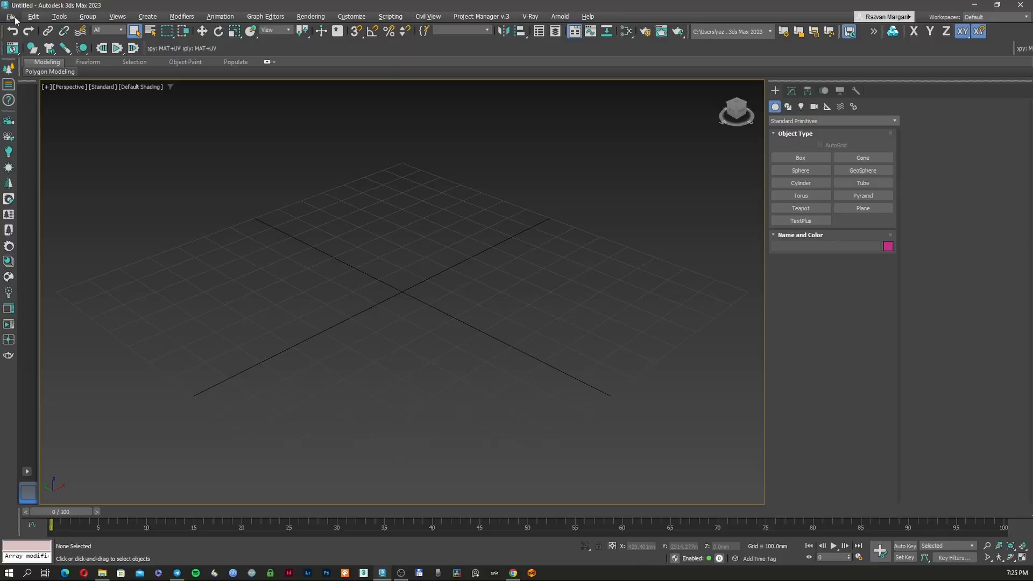
- Import geometry.3ds from the reference folder, merging its objects into the current scene
left_click(11, 16)
mouse_move(52, 164)
left_click(150, 165)
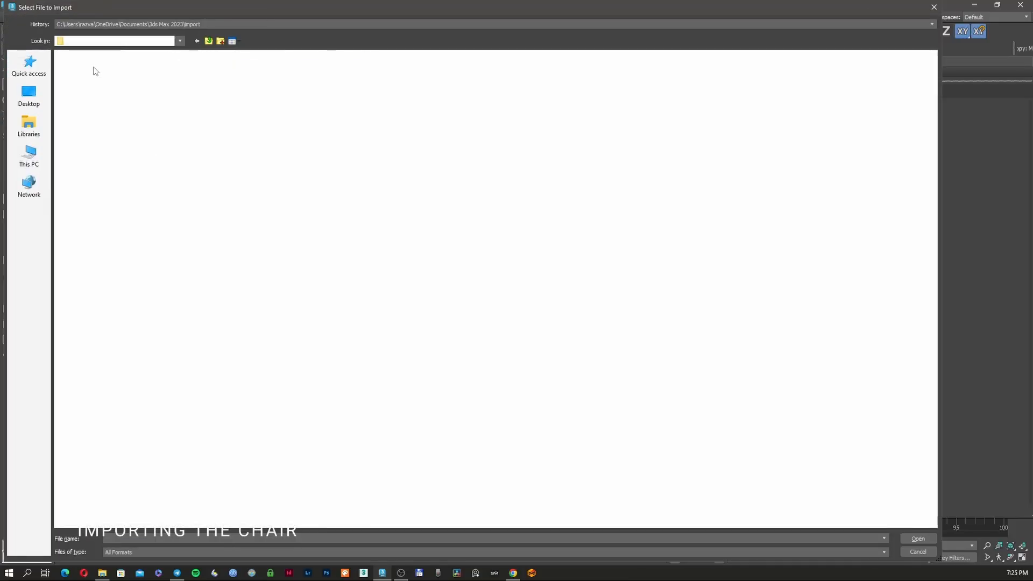
double_click(91, 80)
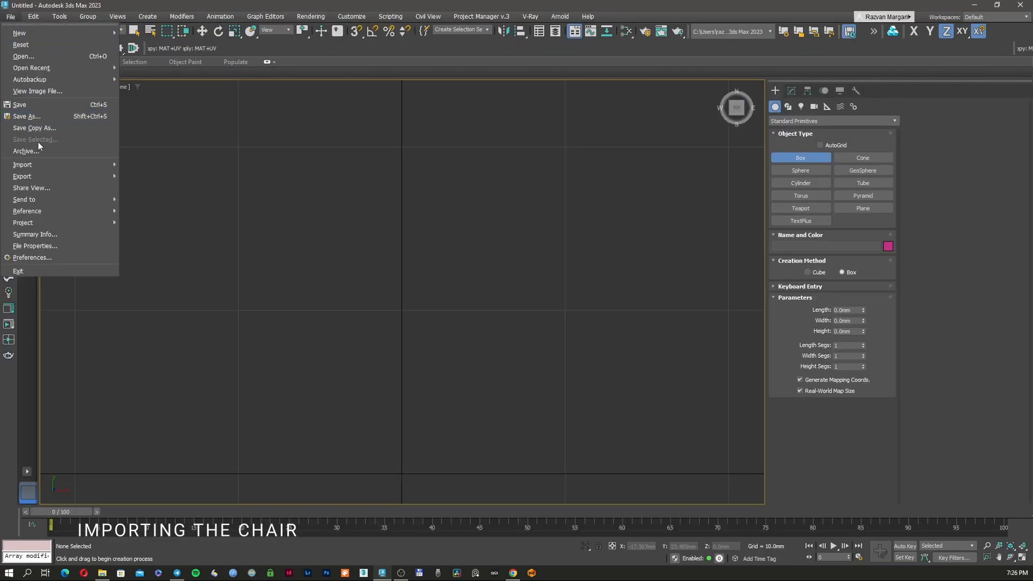
mouse_move(44, 164)
left_click(150, 166)
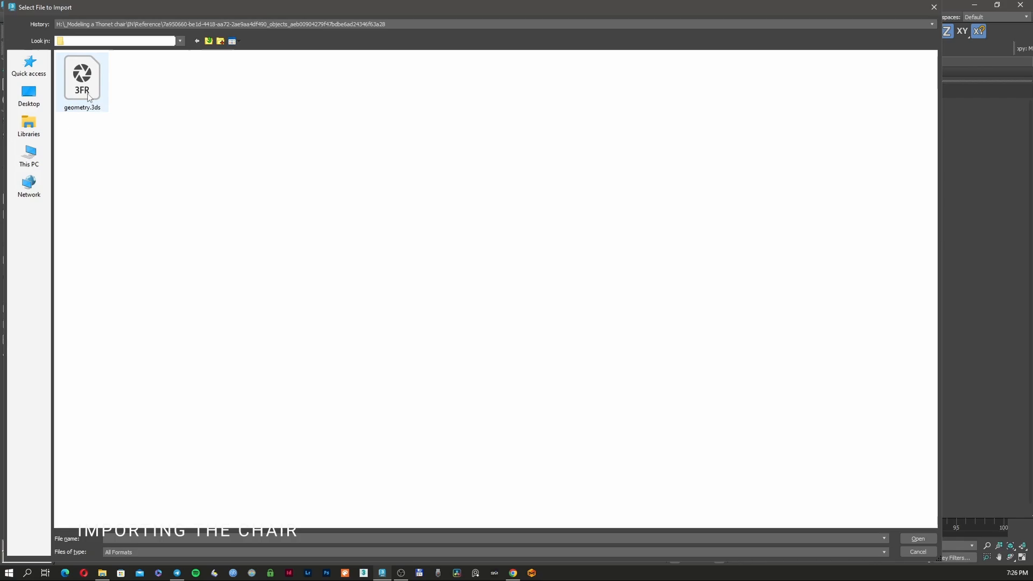
double_click(89, 94)
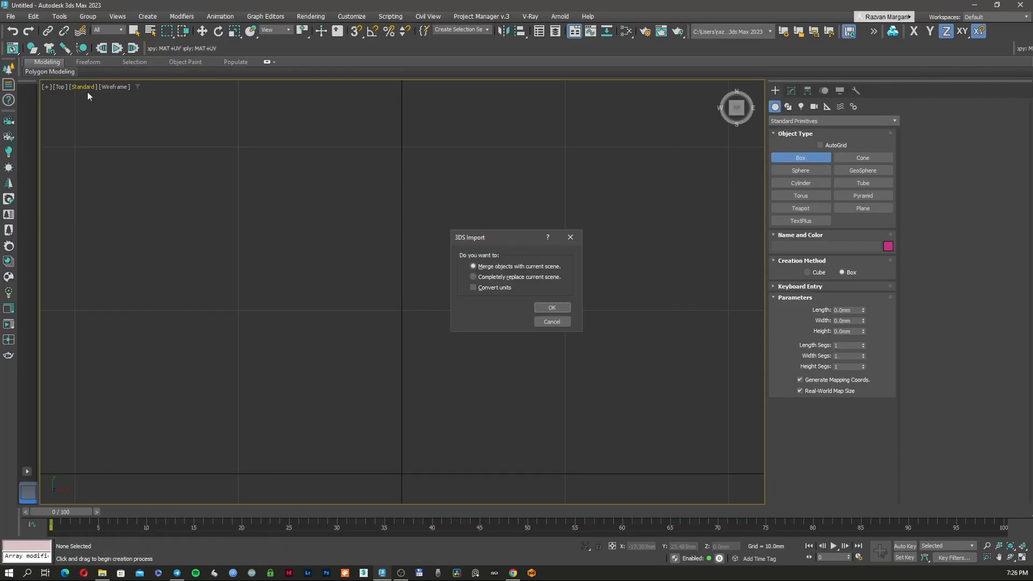
left_click(552, 306)
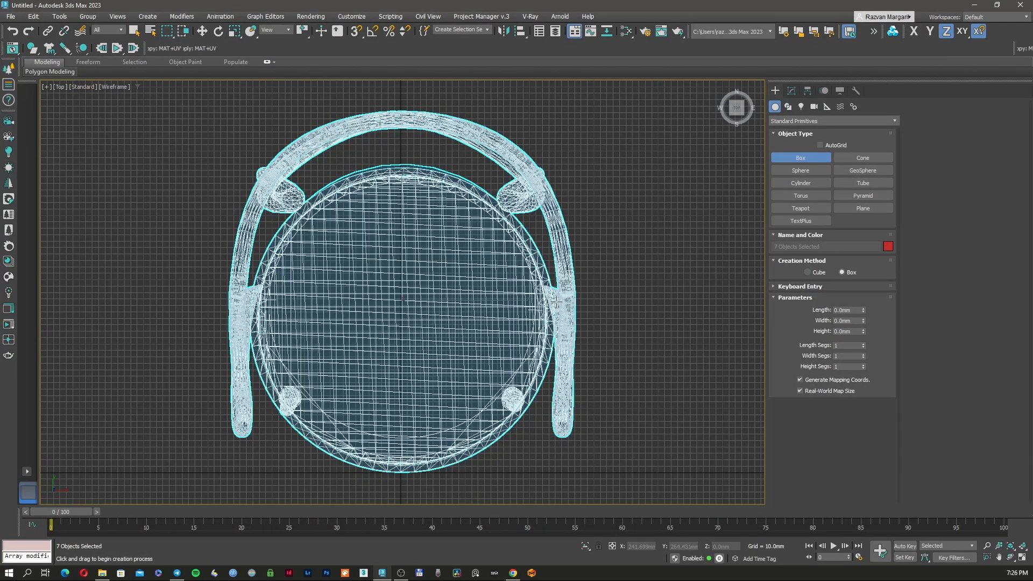
- Measure the imported chair's footprint with a temporary box drawn around it in the top view
left_click_drag(571, 471, 234, 113)
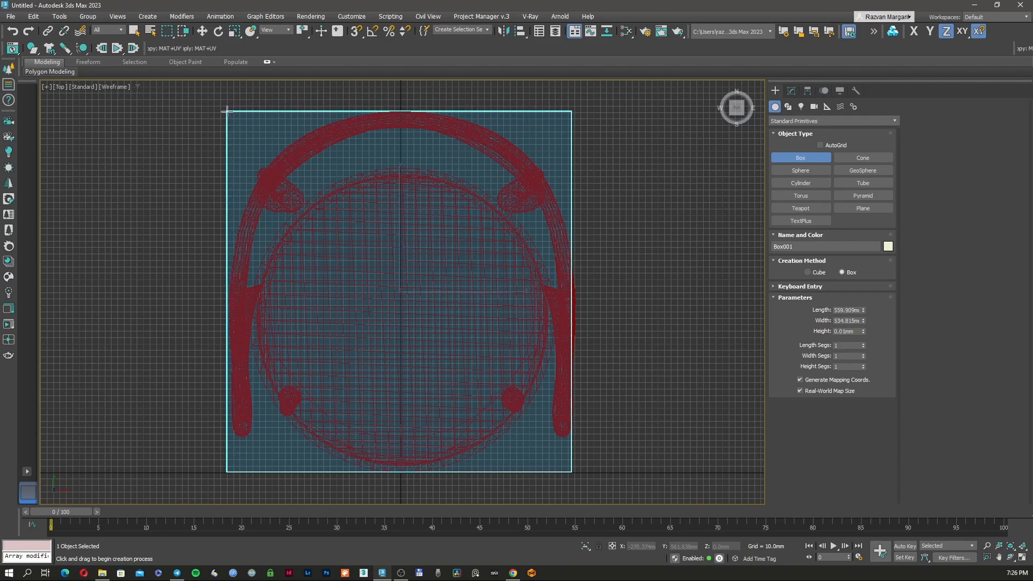
right_click(227, 111)
right_click(227, 111)
key("F3")
key("F3")
- Deselect the imported parts with the Move tool active, and inspect the seat panel's mesh in shaded and wireframe display
right_click(370, 209)
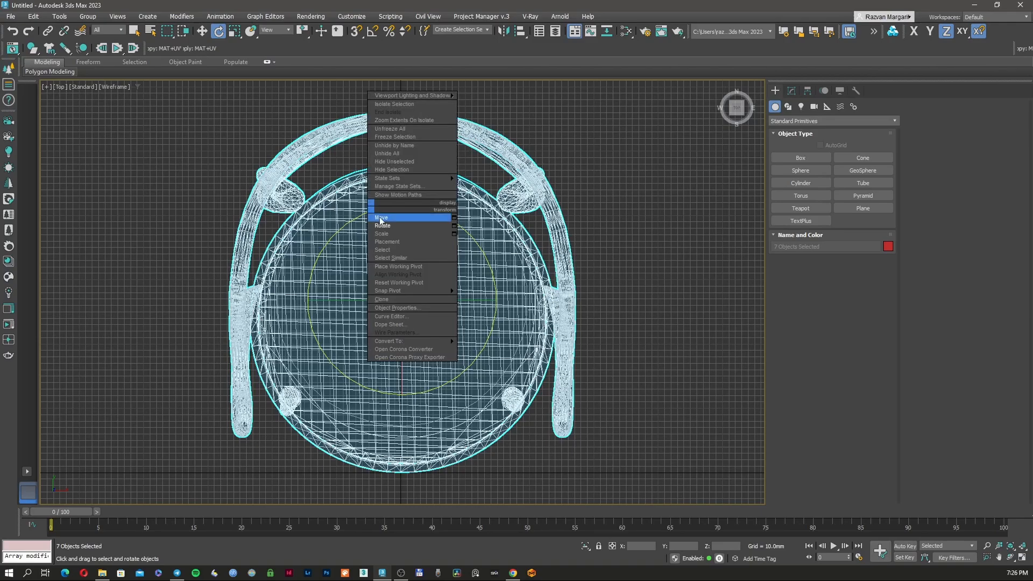
left_click(381, 217)
left_click(664, 198)
key("F3")
scroll(473, 285, "up", 3)
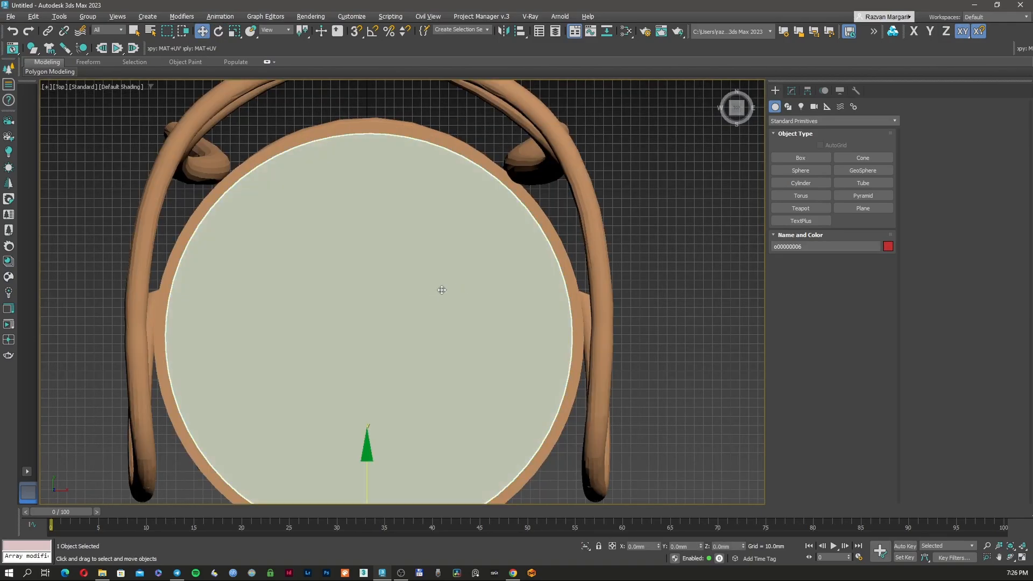
middle_click_drag(442, 290, 473, 260, "alt")
key("F3")
scroll(494, 296, "up", 5)
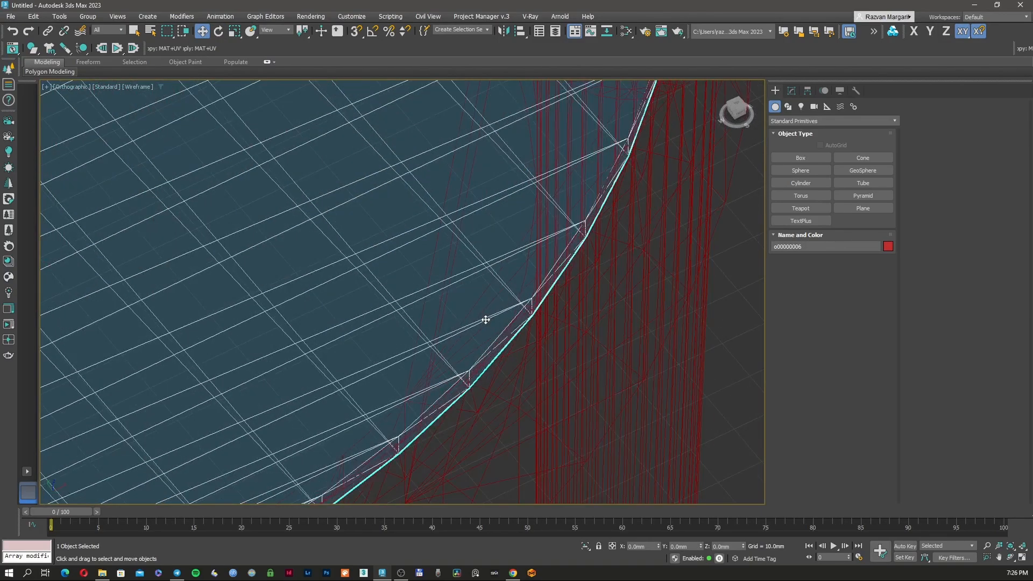
key("F3")
scroll(486, 320, "down", 8)
- Select the wooden seat ring under the seat panel and isolate it from the other chair parts
mouse_move(489, 316)
middle_mouse_down()
mouse_move(485, 257)
mouse_move(462, 269)
middle_mouse_up()
scroll(463, 286, "up", 4)
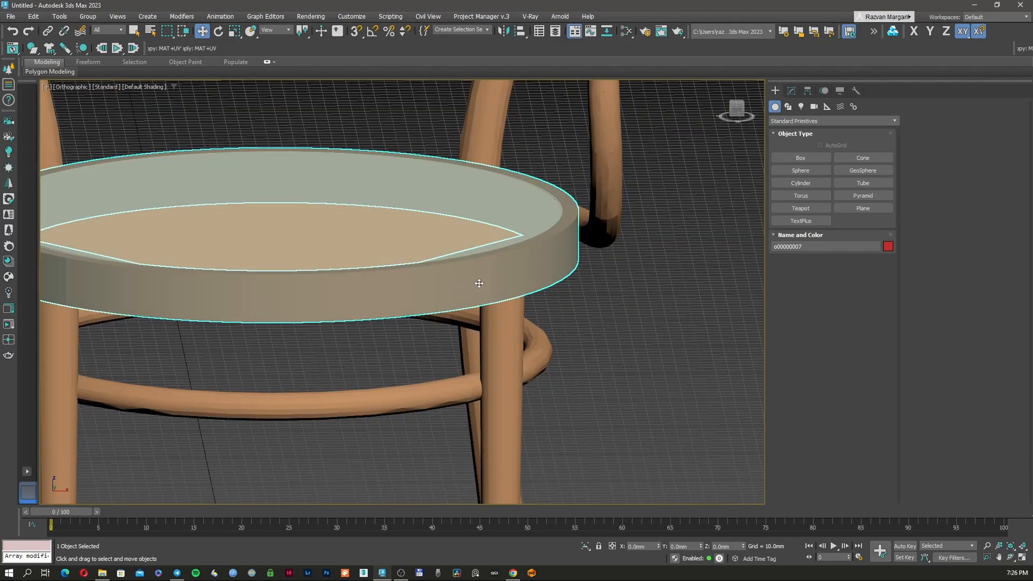
key("F3")
scroll(538, 258, "up", 5)
key("F3")
scroll(574, 243, "down", 2)
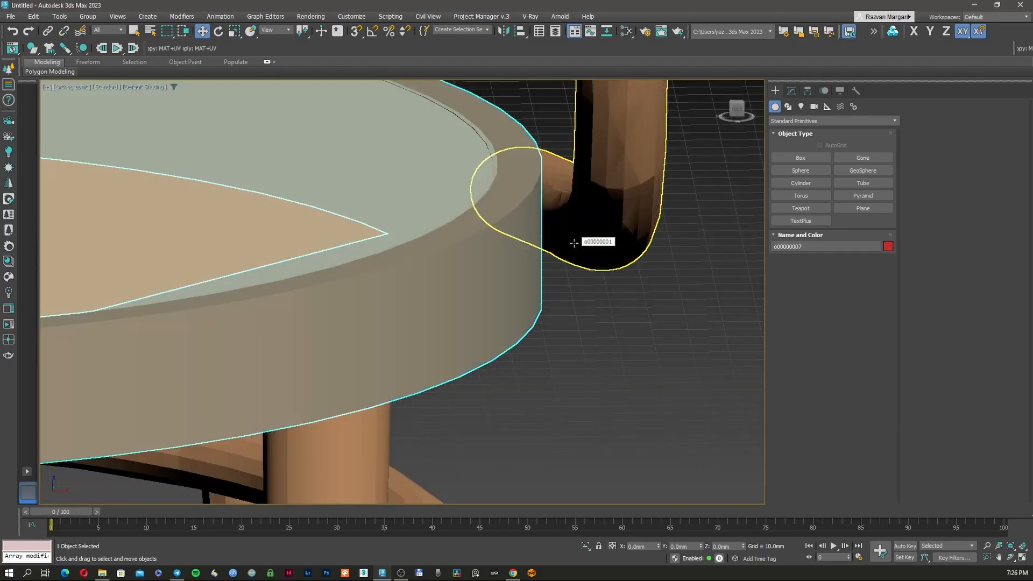
key("F3")
key("F3")
key("alt+q")
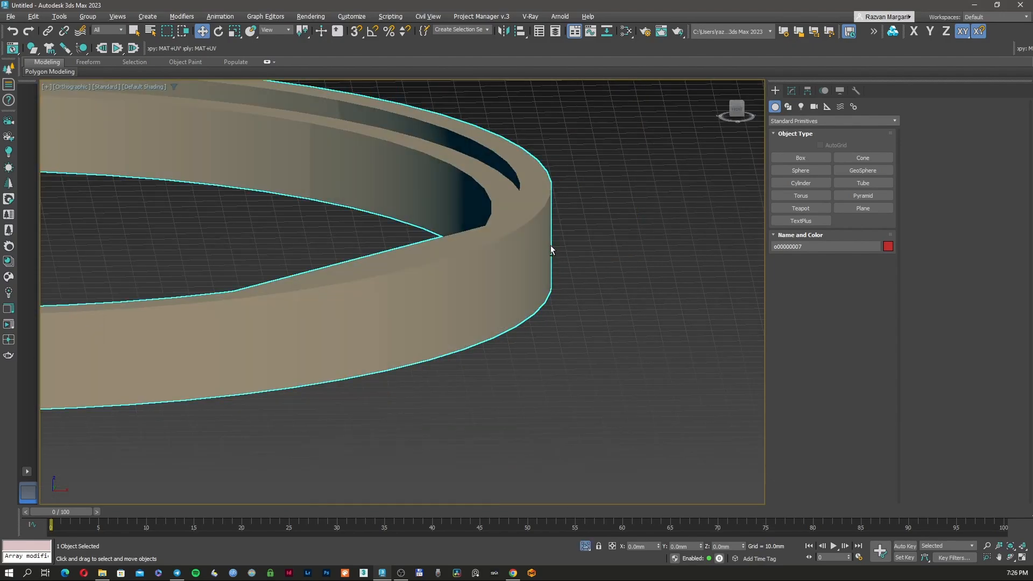
- Examine the isolated seat ring's groove, corner reinforcements and mesh from several angles in shaded and wireframe display
scroll(492, 235, "down", 2)
middle_click_drag(308, 218, 457, 222)
key("F3")
mouse_move(552, 216)
middle_mouse_down()
mouse_move(543, 219)
mouse_move(536, 197)
mouse_move(503, 224)
mouse_move(395, 241)
middle_mouse_up()
scroll(543, 220, "down", 2)
key("F3")
middle_click_drag(327, 244, 411, 246)
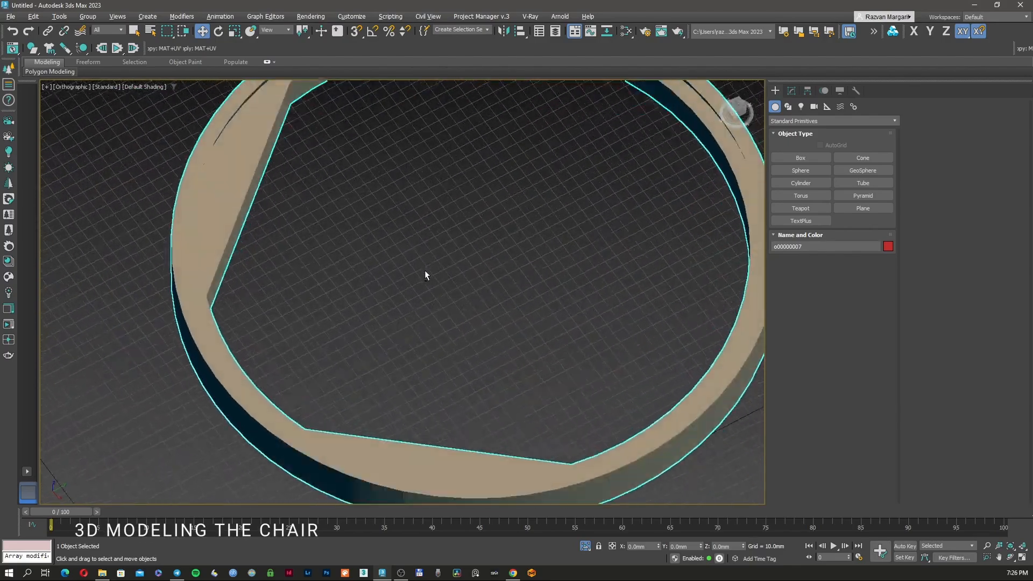
scroll(526, 254, "down", 3)
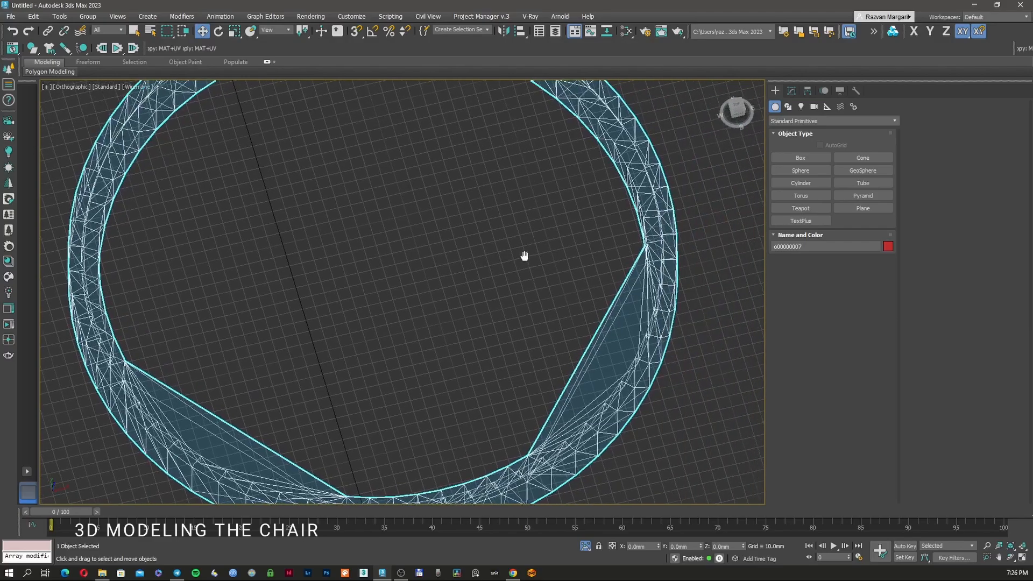
key("F3")
mouse_move(526, 254)
middle_mouse_down("alt")
mouse_move(528, 265)
mouse_move(573, 233)
middle_mouse_up("alt")
- Draw a straight guide line across the seat ring's outer diameter, from back to front, in the top wireframe view with snapping on
key("t")
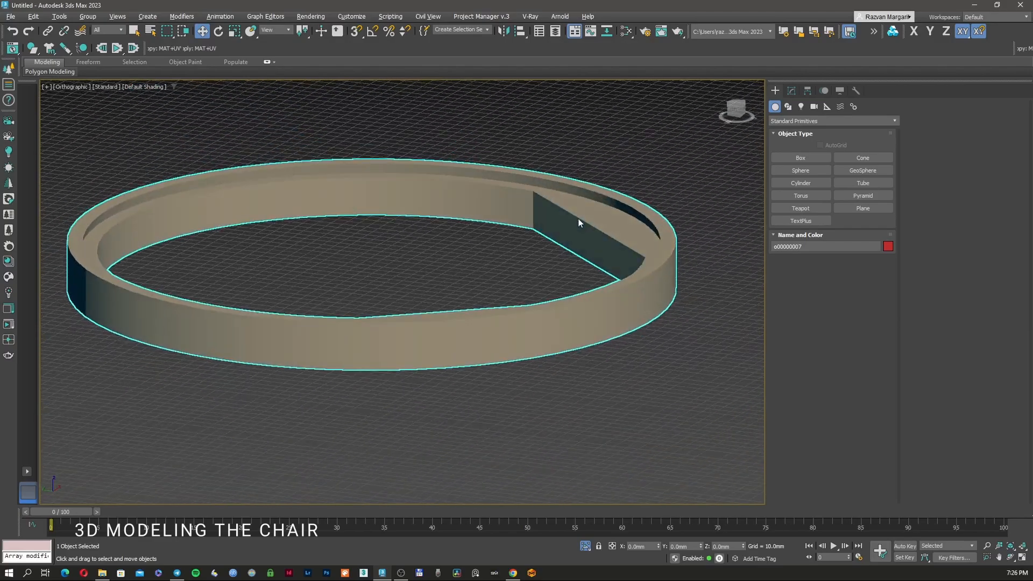
key("F3")
key("z")
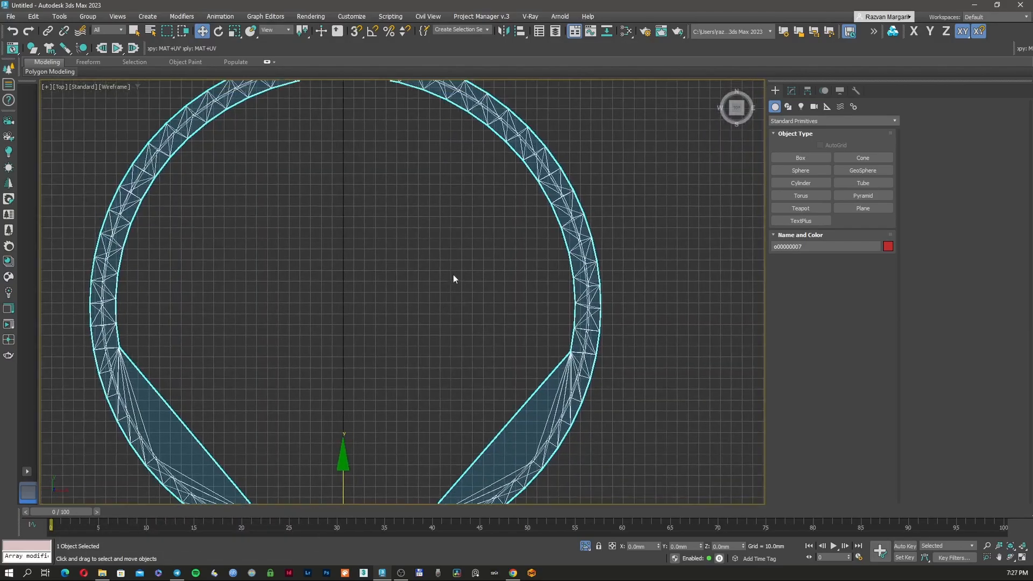
left_click(787, 107)
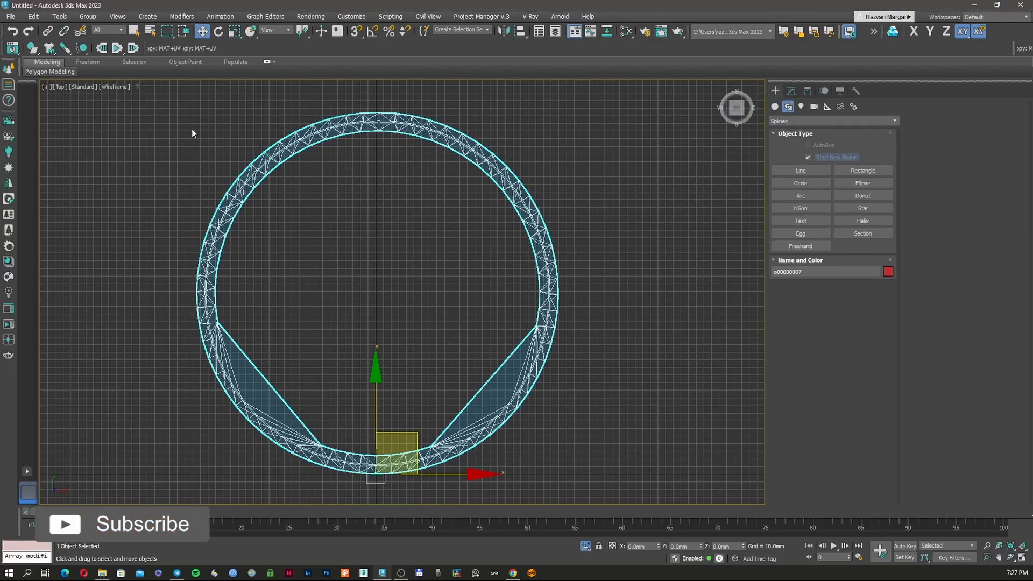
left_click(807, 172)
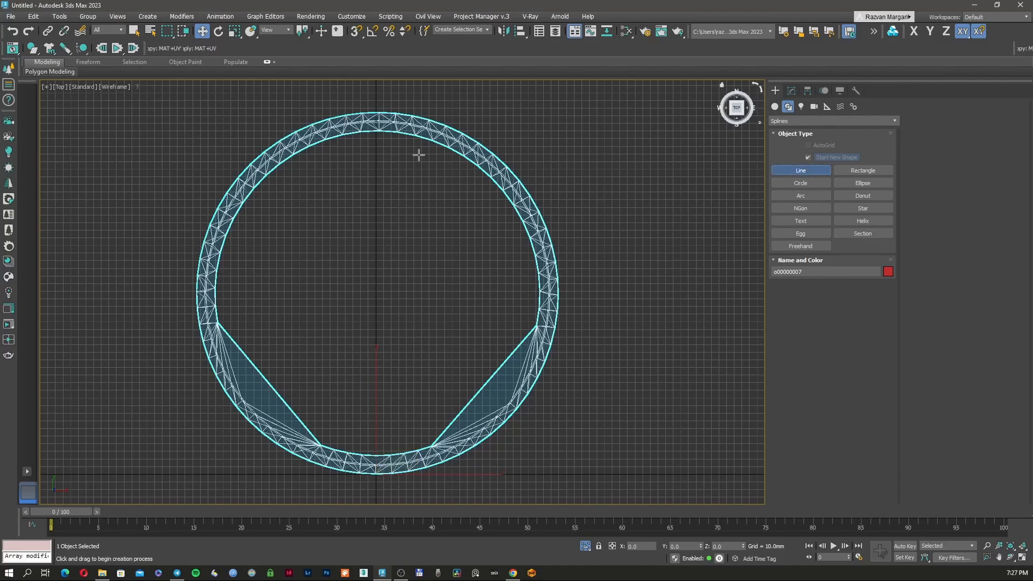
left_click(380, 111)
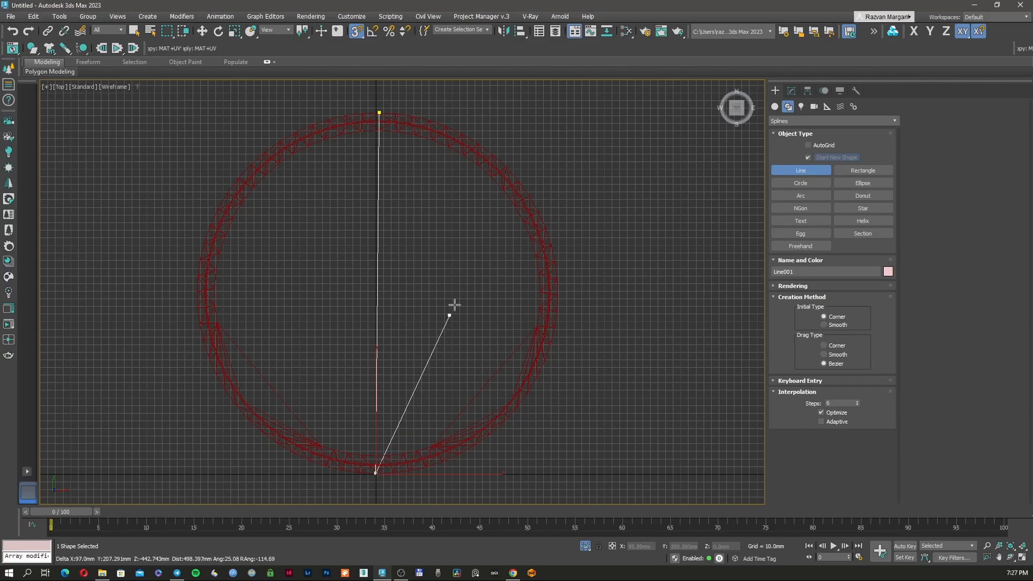
right_click(460, 282)
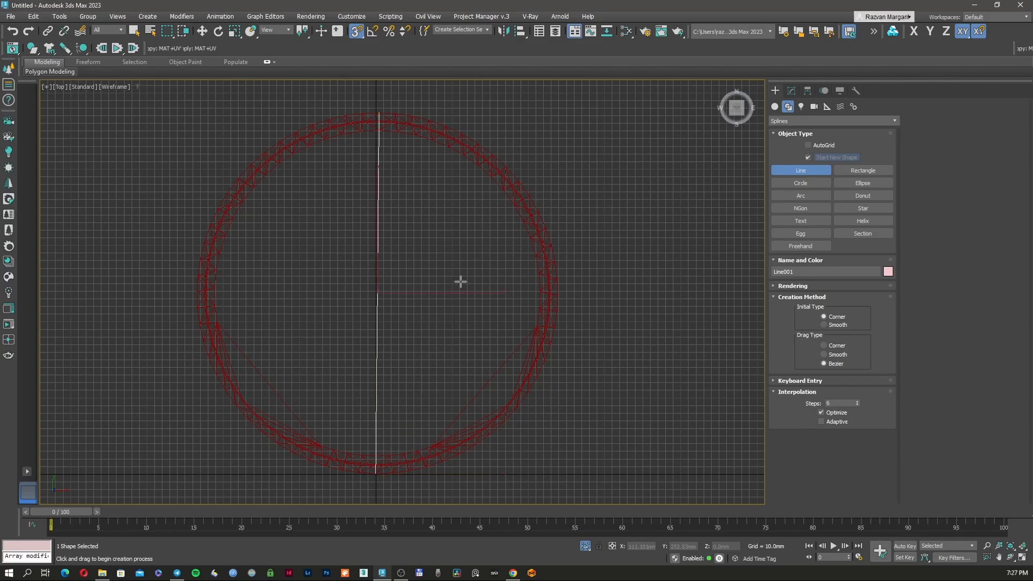
- Draw a circle of about 236.5 mm radius from the guide line's midpoint to the ring's outer edge, with 32 interpolation steps
left_click(801, 182)
left_click_drag(376, 294, 376, 110)
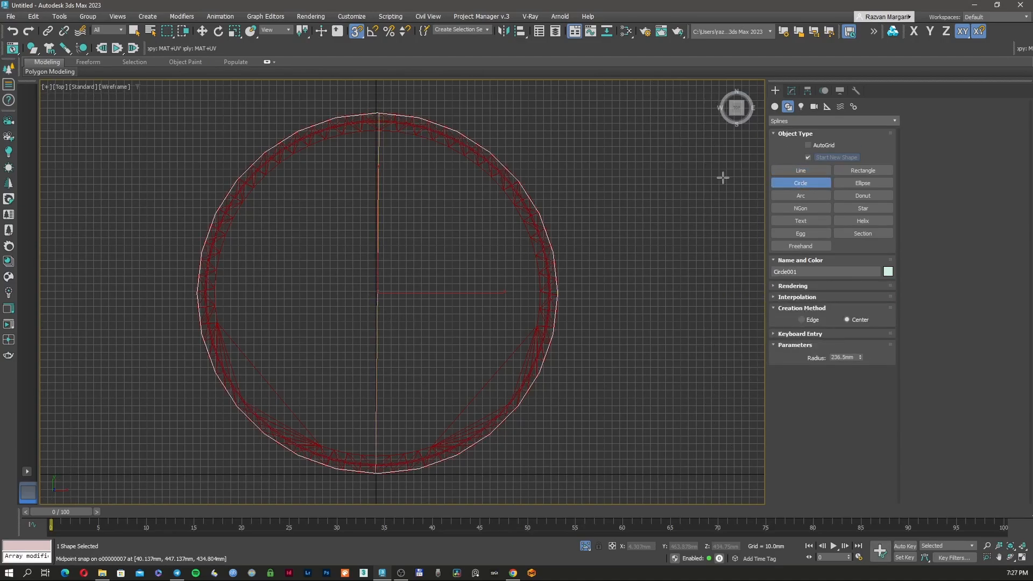
left_click(791, 90)
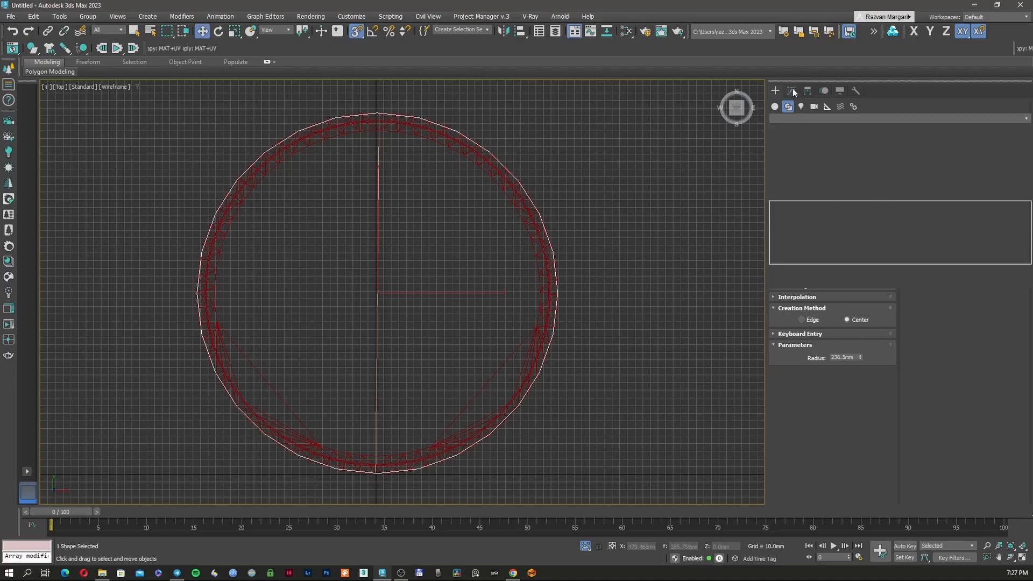
left_click(822, 314)
double_click(839, 323)
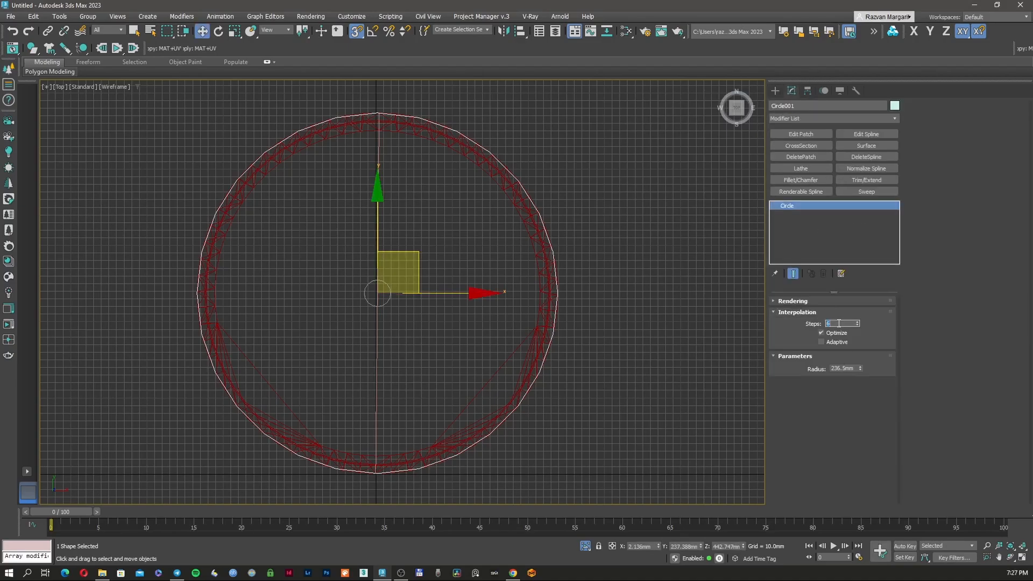
type("32")
key("Return")
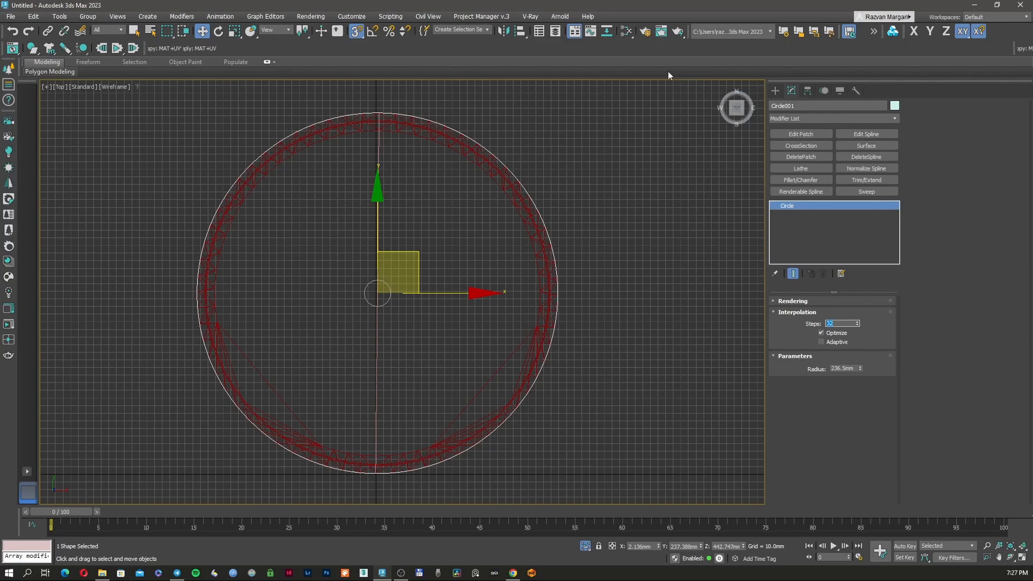
- In the front view, draw a rectangle about 38 mm high and 23.4 mm wide over the seat ring's cross-section at its outer edge
key("v")
left_click(444, 194)
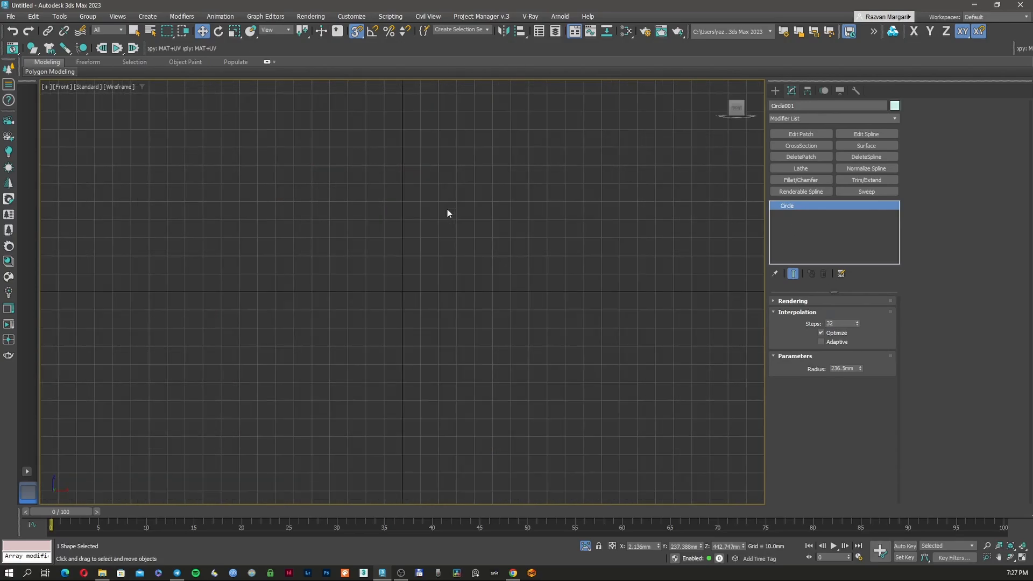
left_click_drag(443, 214, 571, 254)
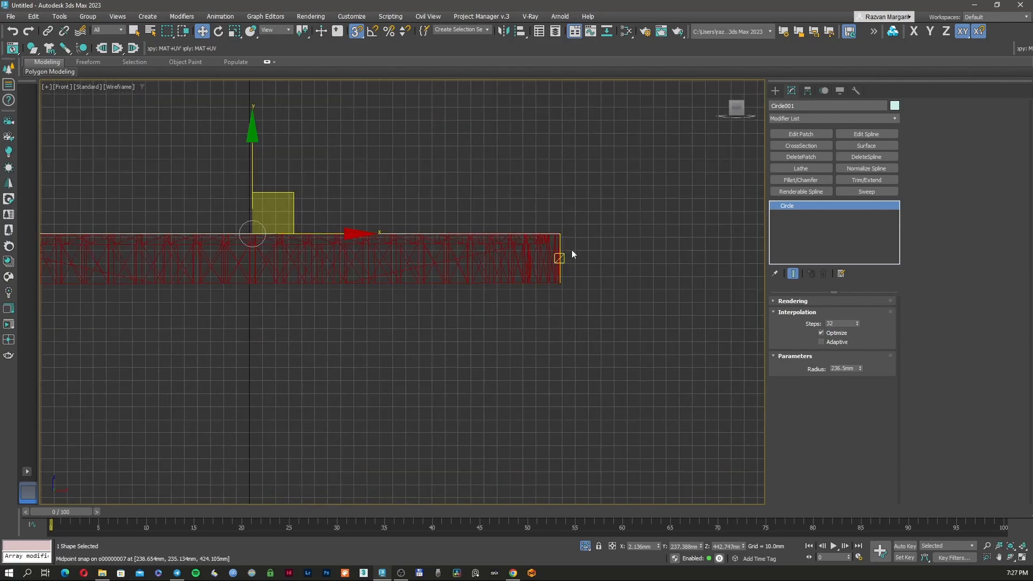
middle_click_drag(295, 266, 618, 272)
scroll(345, 266, "up", 8)
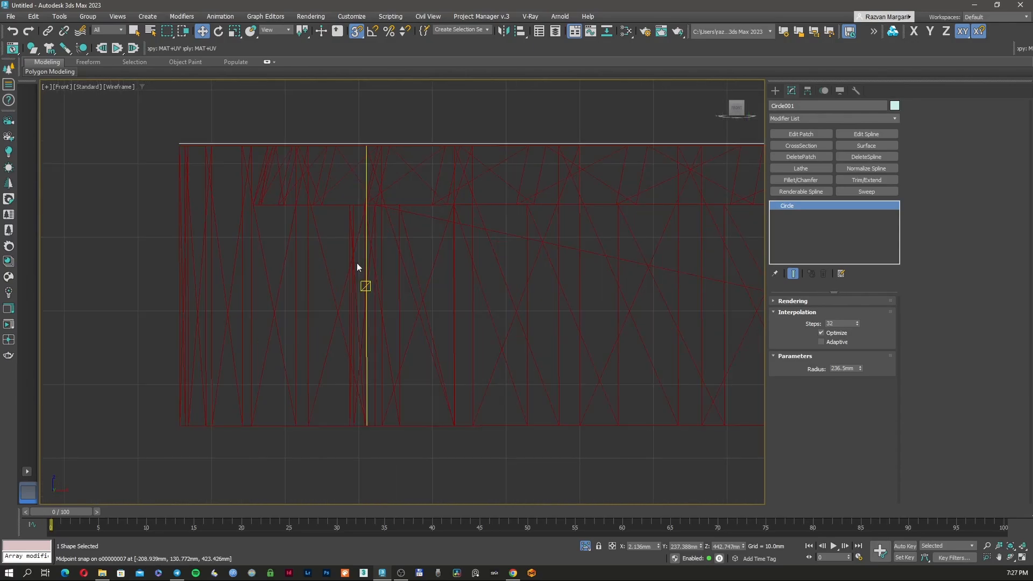
left_click_drag(357, 266, 634, 193)
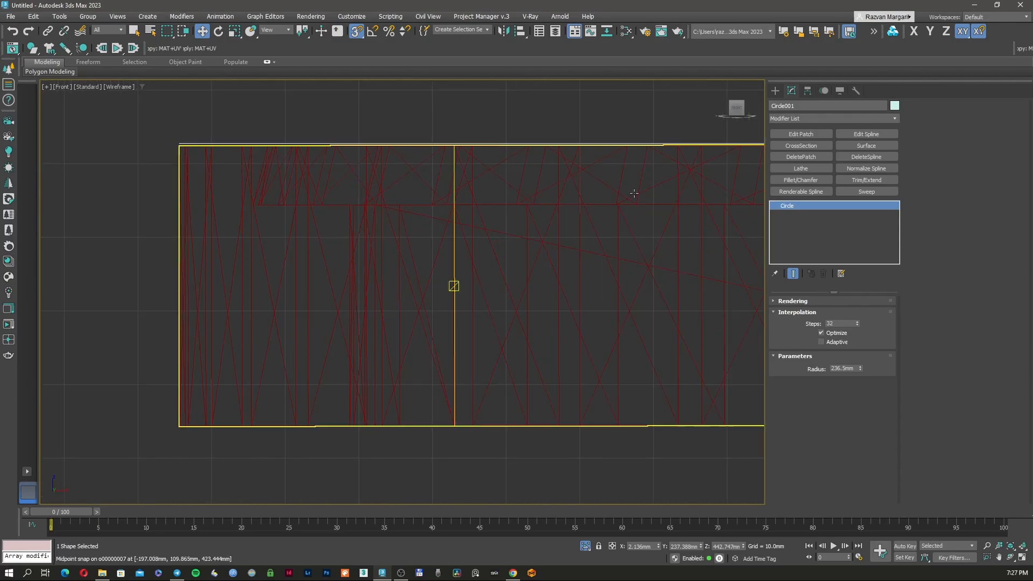
left_click(775, 90)
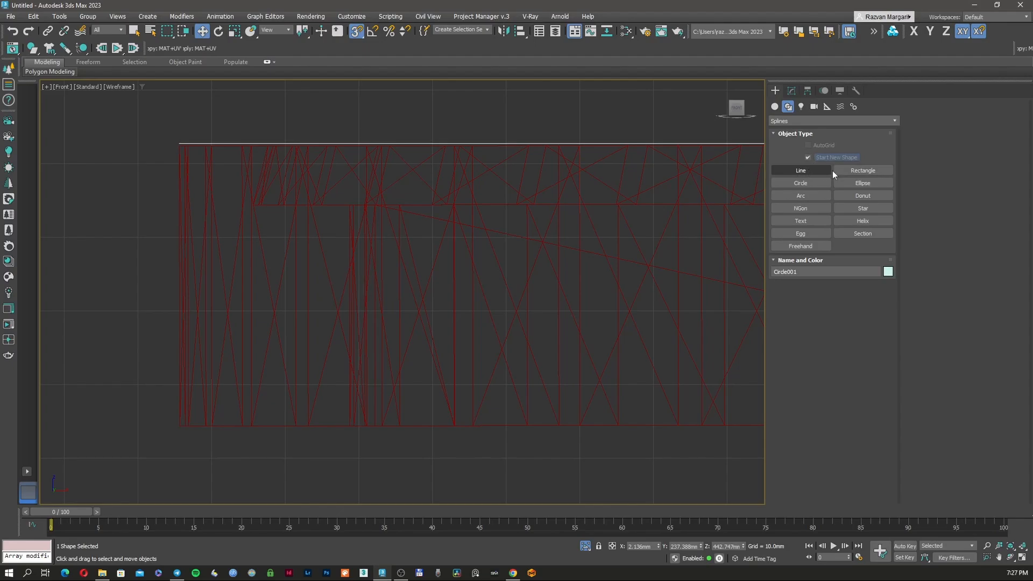
scroll(172, 145, "up", 3)
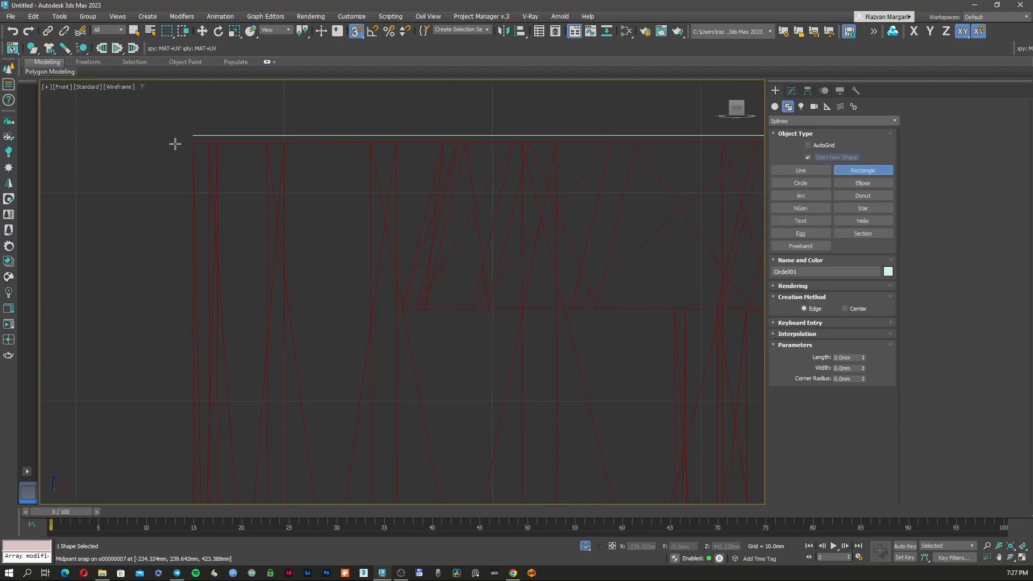
scroll(217, 147, "down", 2)
mouse_move(211, 152)
left_mouse_down()
mouse_move(429, 320)
mouse_move(472, 434)
mouse_move(417, 462)
mouse_move(381, 431)
mouse_move(427, 429)
mouse_move(381, 430)
left_mouse_up()
- Apply Edit Spline to the rectangle and refine its top and inner edges with vertices at the groove's wall and floor height
mouse_move(387, 330)
middle_mouse_down("alt")
mouse_move(374, 348)
mouse_move(411, 325)
mouse_move(411, 300)
mouse_move(412, 310)
middle_mouse_up("alt")
key("F3")
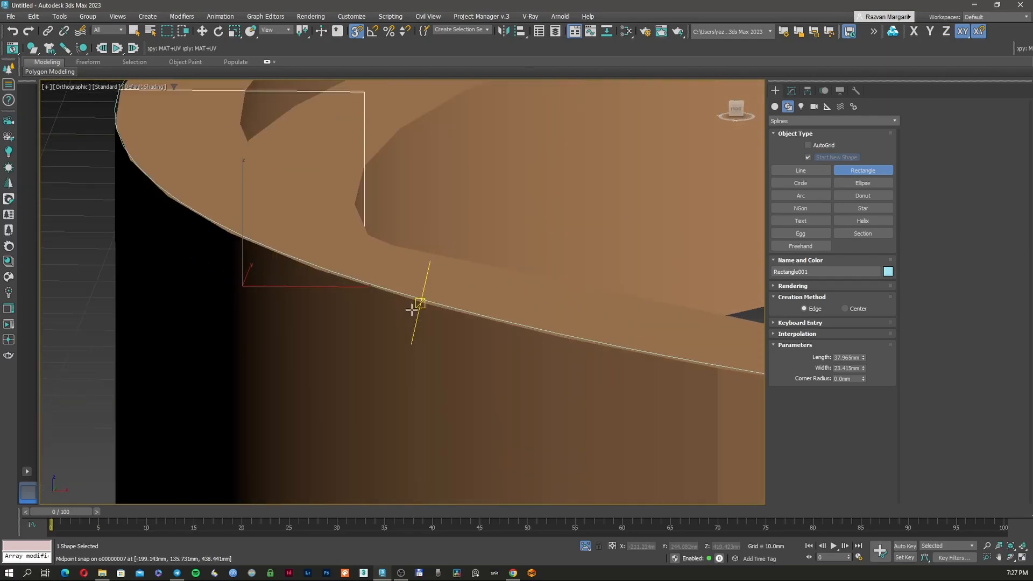
key("f")
key("F3")
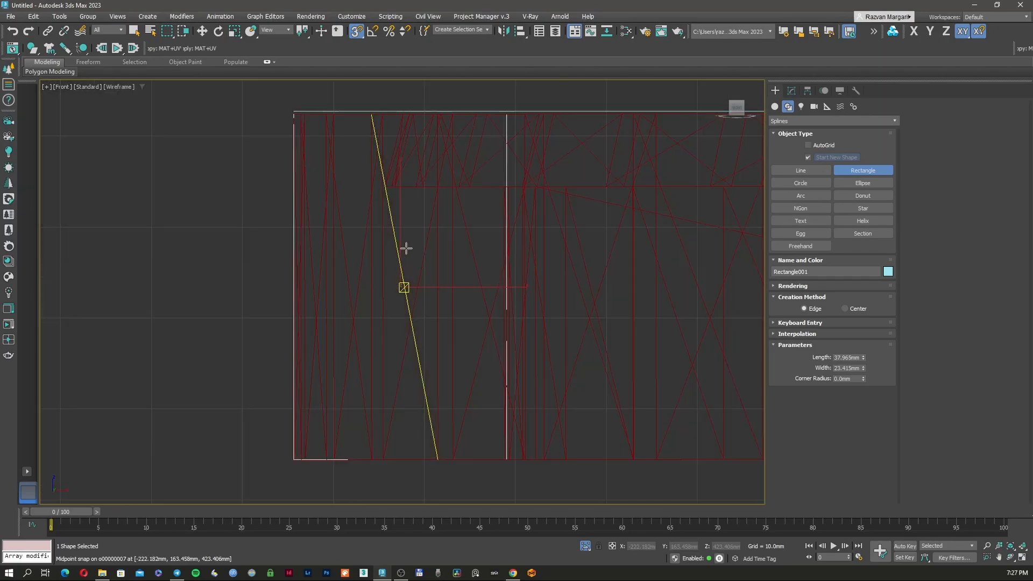
left_click(792, 91)
left_click(857, 134)
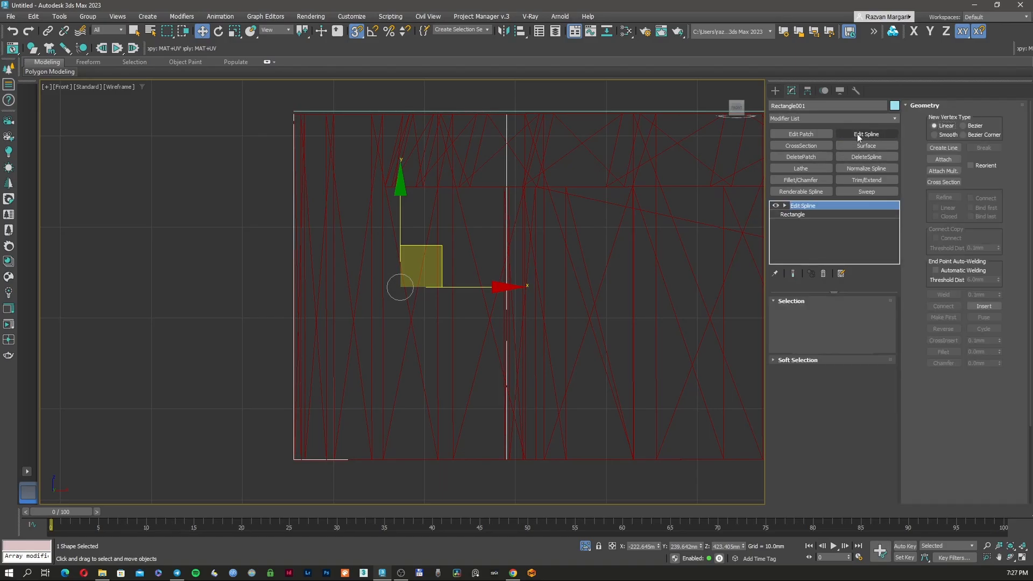
key("1")
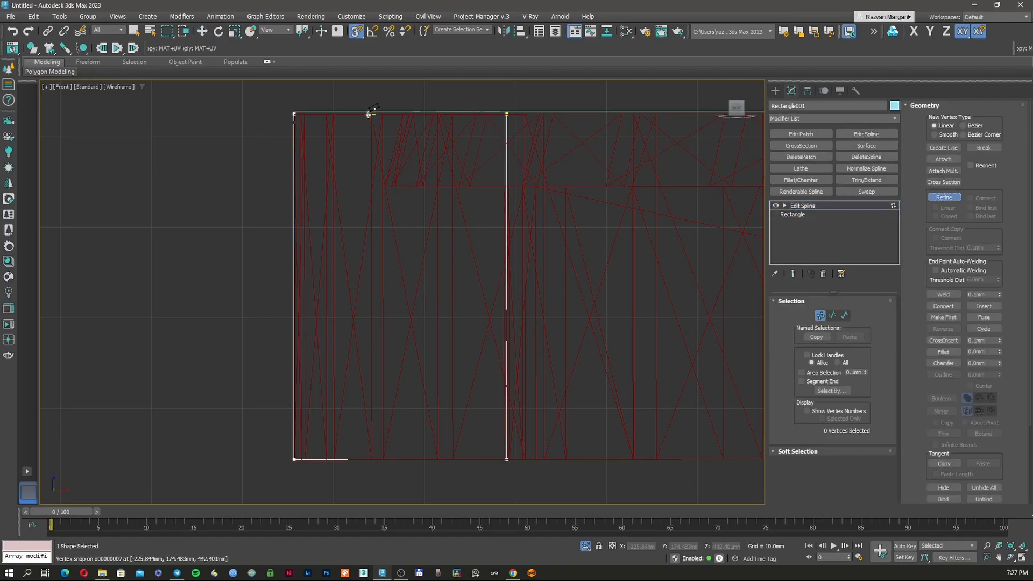
left_click(370, 114)
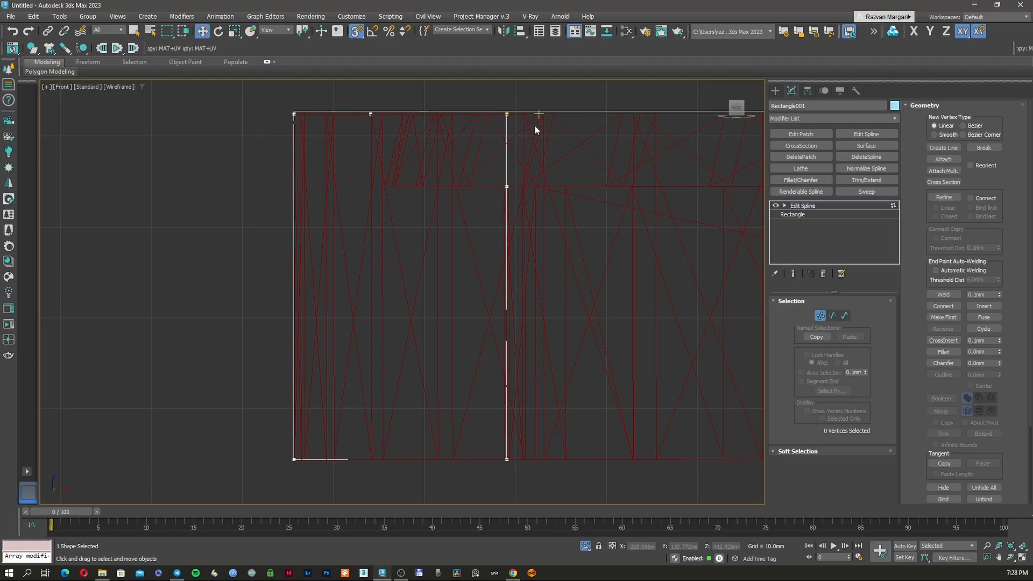
- Move the profile's inner top corner vertex to the groove's bottom corner and align the upper groove vertex horizontally above it
left_click(507, 114)
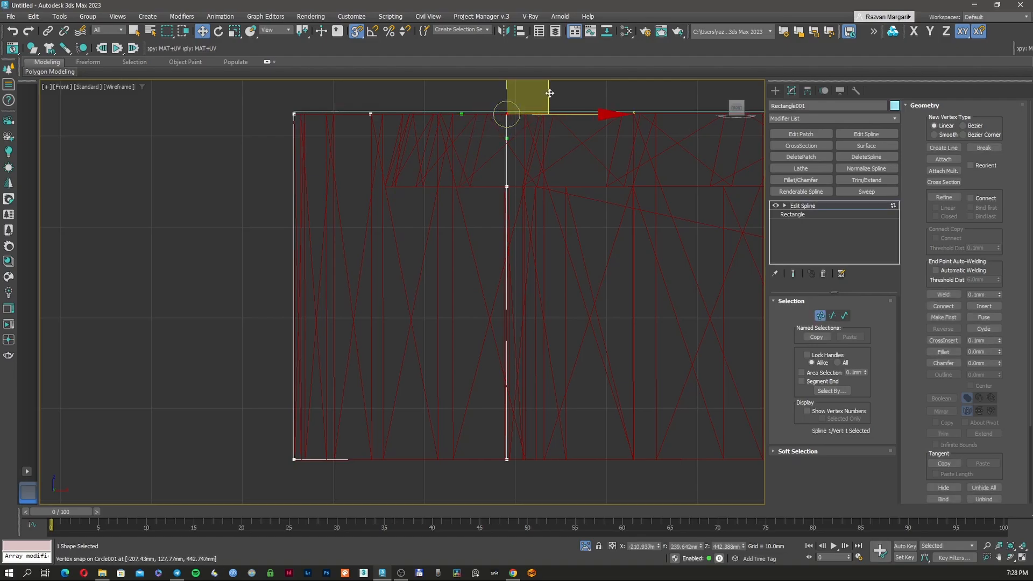
left_click_drag(549, 93, 384, 188)
scroll(370, 131, "up", 4)
left_click(370, 114)
middle_click_drag(388, 115, 415, 137)
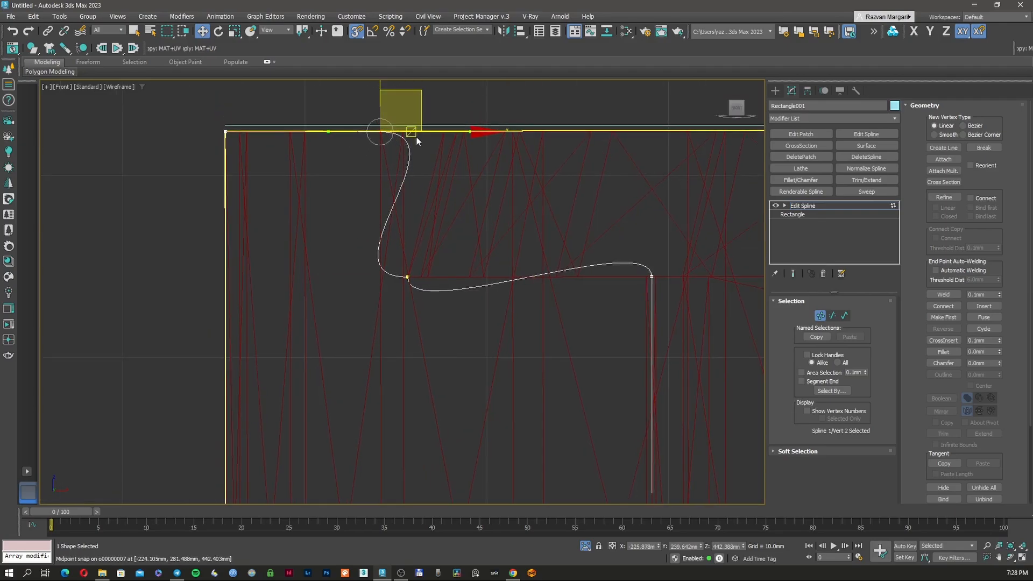
left_click_drag(427, 131, 407, 277)
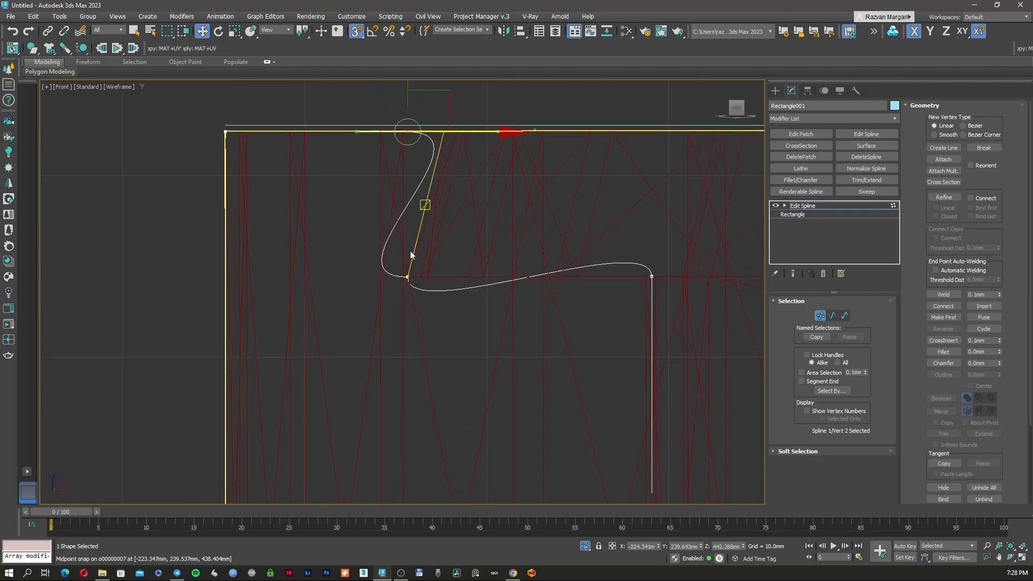
- Convert all profile vertices to Corner and snap the upper groove vertex to the height of the profile's outer top corner
key("ctrl+a")
right_click(379, 244)
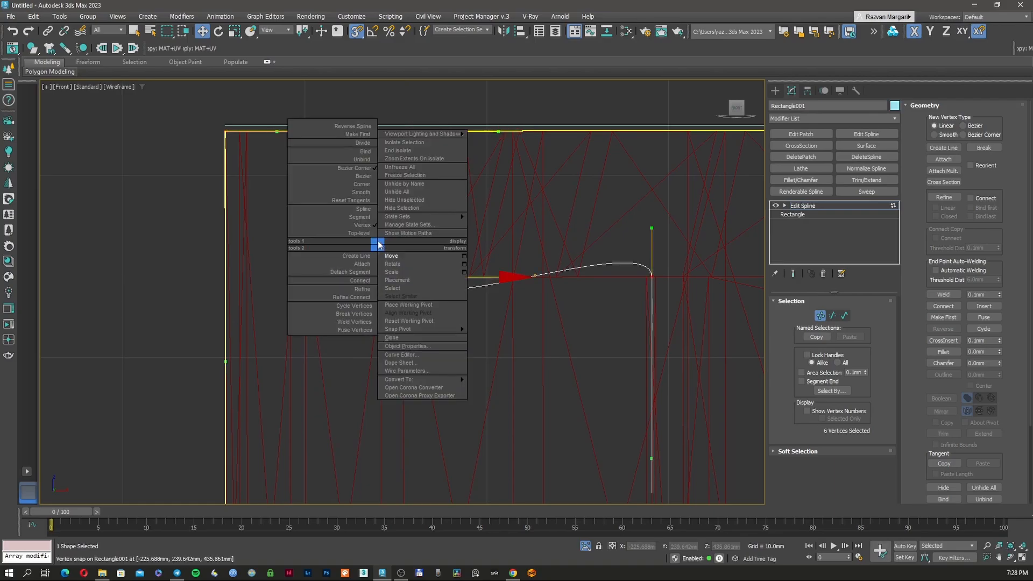
left_click(357, 186)
middle_click_drag(443, 264, 412, 236)
scroll(350, 134, "up", 3)
middle_click_drag(350, 134, 418, 278)
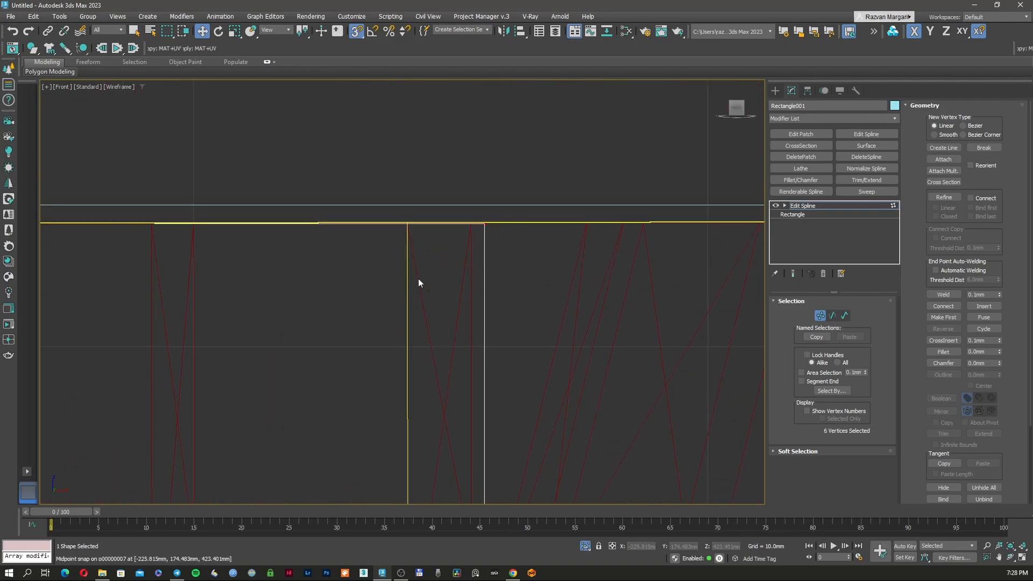
scroll(445, 238, "up", 3)
scroll(446, 237, "down", 5)
left_click_drag(441, 198, 518, 247)
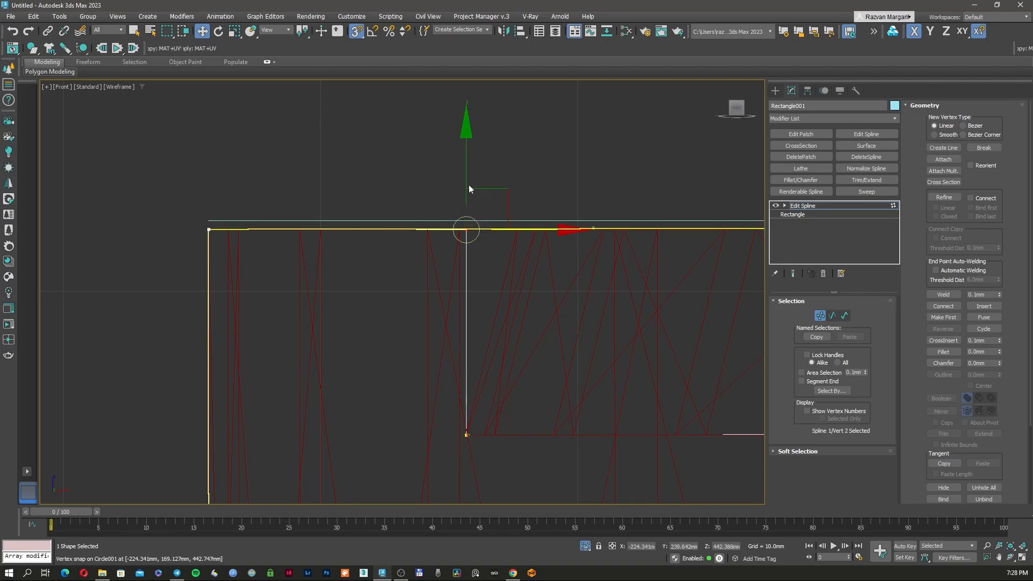
left_click_drag(467, 186, 269, 229)
scroll(253, 233, "down", 3)
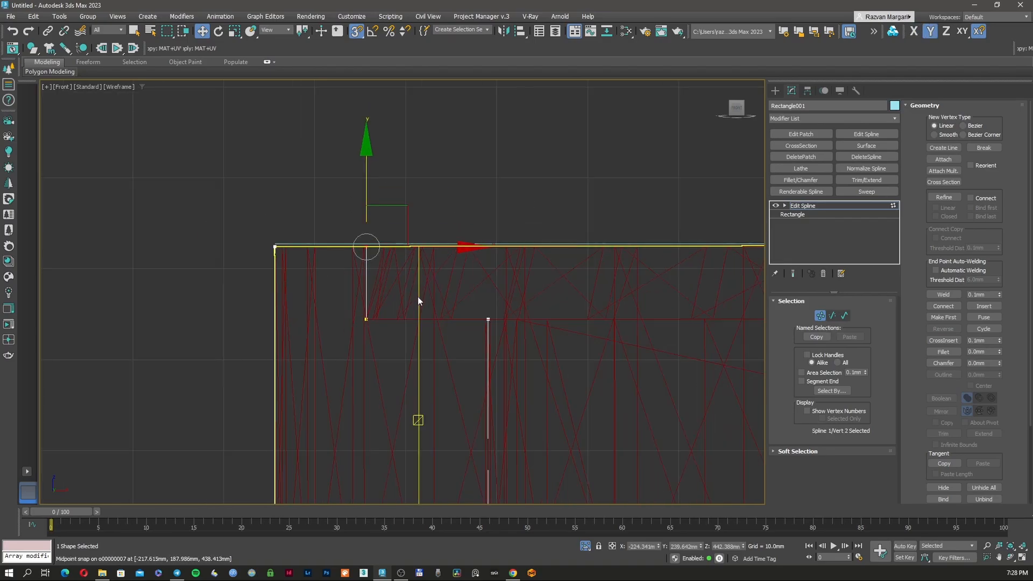
- In the top view, move the profile's two innermost vertices along X onto the ring's inner edge
middle_click_drag(415, 295, 381, 228)
scroll(382, 228, "down", 2)
scroll(421, 383, "up", 4)
scroll(413, 365, "down", 4)
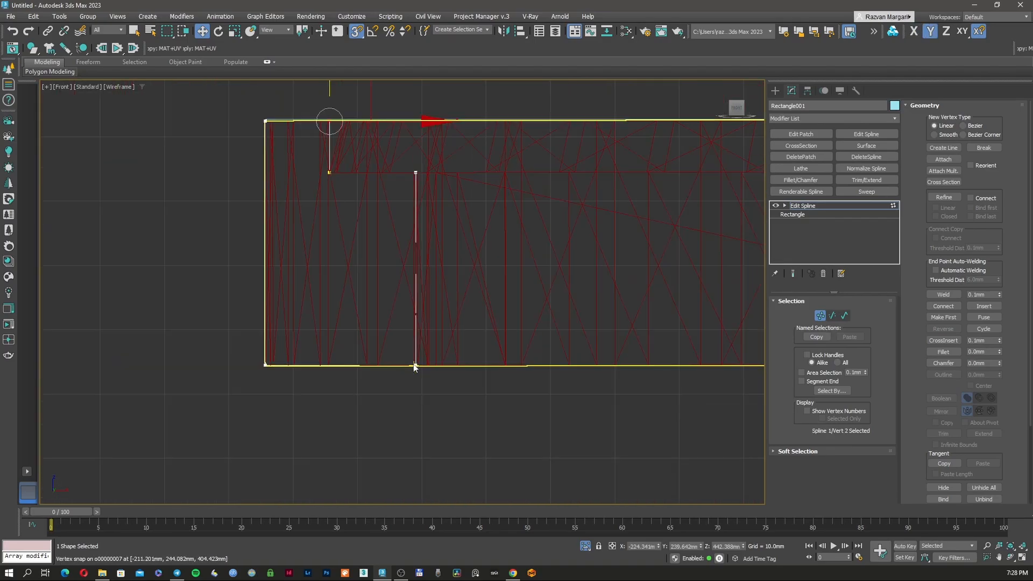
key("F3")
mouse_move(414, 324)
middle_mouse_down("alt")
mouse_move(415, 259)
mouse_move(429, 283)
mouse_move(424, 313)
middle_mouse_up("alt")
scroll(416, 252, "up", 5)
key("t")
key("z")
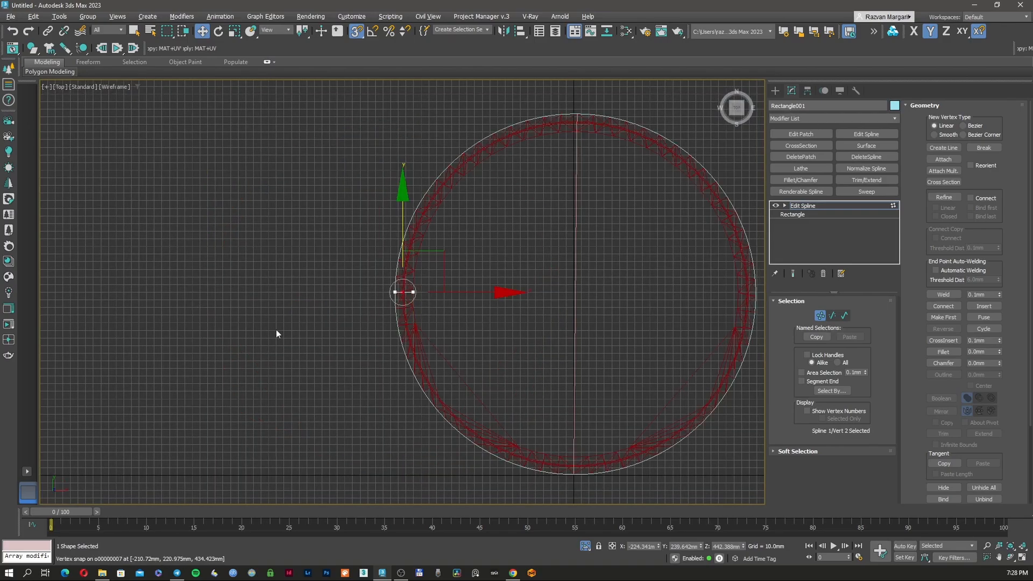
scroll(385, 302, "up", 6)
scroll(572, 242, "up", 10)
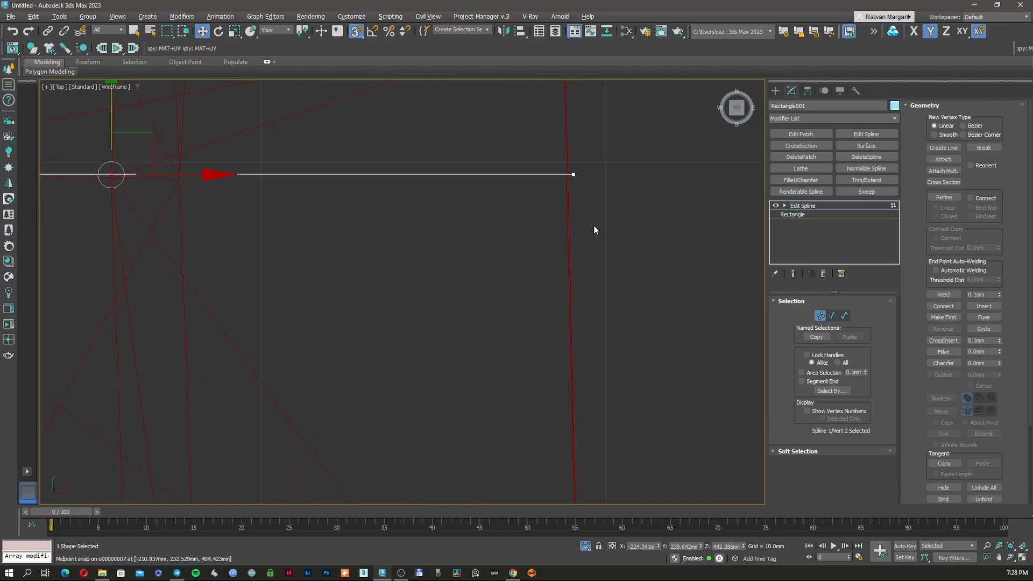
scroll(593, 225, "down", 6)
left_click(585, 207)
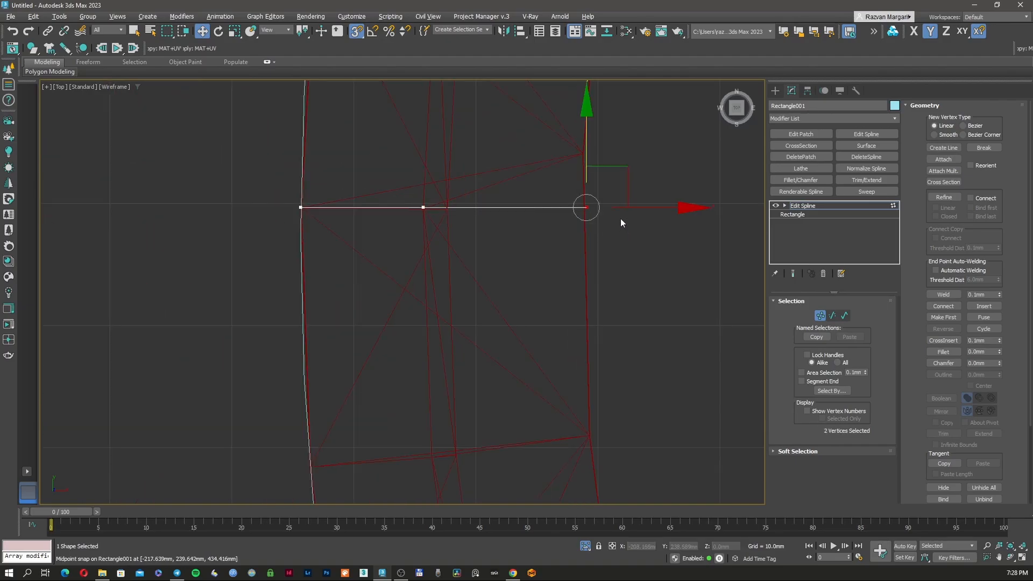
left_click_drag(634, 208, 596, 190)
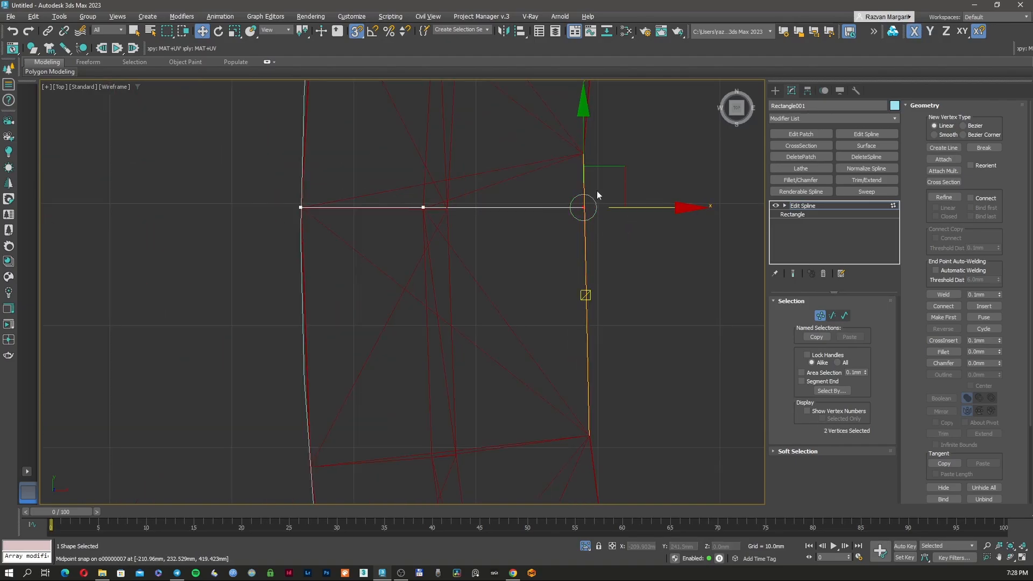
- Select the profile's two groove vertices and move them together along X onto the reference ring's groove edge
scroll(589, 216, "up", 5)
scroll(589, 218, "down", 5)
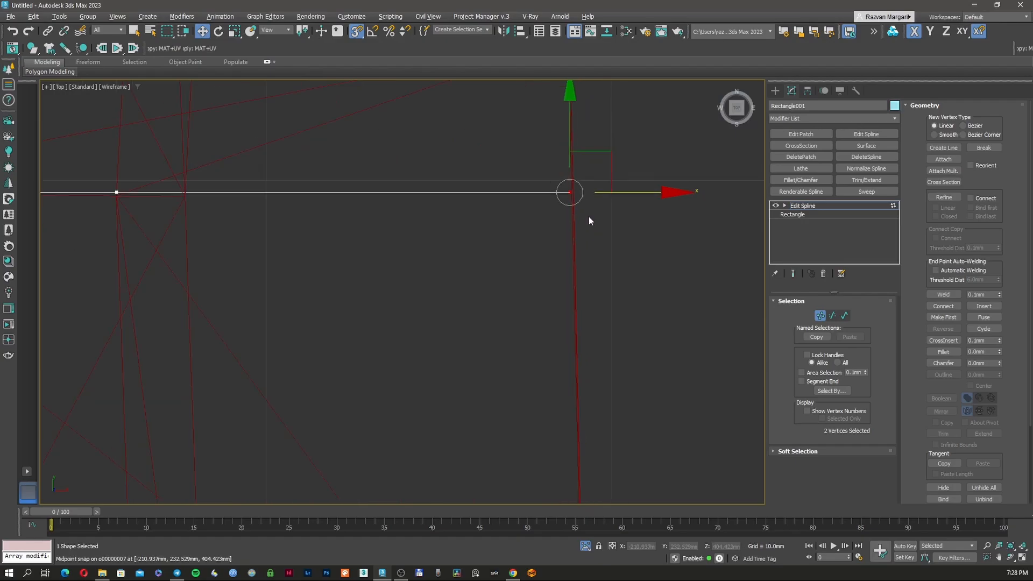
scroll(349, 293, "up", 2)
scroll(348, 293, "down", 3)
key("F3")
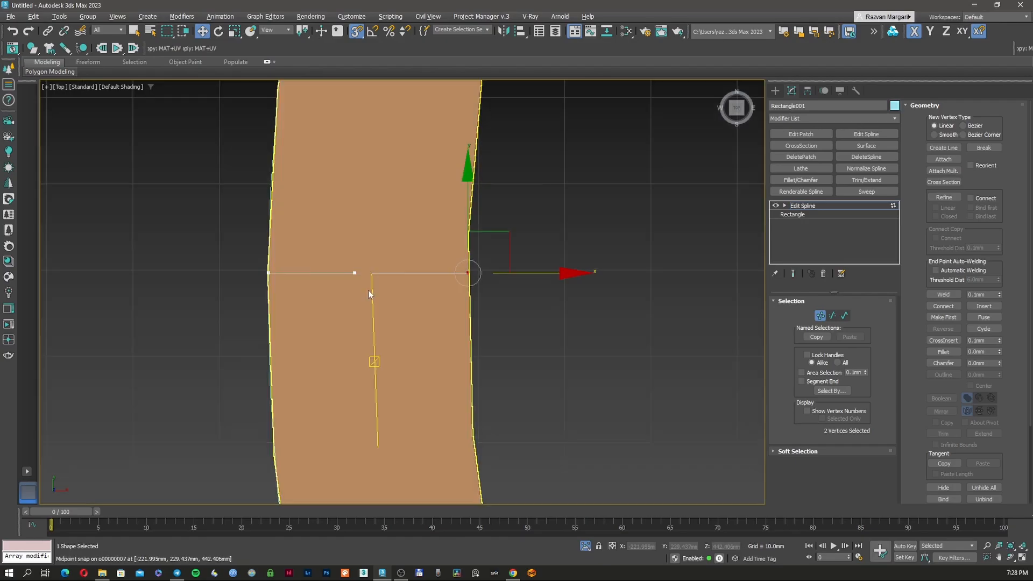
middle_click_drag(368, 290, 340, 241, "alt")
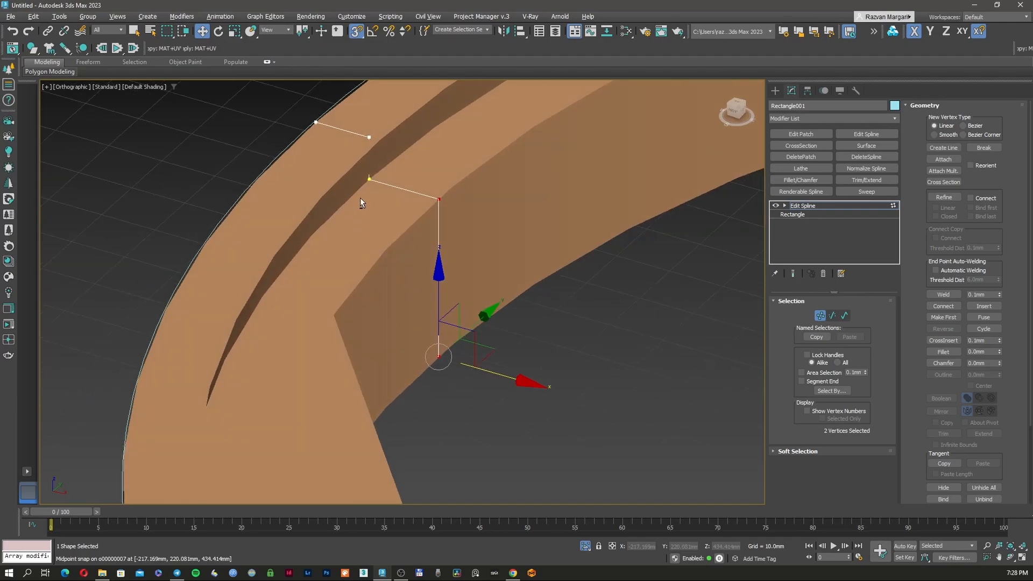
scroll(360, 203, "up", 5)
left_click_drag(373, 239, 385, 317)
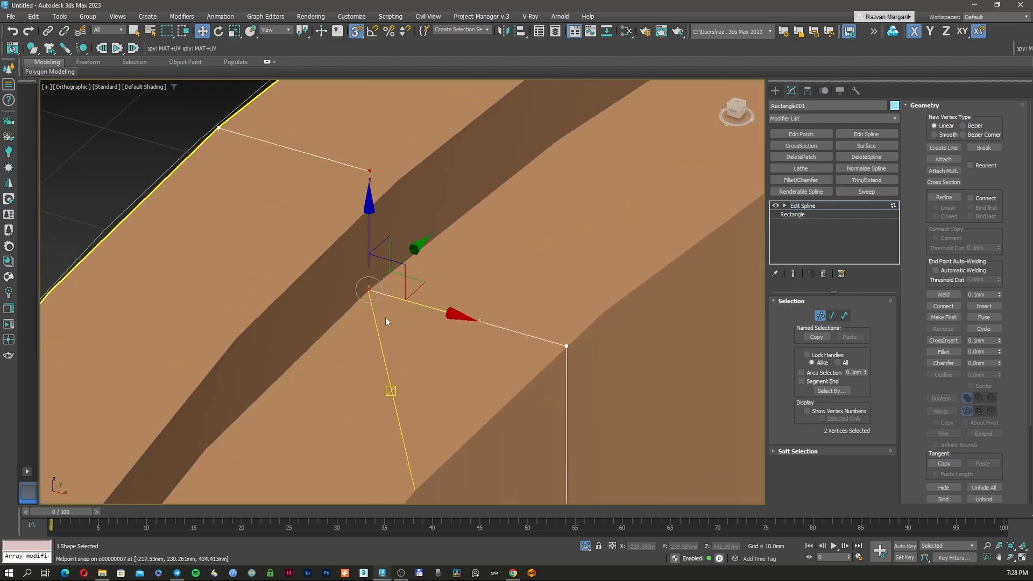
left_click_drag(390, 231, 401, 198)
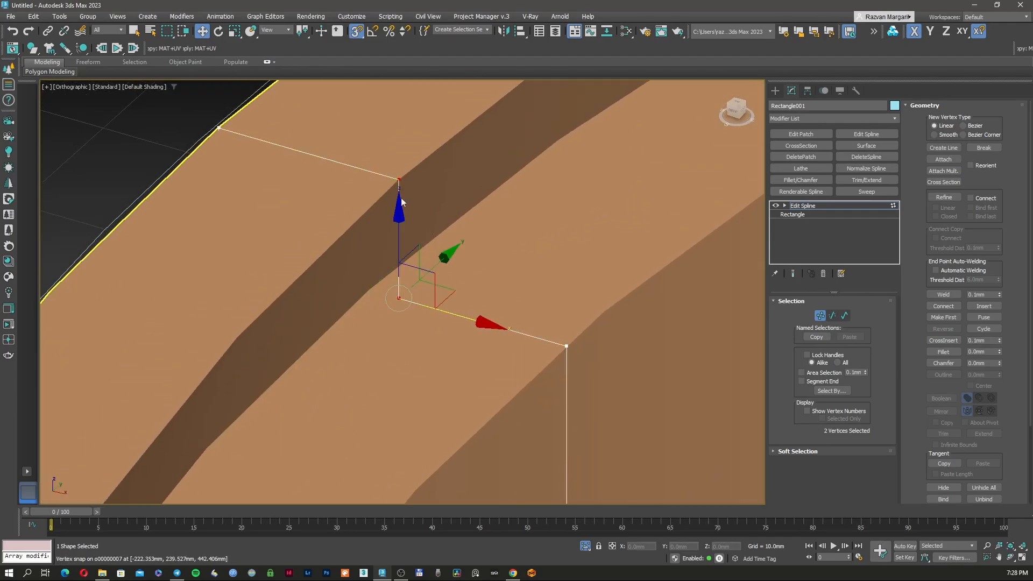
- Try to shift the profile's lower groove vertex outward on its own, and undo that move
scroll(425, 213, "up", 5)
mouse_move(457, 210)
middle_mouse_down("alt")
mouse_move(441, 206)
mouse_move(445, 195)
mouse_move(447, 206)
mouse_move(267, 192)
mouse_move(418, 194)
mouse_move(433, 282)
mouse_move(416, 283)
middle_mouse_up("alt")
key("F3")
key("F3")
key("F3")
mouse_move(418, 269)
left_mouse_down()
mouse_move(421, 298)
mouse_move(373, 270)
left_mouse_up()
key("ctrl+z")
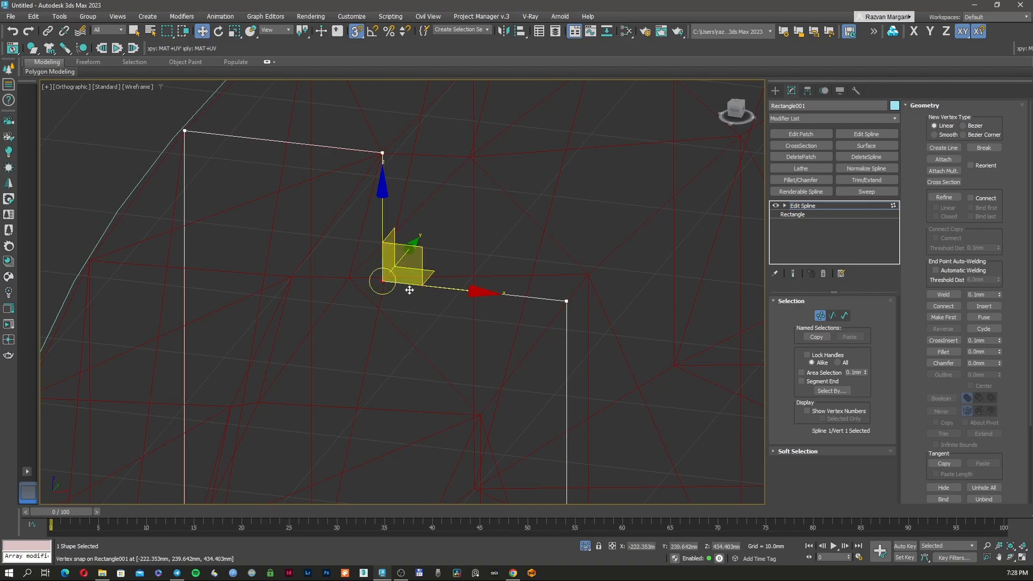
- Move the profile's lower groove vertex outward along X to slant the groove wall, and finish vertex editing
key("F3")
left_click_drag(433, 286, 351, 276)
key("F3")
key("F3")
mouse_move(381, 285)
middle_mouse_down("alt")
mouse_move(388, 273)
mouse_move(328, 276)
mouse_move(316, 286)
mouse_move(391, 259)
mouse_move(620, 251)
middle_mouse_up("alt")
key("F3")
left_click(820, 315)
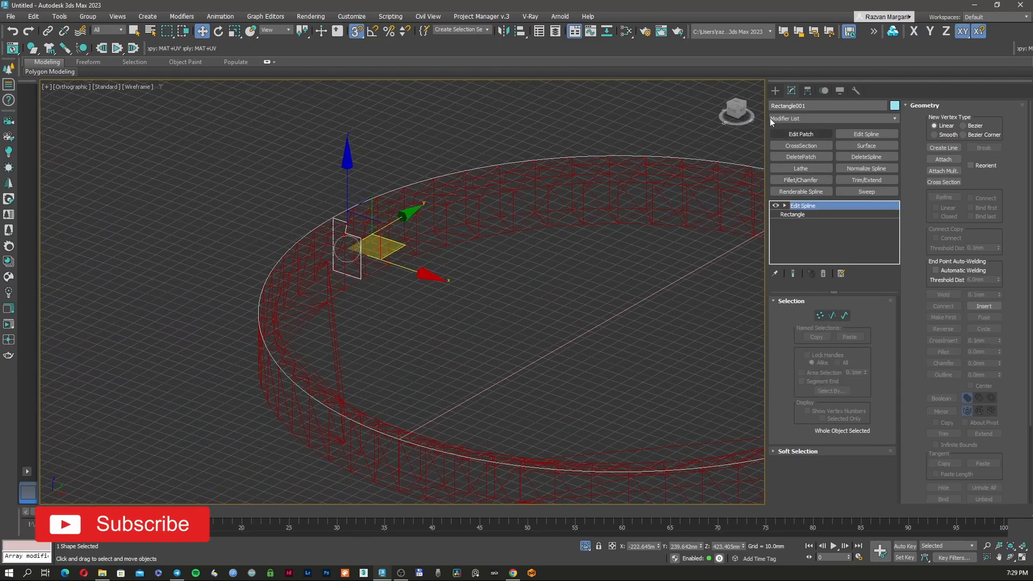
- Add a Sweep modifier to the seat ring's circle and pick the edited profile as its custom section
left_click(776, 91)
scroll(350, 226, "up", 4)
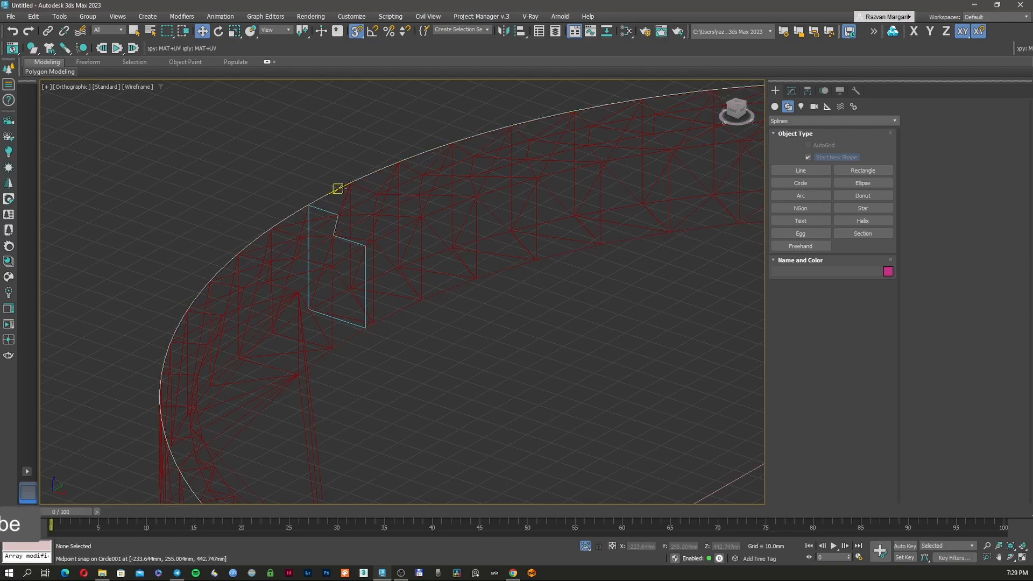
left_click(339, 186)
left_click(792, 91)
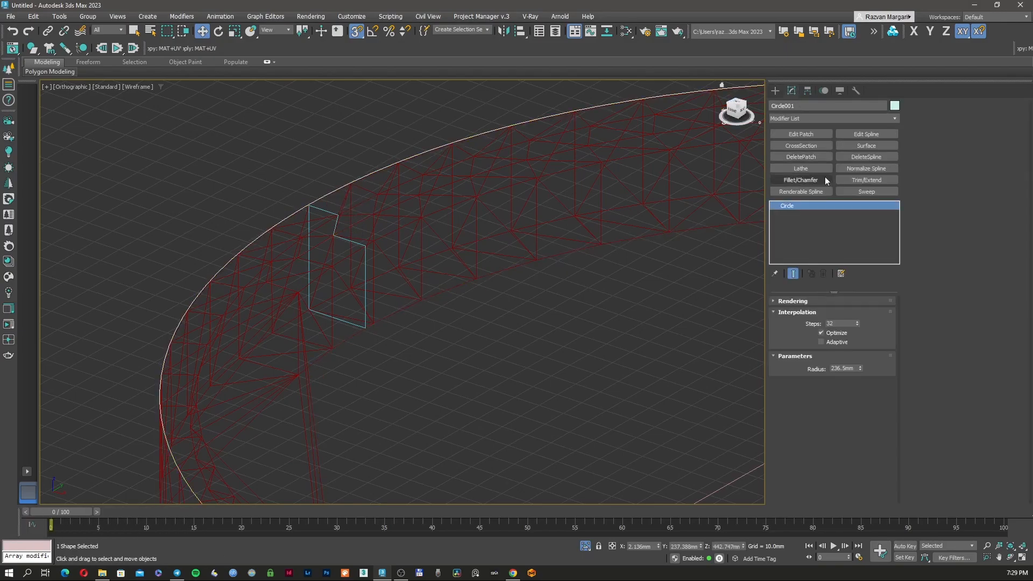
left_click(803, 118)
scroll(802, 119, "down", 10)
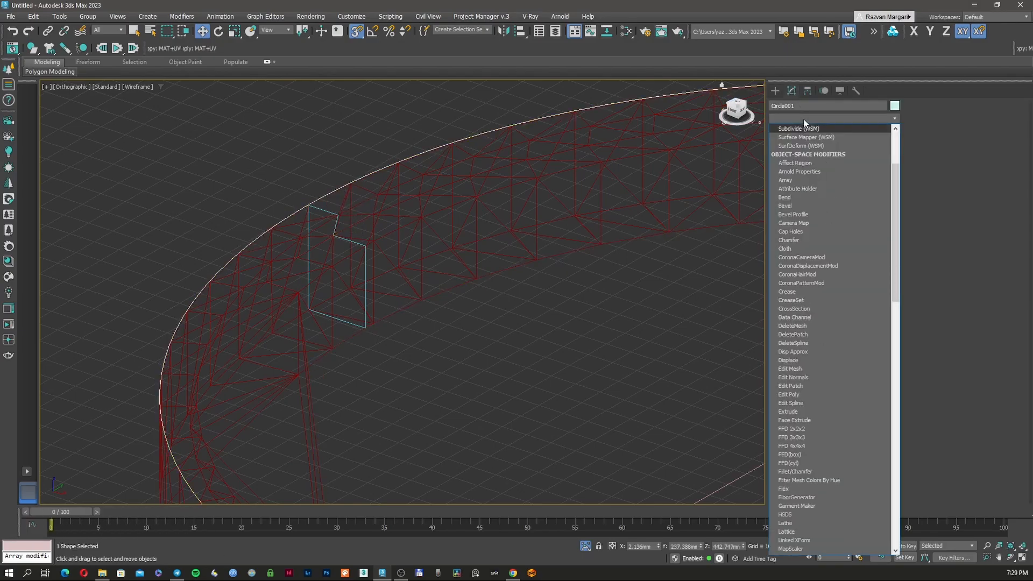
left_click(795, 309)
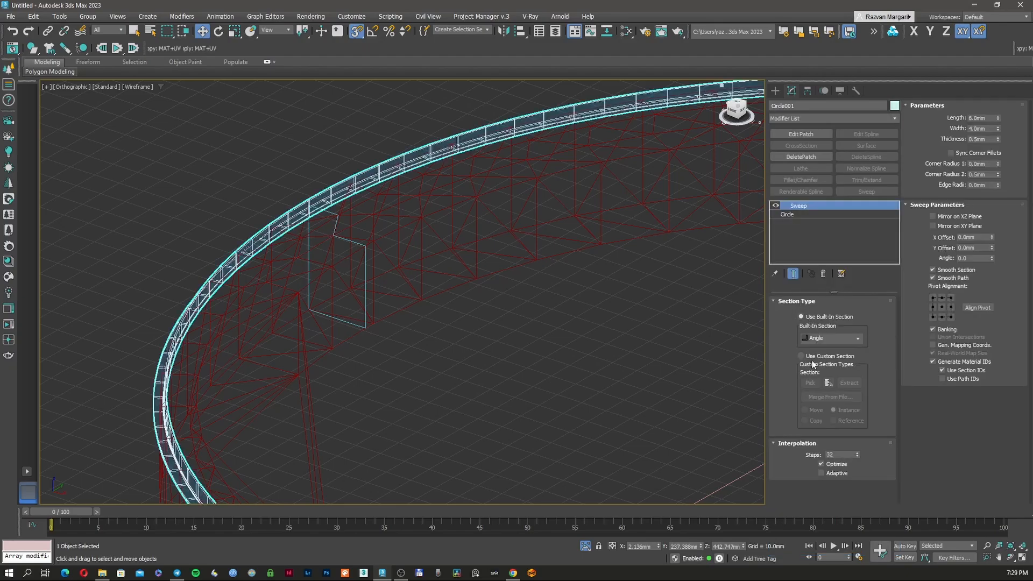
left_click(807, 356)
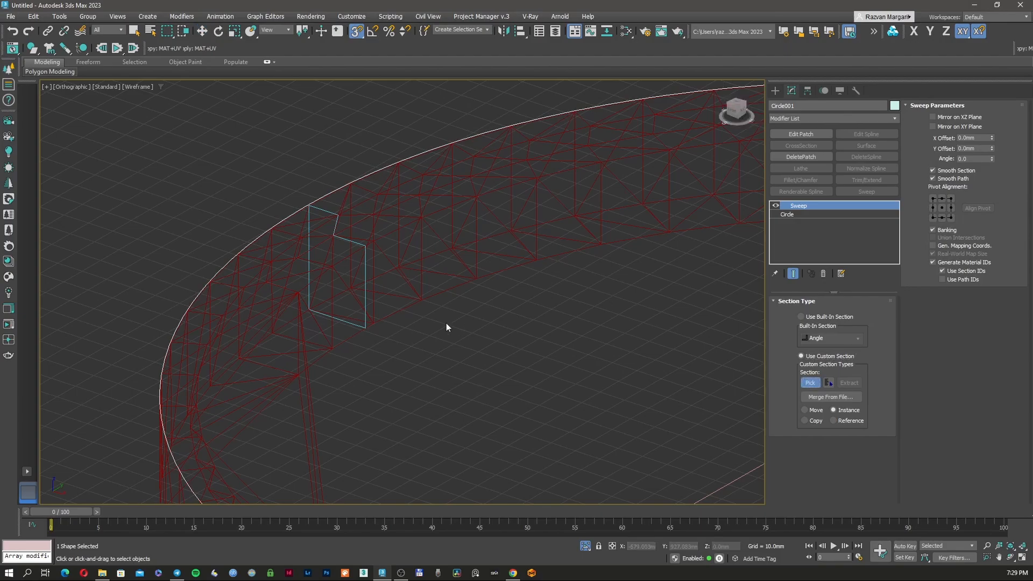
left_click(366, 274)
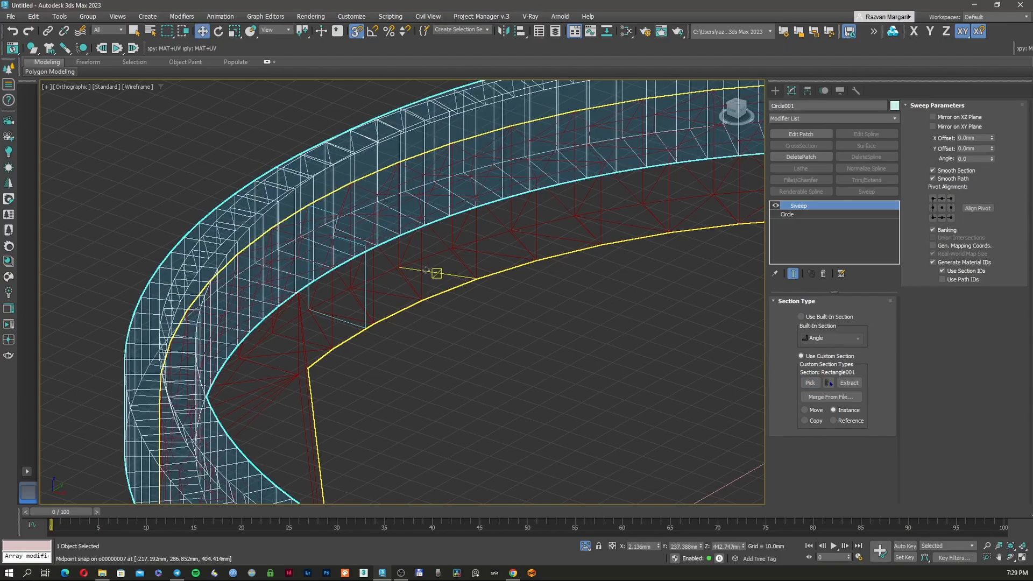
- Mirror the swept section on the XZ plane so the groove faces the inside of the seat ring
key("t")
key("F3")
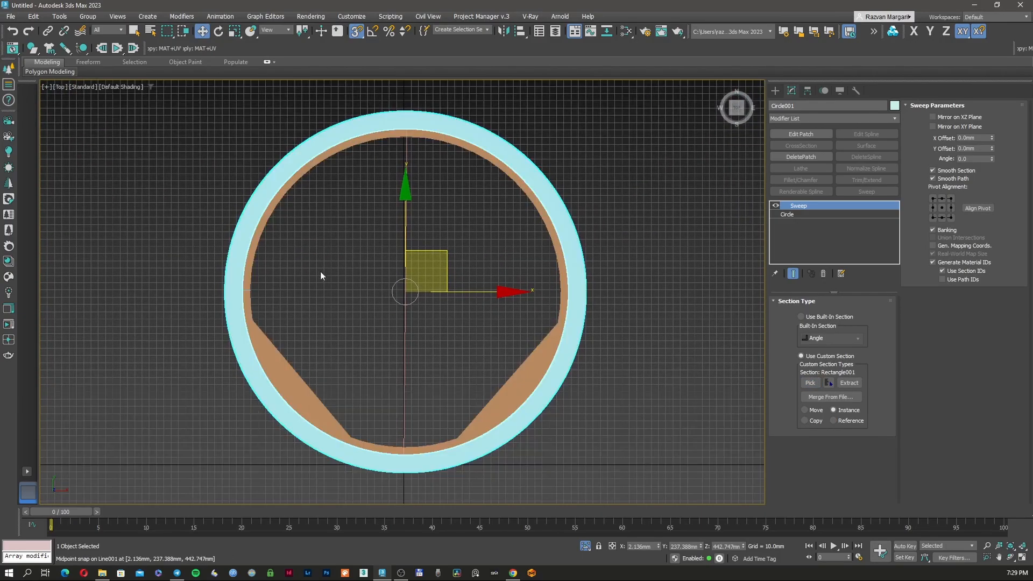
middle_click_drag(321, 276, 307, 250, "alt")
scroll(293, 269, "up", 10)
key("F3")
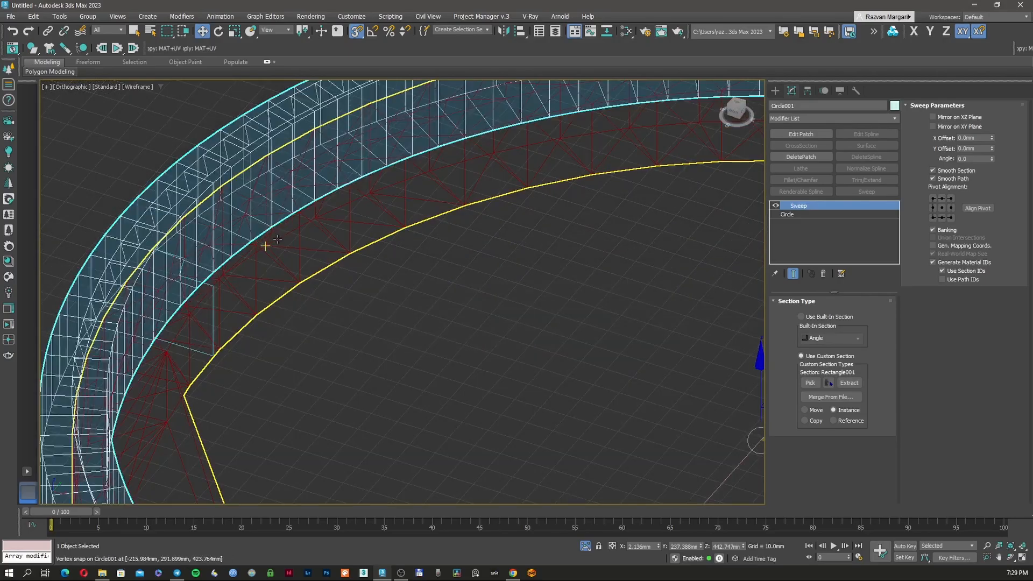
key("F3")
middle_click_drag(276, 295, 303, 264, "alt")
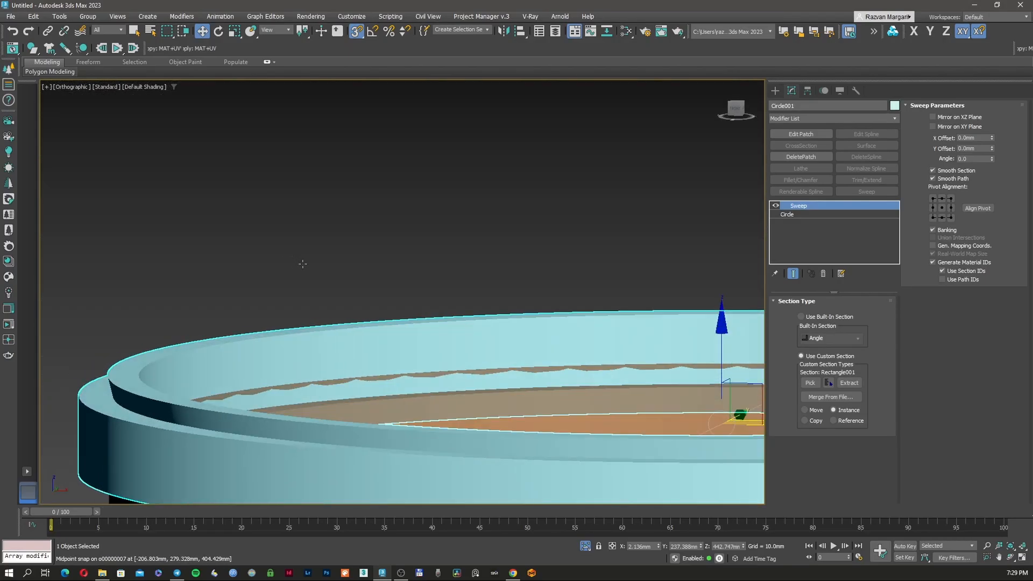
left_click(933, 117)
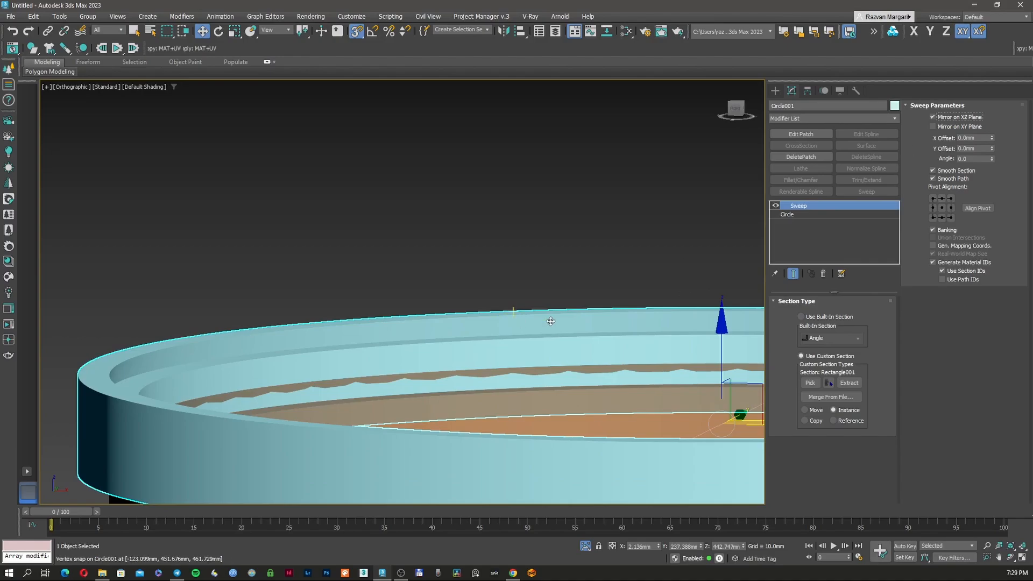
- Align the sweep's pivot to the section's upper-right corner and turn on generated mapping coordinates
left_click(934, 199)
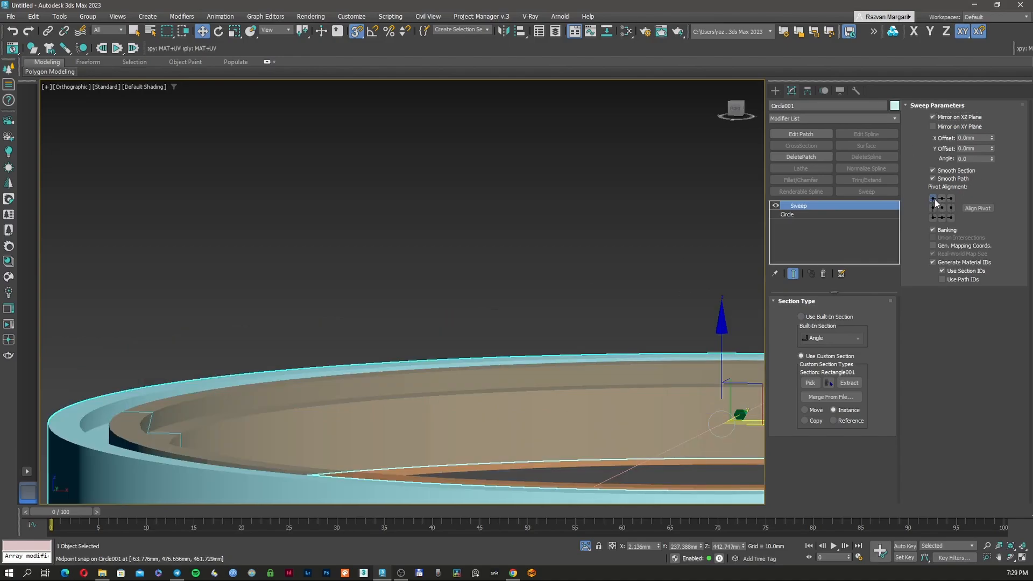
left_click(951, 199)
scroll(599, 306, "down", 5)
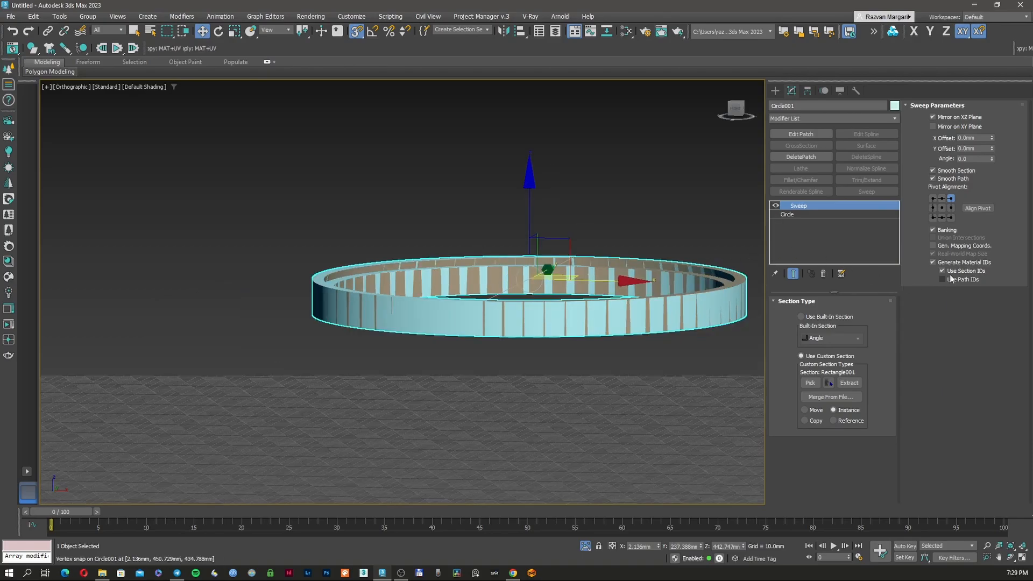
- Add a Chamfer modifier on top of the seat ring's Sweep
scroll(632, 278, "up", 2)
key("F3")
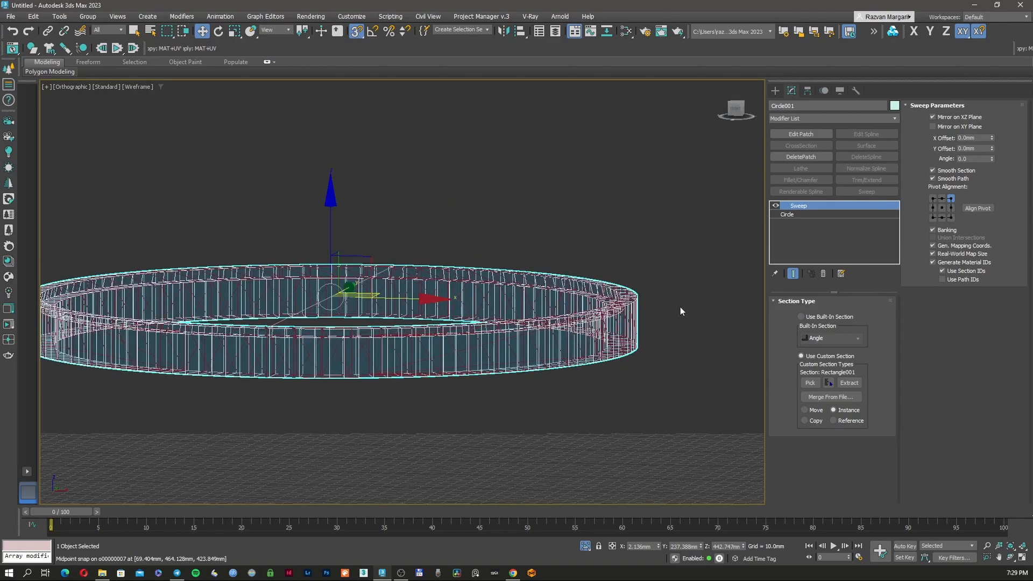
scroll(680, 307, "up", 4)
left_click(815, 118)
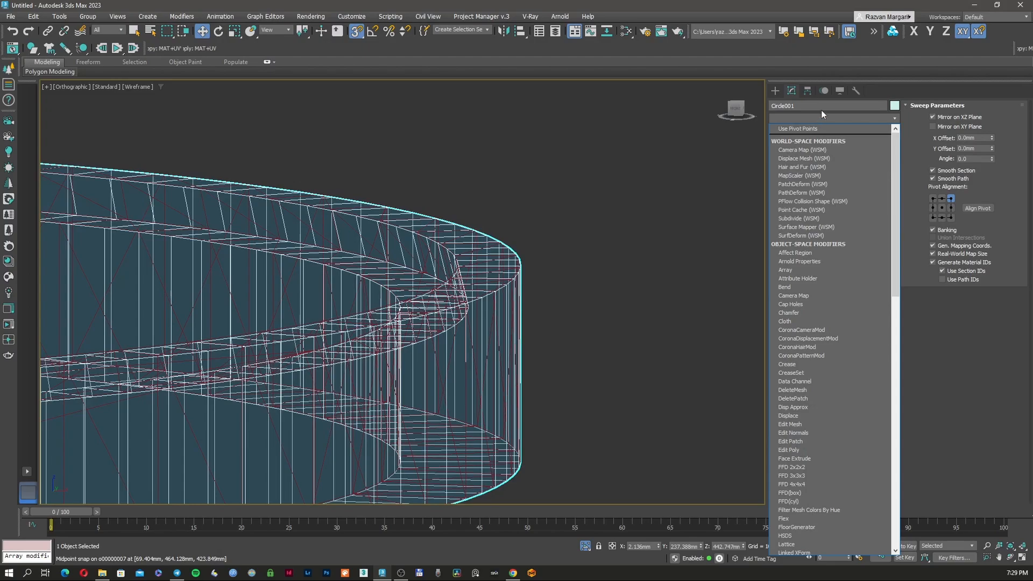
type("ch")
key("Return")
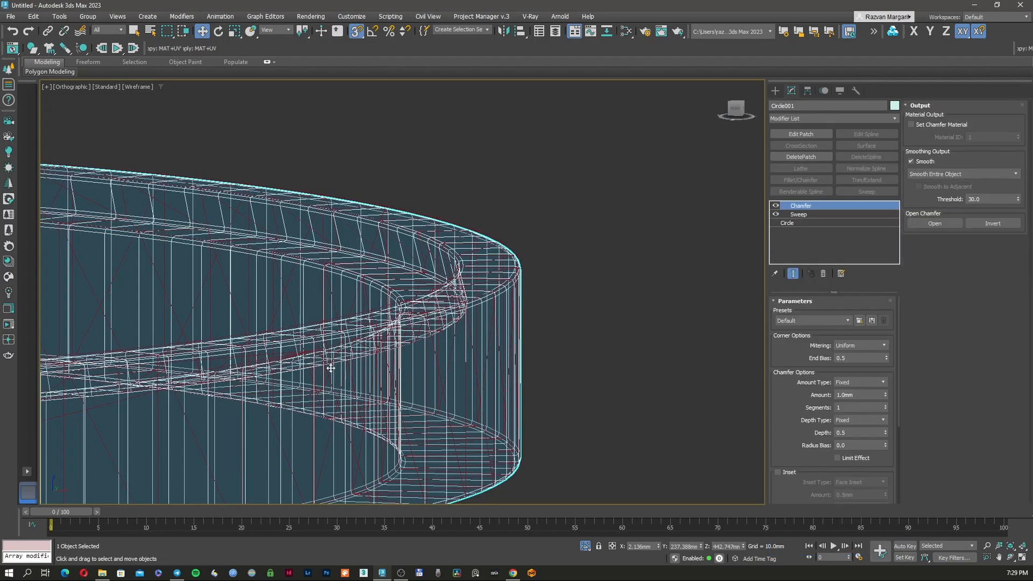
- Limit the Chamfer modifier's smoothing output to Smooth Chamfers Only, and reselect the seat ring
key("F3")
scroll(390, 330, "down", 3)
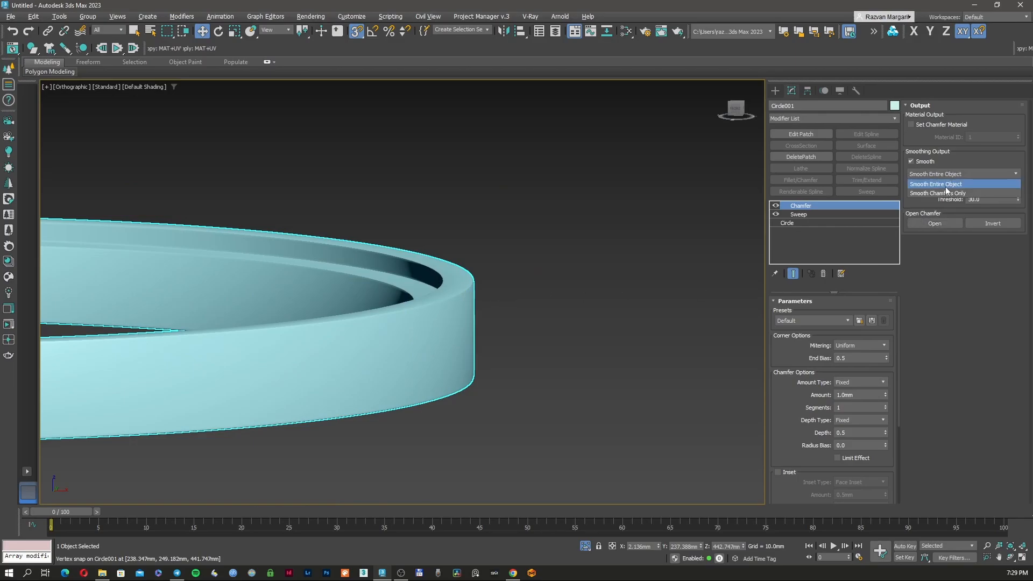
left_click(946, 192)
left_click(589, 292)
scroll(455, 312, "up", 3)
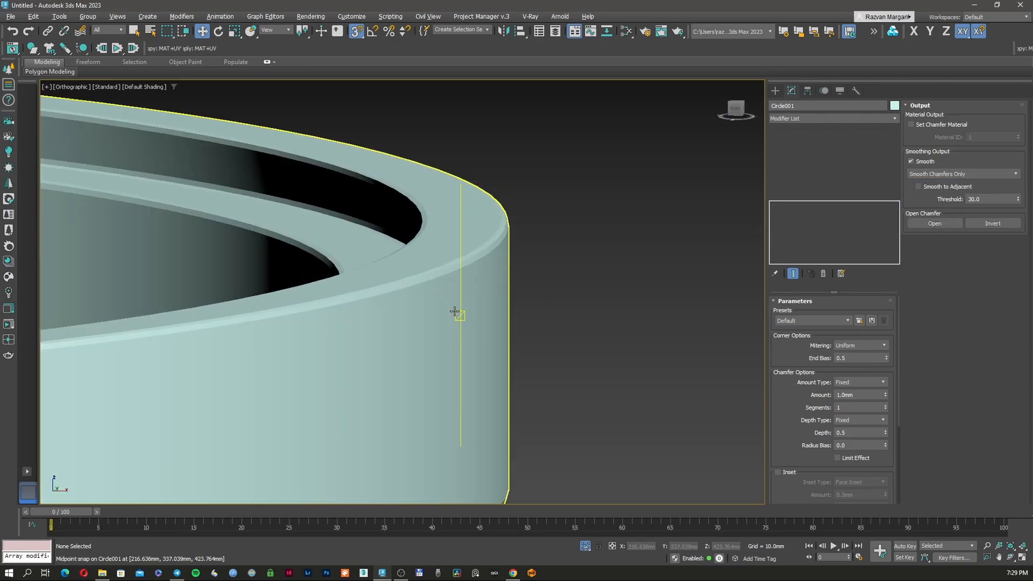
left_click(454, 312)
- Try a chamfer amount of 2 mm on the seat ring, and set it back to 1 mm
key("F3")
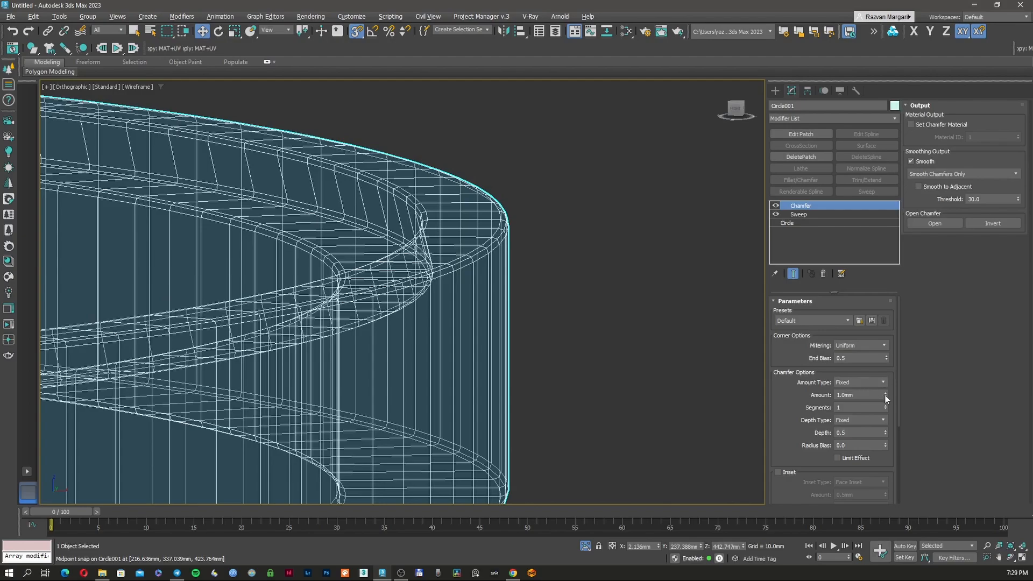
type("2")
key("Tab")
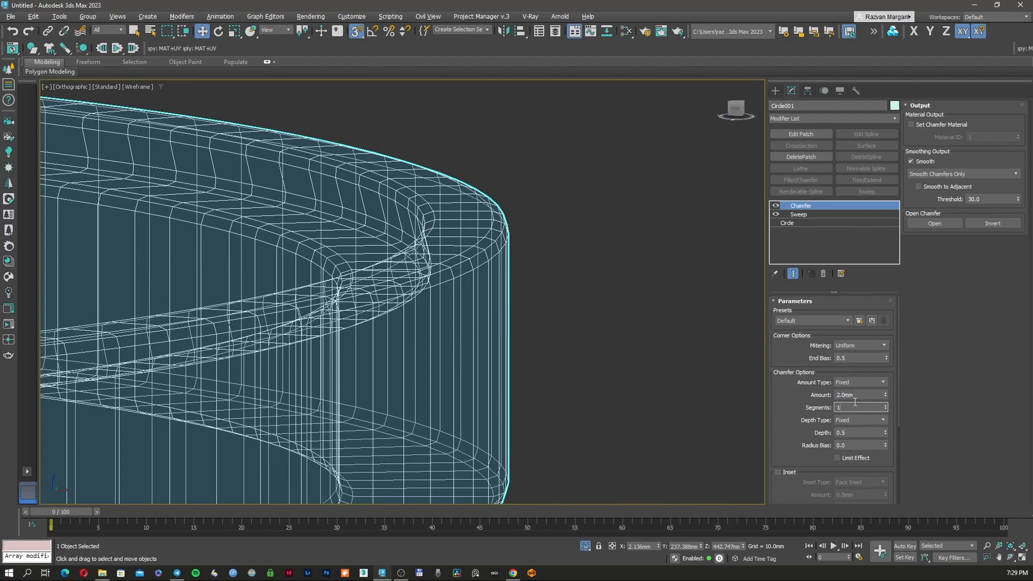
double_click(856, 397)
type("1")
key("Tab")
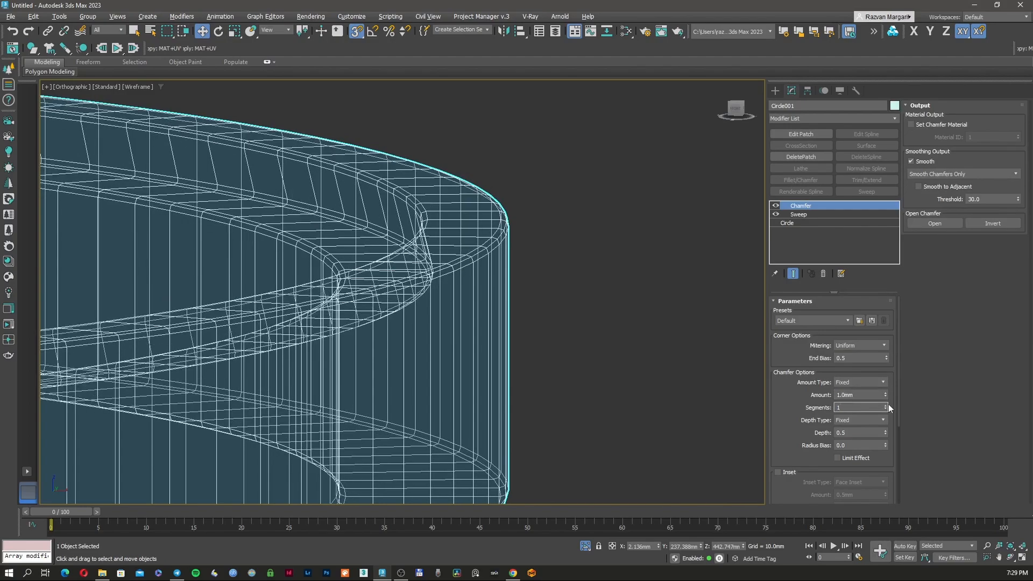
- Set the seat ring's chamfer segments to 2
left_click(885, 406)
scroll(543, 331, "down", 2)
key("F3")
scroll(544, 330, "down", 5)
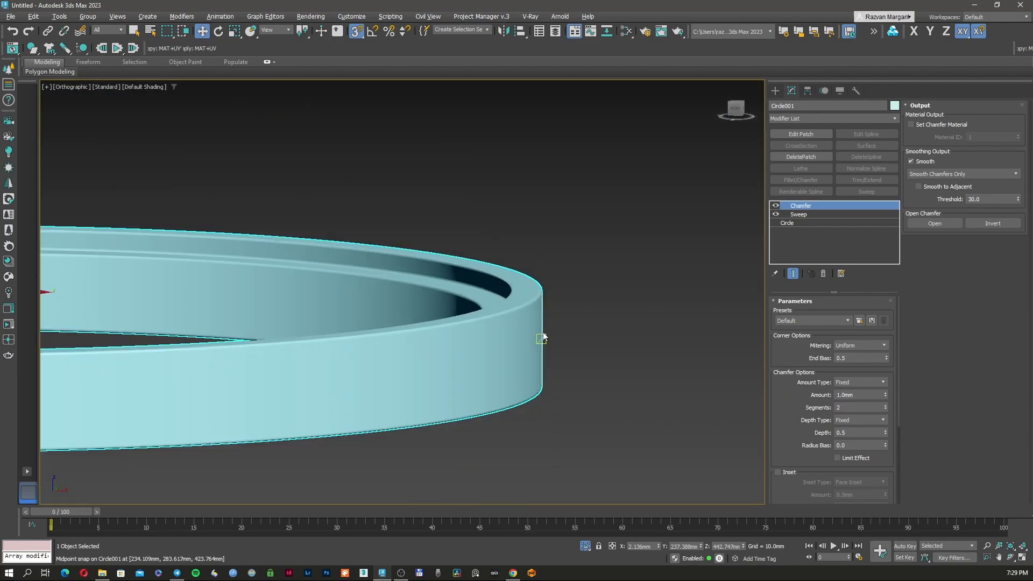
middle_click_drag(290, 345, 557, 326)
scroll(520, 326, "down", 4)
middle_click_drag(403, 342, 369, 361, "alt")
scroll(422, 331, "up", 1)
- Unhide all objects to bring back the complete reference chair around the new seat ring
left_click(775, 89)
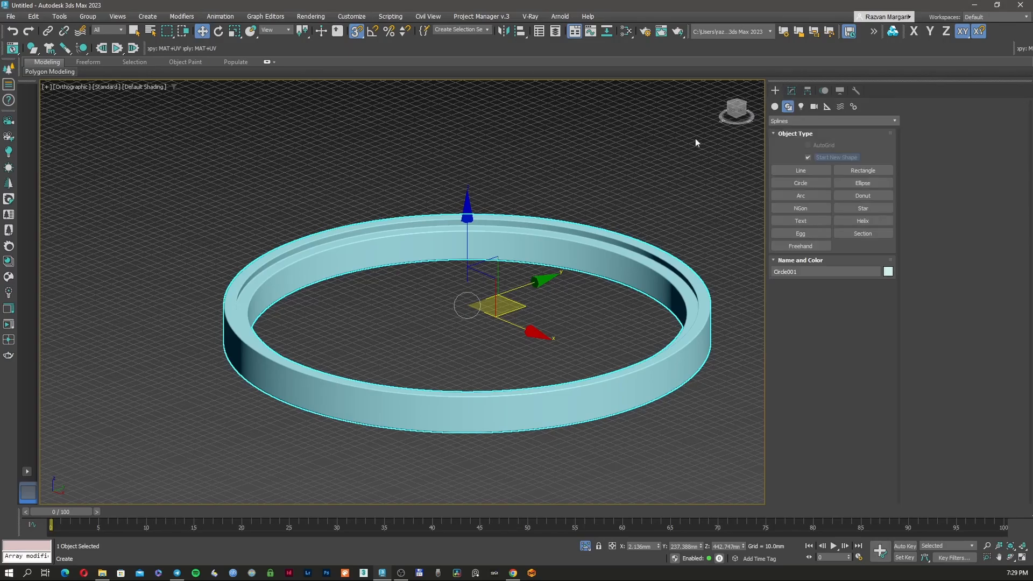
right_click(571, 246)
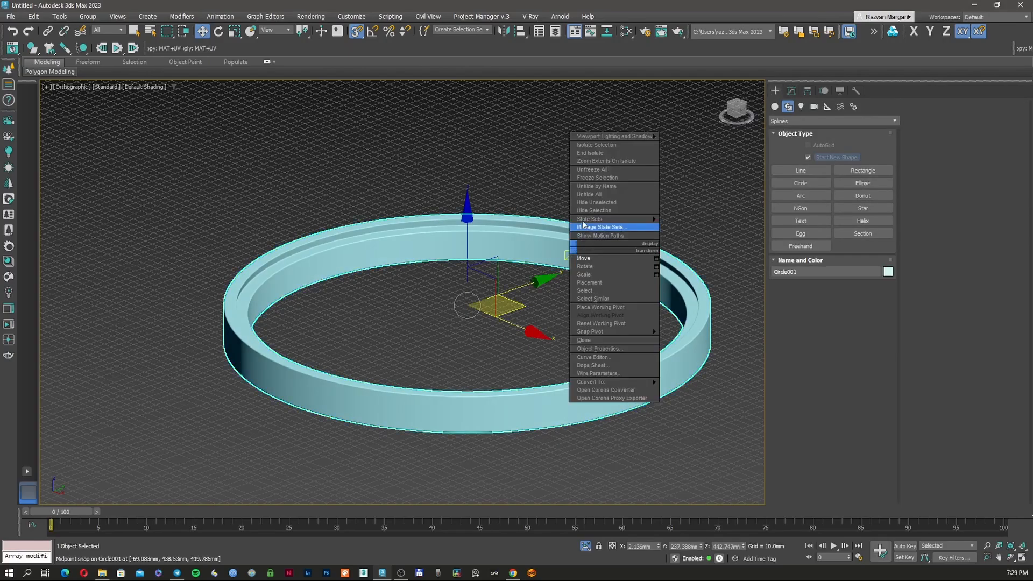
left_click(591, 195)
scroll(590, 195, "down", 4)
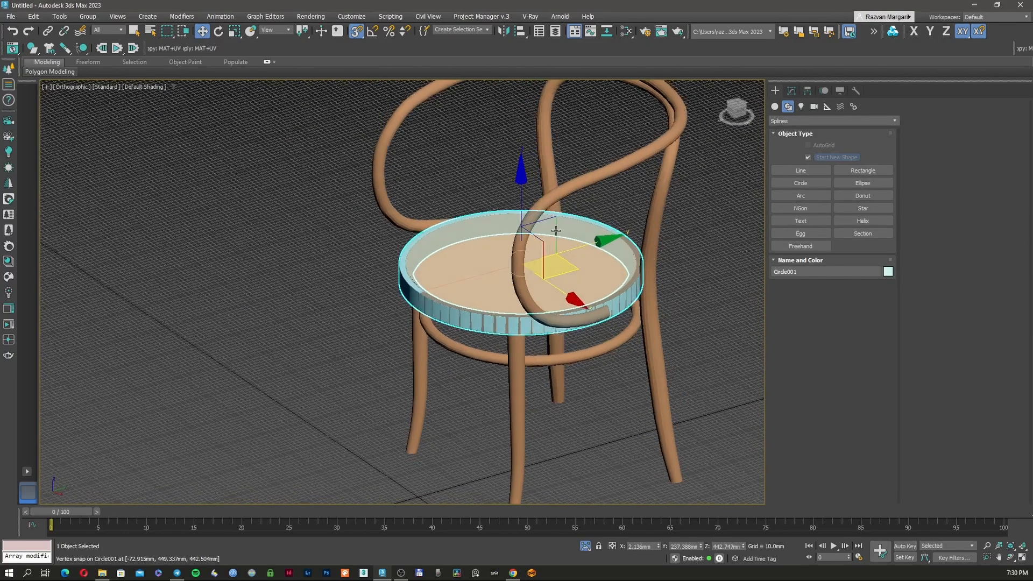
middle_click_drag(556, 230, 597, 217, "alt")
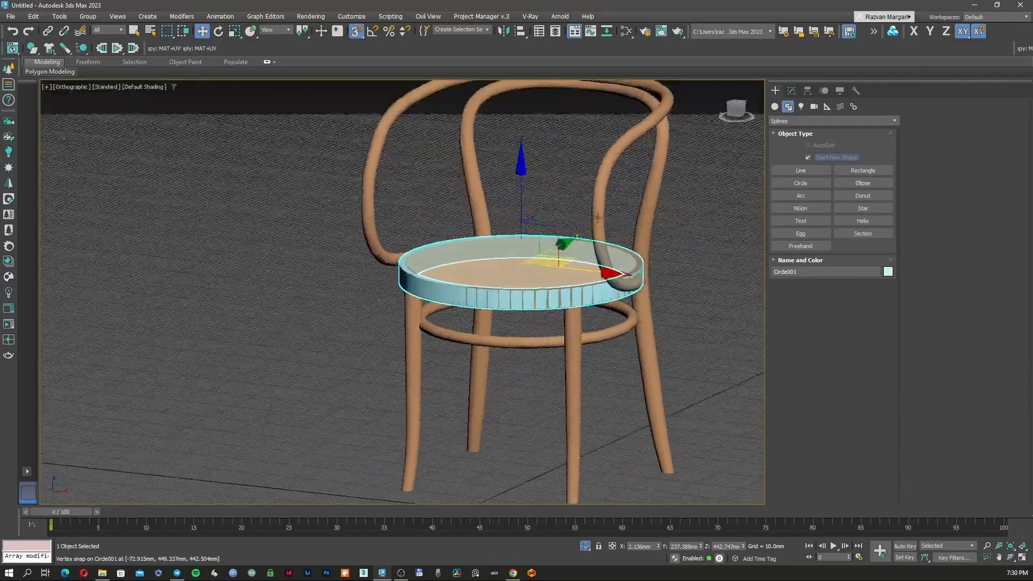
- Select the reference stretcher ring below the seat and isolate it
scroll(517, 301, "up", 4)
left_click(468, 354)
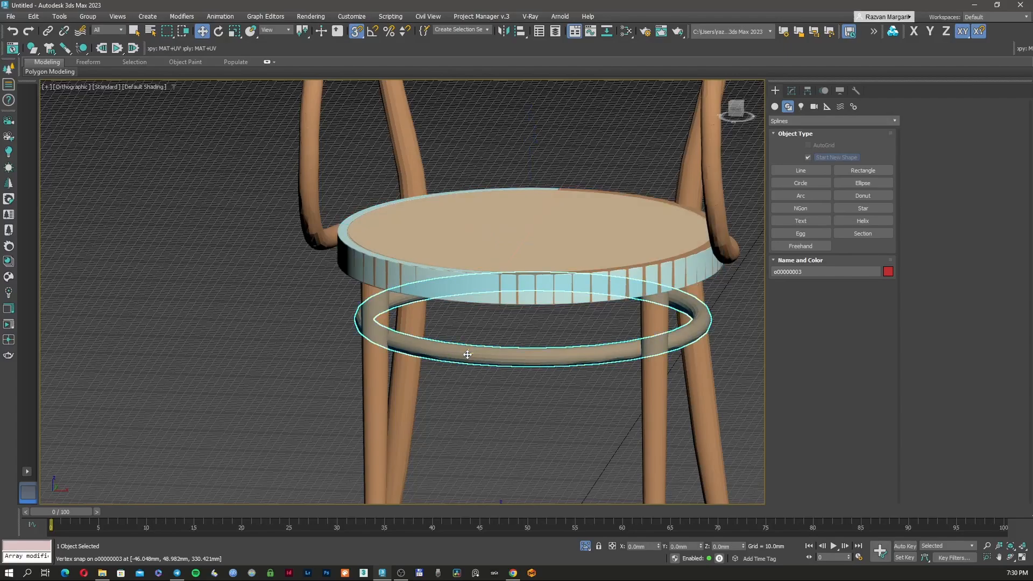
key("alt+q")
- In the top view, draw a snapped helper line across the stretcher ring's diameter
key("t")
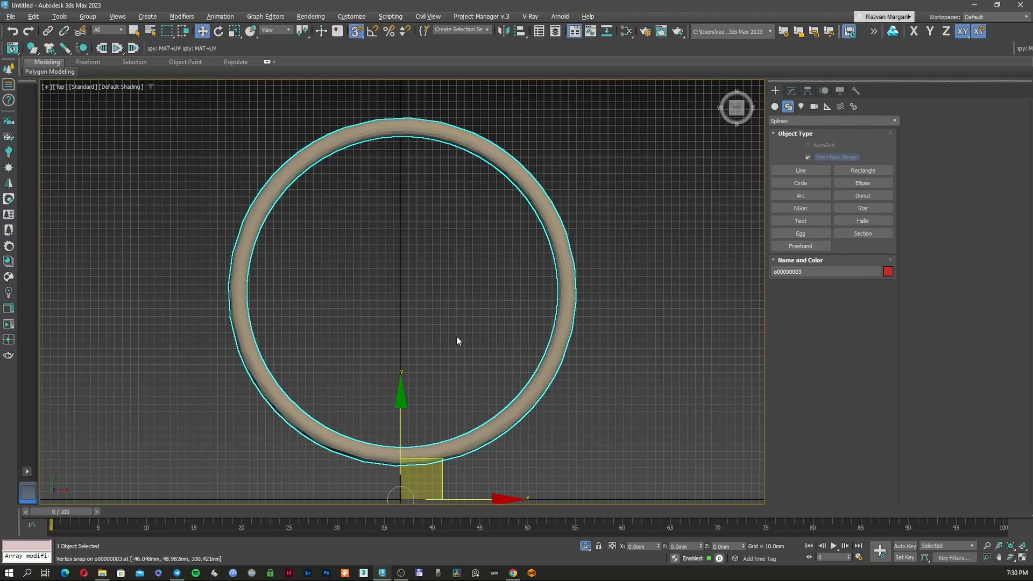
key("F3")
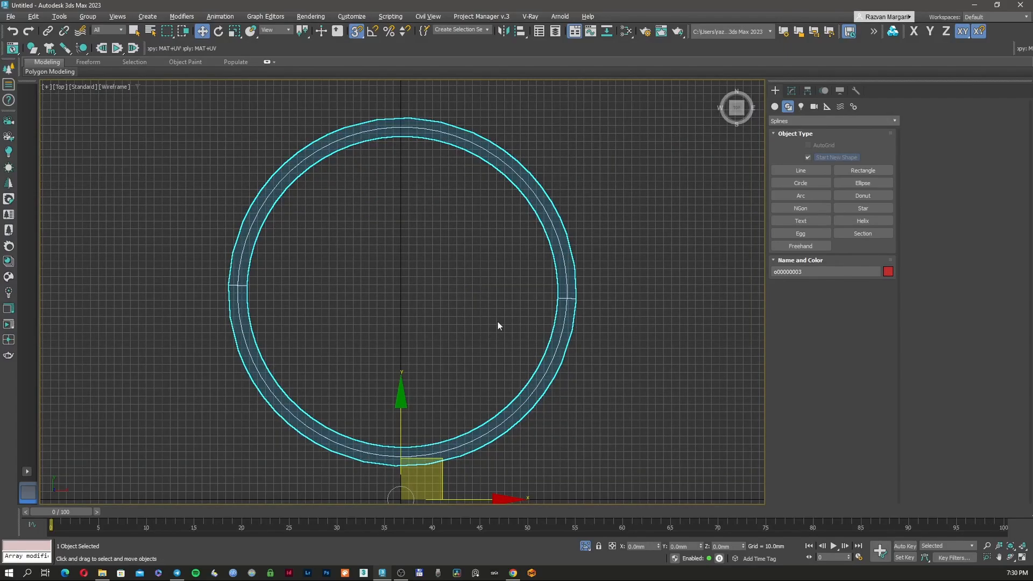
left_click(785, 172)
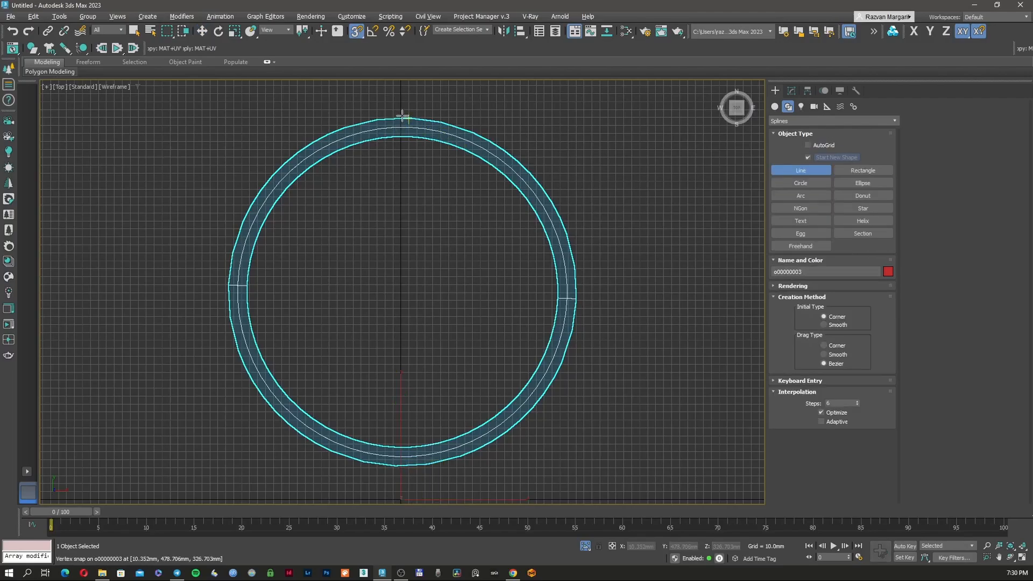
left_click(401, 113)
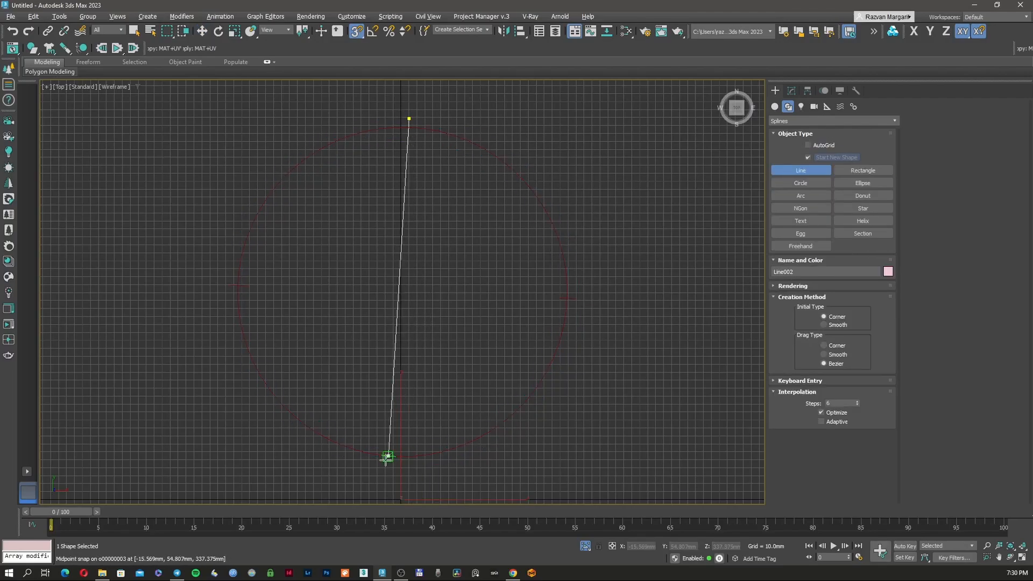
key("F3")
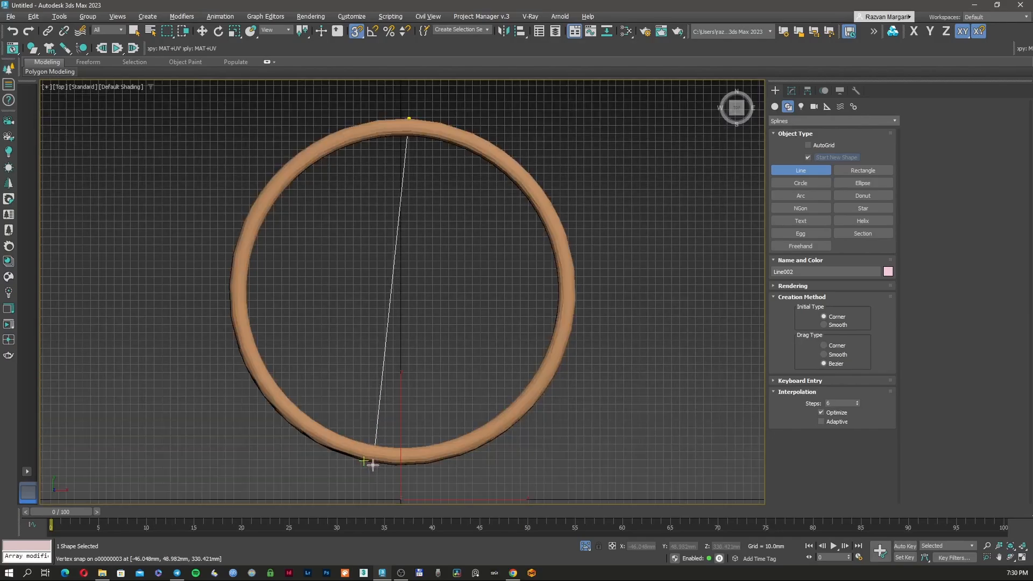
left_click(403, 443)
right_click(403, 443)
- Draw a circle of about 218 mm radius from the helper line's midpoint to the stretcher ring's outer edge
left_click(800, 183)
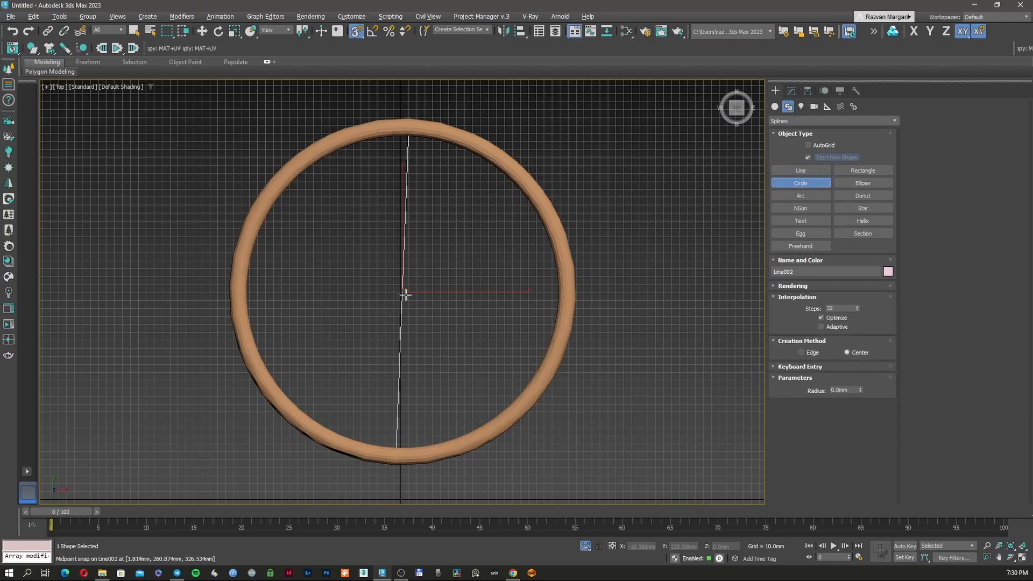
left_click_drag(402, 292, 408, 109)
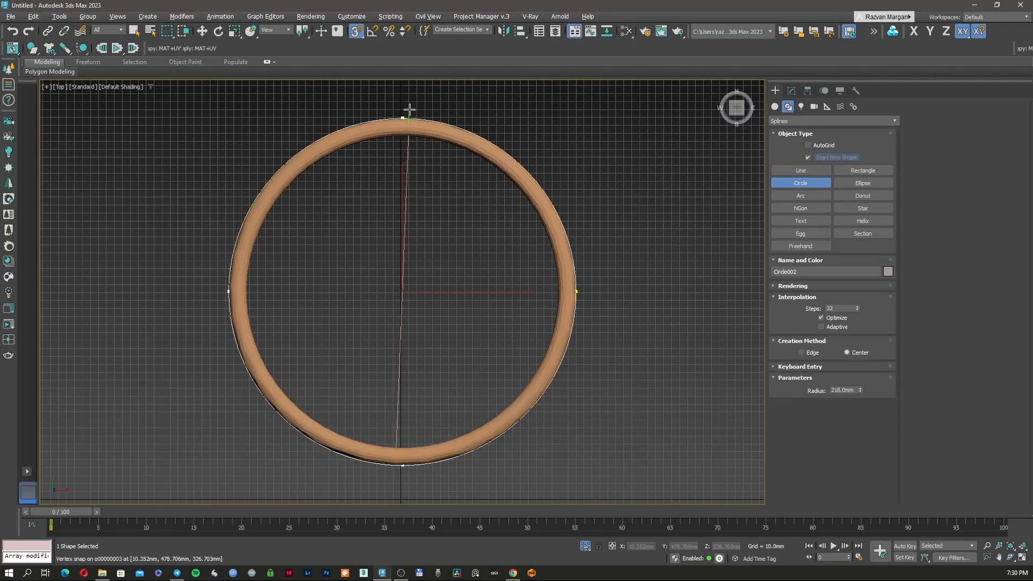
- Apply a Sweep modifier to the new stretcher circle and use the built-in Cylinder section
middle_click_drag(443, 321, 449, 236, "alt")
left_click(792, 92)
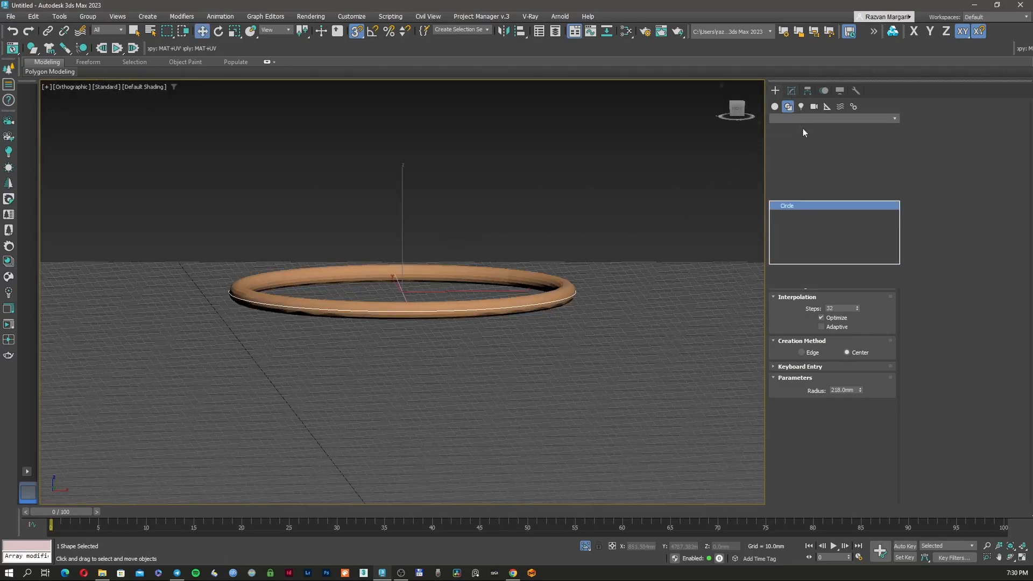
left_click(843, 119)
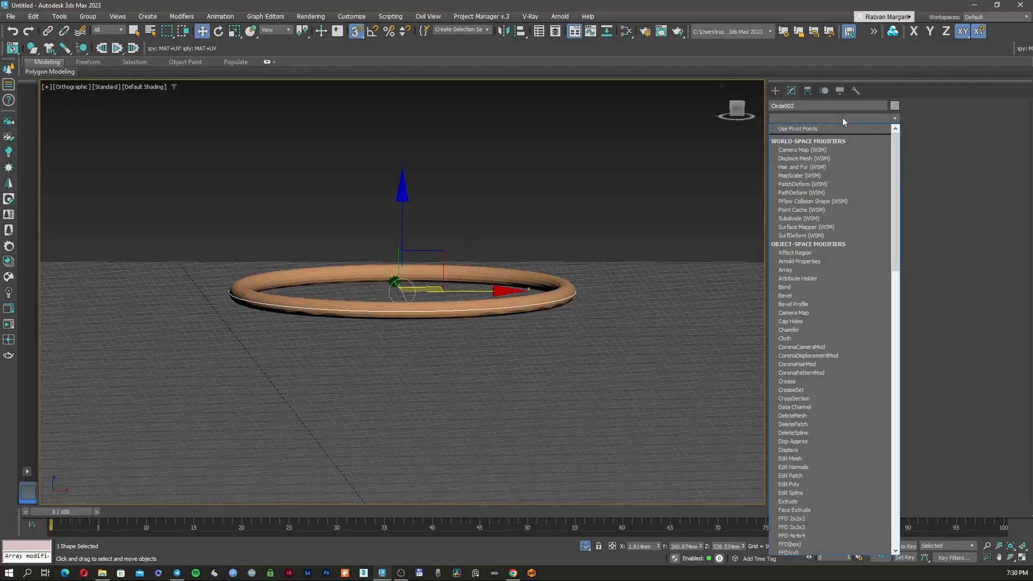
key("s")
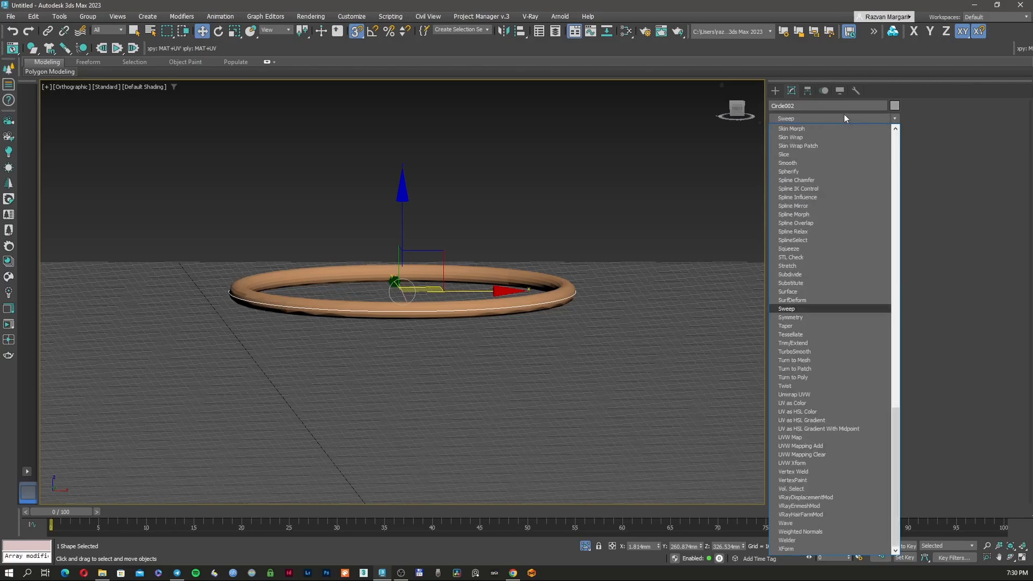
left_click(793, 306)
left_click(831, 338)
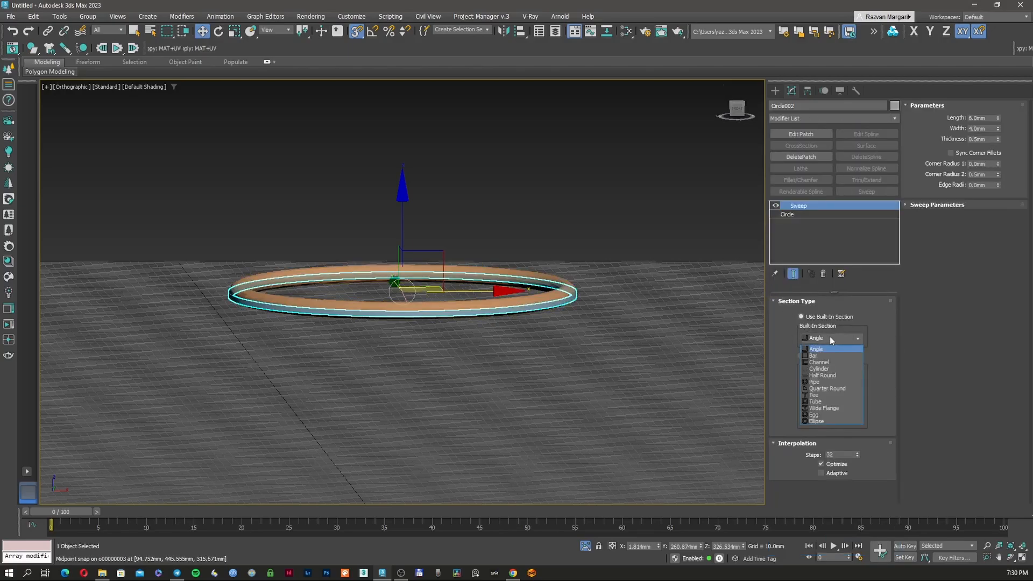
left_click(820, 368)
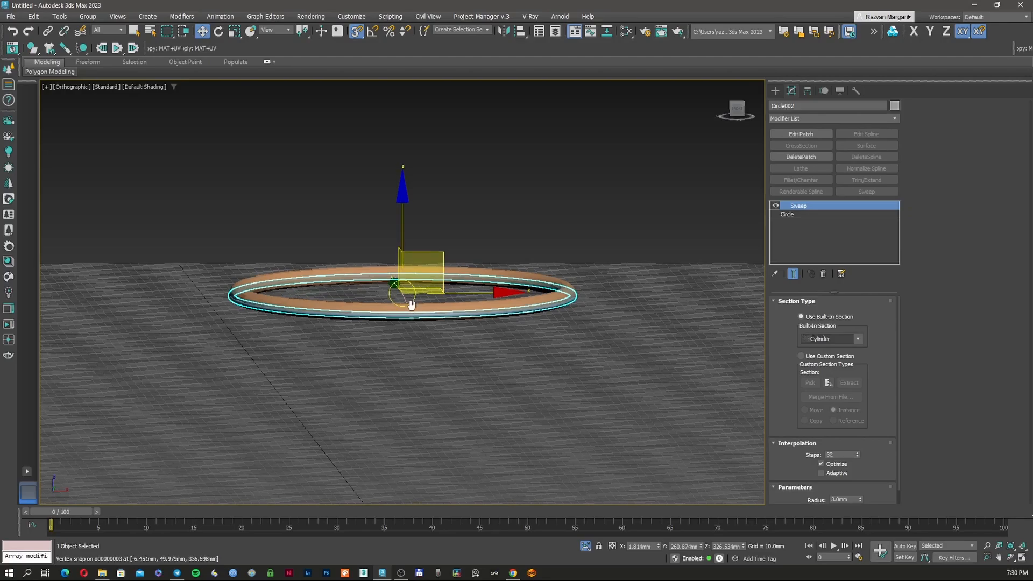
- Set the stretcher sweep's pivot alignment to the middle-right point so the profile lies inside the circle's outer edge
key("f")
key("F3")
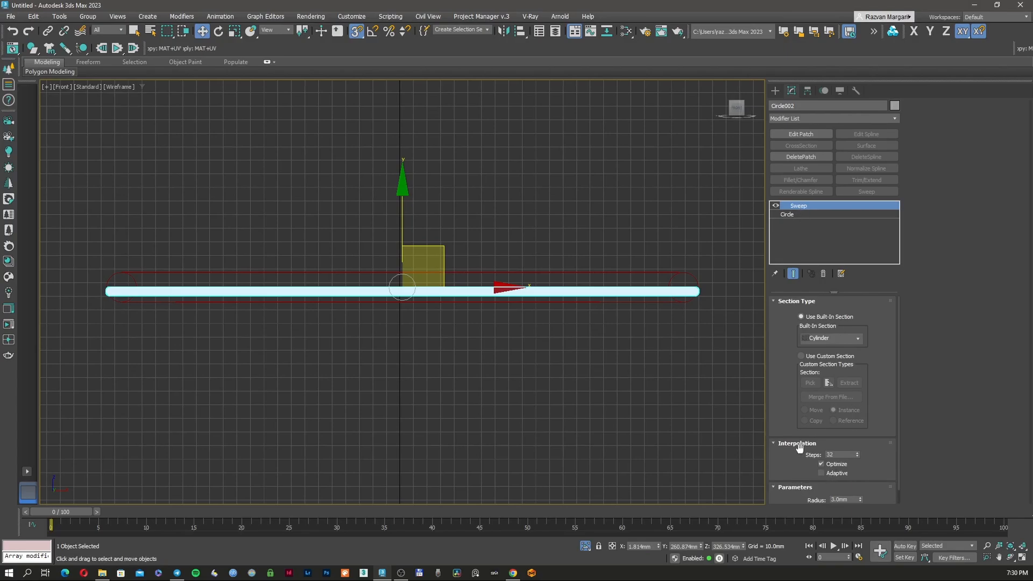
scroll(798, 492, "down", 1)
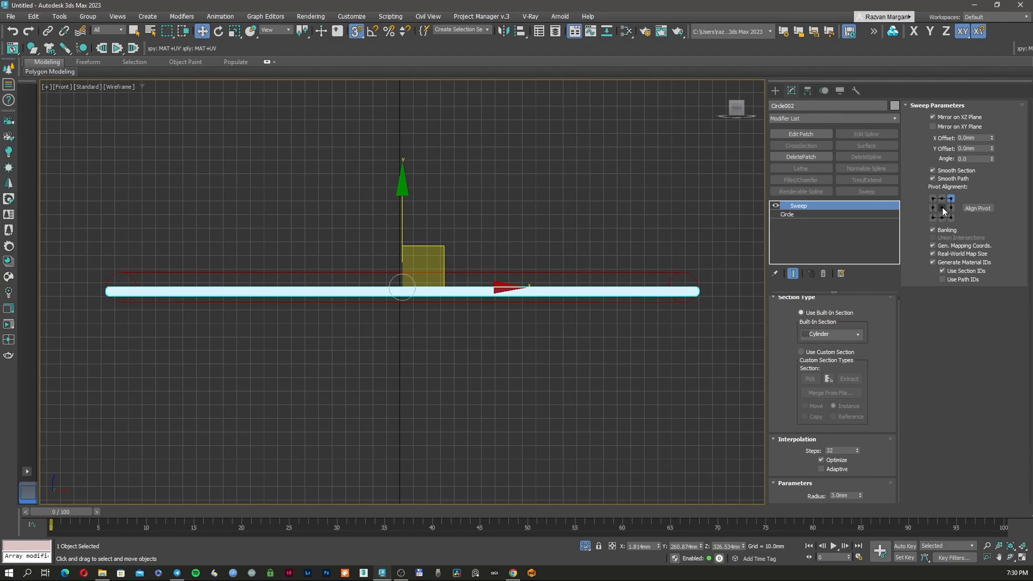
left_click(942, 208)
scroll(153, 298, "up", 6)
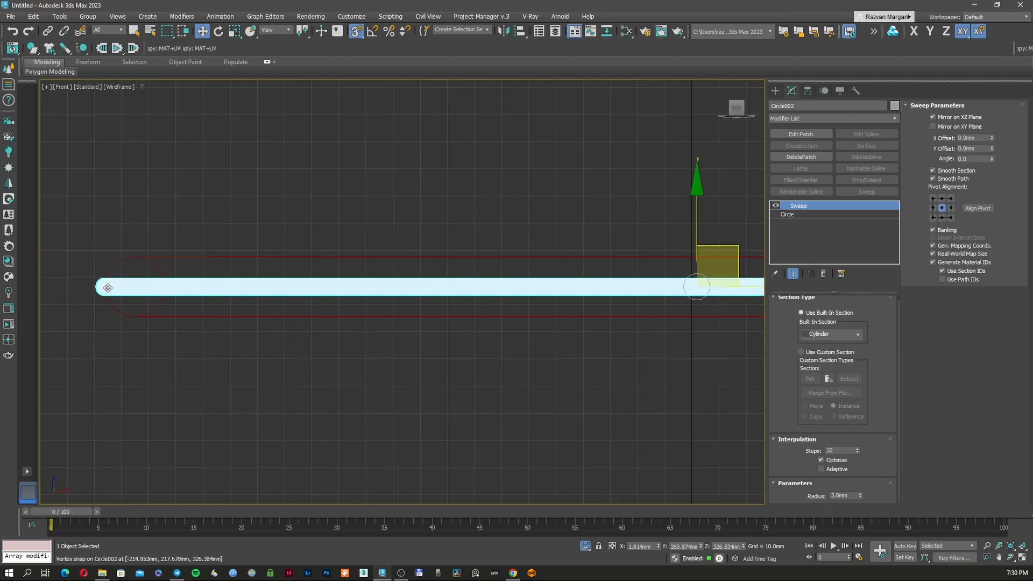
key("F3")
key("F3")
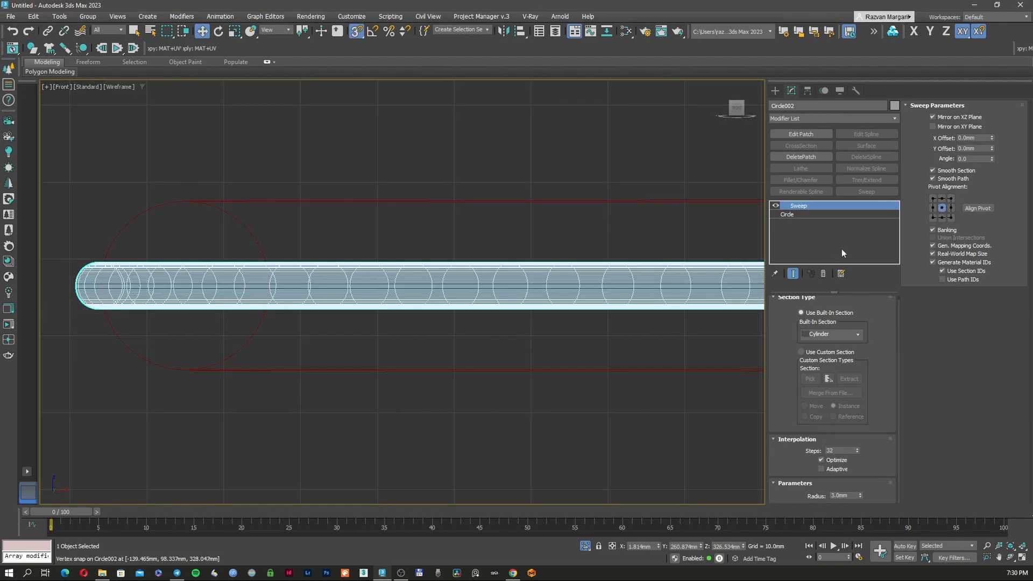
left_click(950, 209)
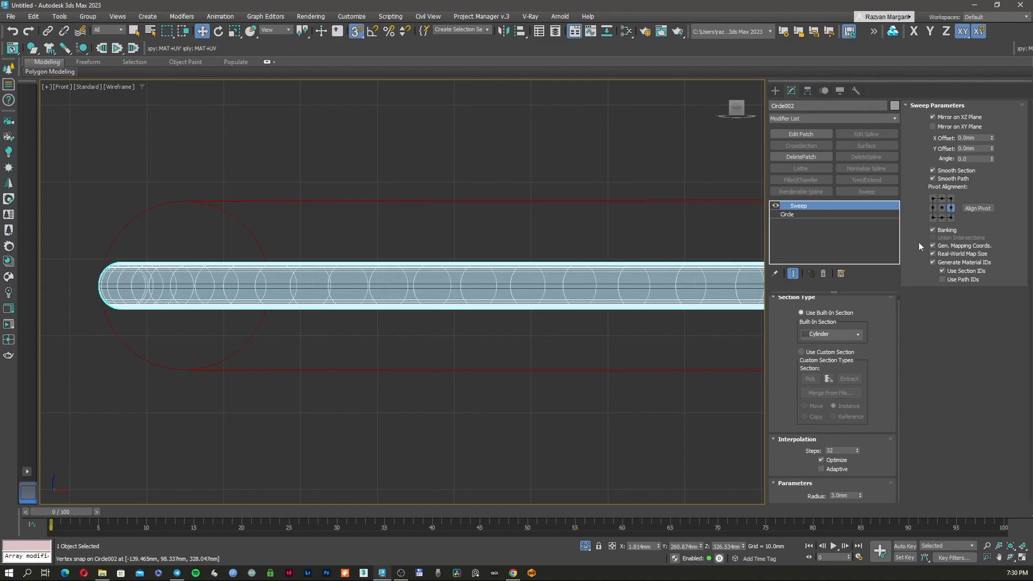
- Set the stretcher sweep's cylinder radius to 11 mm to match the reference ring's thickness
left_click_drag(860, 497, 867, 360)
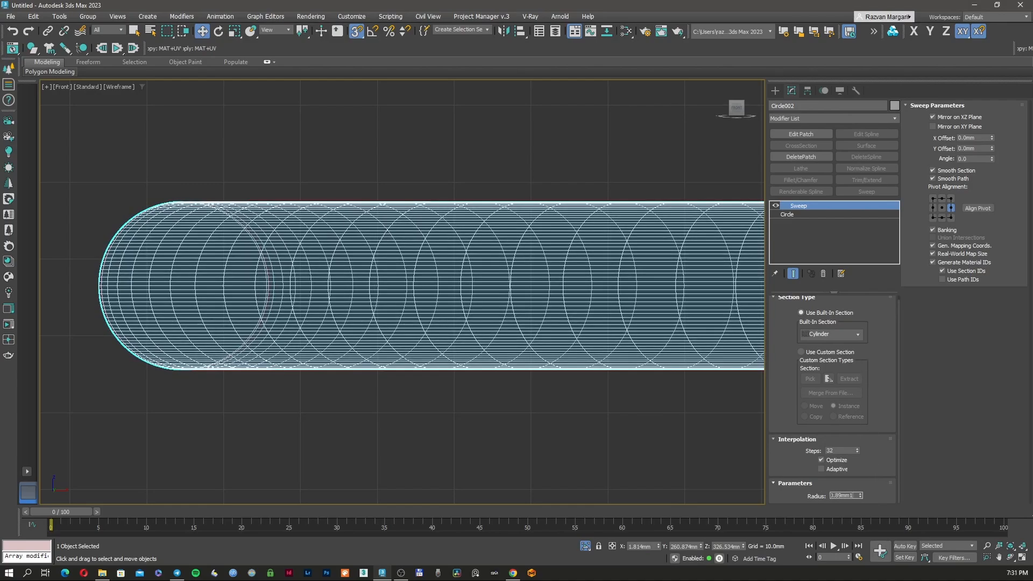
type("11")
key("Return")
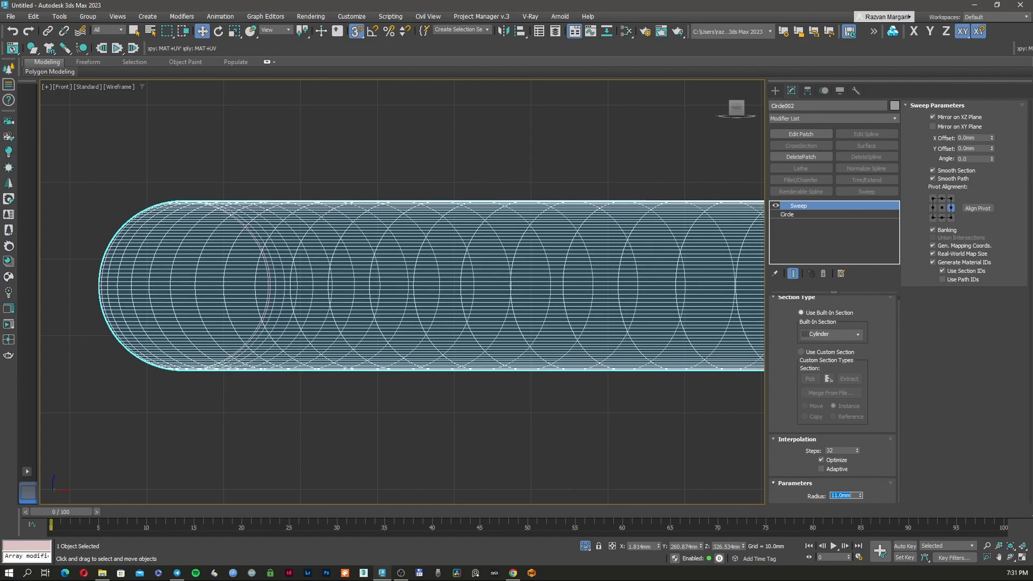
type("10")
key("Return")
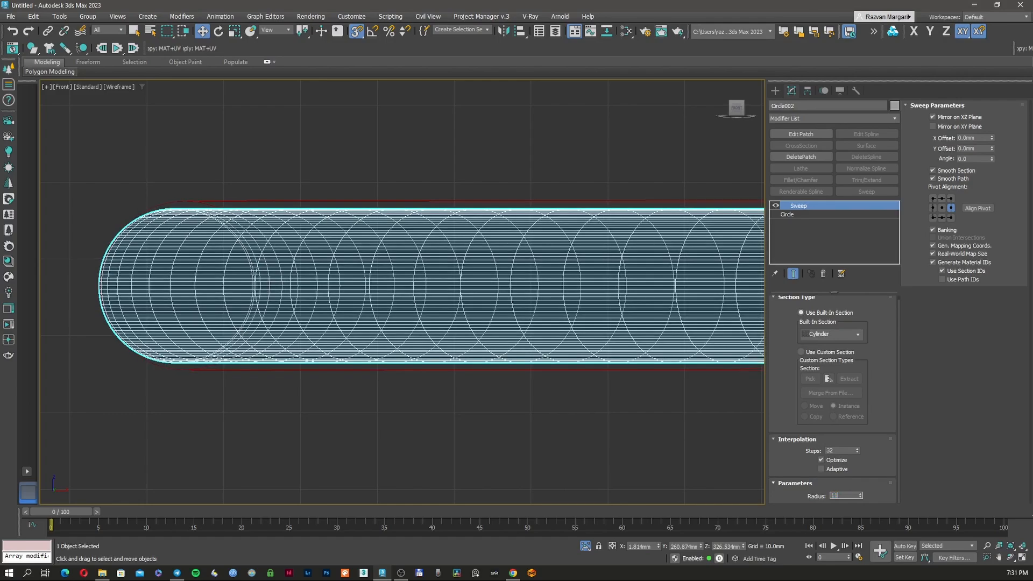
type("11")
key("Return")
scroll(409, 273, "down", 5)
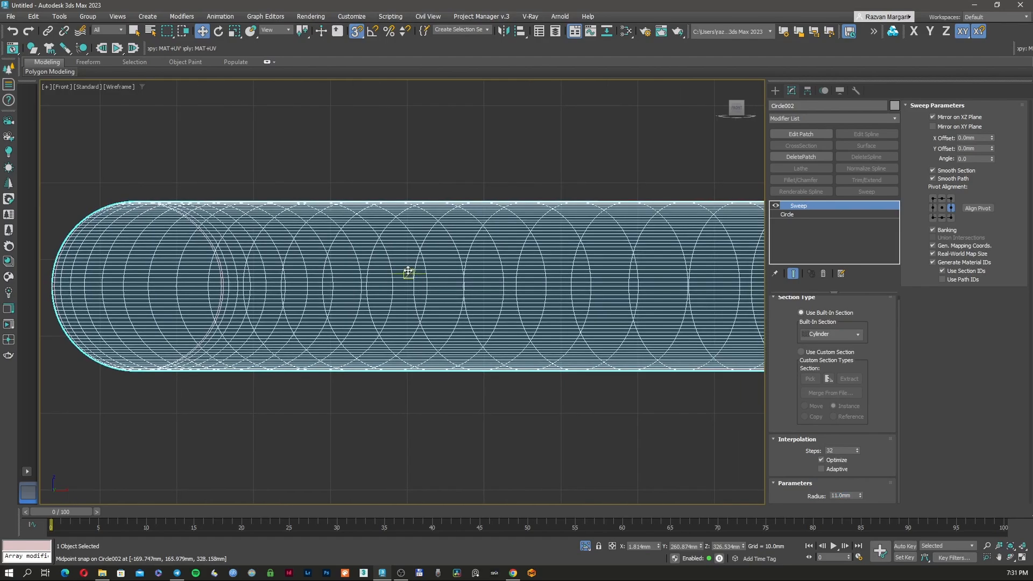
key("F3")
middle_click_drag(475, 270, 454, 293, "alt")
scroll(445, 294, "down", 6)
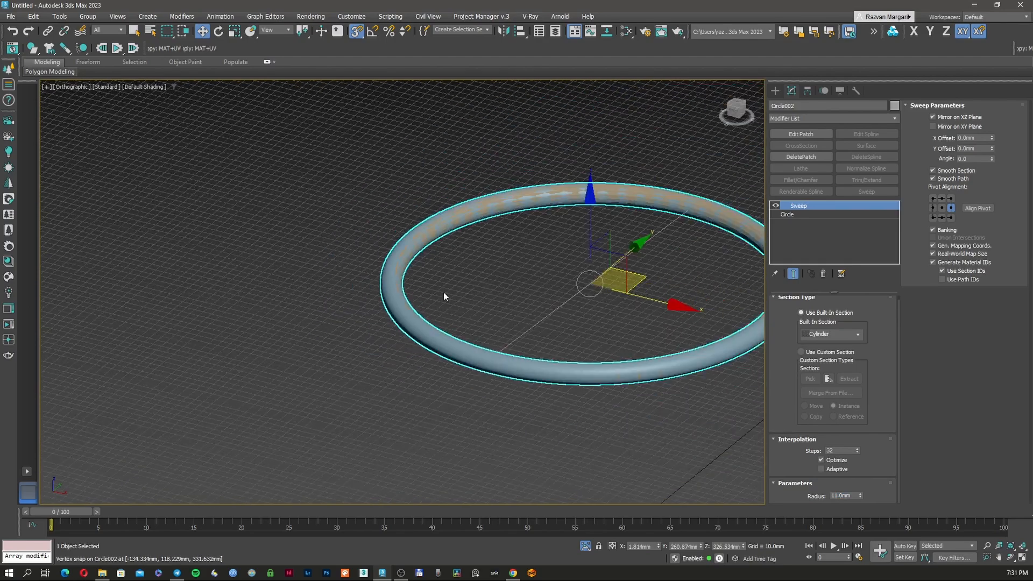
- Hide everything except the new seat and stretcher rings, and create a layer named "New Thonet Chair"
scroll(561, 291, "up", 3)
right_click(520, 306)
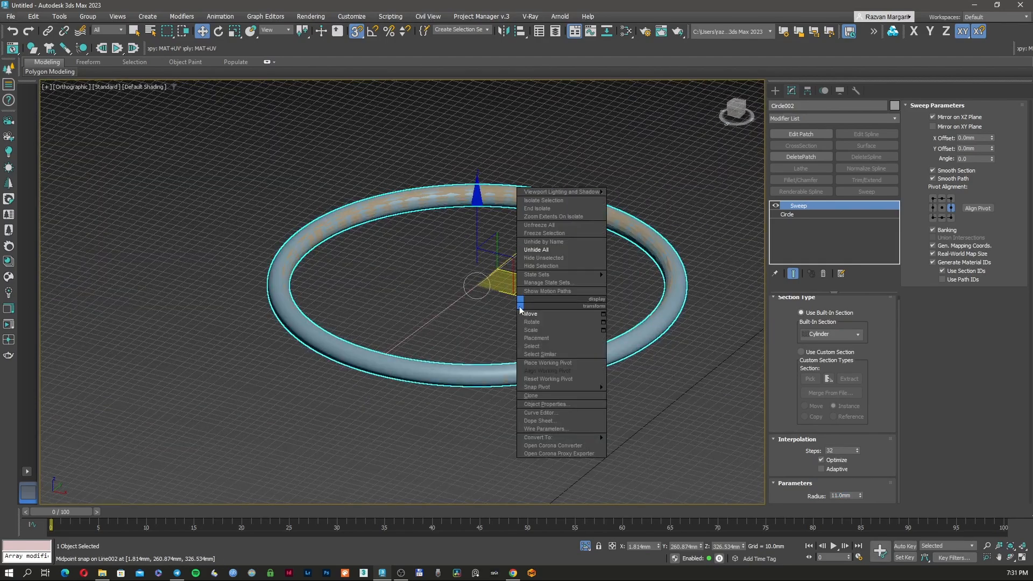
left_click(560, 258)
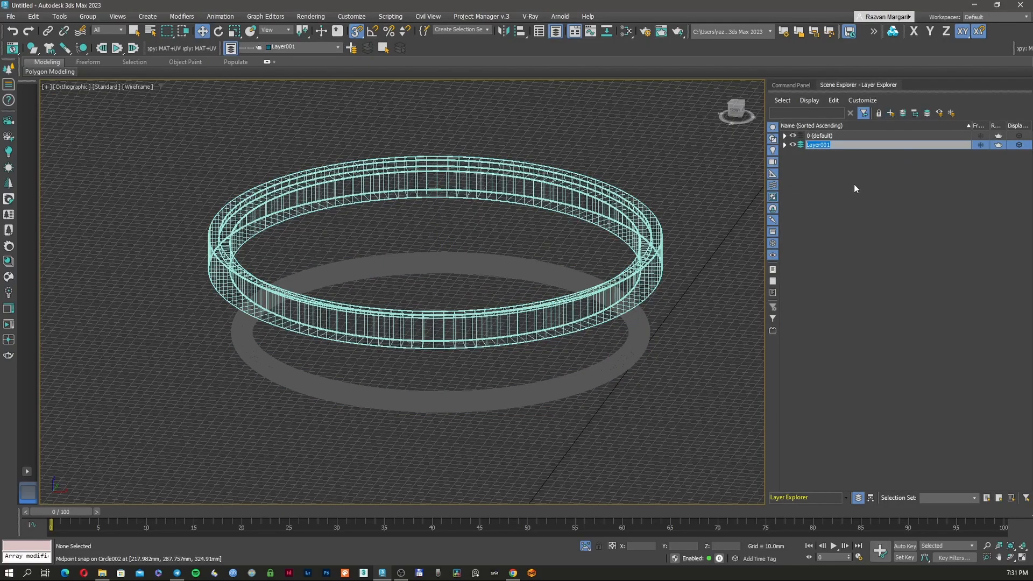
type("New")
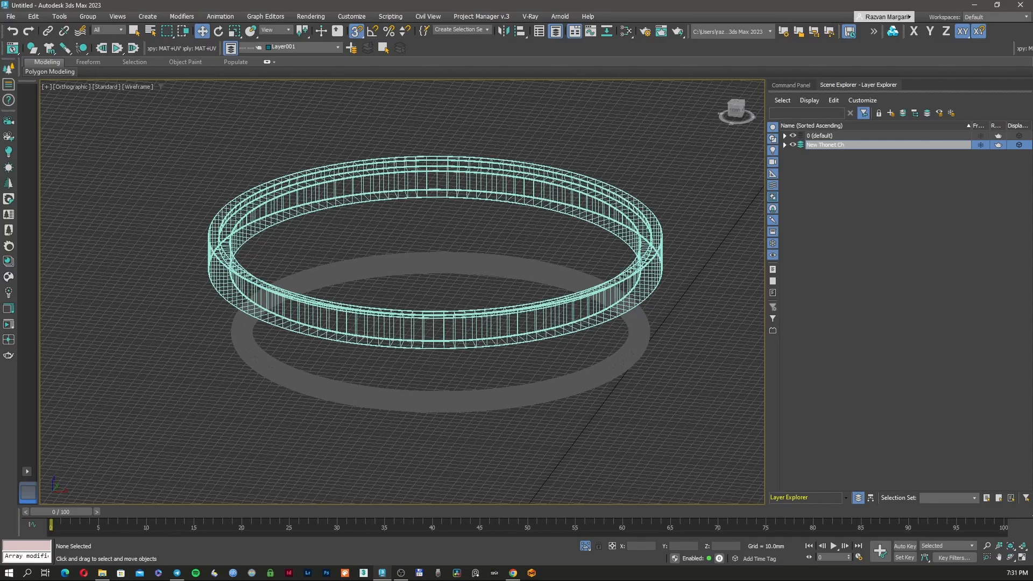
type("Thonet Chair")
key("Return")
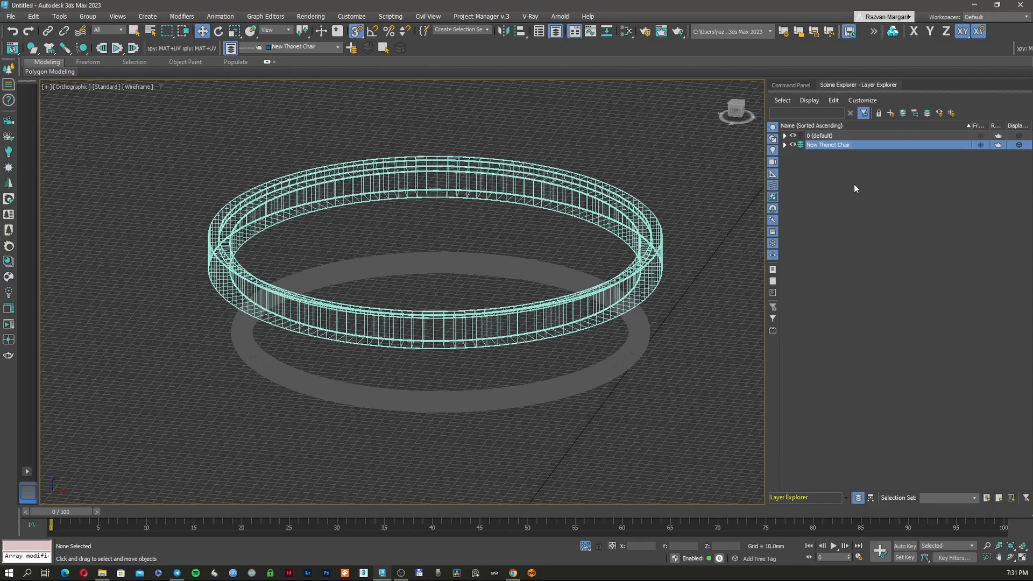
- Put both new rings on the New Thonet Chair layer and unhide the reference chair in shaded display
left_click_drag(696, 177, 488, 412)
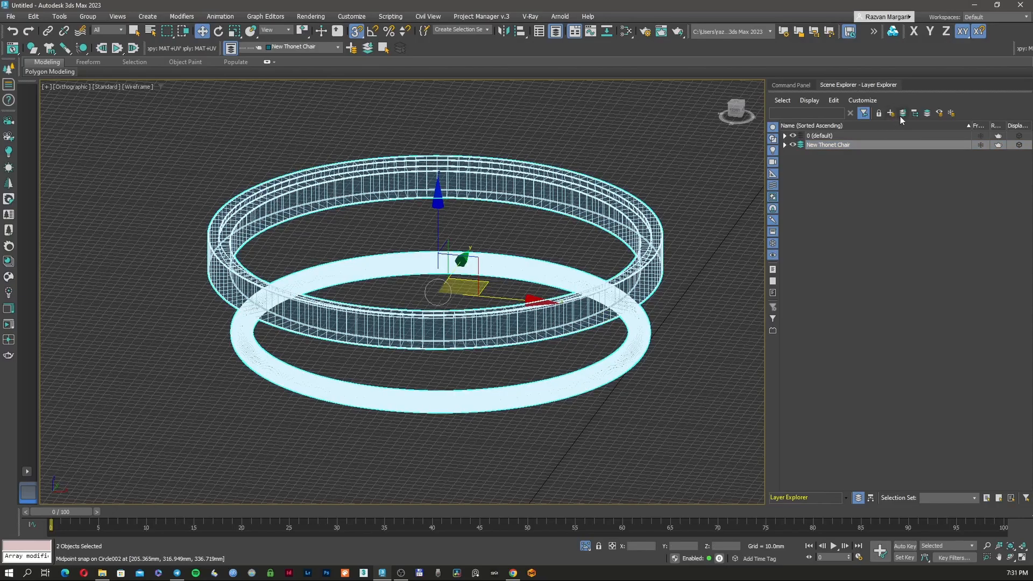
left_click(619, 201)
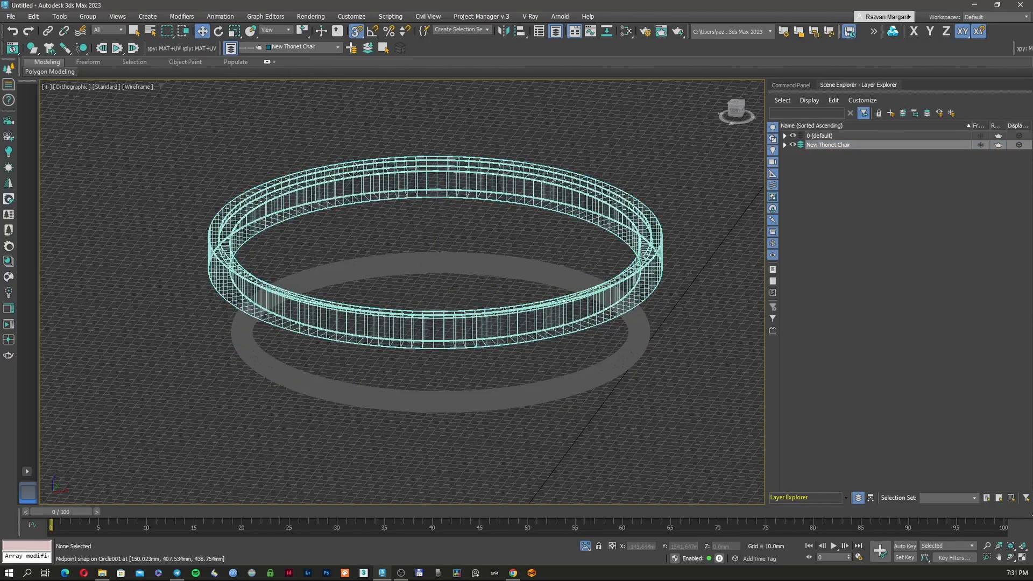
right_click(680, 237)
left_click(700, 182)
key("F3")
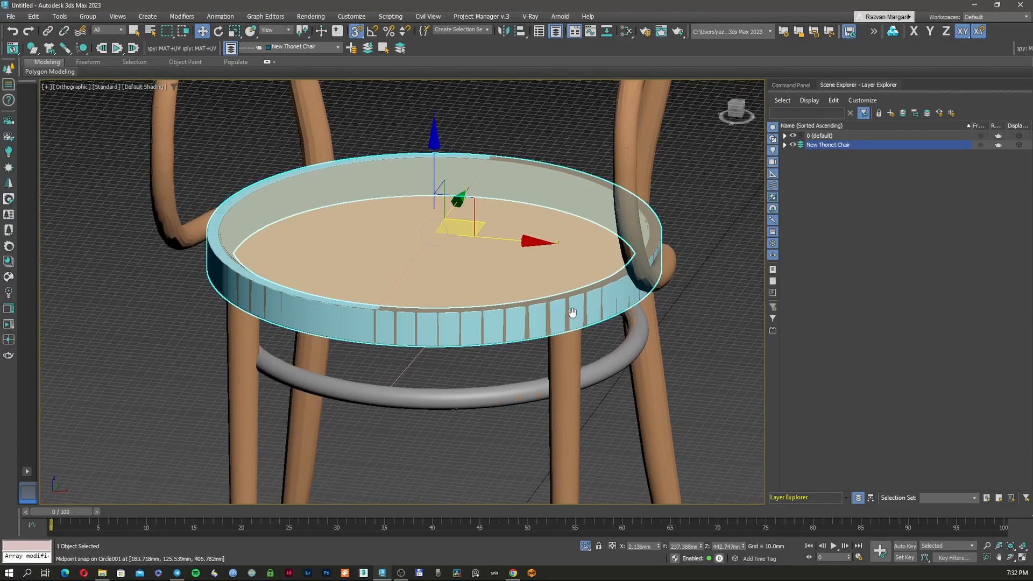
- Examine how the reference legs meet the underside of the seat ring, in shaded and wireframe display
scroll(559, 310, "up", 3)
key("F3")
left_click(545, 334)
scroll(544, 335, "down", 3)
mouse_move(544, 335)
middle_mouse_down("alt")
mouse_move(521, 305)
mouse_move(464, 308)
mouse_move(495, 286)
mouse_move(485, 302)
middle_mouse_up("alt")
key("F3")
key("F3")
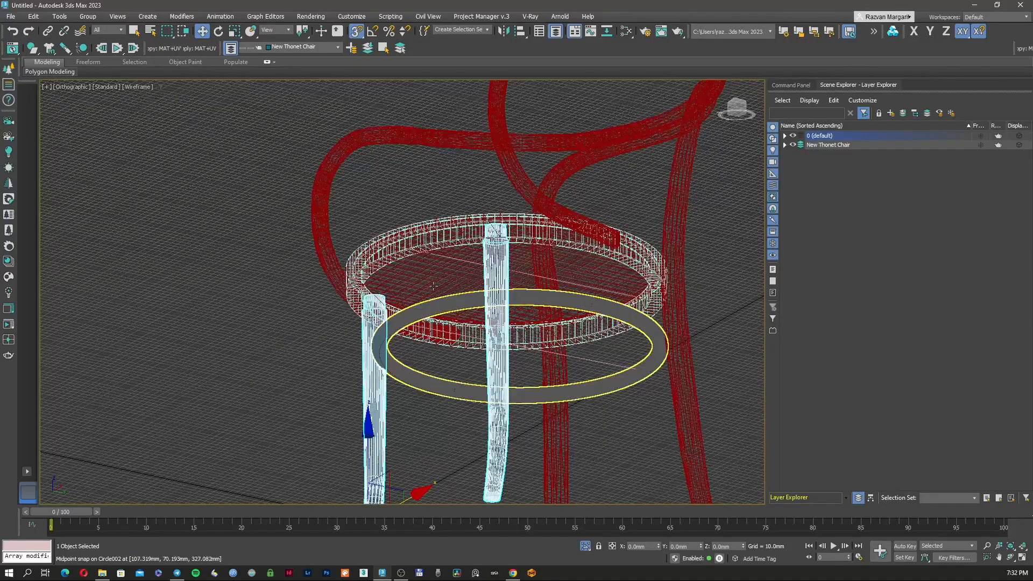
scroll(386, 253, "up", 5)
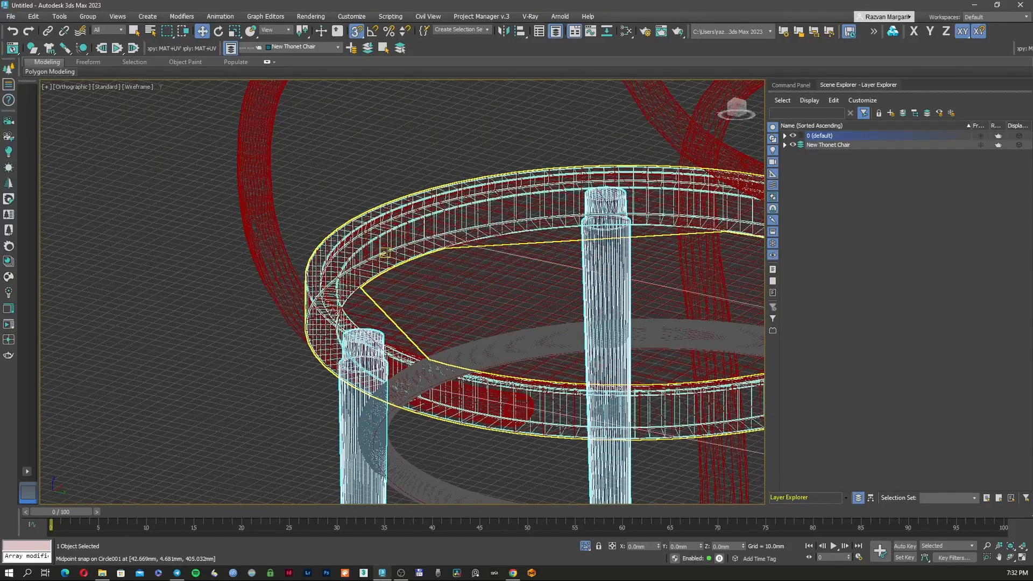
- Select the new seat ring together with the reference seat frame and isolate them in the top view
left_click(385, 253)
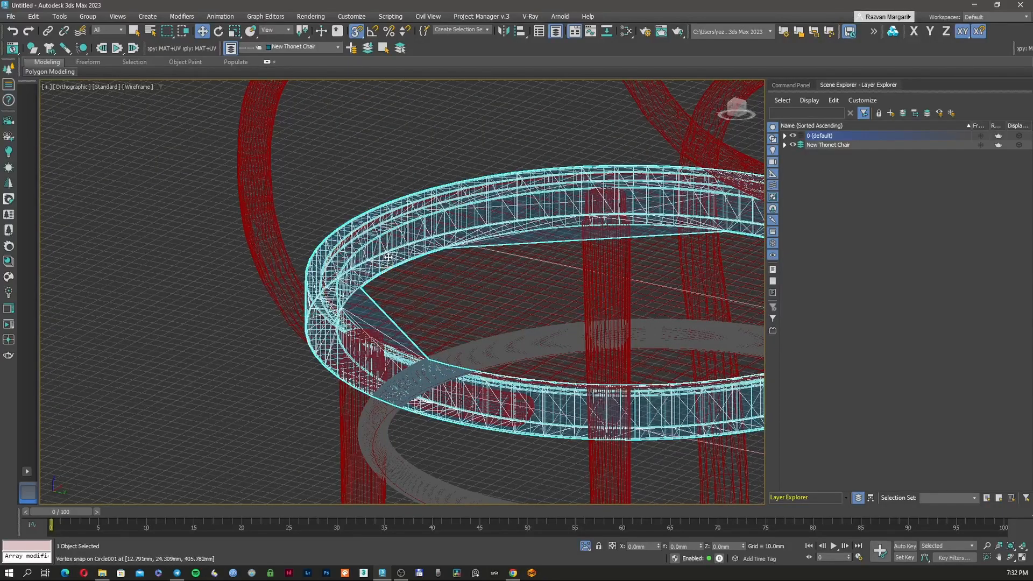
left_click(388, 253)
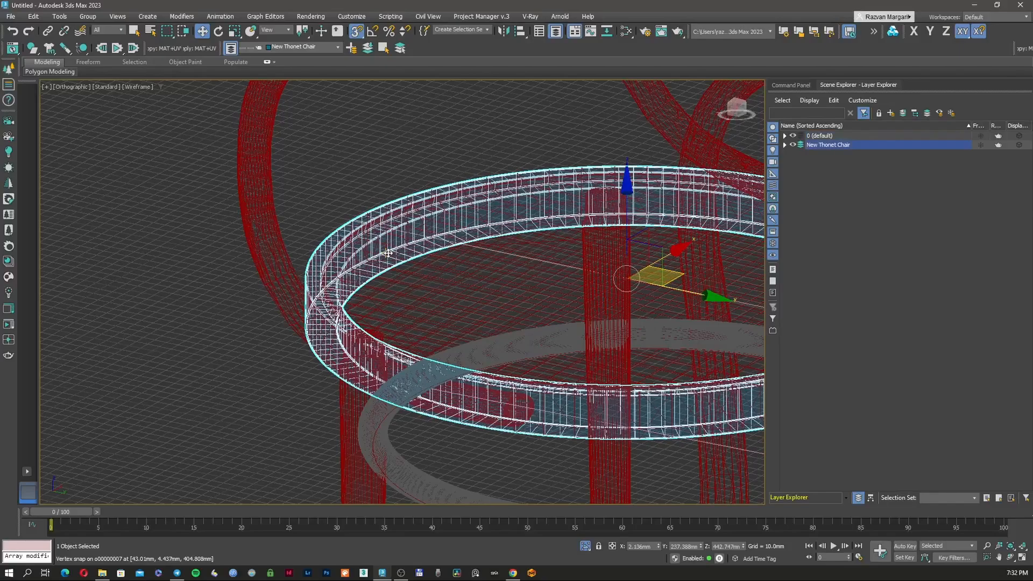
scroll(367, 344, "up", 3)
key("F3")
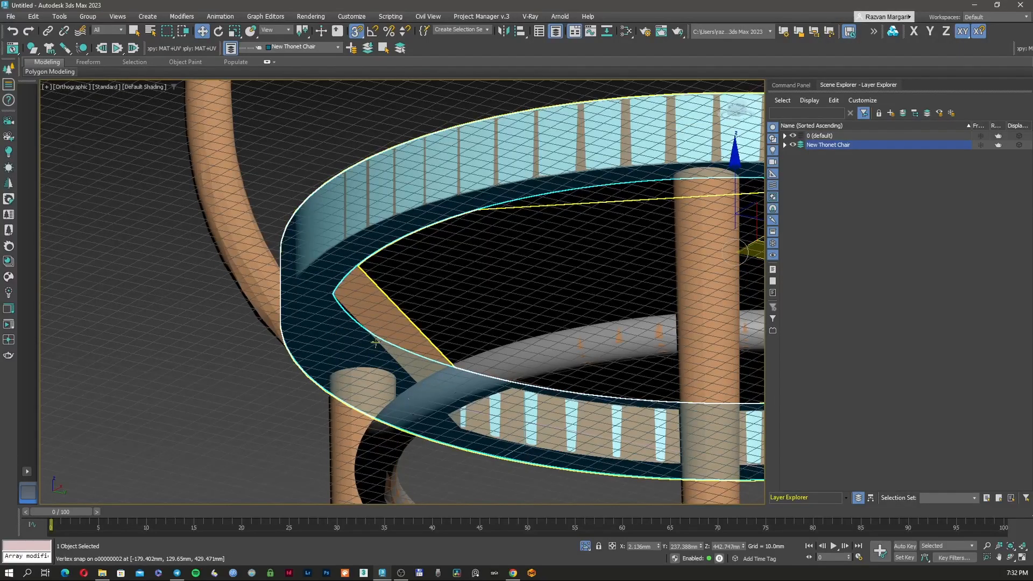
left_click(374, 343, "ctrl")
key("alt+q")
key("t")
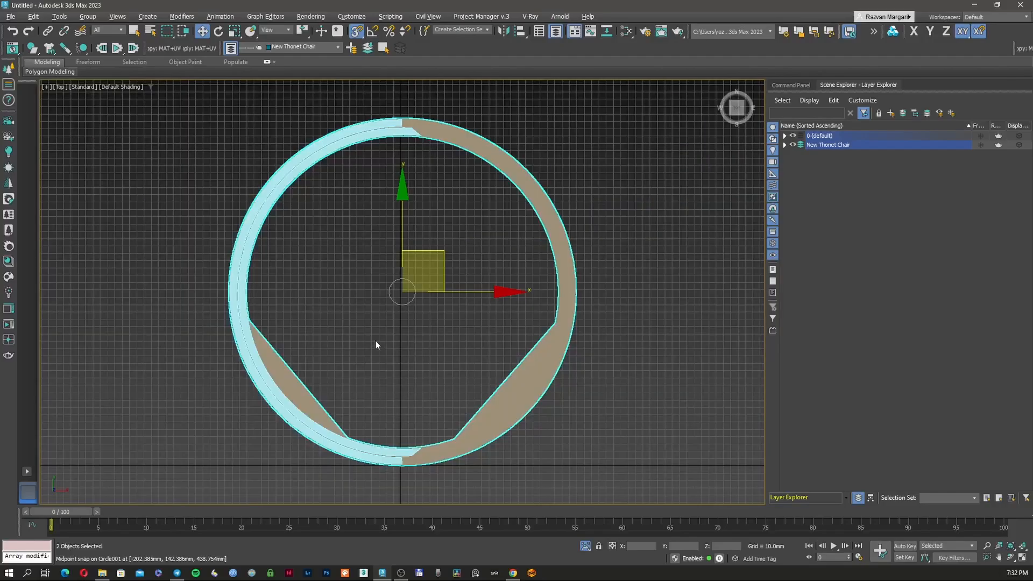
- Compare the new seat ring with the straight inner corner sections of the reference frame in wireframe from above
left_click(351, 332)
key("F3")
scroll(299, 406, "up", 5)
scroll(295, 408, "up", 2)
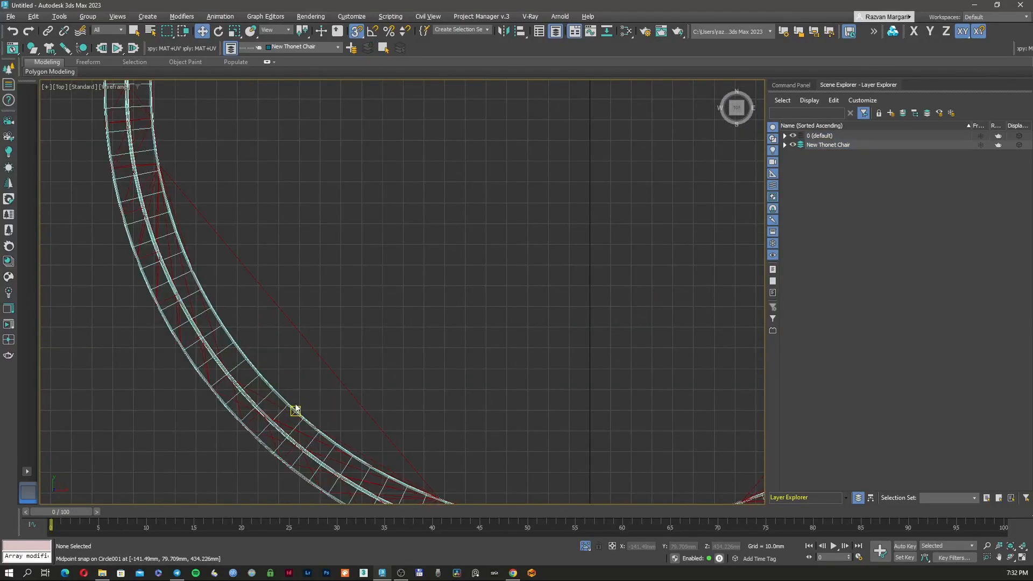
left_click(280, 396)
scroll(318, 333, "down", 3)
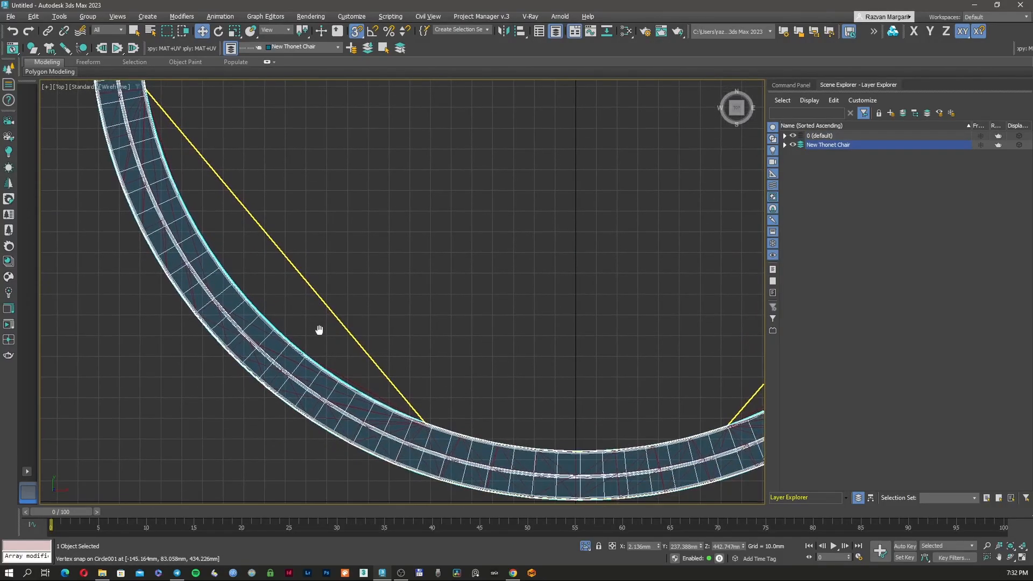
mouse_move(336, 328)
middle_mouse_down()
mouse_move(337, 336)
mouse_move(284, 312)
mouse_move(277, 298)
mouse_move(311, 331)
mouse_move(312, 266)
middle_mouse_up()
key("F3")
key("F3")
key("t")
key("z")
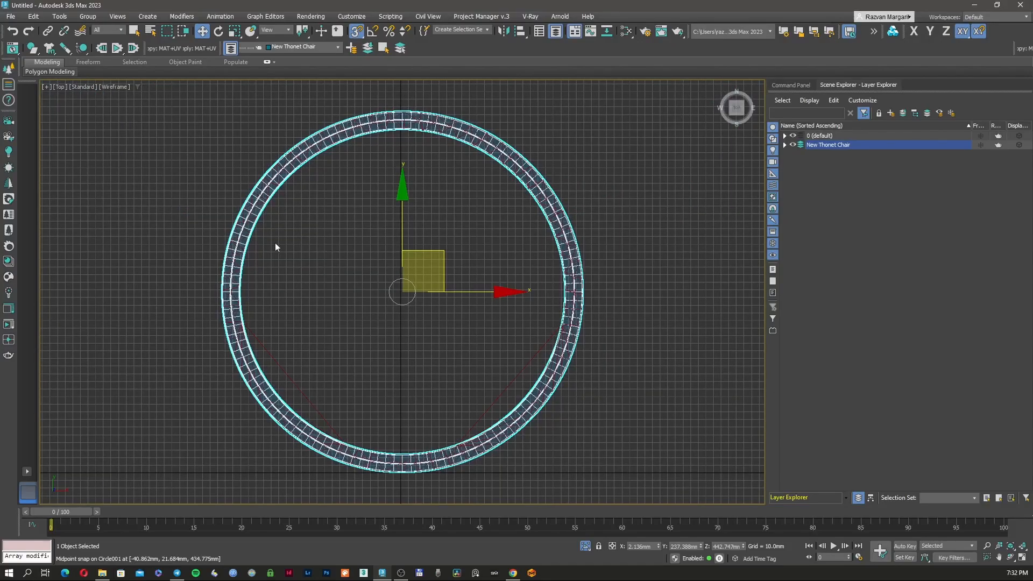
scroll(269, 388, "up", 2)
middle_click_drag(272, 393, 263, 344)
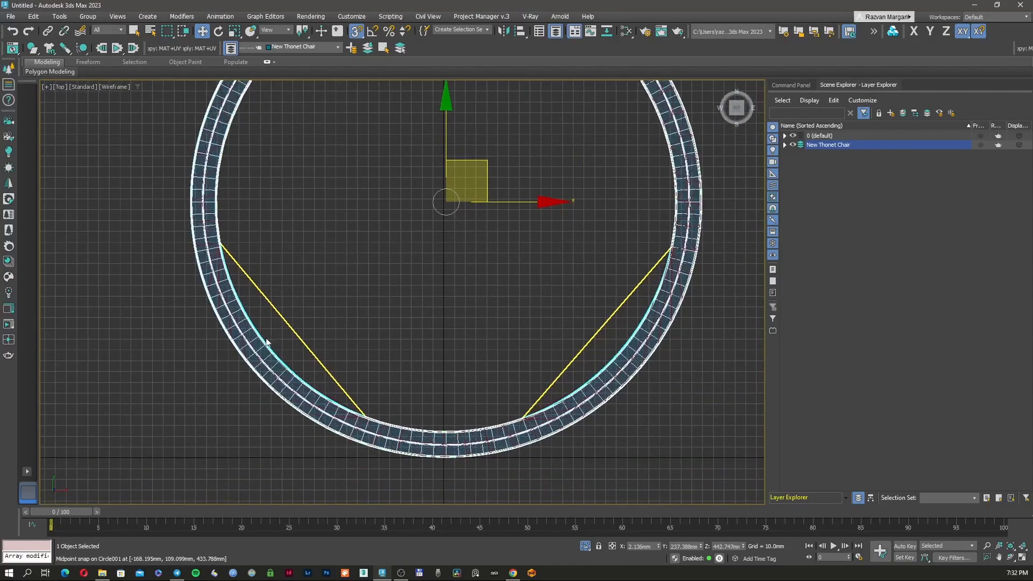
- Turn off the seat ring's Chamfer modifier and add an Edit Poly modifier directly above Sweep
left_click(801, 86)
left_click(776, 216)
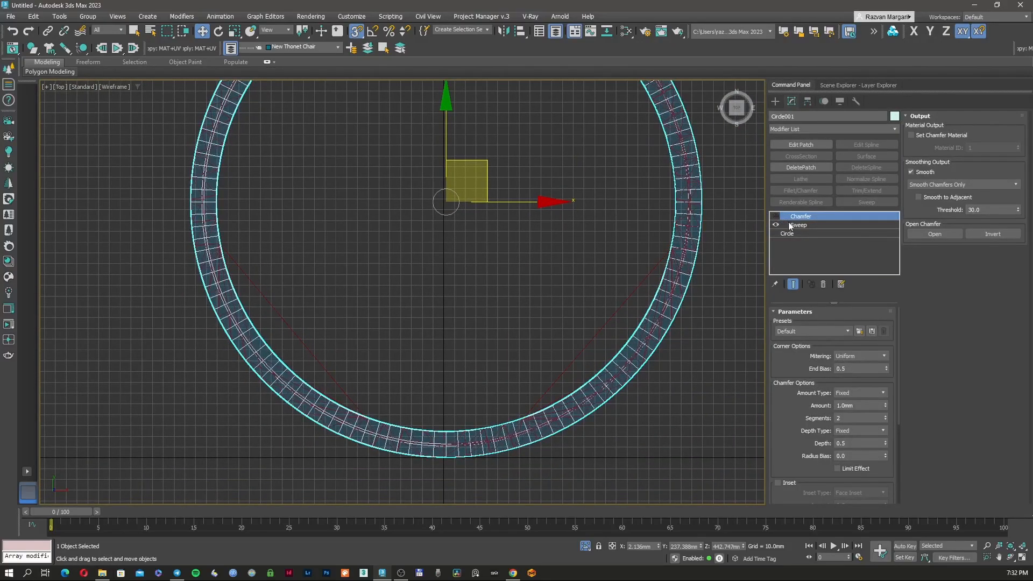
left_click(798, 225)
left_click(808, 129)
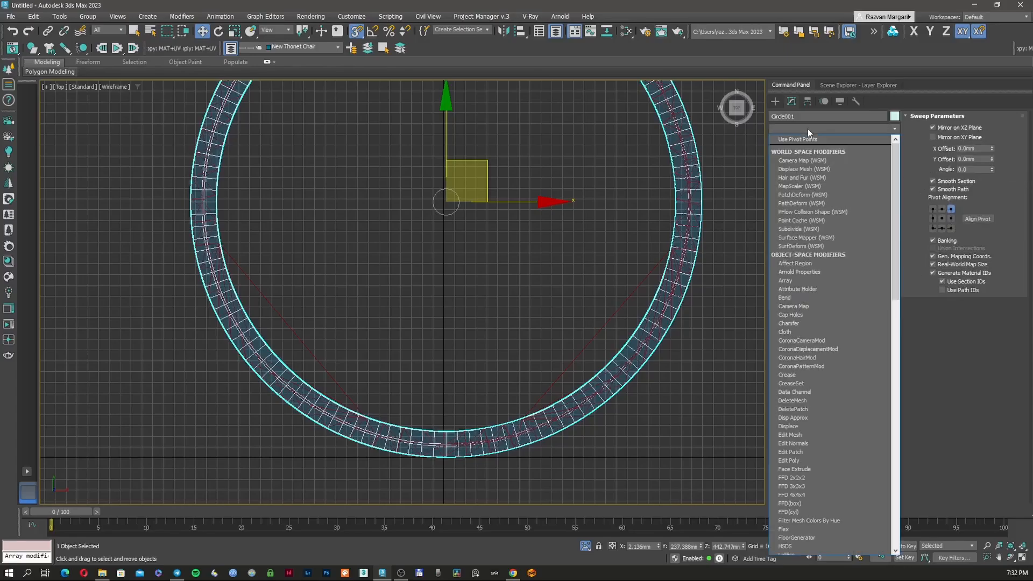
key("e")
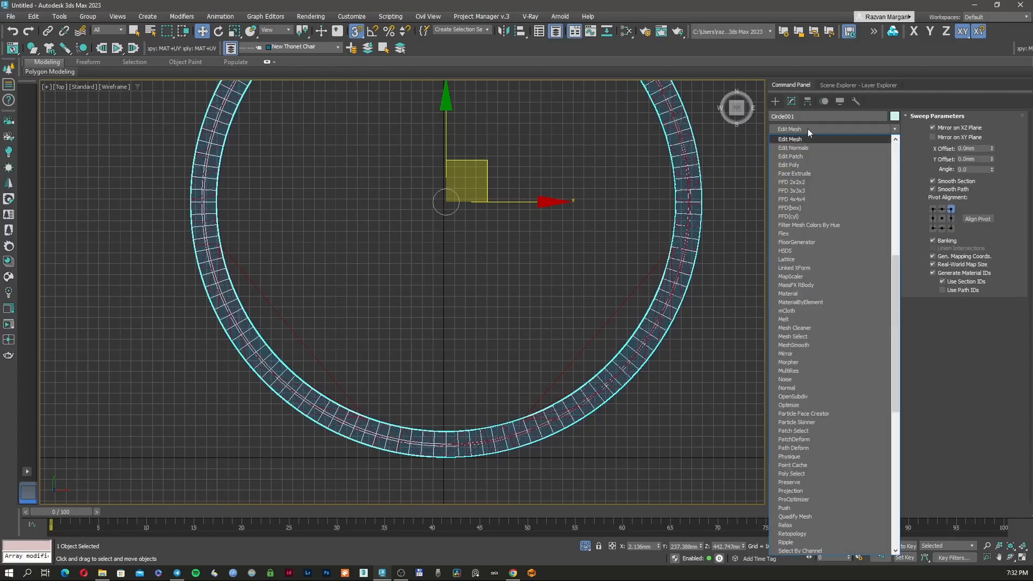
left_click(805, 164)
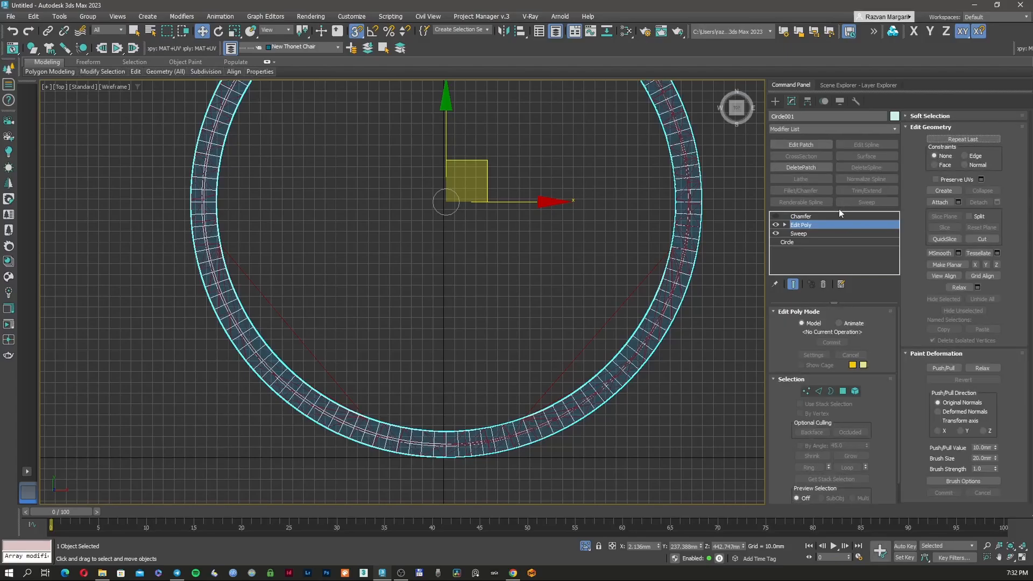
- Select all inner-edge vertices of the seat ring between the two ends of the reference's straight front-left corner section
left_click(806, 391)
scroll(345, 339, "up", 3)
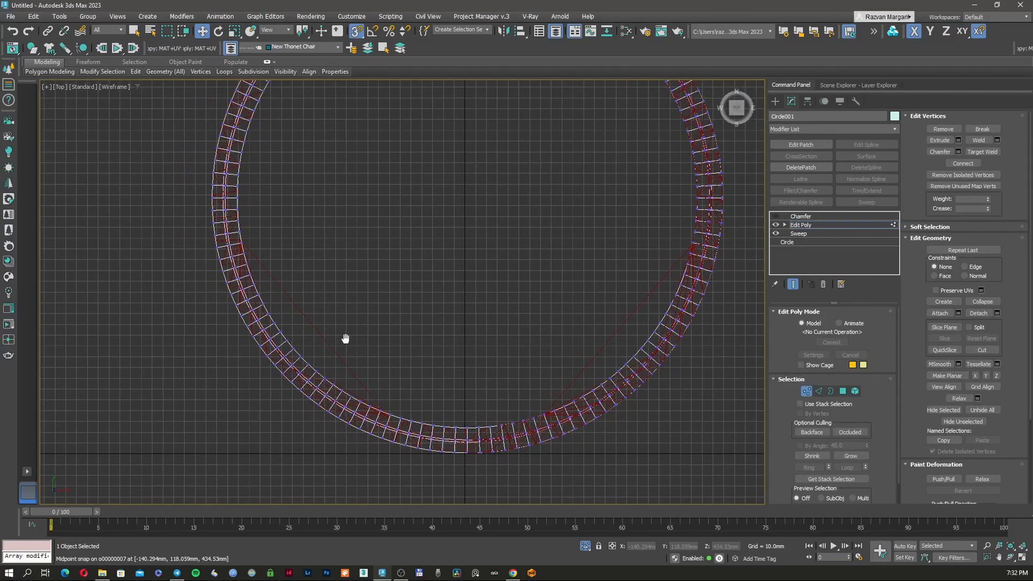
scroll(340, 259, "up", 4)
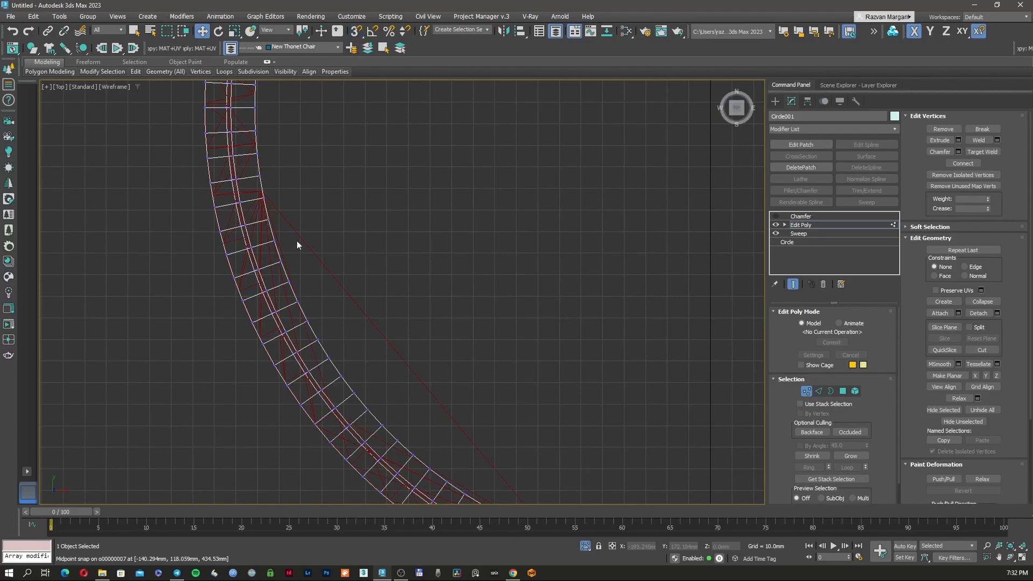
left_click_drag(271, 244, 294, 308)
left_click_drag(324, 312, 305, 328, "ctrl")
middle_click_drag(344, 352, 322, 293)
left_click_drag(291, 289, 386, 404, "ctrl")
left_click_drag(431, 395, 409, 437, "ctrl")
middle_click_drag(472, 427, 440, 359)
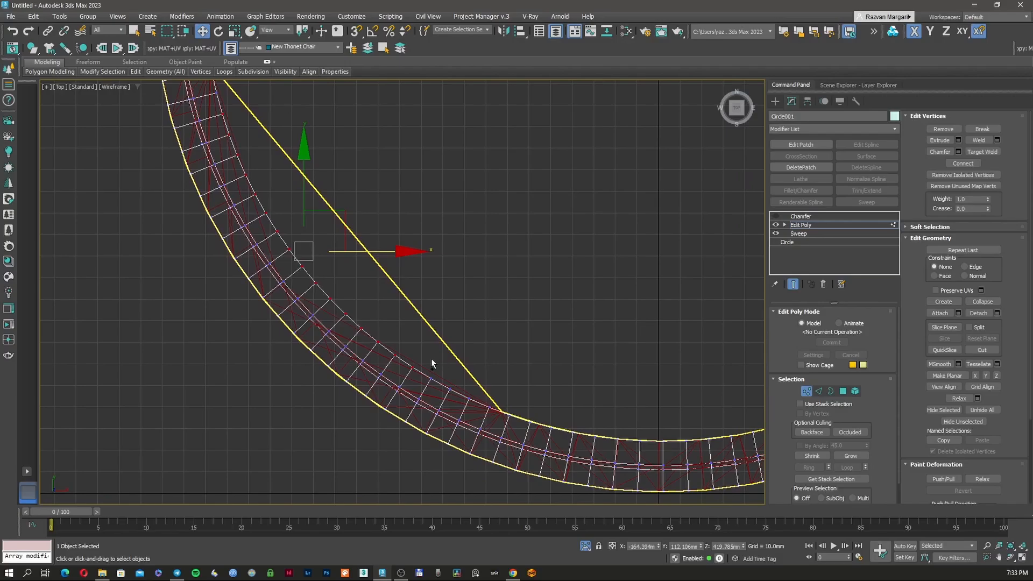
left_click(427, 381, "ctrl")
left_click(452, 388, "ctrl")
left_click(465, 401, "ctrl")
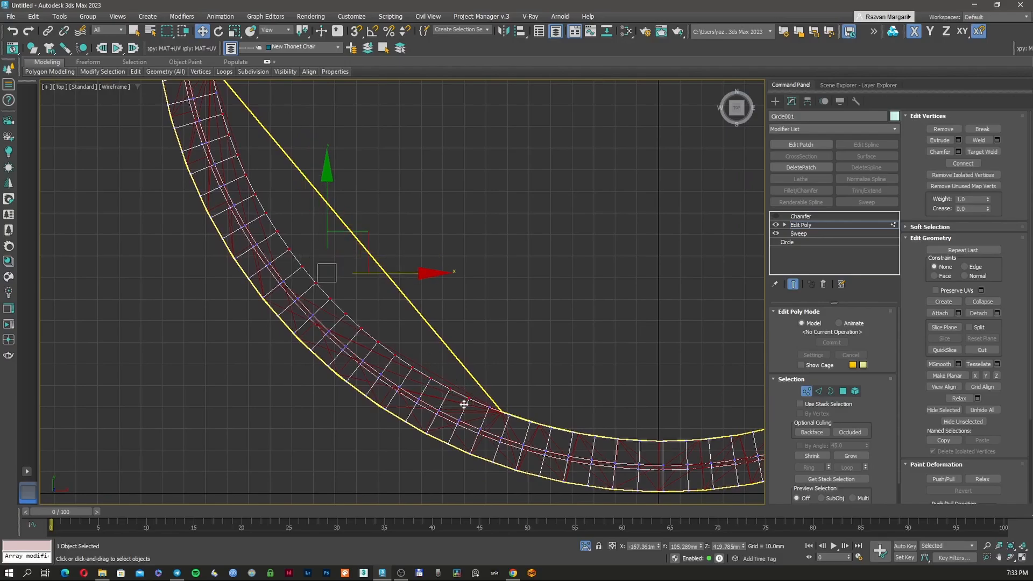
left_click(482, 412, "ctrl")
middle_click_drag(413, 327, 427, 362)
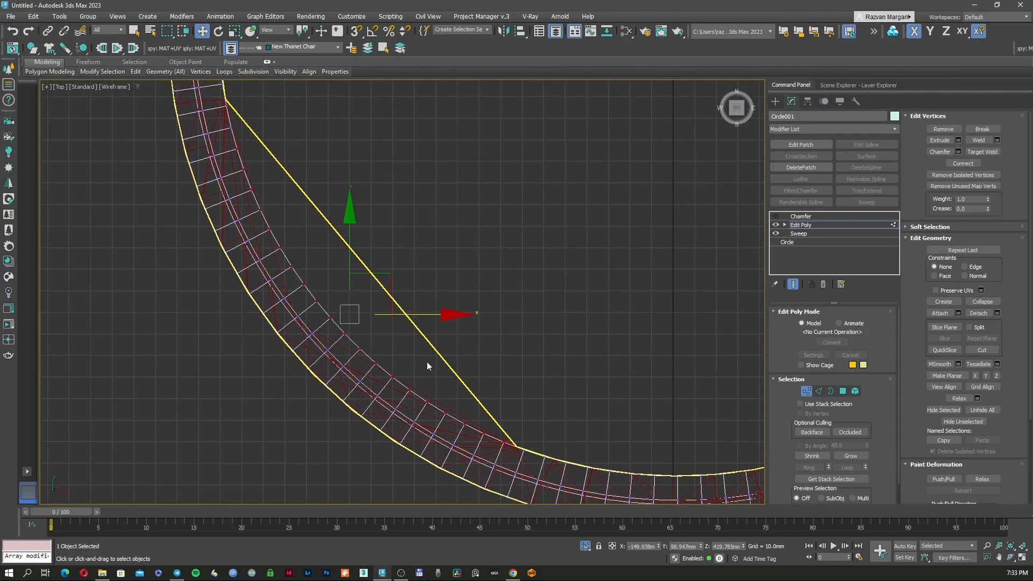
left_click_drag(395, 280, 420, 248)
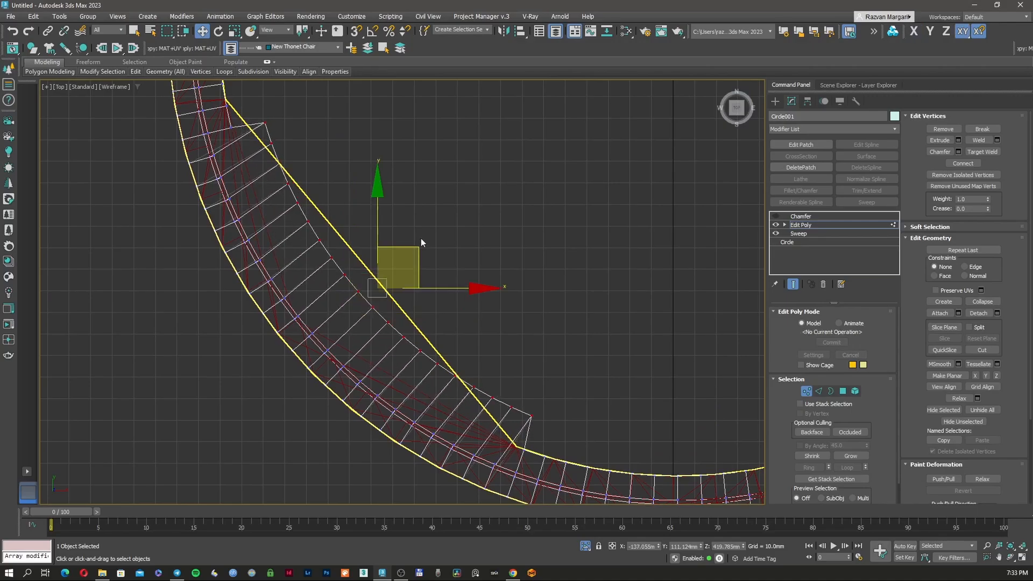
key("ctrl+z")
middle_click_drag(303, 163, 346, 267)
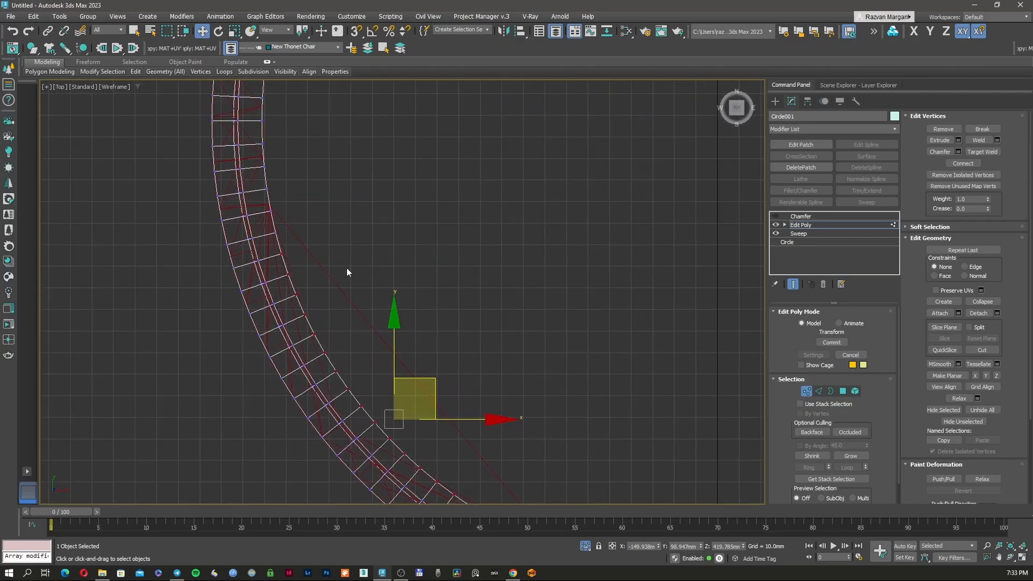
scroll(282, 212, "up", 5)
scroll(288, 230, "down", 5)
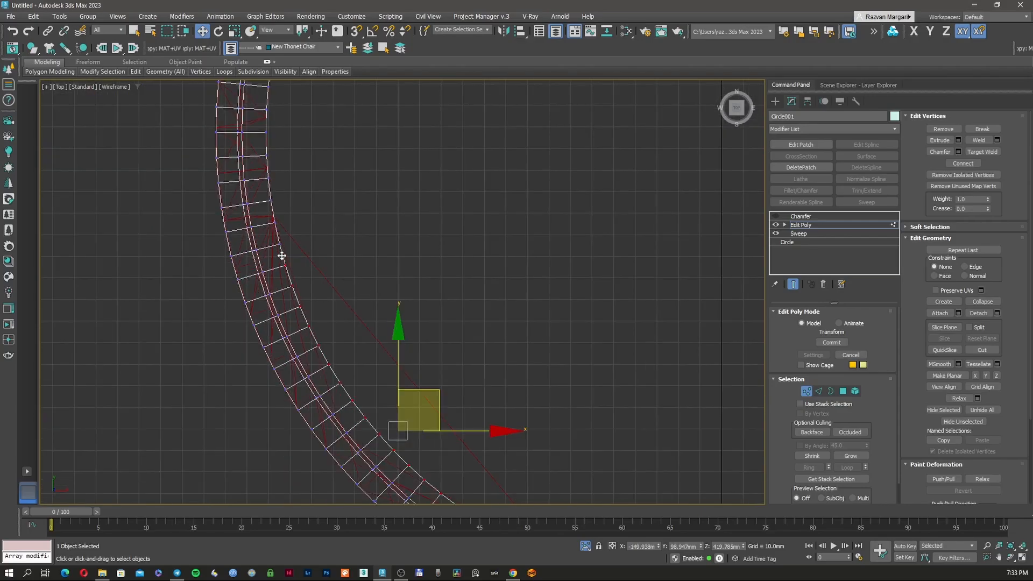
scroll(282, 255, "up", 4)
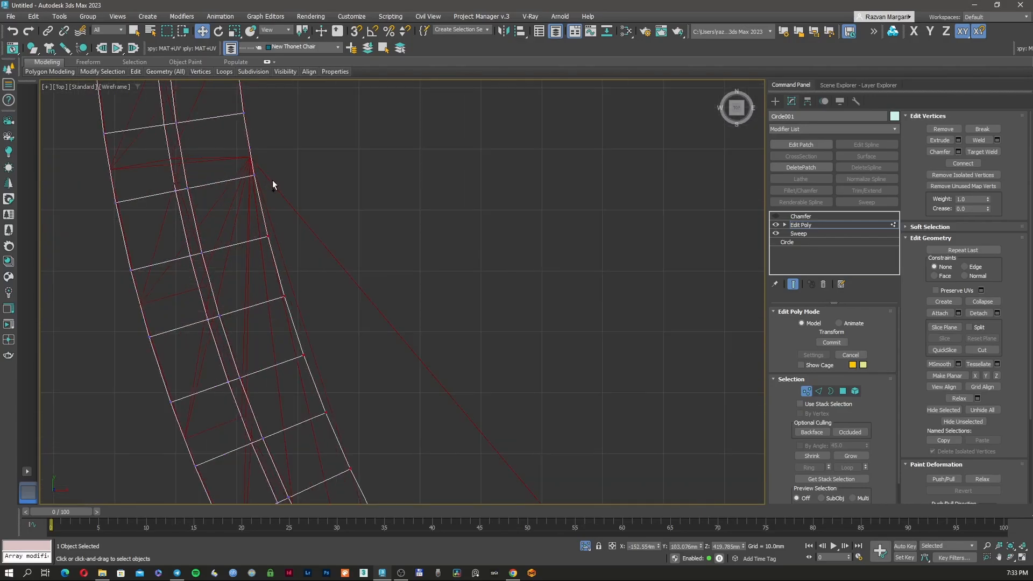
scroll(341, 253, "down", 5)
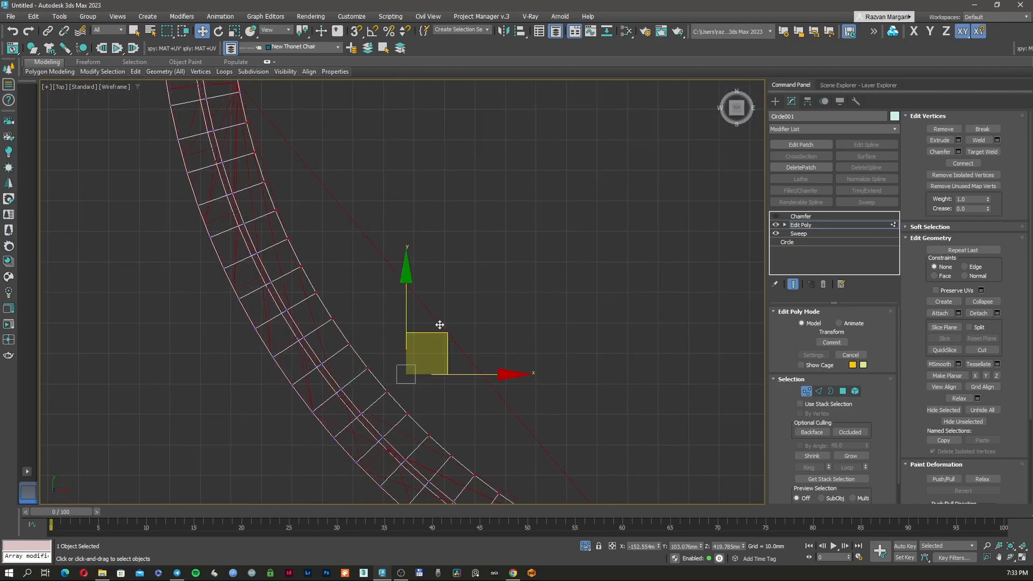
scroll(453, 292, "down", 5)
- Make the selected inner-edge vertices planar along X and rotate the row parallel to the reference frame's straight inner corner
middle_click_drag(453, 293, 420, 280)
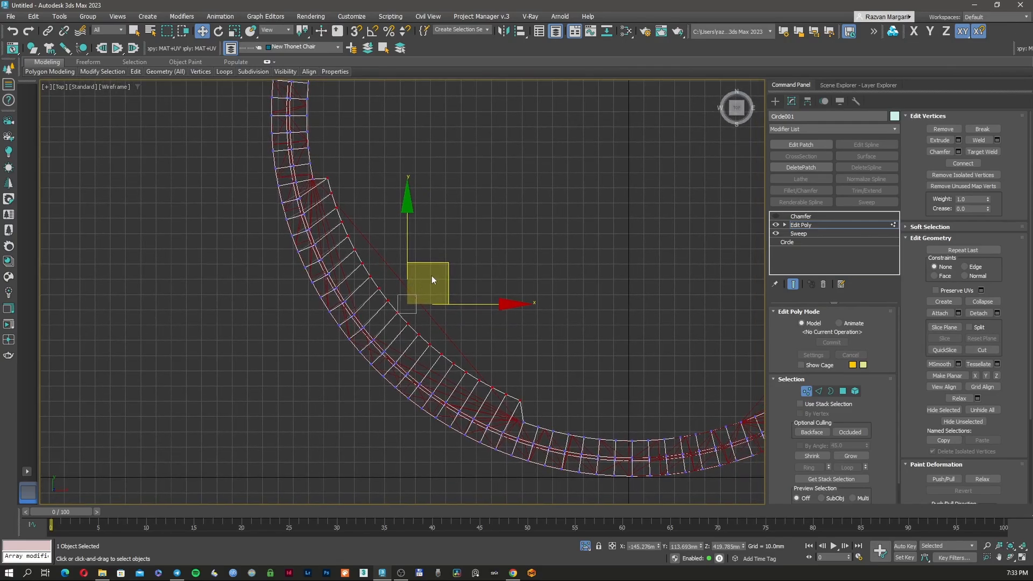
right_click(436, 276)
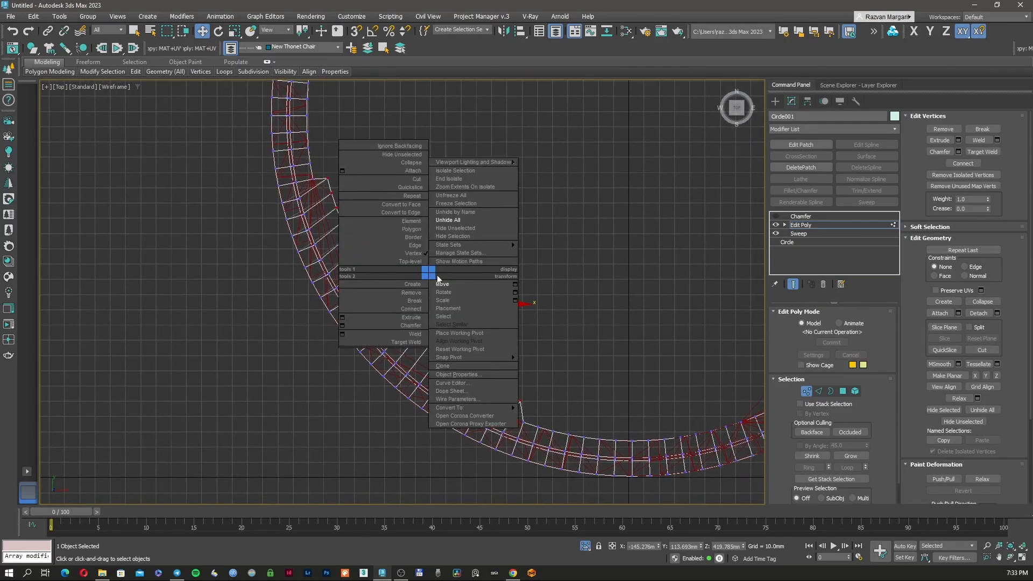
left_click(975, 376)
right_click(517, 312)
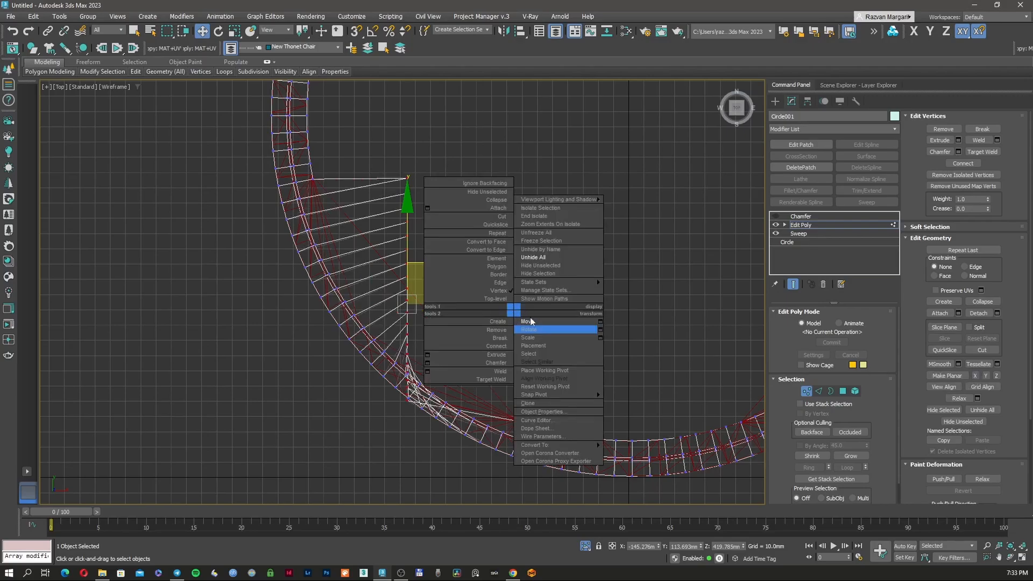
left_click(528, 337)
right_click(505, 300)
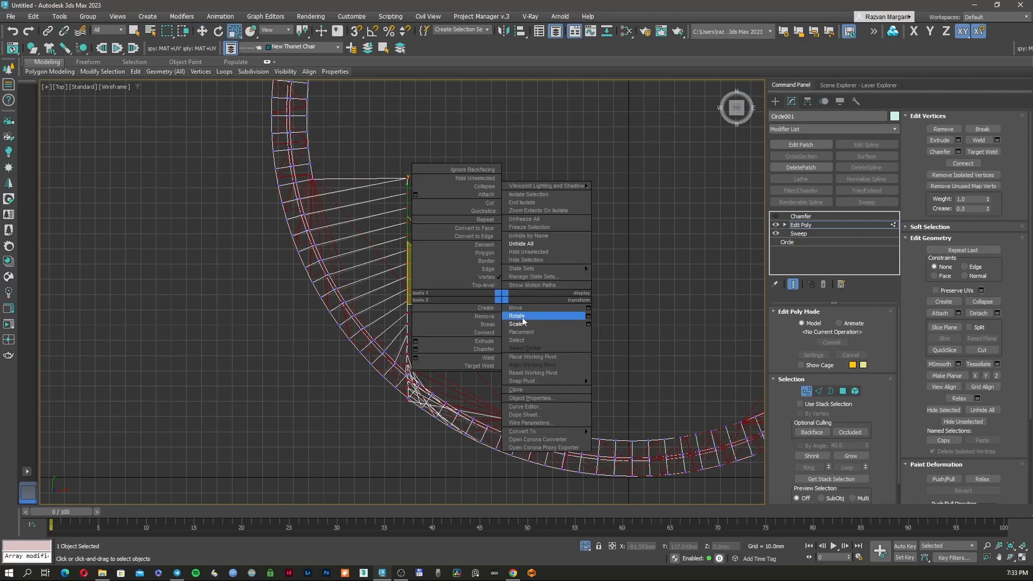
left_click(516, 316)
left_click_drag(502, 282, 493, 239)
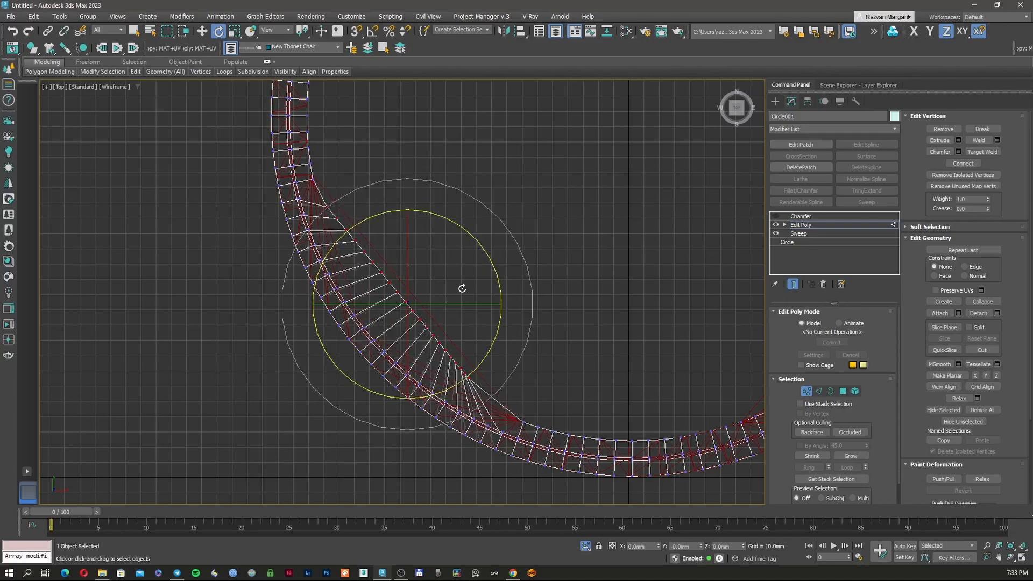
- Move the flattened row of vertices close to the reference frame's straight inner corner edge
key("w")
scroll(446, 296, "up", 3)
left_click_drag(434, 269, 447, 263)
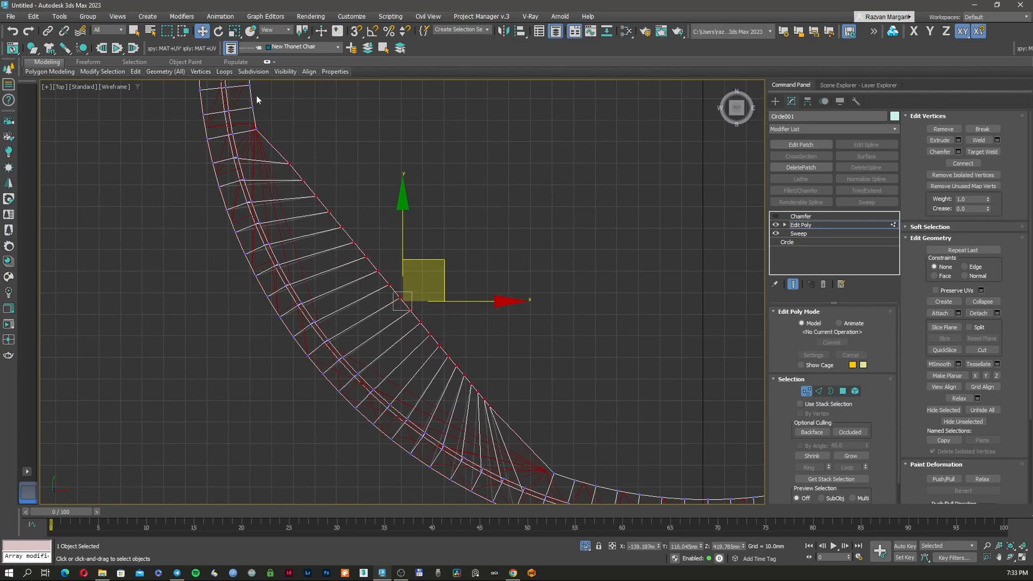
- Switch to 2D snapping and snap the ring's inner vertices at both ends of the straight section to the reference's corner vertices
scroll(255, 137, "up", 4)
left_click_drag(279, 205, 279, 205)
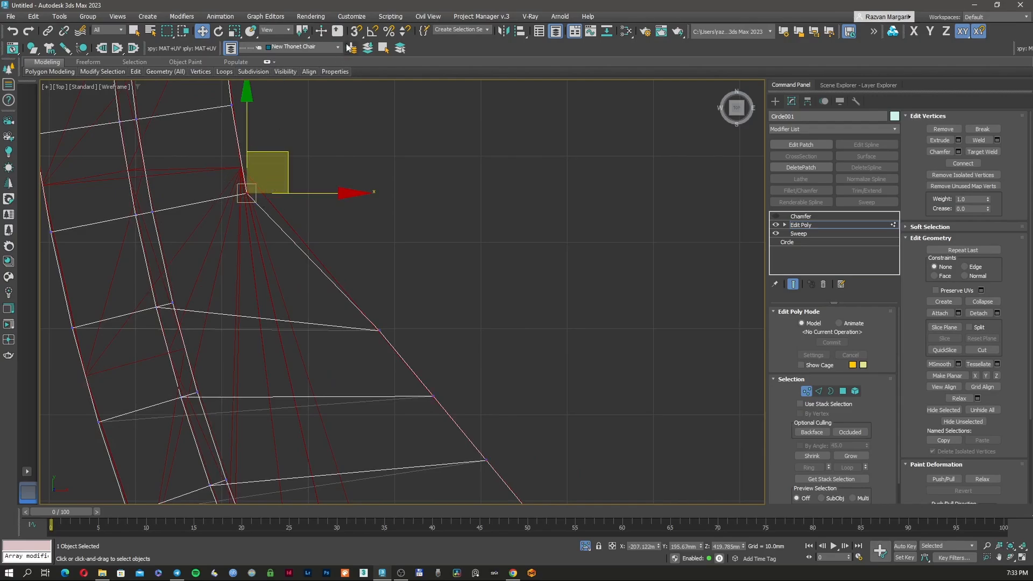
left_click_drag(356, 30, 355, 78)
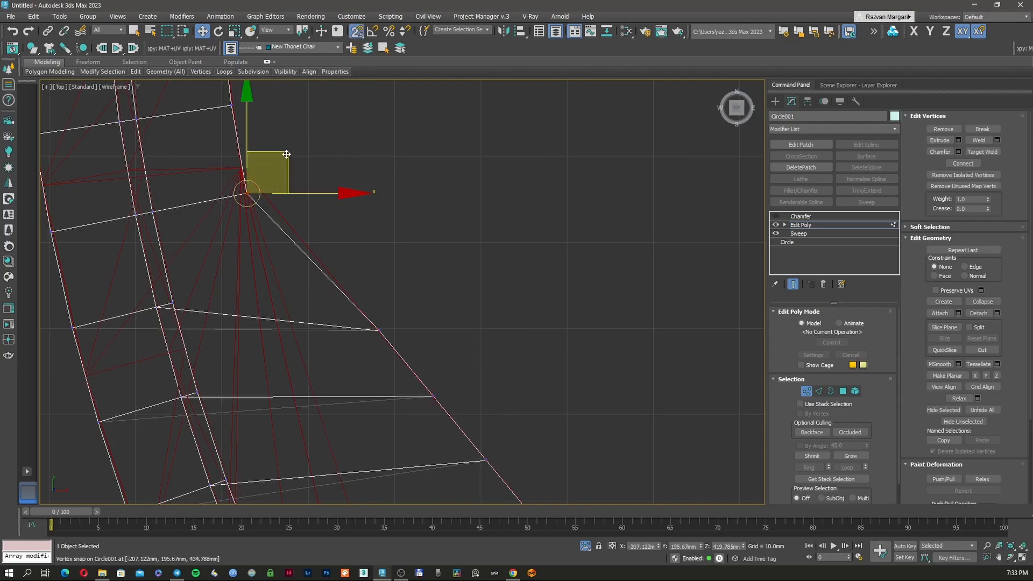
left_click_drag(246, 186, 245, 163)
scroll(245, 163, "down", 8)
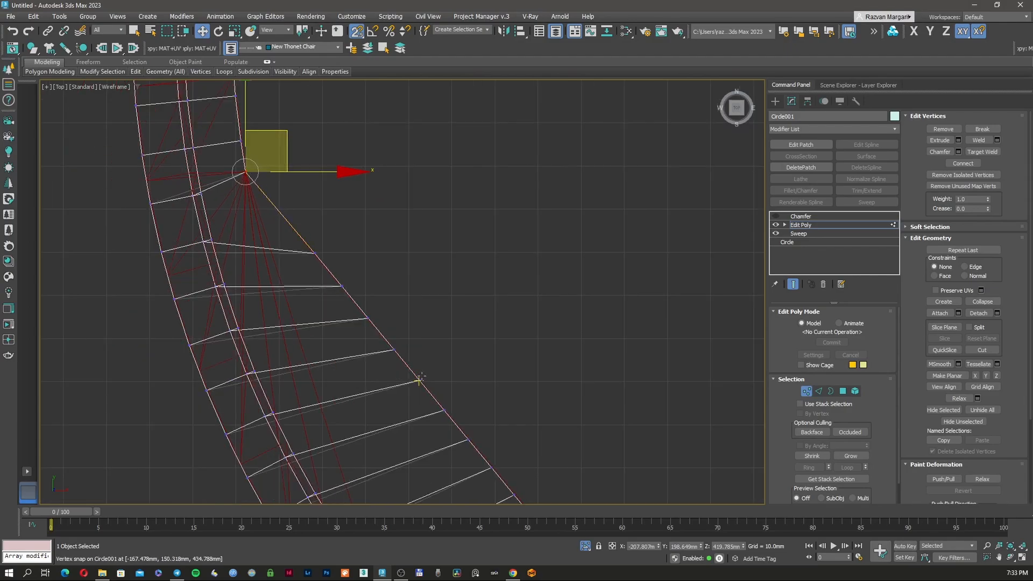
scroll(371, 322, "up", 10)
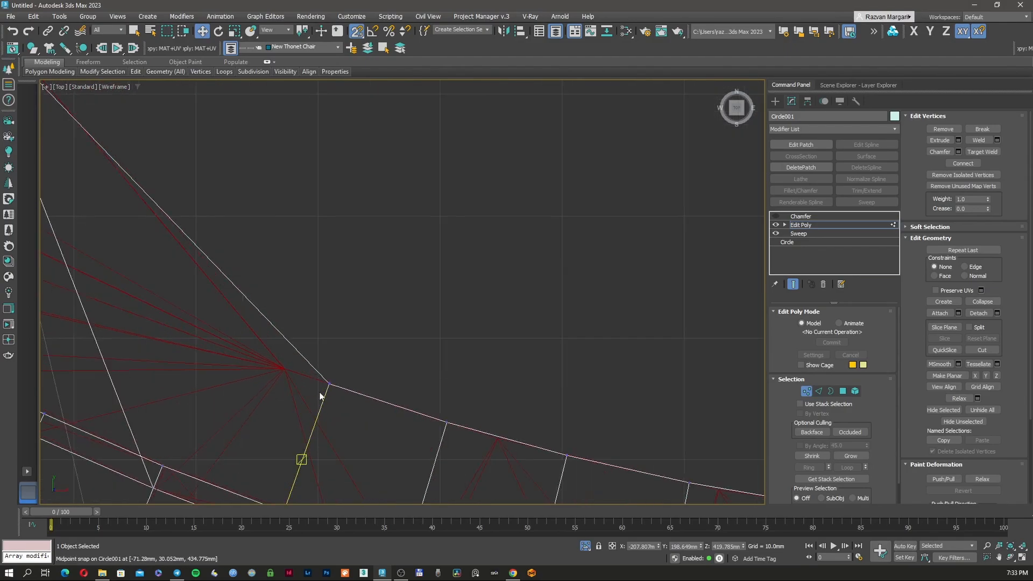
scroll(207, 291, "down", 4)
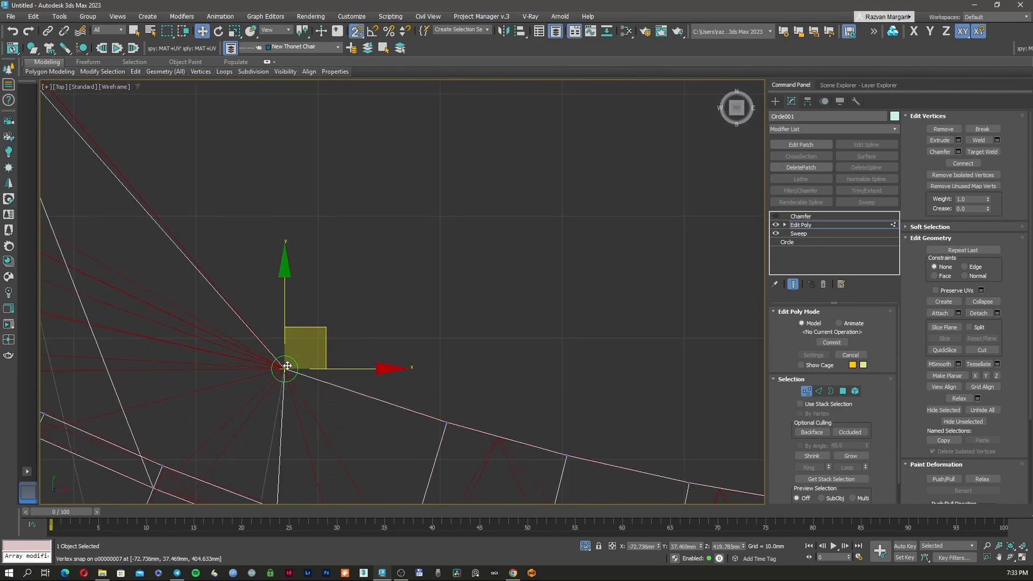
- Add Edge/Segment to the active snap types and turn snapping back on
middle_click_drag(207, 291, 398, 437)
scroll(327, 363, "down", 2)
scroll(363, 370, "down", 2)
scroll(362, 369, "down", 2)
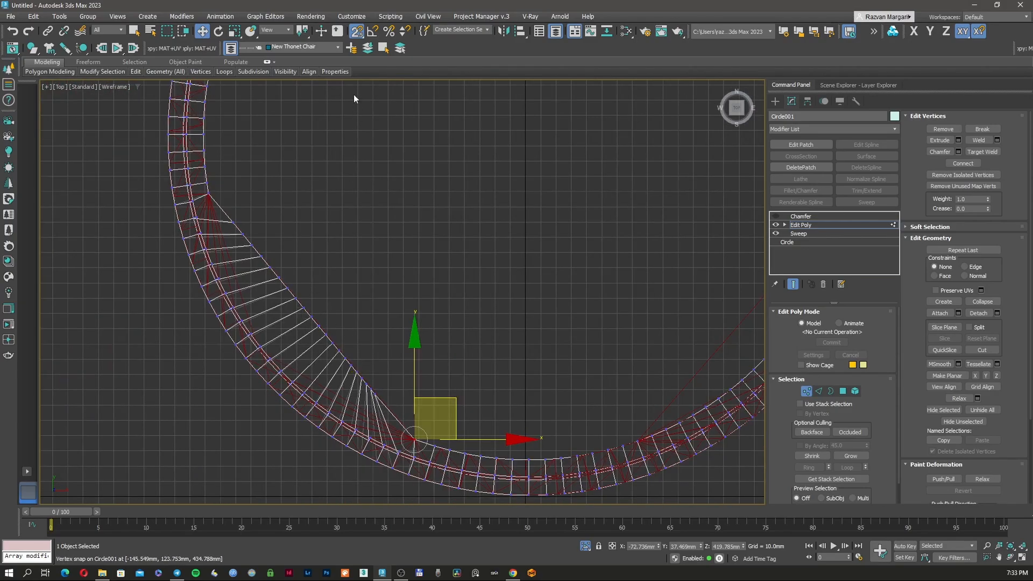
right_click(356, 33)
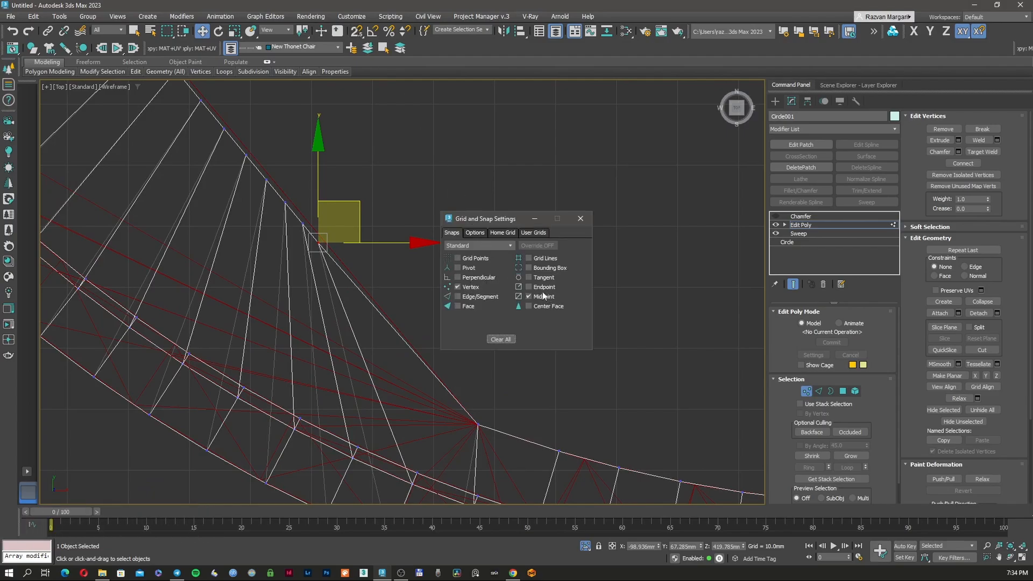
left_click(490, 298)
left_click(570, 217)
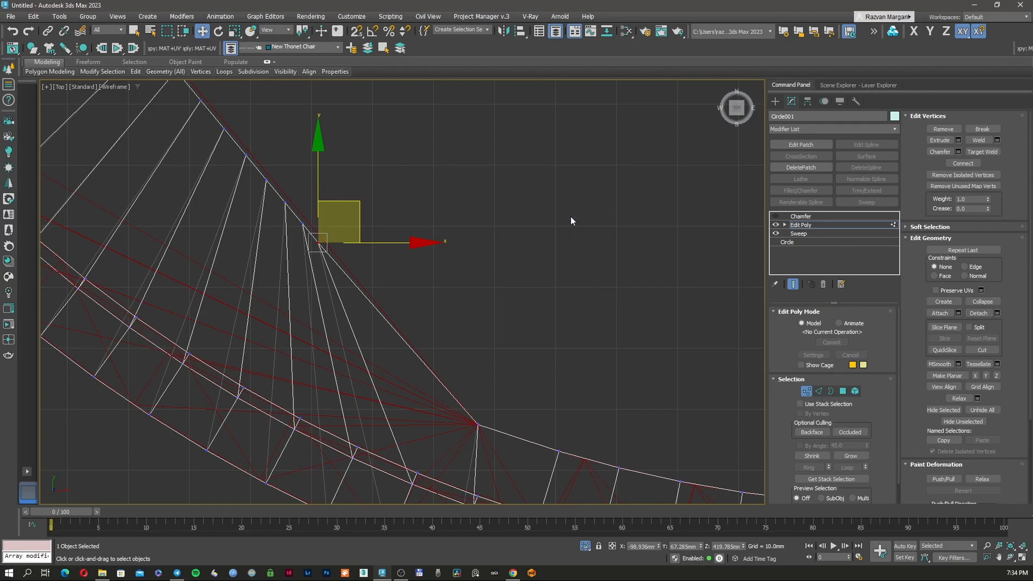
left_click(362, 206)
left_click(356, 32)
- Snap the seat ring's inner vertices nearest the lower end of the first straight corner onto the reference edge
left_click_drag(359, 200, 376, 301)
middle_click_drag(324, 256, 359, 322)
scroll(358, 322, "up", 2)
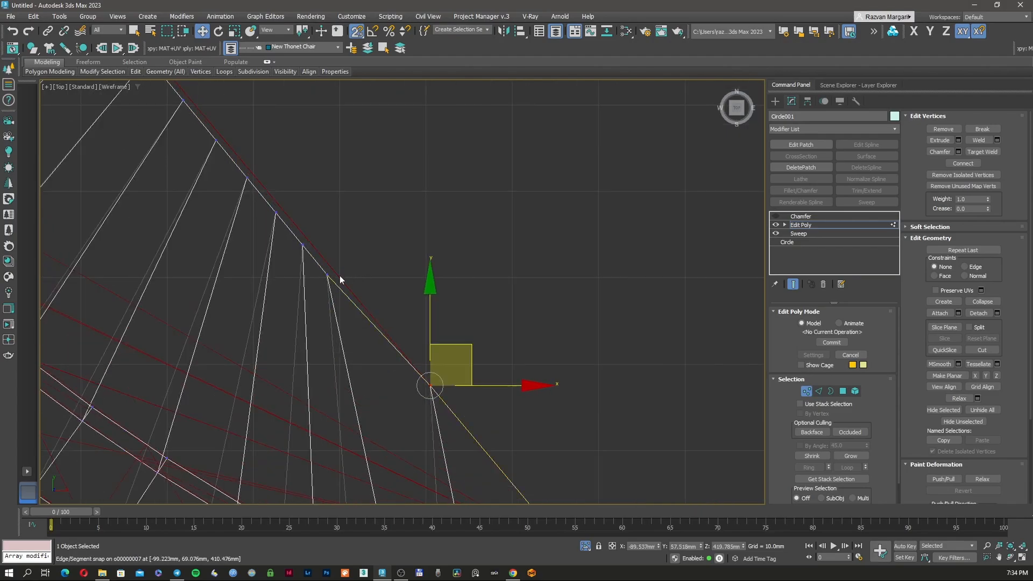
left_click_drag(352, 263, 325, 293)
left_click_drag(367, 233, 304, 249)
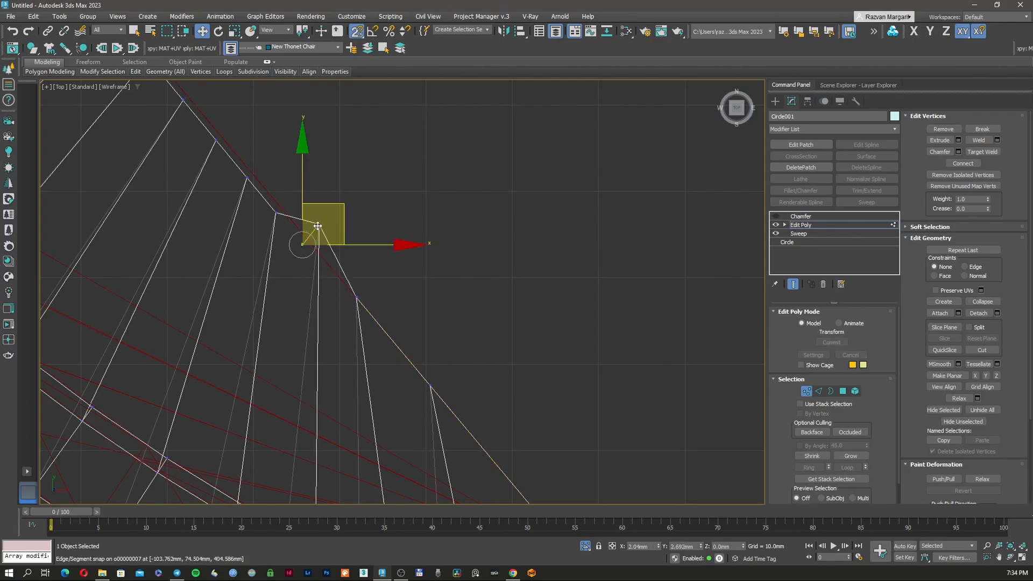
middle_click_drag(280, 210, 219, 127)
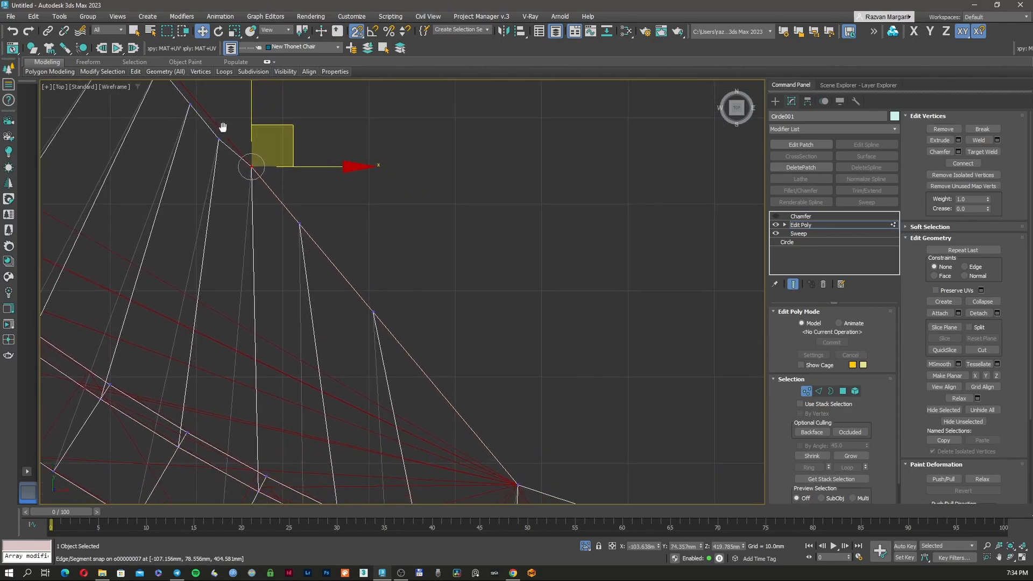
scroll(228, 133, "down", 2)
middle_click_drag(276, 170, 394, 289)
scroll(371, 302, "up", 2)
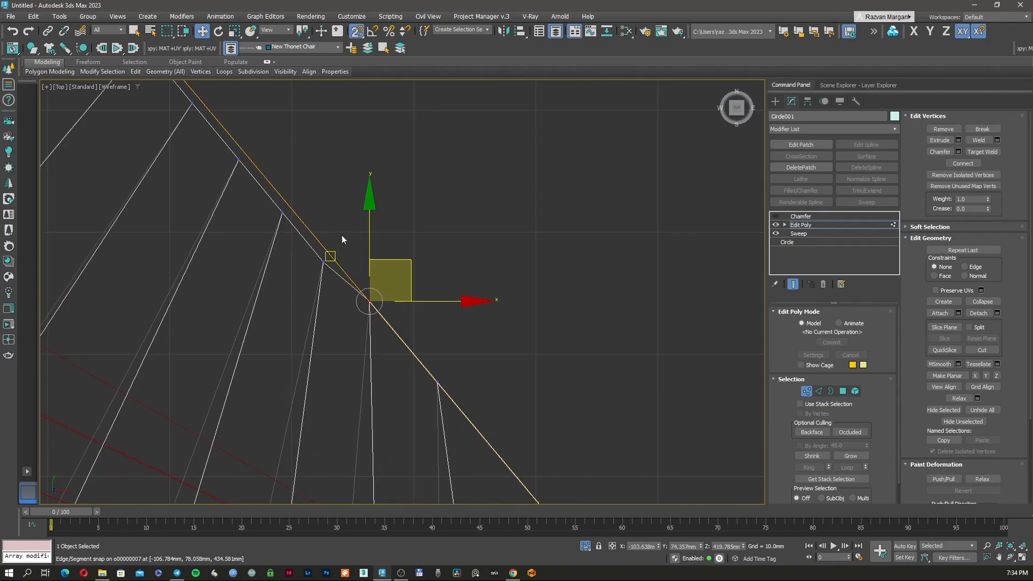
left_click_drag(316, 283, 317, 281)
left_click_drag(357, 226, 328, 248)
- Continue up the first straight corner, snapping the inner vertices below its middle one by one onto the reference edge
middle_click_drag(266, 207, 311, 297)
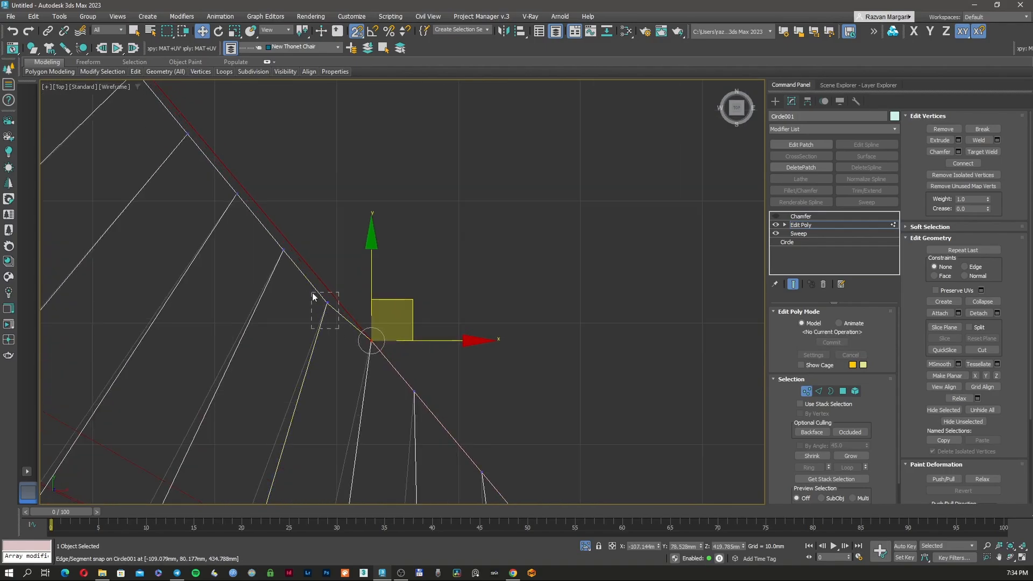
left_click_drag(313, 294, 312, 292)
left_click_drag(368, 268, 332, 294)
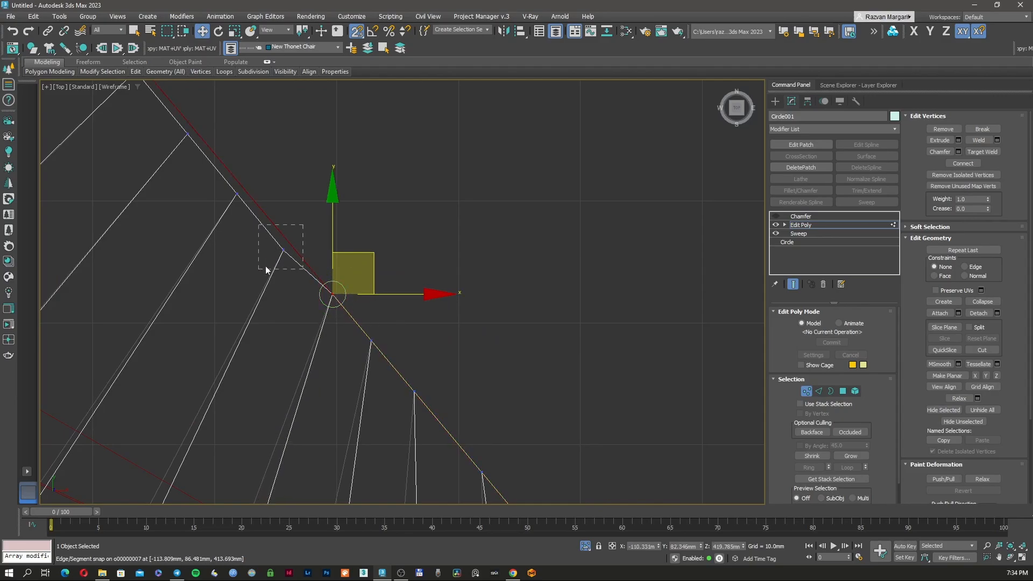
left_click_drag(265, 269, 294, 241)
middle_click_drag(257, 237, 322, 330)
left_click(301, 289)
left_click_drag(315, 254, 306, 271)
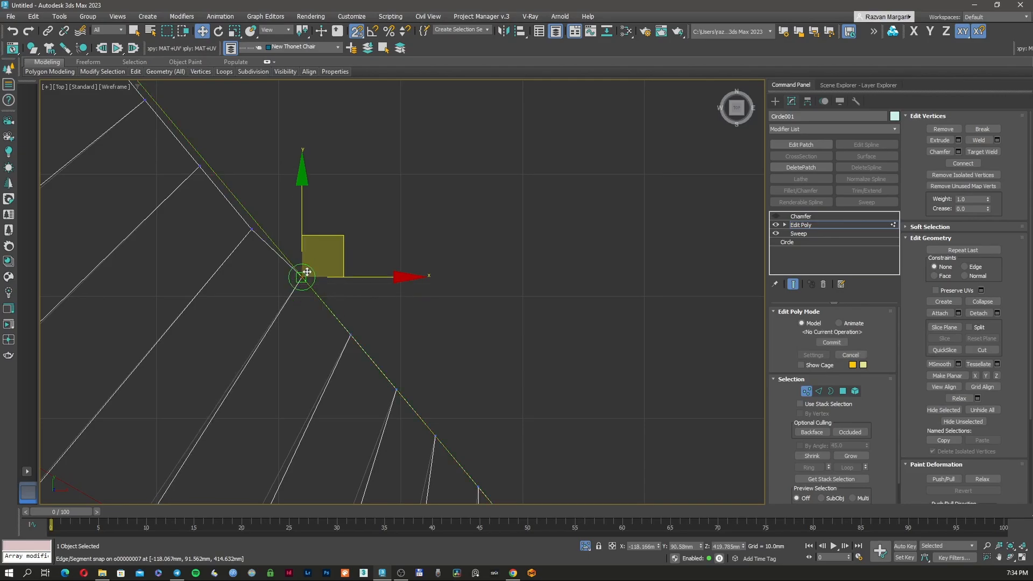
left_click_drag(241, 238, 241, 239)
left_click_drag(270, 192, 255, 220)
- Snap the inner vertices along the middle of the first straight corner onto the reference edge, keeping them spaced along it
middle_click_drag(227, 174, 293, 257)
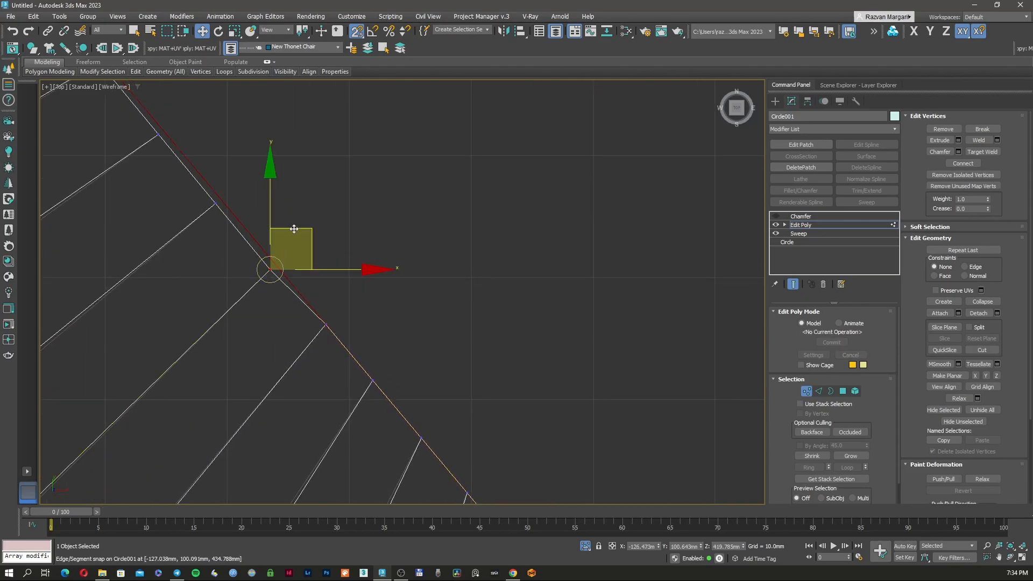
left_click_drag(294, 229, 280, 250)
left_click_drag(233, 188, 221, 202)
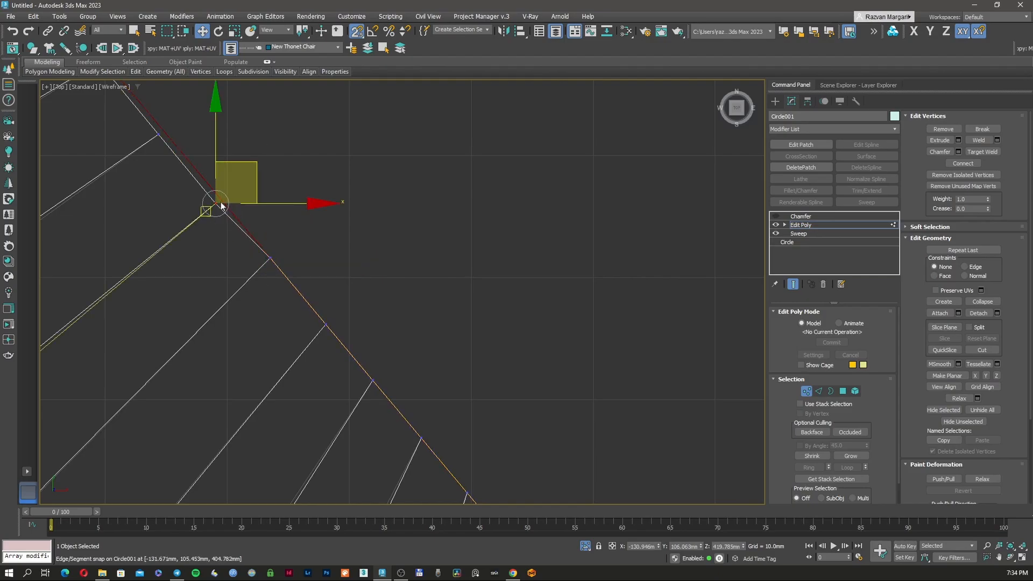
left_click_drag(246, 164, 212, 183)
middle_click_drag(190, 168, 315, 283)
left_click_drag(289, 230, 271, 214)
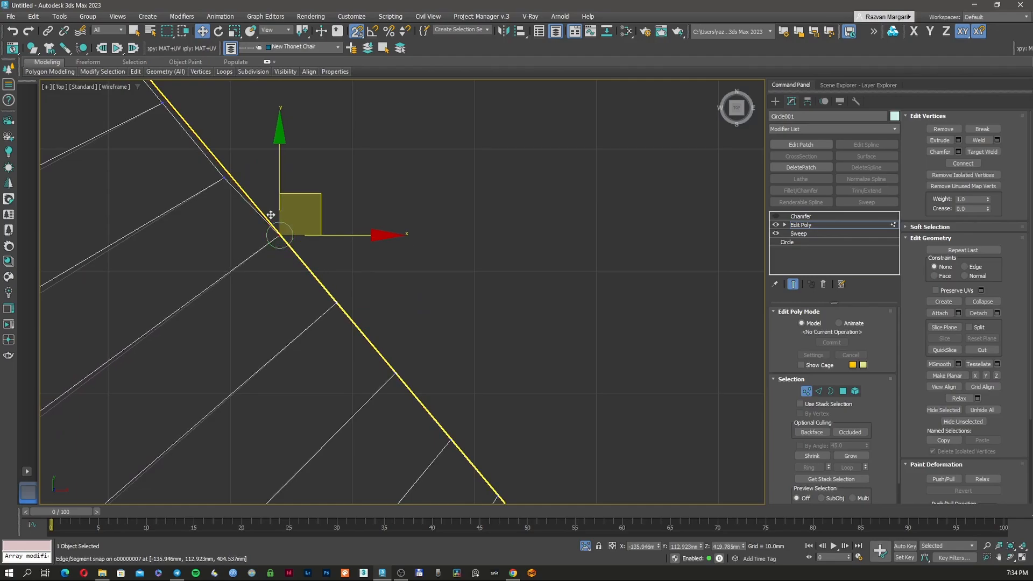
left_click_drag(194, 198, 211, 157)
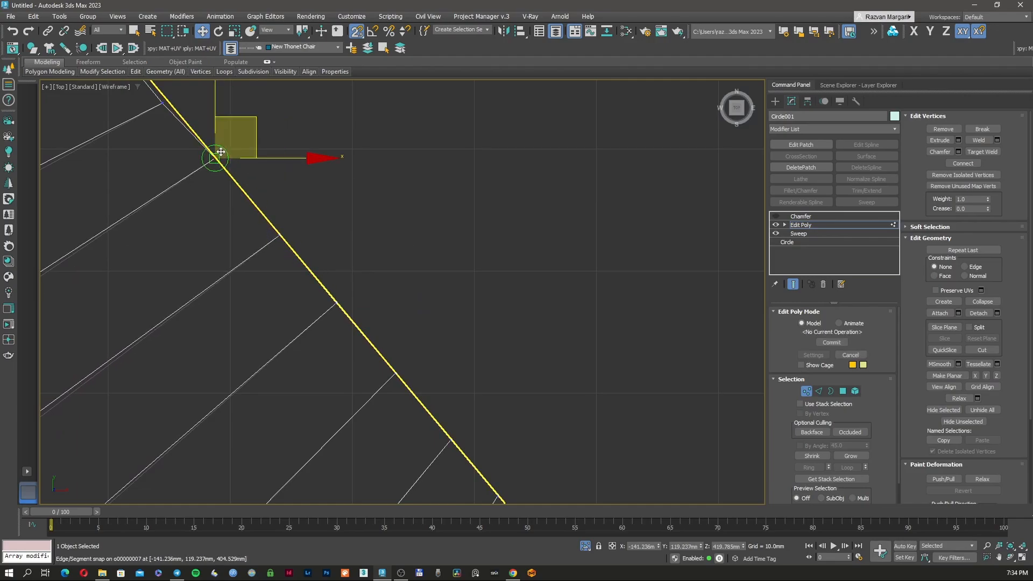
middle_click_drag(164, 136, 296, 300)
left_click_drag(267, 250, 300, 287)
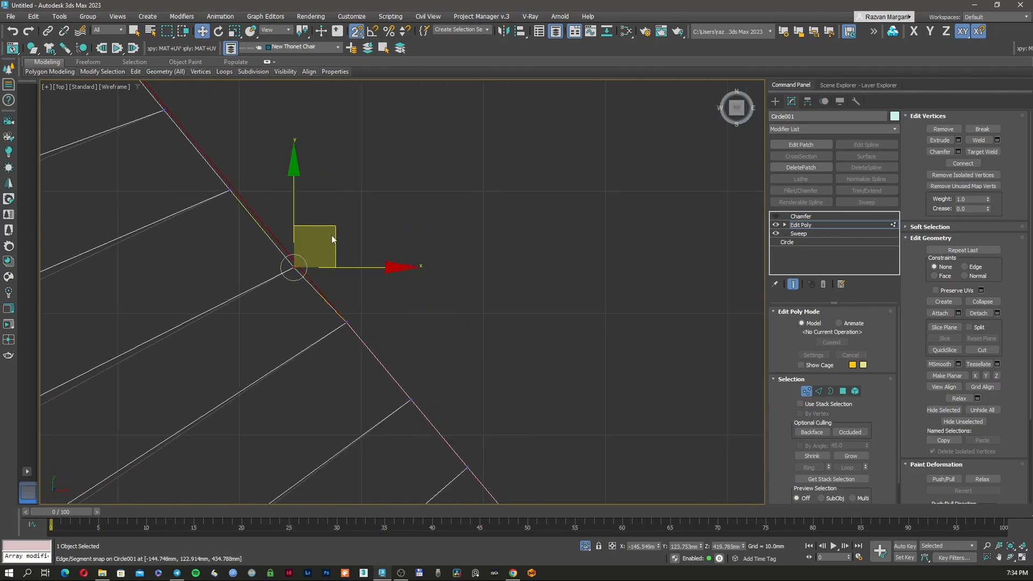
left_click_drag(331, 235, 291, 255)
left_click_drag(268, 173, 216, 205)
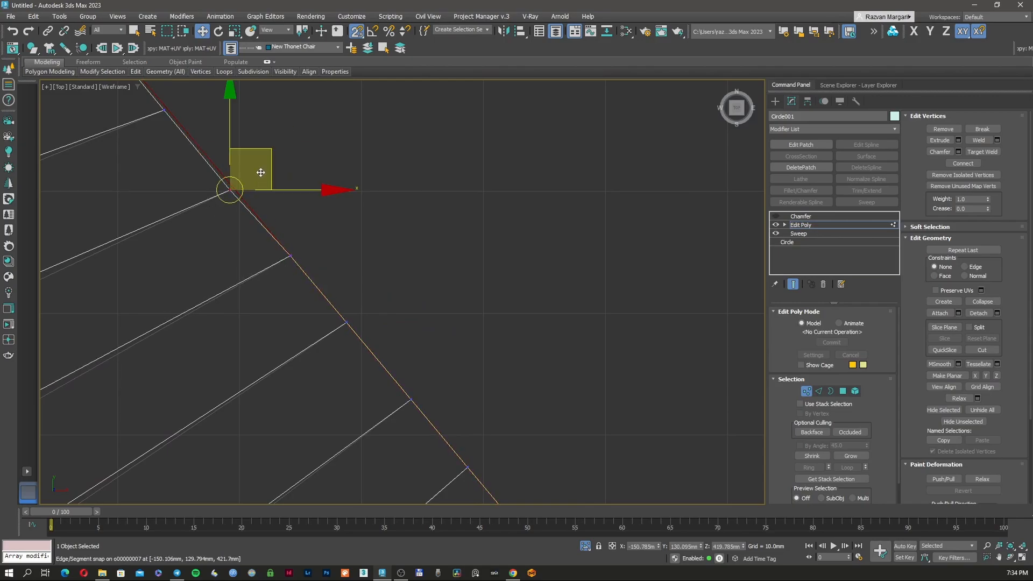
left_click_drag(259, 154, 228, 178)
- Align the inner vertices just above the middle of the first straight corner with the reference edge using edge snapping
middle_click_drag(222, 208, 304, 314)
scroll(304, 312, "down", 2)
left_click_drag(242, 261, 241, 258)
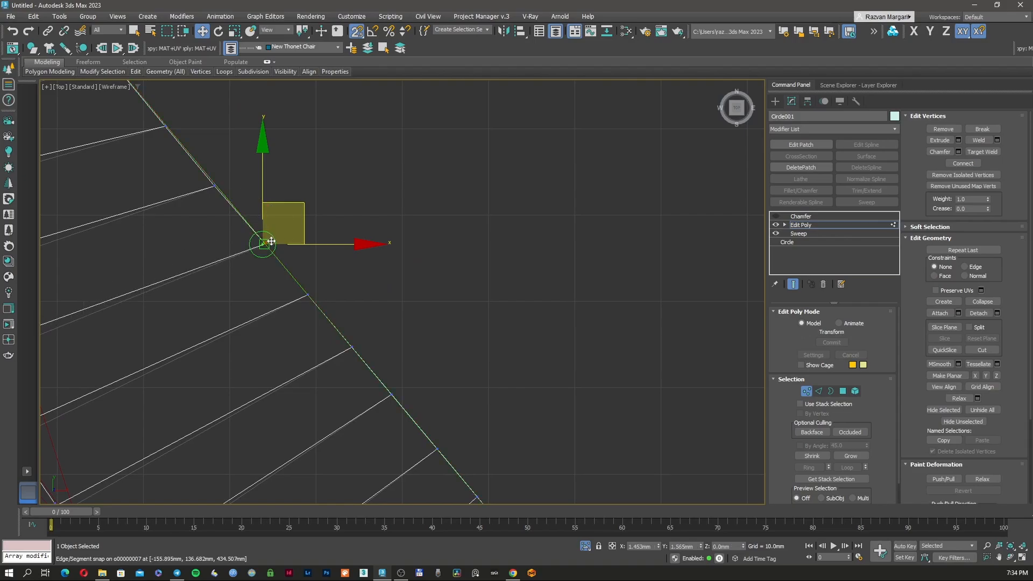
left_click(212, 186)
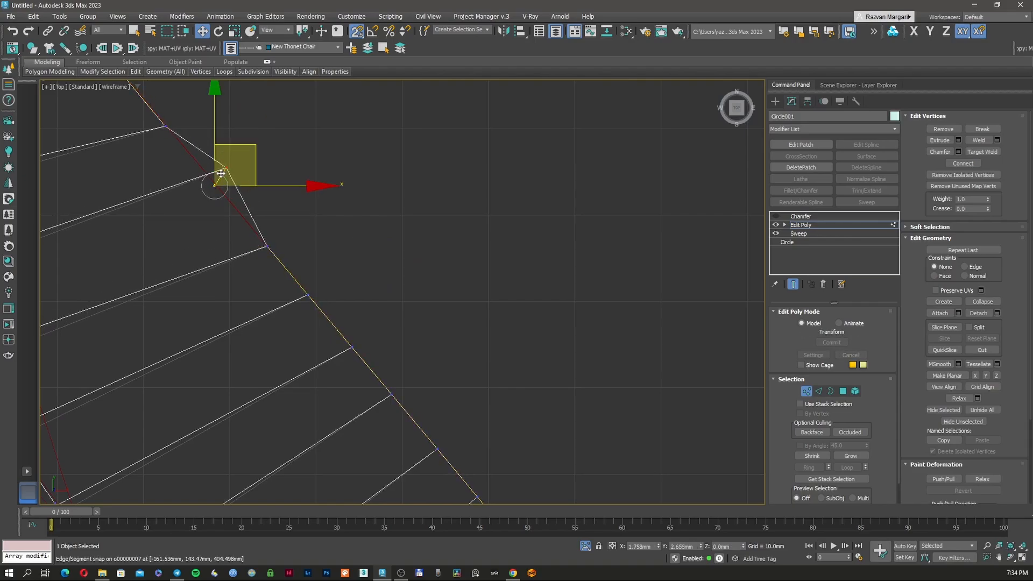
middle_click_drag(223, 167, 316, 255)
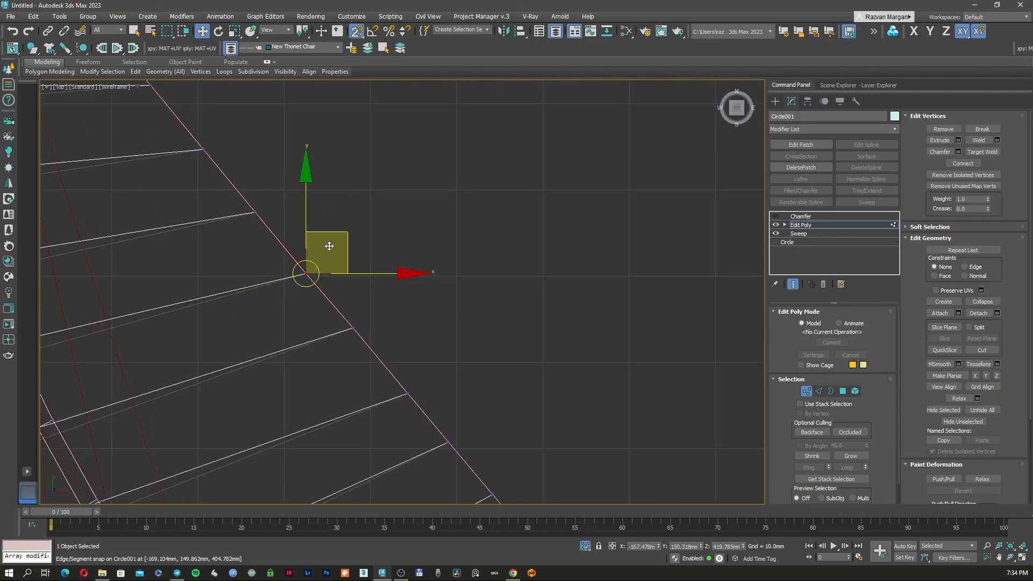
left_click_drag(331, 236, 308, 271)
left_click(255, 212)
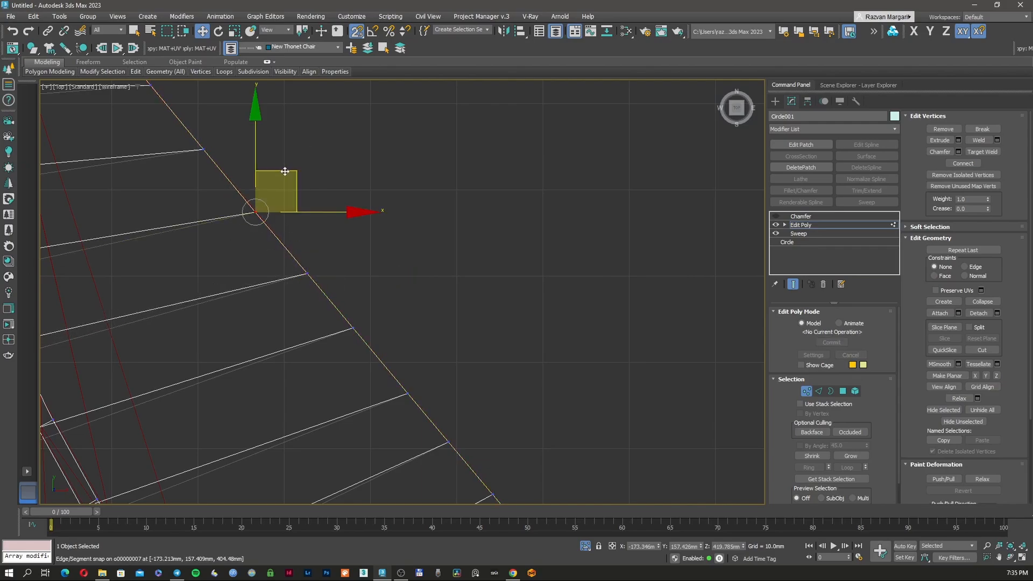
left_click_drag(173, 172, 175, 173)
- Snap the remaining inner vertices at the upper end of the first straight corner to the reference edge and even out their spacing
left_click_drag(203, 150, 300, 257)
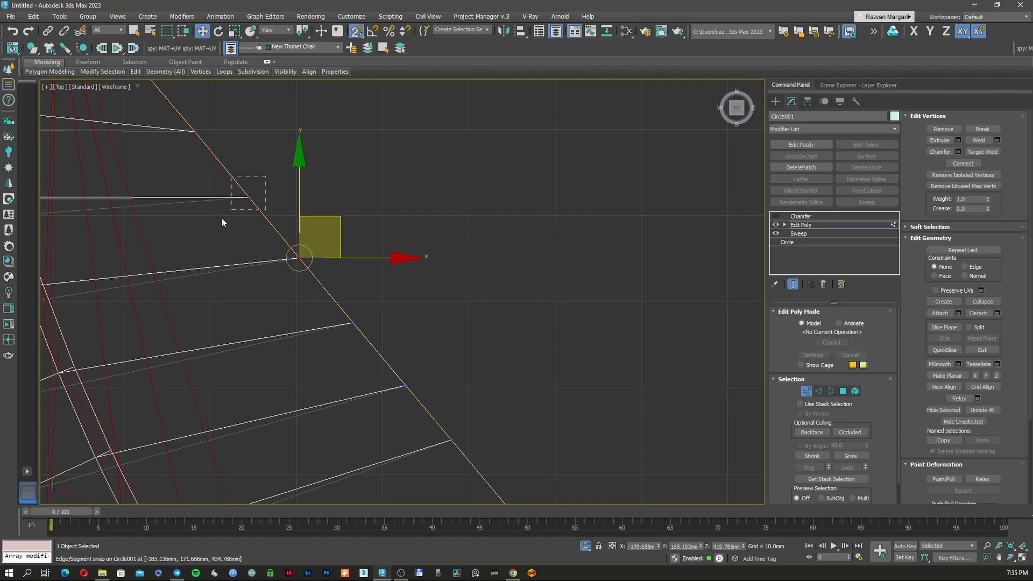
left_click(247, 197)
left_click_drag(247, 196, 242, 193)
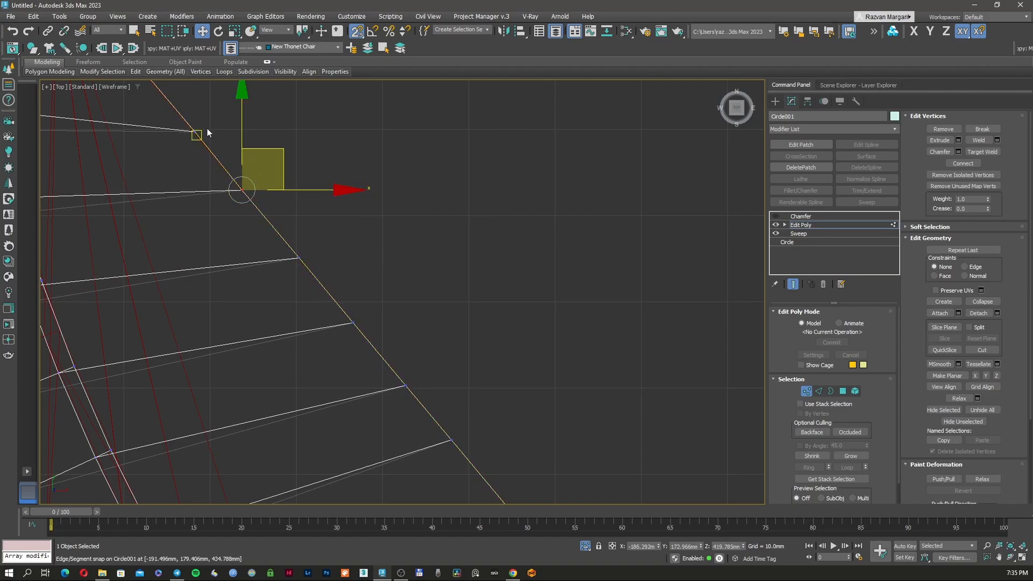
middle_click_drag(208, 133, 330, 248)
left_click_drag(283, 276, 232, 172)
left_click_drag(343, 342, 318, 269)
middle_click_drag(367, 326, 327, 227)
left_click_drag(388, 256, 359, 295)
left_click_drag(401, 250, 362, 280)
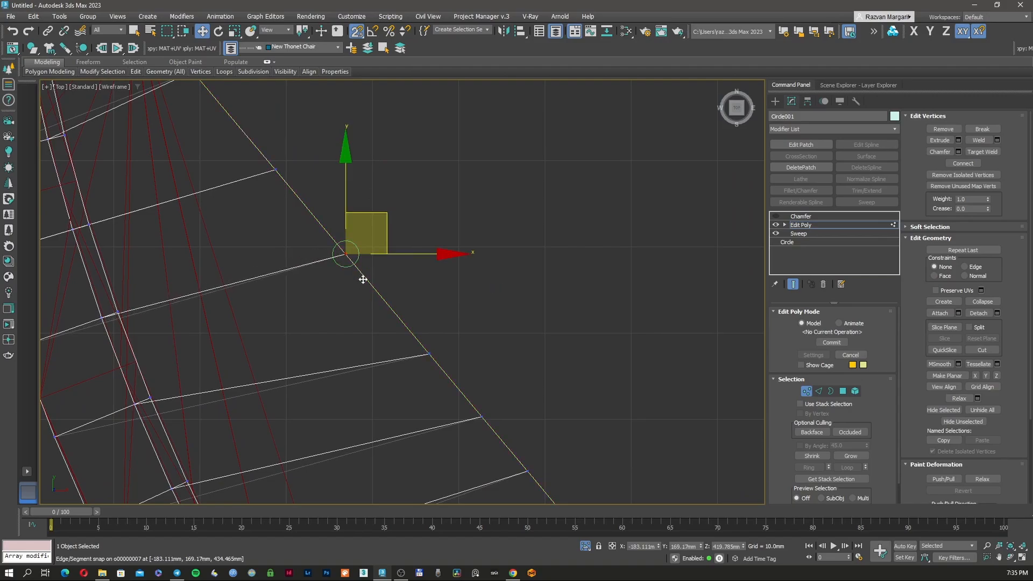
- Examine the straightened corner of the ring in shaded and wireframe display from an orbited view and the top view
scroll(425, 299, "down", 5)
scroll(343, 313, "down", 4)
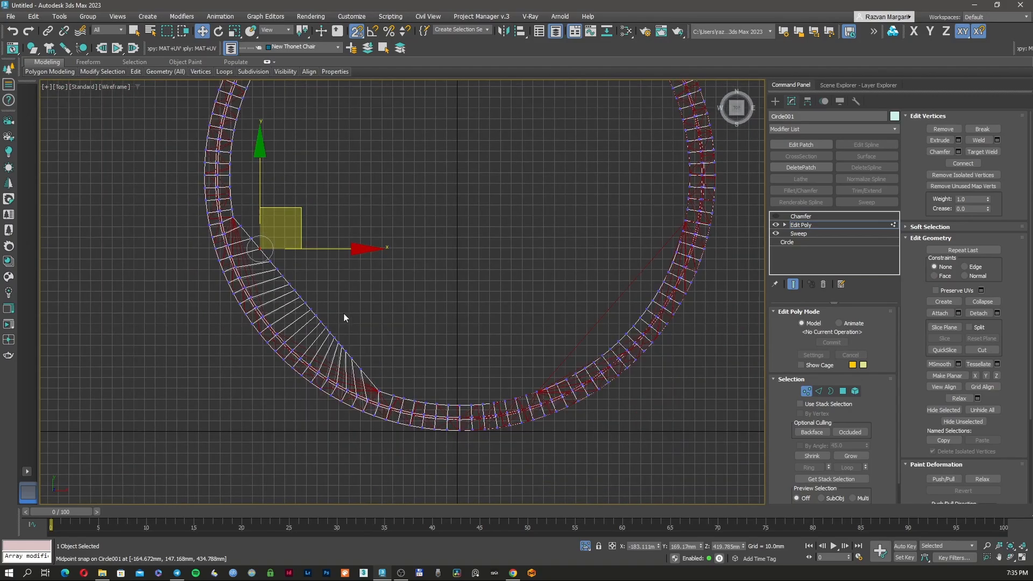
key("F3")
scroll(344, 323, "down", 2)
middle_click_drag(349, 342, 327, 295, "alt")
key("F3")
key("t")
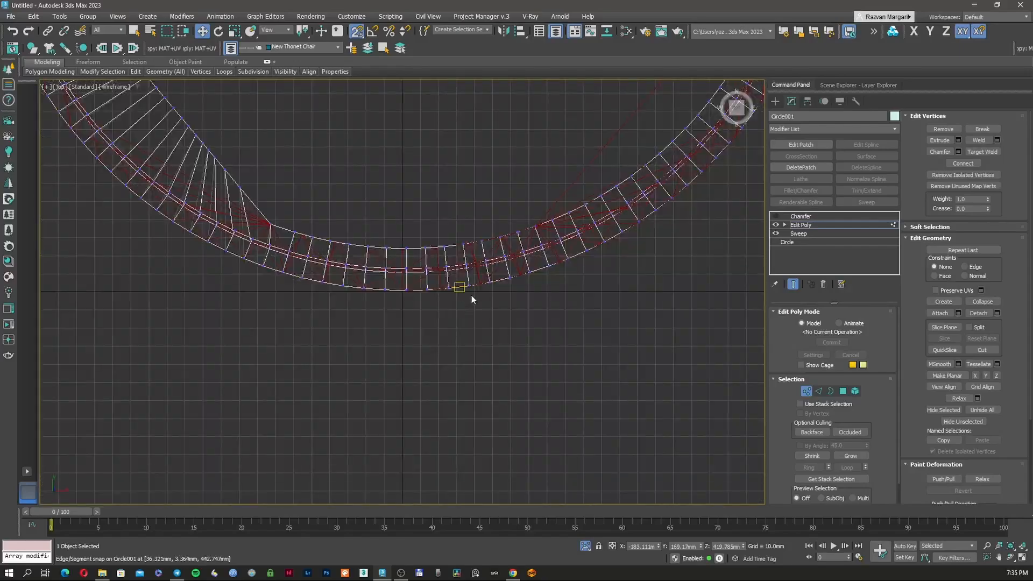
key("z")
- On the opposite side of the ring, snap the first inner vertices beyond the lower reference corner onto its straight edge
middle_click_drag(474, 357, 140, 201)
scroll(140, 201, "down", 1)
scroll(452, 274, "up", 4)
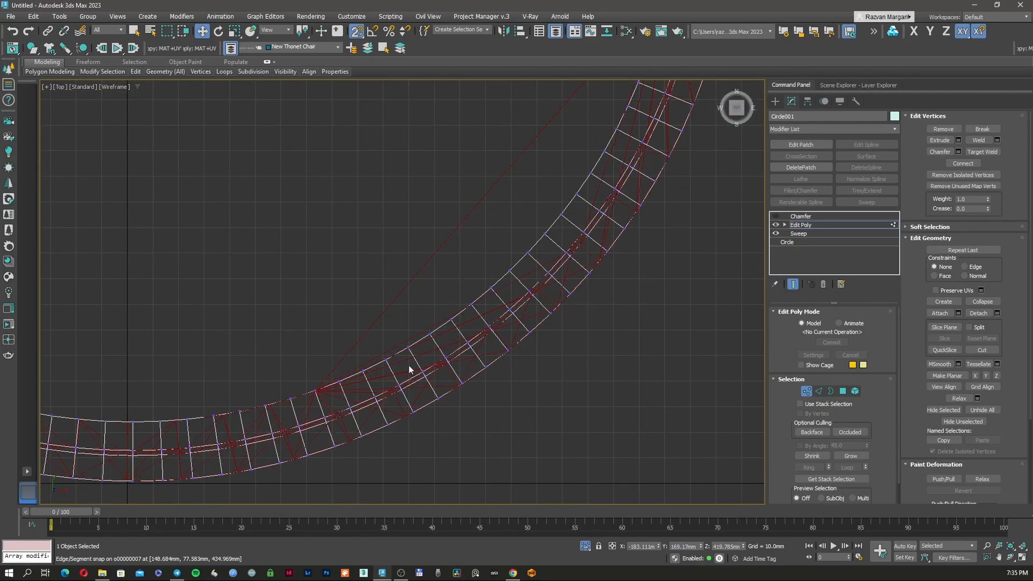
middle_click_drag(313, 391, 323, 366)
scroll(322, 366, "up", 2)
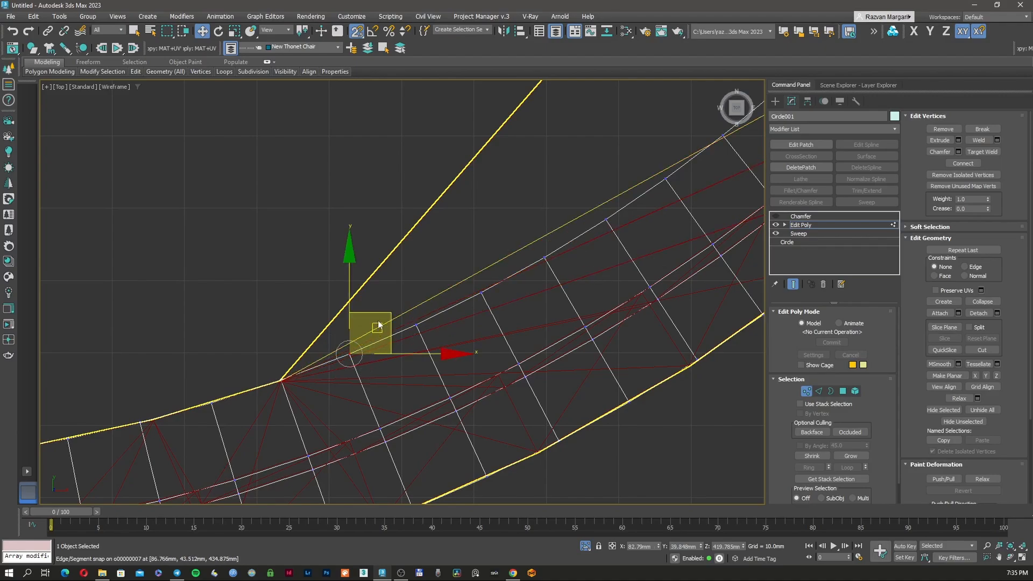
left_click_drag(337, 313, 338, 314)
left_click(416, 325)
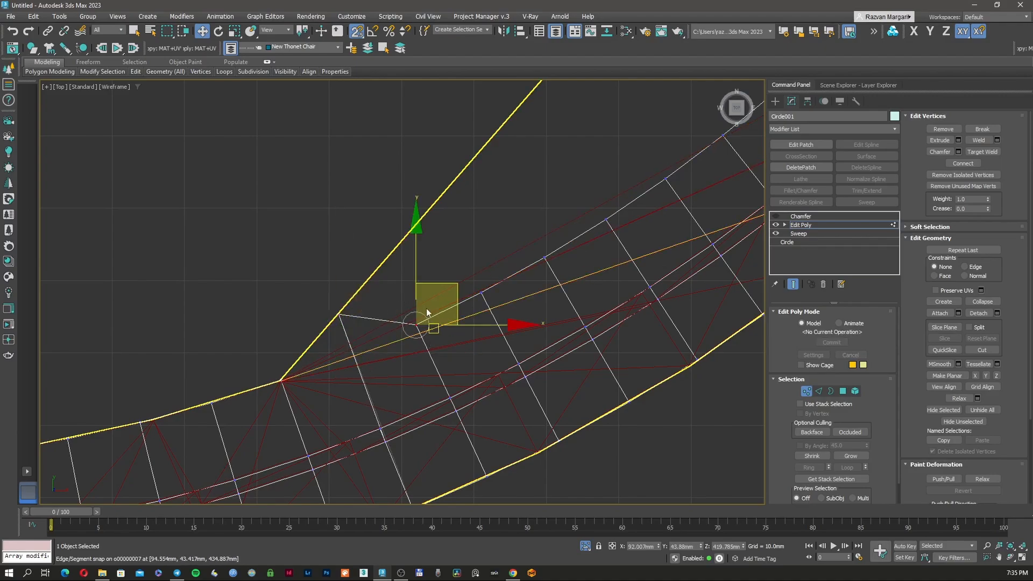
left_click_drag(383, 262, 384, 262)
- Snap the next inner vertices along the lower part of the opposite straight corner onto the reference edge
middle_click_drag(448, 263, 369, 352)
scroll(369, 352, "down", 2)
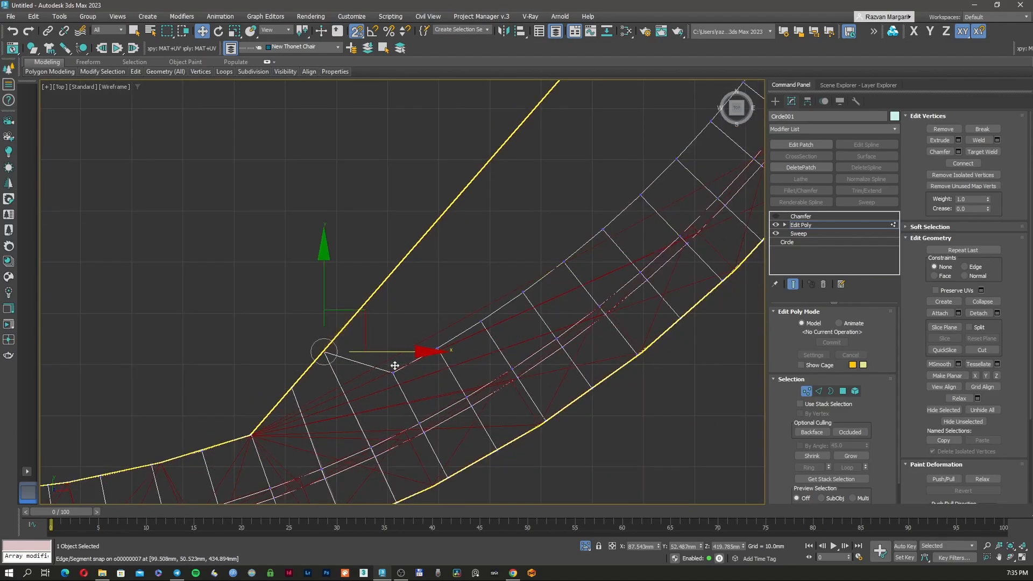
left_click(393, 371)
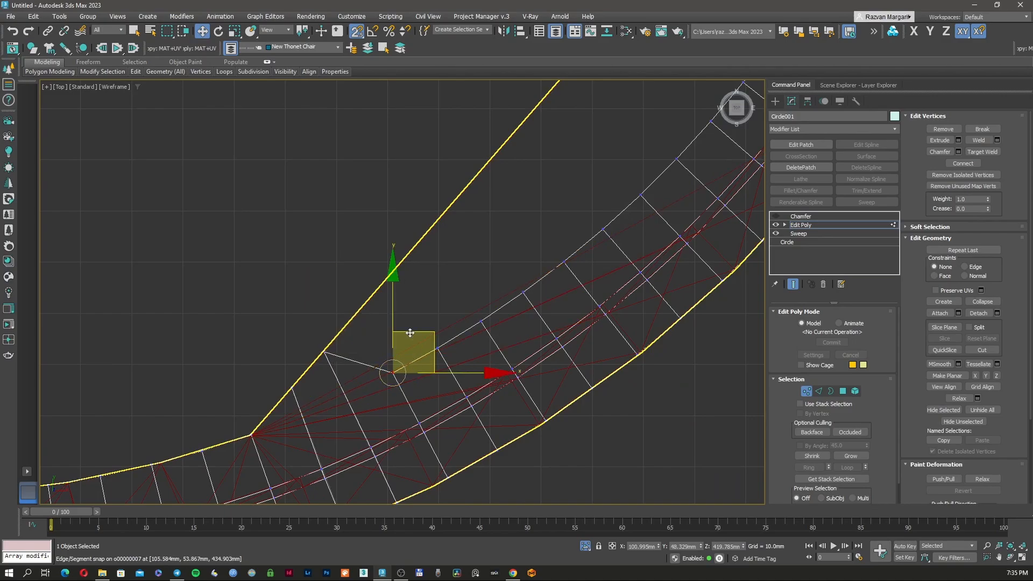
left_click_drag(394, 371, 457, 296)
left_click(442, 349)
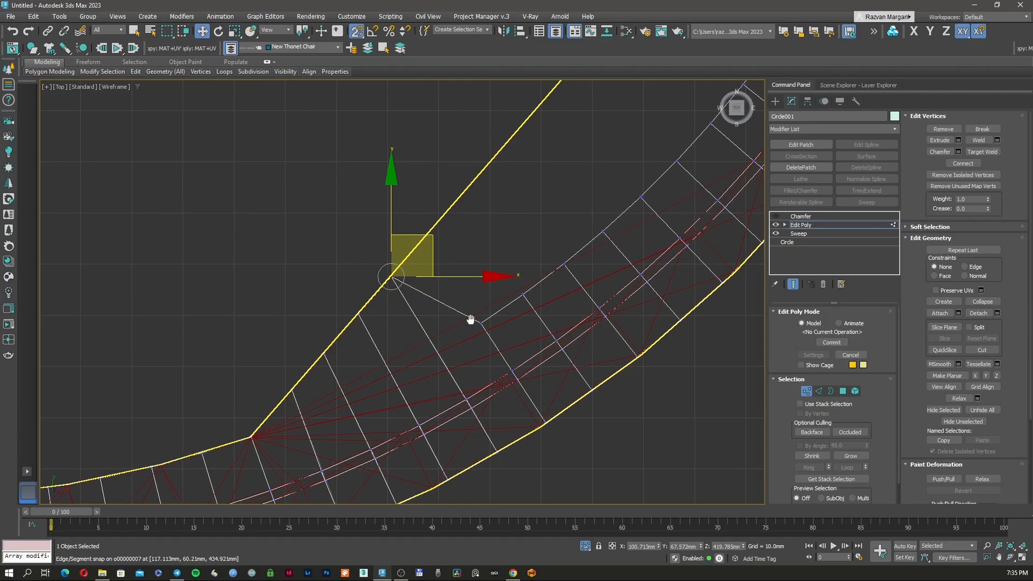
middle_click_drag(473, 316, 326, 426)
left_click(335, 434)
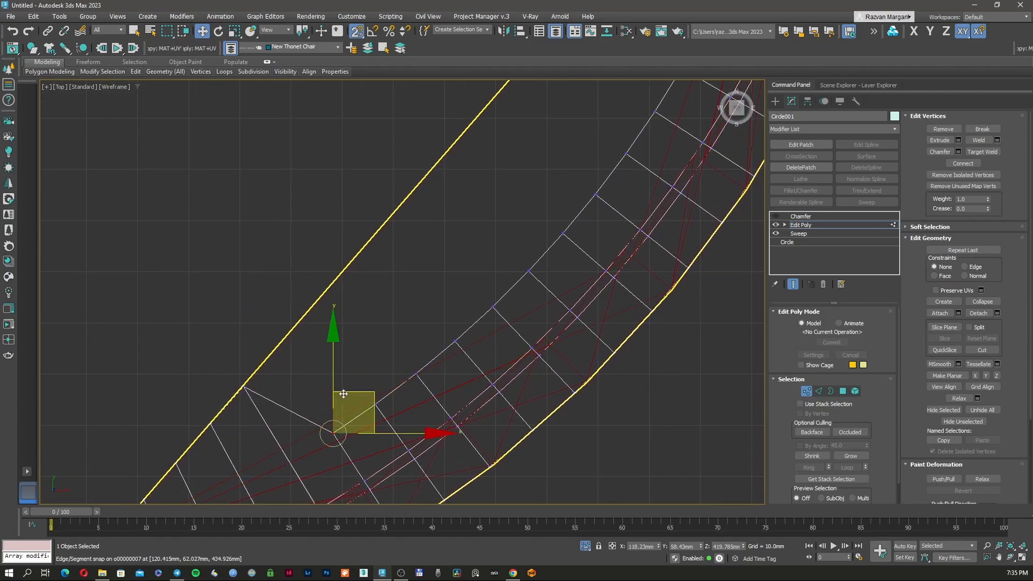
left_click_drag(281, 350, 281, 350)
- Snap the next four inner vertices on the lower half of the opposite straight corner onto the reference edge
left_click(376, 404)
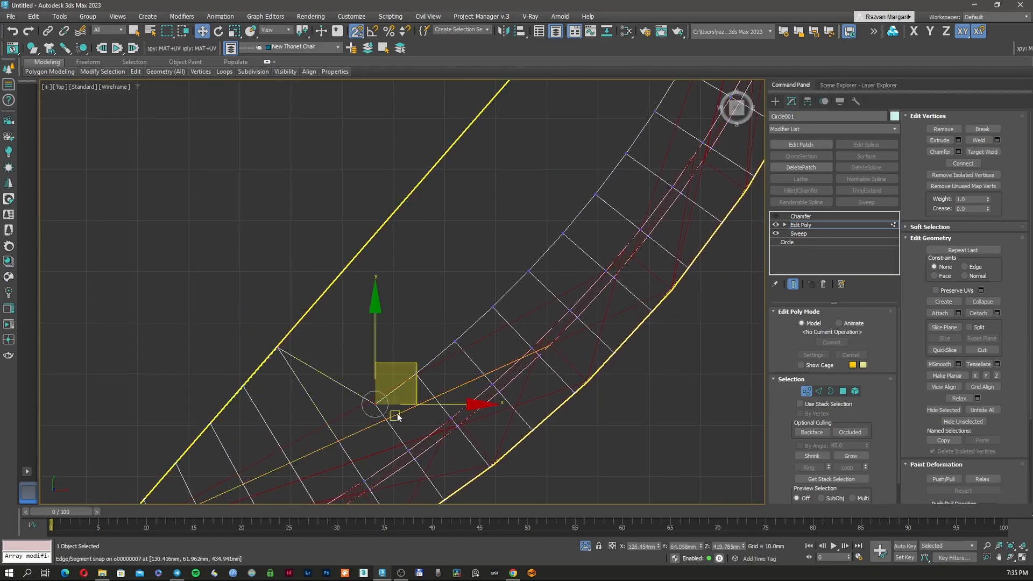
left_click_drag(376, 404, 310, 311)
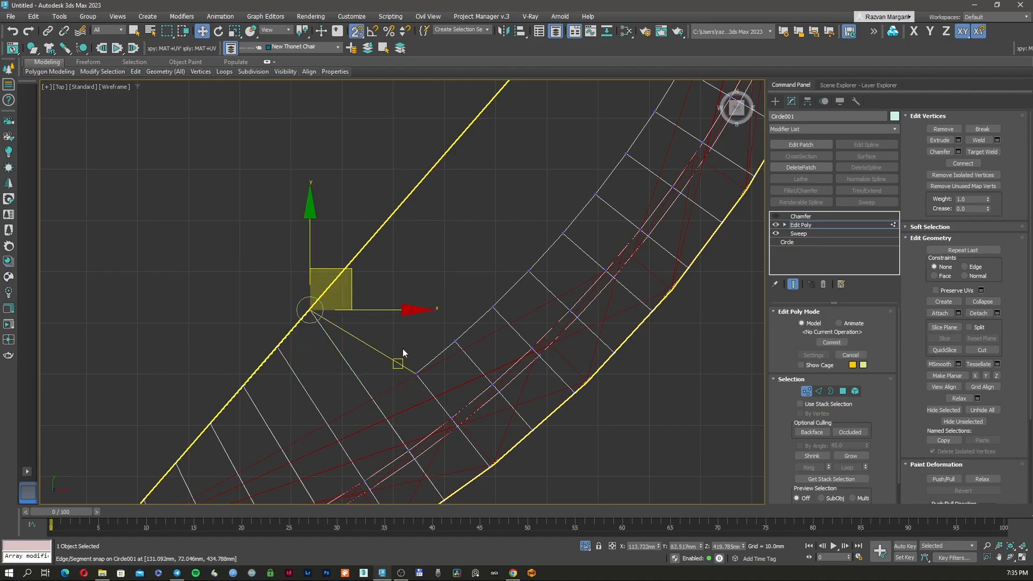
left_click_drag(416, 373, 434, 385)
left_click_drag(430, 331, 359, 289)
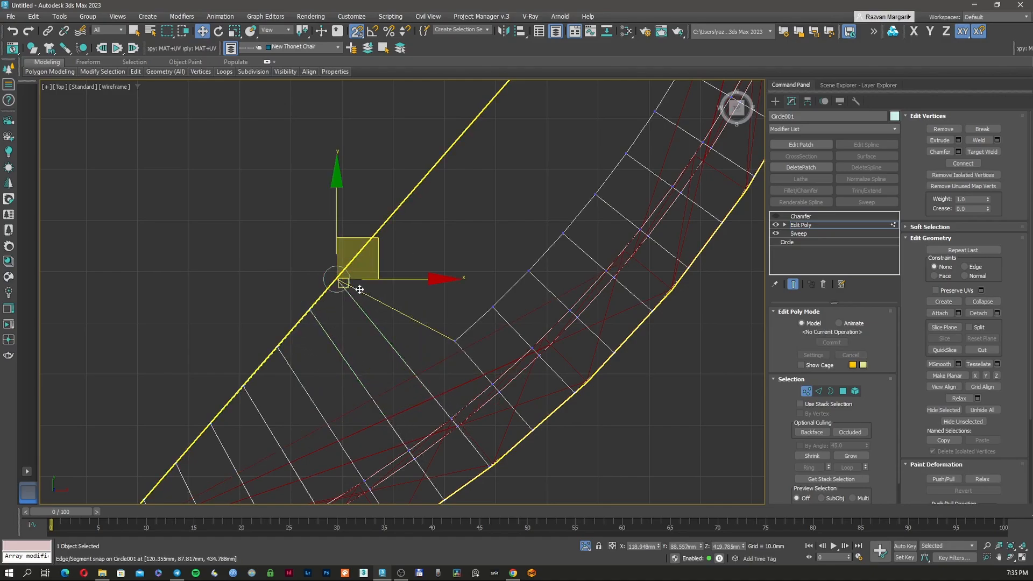
left_click_drag(470, 353, 380, 248)
left_click(493, 306)
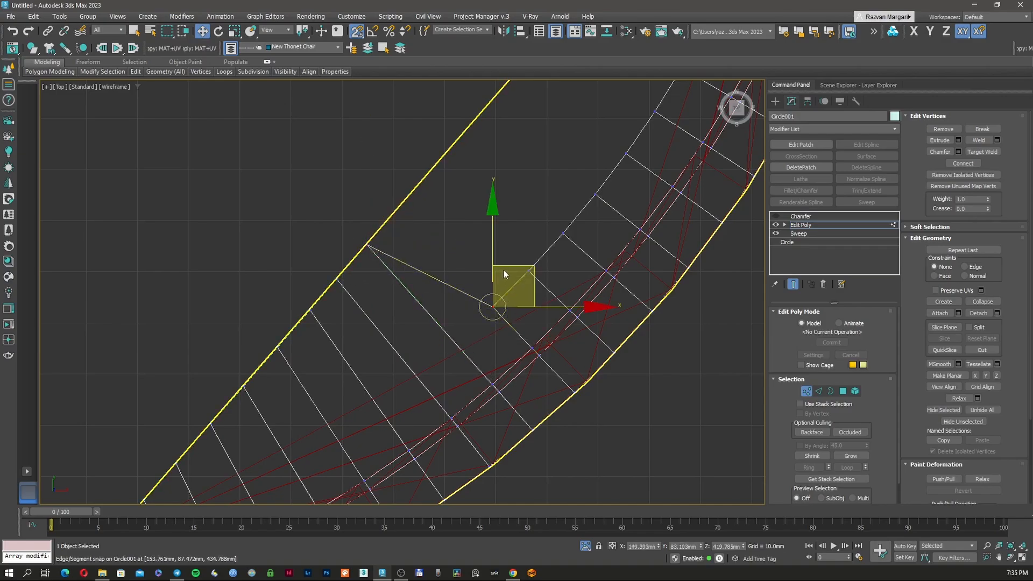
left_click_drag(500, 269, 410, 219)
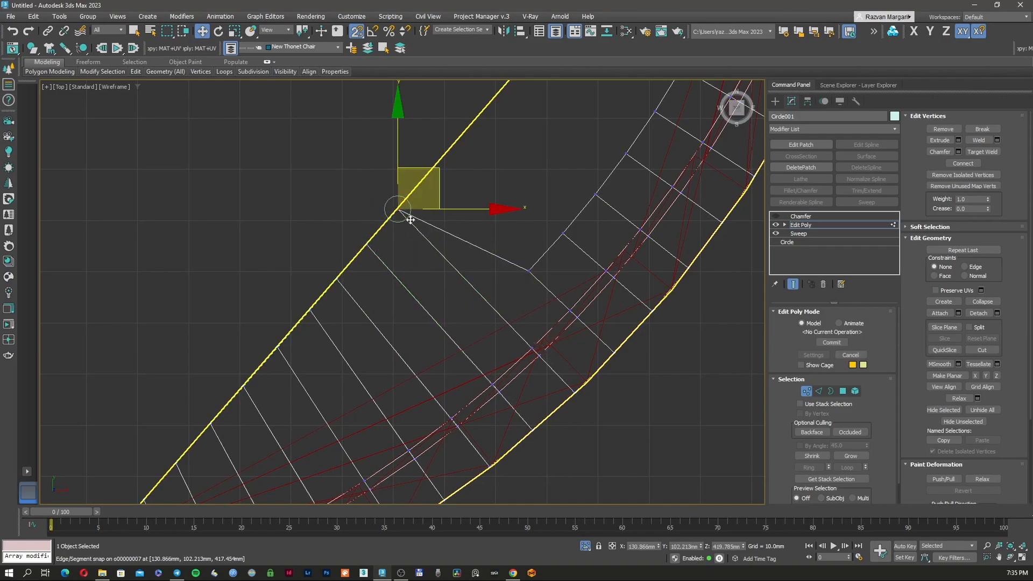
- Snap the inner vertices around the middle of the opposite straight corner onto the reference edge and adjust their spacing
middle_click_drag(479, 243, 353, 298)
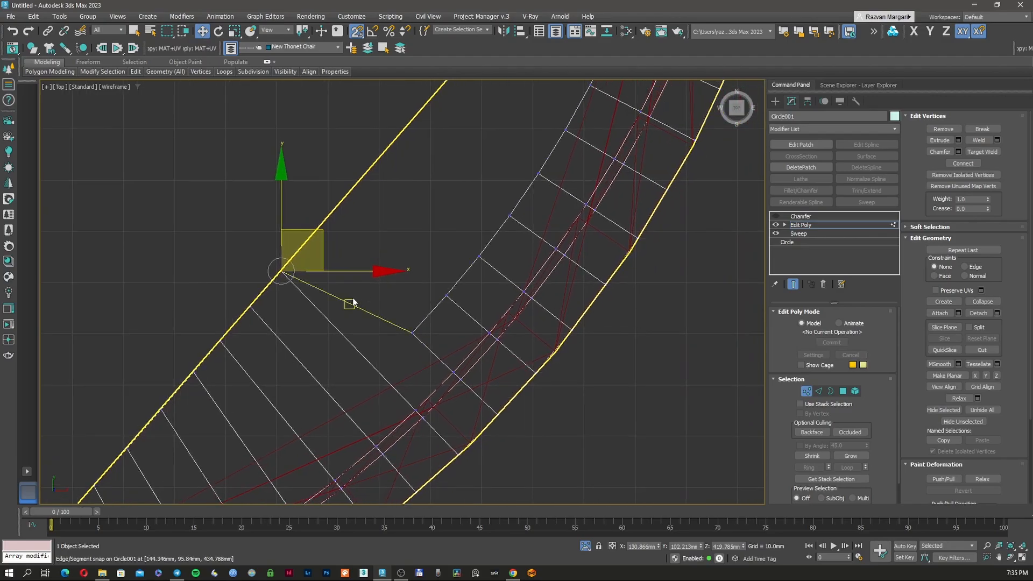
left_click(413, 334)
left_click_drag(423, 296, 317, 232)
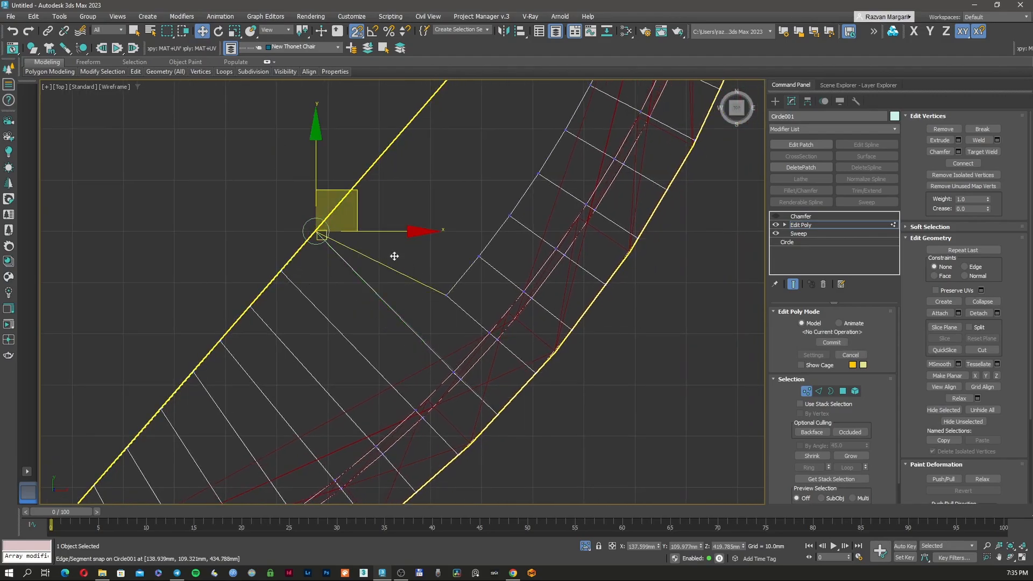
left_click(449, 297)
left_click_drag(459, 252, 353, 190)
middle_click_drag(451, 259, 431, 332)
left_click(465, 337)
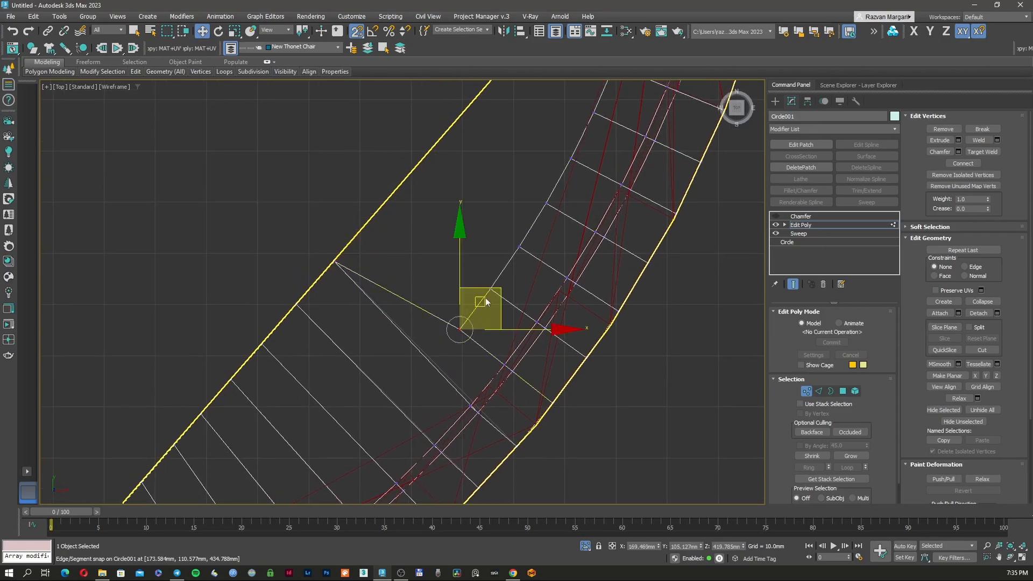
left_click_drag(483, 285, 402, 240)
scroll(346, 228, "up", 3)
left_click_drag(426, 199, 467, 138)
scroll(544, 123, "down", 3)
- Snap the inner vertices just past the middle of the opposite straight corner onto the reference edge
middle_click_drag(621, 154, 500, 311)
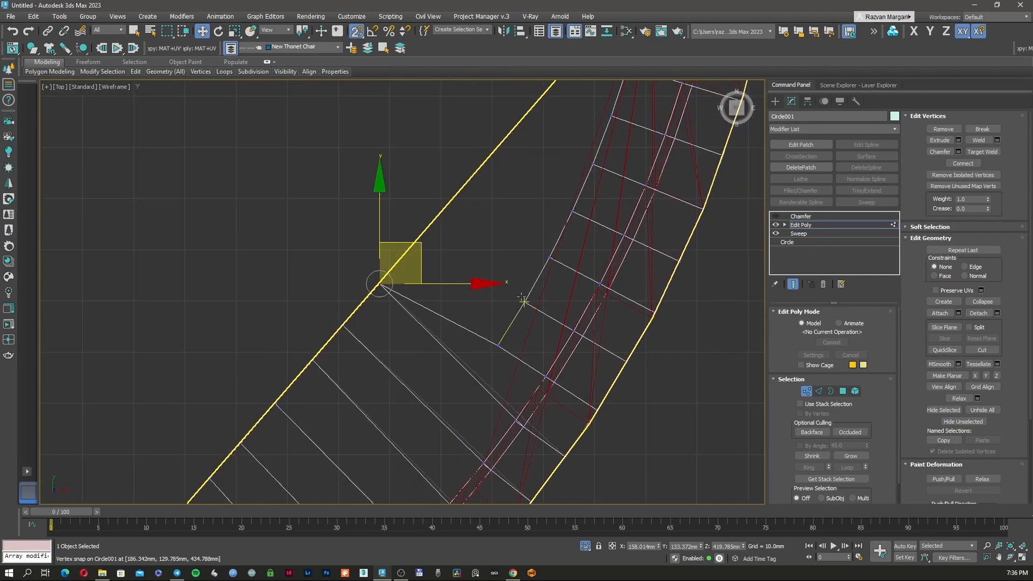
scroll(532, 285, "down", 6)
scroll(517, 299, "up", 8)
left_click_drag(519, 308, 466, 226)
left_click(571, 286)
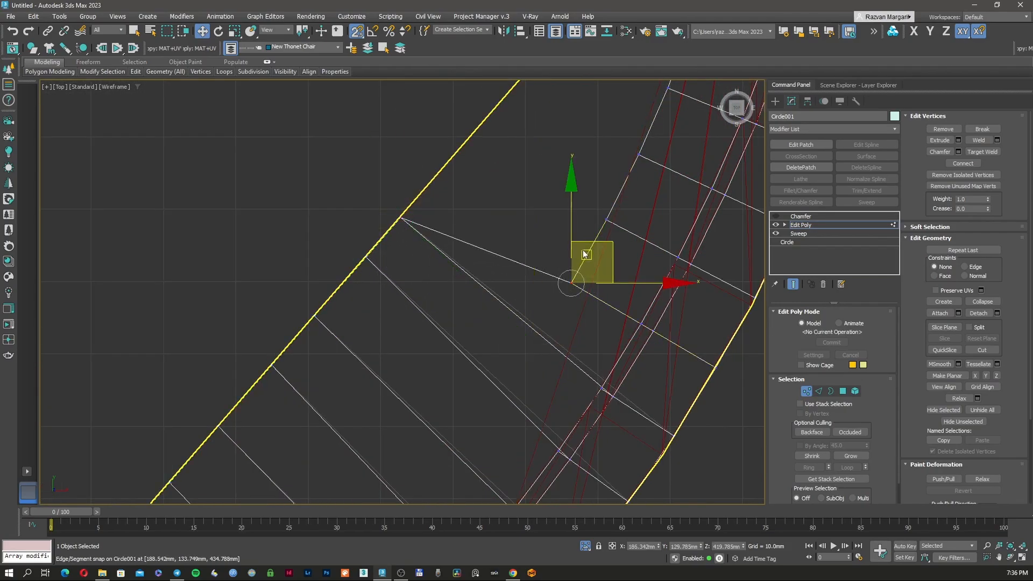
left_click_drag(570, 286, 441, 172)
middle_click_drag(507, 187, 432, 291)
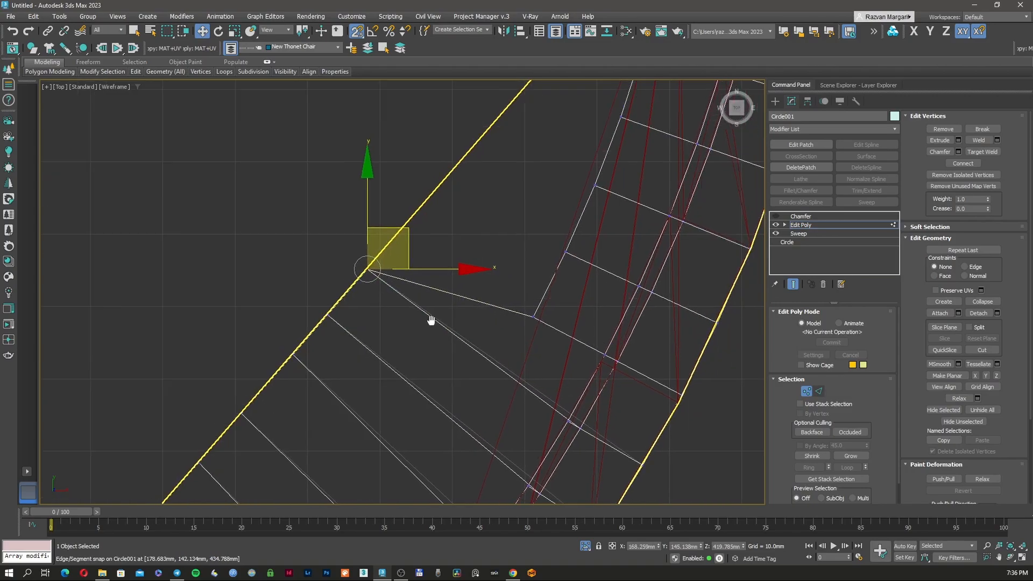
left_click(531, 323)
left_click_drag(568, 282, 408, 231)
- Snap three more inner vertices along the upper part of the opposite straight corner onto the reference edge
left_click(565, 257)
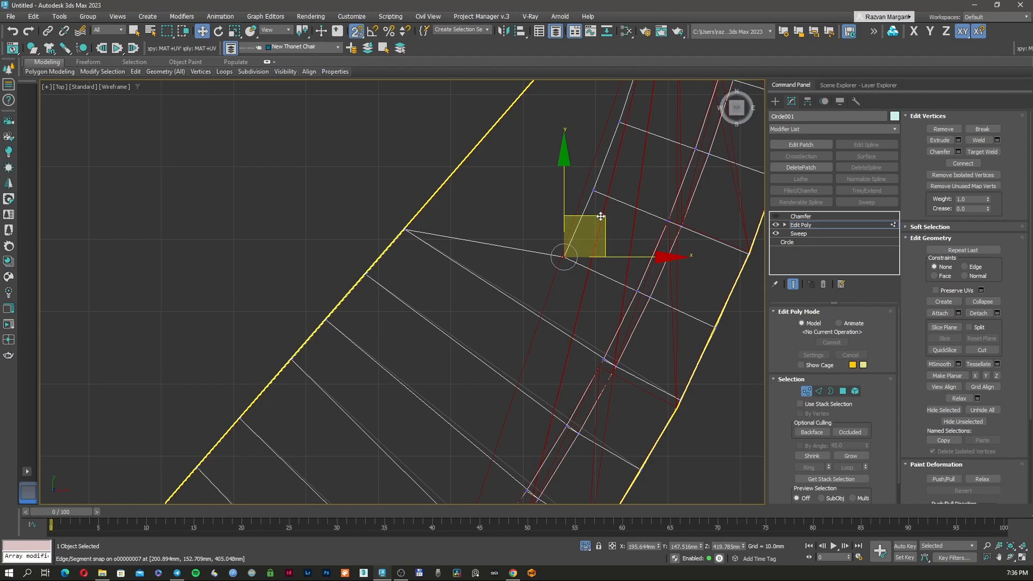
left_click_drag(600, 217, 498, 134)
middle_click_drag(528, 194, 463, 348)
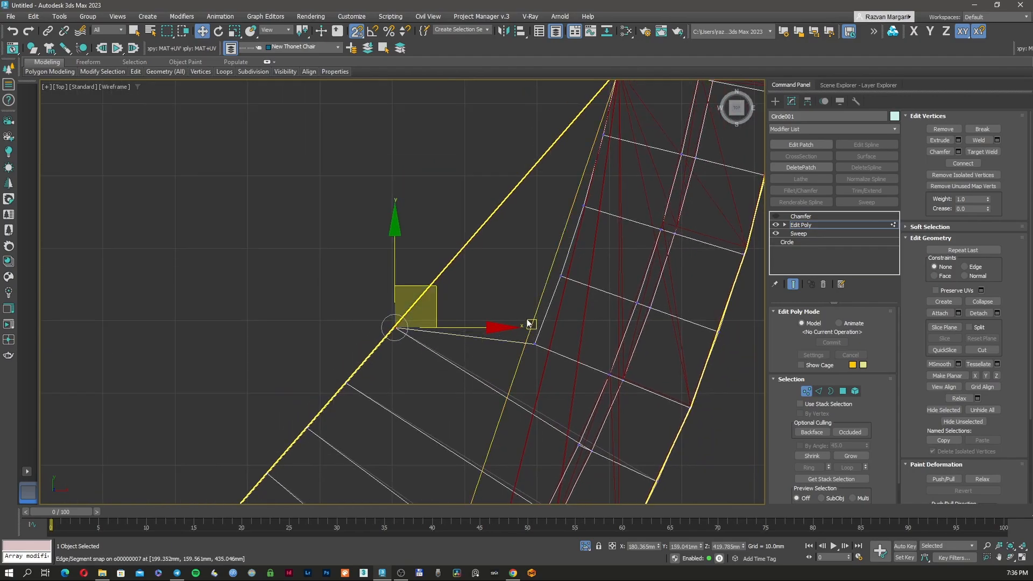
left_click(534, 344)
left_click_drag(554, 305, 454, 260)
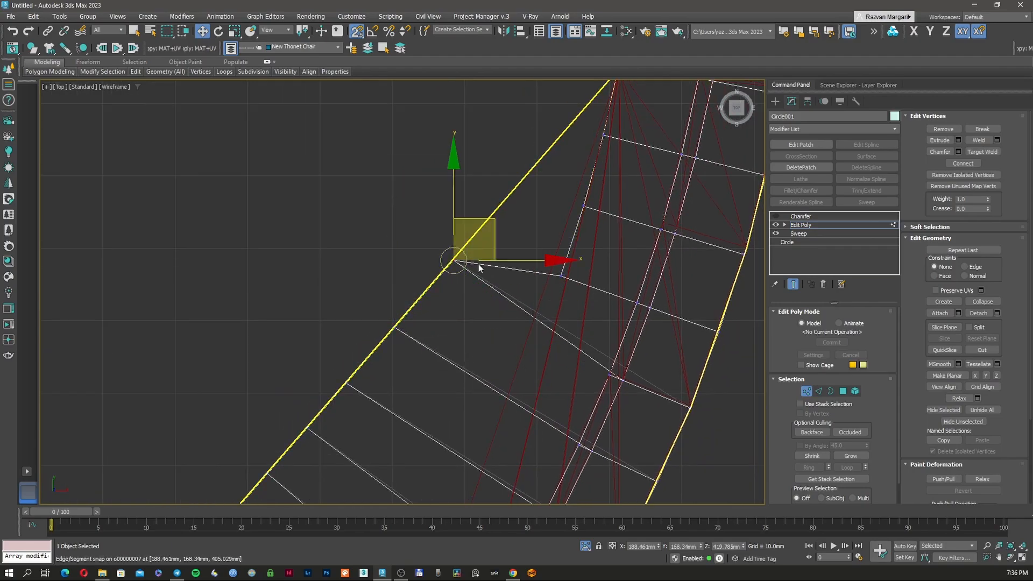
left_click(562, 277)
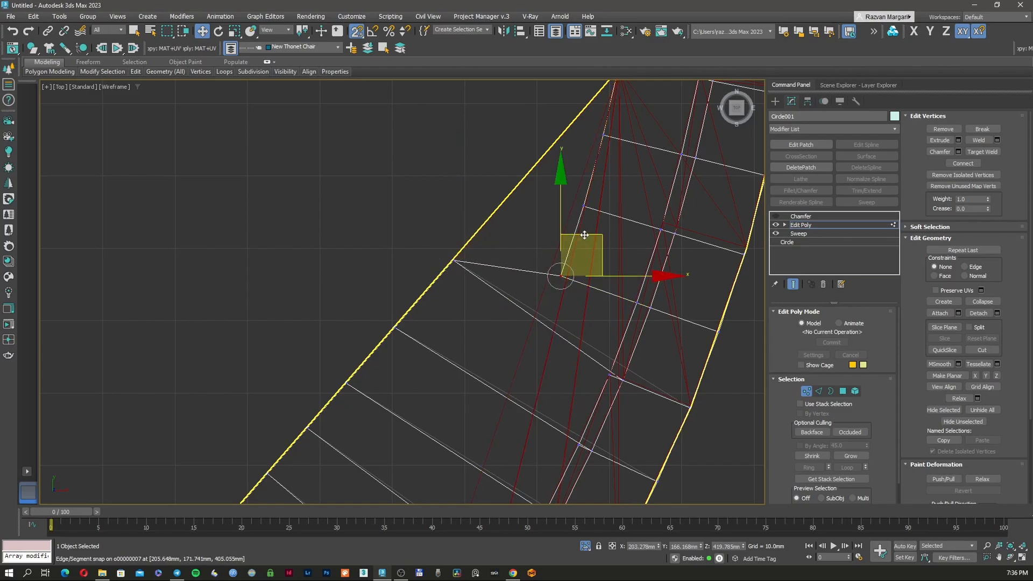
left_click_drag(585, 235, 509, 214)
- Snap the last inner vertices at the upper end onto the straight edge and place the end vertex on the reference corner
left_click(587, 207)
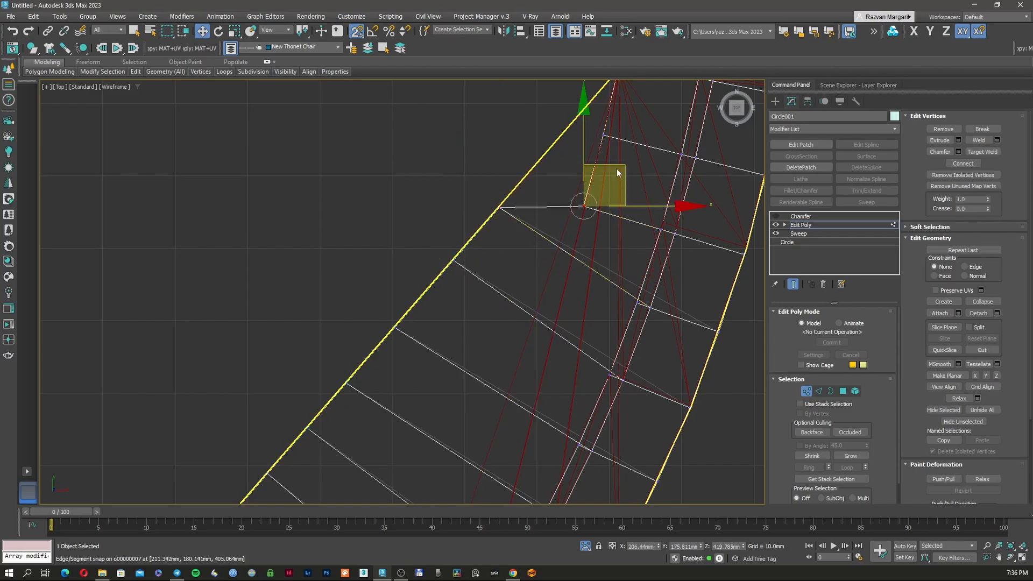
left_click_drag(540, 163, 547, 156)
middle_click_drag(579, 154, 519, 249)
scroll(521, 247, "up", 6)
left_click(579, 203)
middle_click_drag(613, 168, 571, 286)
left_click_drag(565, 276, 506, 236)
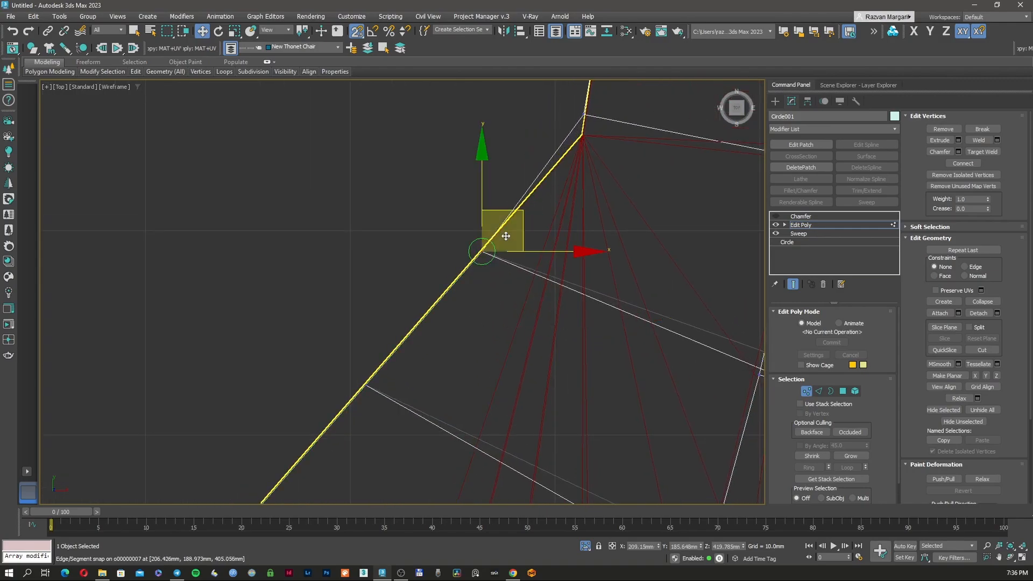
left_click(589, 115)
middle_click_drag(610, 154, 604, 193)
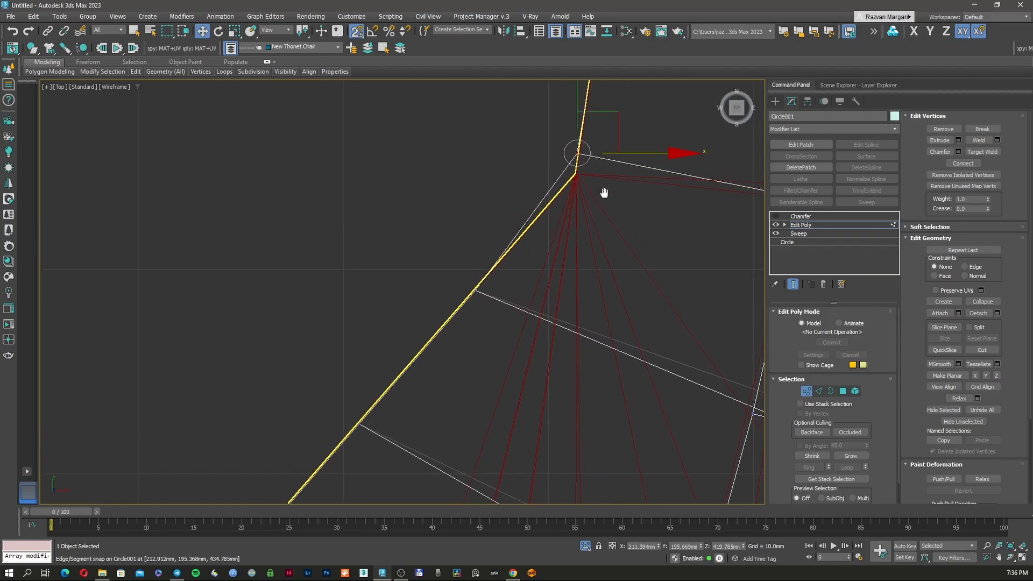
left_click_drag(619, 112, 576, 173)
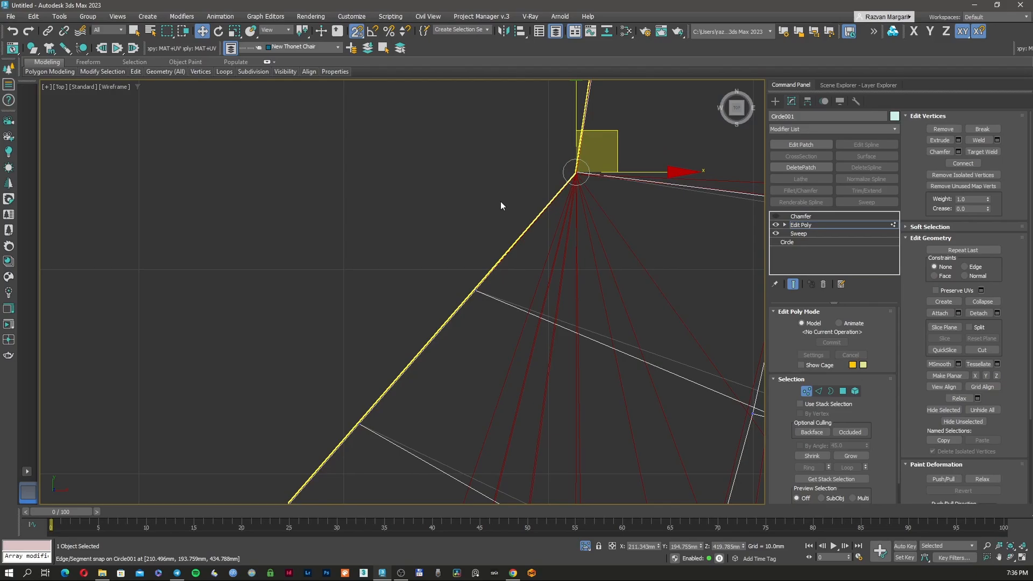
- Examine both straightened corners of the seat ring from above and from an orbited view, in shaded and wireframe display
scroll(502, 217, "down", 3)
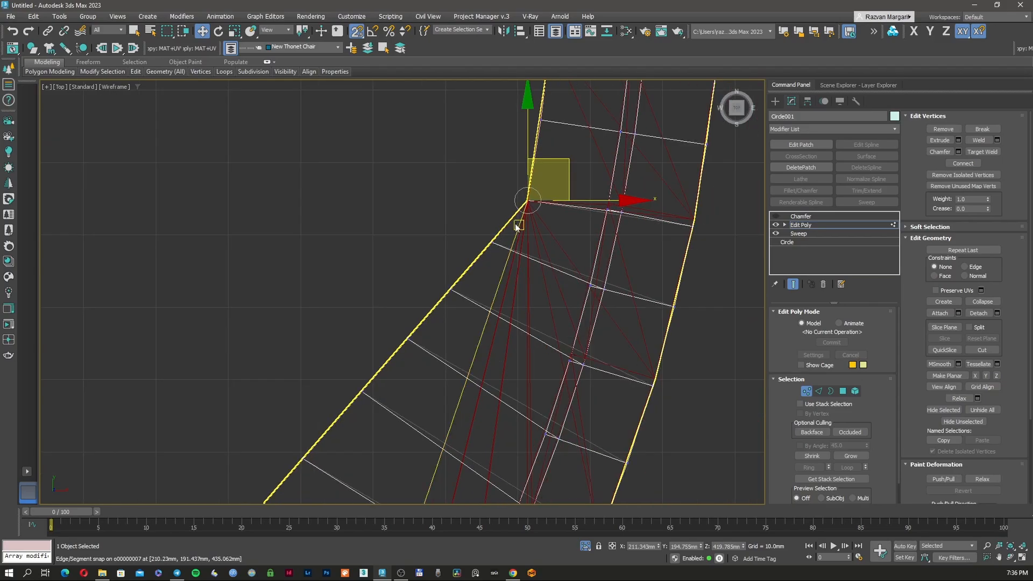
scroll(515, 226, "down", 5)
scroll(397, 307, "up", 3)
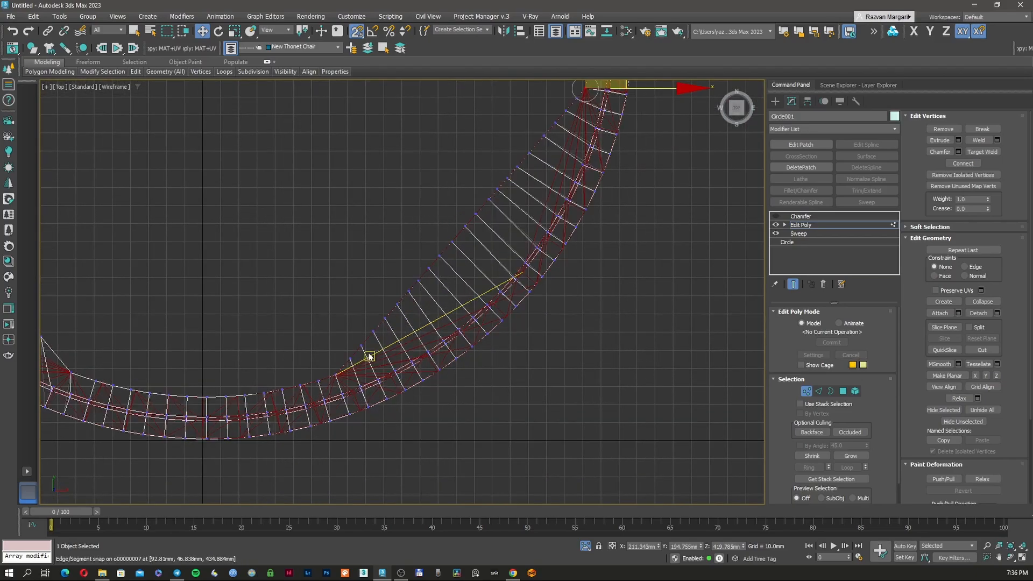
scroll(369, 356, "up", 2)
key("F3")
middle_click_drag(366, 356, 399, 307, "alt")
key("F3")
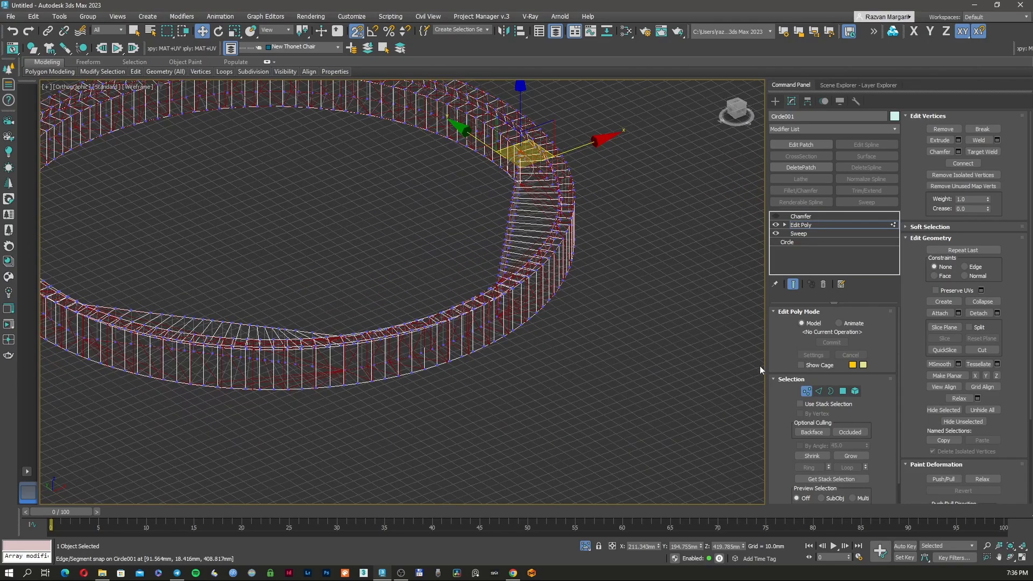
key("F3")
- Leave vertex editing and turn the seat ring's Chamfer modifier back on
left_click(806, 391)
left_click(799, 218)
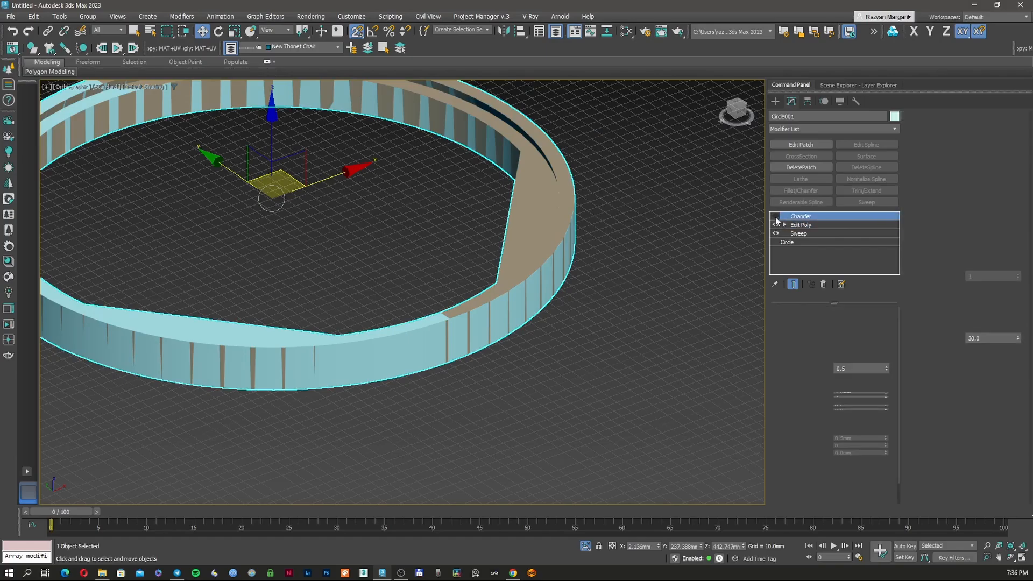
left_click(776, 217)
- Isolate the chamfered seat ring and examine it from several angles, in shaded and wireframe display, along with its Sweep settings
middle_click_drag(478, 269, 486, 281)
key("alt+q")
key("F3")
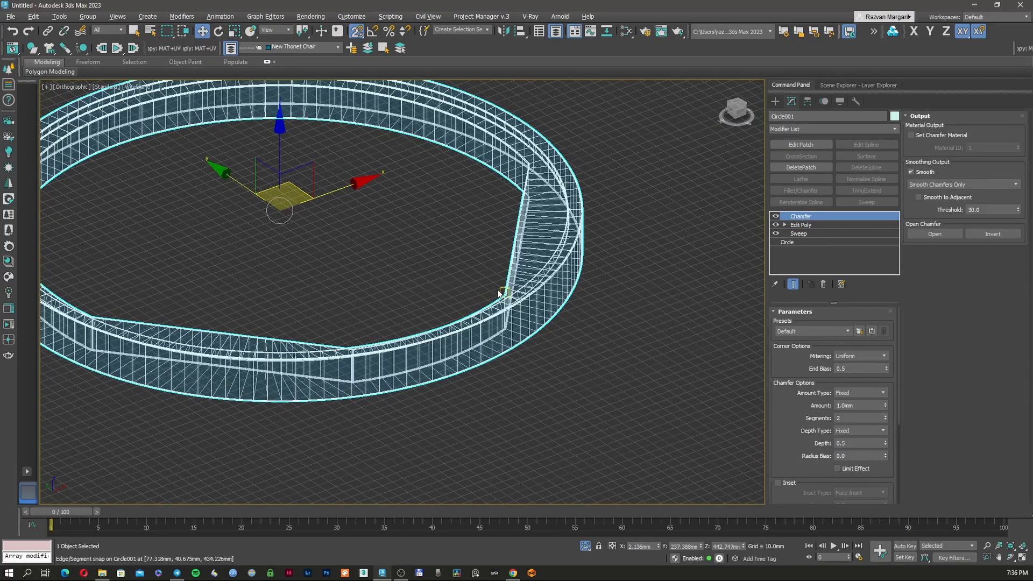
key("F3")
key("F3")
key("F3")
mouse_move(333, 361)
middle_mouse_down("alt")
mouse_move(436, 362)
mouse_move(447, 350)
mouse_move(359, 348)
mouse_move(325, 362)
middle_mouse_up("alt")
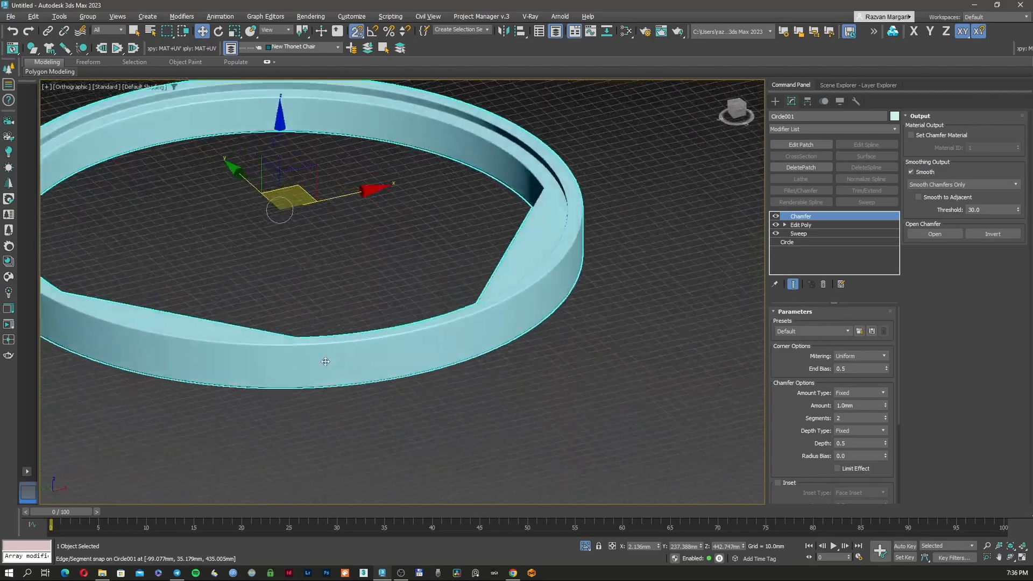
key("F3")
key("F3")
key("z")
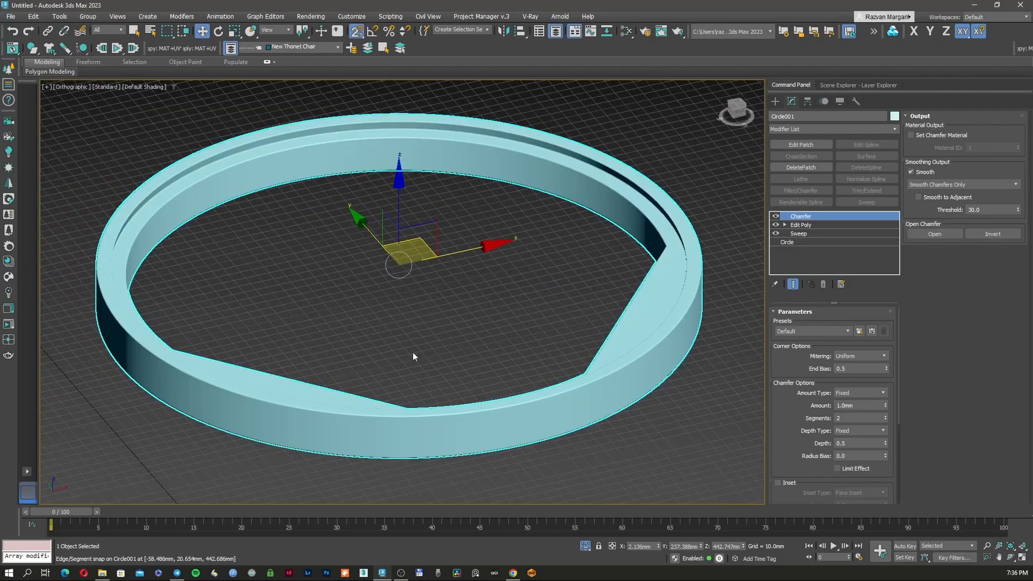
key("F4")
middle_click_drag(397, 358, 645, 364, "alt")
key("F4")
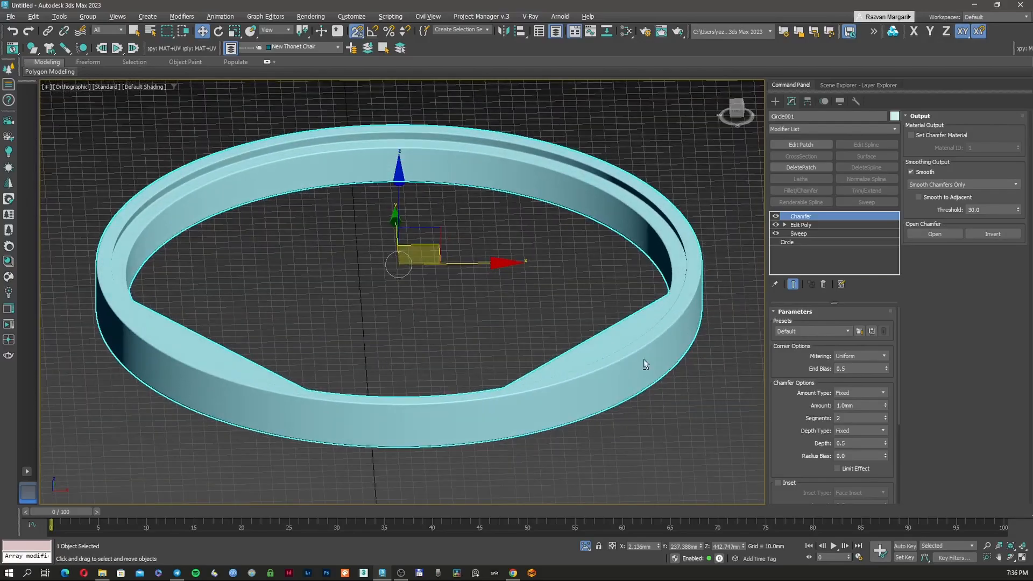
left_click(802, 235)
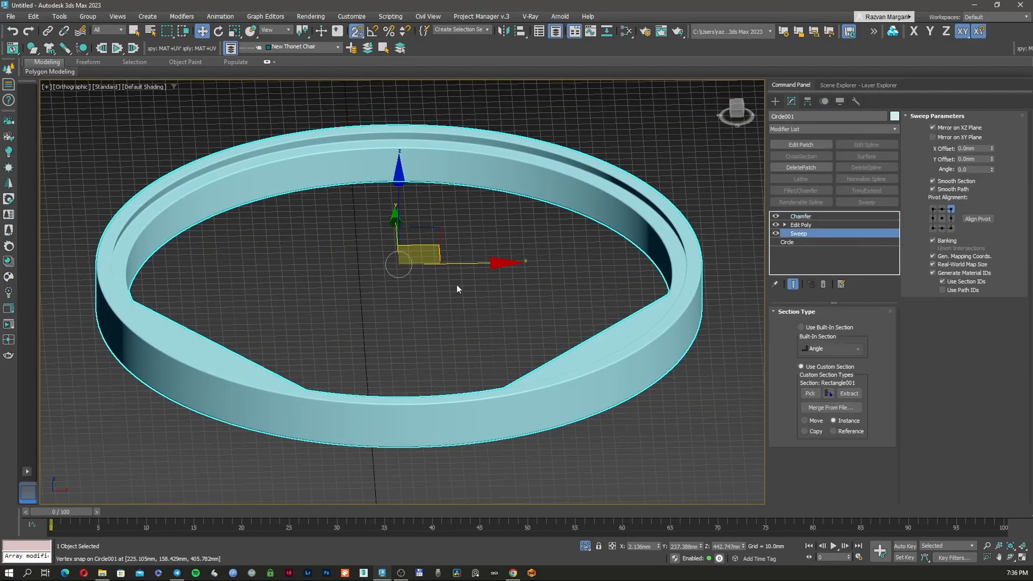
middle_click_drag(457, 286, 502, 298)
- End the ring's isolation, then select the reference front legs and isolate them in shaded display
left_click(775, 102)
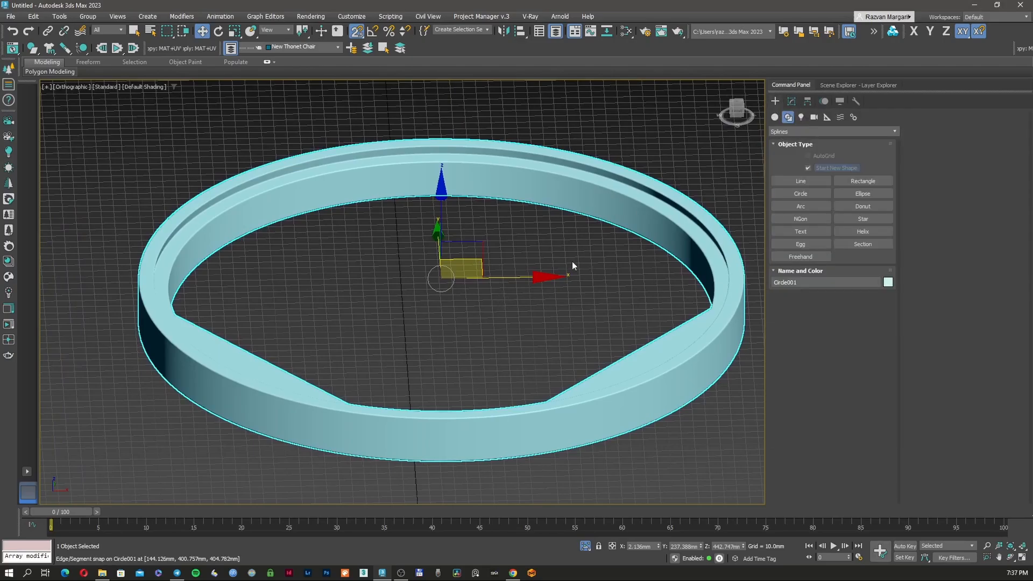
right_click(571, 269)
left_click(592, 221)
key("F3")
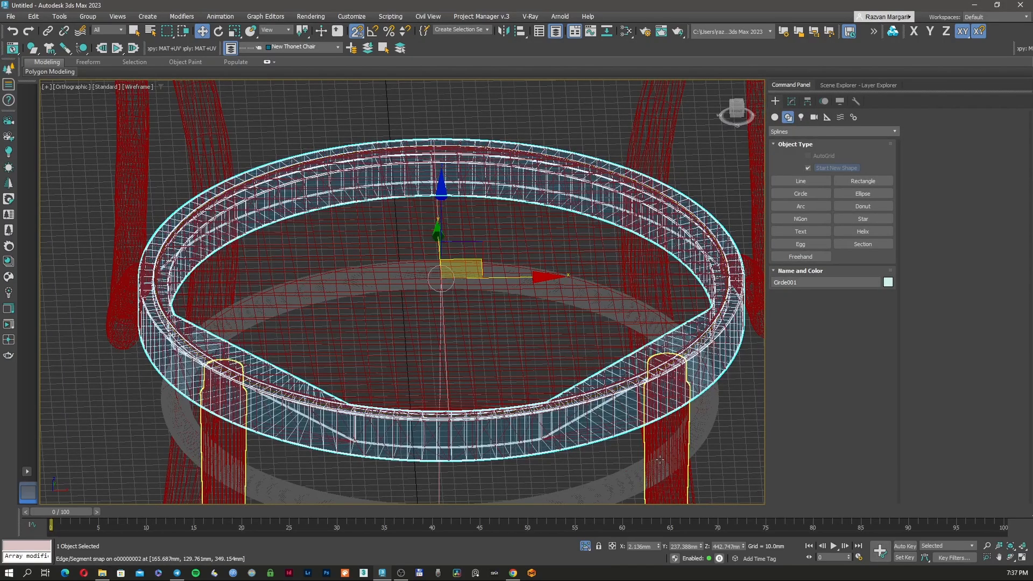
middle_click_drag(661, 451, 592, 293)
left_click(594, 343)
scroll(595, 344, "down", 3)
middle_click_drag(594, 345, 565, 286, "alt")
key("alt+q")
key("F3")
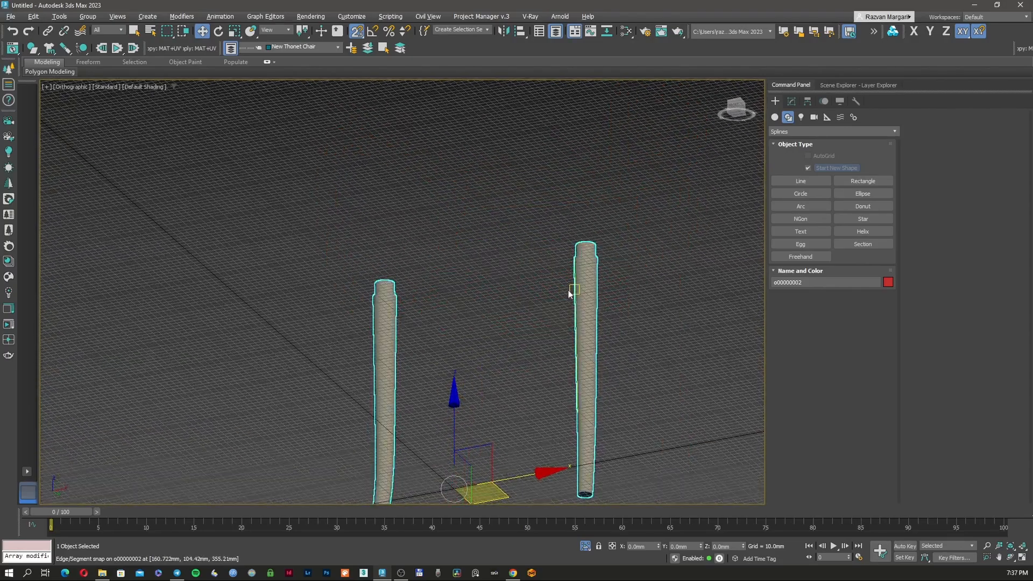
- In front wireframe view, draw a line along the right reference leg's centre, from its top midpoint through the lower bend to the foot
middle_click_drag(586, 337, 585, 311)
key("f")
key("z")
key("F3")
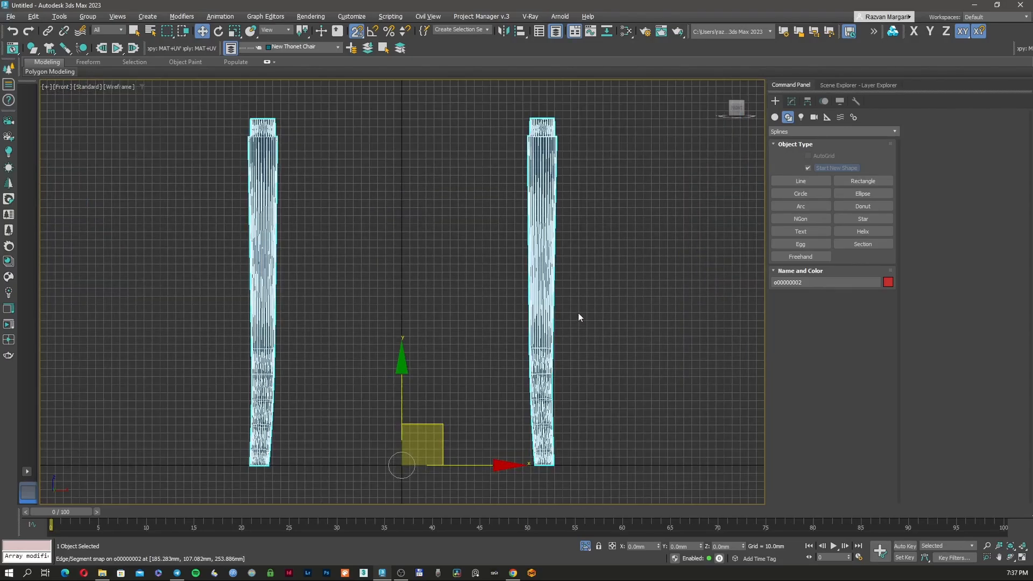
scroll(531, 219, "up", 5)
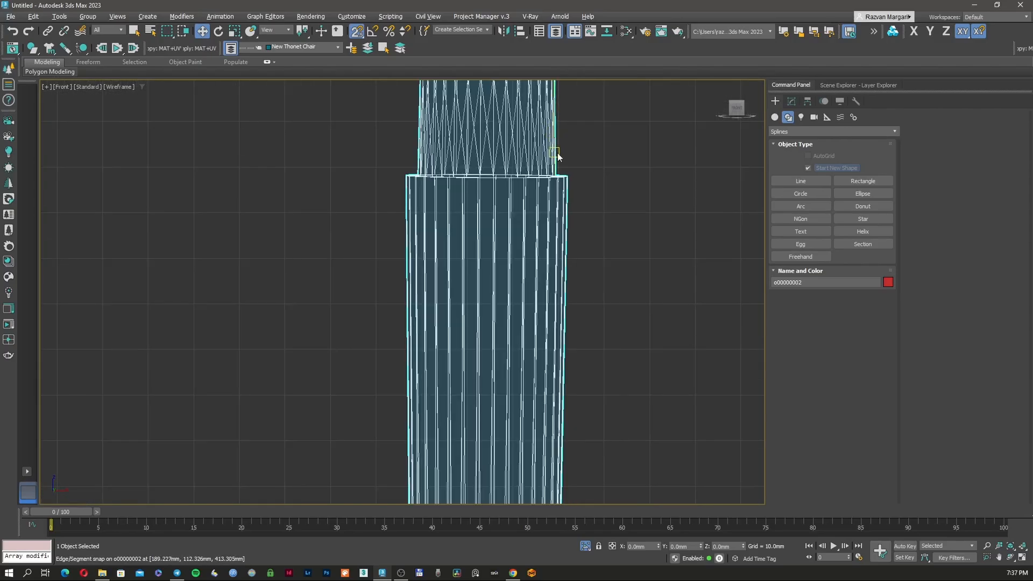
scroll(558, 156, "down", 5)
left_click(802, 181)
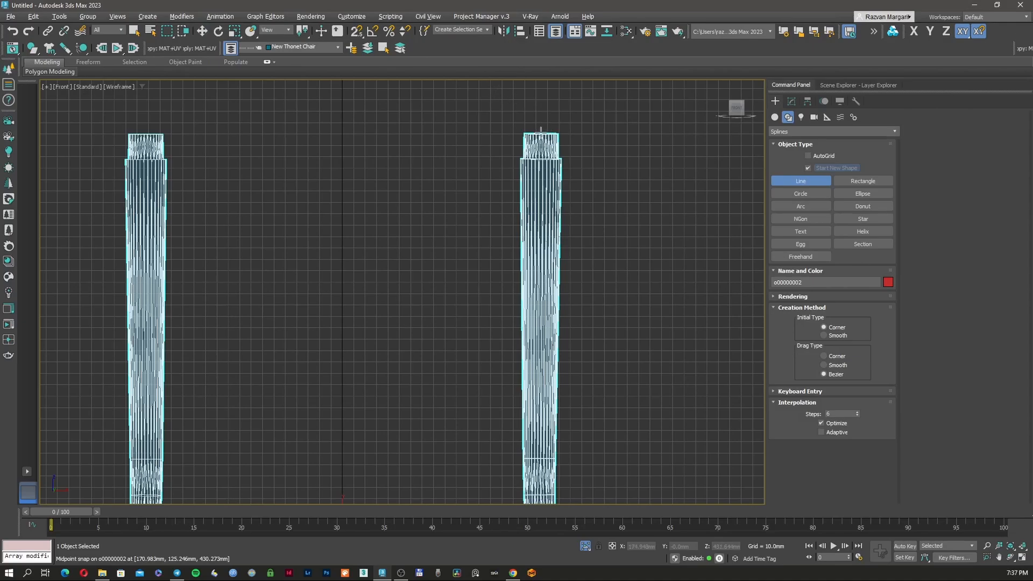
left_click(541, 130)
scroll(540, 199, "down", 4)
scroll(540, 321, "up", 6)
middle_click_drag(535, 265, 524, 228)
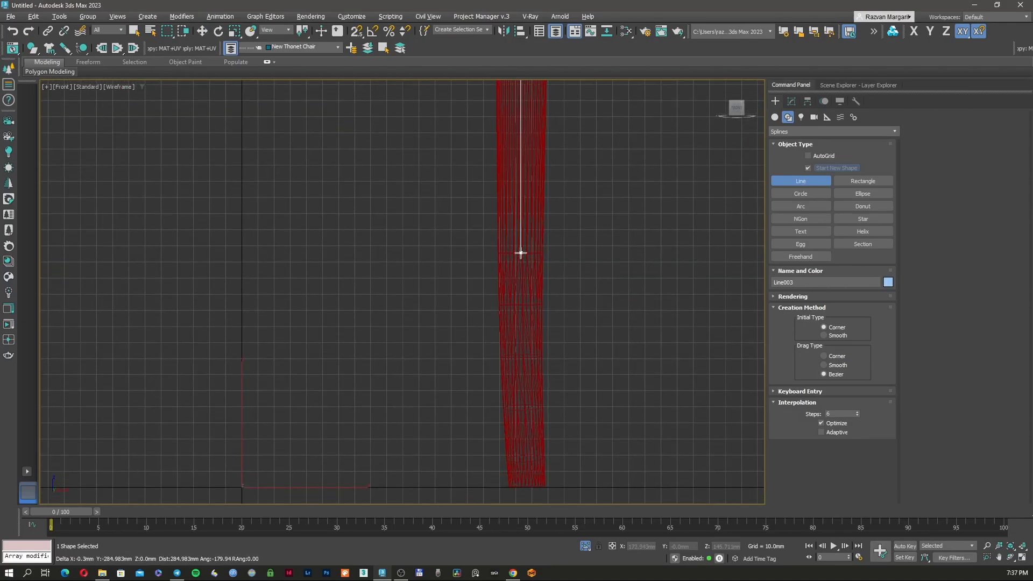
middle_click_drag(526, 390, 516, 305)
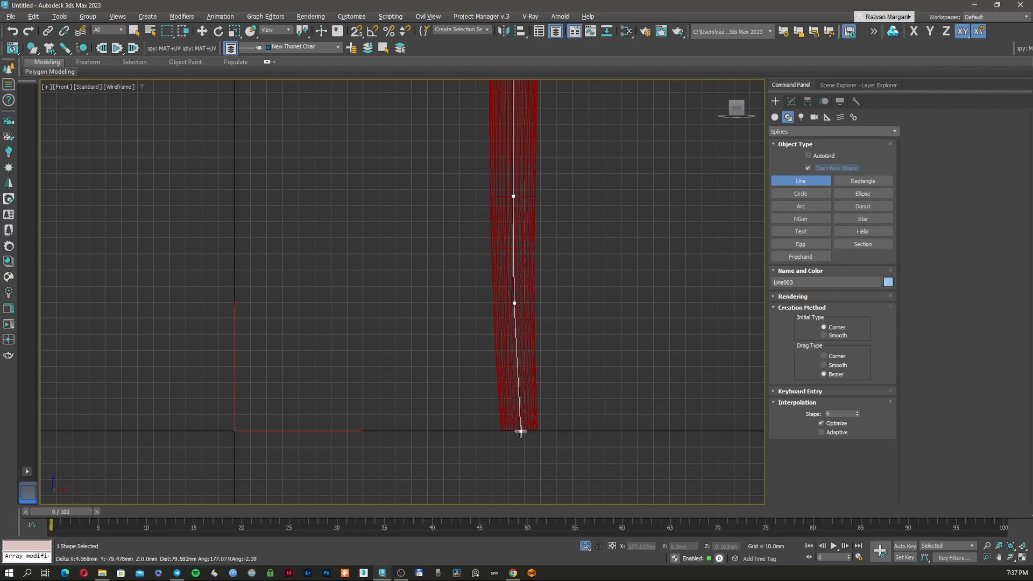
right_click(546, 367)
scroll(530, 315, "down", 4)
middle_click_drag(535, 212, 528, 276)
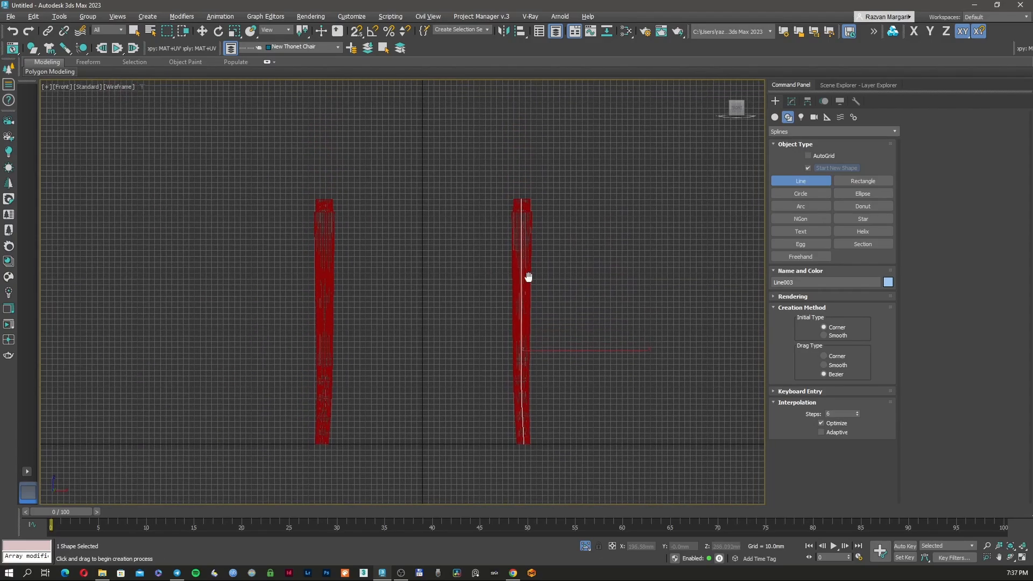
- Edit the leg line's vertices and shift the top vertex horizontally onto the centre of the reference leg's top
scroll(528, 211, "up", 5)
left_click(791, 101)
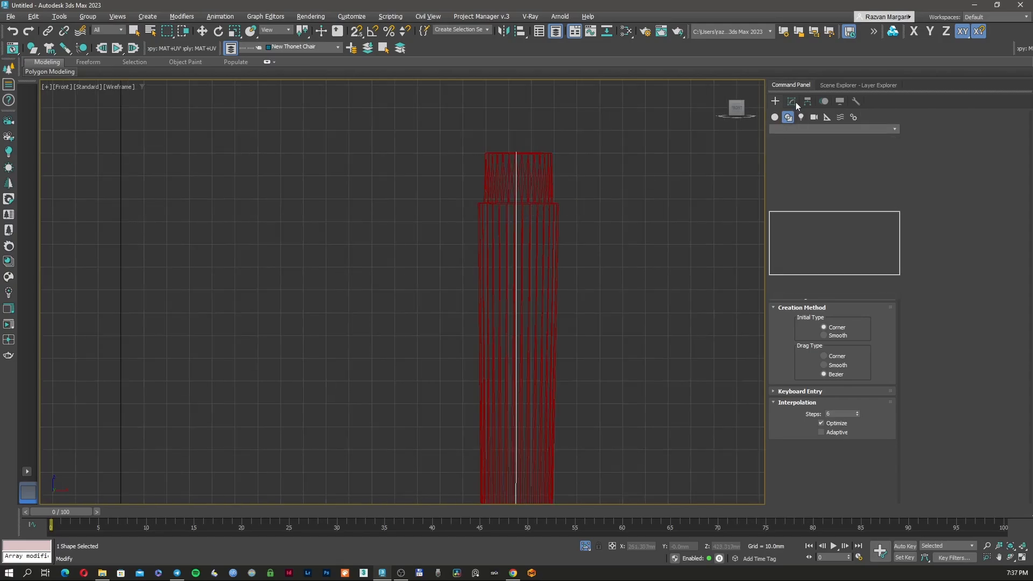
left_click(820, 337)
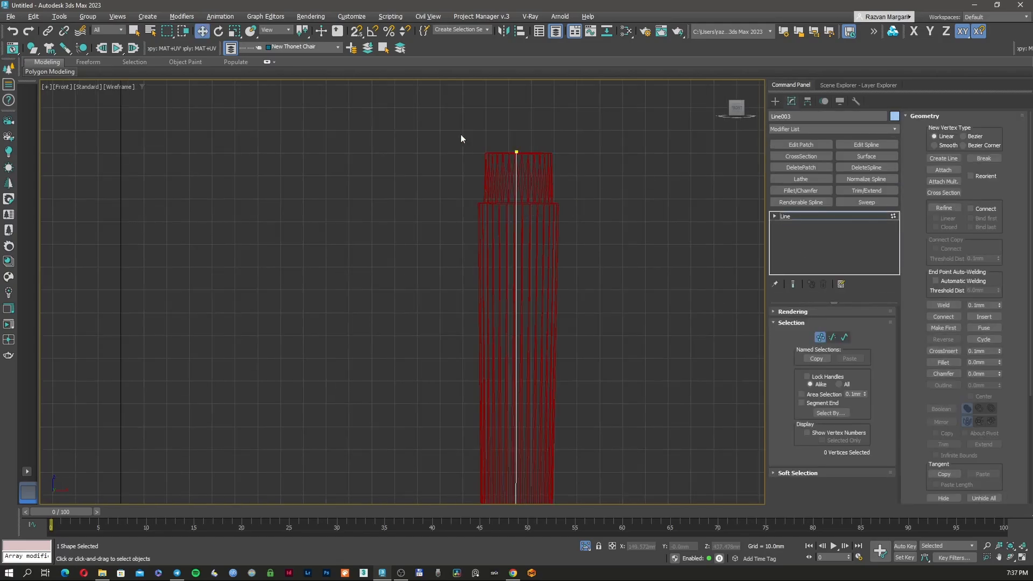
left_click_drag(461, 134, 579, 174)
scroll(538, 161, "up", 2)
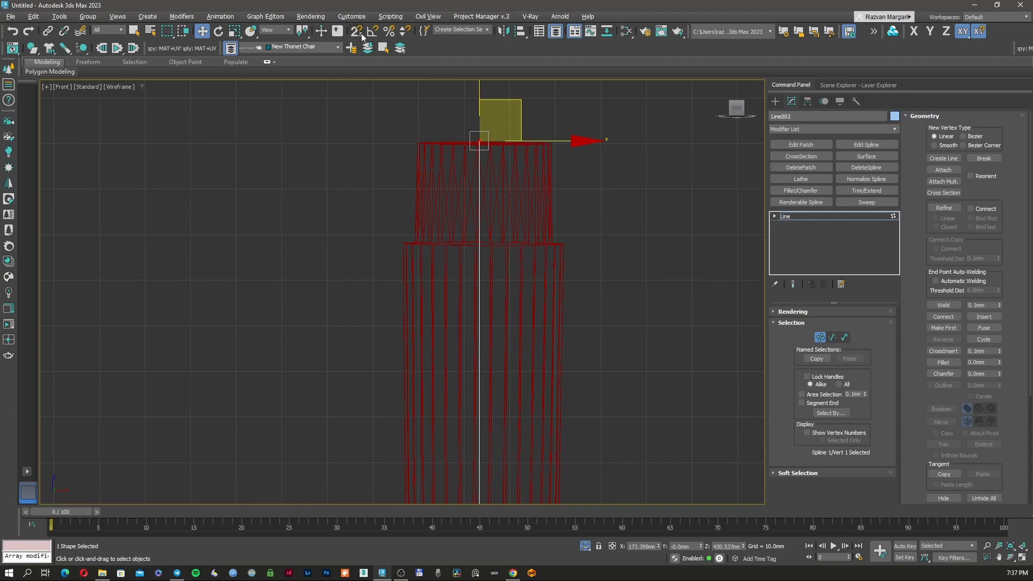
left_click_drag(520, 140, 543, 140)
- Delete the surplus vertex between the bend and the foot of the leg line
scroll(540, 153, "down", 5)
middle_click_drag(579, 326, 547, 151)
scroll(479, 348, "up", 3)
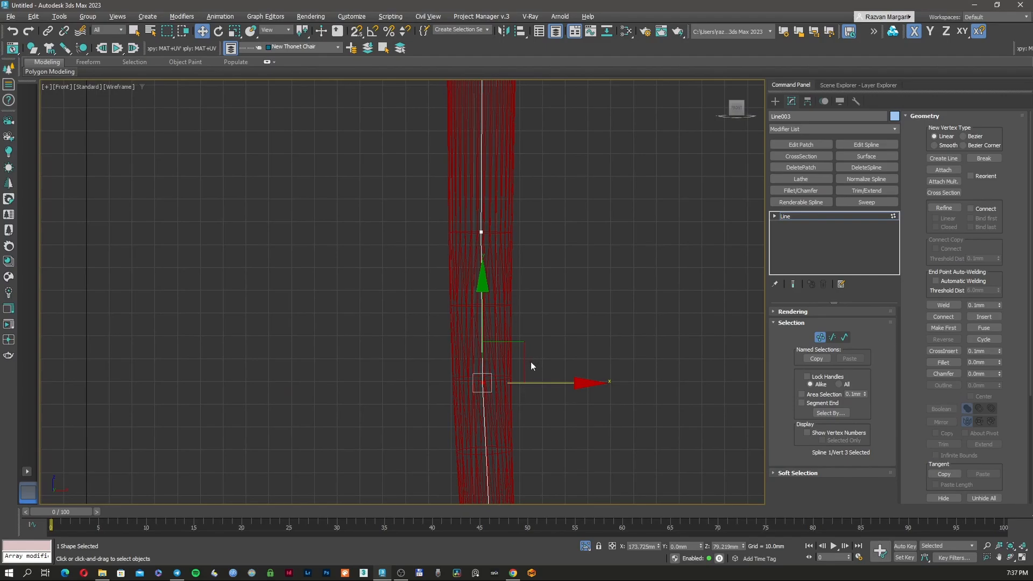
middle_click_drag(530, 362, 533, 291)
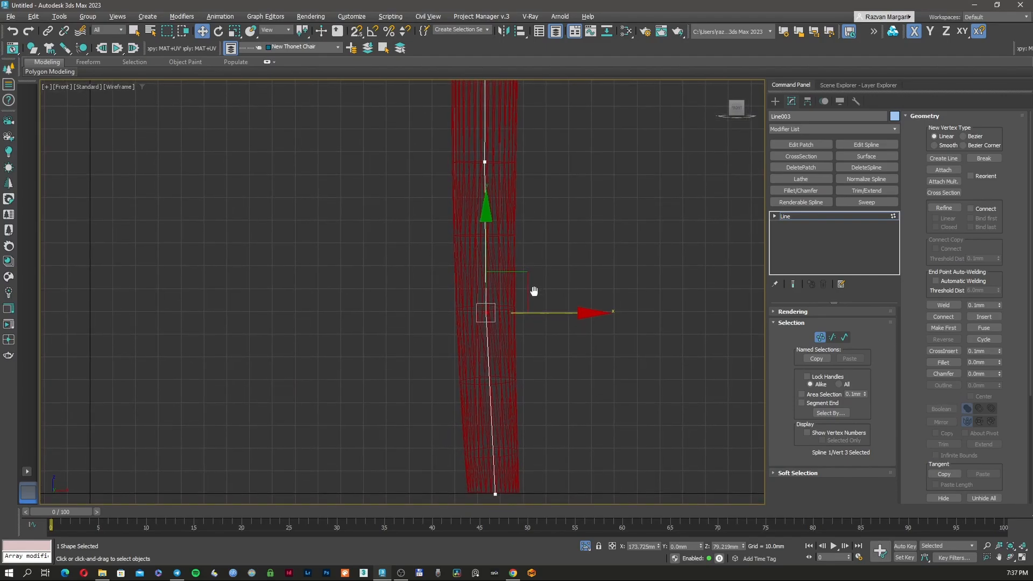
middle_click_drag(516, 415, 516, 407)
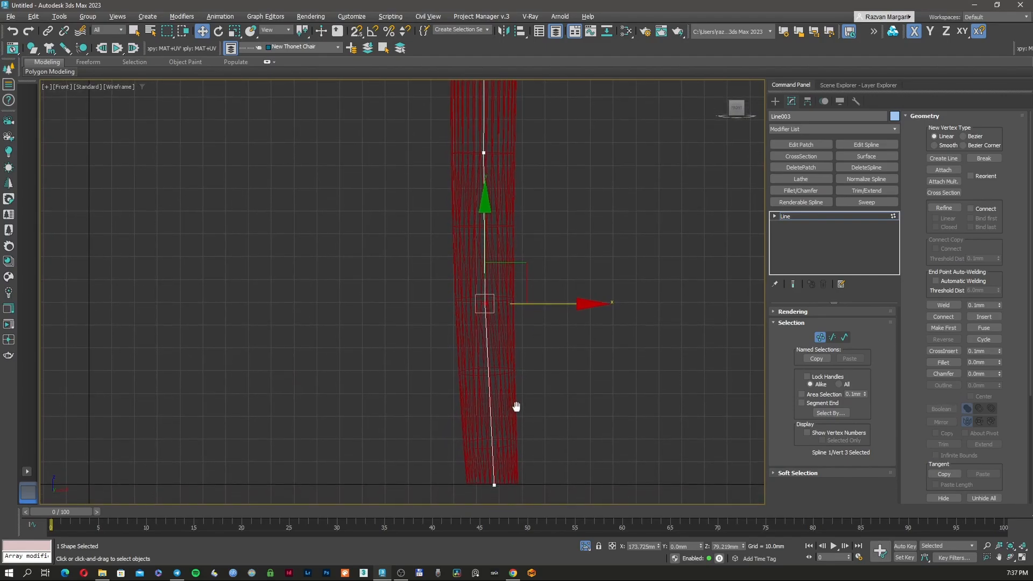
left_click(467, 319)
- Convert the leg line's bend vertex to Bezier Corner
left_click(483, 153)
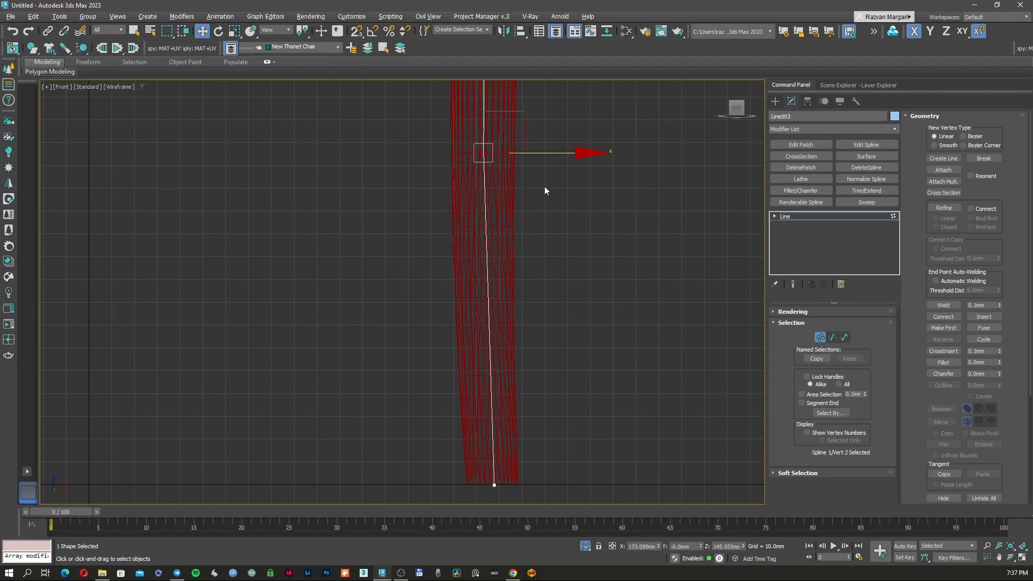
right_click(535, 193)
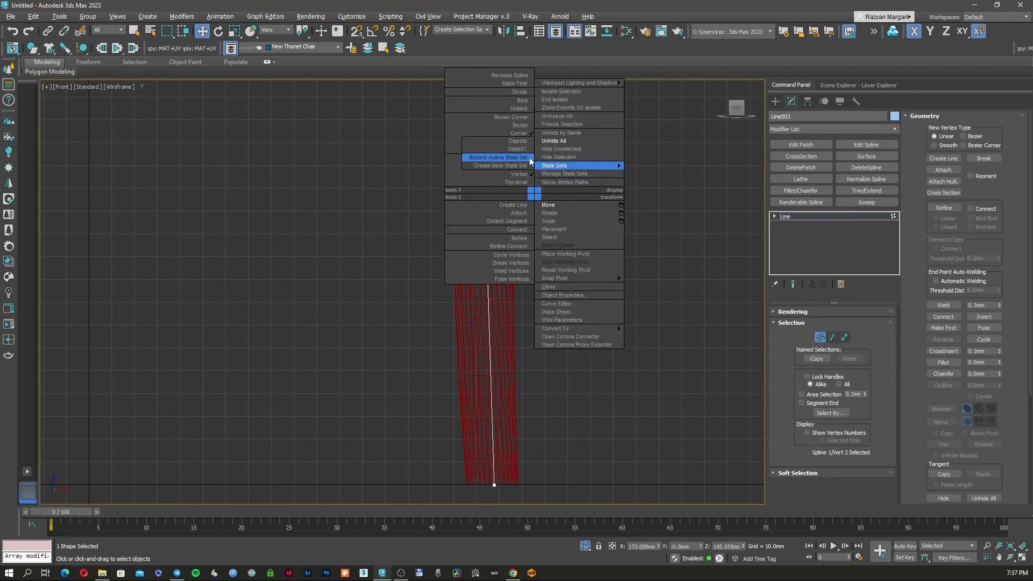
left_click(518, 116)
right_click(516, 150)
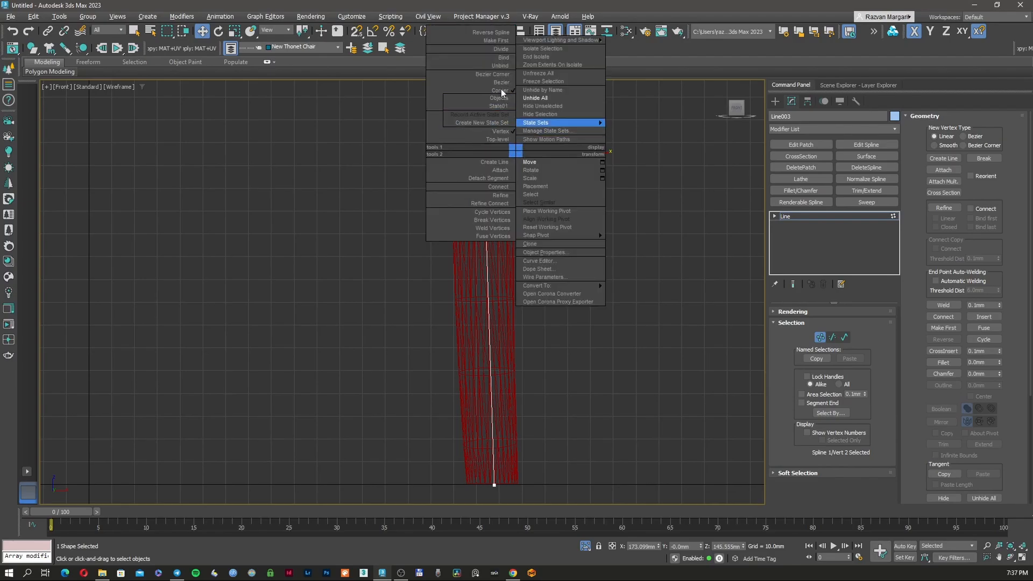
left_click(547, 310)
middle_click_drag(531, 287, 533, 336)
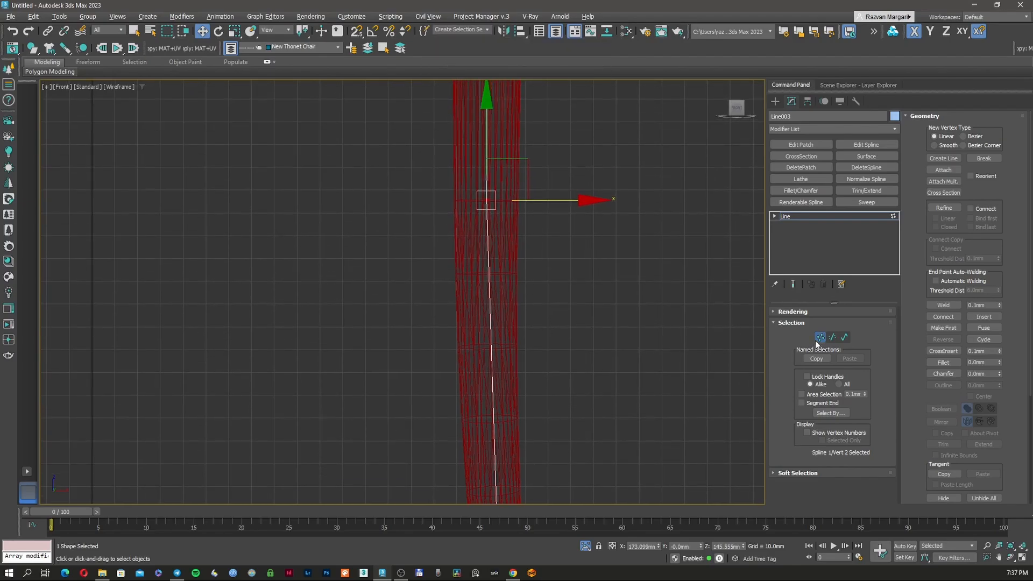
right_click(497, 236)
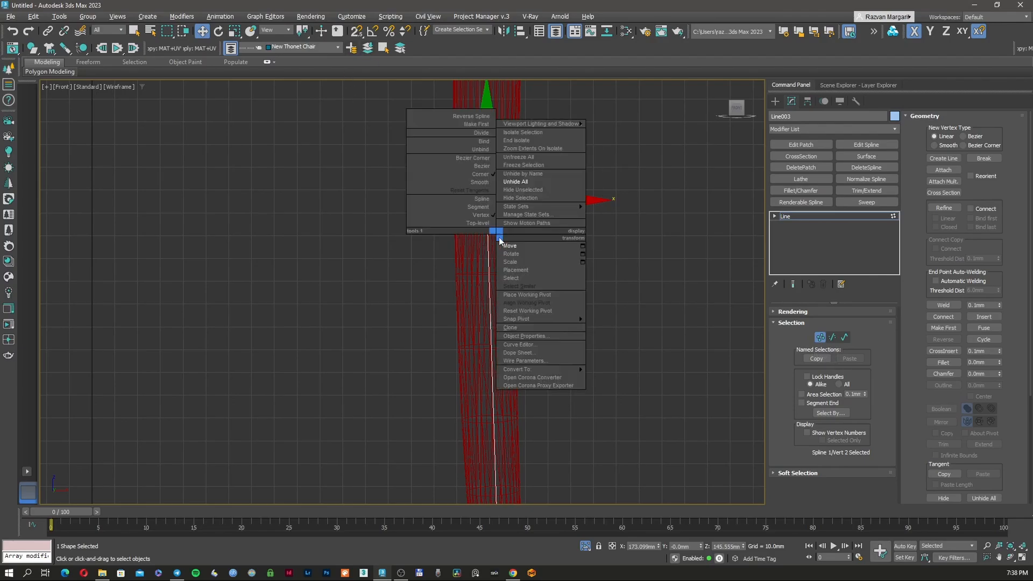
left_click(482, 161)
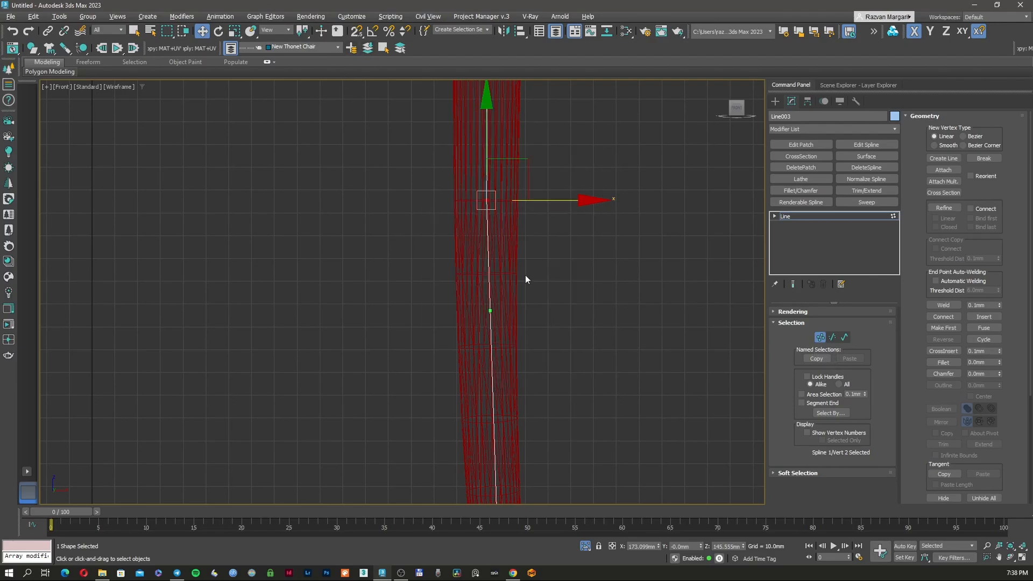
- Convert the foot vertex to Bezier Corner and shift its handle toward the chair's centre to curve the lower leg
middle_click_drag(518, 374, 475, 229)
left_click(453, 386)
right_click(464, 363)
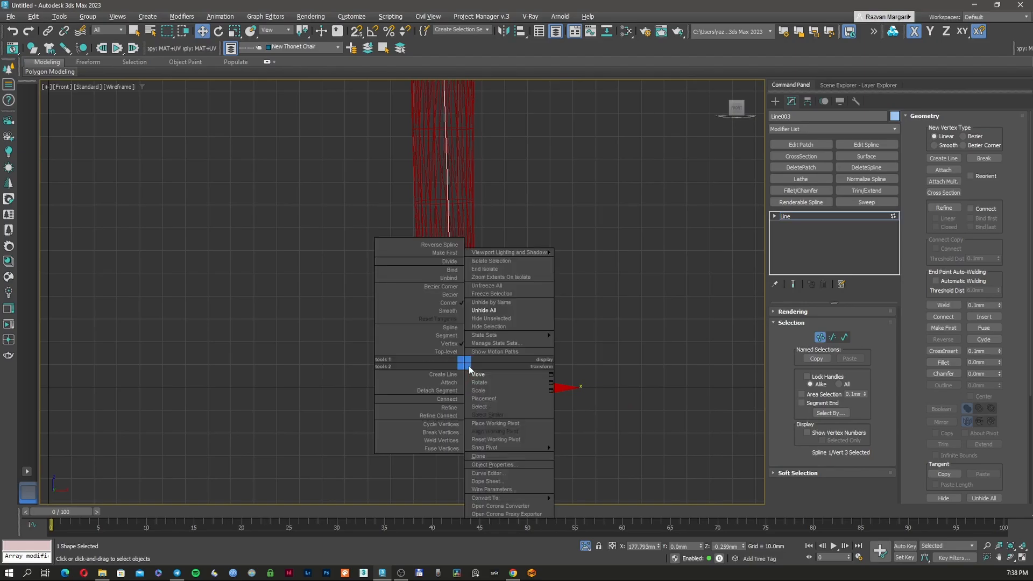
left_click(453, 286)
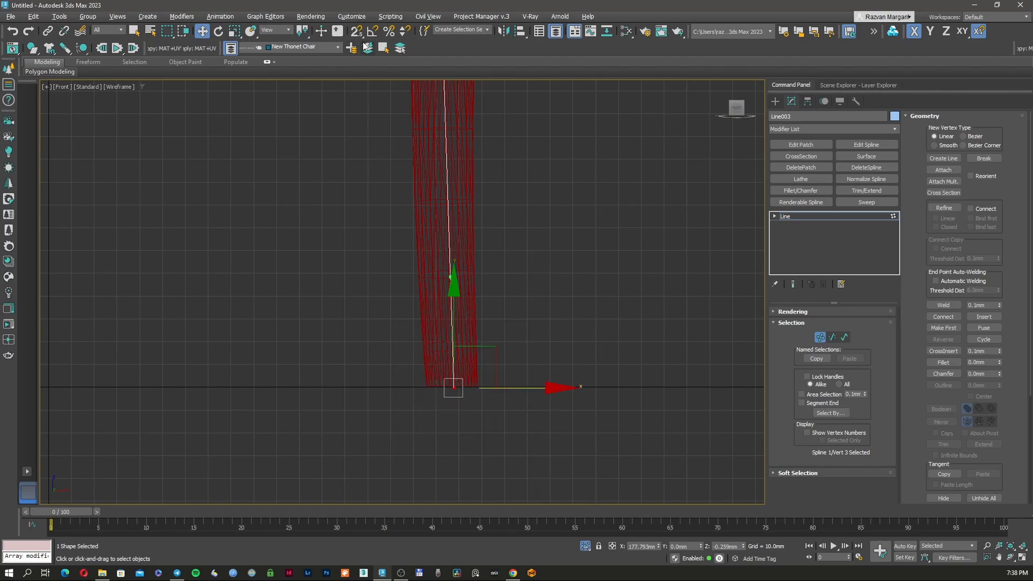
middle_click_drag(368, 183, 370, 209)
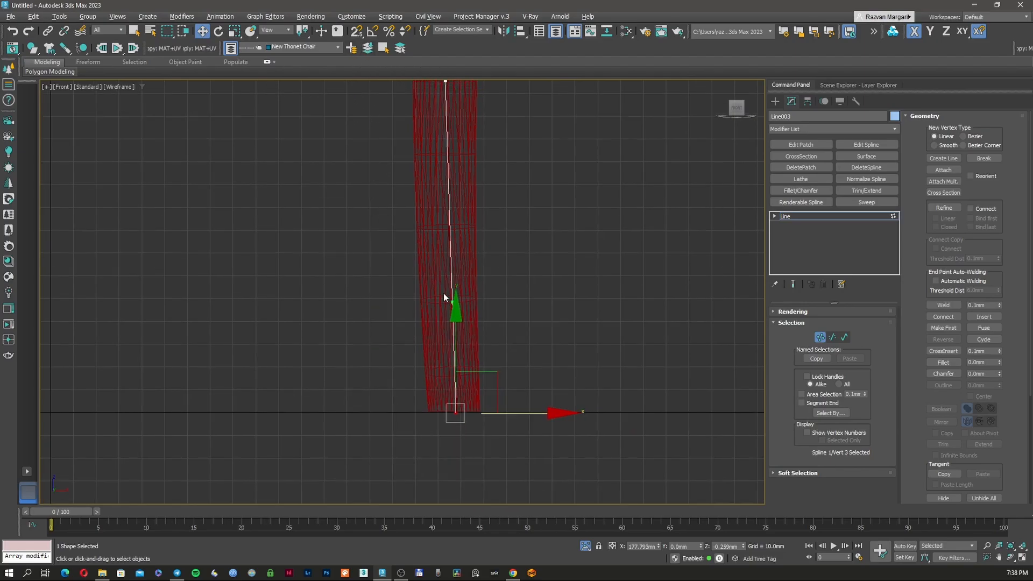
scroll(444, 294, "up", 2)
mouse_move(453, 305)
left_mouse_down()
mouse_move(438, 306)
mouse_move(449, 306)
left_mouse_up()
scroll(450, 306, "down", 2)
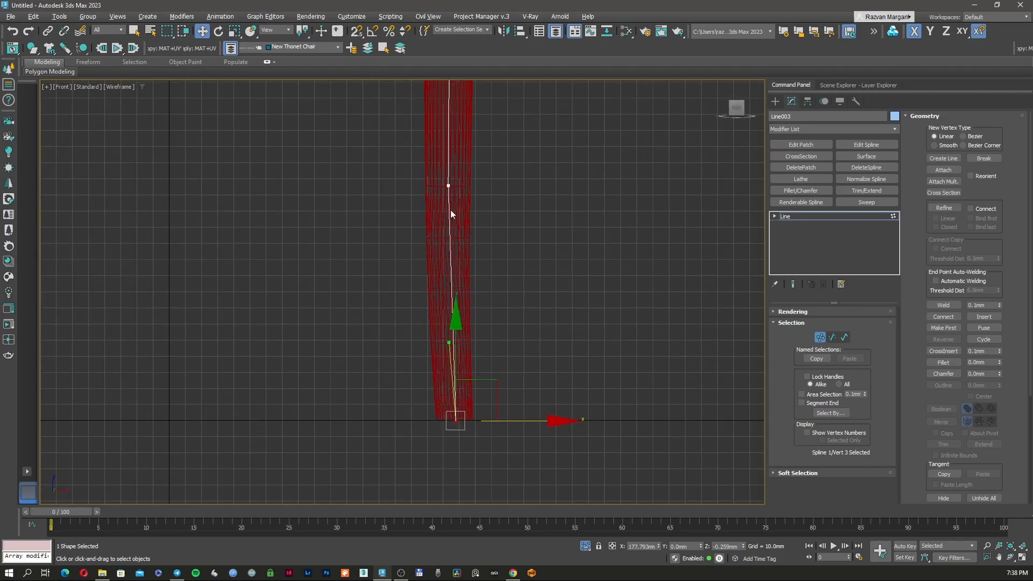
- Adjust the bend vertex's lower handle so the line eases smoothly from the straight part into the foot
left_click(449, 180)
scroll(485, 184, "up", 2)
left_click_drag(455, 318, 449, 322)
scroll(451, 315, "down", 4)
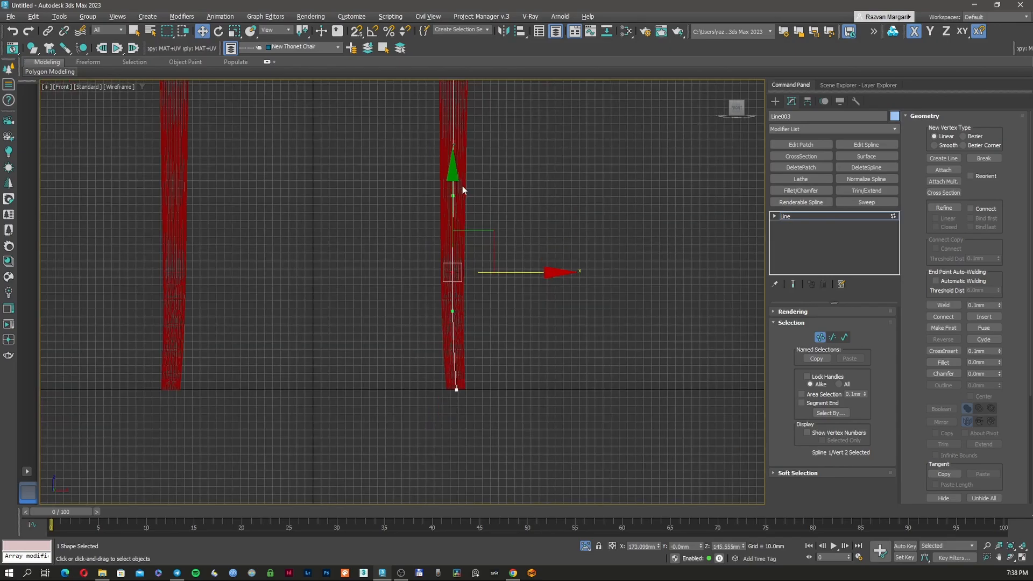
scroll(469, 221, "up", 5)
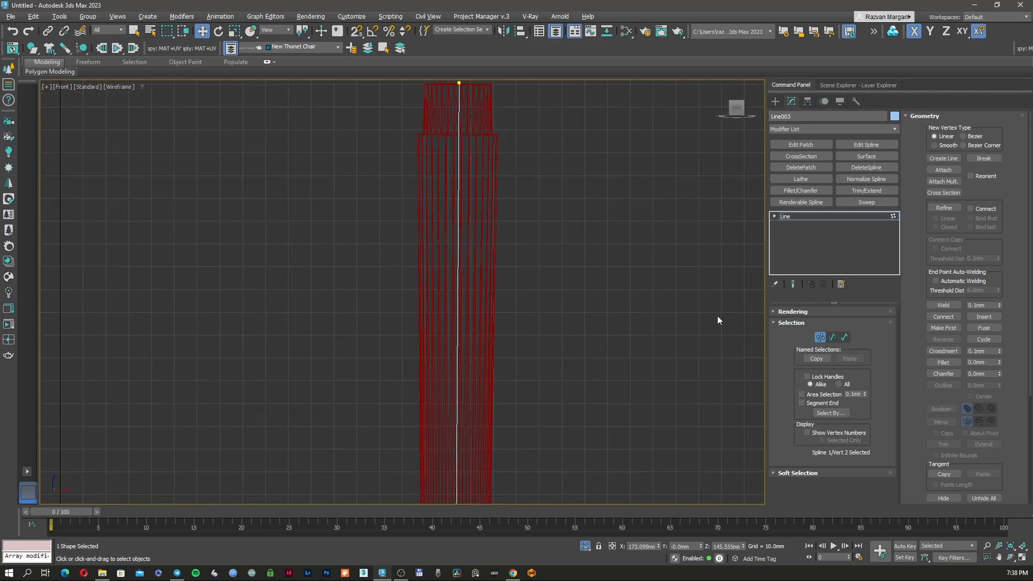
scroll(684, 321, "down", 3)
- Apply a Sweep modifier to the leg line with the built-in Cylinder section
middle_click_drag(666, 307, 618, 238)
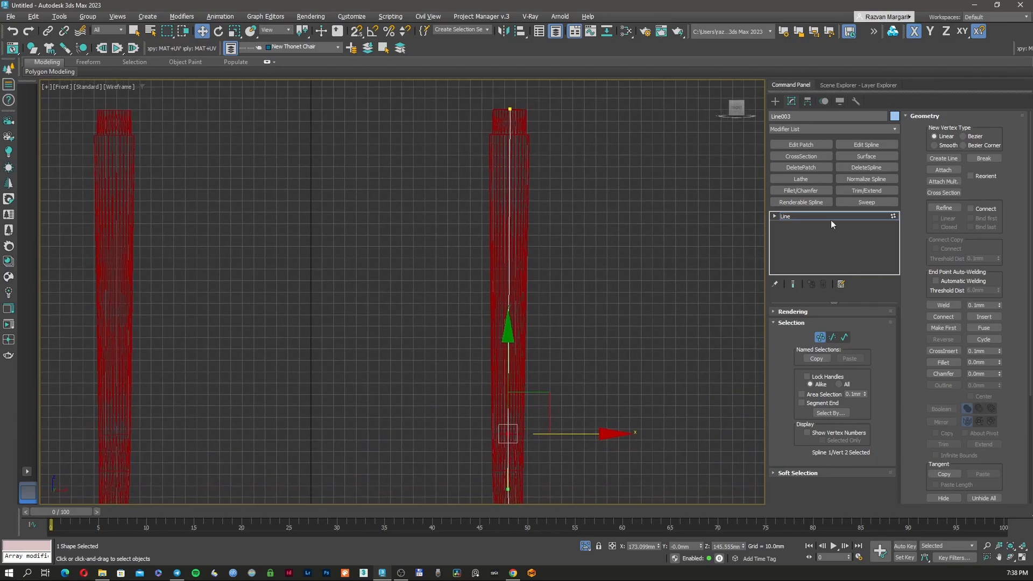
left_click(810, 131)
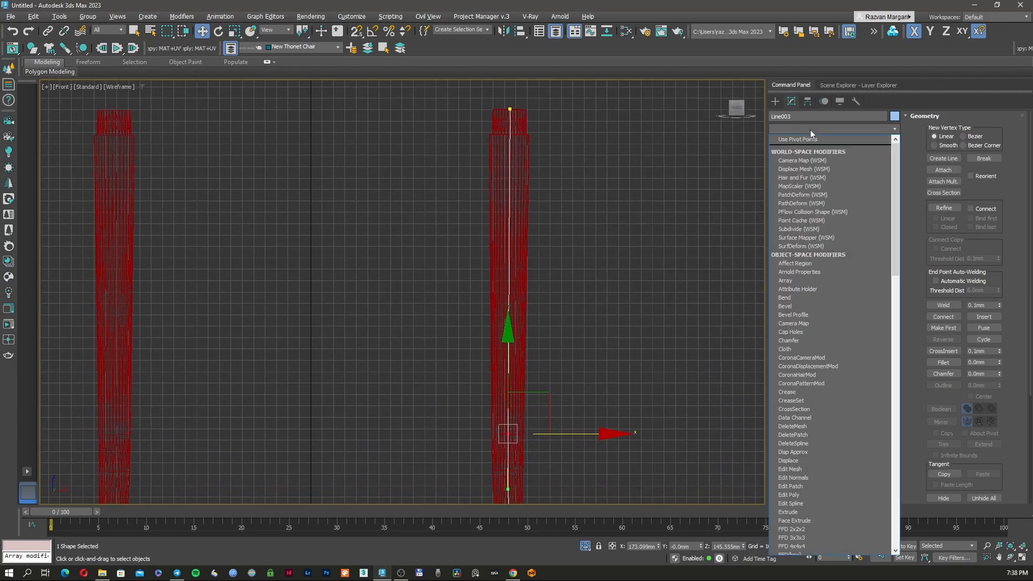
type("sw")
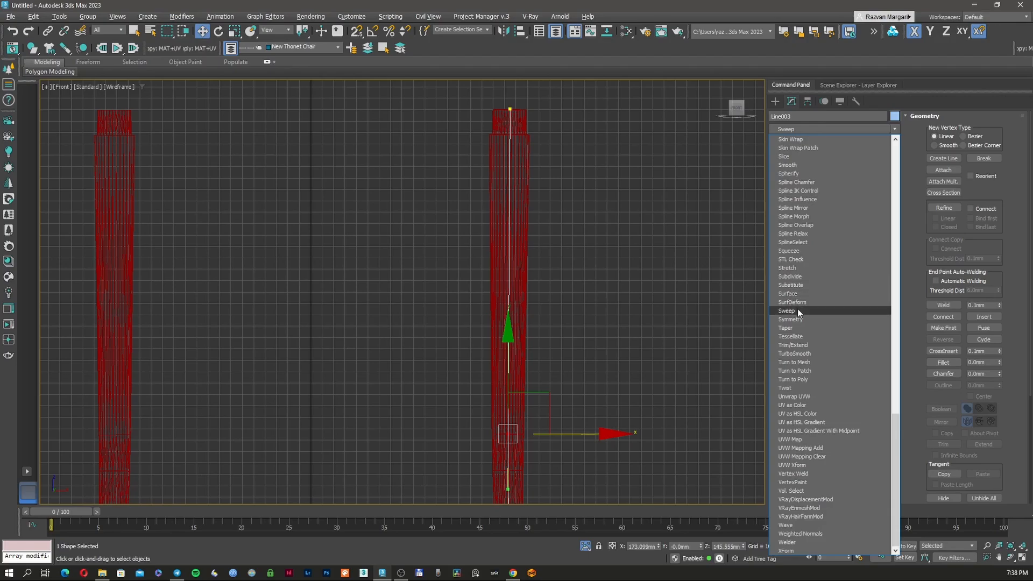
left_click(797, 311)
left_click(831, 348)
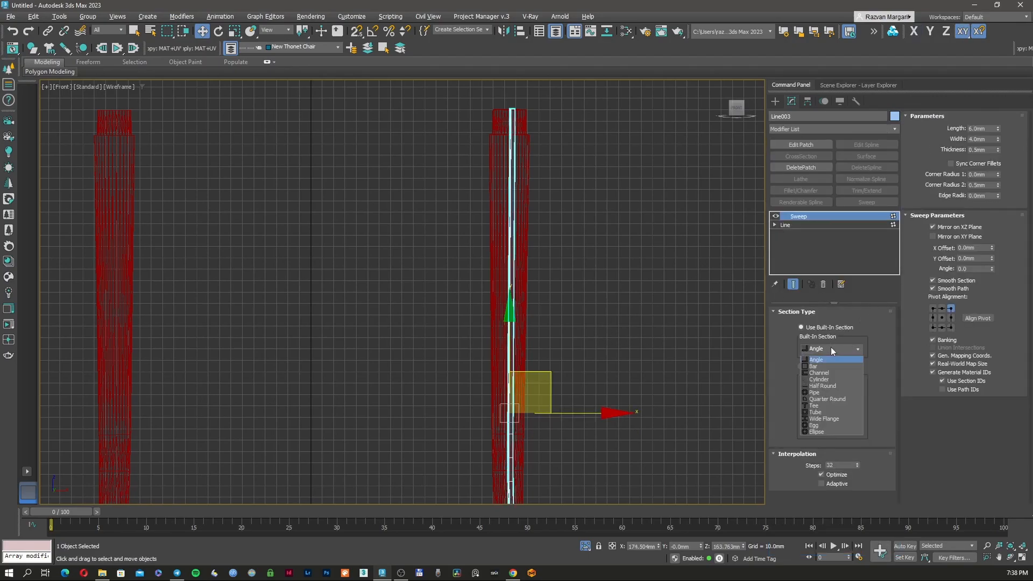
left_click(828, 379)
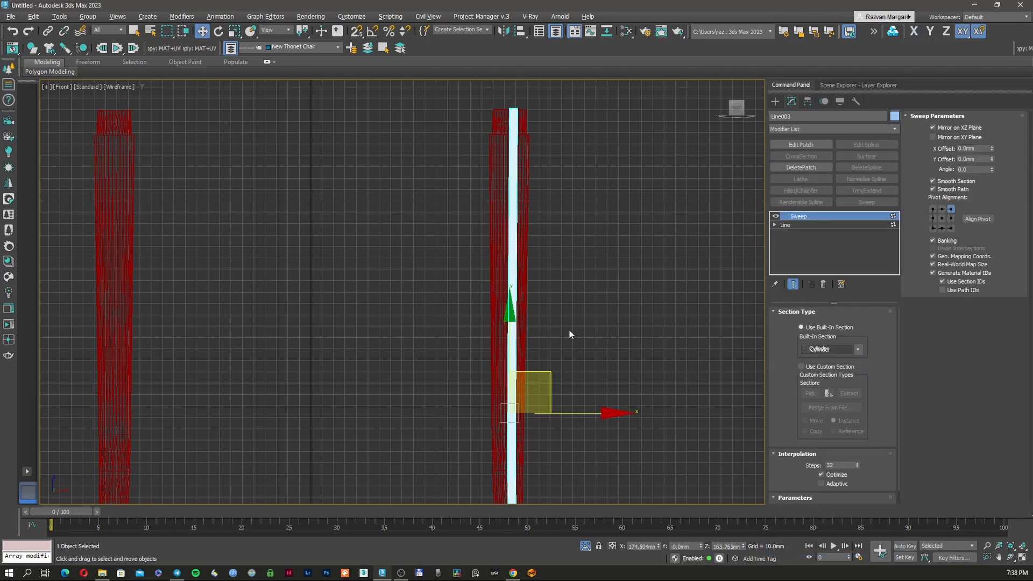
- Set the sweep's pivot alignment to top centre and its radius to 14.49 mm, then check the leg in shaded display
left_click(941, 210)
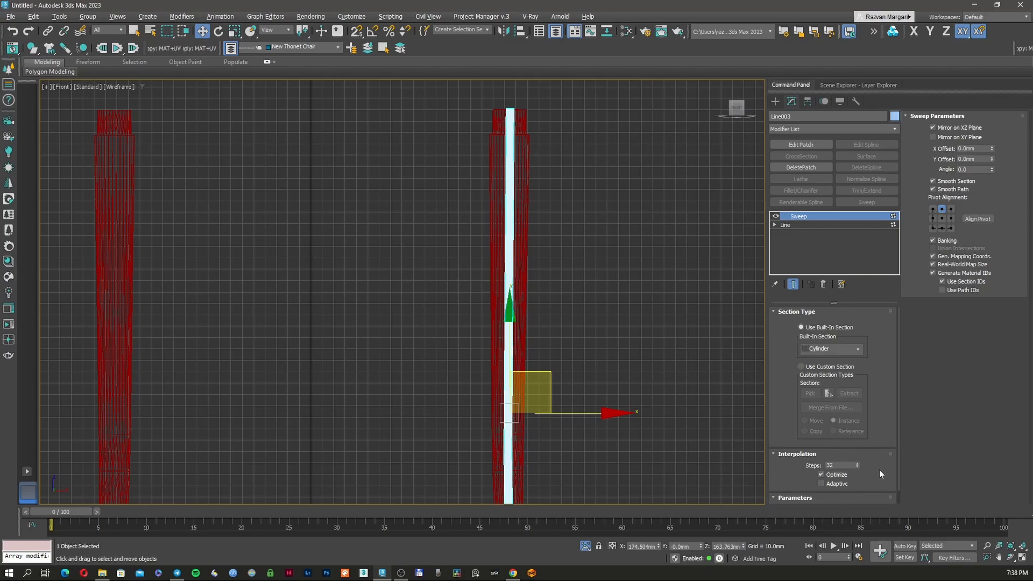
scroll(873, 342, "down", 1)
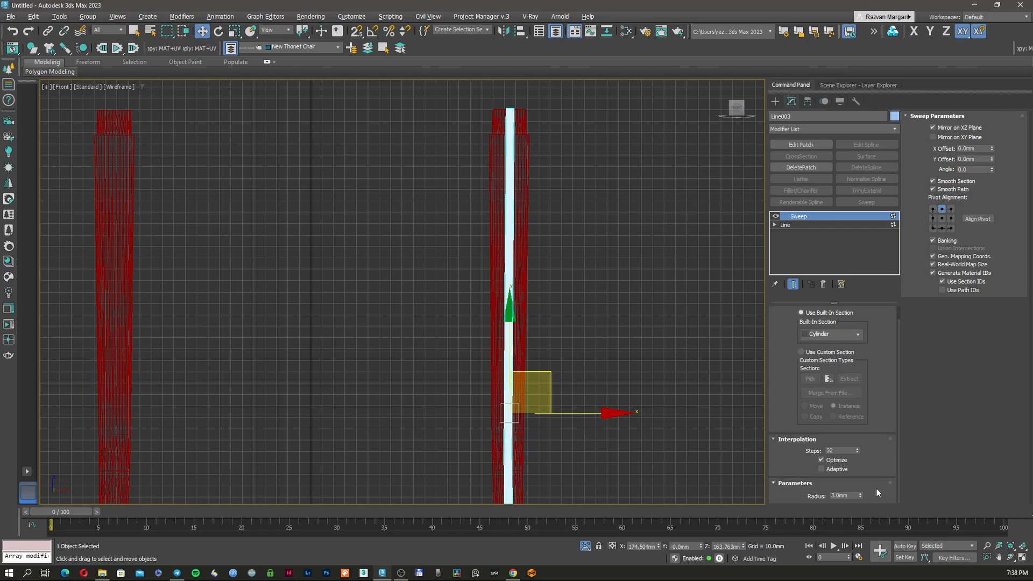
left_click_drag(861, 495, 865, 301)
mouse_move(730, 372)
middle_mouse_down("alt")
mouse_move(618, 301)
mouse_move(562, 339)
middle_mouse_up("alt")
key("F3")
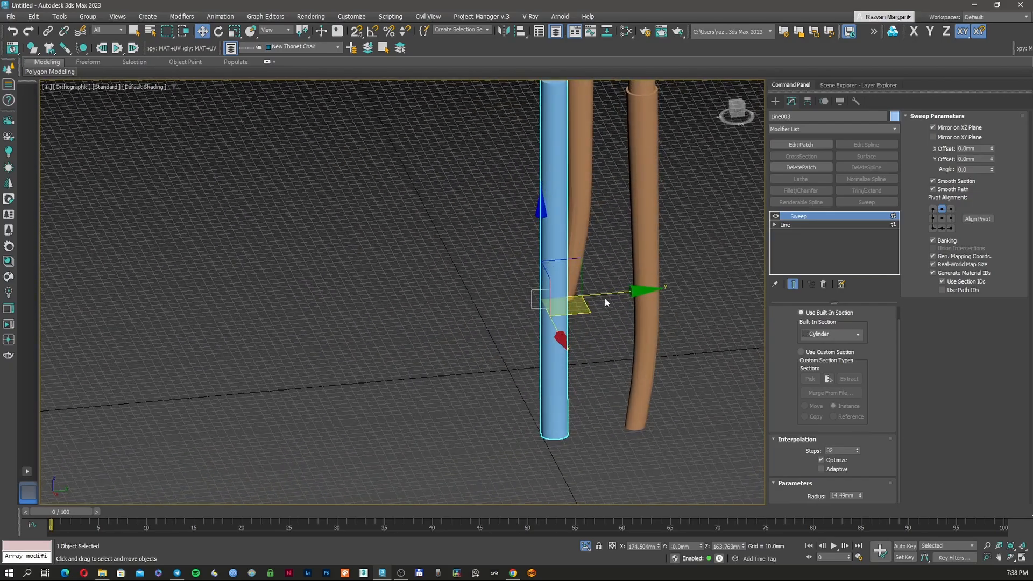
- Reduce the Sweep modifier's interpolation to 11 steps to lighten the leg's mesh around its circumference
key("F3")
scroll(567, 348, "up", 5)
scroll(567, 348, "down", 2)
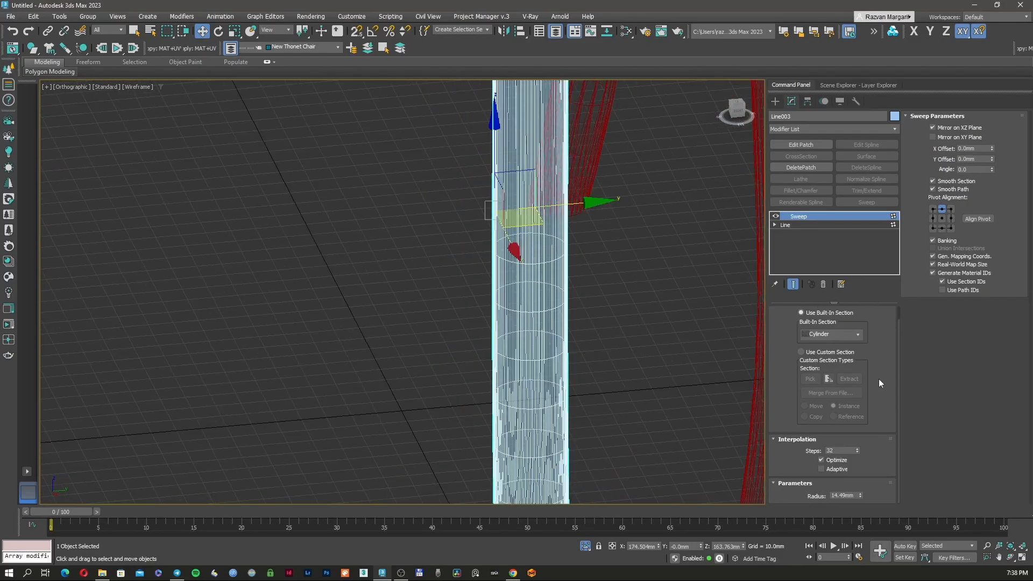
left_click(857, 453)
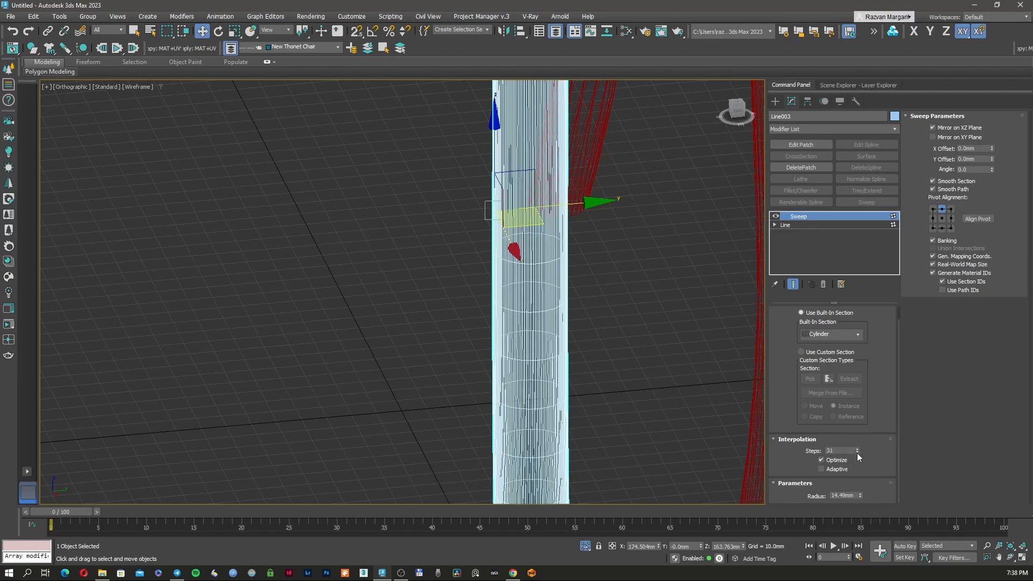
left_click(857, 453)
left_click(857, 453)
left_click(857, 453)
left_click(857, 453)
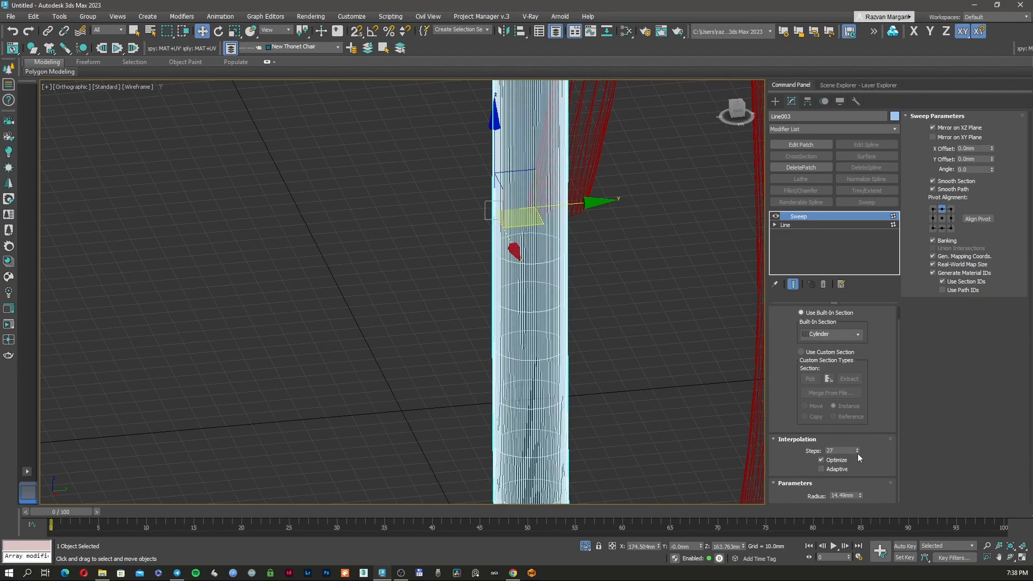
left_click(858, 453)
left_click(858, 452)
left_click(858, 452)
left_click(858, 452)
left_click(858, 452)
left_click(858, 452)
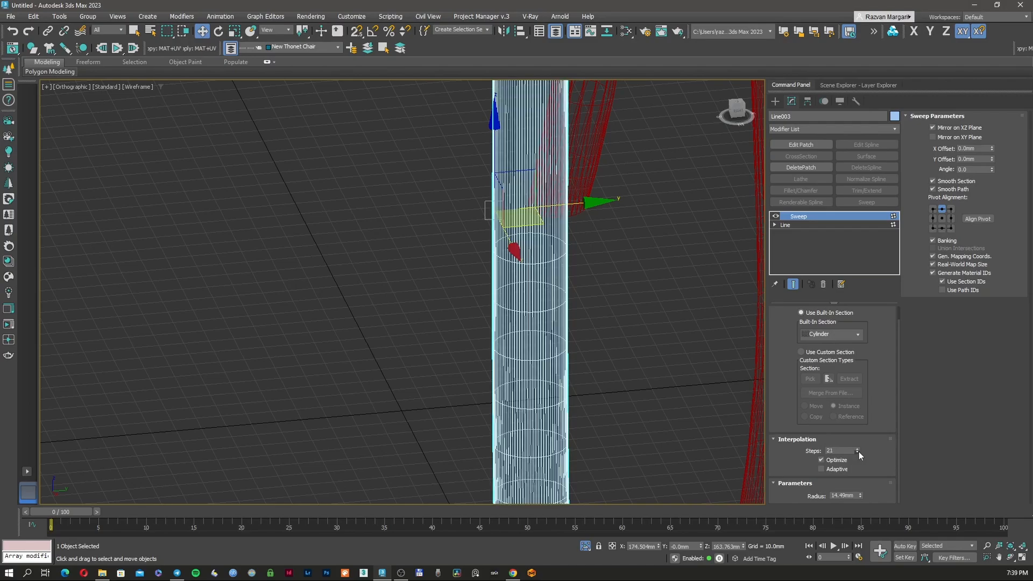
left_click(859, 451)
left_click(859, 452)
left_click(859, 452)
left_click(859, 452)
left_click(858, 452)
left_click(859, 452)
left_click(858, 452)
left_click(859, 452)
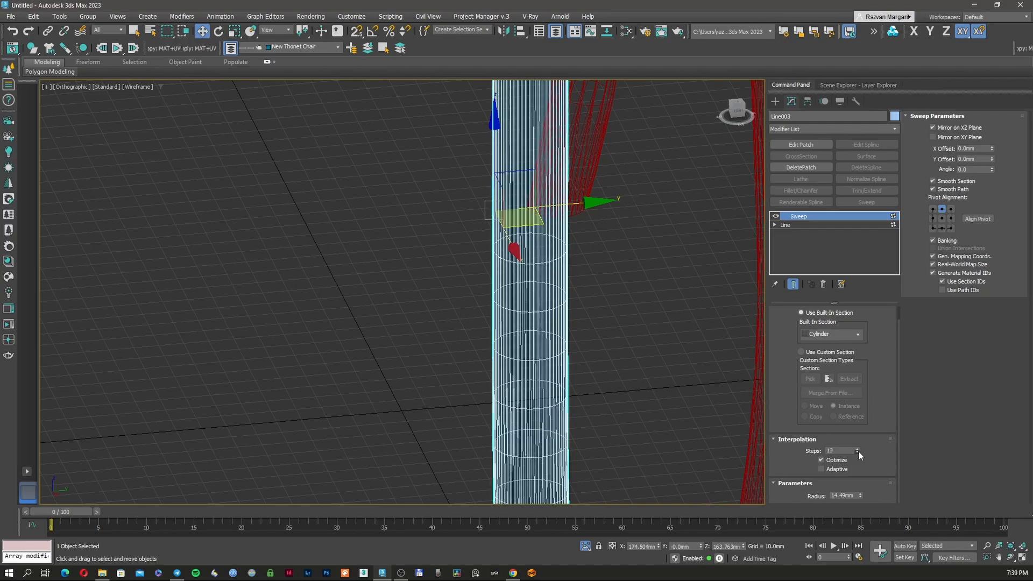
left_click(859, 452)
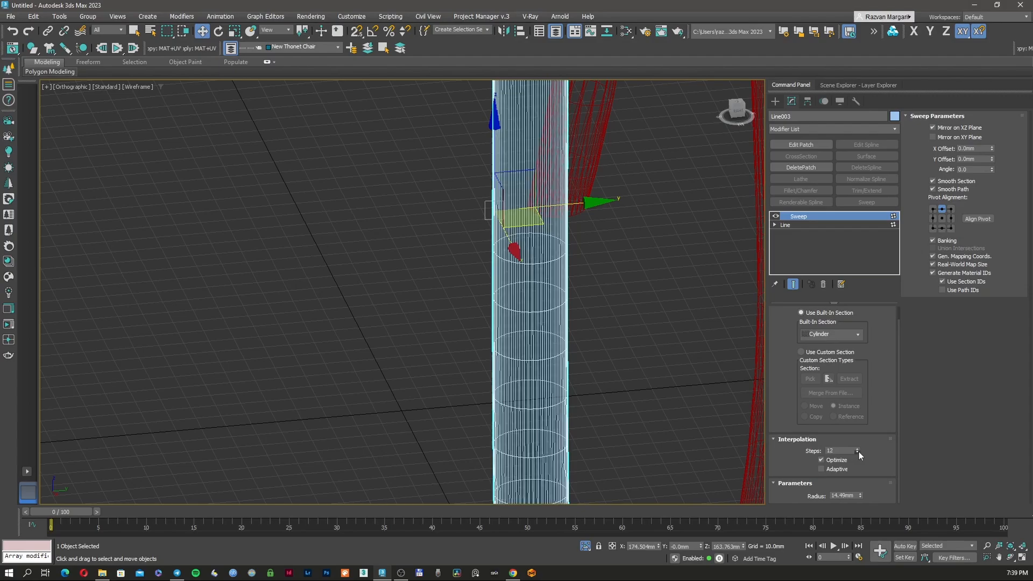
left_click(858, 452)
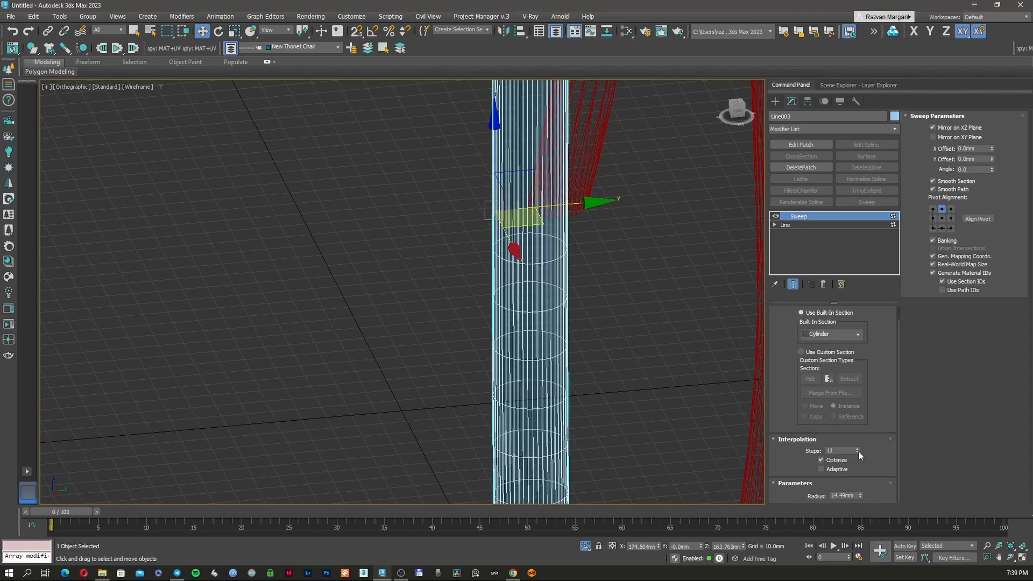
middle_click_drag(645, 374, 633, 359)
- Set the leg line's interpolation to 1 step while keeping the swept end result displayed
left_click(799, 224)
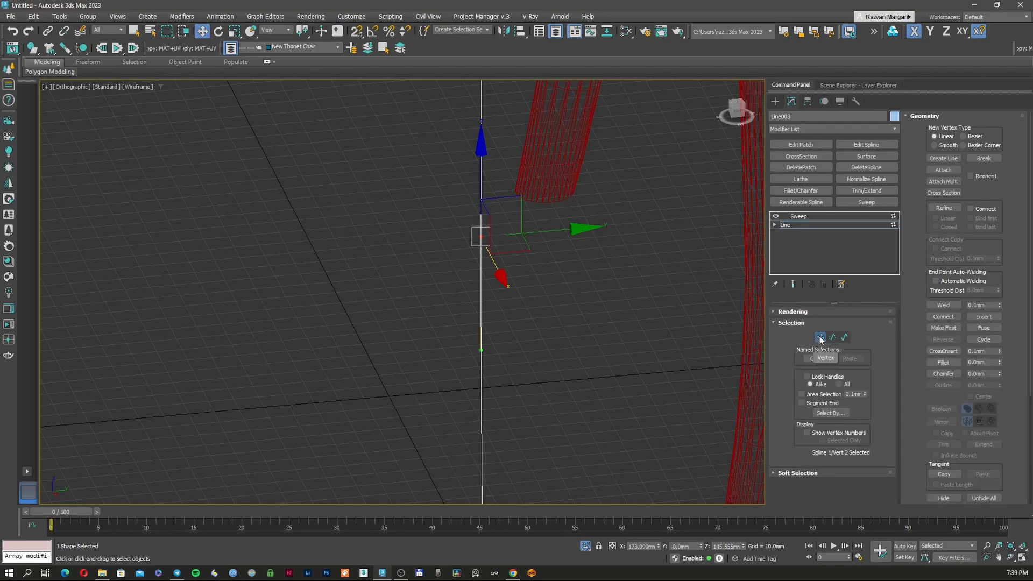
left_click(820, 338)
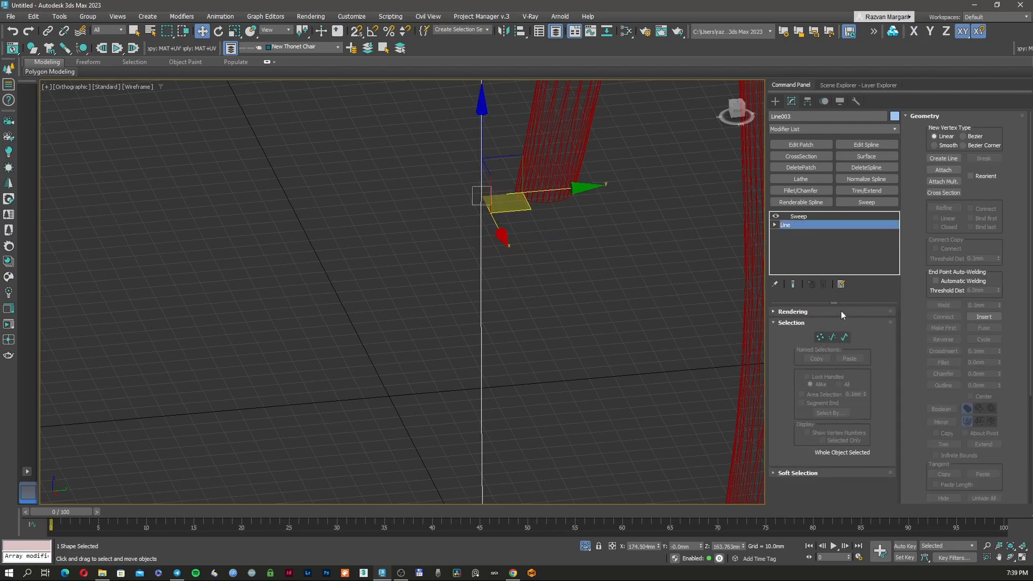
scroll(905, 239, "down", 3)
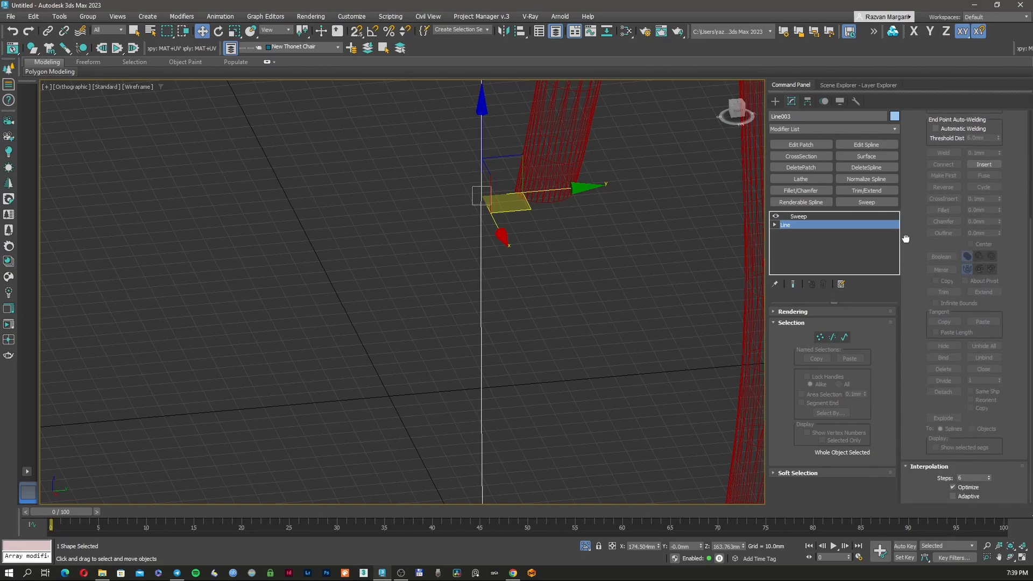
left_click(794, 285)
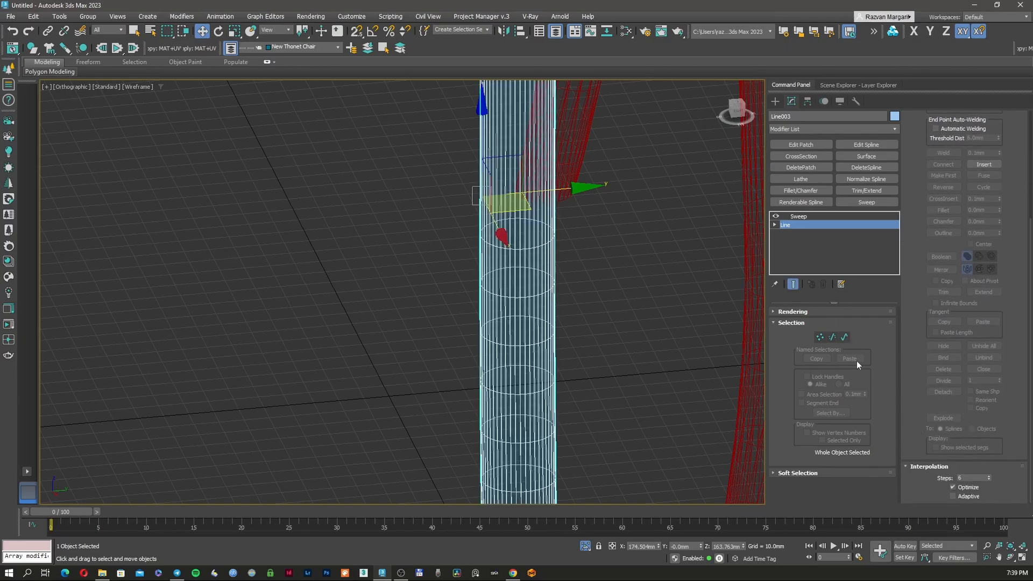
left_click(989, 480)
left_click(989, 479)
left_click(989, 479)
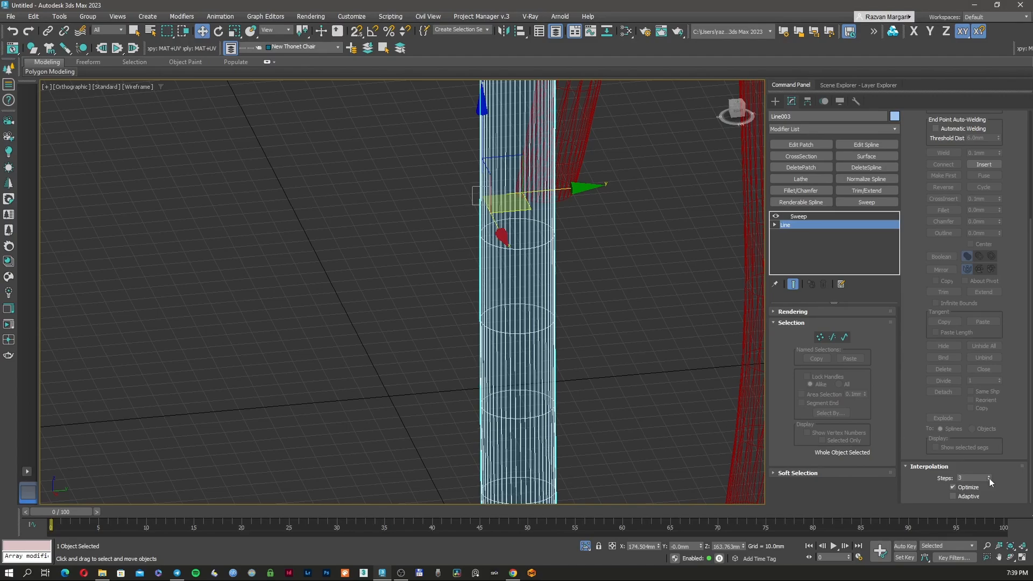
left_click(989, 480)
left_click(989, 479)
scroll(673, 401, "down", 4)
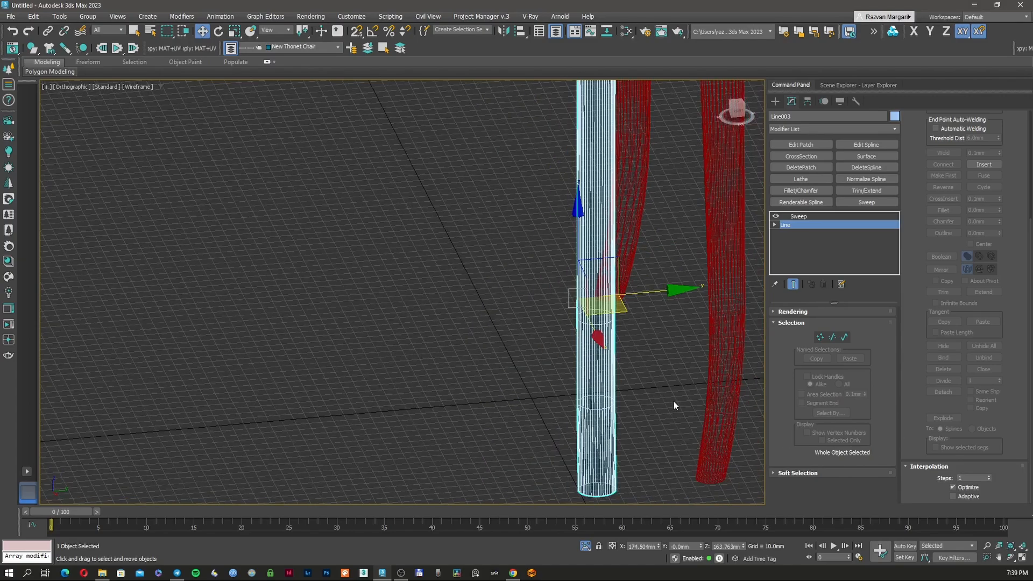
- Examine the swept leg and its centre line from above in shaded and wireframe display, ending at whole-object level
key("F3")
key("t")
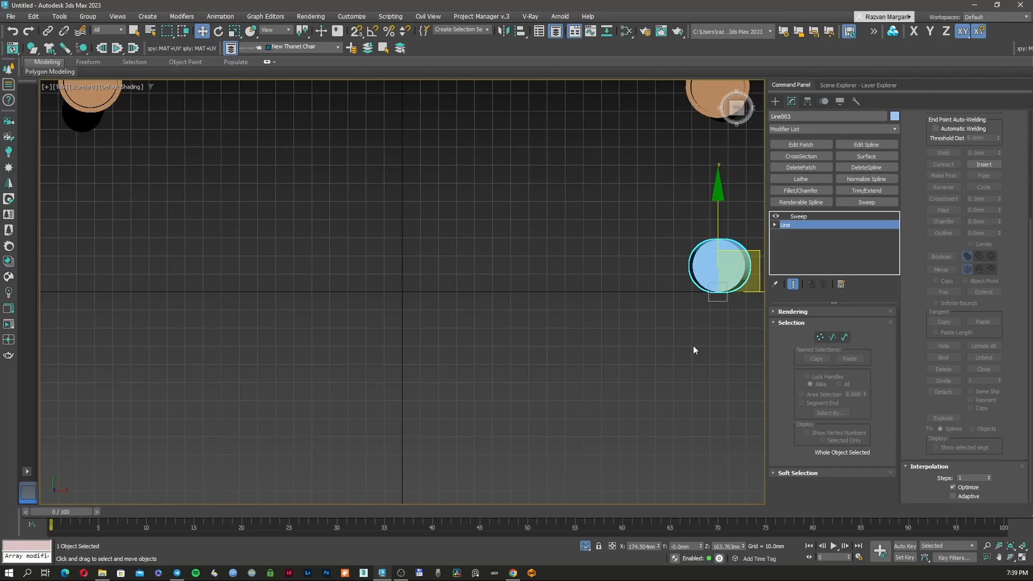
scroll(615, 338, "up", 2)
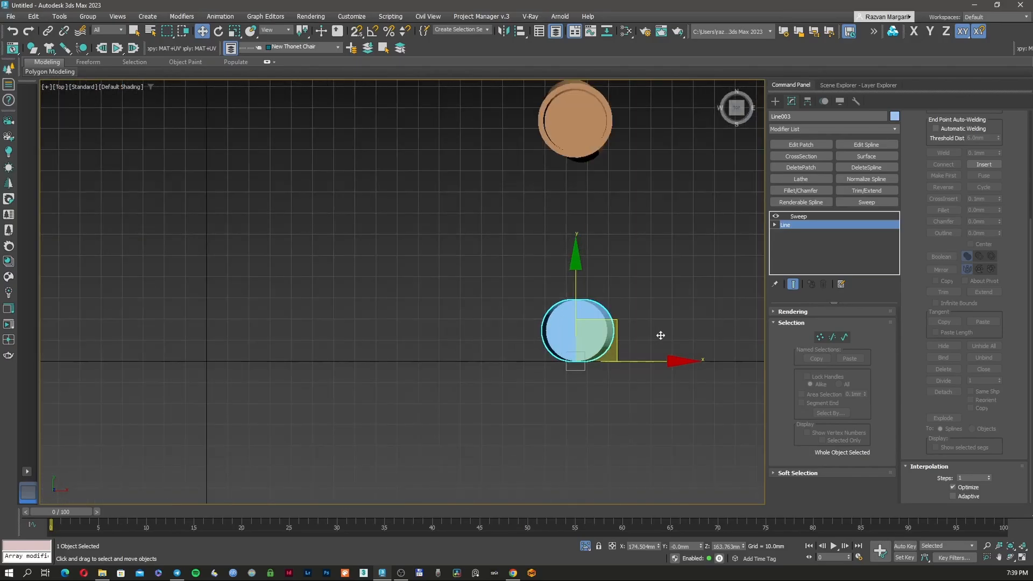
left_click(820, 338)
key("F3")
scroll(586, 338, "up", 10)
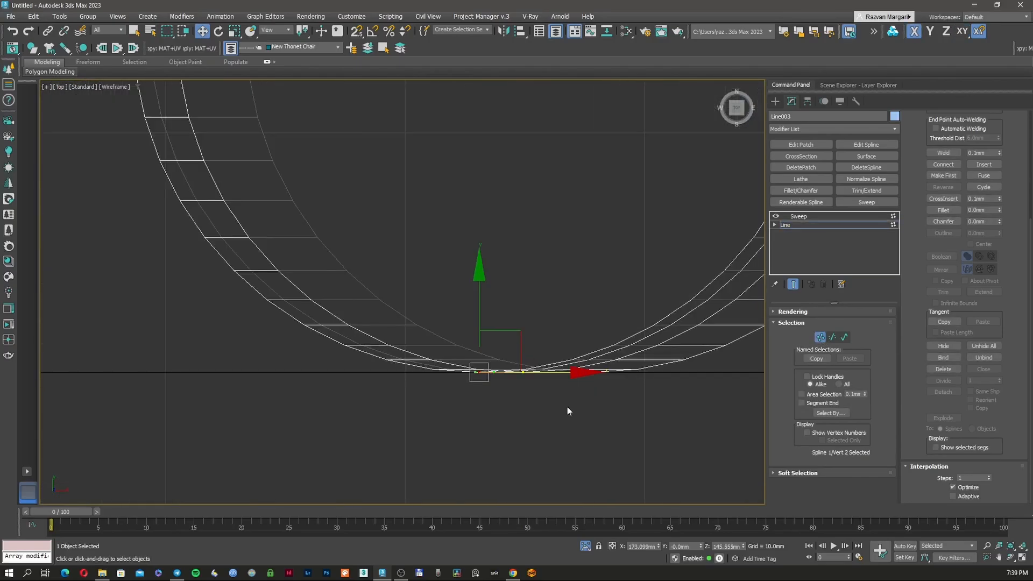
scroll(567, 407, "down", 4)
middle_click_drag(570, 411, 569, 395, "alt")
scroll(571, 397, "down", 9)
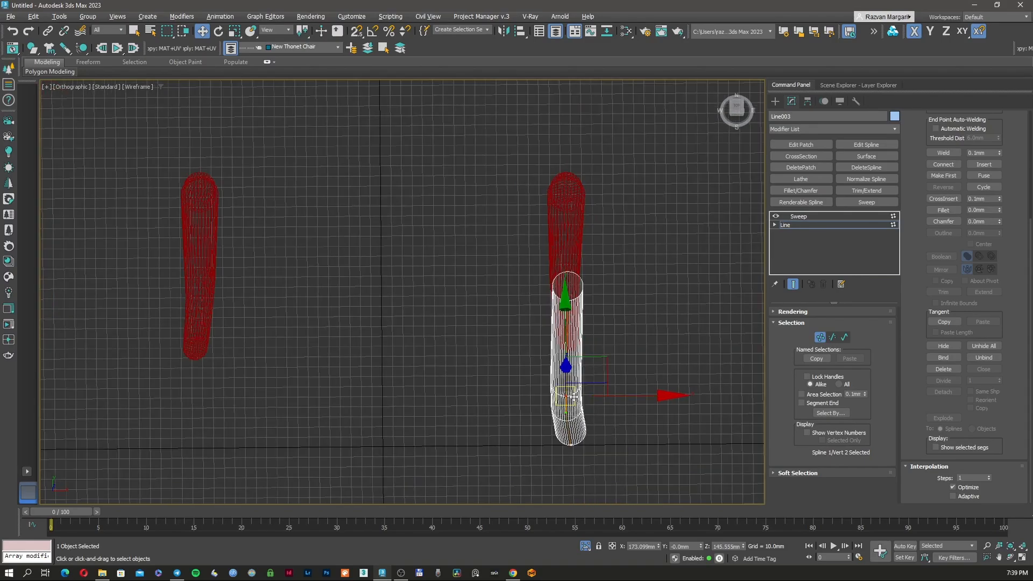
key("t")
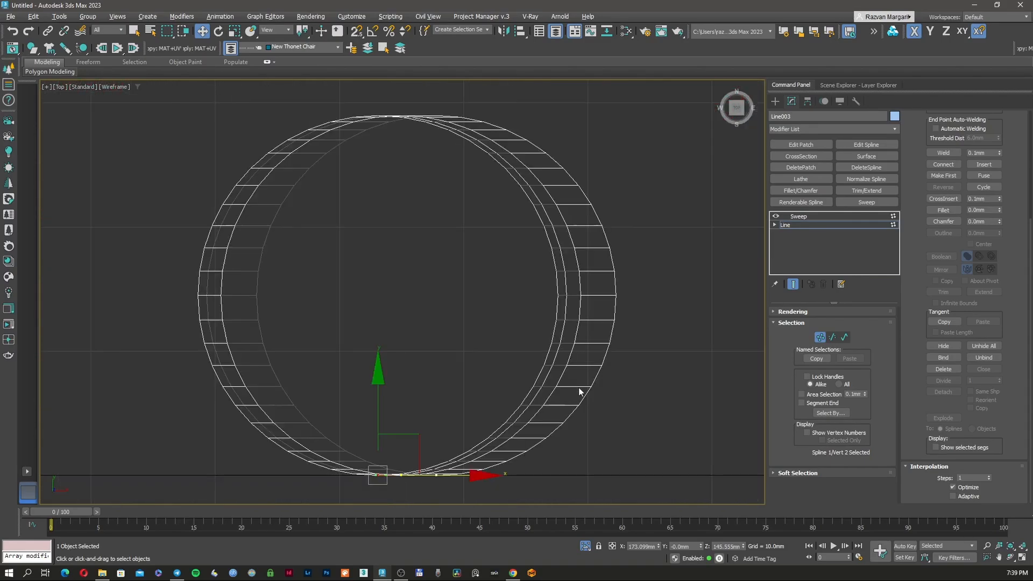
scroll(579, 387, "down", 10)
scroll(616, 357, "up", 4)
key("F3")
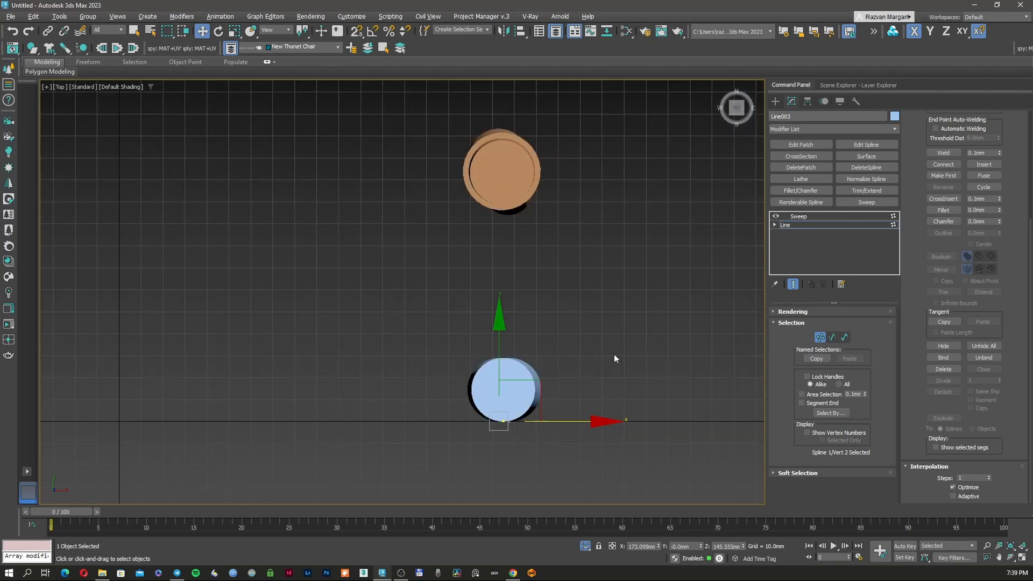
left_click(818, 340)
key("F3")
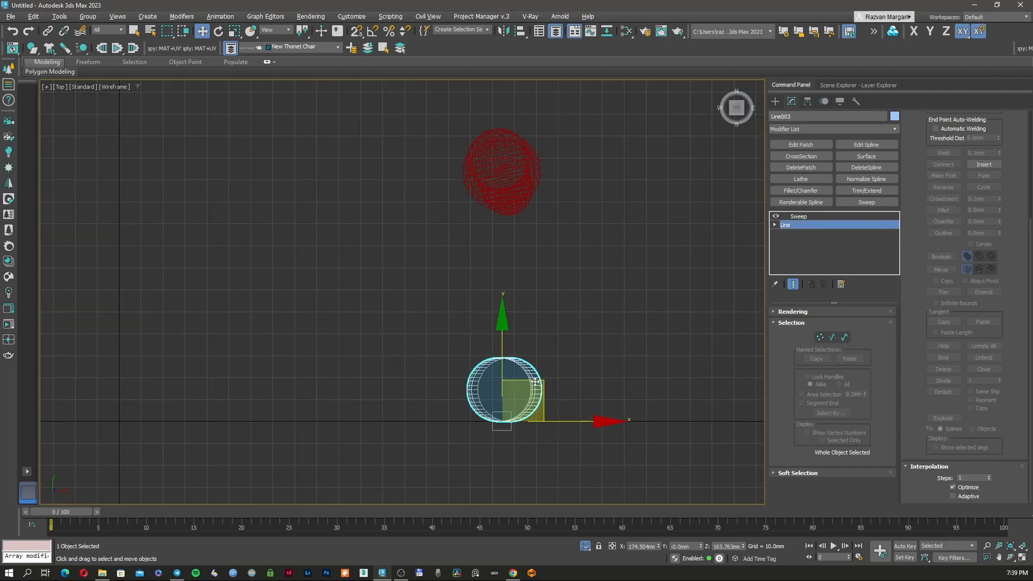
- Move the swept leg in top view onto the manufacturer's leg on the same side of the chair
left_click_drag(534, 377, 531, 155)
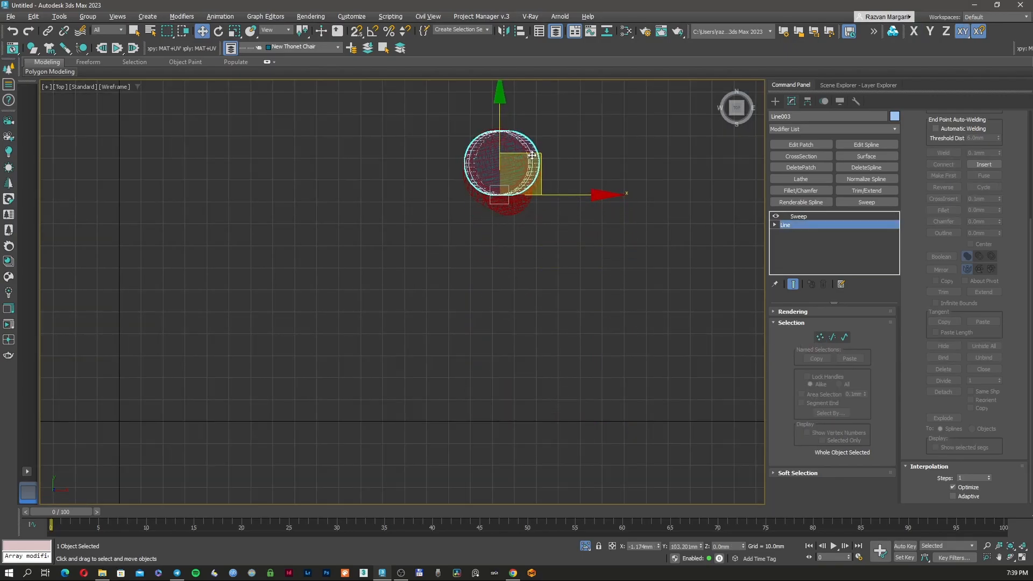
scroll(530, 161, "up", 2)
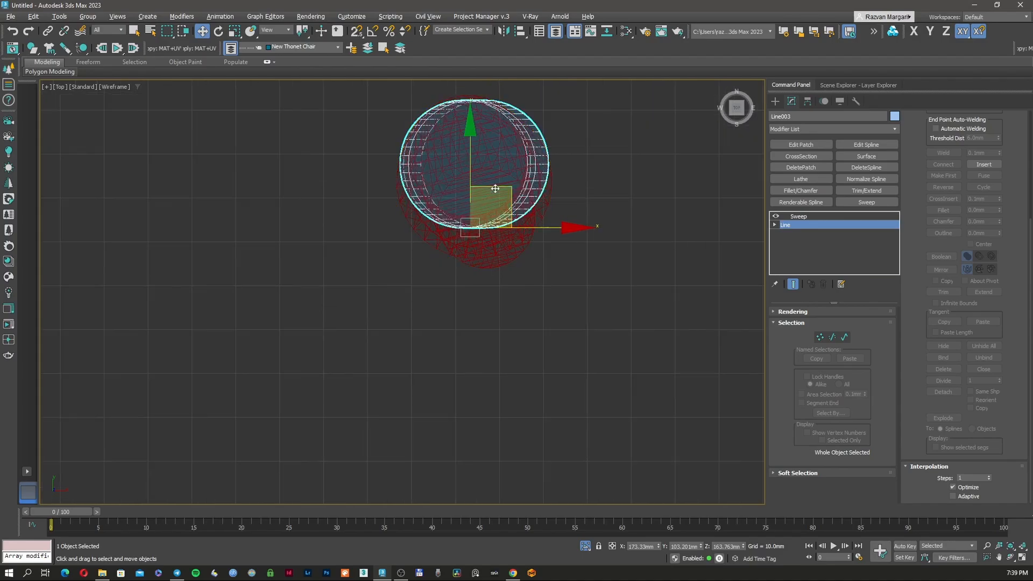
scroll(493, 190, "up", 2)
middle_click_drag(494, 190, 497, 276)
mouse_move(506, 290)
left_mouse_down()
mouse_move(529, 324)
mouse_move(514, 345)
mouse_move(513, 316)
left_mouse_up()
key("F3")
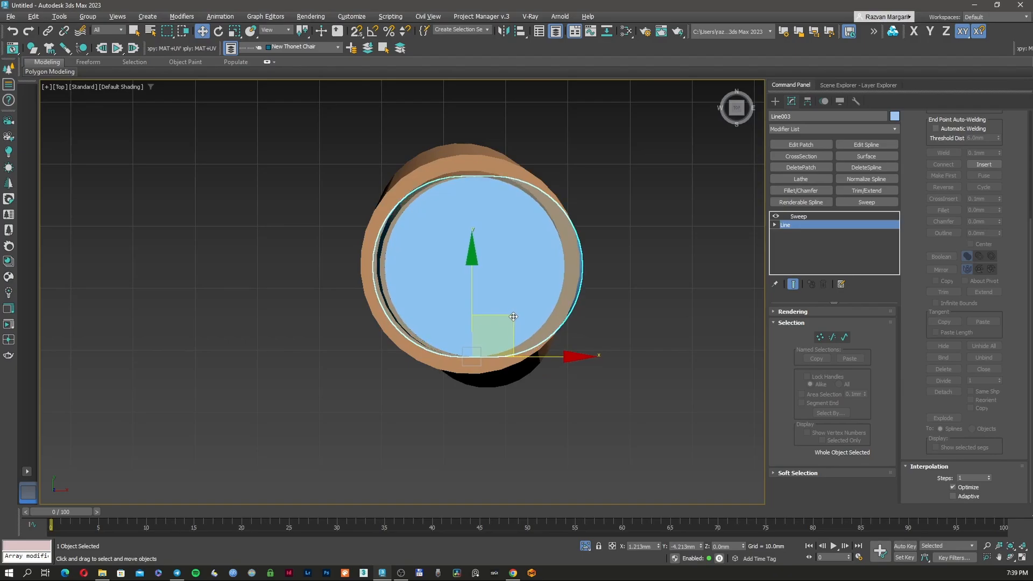
- Rotate the swept leg about the vertical axis to about -55° and move it back over the manufacturer's leg
right_click(513, 316)
left_click(562, 330)
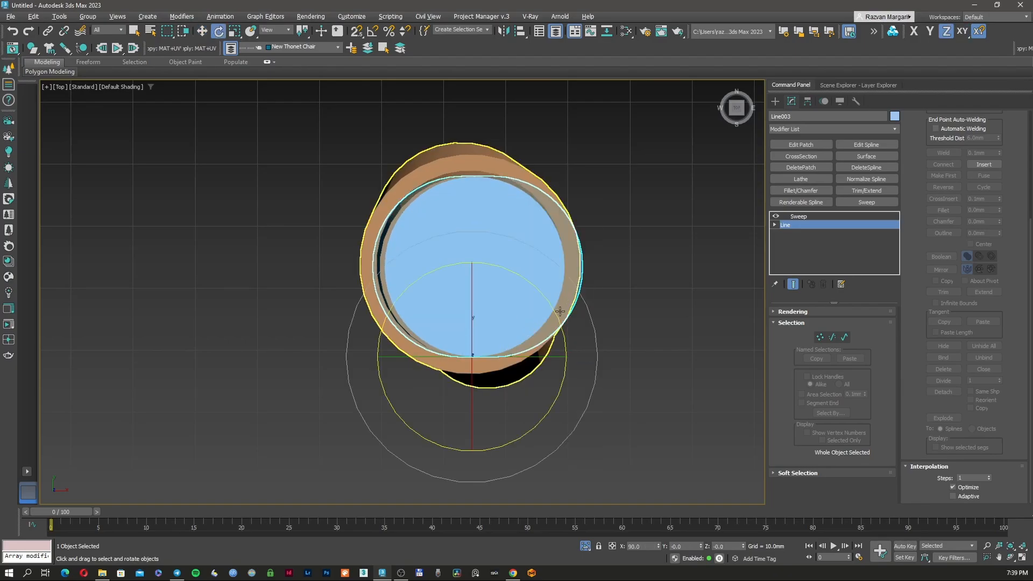
left_click_drag(558, 315, 559, 378)
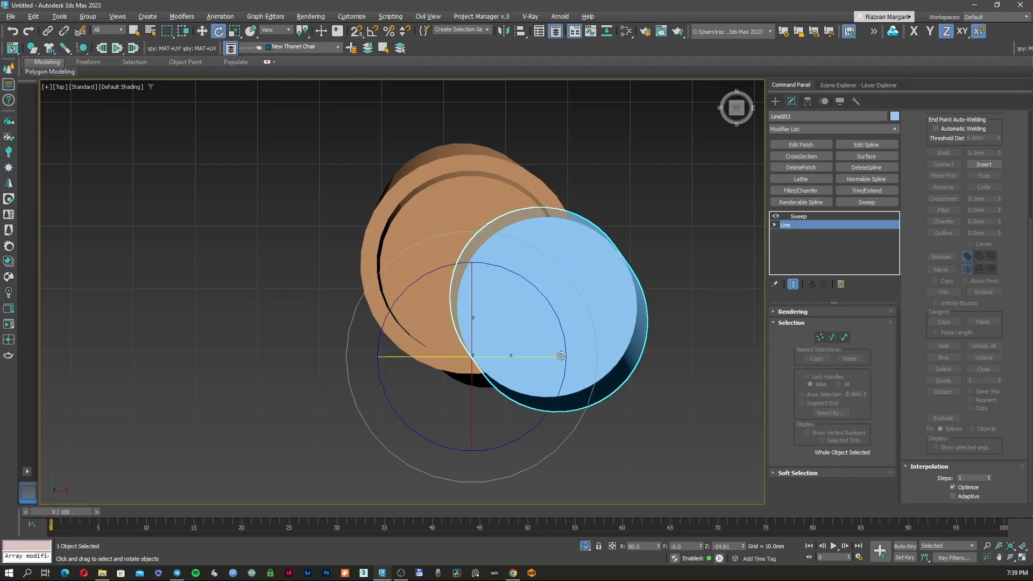
right_click(558, 353)
left_click(571, 365)
left_click_drag(512, 320, 450, 285)
- Fine-tune the leg's vertical-axis rotation to about -61° and shift it to line up with the manufacturer's leg outline
key("F3")
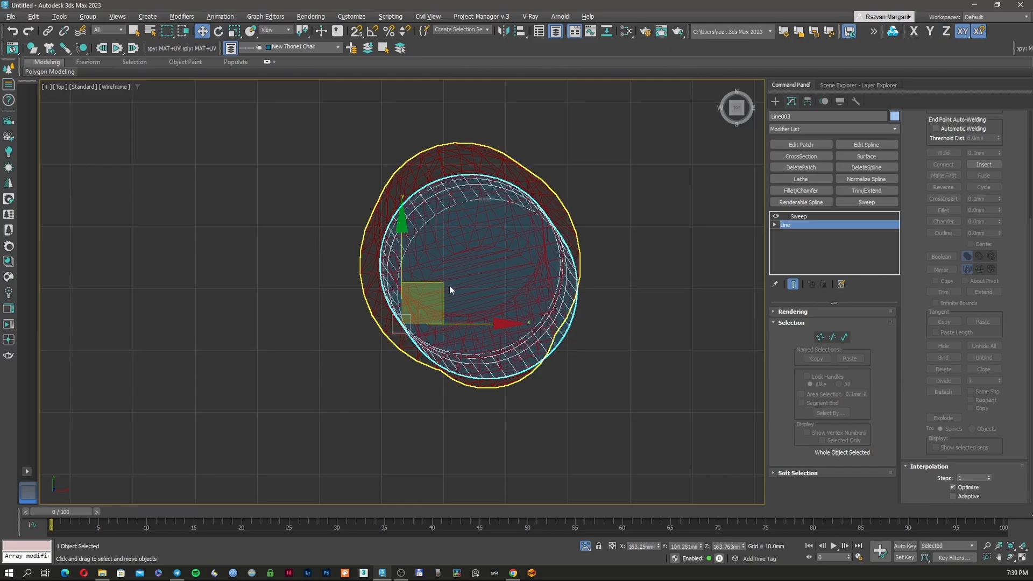
right_click(450, 285)
left_click(474, 304)
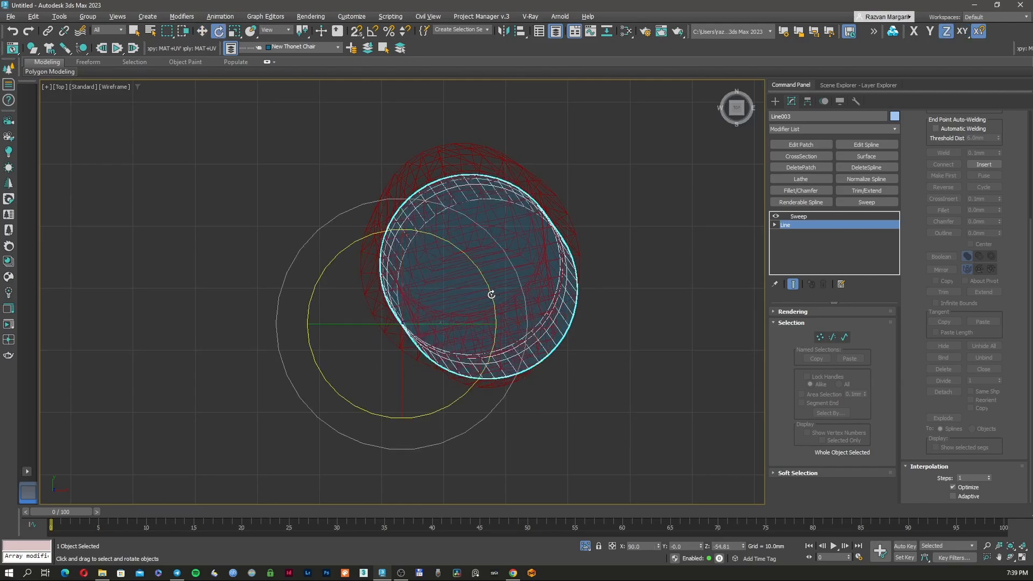
left_click_drag(491, 294, 494, 300)
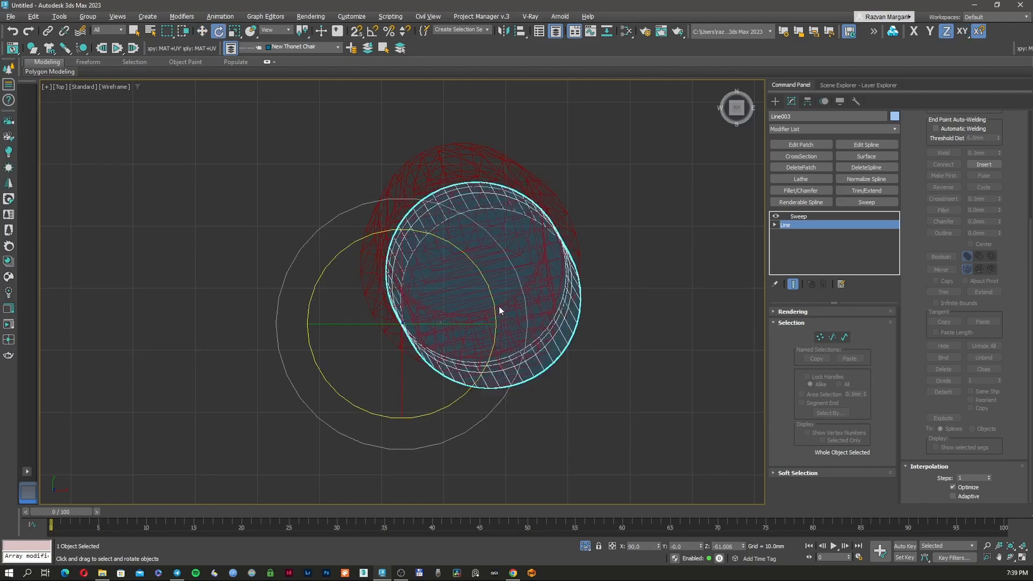
key("F3")
key("w")
left_click_drag(443, 283, 433, 269)
- Examine how closely the swept leg follows the manufacturer's leg along its length and at the foot
scroll(439, 278, "down", 3)
middle_click_drag(440, 280, 466, 266, "alt")
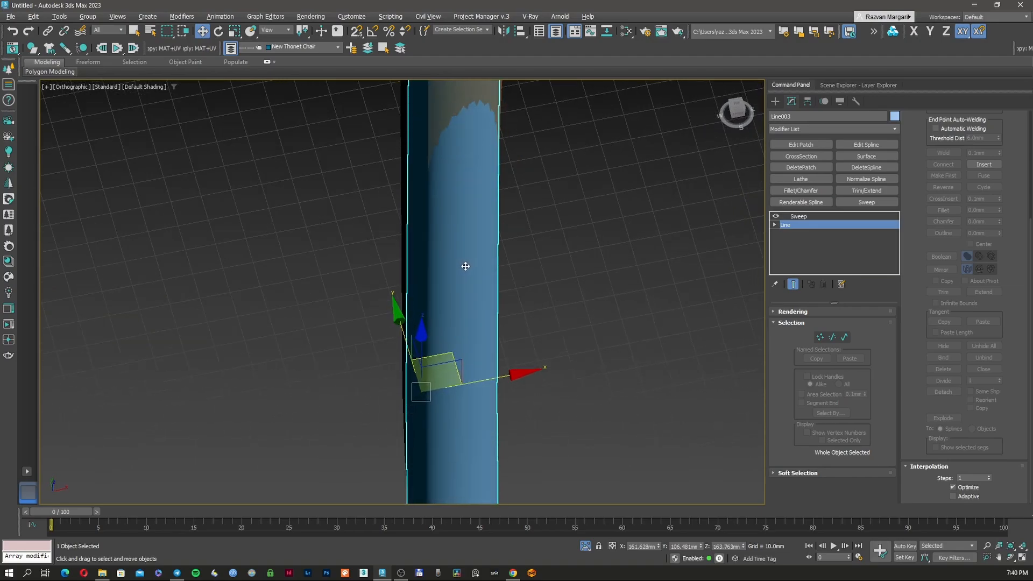
scroll(466, 266, "down", 4)
key("F3")
mouse_move(501, 376)
middle_mouse_down()
mouse_move(486, 308)
mouse_move(490, 328)
middle_mouse_up()
scroll(473, 334, "up", 4)
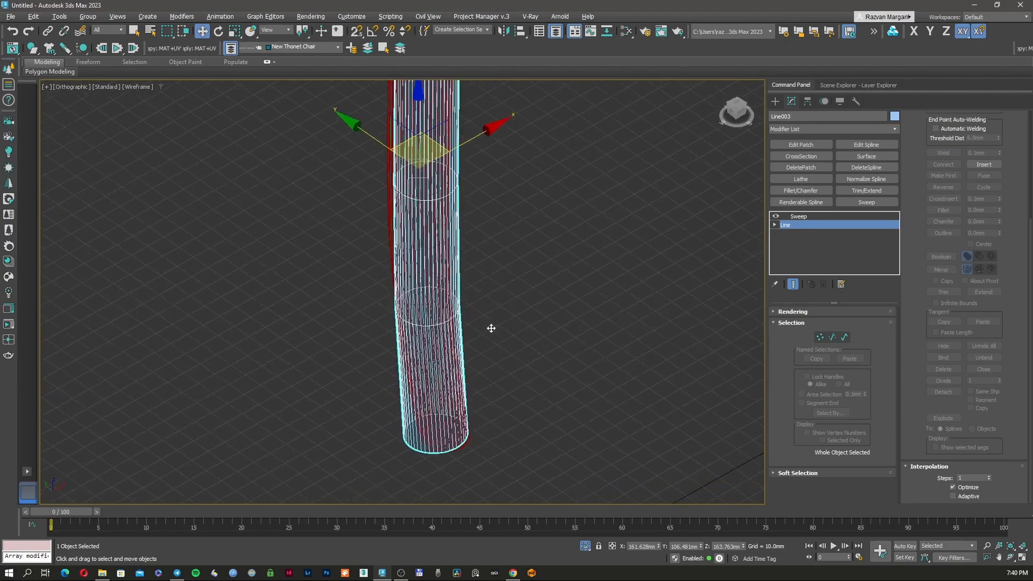
middle_click_drag(478, 394, 486, 336)
key("F3")
key("F3")
scroll(480, 338, "down", 3)
- Add an Edit Poly modifier above the Sweep and start editing the leg at vertex level
left_click(805, 217)
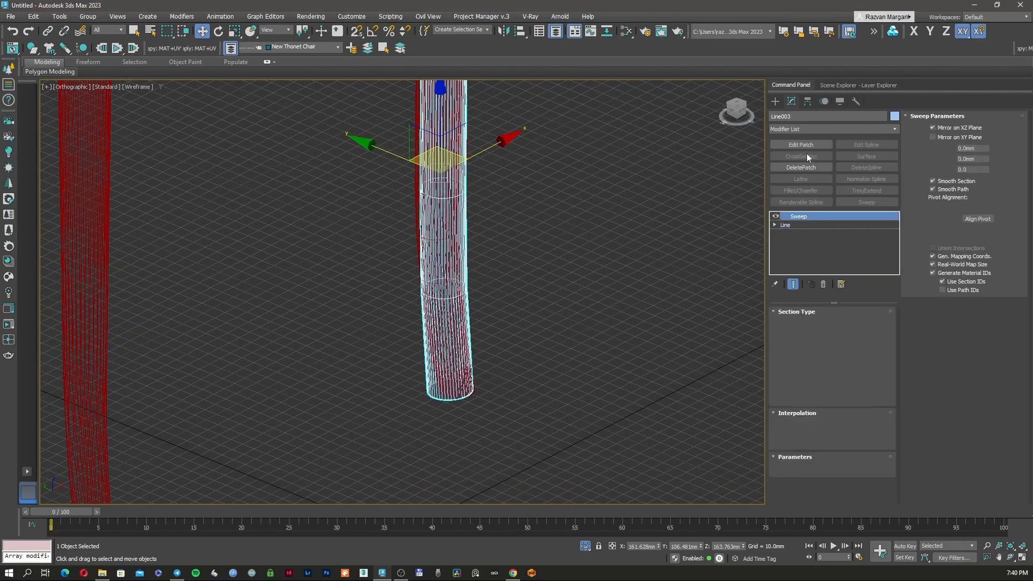
left_click(820, 129)
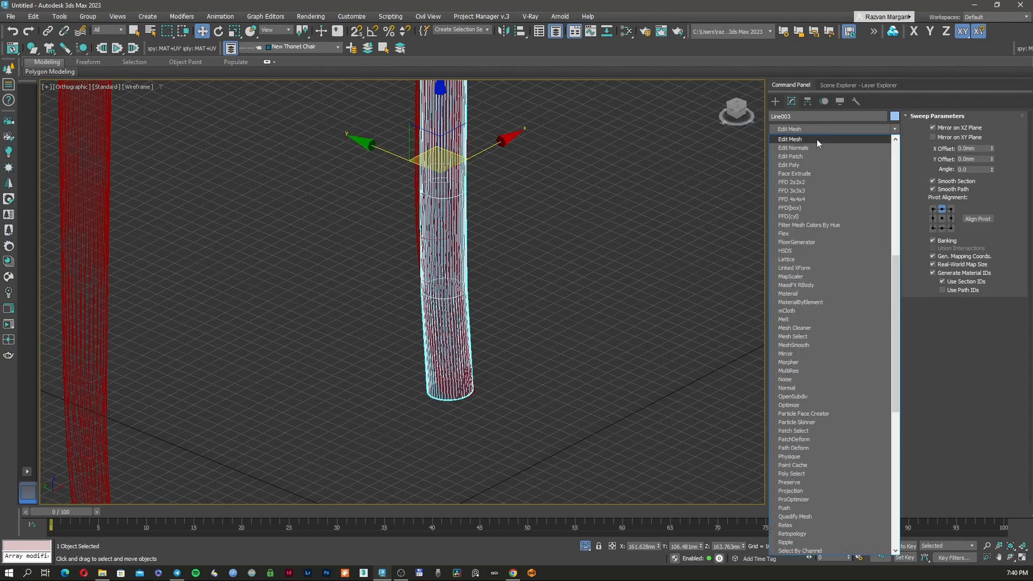
left_click(808, 165)
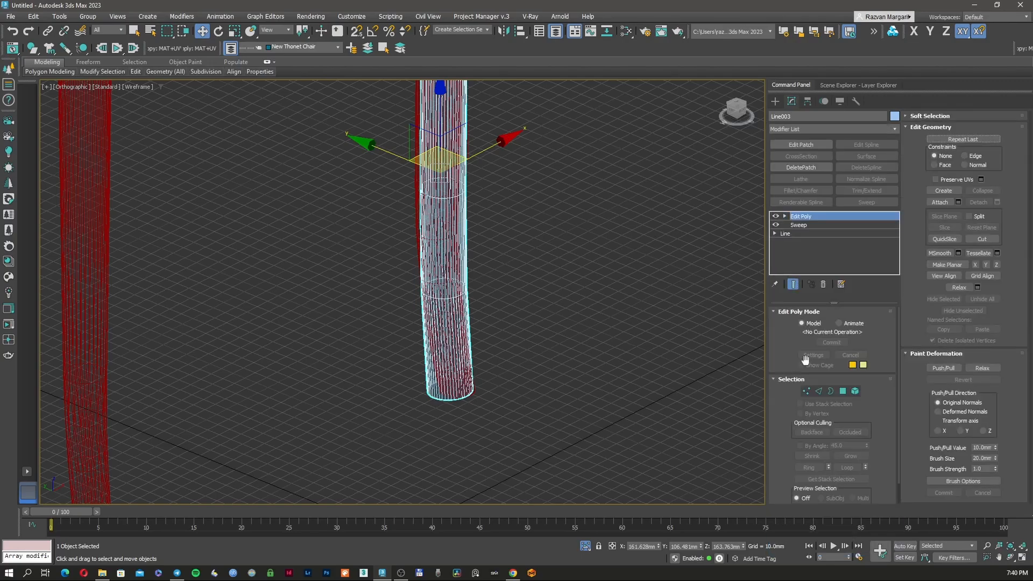
left_click(807, 392)
- Select the upper of the two vertex rings near the leg's lower end and shift it horizontally onto the manufacturer's leg outline
middle_click_drag(457, 212, 486, 320)
key("F3")
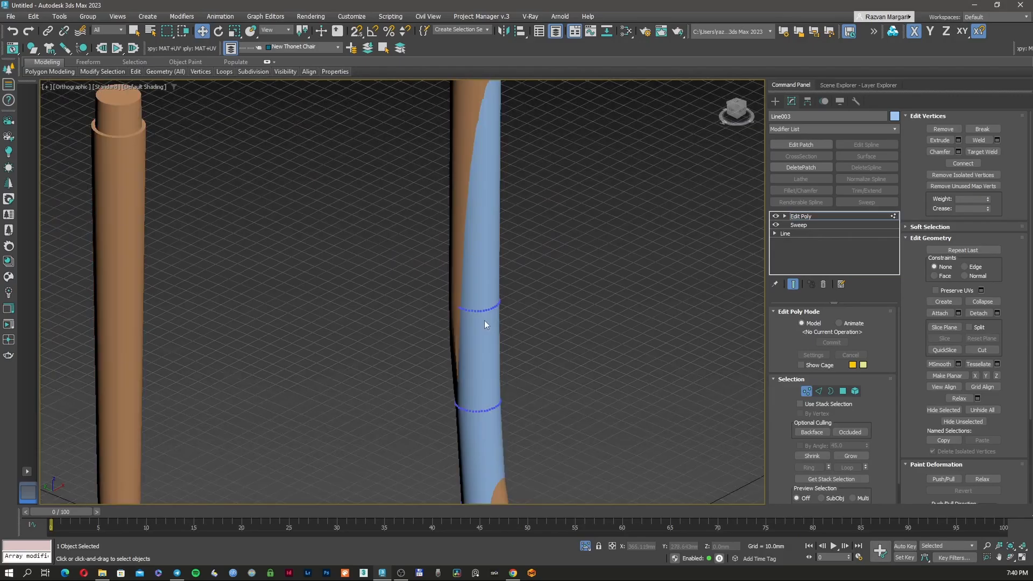
scroll(483, 321, "down", 4)
scroll(484, 320, "up", 3)
key("F3")
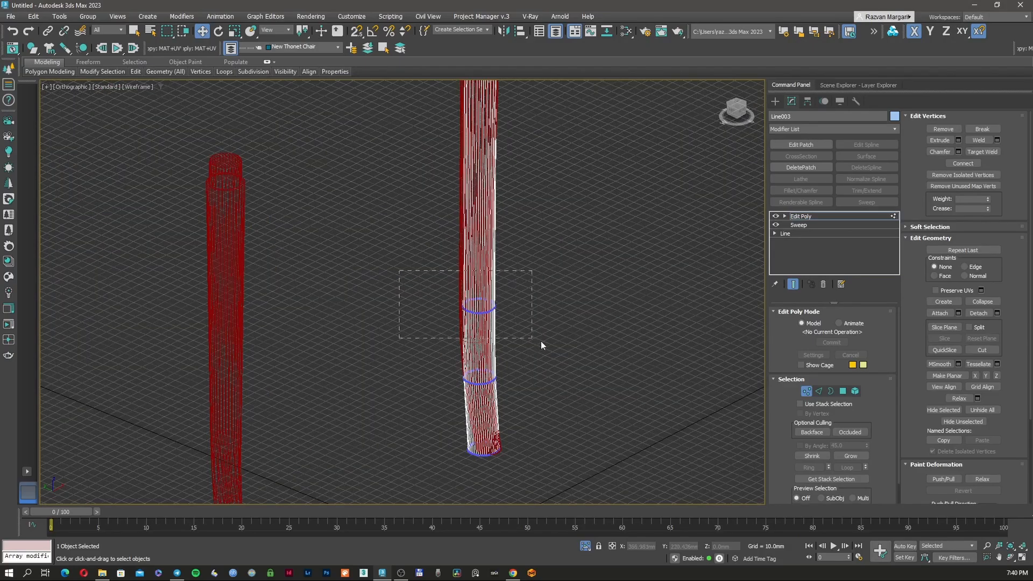
left_click_drag(540, 345, 541, 344)
scroll(489, 311, "up", 5)
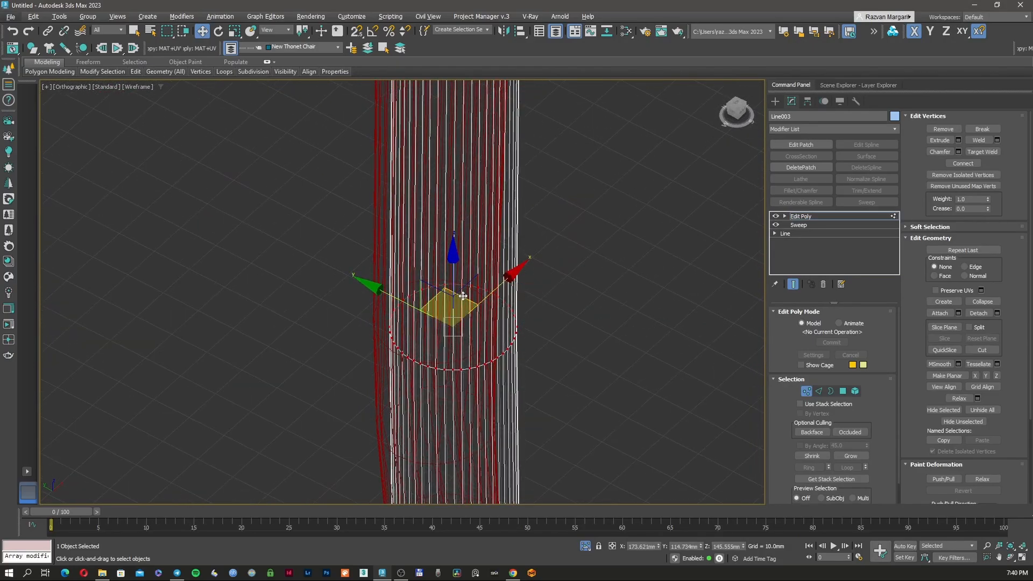
left_click_drag(462, 296, 446, 293)
scroll(446, 293, "down", 2)
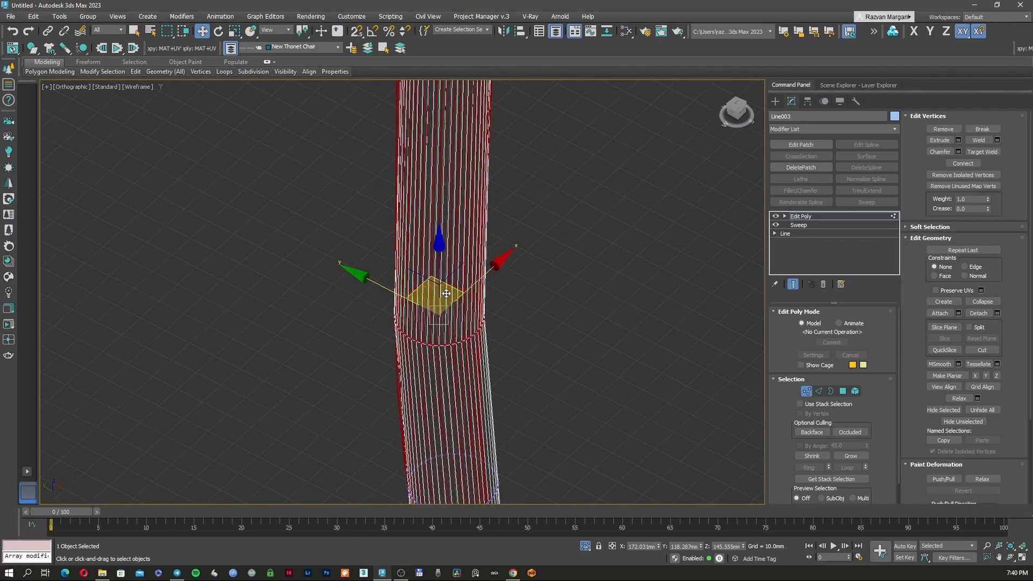
- Select the vertex ring at the leg's foot end and scale it down toward the manufacturer's leg diameter
scroll(446, 293, "down", 3)
middle_click_drag(484, 398, 466, 336)
scroll(454, 412, "up", 3)
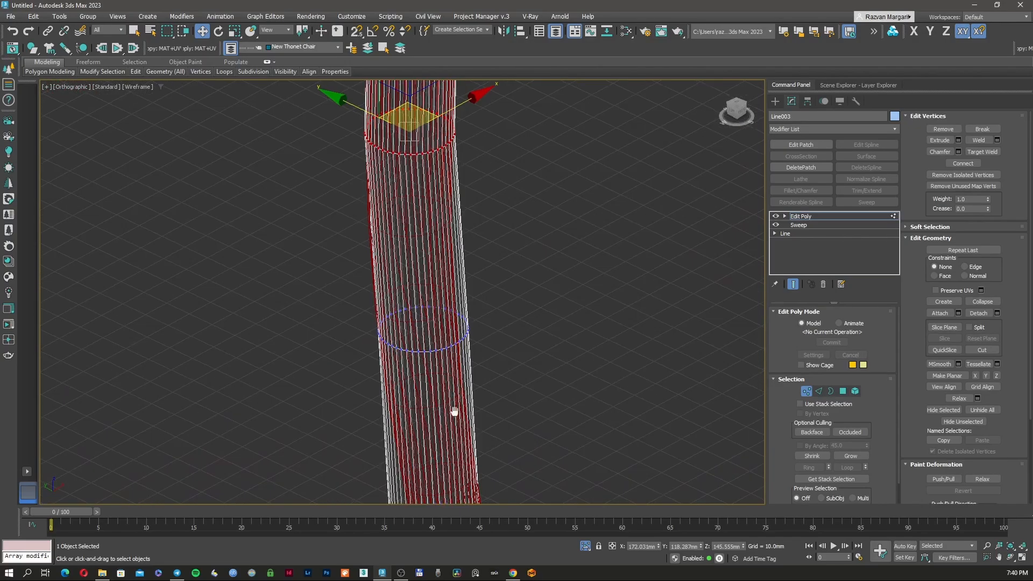
middle_click_drag(454, 411, 421, 398)
left_click_drag(479, 434, 484, 438)
scroll(447, 419, "up", 4)
right_click(427, 375)
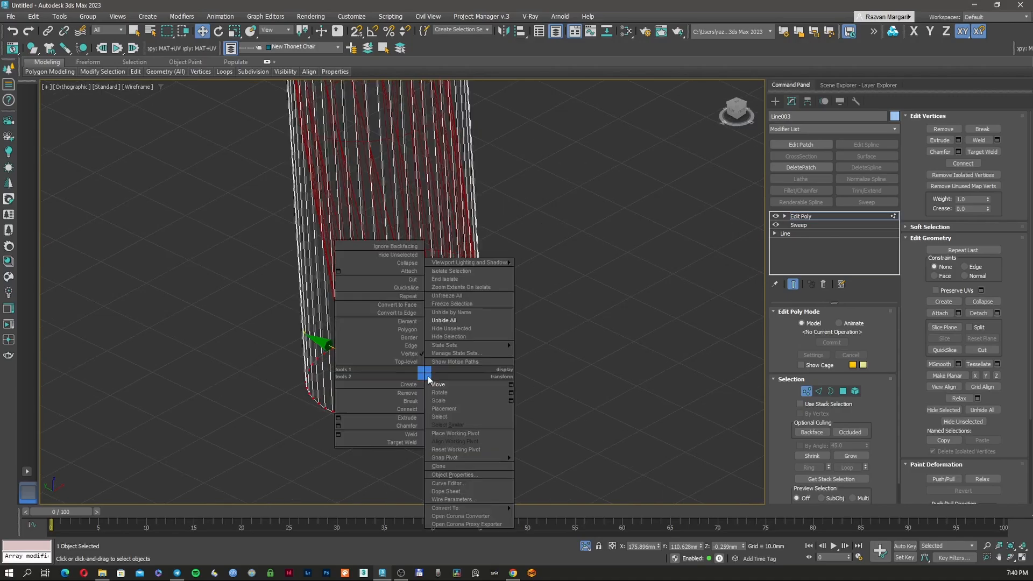
left_click(456, 401)
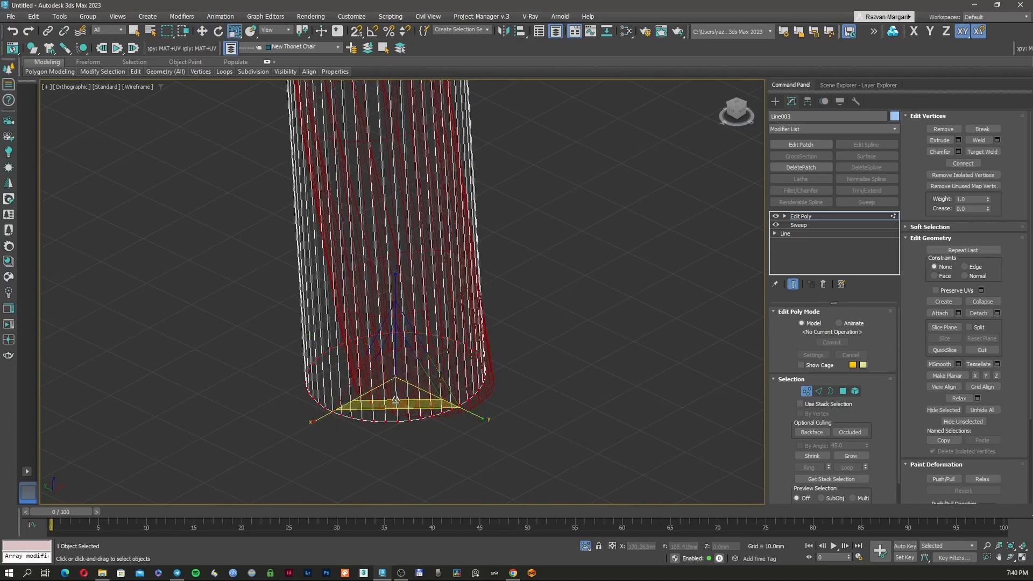
left_click_drag(394, 400, 393, 388)
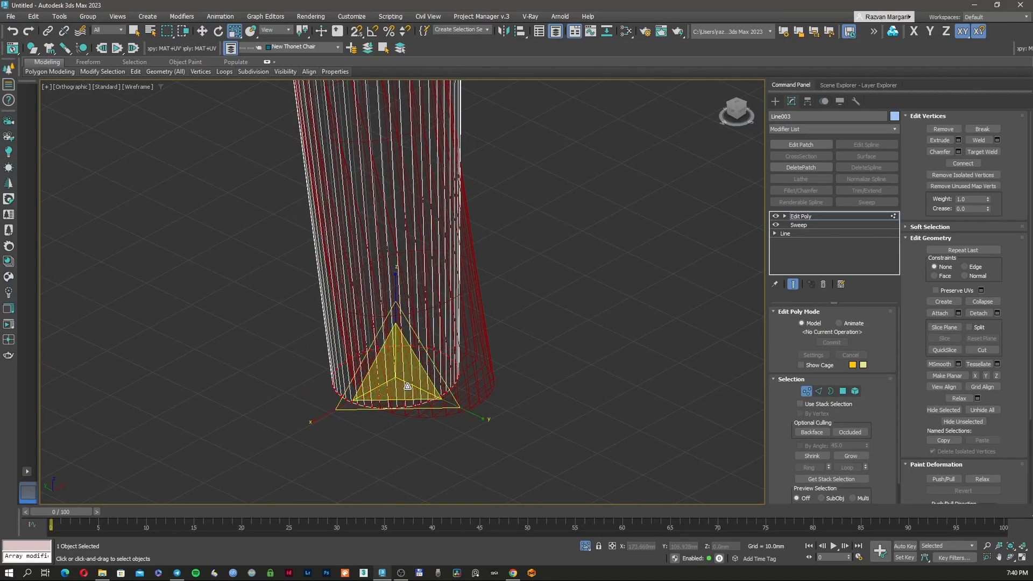
- Move the foot-end vertex ring horizontally to center it on the manufacturer's foot
mouse_move(405, 386)
middle_mouse_down("alt")
mouse_move(387, 350)
mouse_move(398, 391)
mouse_move(411, 392)
mouse_move(408, 375)
middle_mouse_up("alt")
key("w")
left_click_drag(401, 340, 441, 351)
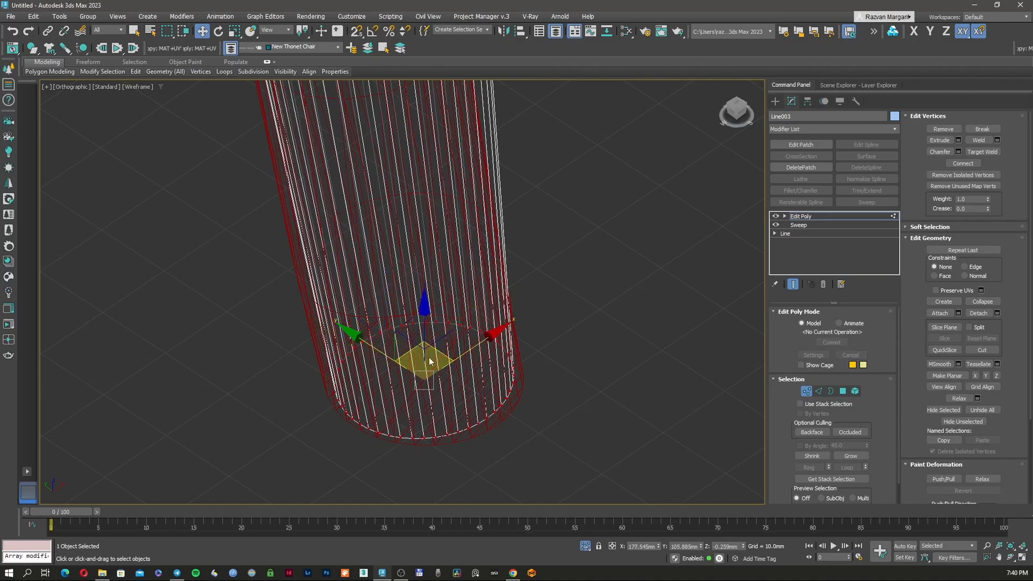
- Scale the foot-end vertex ring up slightly to match the manufacturer's foot outline and return to the Move tool
right_click(425, 355)
left_click(442, 382)
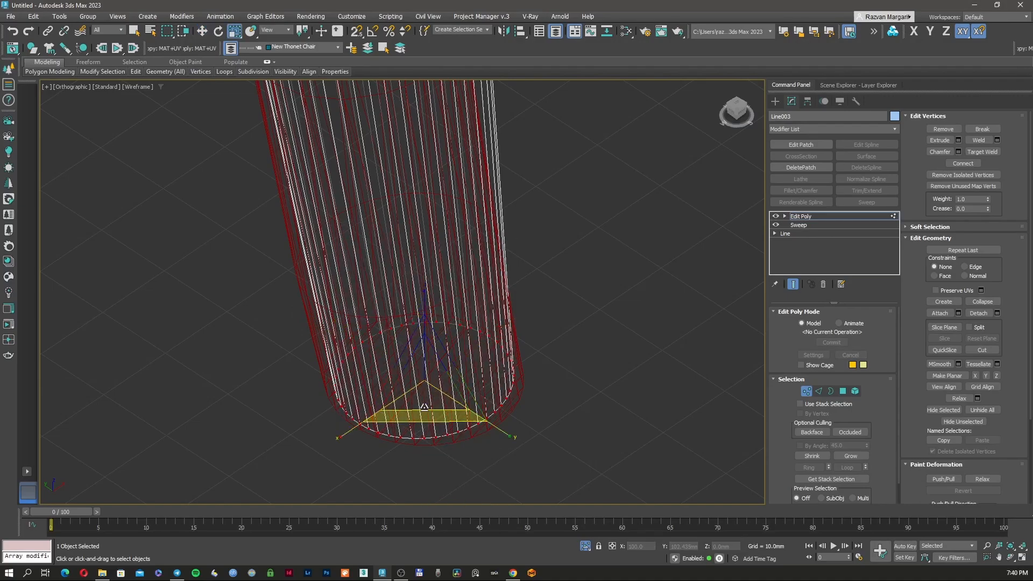
left_click_drag(424, 410, 428, 414)
right_click(426, 392)
left_click(430, 395)
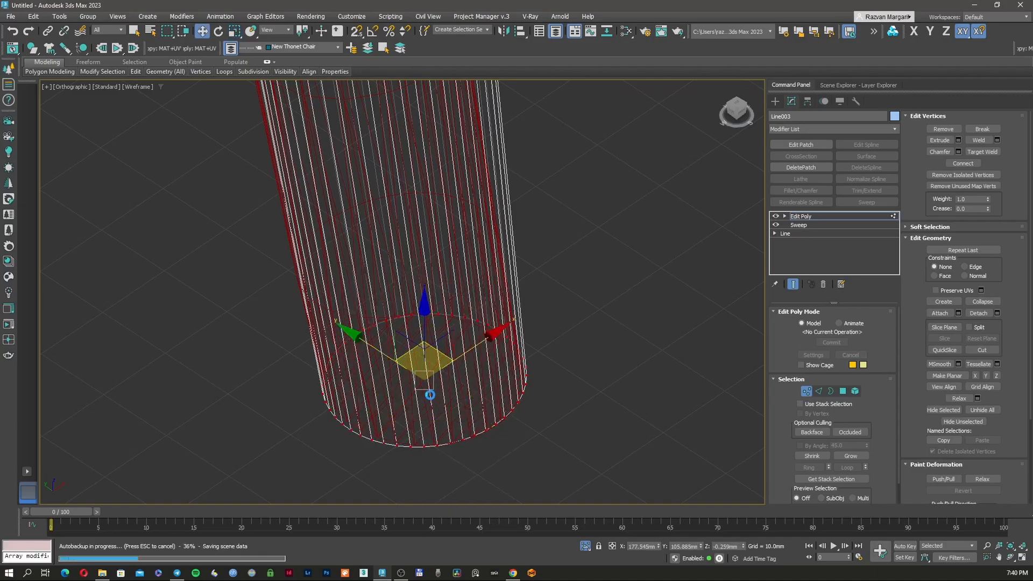
- Select the vertex ring just above the foot and nudge it horizontally into line with the manufacturer's leg
scroll(418, 261, "down", 2)
middle_click_drag(417, 261, 442, 352)
scroll(441, 349, "down", 3)
middle_click_drag(413, 288, 413, 258, "alt")
middle_click_drag(412, 258, 422, 306)
left_click_drag(537, 315, 538, 317)
scroll(428, 252, "up", 4)
scroll(427, 253, "down", 1)
middle_click_drag(427, 253, 432, 273, "alt")
scroll(433, 264, "down", 1)
left_click_drag(446, 230, 442, 229)
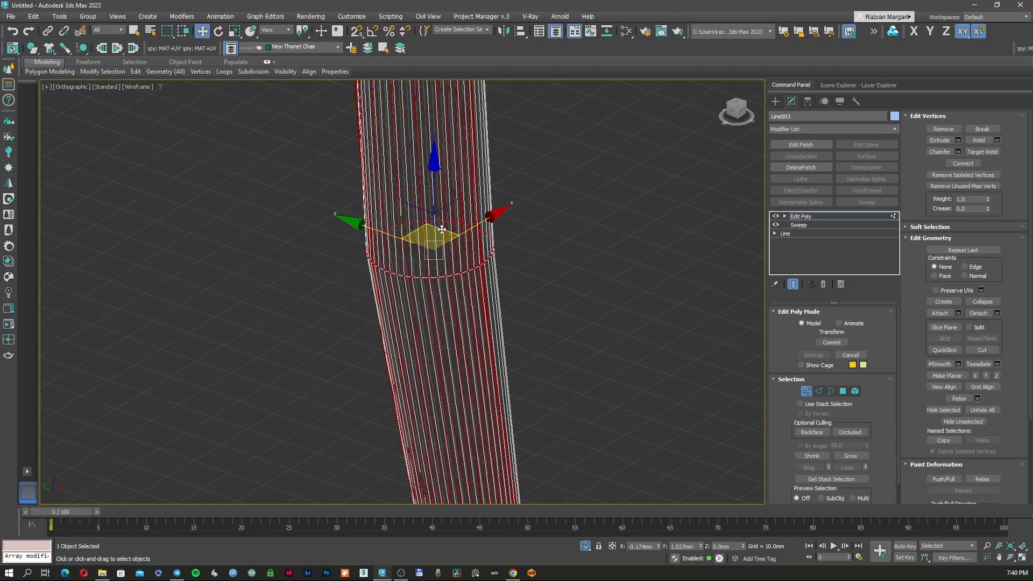
- Examine how the new leg's top end matches the reference leg in shaded and wireframe display
key("F3")
scroll(453, 253, "down", 7)
middle_click_drag(471, 289, 469, 335)
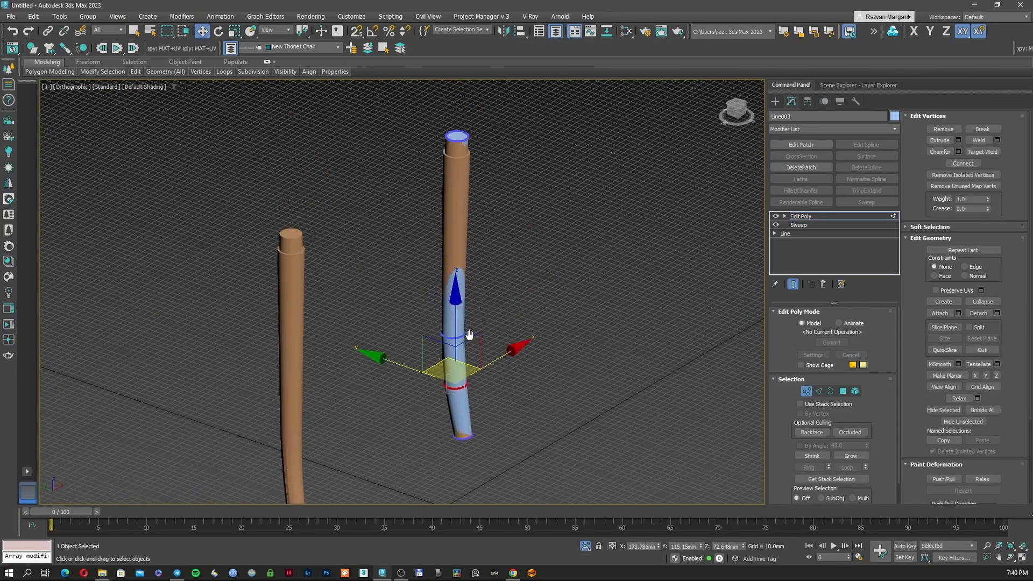
key("F3")
scroll(463, 140, "up", 8)
key("F3")
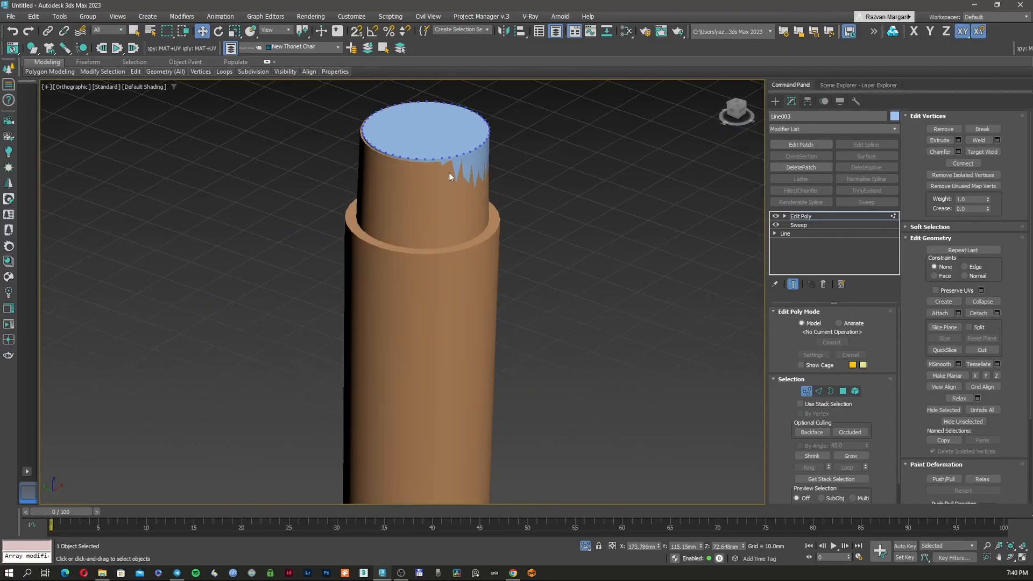
middle_click_drag(449, 175, 459, 214, "alt")
scroll(450, 165, "down", 6)
- Move the leg's top vertices vertically in the front view to about Z 430.25 mm, level with the reference leg's top
key("f")
key("z")
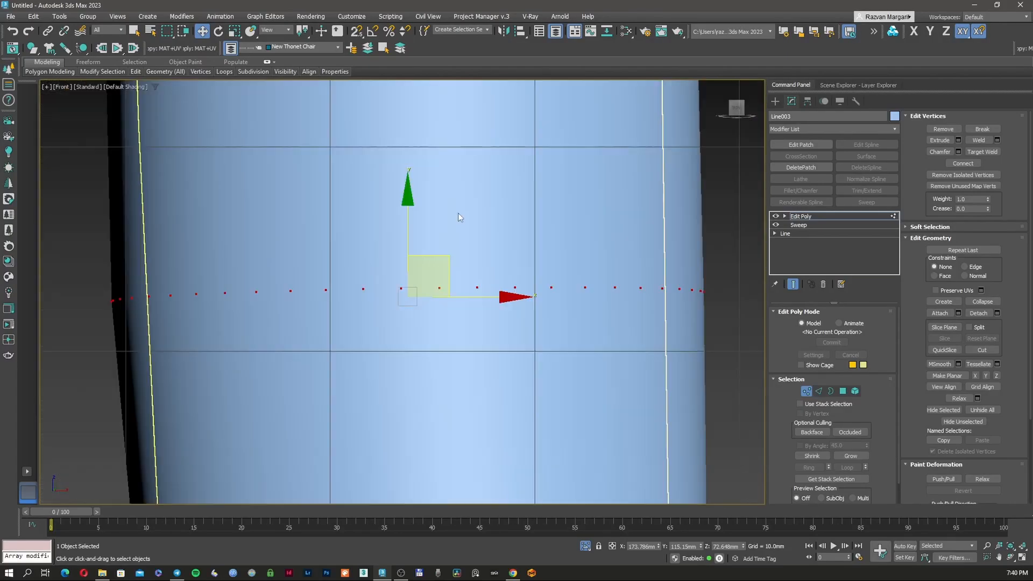
scroll(458, 214, "down", 11)
key("F3")
mouse_move(454, 172)
middle_mouse_down()
mouse_move(459, 302)
mouse_move(472, 296)
middle_mouse_up()
scroll(466, 208, "up", 7)
middle_click_drag(469, 145, 465, 293)
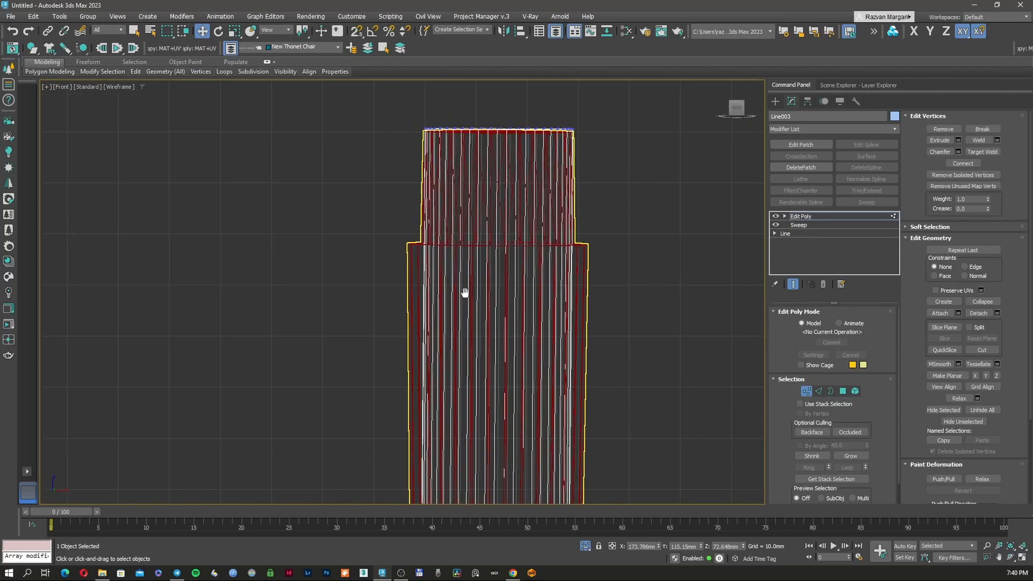
scroll(455, 247, "down", 5)
scroll(453, 206, "up", 4)
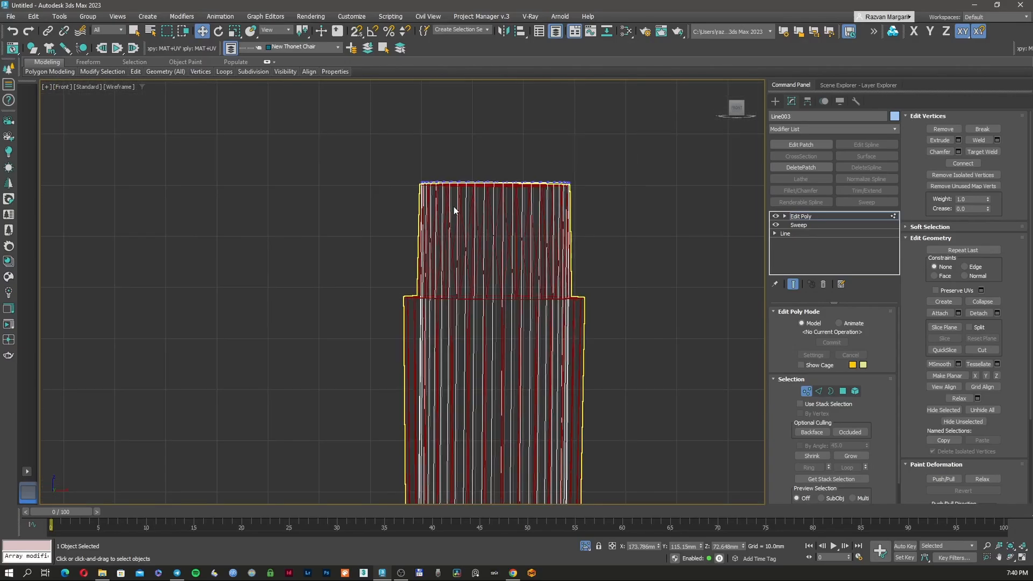
left_click_drag(605, 214, 604, 214)
scroll(535, 175, "up", 6)
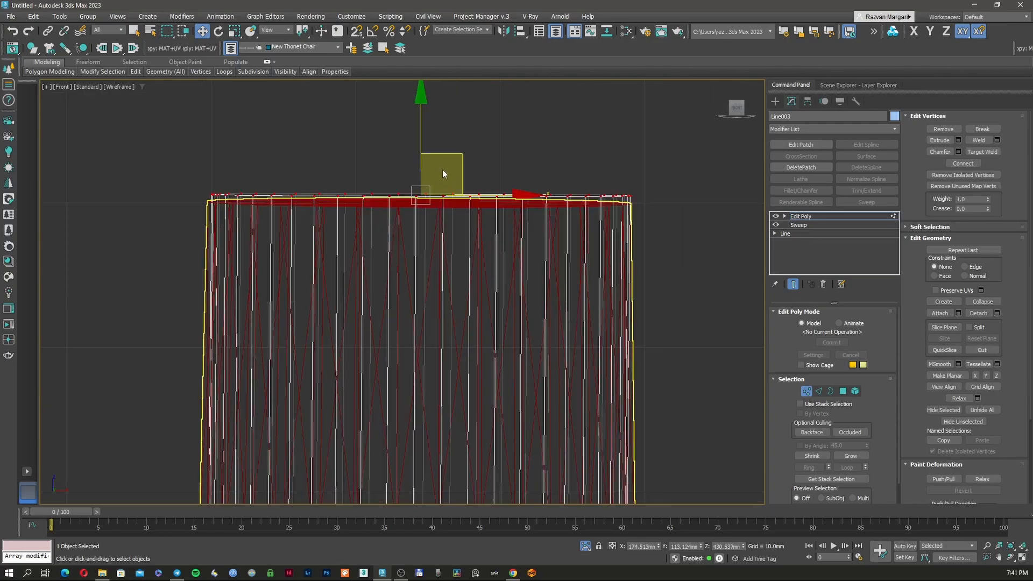
mouse_move(425, 131)
left_mouse_down()
mouse_move(423, 146)
mouse_move(423, 132)
left_mouse_up()
scroll(445, 238, "down", 5)
middle_click_drag(457, 286, 458, 280)
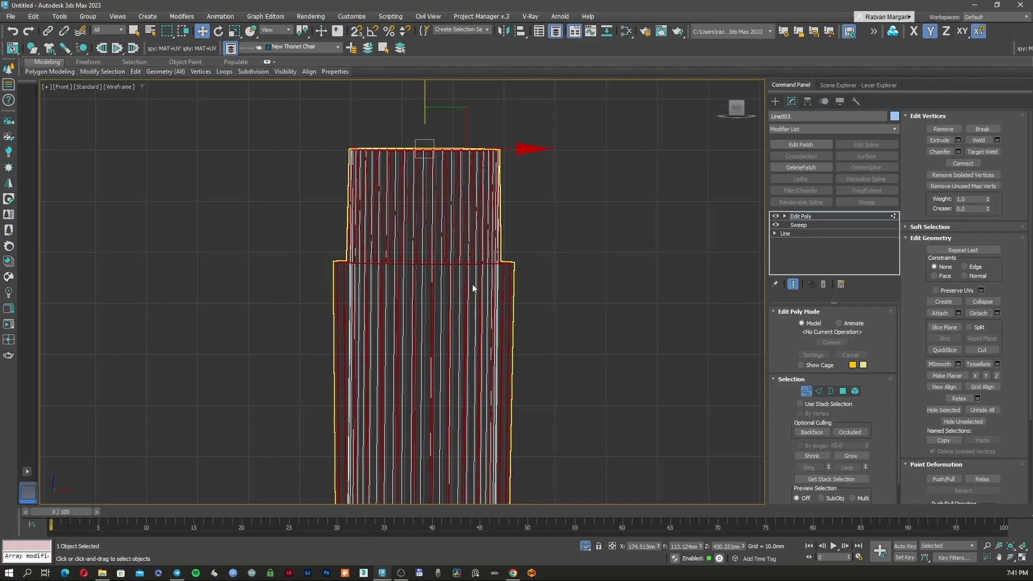
- Insert an edge loop around the leg at the reference leg's shoulder, at about Z 408.2 mm
scroll(463, 264, "up", 4)
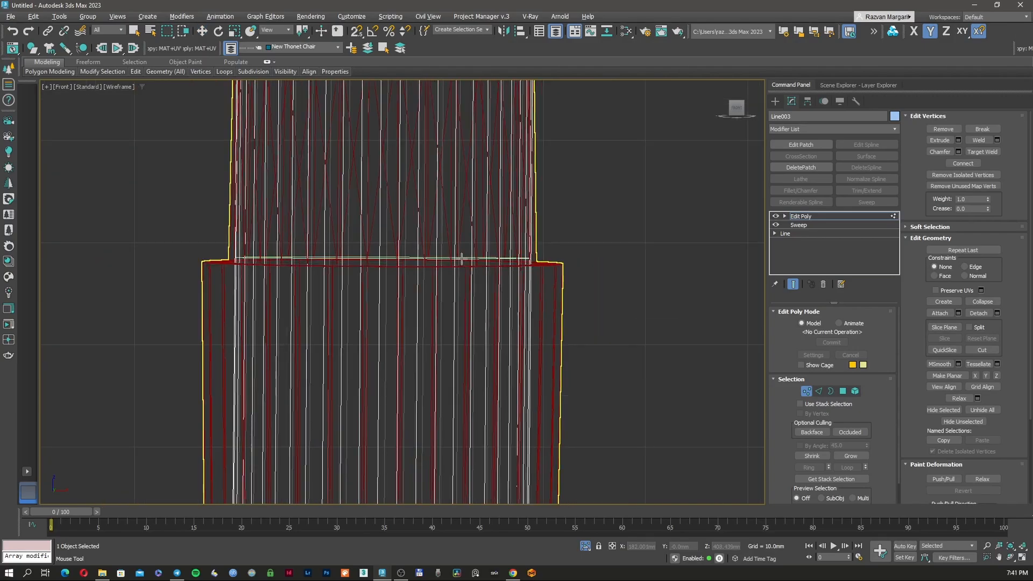
key("2")
scroll(457, 262, "down", 8)
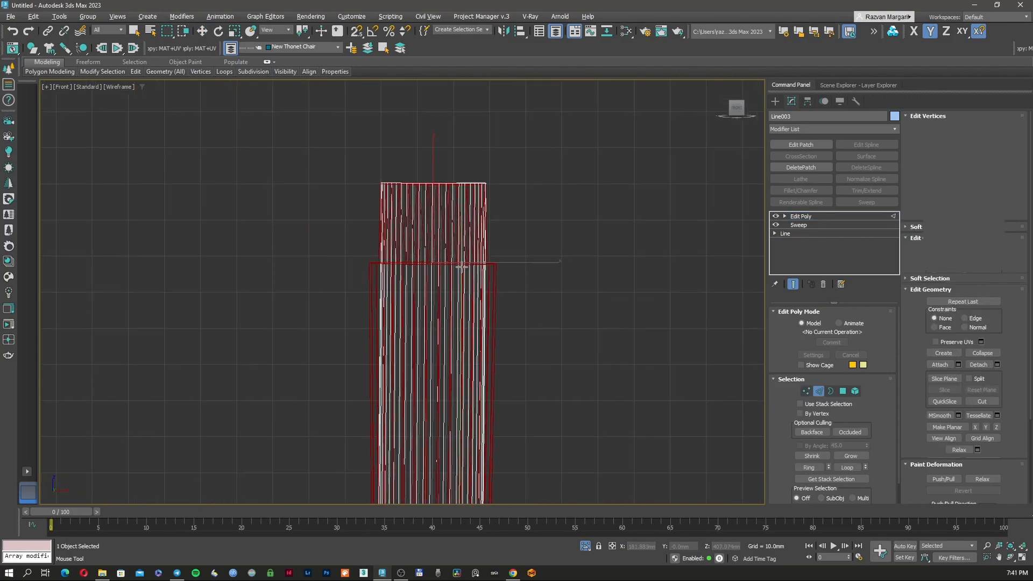
middle_click_drag(483, 365, 478, 145)
scroll(478, 145, "down", 2)
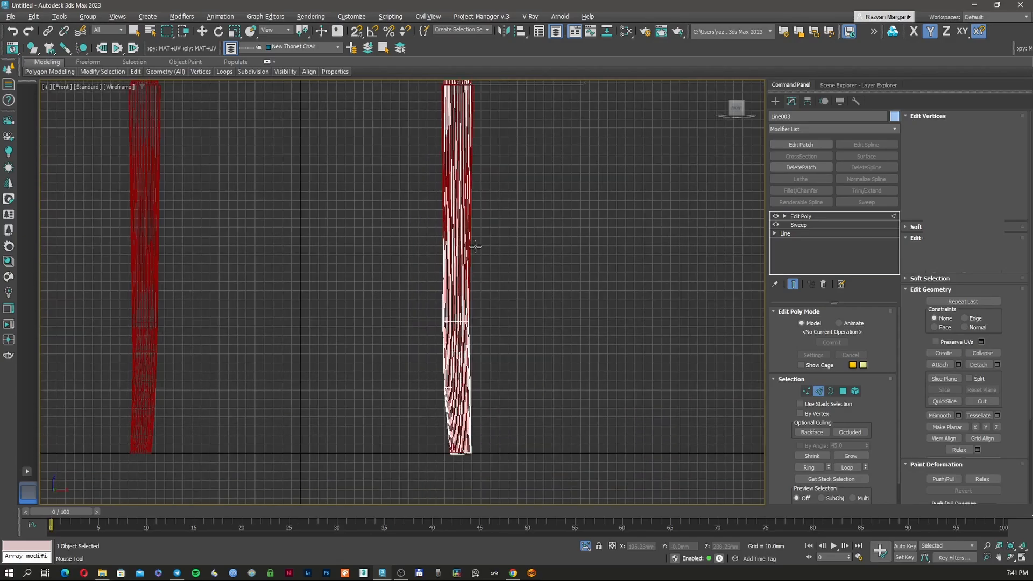
key("2")
key("w")
middle_click_drag(489, 210, 473, 274)
scroll(452, 218, "up", 10)
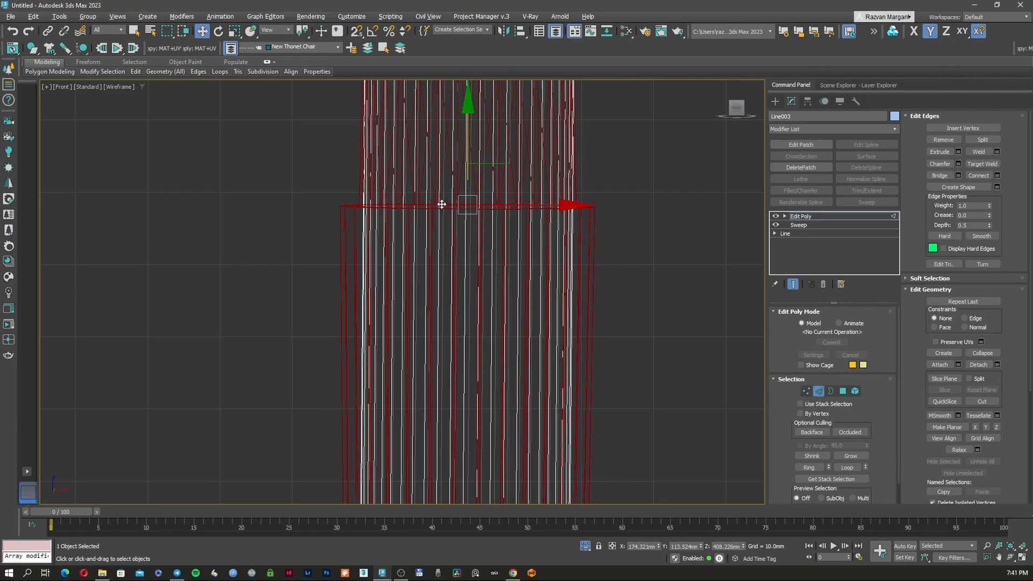
- Inspect the leg's narrow top and the reference shoulder in shaded and wireframe display
middle_click_drag(442, 204, 453, 237, "alt")
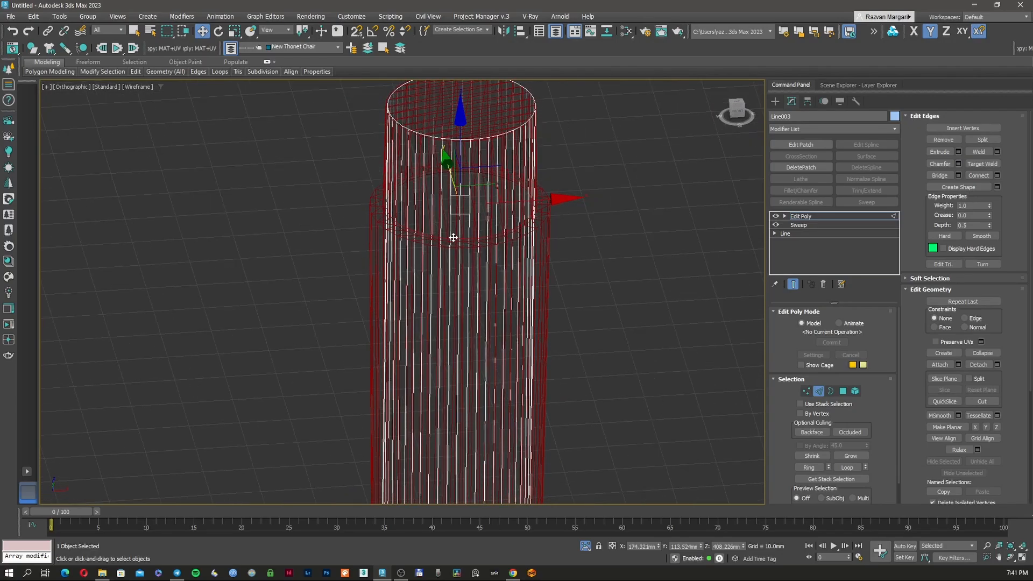
key("F3")
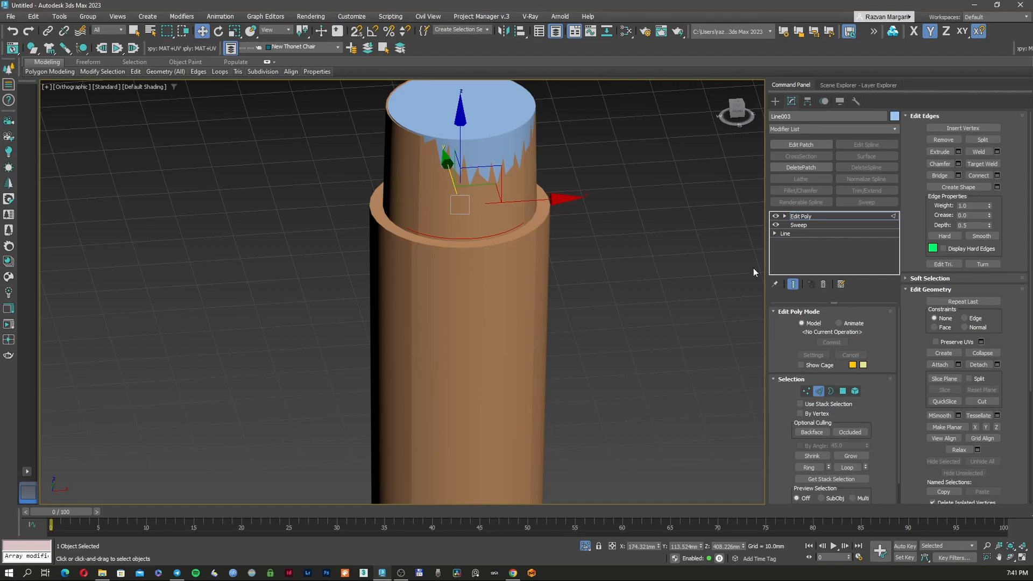
scroll(481, 323, "down", 2)
key("F3")
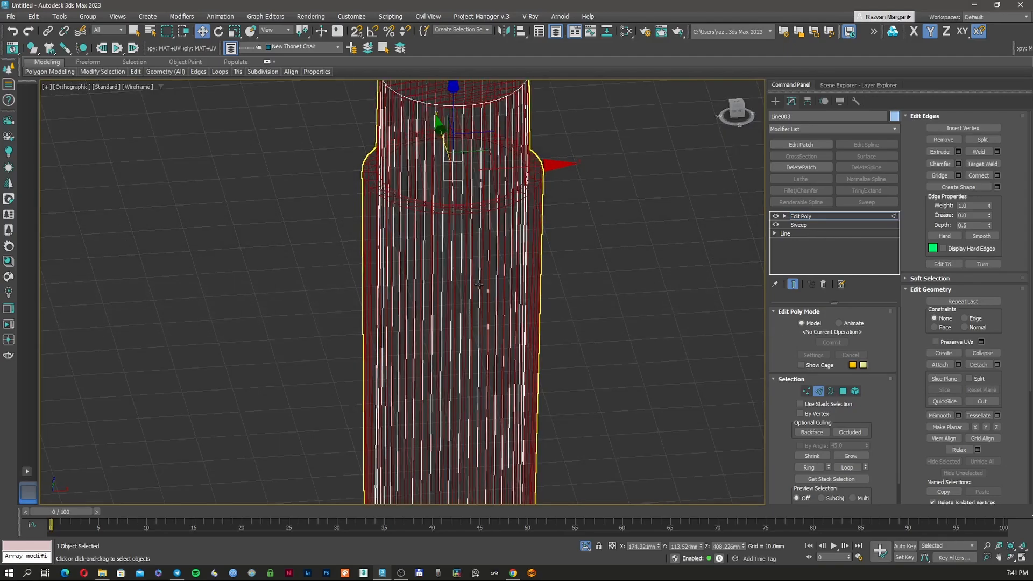
scroll(495, 355, "down", 6)
middle_click_drag(505, 380, 492, 280)
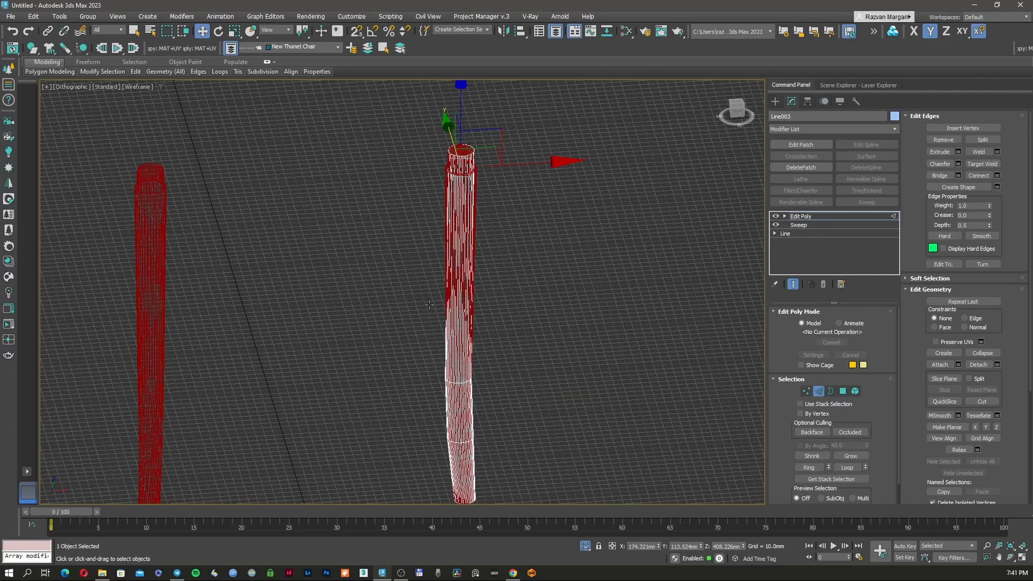
key("F3")
key("F3")
- Insert a second edge loop around the leg just above the loop at the shoulder
scroll(428, 189, "up", 10)
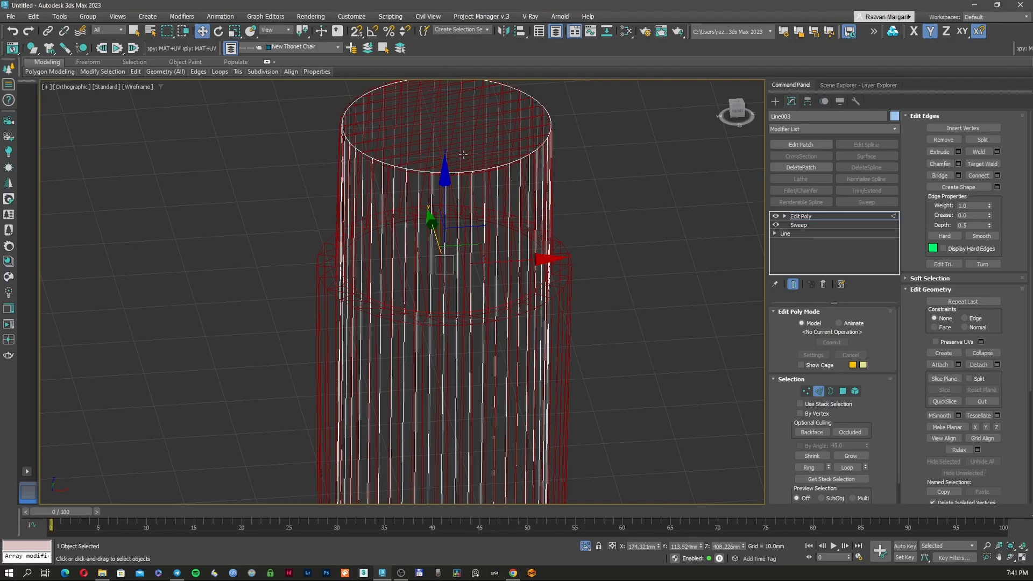
scroll(405, 310, "up", 5)
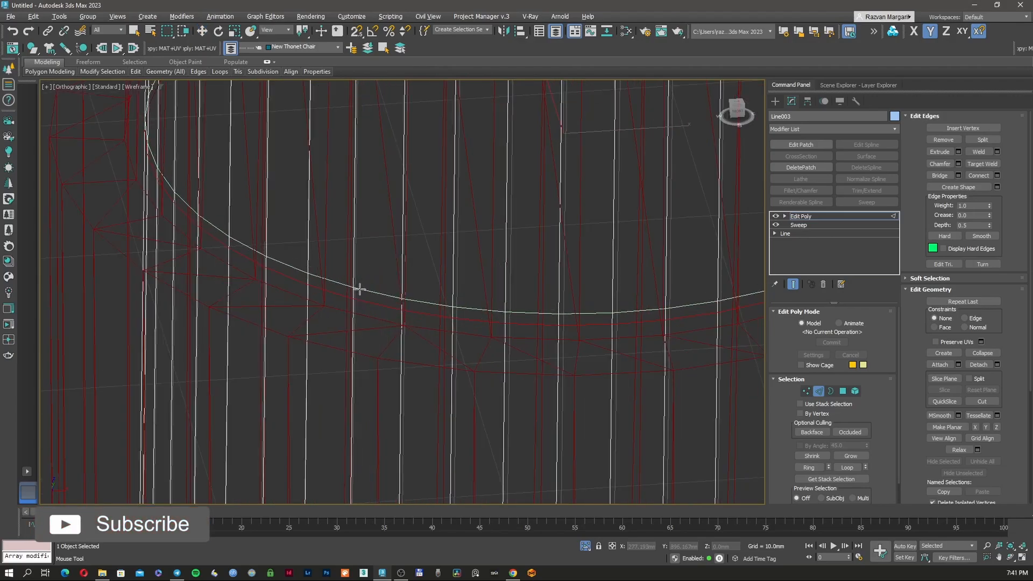
key("w")
scroll(370, 303, "down", 5)
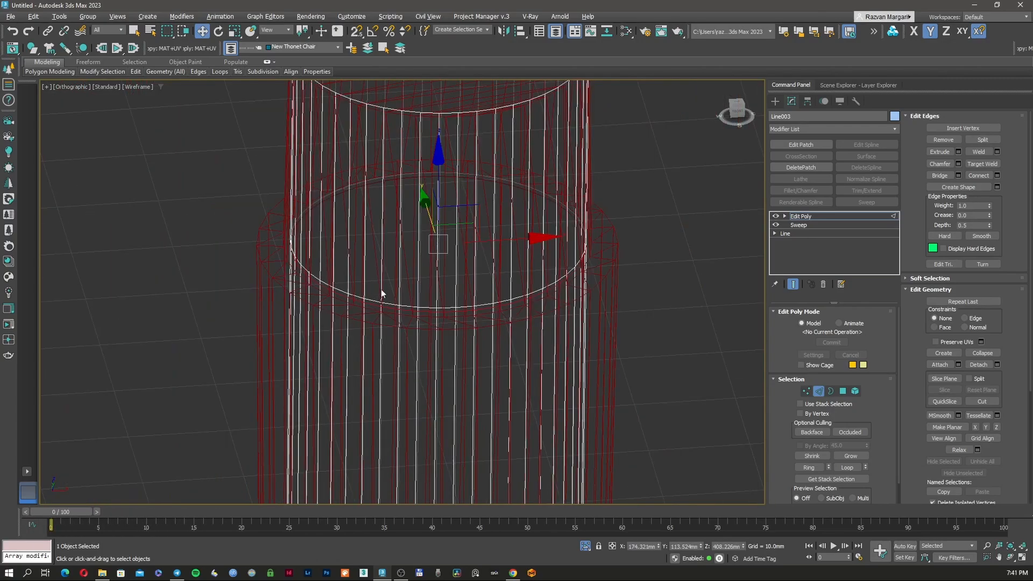
- Scale the lower shoulder edge loop outward in the XY plane to the width of the reference leg's collar
right_click(381, 285)
left_click(398, 313)
key("r")
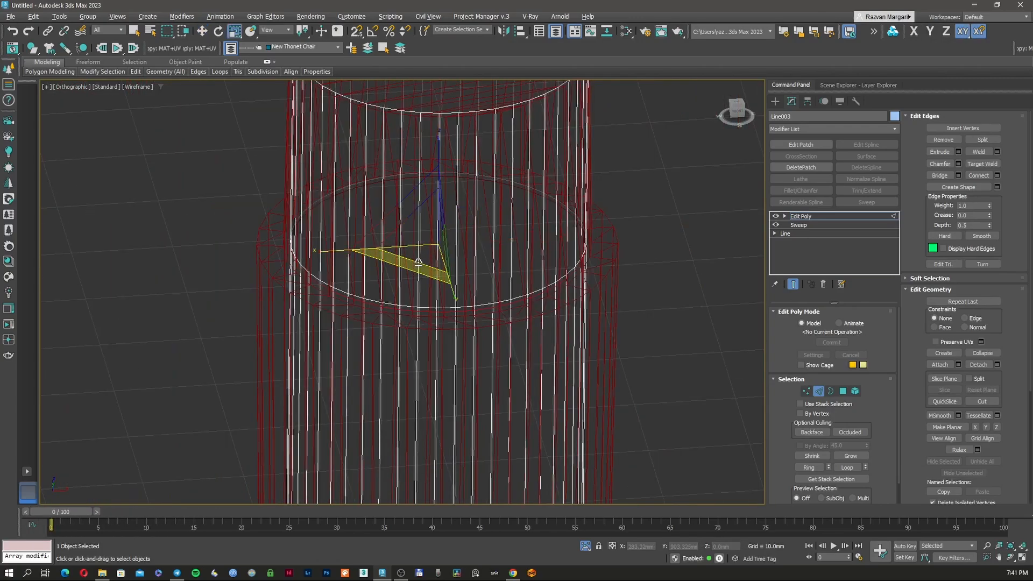
left_click_drag(418, 262, 408, 267)
key("F3")
key("F3")
scroll(388, 291, "up", 4)
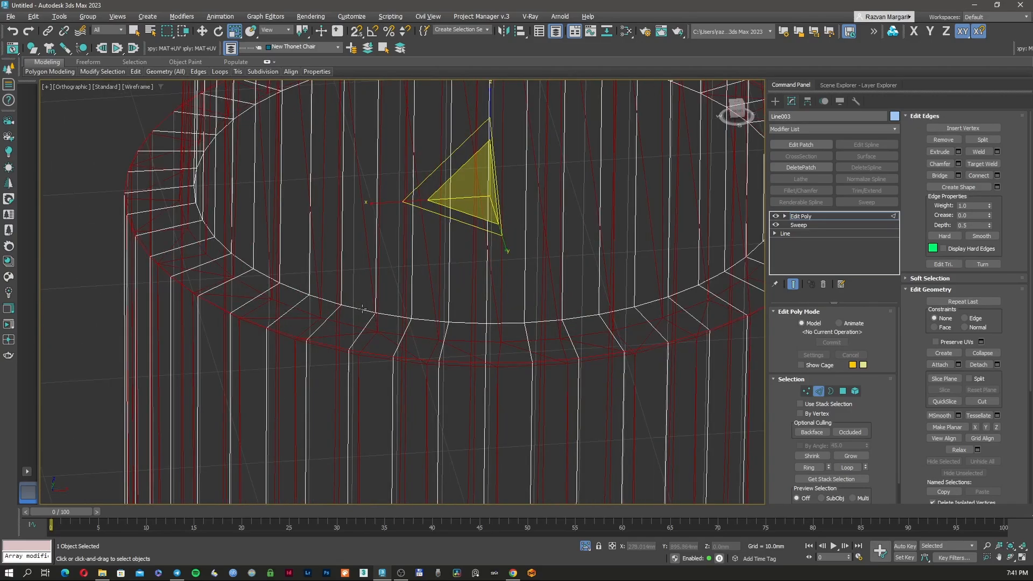
- Move the widened edge loop vertically with snapping to the reference shoulder in the front view, at about Z 408.27 mm
key("f")
scroll(377, 242, "up", 5)
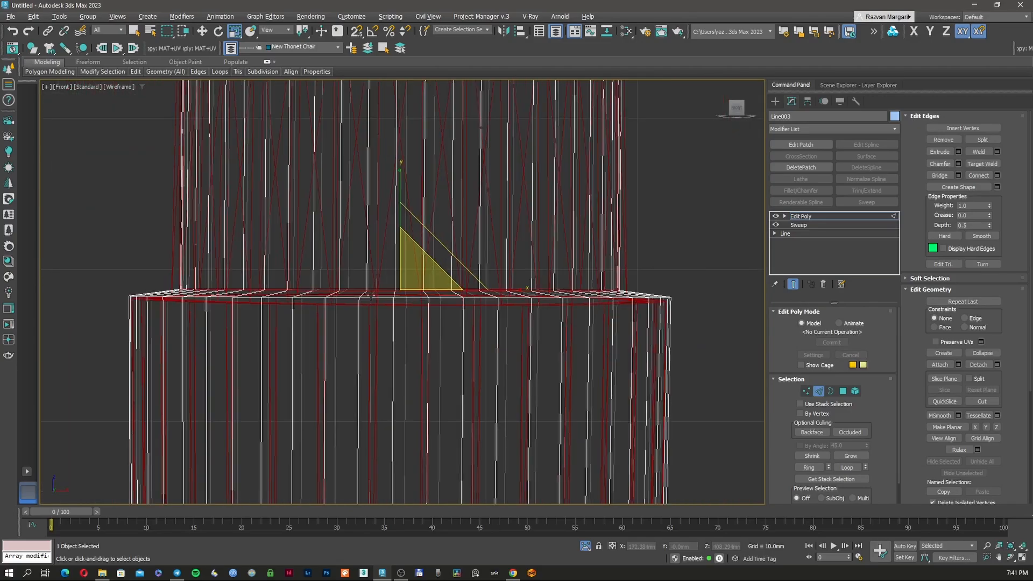
right_click(395, 225)
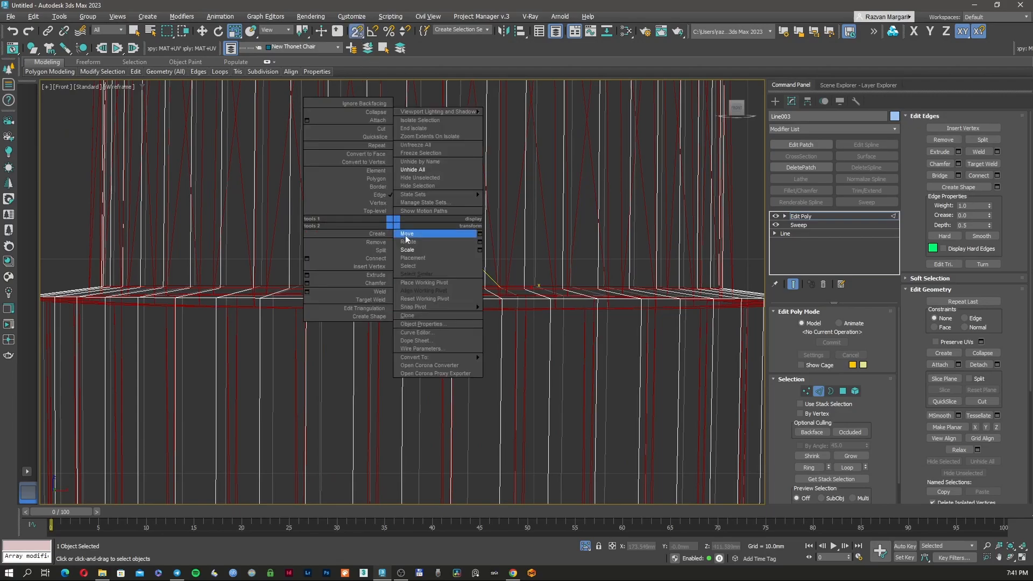
left_click(406, 233)
middle_click_drag(406, 224, 466, 204)
left_click_drag(472, 208, 89, 274)
scroll(164, 262, "down", 5)
scroll(187, 260, "up", 6)
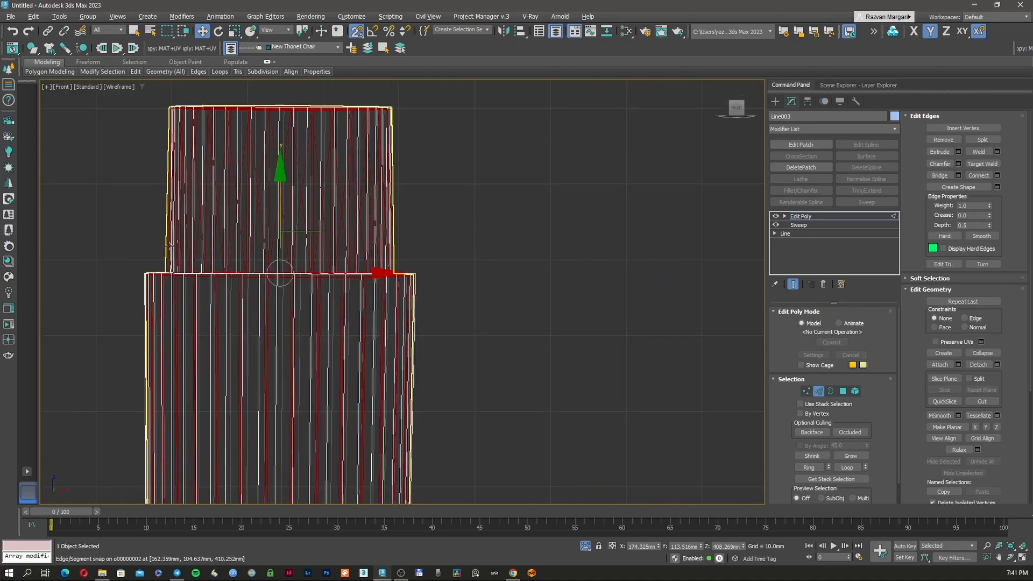
key("F3")
scroll(226, 241, "down", 8)
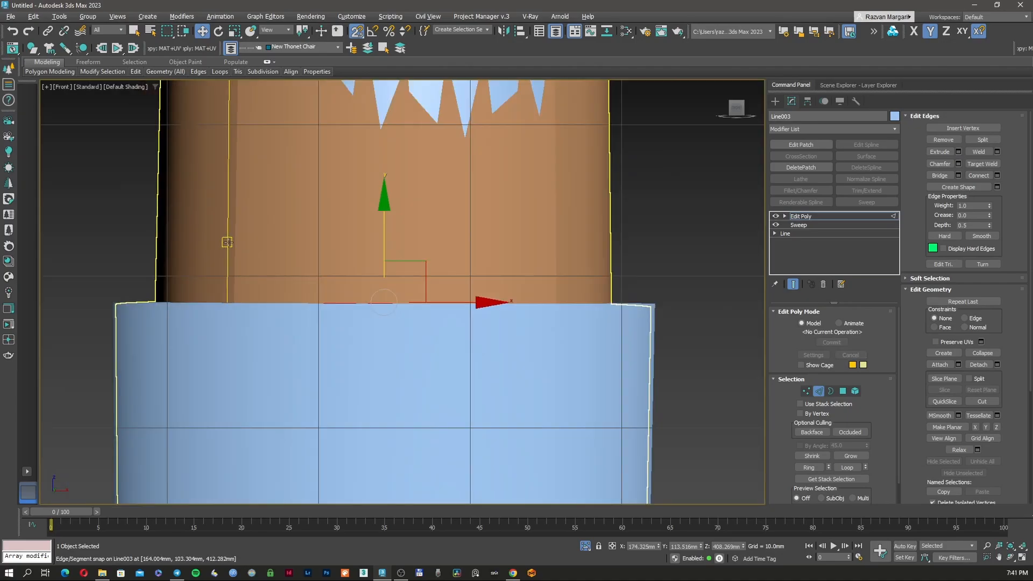
key("F3")
mouse_move(291, 312)
middle_mouse_down()
mouse_move(335, 226)
mouse_move(388, 257)
middle_mouse_up()
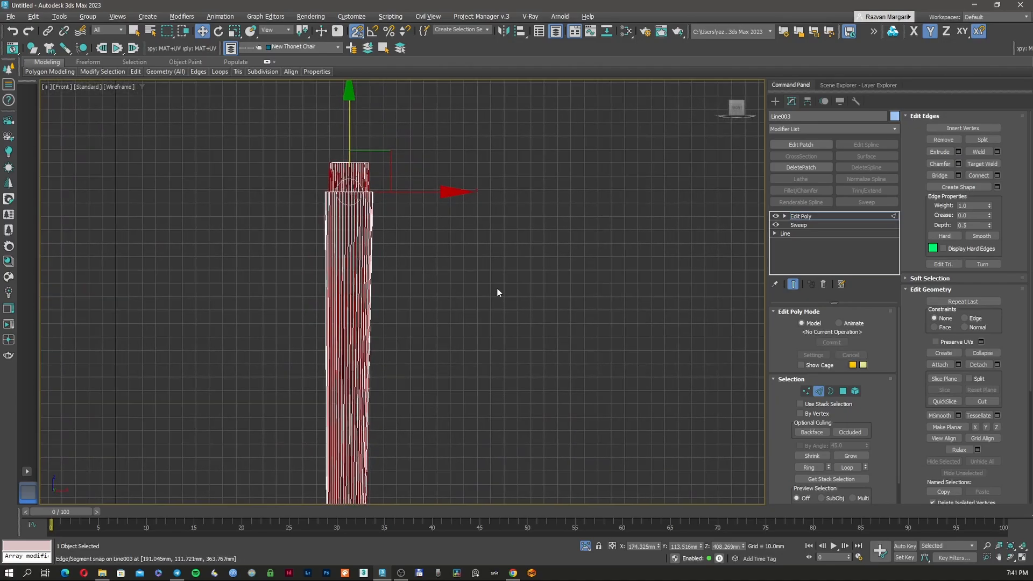
- Leave edge editing and add a Chamfer modifier to the leg
left_click(816, 390)
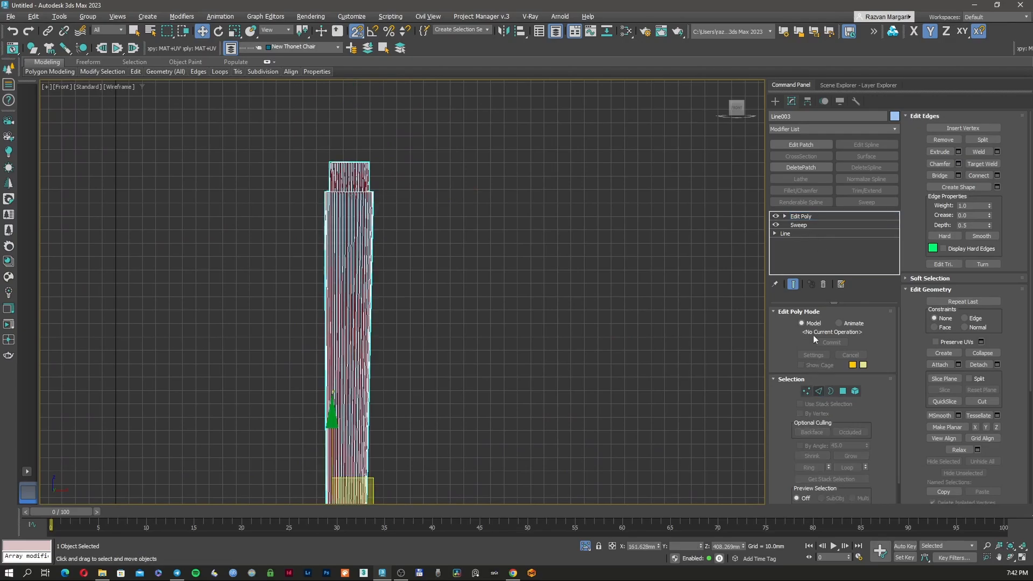
left_click(824, 129)
key("c")
key("h")
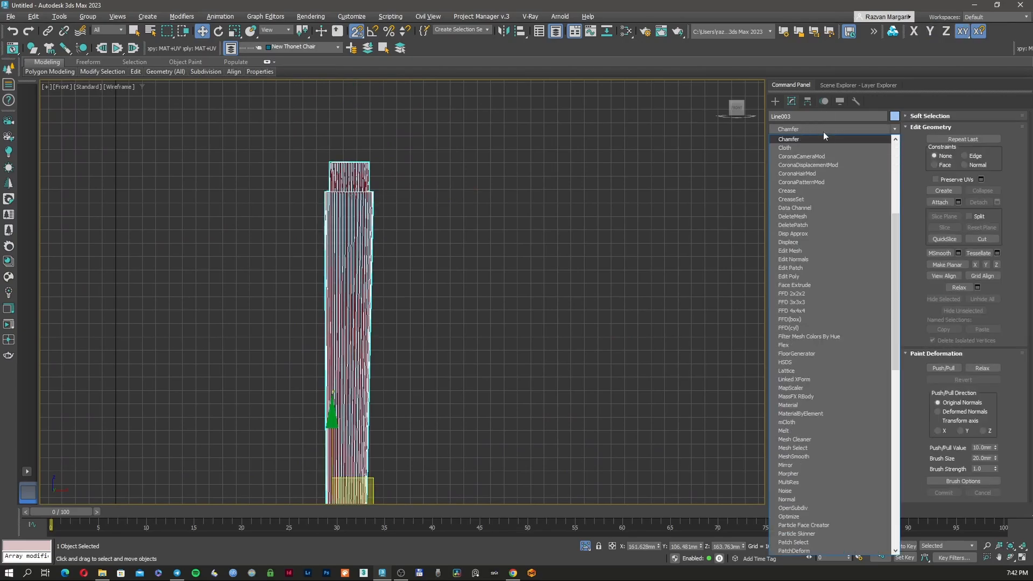
key("Return")
- Set the chamfer to 1 segment, depth 1.0 and amount 0.5 mm
scroll(350, 170, "up", 10)
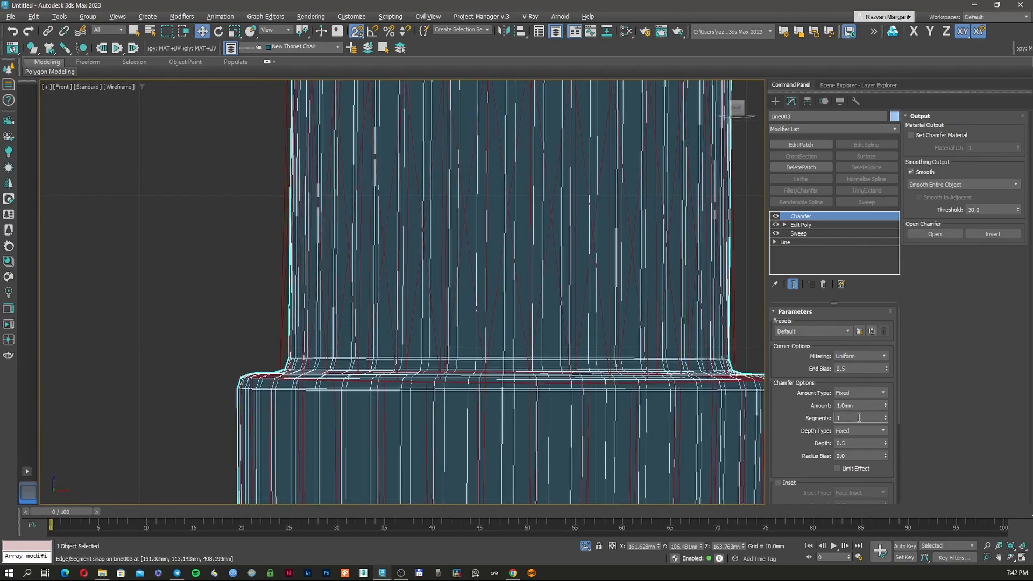
type("0")
key("Return")
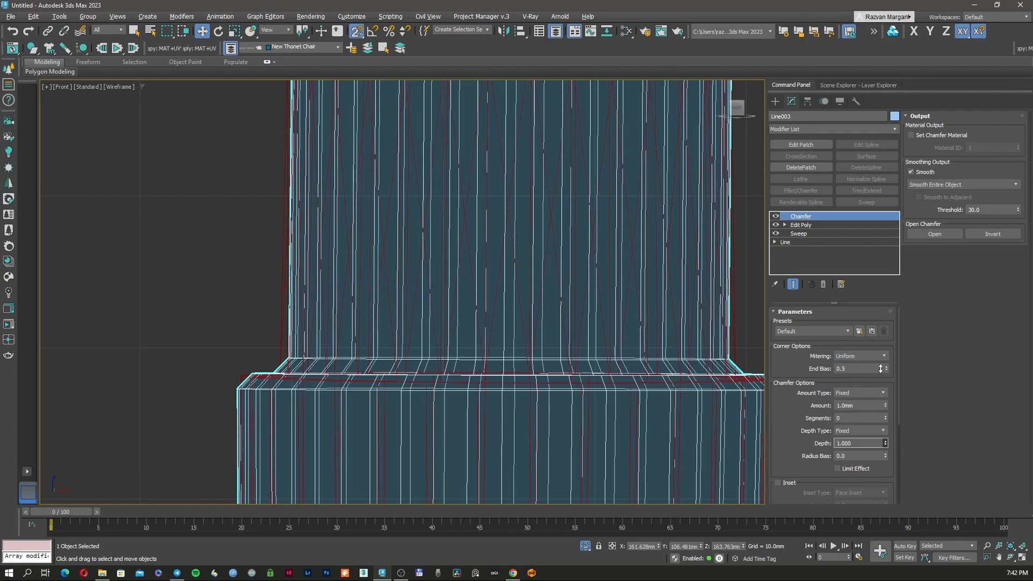
left_click(885, 416)
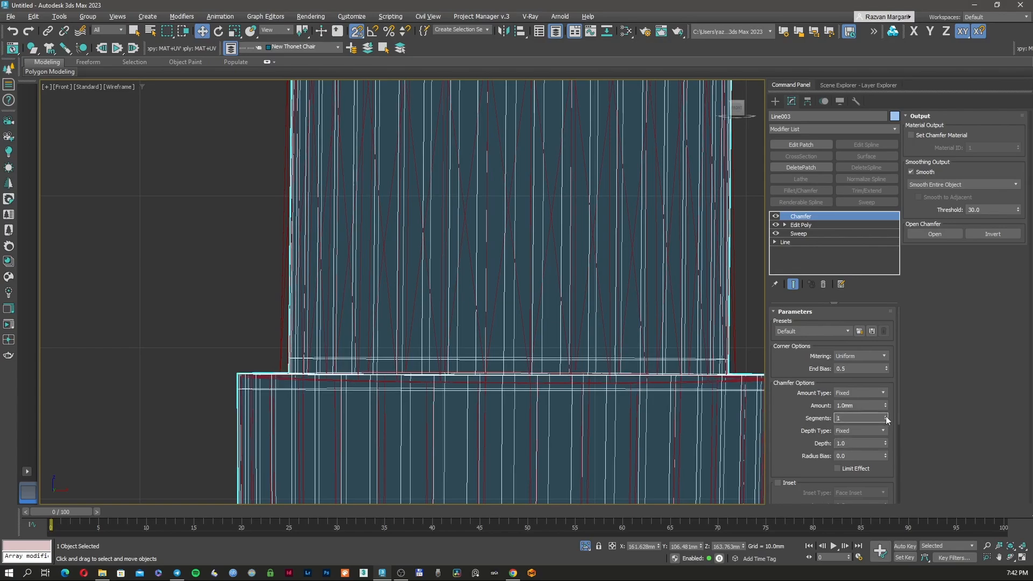
scroll(531, 359, "down", 3)
middle_click_drag(518, 364, 519, 375, "alt")
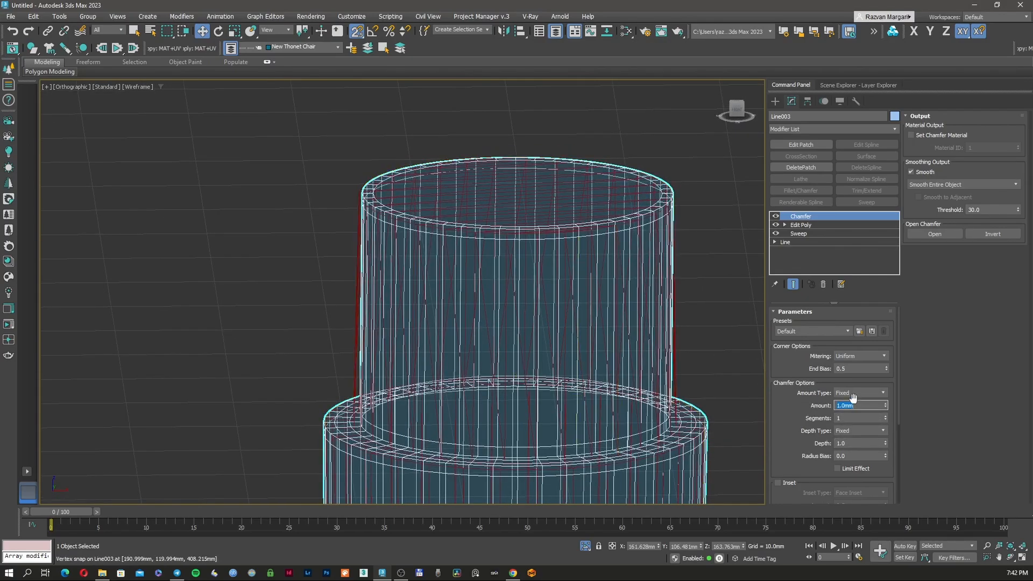
type("0.5")
key("Return")
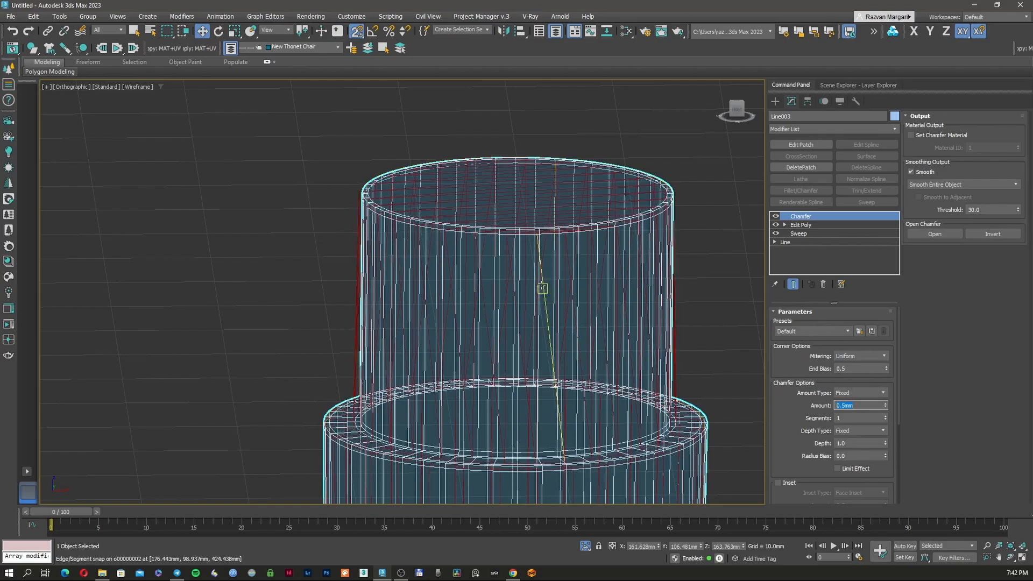
- Add a TurboSmooth modifier above the leg's Chamfer
key("F3")
scroll(515, 272, "down", 10)
key("F3")
mouse_move(534, 365)
middle_mouse_down()
mouse_move(533, 325)
mouse_move(524, 354)
middle_mouse_up()
left_click(798, 234)
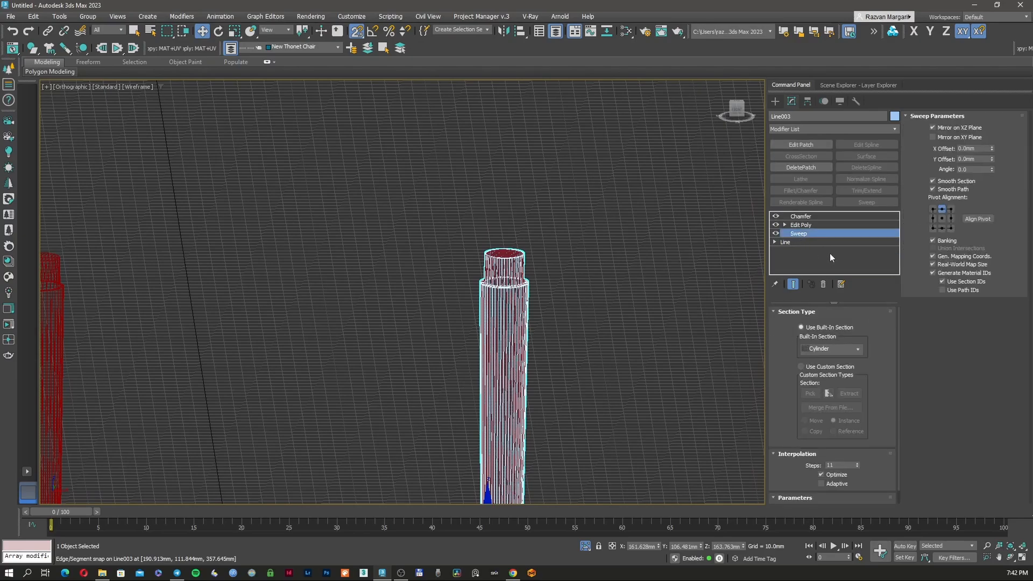
left_click(820, 216)
left_click(812, 128)
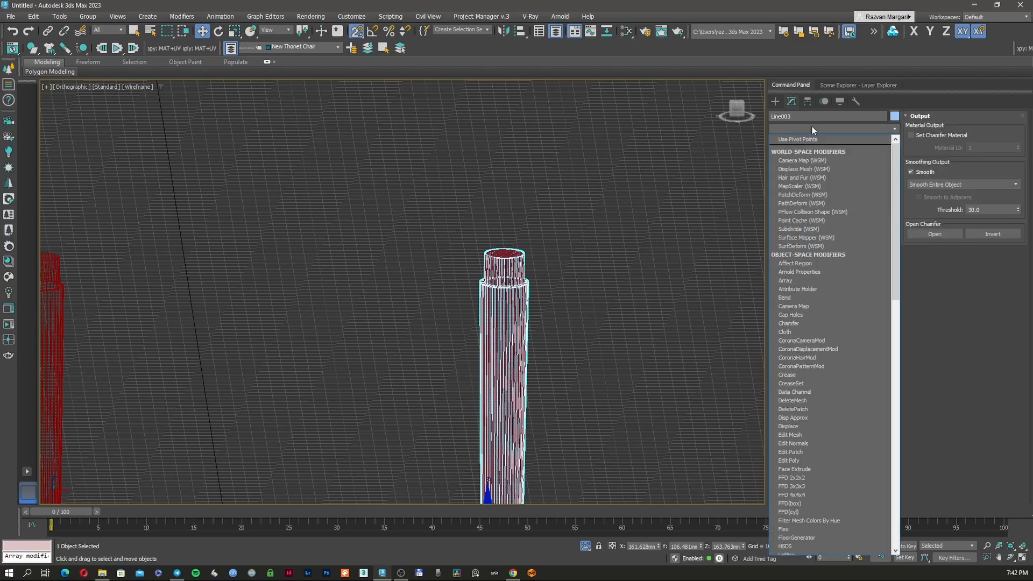
type("tu")
key("Return")
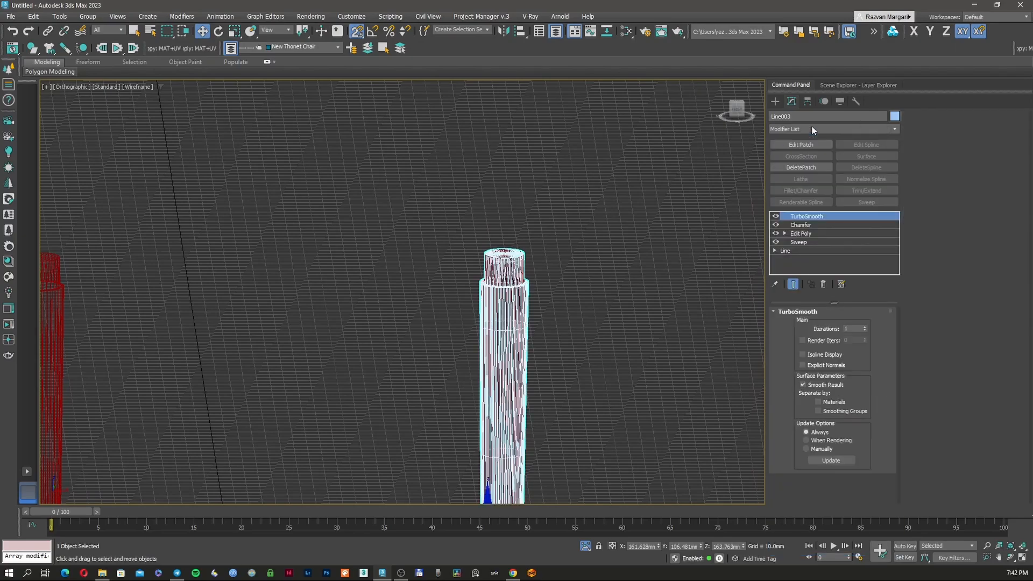
- Inspect the smoothed leg's stepped shoulder and lower end in shaded and wireframe display
key("F3")
scroll(531, 280, "up", 8)
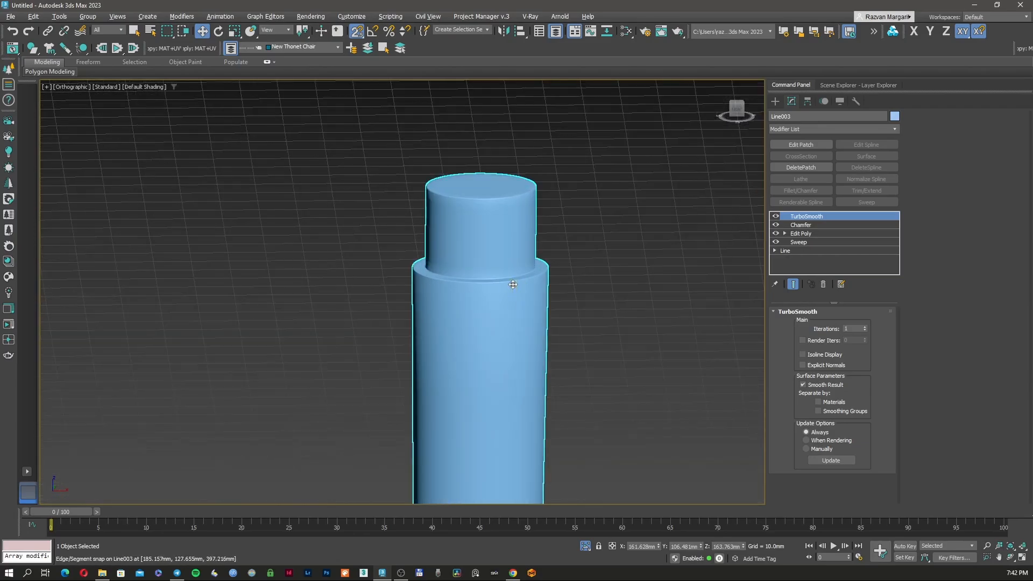
key("F3")
scroll(594, 253, "up", 5)
key("F3")
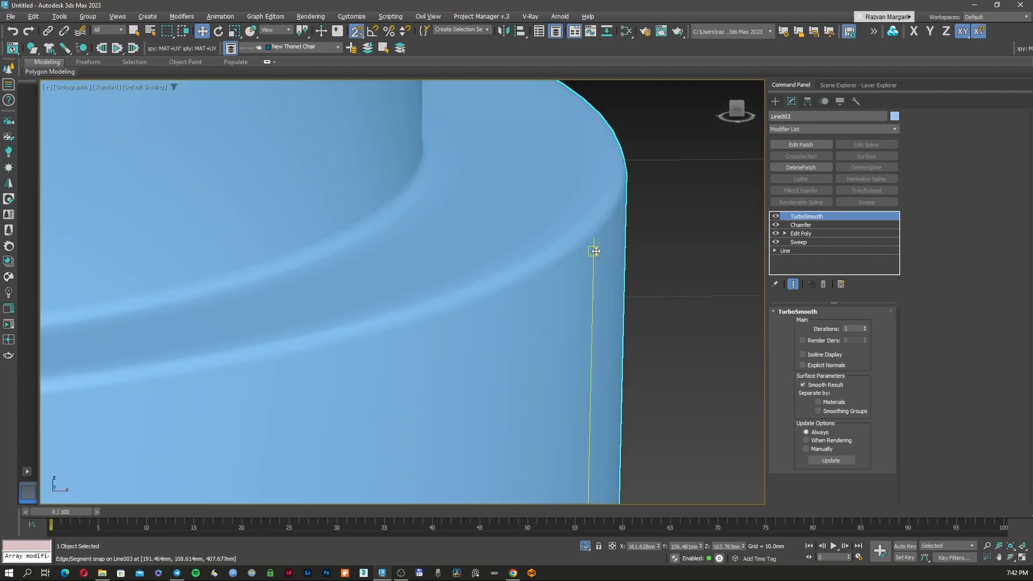
scroll(595, 250, "down", 12)
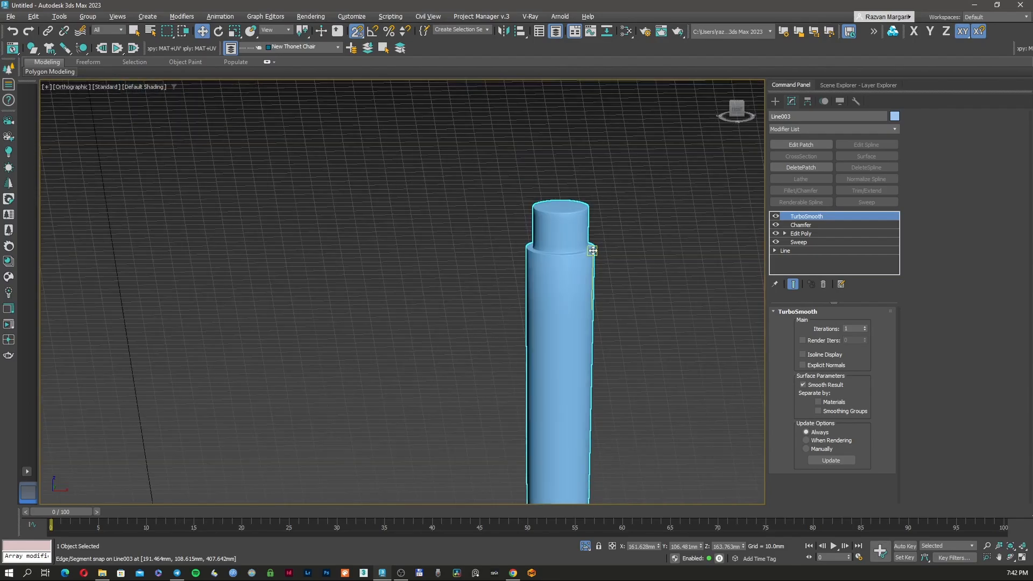
key("F3")
scroll(580, 323, "down", 5)
scroll(573, 384, "up", 10)
key("F3")
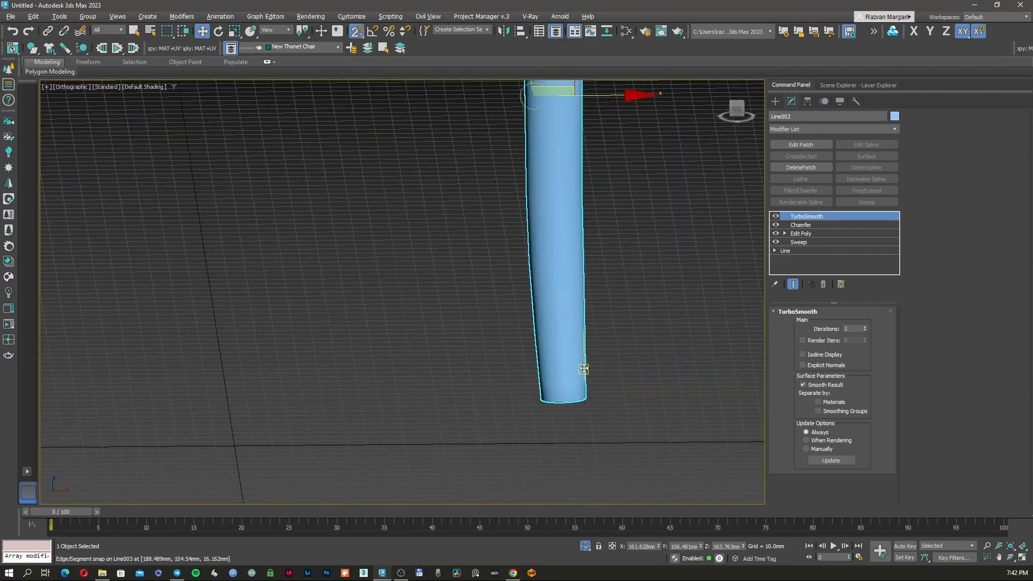
mouse_move(573, 384)
middle_mouse_down("alt")
mouse_move(557, 369)
mouse_move(560, 334)
mouse_move(564, 393)
middle_mouse_up("alt")
key("F3")
scroll(564, 394, "down", 6)
middle_click_drag(570, 222, 581, 326)
key("F3")
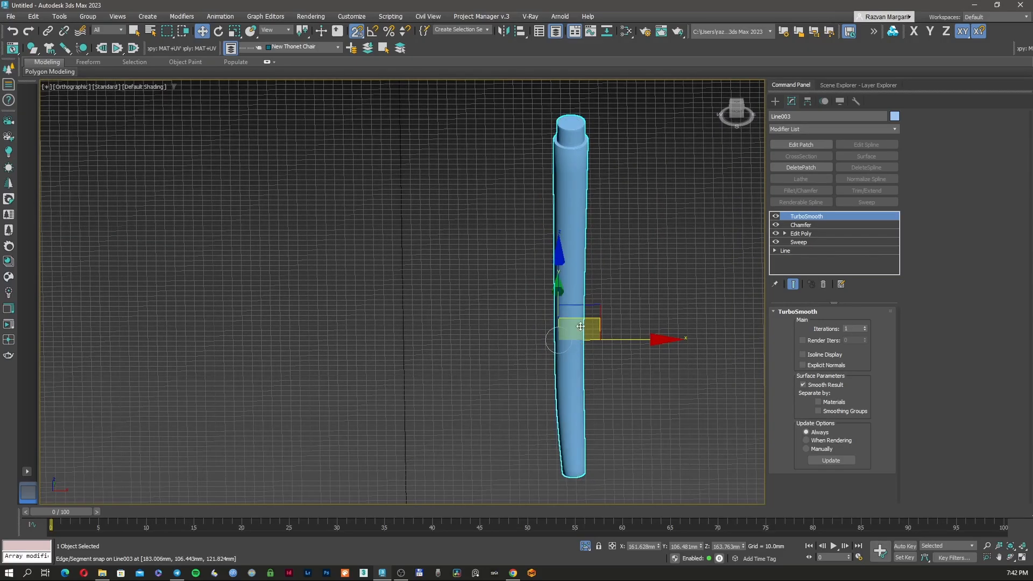
- Bring the rest of the reference chair back into view around the finished leg
left_click(775, 101)
middle_click_drag(567, 195, 592, 239)
right_click(593, 239)
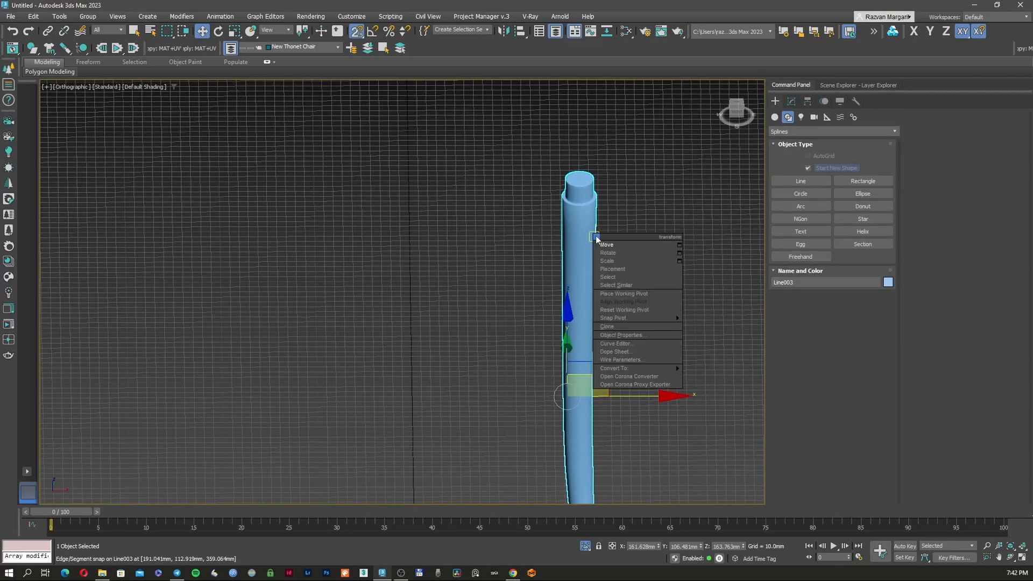
left_click(613, 181)
key("F3")
key("F3")
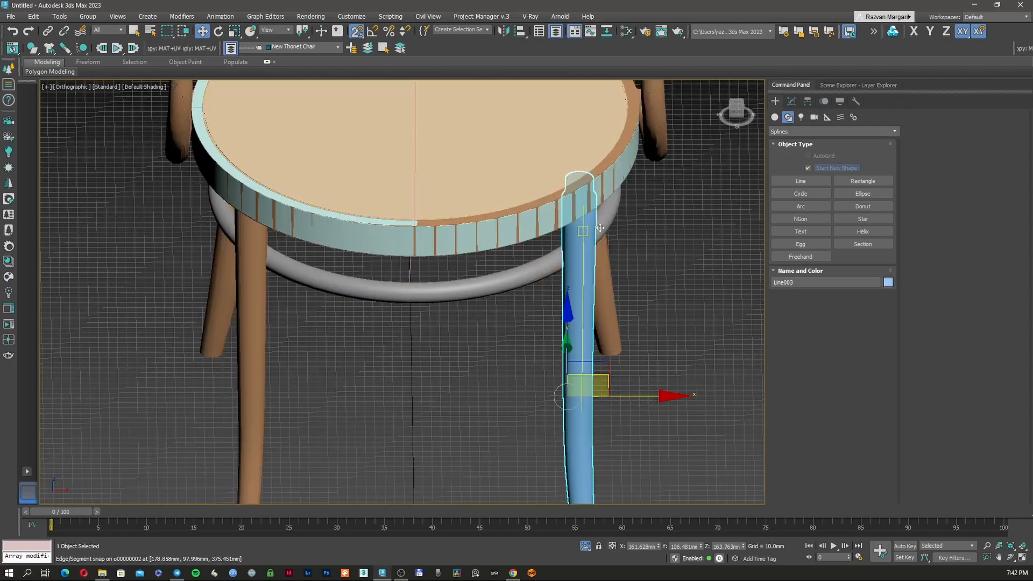
- Add a Symmetry modifier above the leg's TurboSmooth
left_click(791, 102)
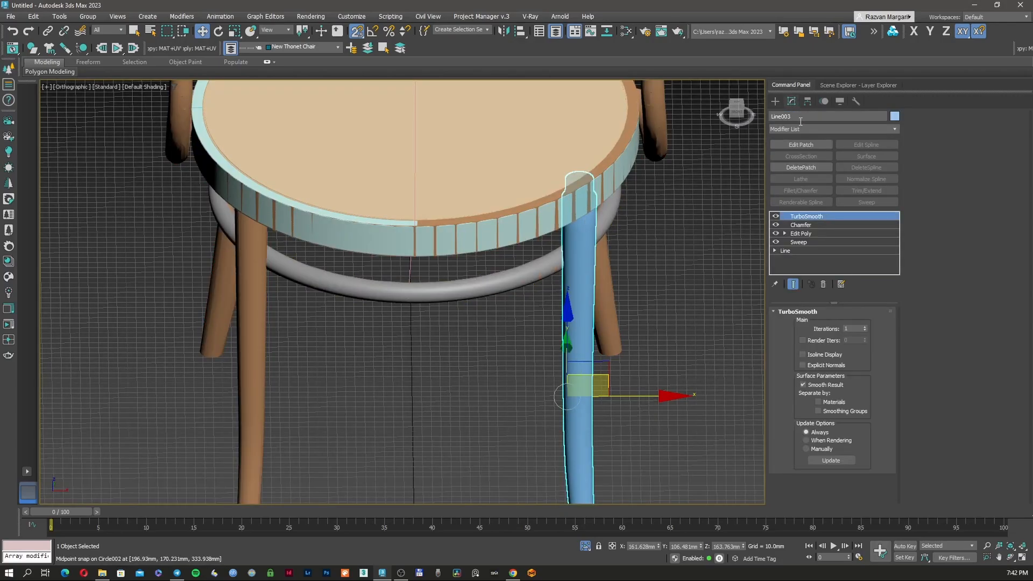
left_click(785, 129)
type("sym")
key("Return")
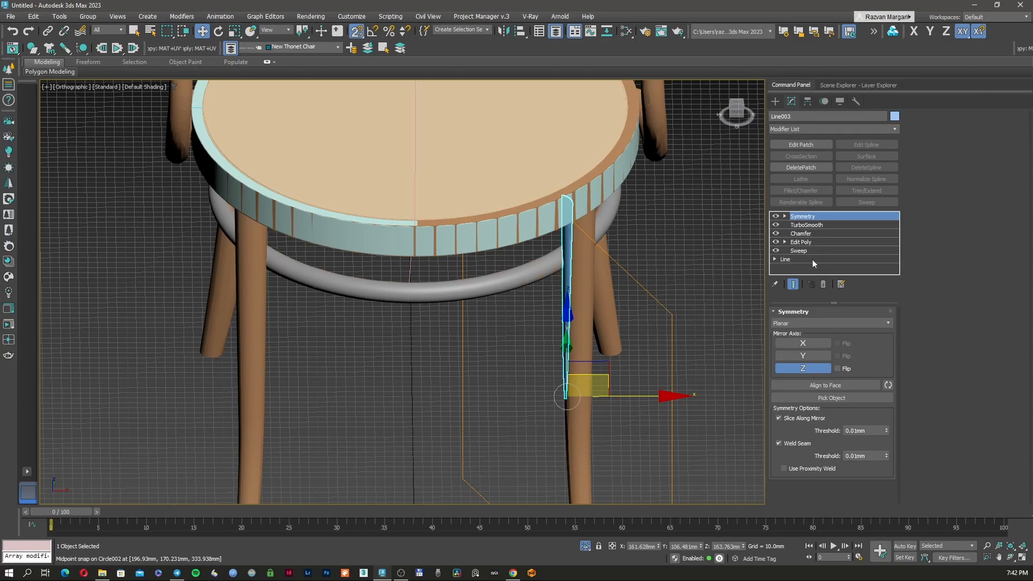
- Move the Symmetry mirror plane along X to about 39.4 mm and flip the mirrored side of the Z axis
left_click(785, 216)
left_click(800, 225)
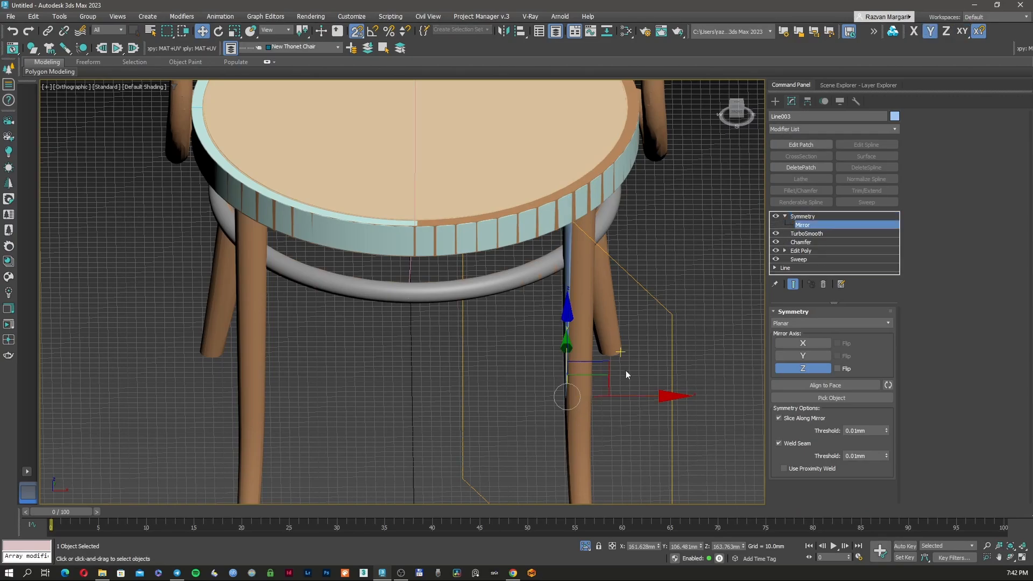
middle_click_drag(625, 369, 629, 329)
left_click_drag(644, 341, 460, 360)
left_click(837, 369)
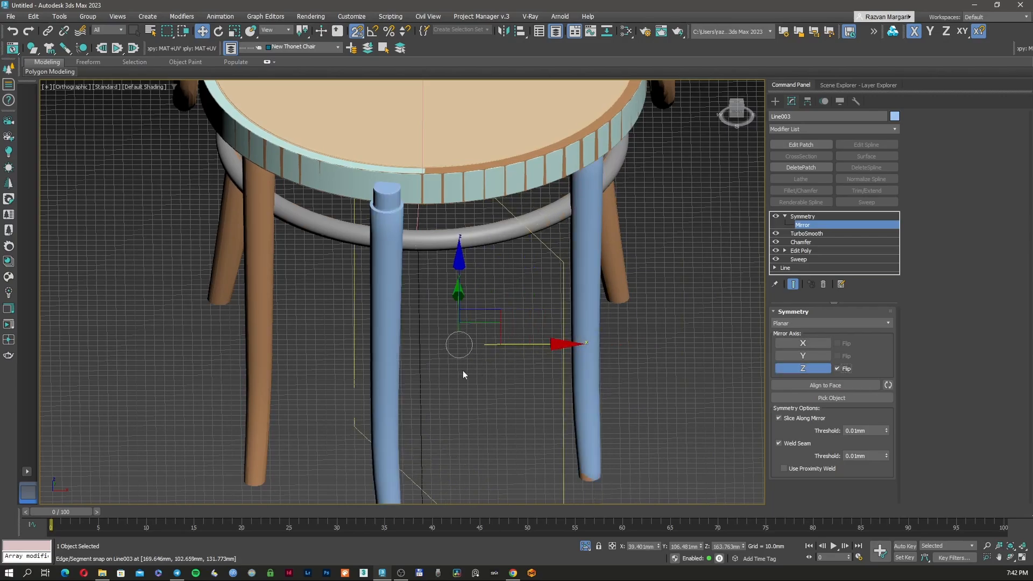
- Rotate the mirror plane about Z by about -30.5 degrees so the mirrored leg lines up with its reference
middle_click_drag(462, 370, 503, 352)
right_click(503, 353)
left_click(523, 356)
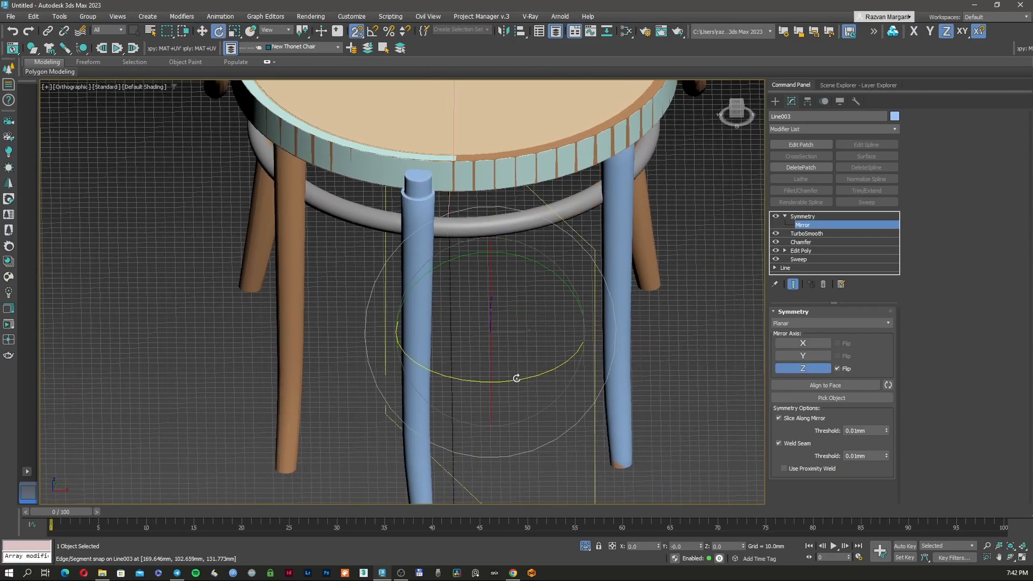
left_click_drag(516, 378, 486, 376)
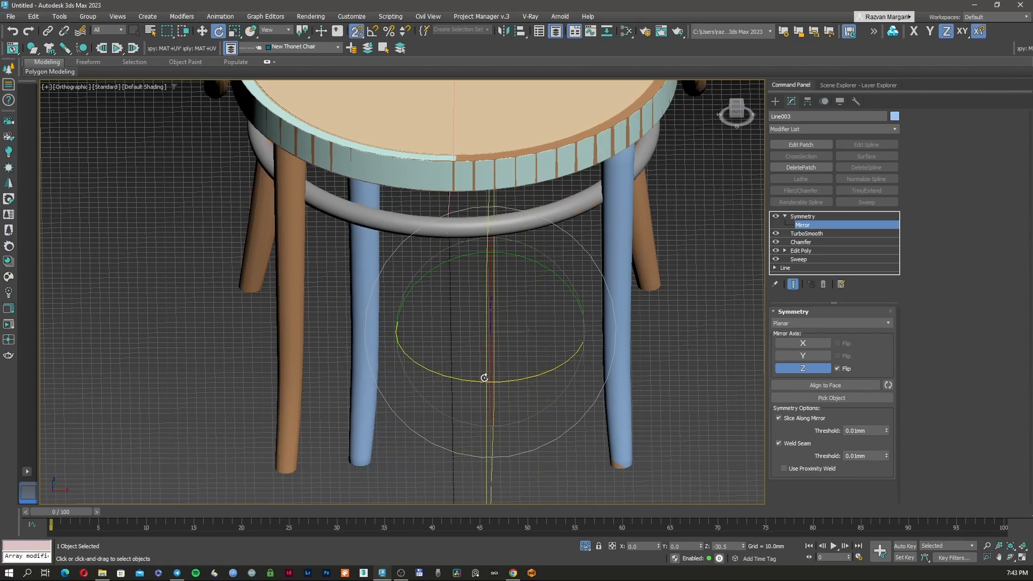
- Move the mirror plane along X to the seat's centre, at about X 0.72 mm
right_click(480, 355)
left_click(506, 361)
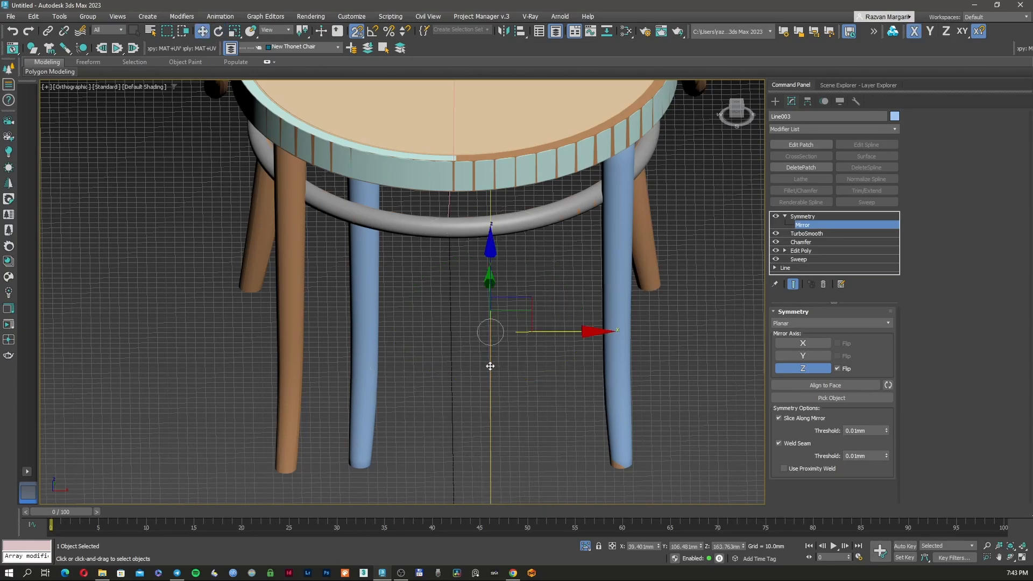
left_click_drag(490, 330, 454, 226)
scroll(454, 317, "down", 2)
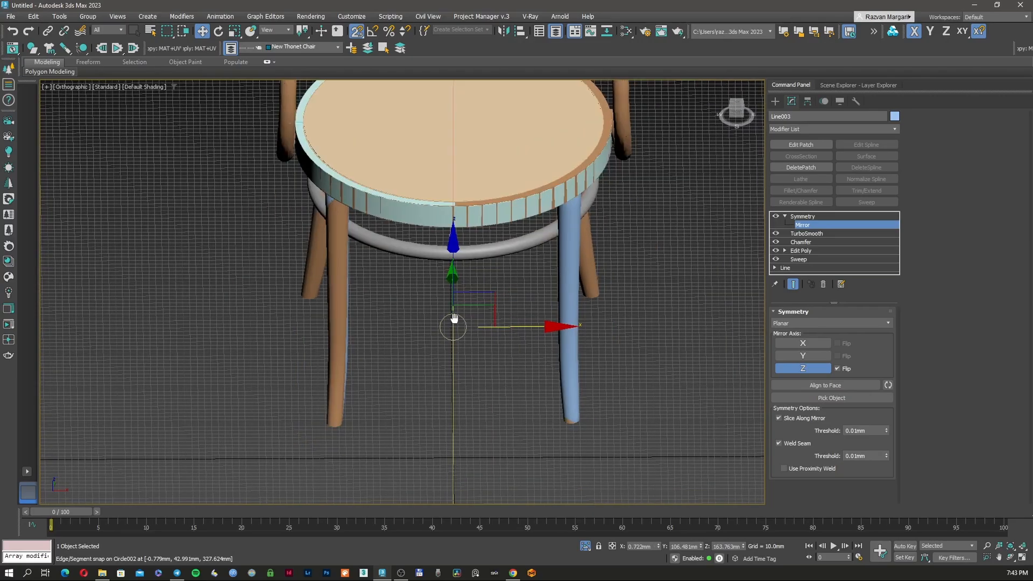
- Straighten the mirror plane's rotation along the chair's centre line in the top view and isolate the leg pair
mouse_move(454, 318)
middle_mouse_down("alt")
mouse_move(547, 294)
mouse_move(498, 335)
middle_mouse_up("alt")
key("F3")
key("t")
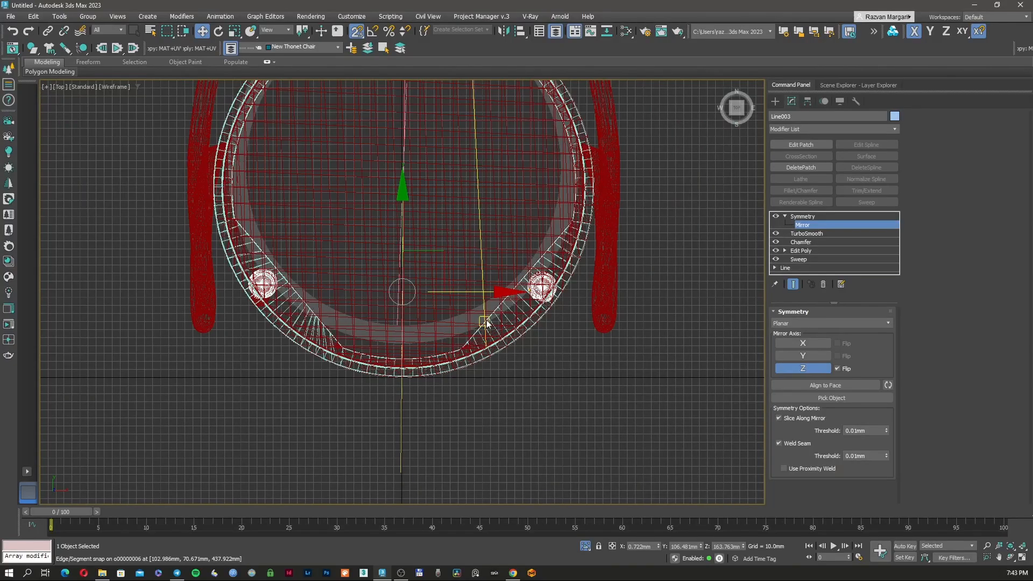
right_click(434, 310)
left_click(445, 327)
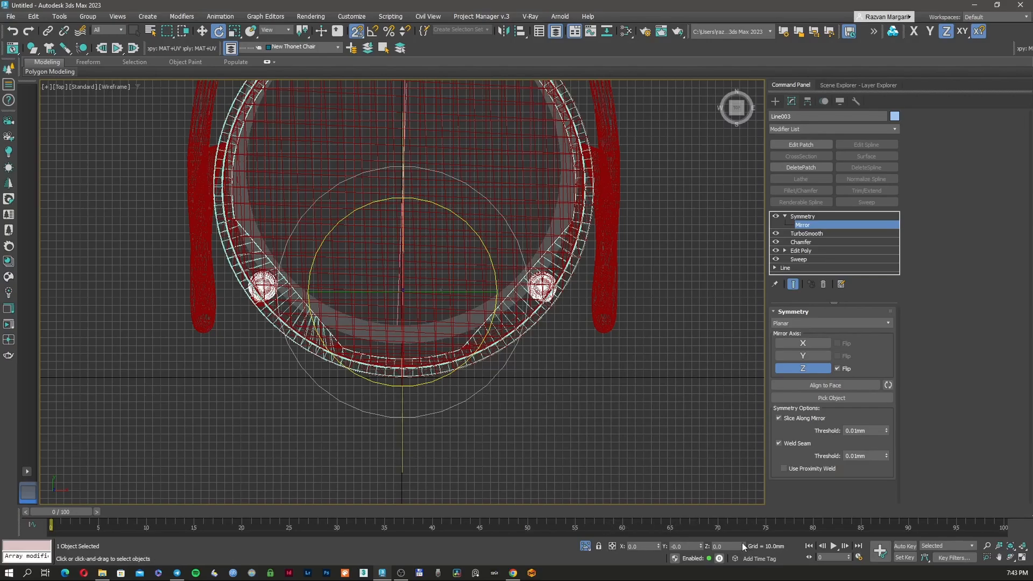
key("alt+q")
key("alt+q")
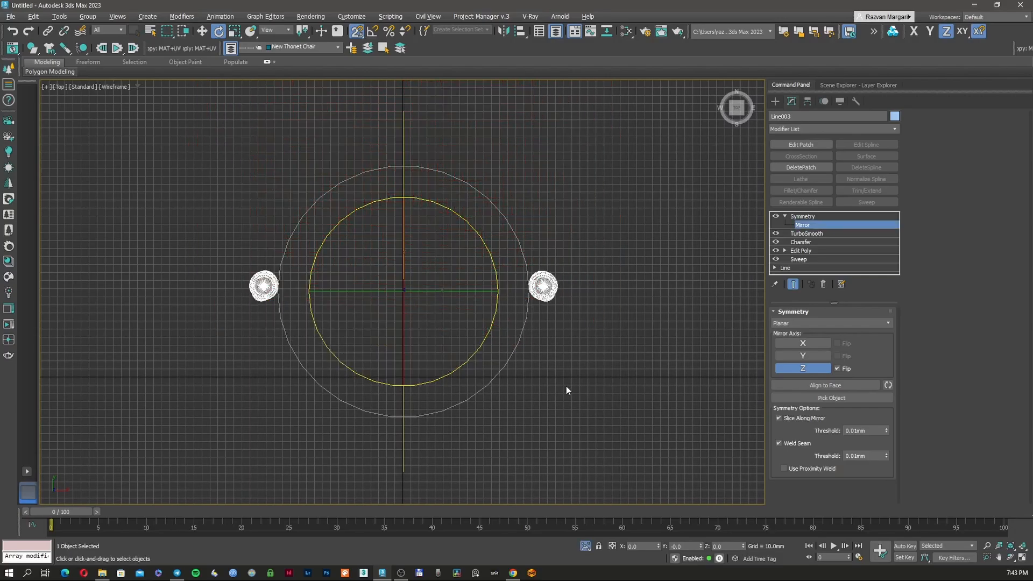
- Turn off snapping and move the mirror plane along X onto the grid's centre line, at about X 0.03 mm
right_click(487, 361)
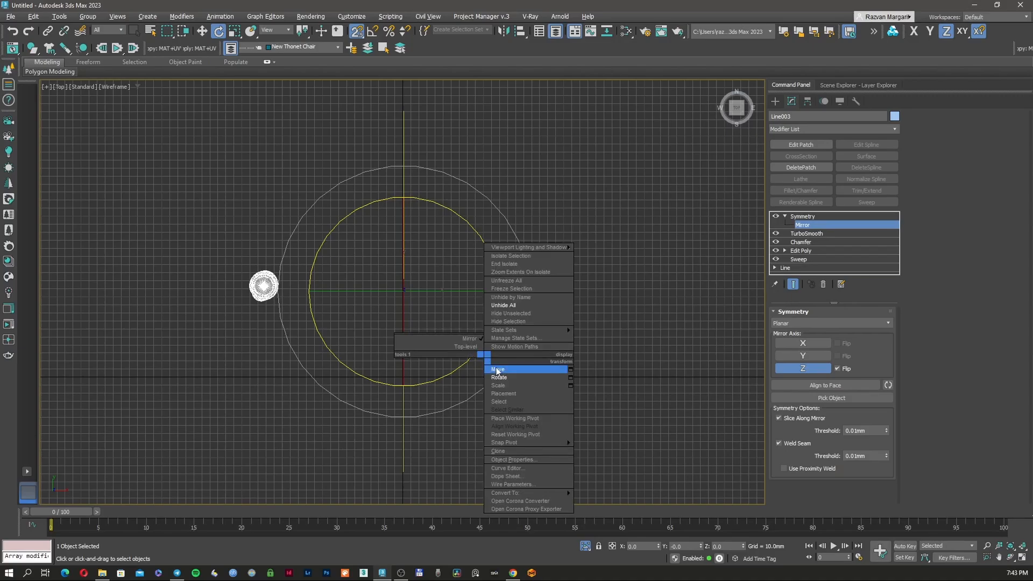
left_click(498, 369)
scroll(390, 304, "up", 9)
middle_click_drag(396, 313, 306, 361)
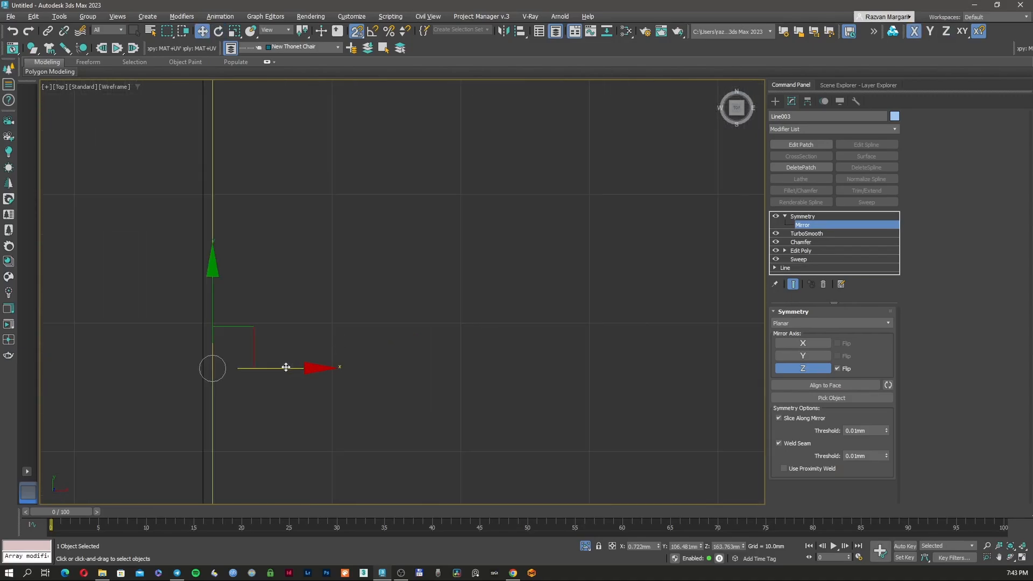
left_click_drag(285, 367, 258, 369)
left_click(361, 35)
scroll(293, 360, "down", 5)
middle_click_drag(291, 361, 532, 329)
scroll(532, 329, "down", 7)
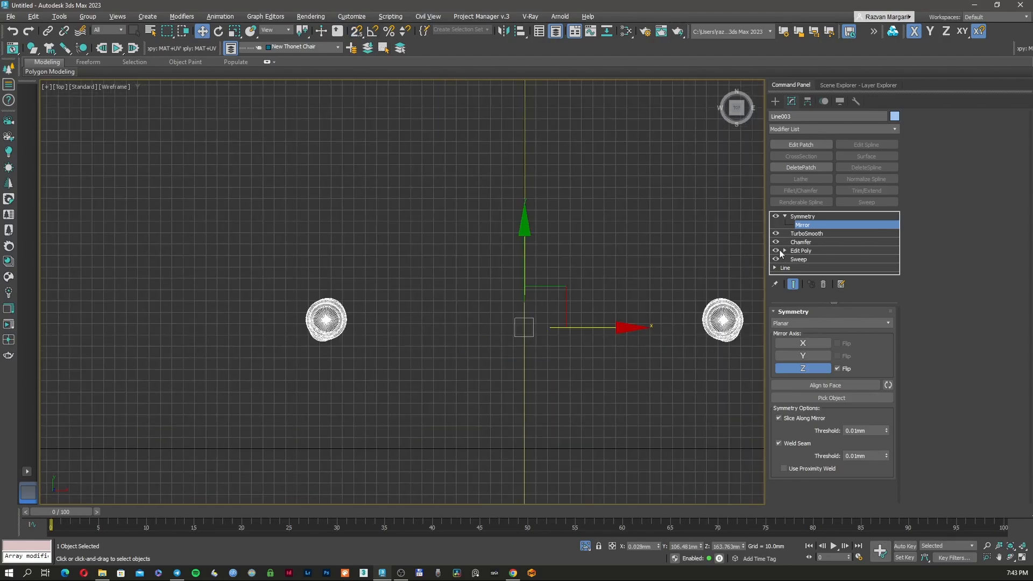
- Leave mirror-plane editing and bring the whole chair back into view around the mirrored legs
left_click(802, 216)
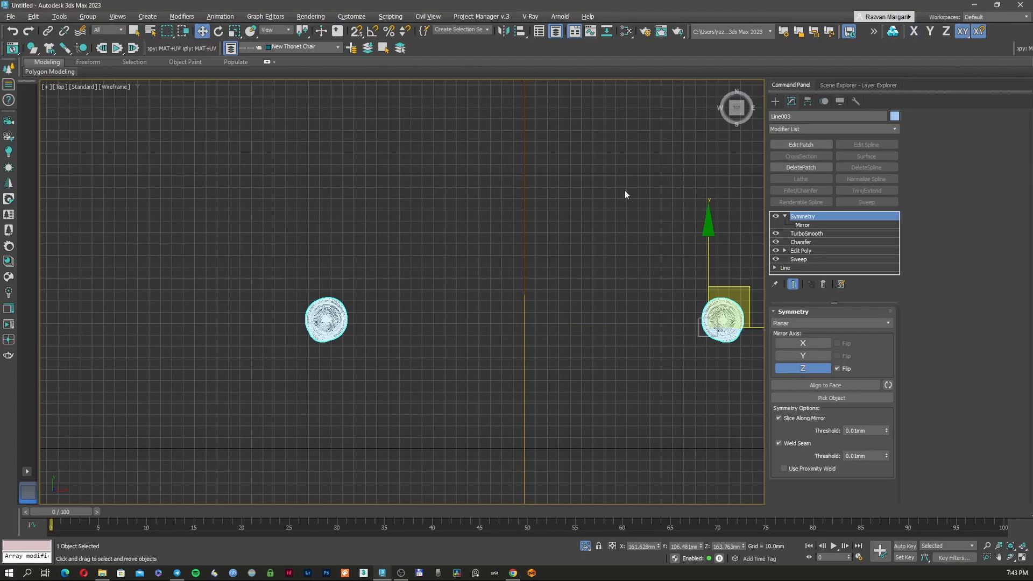
left_click(773, 101)
middle_click_drag(522, 230, 512, 258)
key("F3")
scroll(512, 264, "down", 6)
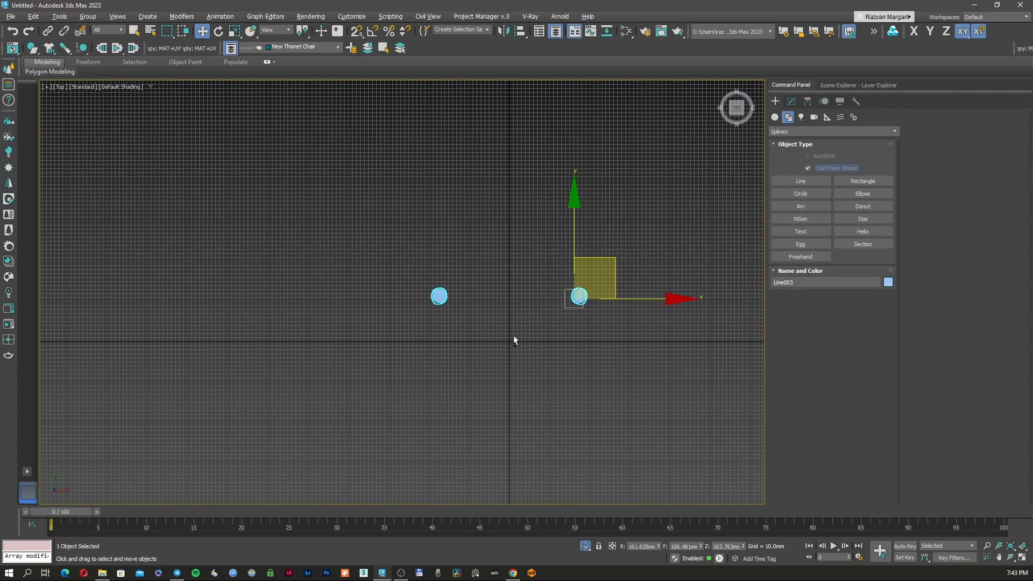
middle_click_drag(513, 337, 546, 292, "alt")
right_click(546, 290)
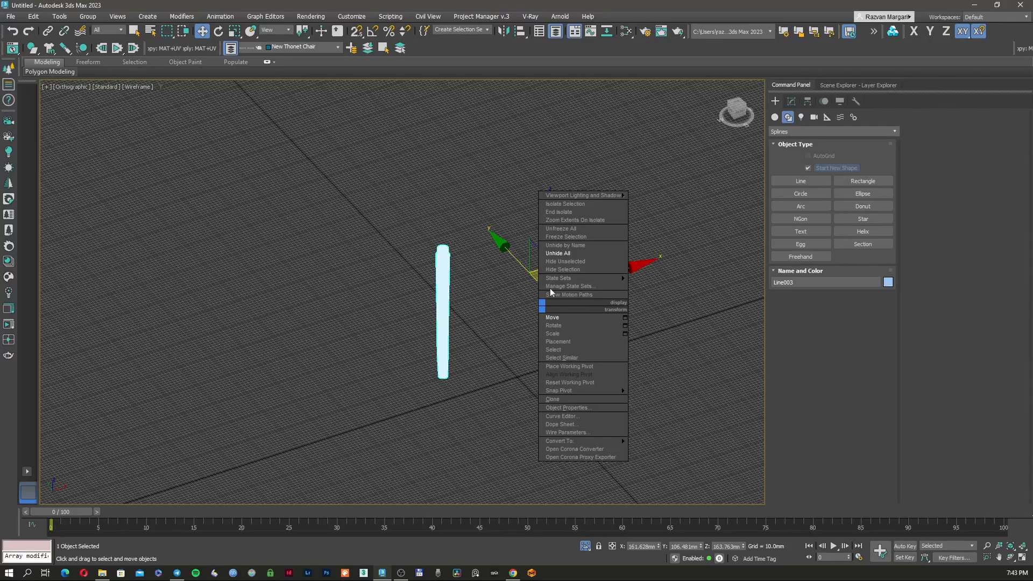
left_click(565, 247)
- Select the reference mesh of the curved armrest hoop and frame it in the left view in wireframe
mouse_move(490, 277)
middle_mouse_down("alt")
mouse_move(495, 304)
mouse_move(602, 281)
mouse_move(629, 288)
mouse_move(639, 293)
mouse_move(630, 322)
middle_mouse_up("alt")
key("F3")
scroll(573, 321, "up", 9)
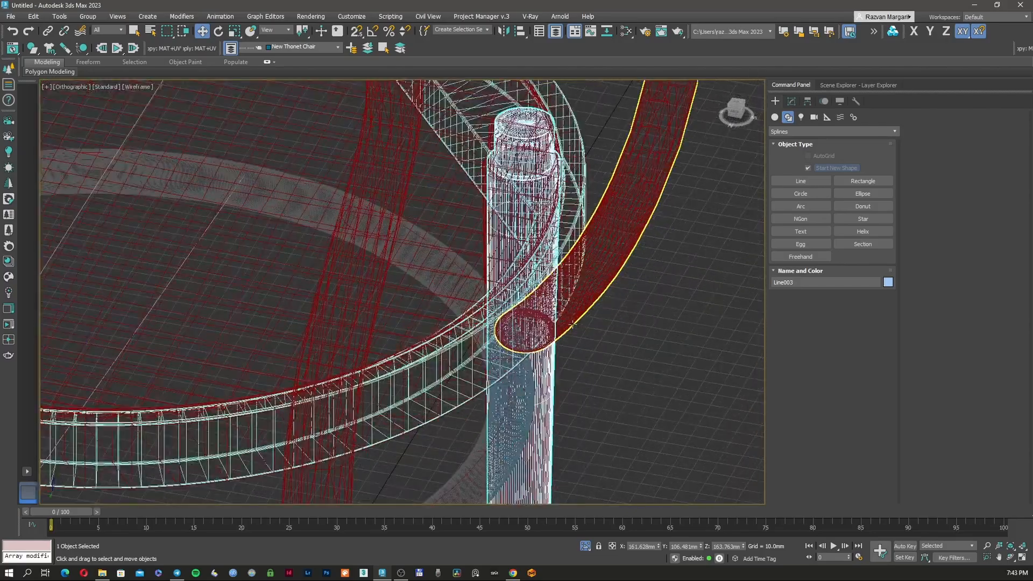
left_click(571, 322)
key("F3")
scroll(572, 322, "down", 10)
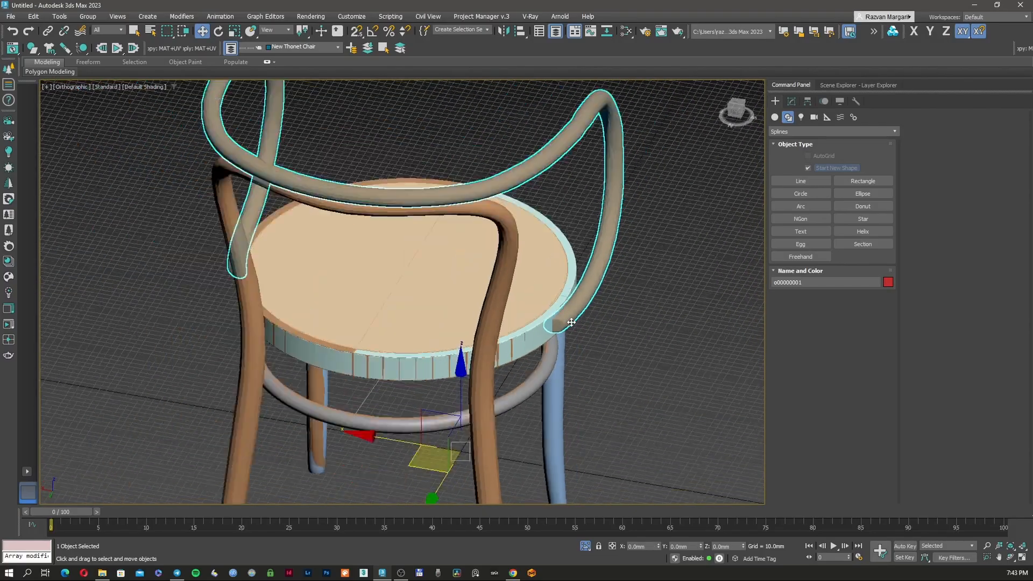
key("F3")
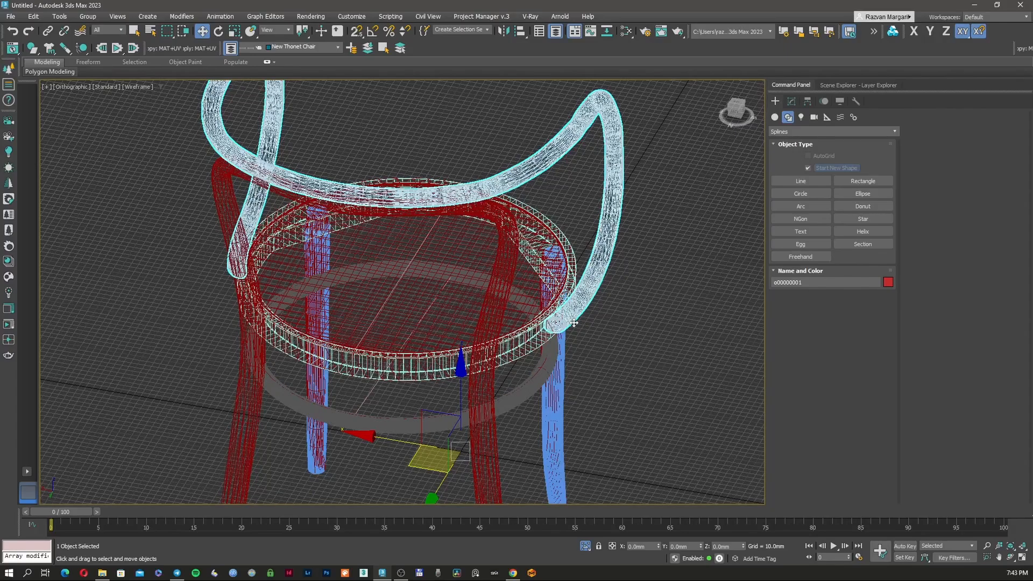
key("F3")
scroll(573, 322, "down", 5)
middle_click_drag(573, 323, 512, 303, "alt")
key("f")
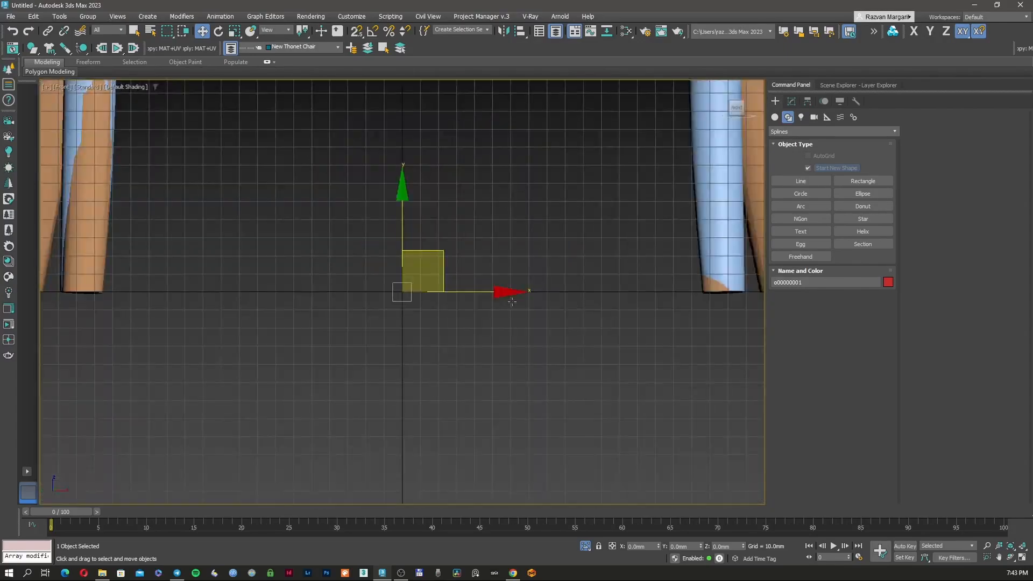
key("z")
key("l")
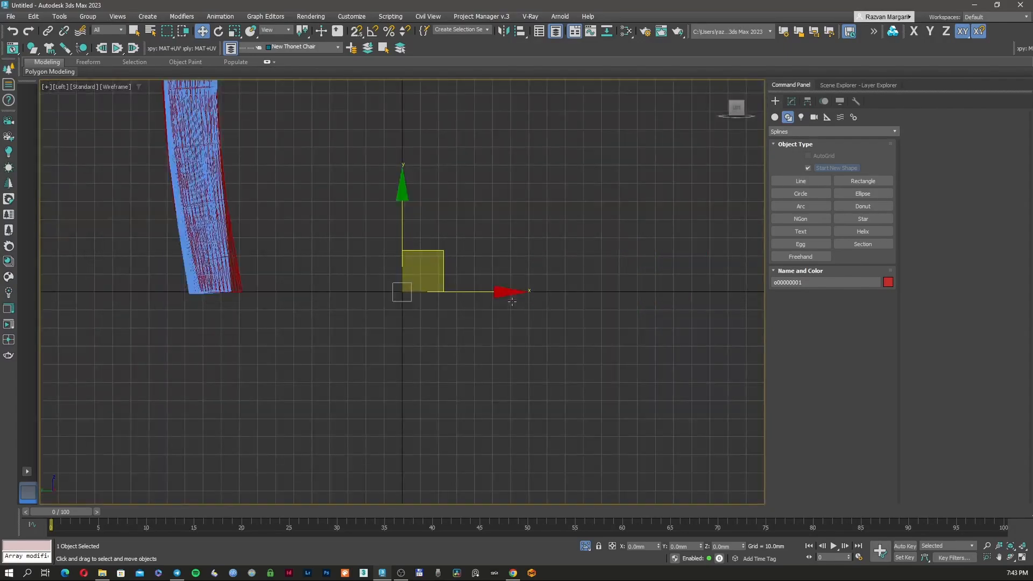
key("z")
scroll(512, 303, "down", 3)
middle_click_drag(556, 358, 553, 343)
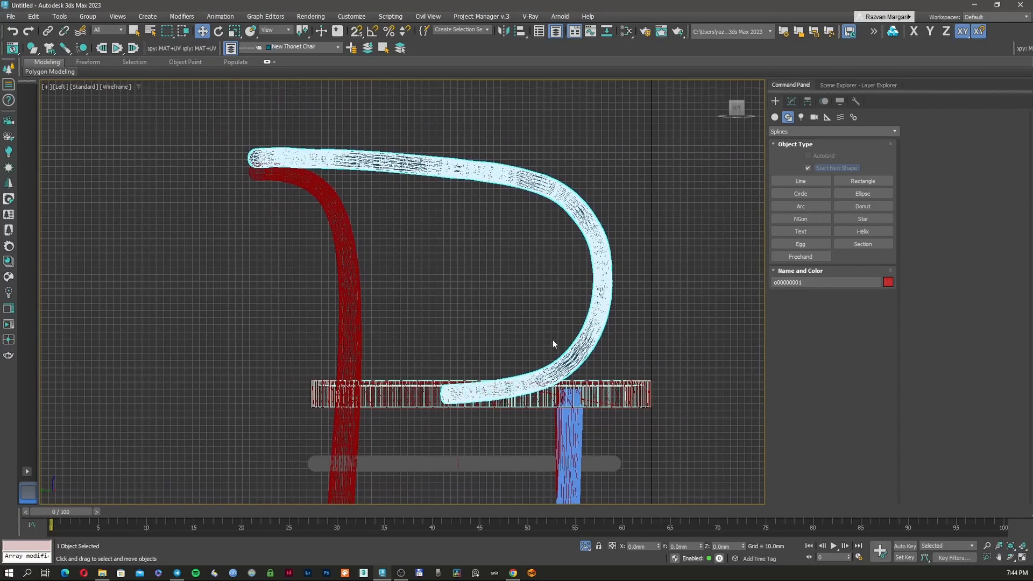
- Trace the side profile of the curved armrest hoop in the left view with a four-point straight line
left_click(844, 182)
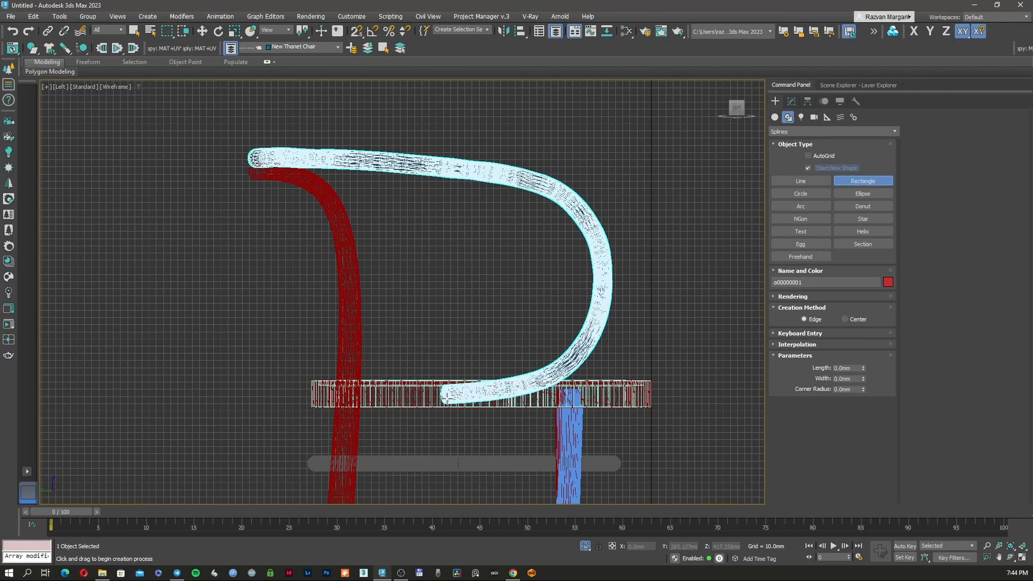
left_click(801, 182)
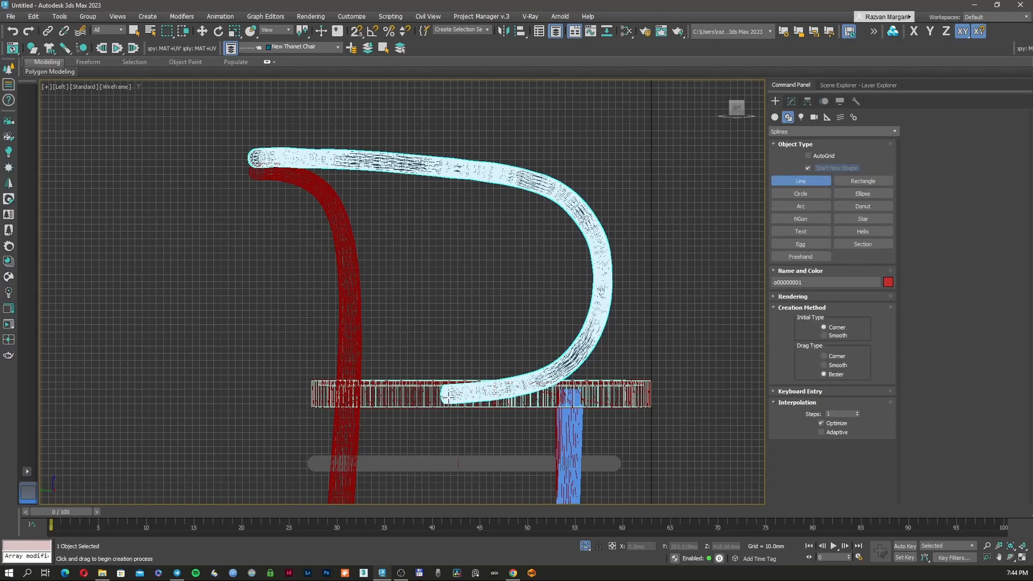
left_click(447, 396)
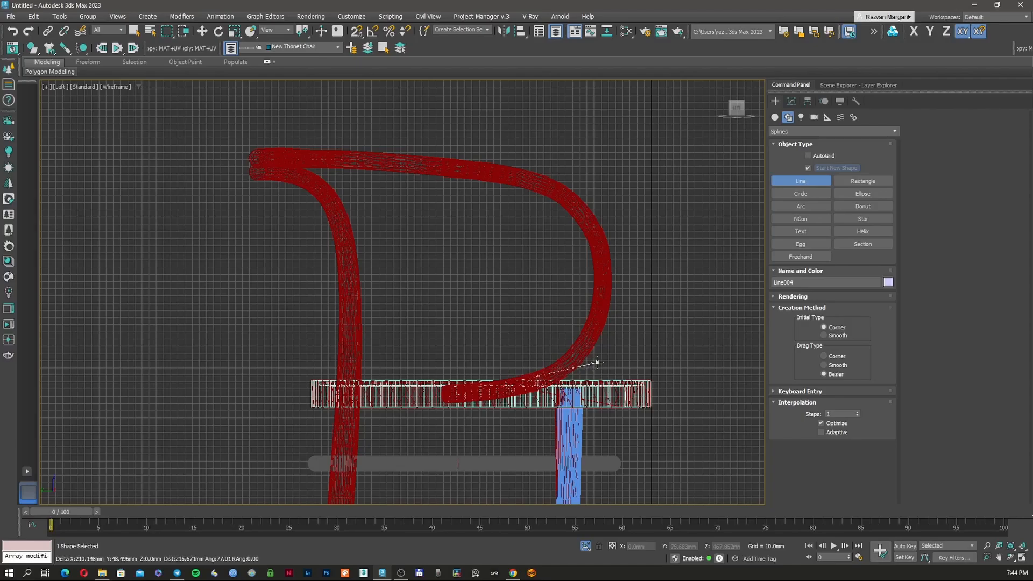
left_click(602, 357)
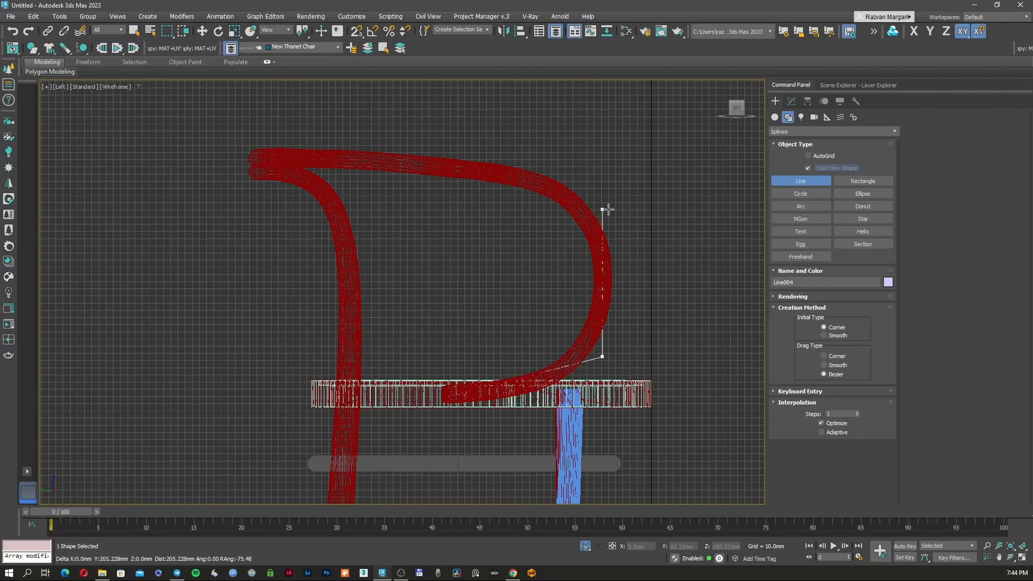
left_click(602, 192)
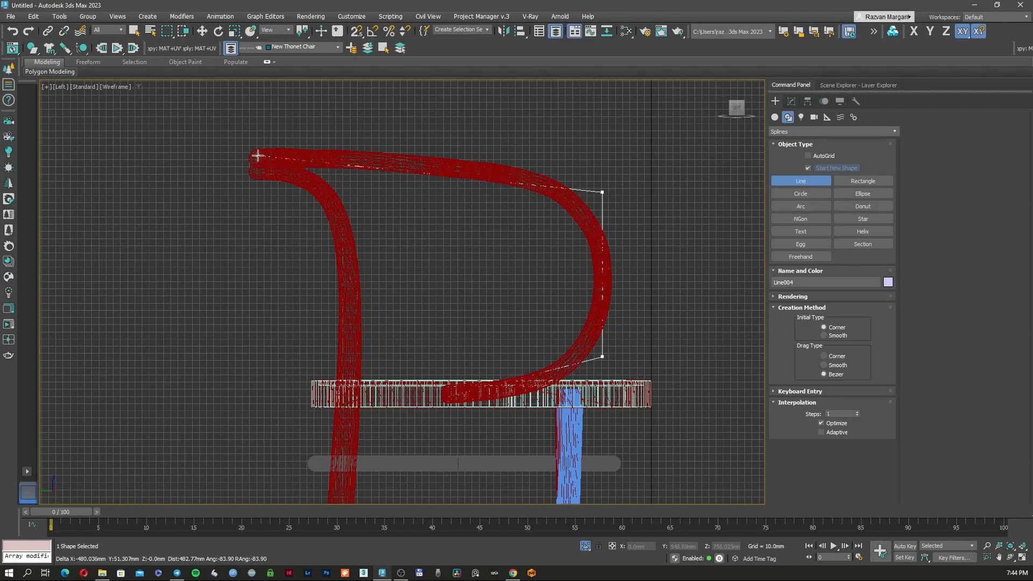
left_click(257, 156)
- End the profile line and move it along X to about -252 mm, over the hoop's side arm in the top view
key("t")
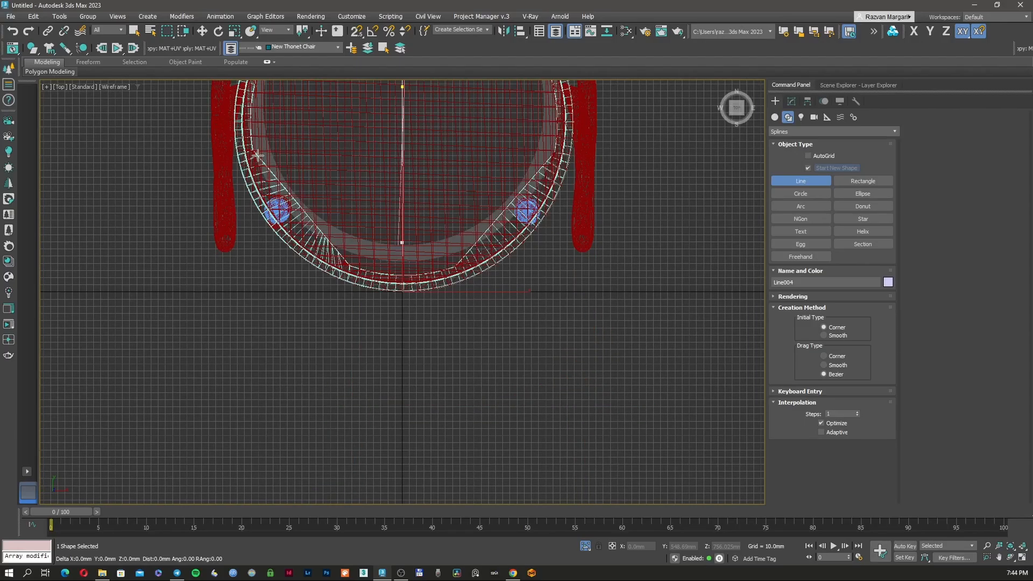
left_click(403, 112)
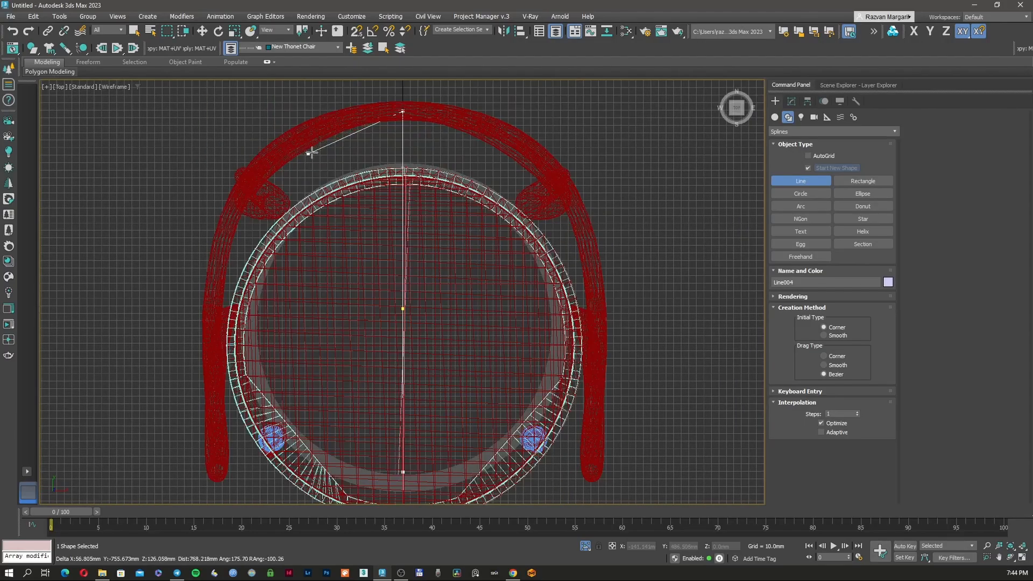
right_click(411, 162)
scroll(424, 188, "down", 2)
key("w")
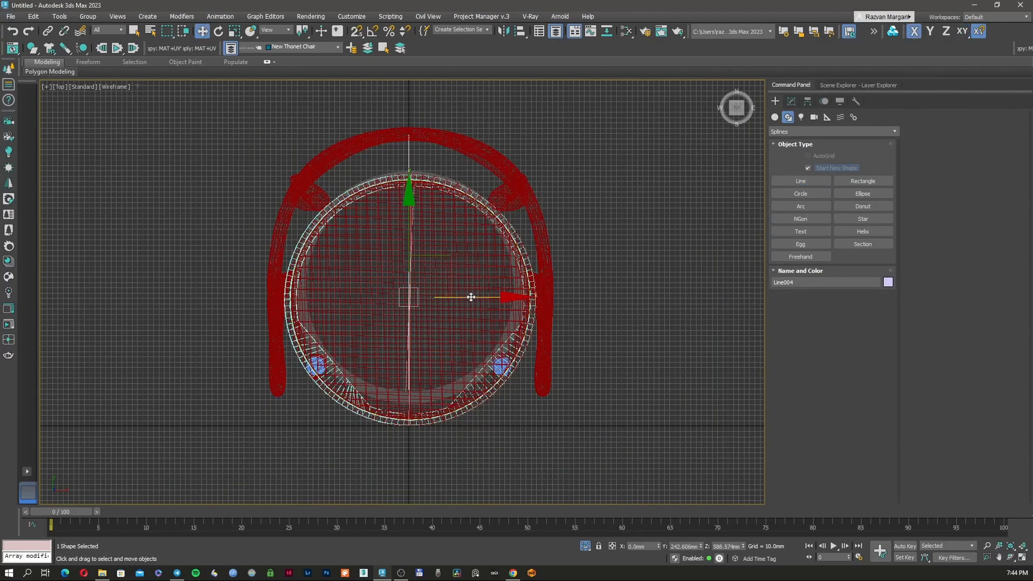
left_click_drag(468, 295, 339, 300)
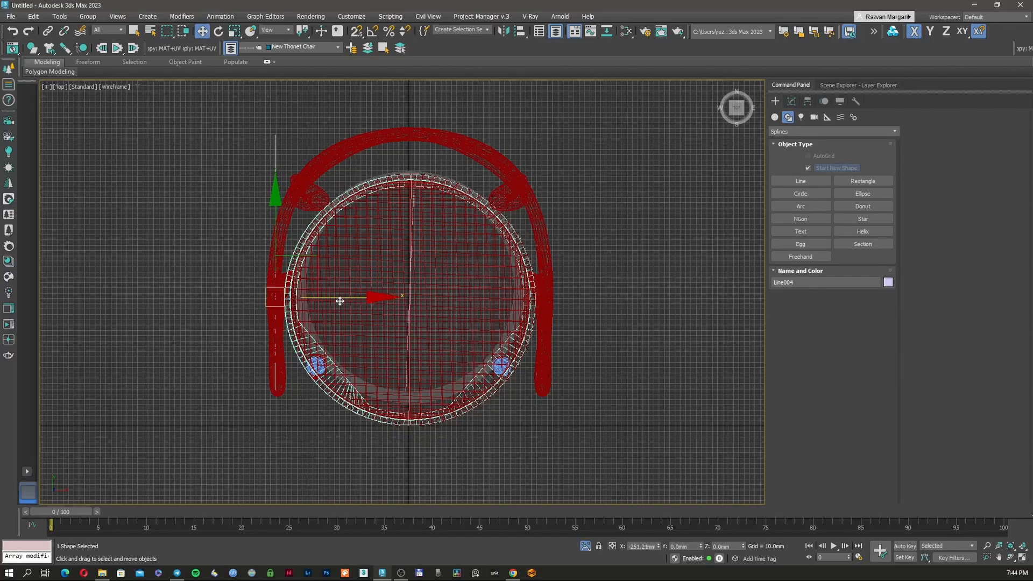
middle_click_drag(339, 301, 330, 241, "alt")
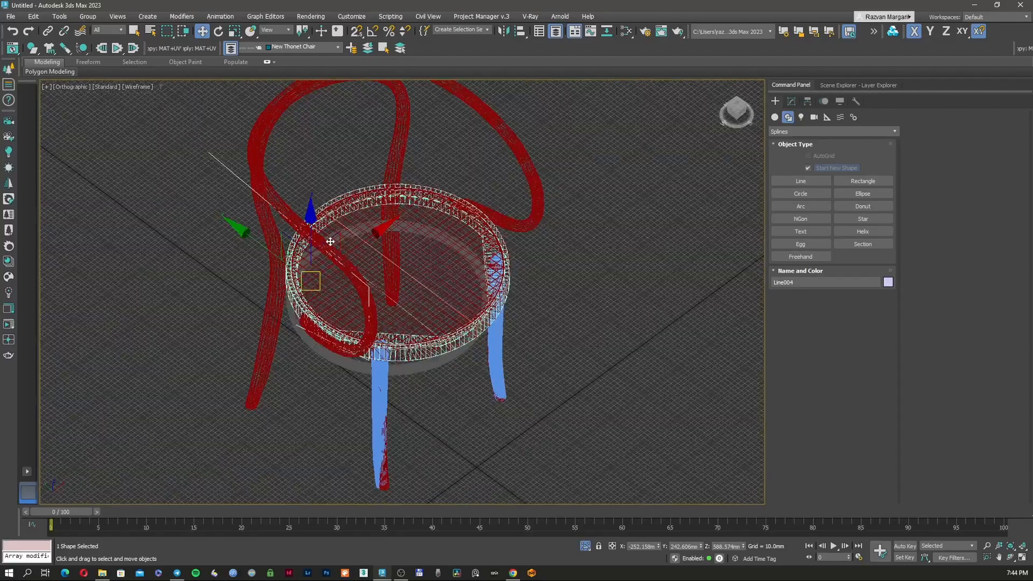
- Draw a second line with snapping on, from the profile's rear end straight across to the chair's centre line in the top view
key("t")
scroll(335, 242, "down", 3)
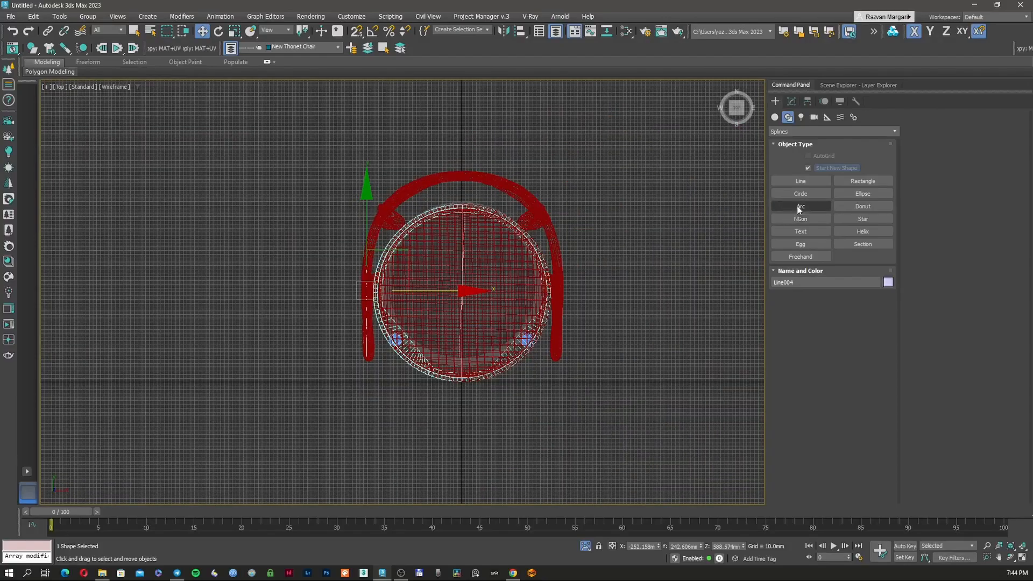
left_click(802, 181)
scroll(376, 179, "up", 4)
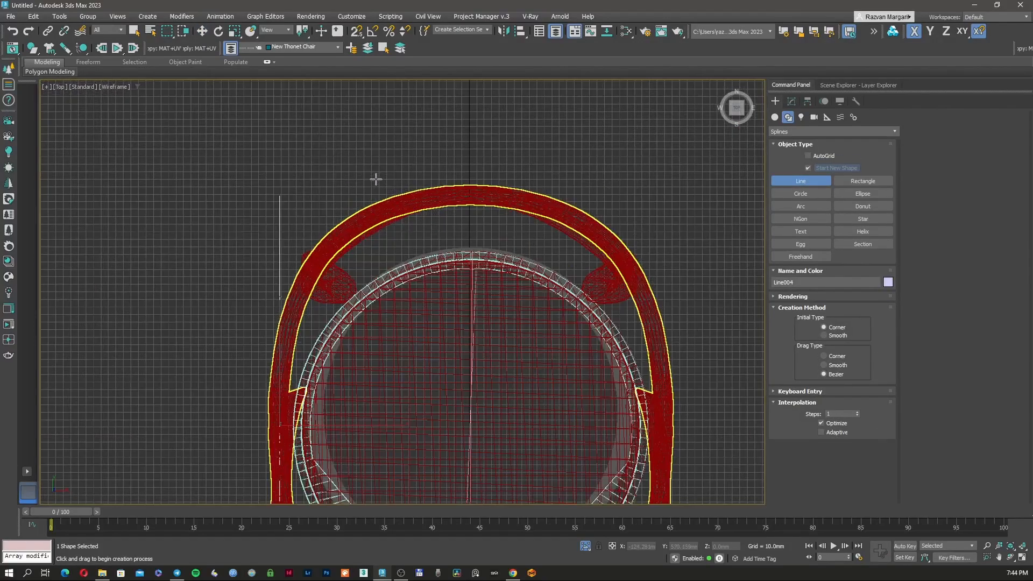
left_click(356, 31)
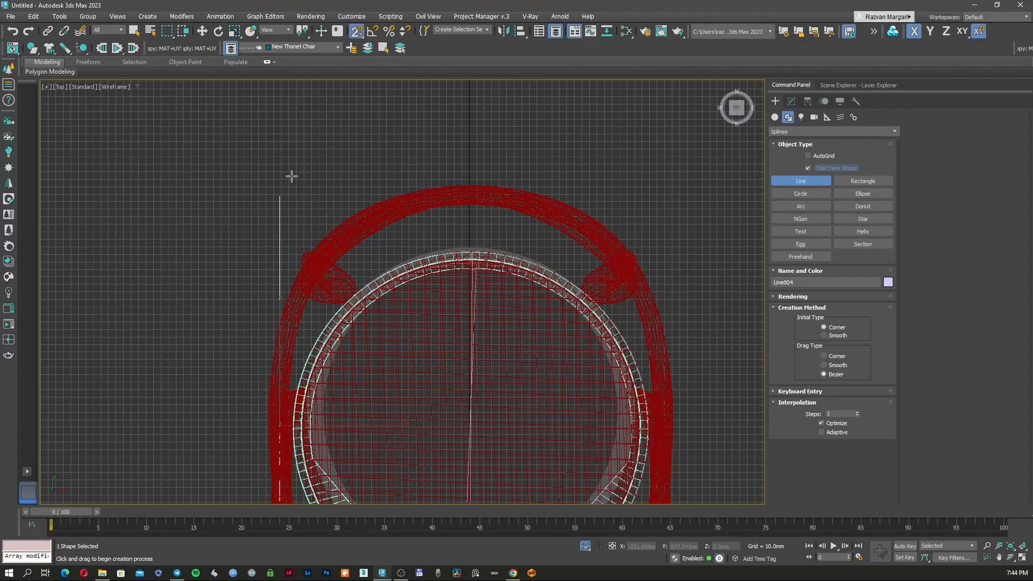
left_click(279, 195)
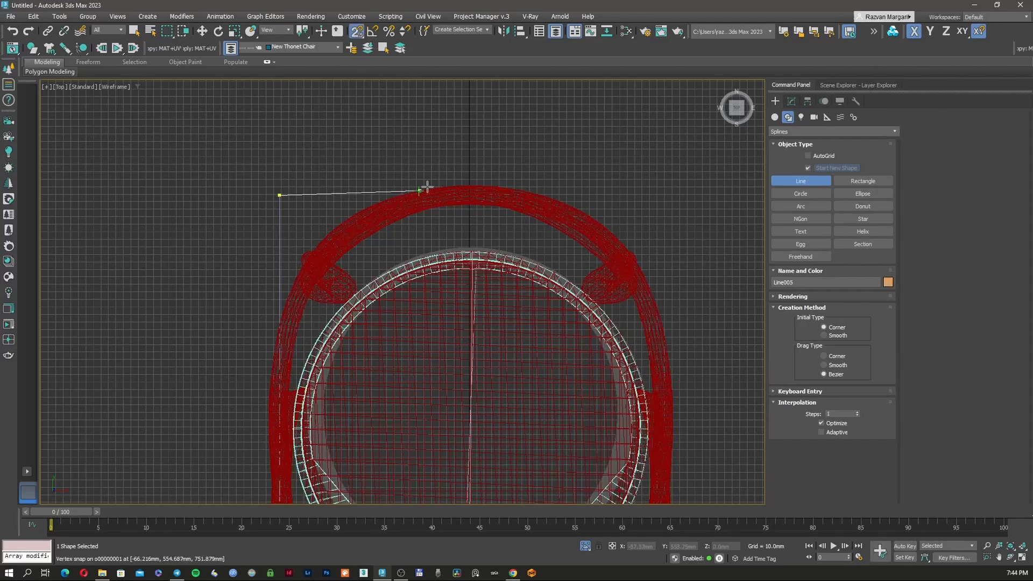
left_click(473, 195)
right_click(508, 166, "shift")
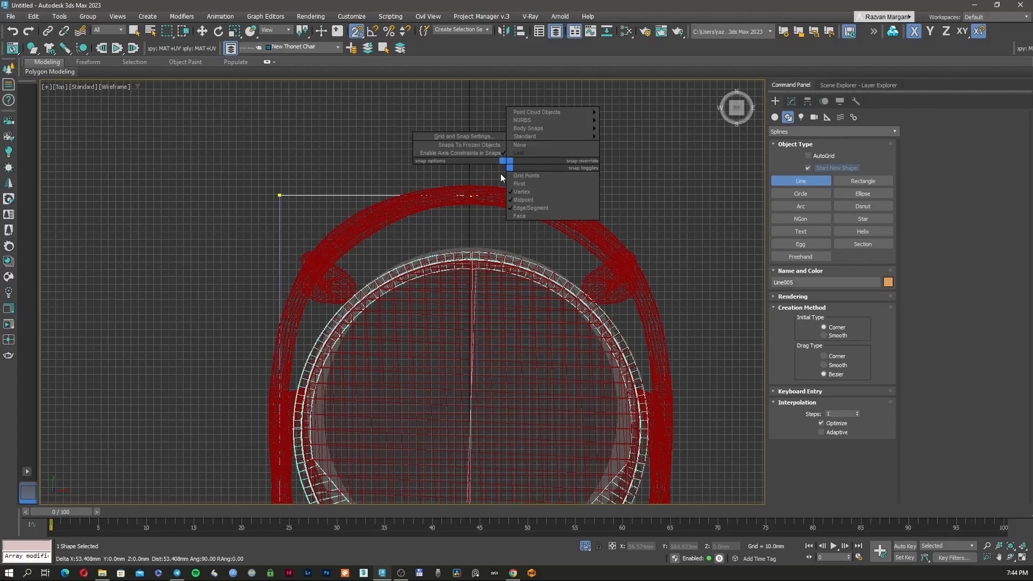
left_click(500, 173)
right_click(533, 162)
- Raise the second line along Z with 3D snapping to the height of the profile's rear end, about 755.6 mm
middle_click_drag(533, 161, 449, 288, "alt")
key("w")
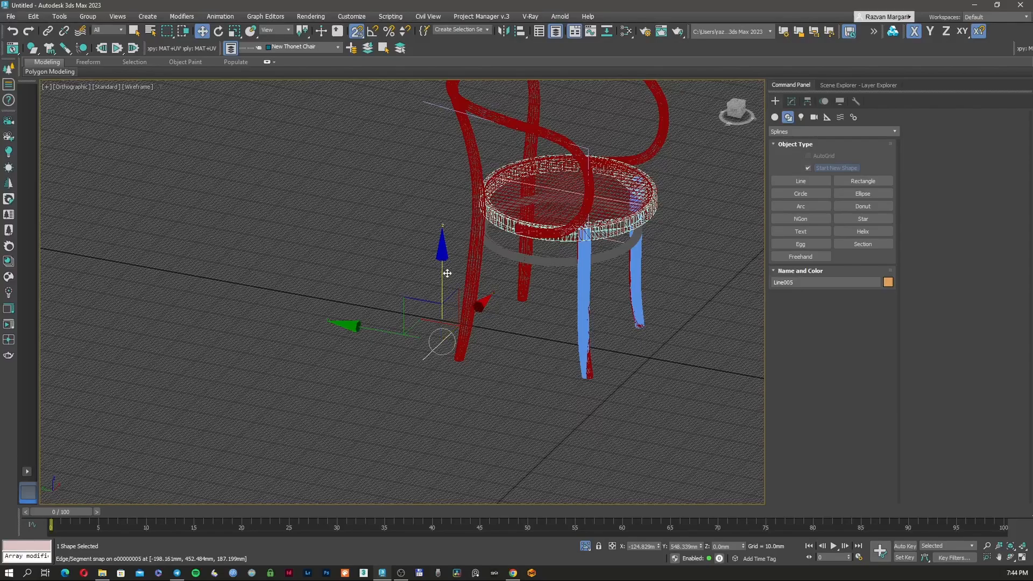
left_click_drag(445, 276, 422, 102)
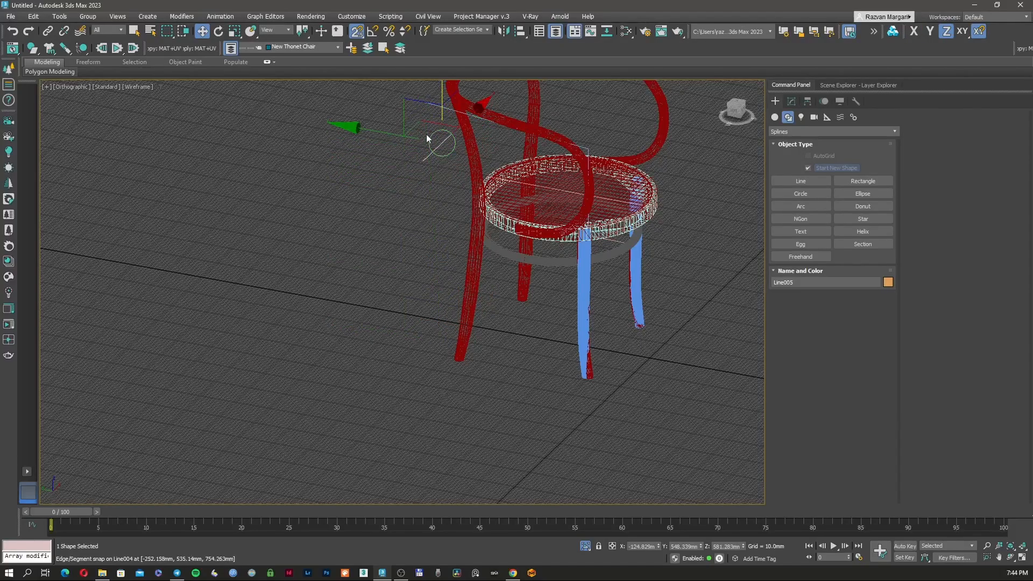
middle_click_drag(426, 134, 415, 220)
left_click_drag(360, 39, 357, 78)
left_click_drag(431, 178, 455, 204)
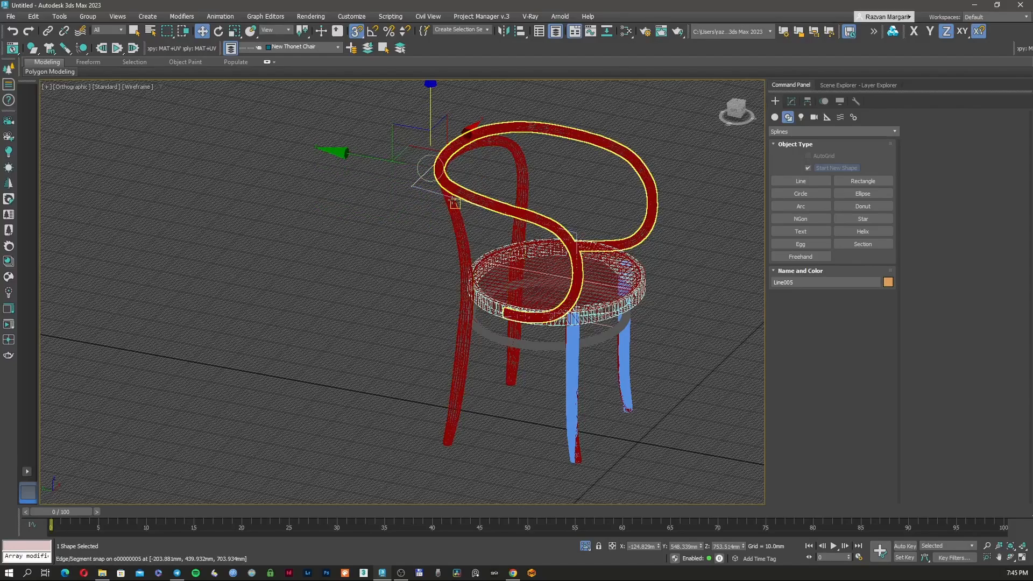
scroll(432, 189, "up", 5)
scroll(425, 180, "up", 4)
middle_click_drag(397, 166, 405, 293)
scroll(406, 293, "down", 2)
left_click_drag(498, 156, 392, 323)
scroll(404, 328, "up", 5)
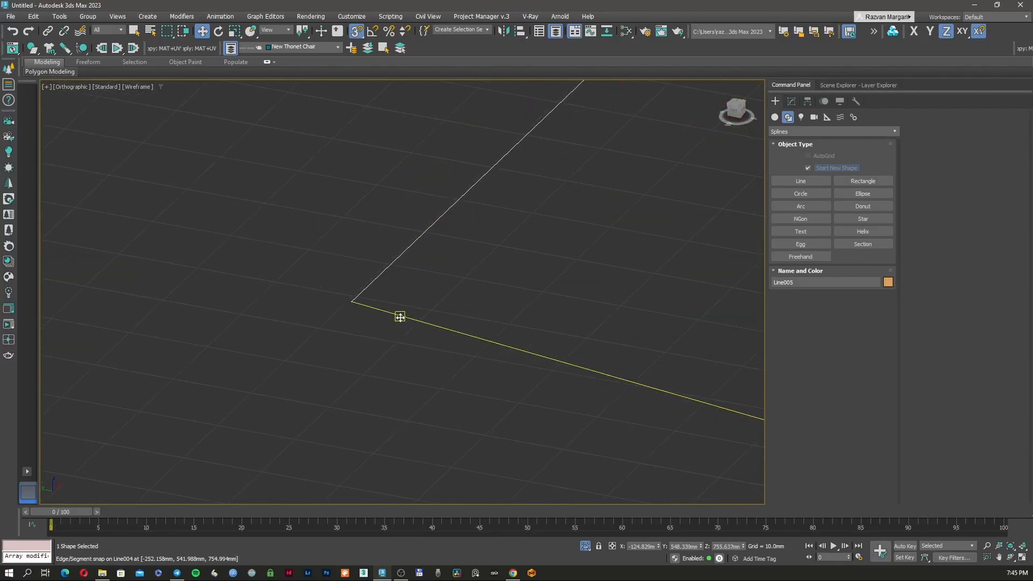
- Select the side profile line and attach the rear cross line to it
right_click(399, 316)
left_click(791, 102)
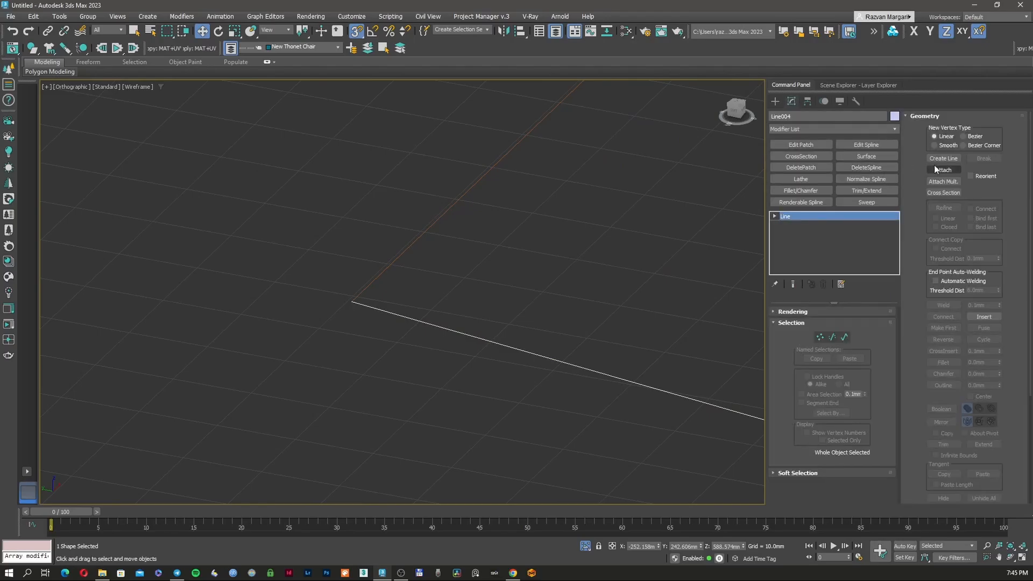
left_click(946, 171)
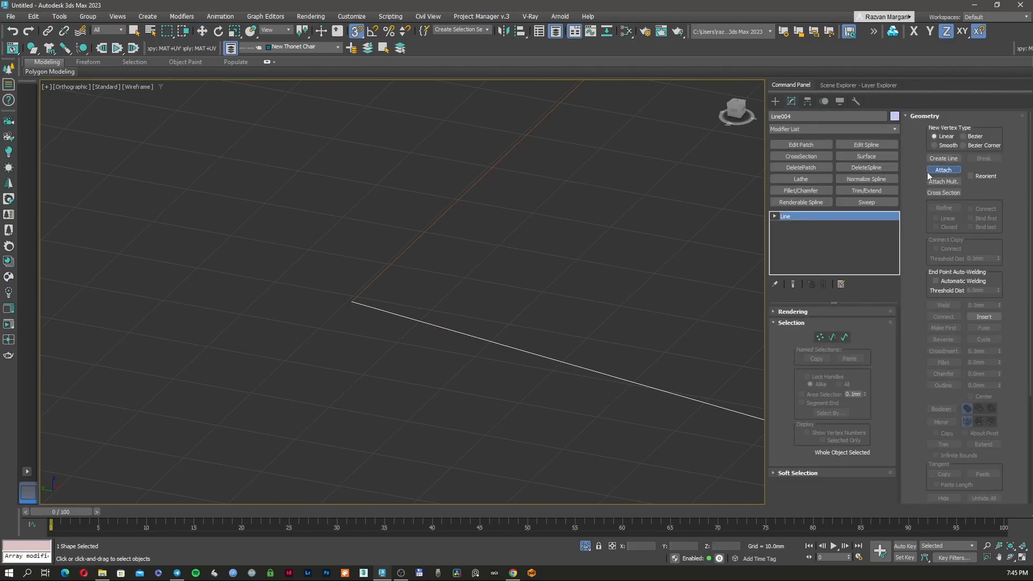
scroll(454, 248, "down", 10)
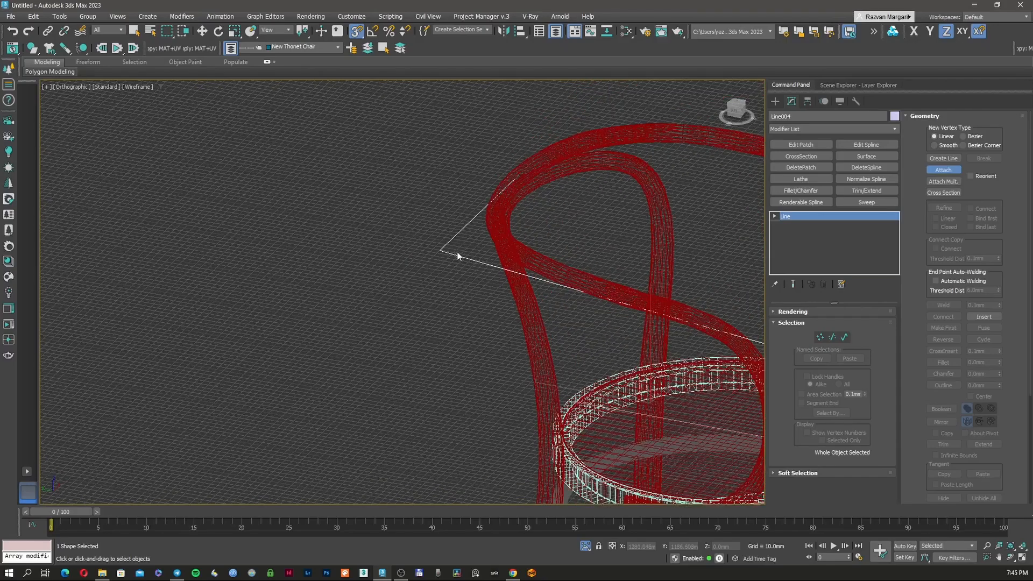
left_click(942, 171)
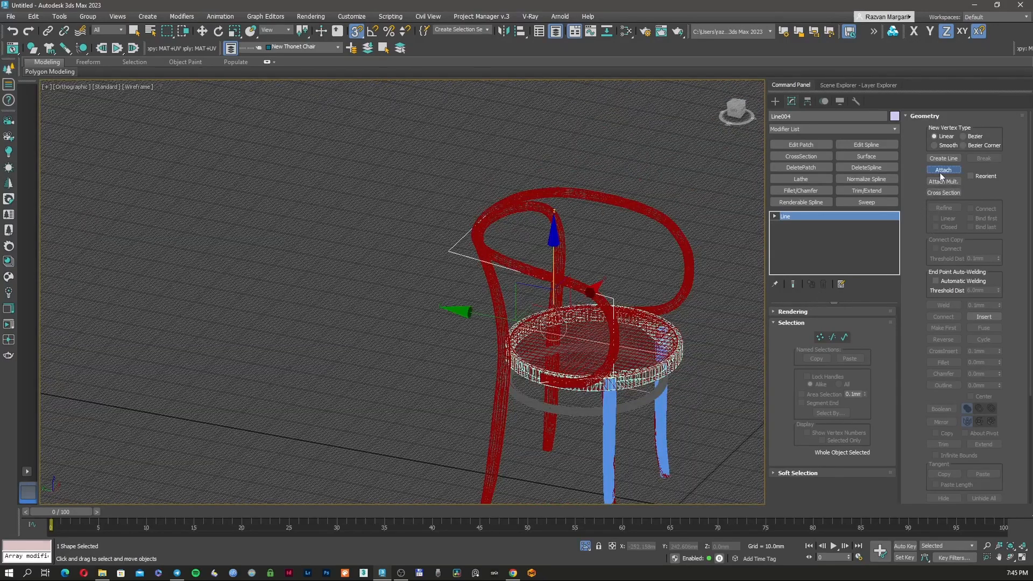
- Weld the two overlapping vertices at the rear corner of the joined spline with a 1 mm threshold
left_click(820, 337)
left_click_drag(393, 239, 485, 295)
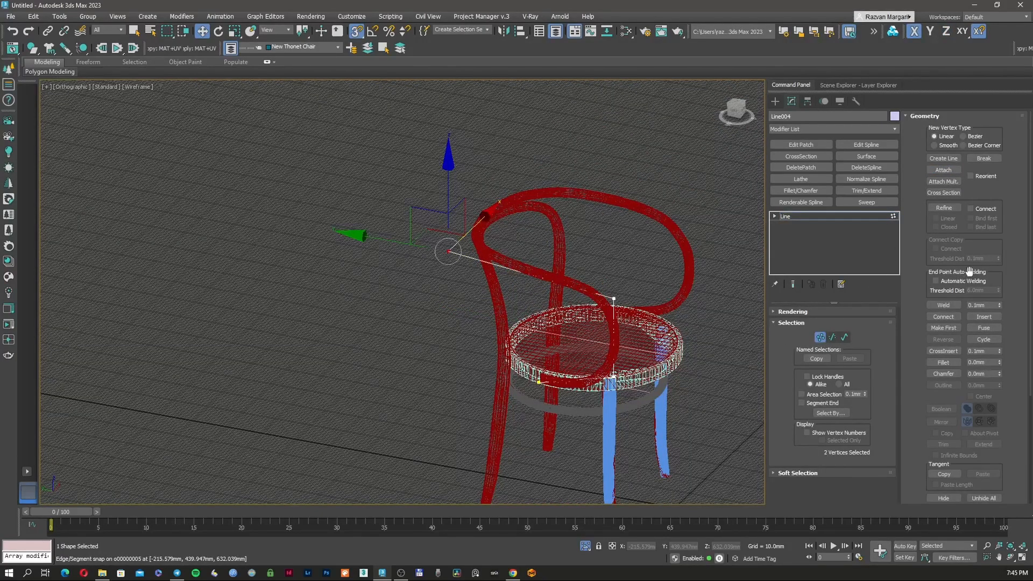
left_click(946, 305)
double_click(988, 305)
type("1")
left_click(949, 306)
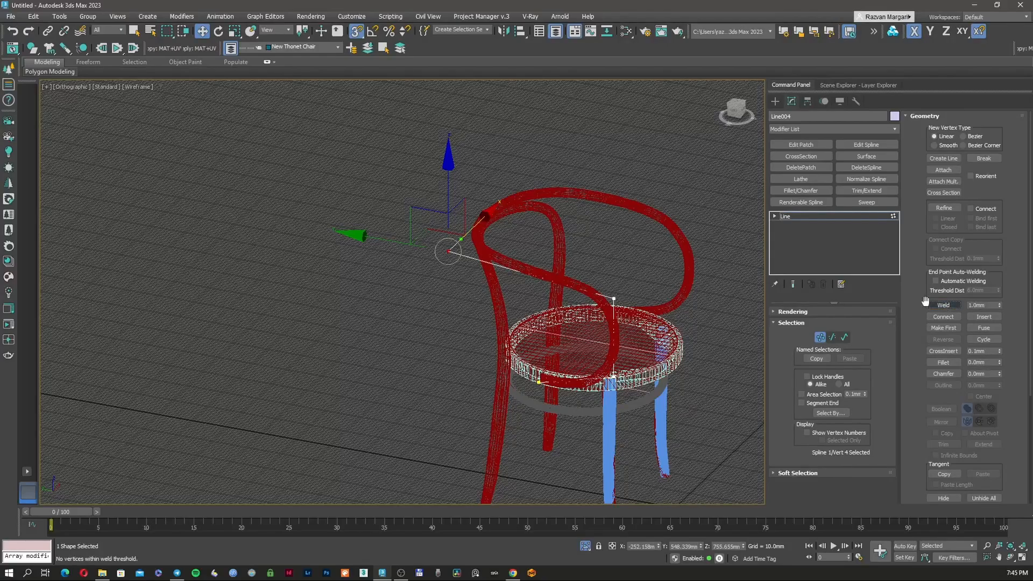
- Raise the spline's upper front corner vertex to about Z 729 mm to align the top segment with the hoop in wireframe
key("f")
key("F3")
key("z")
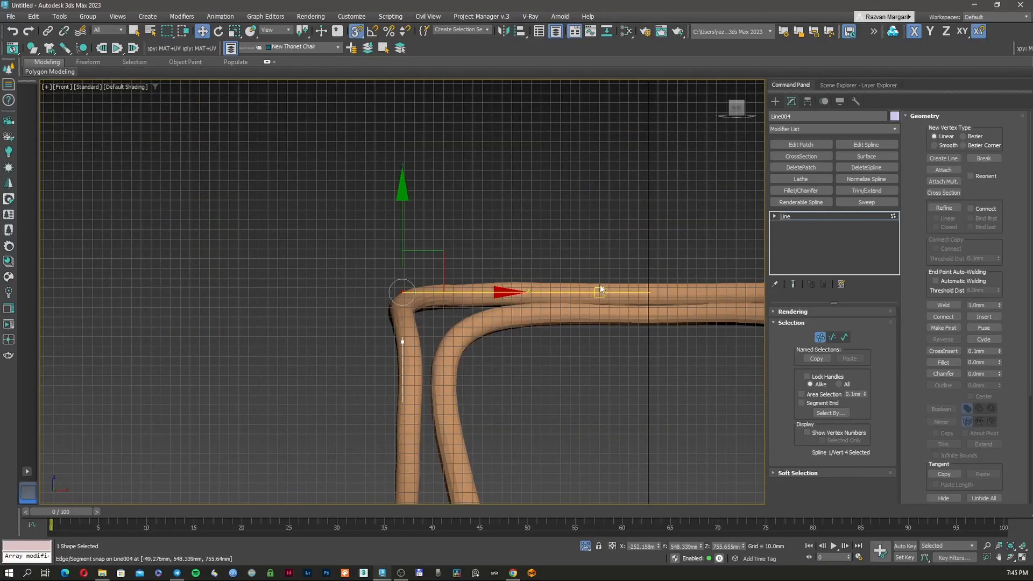
key("l")
key("z")
scroll(560, 285, "down", 3)
key("F3")
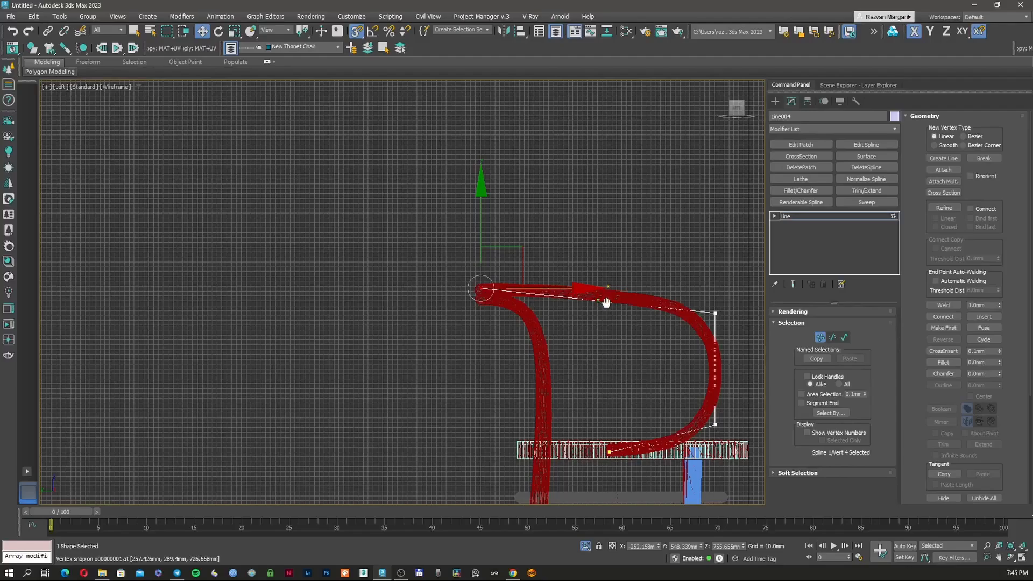
middle_click_drag(606, 302, 519, 299)
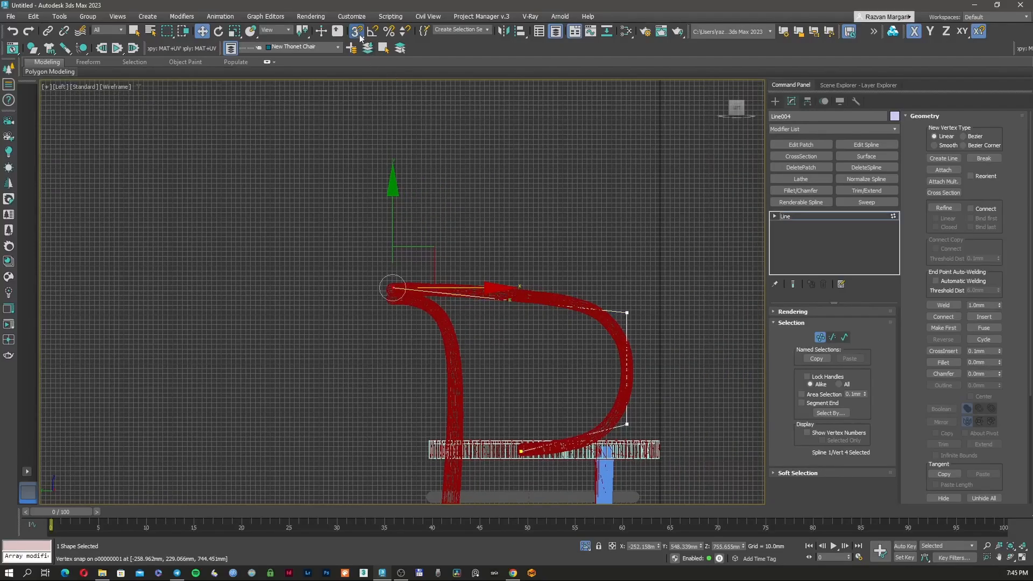
left_click_drag(683, 328, 599, 294)
scroll(600, 293, "up", 4)
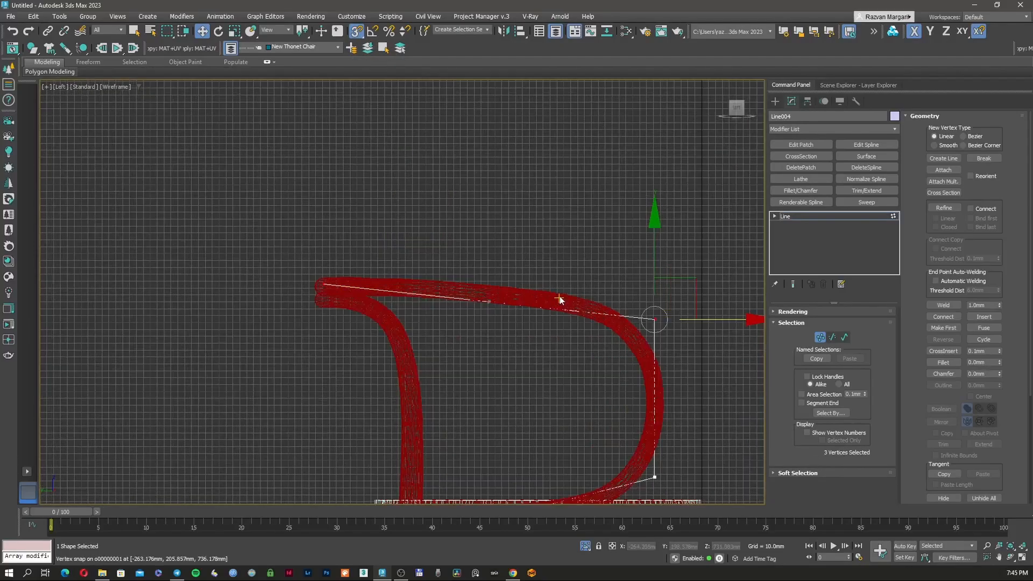
left_click_drag(685, 270, 737, 305)
scroll(711, 347, "down", 2)
middle_click_drag(709, 359, 650, 243)
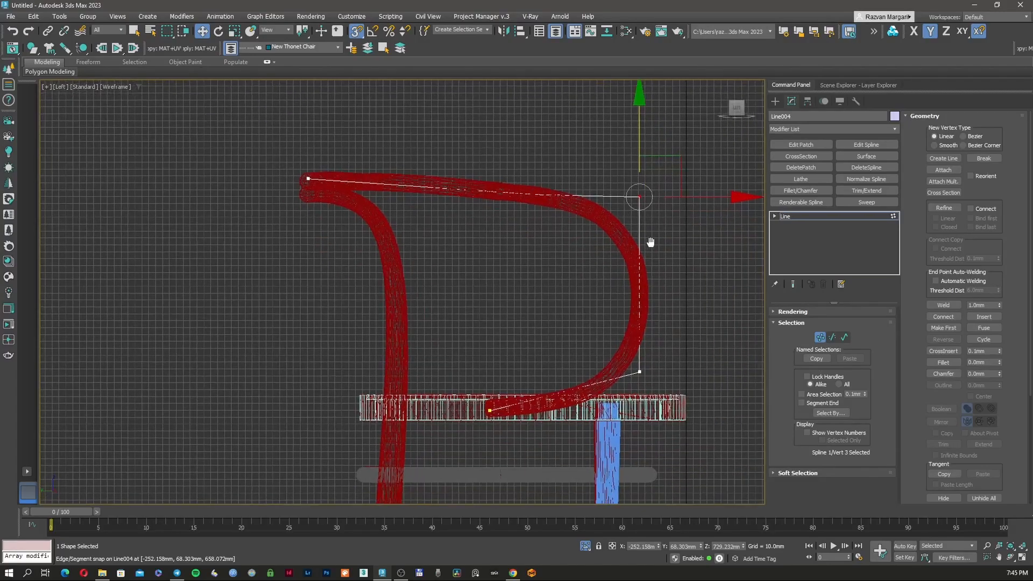
- Refine the spline's lower segment with a new vertex and move it to about Y 185.5, Z 433.8 mm on the hoop
scroll(648, 248, "down", 2)
scroll(608, 396, "up", 4)
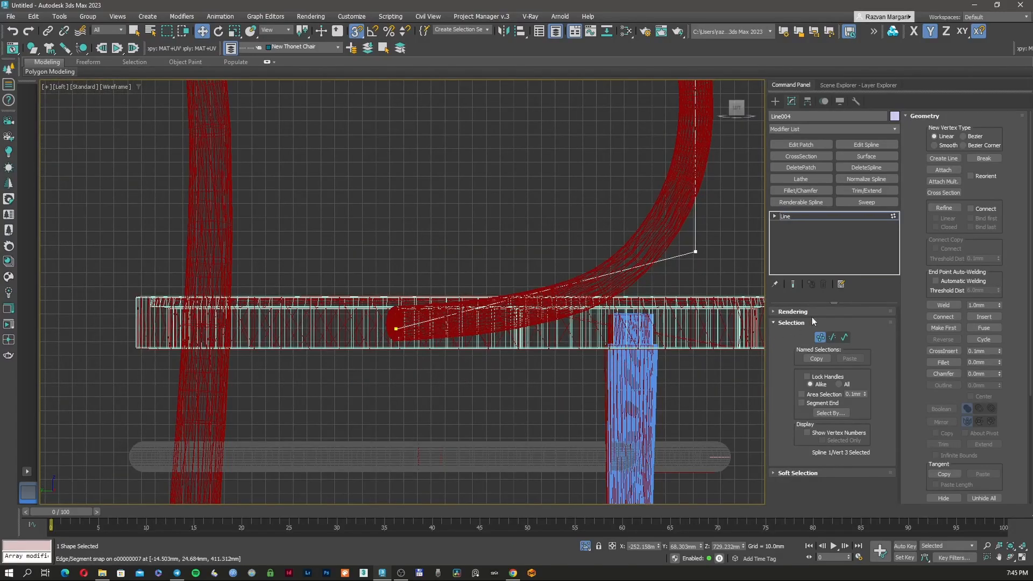
left_click(943, 205)
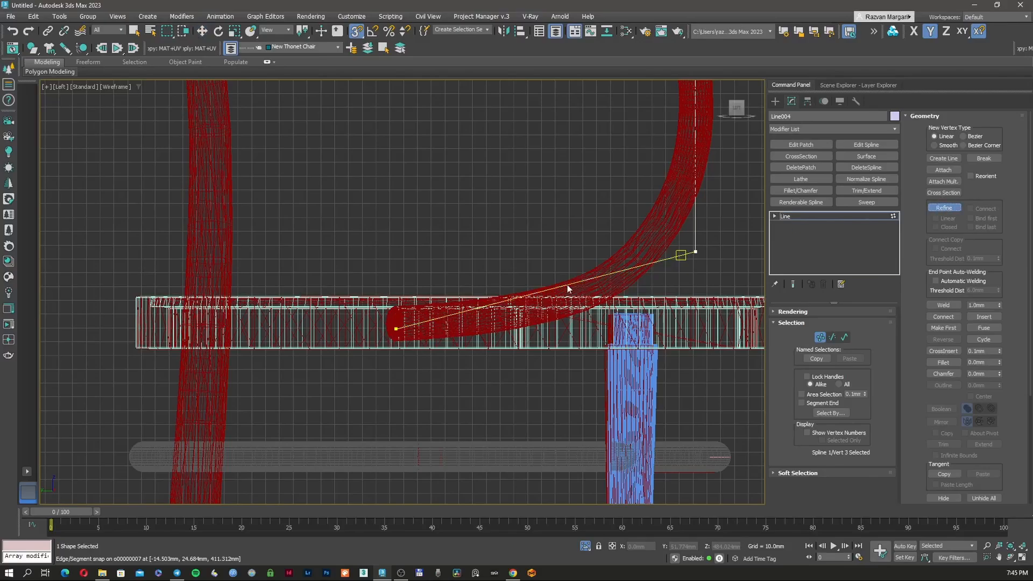
left_click(530, 293)
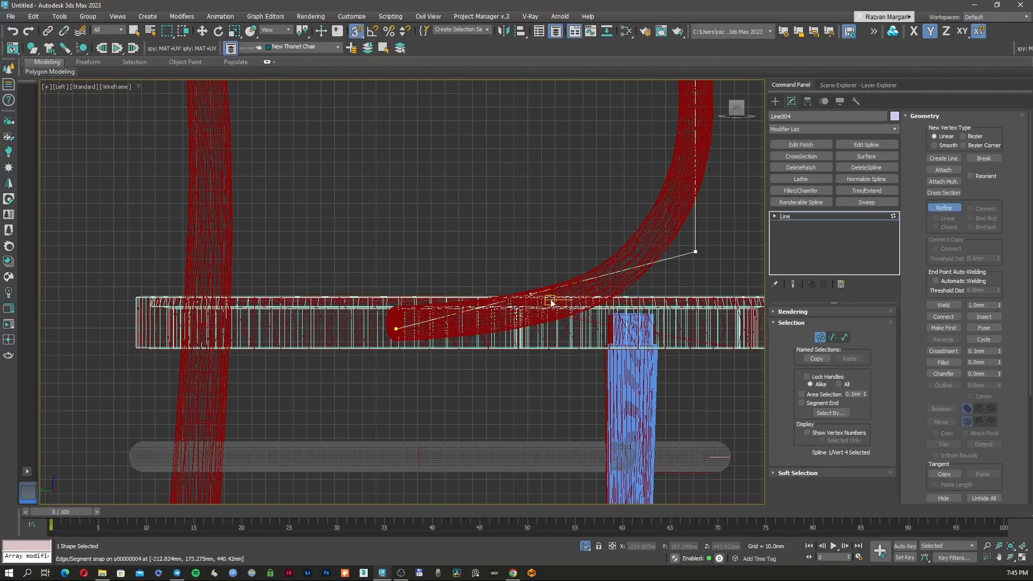
right_click(511, 253)
key("w")
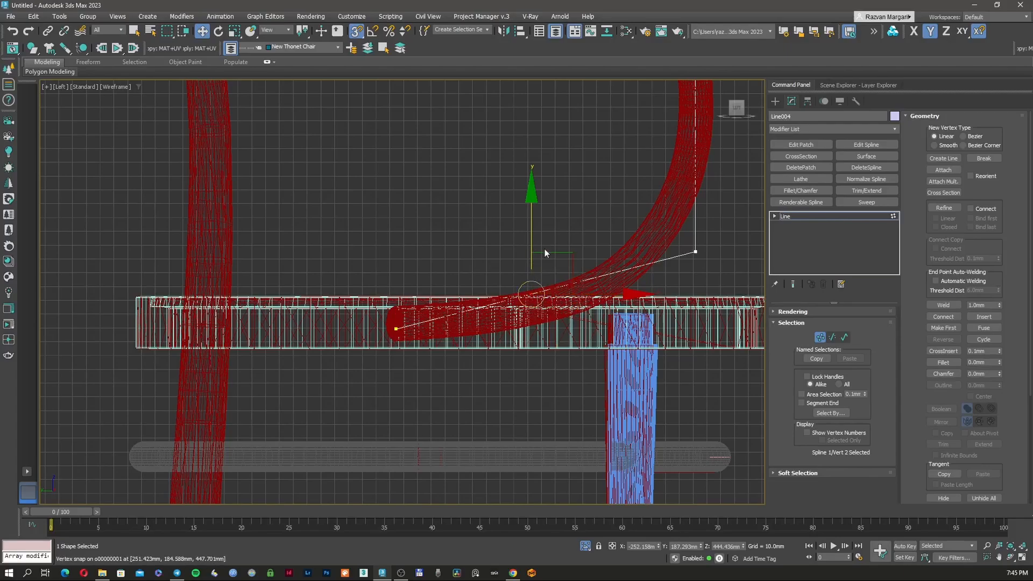
left_click(358, 35)
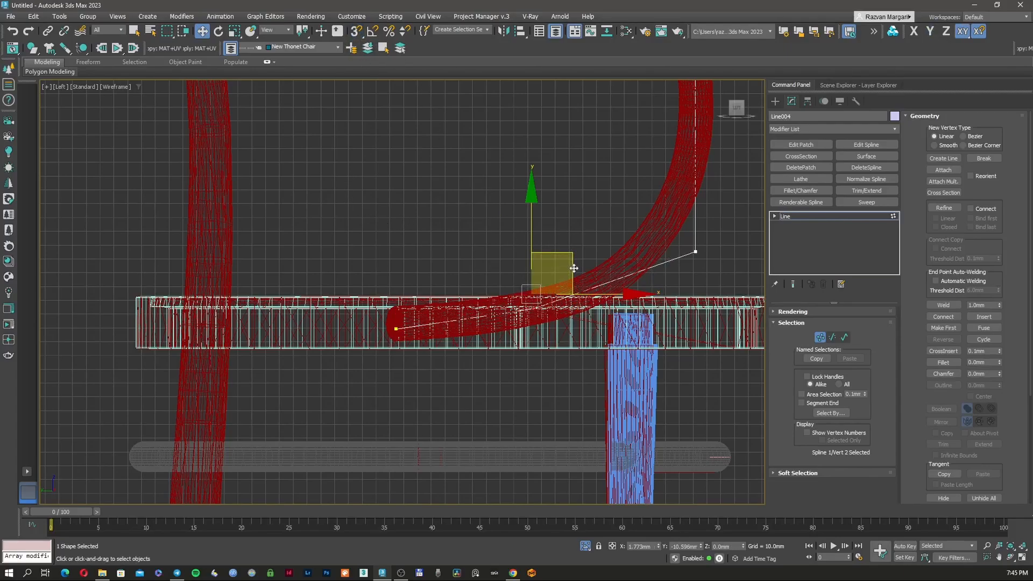
left_click_drag(574, 268, 574, 268)
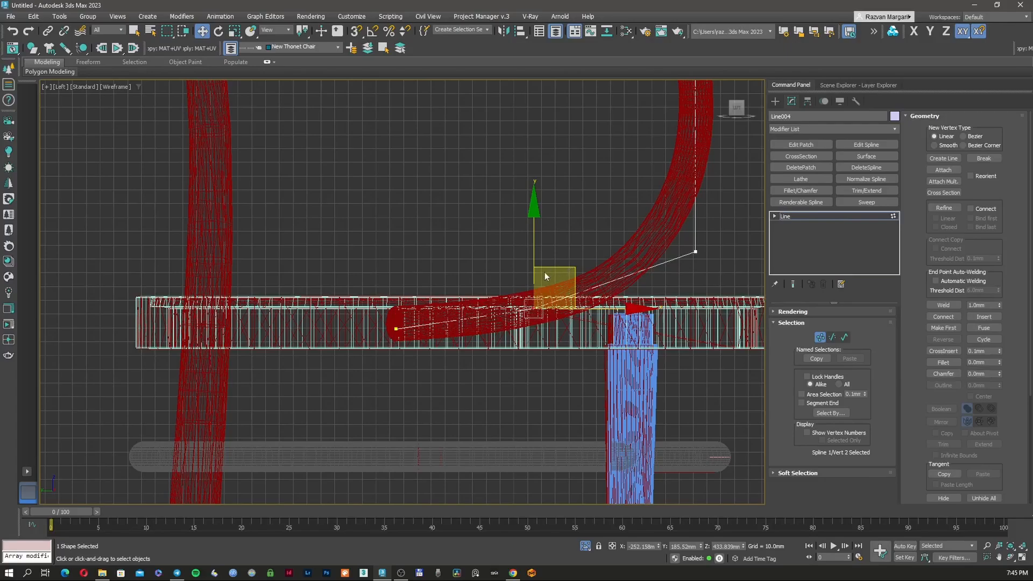
- Move the spline's lower end vertex to about Y 285, Z 421 mm, centring it in the hoop's tip
left_click(397, 329)
scroll(411, 331, "up", 2)
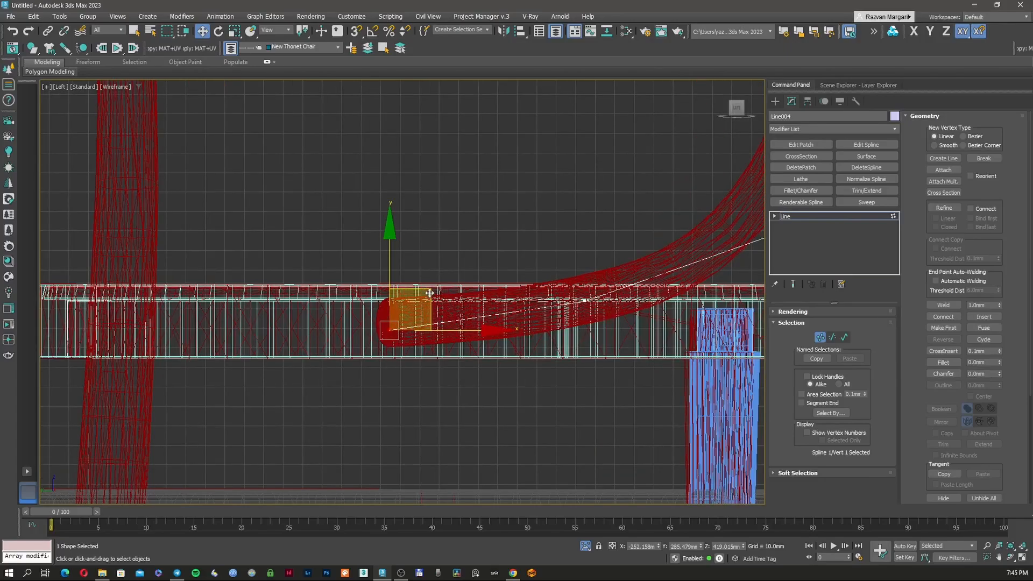
left_click_drag(429, 293, 430, 289)
scroll(427, 303, "down", 5)
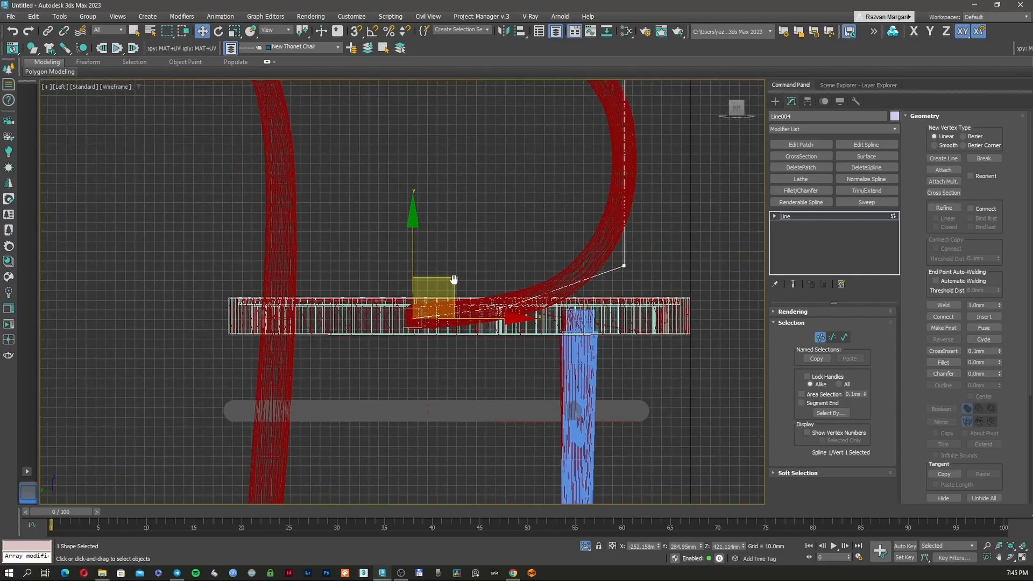
scroll(354, 198, "up", 5)
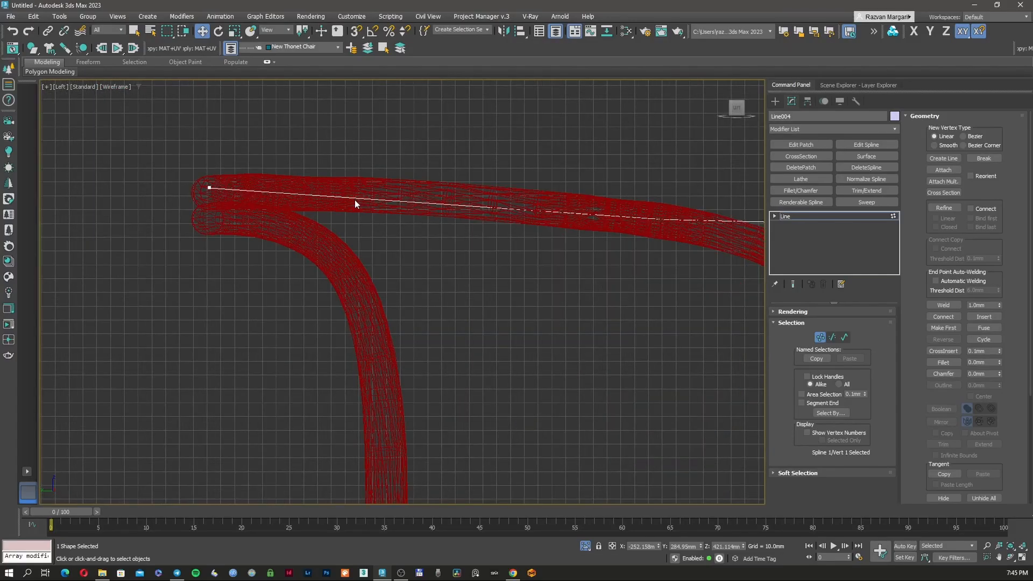
scroll(354, 199, "down", 5)
- Leave vertex editing and isolate the spline together with the armrest hoop mesh
middle_click_drag(347, 210, 283, 250, "alt")
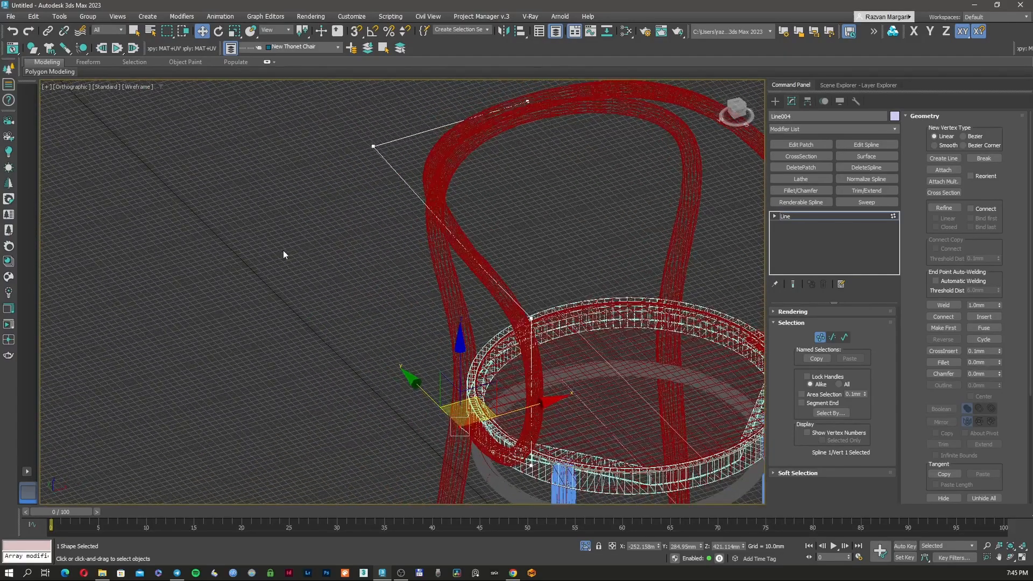
key("t")
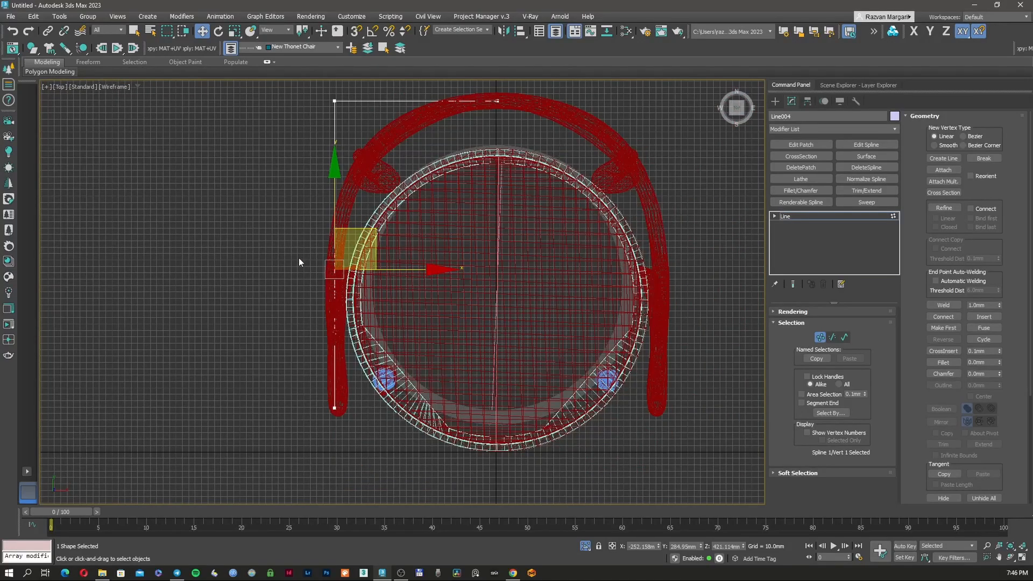
middle_click_drag(330, 263, 368, 225, "alt")
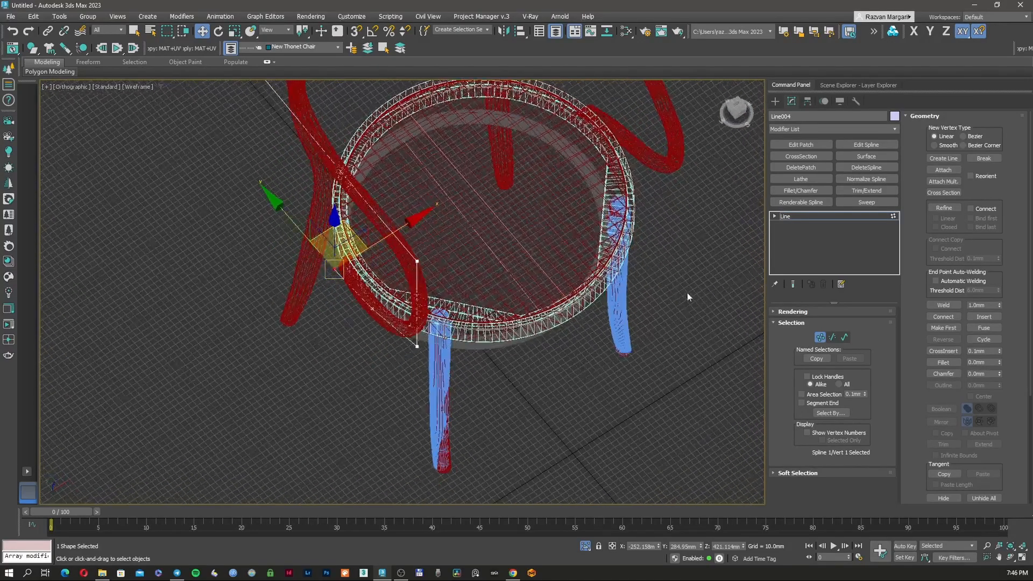
left_click(819, 337)
middle_click_drag(323, 149, 369, 273)
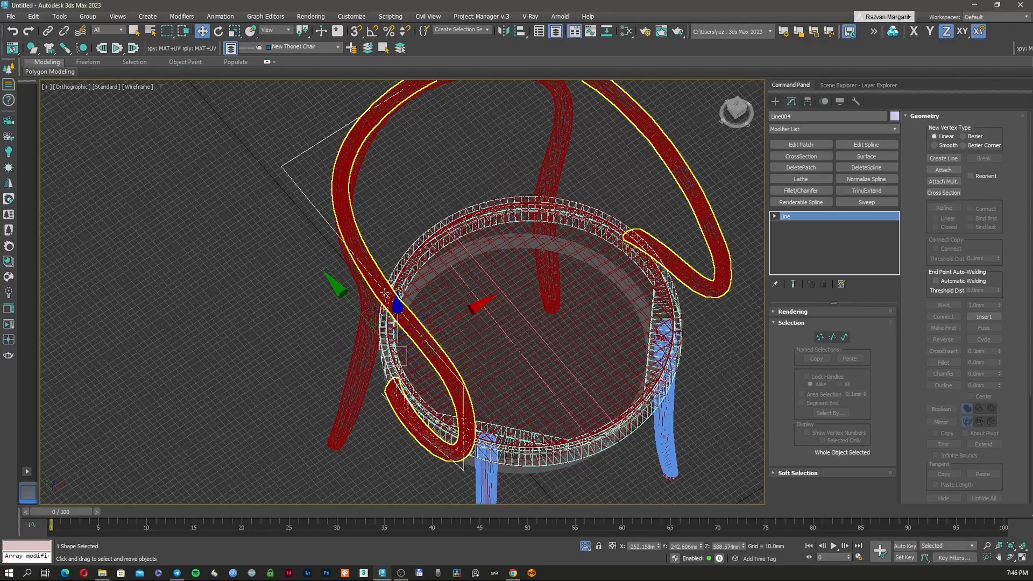
left_click(385, 294, "ctrl")
key("alt+q")
key("t")
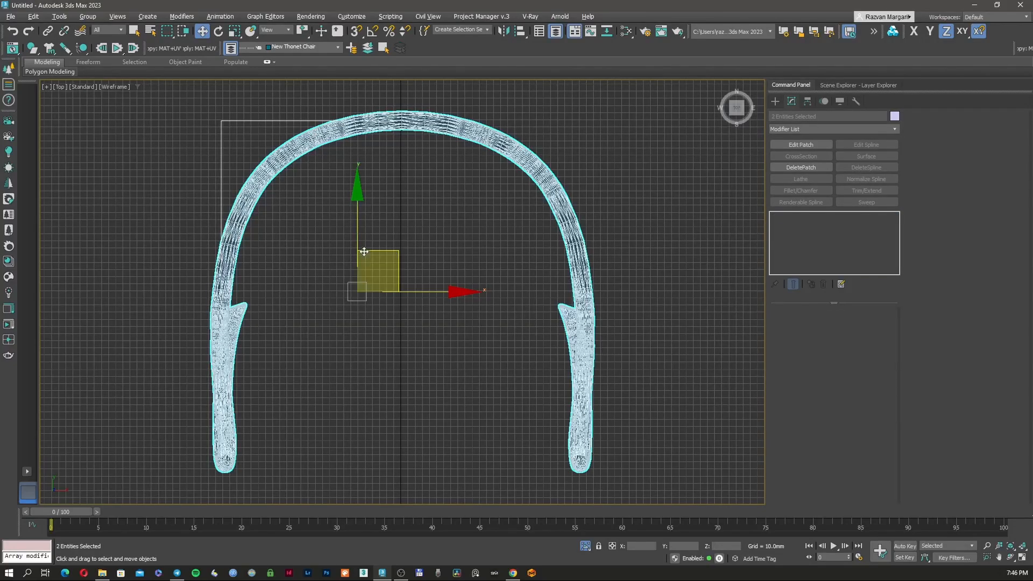
key("F3")
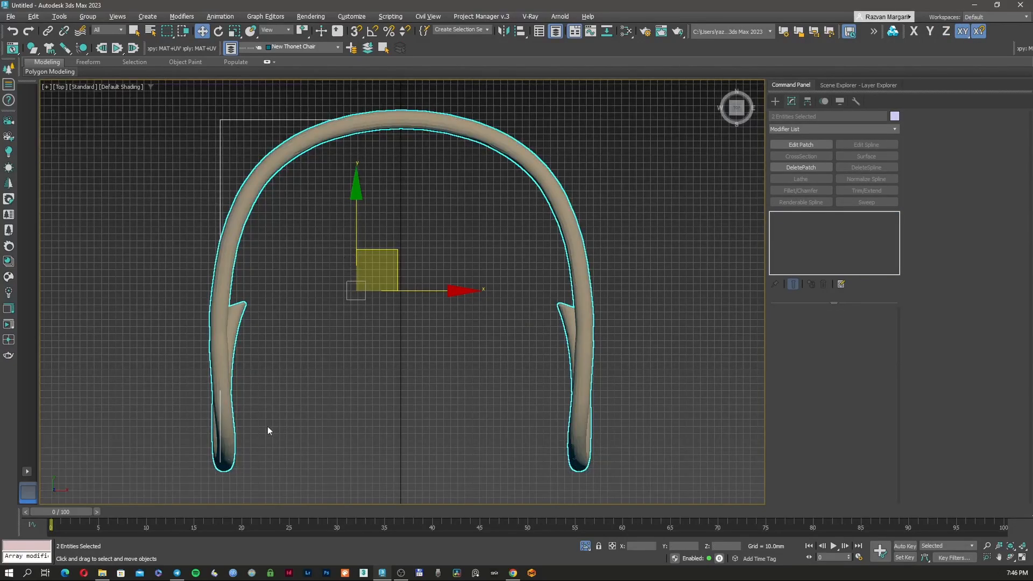
- Reselect the spline and shift its lower end vertex inward along X to about -222.1 mm, inside the hoop's curled tip
scroll(266, 430, "up", 3)
left_click(264, 447)
key("F3")
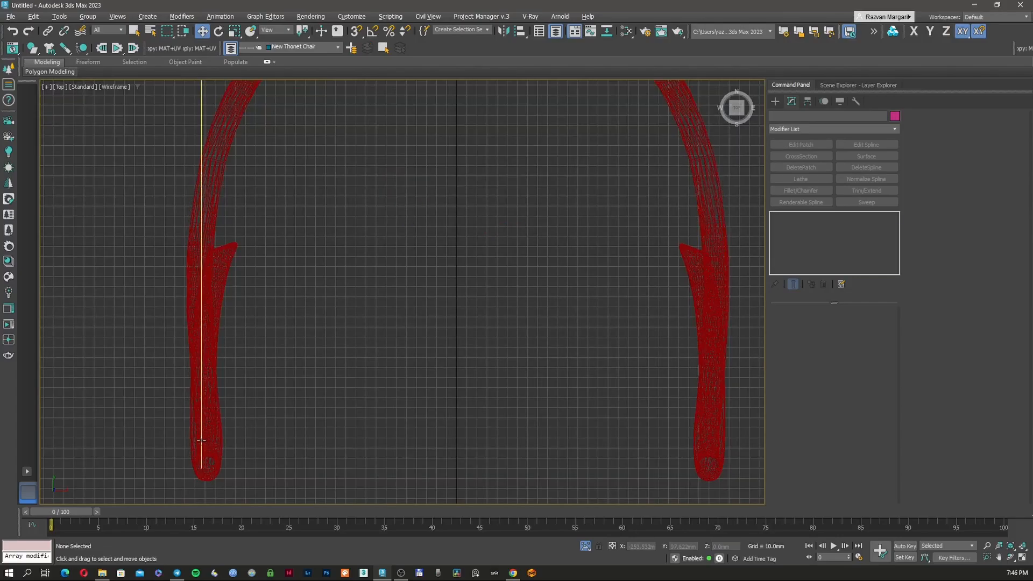
left_click(201, 440)
left_click(820, 337)
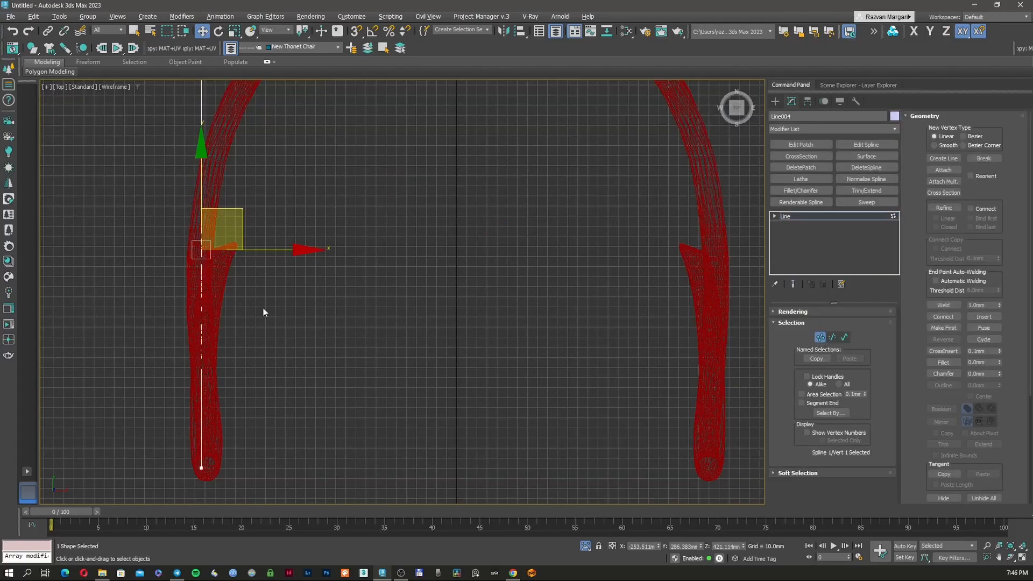
middle_click_drag(263, 312, 240, 264, "alt")
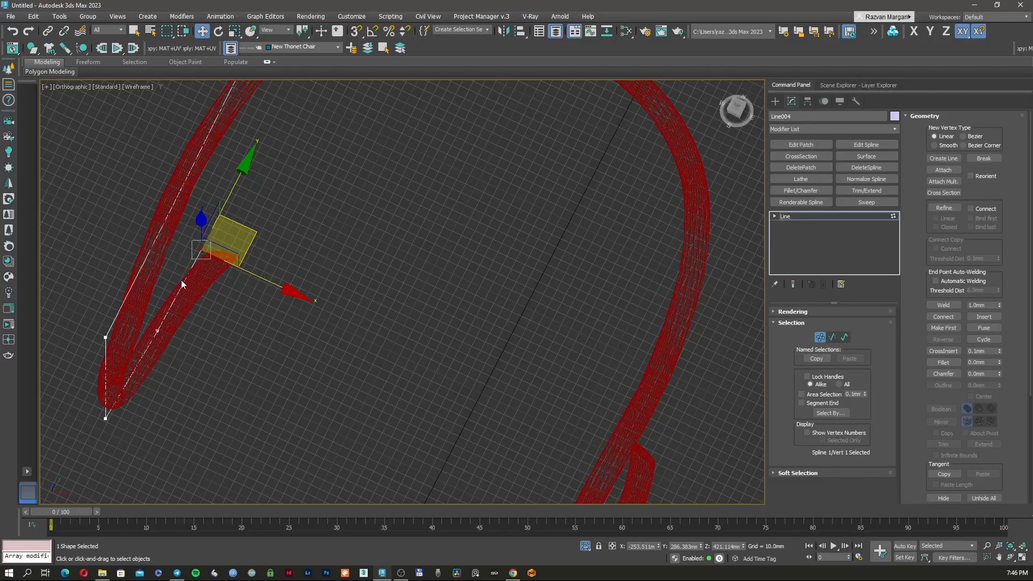
left_click_drag(257, 280, 264, 281)
mouse_move(240, 302)
middle_mouse_down("alt")
mouse_move(291, 333)
mouse_move(328, 264)
mouse_move(367, 228)
mouse_move(344, 268)
mouse_move(350, 289)
mouse_move(371, 297)
middle_mouse_up("alt")
key("F3")
scroll(328, 264, "up", 3)
key("F3")
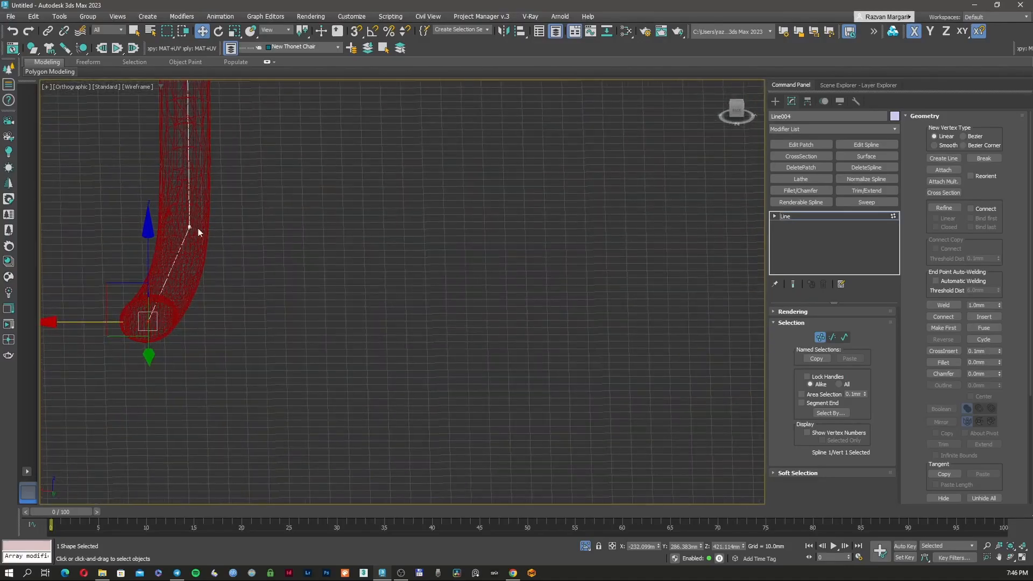
- Shift the refined lower vertex to about X -251.3 mm and the lower front corner vertex to about X -251.7 mm
middle_click_drag(198, 228, 284, 287)
left_click(258, 274)
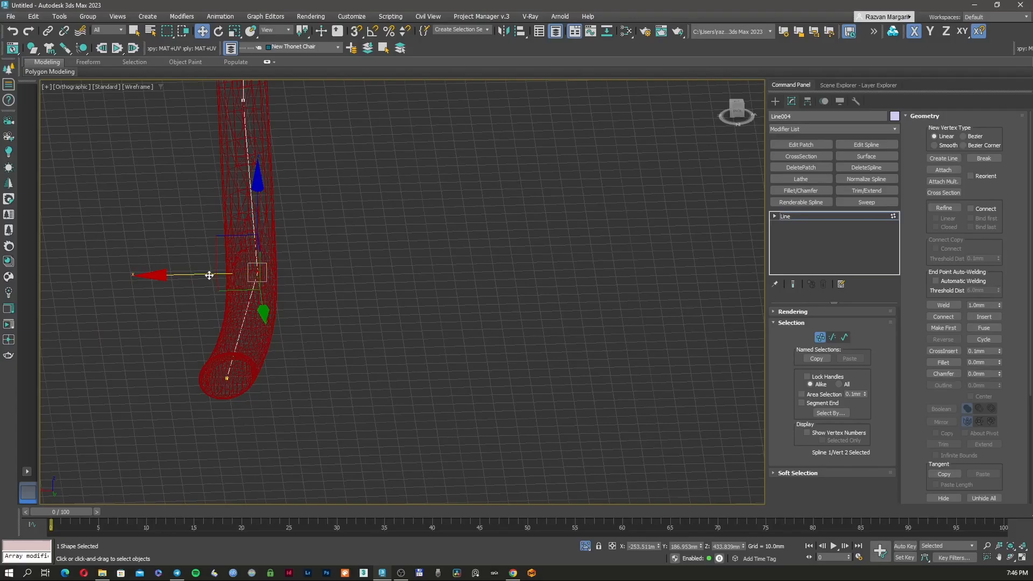
middle_click_drag(205, 275, 102, 265, "alt")
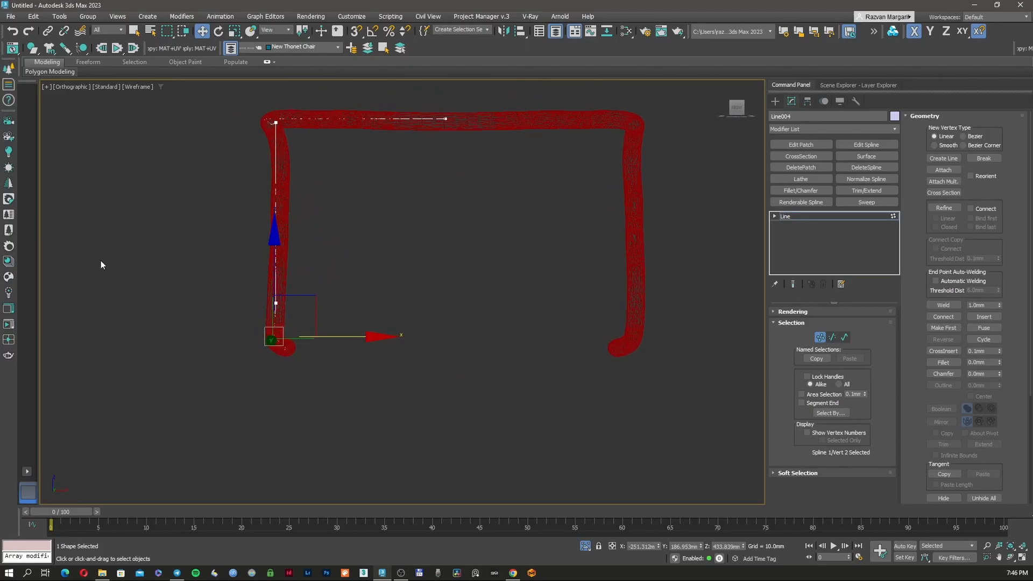
left_click_drag(241, 279, 315, 299)
scroll(299, 307, "up", 4)
scroll(273, 318, "down", 2)
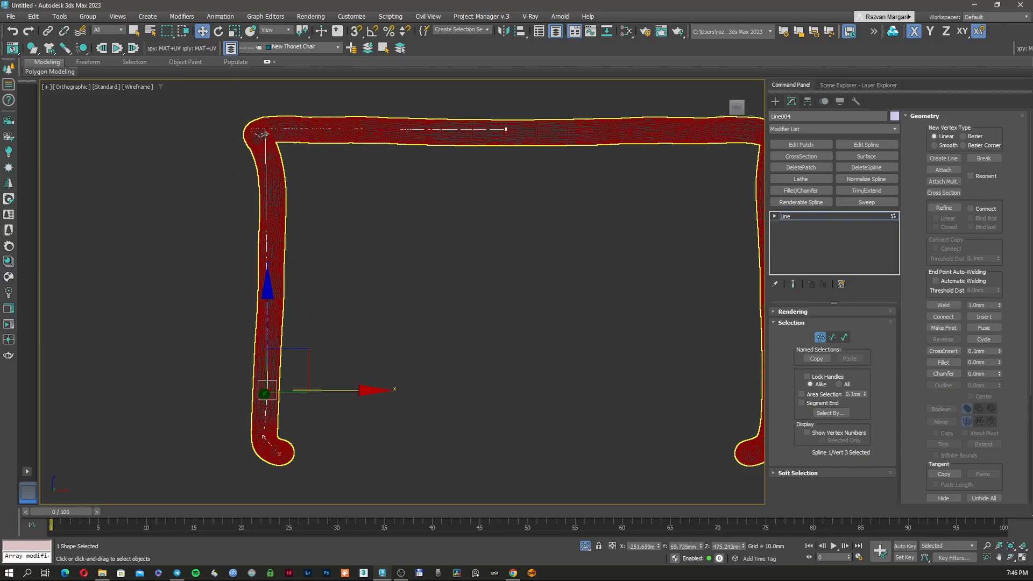
- Shift the spline's upper front corner vertex along X to about -243.4 mm to match the hoop's inward bend
left_click(263, 133)
left_click_drag(318, 133, 330, 132)
key("F3")
middle_click_drag(274, 176, 332, 208, "alt")
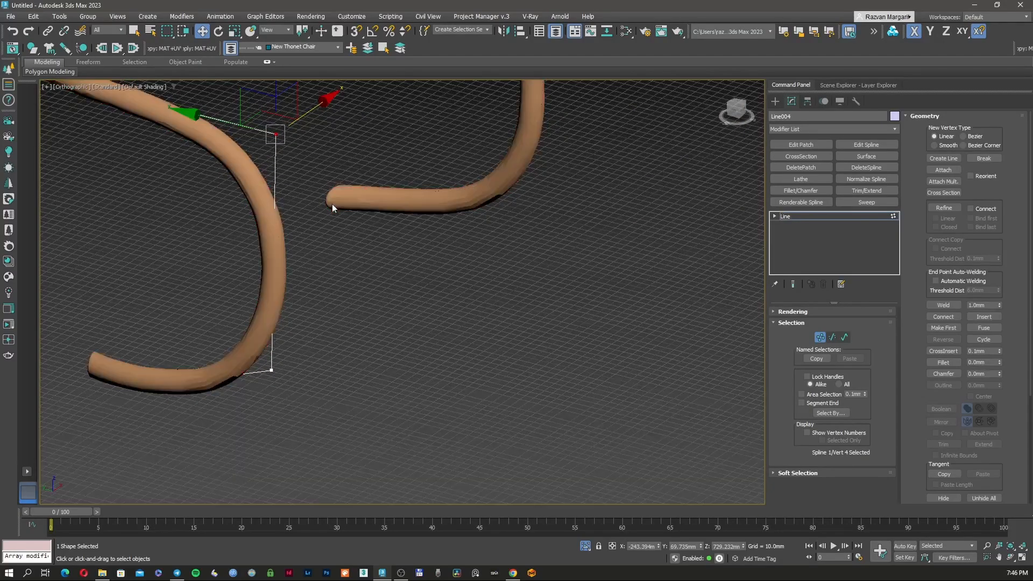
middle_click_drag(254, 186, 248, 198, "alt")
- Refine the spline's long upper side segment with a new vertex and shift it outward along X to follow the armrest
key("F3")
mouse_move(192, 171)
middle_mouse_down()
mouse_move(228, 175)
mouse_move(273, 301)
mouse_move(327, 286)
mouse_move(226, 303)
middle_mouse_up()
middle_click_drag(227, 303, 351, 288)
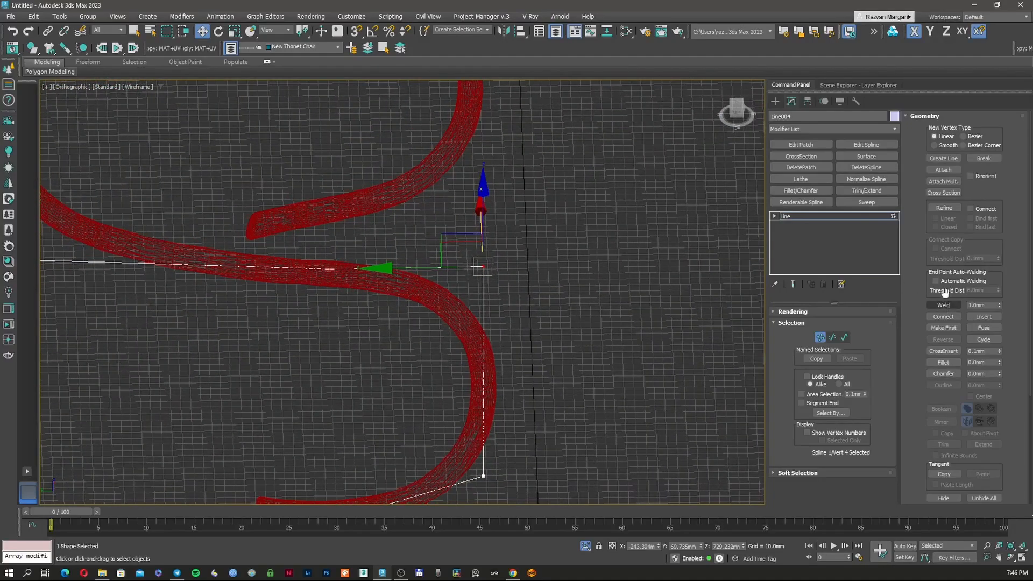
left_click(944, 208)
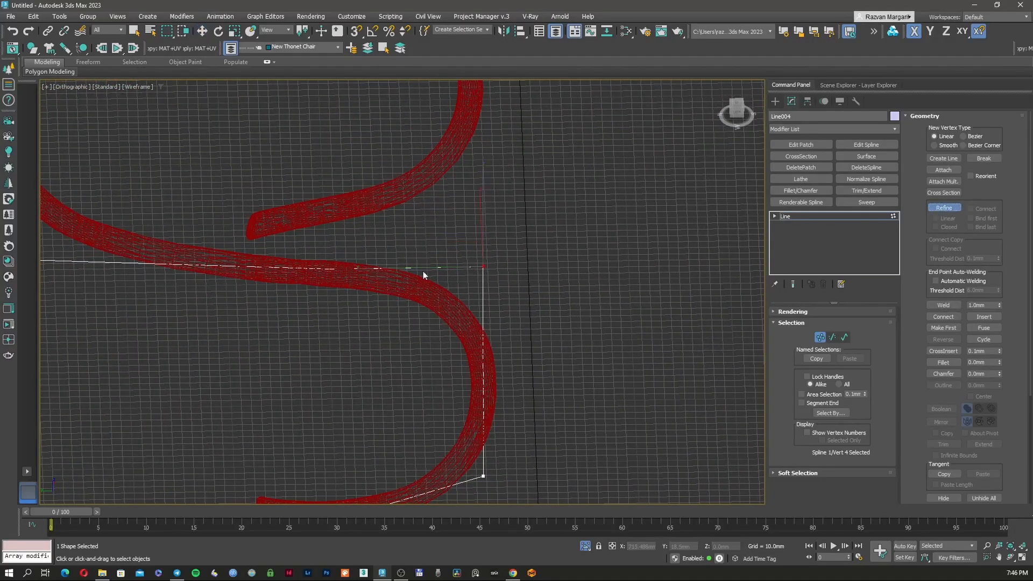
left_click(292, 268)
scroll(349, 292, "down", 5)
middle_click_drag(348, 291, 273, 291, "alt")
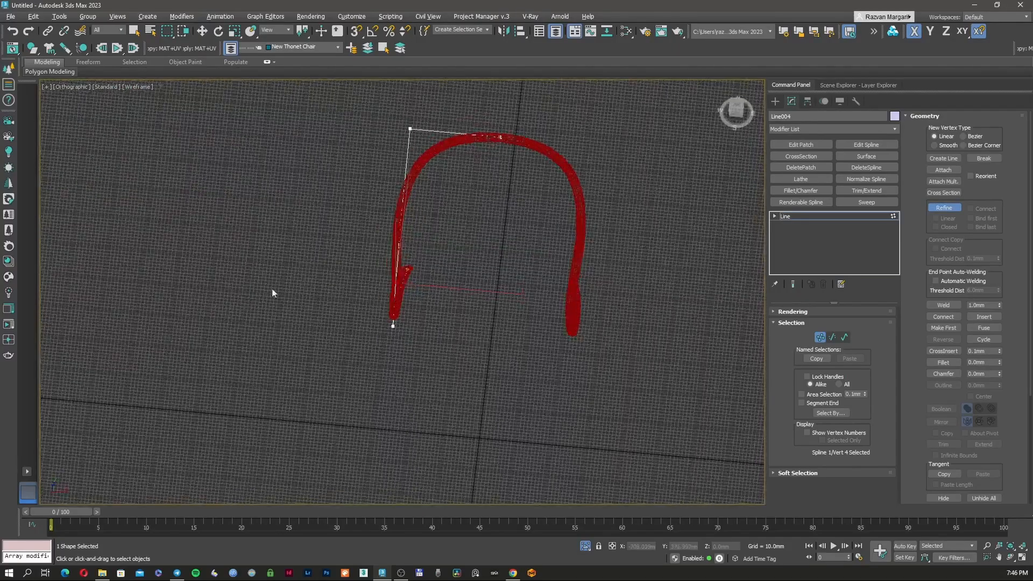
scroll(421, 218, "up", 5)
key("w")
left_click(337, 323)
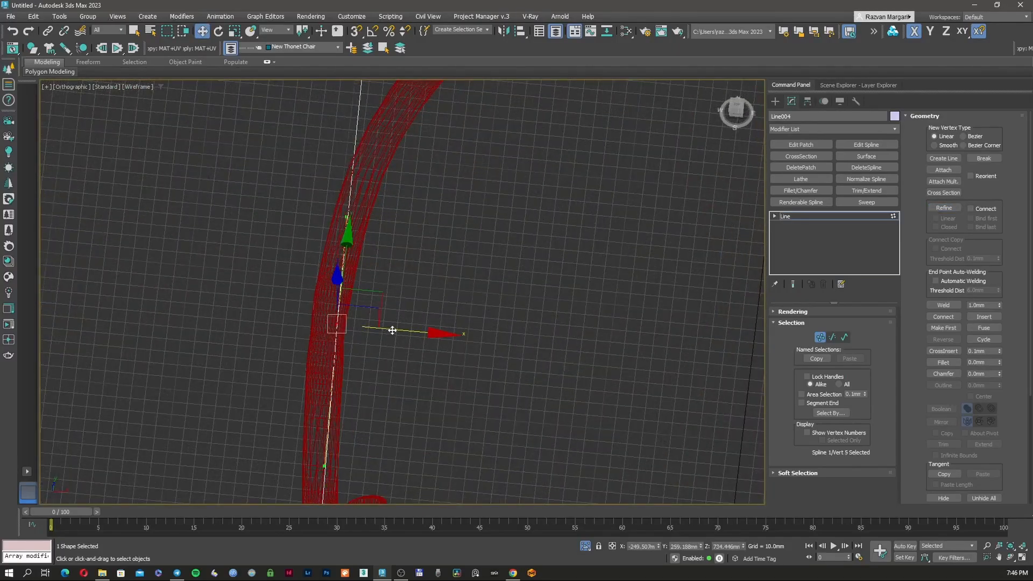
left_click_drag(393, 330, 382, 327)
- Convert all of the spline's vertices to the Corner type and check the rear end and rear corner vertices
scroll(381, 328, "down", 6)
key("ctrl+a")
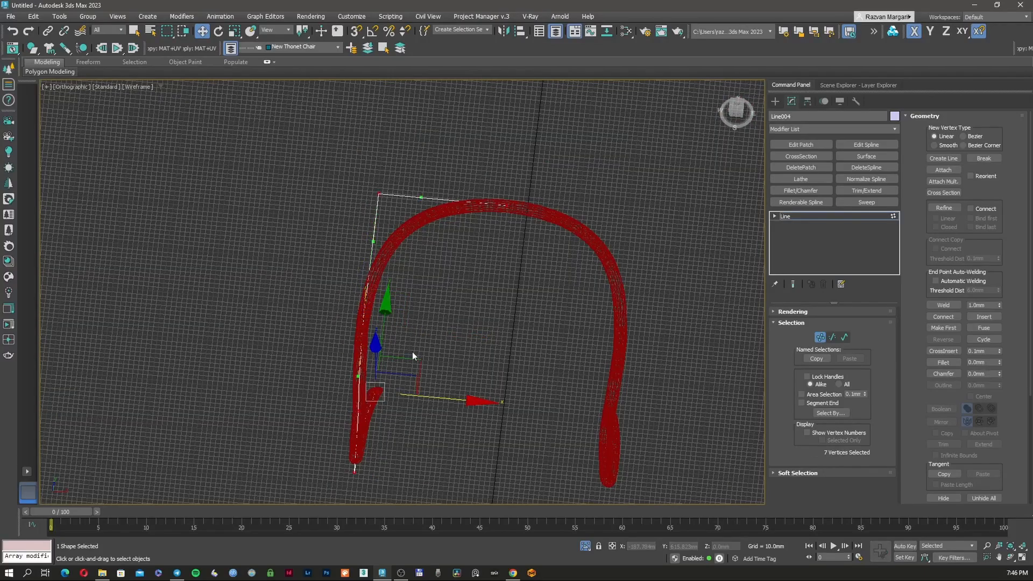
right_click(412, 351)
left_click(400, 290)
middle_click_drag(391, 254, 460, 267)
left_click(506, 235)
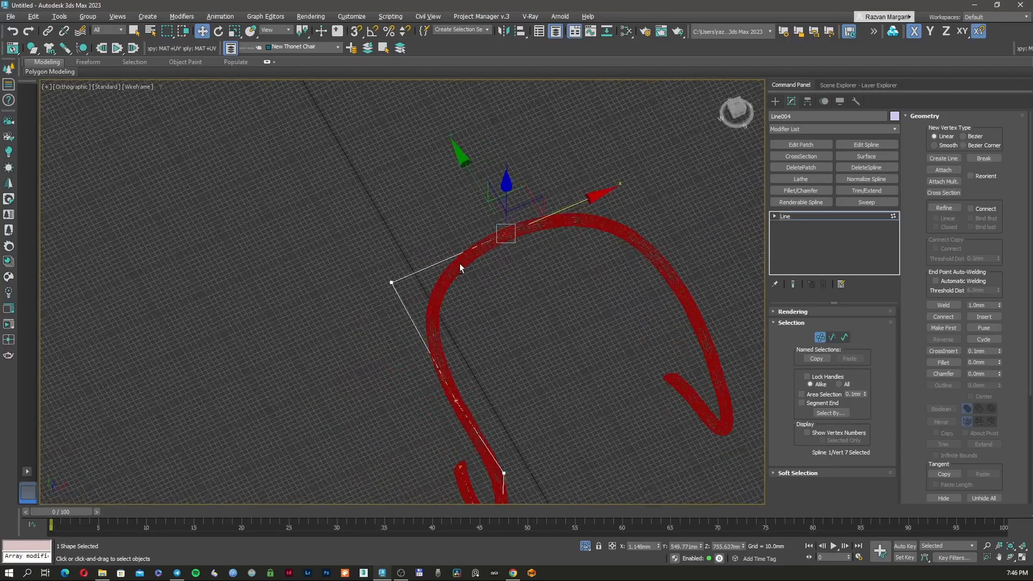
middle_click_drag(471, 356, 469, 323, "alt")
left_click_drag(412, 259, 414, 261)
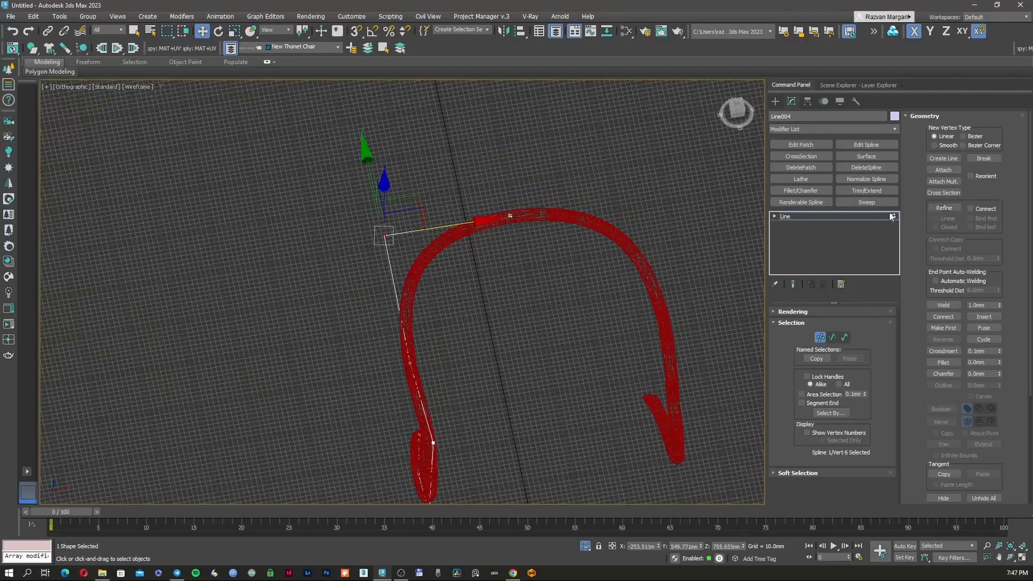
- Add an Edit Spline modifier and move the rear corner vertex inward to about X -225.9, Y 515.4 mm
left_click(866, 145)
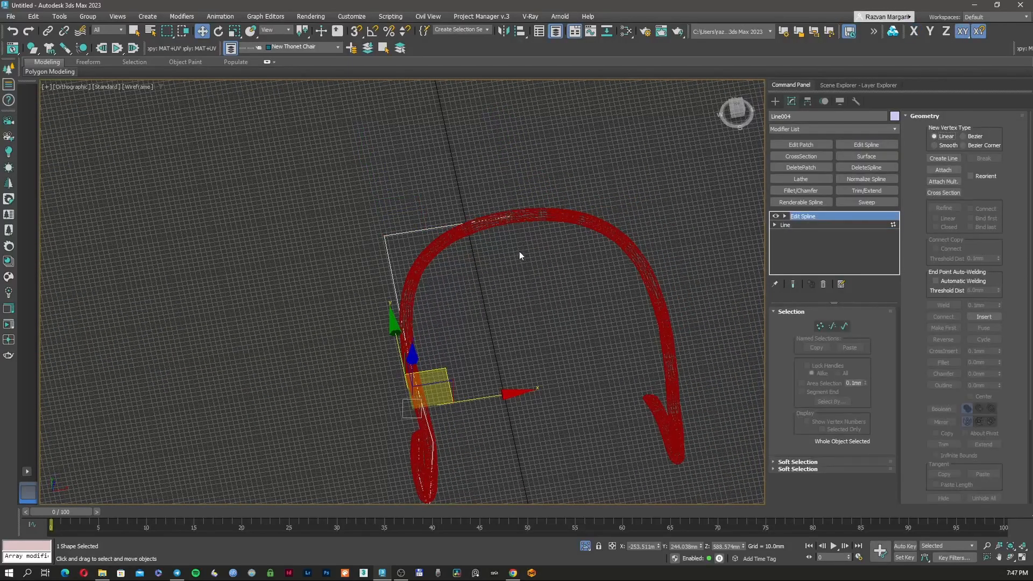
middle_click_drag(519, 251, 514, 272, "alt")
key("t")
left_click(819, 325)
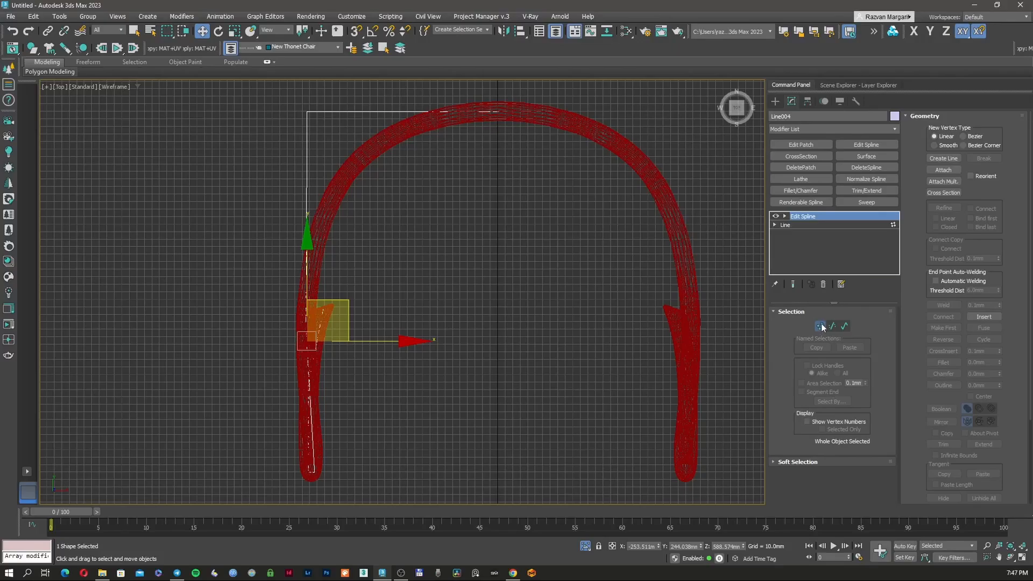
middle_click_drag(375, 180, 375, 246)
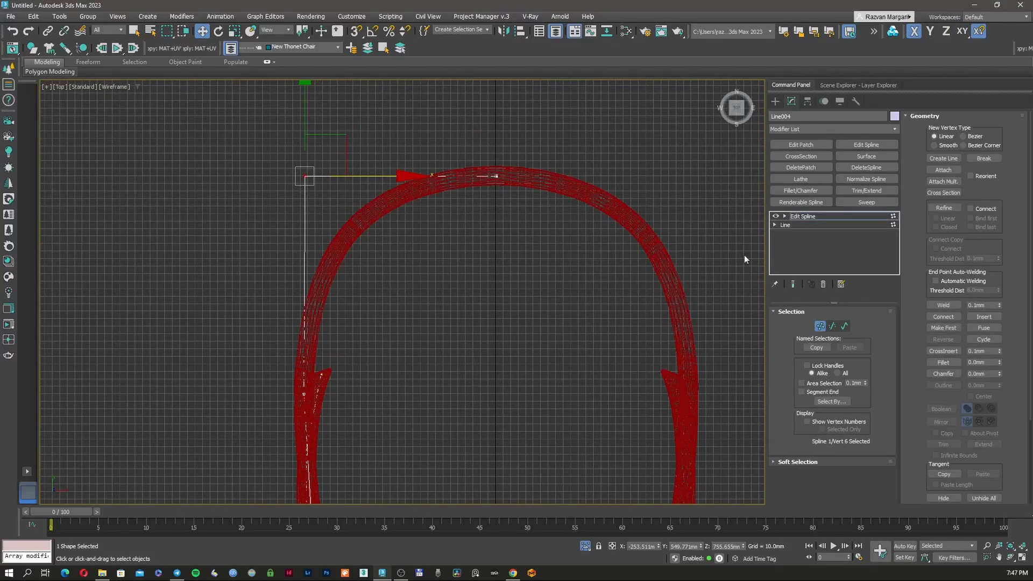
left_click_drag(325, 157, 370, 164)
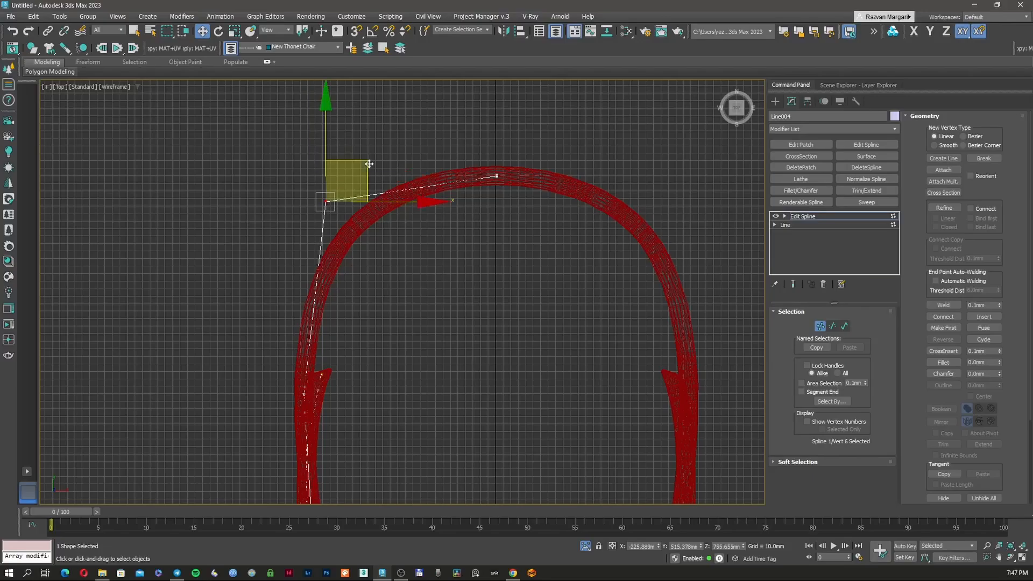
- Fillet the hoop spline's rear corner vertex by about 128 mm and compare the result with the base Line shape
left_click(946, 361)
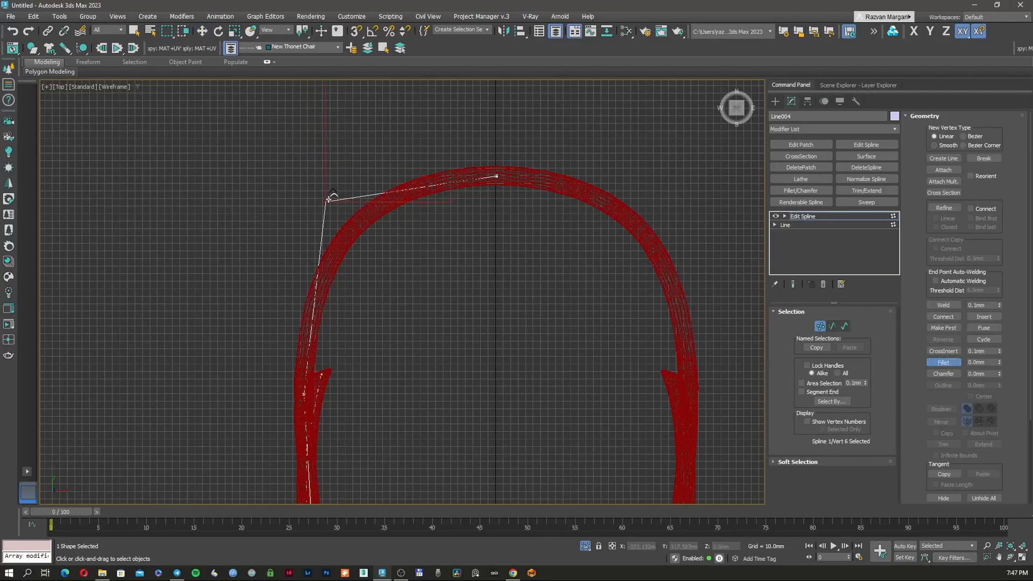
left_click_drag(328, 199, 393, 104)
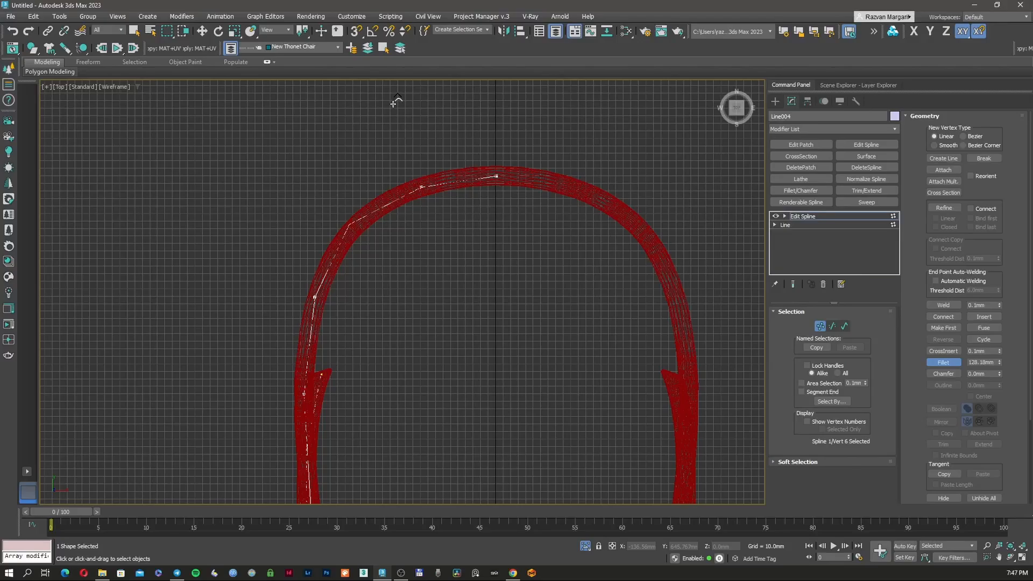
left_click_drag(394, 104, 397, 103)
left_click_drag(399, 102, 399, 102)
left_click(939, 361)
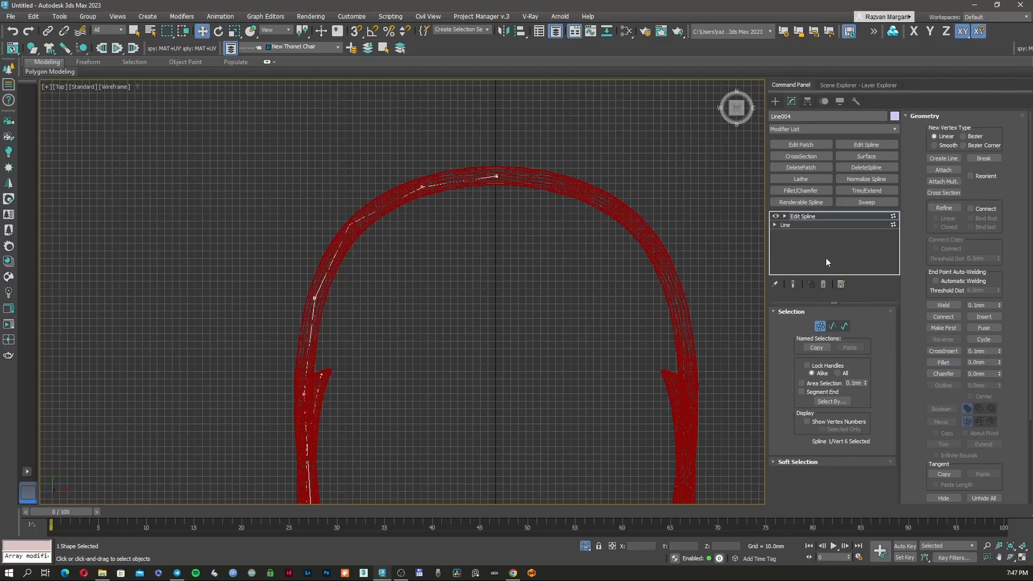
left_click(805, 226)
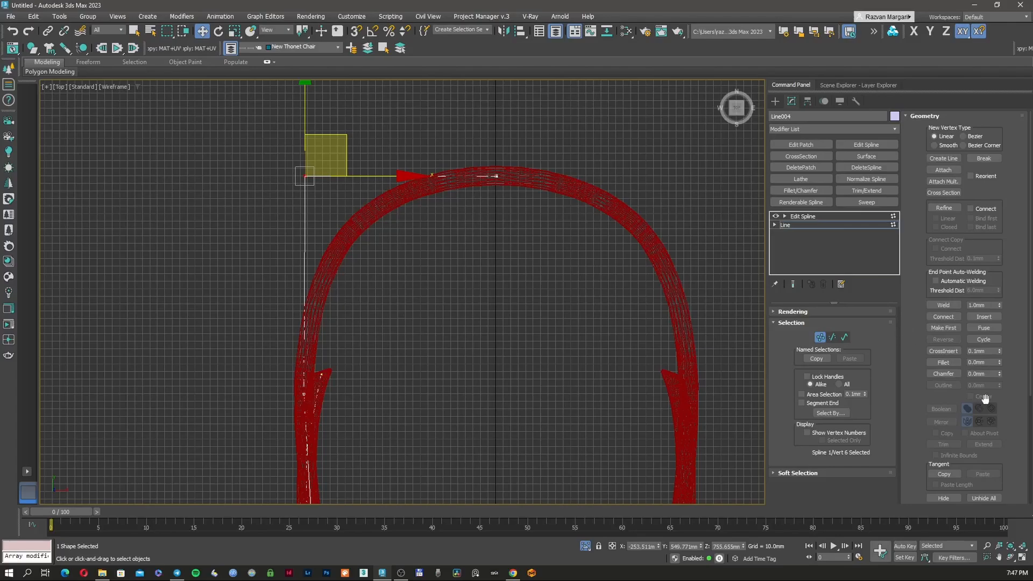
left_click(812, 216)
key("F3")
key("F3")
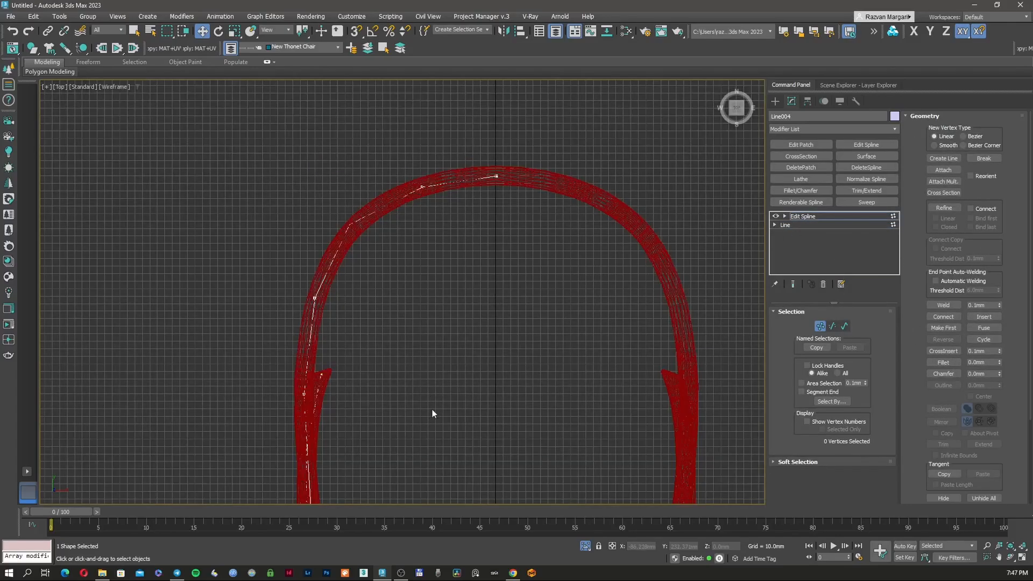
- Fillet the spline's upper front corner vertex by about 120 mm, matching the reference bend in the Left view
middle_click_drag(431, 414, 524, 230, "alt")
scroll(527, 232, "up", 4)
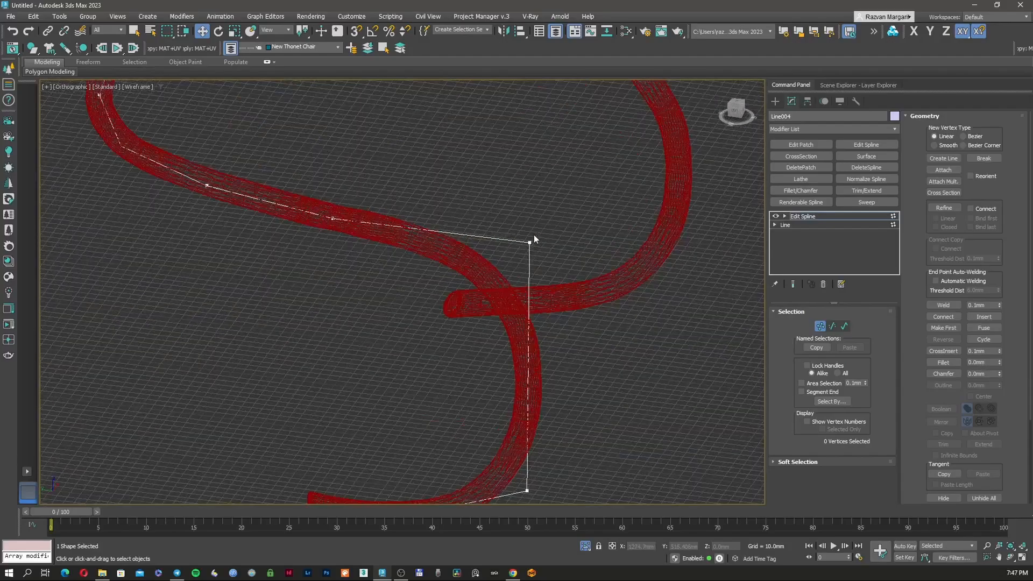
left_click(530, 243)
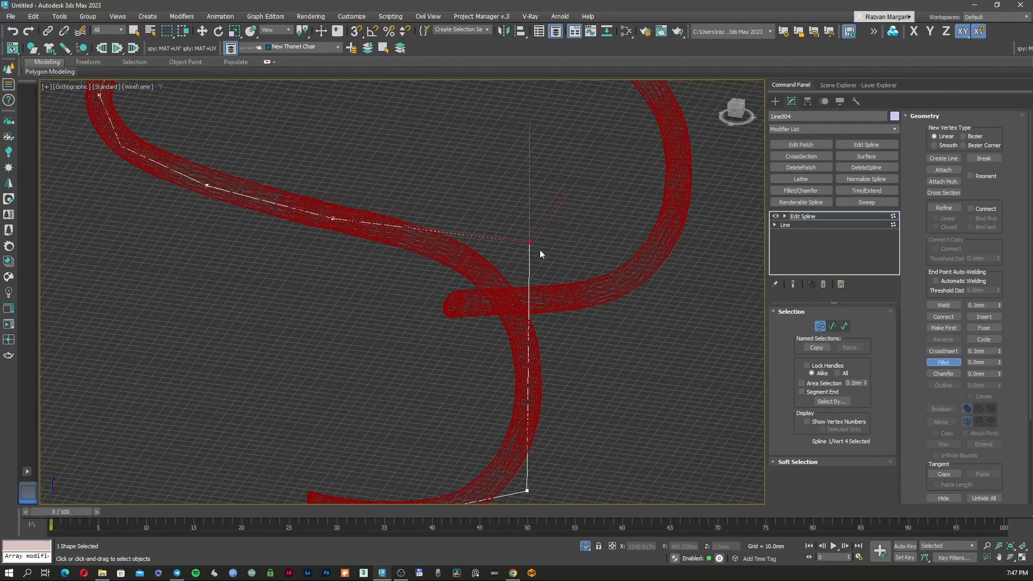
left_click_drag(532, 243, 555, 128)
right_click(555, 127)
key("l")
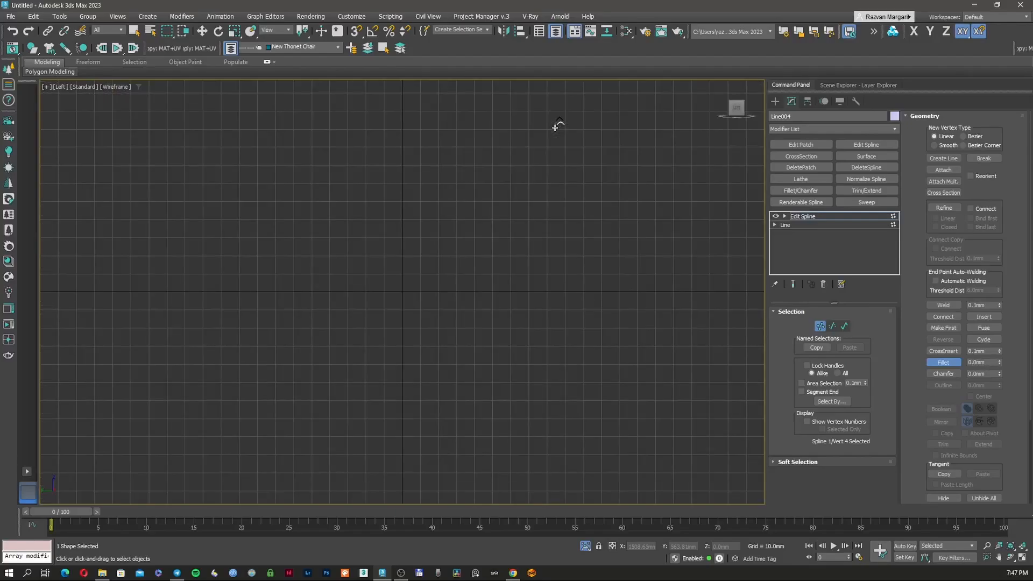
key("z")
scroll(513, 181, "down", 4)
left_click_drag(461, 236, 520, 127)
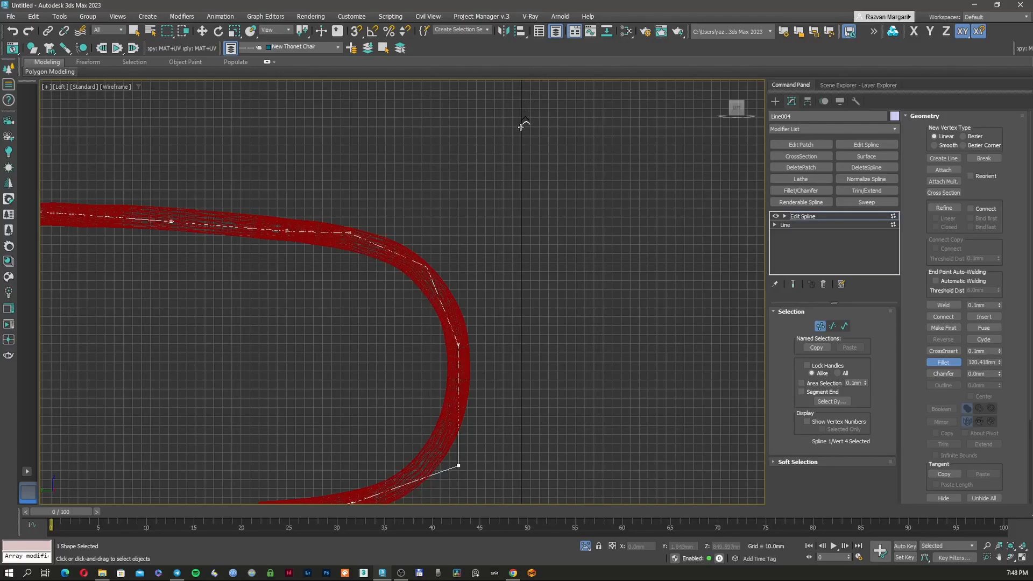
key("w")
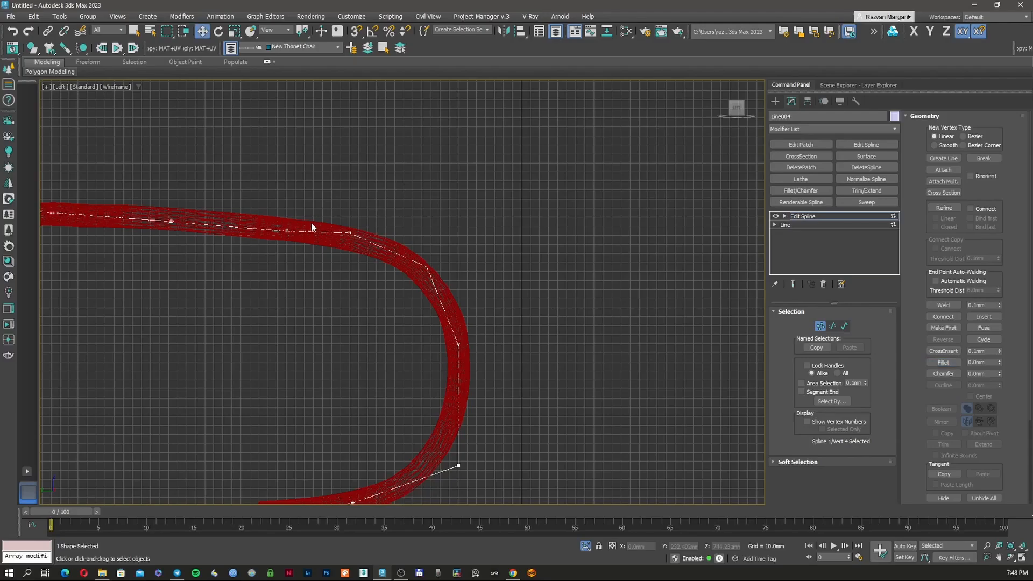
- Lower the rear vertex of the upper front fillet slightly and move its neighbouring armrest vertex to about Y 264.2, Z 735.2 mm
scroll(344, 220, "up", 2)
left_click(364, 236)
scroll(402, 207, "up", 2)
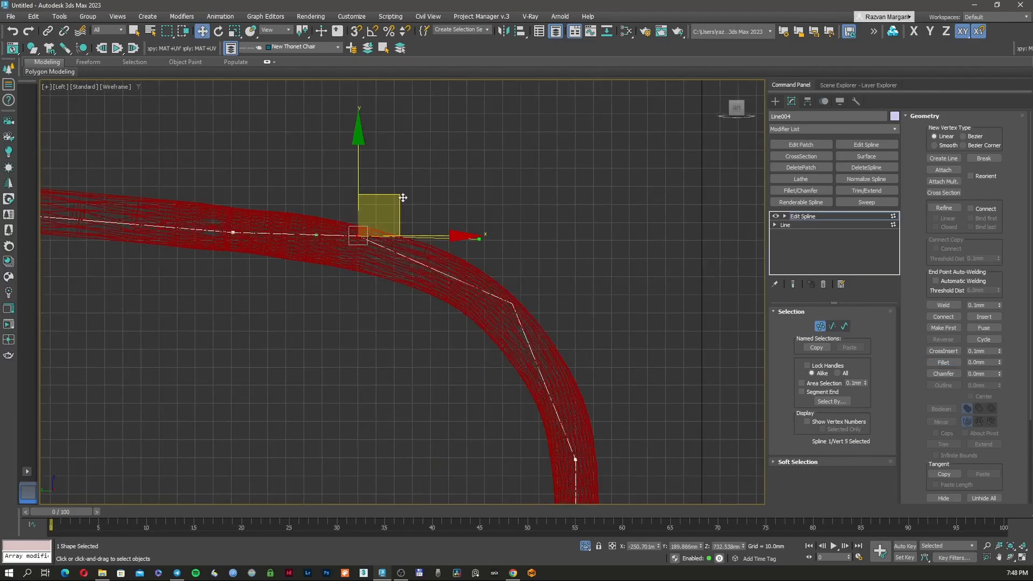
left_click_drag(402, 197, 404, 206)
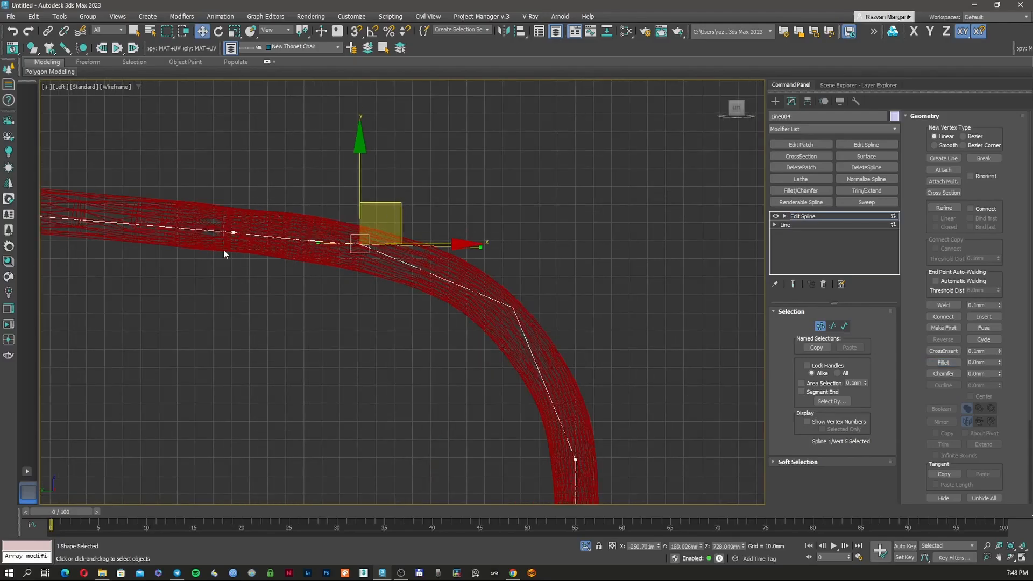
left_click_drag(224, 250, 223, 251)
middle_click_drag(286, 233, 488, 228)
left_click_drag(473, 192, 465, 189)
- Fillet the spline's lower front corner vertex by about 72 mm and check the whole hoop against the reference
scroll(465, 190, "down", 3)
scroll(545, 330, "up", 2)
scroll(544, 324, "up", 3)
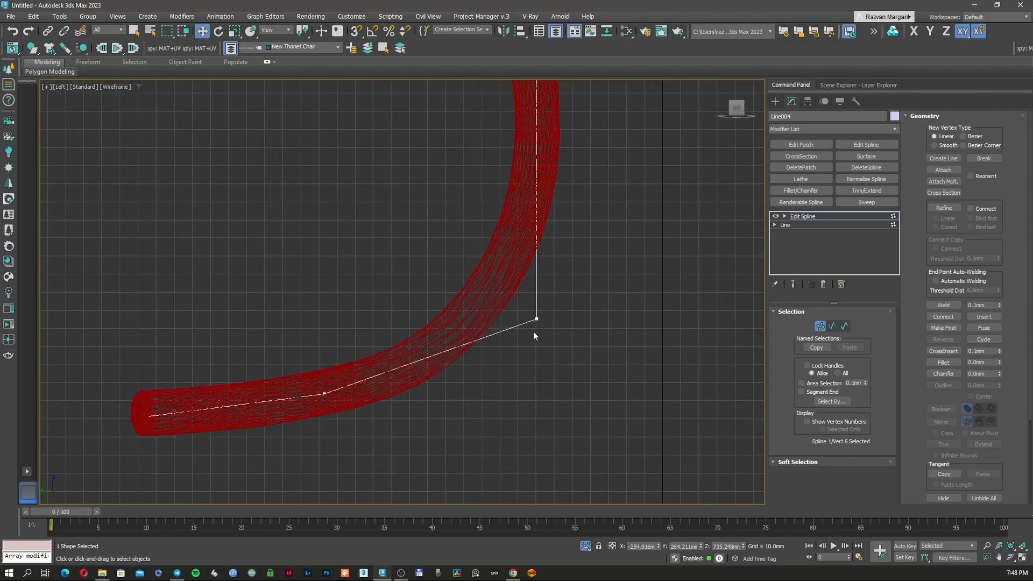
left_click_drag(557, 335, 548, 188)
left_click(934, 362)
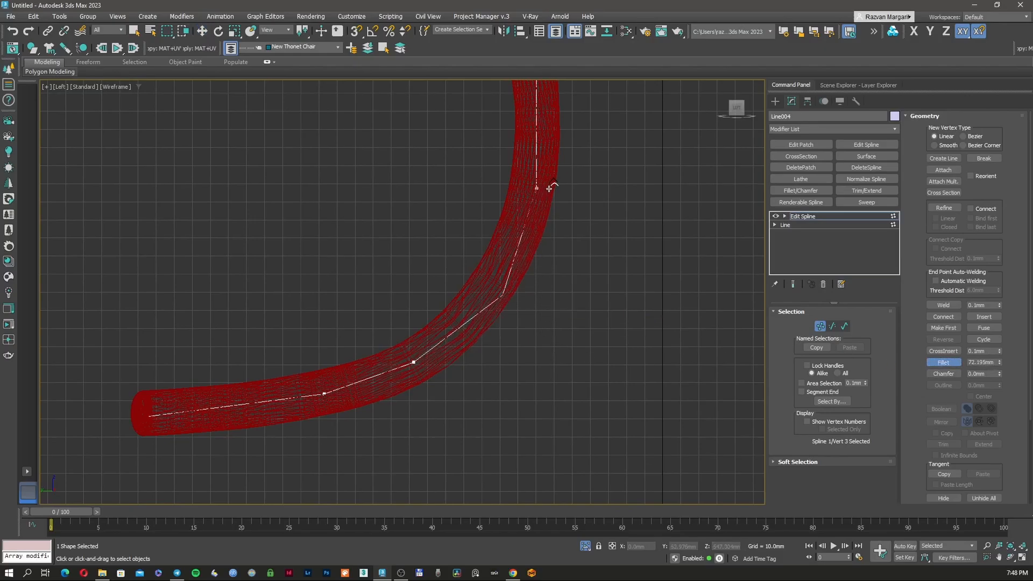
scroll(527, 239, "down", 5)
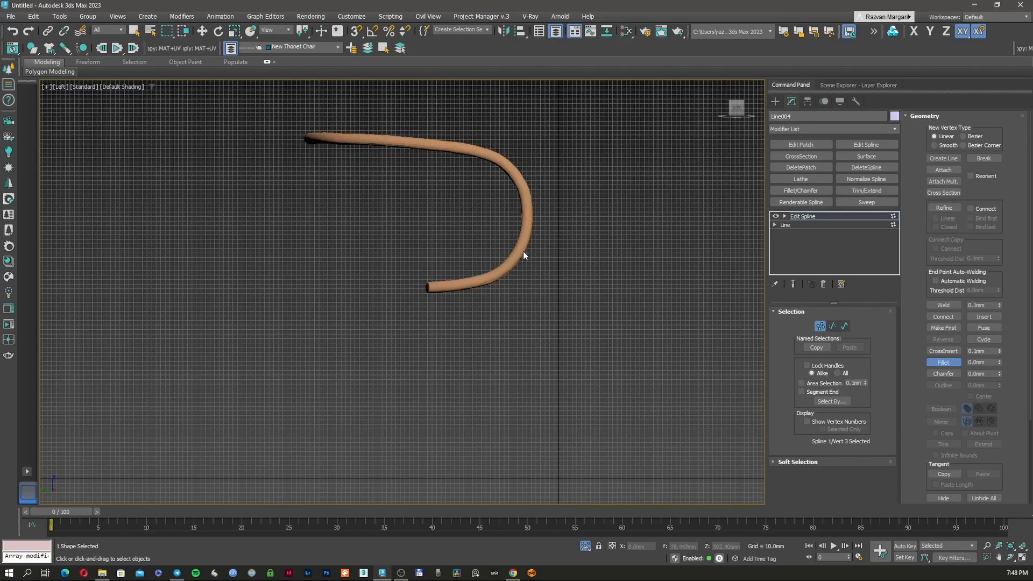
mouse_move(546, 240)
middle_mouse_down("alt")
mouse_move(506, 247)
mouse_move(485, 221)
mouse_move(491, 303)
middle_mouse_up("alt")
key("F3")
key("F3")
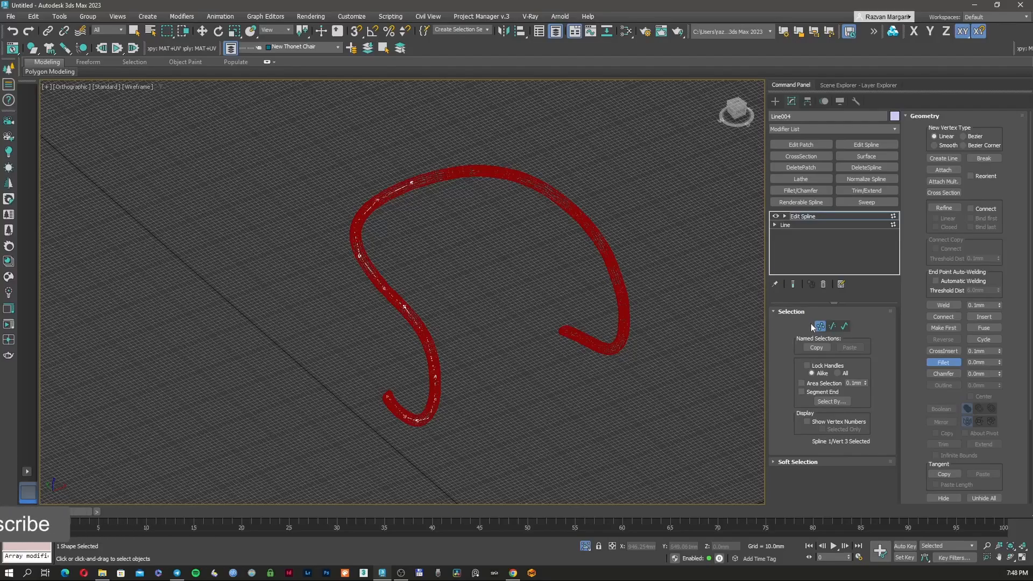
- With snapping enabled and only the pivot affected, move the spline's pivot along X to its rear end at about X 1.1 mm
key("w")
left_click(808, 102)
left_click(832, 171)
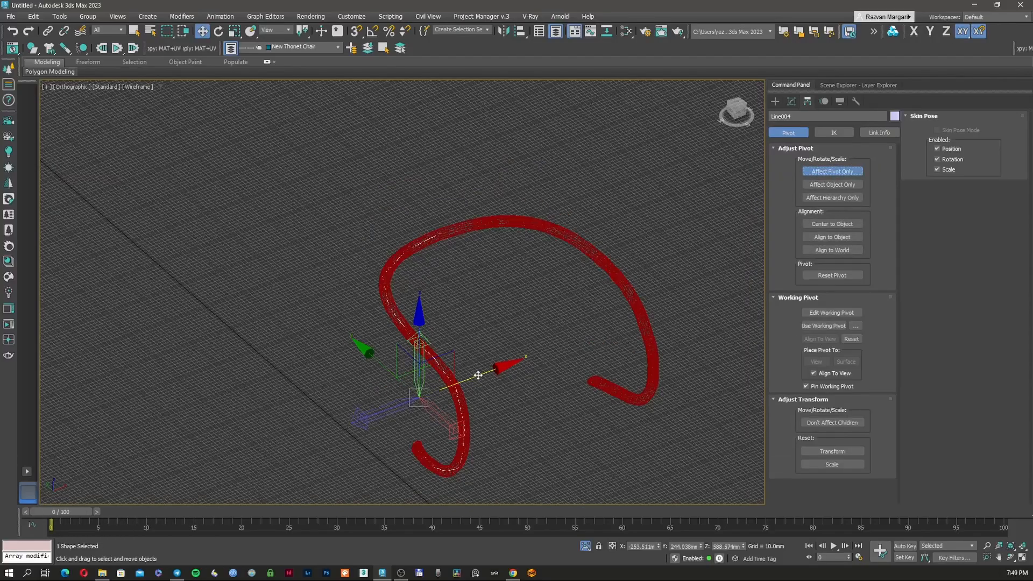
left_click_drag(479, 375, 415, 187)
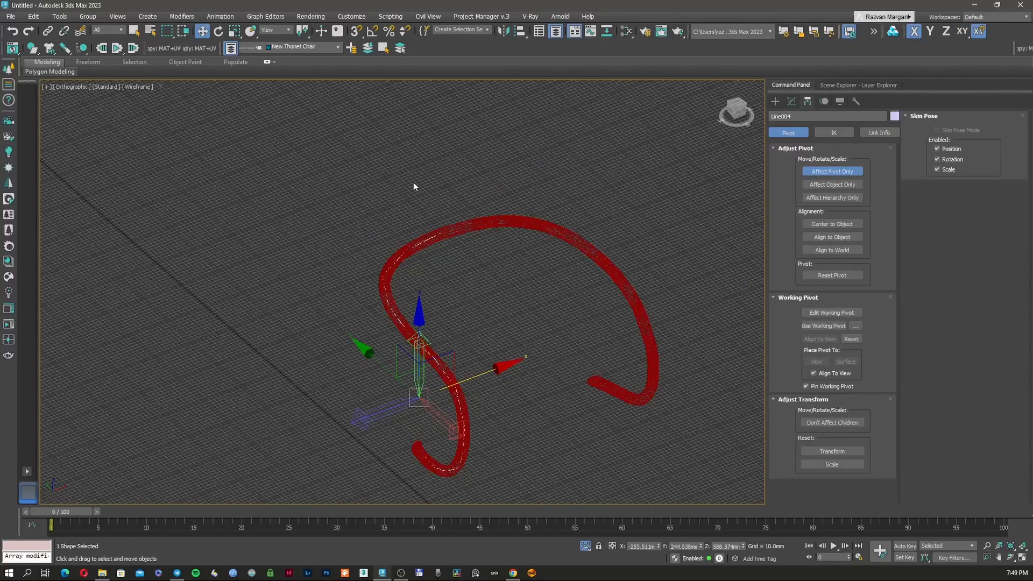
left_click(357, 31)
left_click_drag(483, 375, 406, 272)
scroll(445, 226, "up", 6)
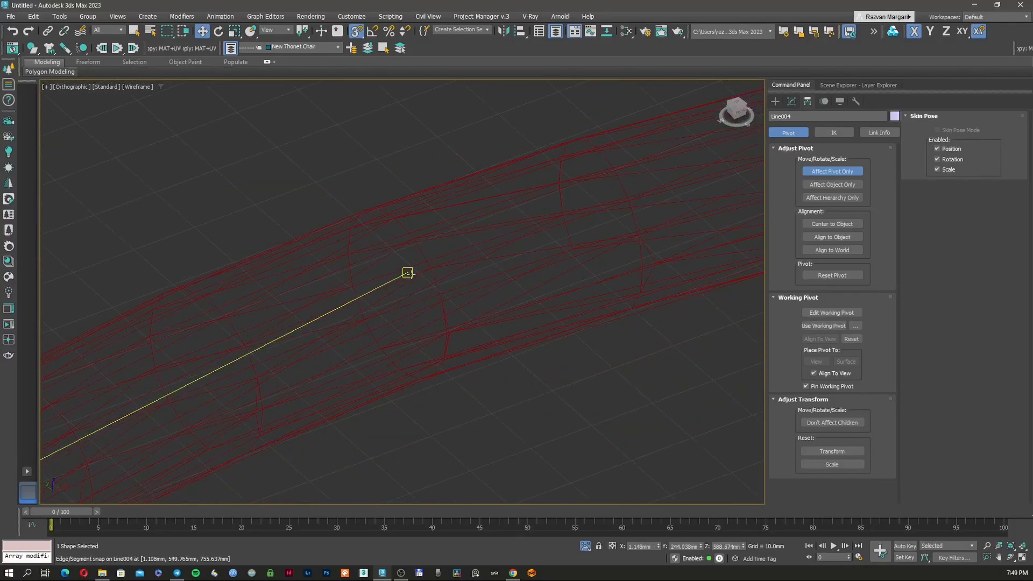
scroll(406, 272, "down", 6)
- Add a Sweep modifier above Edit Spline on the half-hoop spline
left_click(791, 101)
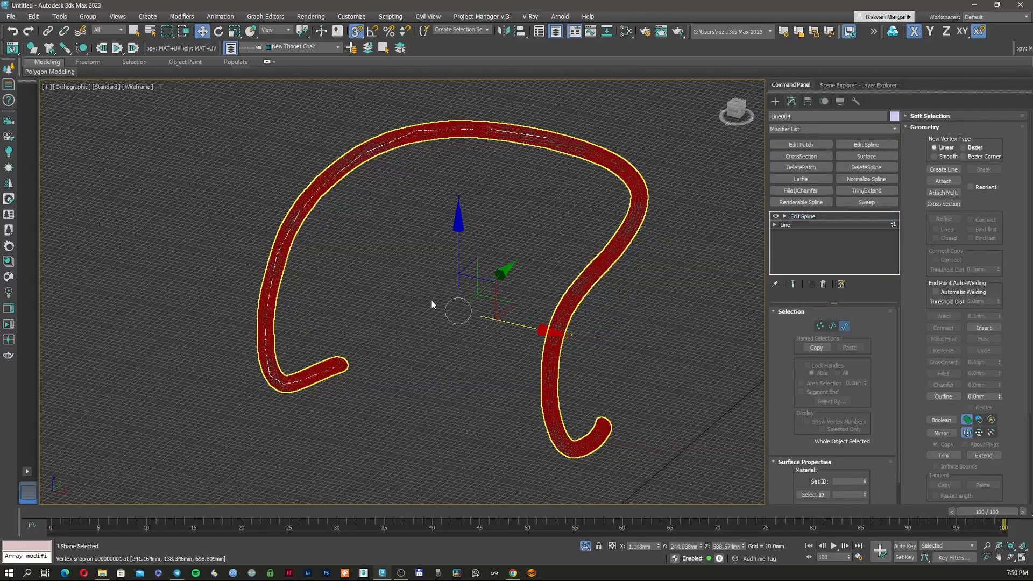
middle_click_drag(432, 300, 521, 280, "alt")
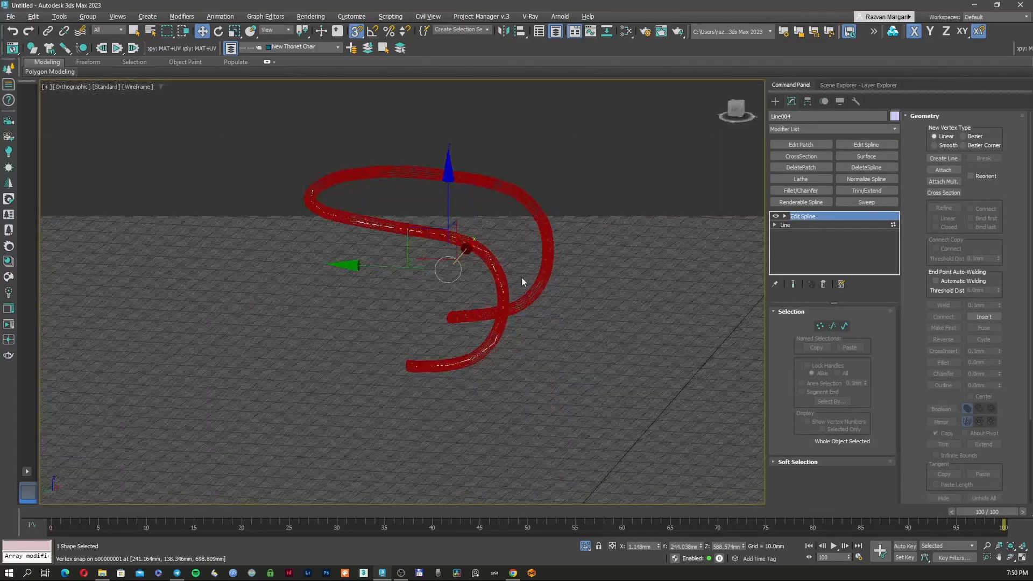
left_click(808, 129)
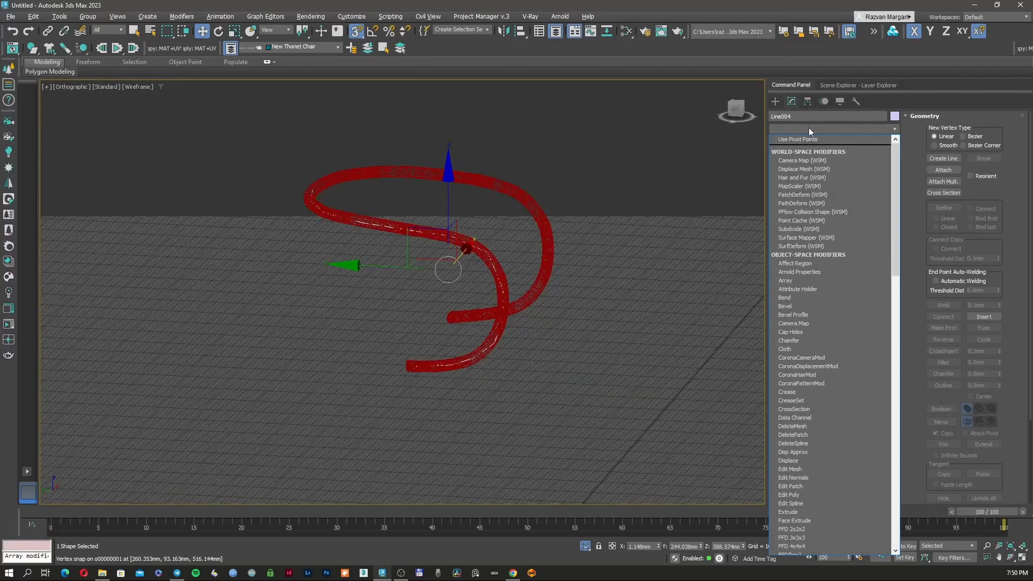
scroll(809, 127, "down", 10)
left_click(798, 309)
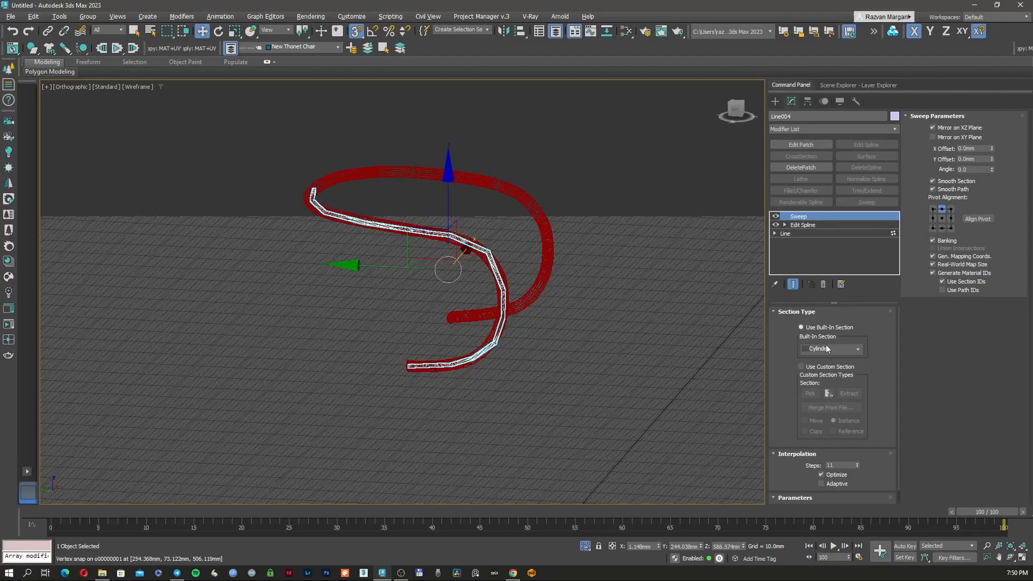
- Set the sweep's cylinder section radius to 11 mm
scroll(516, 358, "up", 15)
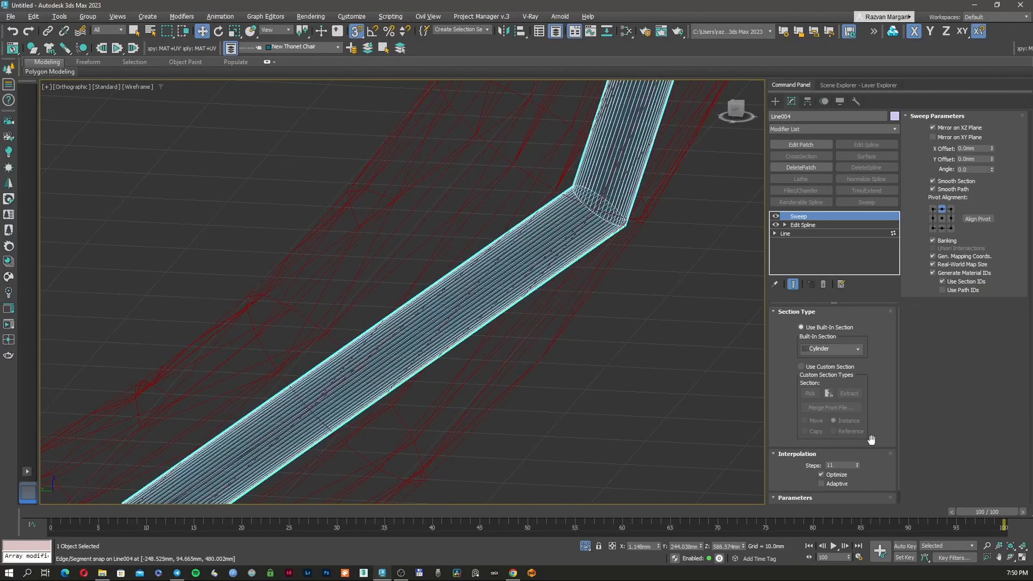
left_click(837, 499)
left_click(827, 494)
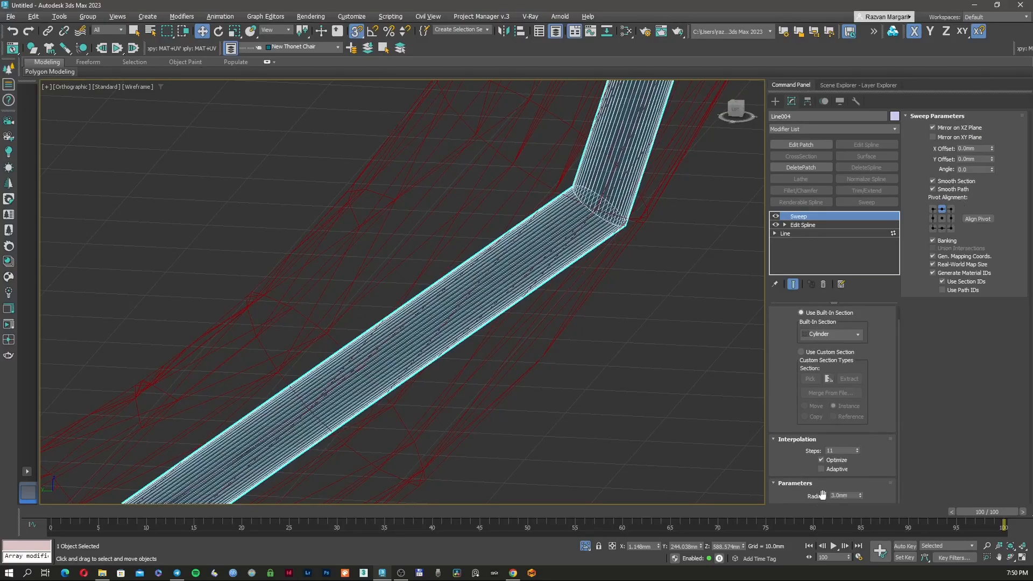
type("11")
key("Return")
scroll(583, 320, "down", 2)
scroll(581, 318, "down", 3)
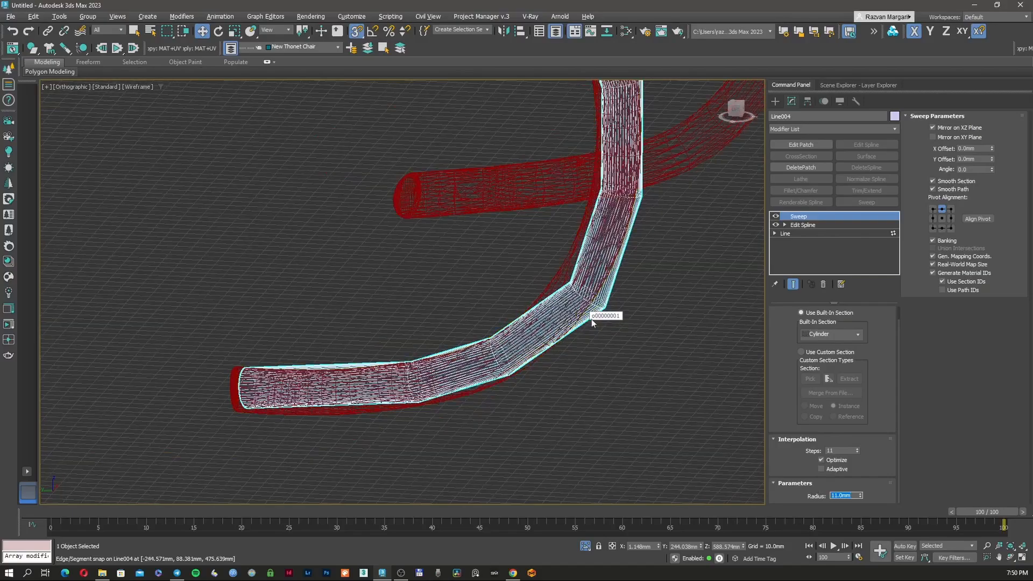
- Try several pivot alignments for the sweep section and set it to the centre point
key("F3")
scroll(503, 333, "up", 4)
middle_click_drag(496, 338, 585, 339, "alt")
key("F3")
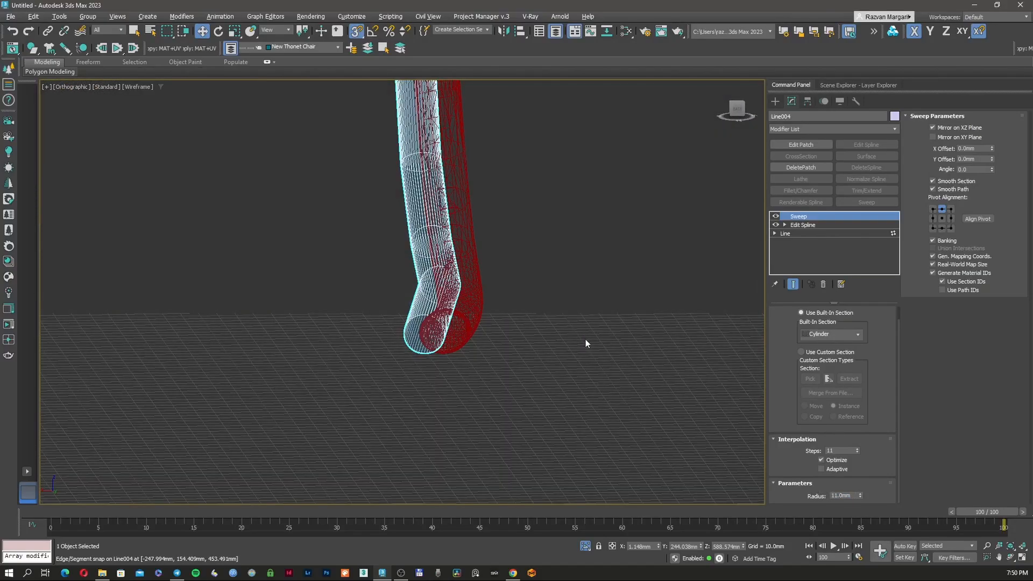
left_click(934, 209)
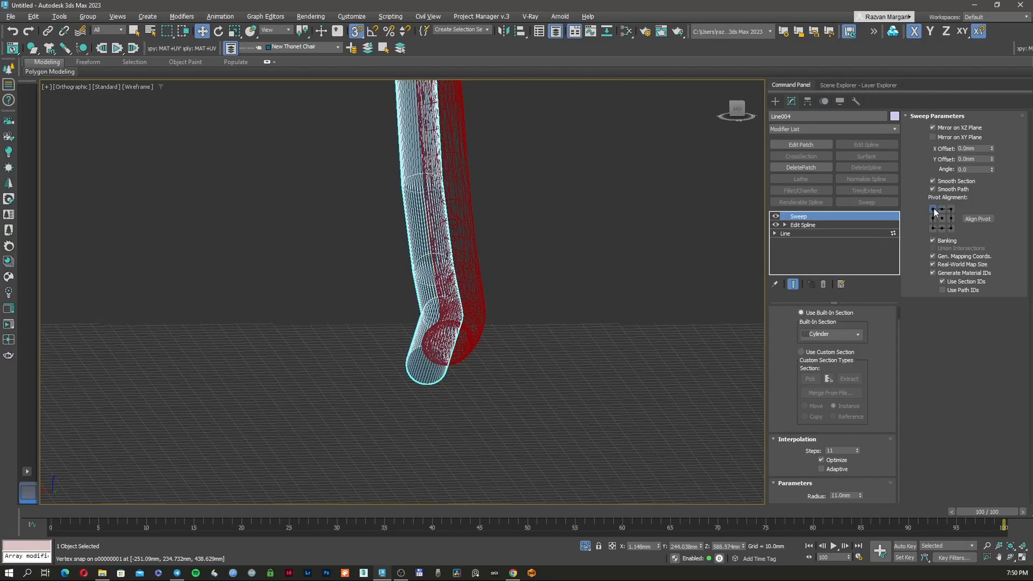
left_click(951, 209)
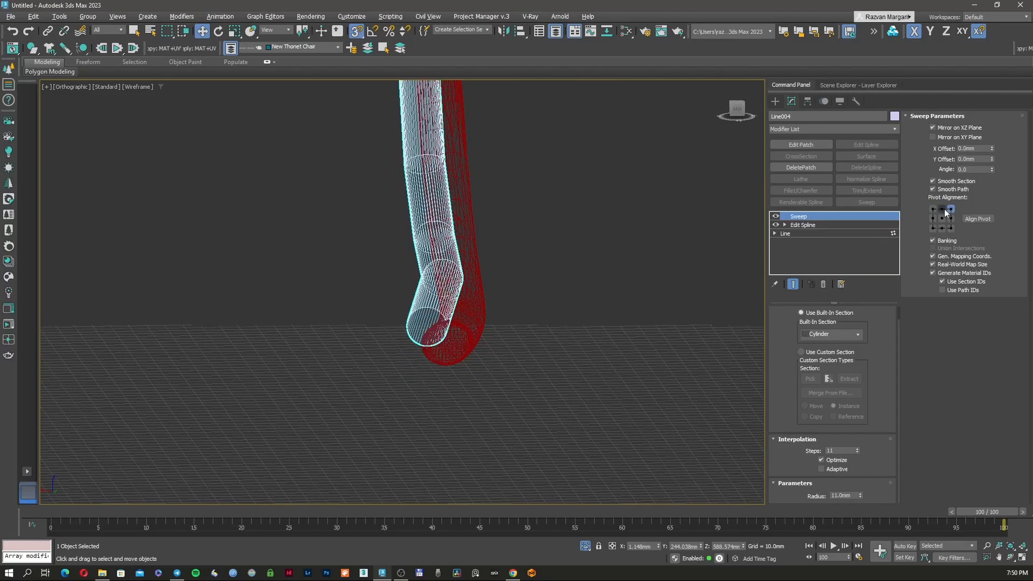
left_click(942, 209)
left_click(942, 227)
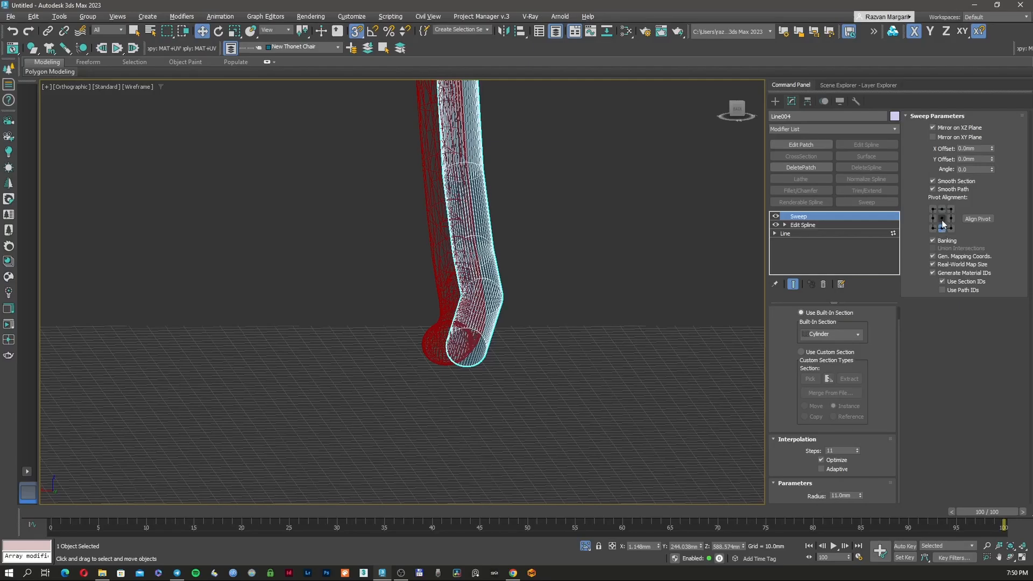
left_click(942, 218)
- Examine how the swept tube's thickness, bends and front end fit the reference hoop in shaded and wireframe display
scroll(503, 277, "down", 4)
key("F3")
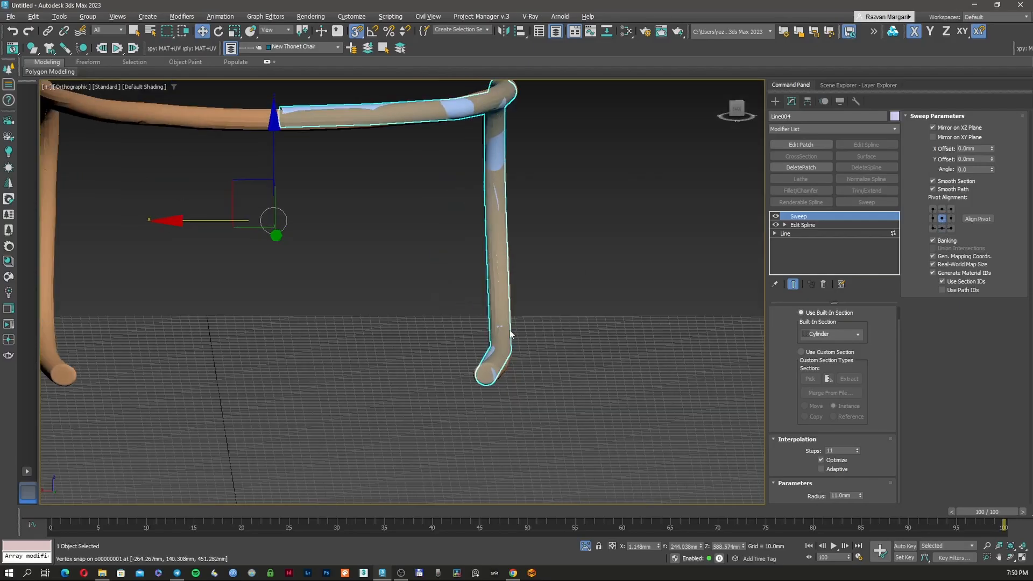
middle_click_drag(509, 330, 433, 324, "alt")
key("F3")
scroll(451, 391, "up", 3)
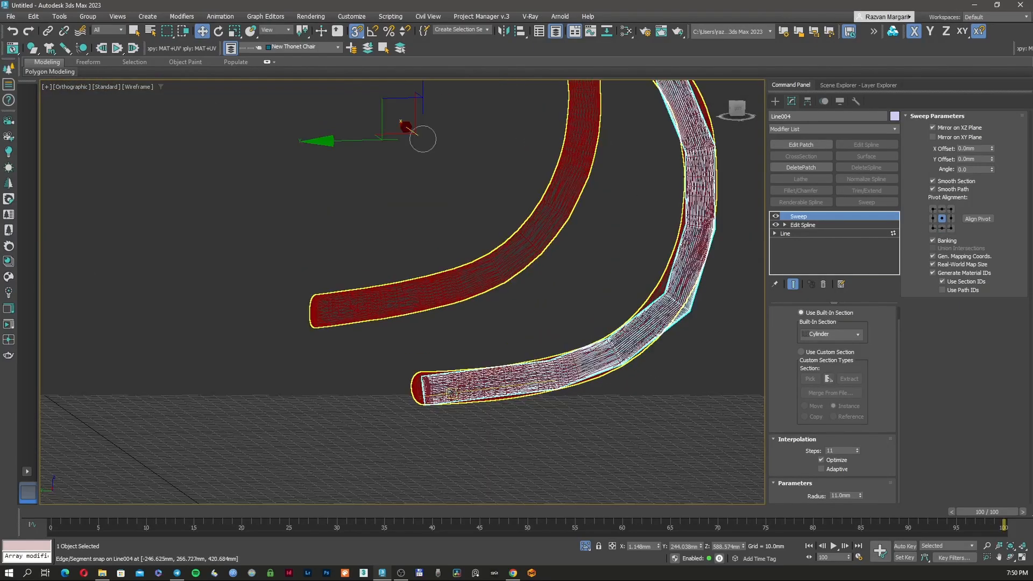
scroll(451, 393, "up", 5)
key("F3")
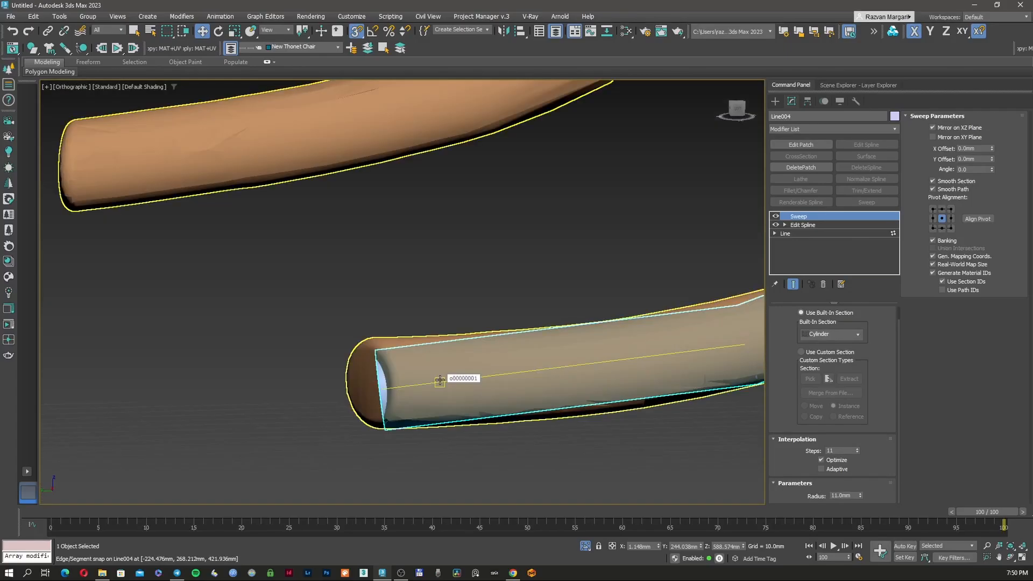
mouse_move(440, 381)
middle_mouse_down("alt")
mouse_move(415, 375)
mouse_move(538, 369)
middle_mouse_up("alt")
key("F3")
scroll(539, 369, "up", 2)
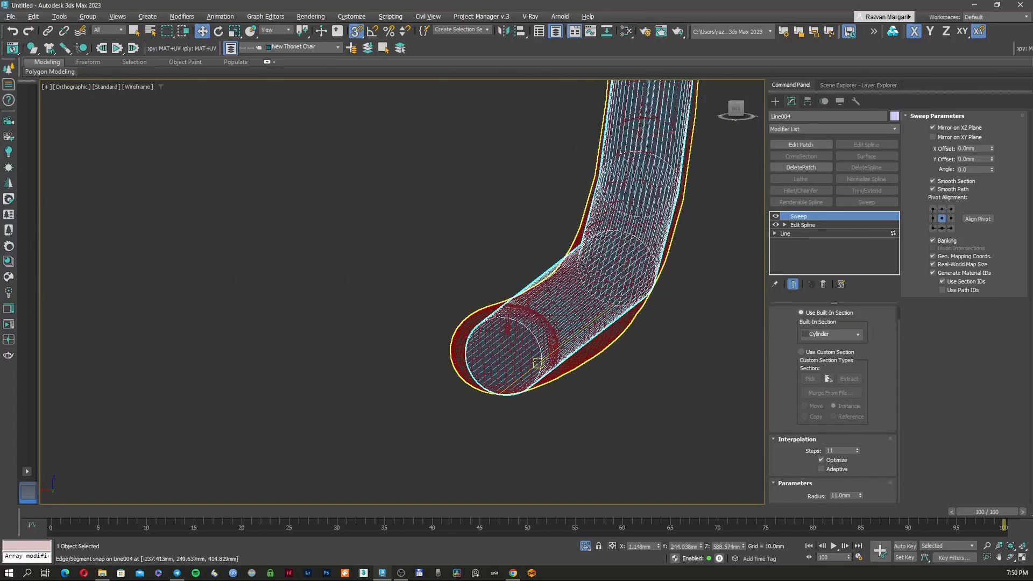
scroll(538, 360, "down", 3)
middle_click_drag(538, 360, 476, 374, "alt")
scroll(478, 376, "down", 4)
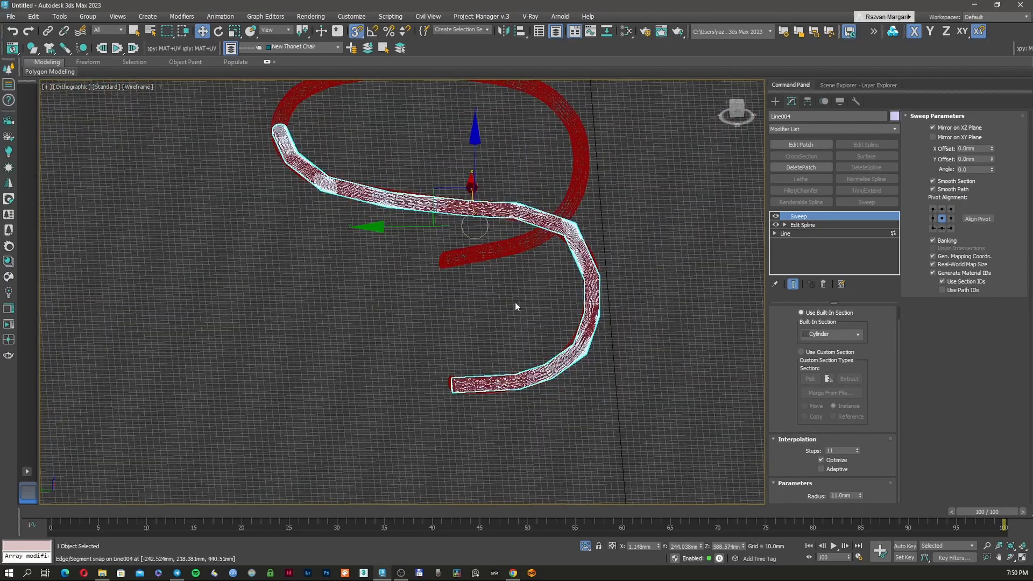
- Add a TurboSmooth modifier above the Sweep on the half-hoop spline
middle_click_drag(515, 302, 534, 353)
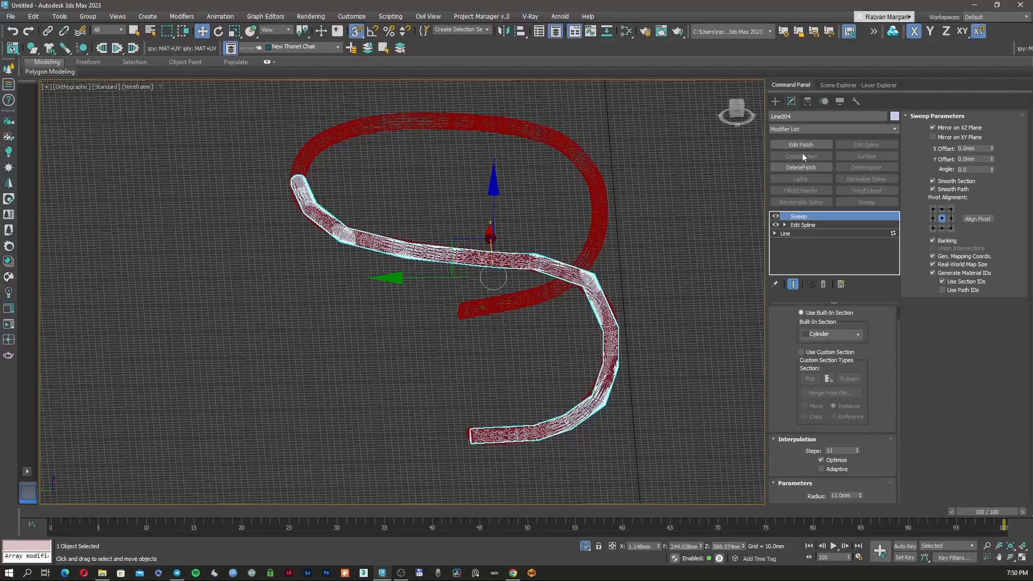
left_click(813, 128)
key("e")
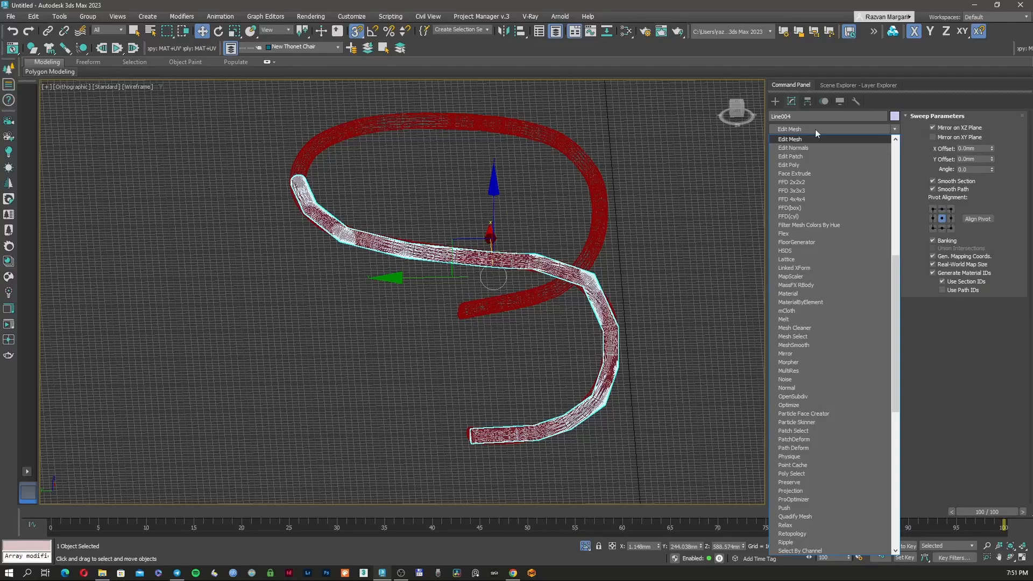
left_click(815, 129)
left_click(802, 128)
type("tu")
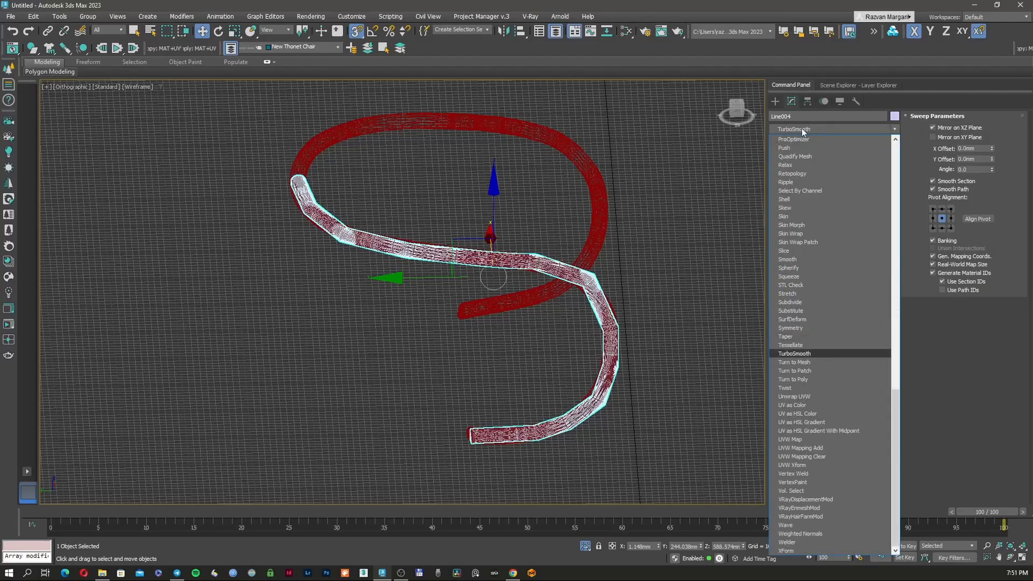
key("Return")
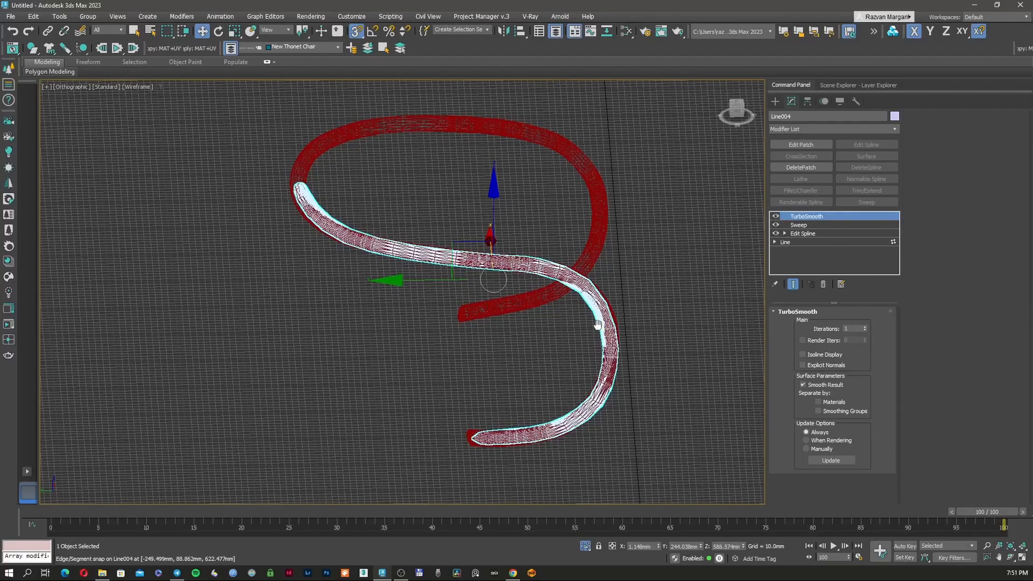
- Set TurboSmooth to 2 iterations and compare the smoothed tube with the reference in the front view
key("f")
key("F3")
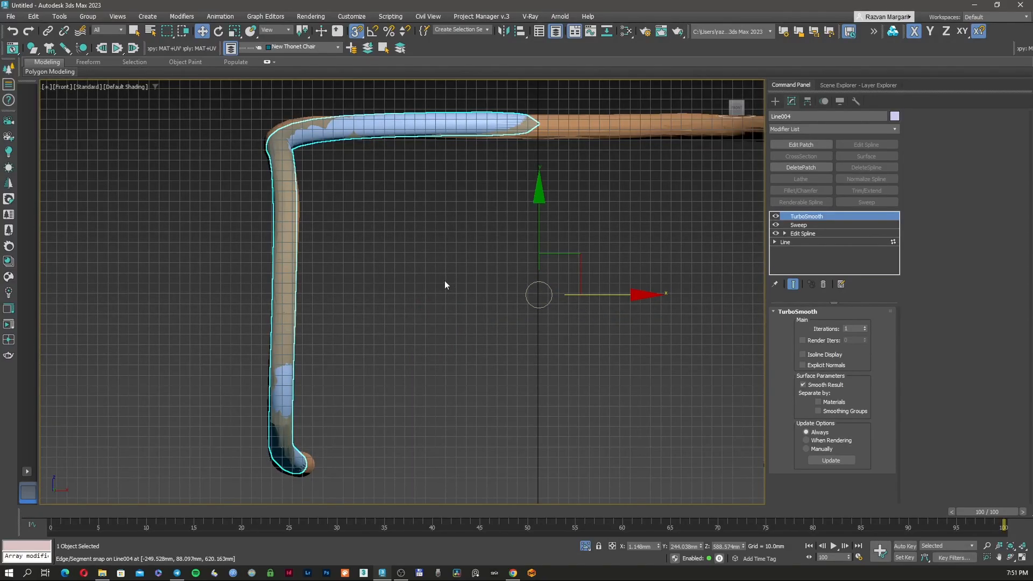
key("F3")
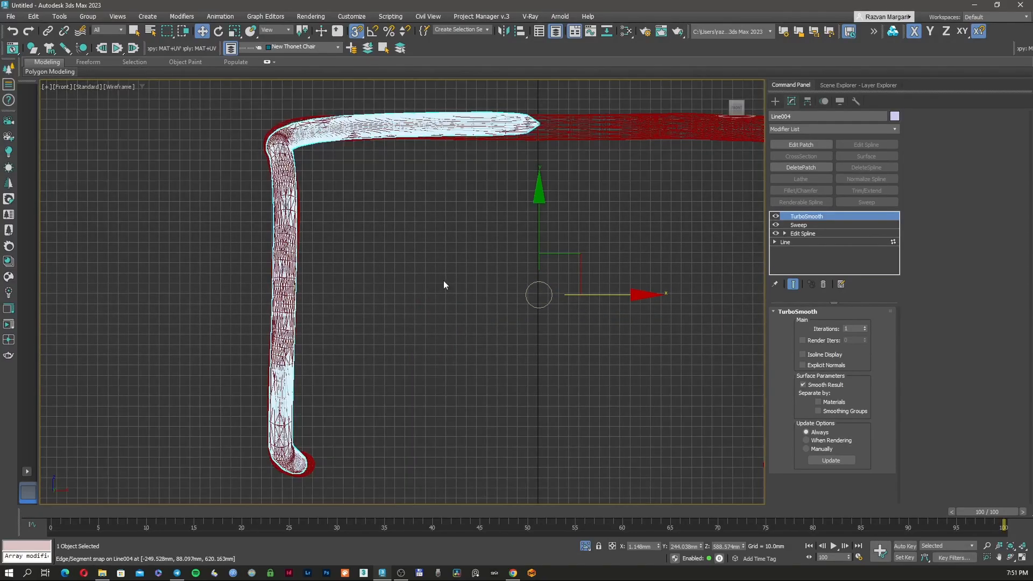
left_click(864, 327)
key("F3")
middle_click_drag(359, 247, 358, 256)
key("F3")
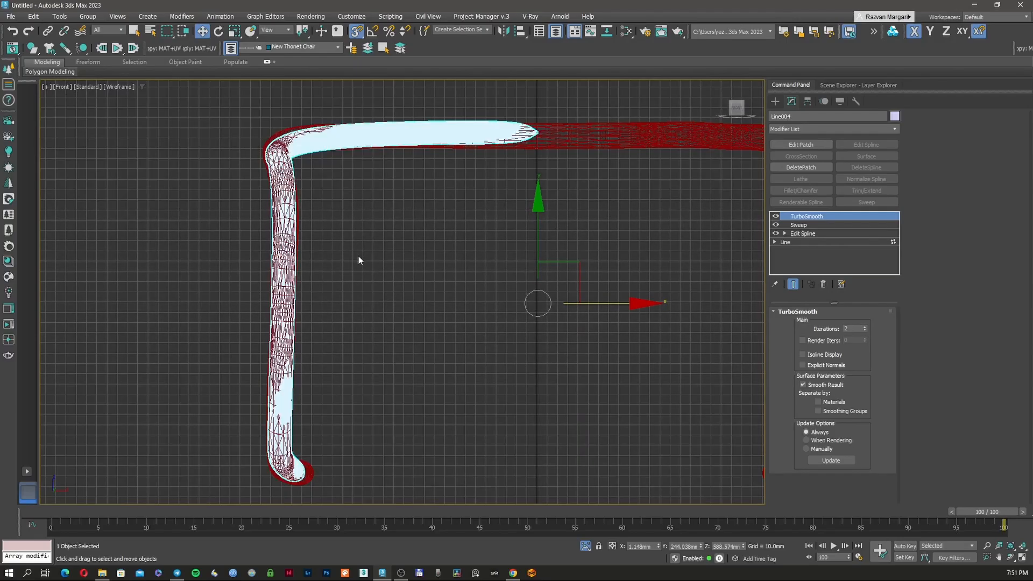
- Check the tube's lower bend from the left view and turn on TurboSmooth's isoline display
key("l")
key("z")
middle_click_drag(576, 364, 553, 318)
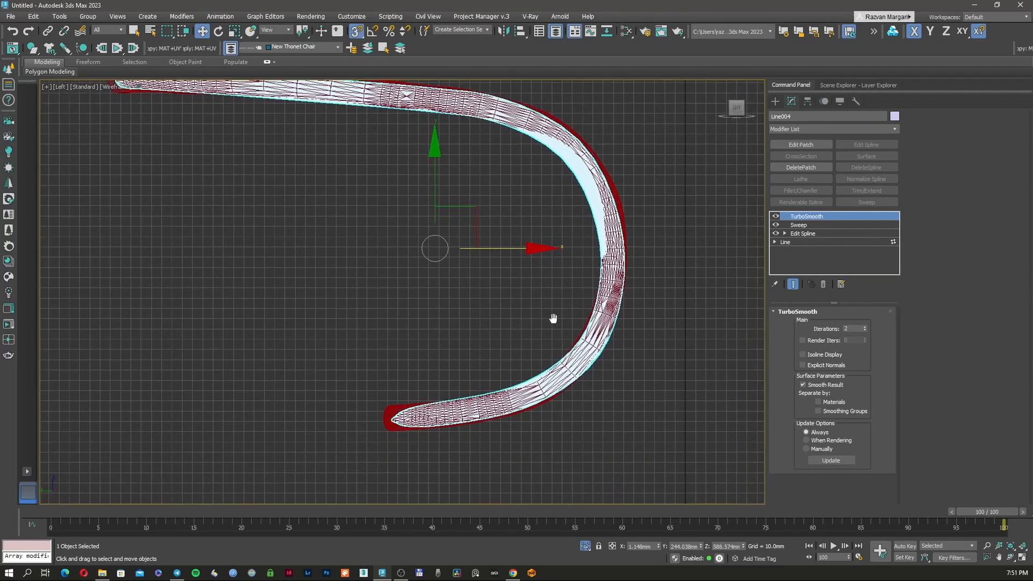
scroll(515, 390, "up", 5)
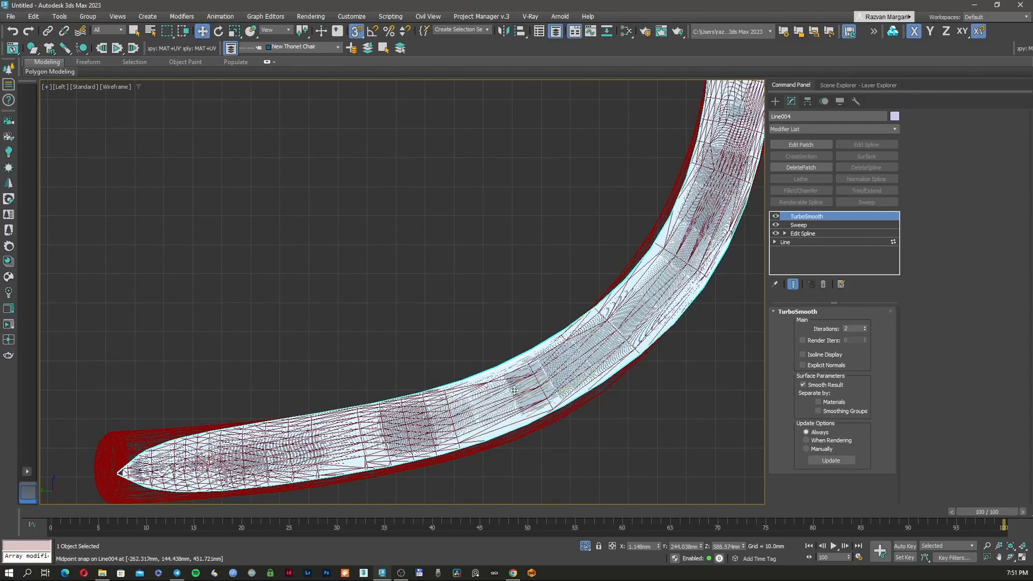
middle_click_drag(514, 390, 514, 351)
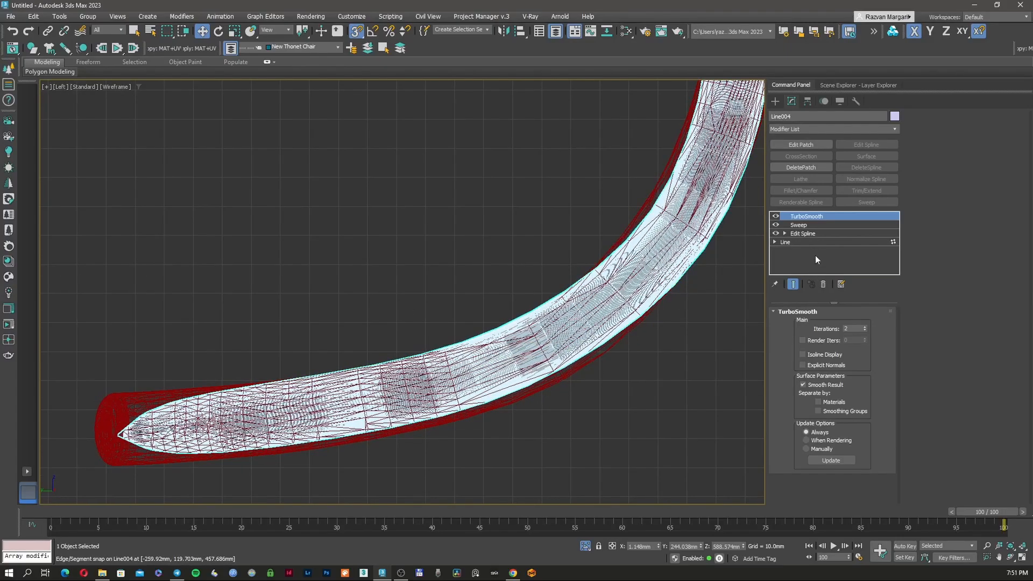
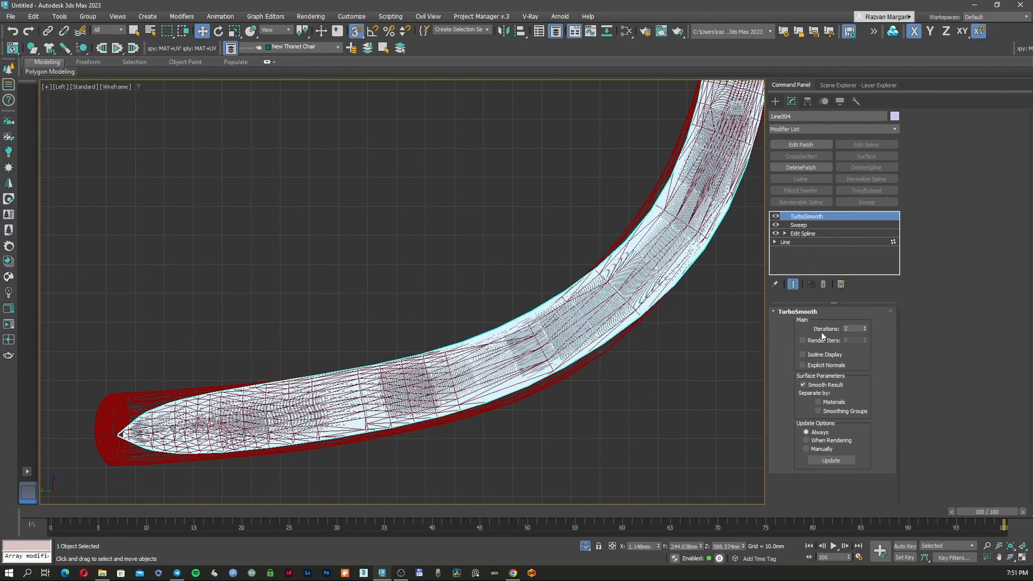
left_click(803, 355)
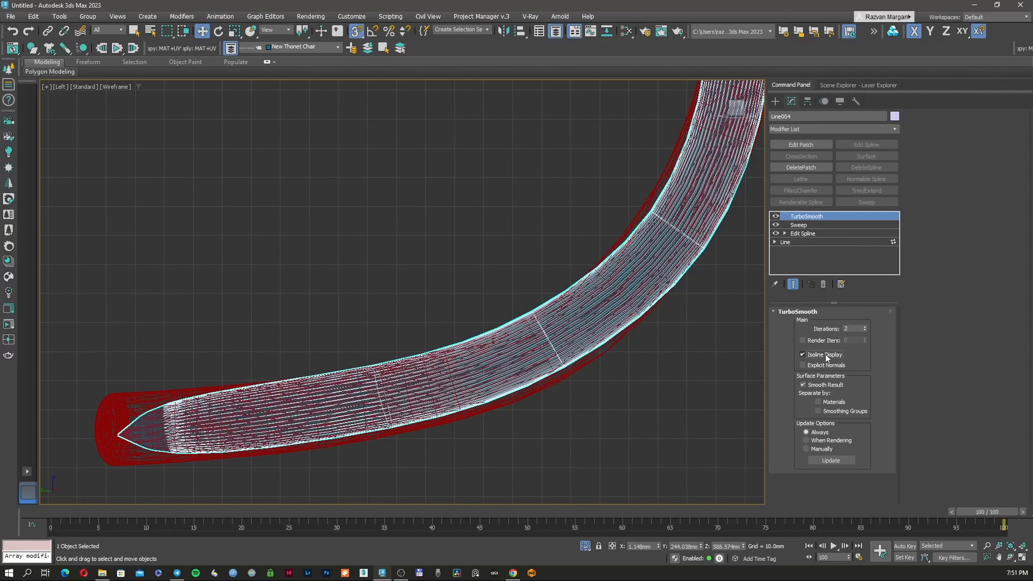
- Edit the Edit Spline vertices with the end result shown, turn off snapping and lower the second vertex from the front end about 2 mm
left_click(784, 234)
left_click(804, 242)
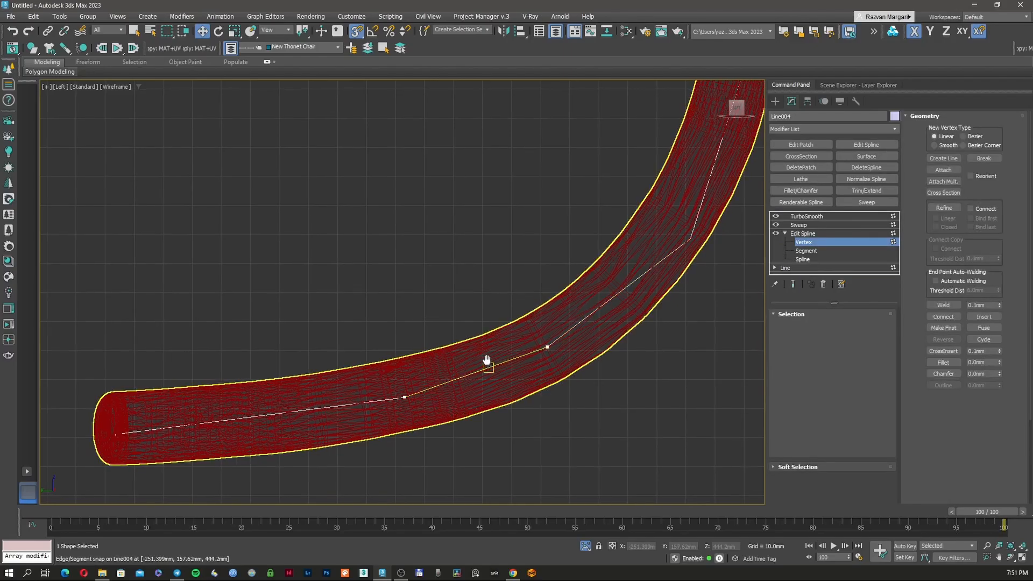
left_click(792, 284)
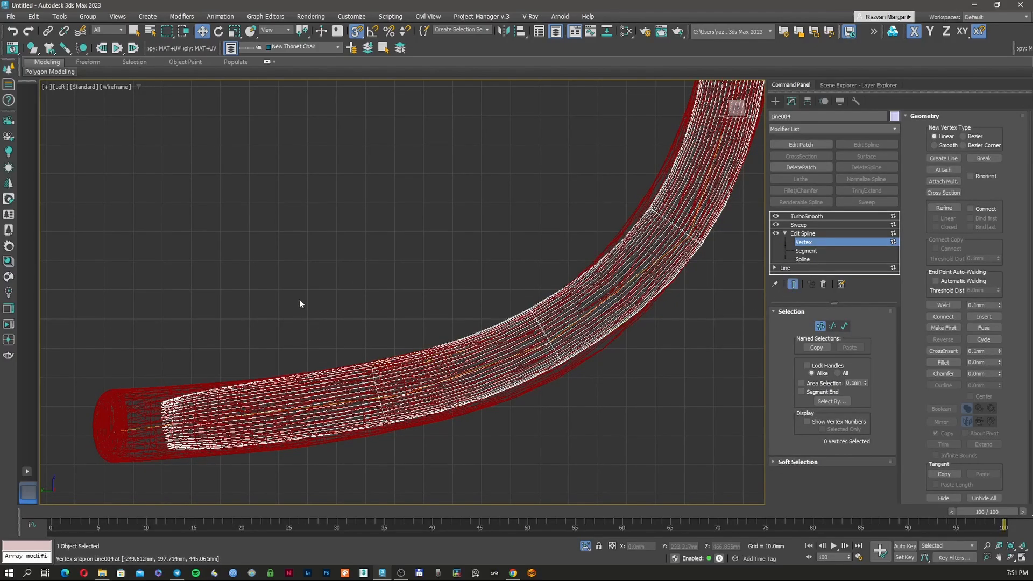
left_click_drag(424, 444, 424, 445)
middle_click_drag(414, 423, 409, 405)
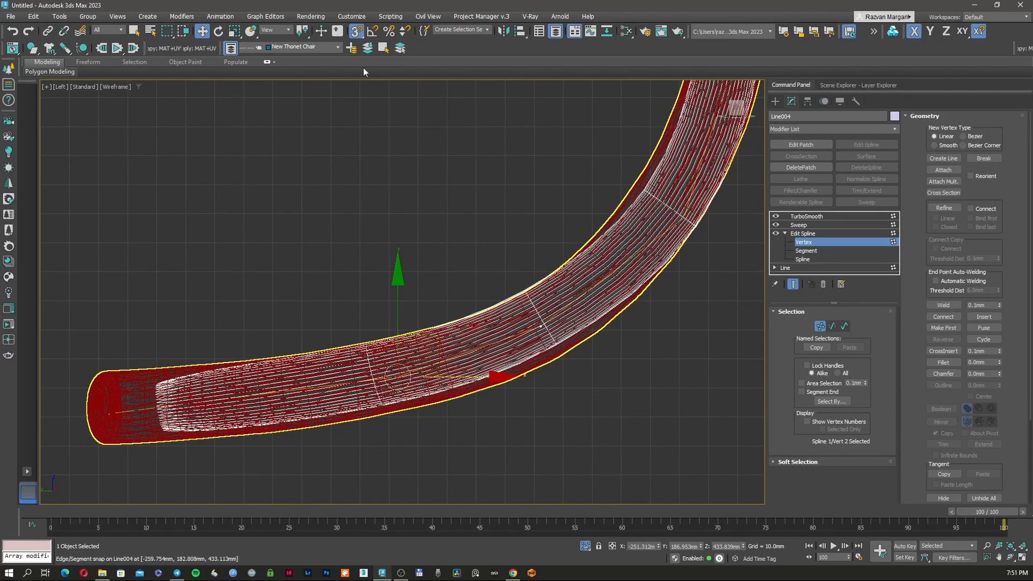
left_click(357, 32)
left_click_drag(428, 334, 428, 345)
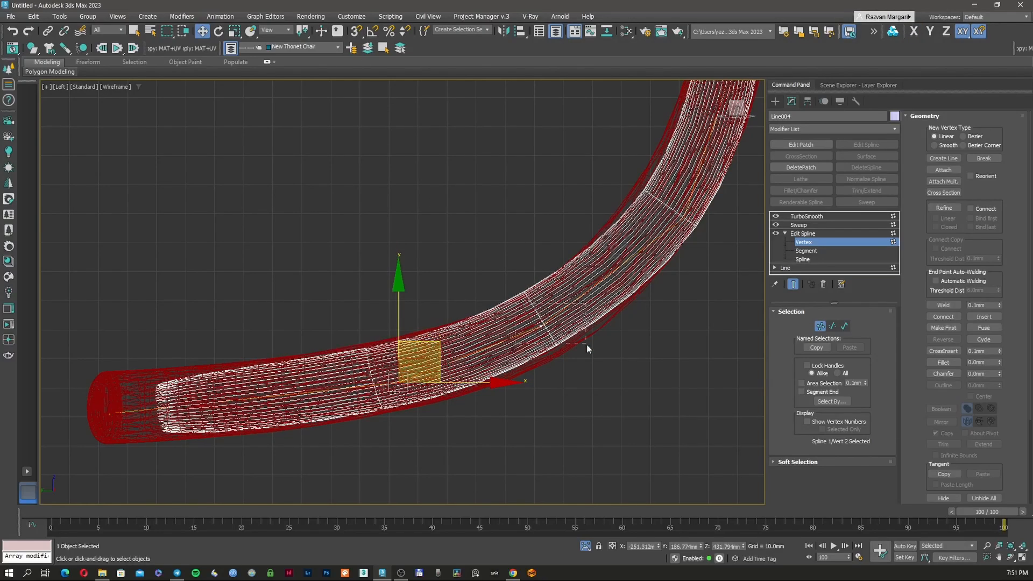
- Nudge the third vertex in the lower bend slightly down and outward to centre the tube in the reference
left_click_drag(587, 348, 587, 349)
left_click_drag(583, 294, 585, 300)
middle_click_drag(652, 185, 577, 288)
left_click(641, 359)
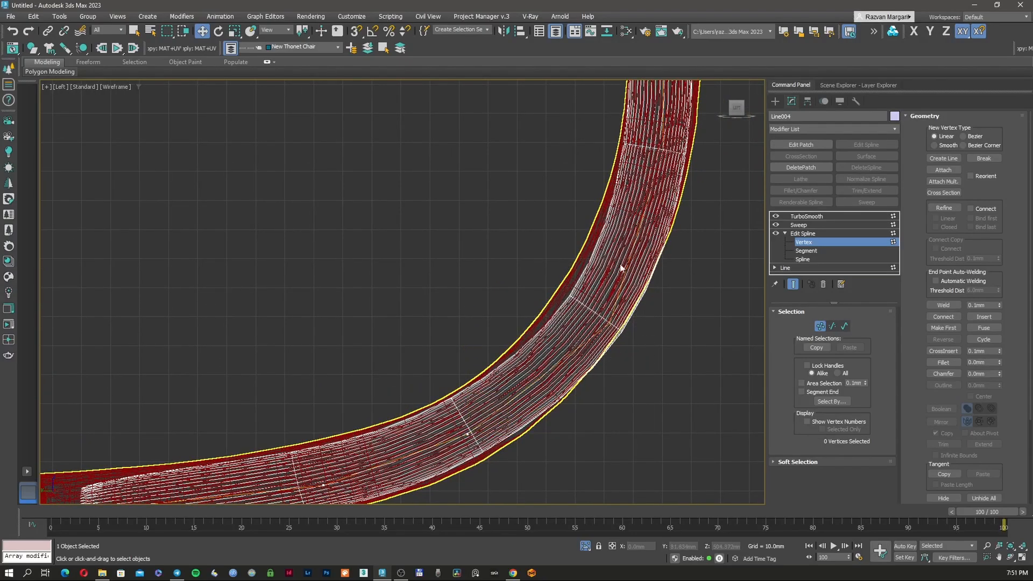
- Move the fourth vertex, in the lower part of the back bend, about 2.3 mm inward
scroll(620, 263, "down", 2)
middle_click_drag(628, 230, 587, 316)
left_click_drag(656, 236, 560, 305)
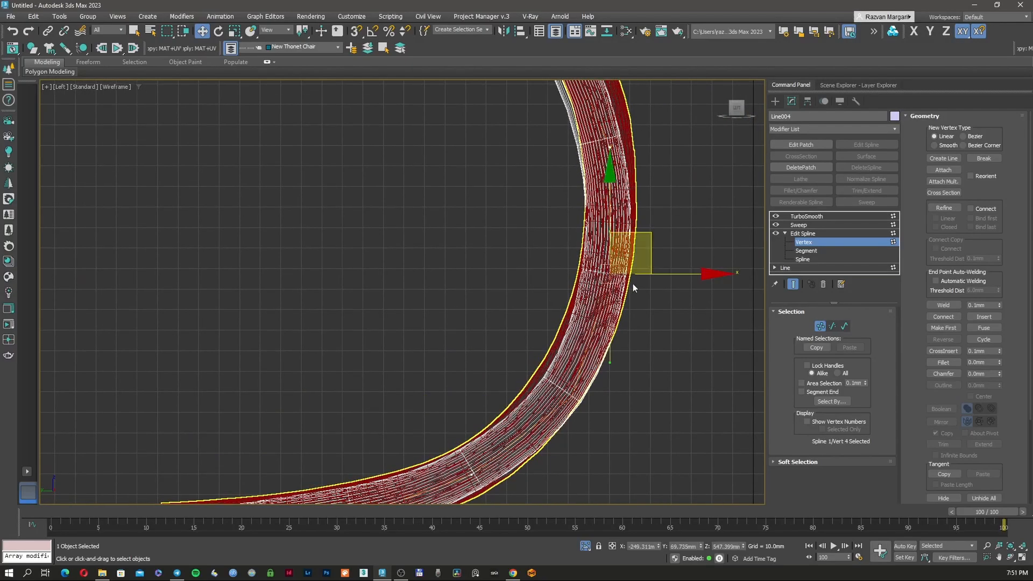
left_click_drag(657, 273, 652, 273)
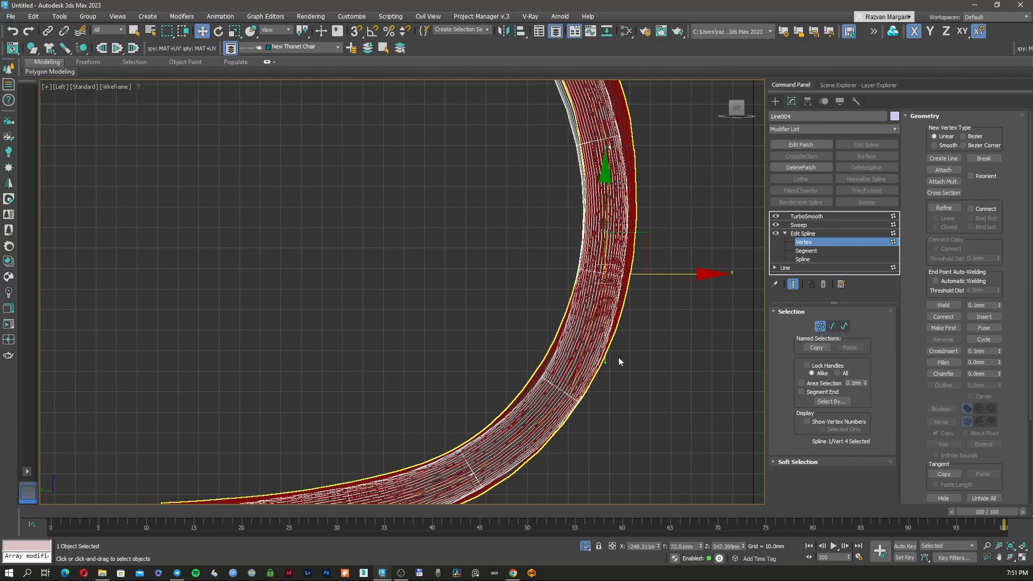
scroll(630, 245, "down", 4)
left_click(519, 270)
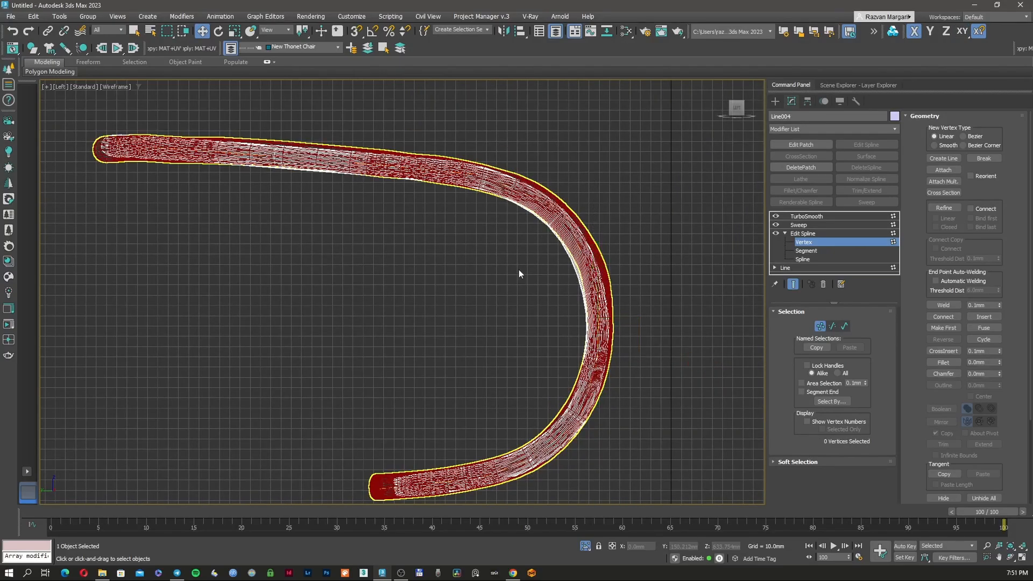
- Raise the sixth vertex, where the upper arm meets the back bend, about 0.5 mm
scroll(572, 215, "up", 3)
left_click_drag(439, 102, 380, 274)
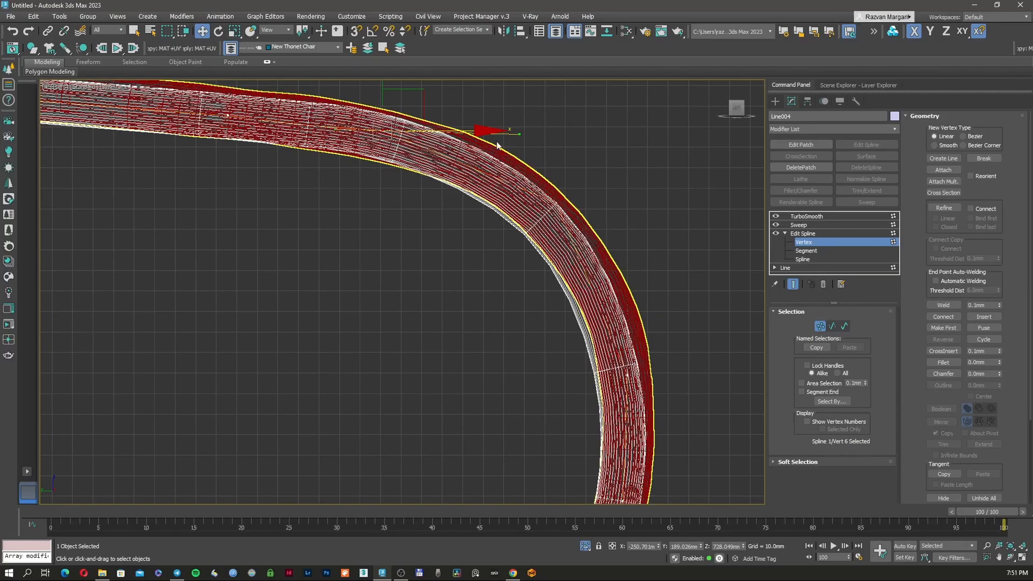
middle_click_drag(398, 136, 458, 220)
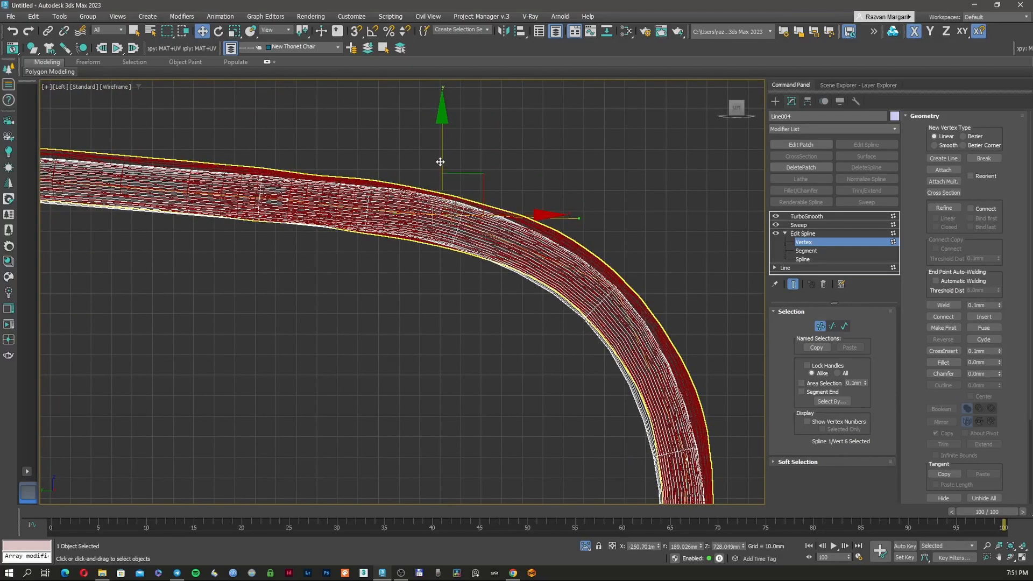
left_click_drag(442, 160, 442, 157)
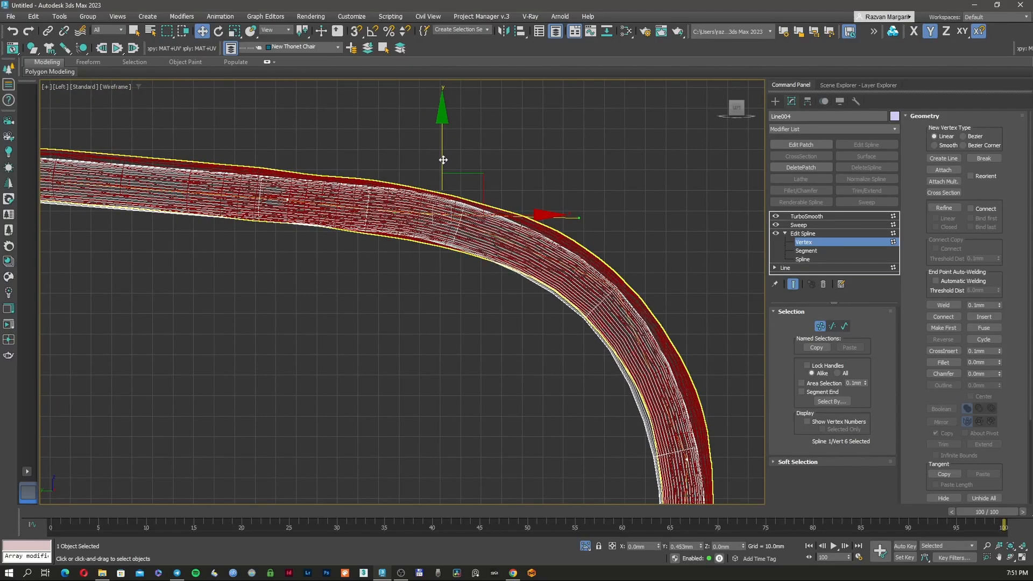
- Adjust the next vertices along the upper arm slightly upward to centre the tube in the reference
left_click(291, 206)
left_click_drag(326, 161, 274, 153)
middle_click_drag(228, 171, 475, 216)
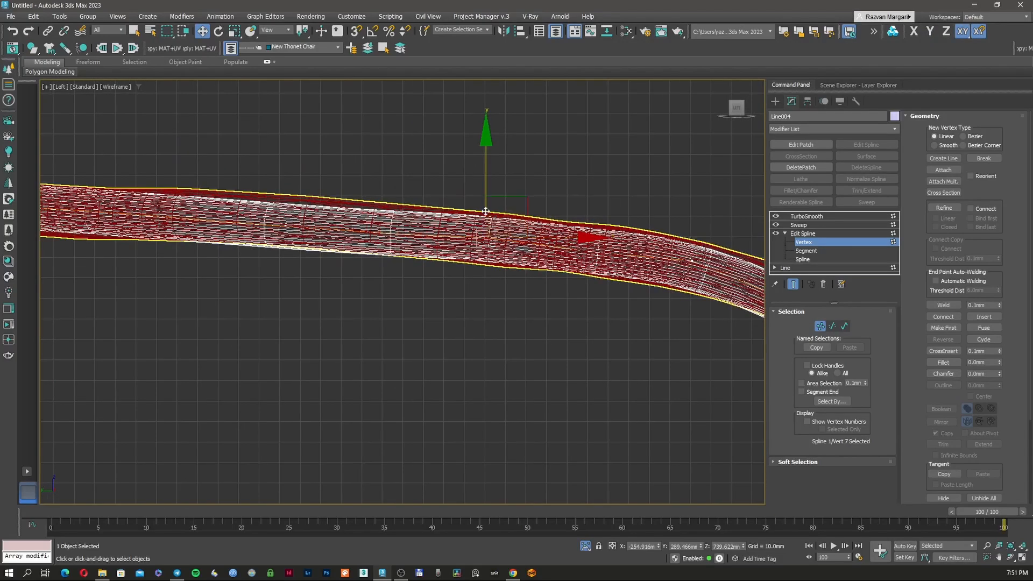
scroll(467, 218, "down", 2)
left_click(333, 221)
scroll(334, 221, "up", 3)
left_click_drag(347, 161, 350, 156)
scroll(358, 161, "down", 3)
- Move the fifth vertex, in the back bend, about 3 mm outward toward the reference centreline
middle_click_drag(612, 248, 337, 238)
middle_click_drag(483, 339, 468, 264)
left_click(517, 294)
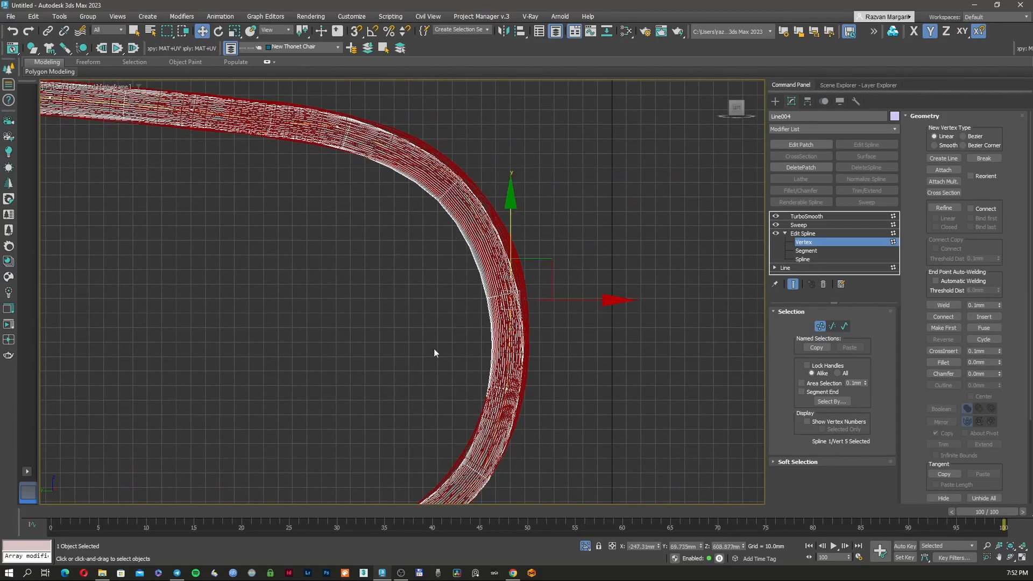
scroll(508, 321, "up", 5)
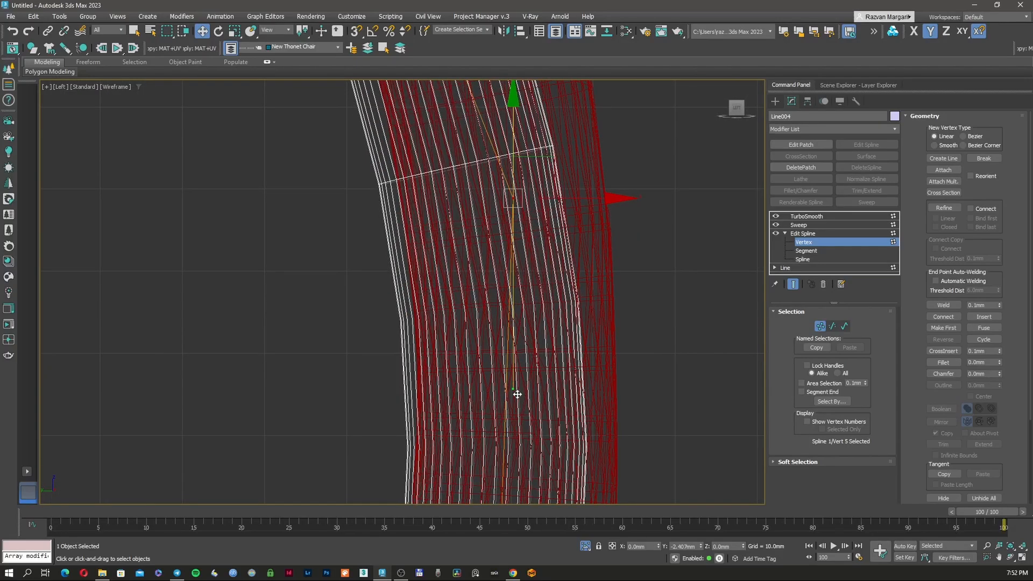
scroll(512, 369, "down", 2)
scroll(537, 258, "down", 4)
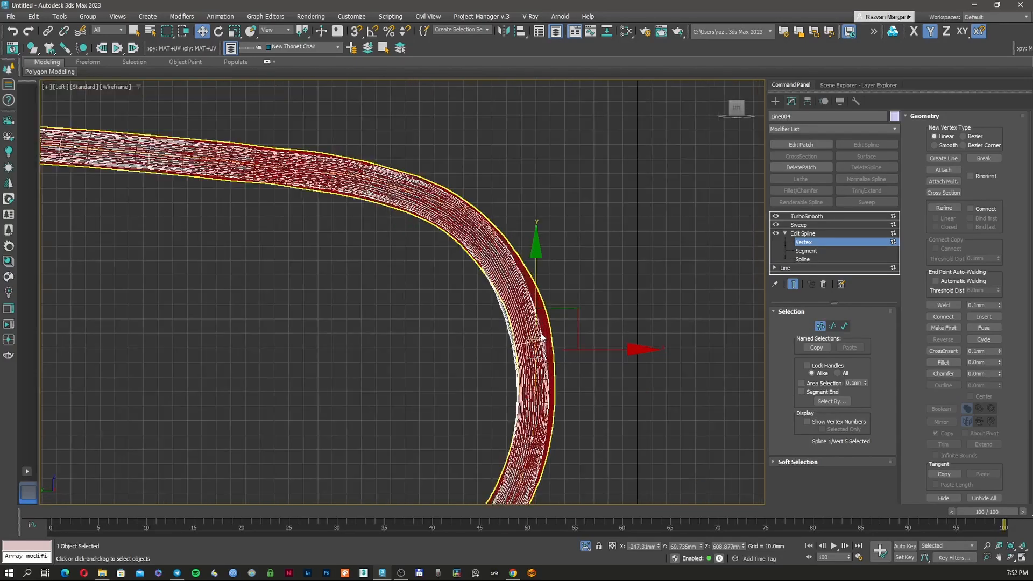
scroll(538, 258, "up", 3)
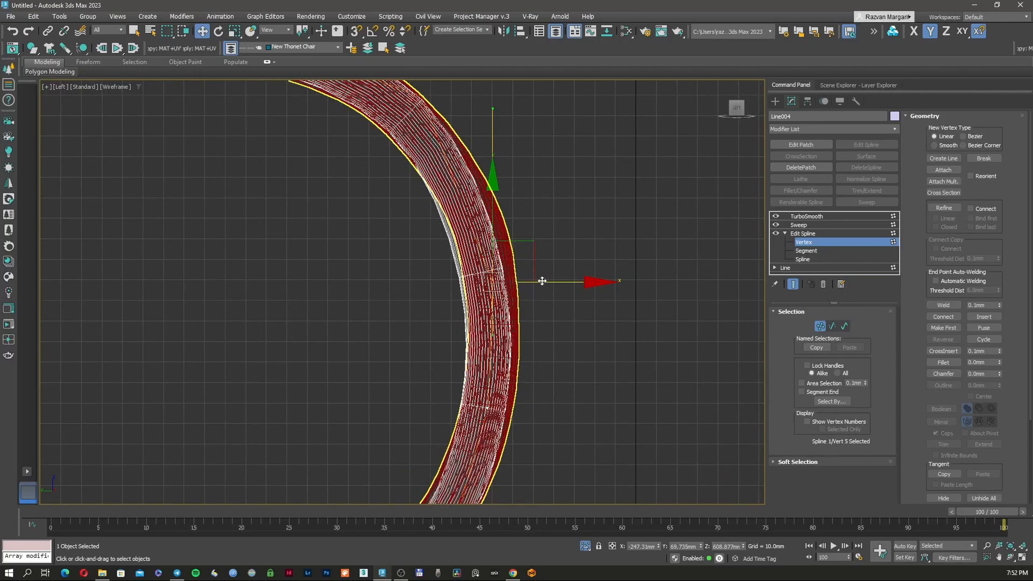
left_click_drag(542, 281, 554, 283)
- Shorten the sixth vertex's tangent handle on the side facing the back bend
middle_click_drag(508, 185, 510, 215)
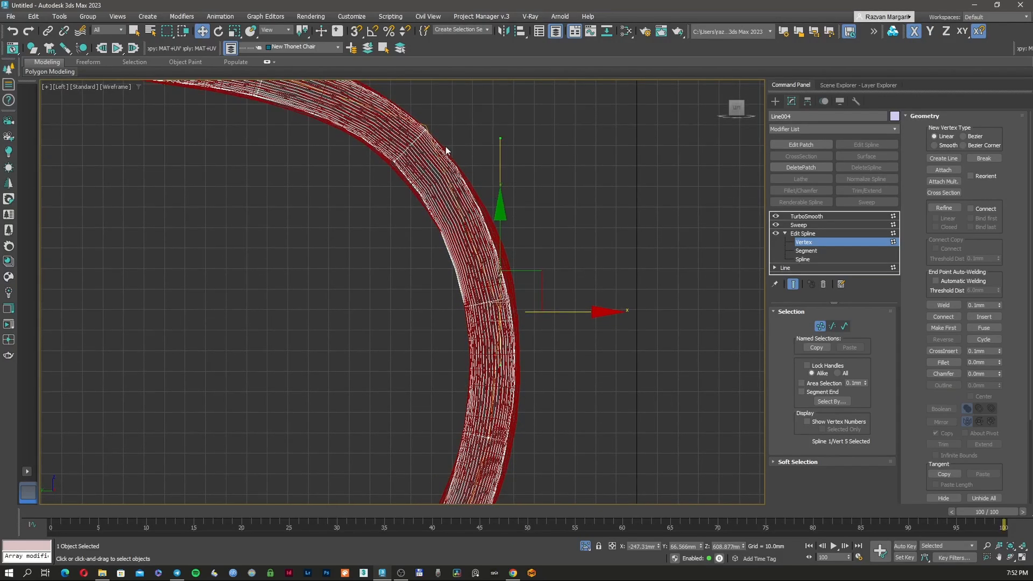
middle_click_drag(445, 146, 497, 268)
left_click_drag(371, 151, 229, 255)
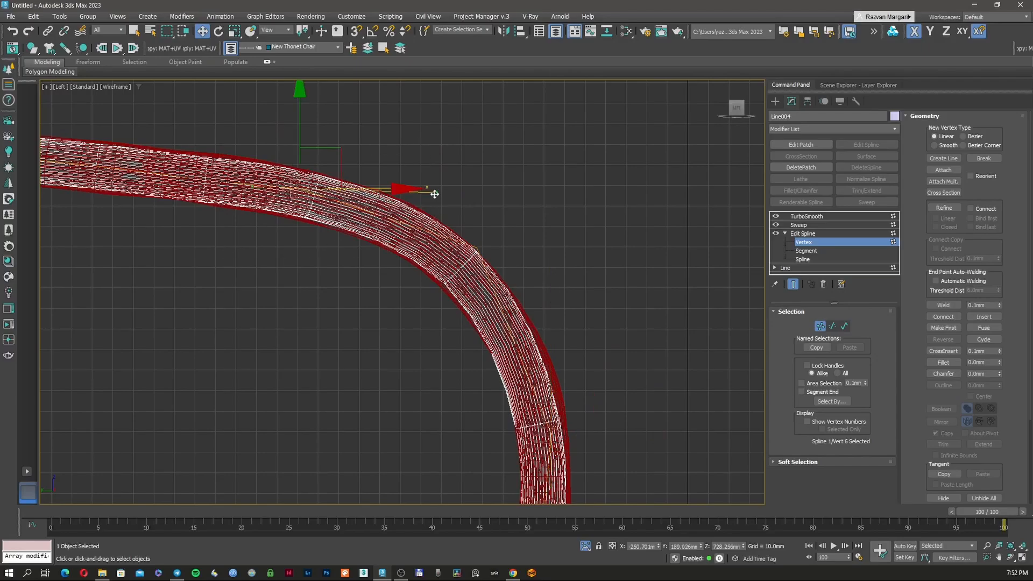
left_click_drag(435, 193, 426, 192)
- Shift the fifth vertex in the back bend about 0.5 mm further outward
middle_click_drag(513, 337, 465, 227)
left_click_drag(583, 247, 444, 381)
left_click_drag(574, 324, 575, 324)
scroll(556, 318, "up", 5)
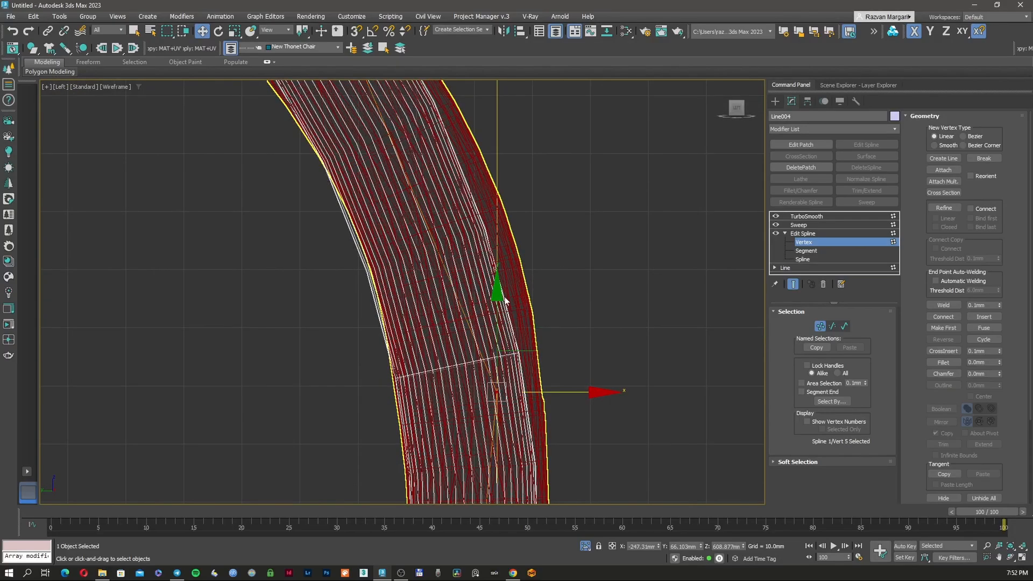
scroll(506, 301, "down", 8)
- Adjust the fourth vertex's lower tangent handle so the lower back bend follows the reference
scroll(507, 363, "up", 5)
middle_click_drag(493, 385, 495, 307)
left_click_drag(389, 259, 576, 348)
mouse_move(477, 410)
left_mouse_down()
mouse_move(470, 417)
mouse_move(484, 415)
left_mouse_up()
- Shorten the third vertex's tangent handle facing the back bend to refine the lower curve
middle_click_drag(448, 437, 478, 306)
left_click_drag(360, 460, 361, 460)
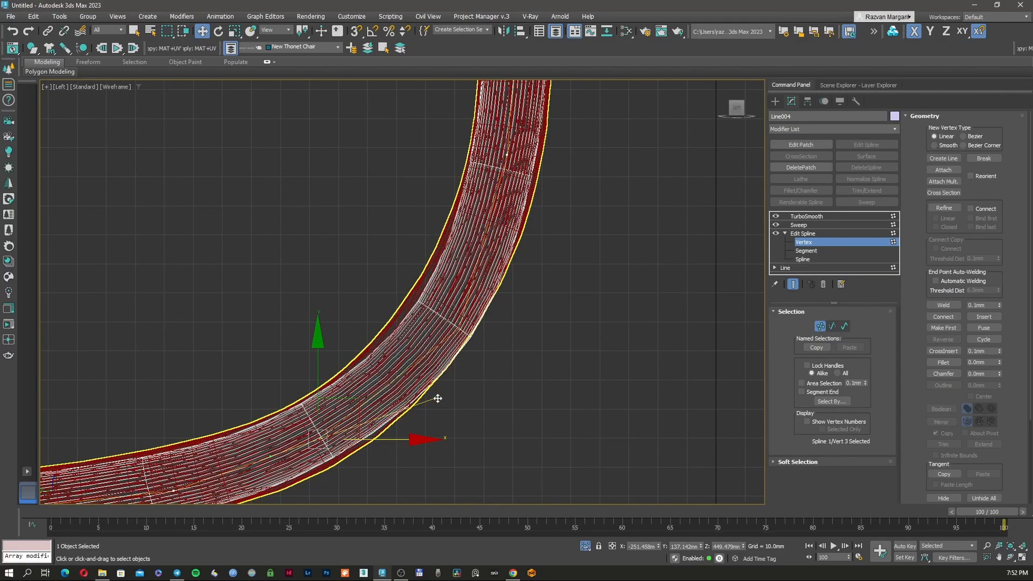
mouse_move(438, 398)
left_mouse_down()
mouse_move(418, 404)
mouse_move(430, 399)
left_mouse_up()
scroll(428, 401, "down", 3)
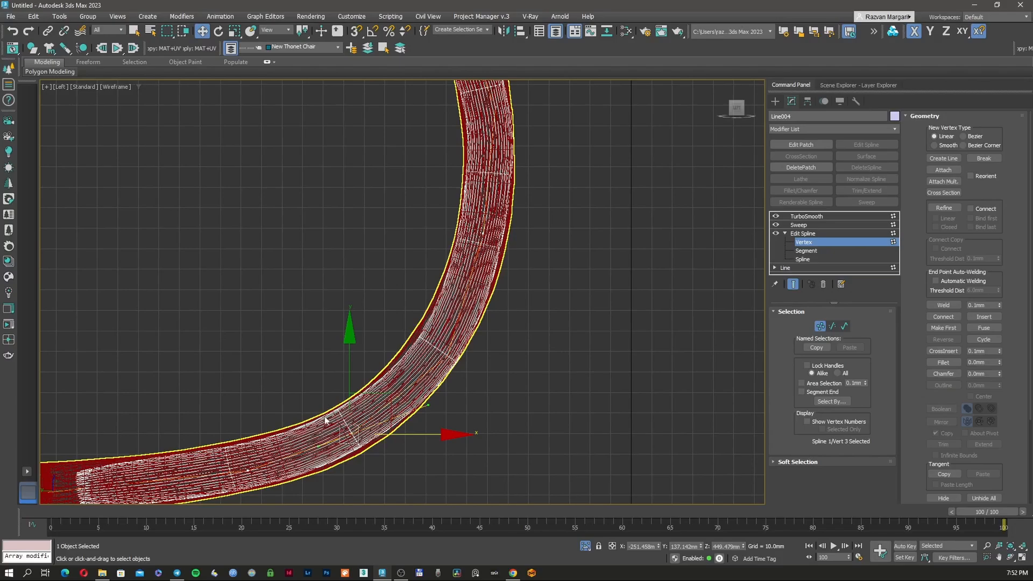
- Examine the tube's front end against the reference at its first vertex and leave vertex editing
middle_click_drag(131, 478, 403, 355)
scroll(333, 368, "up", 5)
left_click(283, 376)
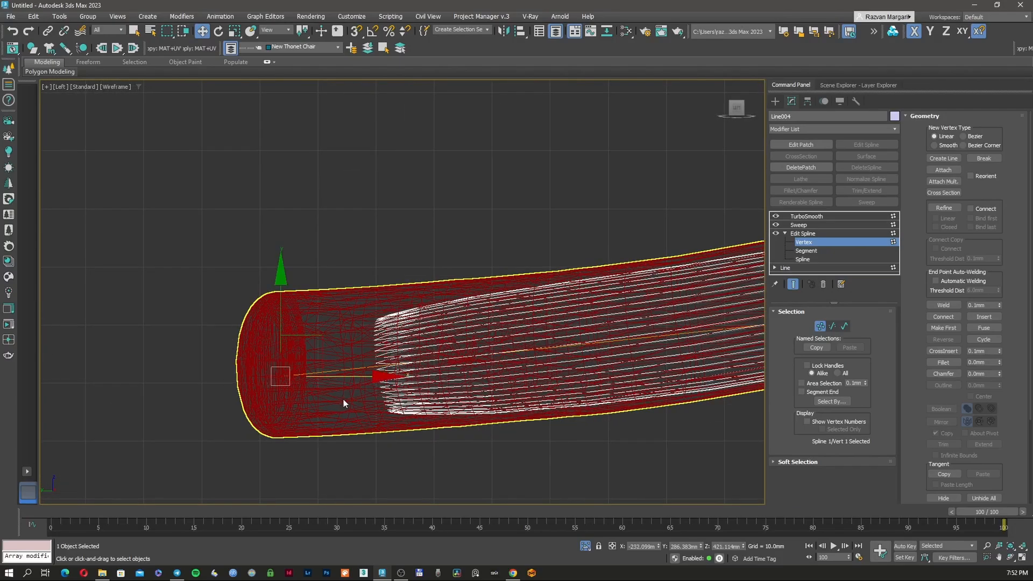
key("F3")
key("F3")
left_click(807, 235)
middle_click_drag(552, 275, 483, 333)
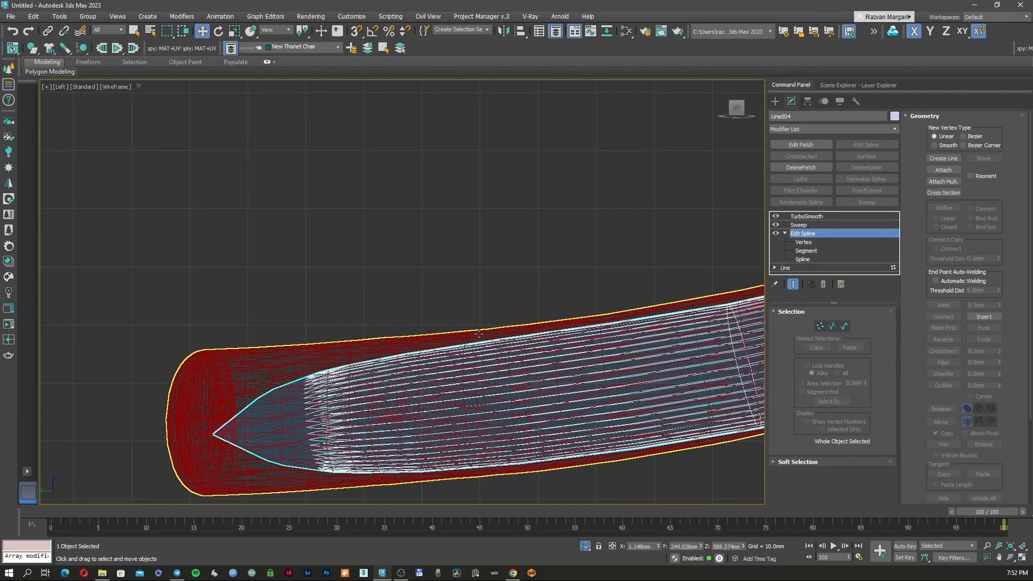
- Turn off the hoop's TurboSmooth result and compare the unsmoothed tube with the reference in the Top wireframe view
scroll(487, 332, "down", 5)
scroll(531, 312, "down", 5)
key("F3")
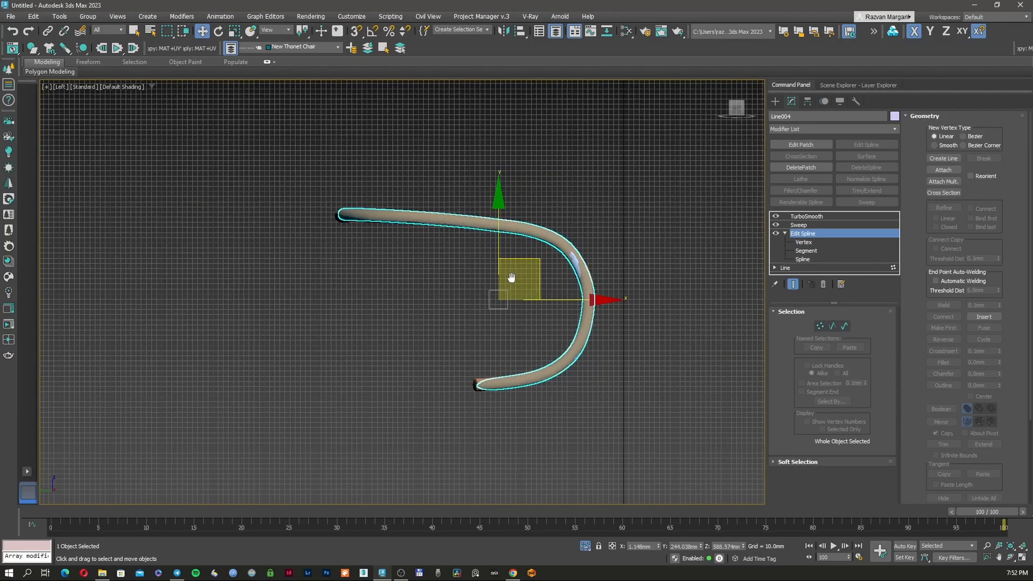
middle_click_drag(523, 282, 474, 297, "alt")
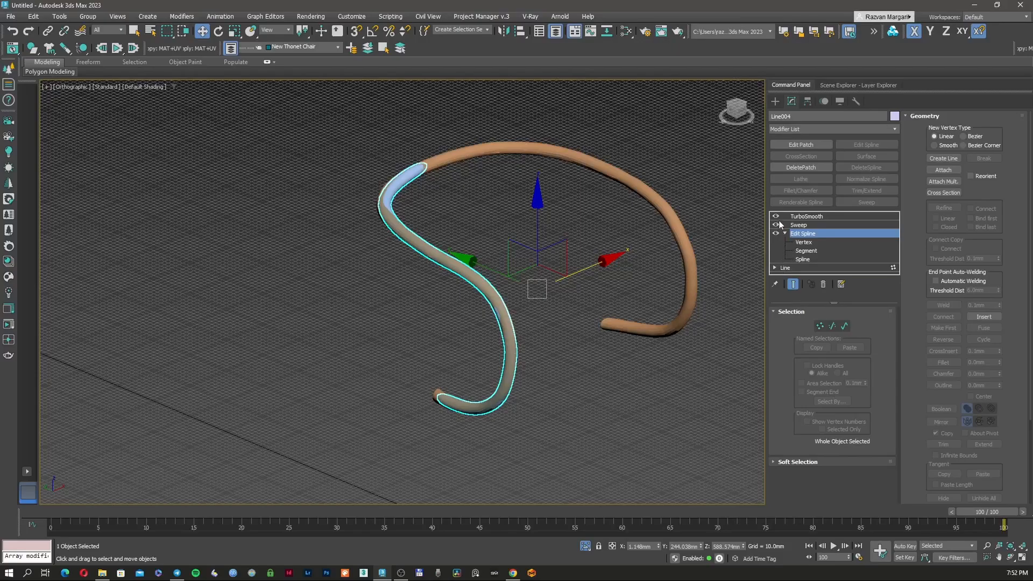
left_click(776, 216)
key("F3")
scroll(420, 176, "up", 6)
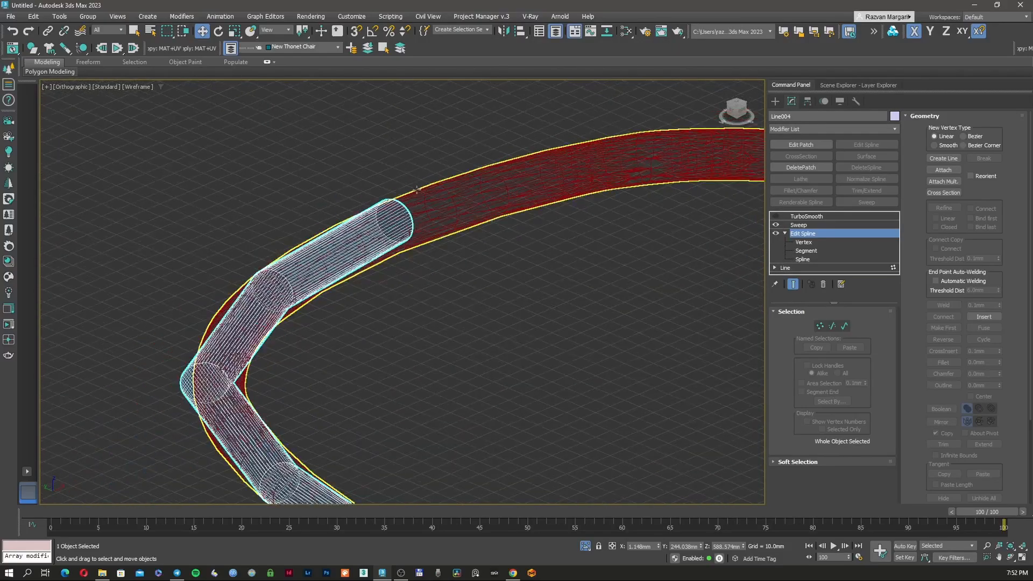
scroll(417, 190, "down", 5)
middle_click_drag(450, 211, 404, 215, "alt")
scroll(509, 192, "up", 4)
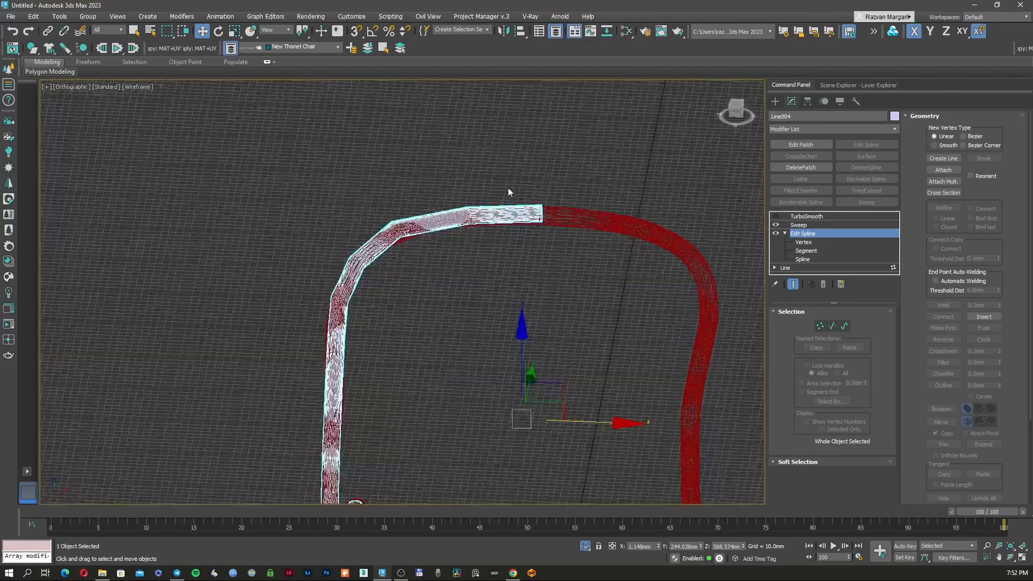
scroll(533, 207, "up", 3)
key("t")
key("z")
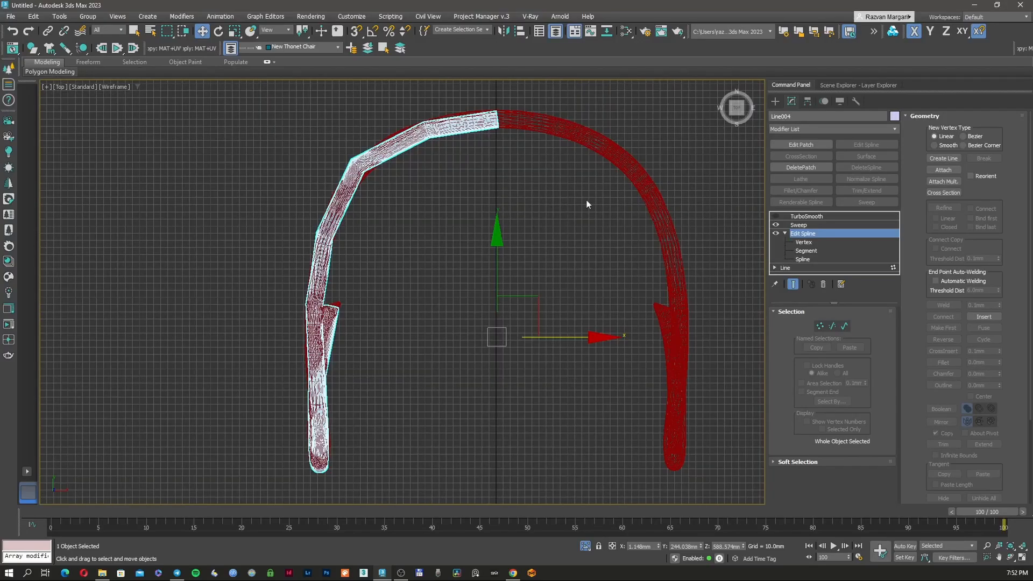
- Shift the spline's tenth vertex, at the hoop's back centre, about 1.1 mm along X, then leave vertex editing
left_click(819, 326)
scroll(493, 117, "up", 6)
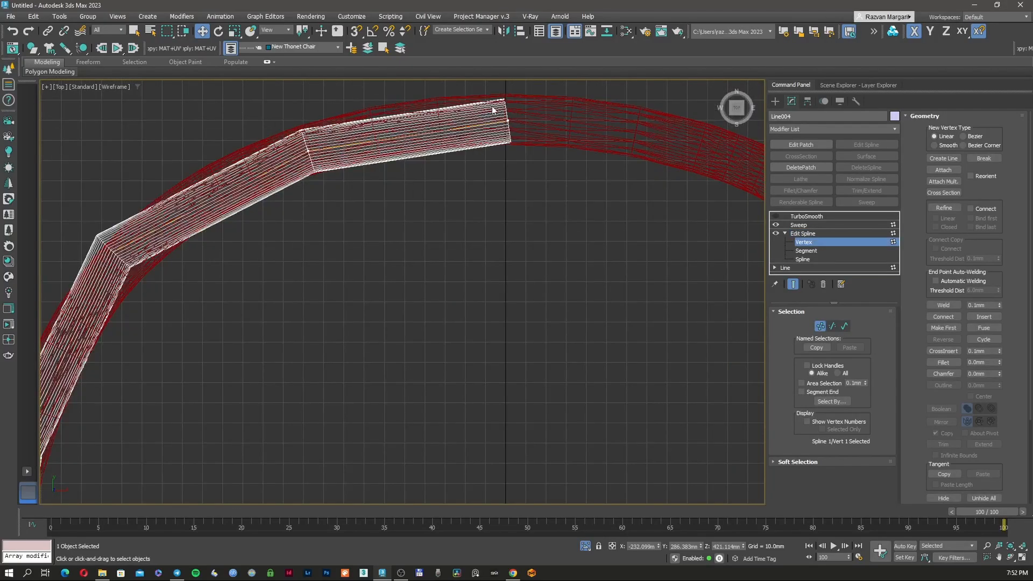
middle_click_drag(485, 147, 460, 204)
left_click(512, 203)
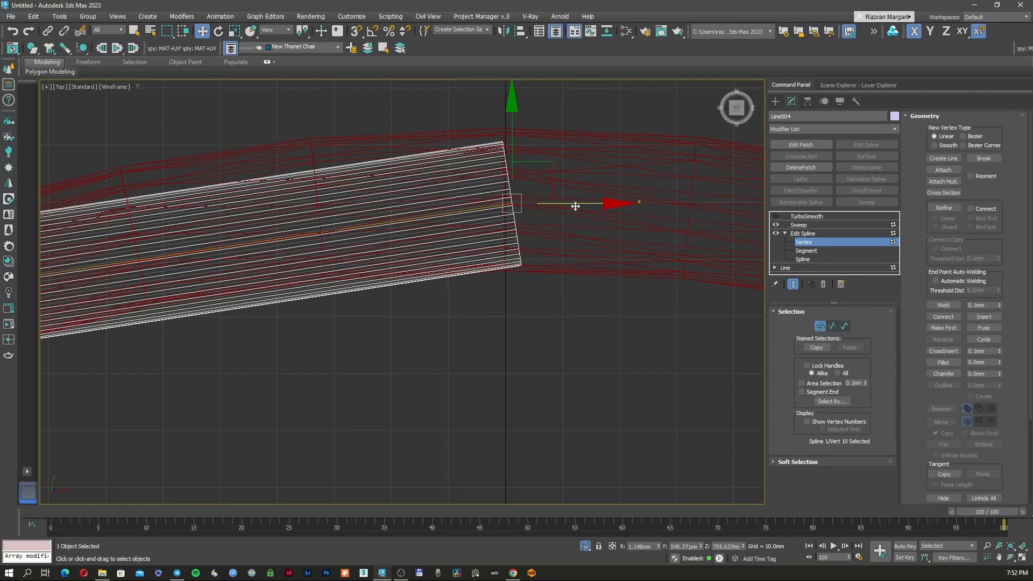
left_click_drag(576, 206, 582, 205)
scroll(574, 205, "down", 3)
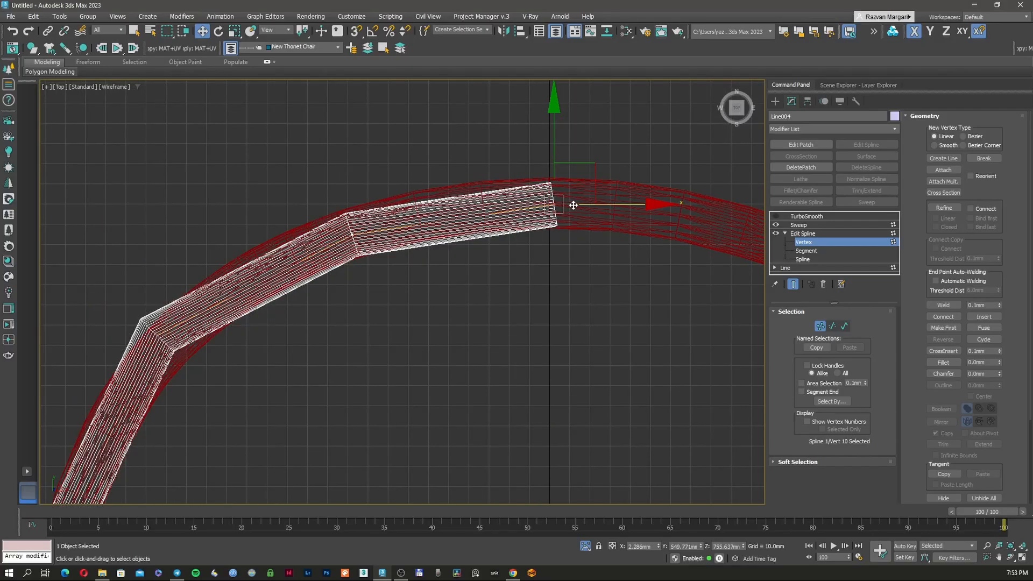
scroll(572, 226, "down", 6)
mouse_move(509, 246)
middle_mouse_down("alt")
mouse_move(534, 224)
mouse_move(526, 215)
mouse_move(553, 224)
mouse_move(521, 236)
middle_mouse_up("alt")
left_click(819, 325)
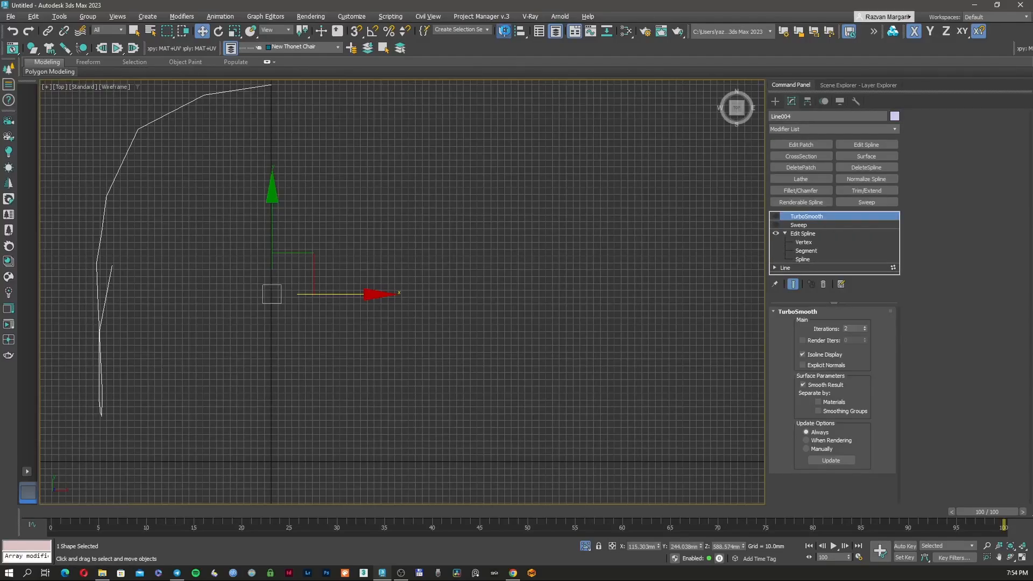
- Mirror the half spline across the X axis as a copy to form the hoop's other half
left_click(503, 30)
left_click(500, 365)
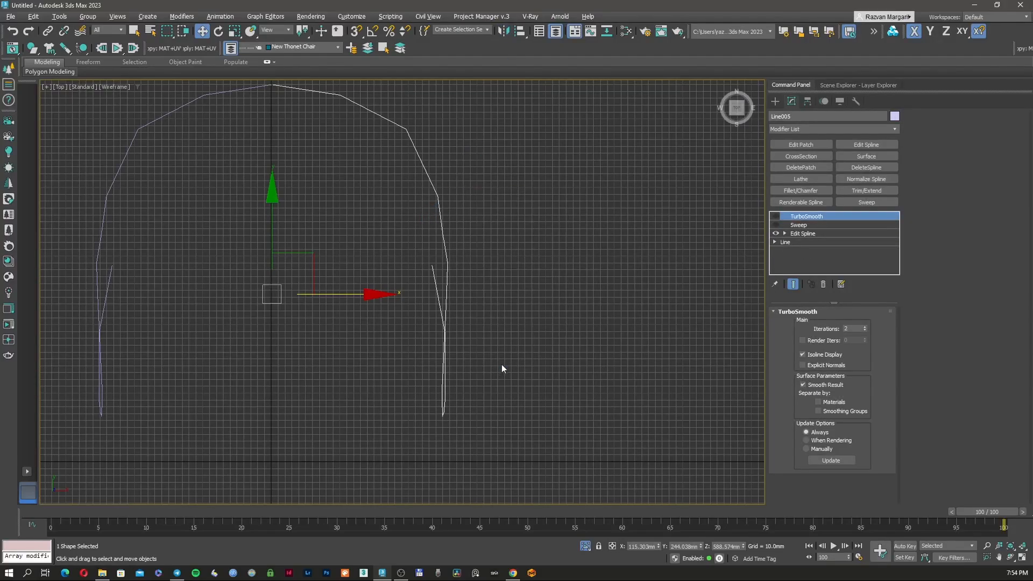
scroll(304, 154, "up", 6)
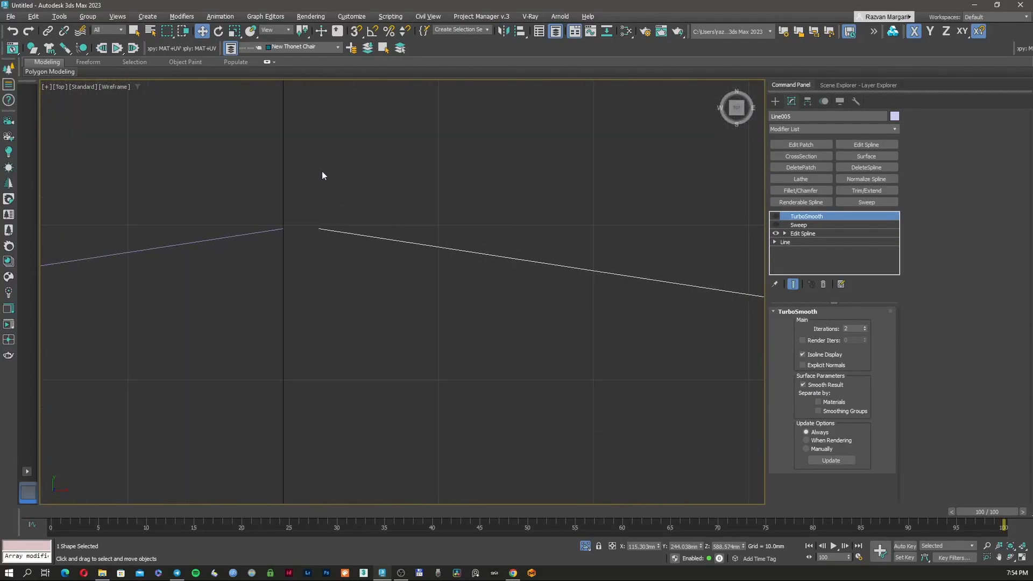
scroll(322, 171, "down", 7)
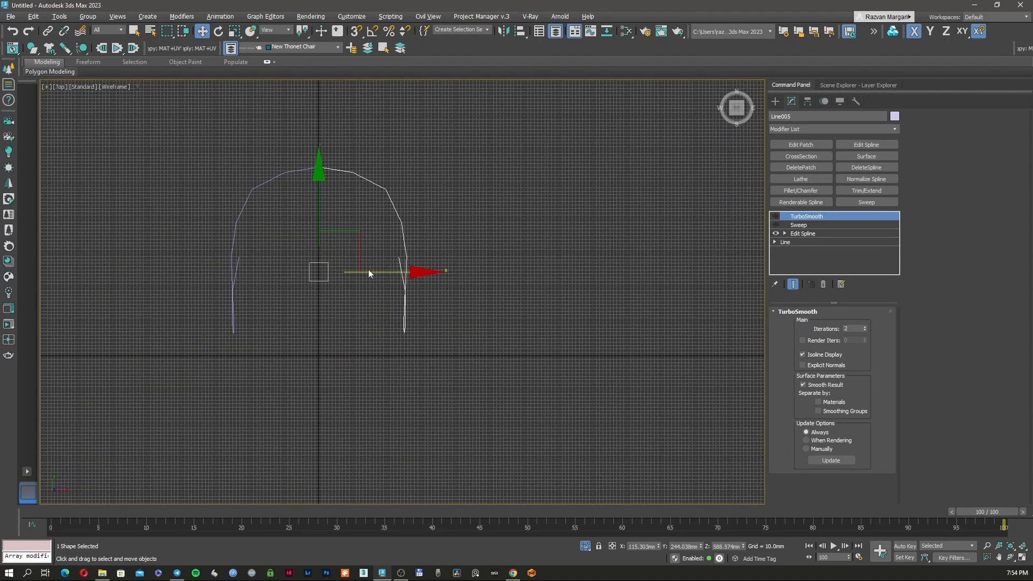
- Move the mirrored half with vertex snapping so its back end meets the original spline's end
scroll(322, 171, "up", 8)
left_click(356, 32)
scroll(320, 192, "up", 3)
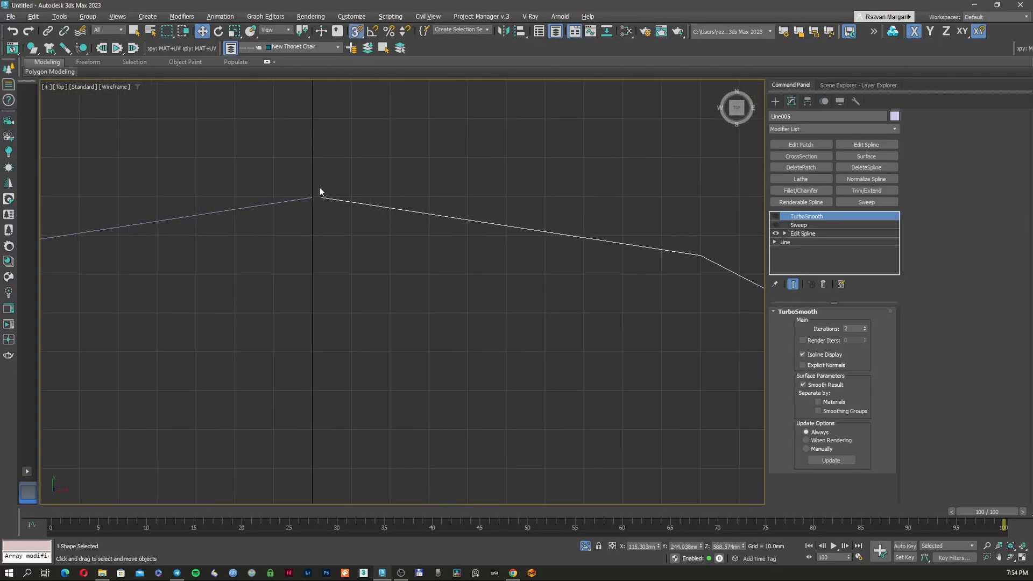
scroll(324, 198, "up", 2)
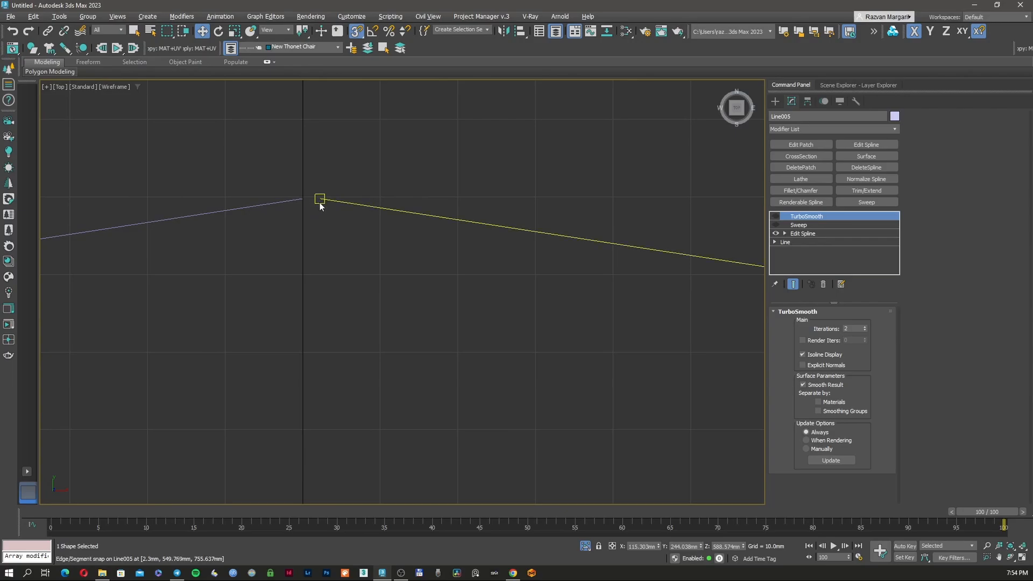
scroll(307, 198, "up", 6)
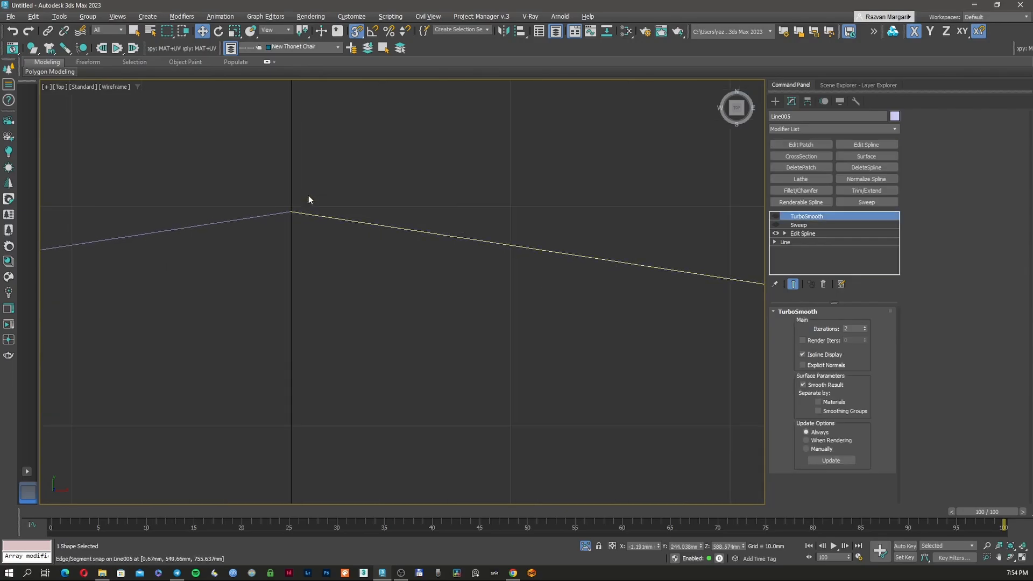
scroll(305, 203, "down", 1)
scroll(285, 223, "up", 9)
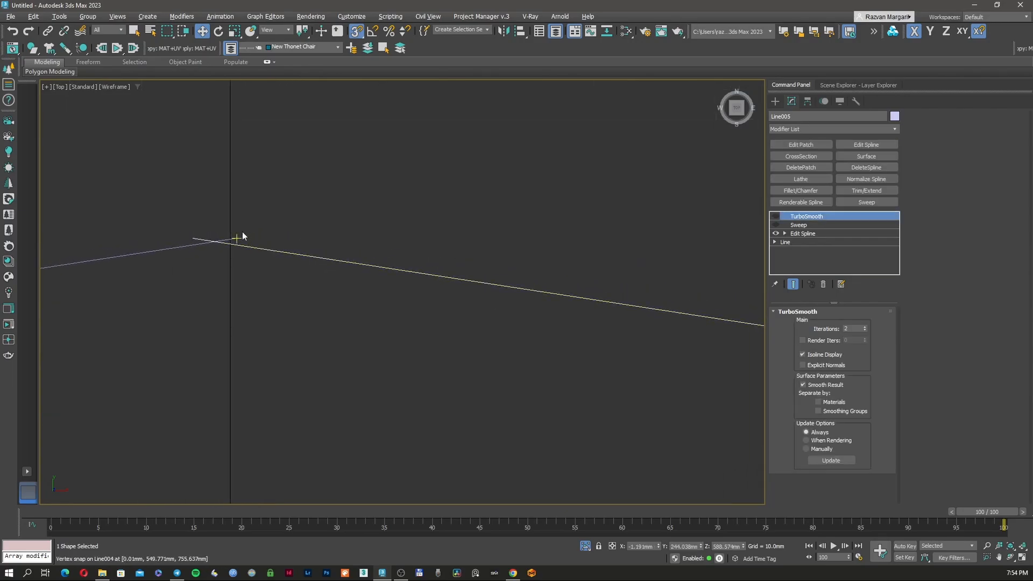
left_click_drag(193, 238, 237, 235)
middle_click_drag(238, 236, 287, 217)
scroll(287, 217, "down", 4)
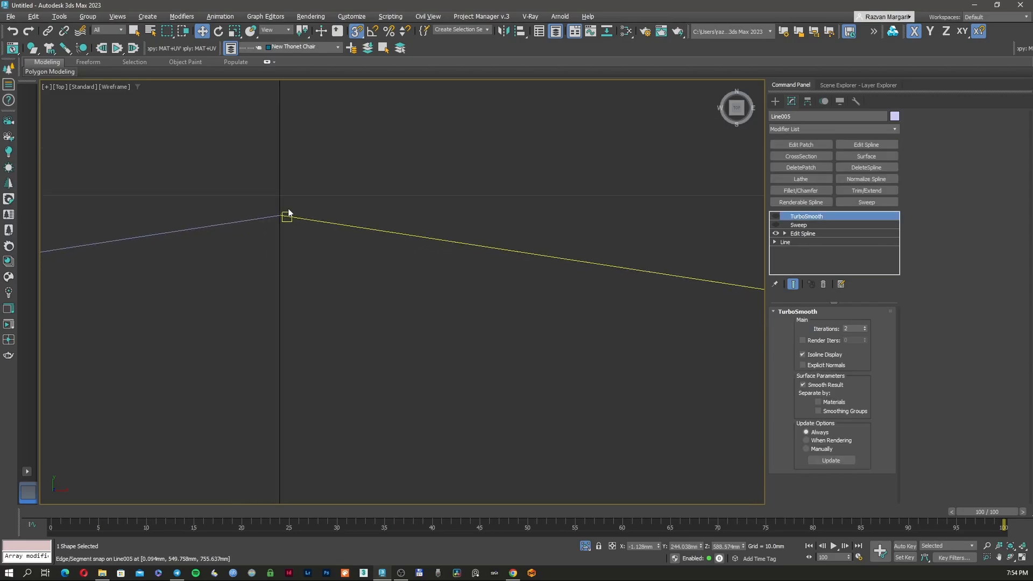
- Attach the mirrored half to the original half spline at its Edit Spline level
left_click(266, 233)
left_click(251, 213)
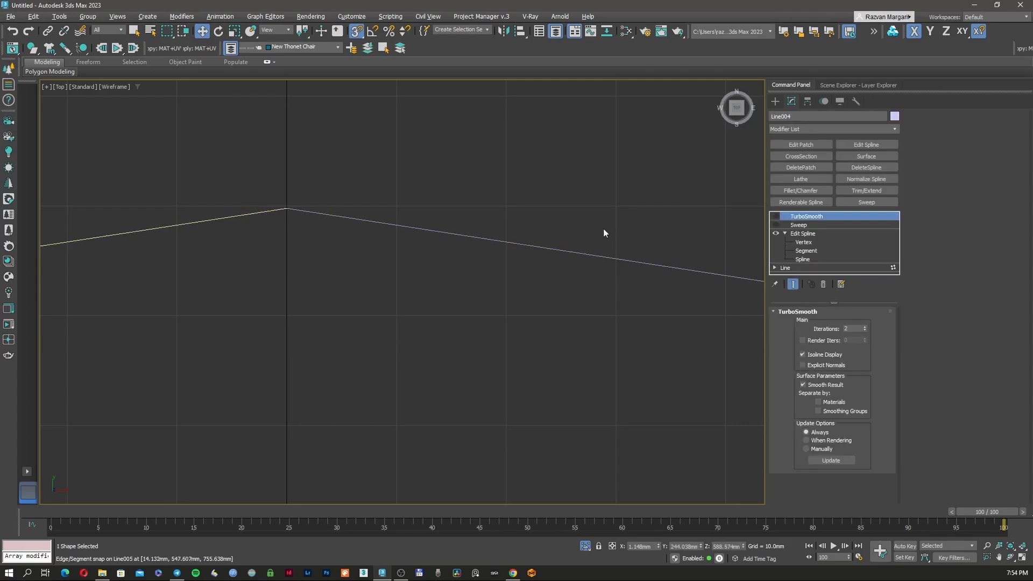
left_click(801, 234)
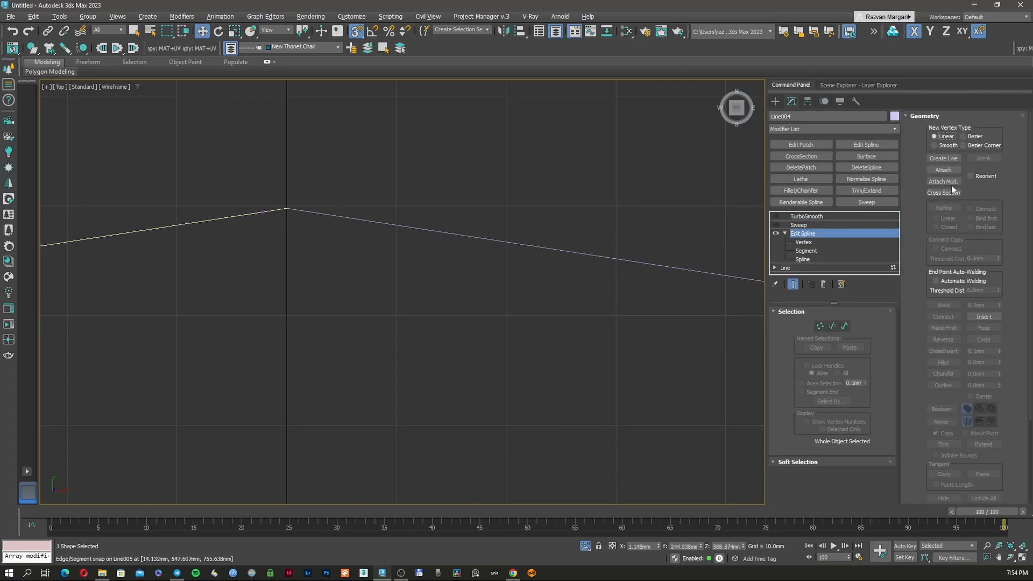
left_click(936, 170)
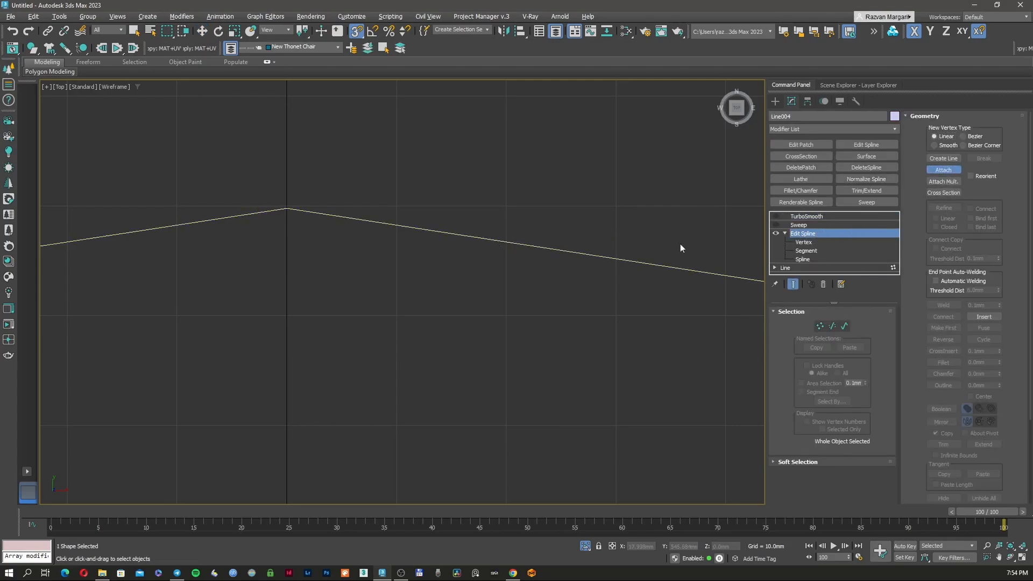
- Weld the two coincident vertices at the hoop's back centre with a 1.0 mm threshold
left_click(819, 326)
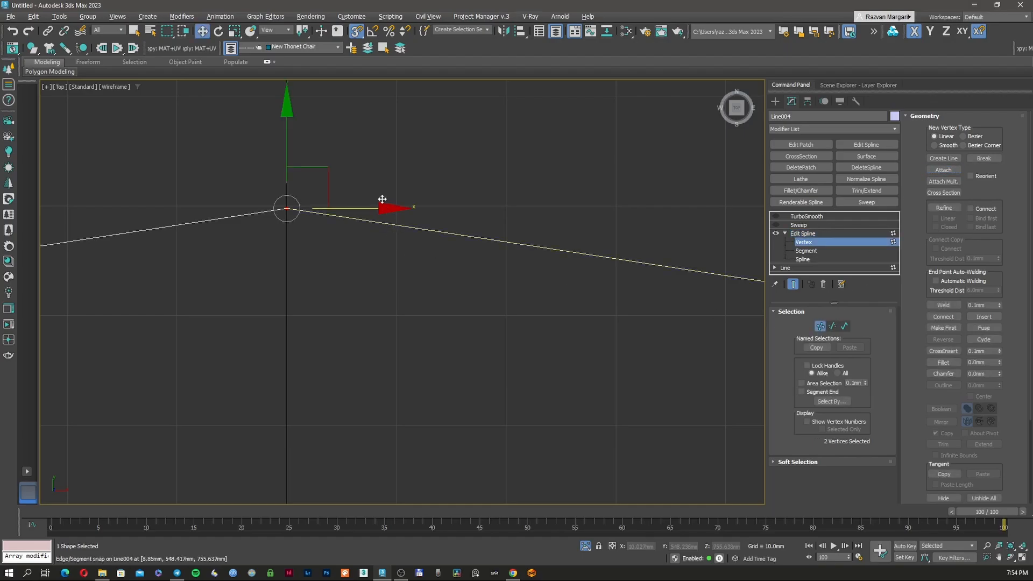
left_click(944, 306)
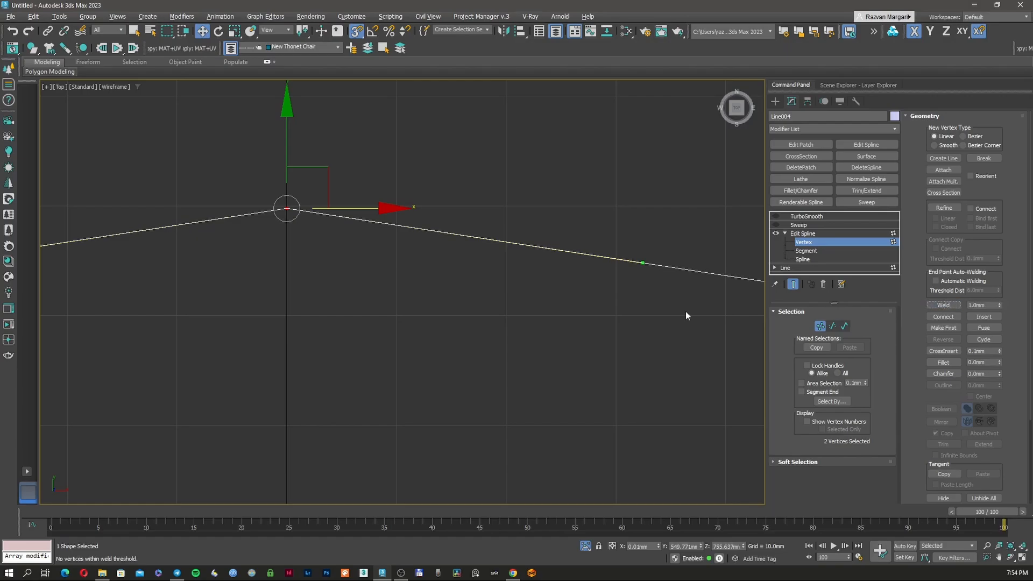
left_click(462, 314)
scroll(399, 299, "down", 8)
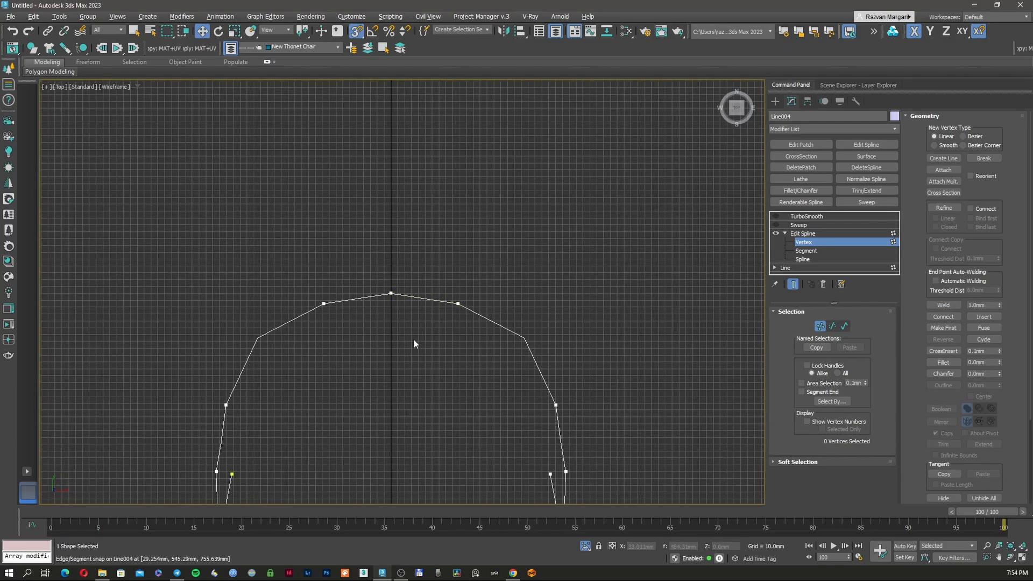
middle_click_drag(414, 340, 395, 244)
- Turn the Sweep and TurboSmooth results back on and inspect the shaded hoop's two front ends
left_click(802, 234)
left_click(798, 225)
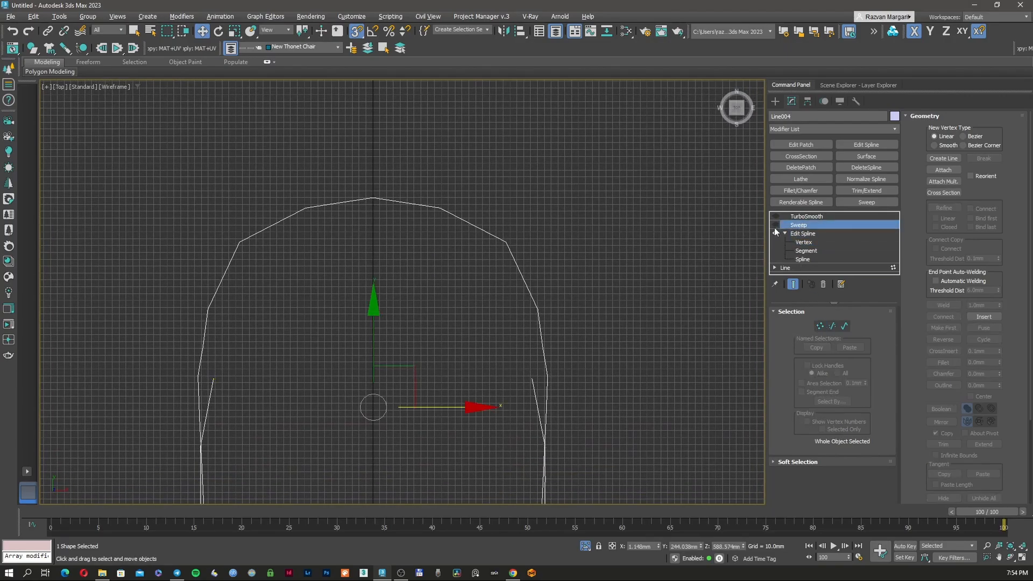
left_click(776, 225)
left_click(776, 216)
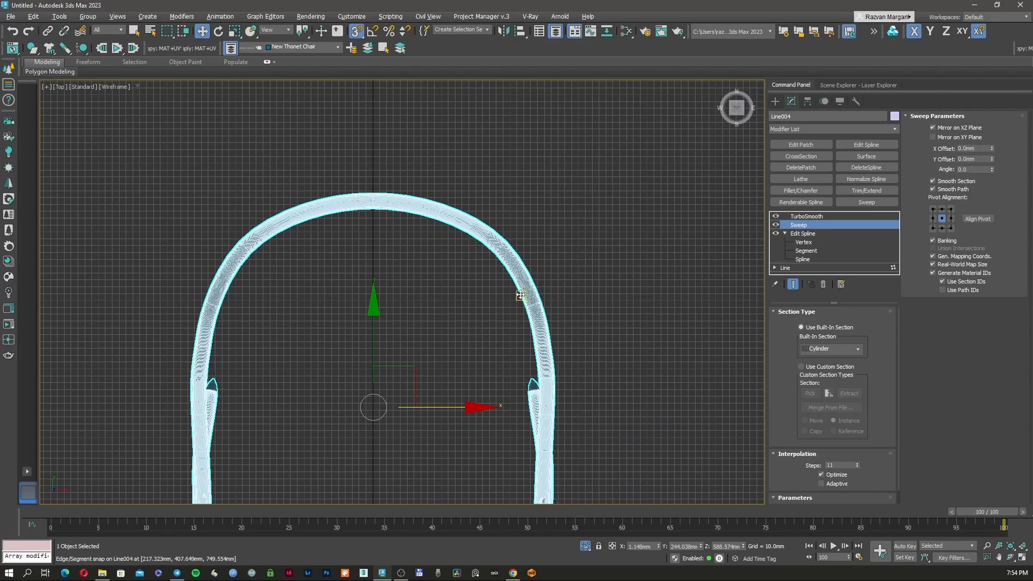
key("F3")
middle_click_drag(420, 331, 482, 293, "alt")
scroll(432, 388, "up", 10)
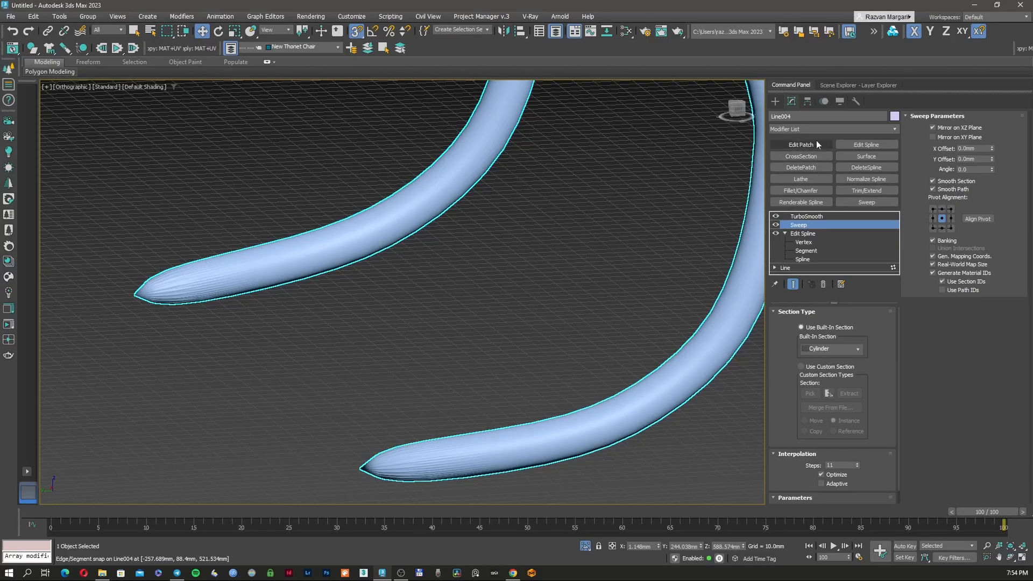
left_click(824, 129)
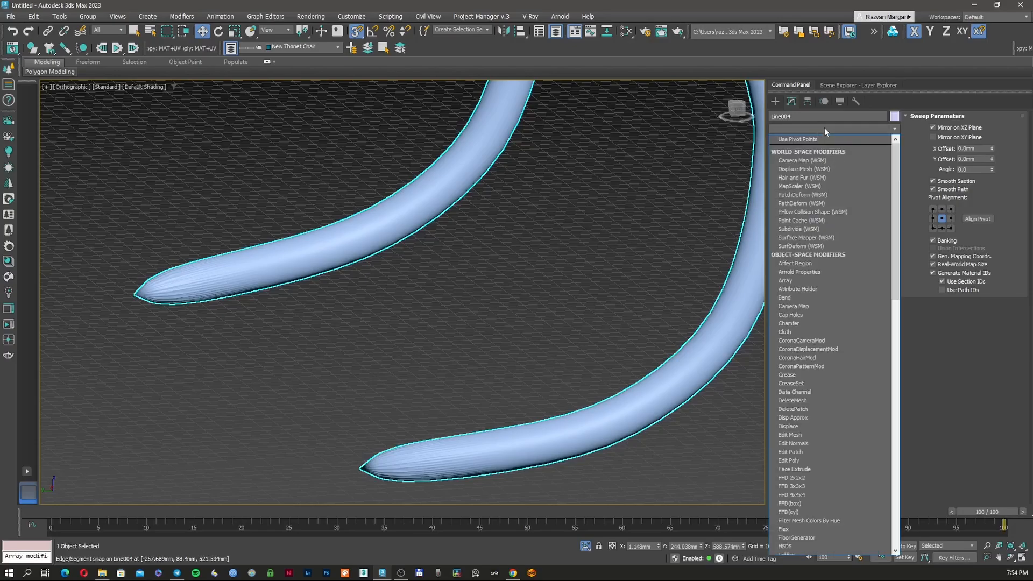
scroll(825, 128, "down", 4)
left_click(824, 129)
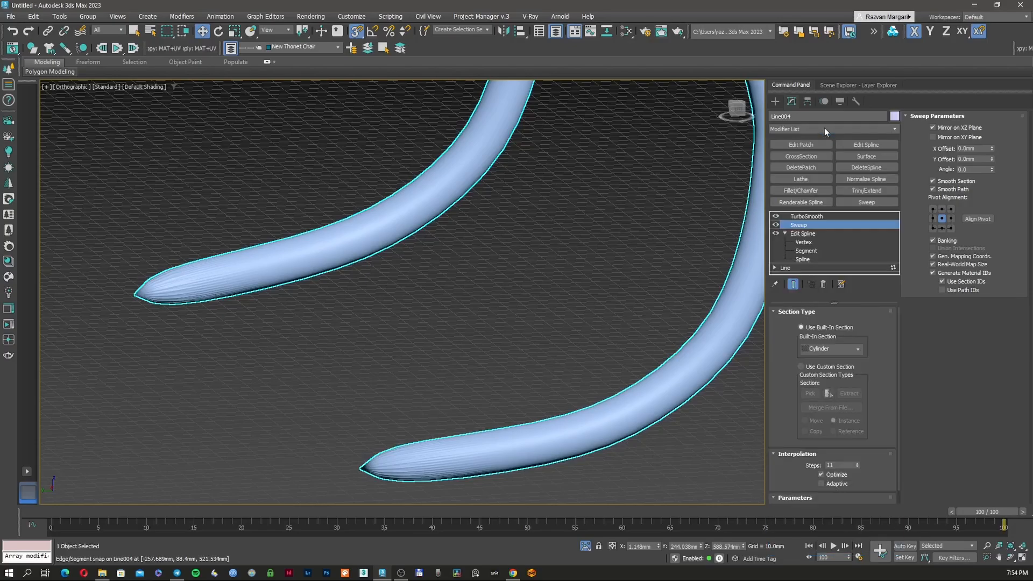
- Bring the rest of the chair back into view around the armrest hoop
right_click(641, 324)
left_click(684, 265)
middle_click_drag(658, 385, 509, 178)
- Copy the Chamfer modifier from the front legs' modifier stack
left_click(512, 283)
key("F3")
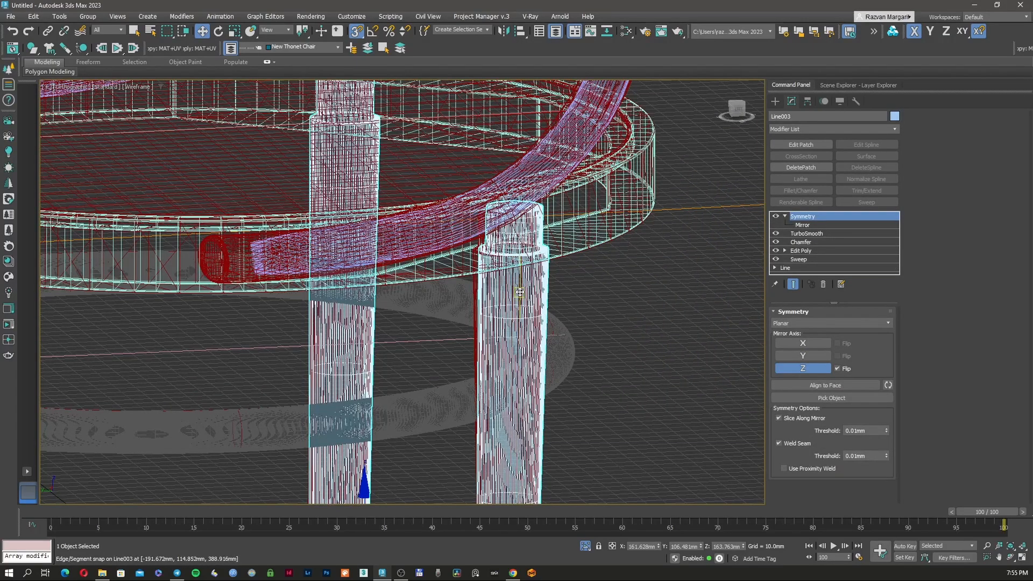
mouse_move(519, 289)
middle_mouse_down("alt")
mouse_move(510, 273)
mouse_move(481, 288)
mouse_move(534, 281)
middle_mouse_up("alt")
key("F3")
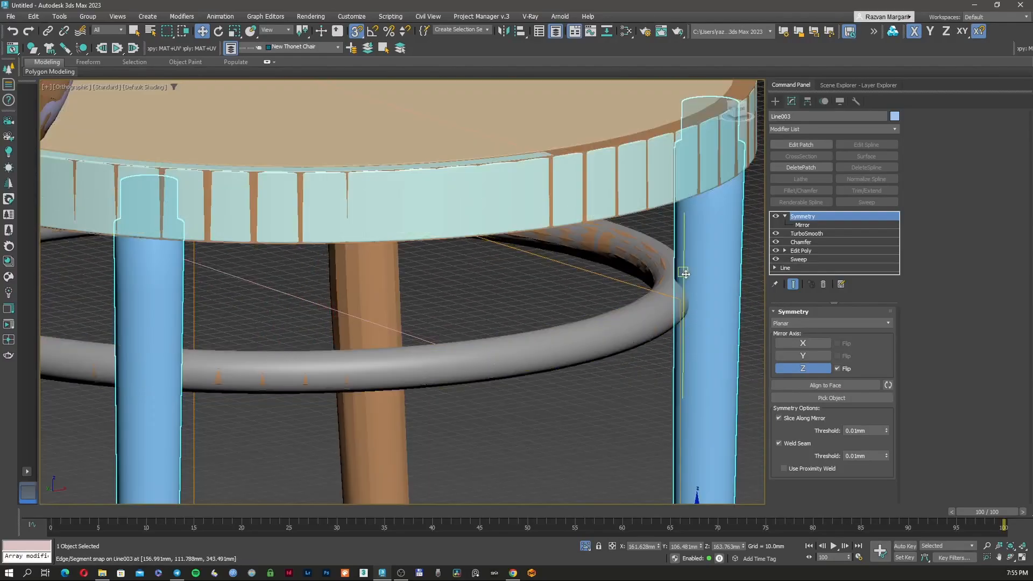
left_click(812, 242)
right_click(809, 241)
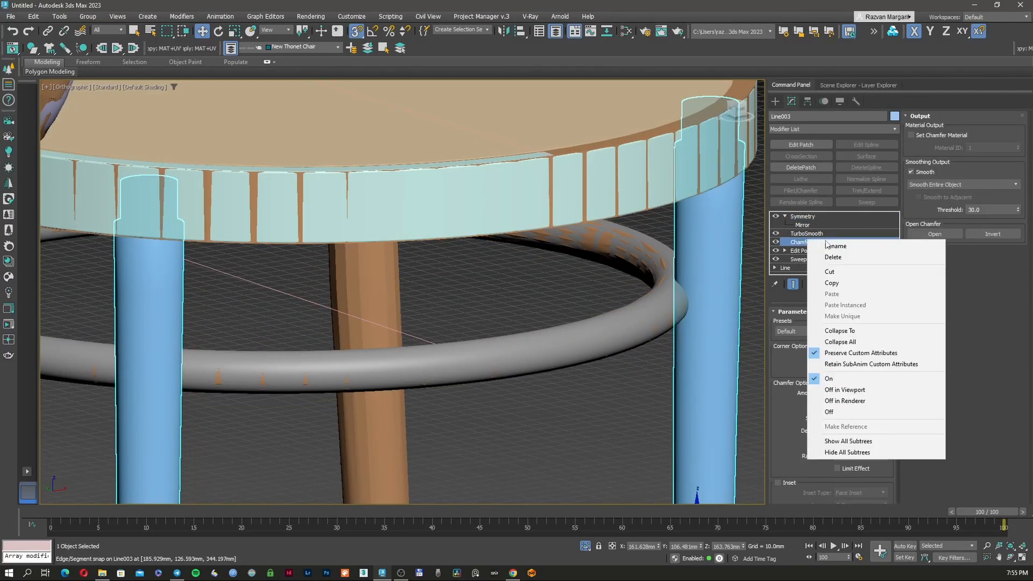
left_click(829, 281)
- Paste the Chamfer modifier onto the armrest hoop above Sweep and compare the tube with the reference
scroll(671, 281, "down", 4)
middle_click_drag(576, 244, 552, 298)
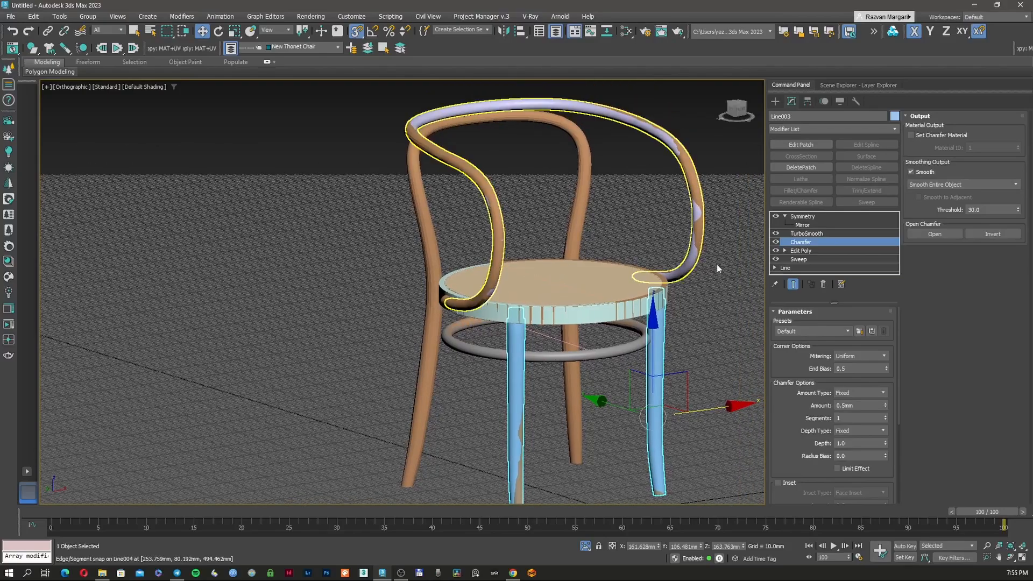
scroll(717, 264, "up", 3)
left_click(655, 255)
key("F3")
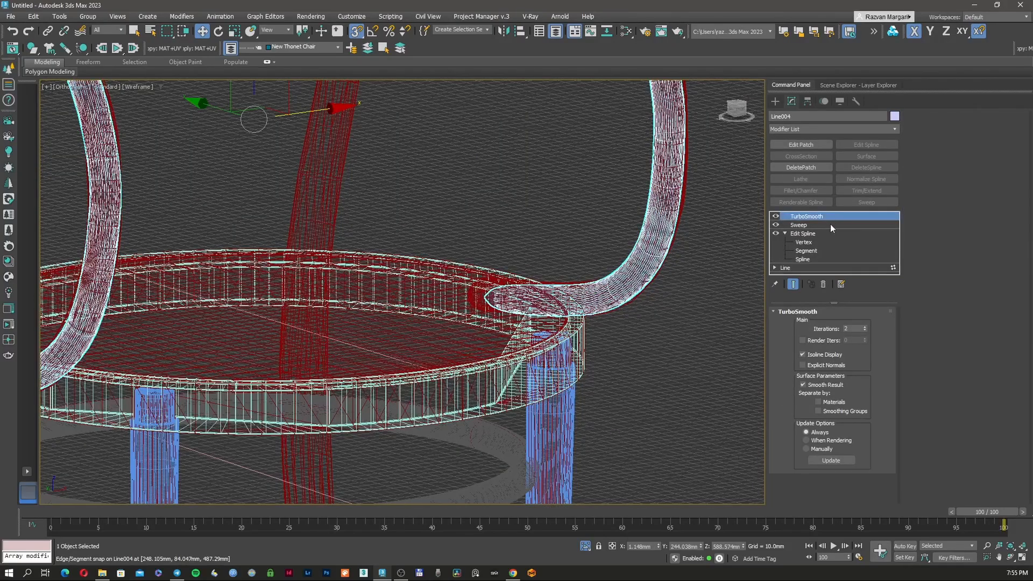
left_click(831, 224)
right_click(831, 224)
left_click(854, 276)
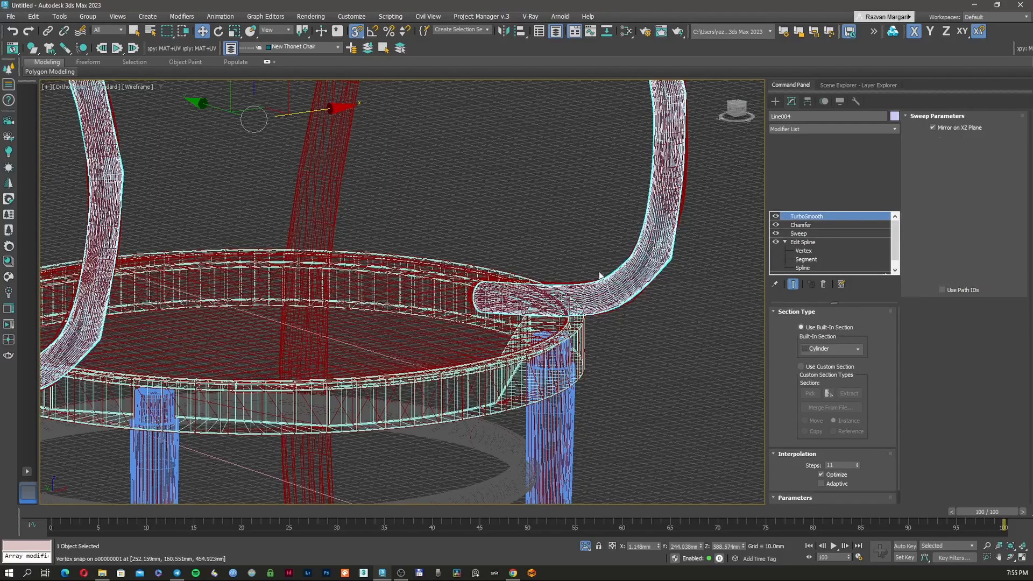
scroll(599, 274, "down", 2)
scroll(599, 275, "up", 2)
key("F3")
scroll(599, 276, "down", 2)
key("F3")
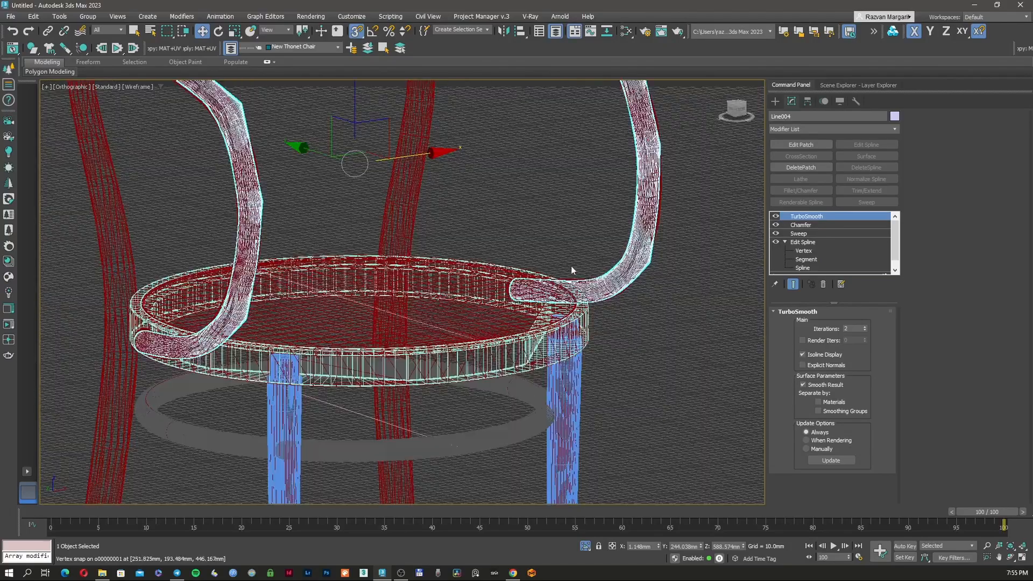
- Add a Poly Select modifier to the armrest hoop directly above Sweep
middle_click_drag(564, 261, 548, 287)
left_click(811, 234)
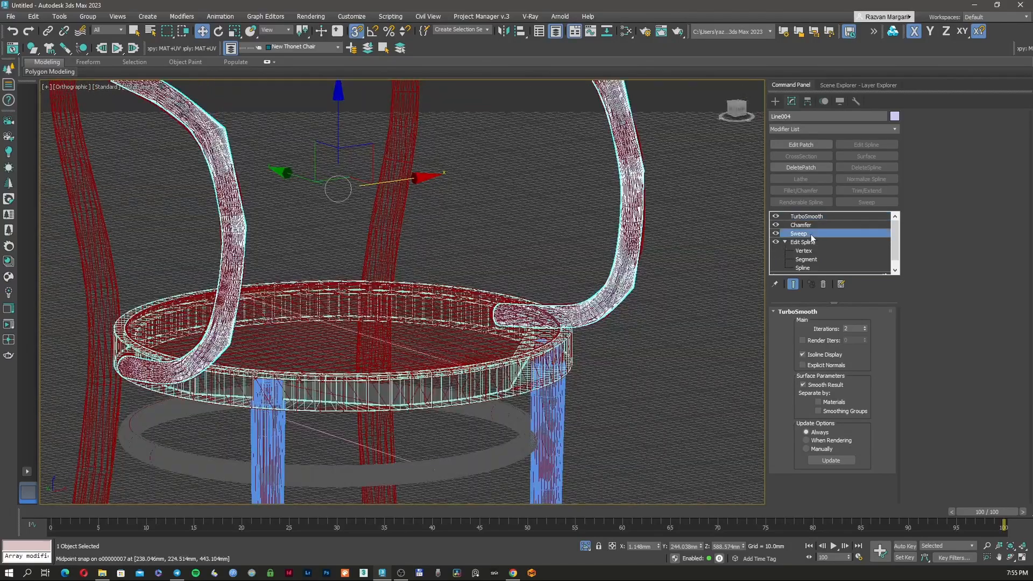
left_click(817, 128)
type("po")
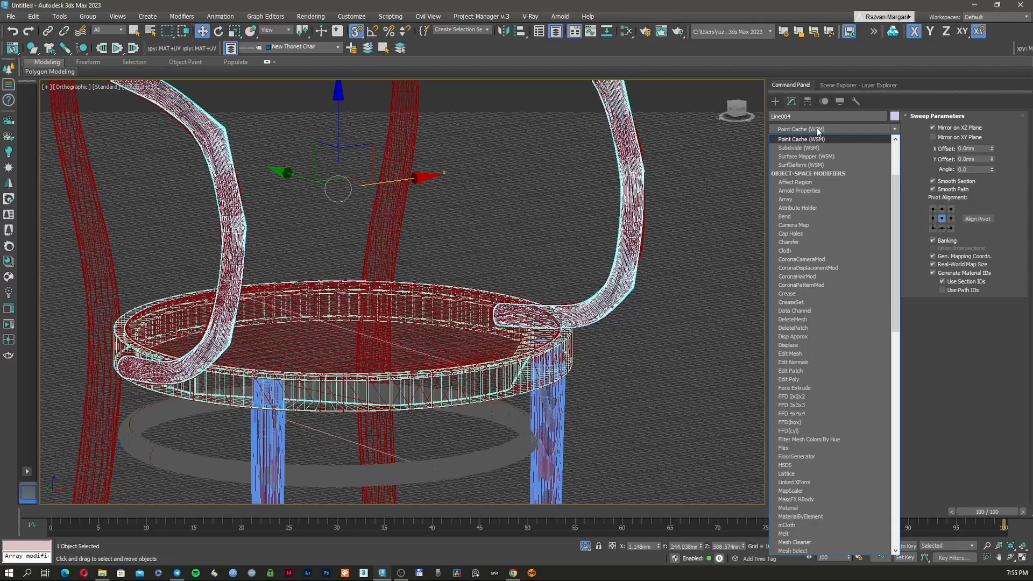
type("po")
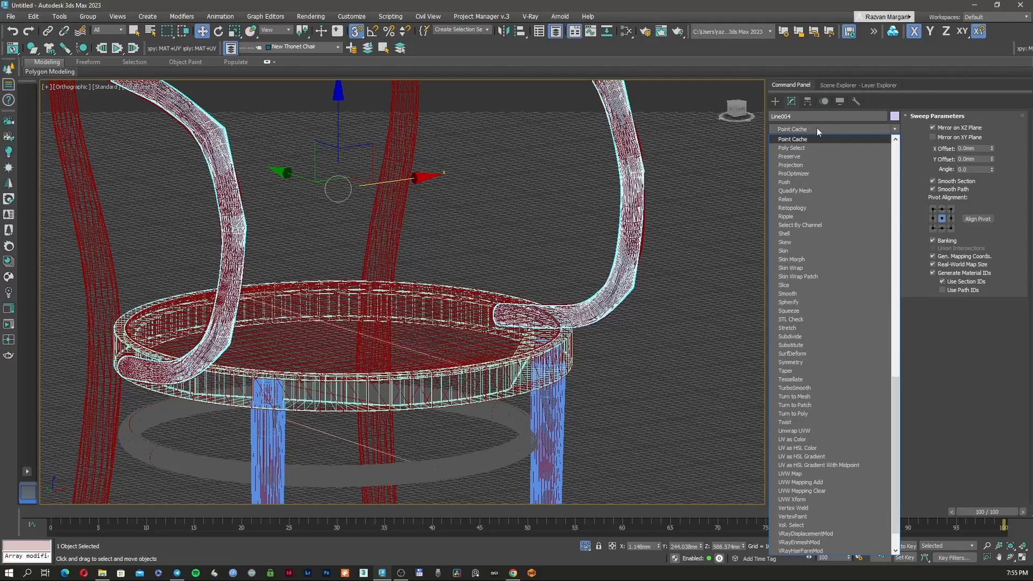
type("po")
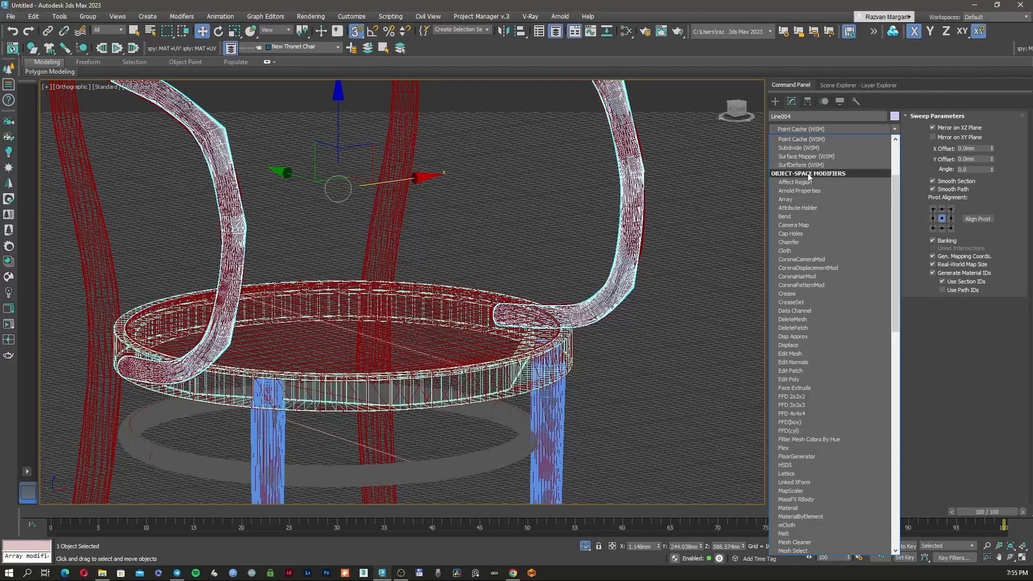
type("po")
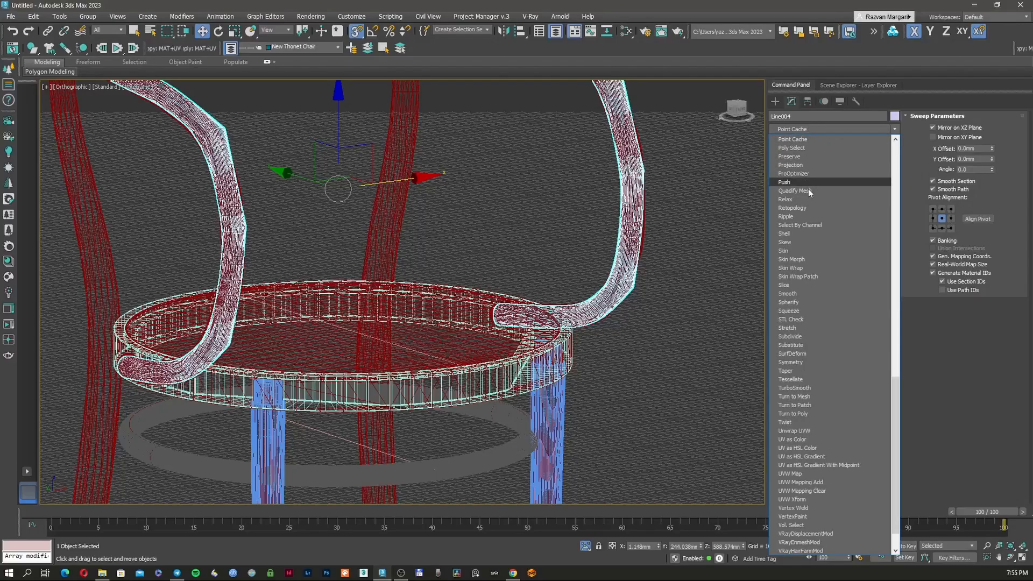
key("Escape")
left_click(818, 128)
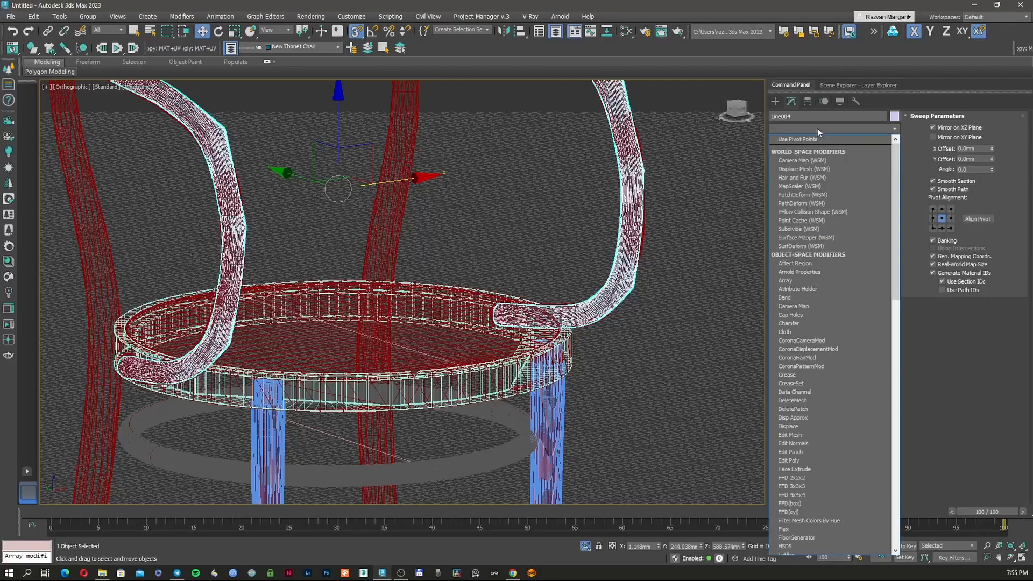
type("po")
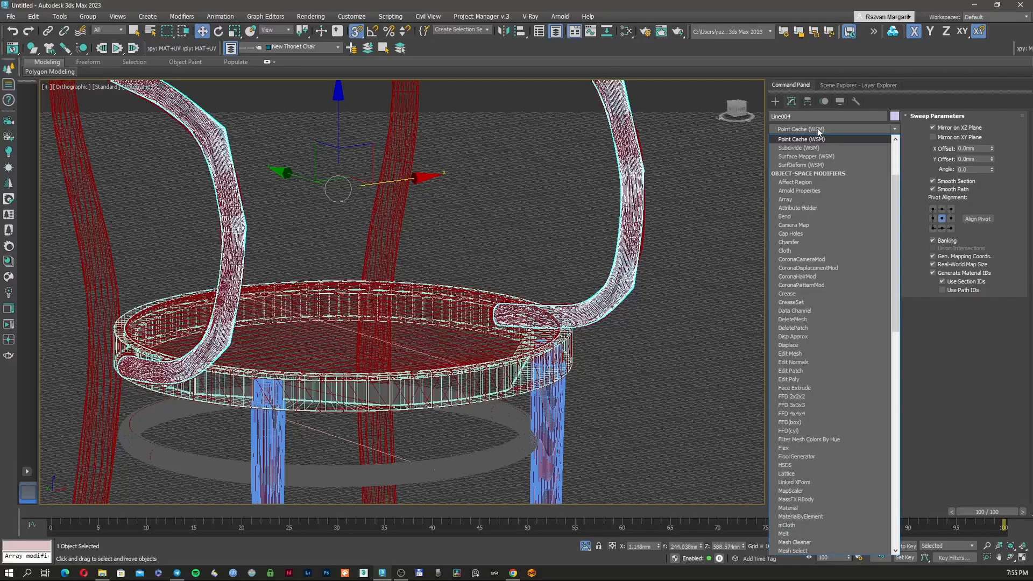
type("poly Select")
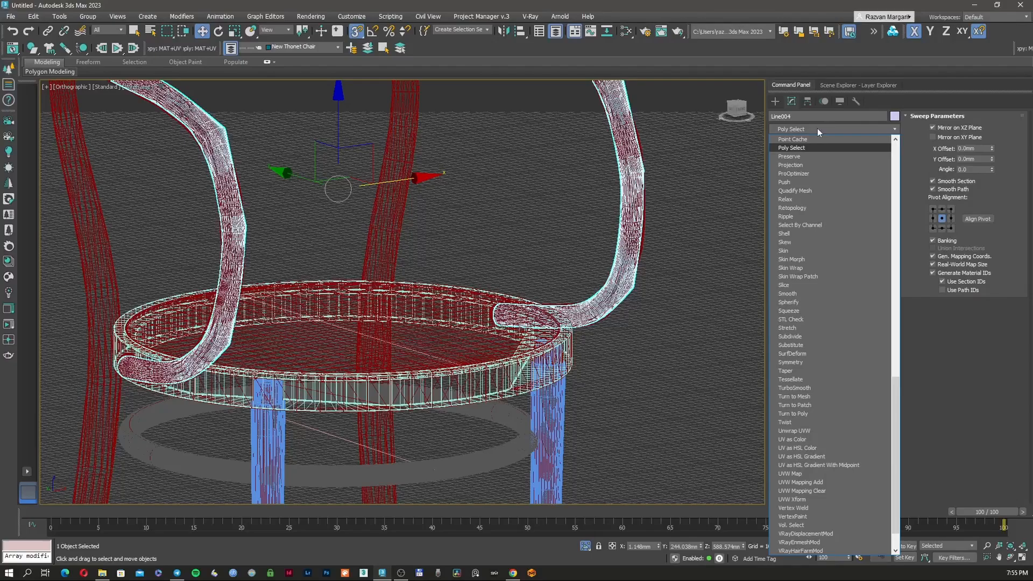
key("Return")
- At Poly Select's edge level, select only the circular rim edges at one front end of the hoop tube
left_click(819, 323)
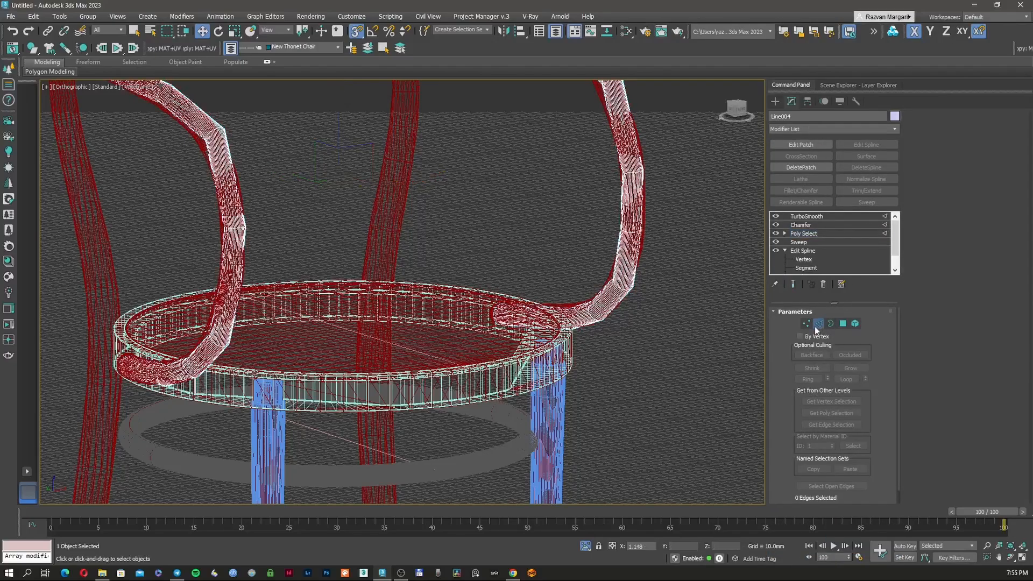
middle_click_drag(389, 335, 407, 324, "alt")
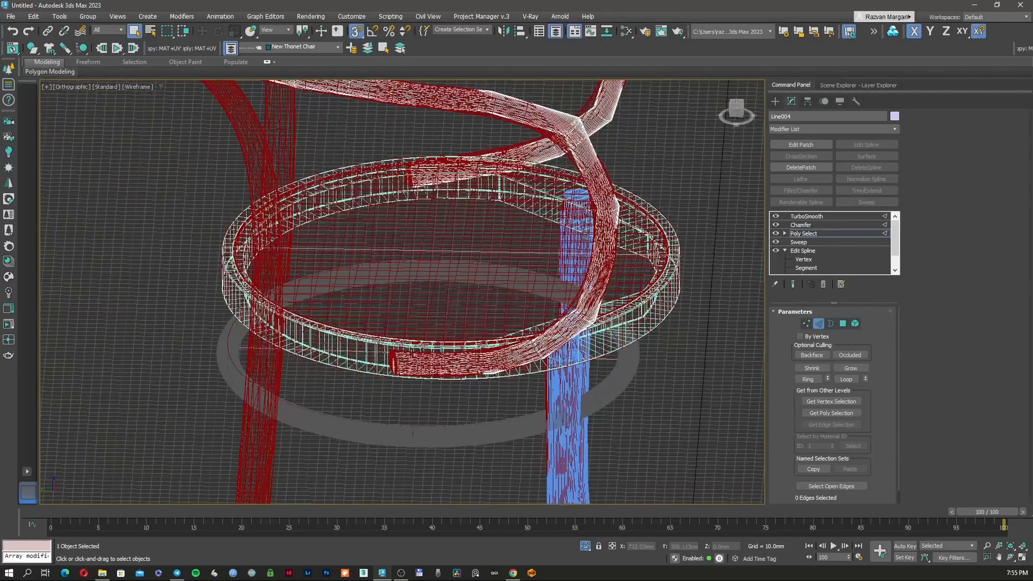
scroll(400, 361, "up", 15)
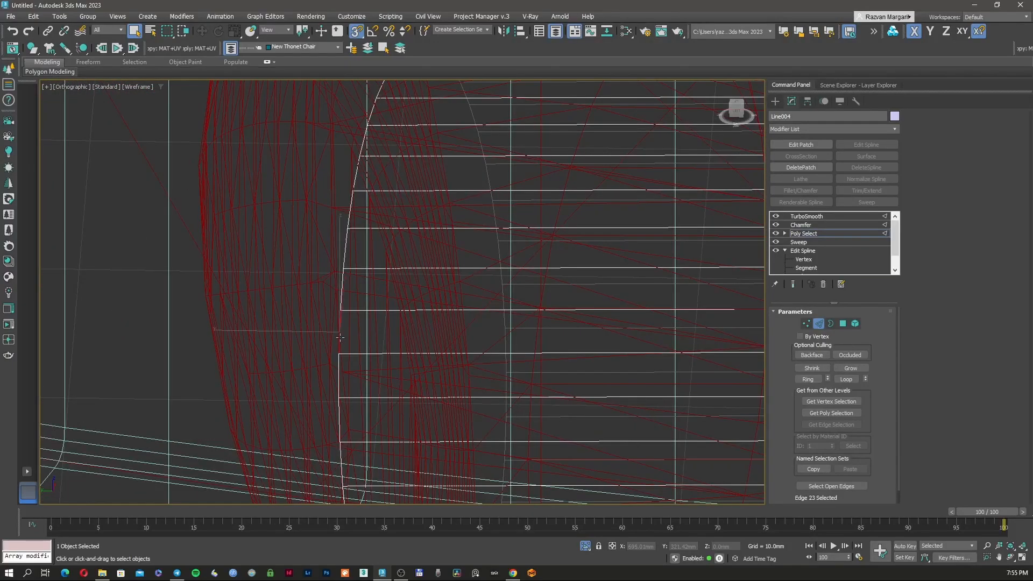
double_click(340, 338)
scroll(340, 337, "down", 12)
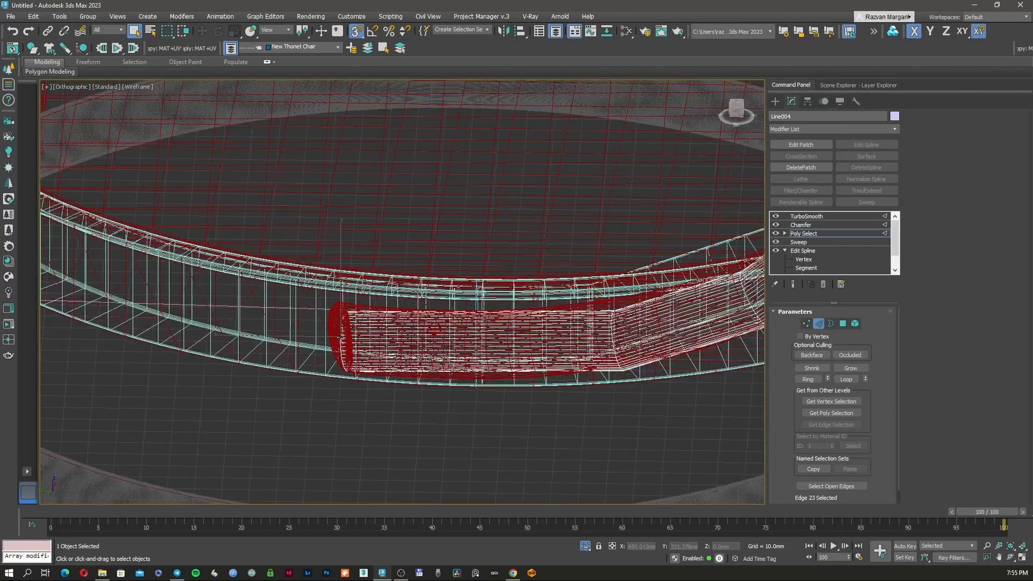
middle_click_drag(341, 339, 353, 337, "alt")
key("ctrl+Page_Up")
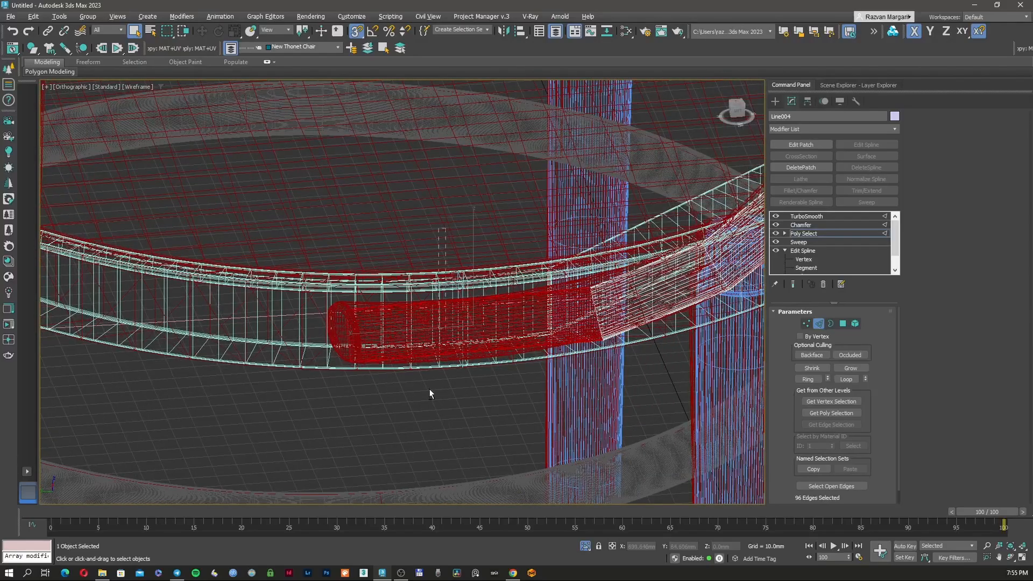
key("ctrl+z")
- Add the rim edges of the hoop's other front end to the selection, leaving out the lengthwise tube edges
scroll(418, 408, "down", 9)
middle_click_drag(442, 334, 437, 332, "alt")
scroll(389, 290, "up", 8)
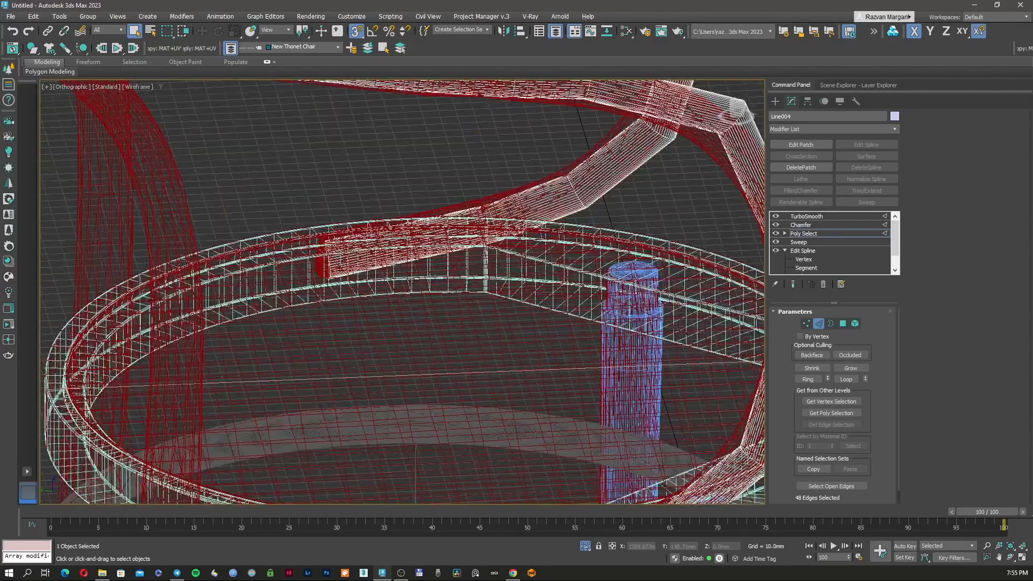
scroll(290, 253, "up", 5)
left_click_drag(347, 340, 349, 342, "ctrl")
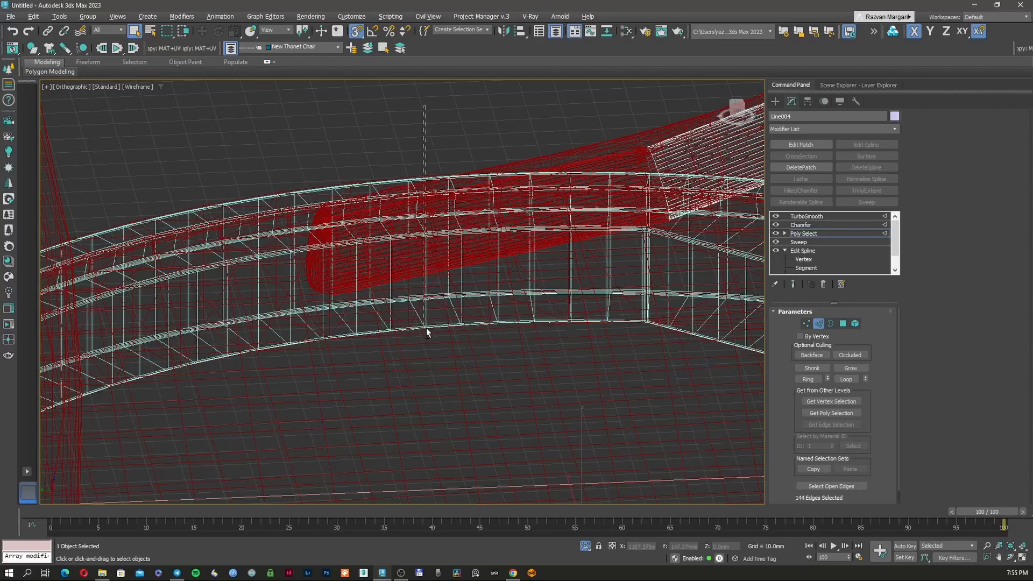
left_click_drag(426, 329, 426, 329, "alt")
- Leave the edge level, return to the TurboSmooth result and isolate the armrest hoop
left_click(803, 233)
left_click(805, 215)
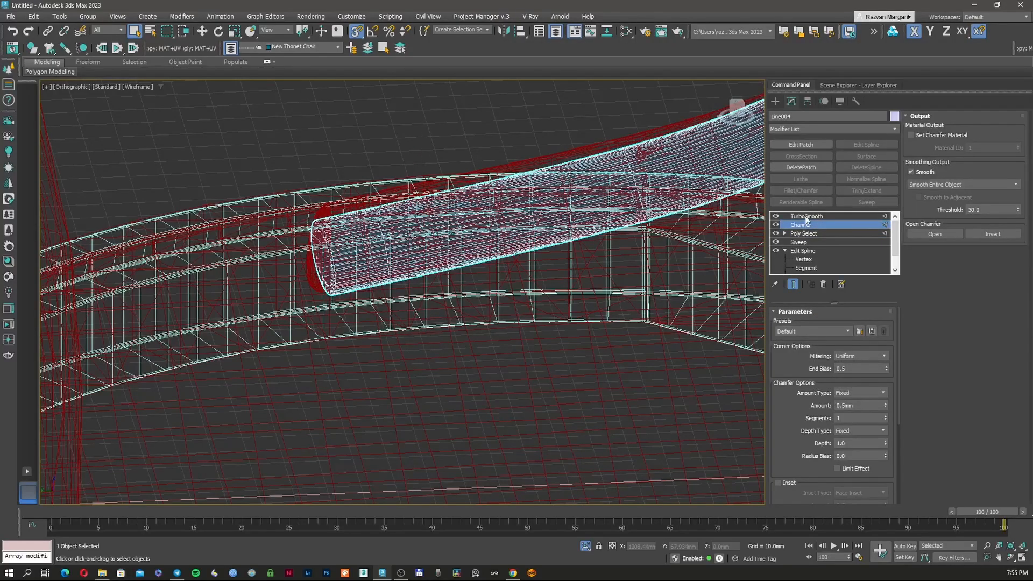
key("F3")
key("F3")
scroll(347, 269, "down", 10)
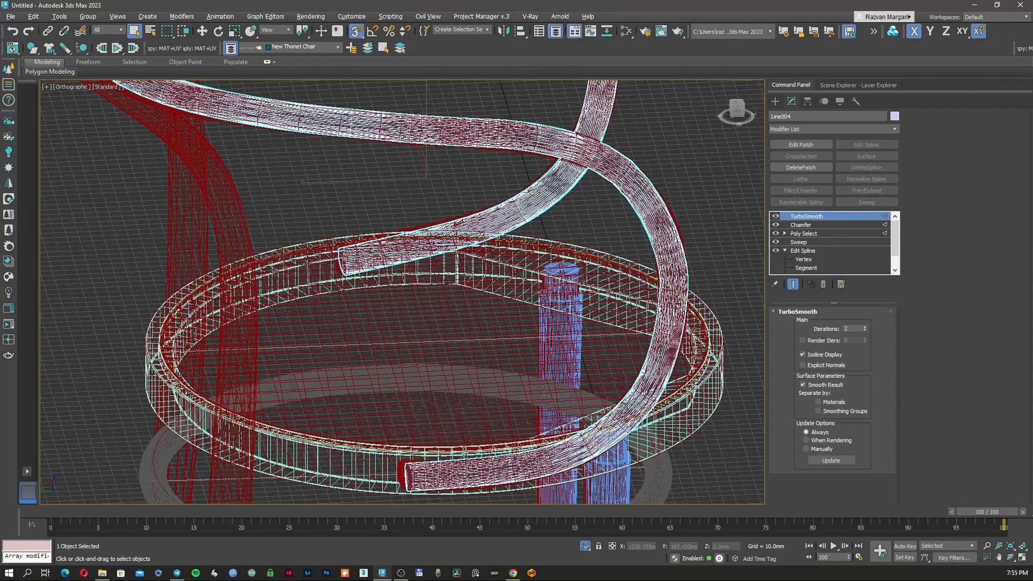
right_click(373, 276)
left_click(378, 282)
key("alt+q")
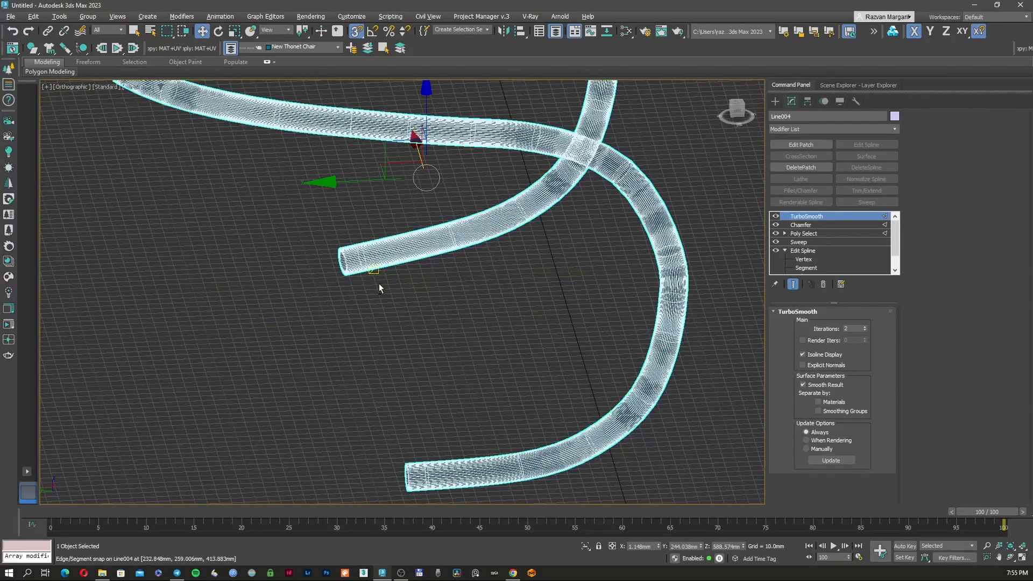
- Inspect the chamfered end caps of the isolated hoop up close in shaded and wireframe display
key("F3")
mouse_move(406, 363)
middle_mouse_down()
mouse_move(408, 329)
mouse_move(450, 316)
mouse_move(434, 330)
middle_mouse_up()
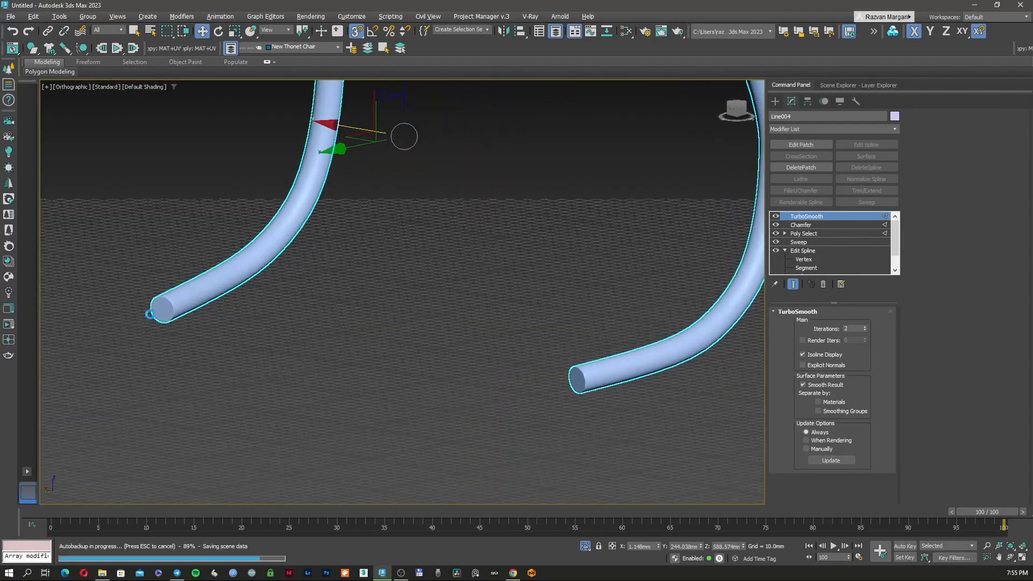
key("F3")
scroll(144, 315, "up", 4)
key("F3")
scroll(154, 313, "up", 5)
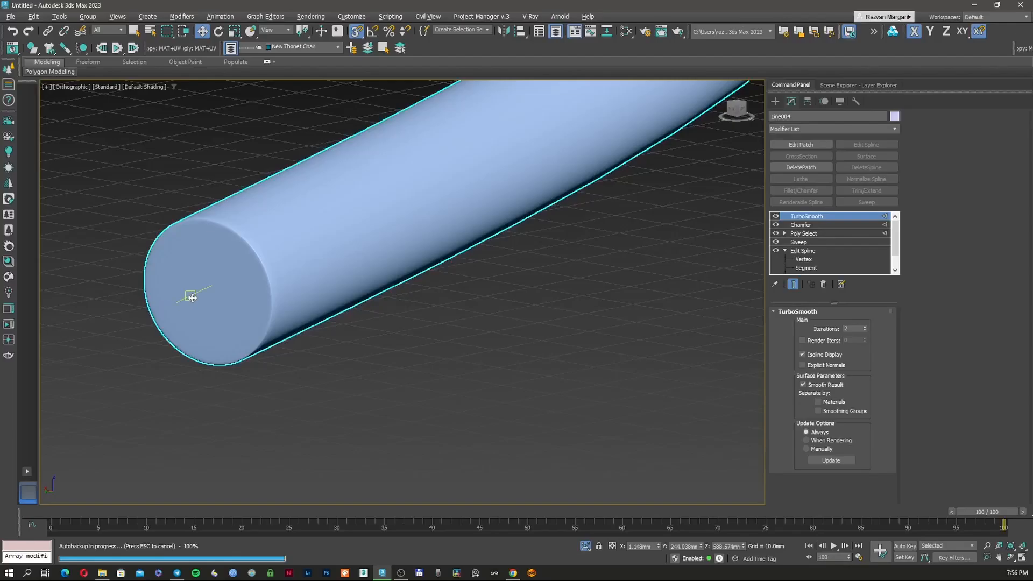
scroll(192, 298, "up", 2)
scroll(192, 297, "down", 10)
middle_click_drag(268, 279, 143, 316)
- Bring the full chair back into view and isolate the armrest hoop together with the seat ring
right_click(252, 305)
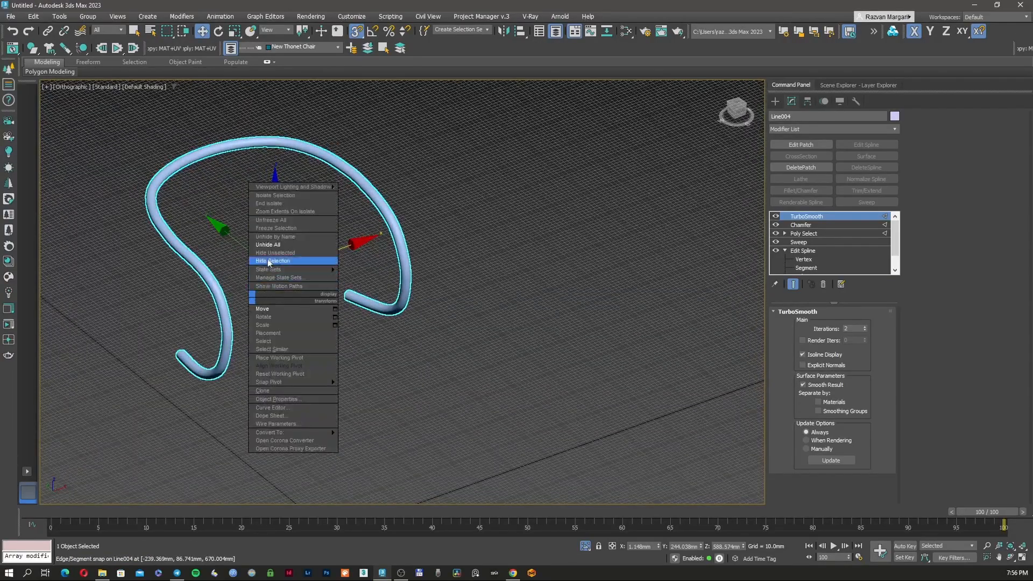
left_click(260, 261)
scroll(256, 258, "up", 4)
middle_click_drag(225, 320, 190, 322, "alt")
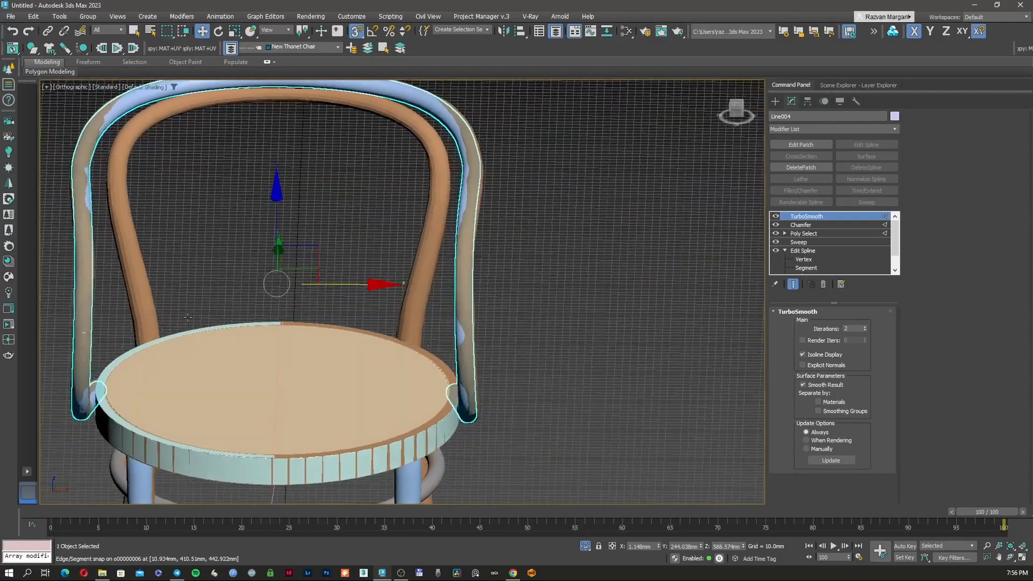
scroll(190, 321, "up", 2)
scroll(226, 417, "down", 2)
middle_click_drag(226, 417, 264, 405)
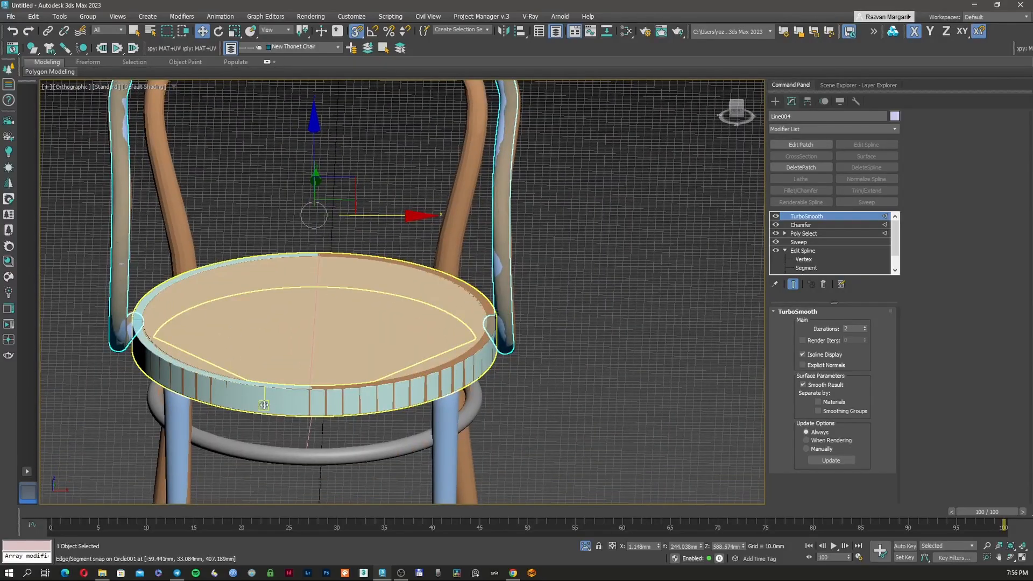
left_click(265, 405, "ctrl")
key("alt+q")
scroll(264, 406, "down", 4)
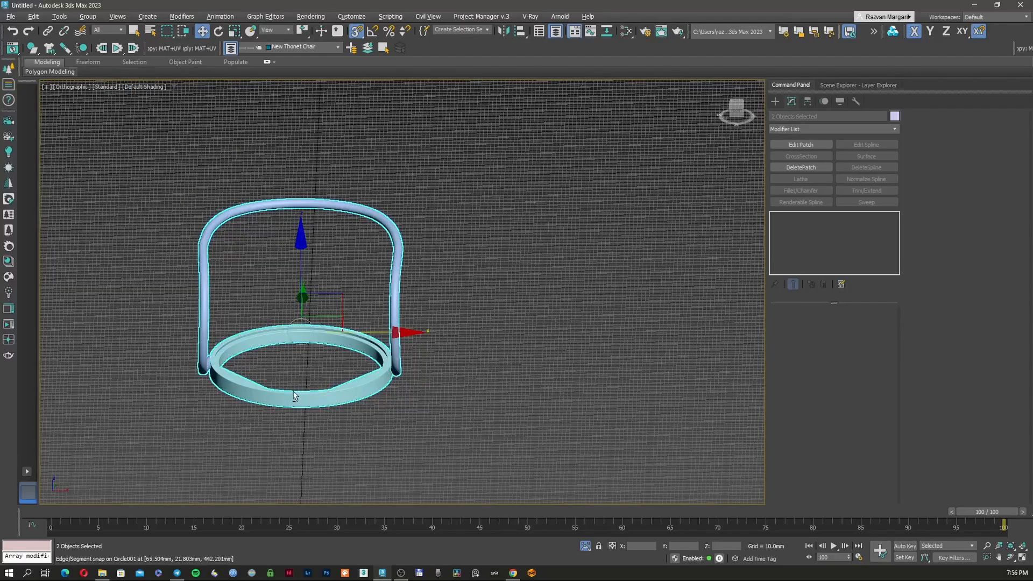
- Examine how the hoop's ends meet the seat ring in wireframe and shaded display from several angles
mouse_move(294, 396)
middle_mouse_down("alt")
mouse_move(169, 371)
mouse_move(120, 382)
mouse_move(134, 385)
mouse_move(120, 419)
middle_mouse_up("alt")
key("F3")
scroll(180, 355, "up", 5)
scroll(244, 336, "up", 3)
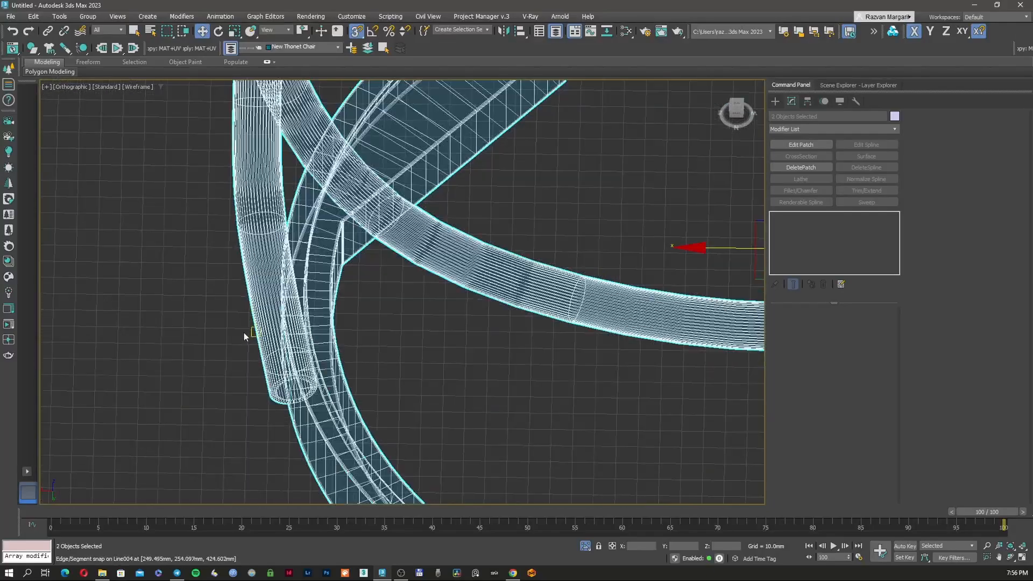
key("F3")
key("F3")
key("F3")
scroll(311, 318, "down", 5)
mouse_move(410, 333)
middle_mouse_down("alt")
mouse_move(495, 309)
mouse_move(520, 250)
middle_mouse_up("alt")
key("F3")
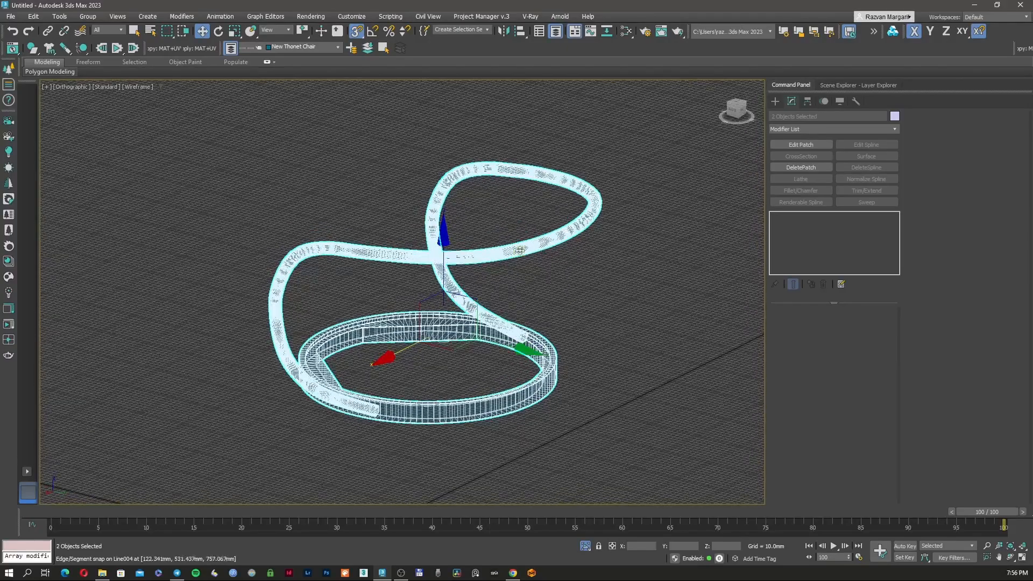
- Set the armrest hoop's TurboSmooth iterations to 3 and compare its wireframe and shaded display
scroll(520, 250, "up", 5)
left_click(528, 258)
key("F3")
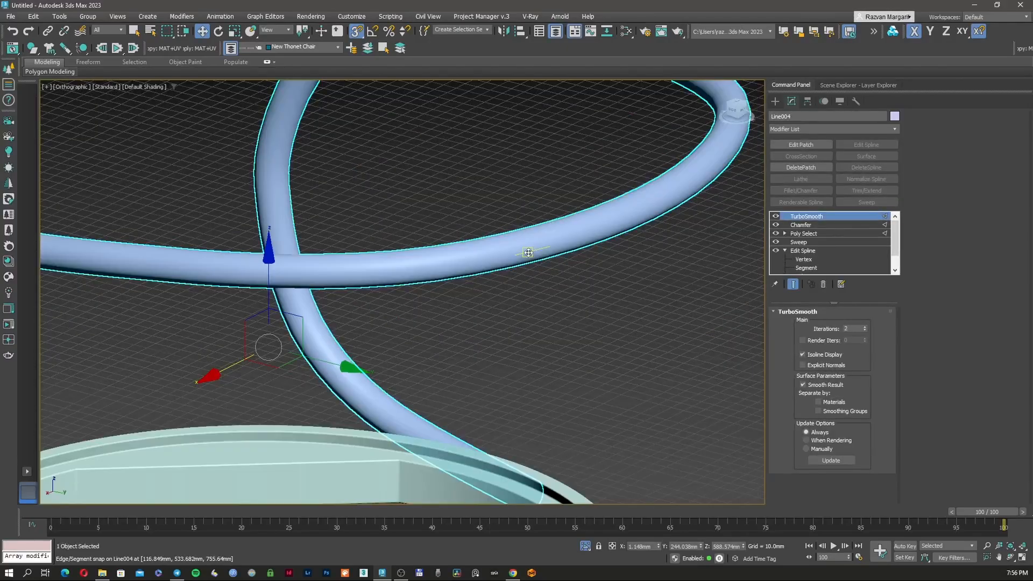
left_click(864, 327)
key("F3")
scroll(464, 264, "down", 5)
key("F3")
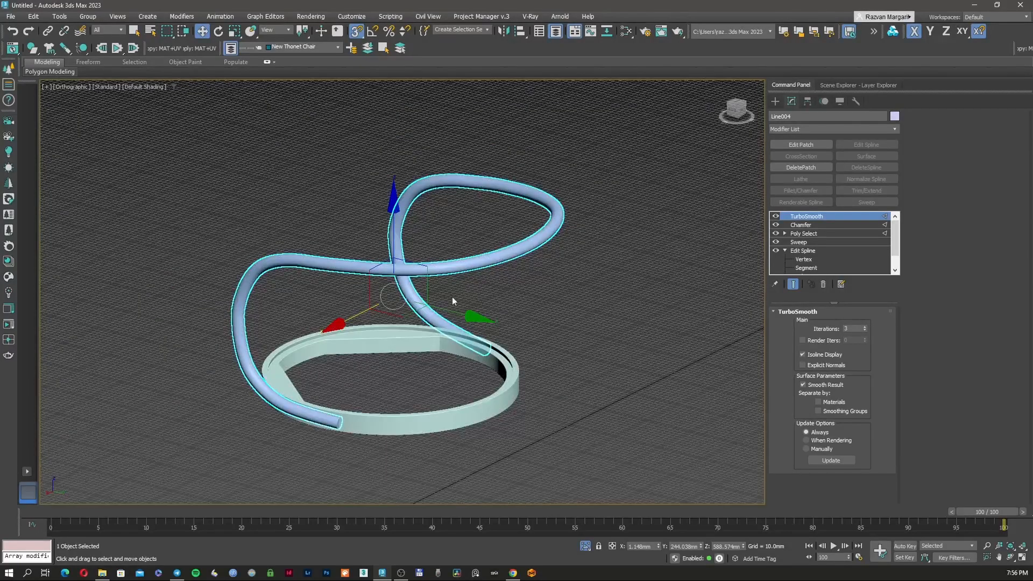
- Select a vertex on the hoop's front bend at Edit Spline's vertex level and examine the tube's curvature there
middle_click_drag(402, 310, 453, 300, "alt")
scroll(318, 286, "up", 4)
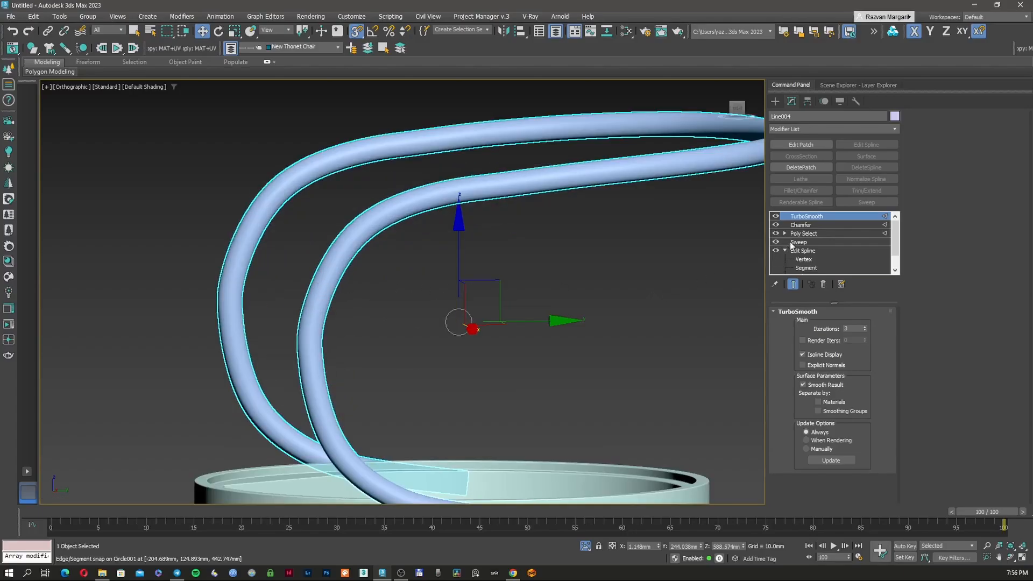
left_click(804, 258)
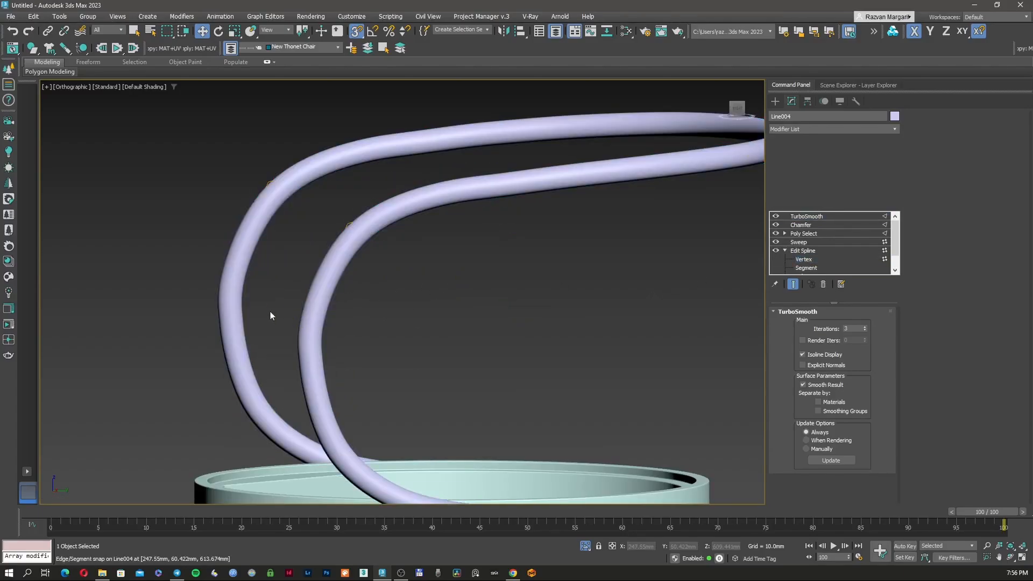
key("F3")
left_click(232, 284)
scroll(250, 292, "up", 3)
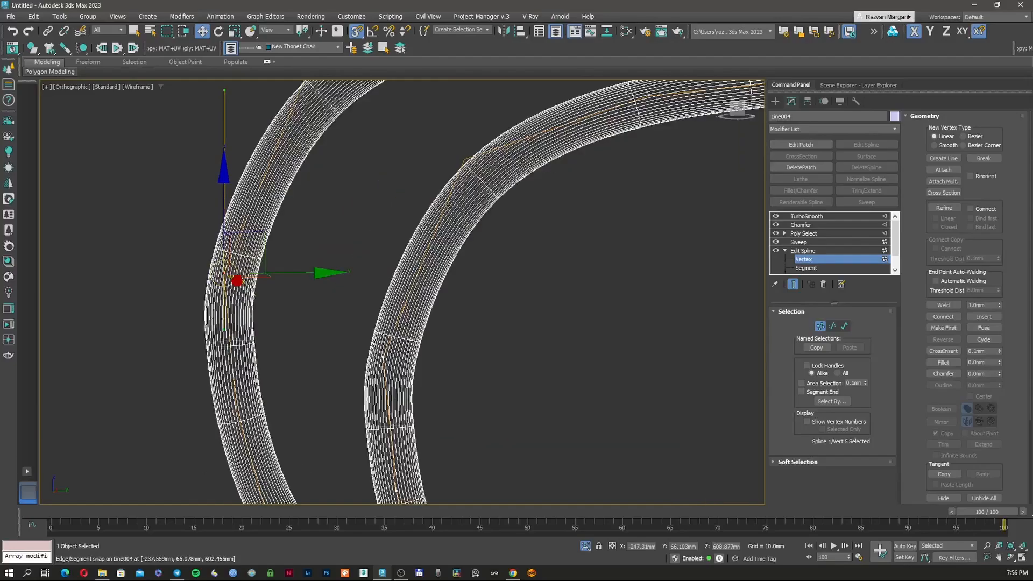
key("F3")
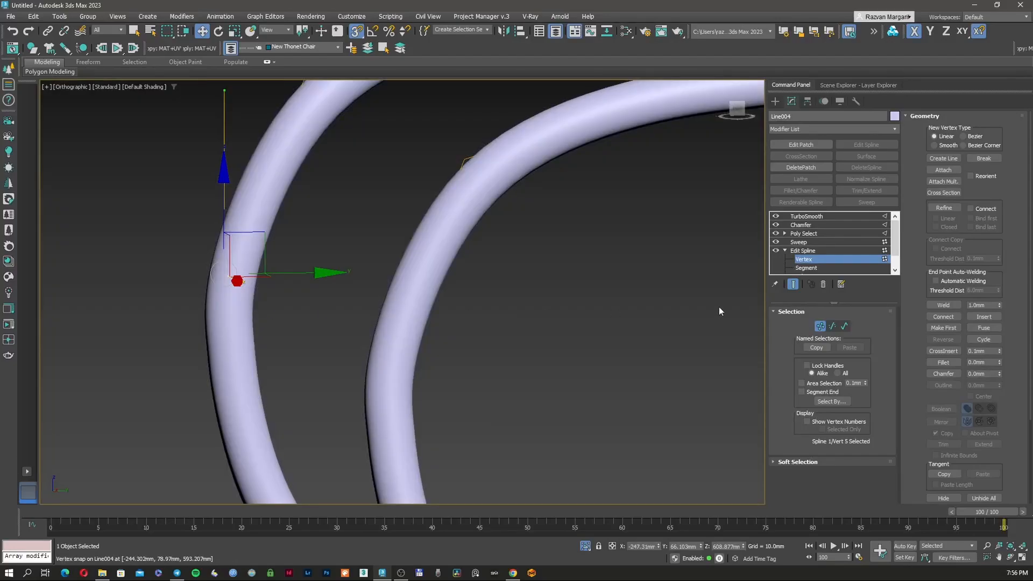
left_click(815, 250)
left_click(821, 132)
key("e")
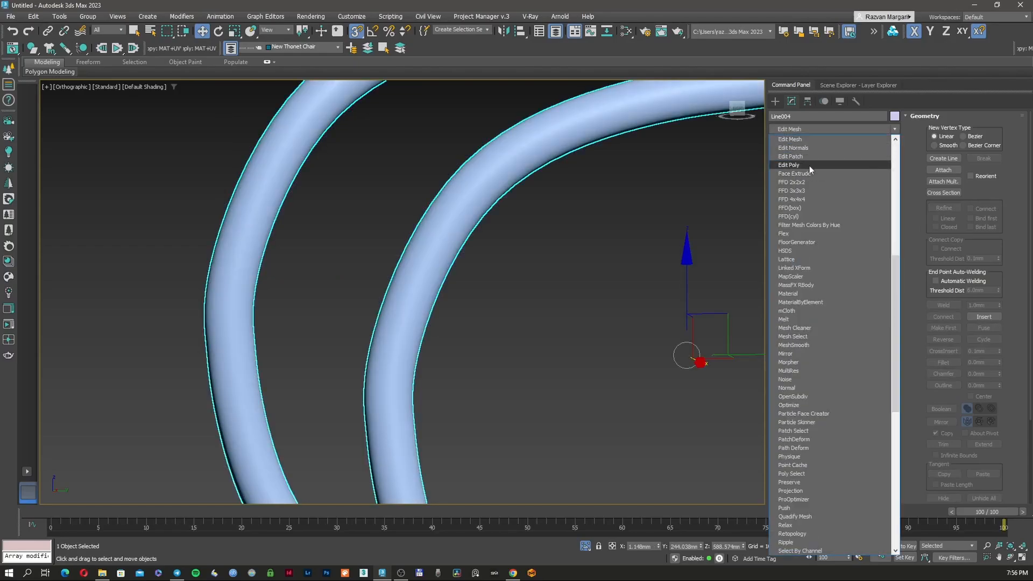
key("e")
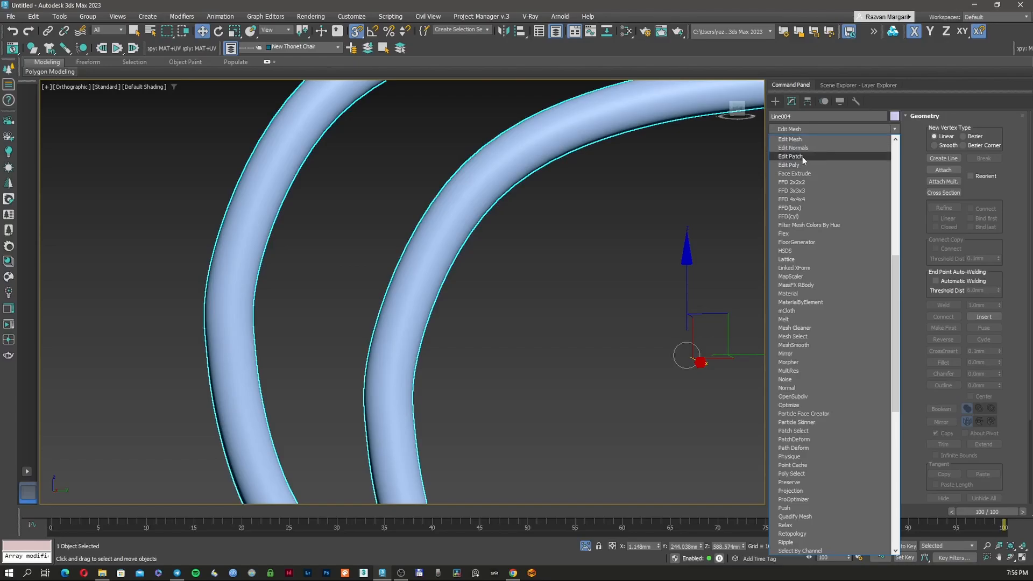
key("Escape")
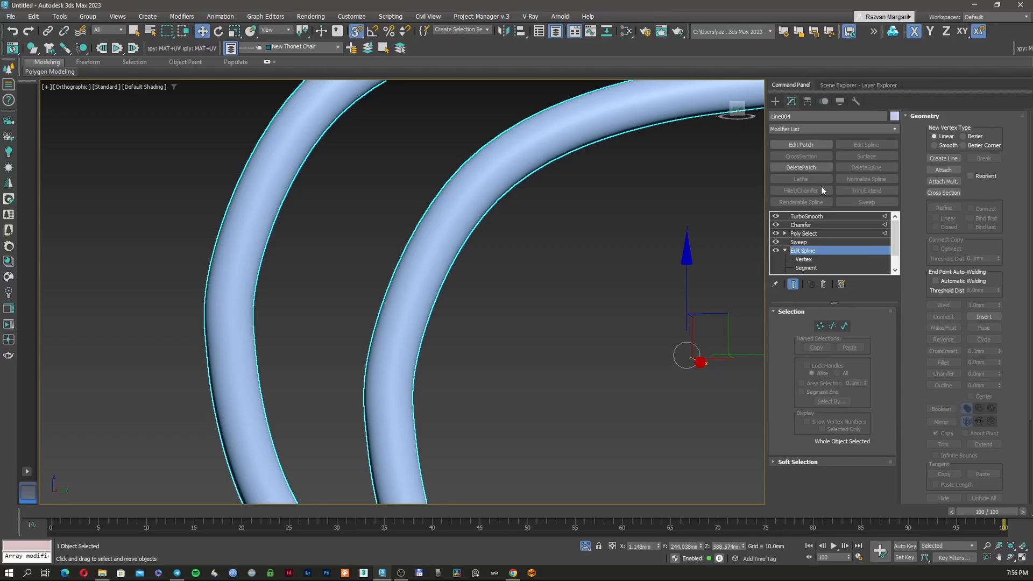
- Try to duplicate the hoop's Edit Spline modifier in the stack, with Sweep, Poly Select, Chamfer and TurboSmooth turned off
right_click(813, 250)
left_click(844, 292)
right_click(822, 251)
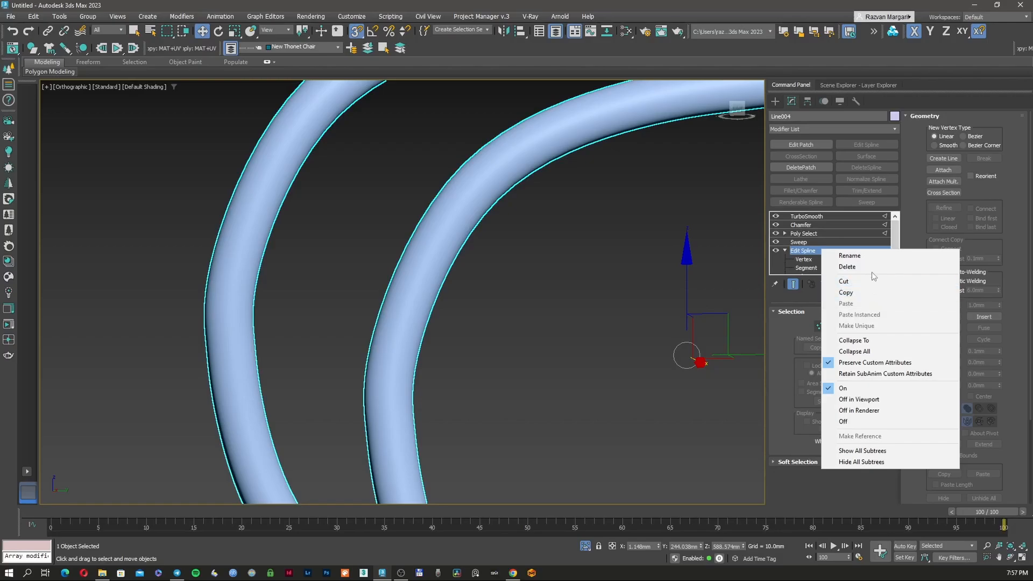
left_click(850, 256)
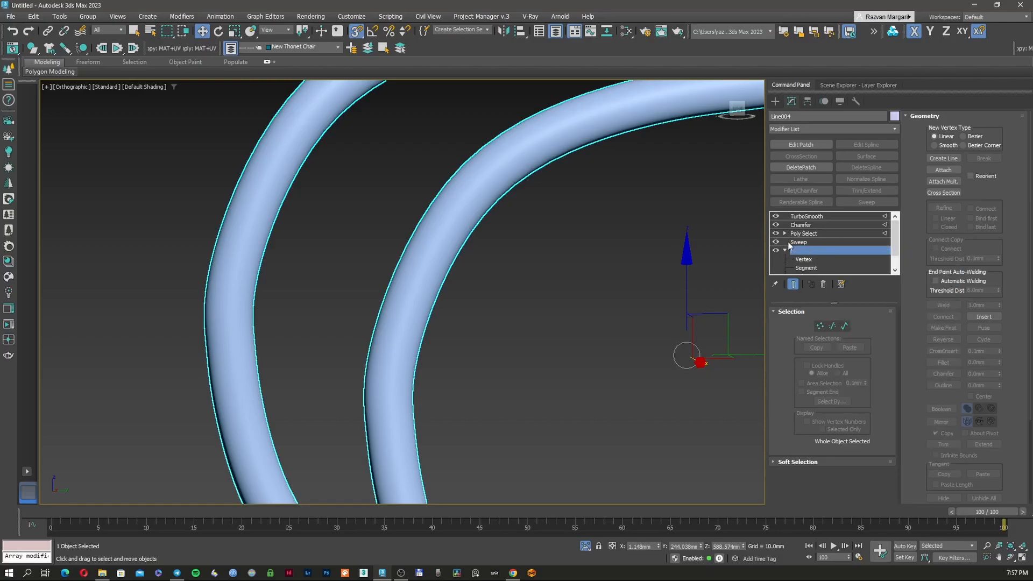
left_click(777, 242)
left_click(777, 233)
left_click(775, 224)
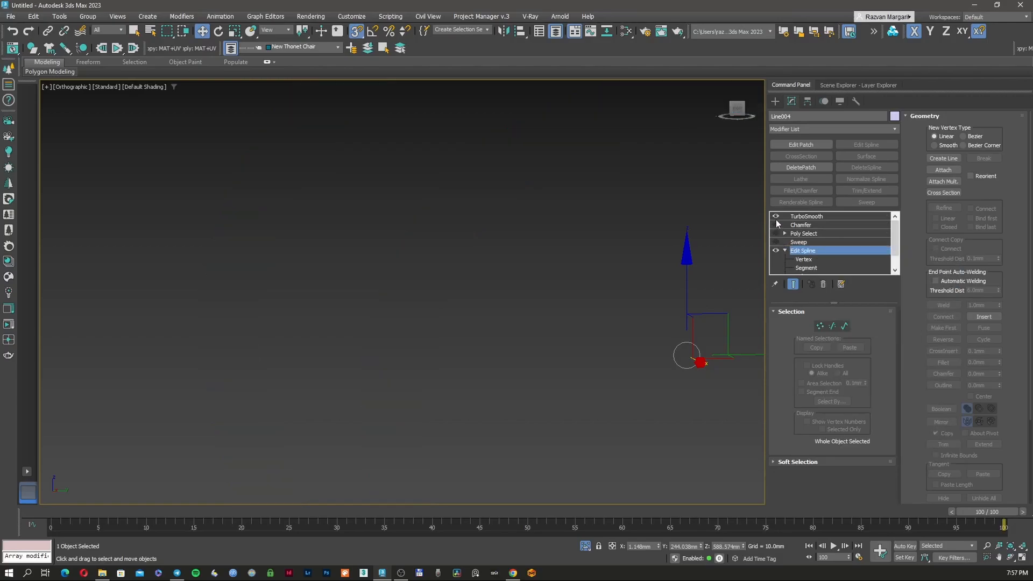
left_click(776, 217)
right_click(810, 251)
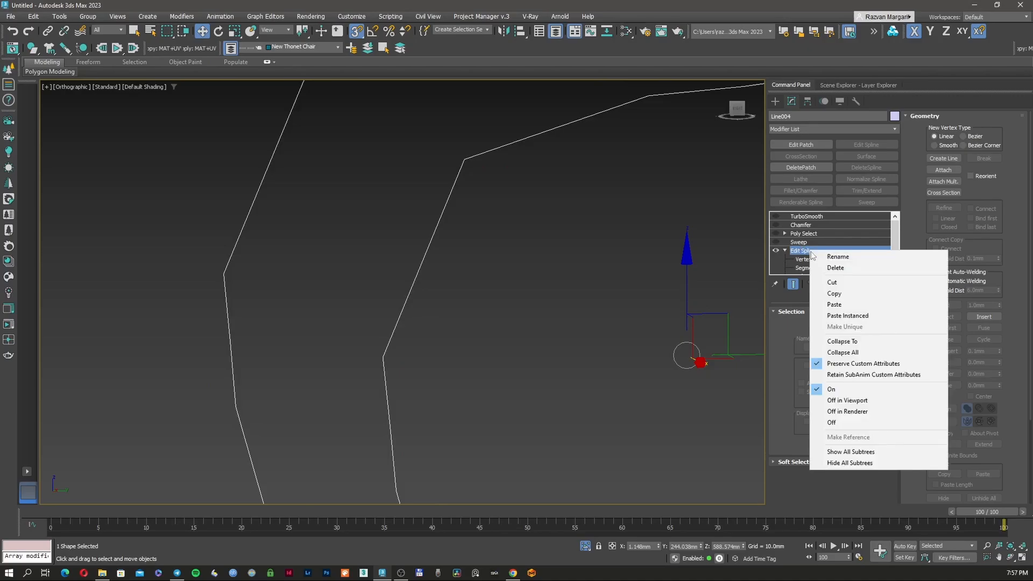
left_click(846, 296)
right_click(826, 248)
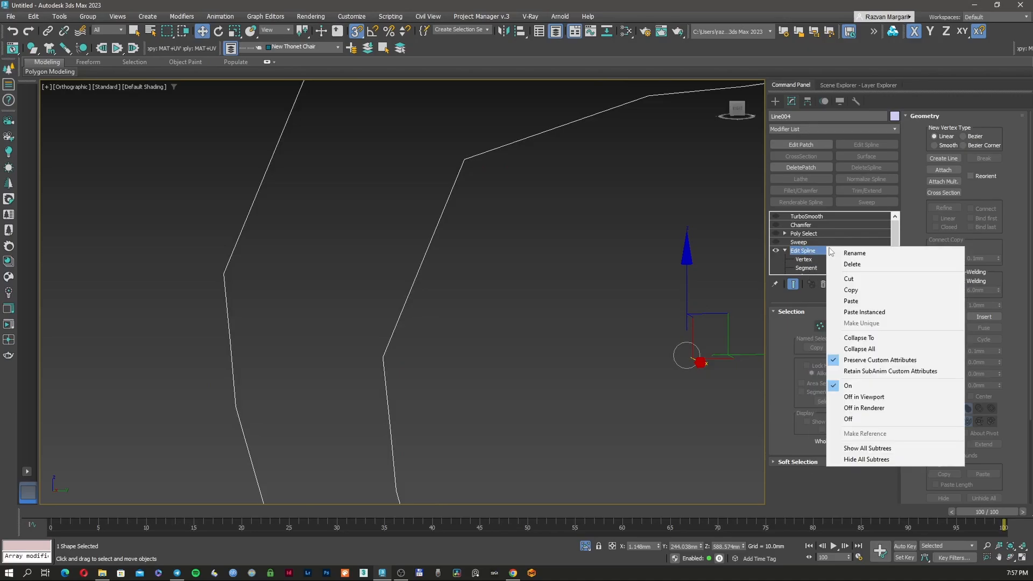
left_click(845, 302)
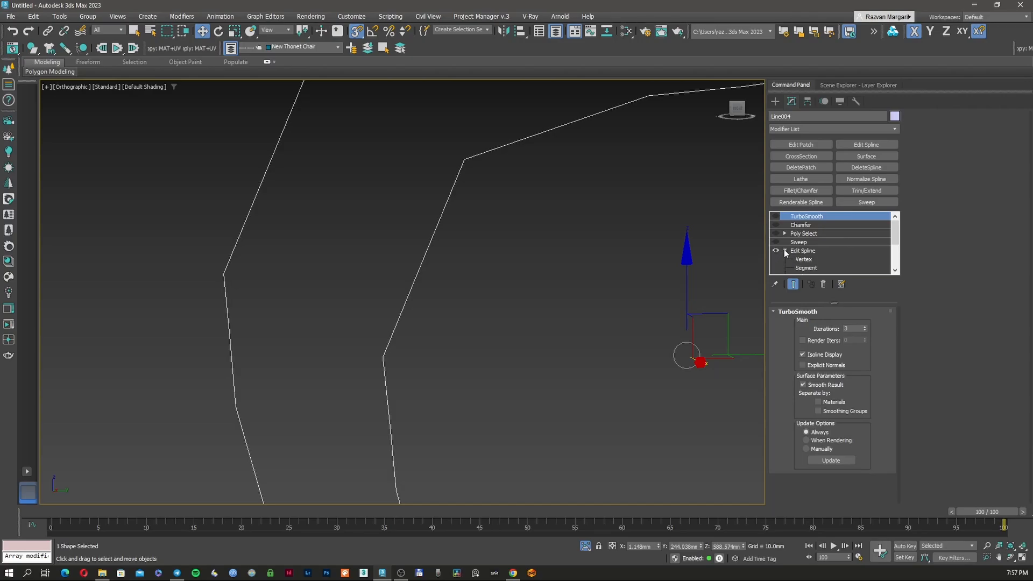
- Select the matching front-bend vertex on both arms at Edit Spline's vertex level and turn Sweep, Poly Select, Chamfer and TurboSmooth on
left_click(804, 260)
scroll(301, 317, "down", 3)
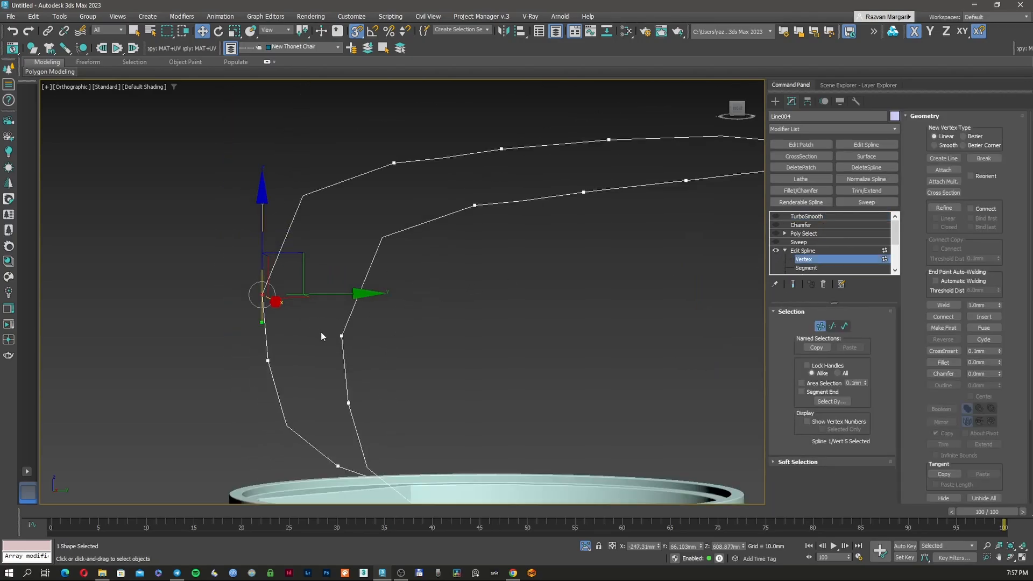
scroll(322, 336, "up", 2)
left_click_drag(452, 363, 462, 373, "ctrl")
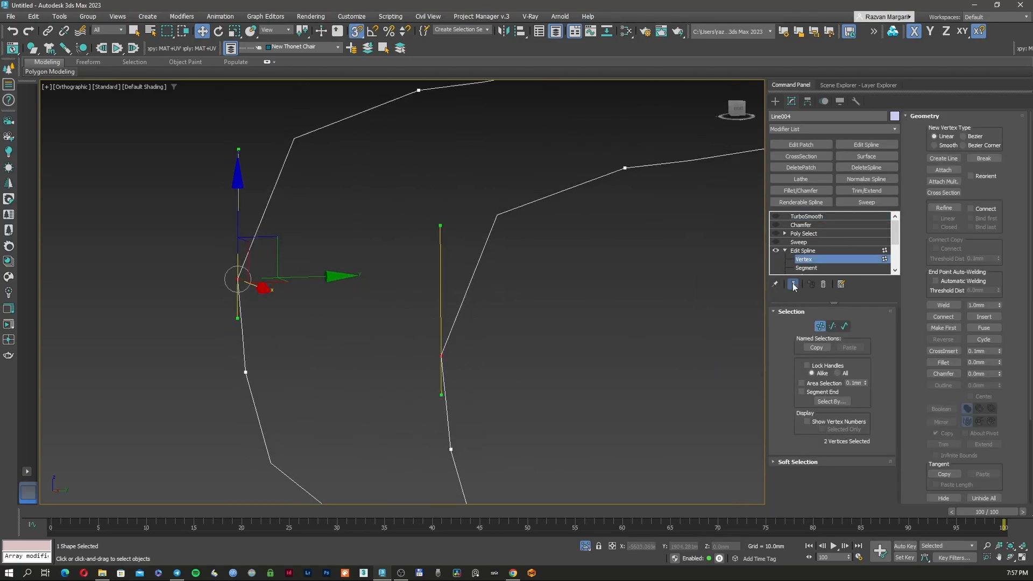
left_click(776, 242)
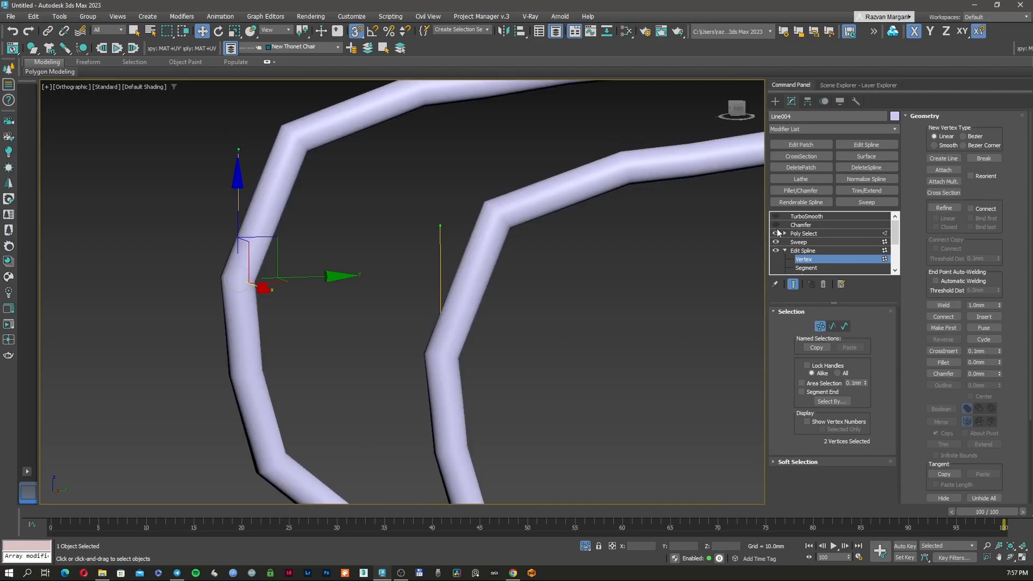
left_click(776, 224)
left_click(776, 216)
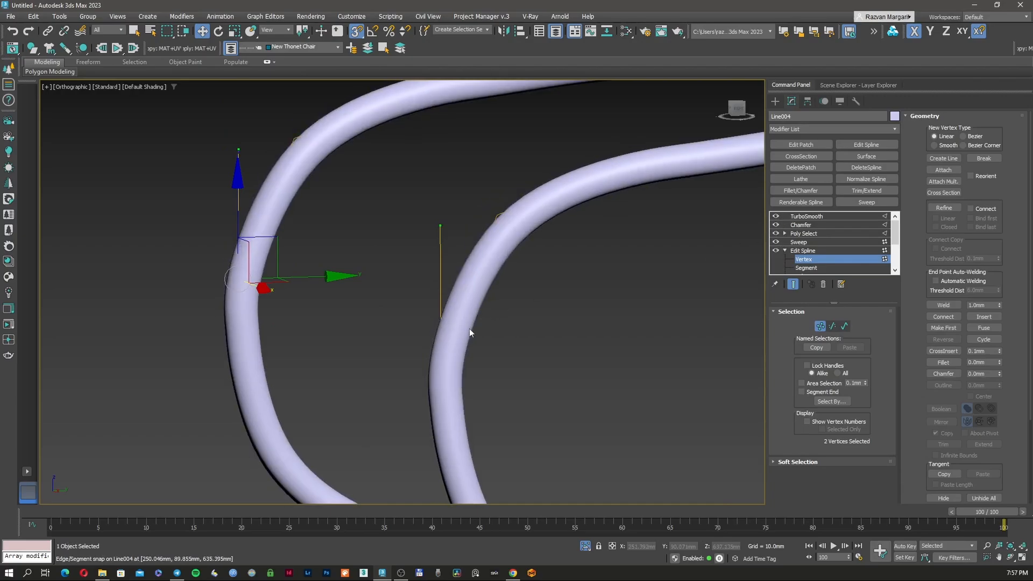
- Try to fillet the two selected front-bend vertices in wireframe display
key("F3")
middle_click_drag(405, 341, 392, 337, "alt")
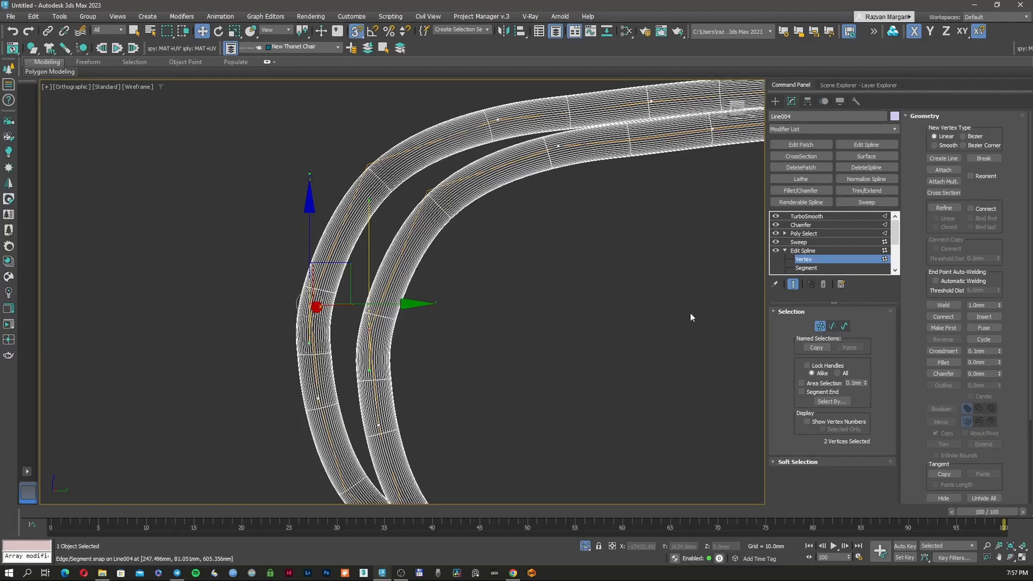
left_click(948, 363)
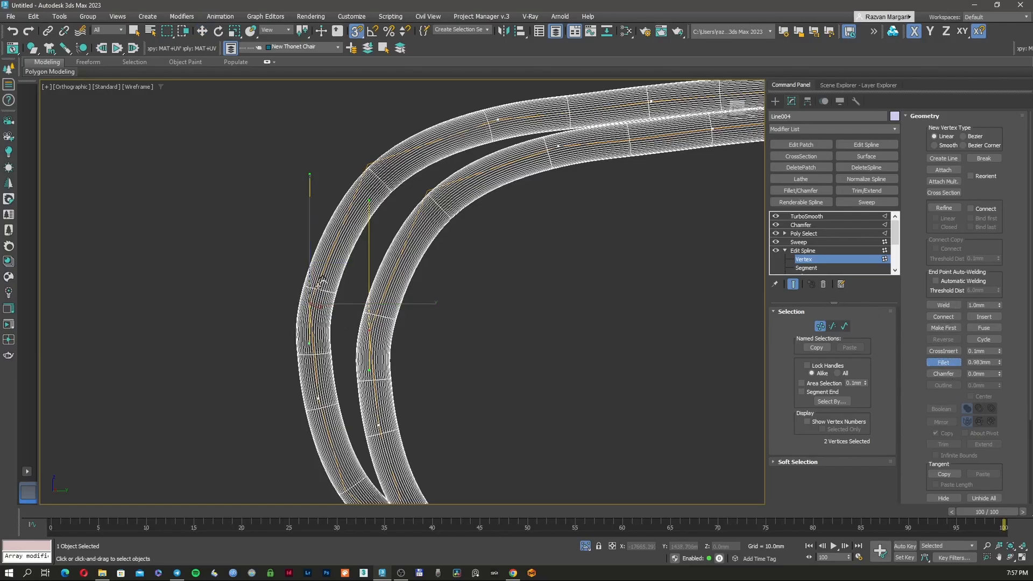
left_click_drag(318, 285, 367, 229)
right_click(367, 230)
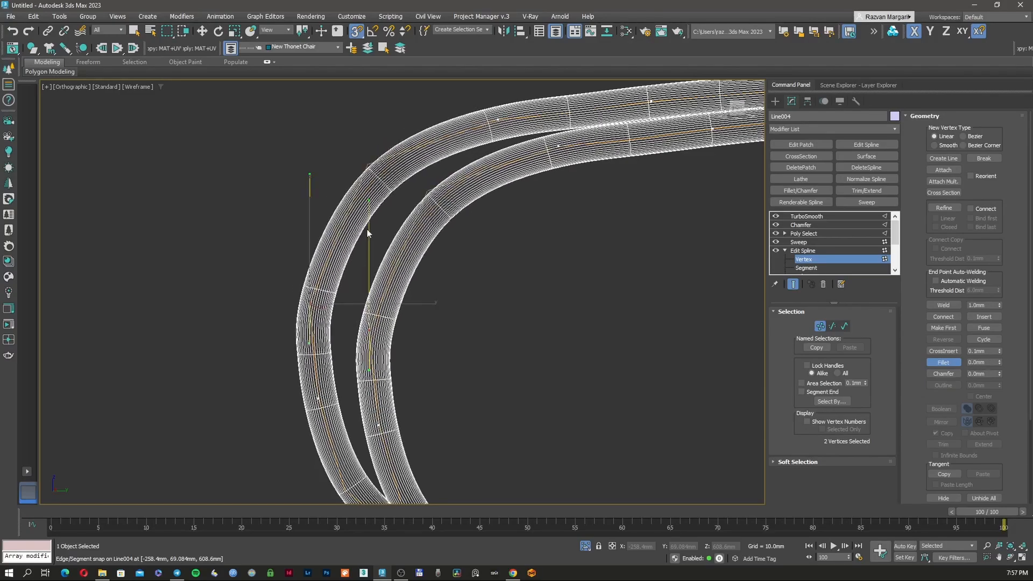
mouse_move(999, 360)
left_mouse_down()
mouse_move(1001, 319)
mouse_move(1001, 345)
left_mouse_up()
key("w")
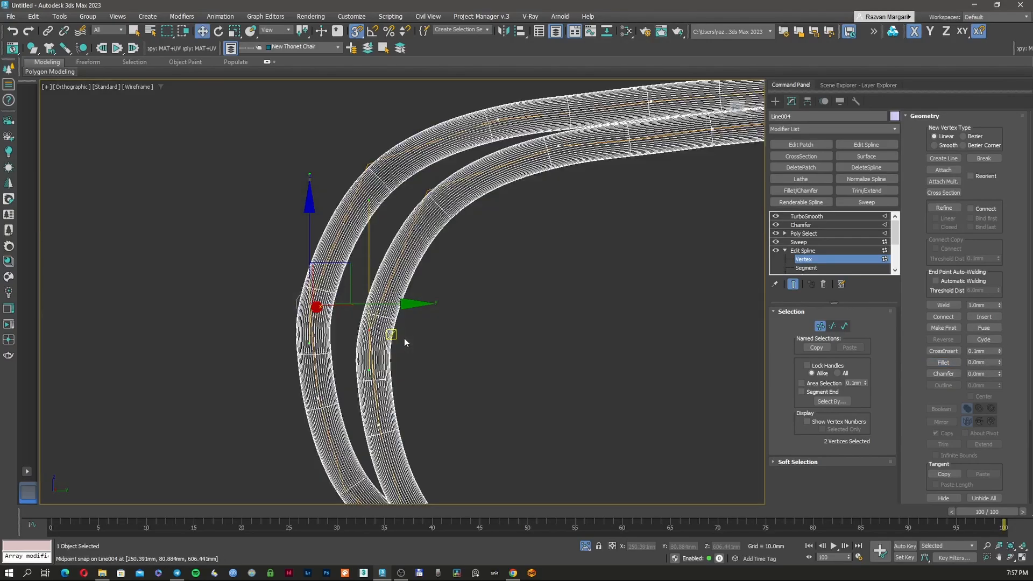
- With snapping off, raise the two front-bend vertices slightly in the Left view and fillet them to round the bend
left_click(373, 332)
left_click_drag(373, 332, 358, 330)
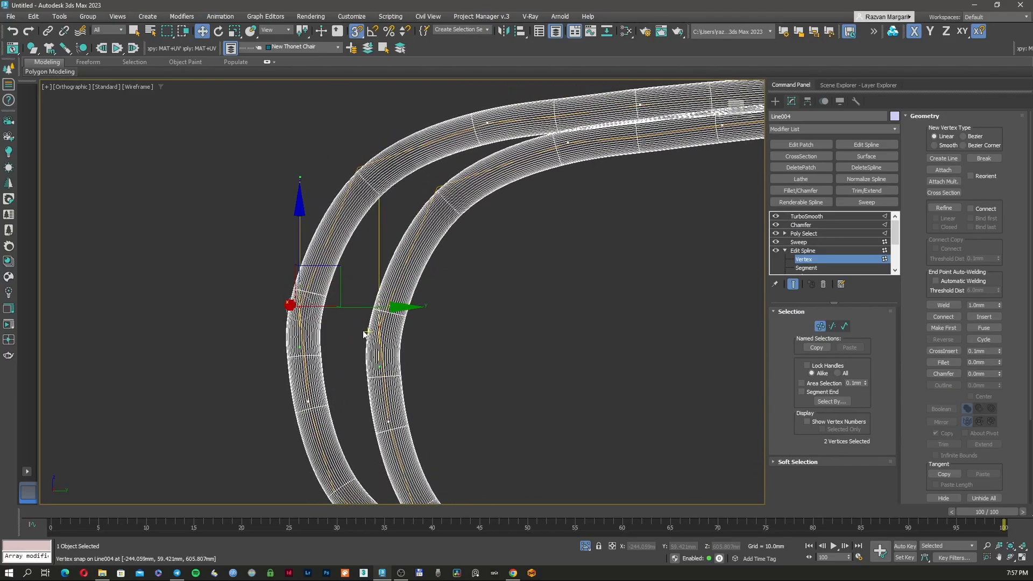
key("f")
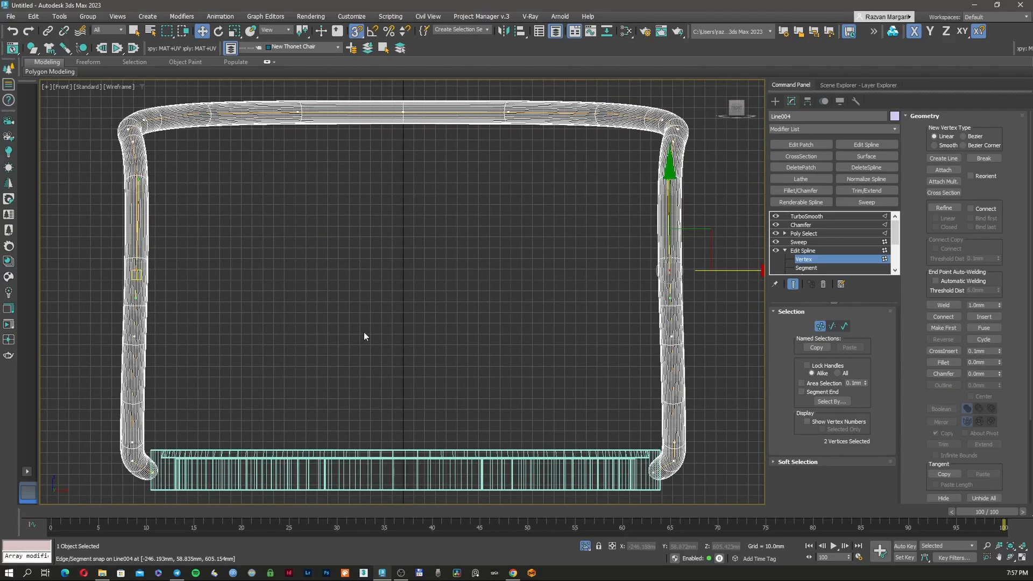
key("l")
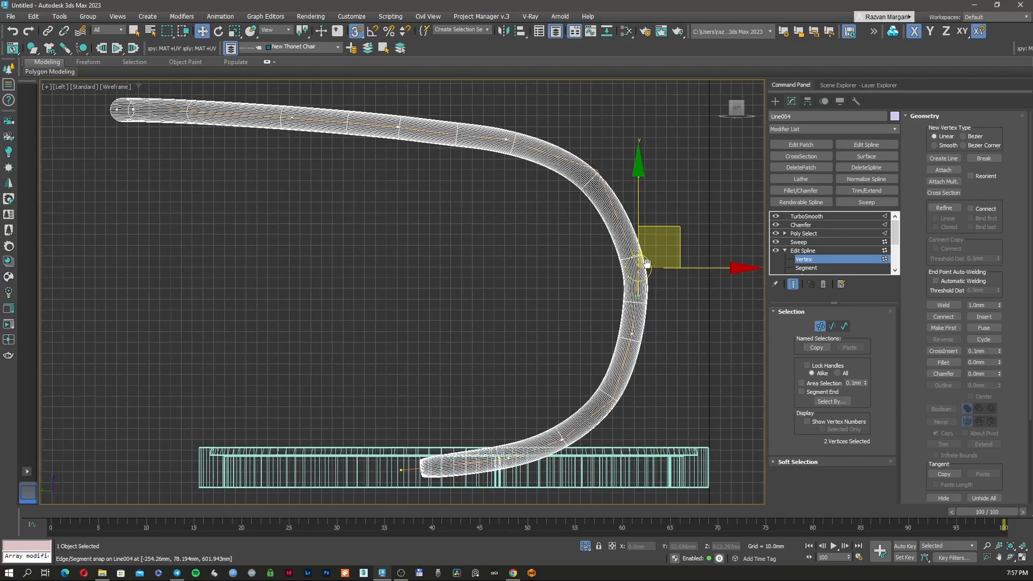
scroll(638, 261, "up", 5)
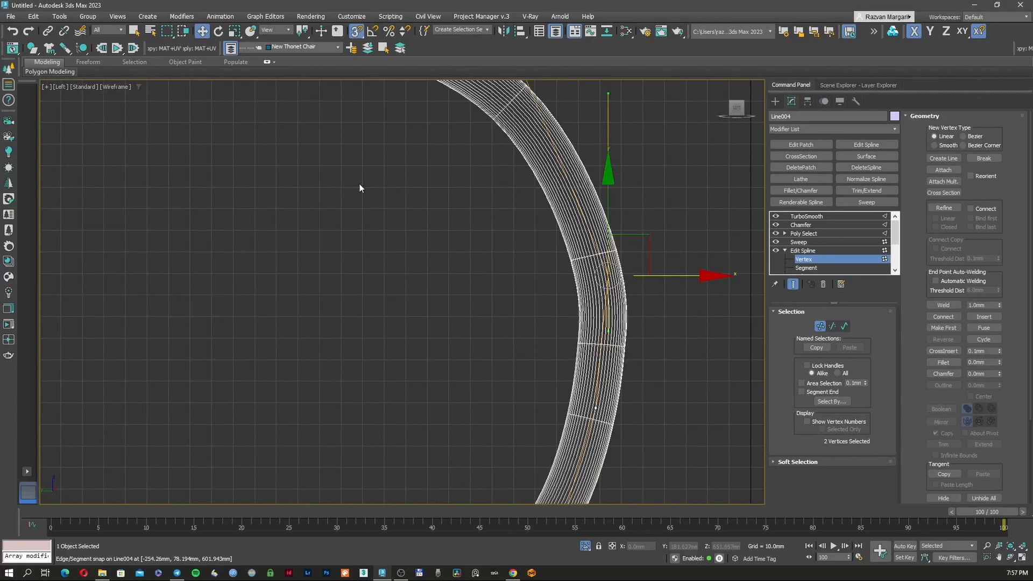
key("s")
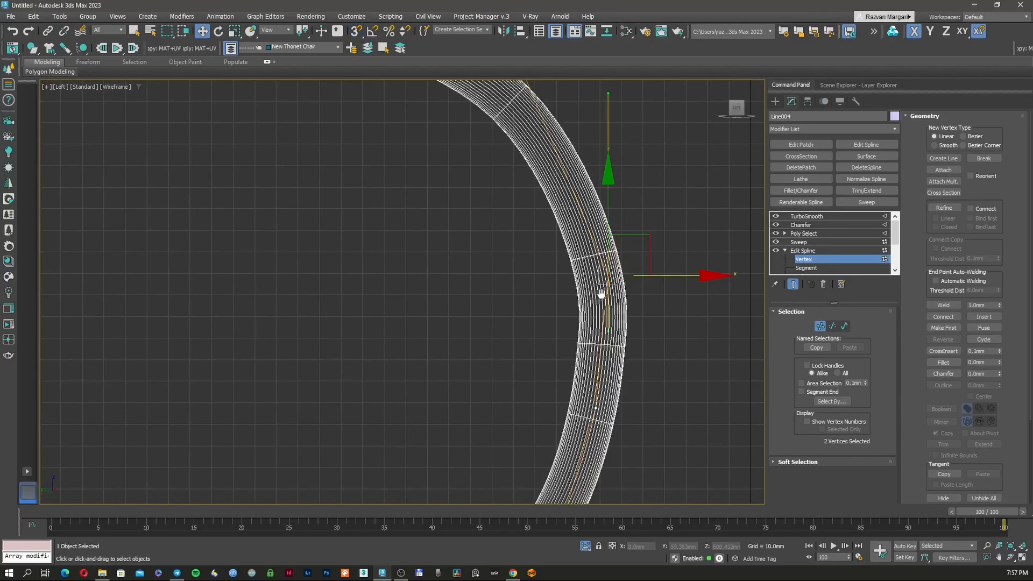
middle_click_drag(601, 293, 582, 280)
scroll(580, 280, "down", 4)
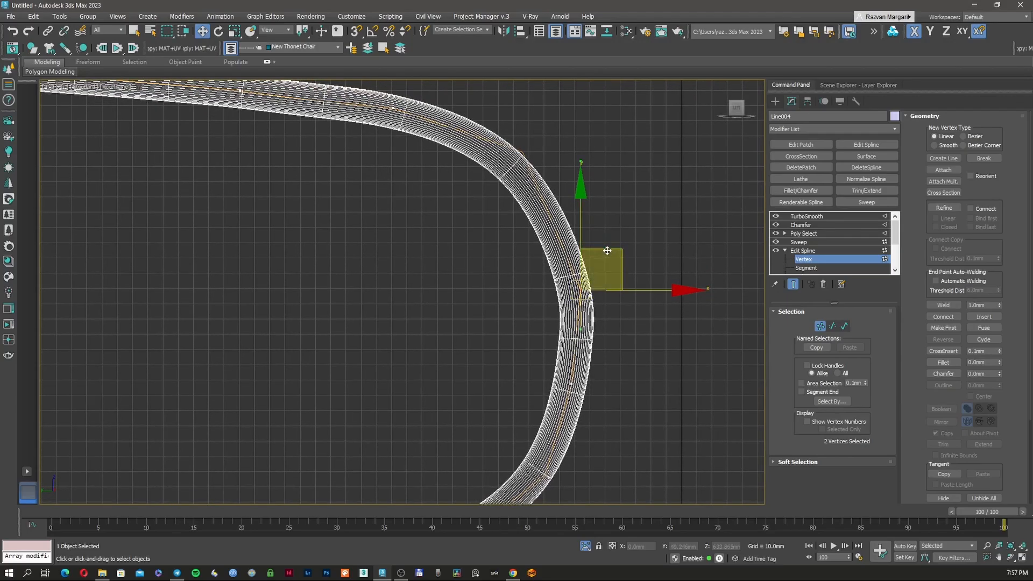
left_click_drag(603, 240, 601, 230)
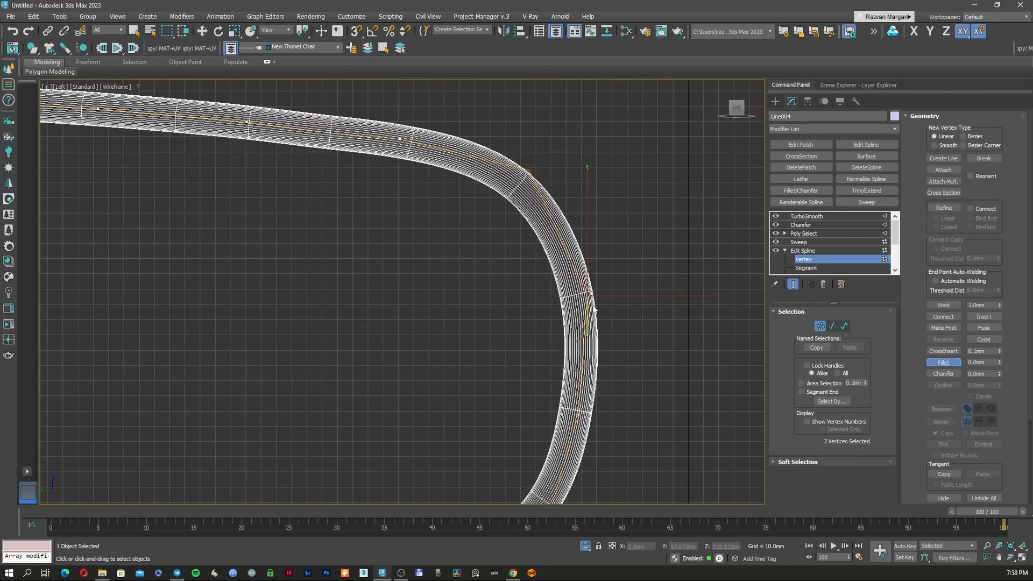
left_click_drag(590, 291, 627, 236)
left_click_drag(999, 372, 1004, 362)
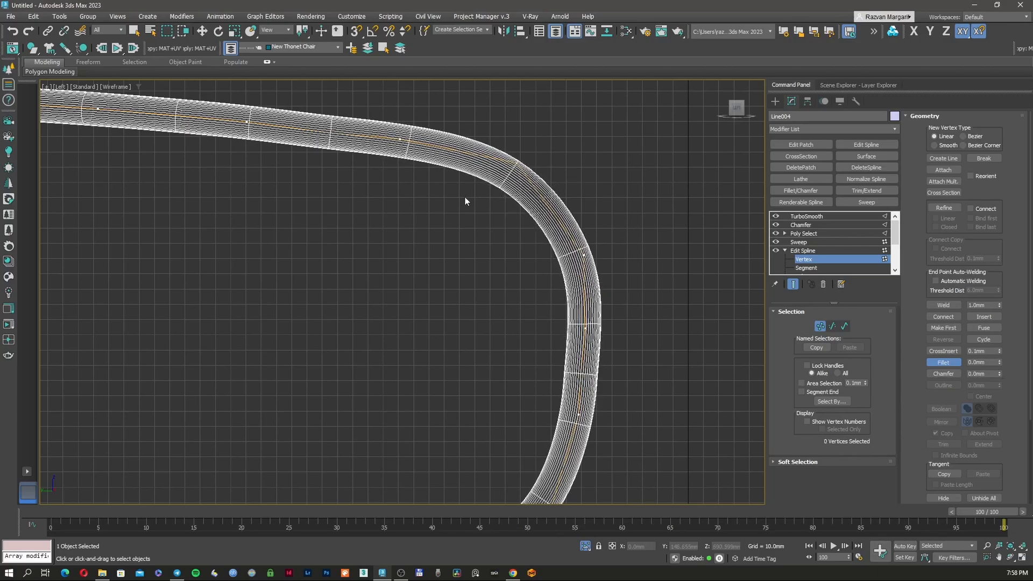
- Delete the vertex pair just before the upper bend and move the fillet's upper vertices up and toward the backrest
left_click_drag(454, 112, 366, 178)
key("Delete")
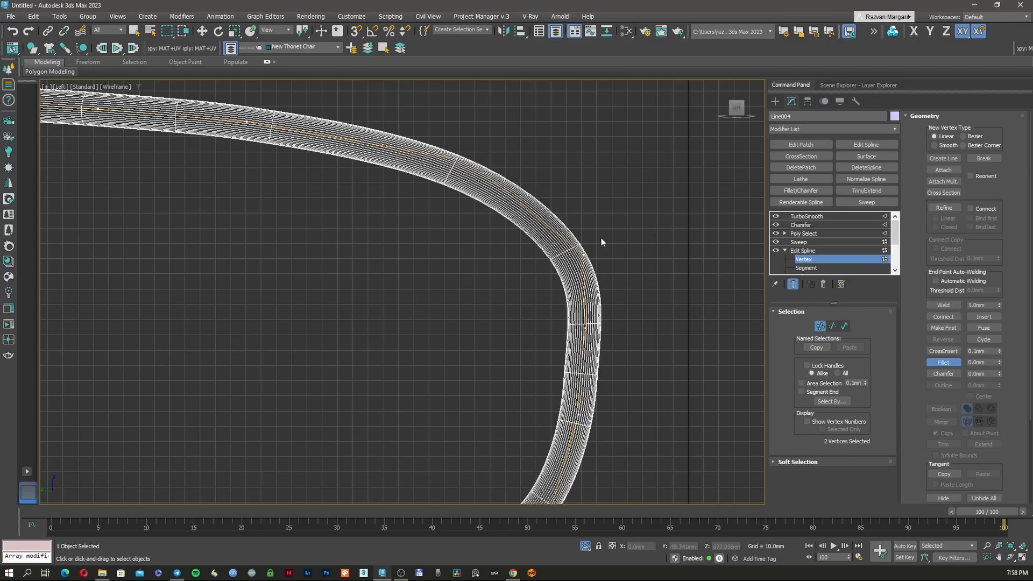
key("w")
left_click_drag(622, 221, 558, 175)
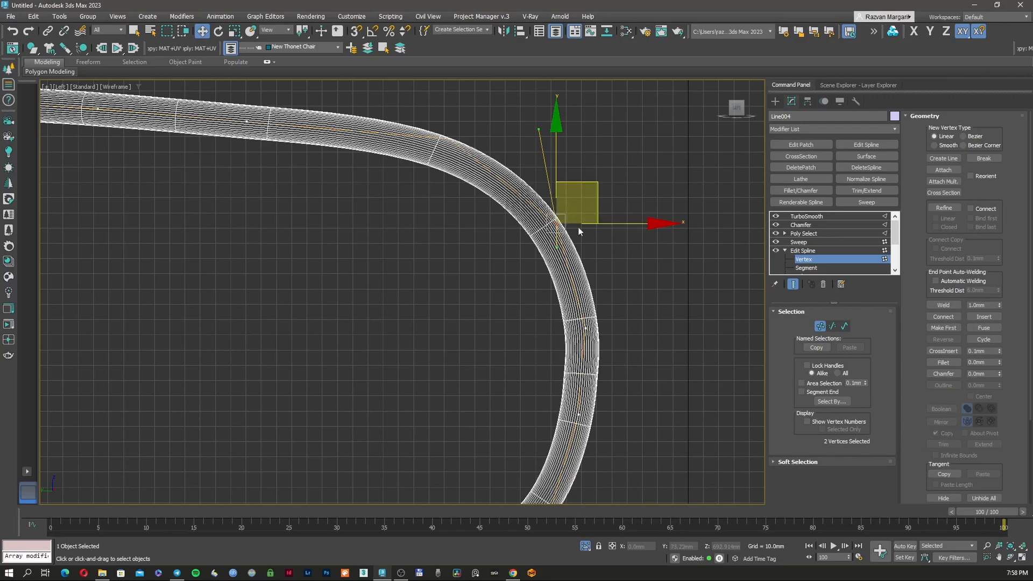
- Bring the reference chair back into view and compare the reshaped hoop with it, leaving vertex level for TurboSmooth
scroll(584, 241, "down", 2)
right_click(597, 252)
left_click(619, 200)
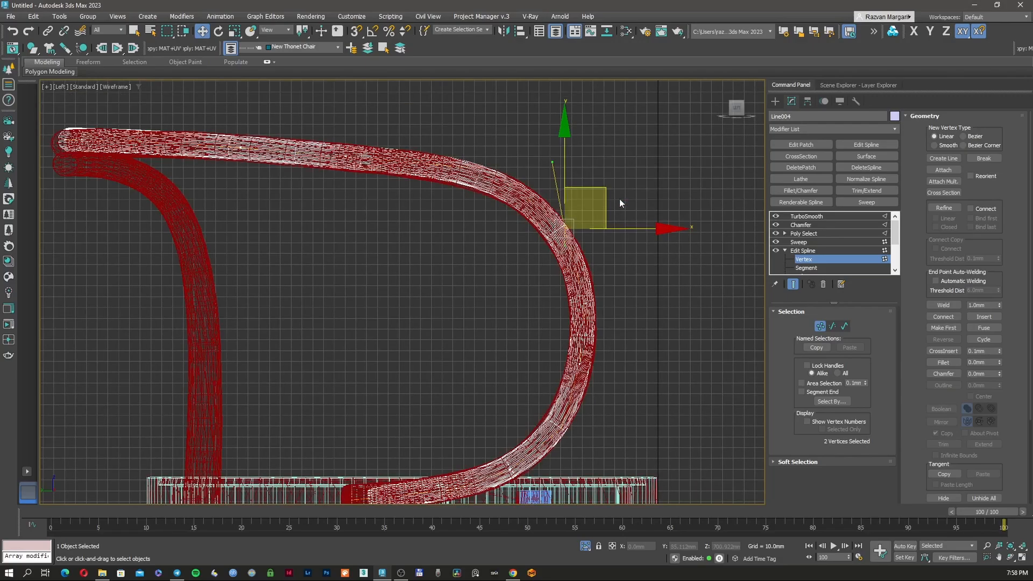
scroll(619, 200, "up", 3)
left_click(820, 326)
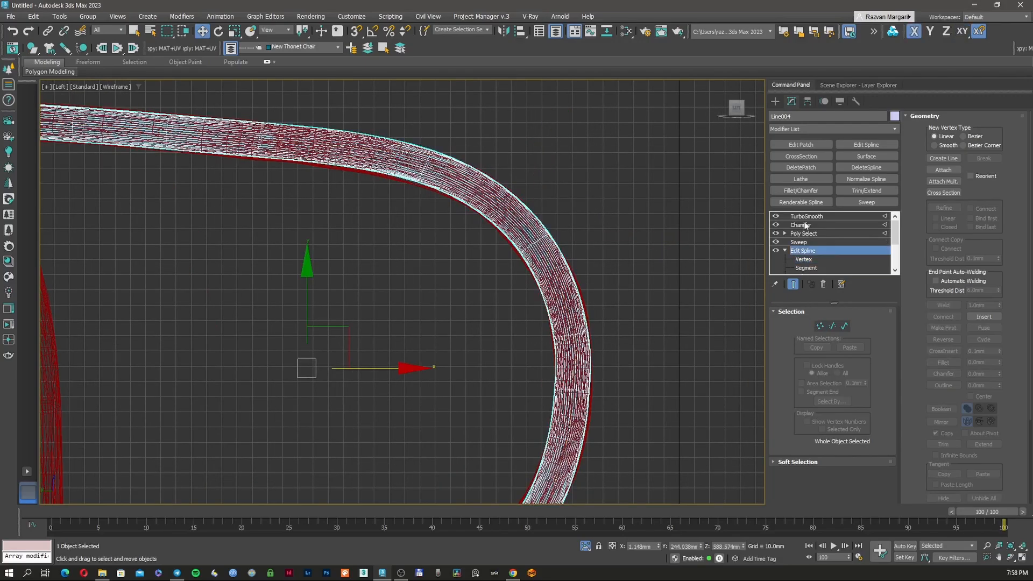
left_click(806, 215)
mouse_move(550, 308)
middle_mouse_down()
mouse_move(568, 277)
mouse_move(506, 296)
mouse_move(370, 286)
mouse_move(612, 326)
middle_mouse_up()
scroll(567, 276, "down", 4)
key("F3")
- Isolate the hoop and reselect the end edges at its two tips in Poly Select, then return to TurboSmooth
key("alt+q")
scroll(568, 279, "down", 2)
left_click(793, 236)
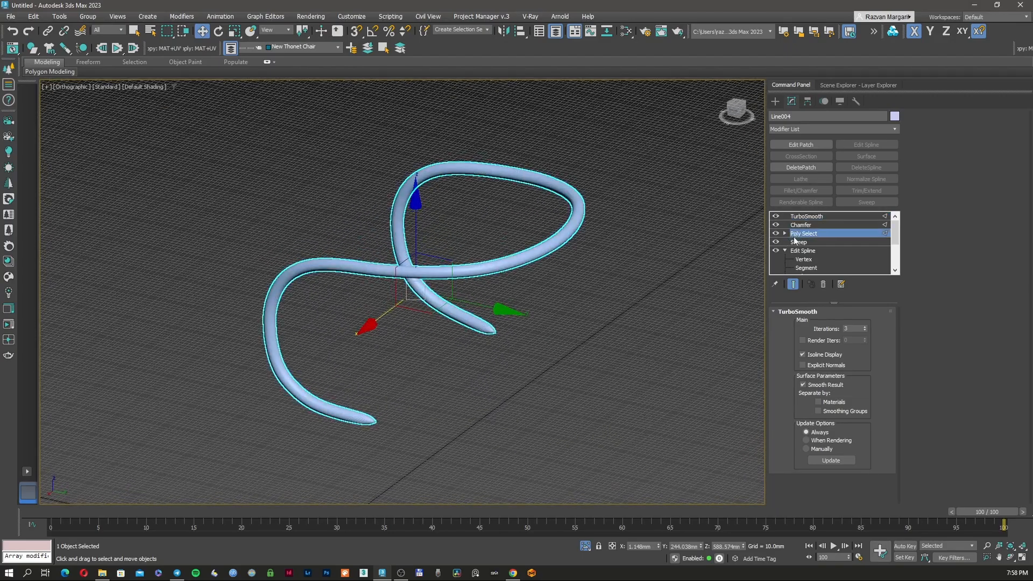
key("F3")
left_click_drag(538, 315, 483, 359)
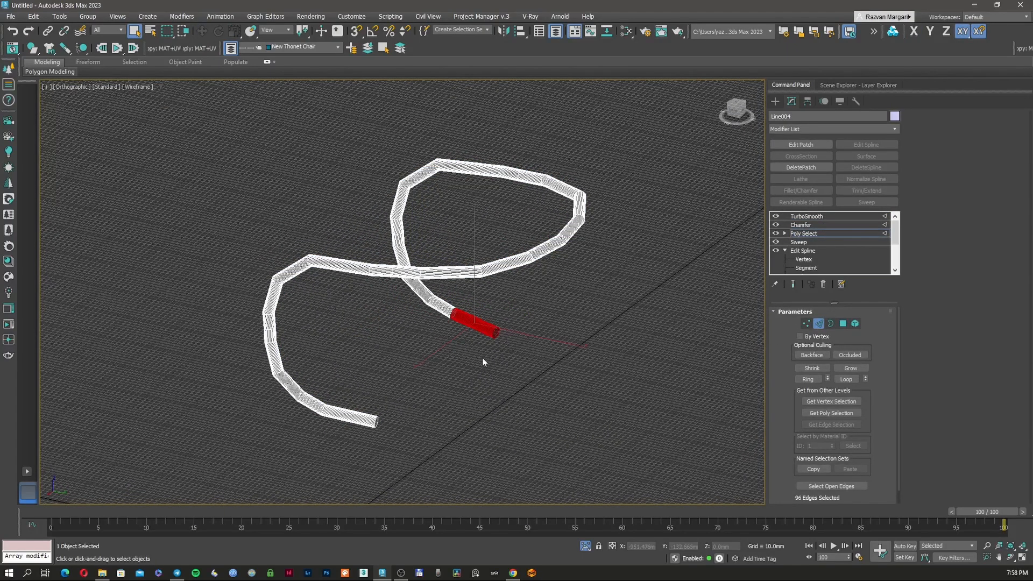
left_click_drag(337, 460, 337, 459, "alt")
left_click_drag(448, 355, 447, 356, "alt")
left_click(807, 216)
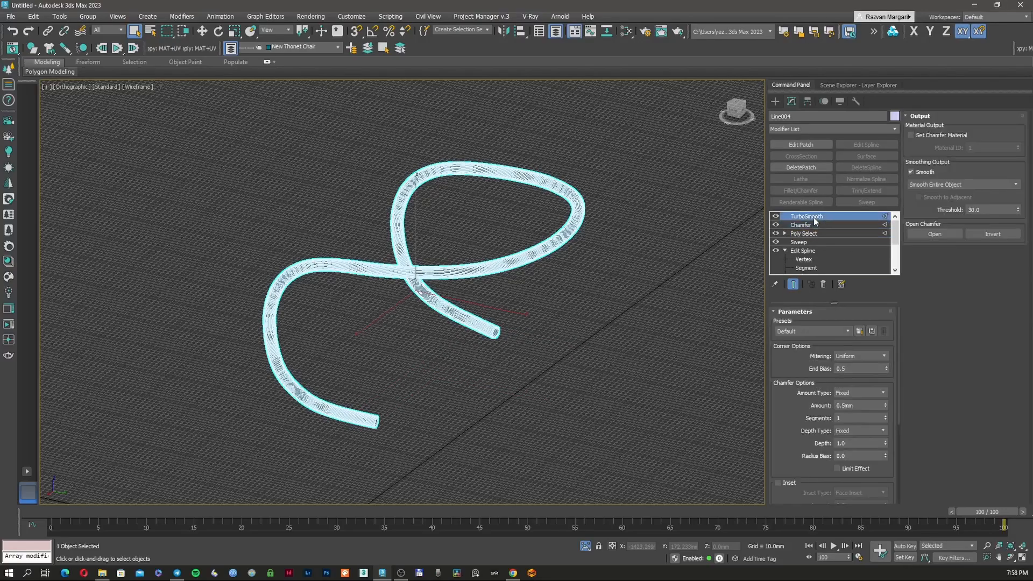
- Show the full chair again and examine how the hoop fits the reference backrest and seat in shaded and wireframe display
mouse_move(473, 356)
middle_mouse_down()
mouse_move(466, 360)
mouse_move(450, 318)
mouse_move(514, 335)
middle_mouse_up()
key("F3")
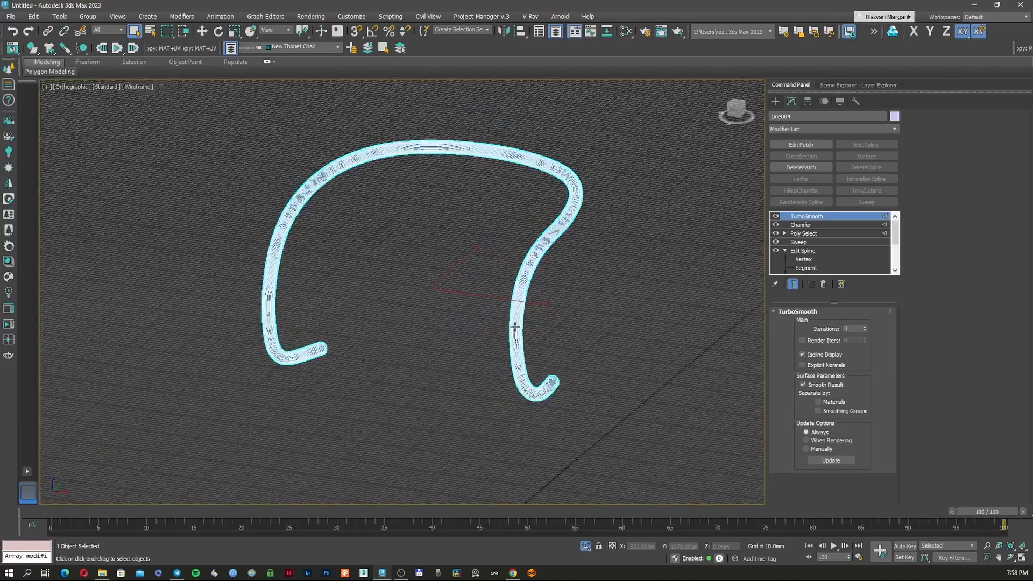
right_click(558, 311)
left_click(581, 260)
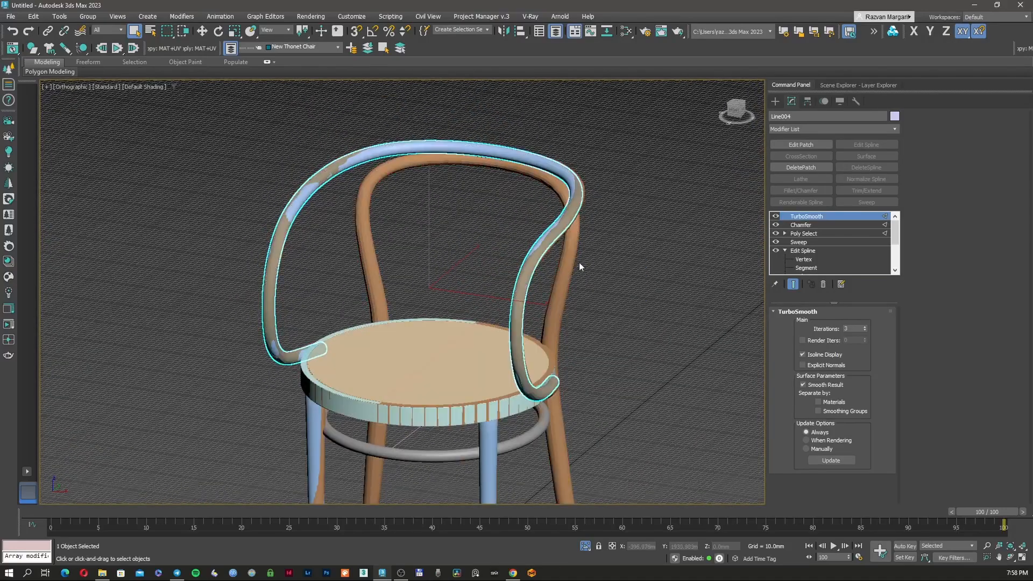
scroll(565, 317, "down", 3)
middle_click_drag(565, 317, 554, 290)
scroll(554, 292, "up", 3)
left_click(554, 292)
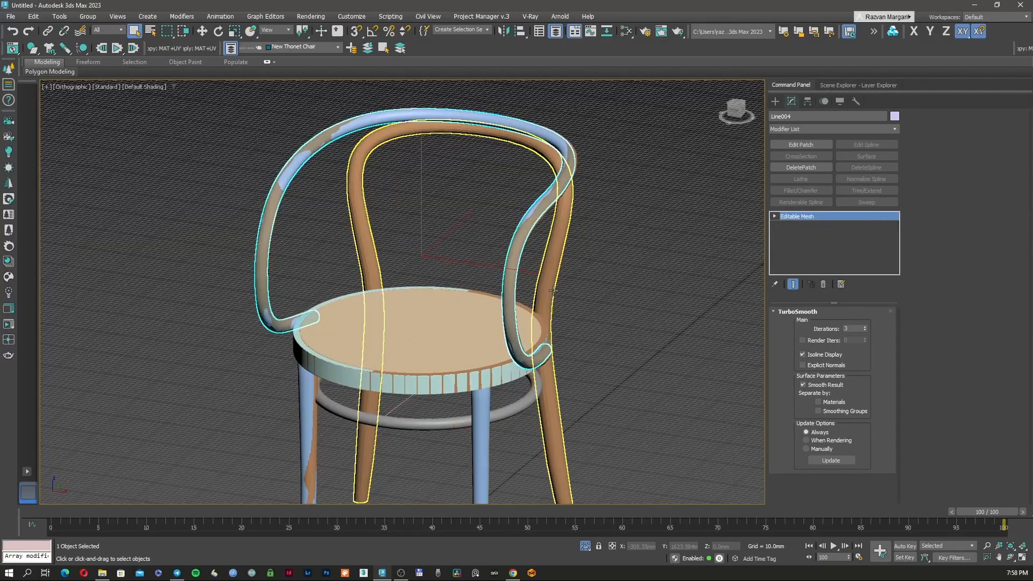
scroll(553, 292, "down", 4)
key("F3")
key("F3")
scroll(553, 292, "up", 2)
mouse_move(555, 298)
middle_mouse_down("alt")
mouse_move(484, 276)
mouse_move(594, 299)
mouse_move(532, 304)
mouse_move(493, 283)
mouse_move(545, 307)
middle_mouse_up("alt")
left_click(566, 289)
scroll(487, 341, "up", 3)
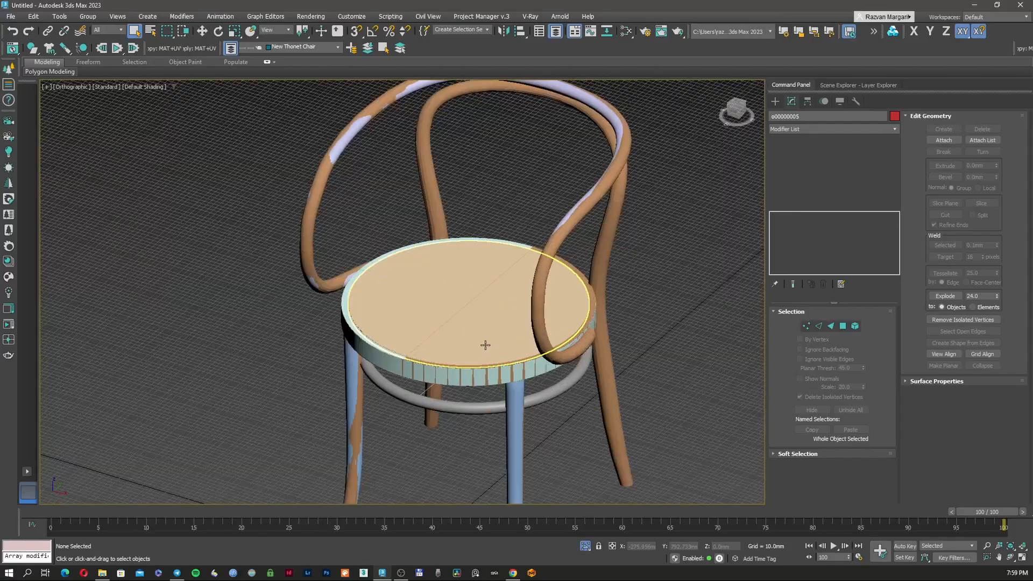
- Isolate the seat ring and add an Edit Poly modifier above its Chamfer, entering edge level
left_click(454, 376)
key("F3")
key("alt+q")
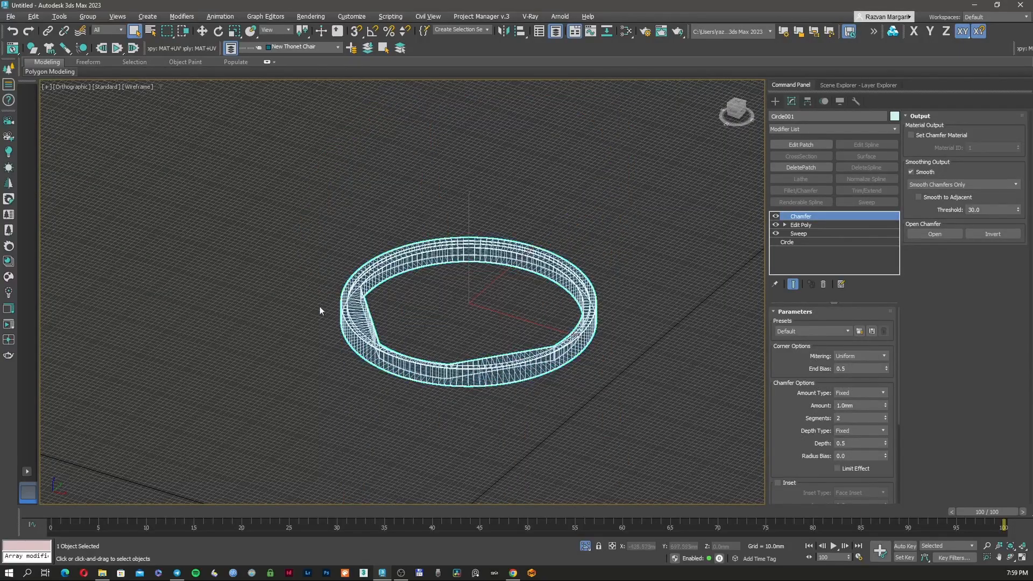
scroll(357, 279, "up", 10)
scroll(389, 274, "up", 4)
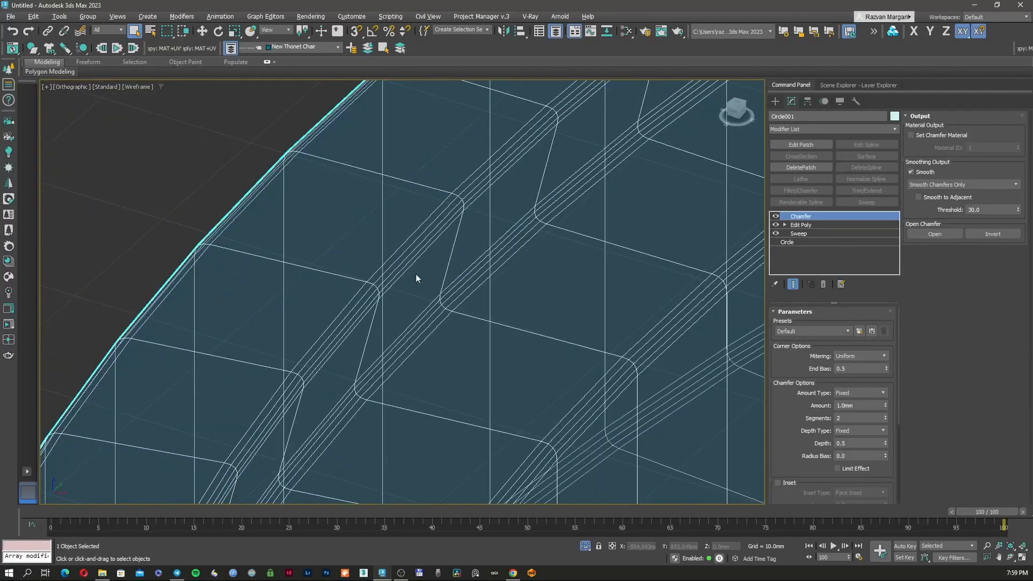
left_click(831, 129)
key("e")
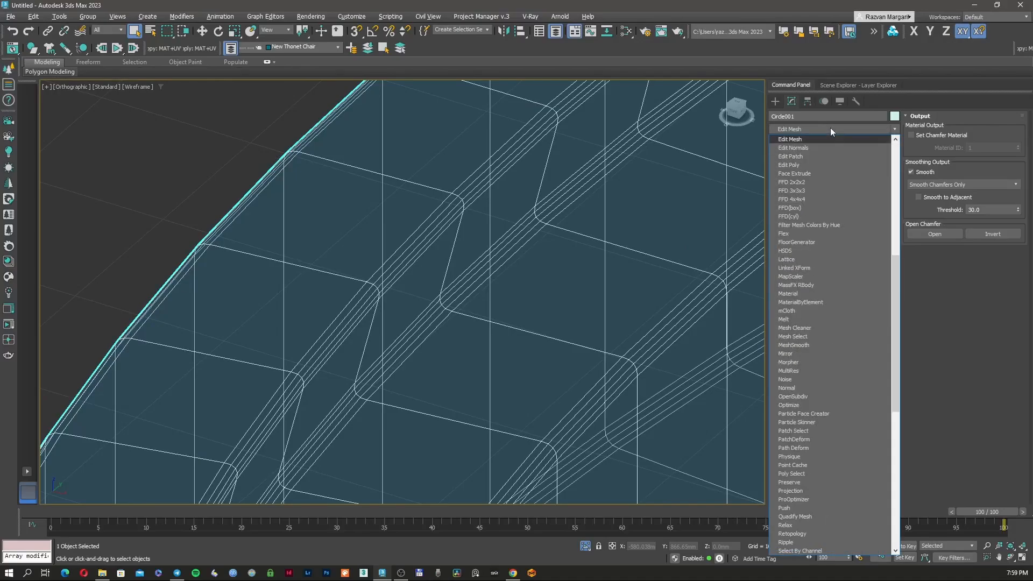
left_click(811, 166)
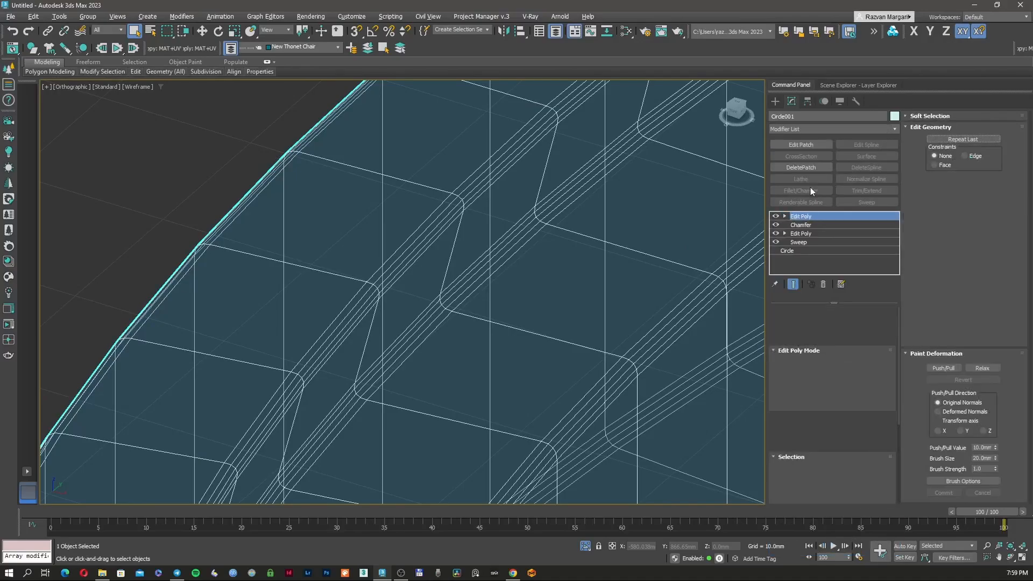
left_click(818, 391)
- Create a shape from the edge loop along the seat ring's inner upper rim, then leave edge level and select that shape
scroll(428, 251, "up", 3)
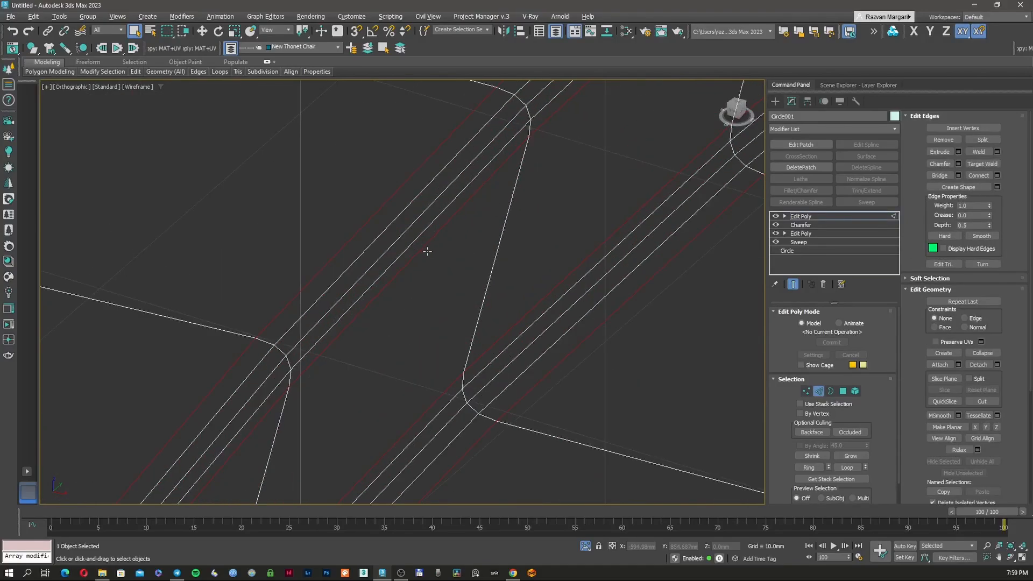
scroll(422, 248, "up", 3)
key("F3")
key("F3")
scroll(422, 247, "down", 3)
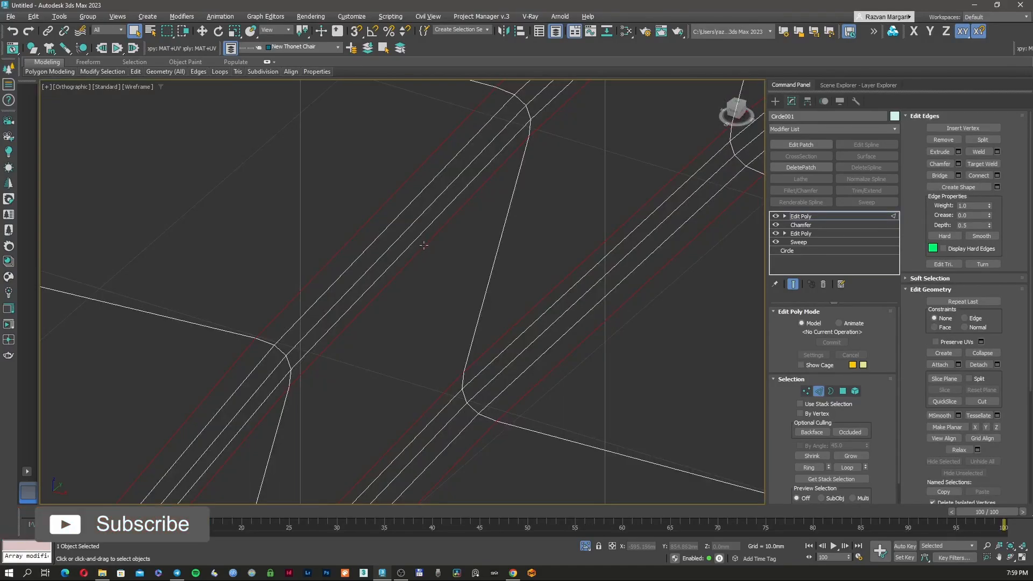
left_click(424, 246)
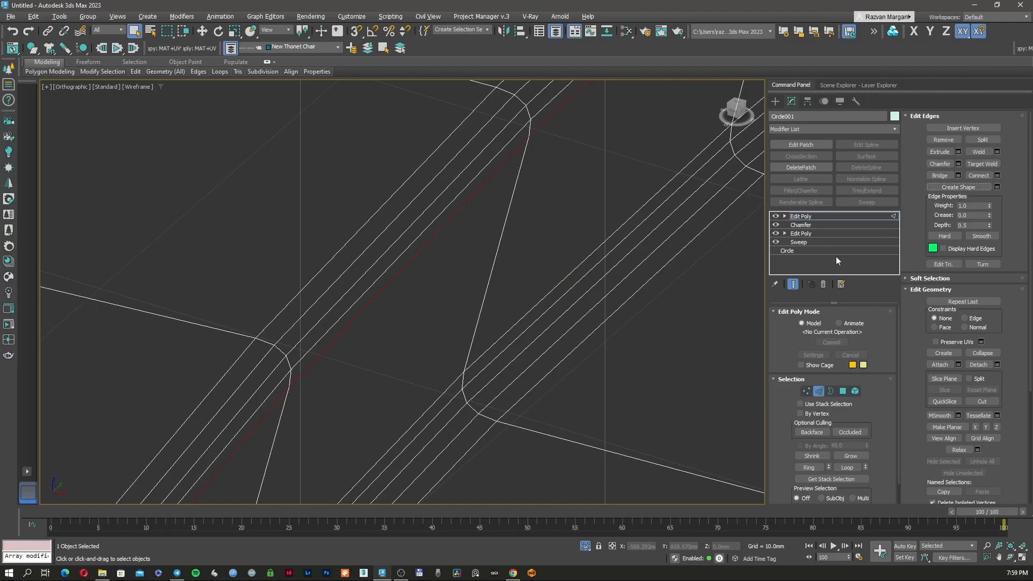
left_click(820, 394)
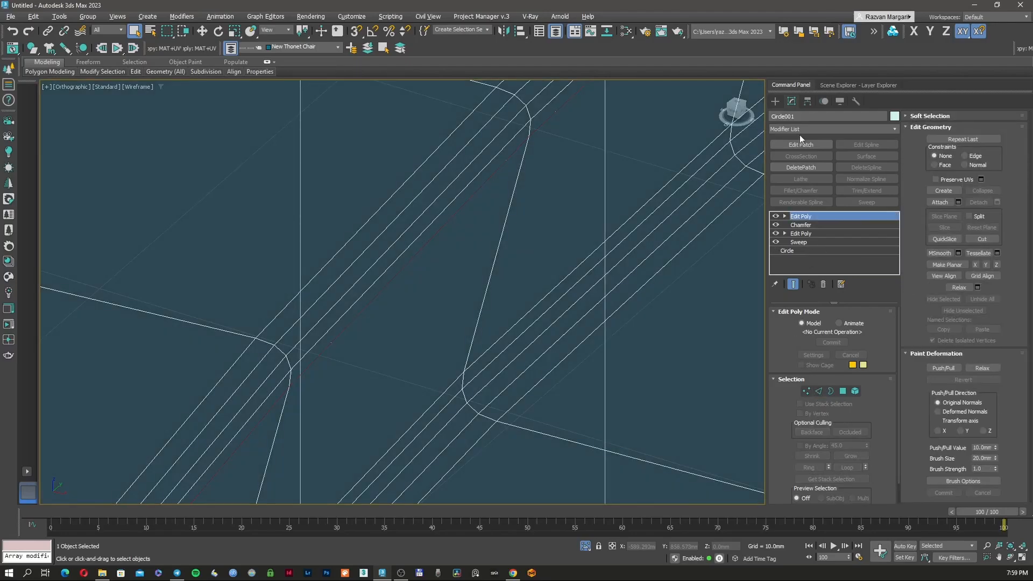
left_click(775, 102)
left_click(474, 257)
left_click(427, 245)
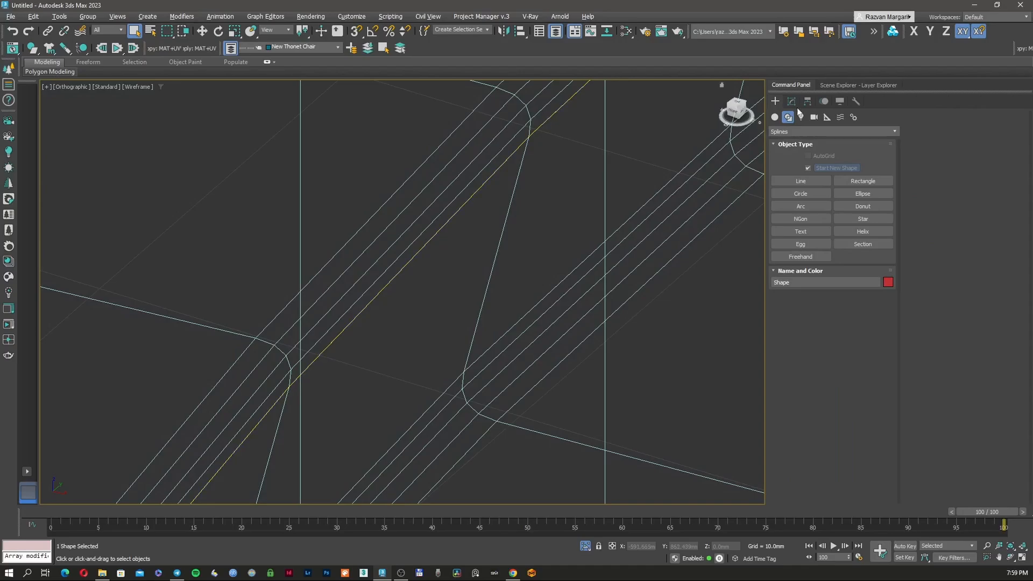
- Apply an Extrude modifier to the shape taken from the seat ring's inner rim
left_click(792, 100)
left_click(814, 128)
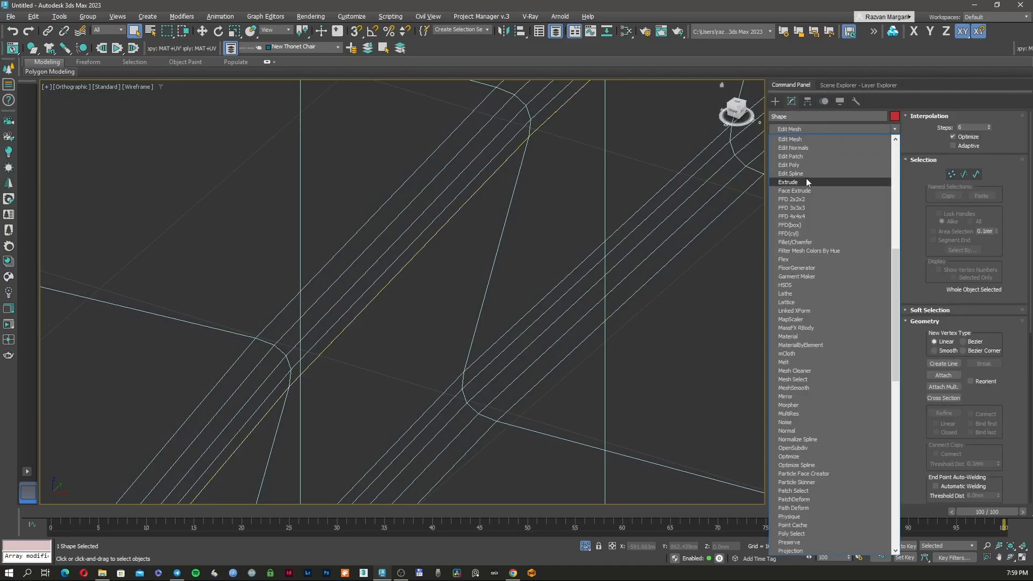
left_click(806, 182)
left_click(808, 126)
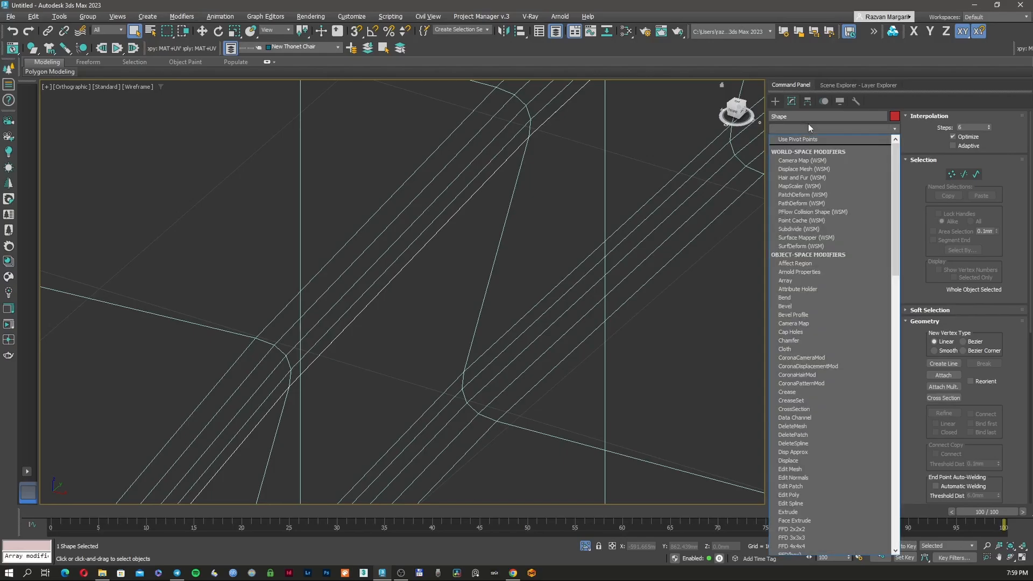
key("e")
key("e")
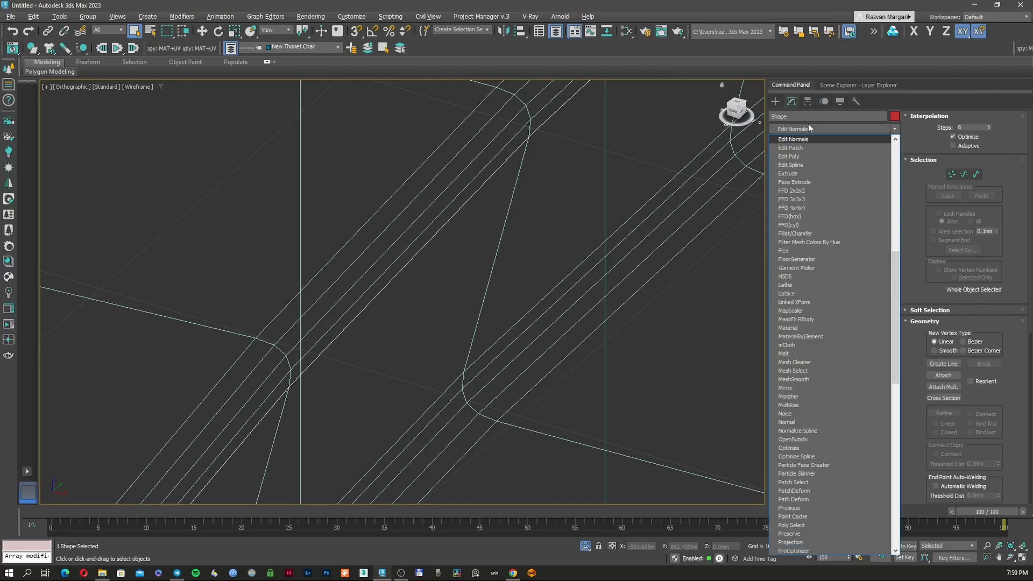
left_click(798, 174)
key("F3")
scroll(582, 269, "down", 5)
key("F3")
scroll(581, 297, "down", 2)
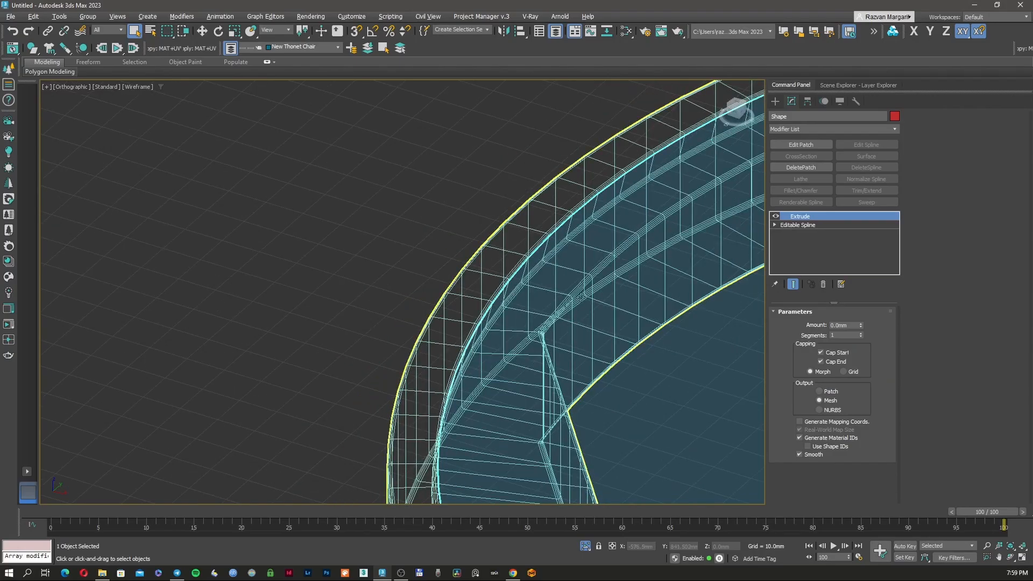
- Set the rim shape's extrusion amount to -1.5 mm and view the capped disc in shaded display
scroll(581, 296, "down", 5)
mouse_move(580, 296)
middle_mouse_down()
mouse_move(507, 240)
mouse_move(493, 264)
mouse_move(477, 254)
mouse_move(473, 275)
middle_mouse_up()
key("F3")
key("F3")
scroll(467, 288, "up", 5)
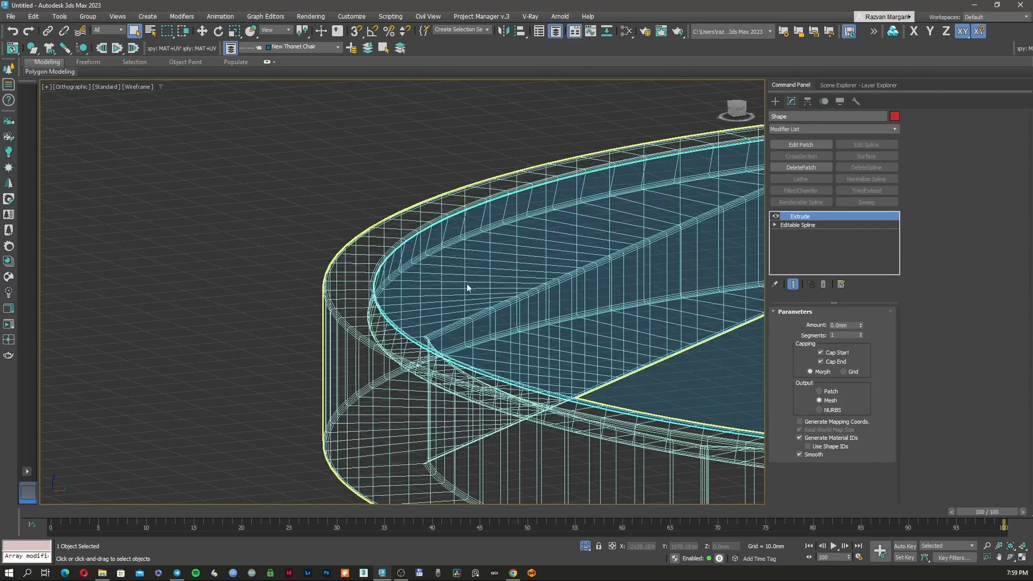
left_click_drag(860, 327, 860, 327)
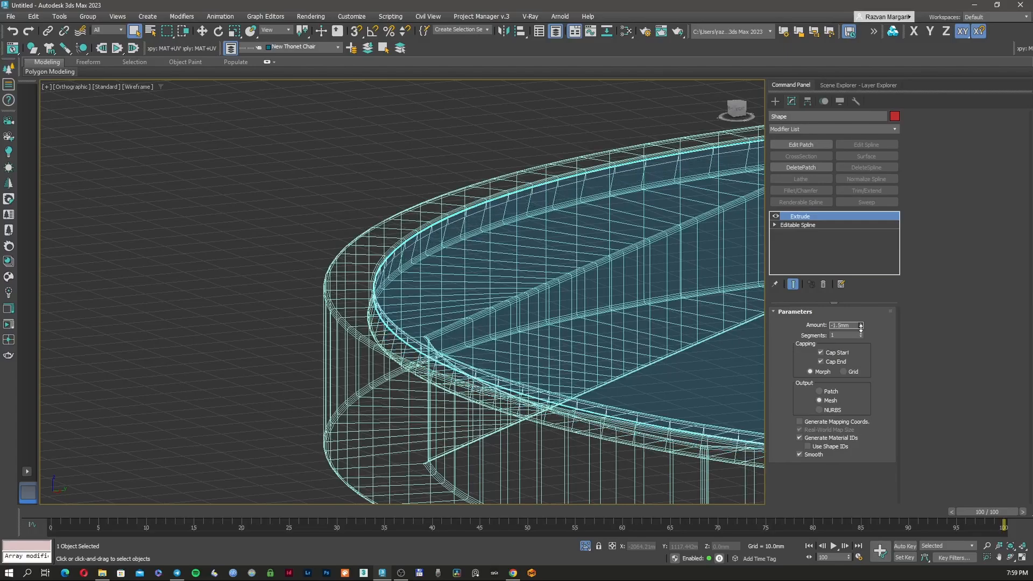
key("F3")
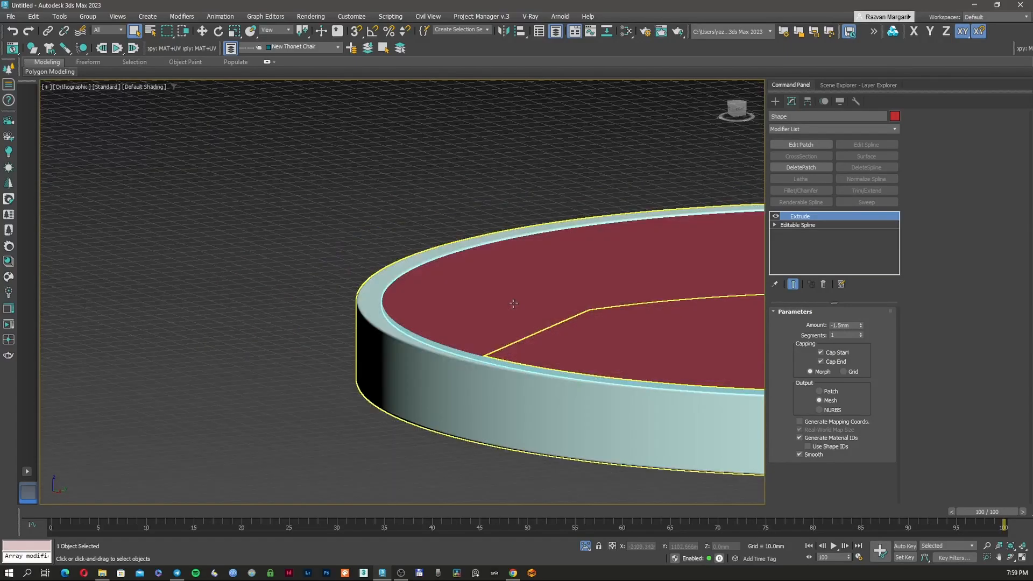
- End the isolation and isolate the extruded shape together with the reference seat panel and its thin rim strip
right_click(562, 299)
left_click(578, 240)
key("F3")
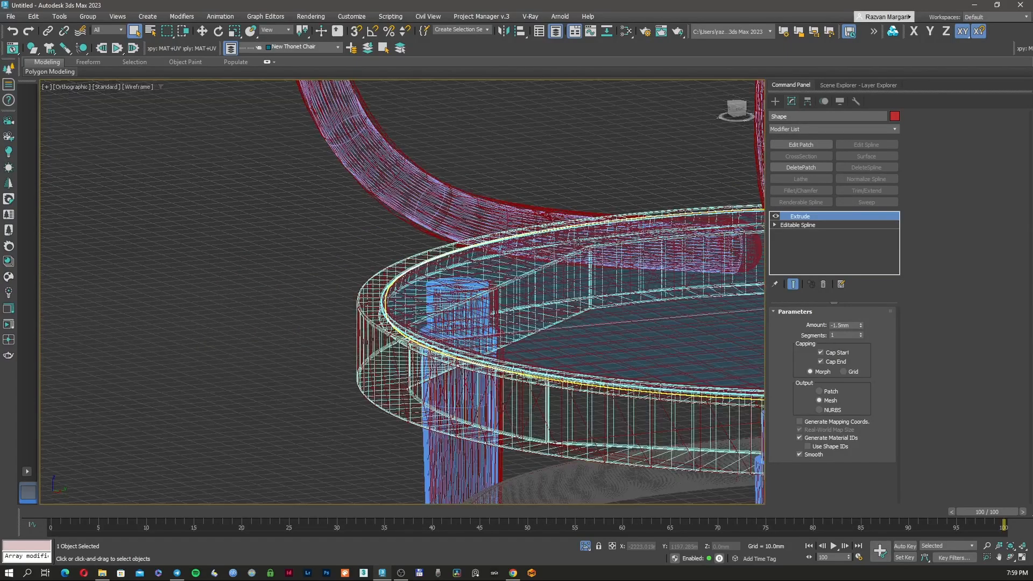
key("F3")
scroll(387, 316, "up", 8)
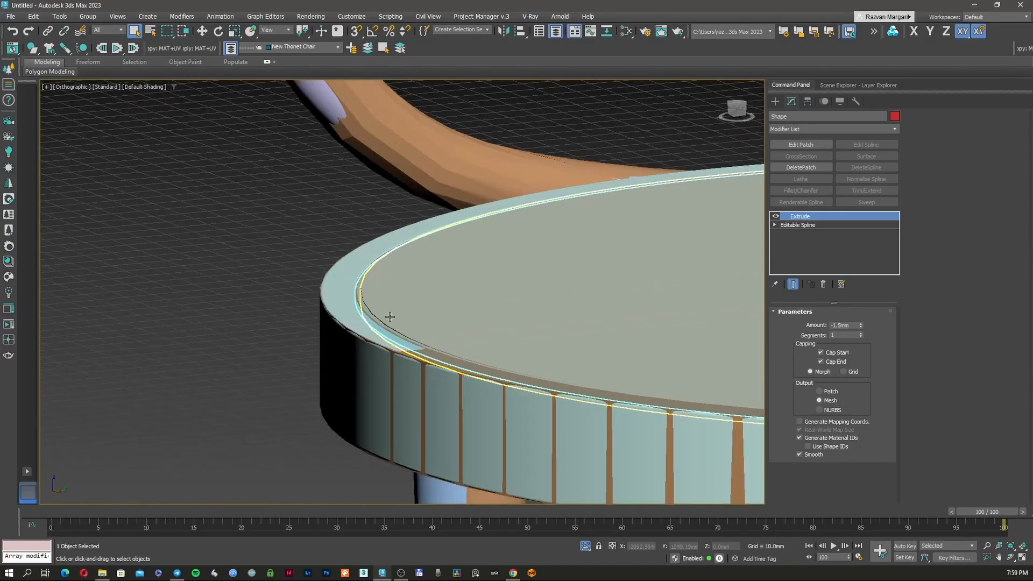
key("F3")
left_click(366, 305)
key("F3")
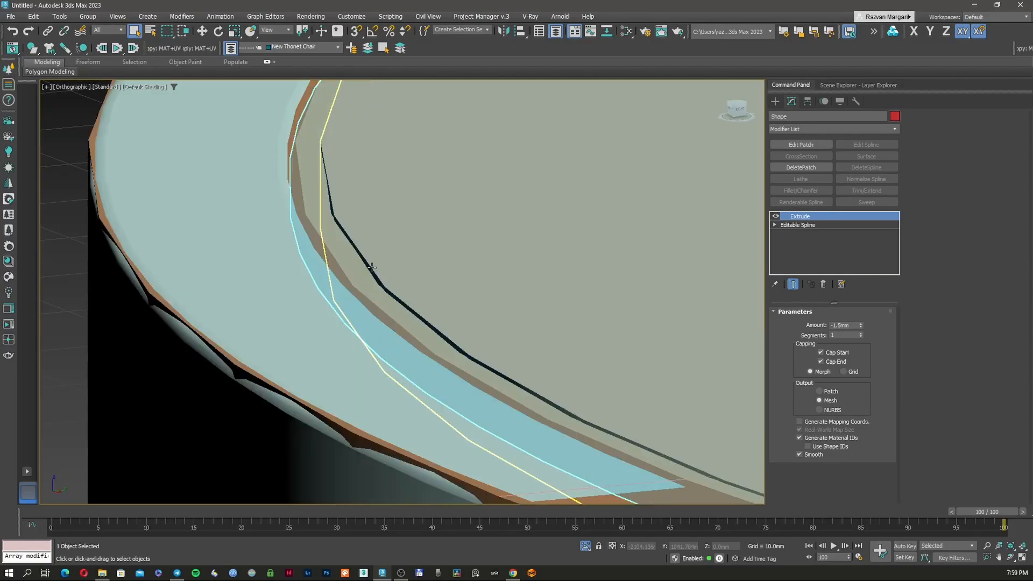
left_click(372, 268, "ctrl")
left_click(330, 238, "ctrl")
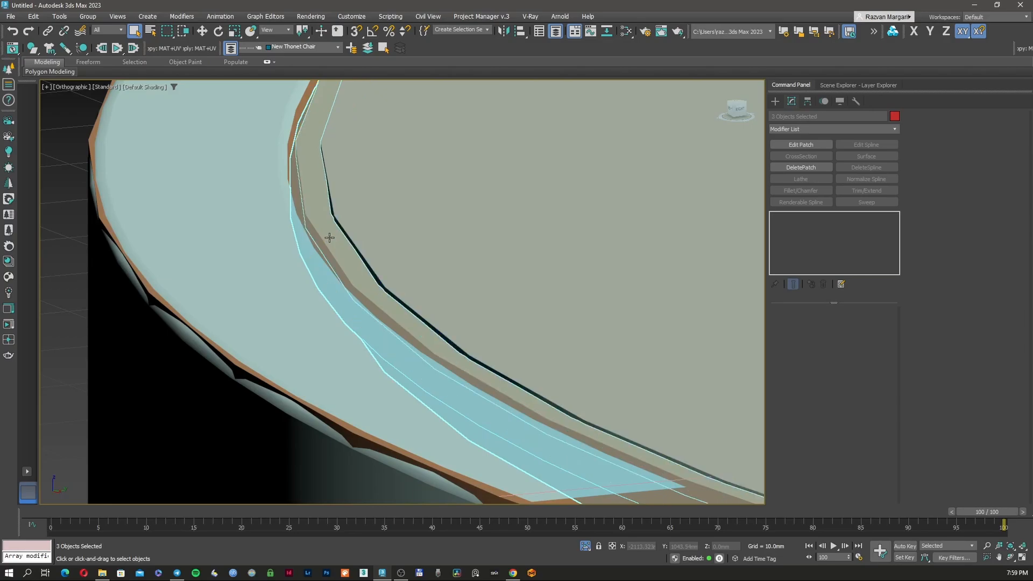
key("alt+q")
- Select the reference rim strip and examine its profile around the seat panel in shaded and wireframe display
scroll(332, 237, "down", 3)
key("F3")
left_click(267, 263)
scroll(323, 217, "up", 2)
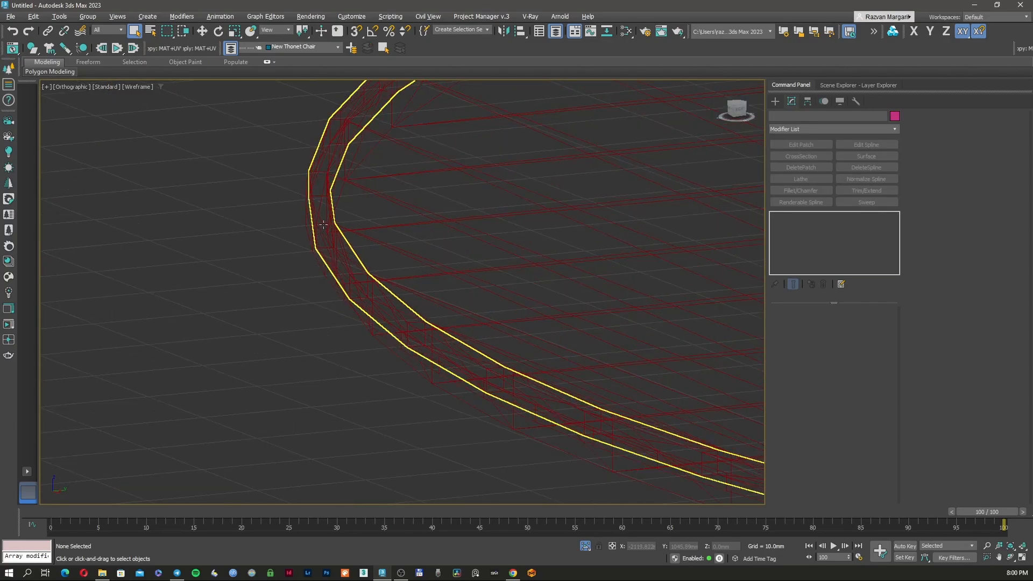
left_click(324, 225)
key("F3")
scroll(324, 224, "down", 5)
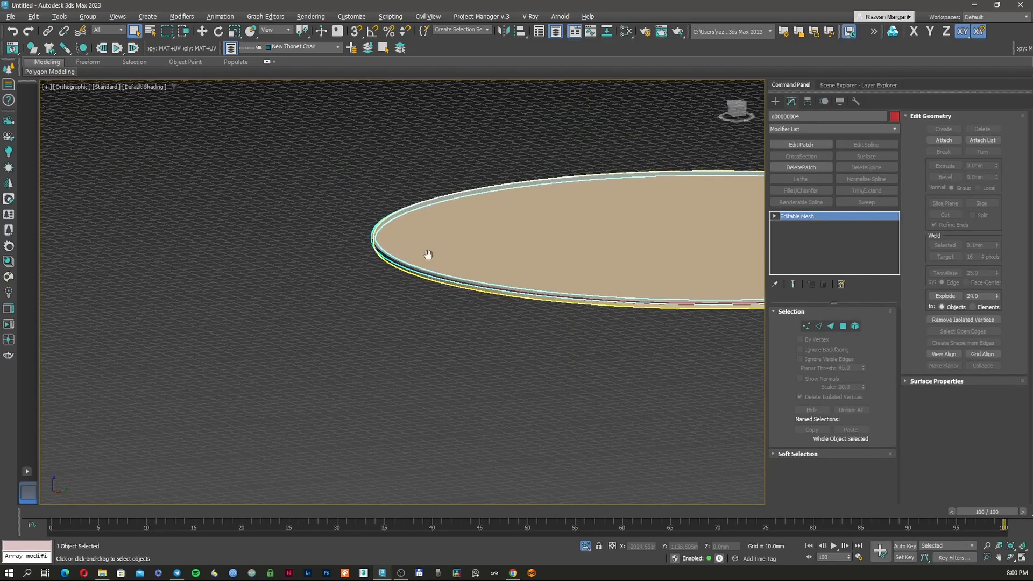
scroll(633, 258, "up", 1)
key("F3")
middle_click_drag(632, 258, 509, 257)
scroll(706, 266, "up", 6)
key("F3")
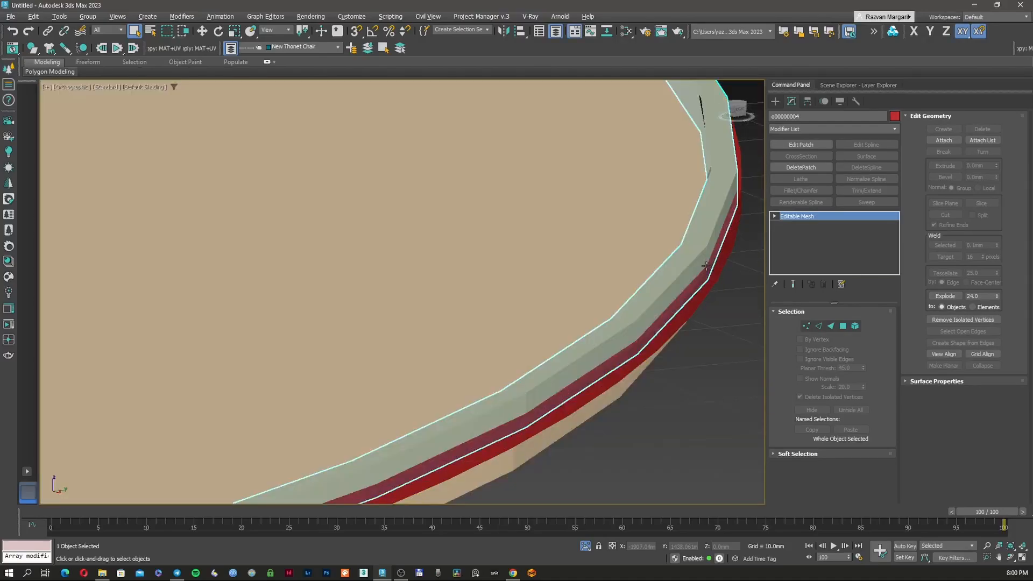
scroll(707, 264, "down", 4)
key("F3")
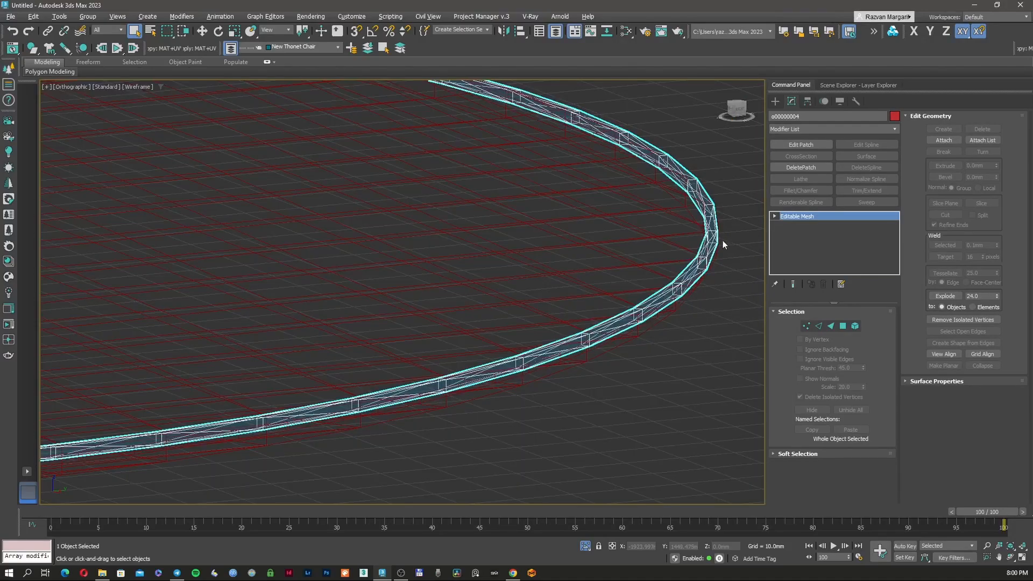
- Select the extracted rim shape and give it a Sweep modifier in place of its Extrude, viewing it shaded
middle_click_drag(722, 240, 626, 236)
left_click(667, 202)
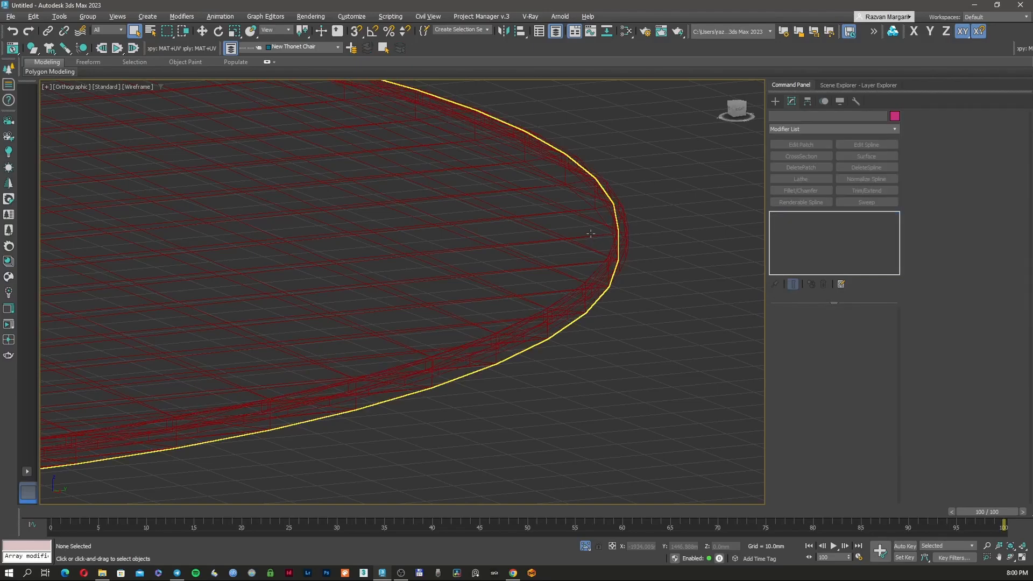
left_click(616, 242)
scroll(618, 255, "up", 3)
left_click(814, 129)
type("sw")
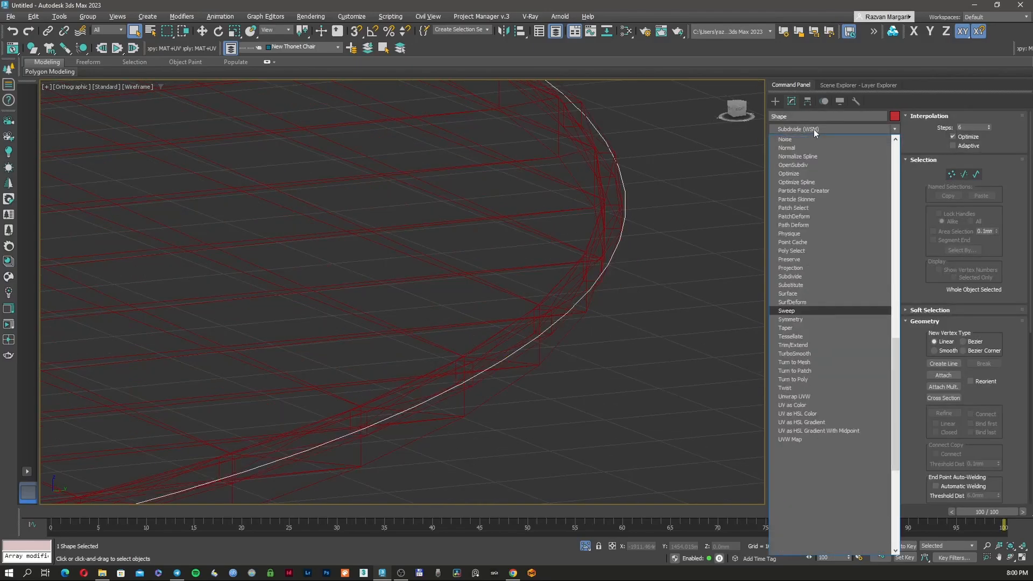
left_click(791, 310)
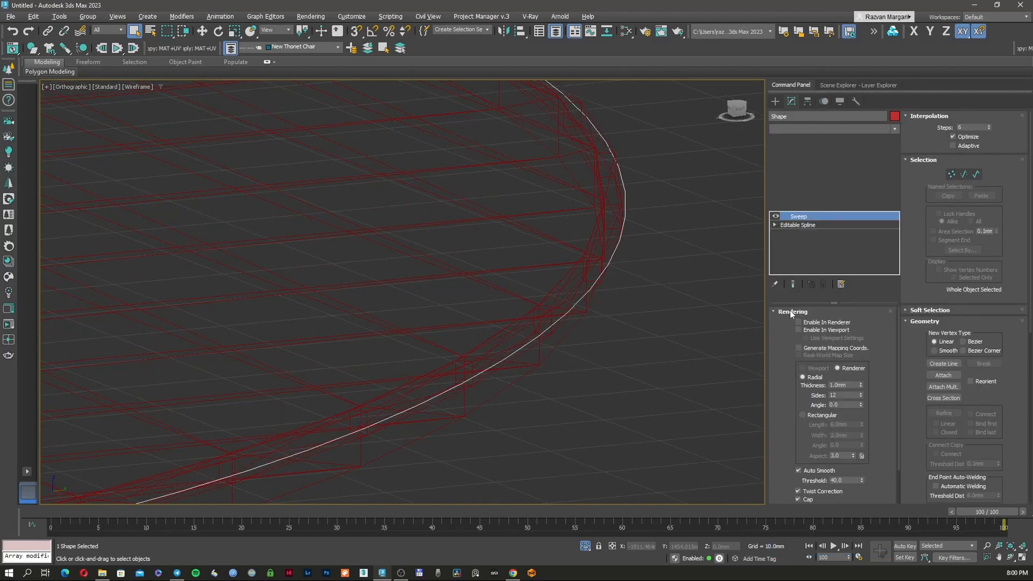
key("F3")
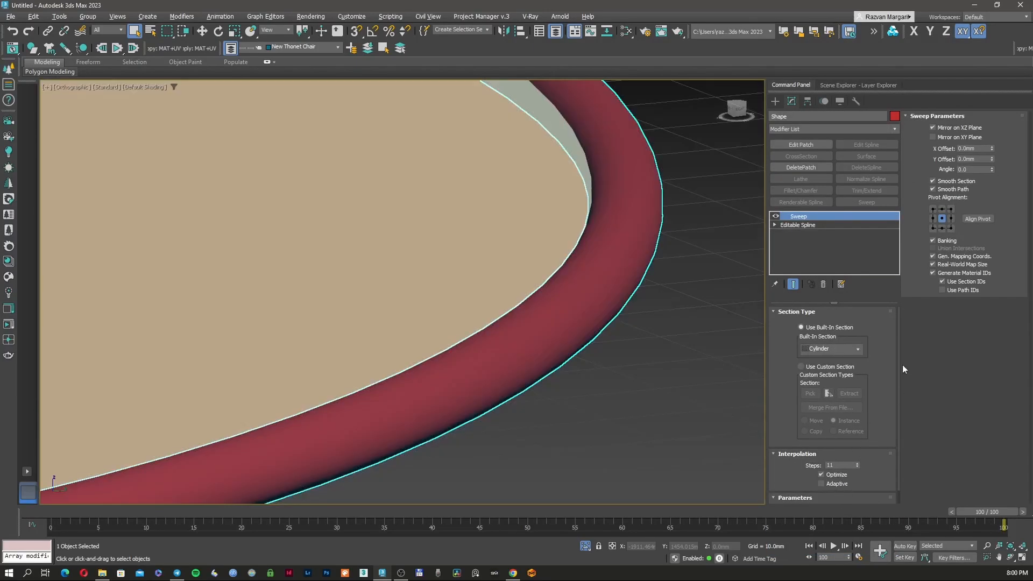
- Change the sweep's built-in section from Cylinder to Bar and set its pivot alignment to the middle-right point
left_click(831, 348)
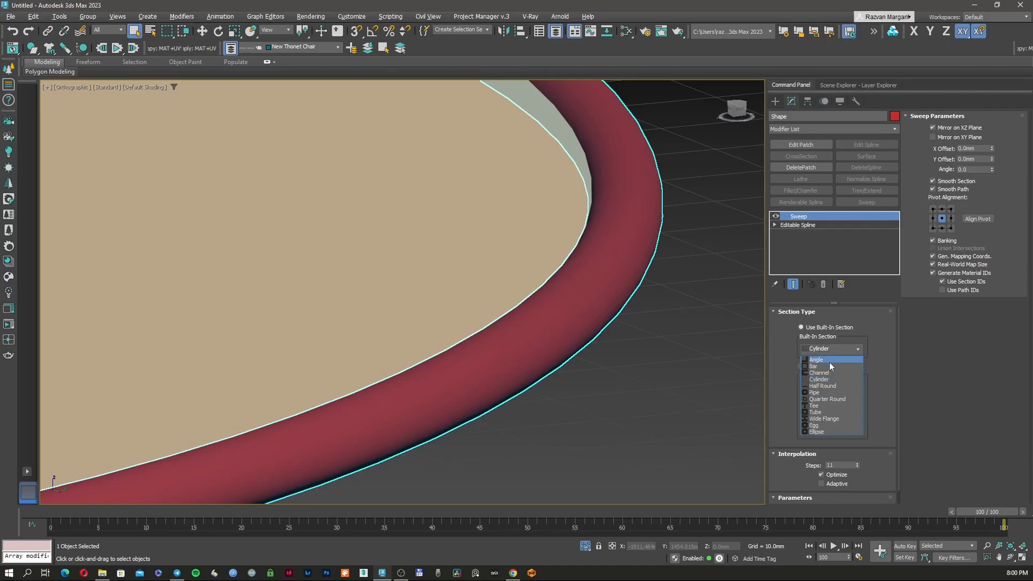
left_click(829, 366)
key("F3")
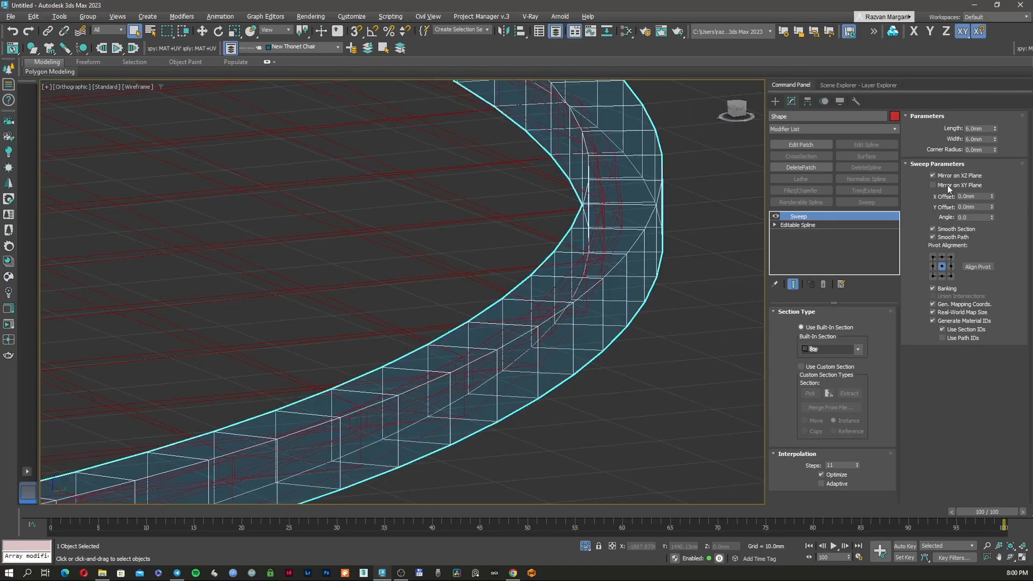
key("F3")
left_click(934, 266)
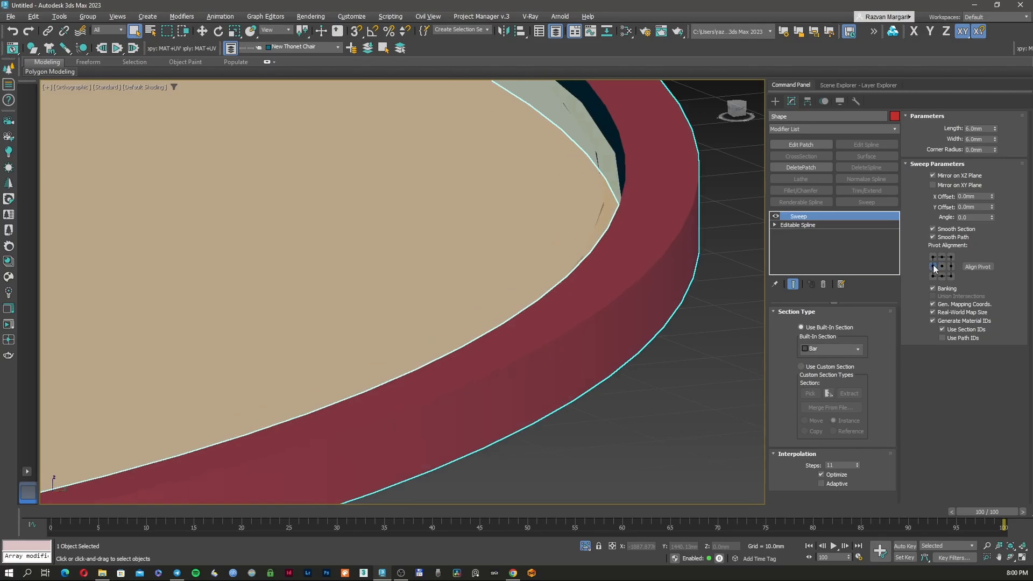
left_click(951, 266)
key("F3")
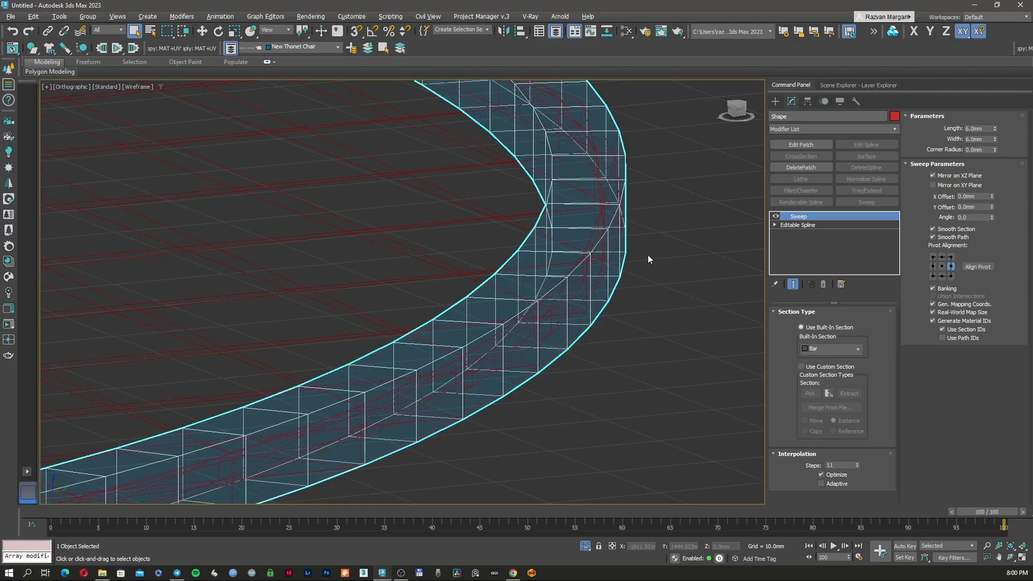
- In the front view, reduce the bar section's length to 1.68 mm
middle_click_drag(648, 255, 673, 252, "alt")
left_click_drag(994, 129, 987, 163)
right_click(988, 163)
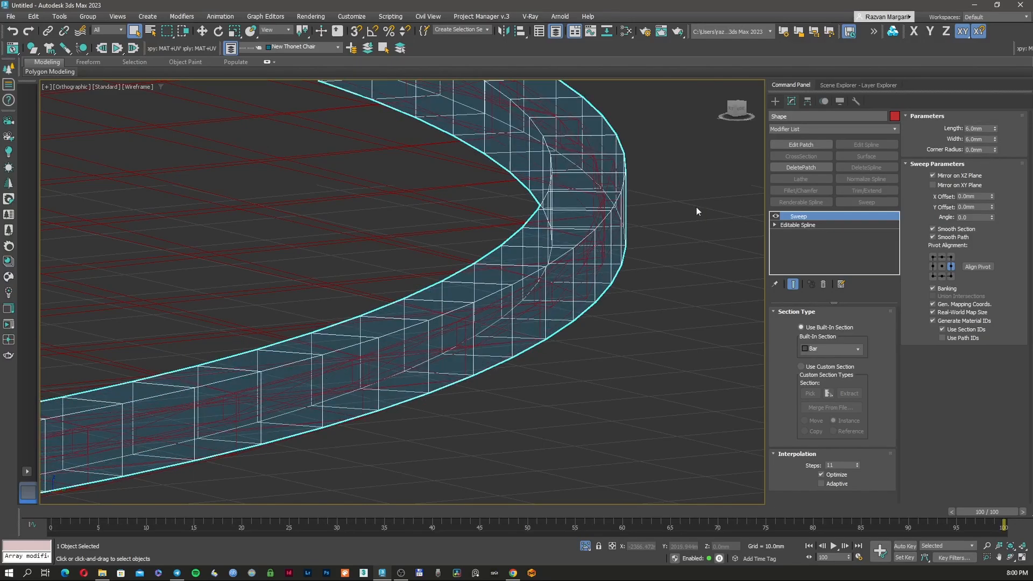
key("f")
key("z")
middle_click_drag(700, 284, 600, 271)
scroll(618, 287, "up", 3)
scroll(602, 280, "up", 3)
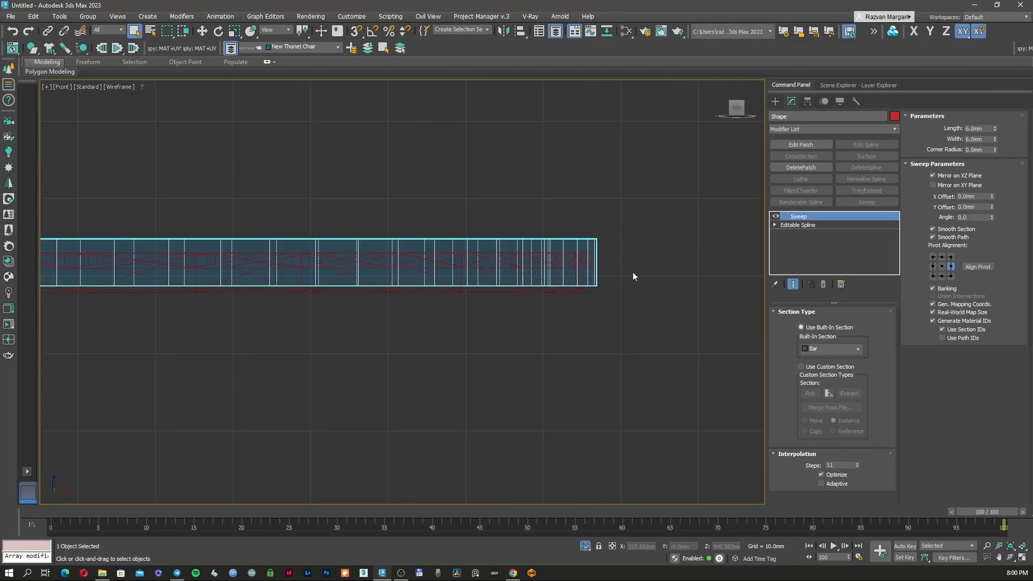
left_click_drag(995, 129, 992, 165)
middle_click_drag(588, 249, 617, 251)
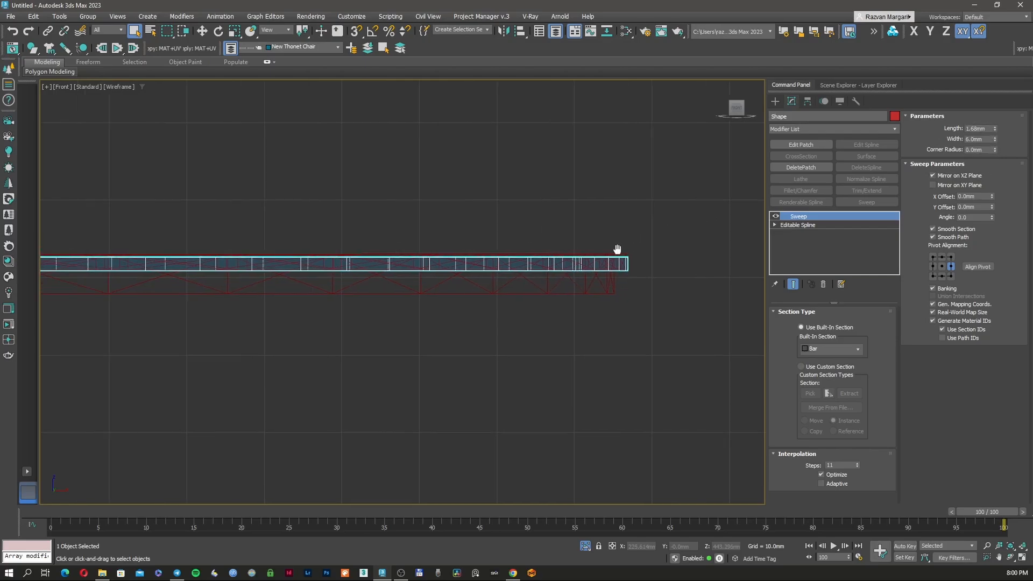
scroll(613, 249, "down", 4)
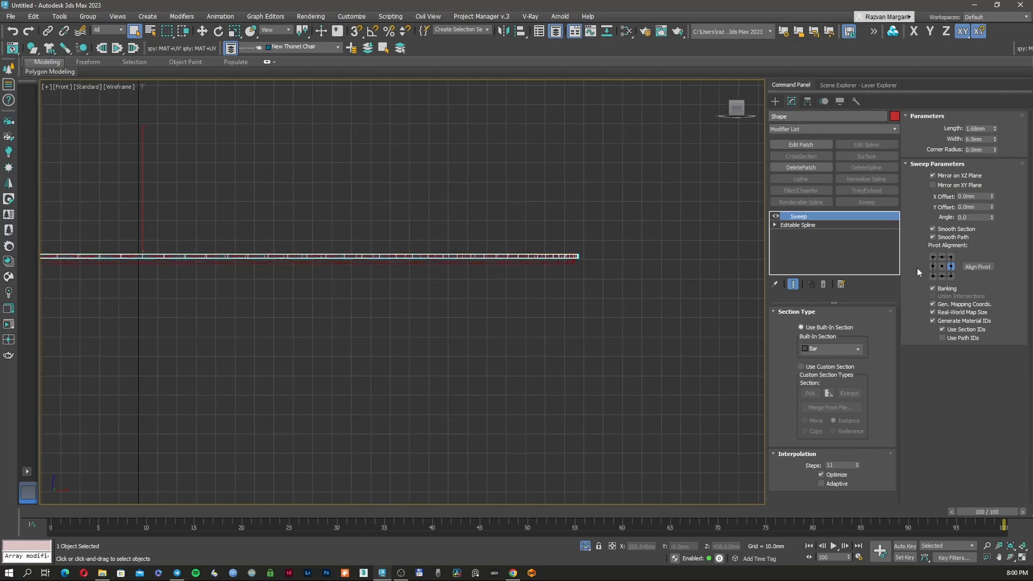
- Move the swept shape vertically with snapping so its upper edge meets the top of the adjacent wireframe panel
right_click(166, 256)
left_click(177, 263)
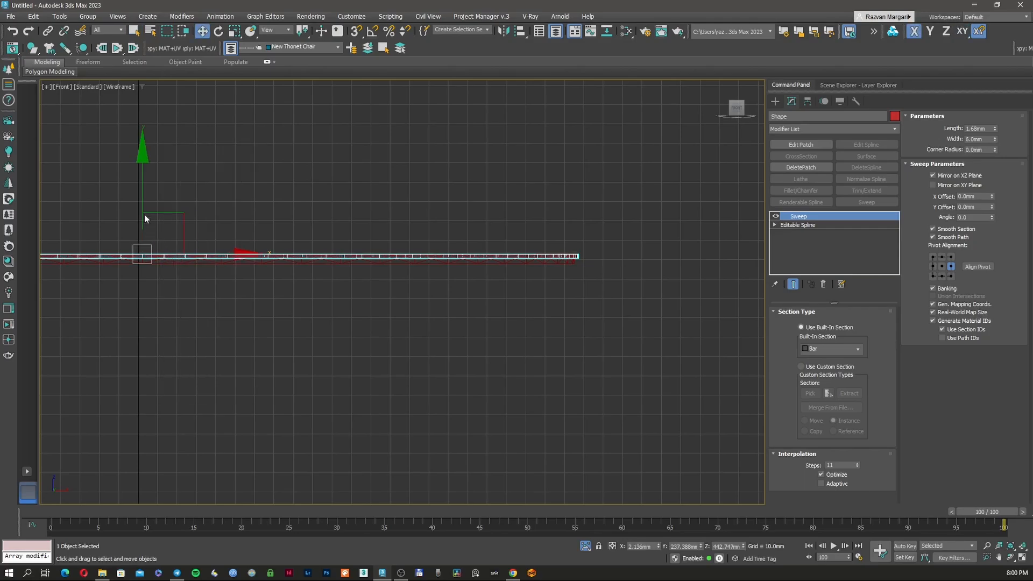
left_click(142, 197)
scroll(599, 258, "up", 10)
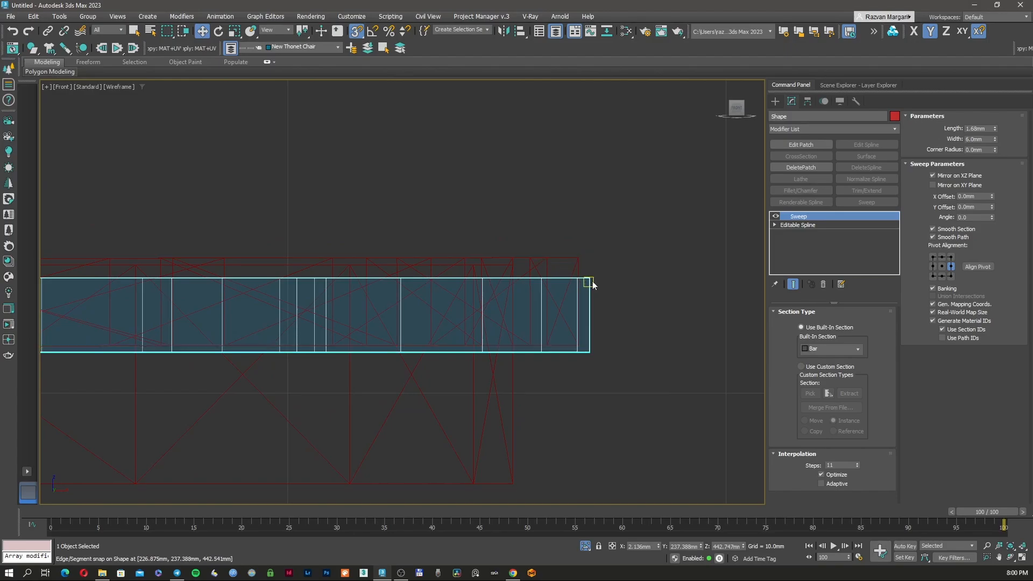
left_click_drag(581, 269, 580, 258)
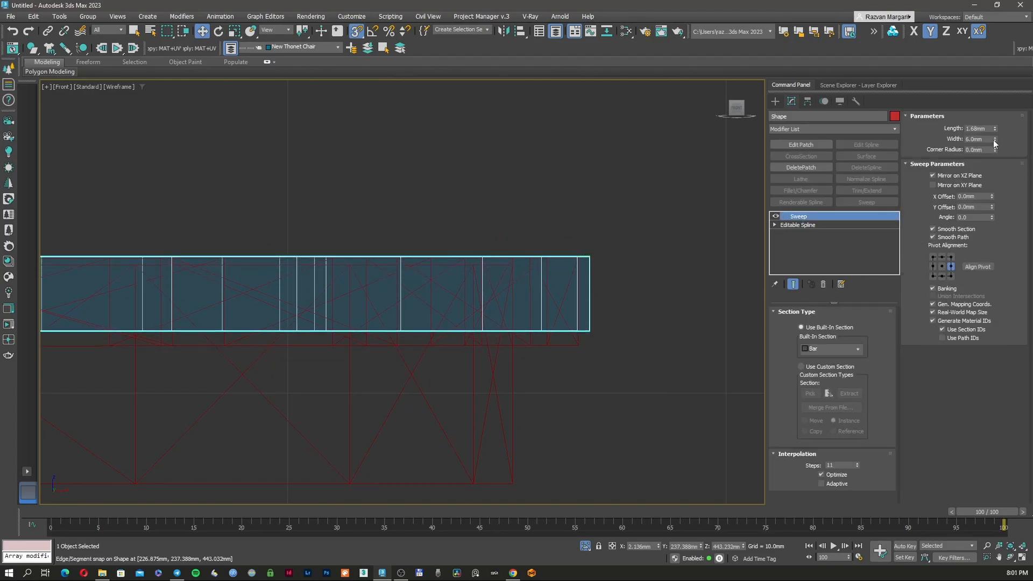
- Set the bar section's width to 1.74 mm and its length to 1.714 mm
left_click_drag(995, 140, 1012, 176)
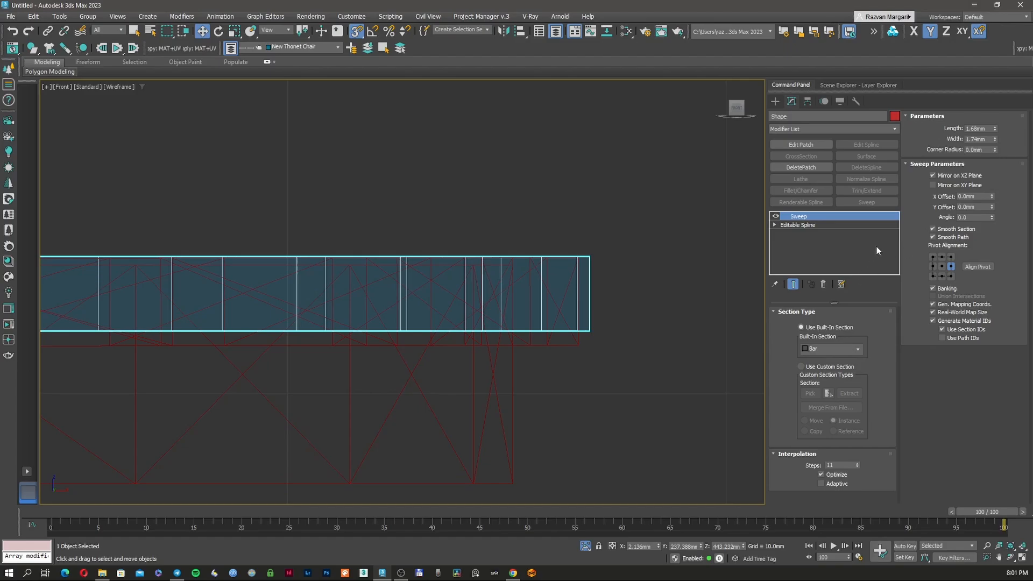
left_click_drag(997, 127, 998, 122)
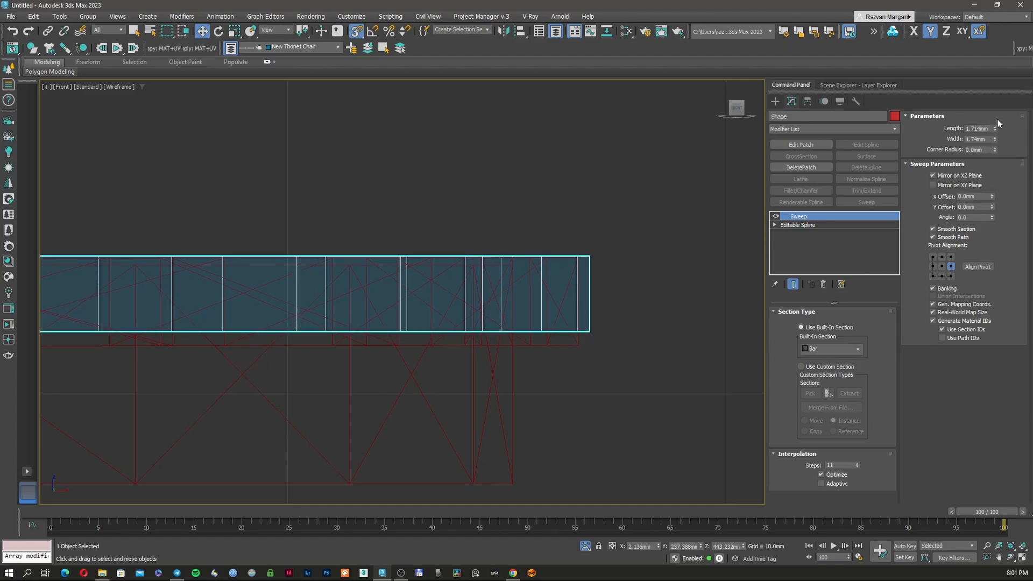
- Set the sweep's pivot alignment to the upper-right point and snap the shape's upper edge back to the panel's top
left_click(951, 258)
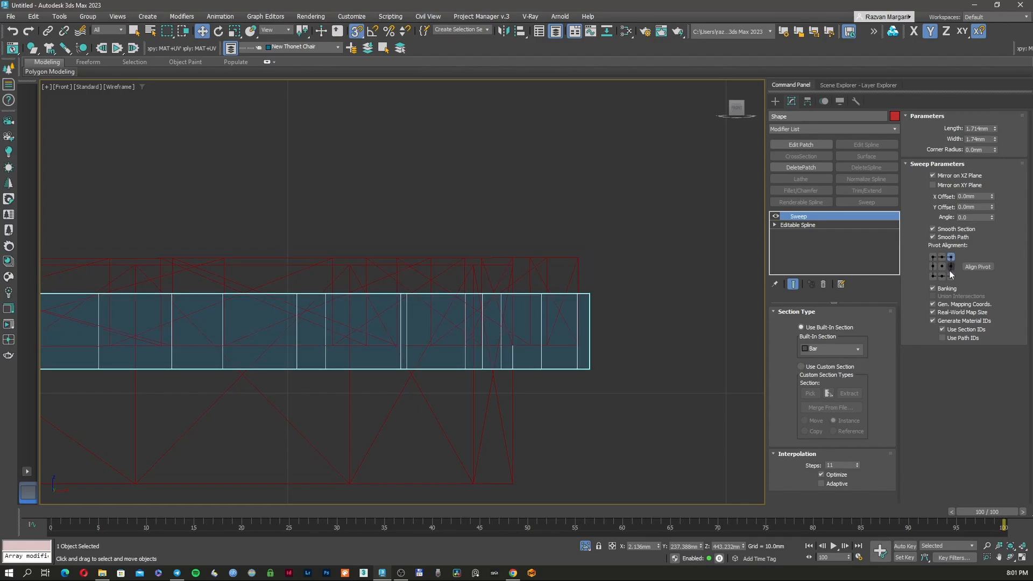
left_click(951, 276)
left_click(951, 258)
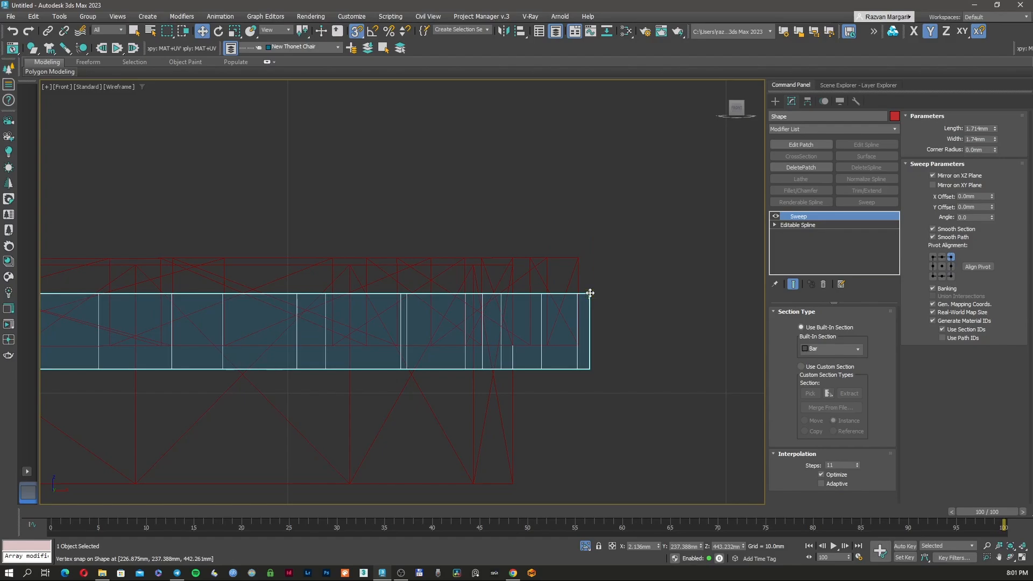
left_click_drag(590, 292, 579, 257)
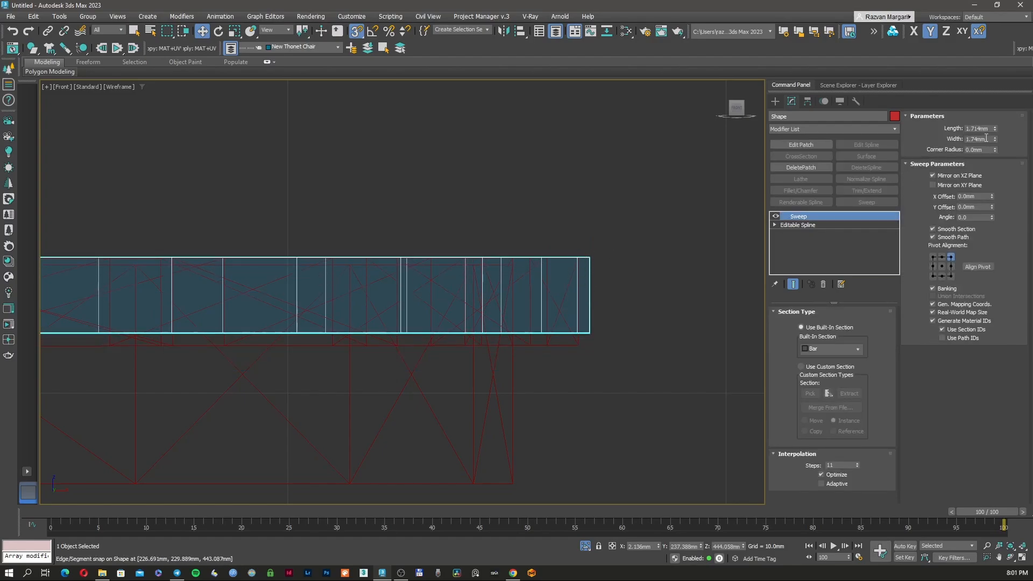
- Extend the bar section's length to 1.988 mm and set the sweep's X offset to -0.26 mm to match the panel's outer edge
left_click_drag(994, 130, 996, 119)
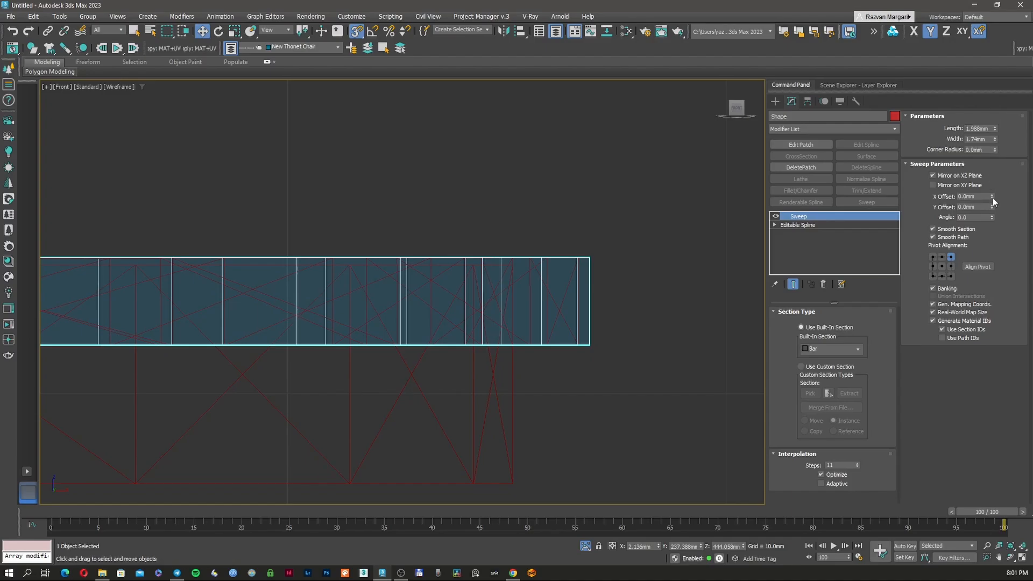
left_click_drag(993, 198, 991, 211)
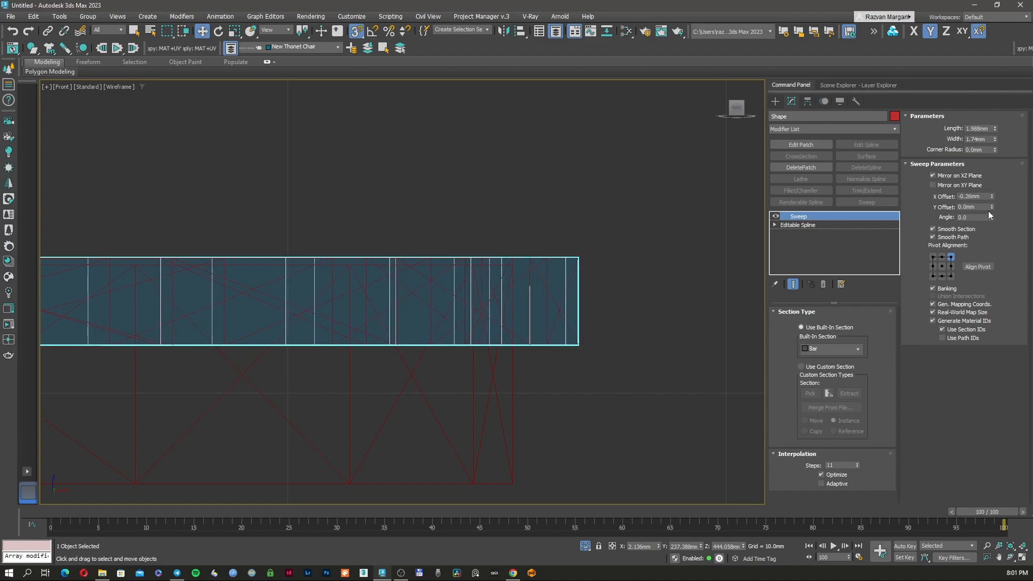
middle_click_drag(534, 260, 528, 291, "alt")
scroll(527, 291, "up", 5)
key("F3")
scroll(533, 261, "up", 3)
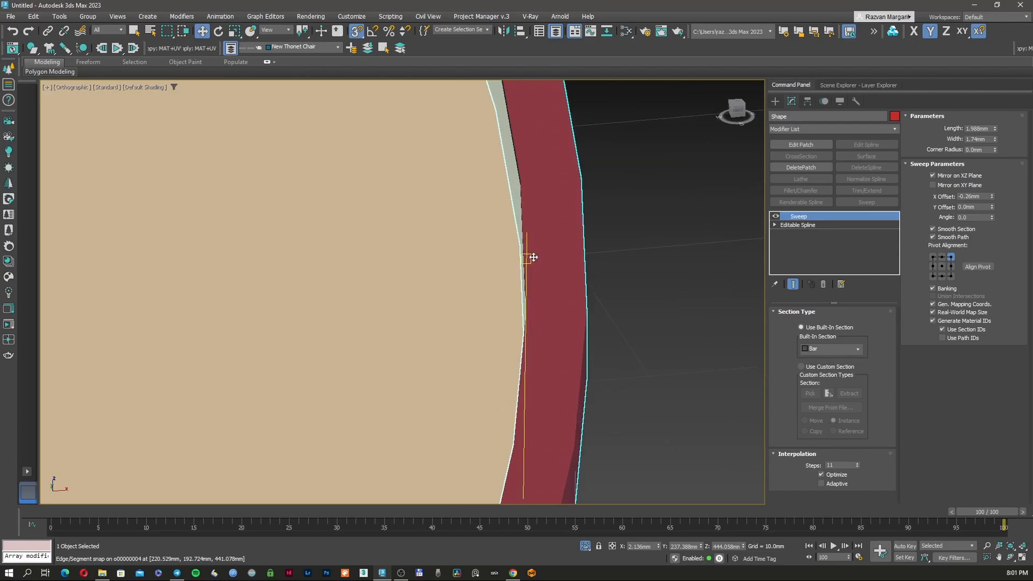
key("F3")
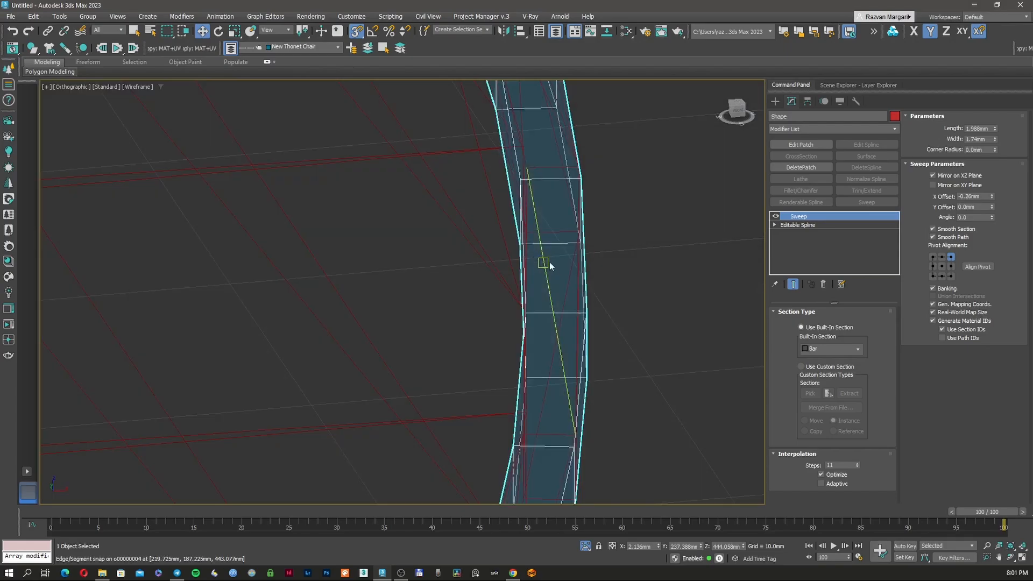
- Set the bar section's length to 3.988 mm and its width to 1.53 mm
type("3.988")
left_click(982, 140)
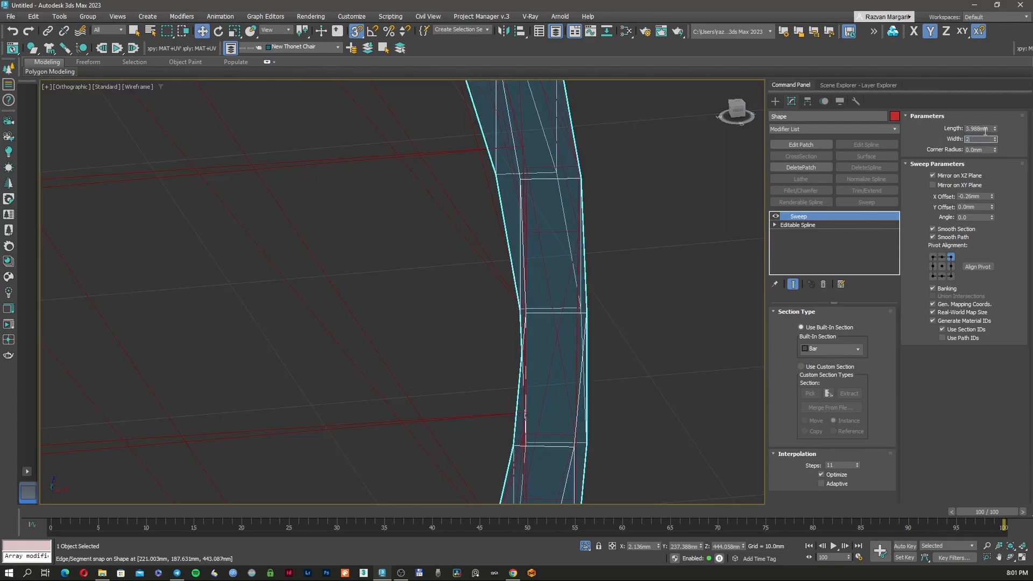
left_click(985, 129)
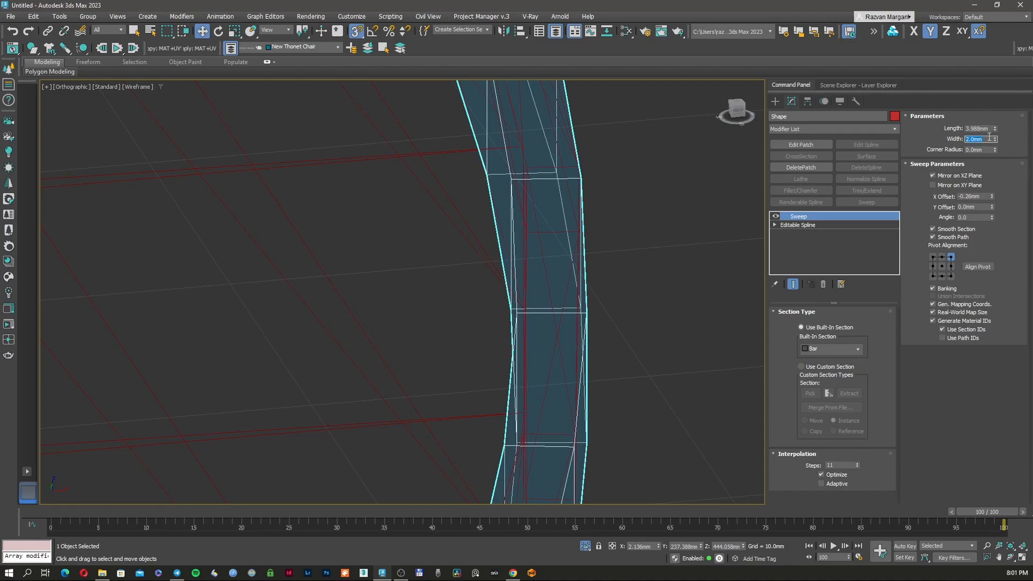
type("1.53")
key("Return")
key("F3")
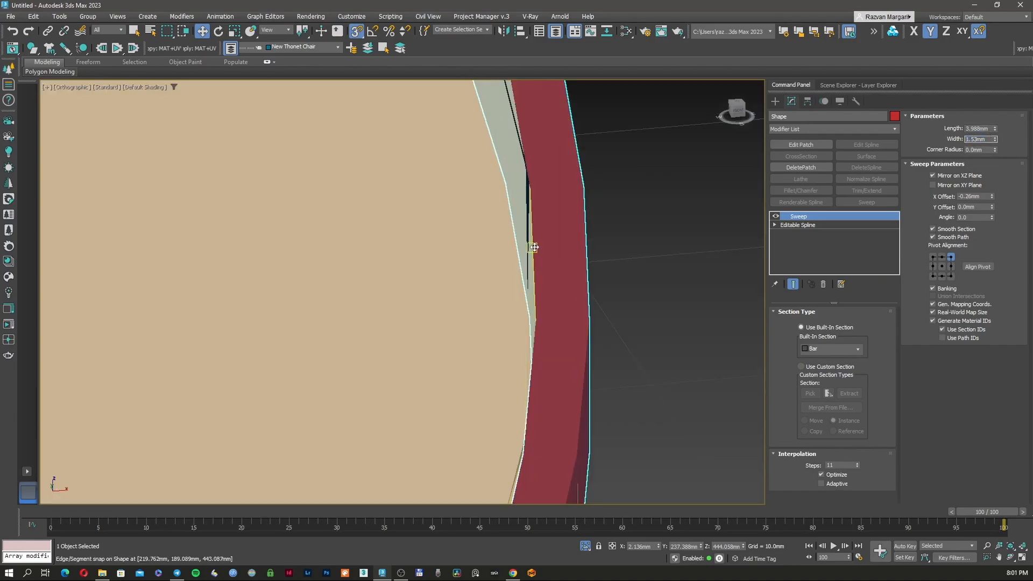
- Add a Chamfer modifier above the sweep and set its amount to 0.24 mm
scroll(536, 247, "down", 6)
key("F3")
scroll(519, 315, "up", 6)
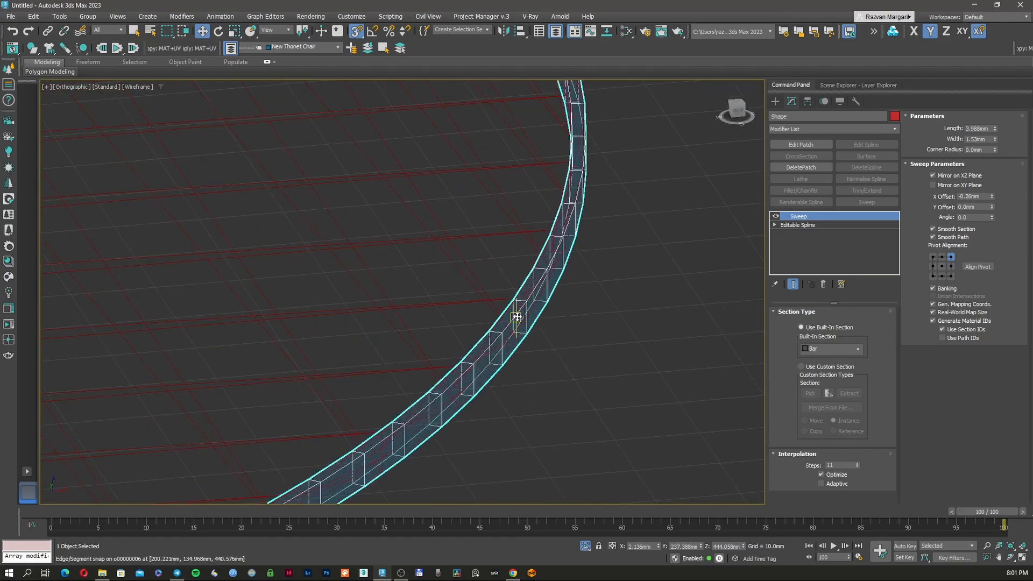
key("F3")
scroll(517, 311, "down", 2)
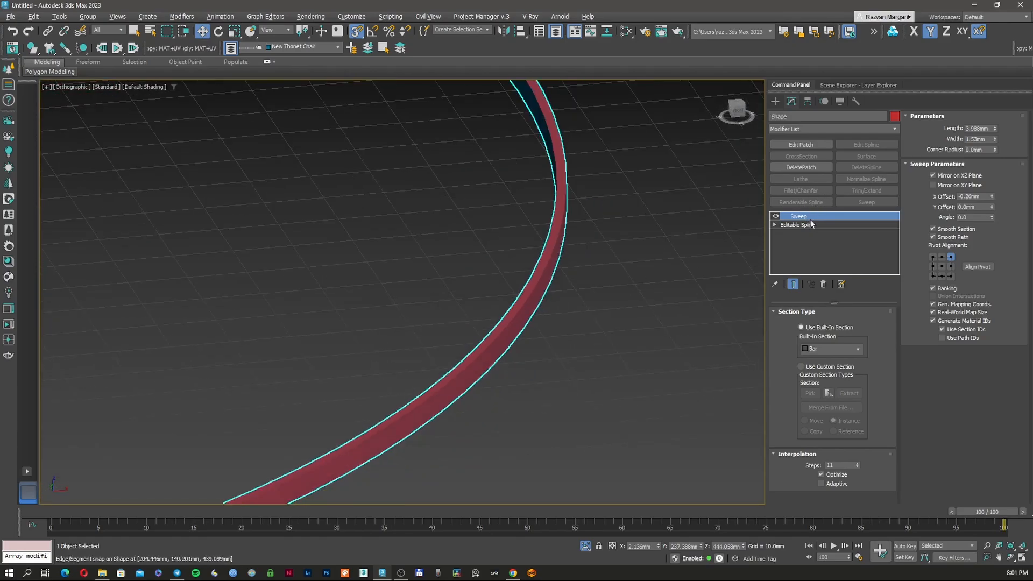
right_click(812, 223)
left_click(834, 129)
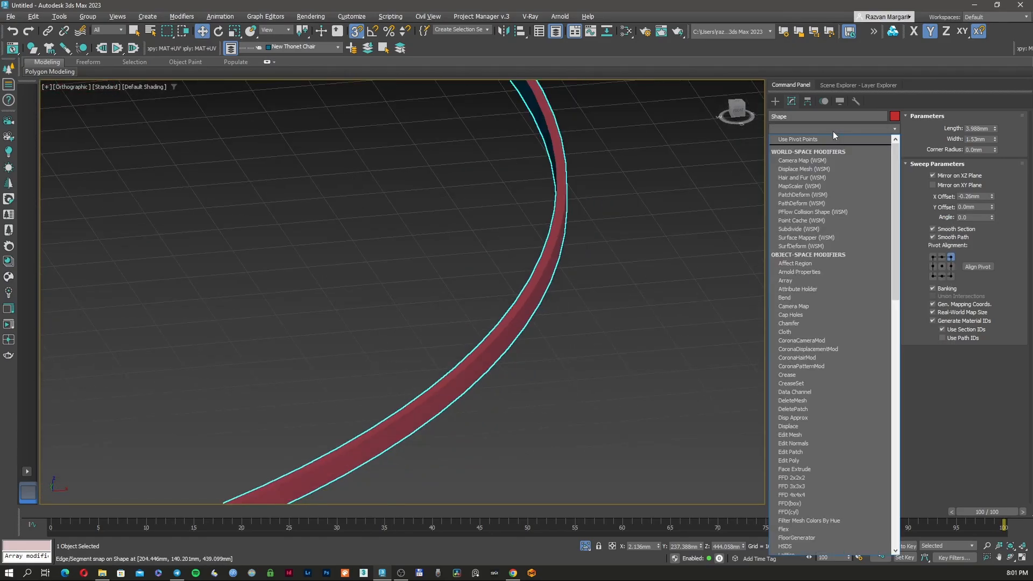
type("cha")
key("Return")
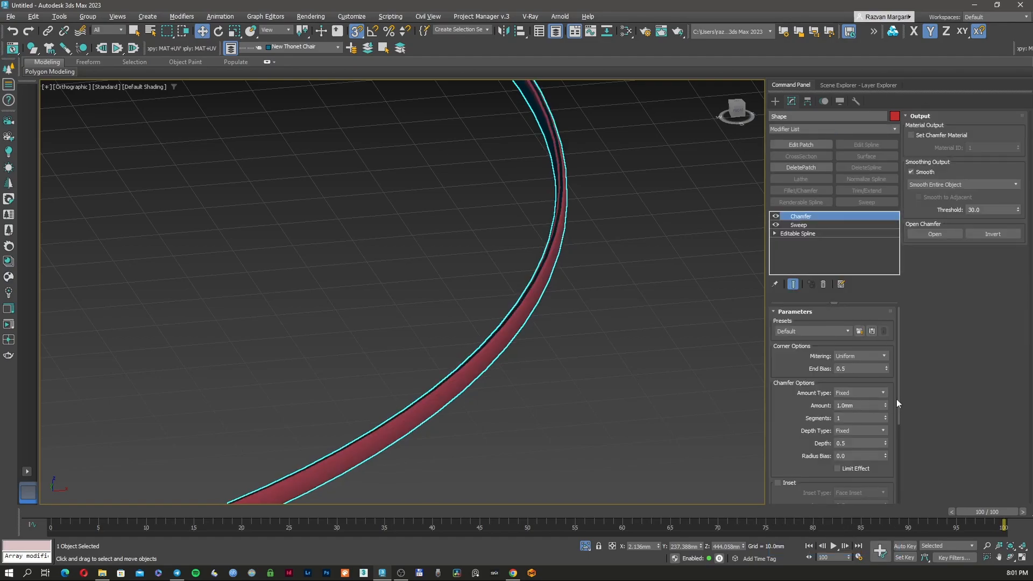
left_click_drag(886, 406, 883, 444)
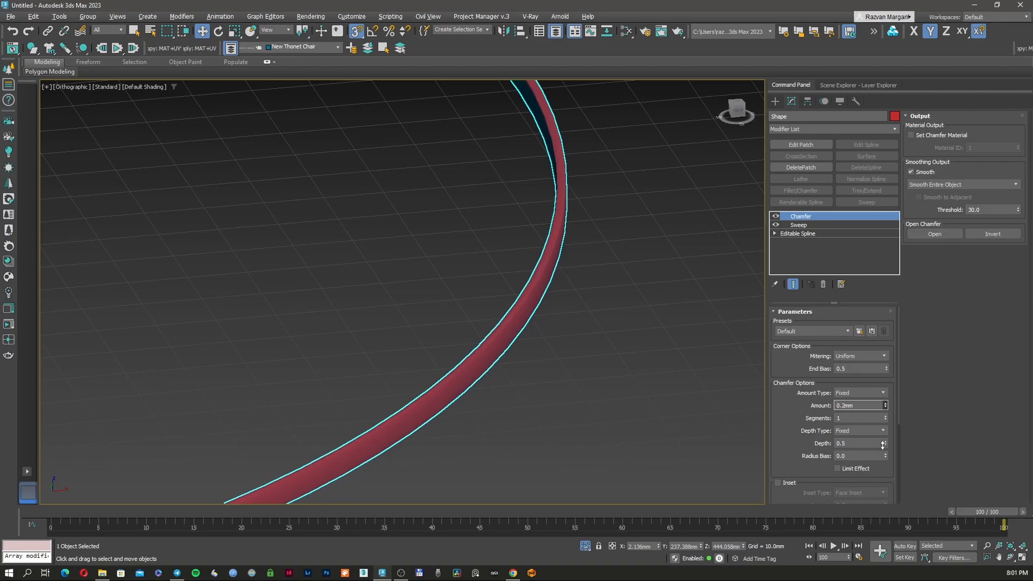
scroll(547, 237, "up", 8)
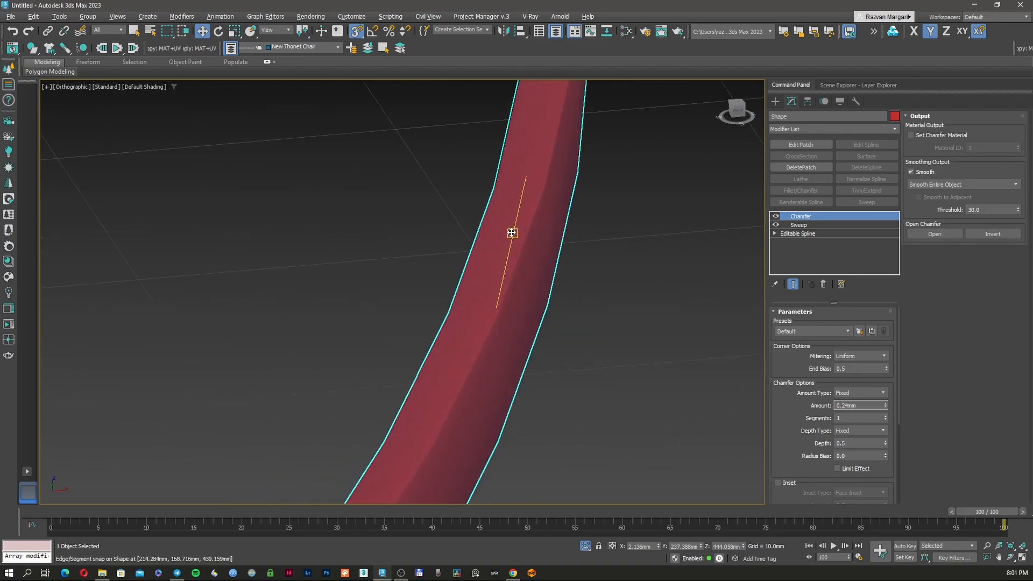
key("F3")
left_click(961, 186)
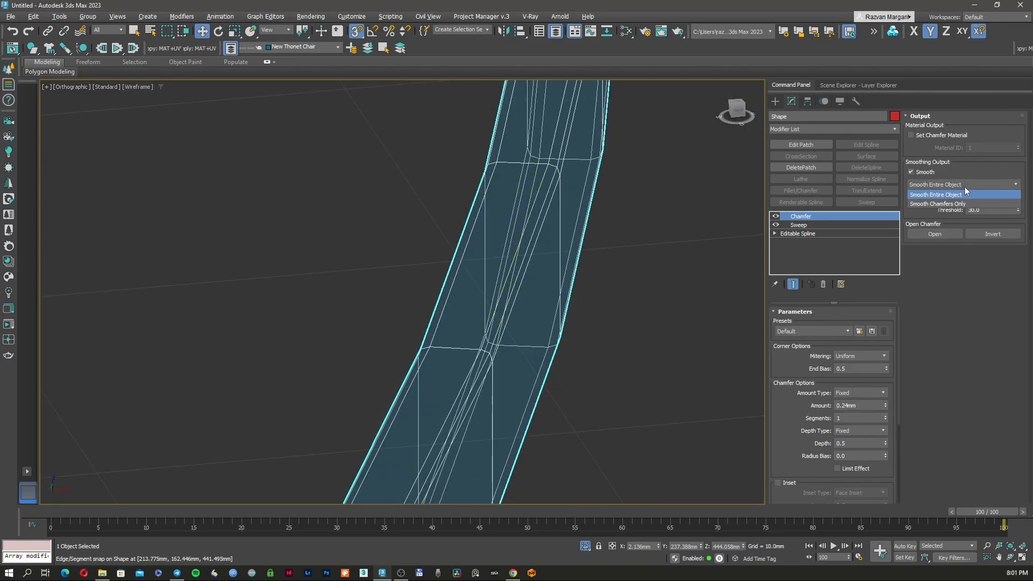
left_click(950, 209)
- Leave the modifier settings and unhide all objects in the scene
left_click(775, 101)
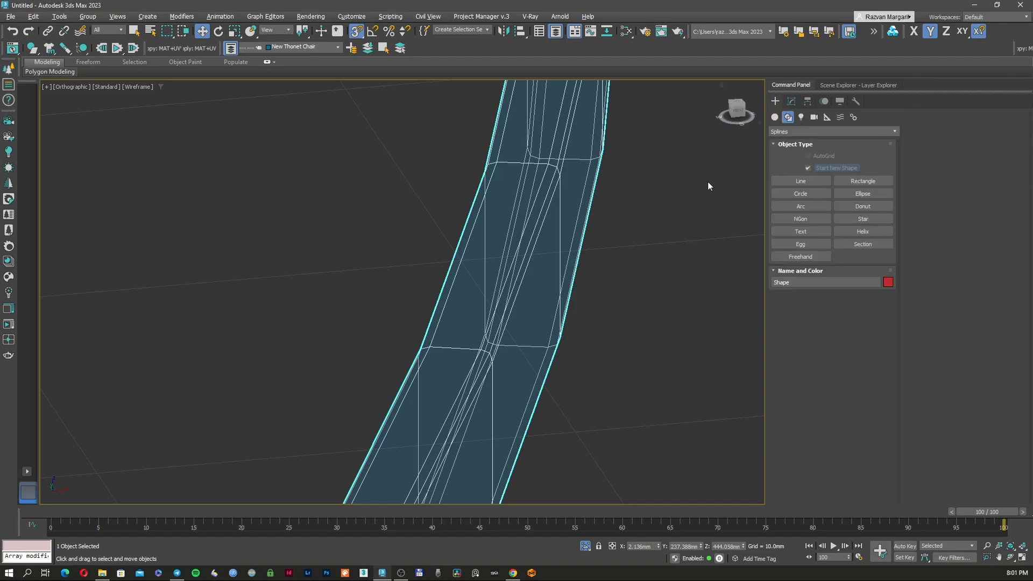
key("F3")
scroll(536, 295, "down", 10)
scroll(281, 244, "up", 2)
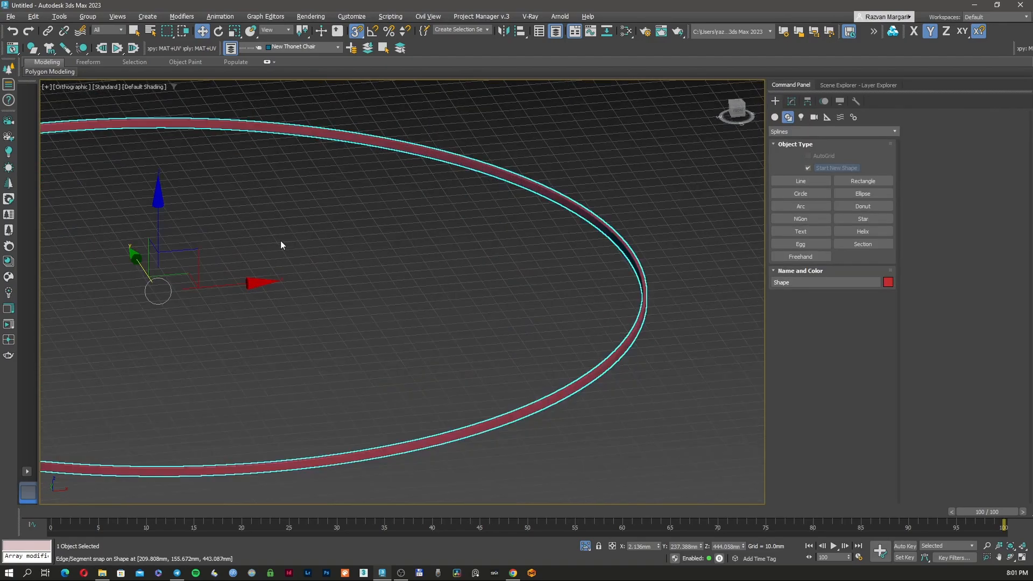
scroll(426, 272, "down", 5)
right_click(317, 285)
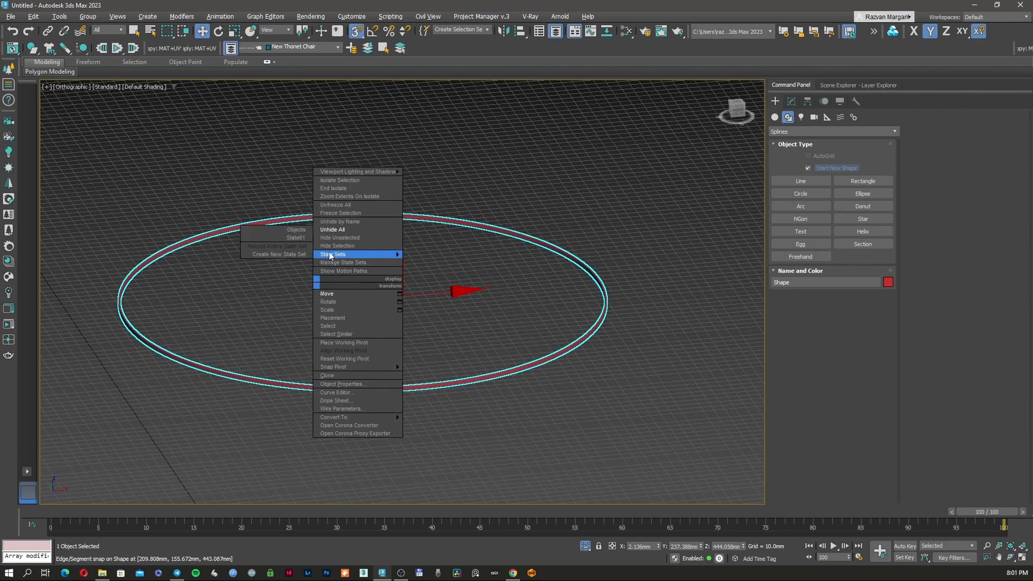
left_click(341, 230)
- Examine in shaded and wireframe display how the chamfered ring fits between the seat panel and the round seat frame
scroll(201, 279, "up", 8)
middle_click_drag(201, 279, 185, 279, "alt")
middle_click_drag(99, 321, 255, 283)
scroll(253, 282, "up", 5)
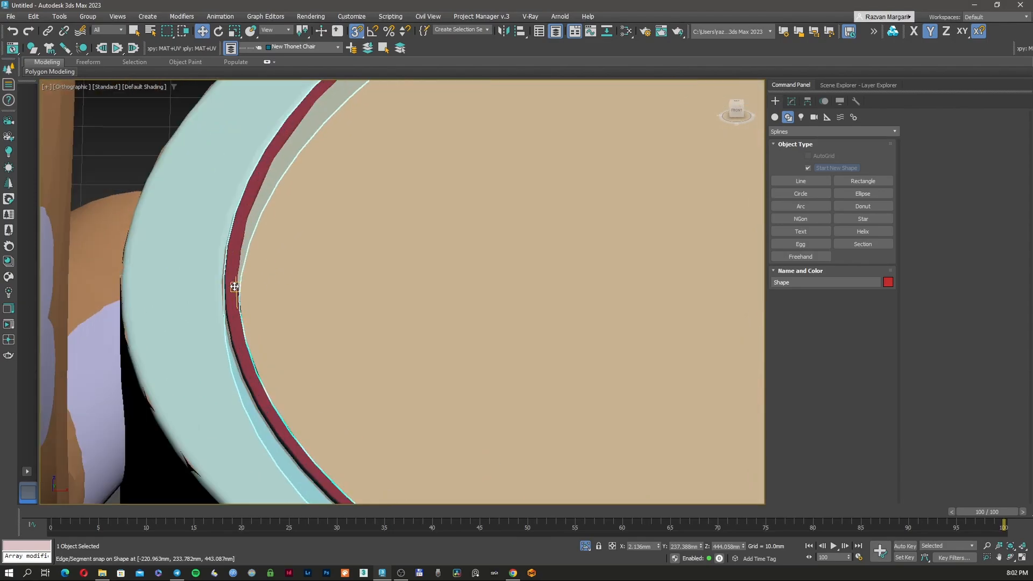
key("F3")
scroll(250, 282, "down", 5)
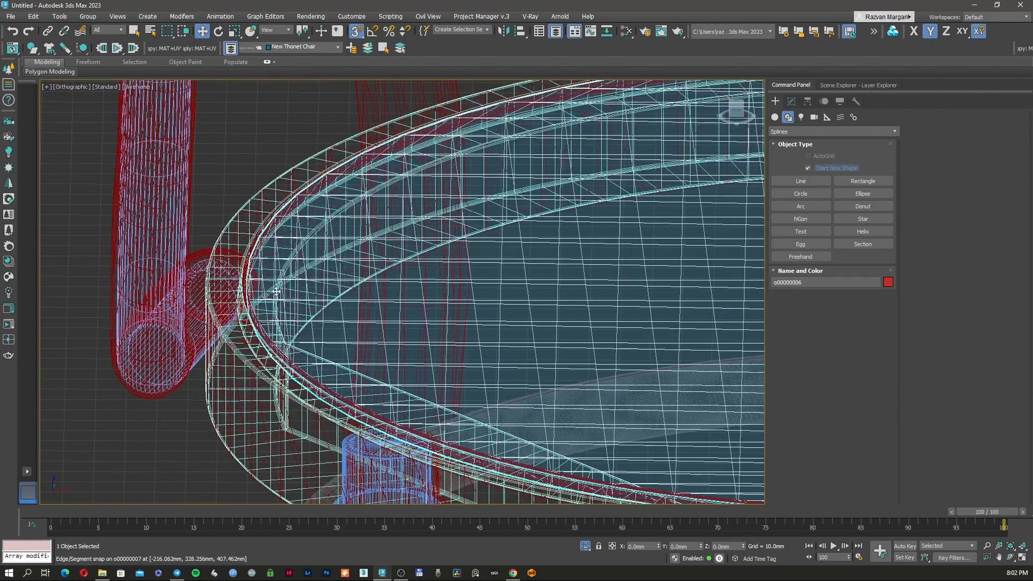
- Isolate the chamfered ring that runs between the seat panel and the round seat frame
mouse_move(250, 282)
middle_mouse_down("alt")
mouse_move(250, 267)
mouse_move(196, 285)
mouse_move(193, 272)
mouse_move(193, 297)
middle_mouse_up("alt")
key("F3")
scroll(259, 296, "up", 4)
scroll(259, 295, "up", 2)
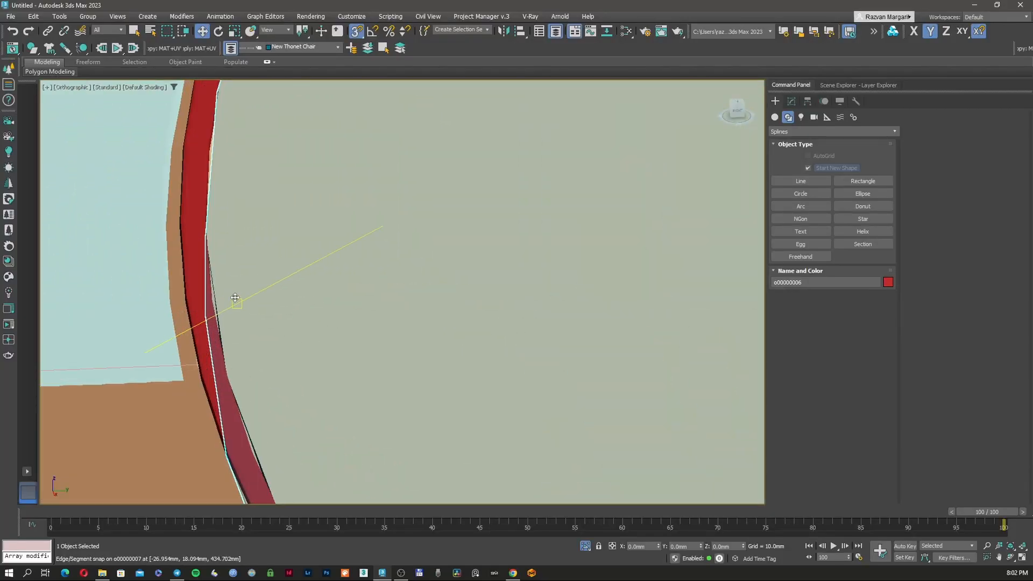
key("F3")
key("F3")
scroll(219, 302, "down", 3)
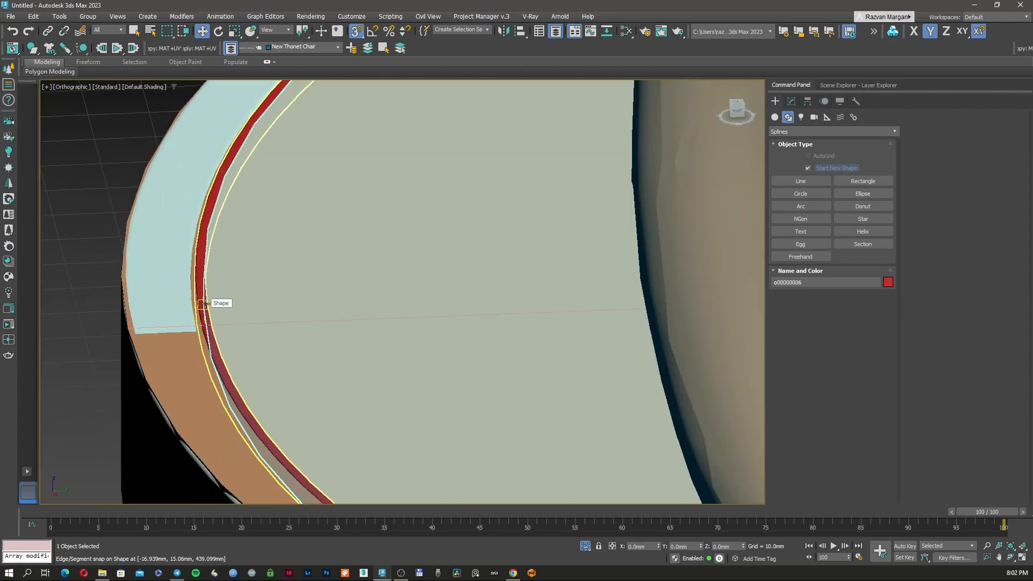
scroll(205, 275, "up", 3)
left_click(203, 274)
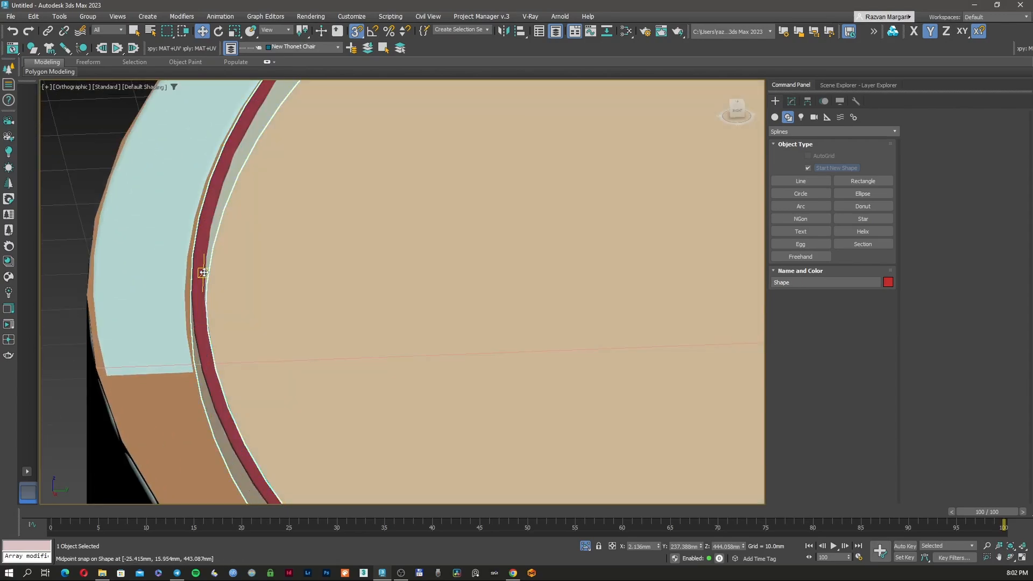
key("alt+q")
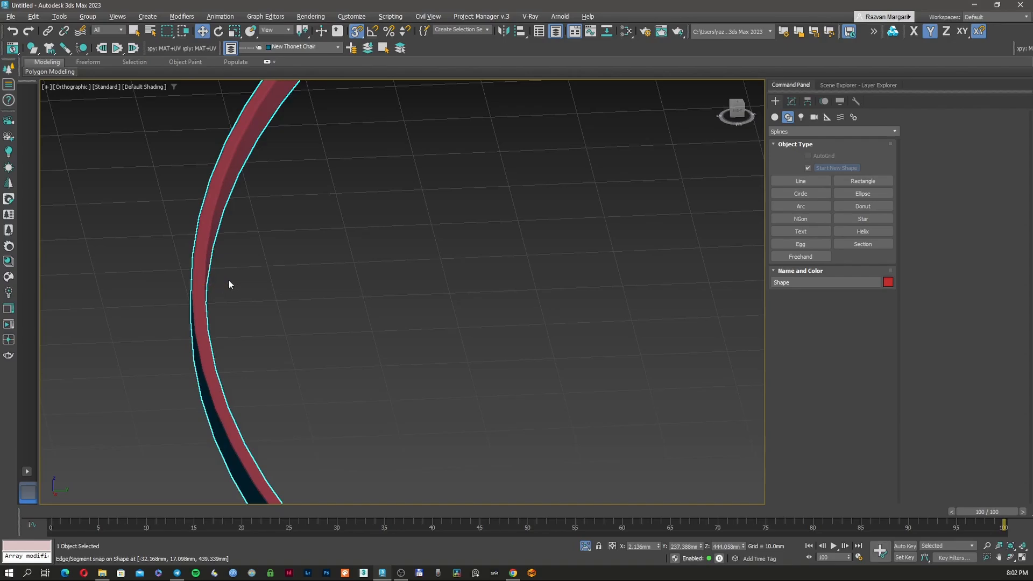
- Add an Edit Poly modifier above the Chamfer on the isolated ring
key("t")
key("z")
scroll(291, 168, "up", 8)
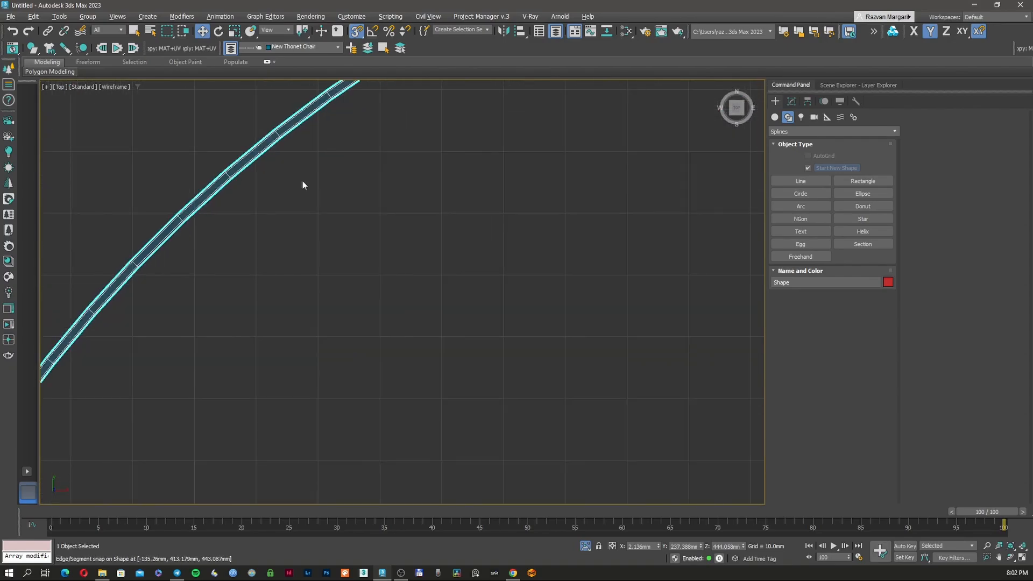
left_click(791, 101)
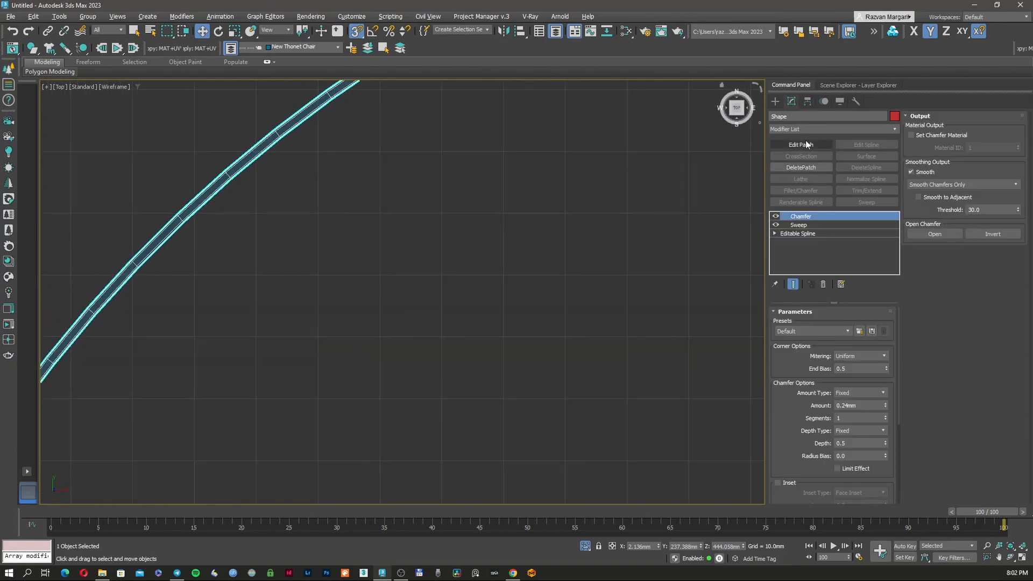
left_click(815, 127)
key("e")
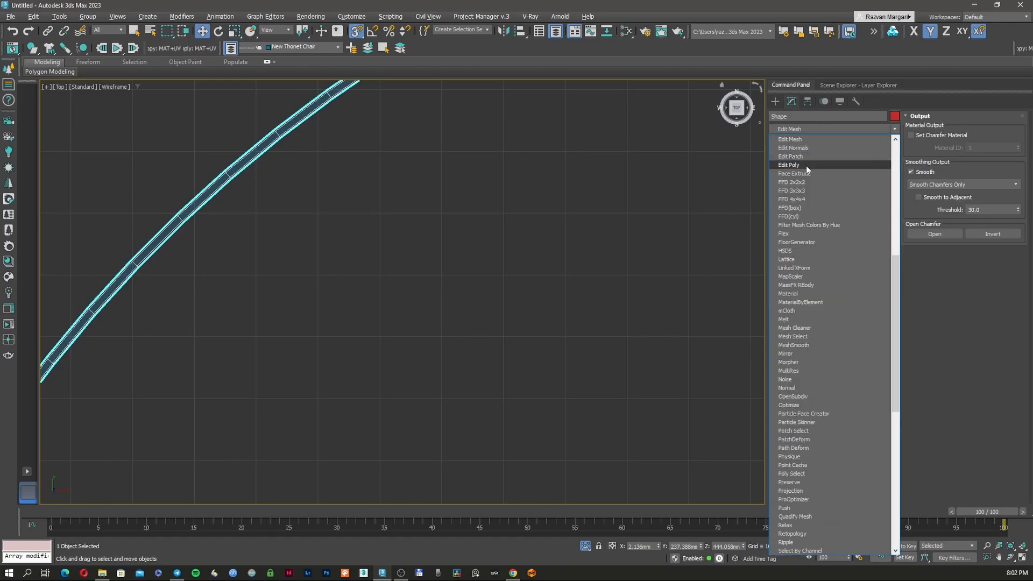
left_click(806, 166)
- Set the ring's Chamfer modifier to 2 segments and return to the Edit Poly level
scroll(436, 206, "down", 6)
middle_click_drag(414, 283, 399, 259, "alt")
scroll(380, 250, "up", 5)
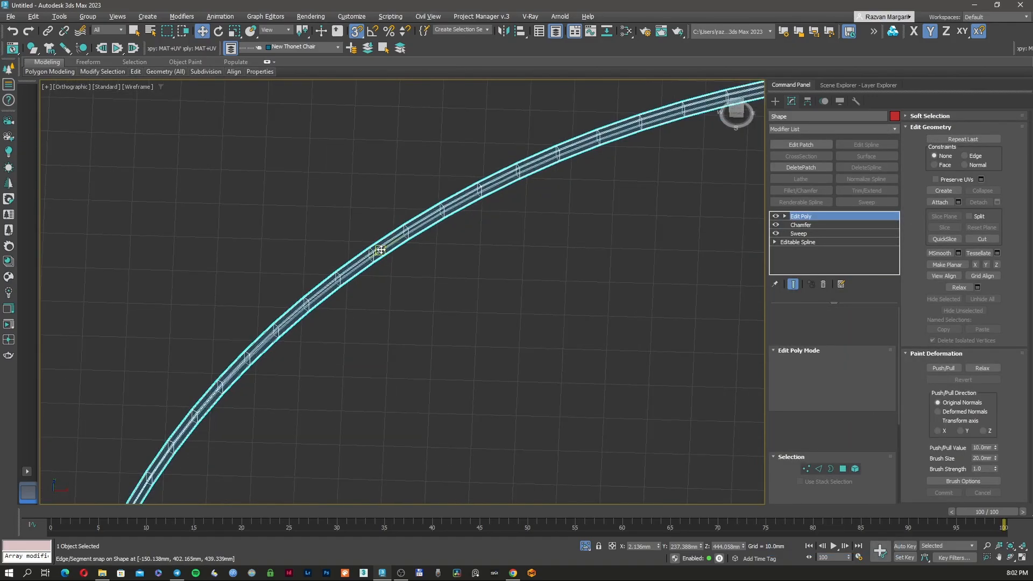
scroll(380, 249, "up", 5)
key("F3")
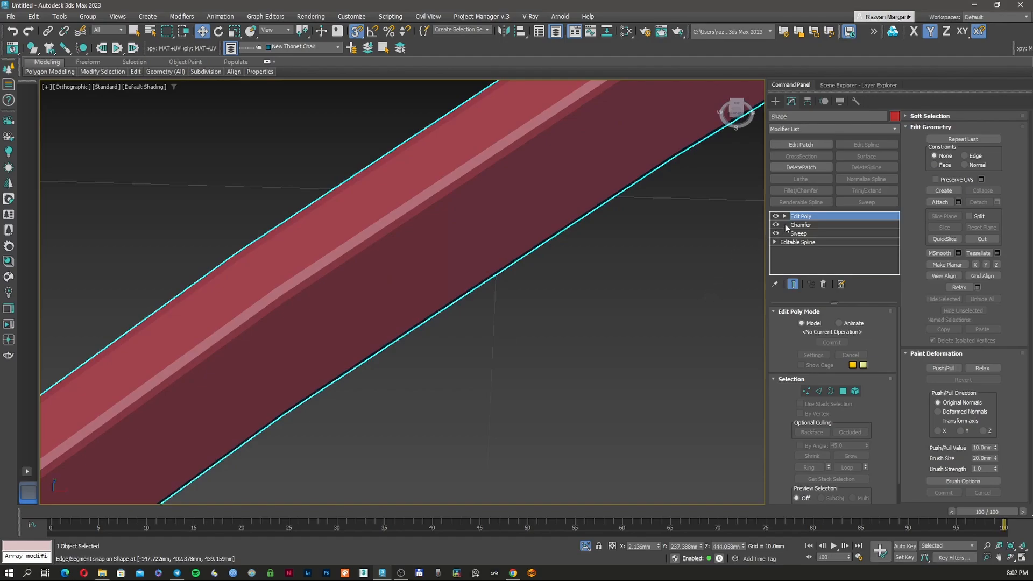
left_click(810, 225)
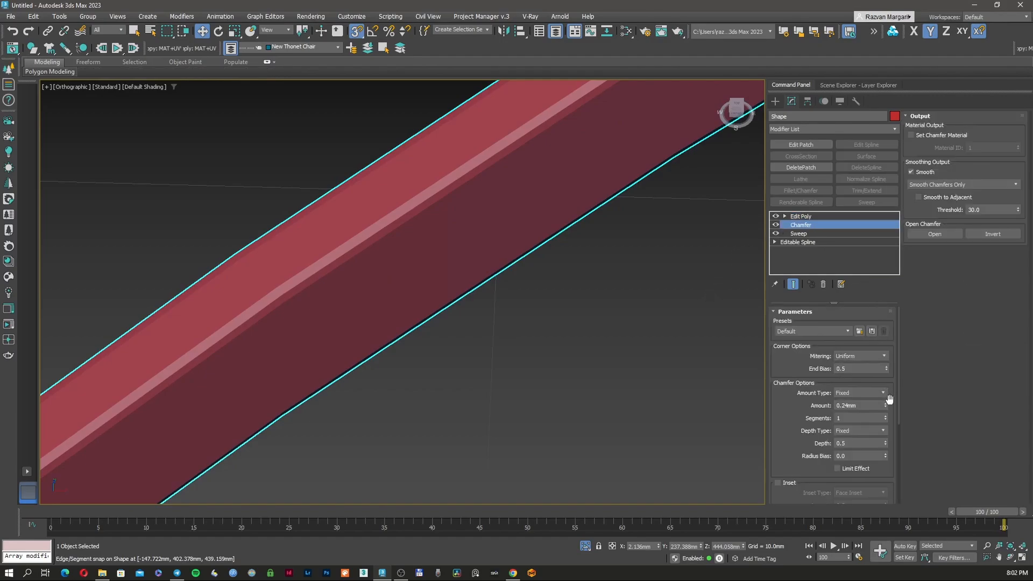
left_click(886, 417)
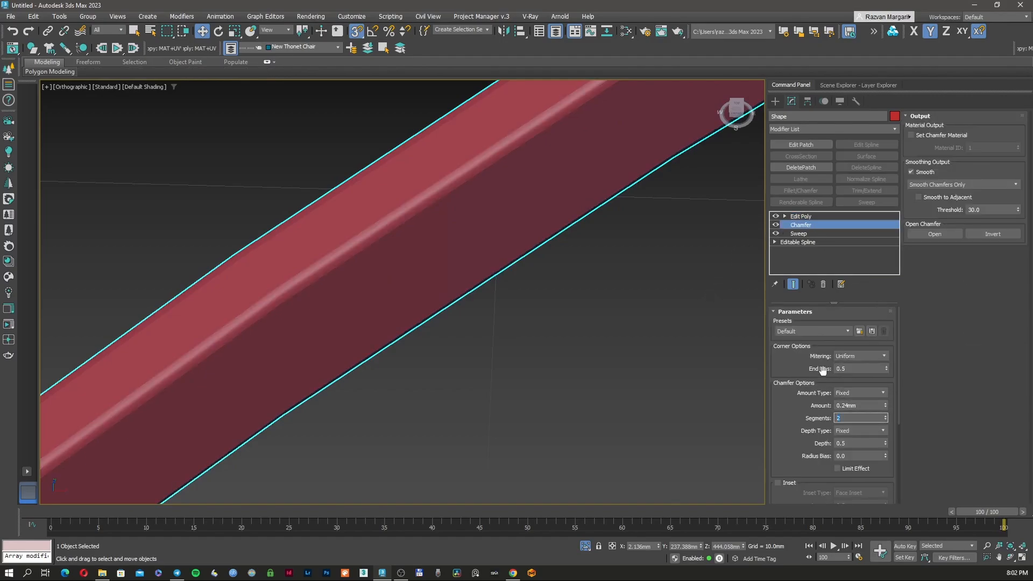
left_click(820, 217)
key("F3")
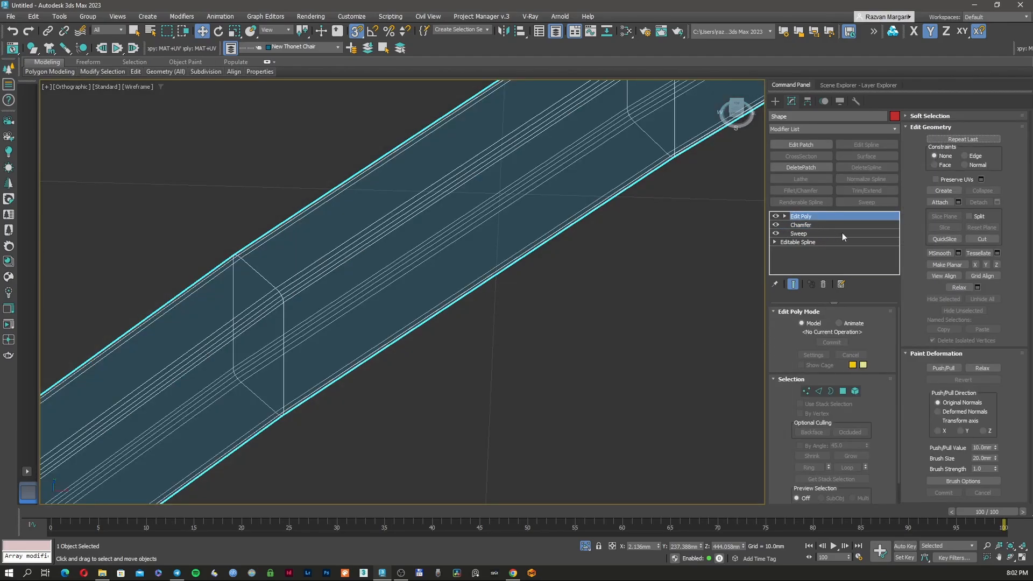
- Create a shape from the edge loop just below the ring's upper inner chamfer and leave edge editing
left_click(819, 392)
scroll(312, 285, "up", 4)
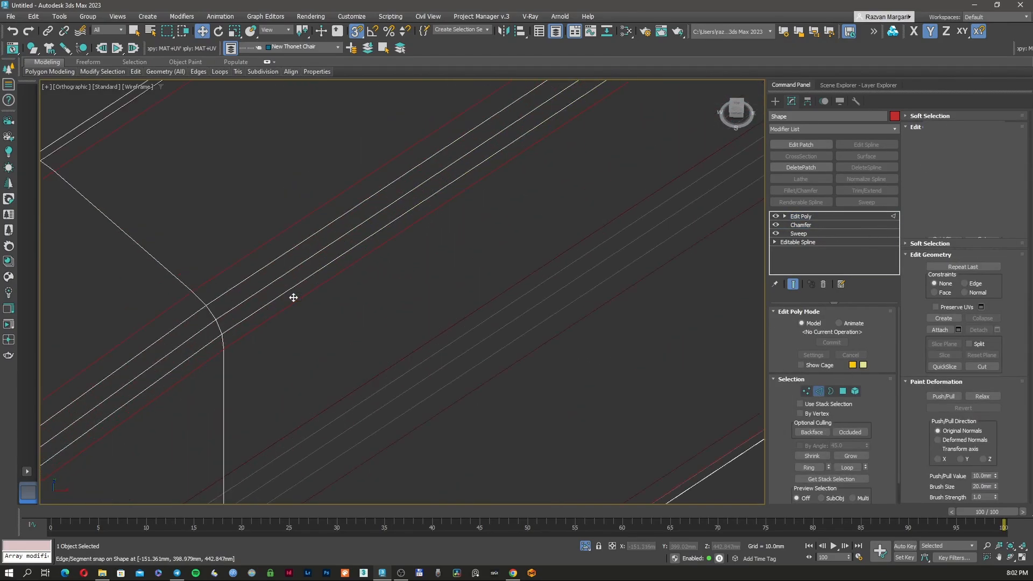
double_click(274, 322)
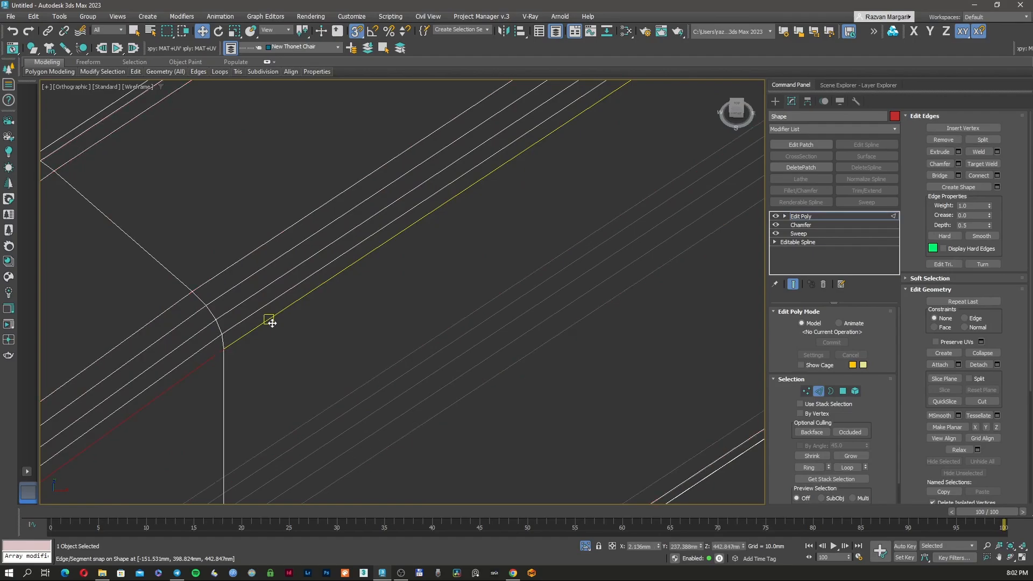
scroll(670, 238, "down", 2)
left_click(964, 187)
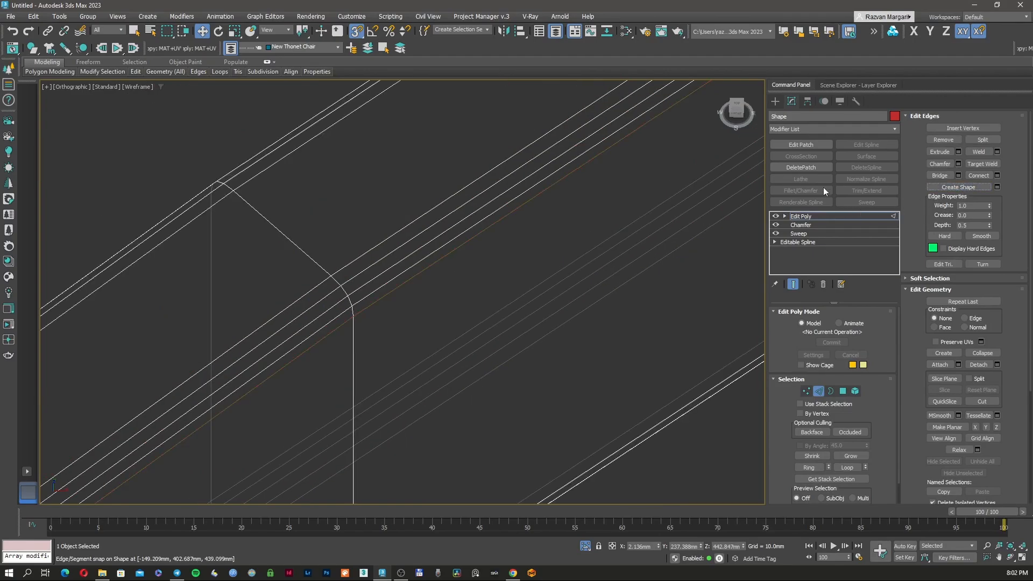
left_click(816, 392)
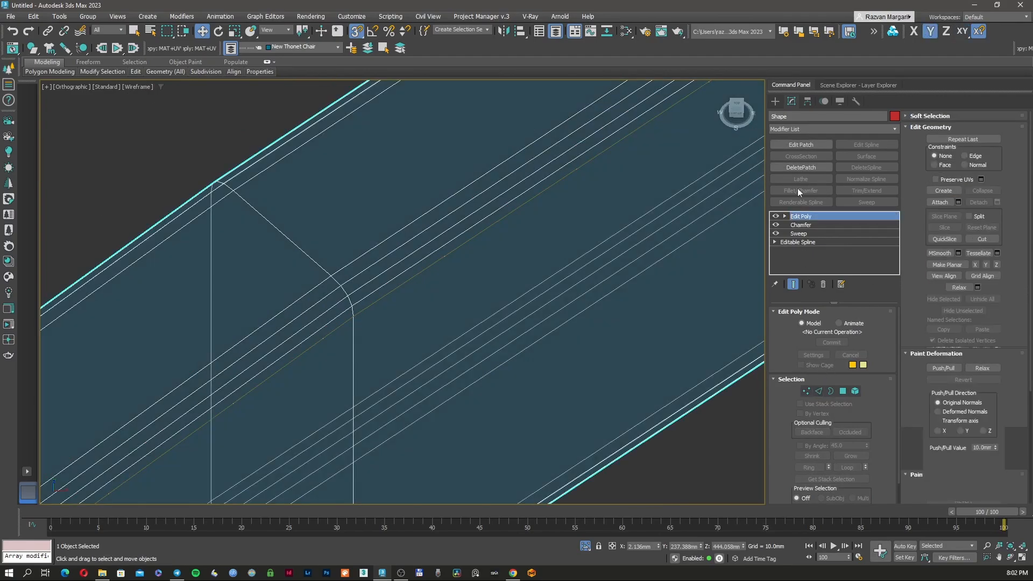
- Select the new loop shape and add an Extrude modifier with an amount of -1.5 mm
left_click(776, 102)
left_click(428, 266)
left_click(791, 102)
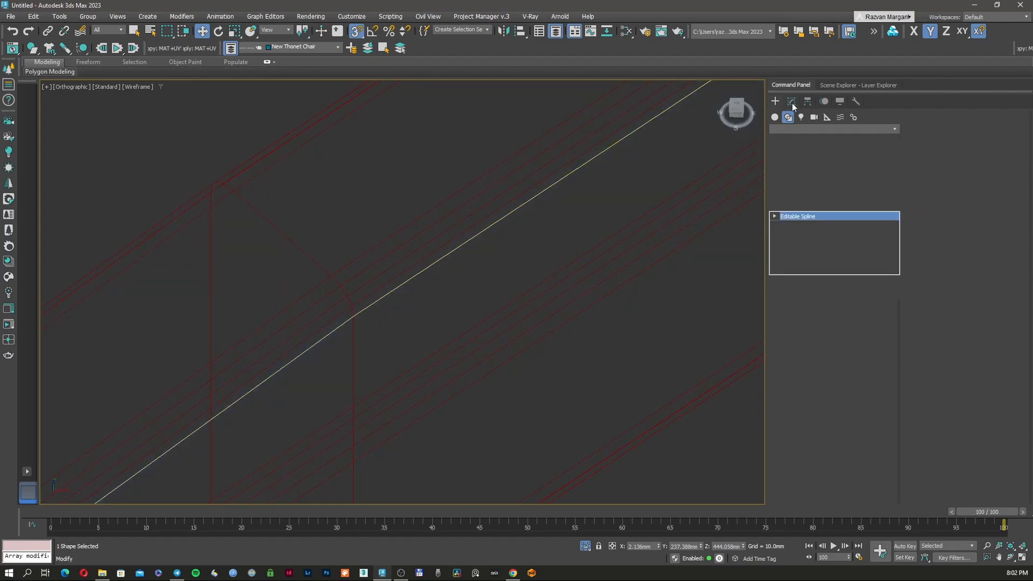
left_click(837, 129)
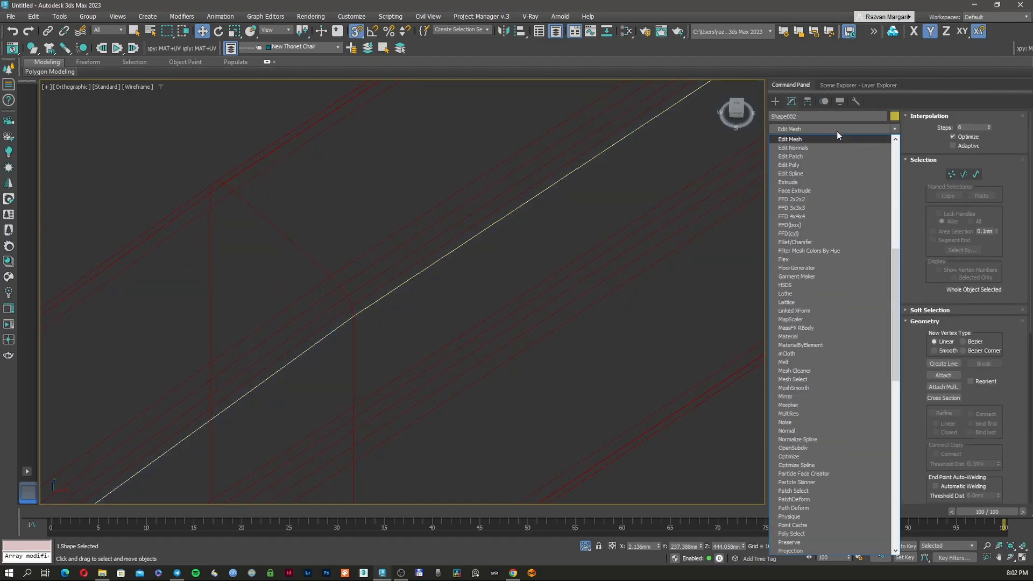
left_click(802, 181)
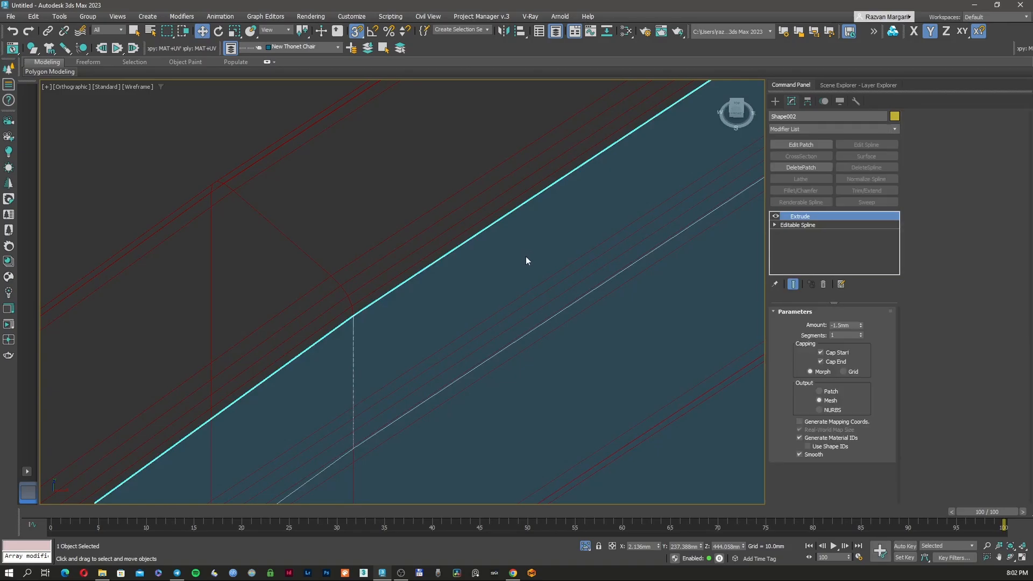
- Examine in shaded and wireframe display how the extruded disc sits inside the chamfered ring
key("F3")
scroll(491, 236, "down", 6)
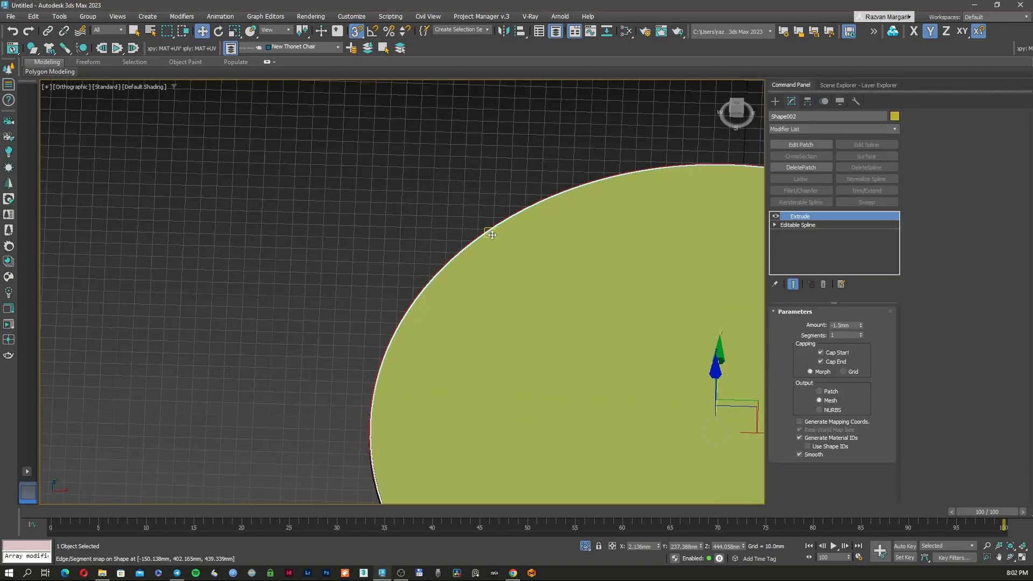
key("F3")
scroll(538, 306, "down", 5)
middle_click_drag(427, 258, 424, 208, "alt")
scroll(302, 321, "up", 4)
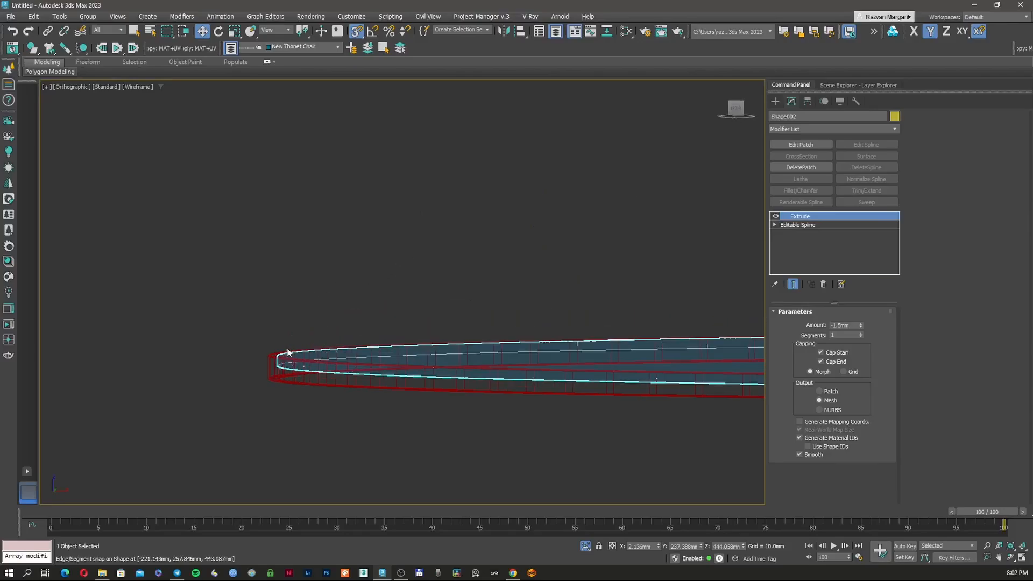
scroll(288, 352, "up", 3)
key("F3")
scroll(286, 370, "down", 2)
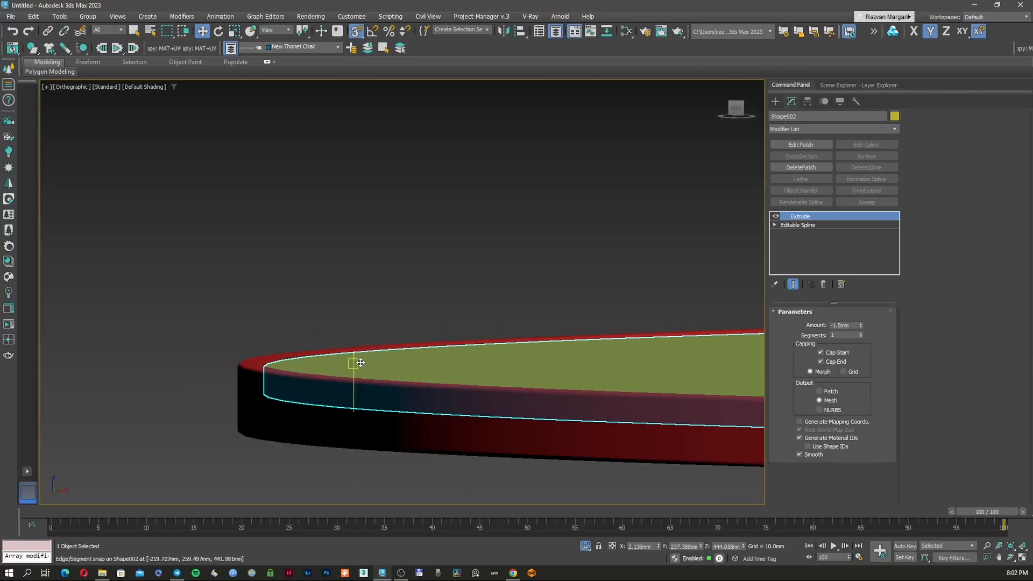
- Unhide all objects and view the whole chair with the new seat disc in place
right_click(357, 362)
left_click(382, 315)
scroll(380, 314, "down", 6)
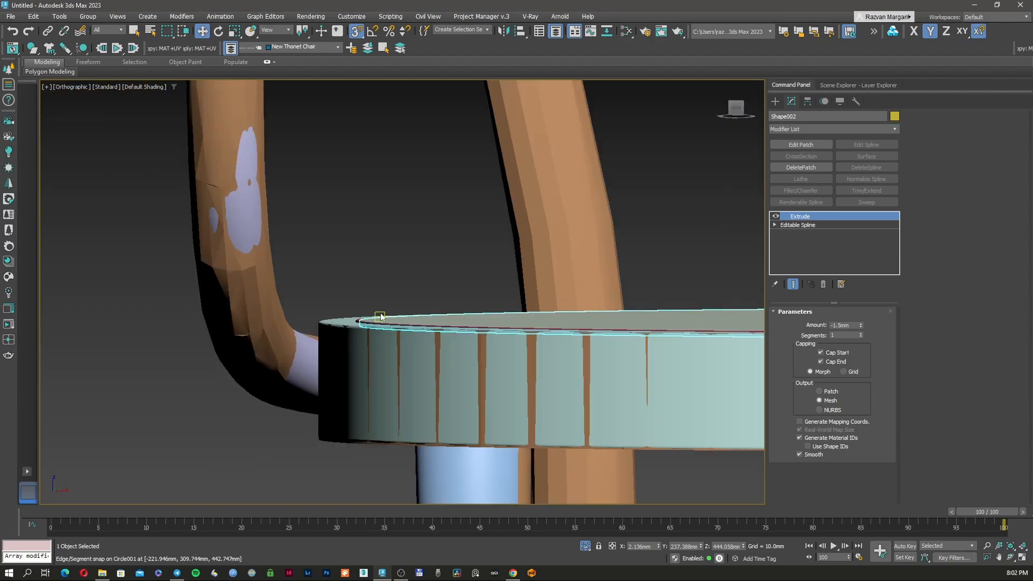
middle_click_drag(632, 325, 417, 324)
scroll(478, 326, "down", 2)
scroll(479, 326, "down", 5)
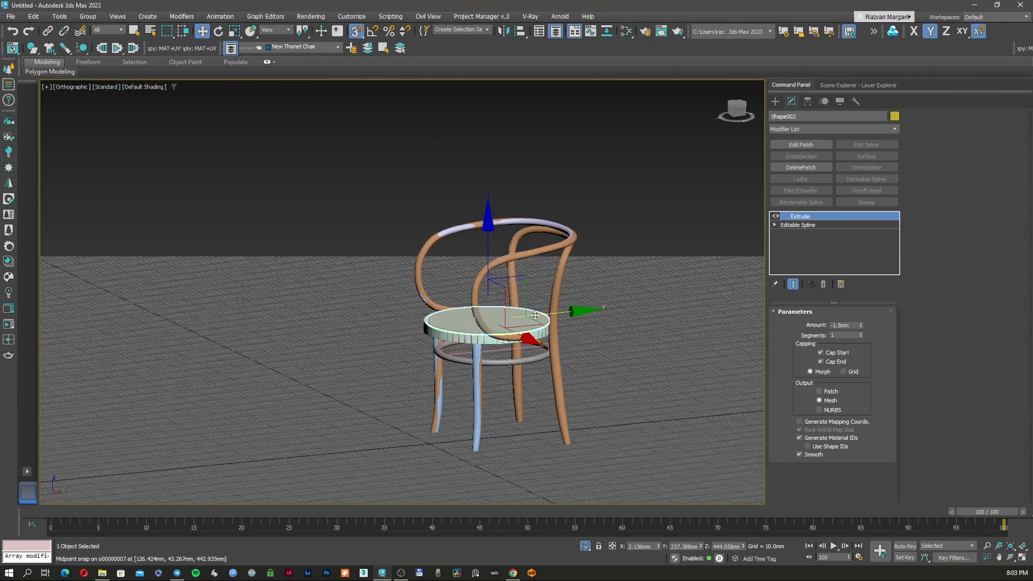
- Isolate the bent back-and-rear-leg frame in the left view and clear the selection
scroll(530, 312, "up", 2)
left_click(598, 303)
scroll(563, 321, "up", 2)
left_click(562, 321)
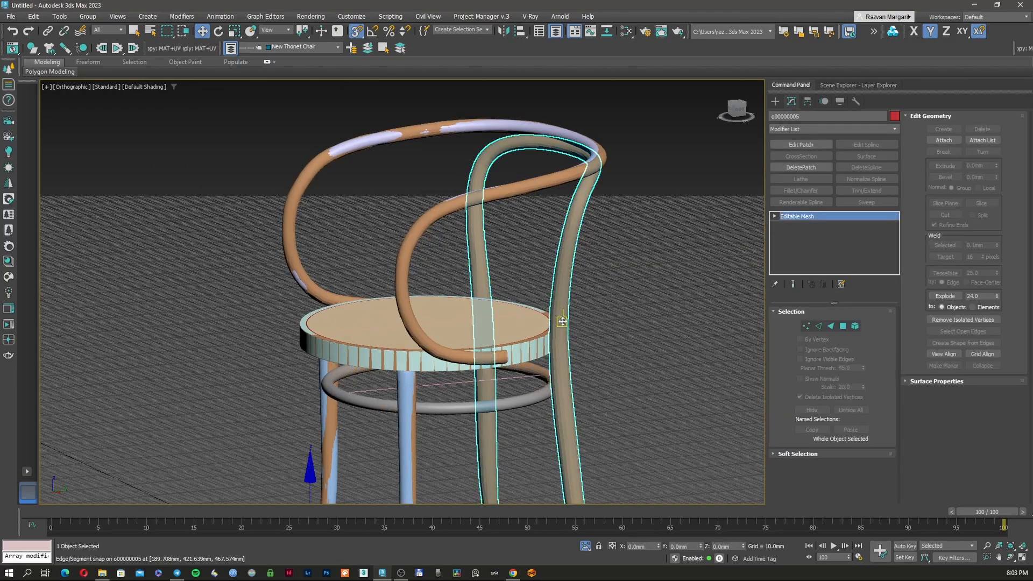
scroll(562, 321, "down", 4)
key("f")
key("z")
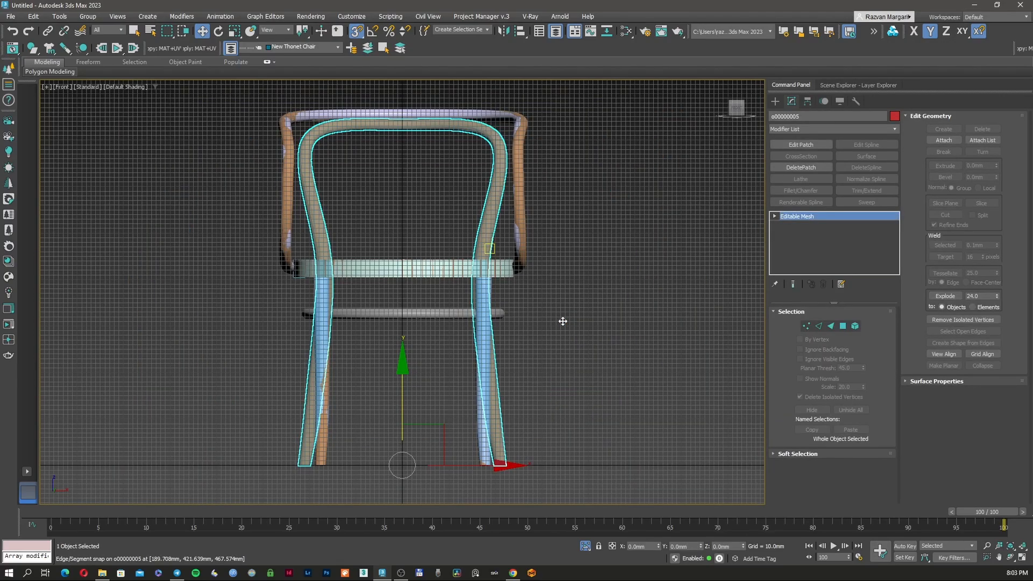
key("l")
key("z")
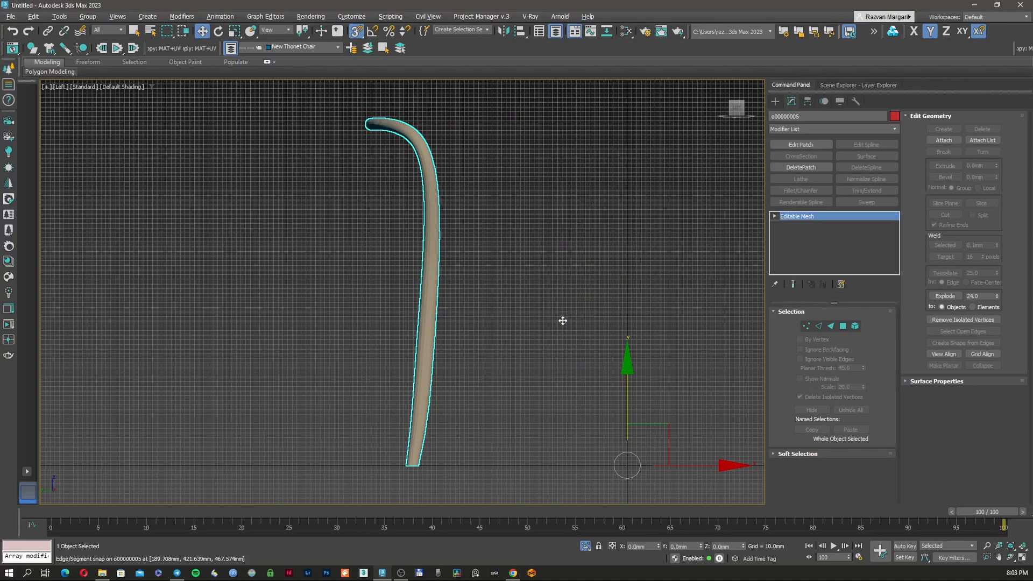
left_click(518, 315)
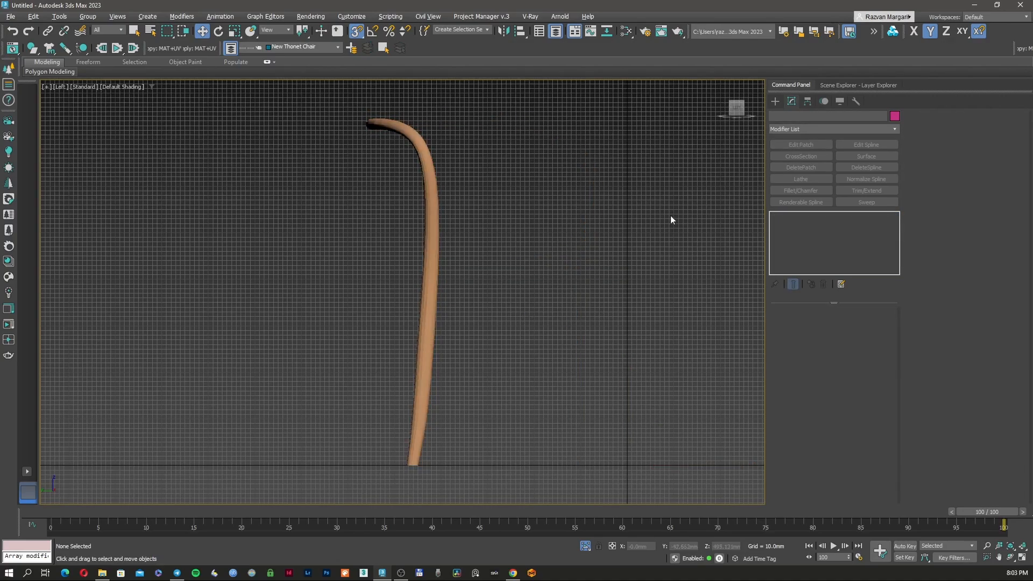
- Trace the frame's side profile with a corner-point Line in the left view, from the rear leg's foot up to the bent back's tip
left_click(778, 101)
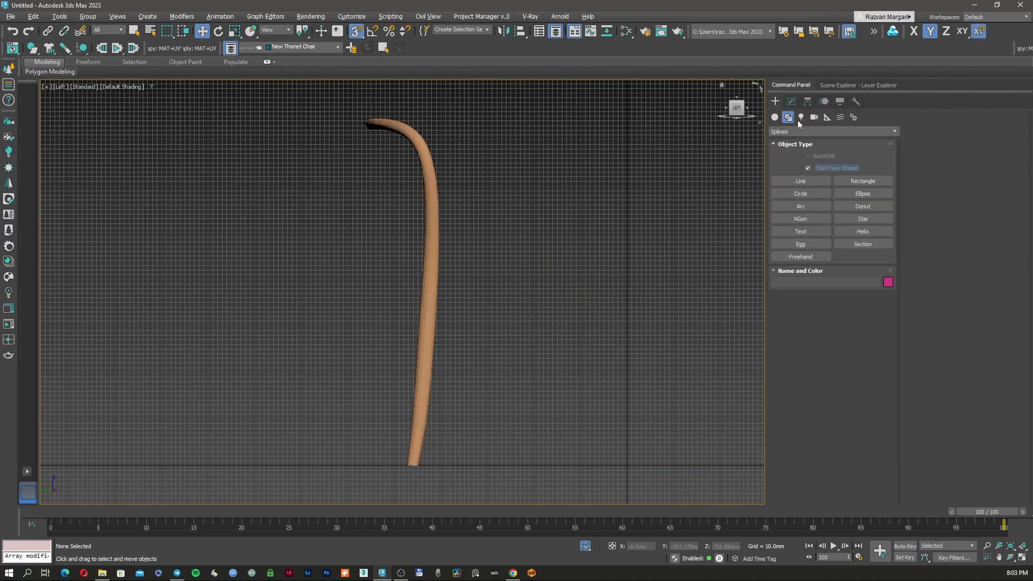
left_click(801, 182)
key("F3")
scroll(408, 466, "up", 8)
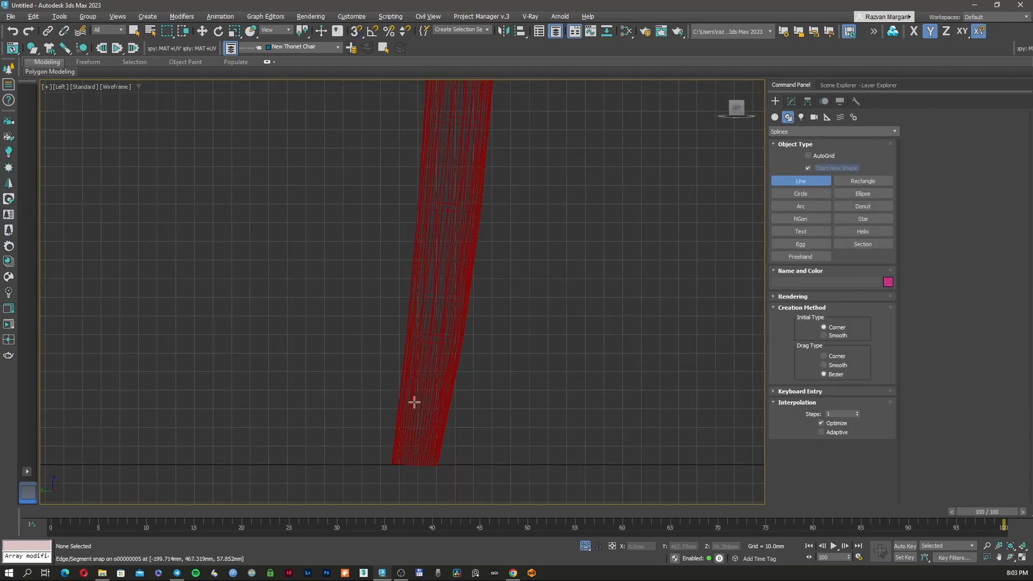
left_click(413, 466)
scroll(431, 383, "down", 5)
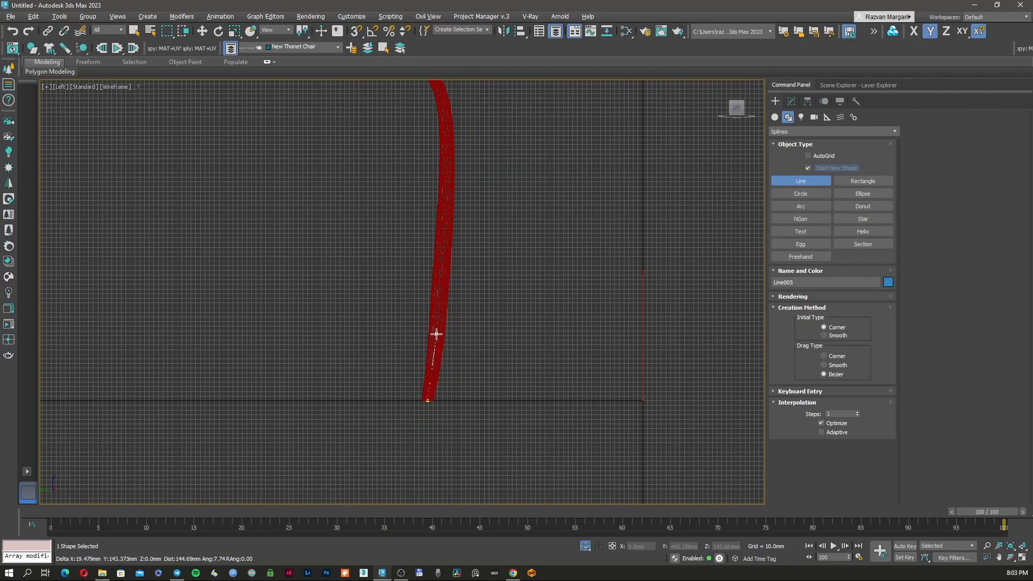
left_click(437, 332)
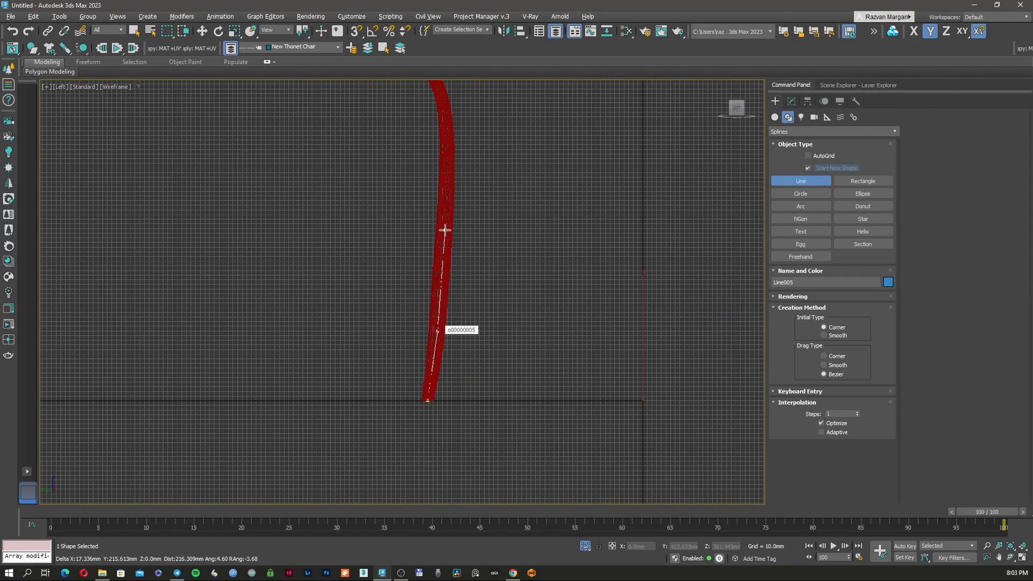
middle_click_drag(451, 189, 465, 345)
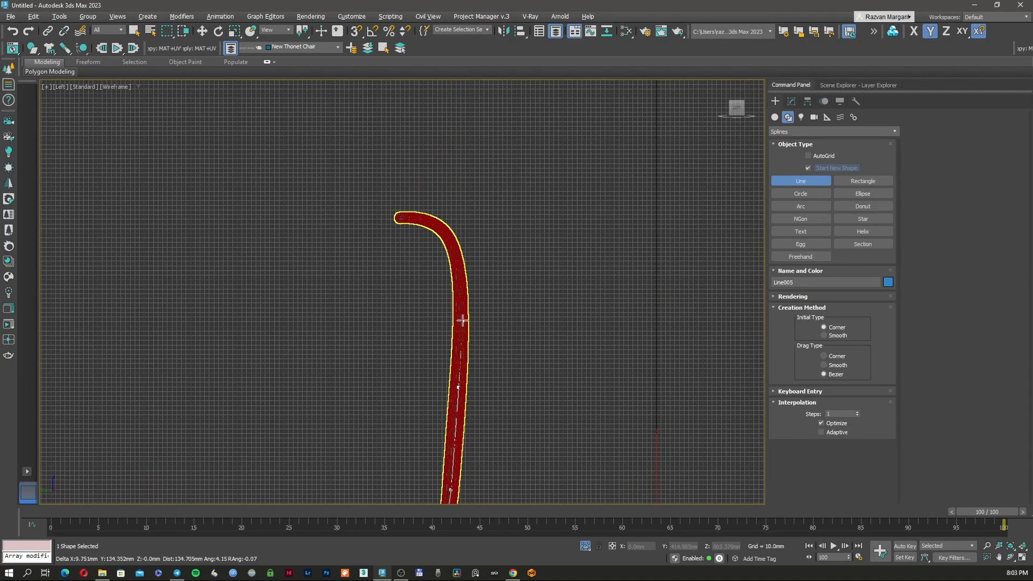
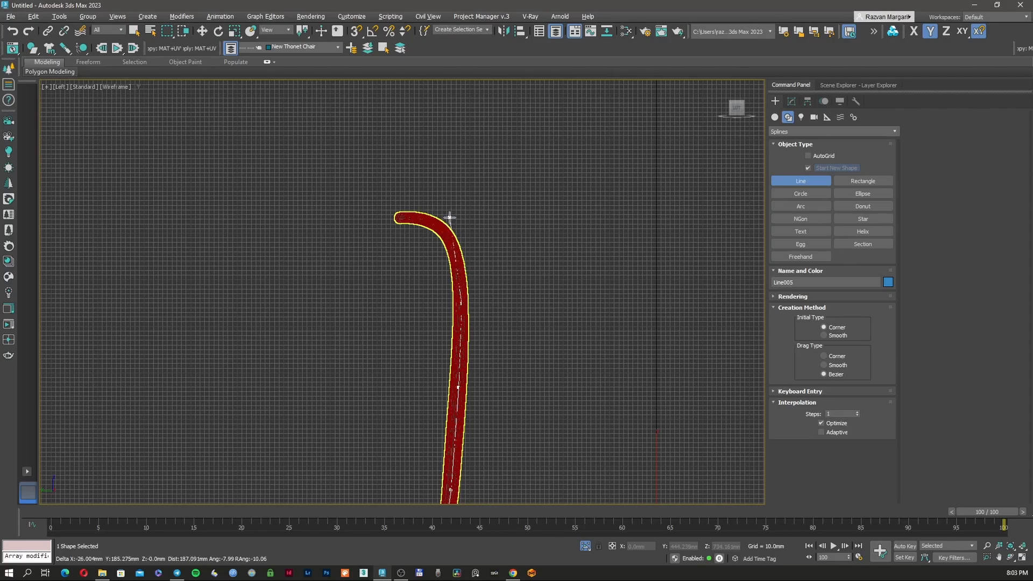
left_click(449, 217)
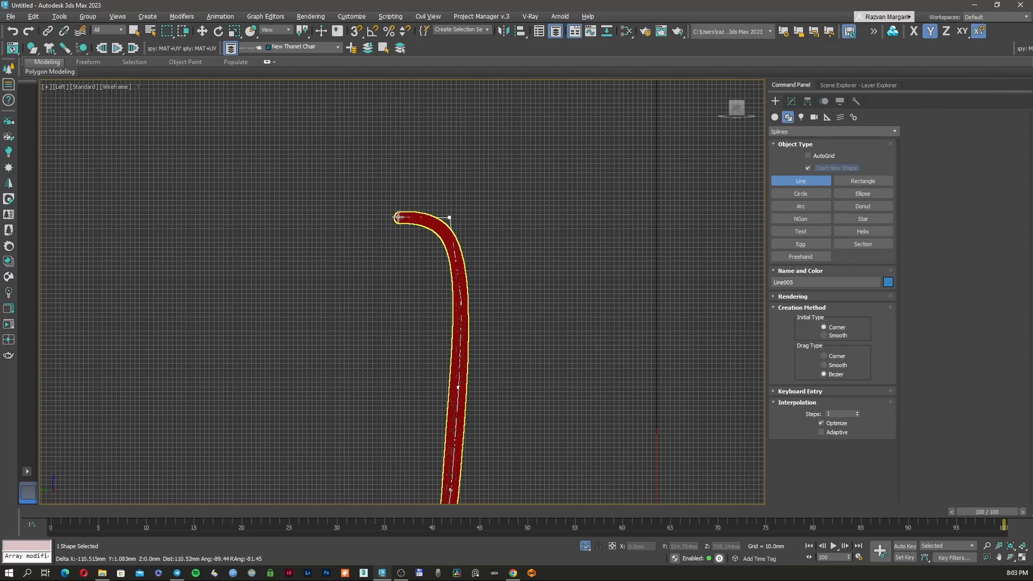
scroll(401, 218, "up", 10)
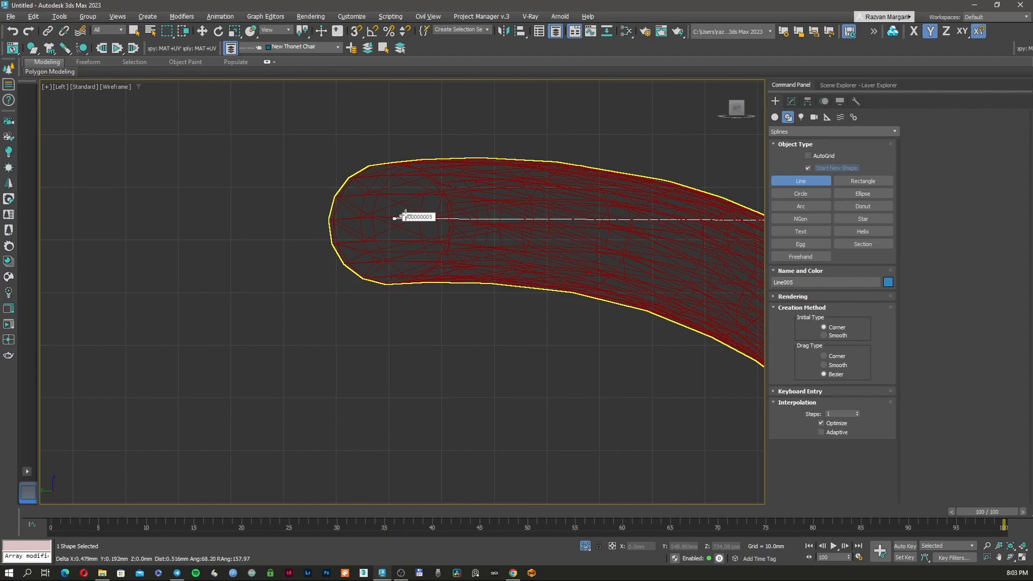
- Move the traced line about 203 mm along negative X in the top view onto one leg of the frame
key("t")
scroll(414, 222, "down", 8)
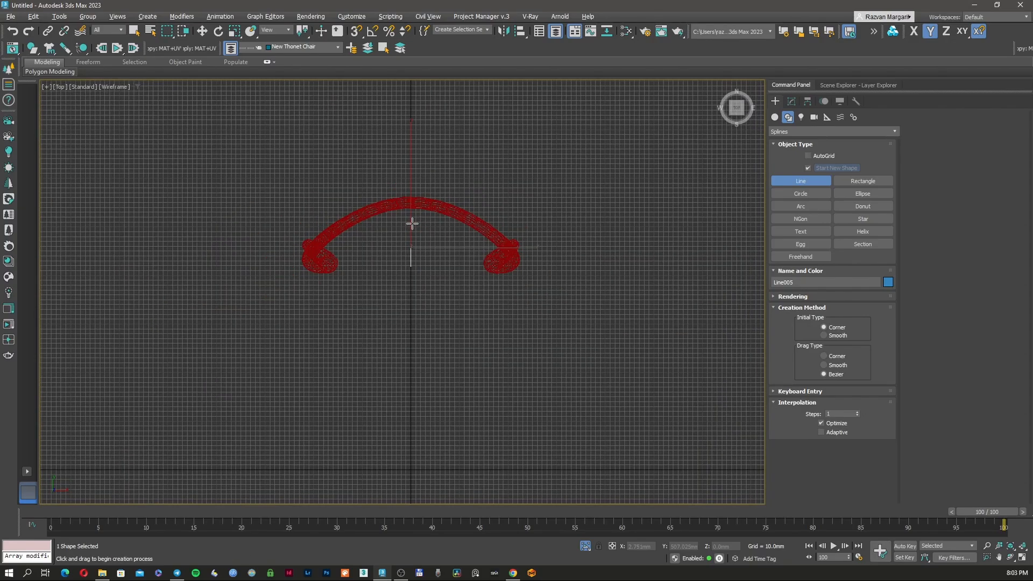
scroll(409, 229, "up", 4)
key("w")
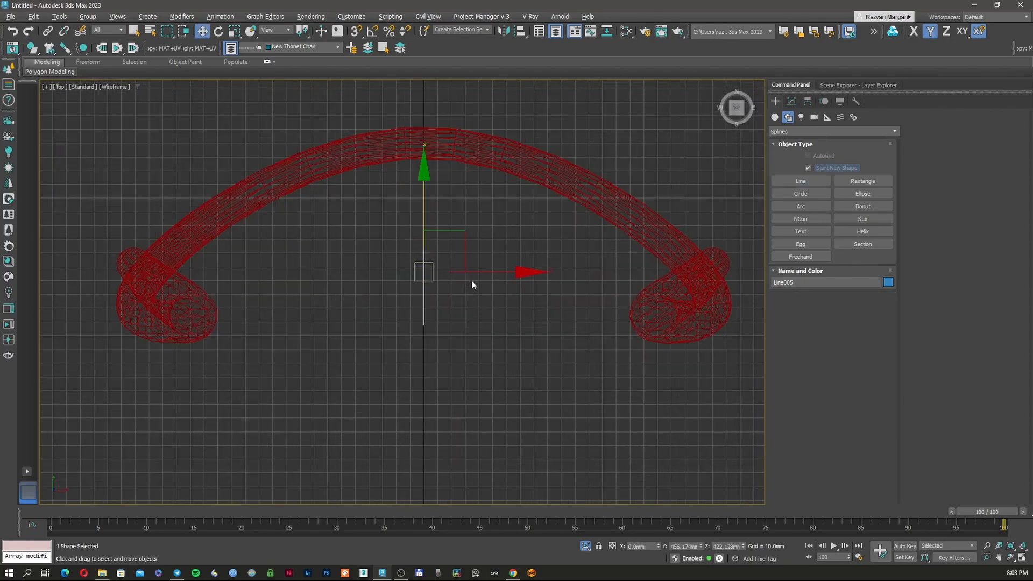
left_click_drag(482, 274, 203, 274)
key("F3")
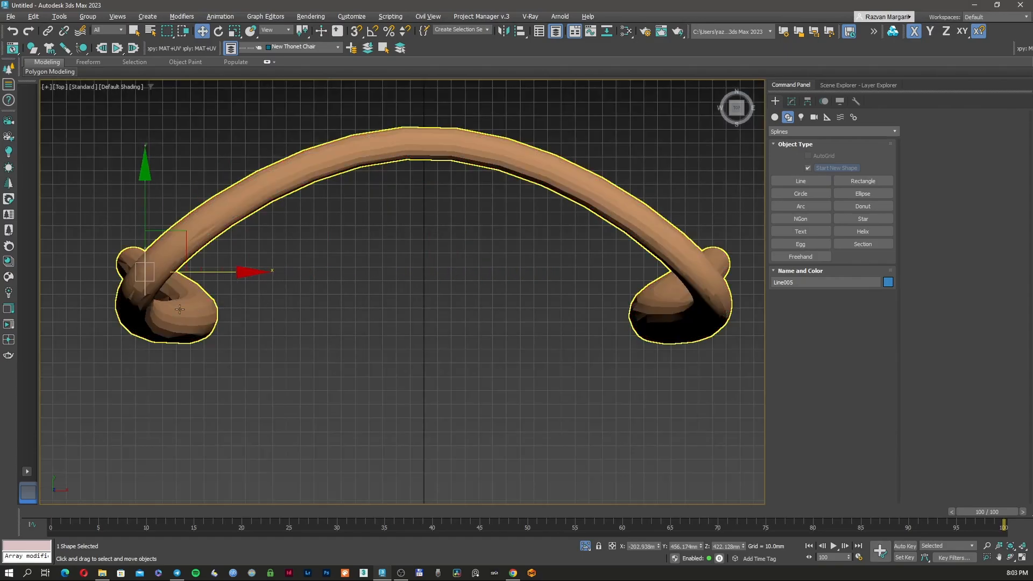
- Examine in shaded and wireframe display how the moved line runs along the bent leg
mouse_move(179, 308)
middle_mouse_down()
mouse_move(298, 273)
mouse_move(350, 337)
middle_mouse_up()
scroll(222, 300, "up", 2)
key("F3")
scroll(223, 304, "down", 2)
key("F3")
scroll(264, 283, "down", 2)
key("F3")
scroll(271, 285, "down", 2)
key("F3")
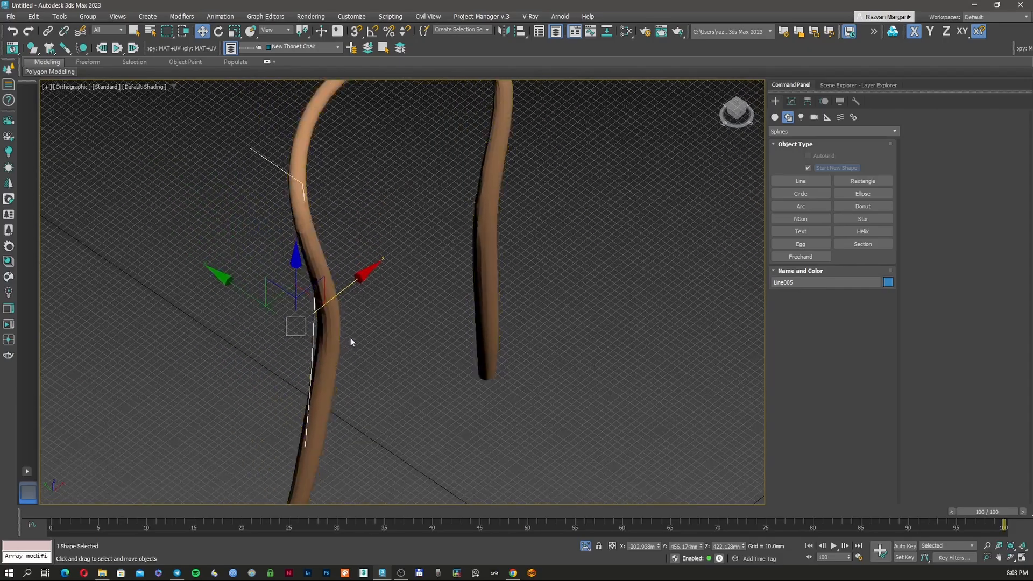
- Draw a straight horizontal line in the top view from the leg line's rear end to the middle of the backrest bow
left_click(803, 184)
key("t")
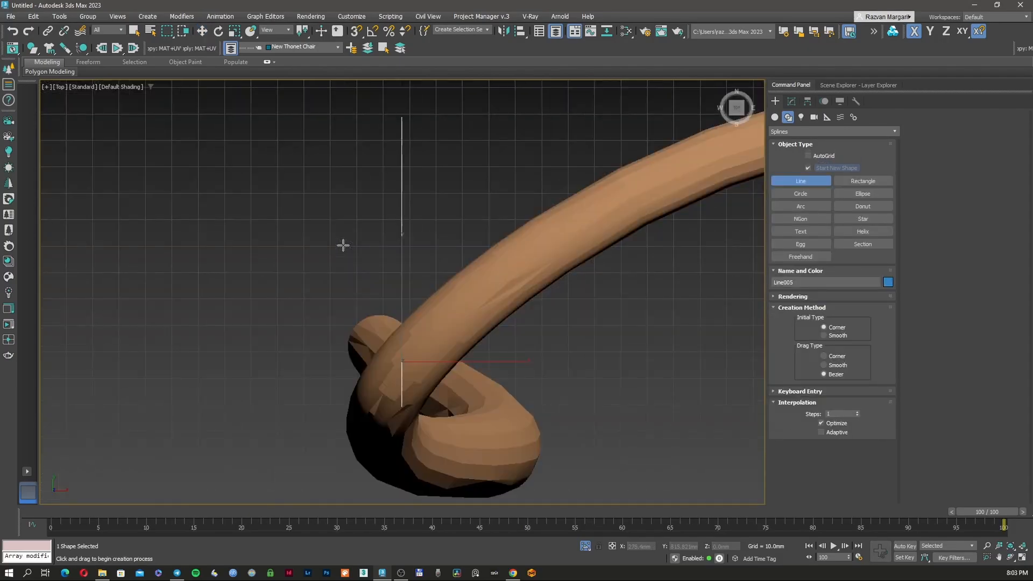
key("F3")
middle_click_drag(378, 219, 311, 239)
key("F3")
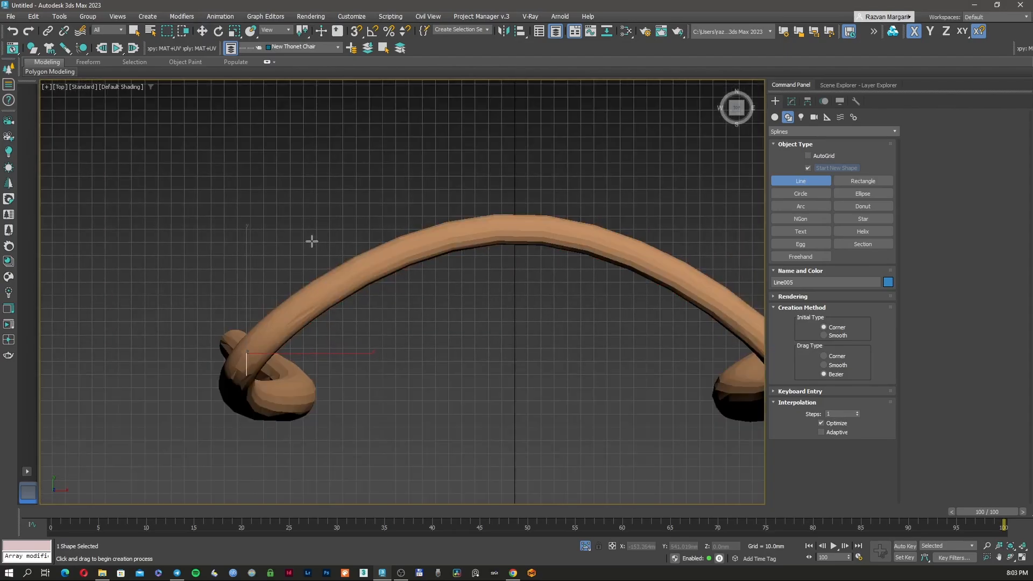
key("F3")
scroll(290, 248, "up", 4)
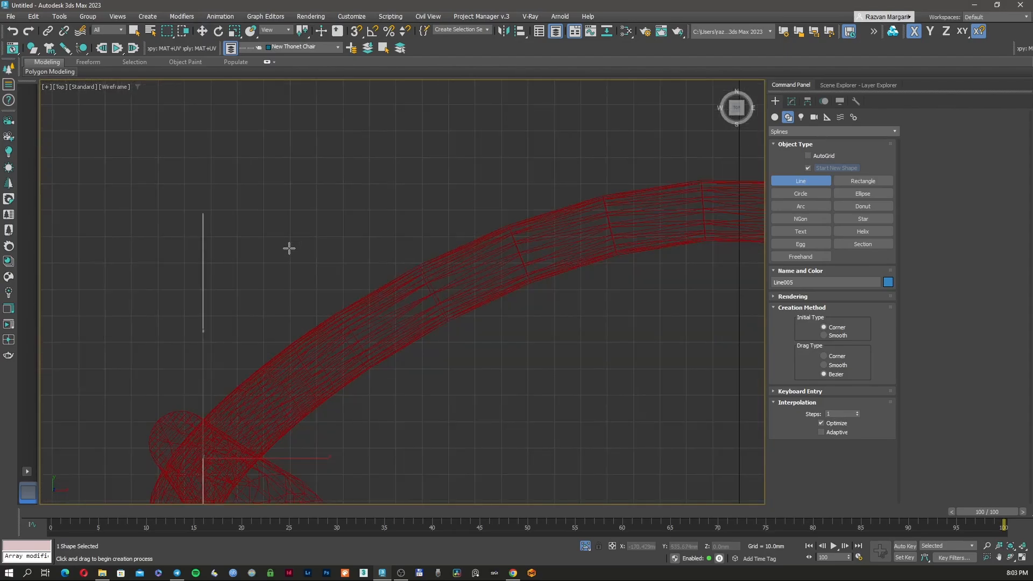
scroll(202, 214, "down", 2)
left_click(203, 214)
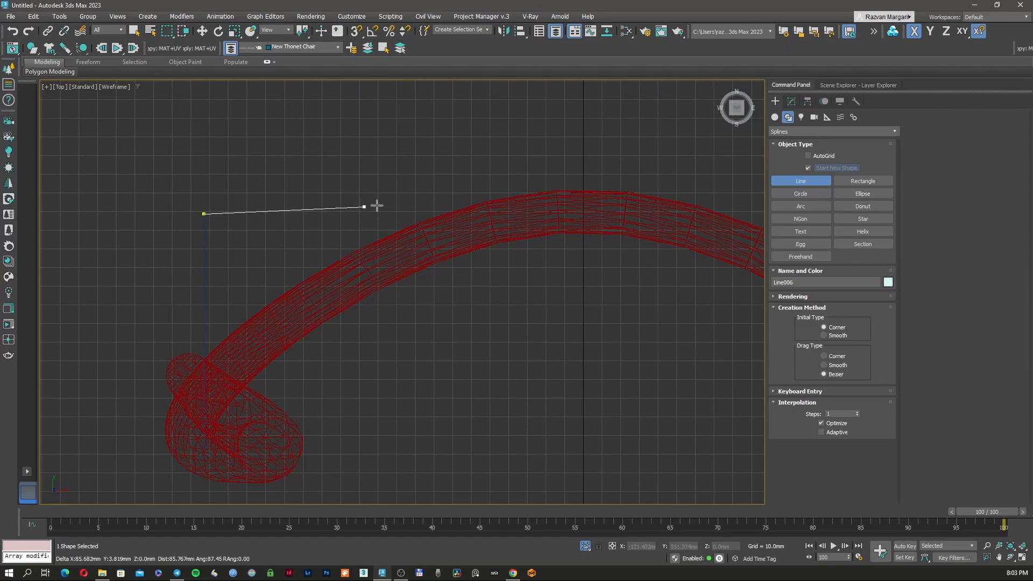
left_click(586, 214)
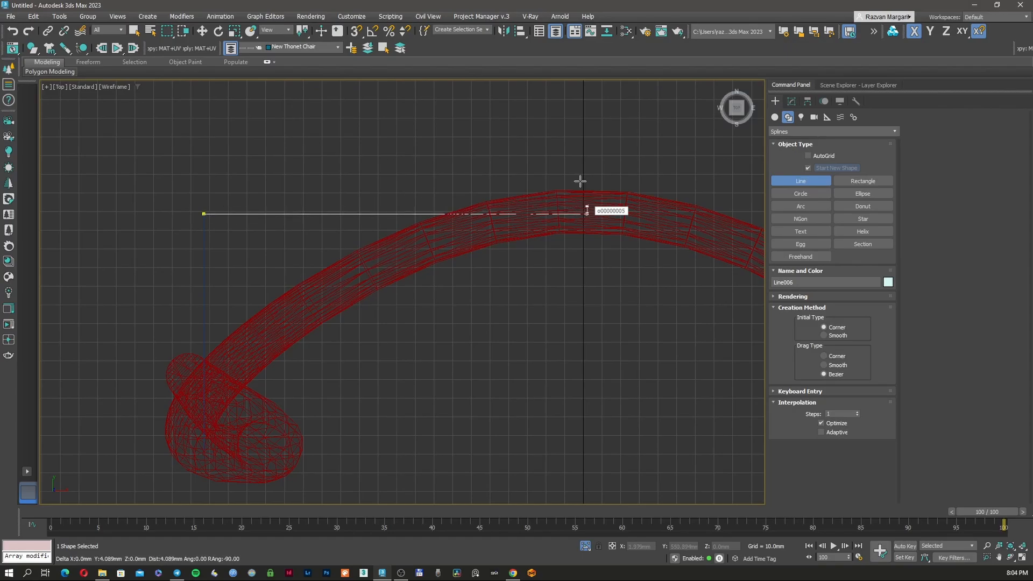
right_click(579, 182)
- Hide the grid and raise the new straight line vertically to the height of the leg line's upper end
scroll(362, 214, "down", 4)
key("w")
scroll(282, 280, "down", 2)
middle_click_drag(261, 308, 336, 159, "alt")
key("F3")
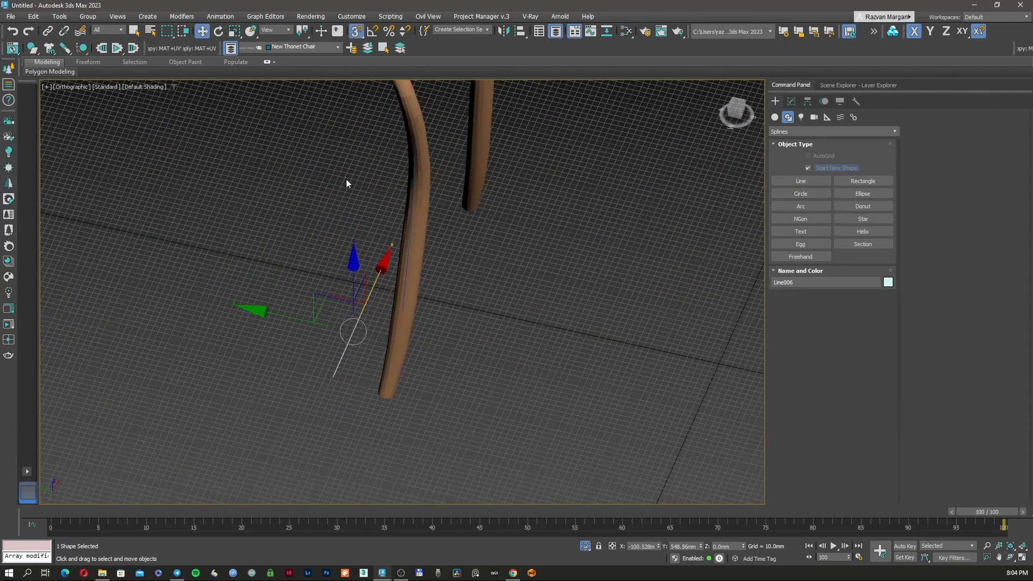
scroll(365, 325, "down", 4)
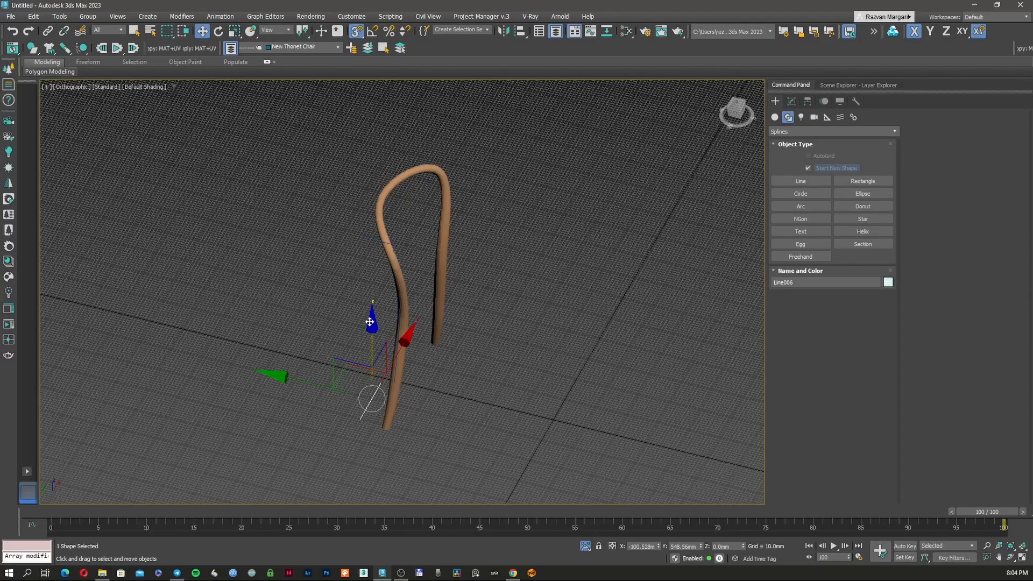
key("g")
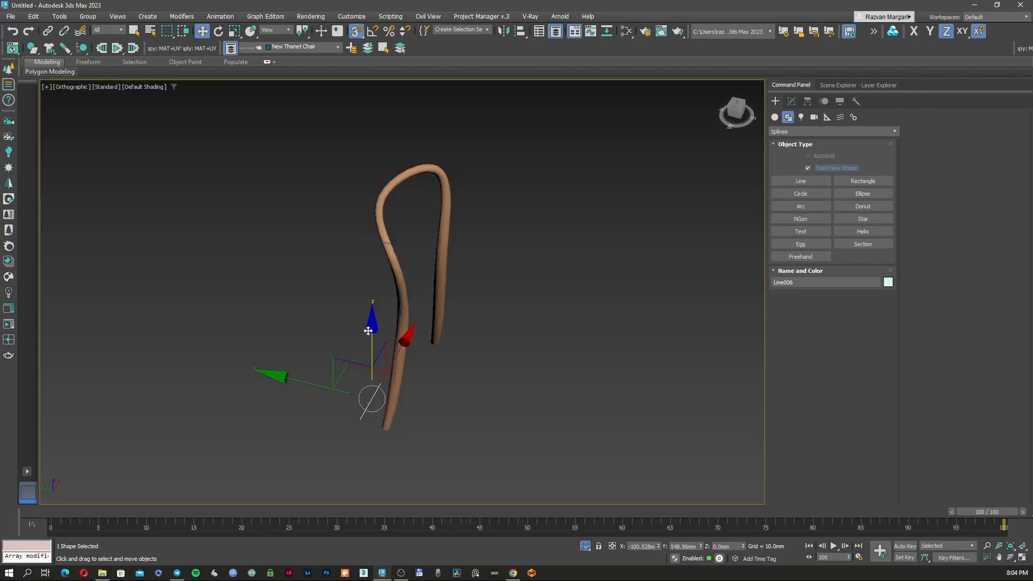
left_click_drag(369, 322, 363, 242)
- Select the traced leg line and start editing its vertices in wireframe display
scroll(383, 250, "up", 6)
left_click(440, 242)
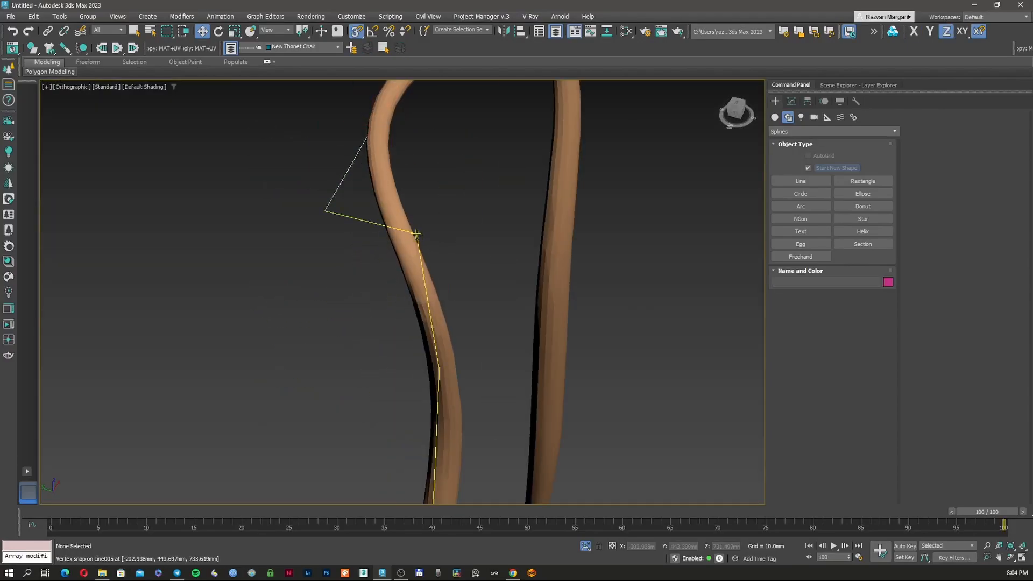
left_click(417, 235)
scroll(417, 235, "down", 5)
mouse_move(417, 235)
middle_mouse_down("alt")
mouse_move(508, 220)
mouse_move(478, 231)
mouse_move(491, 241)
middle_mouse_up("alt")
key("F3")
left_click(791, 100)
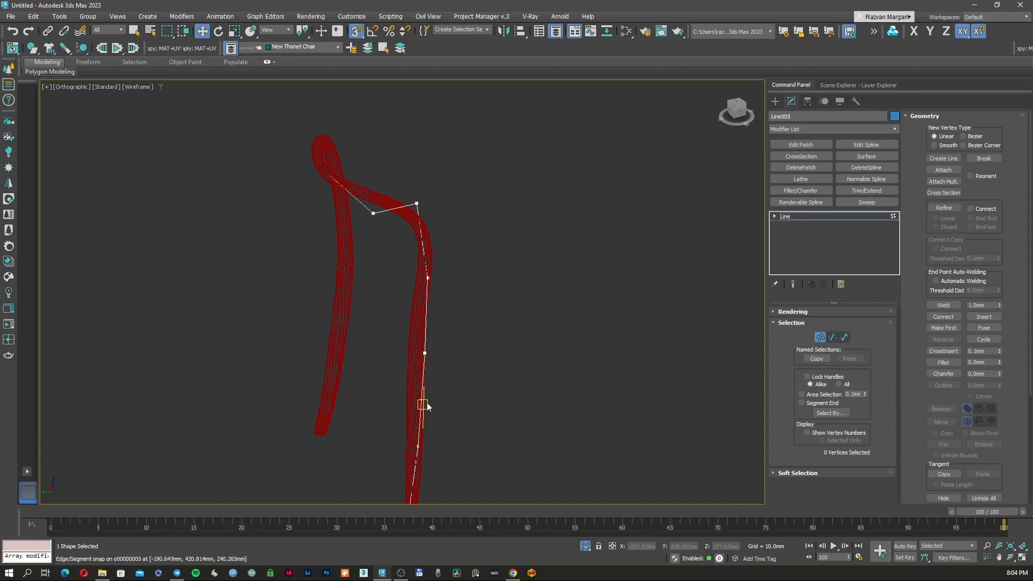
- Move the leg line's two lowest vertices along X to the centre of the rear leg
middle_click_drag(414, 437, 405, 346)
scroll(405, 347, "up", 4)
left_click_drag(404, 346, 499, 385)
middle_click_drag(499, 385, 353, 368, "alt")
scroll(418, 425, "up", 3)
scroll(442, 449, "up", 6)
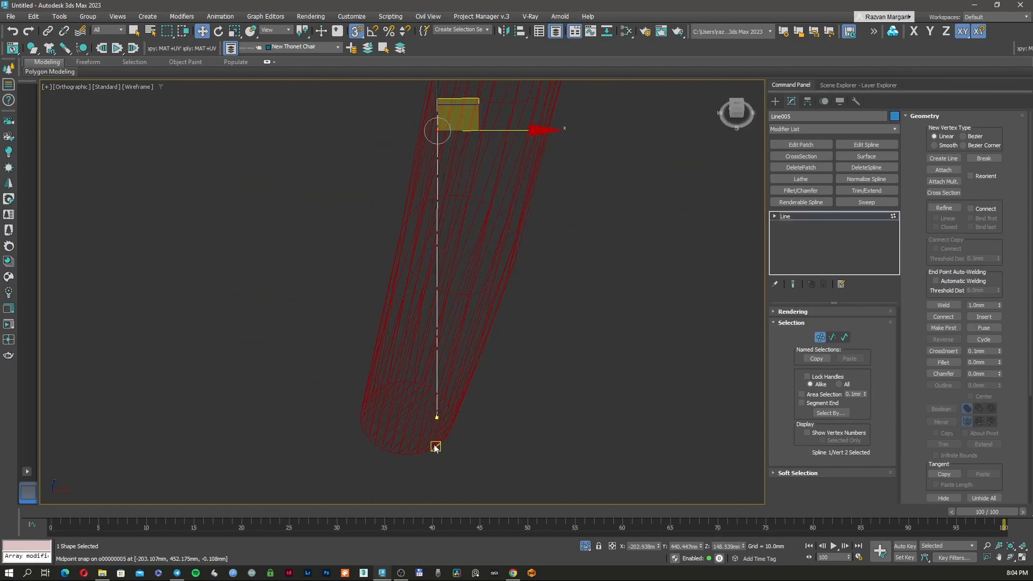
left_click_drag(357, 352, 456, 289)
middle_click_drag(456, 289, 433, 354)
scroll(400, 335, "up", 2)
left_click_drag(399, 335, 520, 363)
scroll(518, 363, "down", 4)
scroll(483, 299, "up", 4)
- Move the leg line's third vertex about 35 mm and its fourth about 14 mm along X to the centre of the tube
left_click_drag(450, 287, 530, 312)
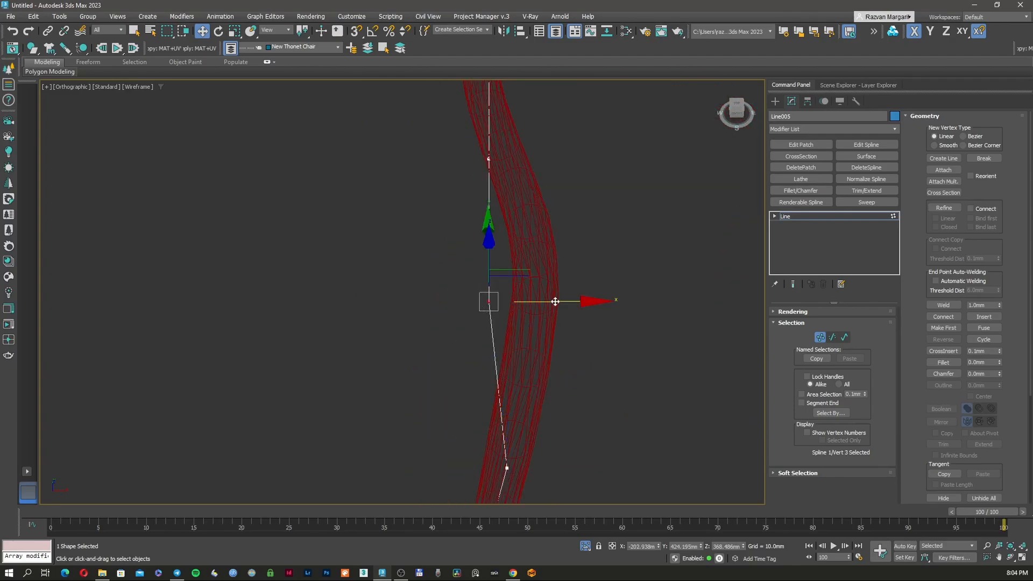
left_click_drag(596, 299, 601, 298)
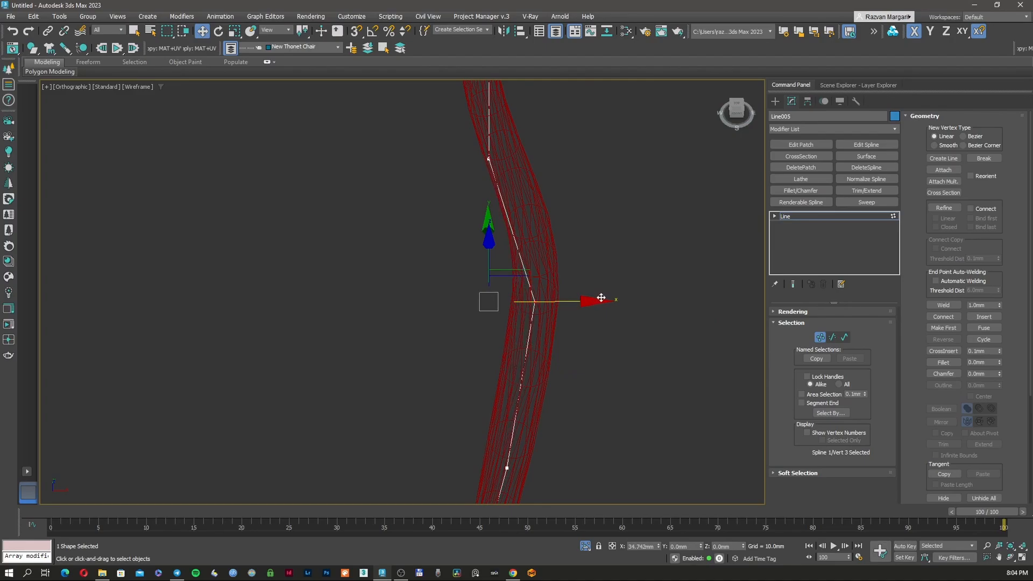
middle_click_drag(438, 146, 450, 256)
left_click_drag(450, 256, 540, 271)
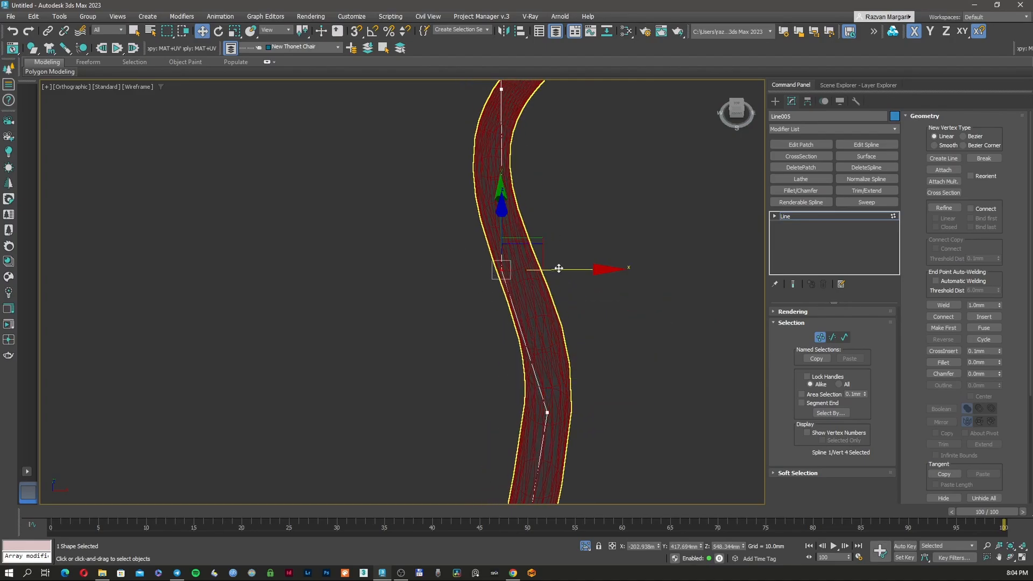
middle_click_drag(559, 268, 730, 242, "alt")
scroll(510, 272, "up", 5)
middle_click_drag(525, 268, 495, 242, "alt")
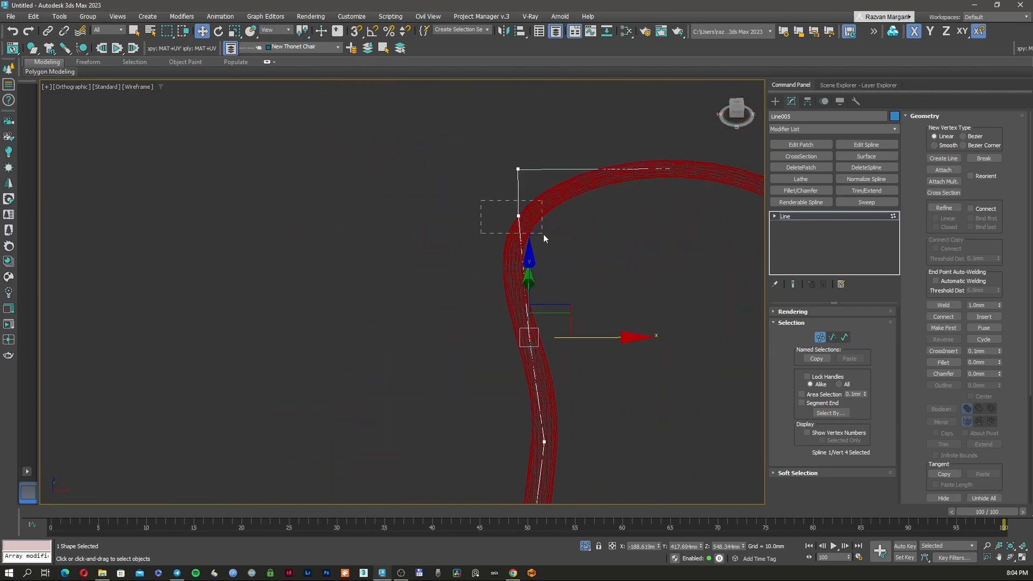
- Move the leg line's fifth vertex about -11.7 mm in both X and Y in the top view to fit the bend
left_click_drag(544, 236, 544, 235)
middle_click_drag(544, 234, 518, 266, "alt")
key("t")
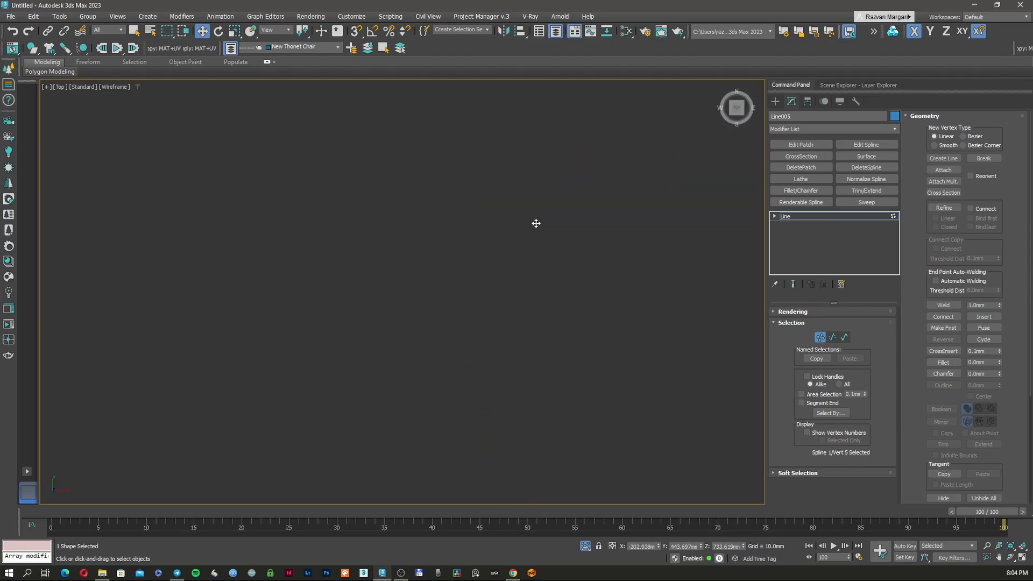
key("z")
key("F3")
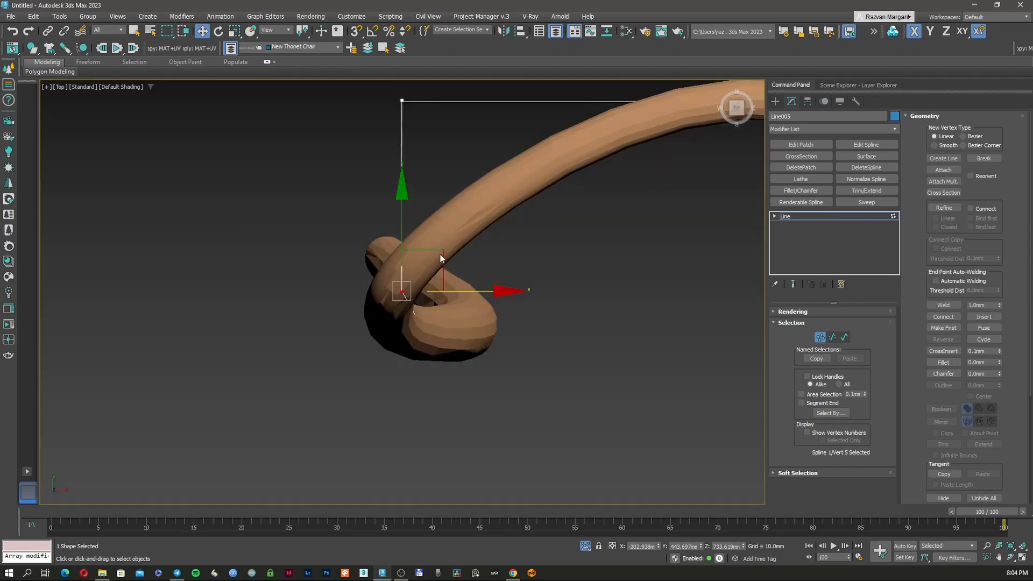
left_click_drag(430, 268, 423, 276)
key("F3")
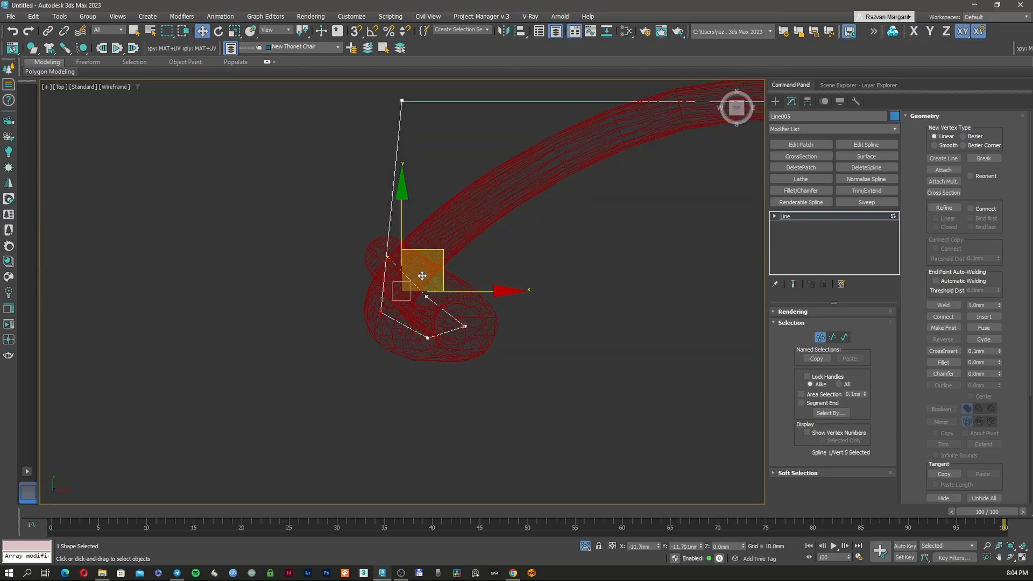
left_click_drag(422, 275, 421, 276)
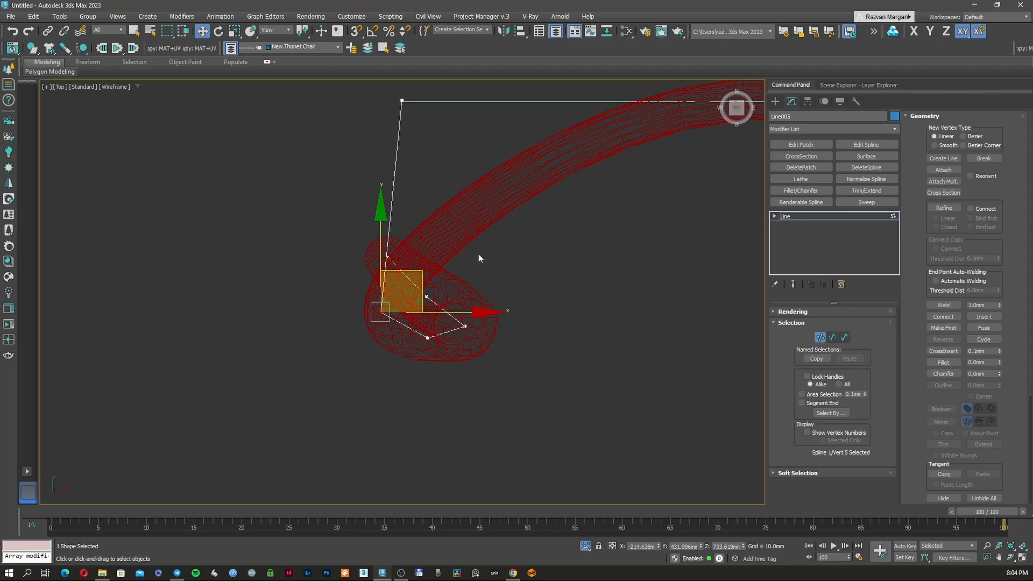
- Move the backrest's top line with vertex snapping so its outer end meets the upper end of the leg line
scroll(426, 214, "up", 10)
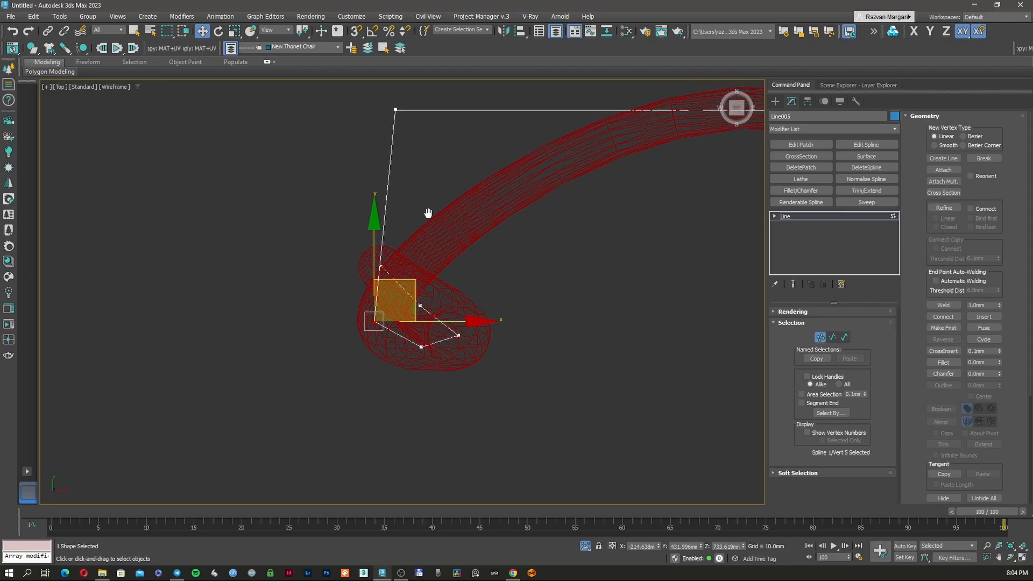
left_click(820, 337)
left_click(421, 243)
left_click(343, 157)
scroll(350, 157, "down", 3)
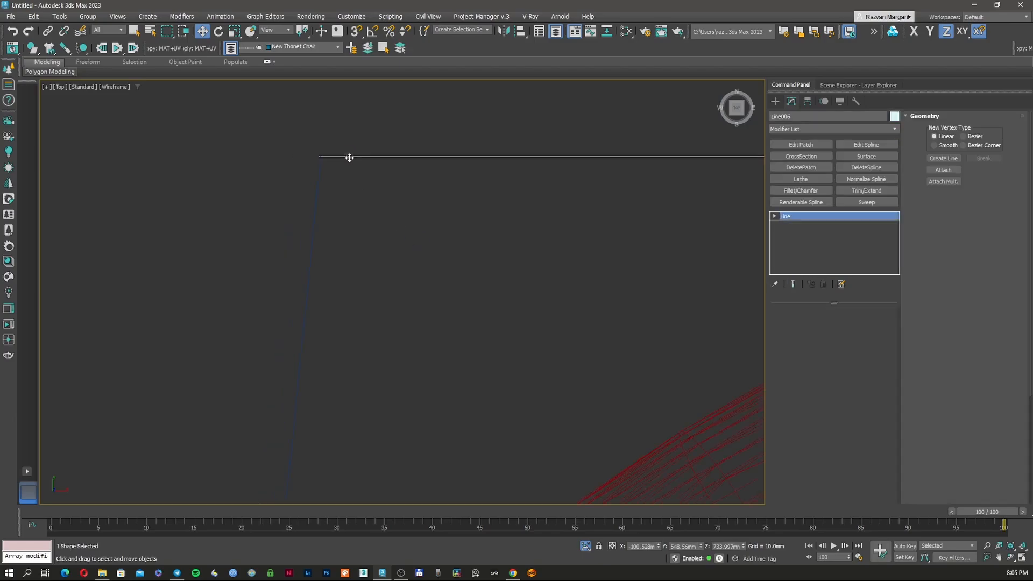
scroll(350, 157, "down", 8)
scroll(448, 127, "up", 5)
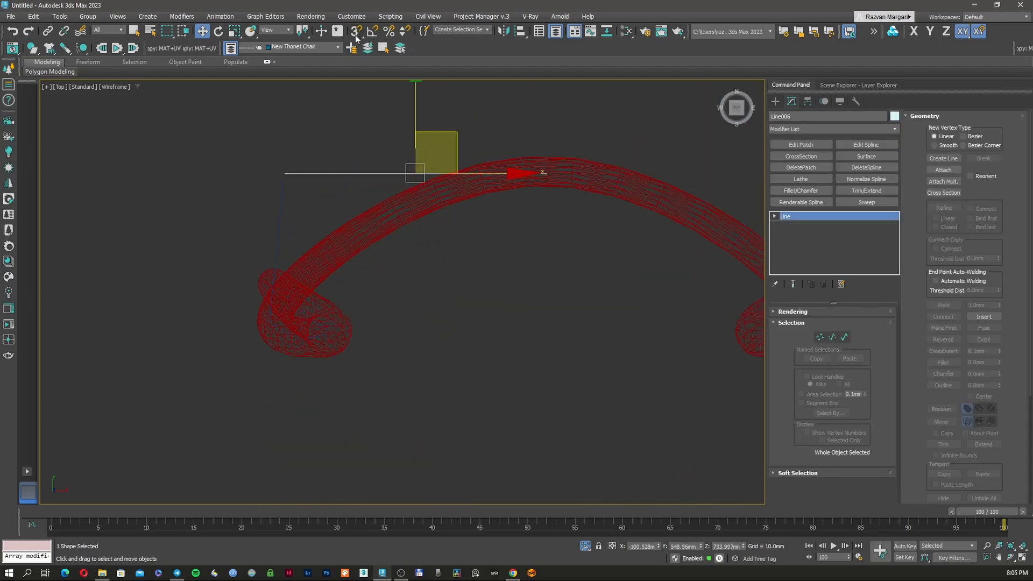
scroll(316, 164, "up", 8)
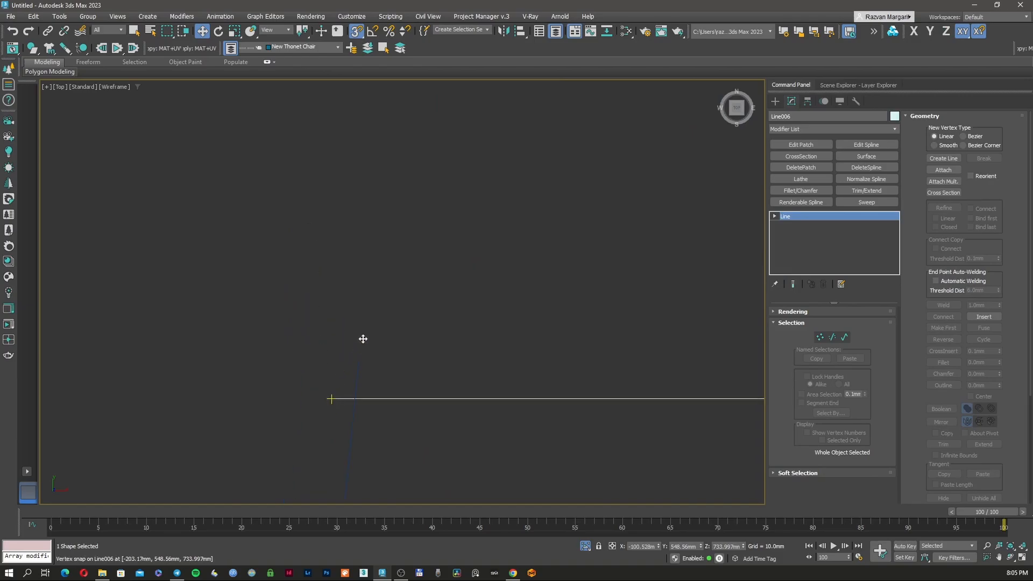
left_click_drag(364, 339, 369, 357)
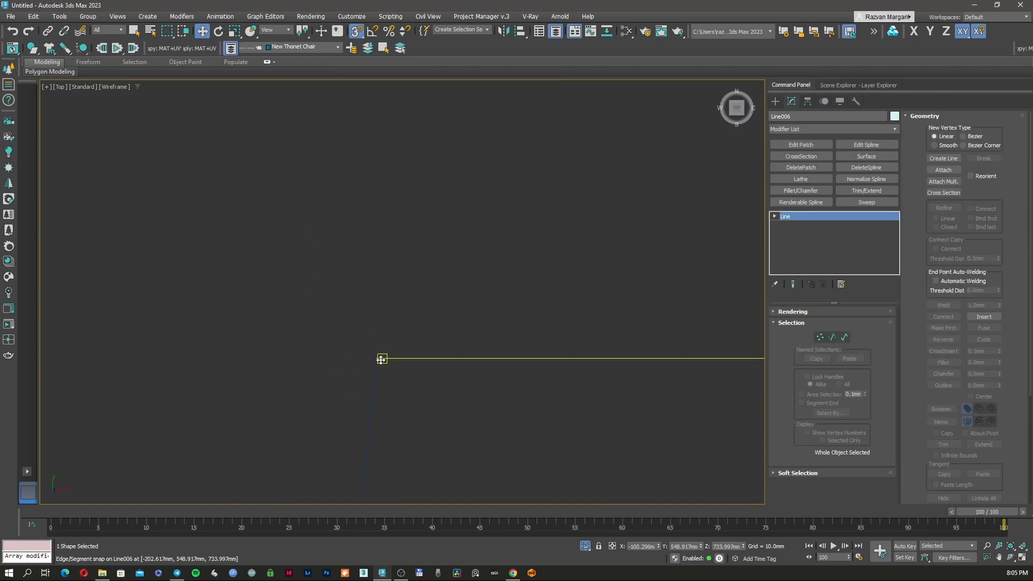
- Select the leg line and attach the backrest's top line to it as one spline object
scroll(380, 359, "down", 3)
scroll(391, 388, "up", 1)
middle_click_drag(390, 396, 386, 316)
scroll(386, 316, "down", 1)
left_click(386, 317)
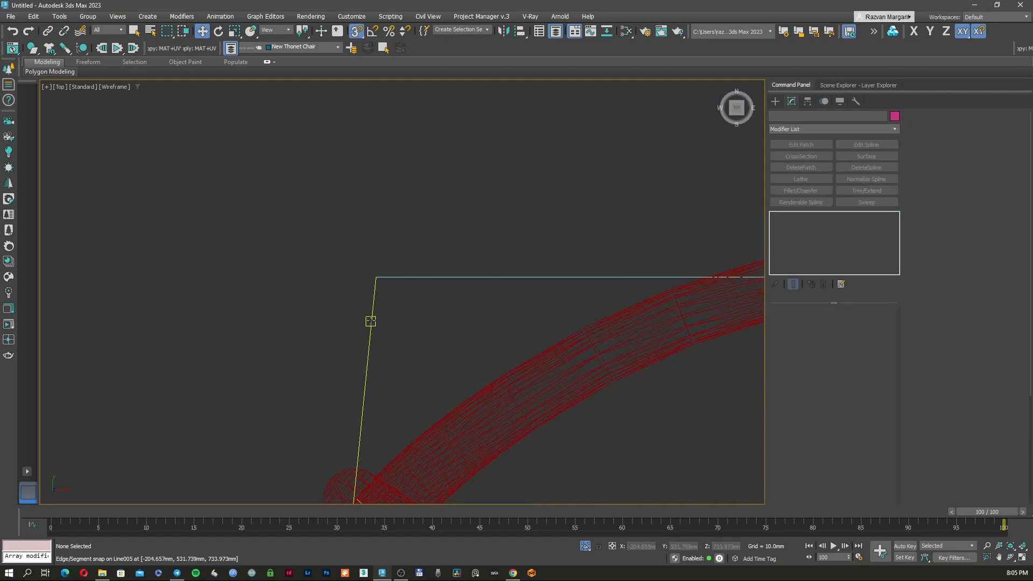
left_click(371, 321)
left_click(943, 170)
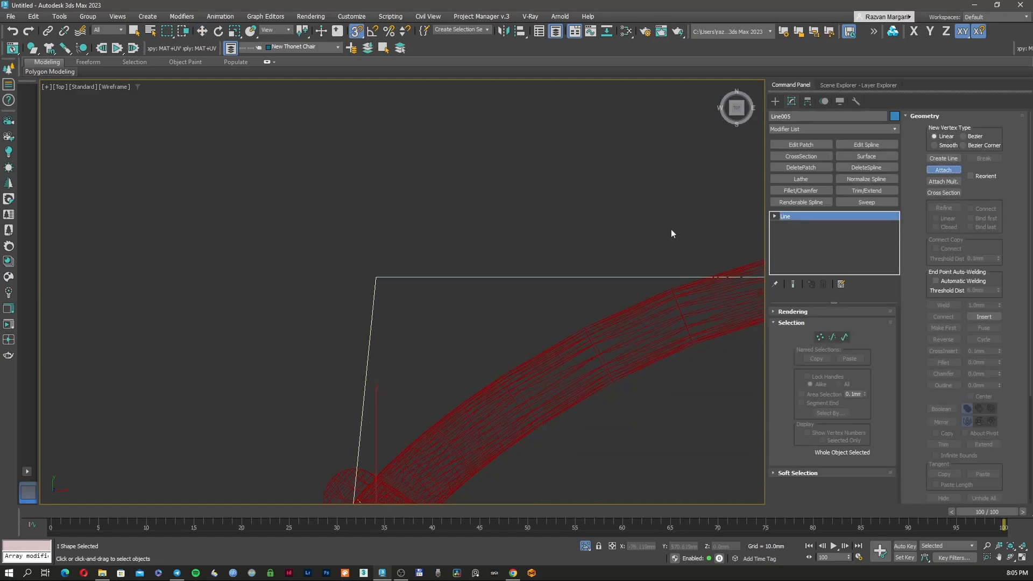
right_click(573, 278)
left_click(936, 172)
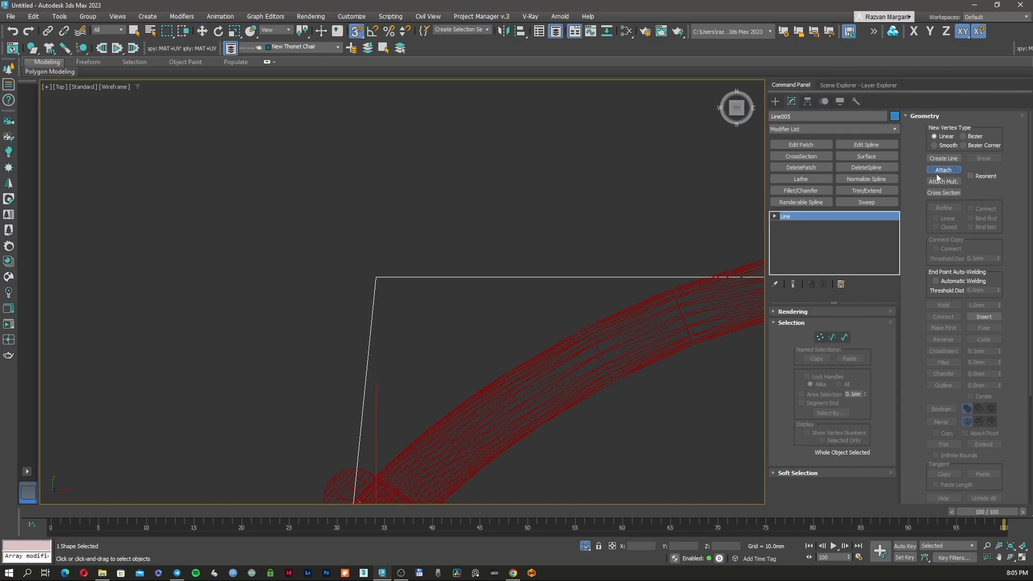
left_click(820, 338)
left_click(940, 171)
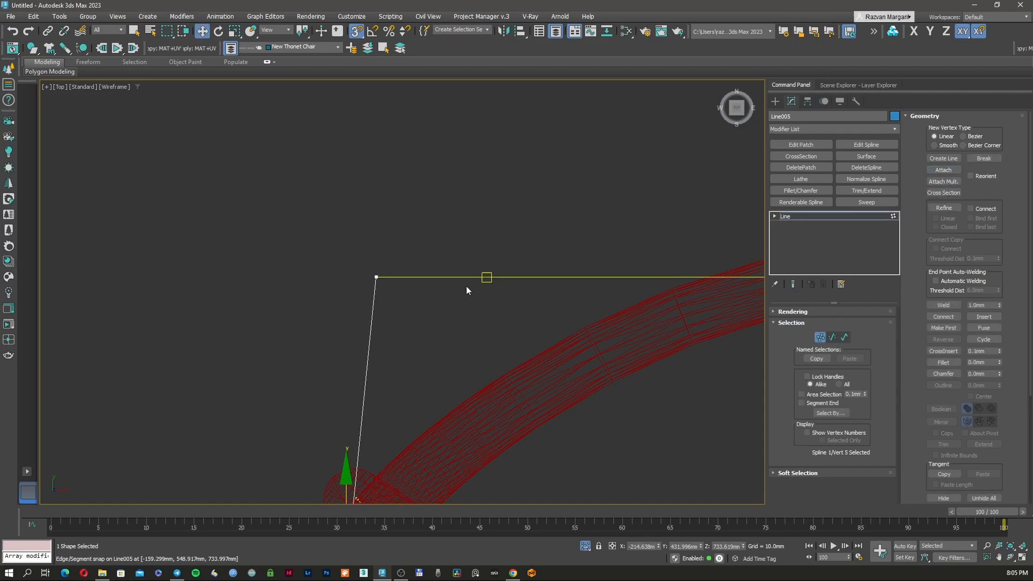
- Weld the two coincident end vertices with a 1.0 mm threshold and convert all vertices to Corner type
left_click_drag(407, 245, 362, 328)
left_click(935, 304)
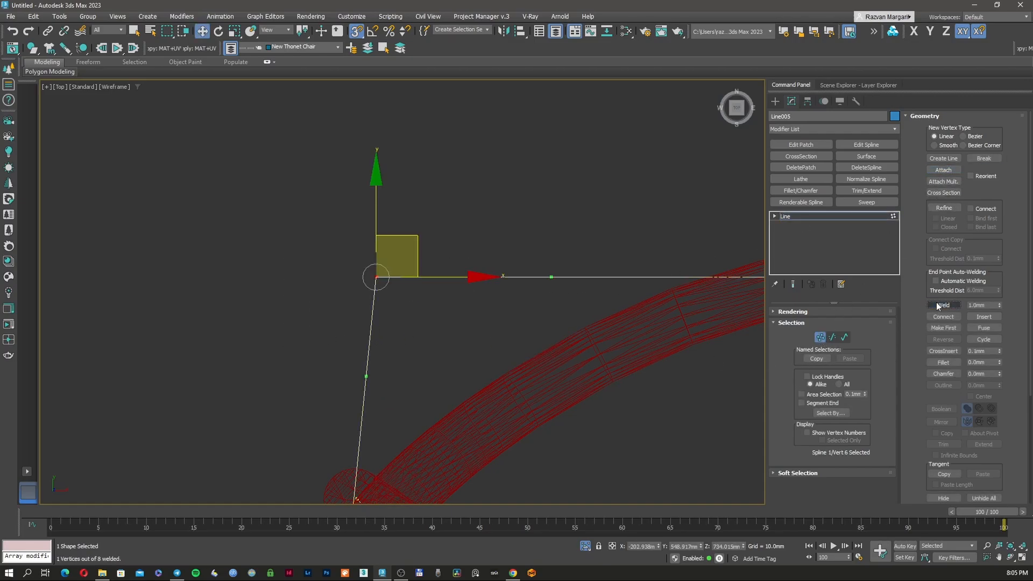
scroll(516, 281, "down", 1)
right_click(463, 278)
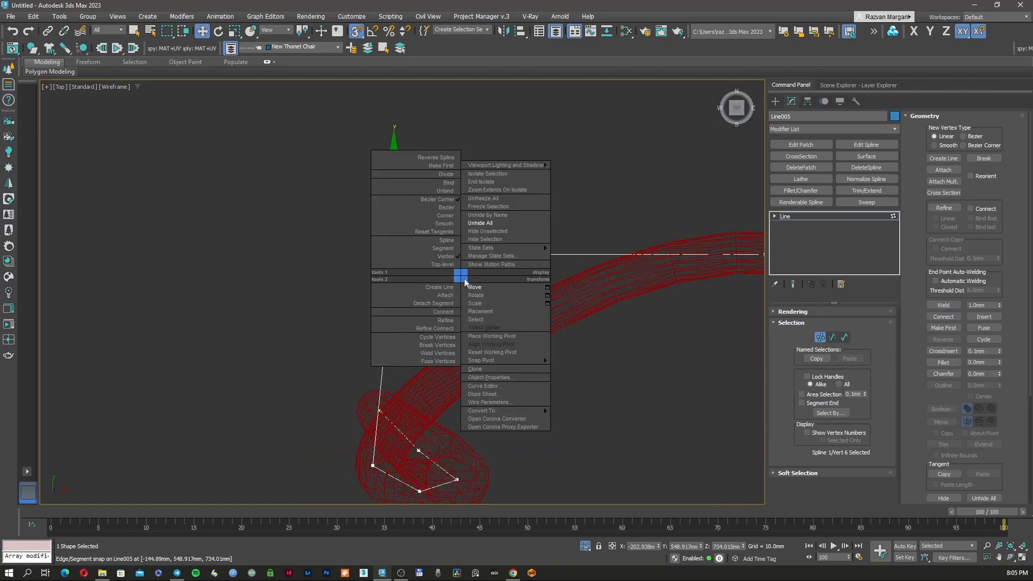
key("Escape")
key("ctrl+a")
right_click(421, 290)
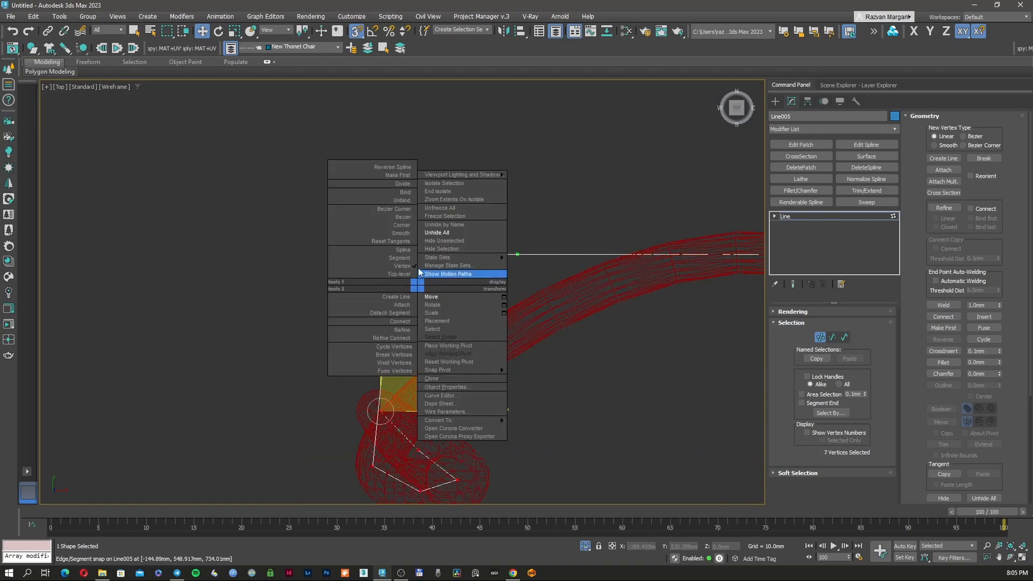
left_click(401, 225)
left_click(366, 228)
left_click_drag(366, 228, 440, 291)
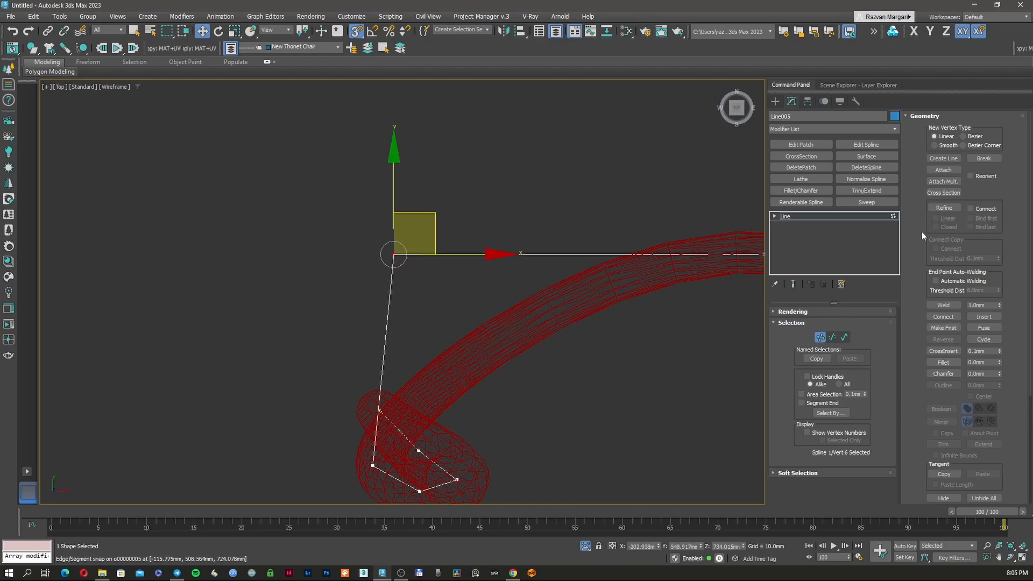
- Refine the segment before the welded vertex with a new vertex and move it about 25 mm in X and -20 mm in Y into the tube
left_click(947, 210)
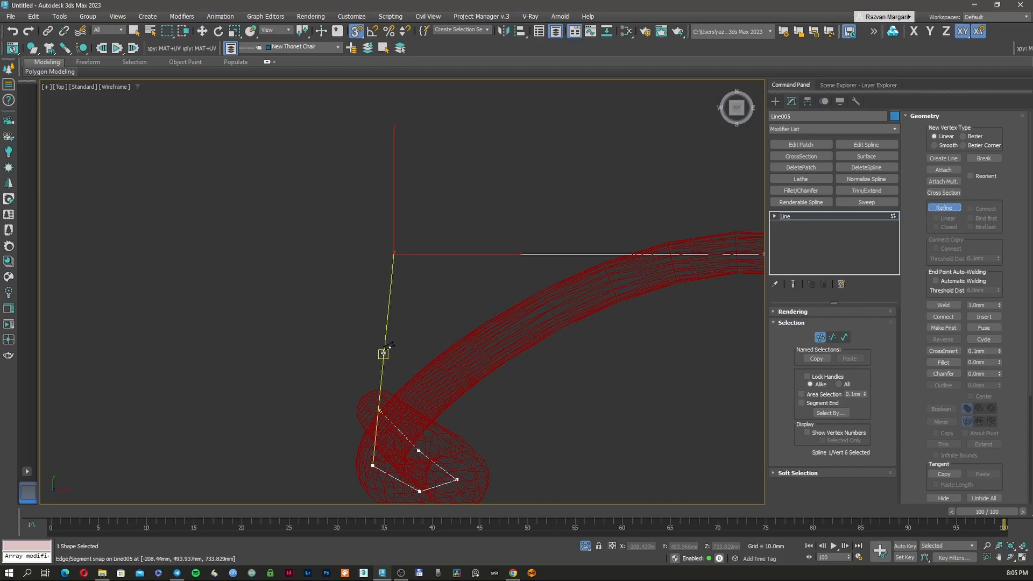
left_click(383, 353)
key("w")
key("F3")
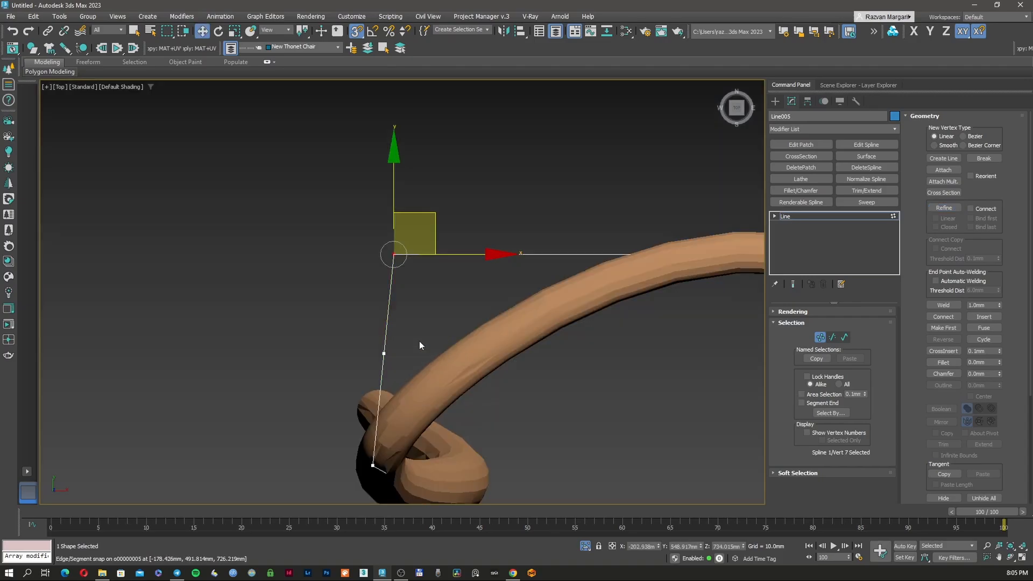
left_click(819, 340)
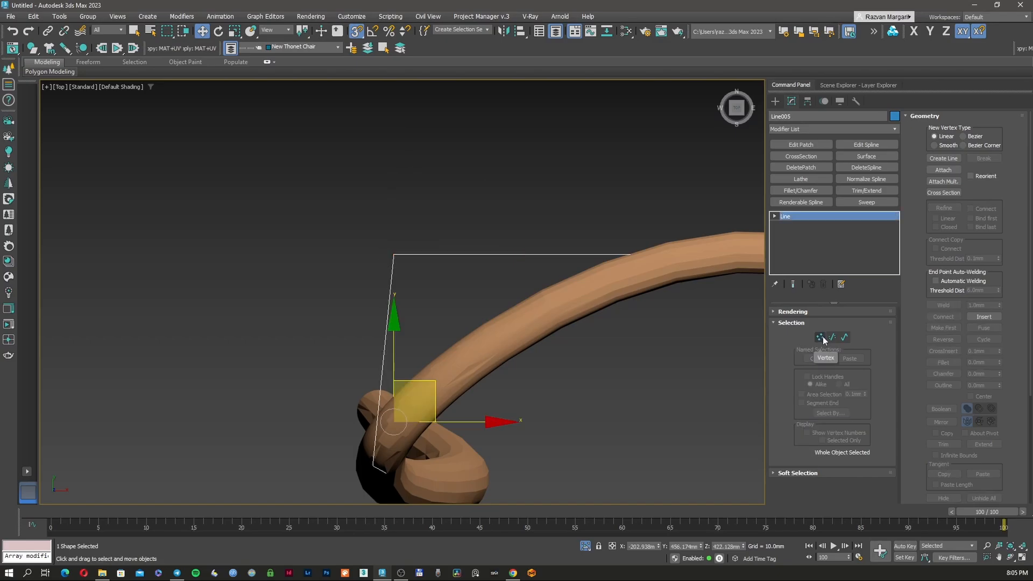
left_click(820, 338)
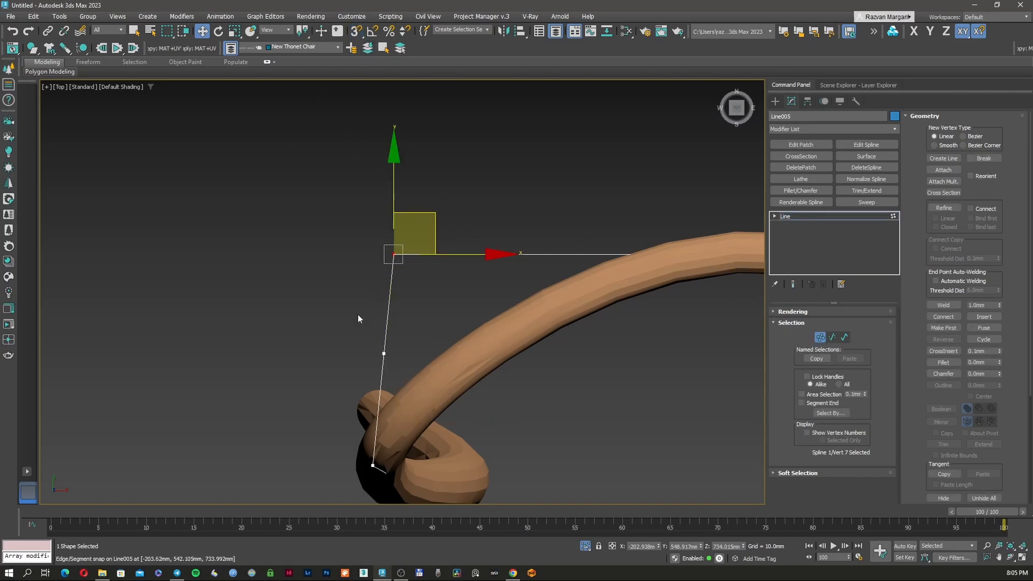
left_click(384, 354)
middle_click_drag(415, 367, 398, 323)
left_click_drag(407, 272, 454, 308)
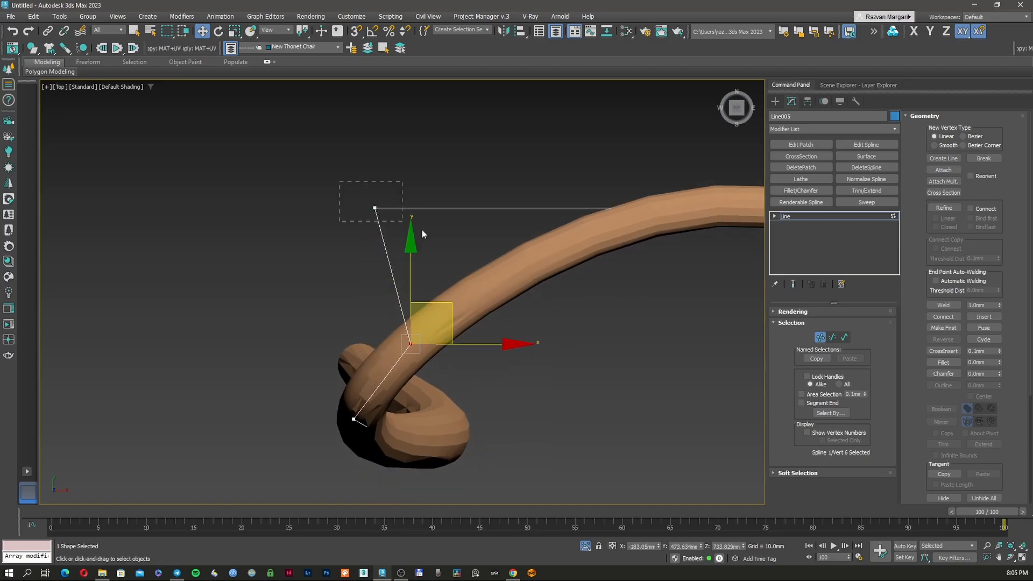
- Move the welded vertex about 84 mm in X and -31 mm in Y to the centre of the backrest tube
left_click_drag(422, 230, 425, 232)
key("F3")
left_click_drag(416, 172, 566, 225)
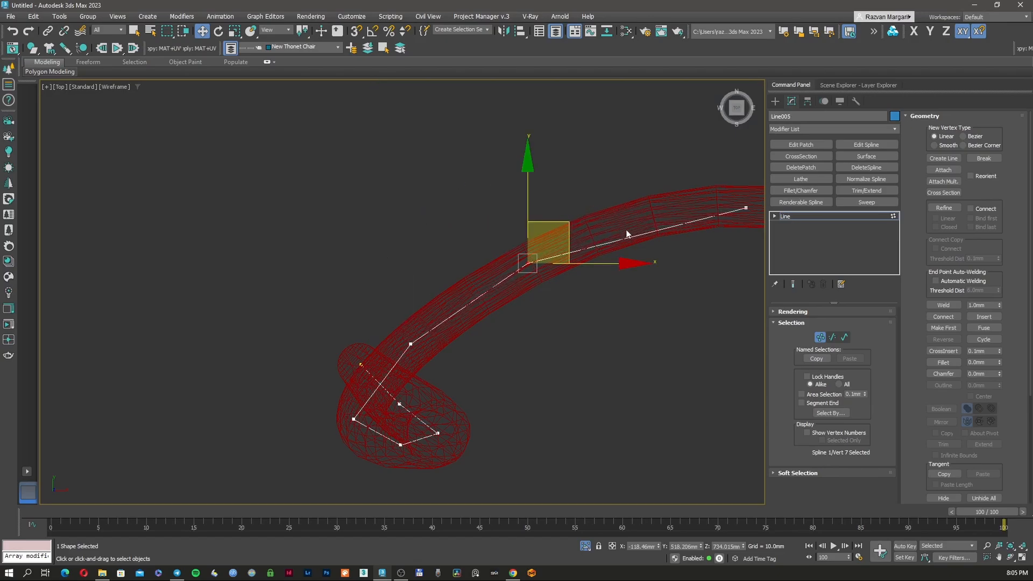
middle_click_drag(626, 230, 547, 249)
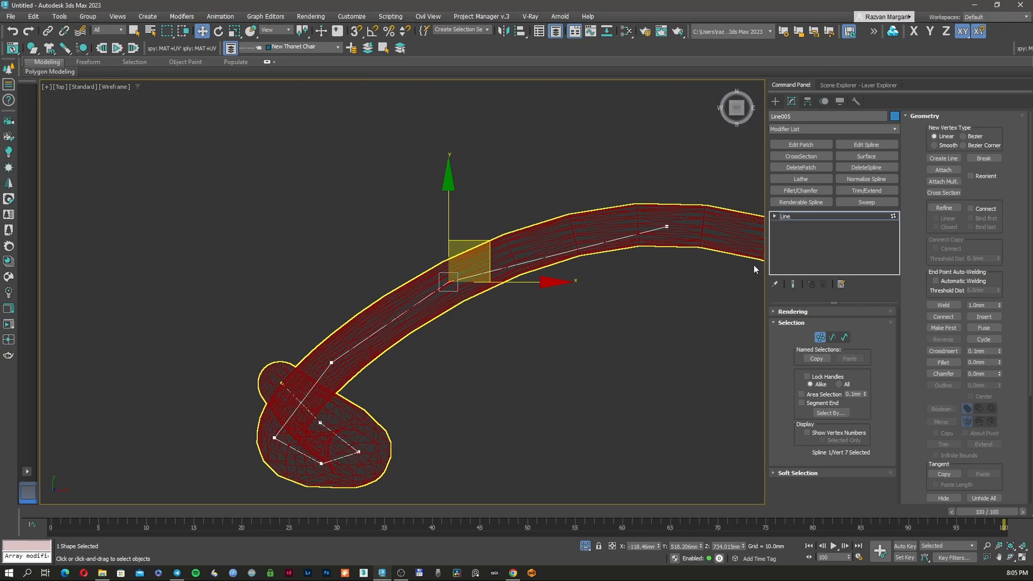
- Refine the line between the seventh vertex and its end, moving the new vertex to about X -59.9 mm, Y 540.8 mm
left_click(944, 208)
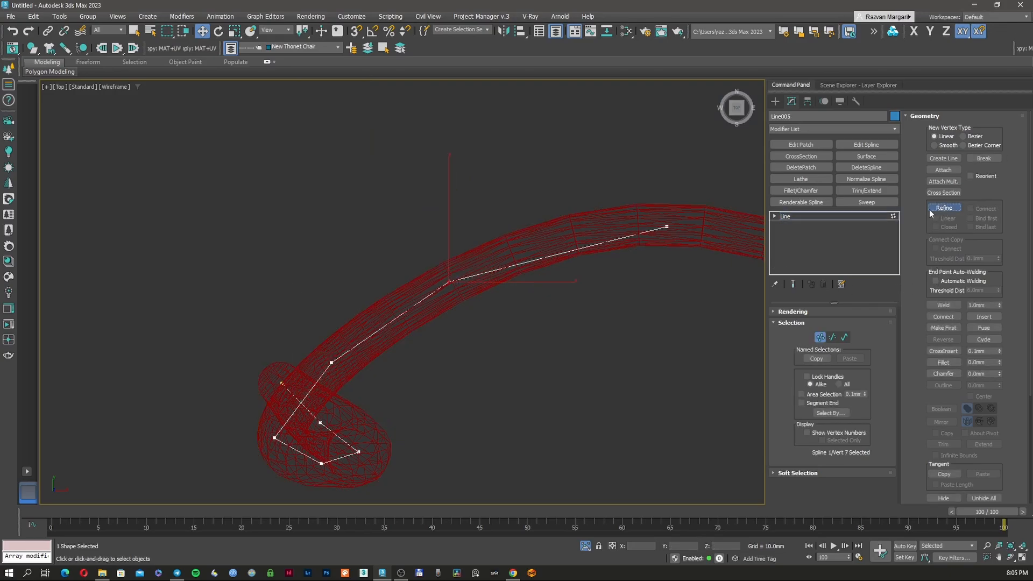
left_click(556, 254)
key("w")
scroll(563, 253, "up", 2)
left_click_drag(543, 240, 571, 269)
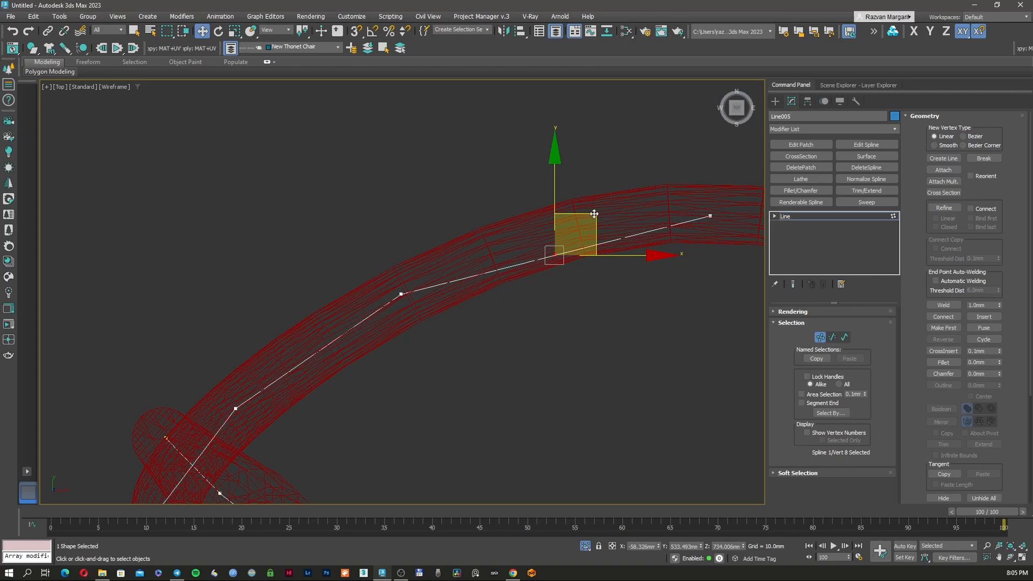
left_click_drag(594, 214, 588, 197)
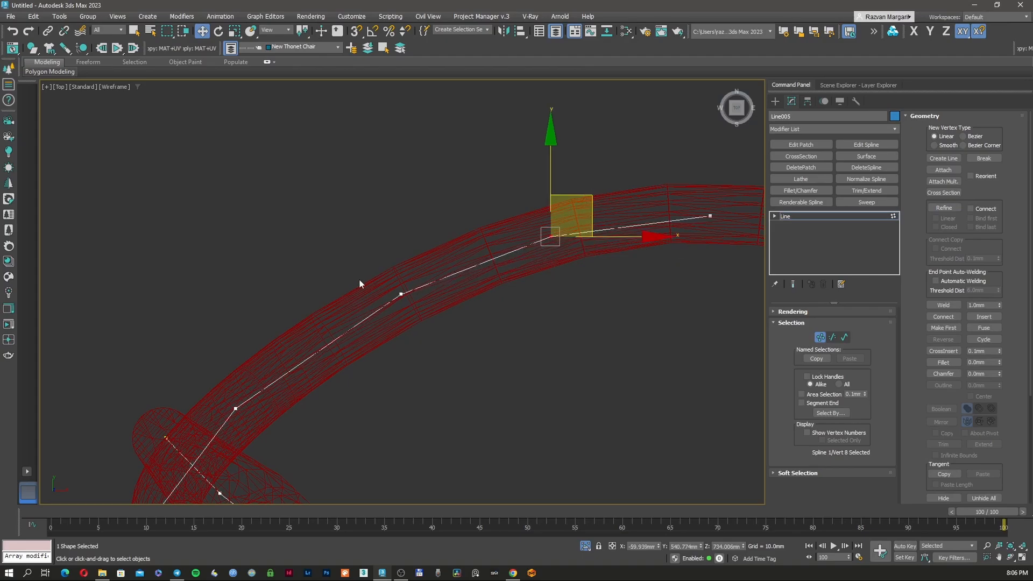
- Even out the curve by moving the eighth vertex to about X -69.9, Y 540.3 mm and the seventh to about X -120.7, Y 511.3 mm
left_click(401, 295)
left_click_drag(442, 257, 380, 291)
left_click(550, 236)
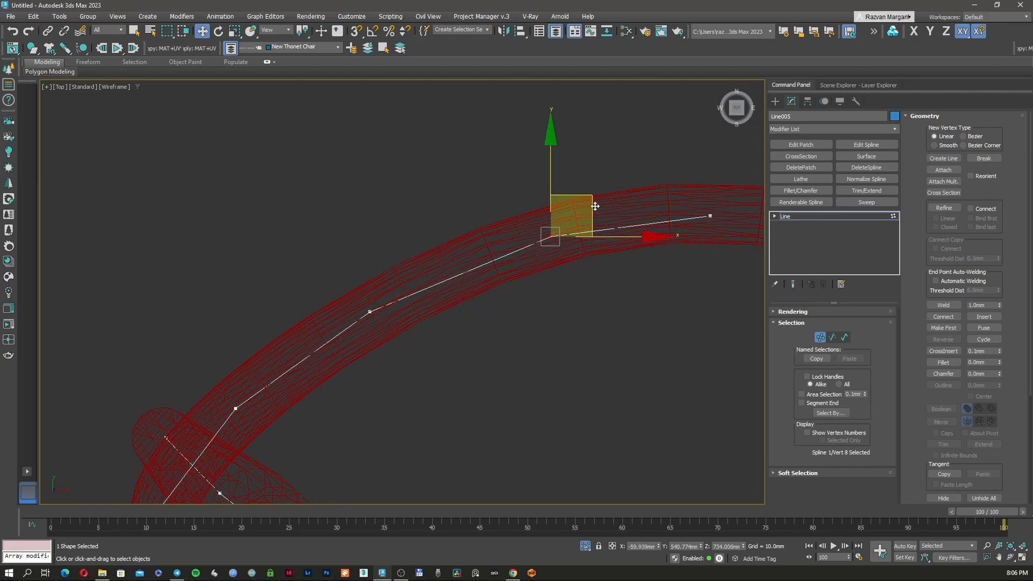
left_click_drag(595, 207, 521, 245)
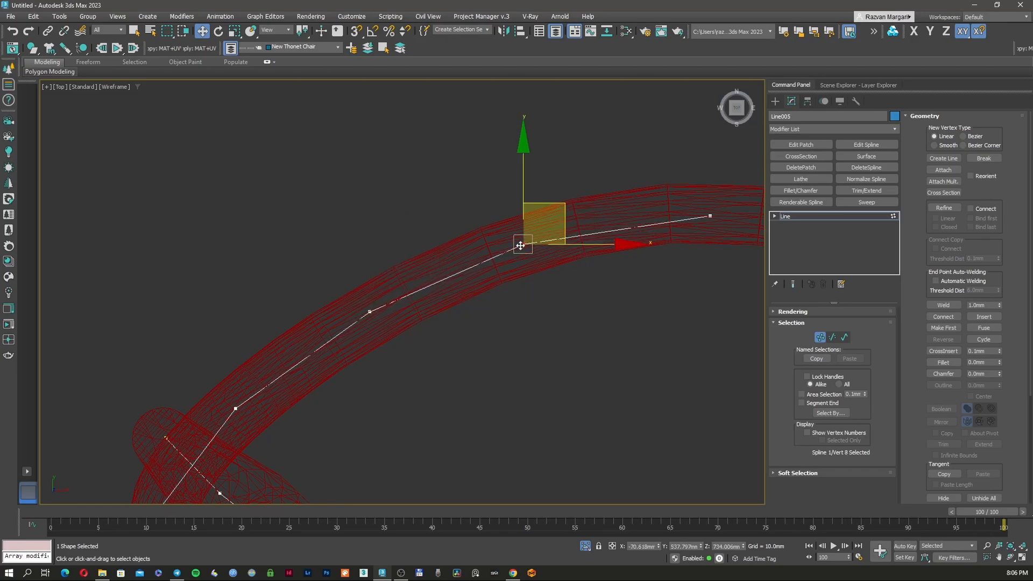
left_click_drag(533, 201, 535, 194)
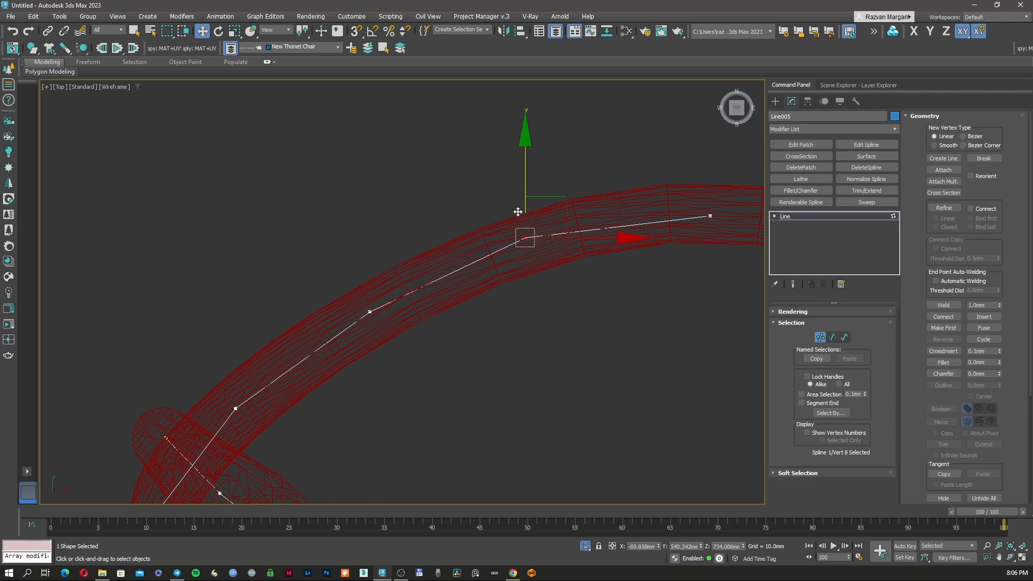
left_click_drag(369, 313, 383, 321)
- Lower the sixth vertex about 12.4 mm along Z to the centre of the backrest's upper bend
scroll(320, 396, "down", 2)
mouse_move(320, 396)
middle_mouse_down()
mouse_move(355, 309)
mouse_move(326, 364)
mouse_move(325, 354)
middle_mouse_up()
key("F3")
scroll(298, 393, "down", 2)
scroll(325, 354, "down", 5)
key("F3")
mouse_move(329, 418)
middle_mouse_down()
mouse_move(318, 349)
mouse_move(259, 325)
mouse_move(270, 332)
middle_mouse_up()
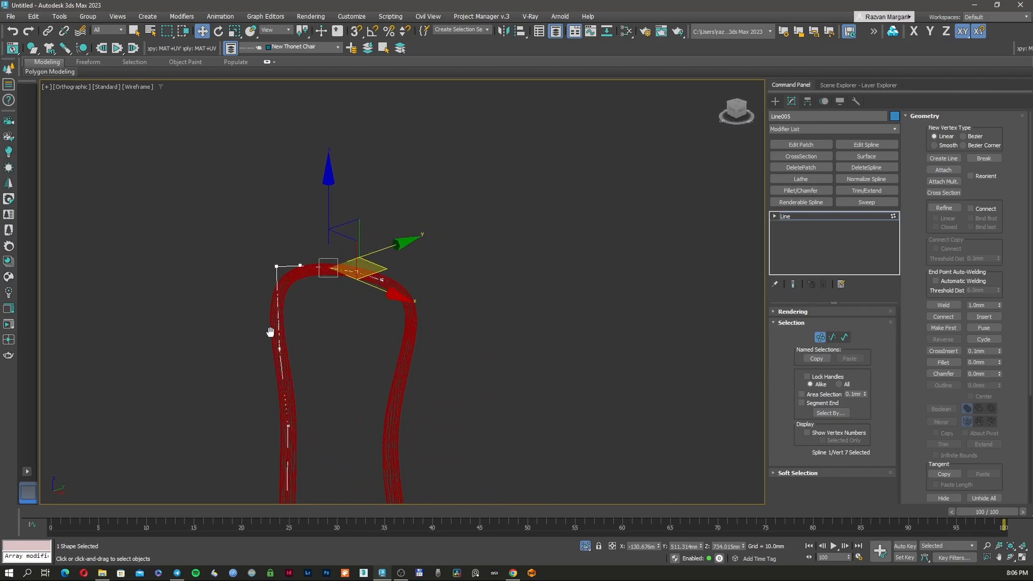
scroll(280, 277, "up", 4)
key("F3")
scroll(296, 259, "up", 4)
key("F3")
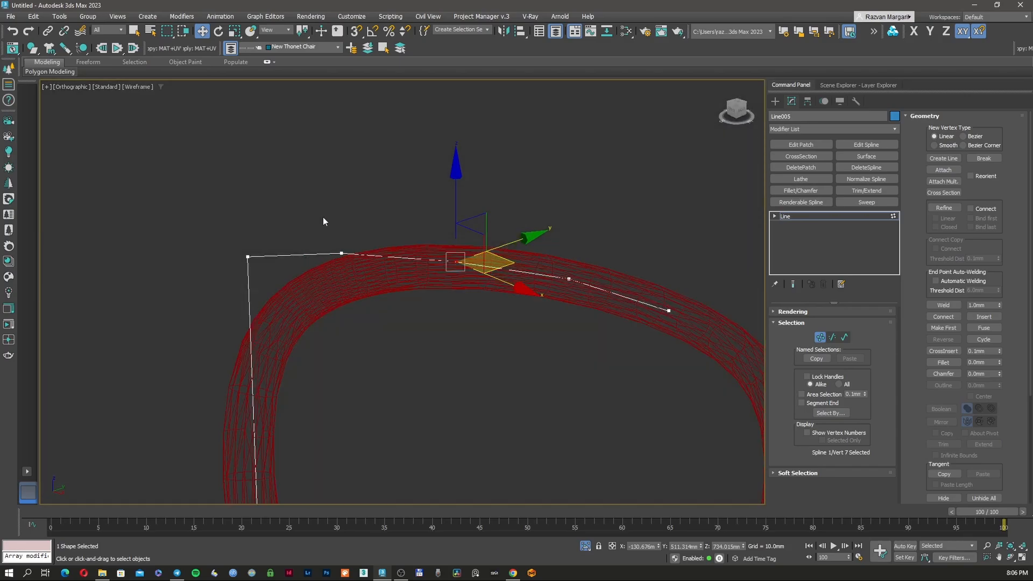
left_click(342, 254)
middle_click_drag(383, 284, 381, 273, "alt")
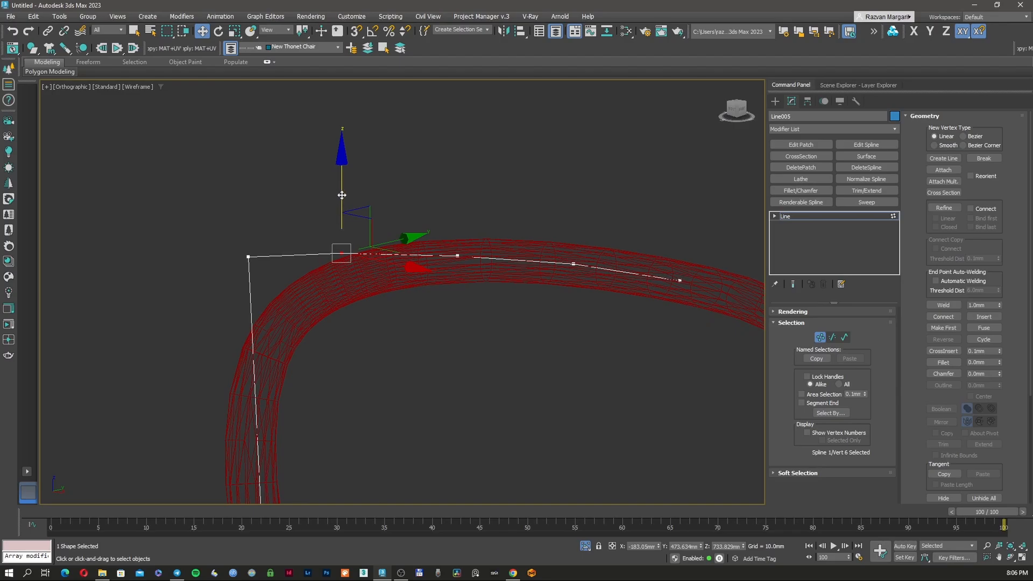
left_click_drag(341, 197, 345, 217)
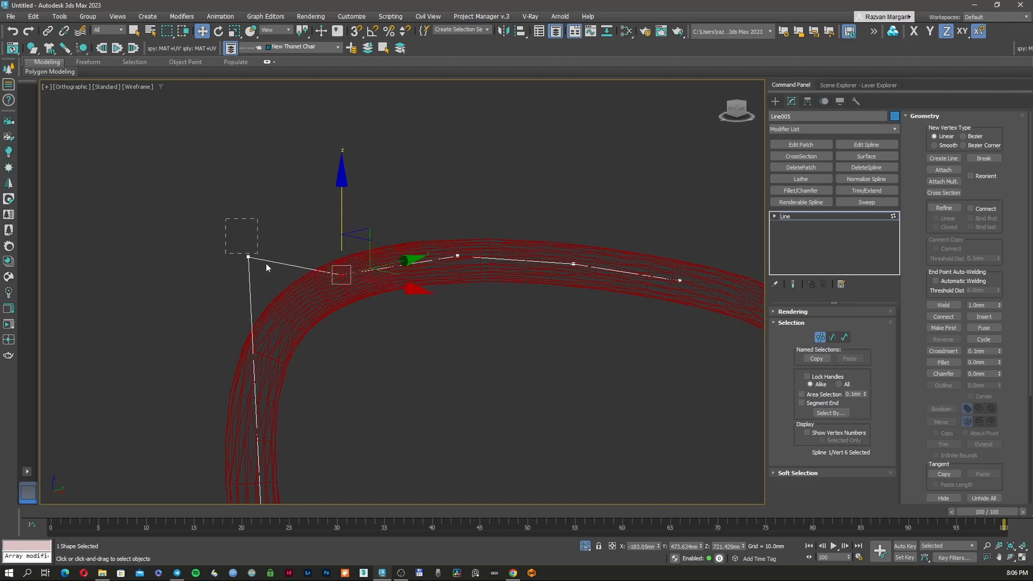
- Lower the line's fifth vertex along Z so the outer corner follows the tube's bend
left_click(249, 257)
left_click_drag(251, 194, 267, 277)
scroll(274, 313, "down", 5)
middle_click_drag(274, 314, 226, 320, "alt")
scroll(283, 351, "up", 5)
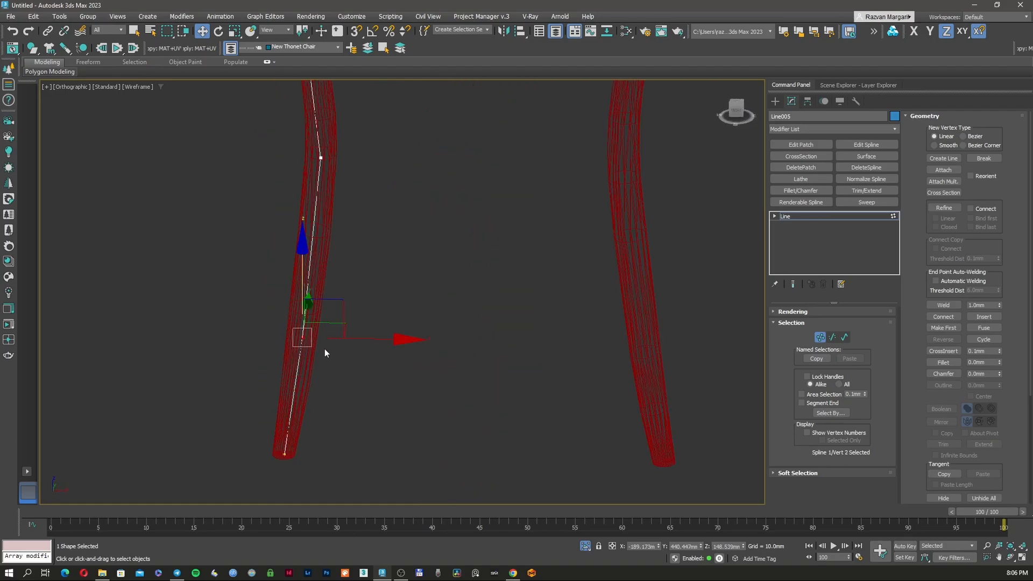
- Move the leg line's third vertex about 8.8 mm in X and -6 mm in Y to the centre of the tube
mouse_move(325, 350)
middle_mouse_down("alt")
mouse_move(342, 304)
mouse_move(374, 311)
mouse_move(344, 281)
middle_mouse_up("alt")
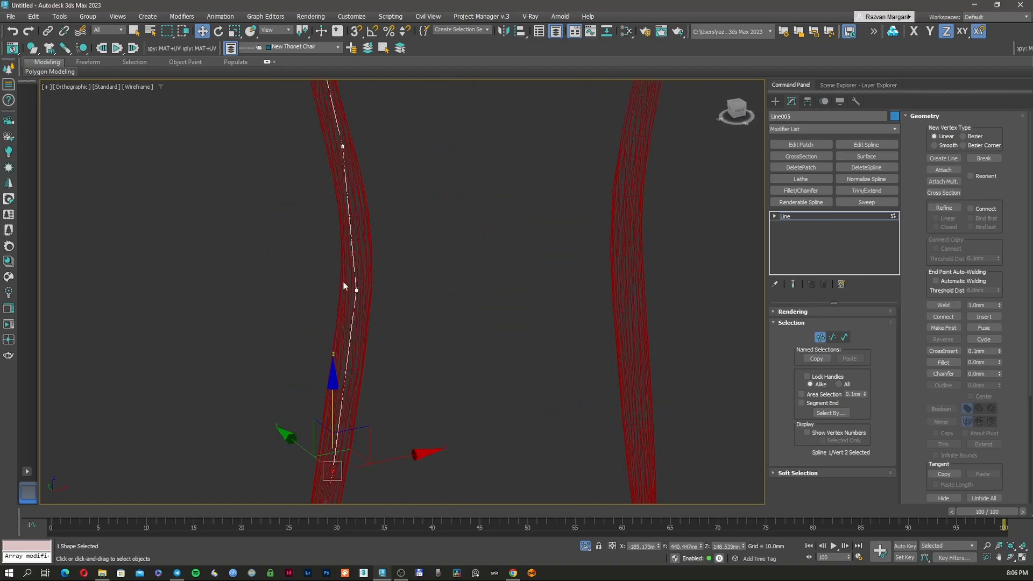
left_click_drag(343, 282, 405, 295)
mouse_move(404, 295)
middle_mouse_down("alt")
mouse_move(335, 315)
mouse_move(385, 297)
middle_mouse_up("alt")
key("F3")
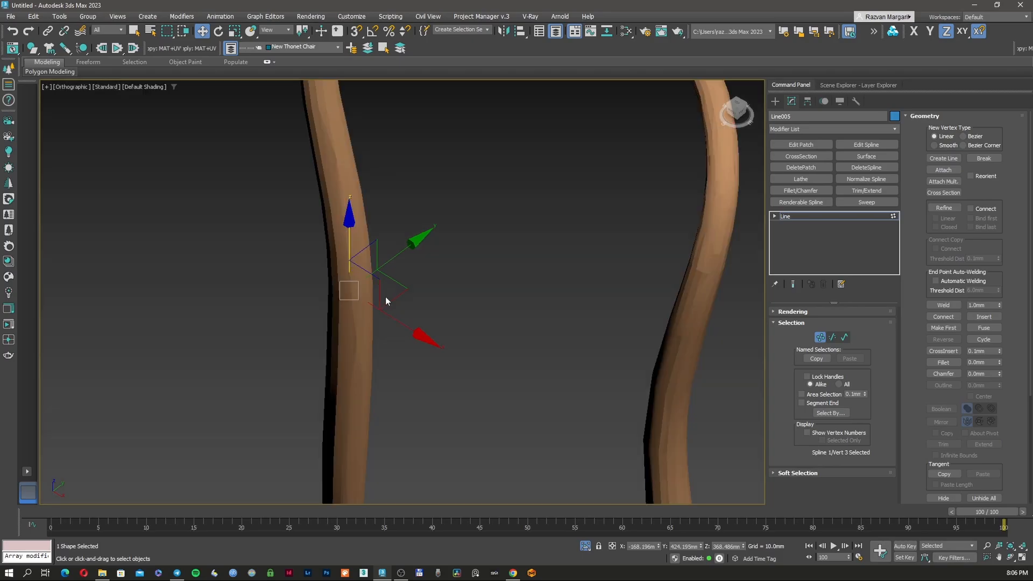
key("F3")
left_click_drag(406, 291, 409, 296)
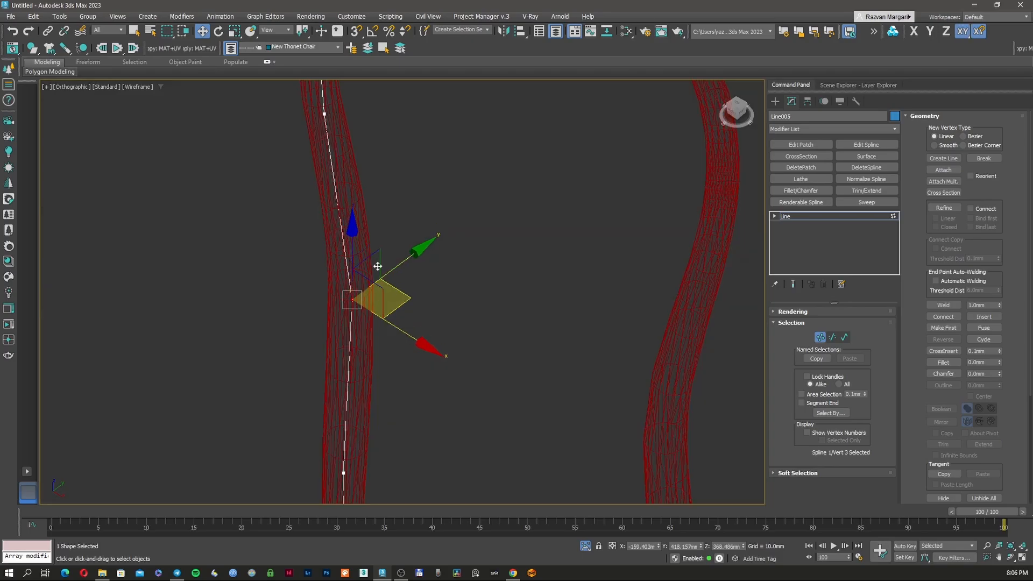
mouse_move(354, 199)
middle_mouse_down()
mouse_move(371, 283)
mouse_move(402, 293)
mouse_move(437, 268)
middle_mouse_up()
scroll(373, 283, "down", 3)
key("F3")
key("F3")
middle_click_drag(468, 233, 451, 260)
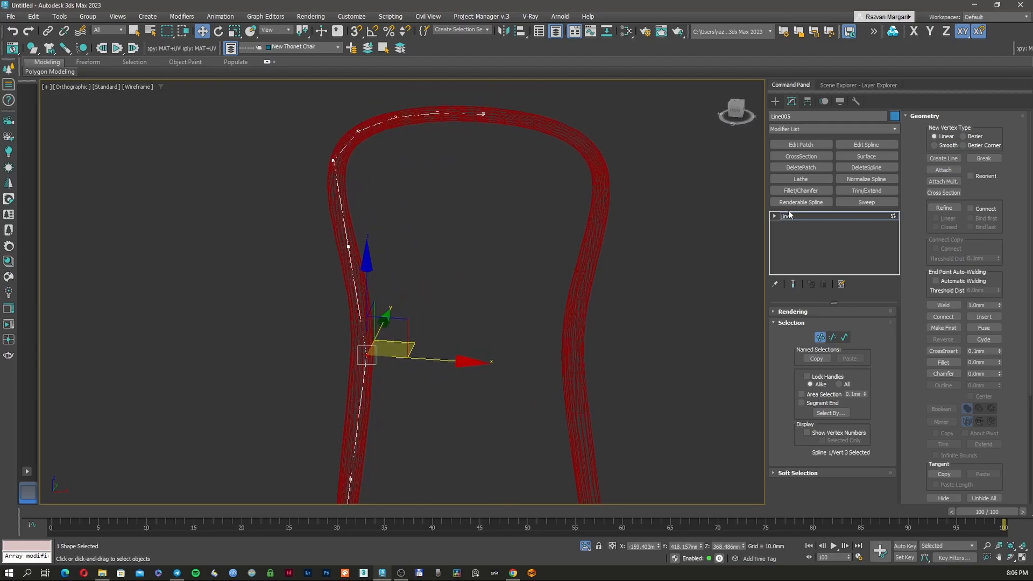
- Add a Sweep modifier to the frame line and use the built-in Cylinder section
left_click(820, 337)
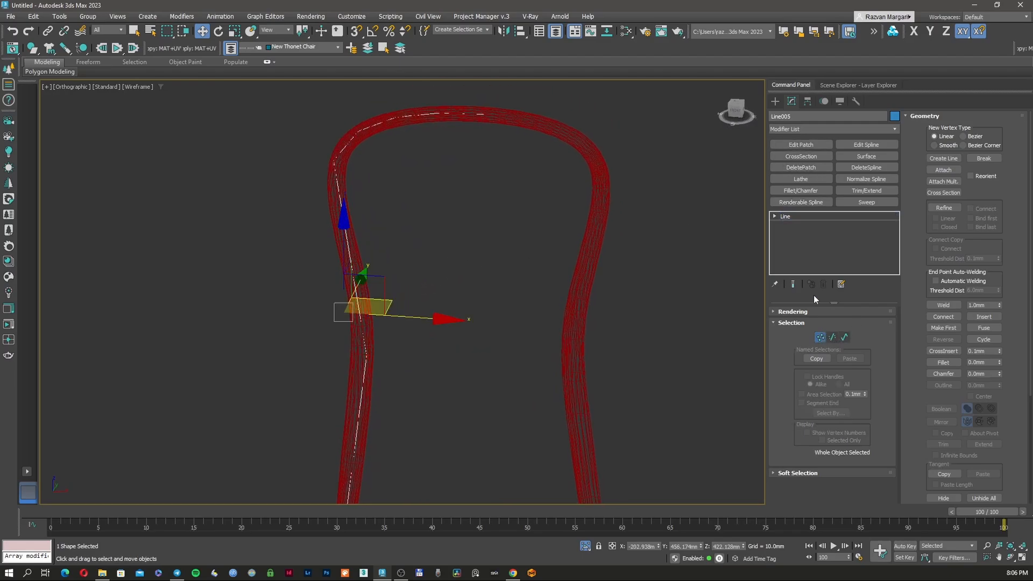
left_click(815, 130)
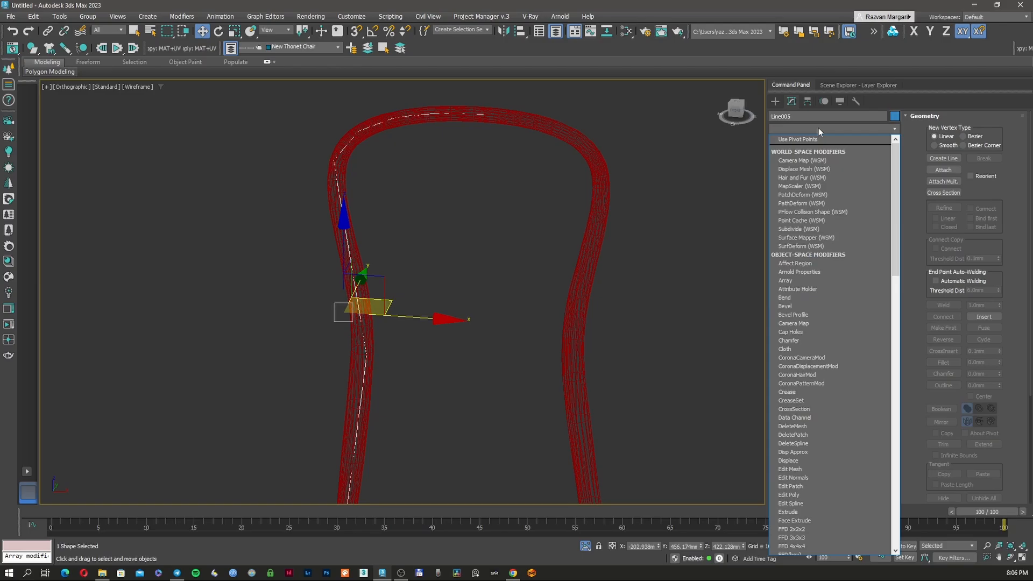
type("sw")
key("Return")
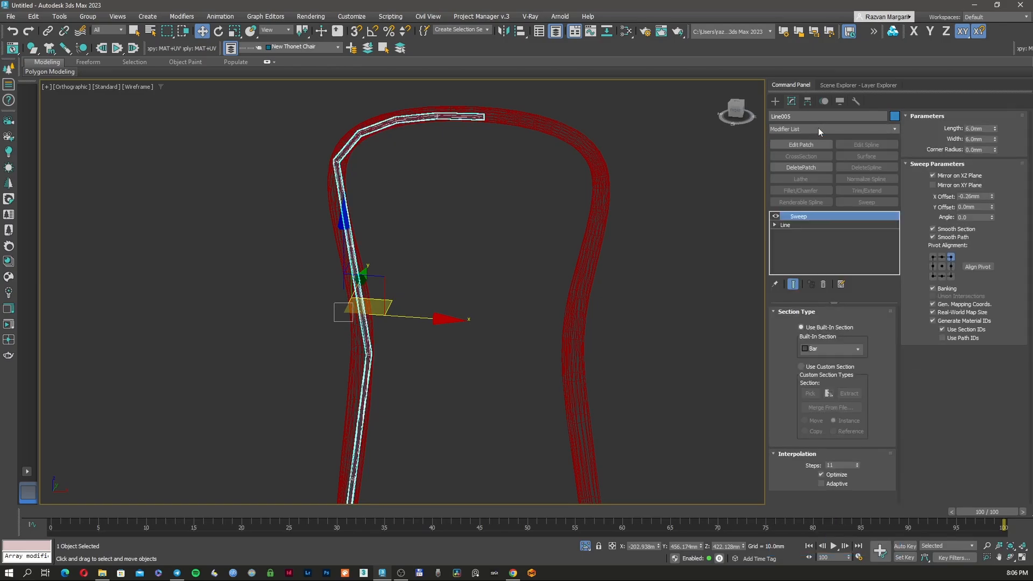
left_click(845, 349)
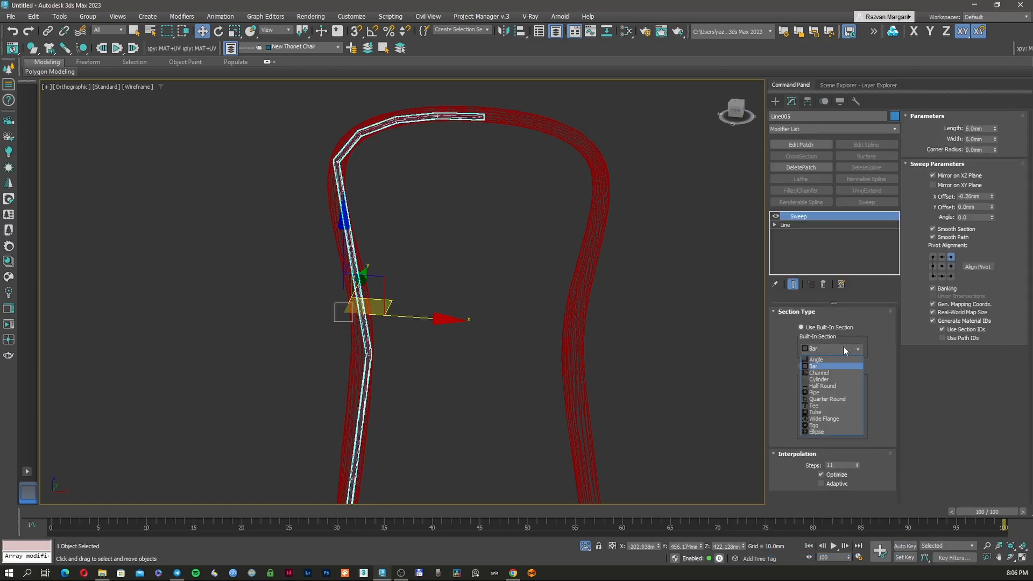
left_click(832, 379)
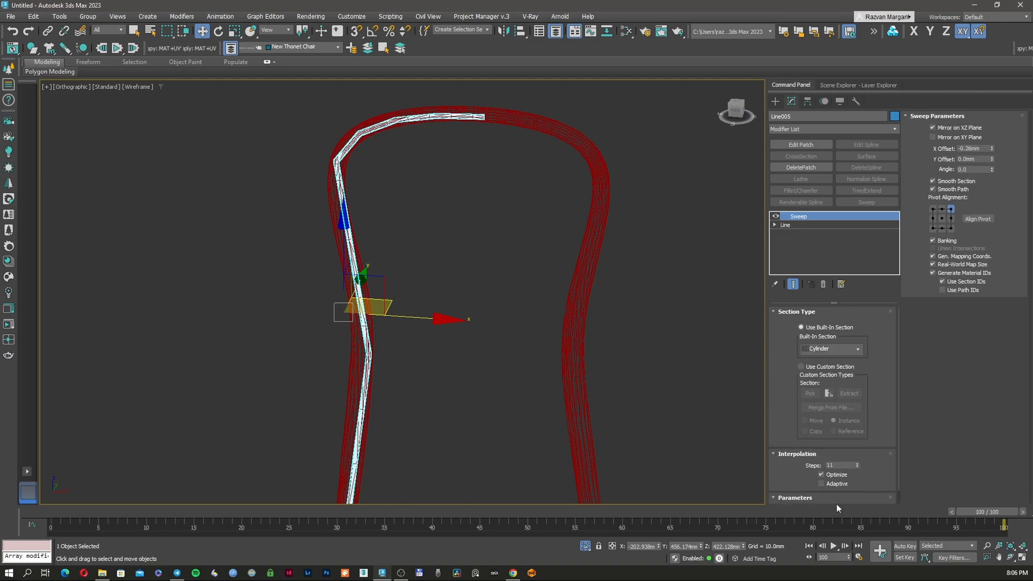
- Set the sweep cylinder's radius to 11 mm
scroll(838, 501, "down", 1)
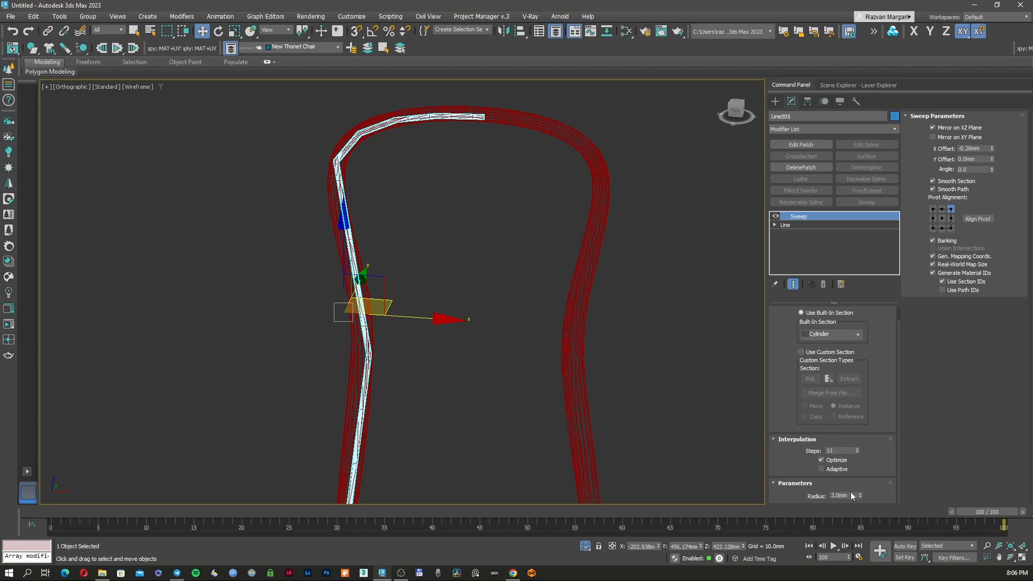
double_click(852, 495)
type("11")
key("Return")
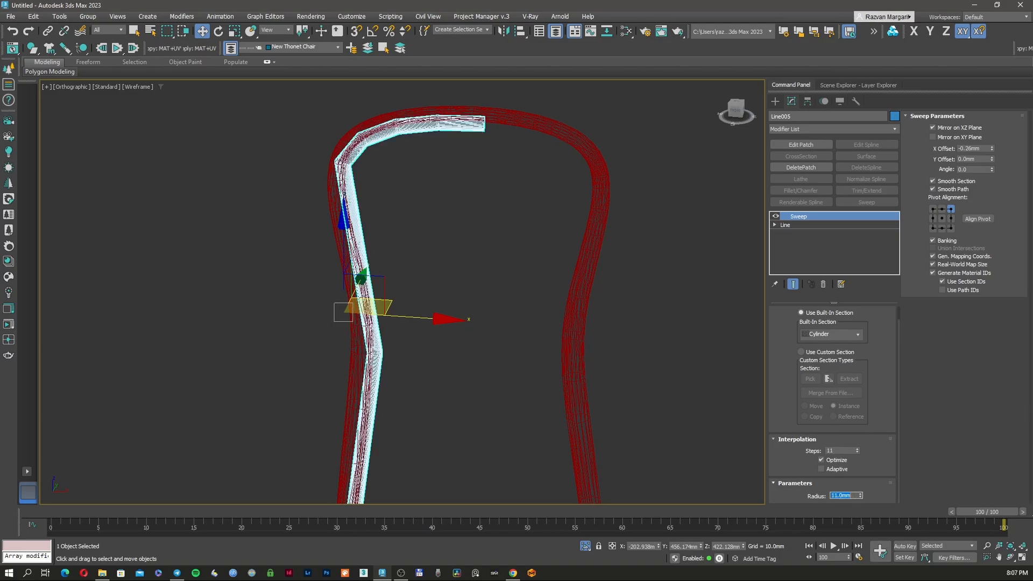
- Align the sweep's pivot to the centre of the section so the tube runs centrally along the path
left_click(951, 219)
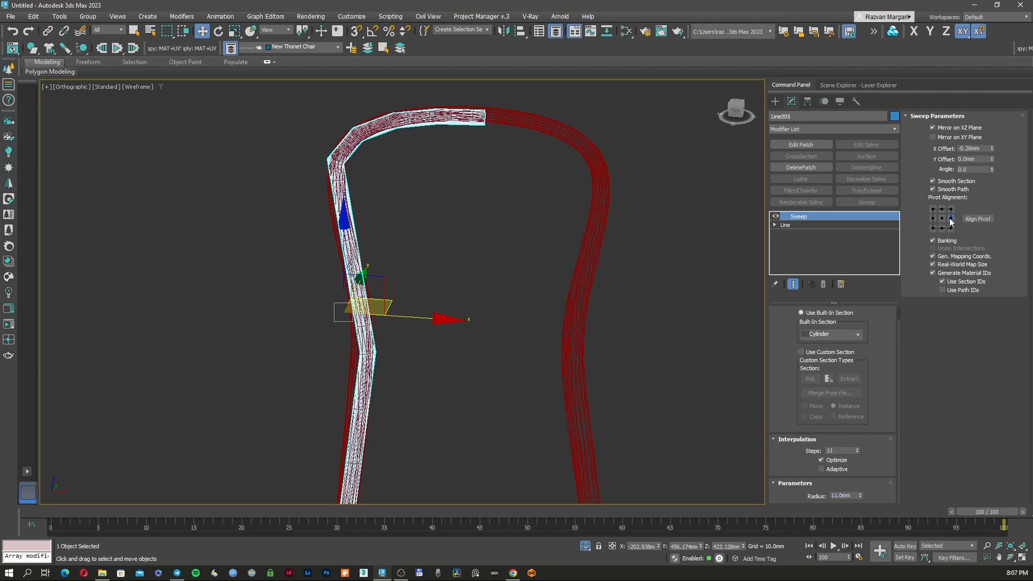
middle_click_drag(461, 292, 416, 298, "alt")
key("F3")
mouse_move(380, 372)
middle_mouse_down("alt")
mouse_move(385, 272)
mouse_move(489, 393)
mouse_move(508, 398)
middle_mouse_up("alt")
key("F3")
left_click(942, 219)
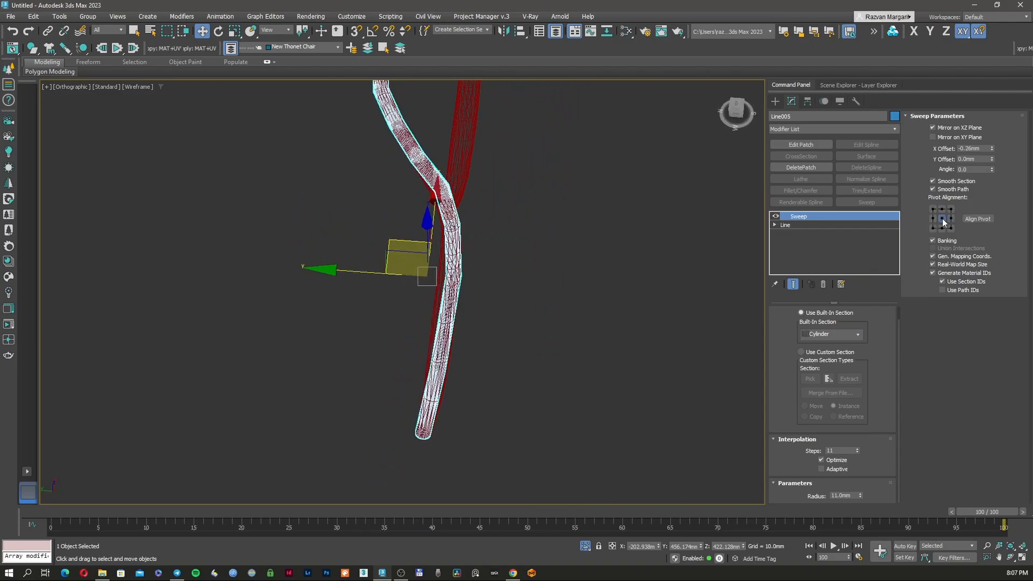
key("F3")
mouse_move(523, 259)
middle_mouse_down()
mouse_move(525, 302)
mouse_move(466, 298)
middle_mouse_up()
key("F3")
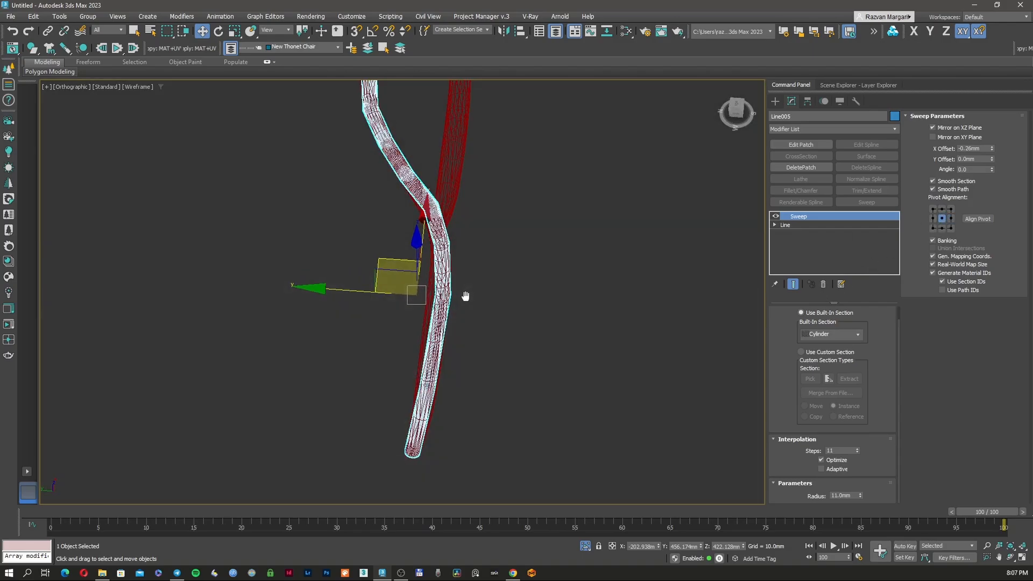
- Compare the swept tube with the reference tube along the rear leg, the foot and the backrest's bend
scroll(442, 361, "up", 3)
middle_click_drag(447, 361, 418, 326)
middle_click_drag(419, 327, 379, 268, "alt")
scroll(376, 325, "up", 4)
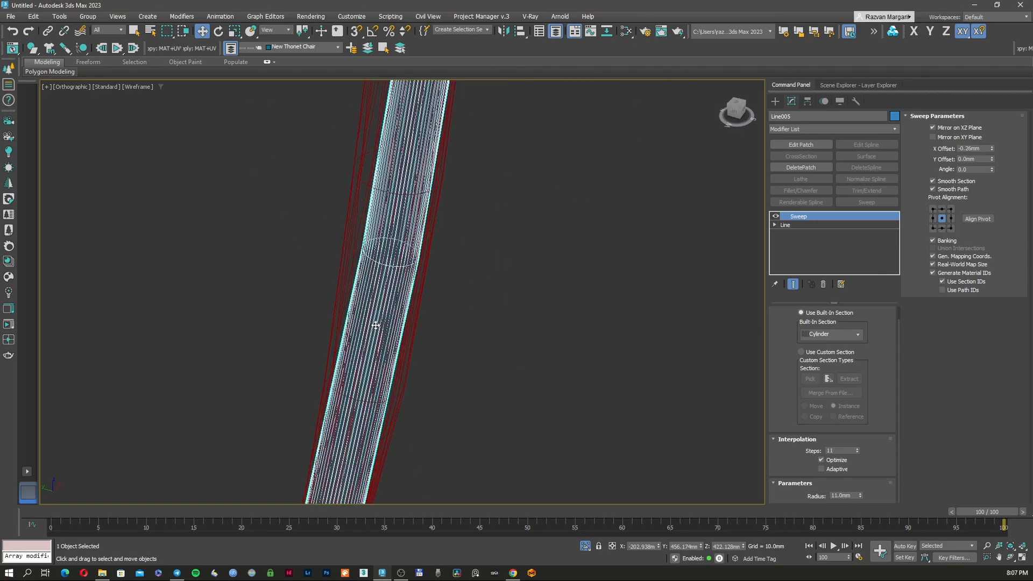
scroll(376, 326, "down", 2)
middle_click_drag(372, 397, 372, 329)
scroll(372, 328, "up", 1)
scroll(372, 328, "down", 1)
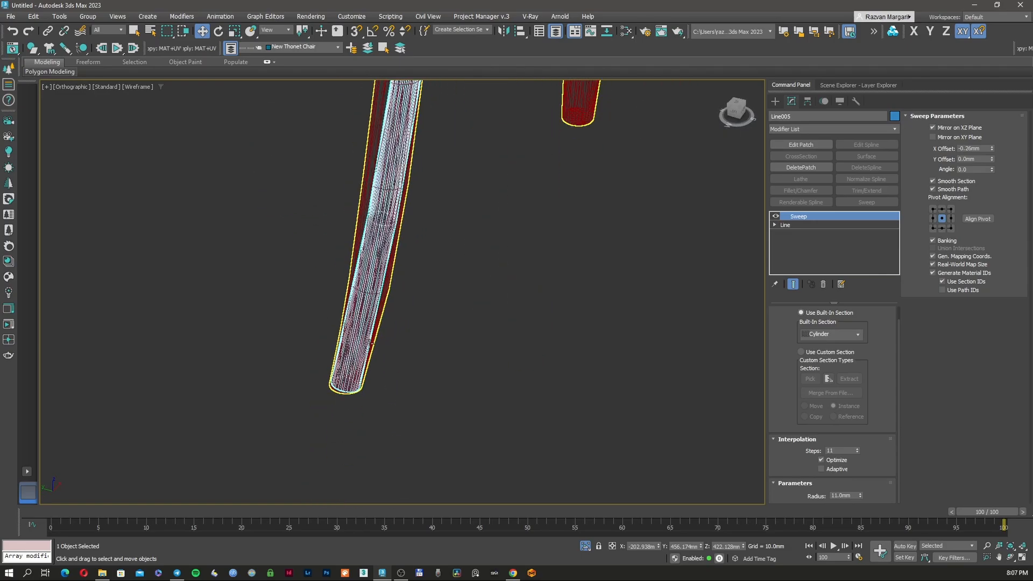
middle_click_drag(392, 254, 388, 379)
key("F3")
key("F3")
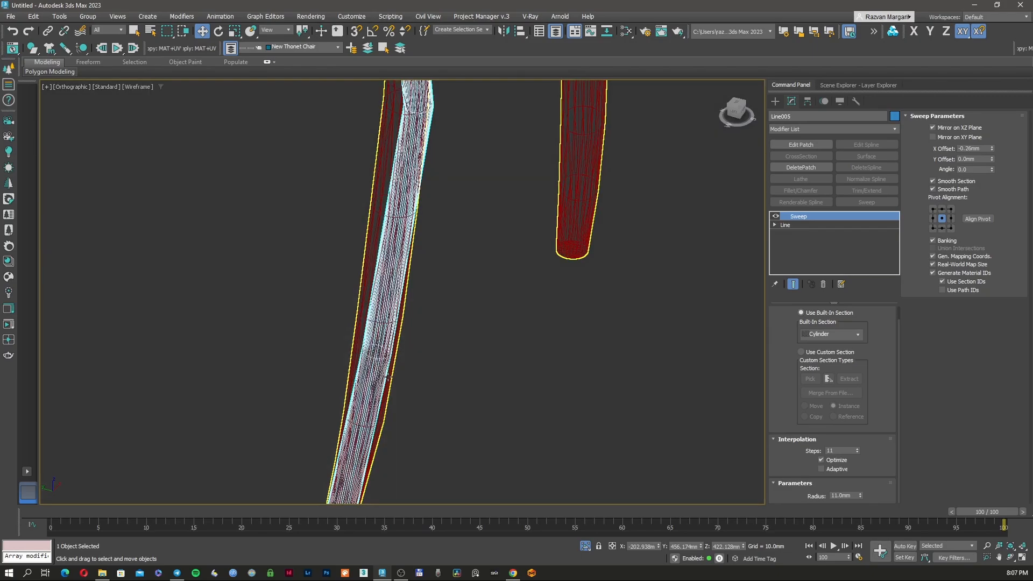
scroll(387, 308, "down", 3)
scroll(386, 306, "up", 5)
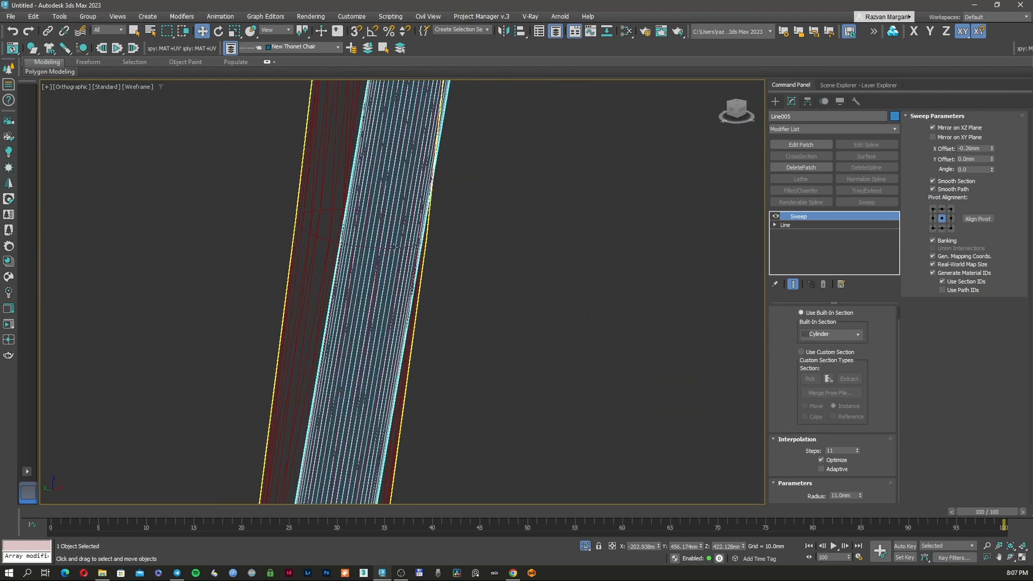
scroll(386, 307, "down", 2)
scroll(396, 162, "down", 2)
middle_click_drag(397, 150, 395, 138)
middle_click_drag(376, 341, 390, 261)
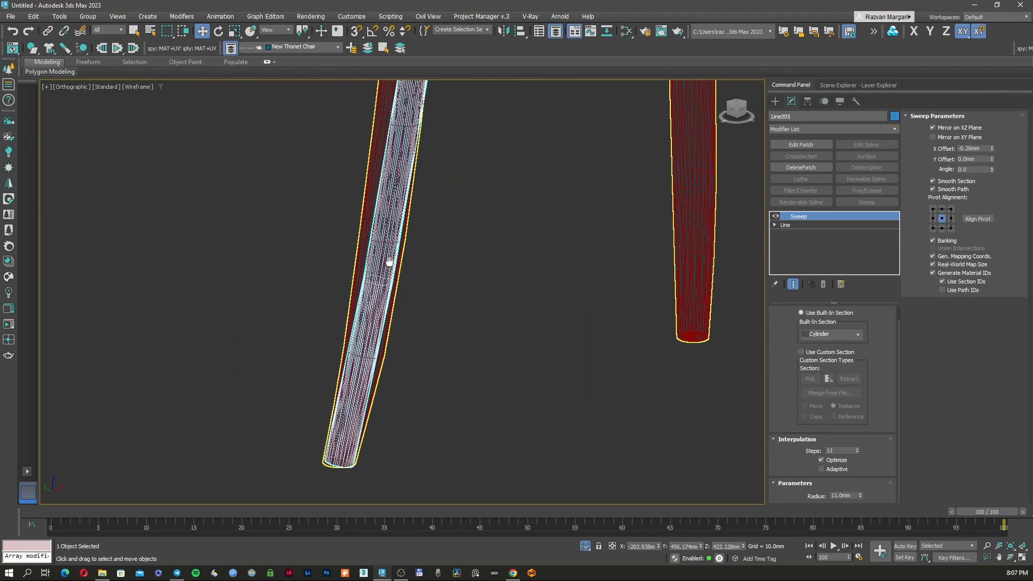
middle_click_drag(416, 228, 403, 348)
scroll(403, 349, "down", 2)
scroll(412, 246, "up", 3)
scroll(413, 246, "down", 4)
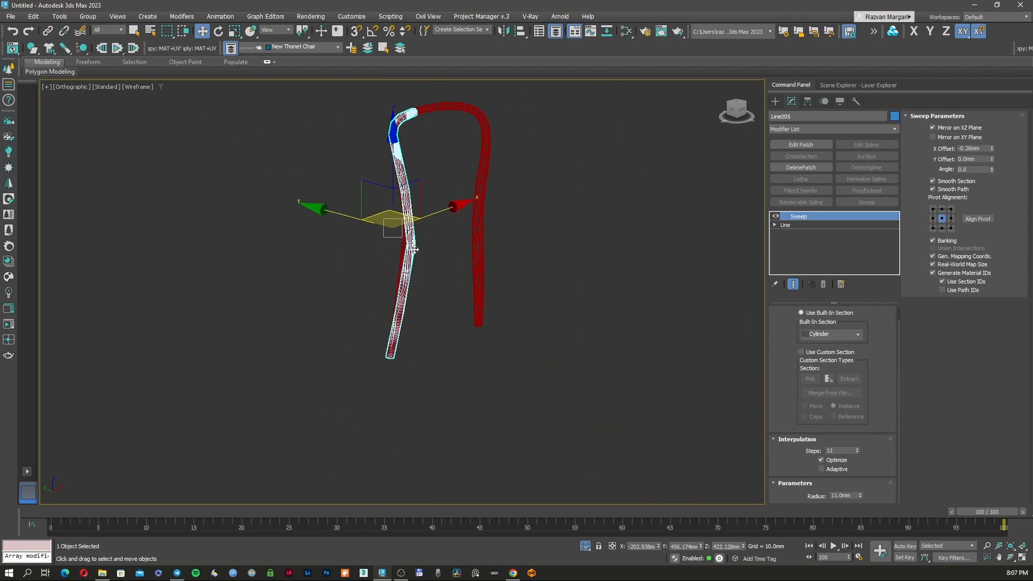
scroll(422, 164, "up", 2)
middle_click_drag(424, 148, 404, 248)
middle_click_drag(403, 248, 392, 239, "alt")
left_click_drag(392, 239, 419, 198, "alt")
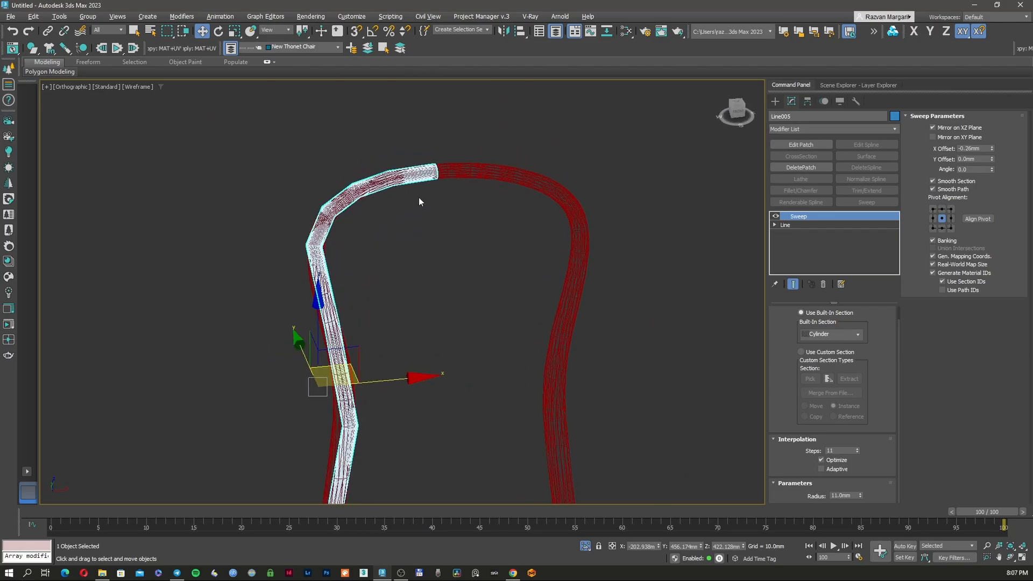
- Show the sweep during vertex editing and move the line's fourth vertex to about X -187.6, Y 416.4 mm
scroll(405, 188, "up", 2)
scroll(404, 189, "down", 2)
scroll(352, 336, "up", 1)
scroll(353, 339, "up", 2)
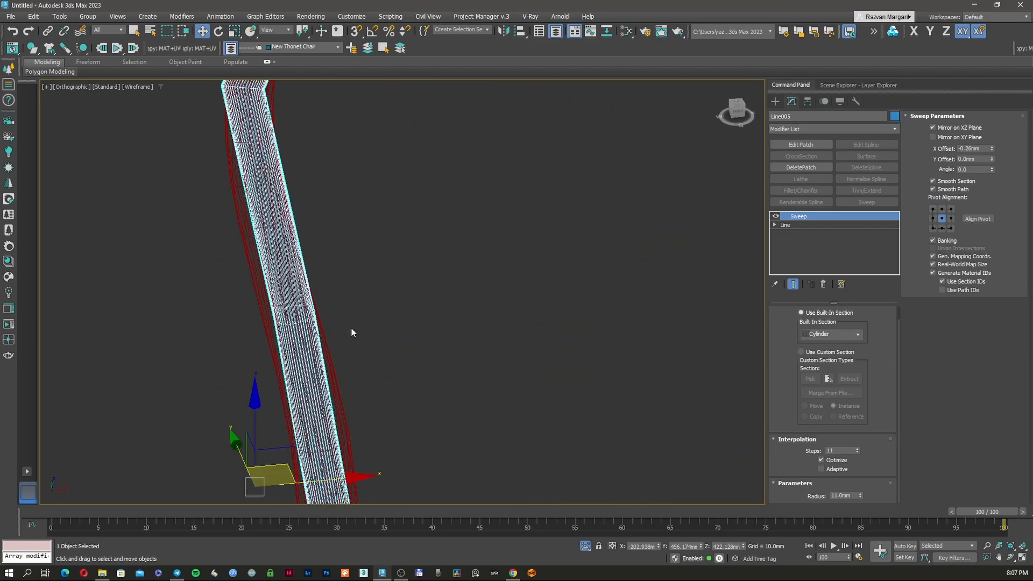
left_click(775, 224)
left_click(792, 235)
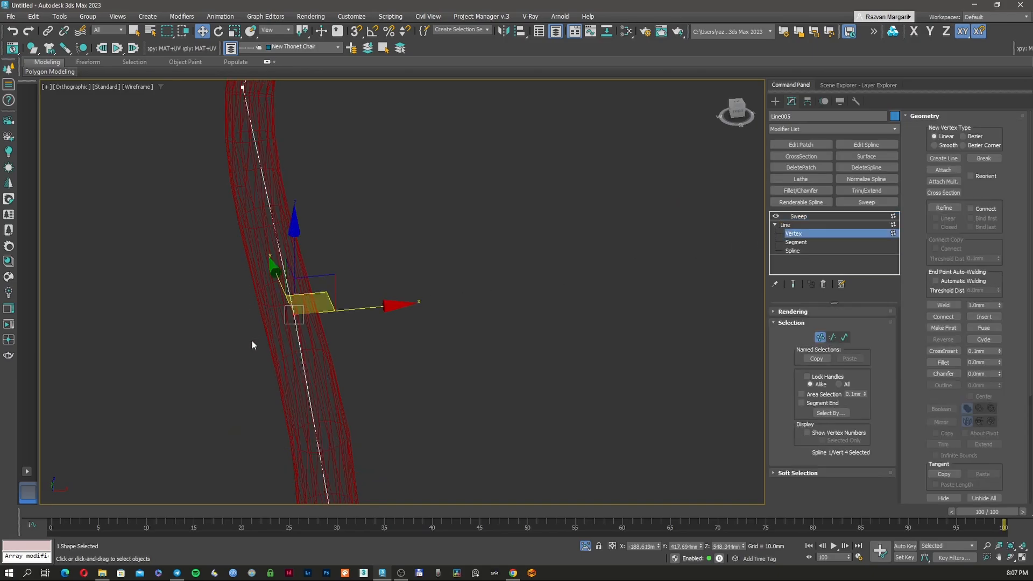
left_click(794, 285)
middle_click_drag(377, 302, 361, 310, "alt")
left_click_drag(348, 296, 349, 300)
scroll(352, 314, "down", 5)
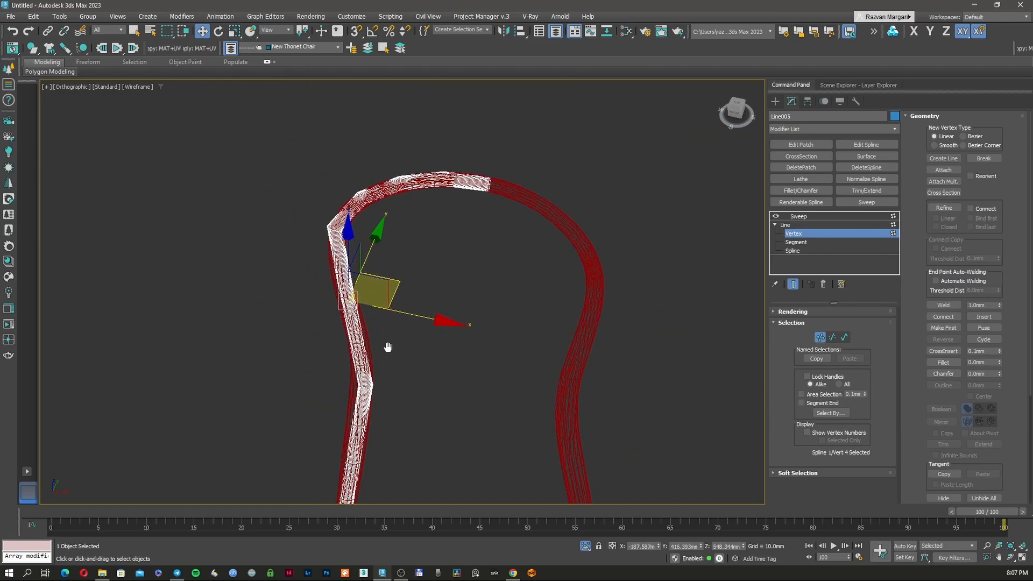
- Move the line's fifth vertex, at the backrest's outer corner, to about X -219.7, Y 428.1 mm
scroll(348, 211, "up", 5)
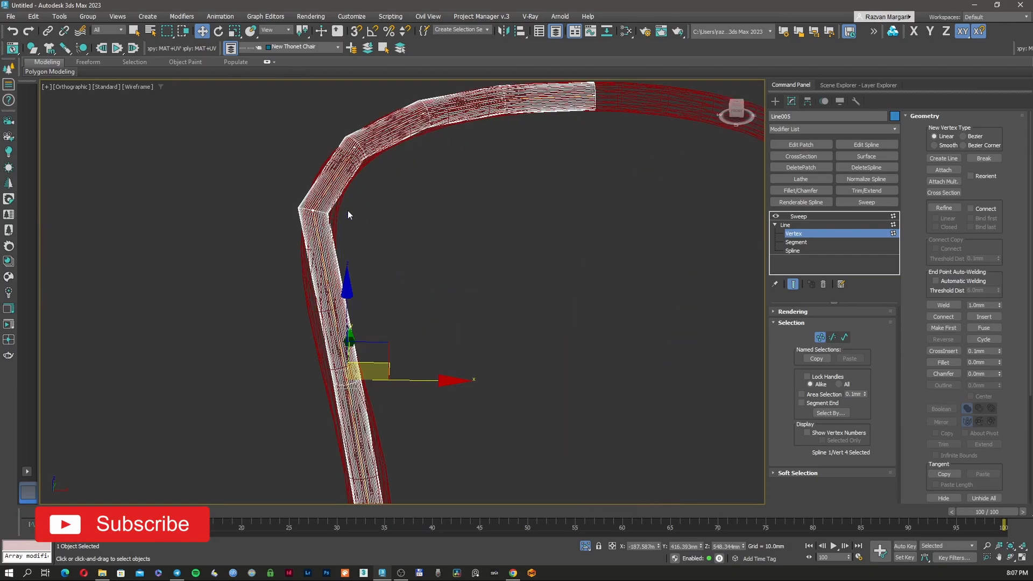
middle_click_drag(349, 222, 337, 255, "alt")
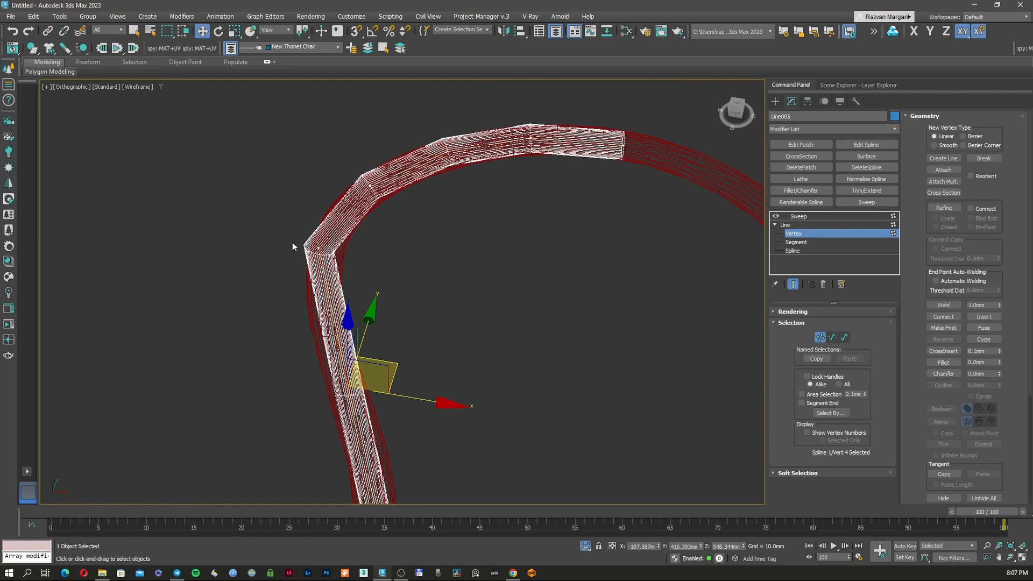
left_click_drag(294, 243, 343, 272)
key("F3")
left_click_drag(368, 234, 360, 236)
key("F3")
mouse_move(360, 235)
middle_mouse_down("alt")
mouse_move(485, 208)
mouse_move(384, 227)
middle_mouse_up("alt")
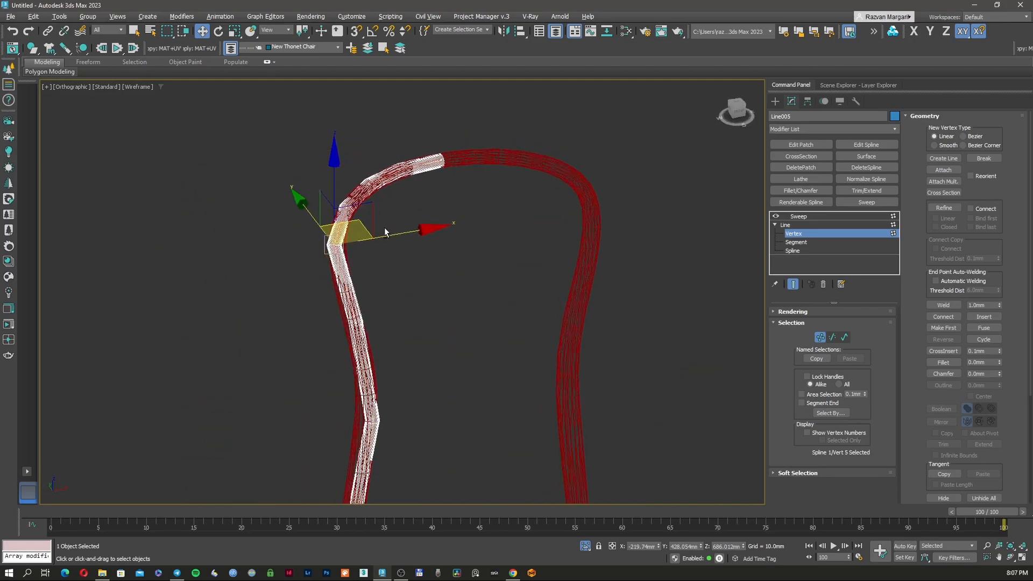
key("F3")
key("F3")
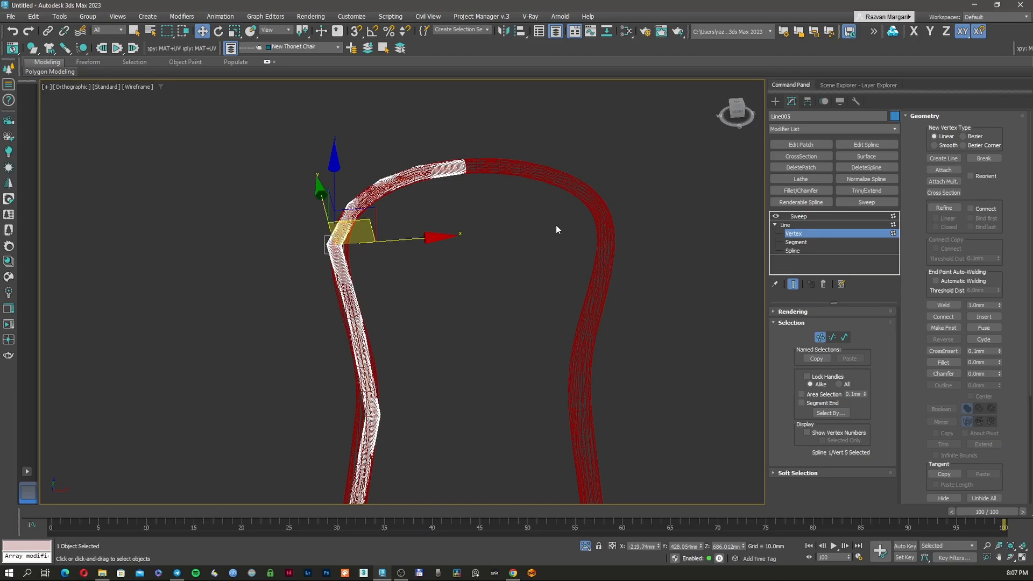
- Return to the Sweep level and add an Edit Poly modifier above it
left_click(806, 217)
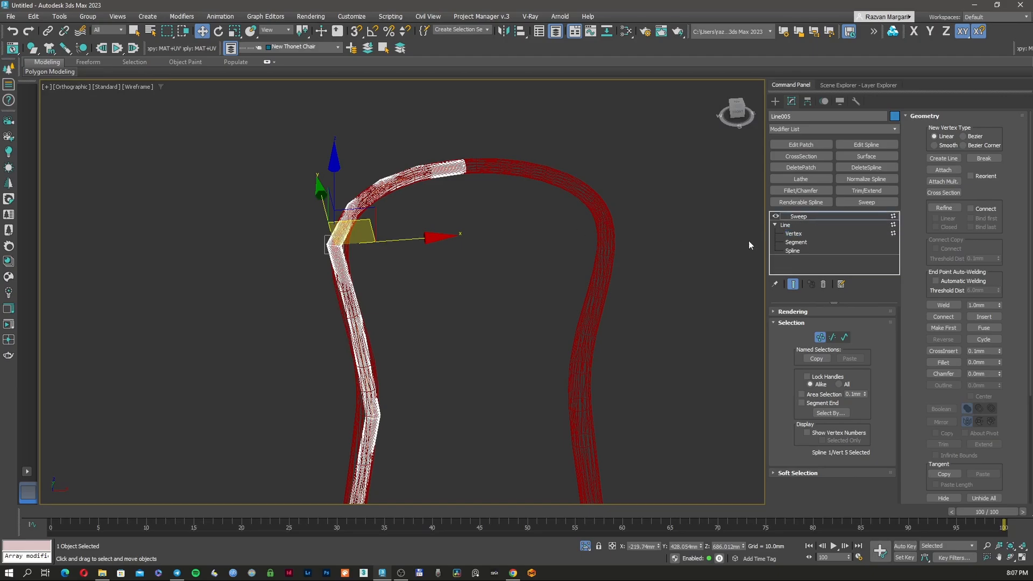
middle_click_drag(468, 341, 466, 292)
key("F3")
key("F3")
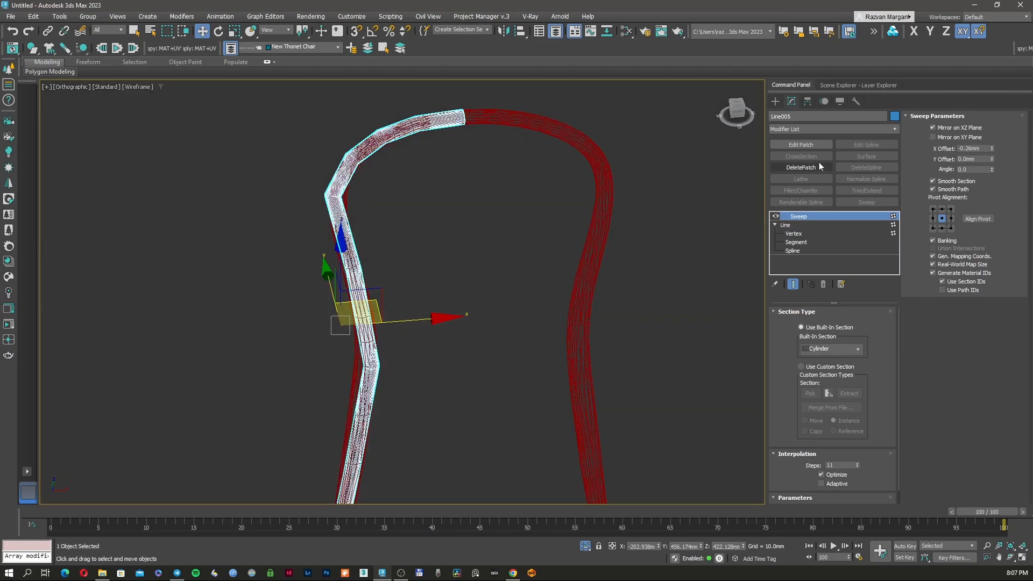
left_click(819, 130)
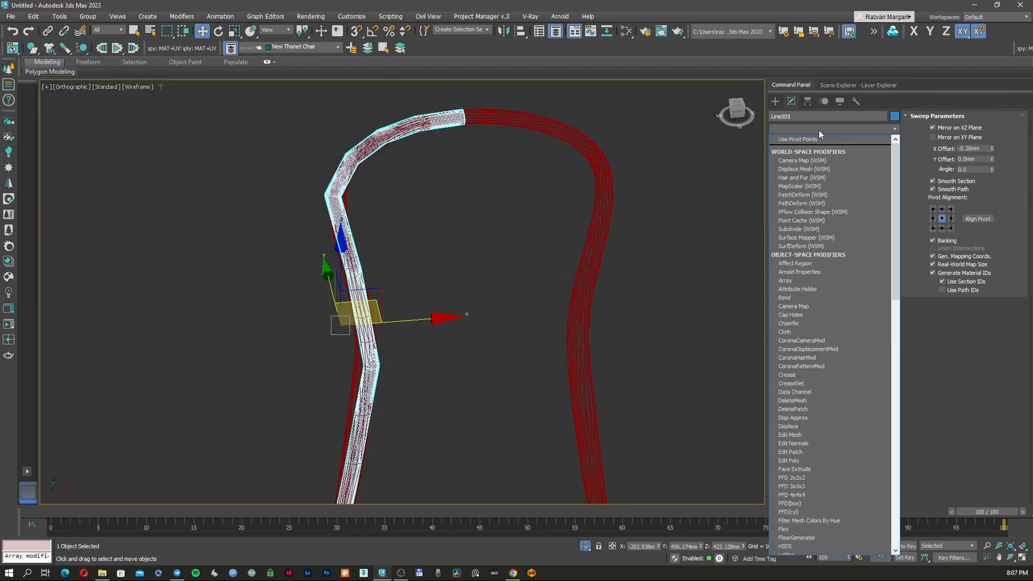
left_click(488, 331)
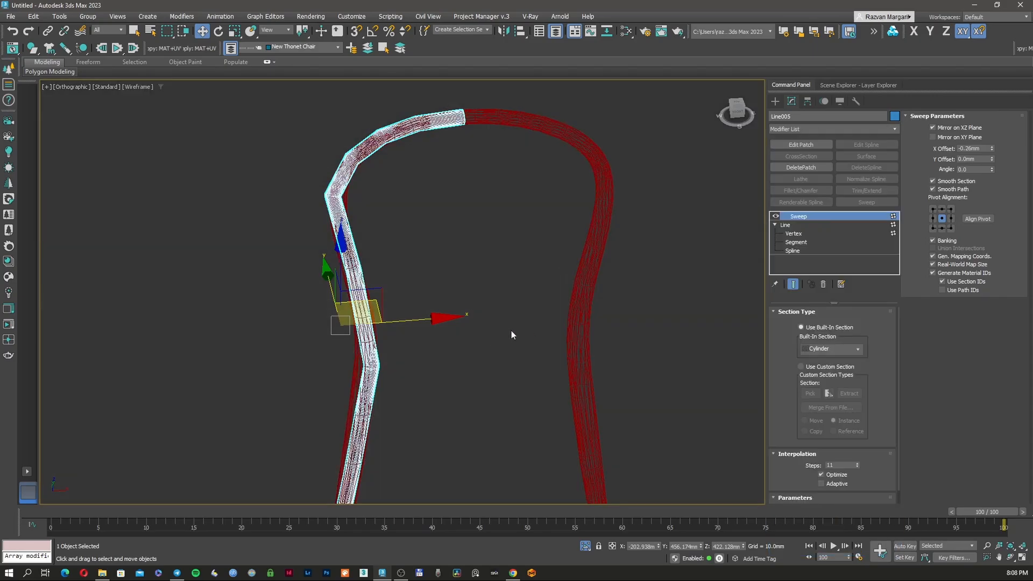
left_click(809, 129)
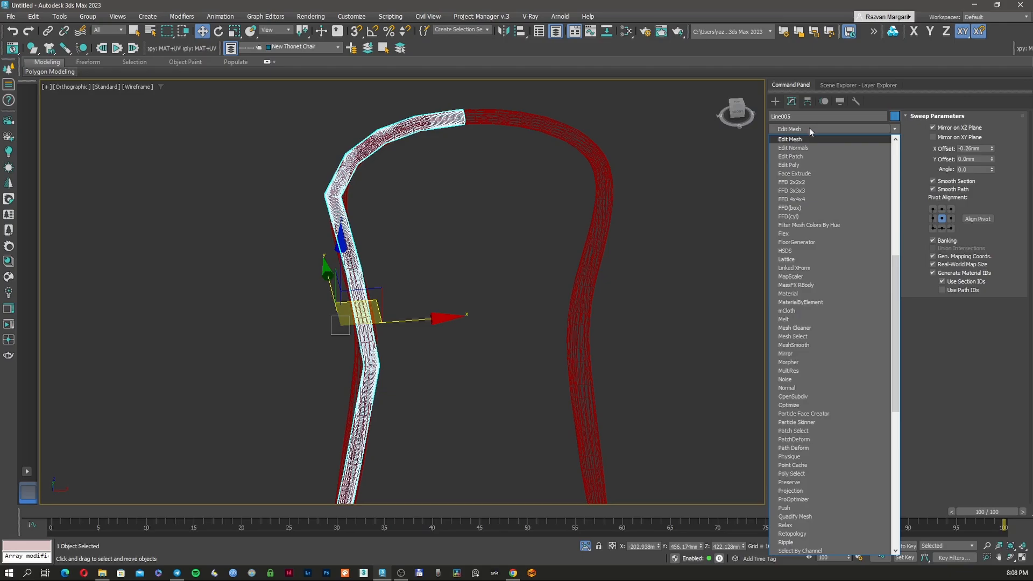
left_click(806, 165)
key("F3")
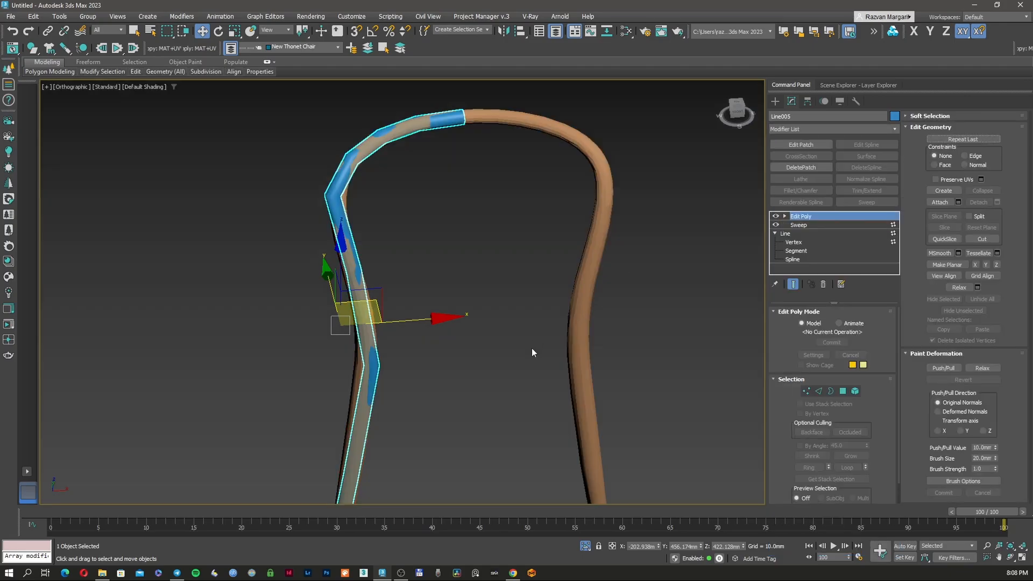
- Delete the end-cap polygon of the swept tube at the middle of the backrest's top
scroll(531, 348, "down", 2)
key("F3")
left_click(843, 392)
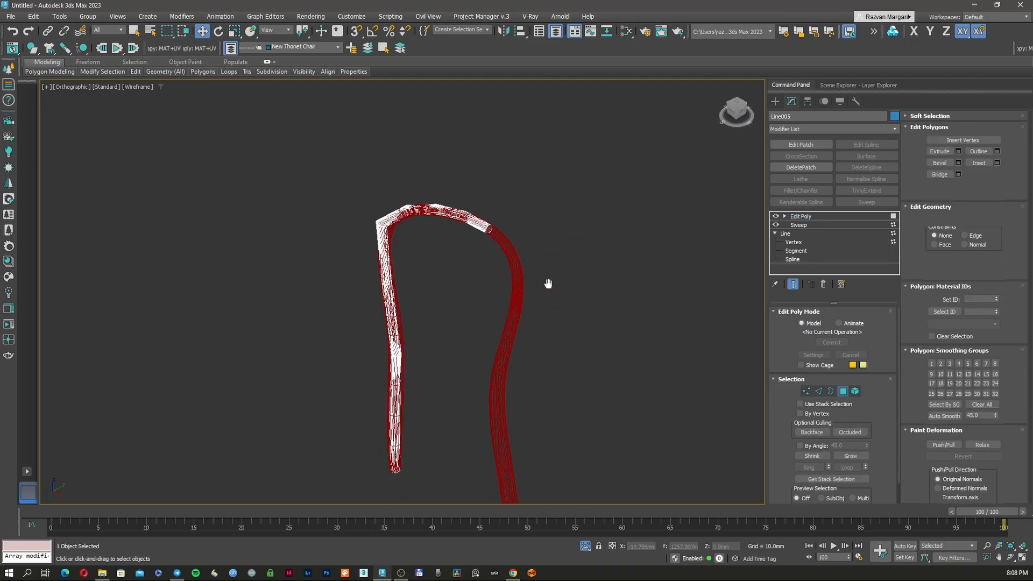
key("F3")
scroll(506, 231, "up", 6)
key("F3")
left_click(452, 215)
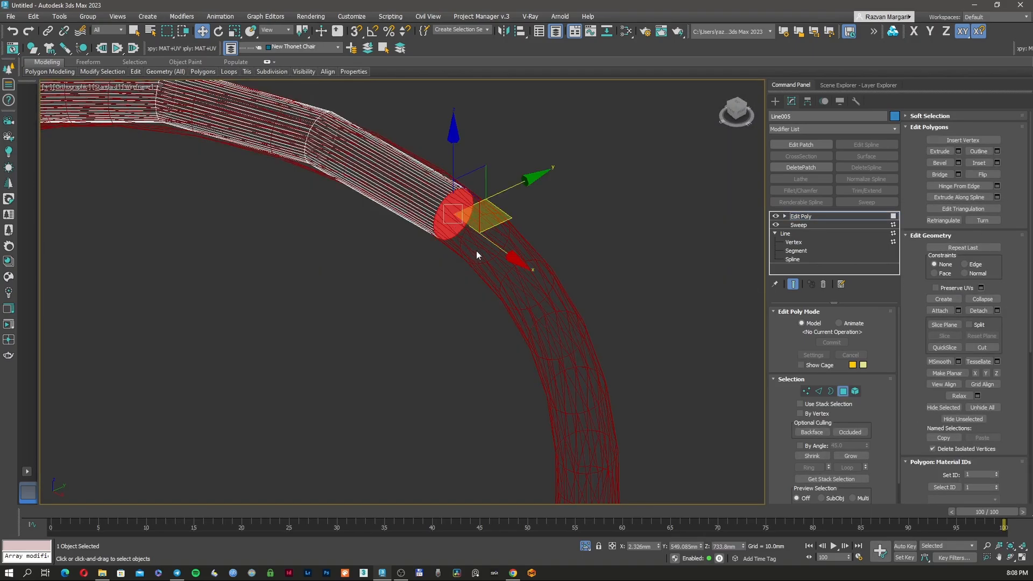
- Delete the end-cap polygon at the foot of the swept rear leg
scroll(477, 251, "down", 8)
left_click(425, 387)
middle_click_drag(425, 387, 437, 362, "alt")
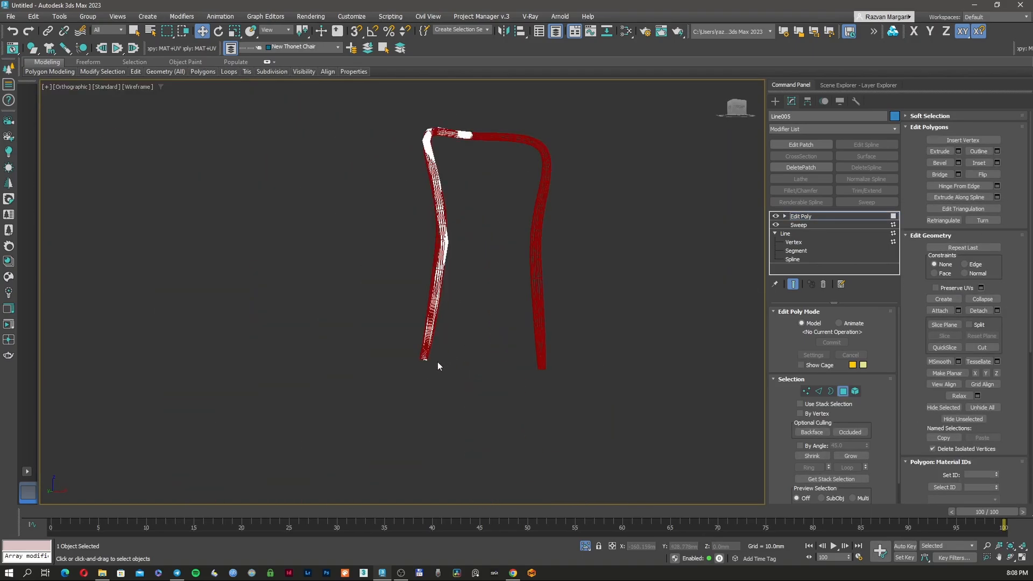
scroll(437, 361, "up", 8)
left_click(428, 323)
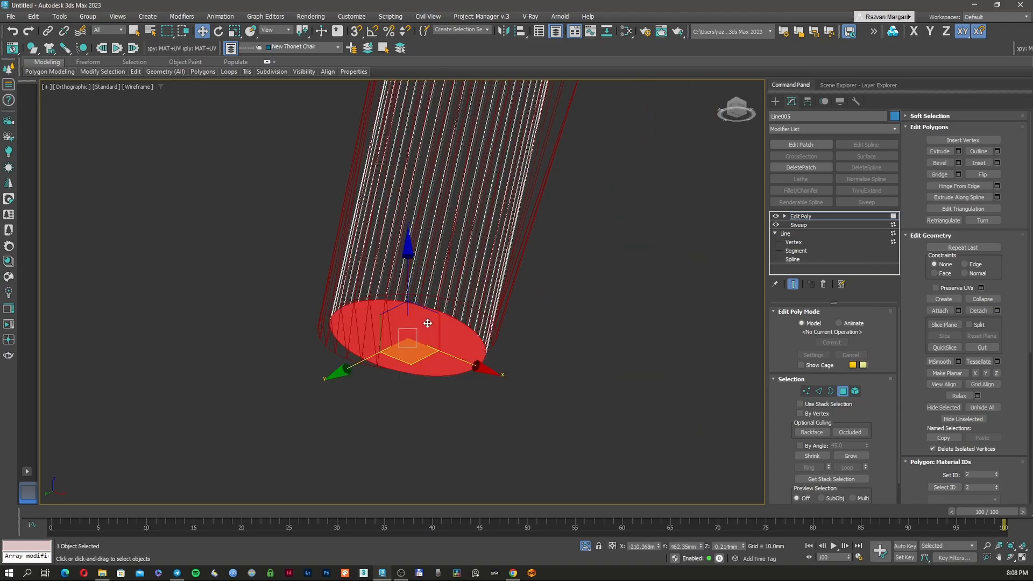
left_click(563, 353)
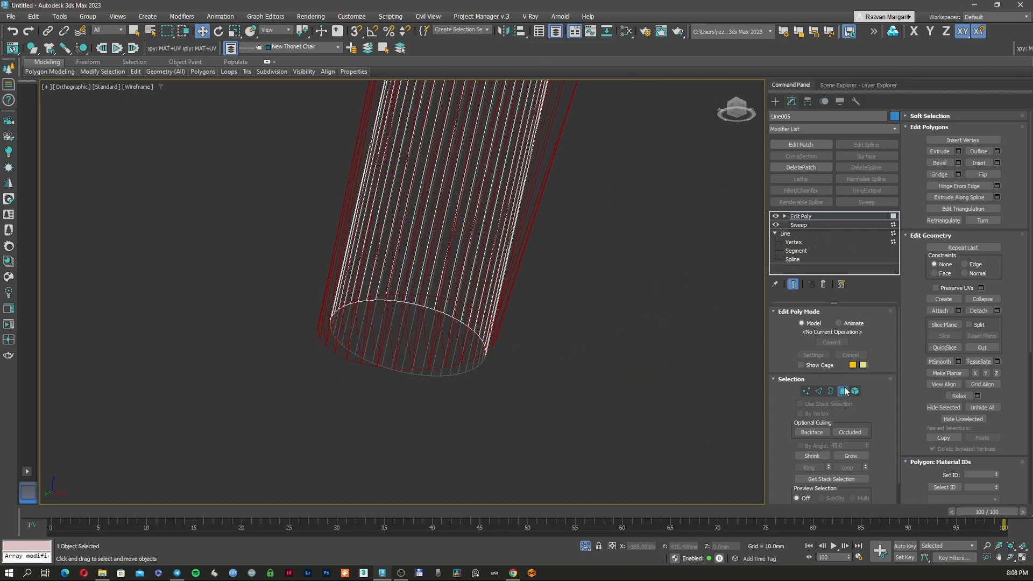
- Return to the Edit Poly top level and add a TurboSmooth modifier above it
left_click(823, 216)
left_click(818, 129)
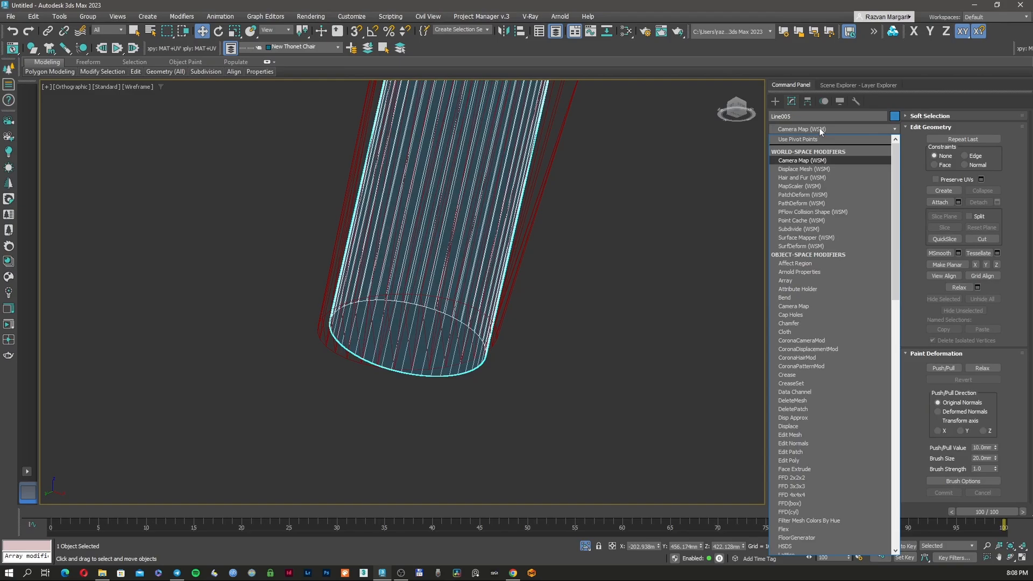
type("turbo")
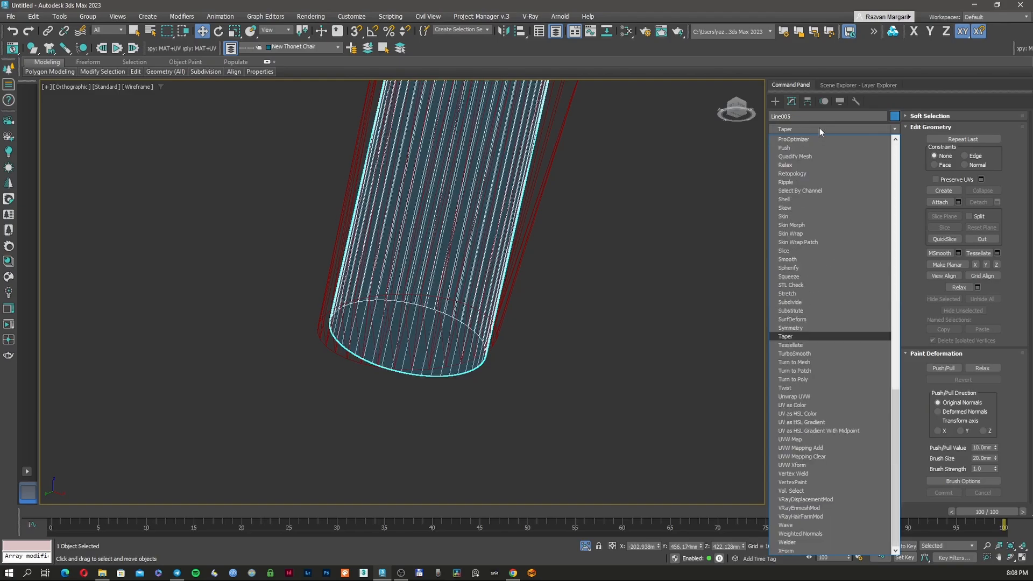
key("Return")
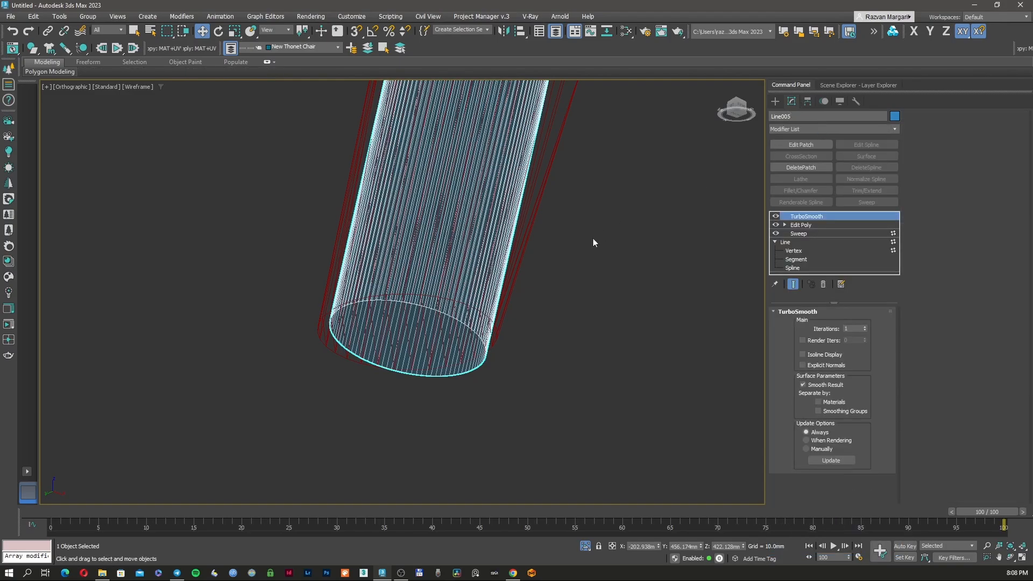
- Set the TurboSmooth iterations to 3
scroll(593, 238, "down", 10)
key("F3")
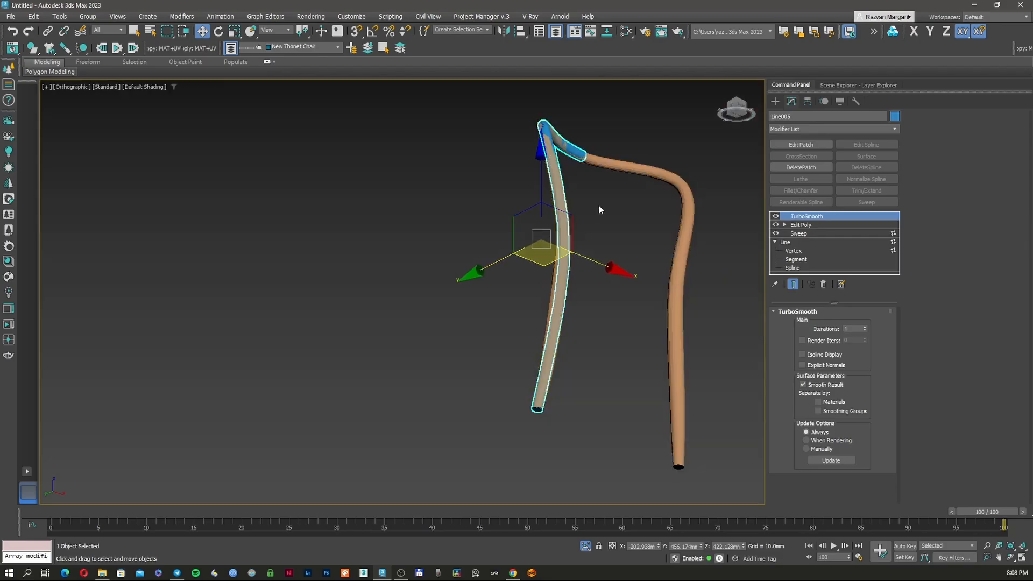
middle_click_drag(599, 206, 549, 247, "alt")
key("F3")
scroll(539, 156, "up", 6)
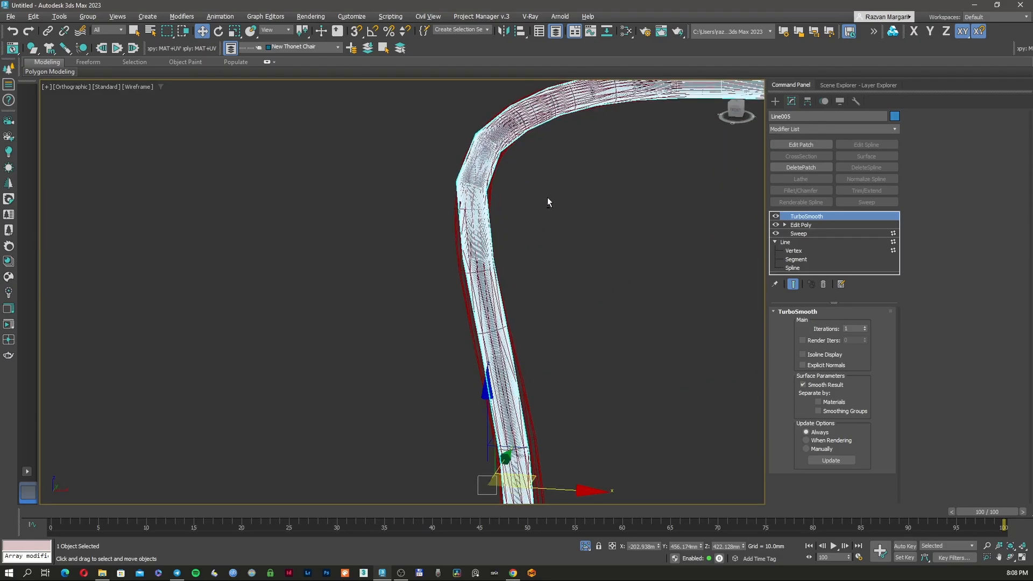
middle_click_drag(548, 202, 757, 252, "alt")
left_click(865, 328)
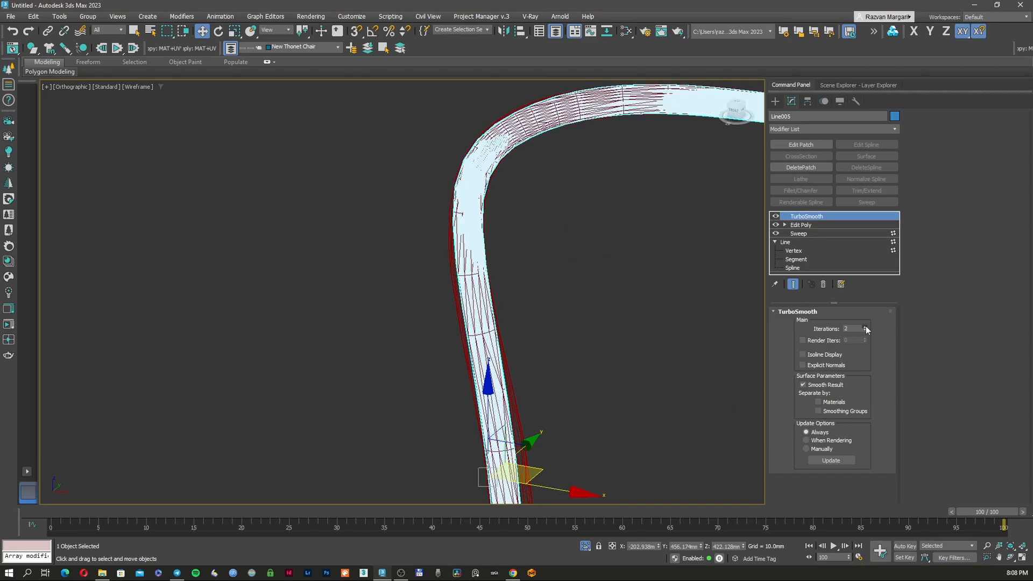
left_click(865, 328)
- Examine how closely the smoothed tube follows the reference tube around the backrest corner and down the rear leg
mouse_move(586, 248)
middle_mouse_down("alt")
mouse_move(531, 272)
mouse_move(491, 186)
middle_mouse_up("alt")
key("F3")
scroll(491, 187, "up", 5)
key("F3")
scroll(498, 189, "down", 6)
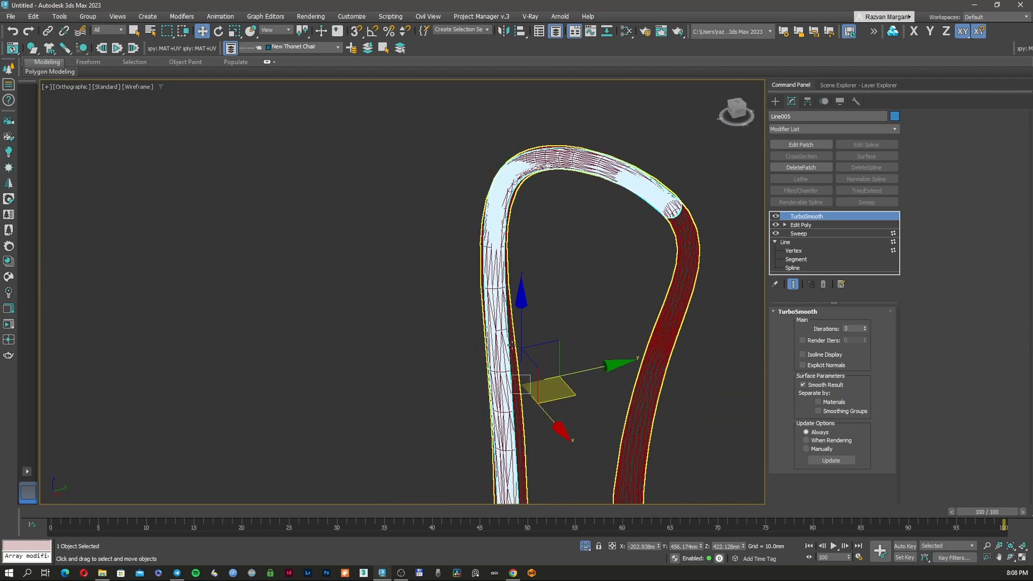
scroll(514, 353, "up", 2)
middle_click_drag(514, 352, 522, 247)
scroll(545, 348, "down", 5)
scroll(517, 330, "up", 5)
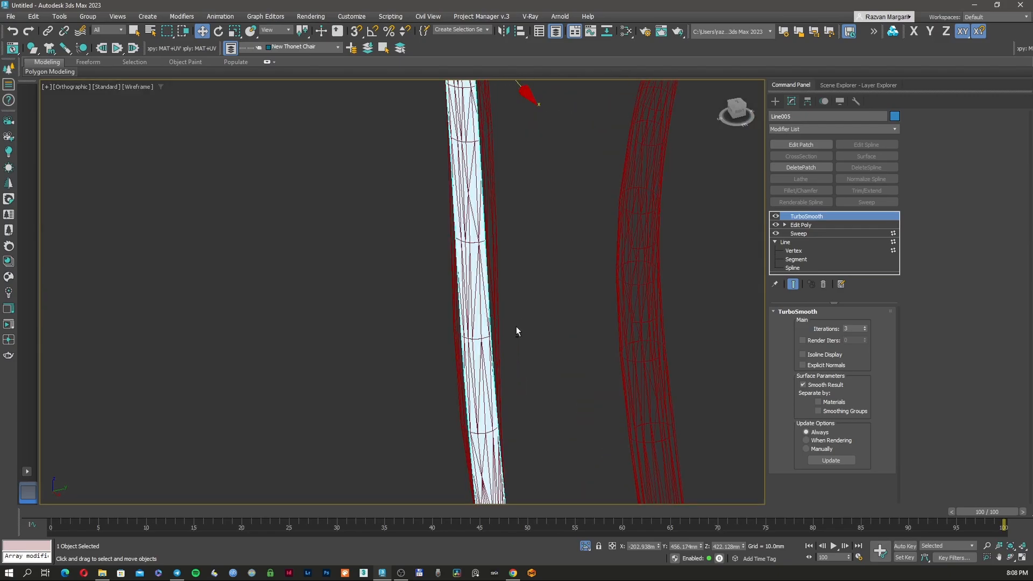
scroll(535, 309, "down", 3)
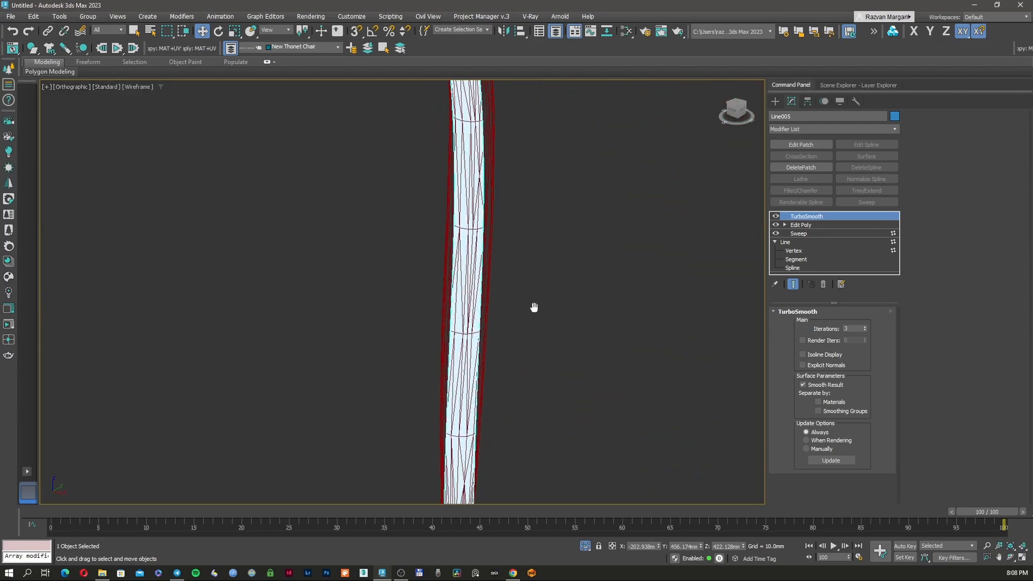
- Turn off the TurboSmooth effect and enter the Vertex level of Edit Poly
left_click(775, 216)
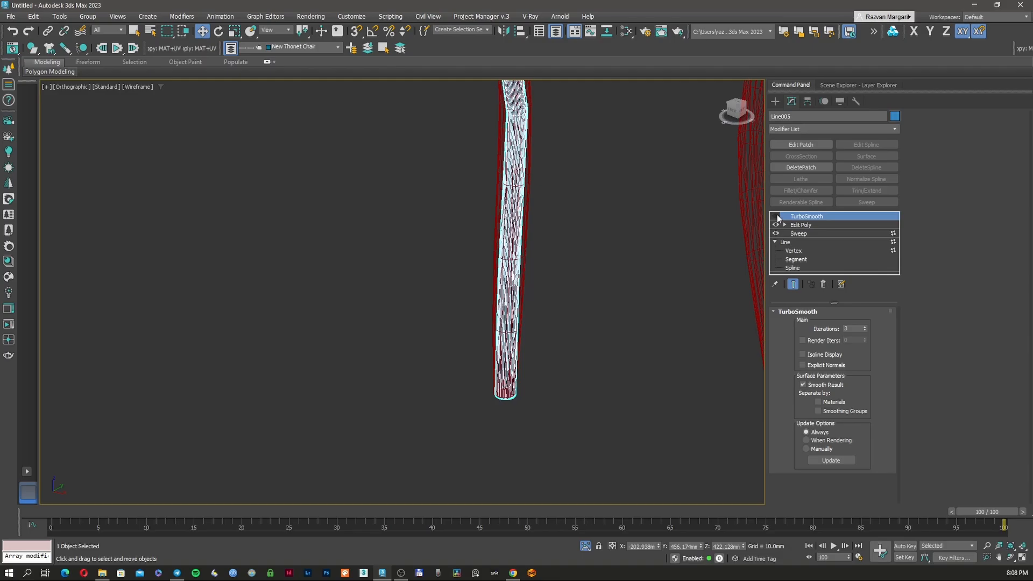
left_click(785, 225)
left_click(803, 233)
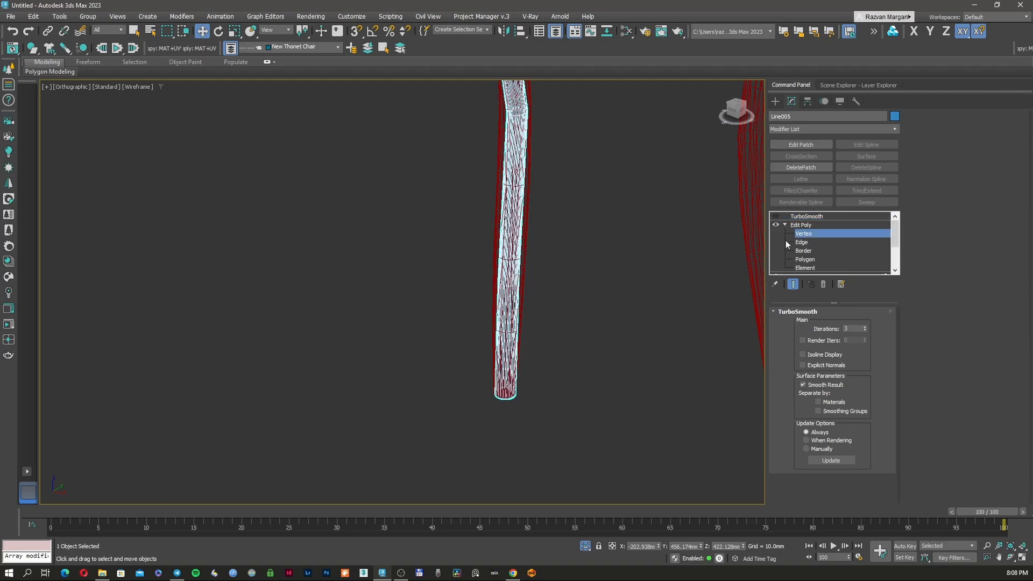
- Scale the rear leg's lower vertex ring, at about Z 148.6 mm, to about 165% in X and Y
left_click_drag(398, 233, 554, 306)
scroll(555, 305, "up", 2)
right_click(519, 279)
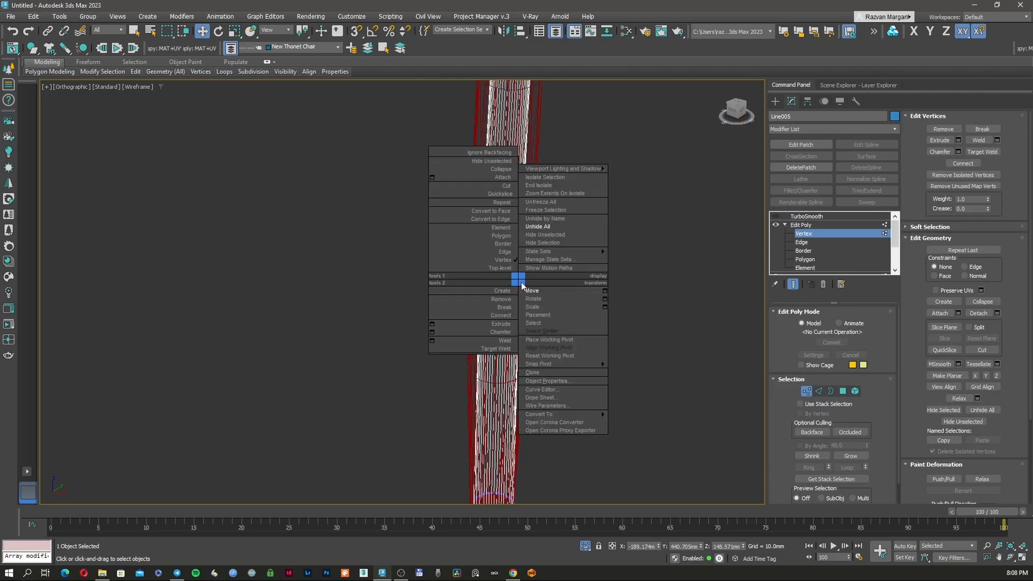
left_click(534, 307)
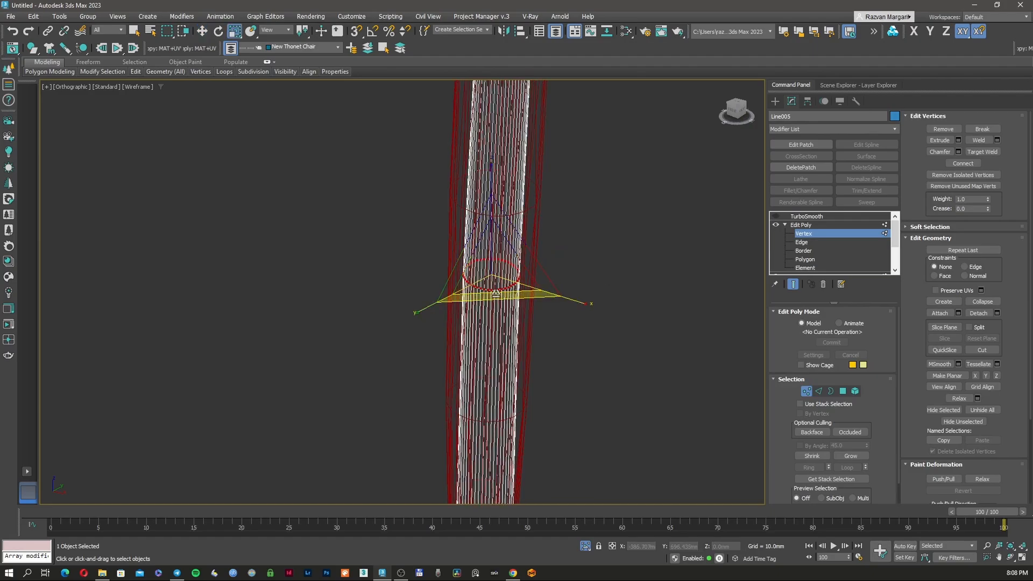
left_click_drag(497, 294, 499, 305)
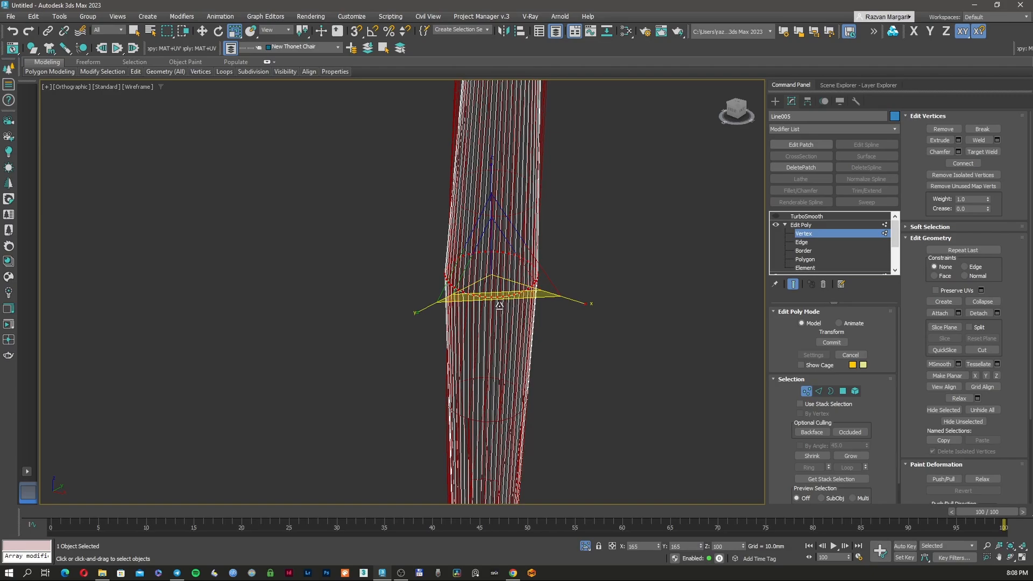
- Enlarge the rear leg's next higher vertex ring, at about Z 368.5 mm, in X and Y to match the reference tube's width
scroll(500, 275, "down", 4)
middle_click_drag(504, 196, 490, 324)
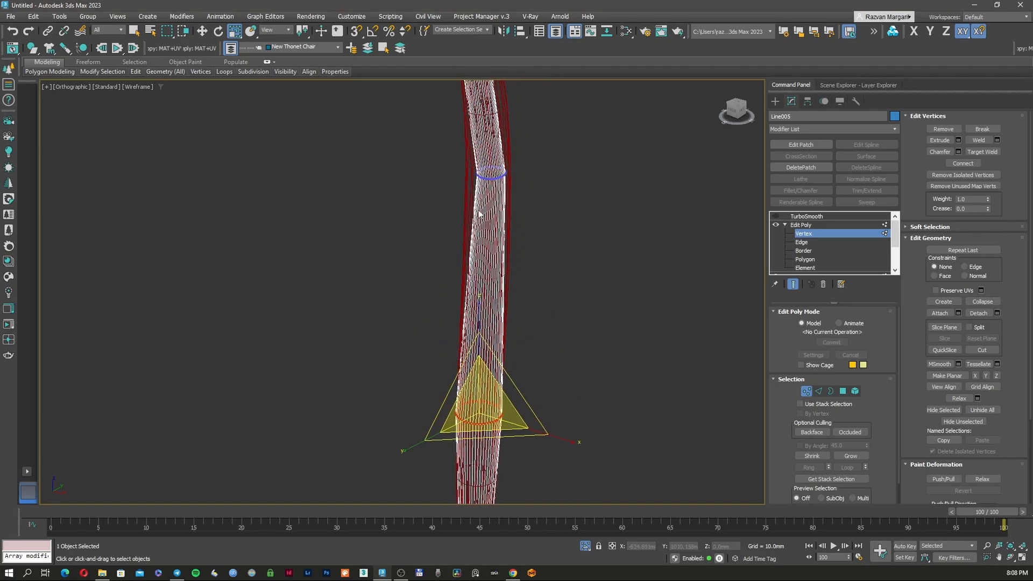
middle_click_drag(480, 213, 484, 304)
left_click_drag(453, 265, 513, 281)
scroll(497, 262, "up", 4)
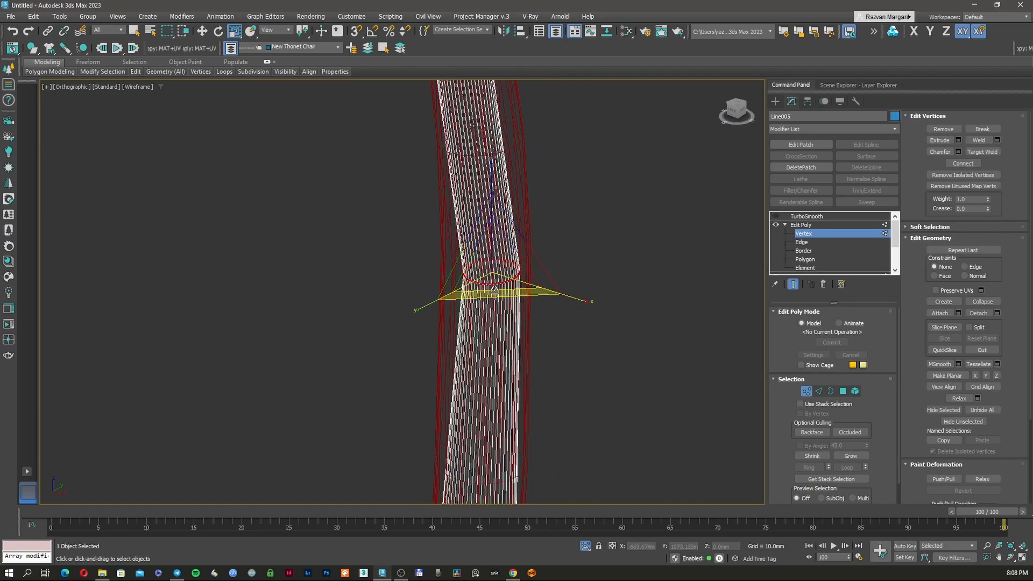
left_click_drag(494, 291, 500, 304)
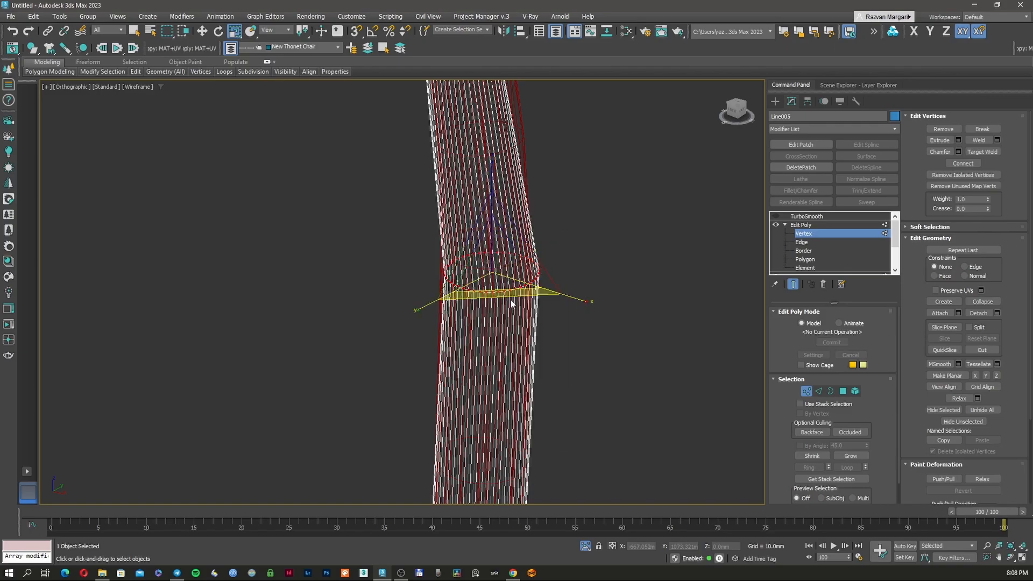
- Move the enlarged vertex ring in the XY plane to about X -161.5, Y 418.4 mm
key("w")
middle_click_drag(512, 299, 526, 269, "alt")
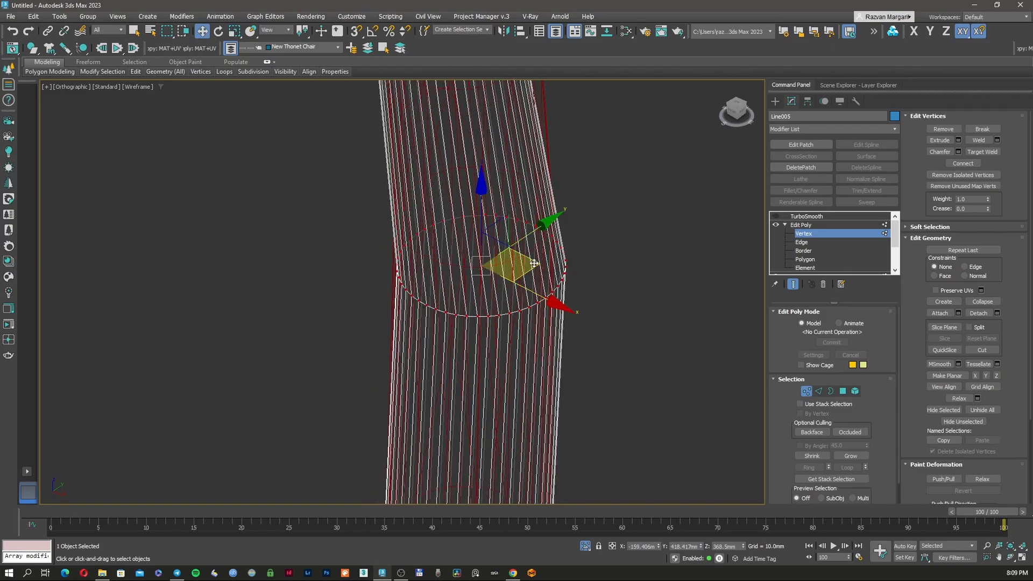
left_click_drag(535, 264, 526, 260)
- Select the vertex ring at about Z 548.3 mm, below the backrest corner, and check its alignment with the reference tube
scroll(527, 261, "down", 5)
middle_click_drag(527, 204, 521, 309)
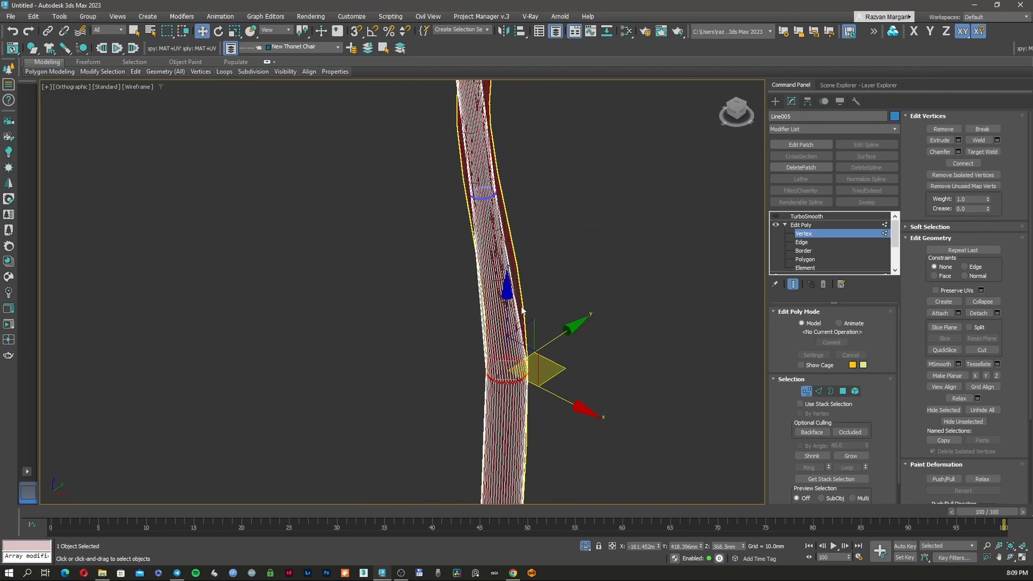
middle_click_drag(491, 211, 486, 298)
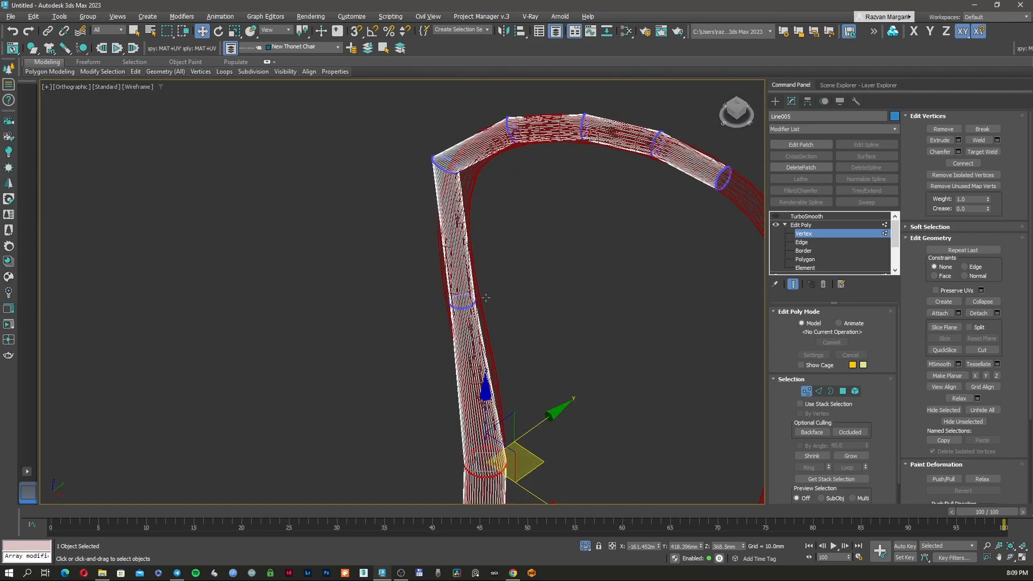
left_click_drag(510, 265, 445, 315)
scroll(464, 302, "up", 5)
middle_click_drag(473, 306, 420, 295)
scroll(421, 296, "down", 5)
scroll(439, 324, "up", 4)
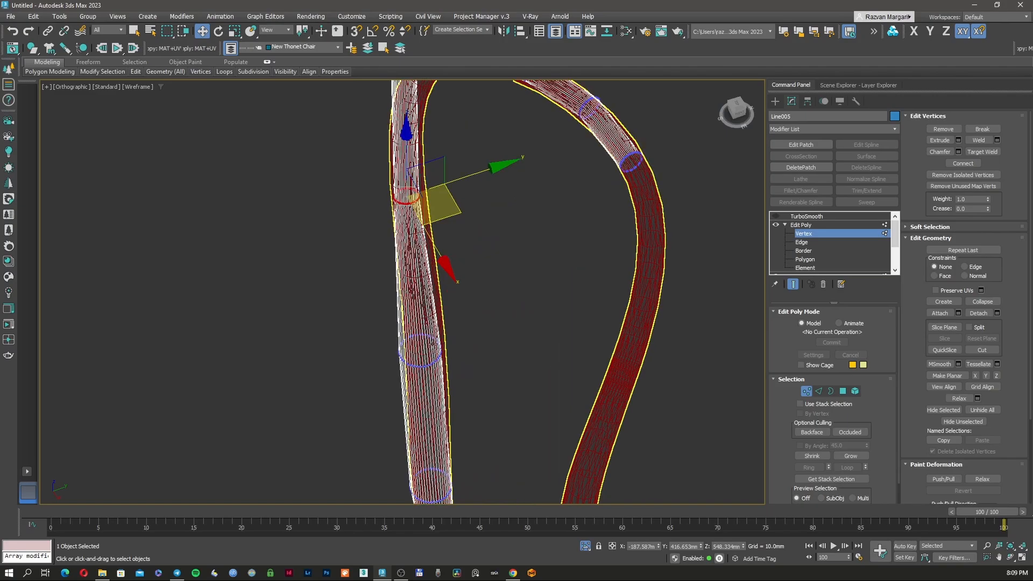
- Move the rear leg's vertex ring at Z 368.5 mm in the XY plane to about X -161.0, Y 423.3 mm
scroll(455, 365, "up", 4)
left_click_drag(484, 380, 452, 358)
scroll(451, 357, "down", 4)
middle_click_drag(458, 392, 455, 262)
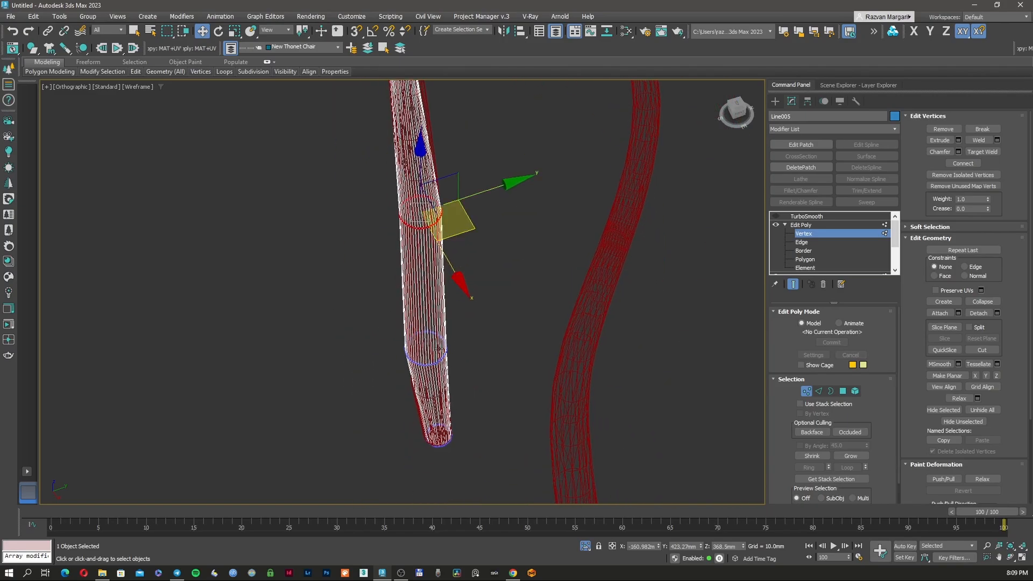
- Move the vertex ring at the foot of the rear leg to about X -210.6, Y 461.6 mm, in line with the reference tube's end
scroll(439, 349, "up", 2)
middle_click_drag(438, 451, 438, 366)
scroll(437, 371, "up", 3)
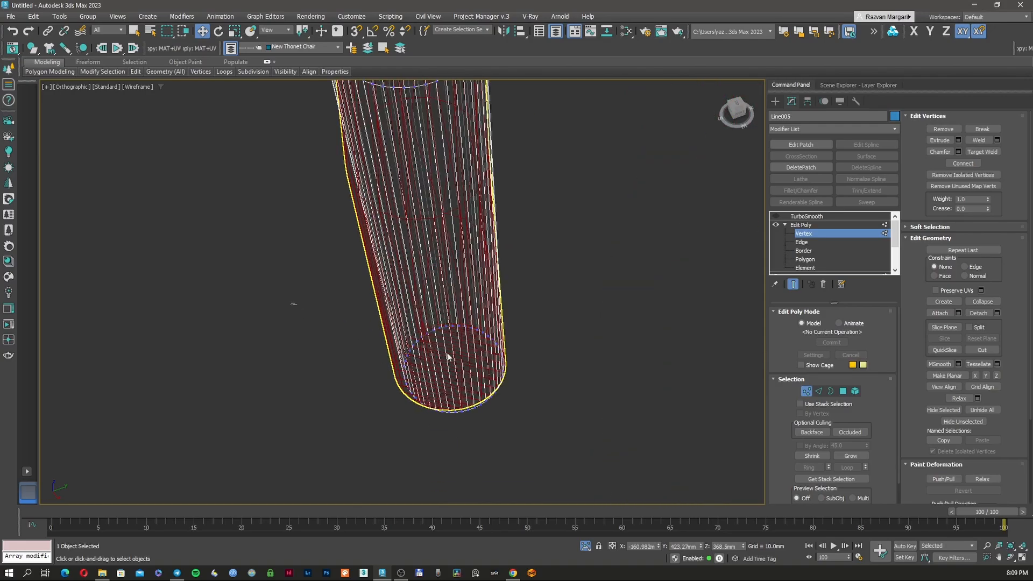
left_click_drag(293, 302, 540, 430)
scroll(498, 382, "up", 1)
left_click_drag(492, 384, 487, 383)
- Move the vertex ring below the backrest corner, at about Z 548.3 mm, to about X -187.2, Y 419.1 mm
scroll(493, 381, "down", 4)
scroll(493, 381, "down", 7)
middle_click_drag(484, 183, 459, 324)
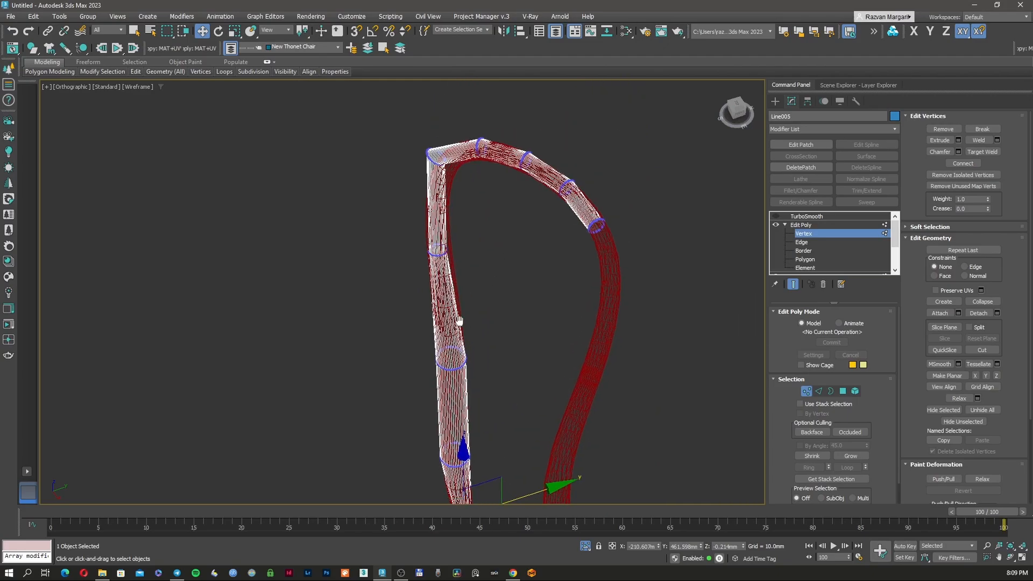
scroll(442, 262, "up", 4)
left_click_drag(344, 204, 504, 283)
scroll(459, 249, "up", 2)
middle_click_drag(463, 251, 453, 310)
left_click_drag(468, 302, 473, 299)
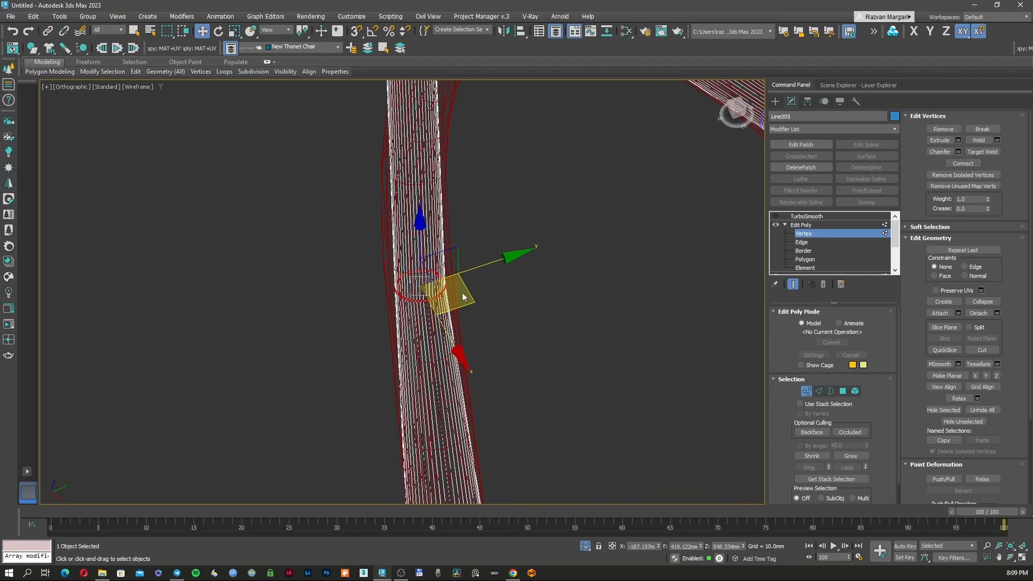
- Enlarge the vertex ring below the backrest corner in X and Y to match the reference tube's width
right_click(459, 289)
left_click(483, 313)
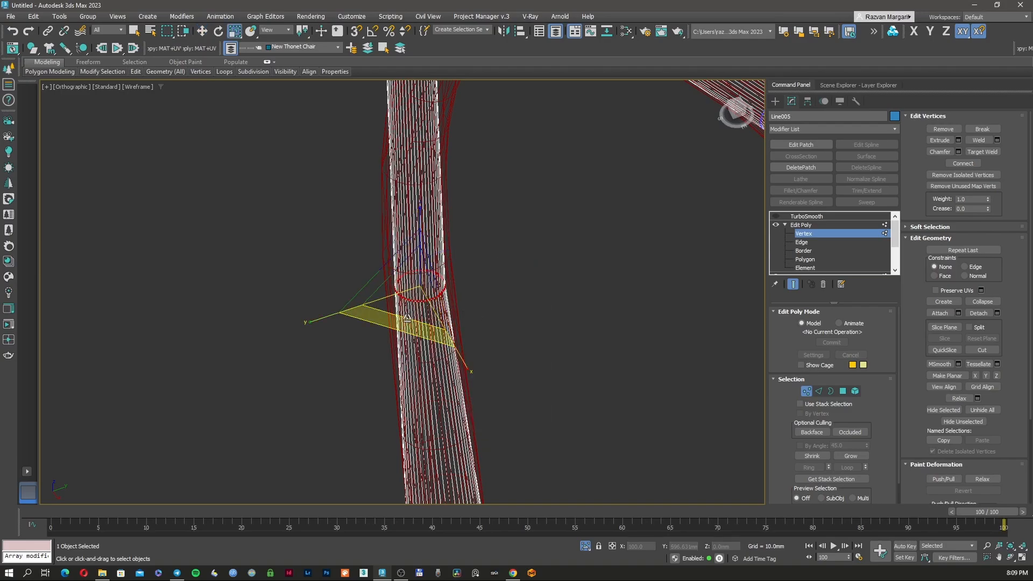
left_click_drag(409, 317, 408, 322)
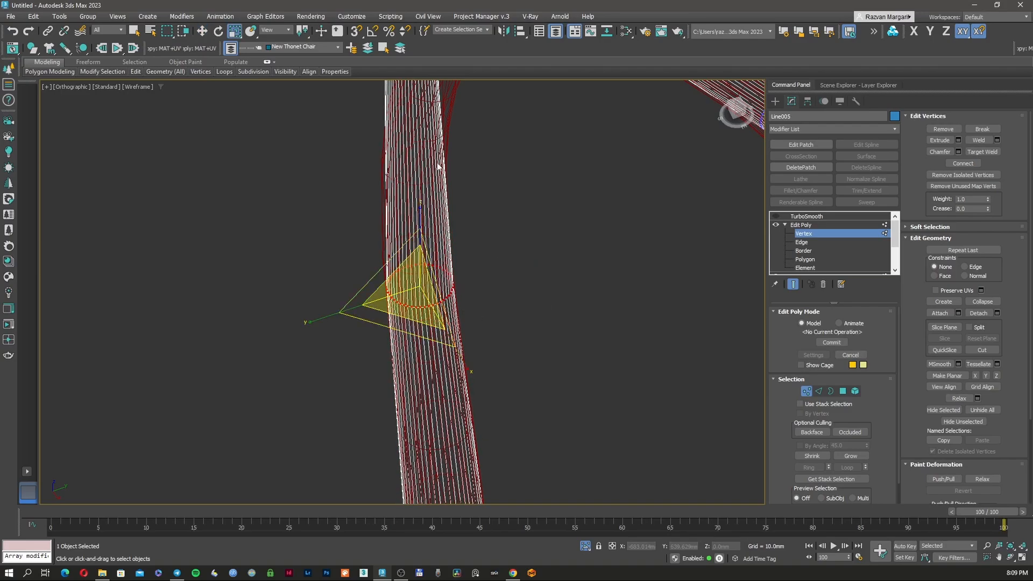
- Enlarge the vertex ring at the backrest's outer corner in X and Y
mouse_move(451, 171)
middle_mouse_down()
mouse_move(434, 294)
mouse_move(495, 237)
middle_mouse_up()
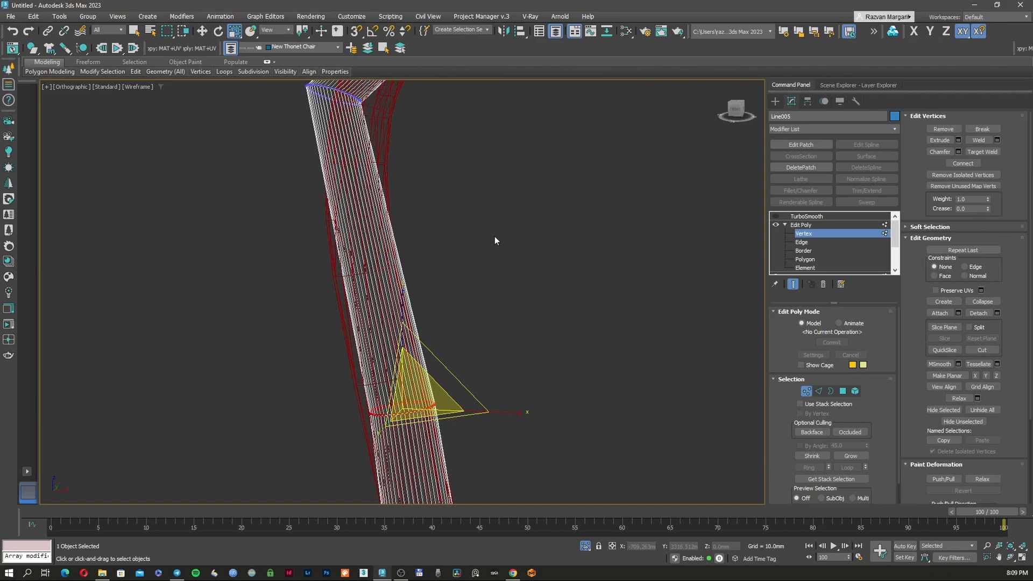
key("F3")
middle_click_drag(416, 208, 444, 323)
left_click_drag(278, 173, 444, 291)
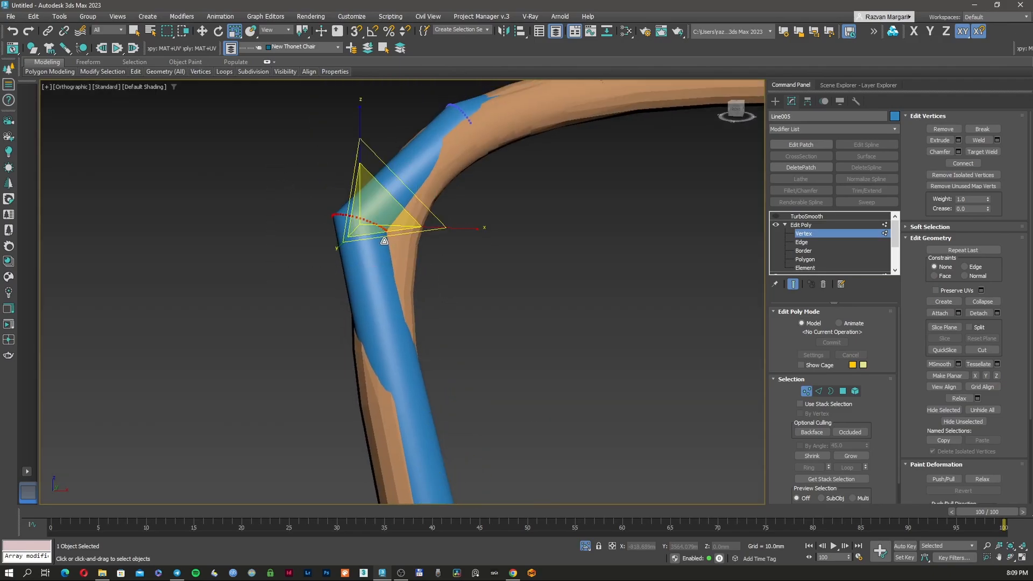
middle_click_drag(385, 241, 427, 272, "alt")
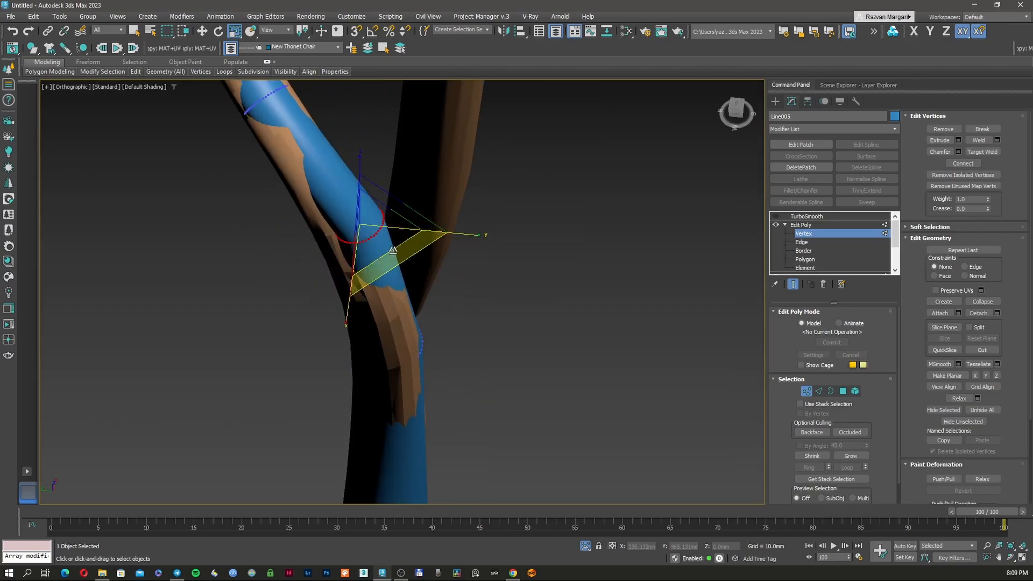
left_click_drag(391, 250, 386, 215)
key("F3")
- Select the backrest's vertex ring beside the outer corner with the Move tool and compare it with the reference tube
right_click(380, 219)
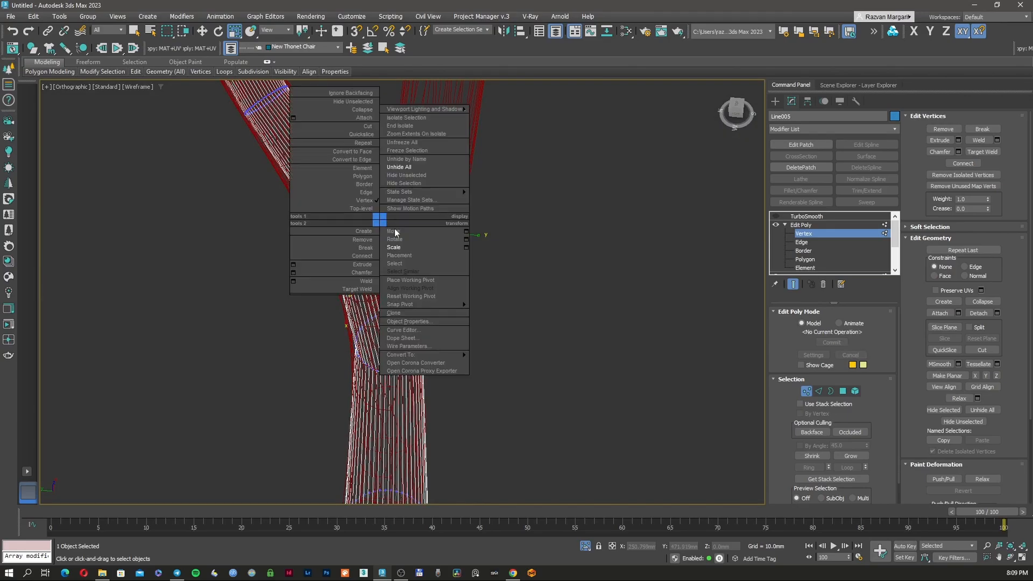
left_click(397, 225)
key("F3")
middle_click_drag(380, 223, 446, 317)
key("F3")
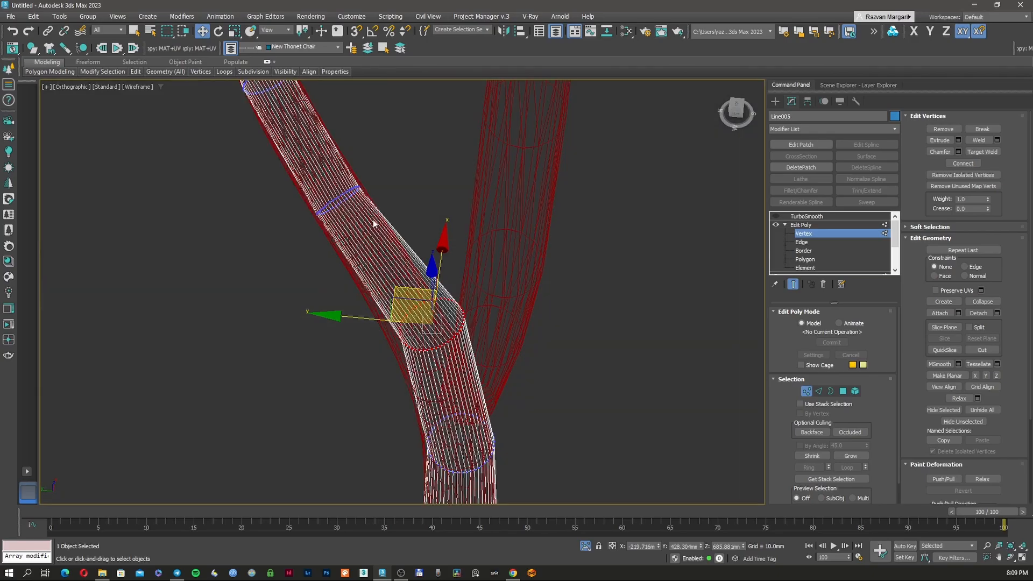
middle_click_drag(385, 146, 396, 211)
left_click_drag(396, 211, 302, 307)
mouse_move(302, 308)
middle_mouse_down("alt")
mouse_move(371, 252)
mouse_move(389, 263)
mouse_move(253, 264)
mouse_move(302, 311)
mouse_move(360, 311)
mouse_move(382, 298)
middle_mouse_up("alt")
key("F3")
key("F3")
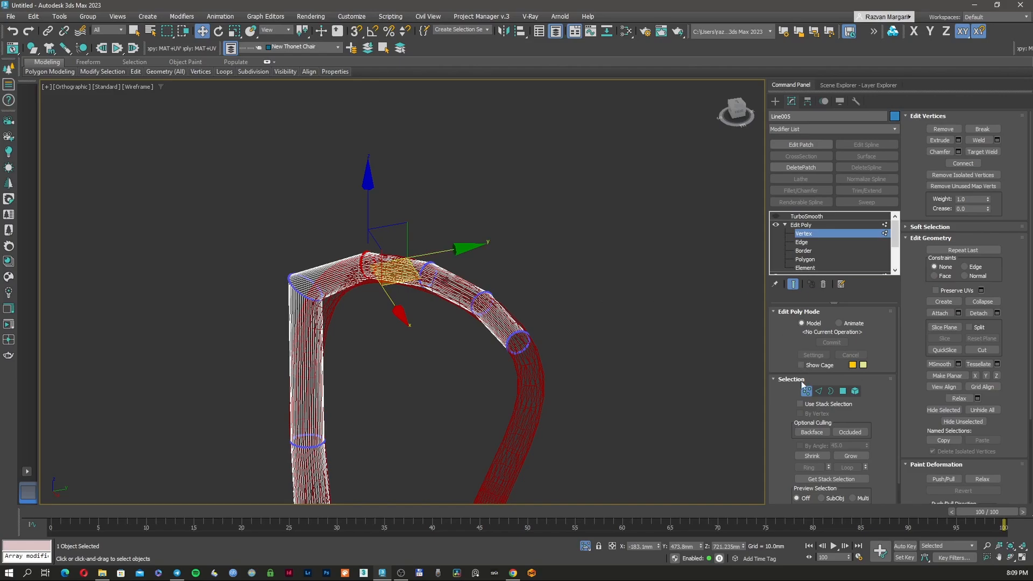
- Leave the Vertex level, turn the TurboSmooth effect back on and show the frame shaded
left_click(801, 224)
left_click(805, 216)
left_click(775, 215)
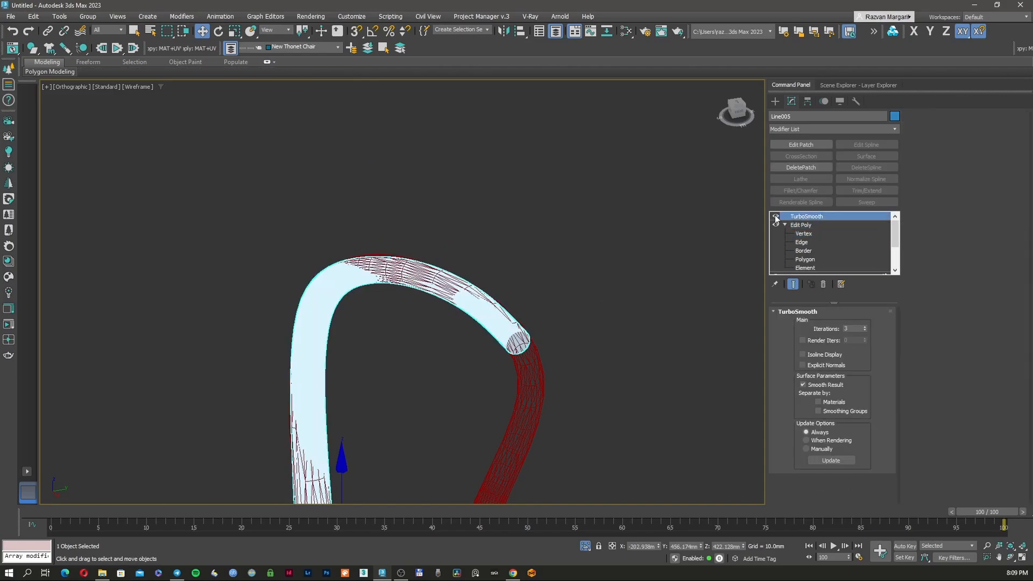
middle_click_drag(442, 309, 457, 208)
key("F3")
scroll(444, 280, "down", 3)
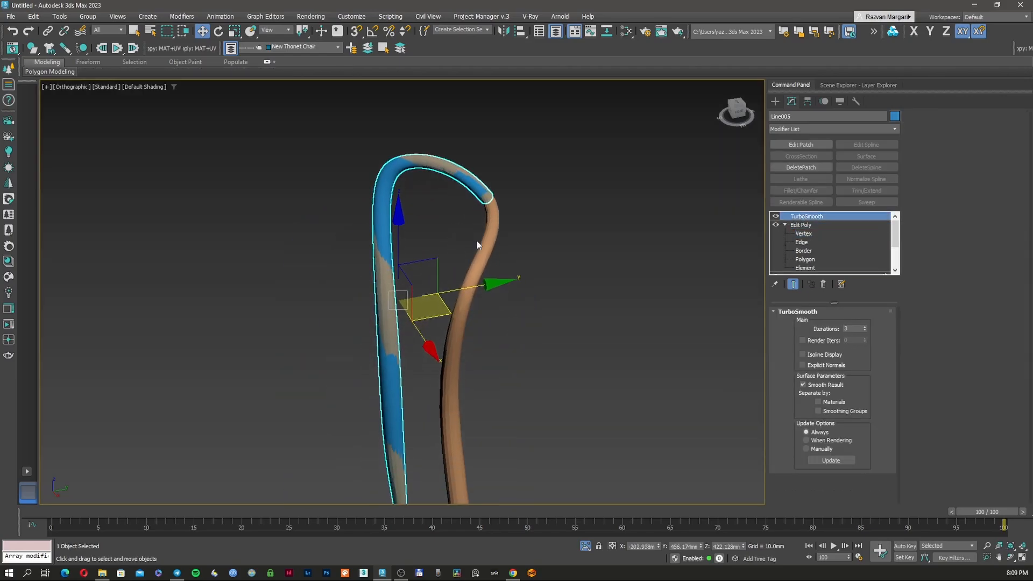
- Inspect the smoothed half frame against the reference tube in shaded and wireframe display, checking its modifier stack
left_click(785, 225)
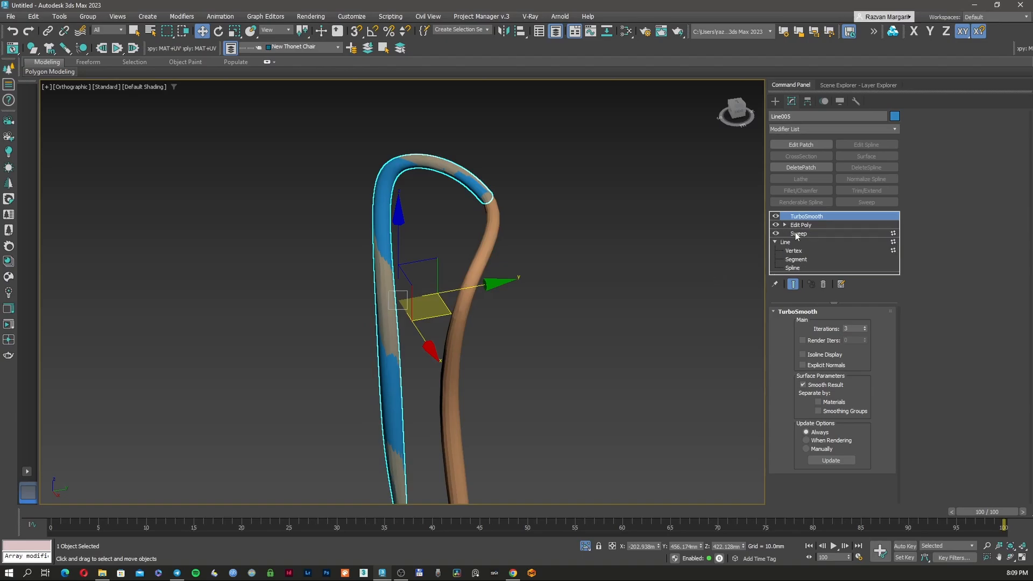
left_click(797, 234)
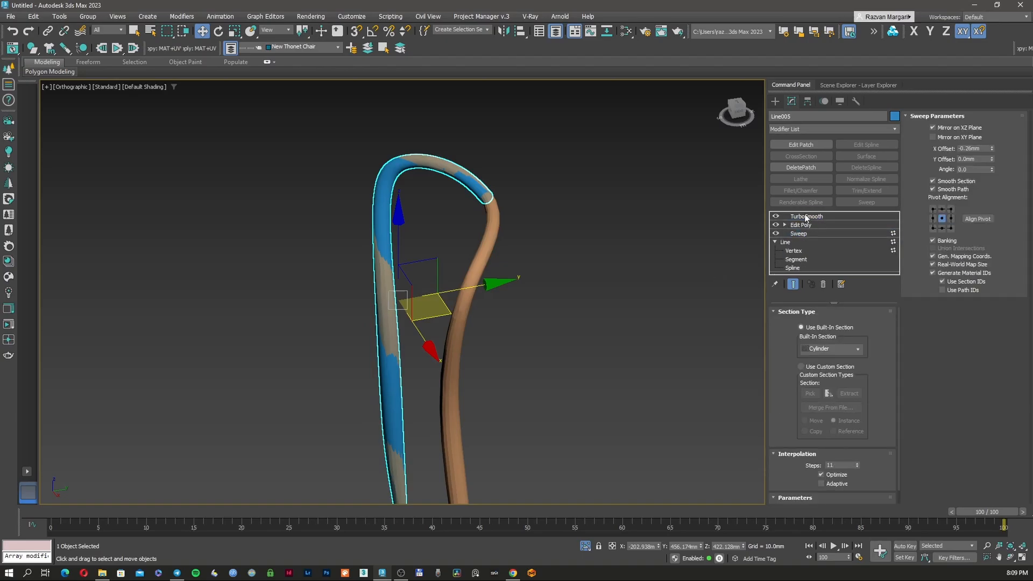
left_click(806, 218)
mouse_move(452, 292)
middle_mouse_down()
mouse_move(446, 266)
mouse_move(468, 238)
mouse_move(495, 256)
mouse_move(482, 272)
middle_mouse_up()
key("F3")
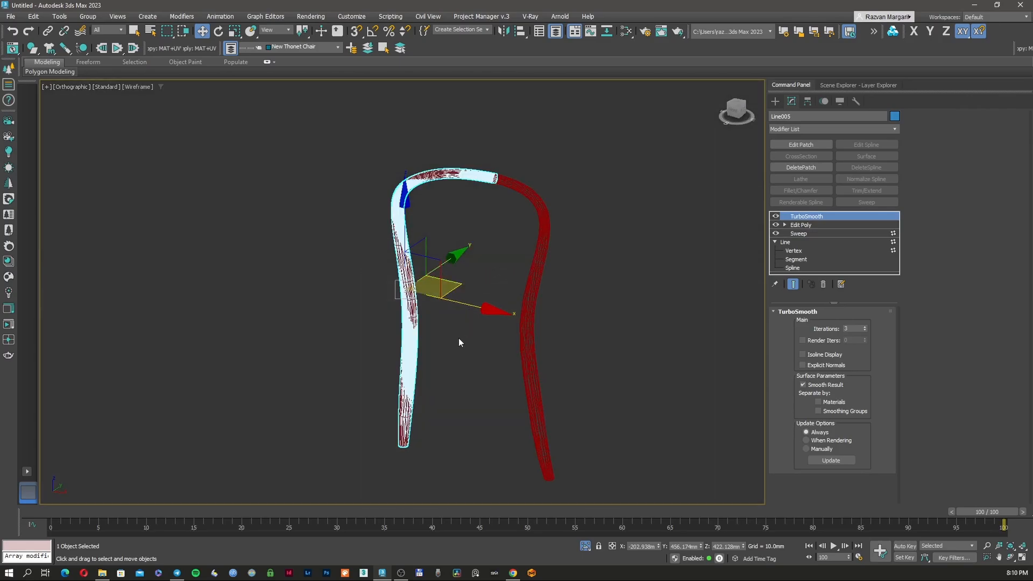
middle_click_drag(458, 338, 459, 309)
key("F3")
scroll(464, 291, "up", 2)
key("F3")
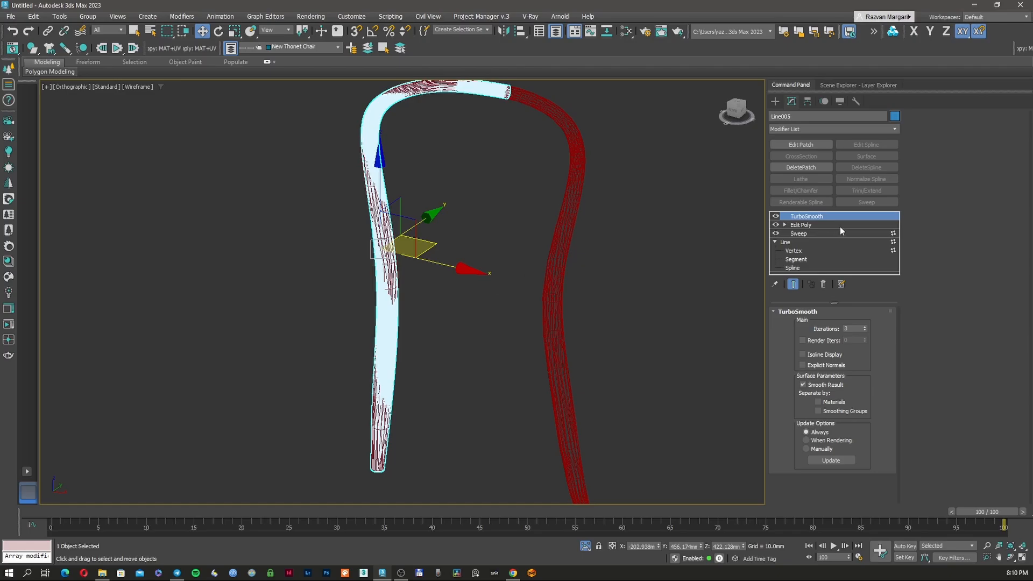
- Add a Symmetry modifier to the half frame and place it below TurboSmooth in the modifier stack
left_click(818, 130)
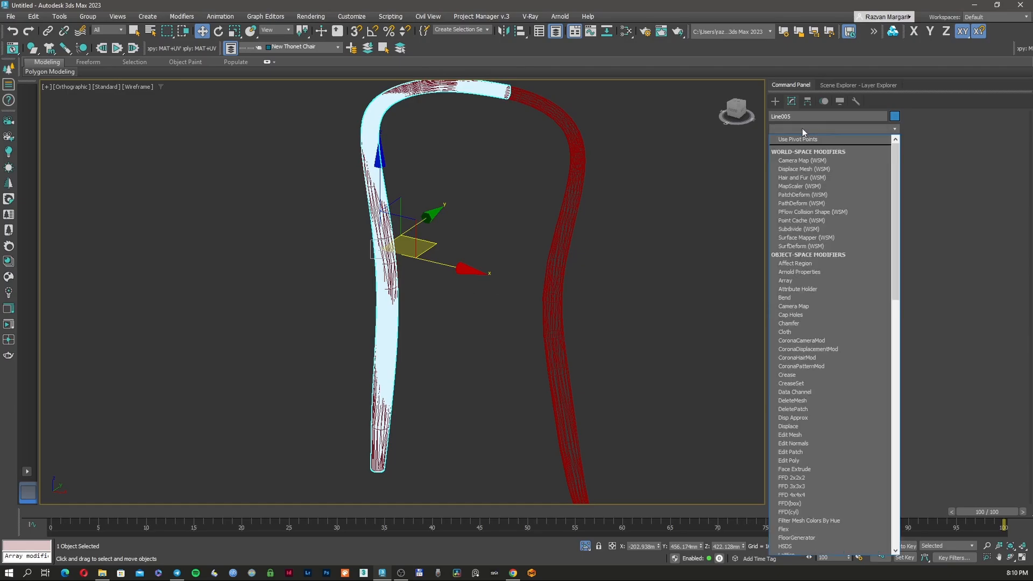
type("sym")
key("Return")
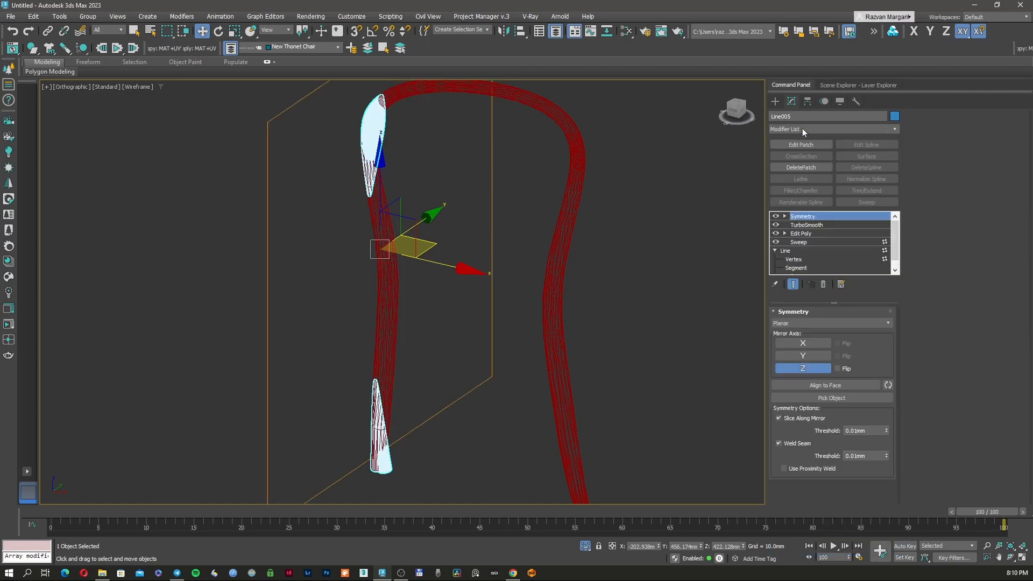
key("t")
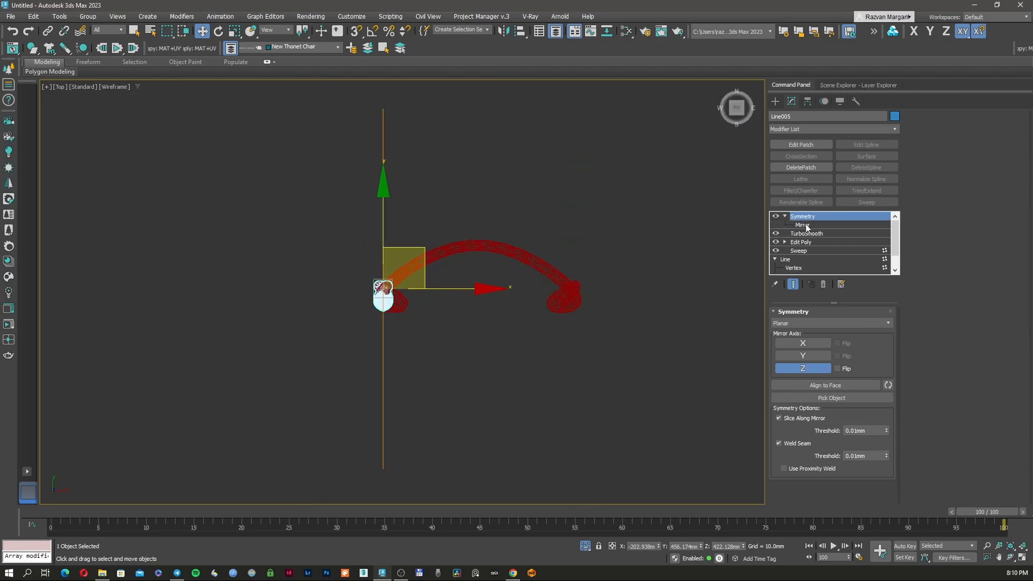
left_click(803, 224)
left_click(785, 215)
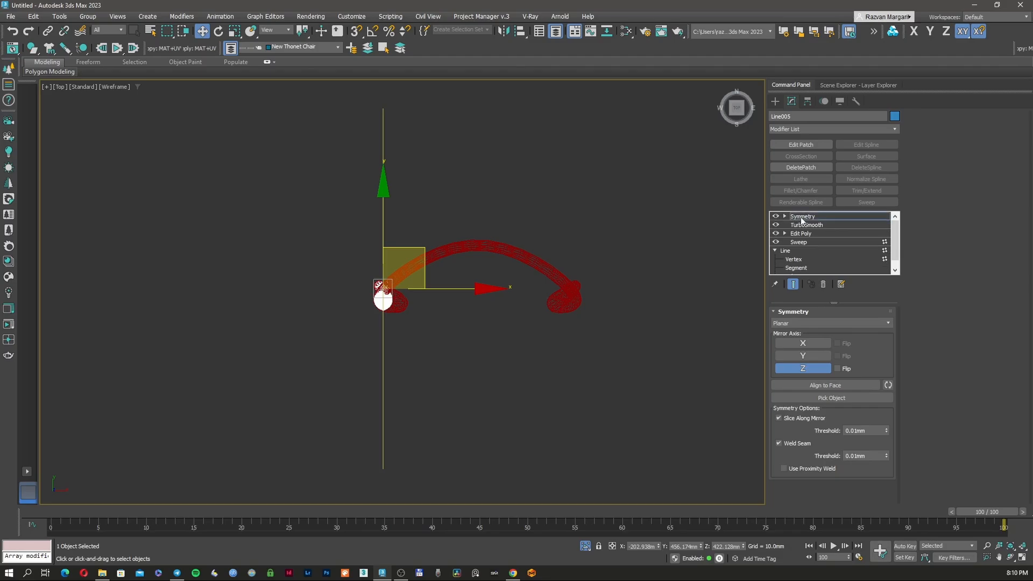
left_click_drag(801, 218, 803, 234)
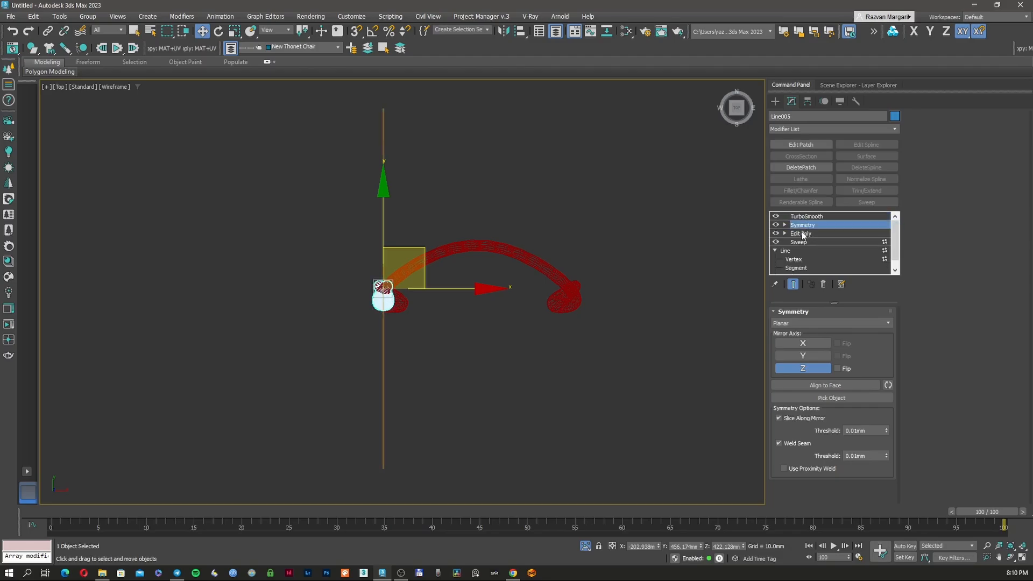
- Move the Symmetry mirror plane along X with 3D snapping to the middle of the backrest's arc
left_click(785, 225)
left_click(802, 233)
left_click_drag(468, 290, 348, 308)
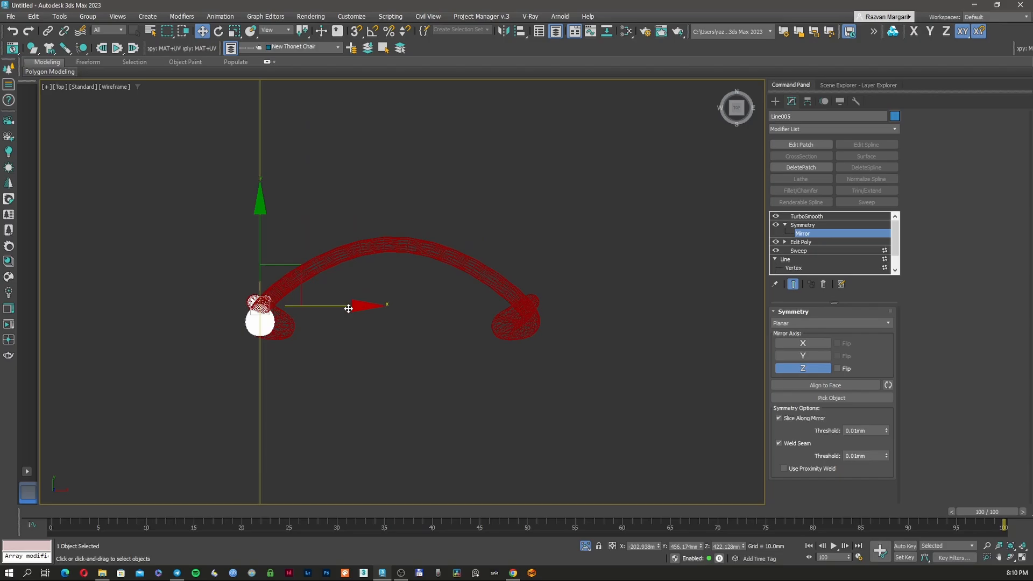
left_click(356, 31)
left_click_drag(329, 305, 385, 243)
scroll(400, 241, "up", 5)
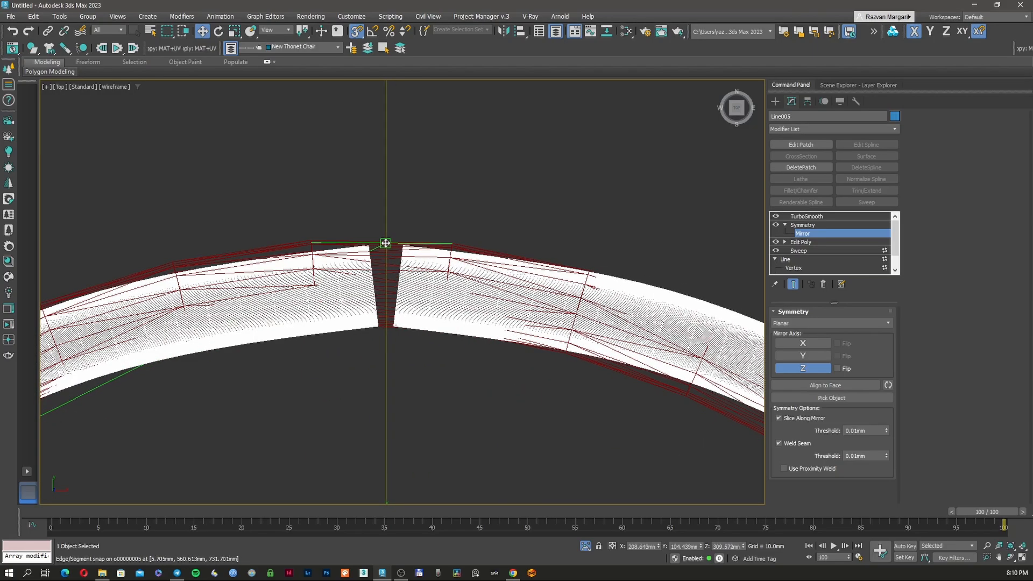
- Turn off snapping and nudge the mirror plane along X until the two frame halves join at the backrest's middle
left_click(356, 31)
scroll(384, 167, "down", 4)
middle_click_drag(538, 305, 468, 264)
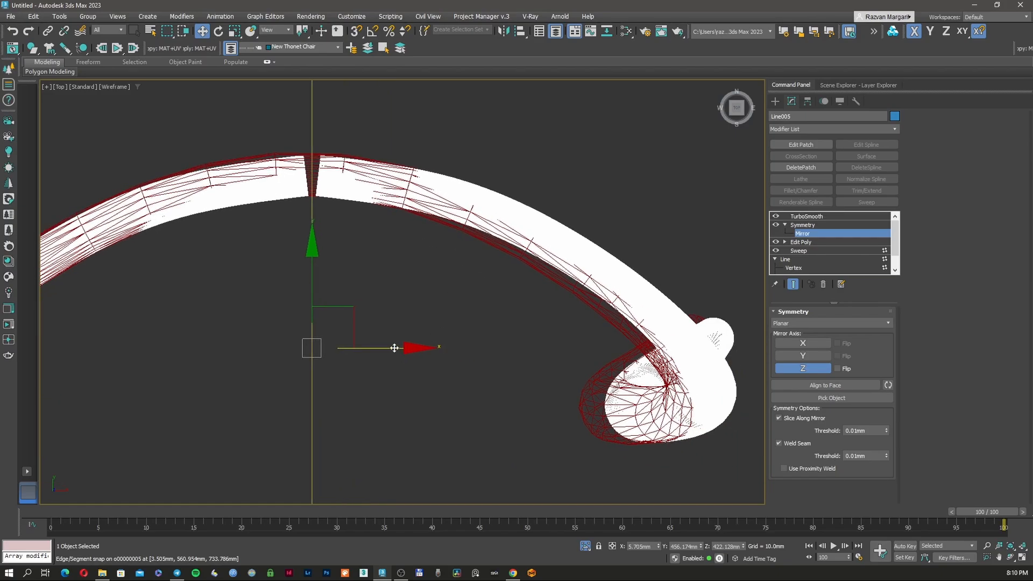
left_click_drag(394, 348, 382, 348)
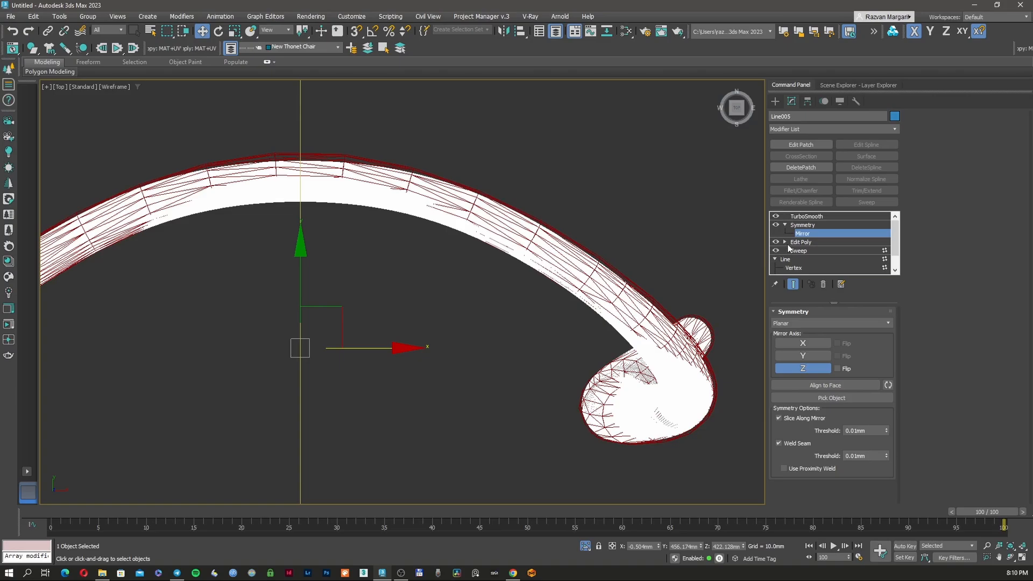
- At the Edit Poly Vertex level, move the vertex ring at the backrest's middle about 6 mm along Y onto the reference tube
left_click(797, 249)
middle_click_drag(303, 217, 319, 288)
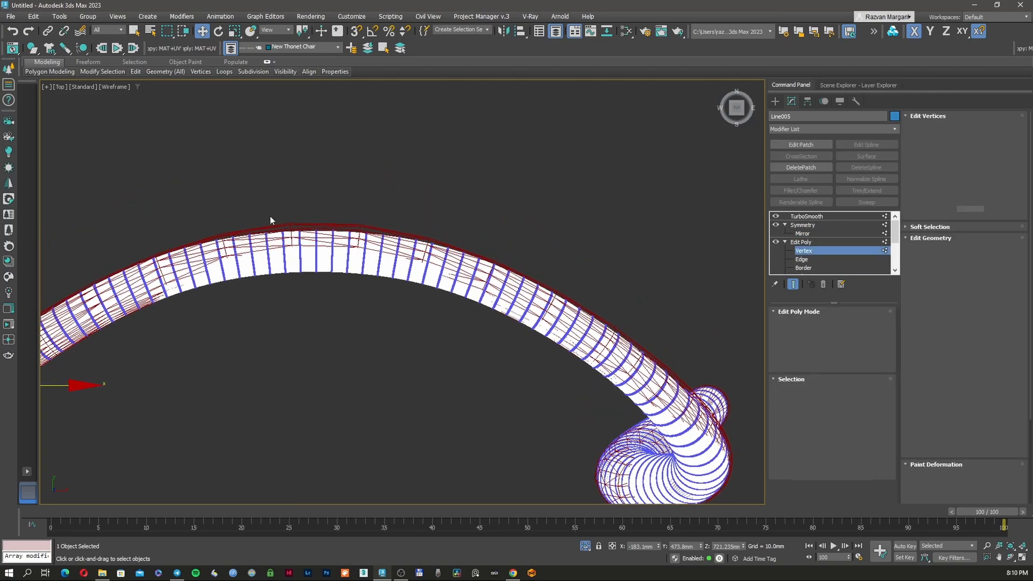
left_click_drag(369, 324, 367, 317)
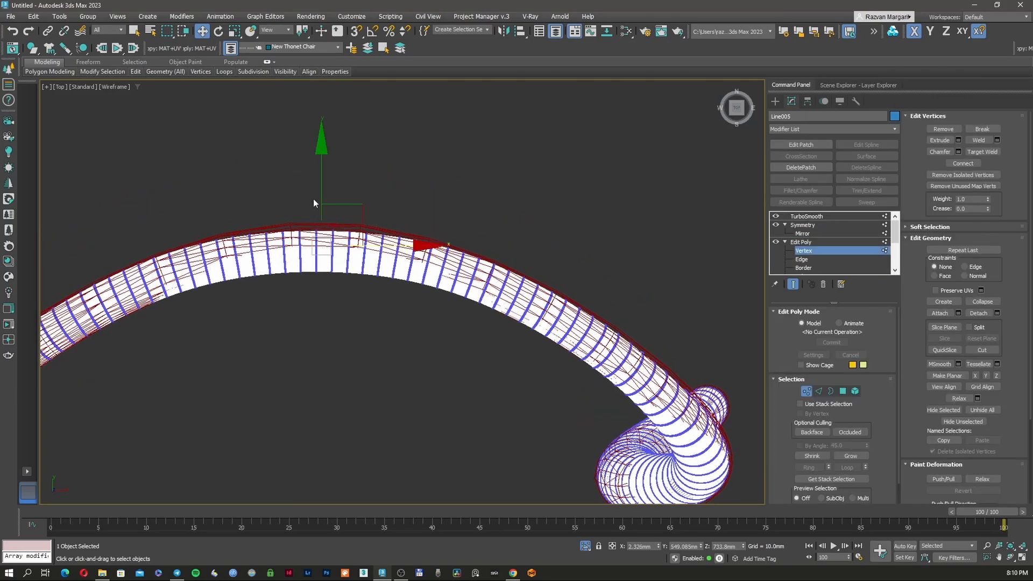
left_click_drag(321, 185, 321, 177)
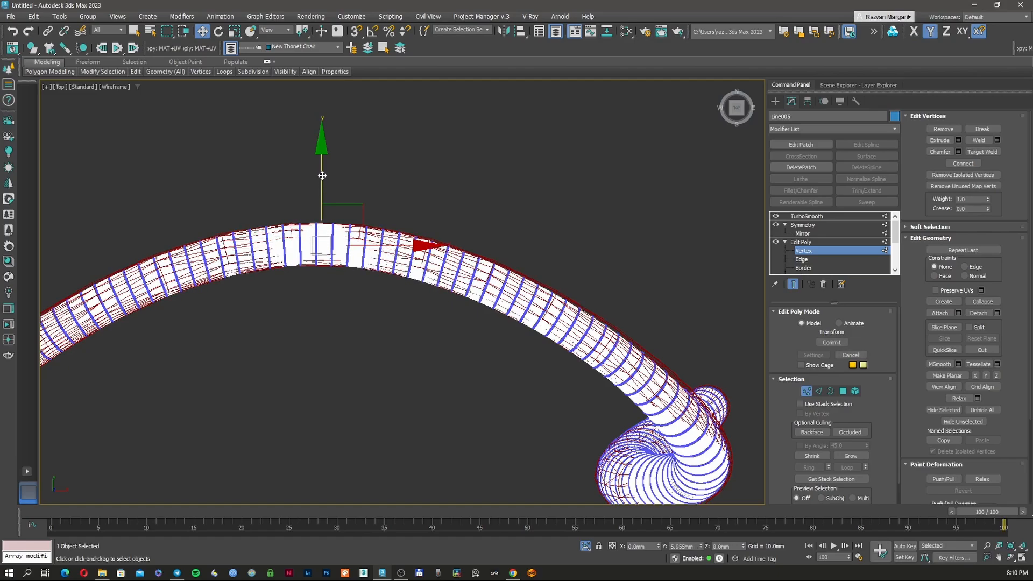
- Move the vertex ring partway along the original half's backrest arc outward in the XY plane to match the reference tube
scroll(313, 197, "down", 3)
scroll(218, 249, "up", 6)
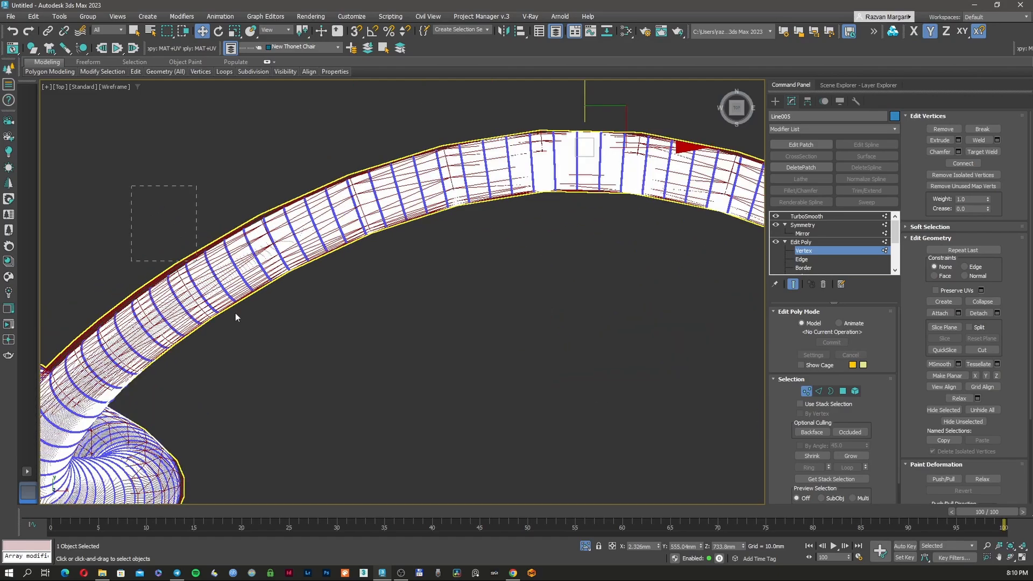
left_click_drag(235, 314, 277, 368)
left_click_drag(275, 227, 270, 226)
scroll(270, 226, "down", 1)
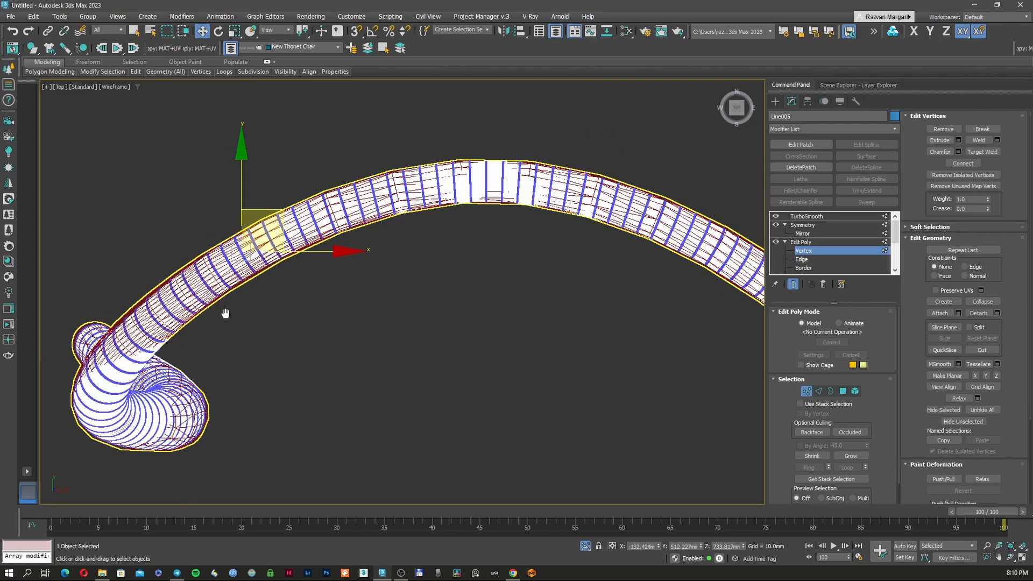
- Move the vertex ring just before the backrest's outer corner slightly outward in the XY plane onto the reference tube
middle_click_drag(226, 313, 341, 274)
left_click_drag(305, 286, 321, 302)
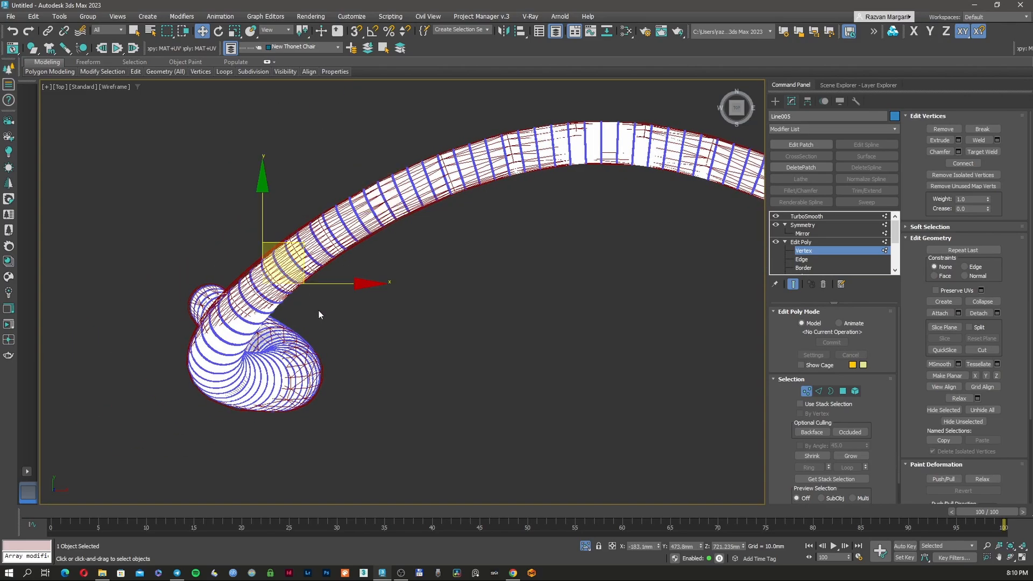
middle_click_drag(319, 311, 316, 285, "alt")
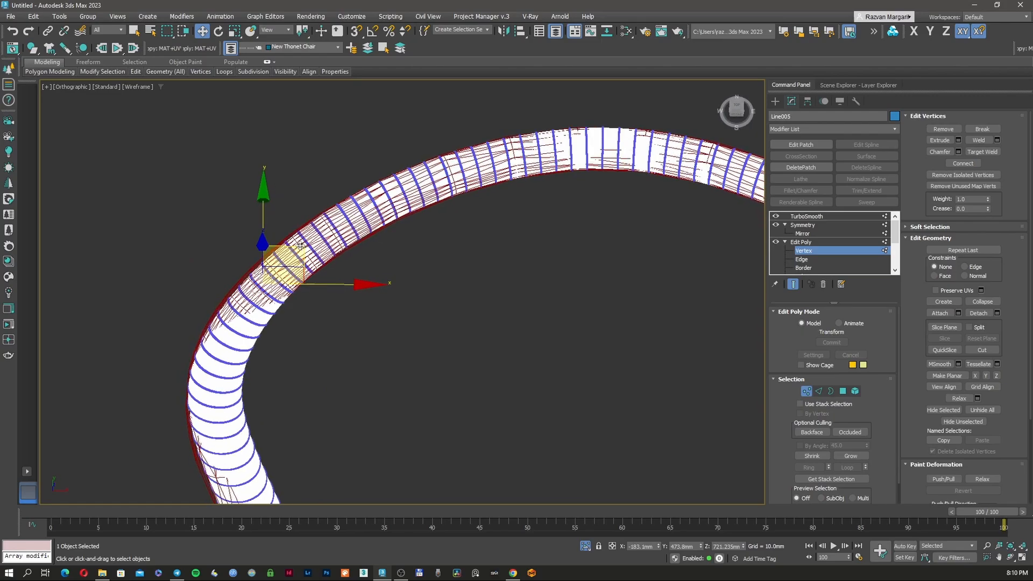
left_click_drag(300, 246, 296, 244)
- Move the vertex ring at the backrest's outer corner slightly in the XY plane to follow the reference tube
scroll(300, 403, "down", 3)
middle_click_drag(301, 403, 300, 301)
left_click_drag(275, 332, 277, 321)
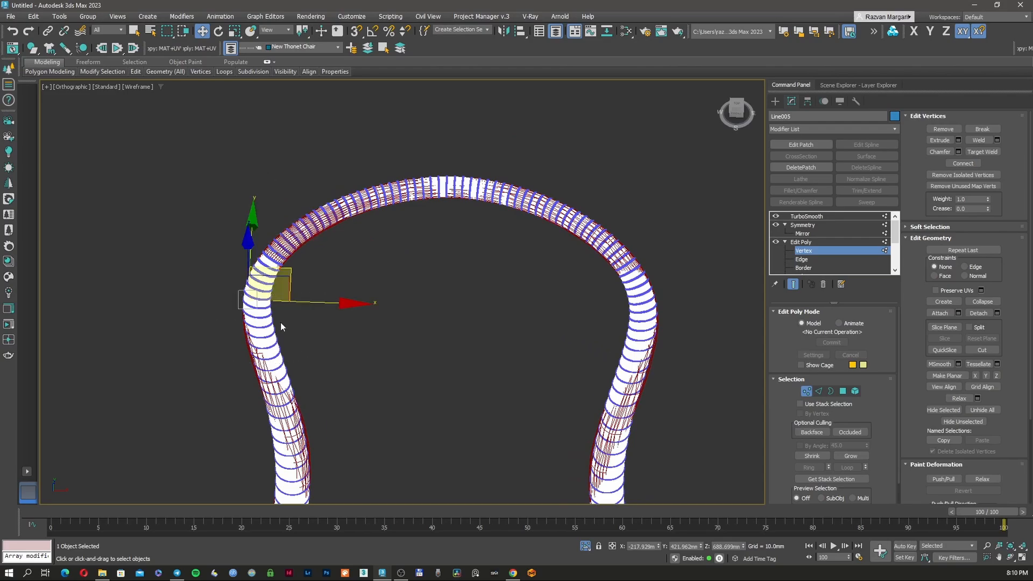
scroll(277, 321, "up", 5)
middle_click_drag(278, 322, 345, 329, "alt")
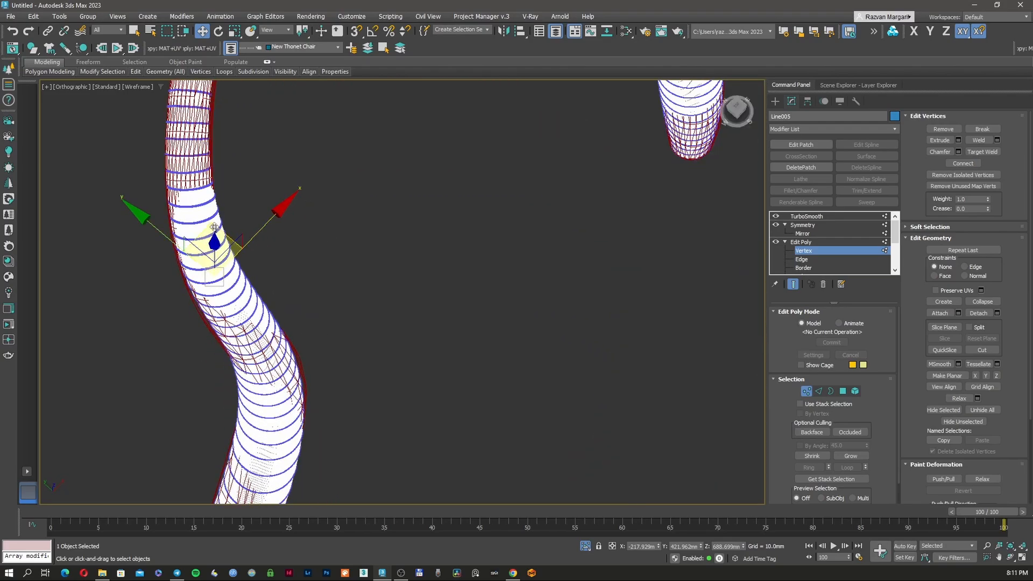
left_click_drag(214, 227, 204, 235)
- Show the frame shaded, leave the Vertex level and return to TurboSmooth in the modifier stack
mouse_move(307, 404)
middle_mouse_down("alt")
mouse_move(284, 371)
mouse_move(298, 372)
middle_mouse_up("alt")
key("F3")
scroll(284, 371, "down", 6)
scroll(298, 372, "up", 4)
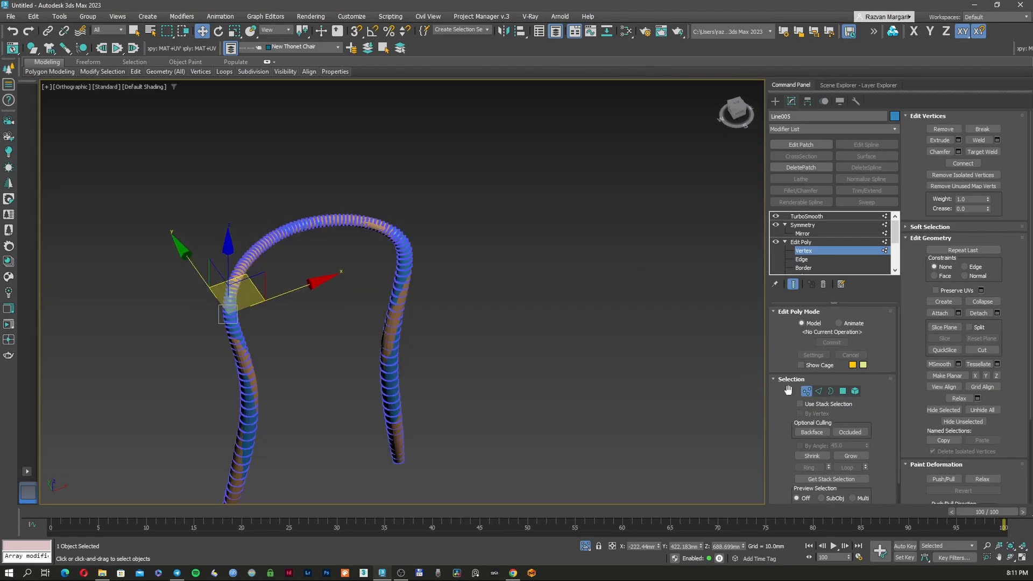
left_click(806, 390)
left_click(806, 216)
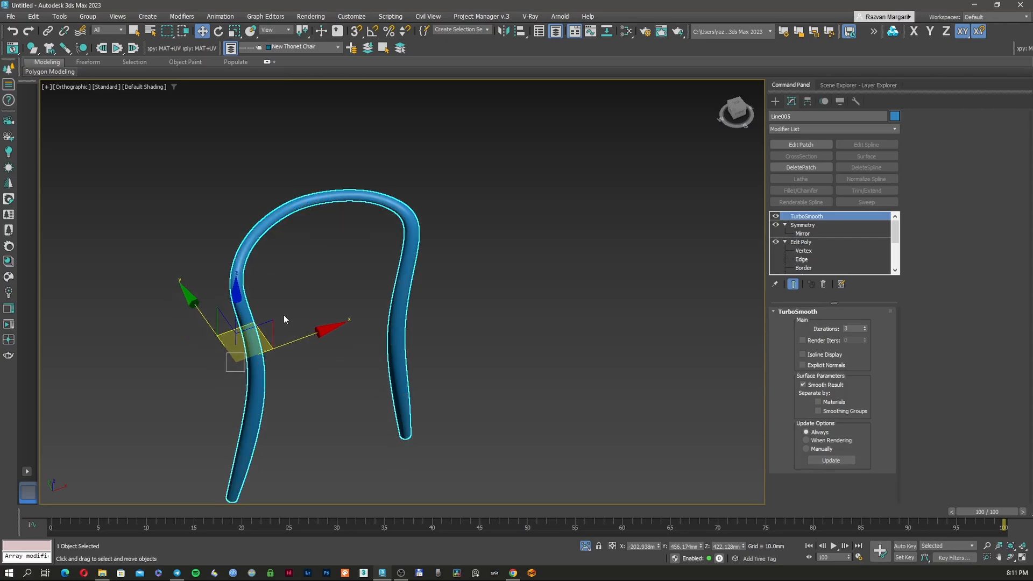
- Examine the mirrored frame and the open lower ends of its legs in shaded and wireframe display
key("F3")
key("F3")
middle_click_drag(386, 425, 328, 295, "alt")
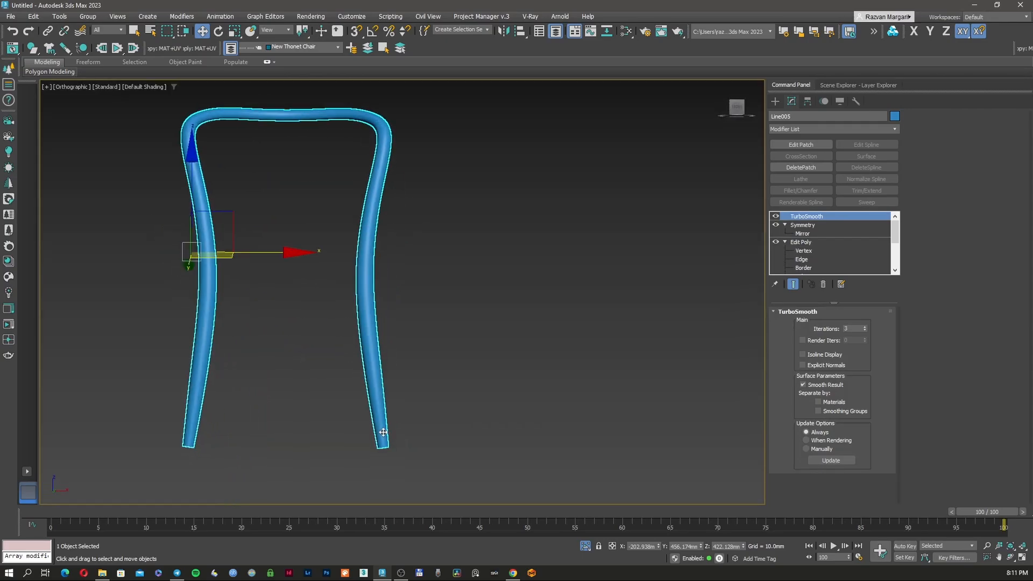
scroll(383, 433, "up", 5)
key("F3")
key("F3")
scroll(379, 449, "down", 7)
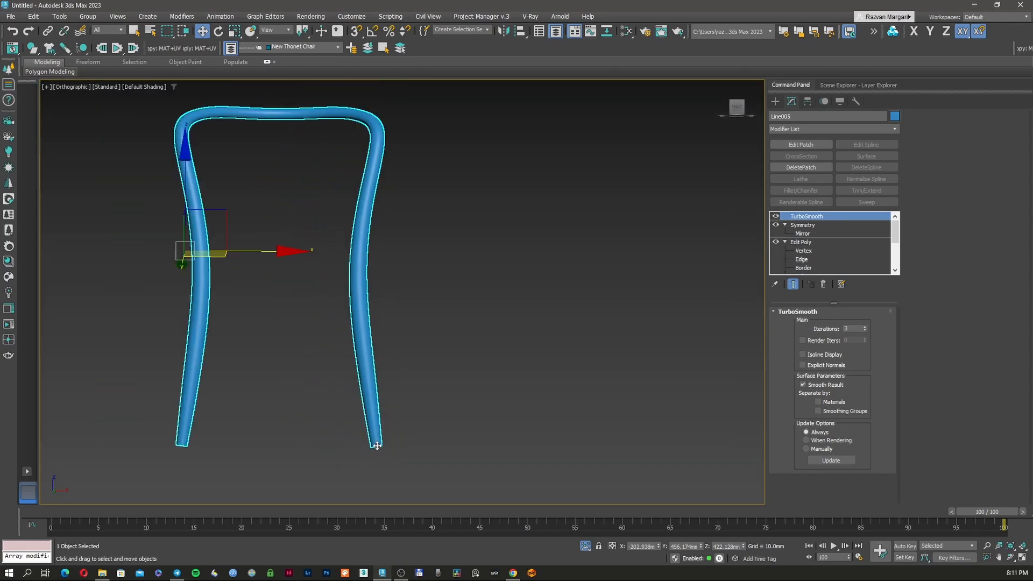
middle_click_drag(347, 438, 351, 401, "alt")
scroll(253, 393, "up", 10)
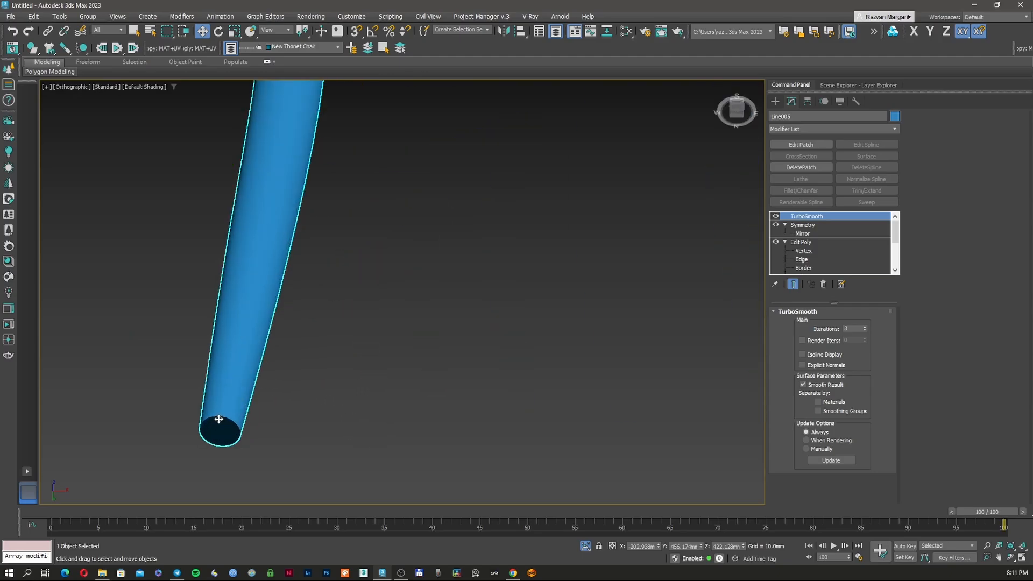
key("F3")
key("F3")
scroll(259, 416, "down", 4)
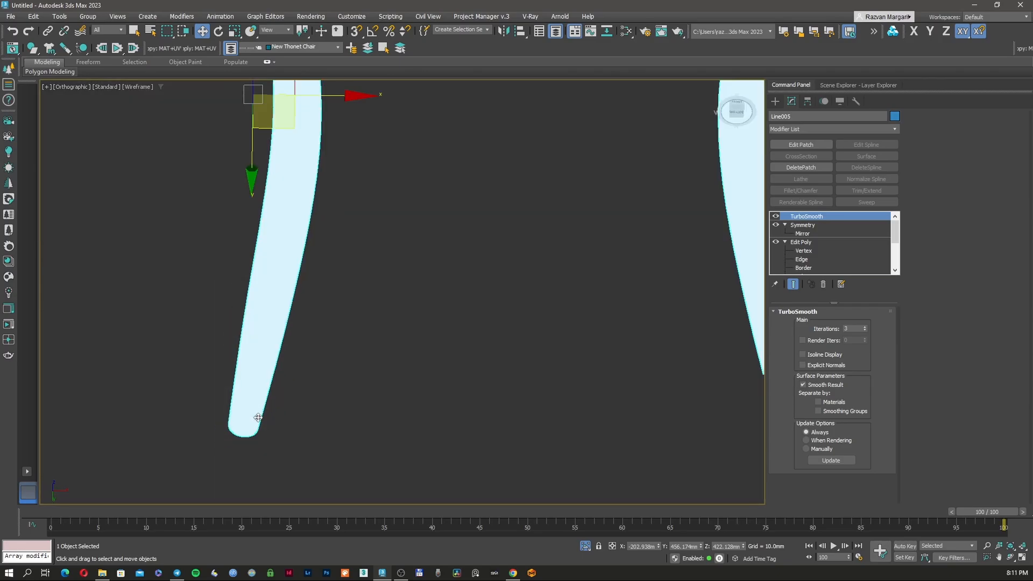
middle_click_drag(254, 411, 267, 376, "alt")
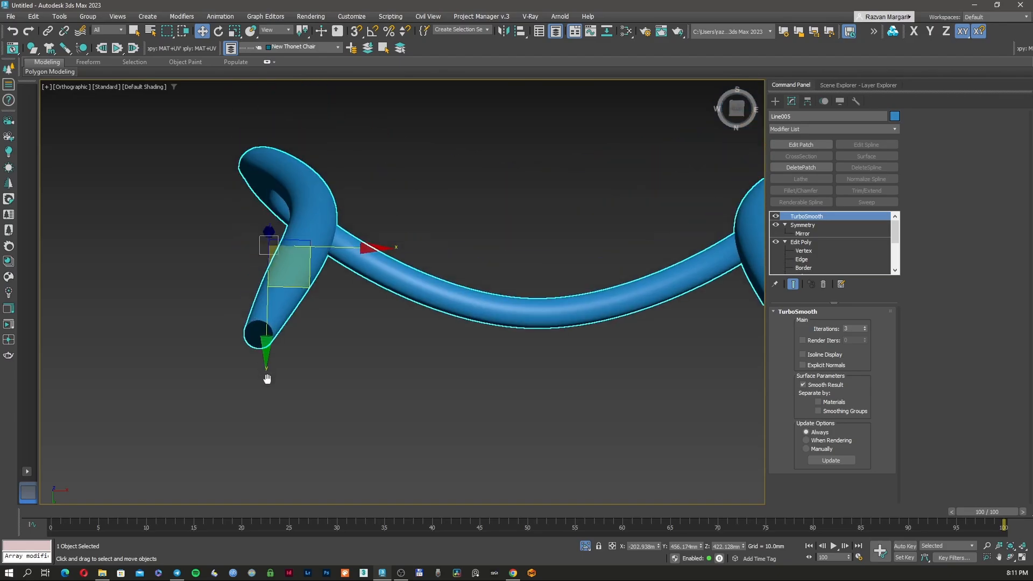
scroll(260, 325, "up", 8)
key("F3")
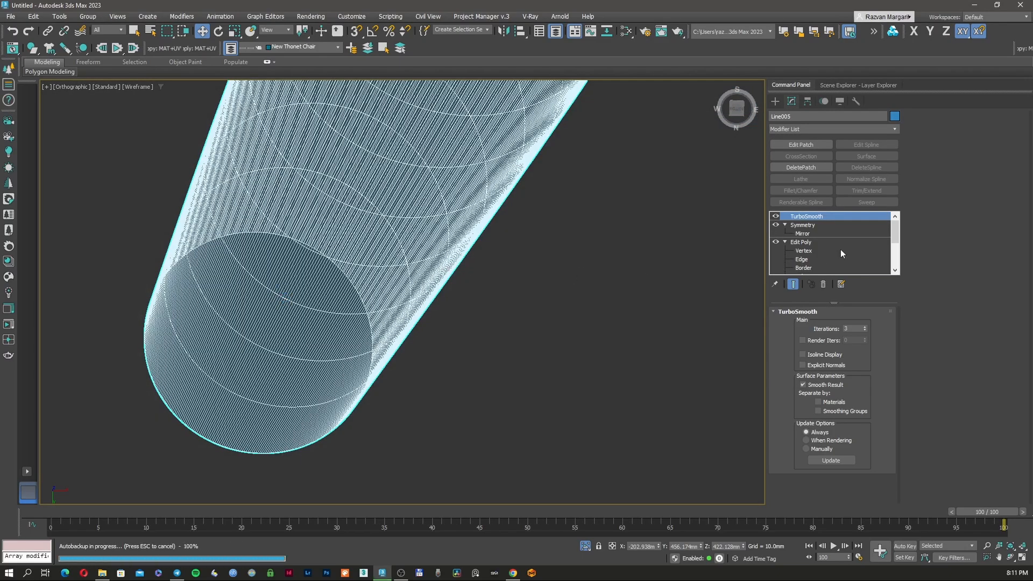
- Turn off the TurboSmooth and Symmetry effects and enter the Edge level of Edit Poly
left_click(776, 217)
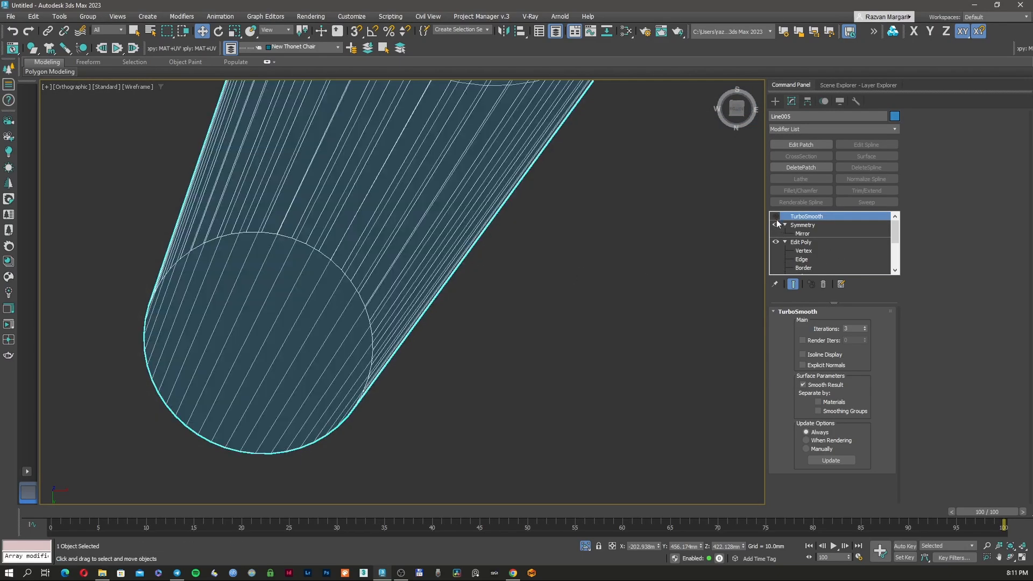
left_click(801, 242)
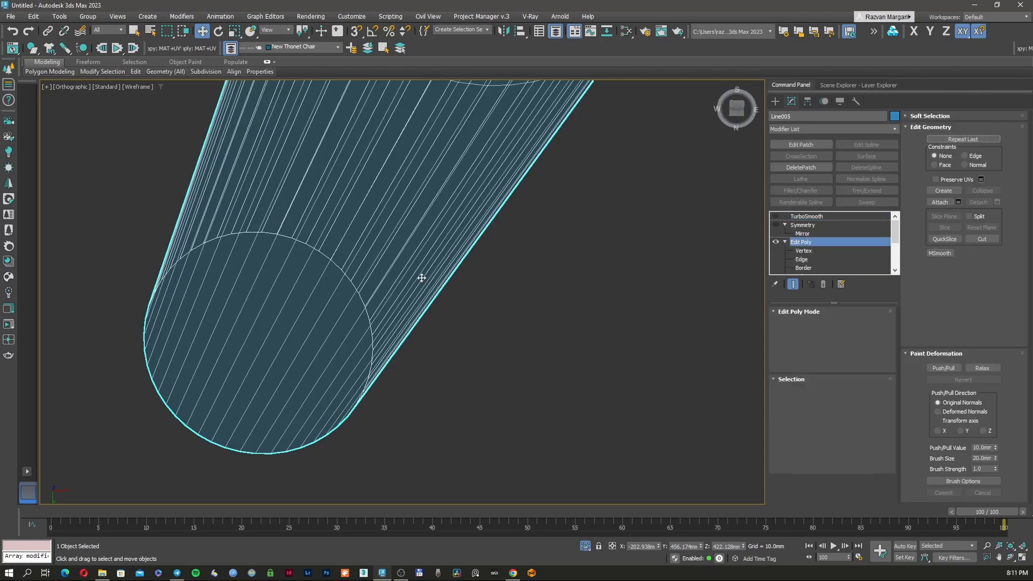
left_click(819, 391)
- Close the leg's open lower end by selecting its rim edges and bridging them
scroll(296, 283, "down", 4)
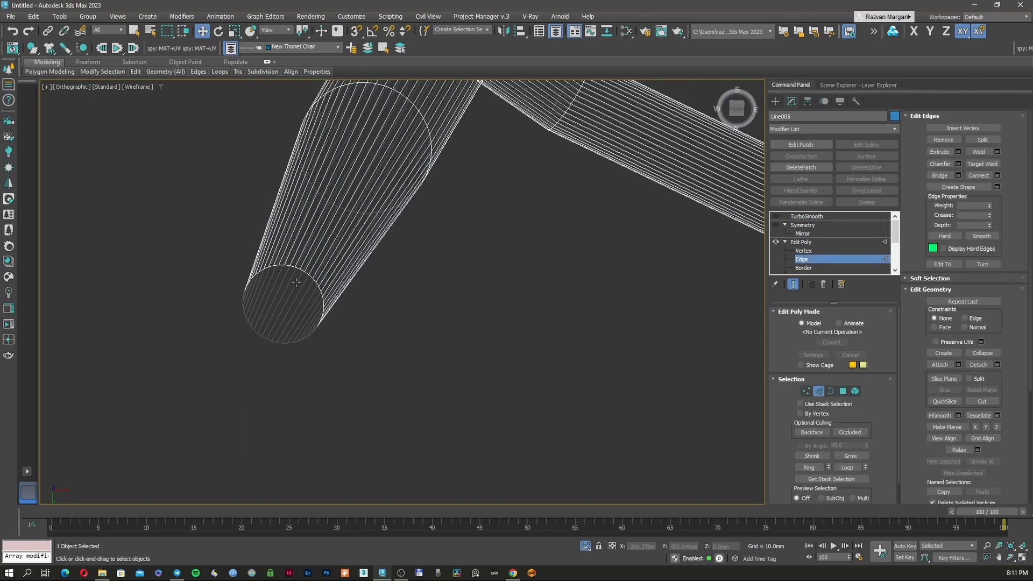
left_click_drag(375, 408, 373, 410)
middle_click_drag(373, 410, 329, 288, "alt")
scroll(336, 353, "up", 5)
scroll(301, 225, "up", 3)
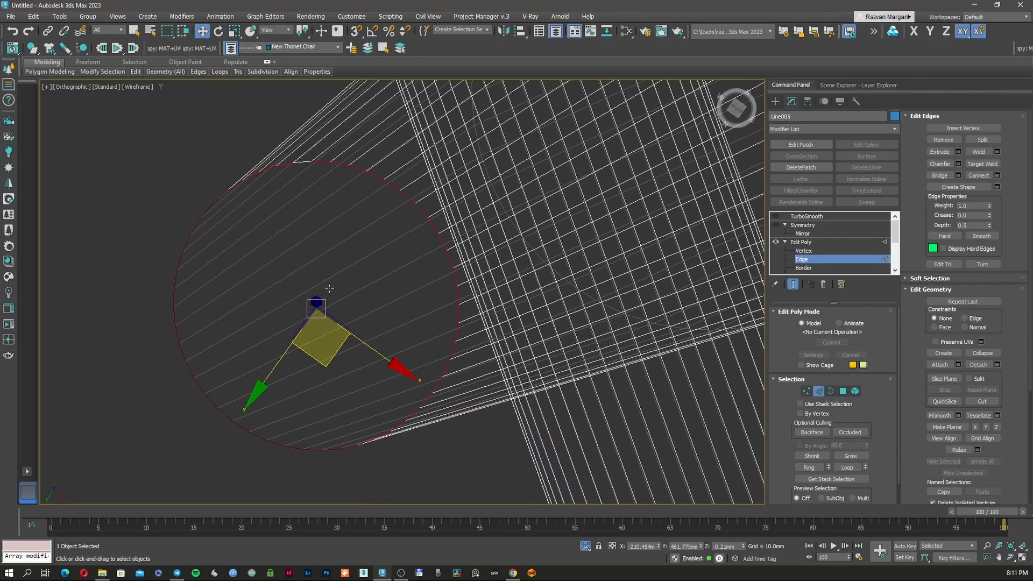
left_click(319, 451)
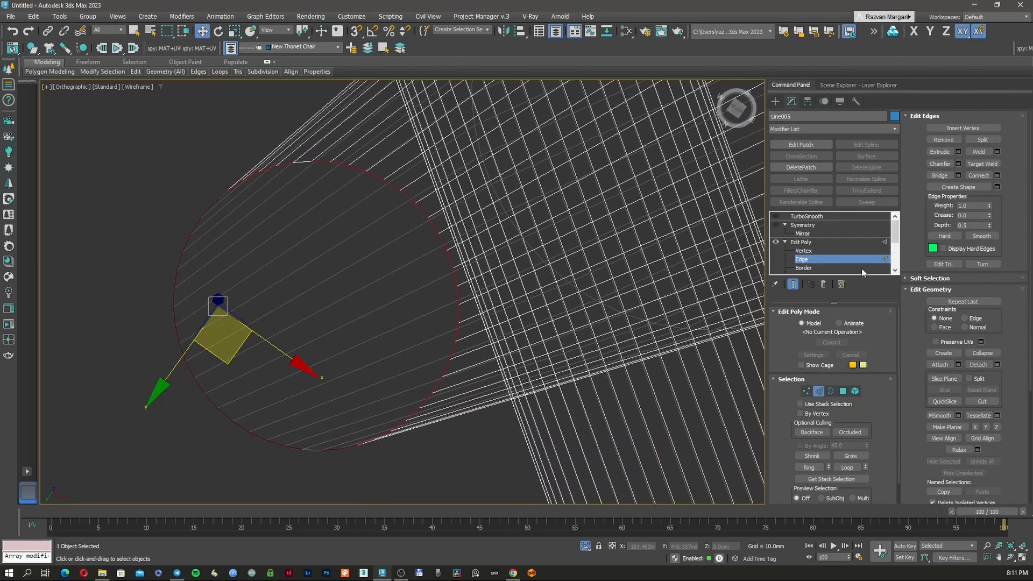
left_click(938, 177)
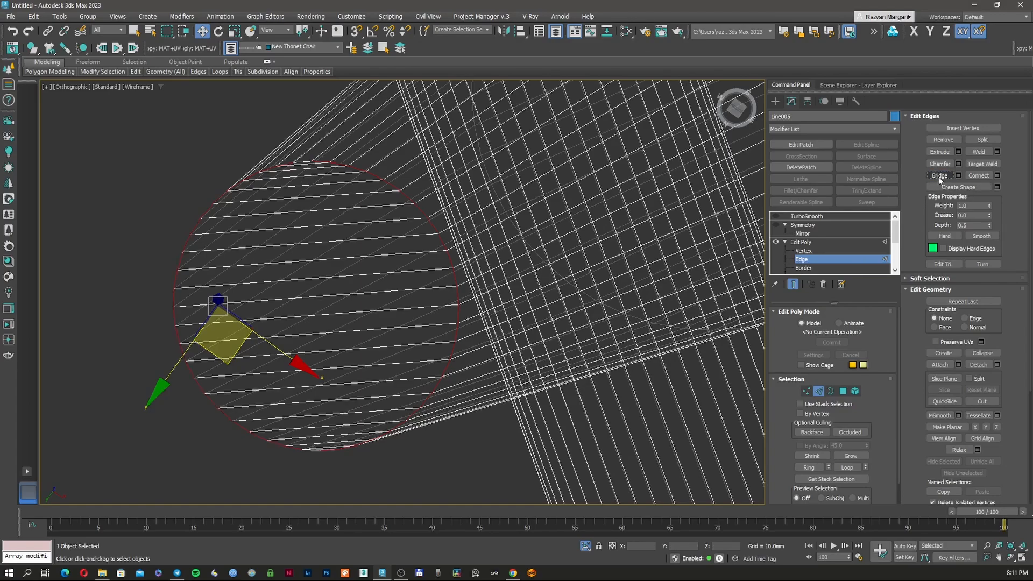
key("F3")
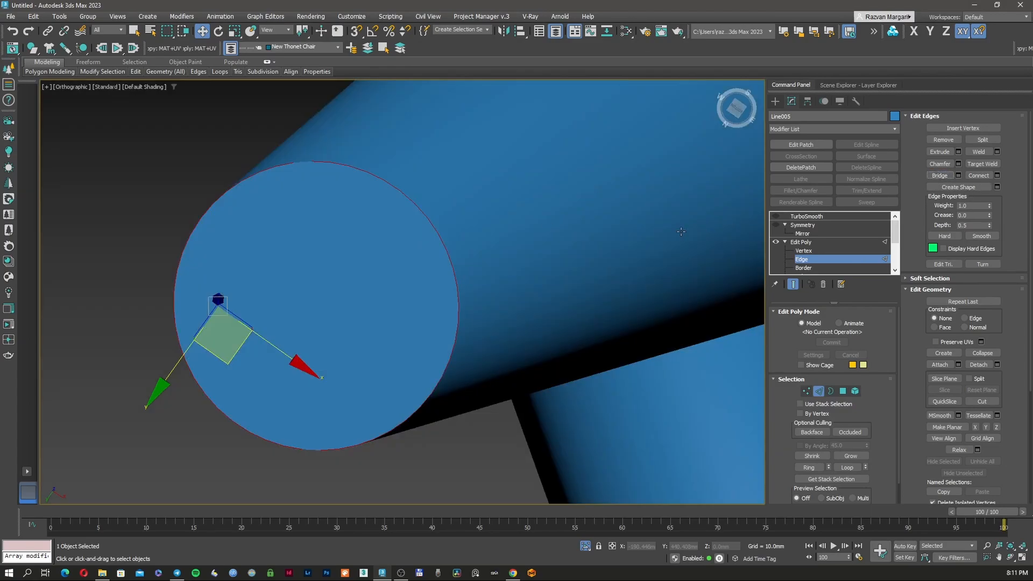
scroll(374, 270, "down", 5)
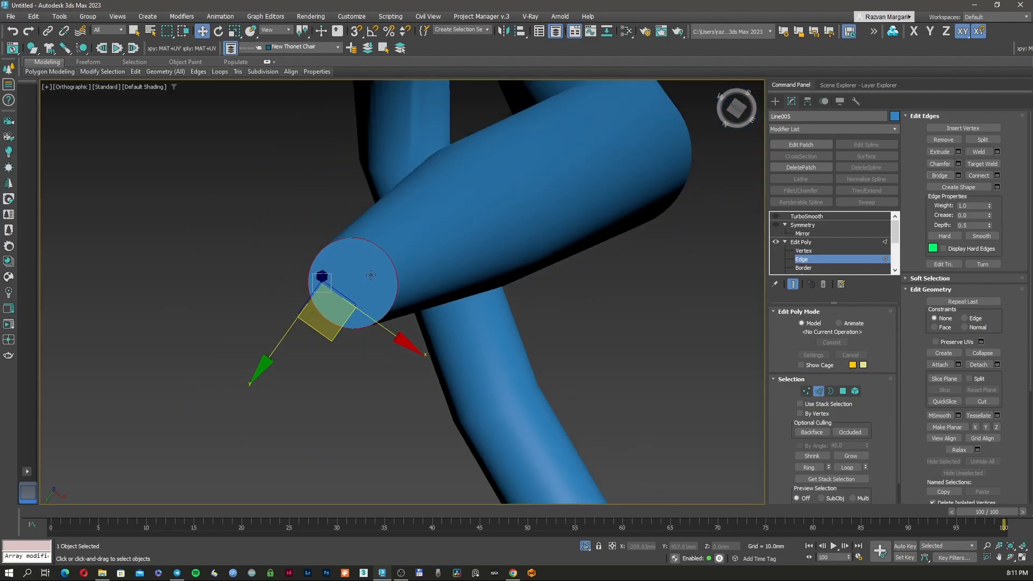
middle_click_drag(370, 276, 360, 342, "alt")
key("F3")
scroll(344, 275, "up", 5)
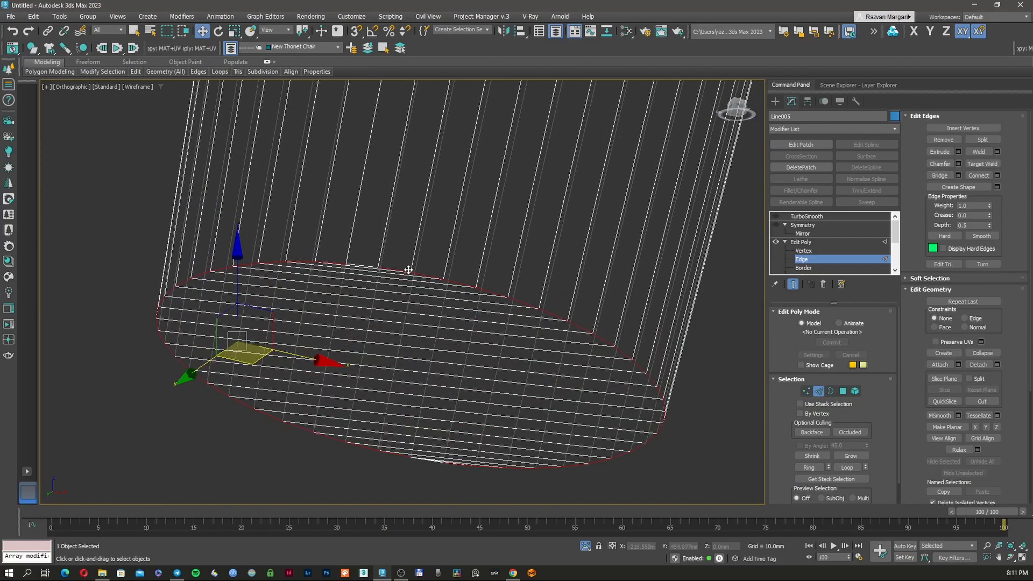
- Leave the Edge level and add a Poly Select modifier above Edit Poly
left_click(818, 391)
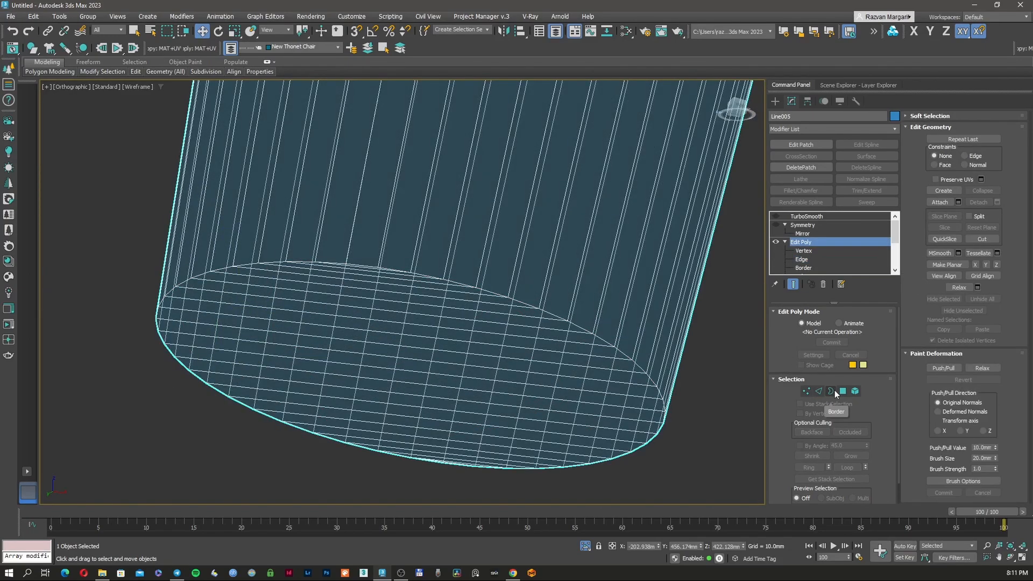
left_click(828, 129)
type("ch")
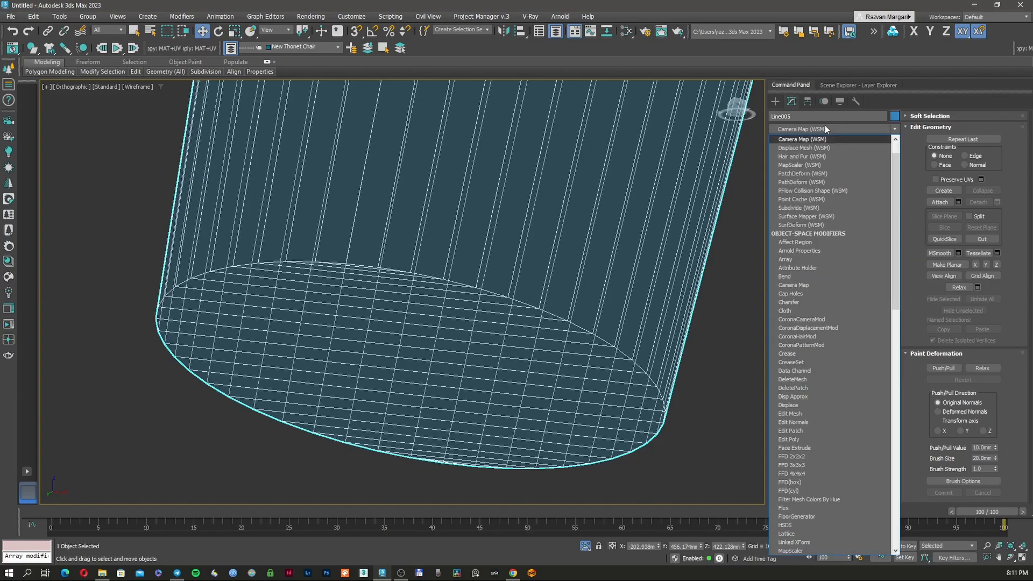
key("Escape")
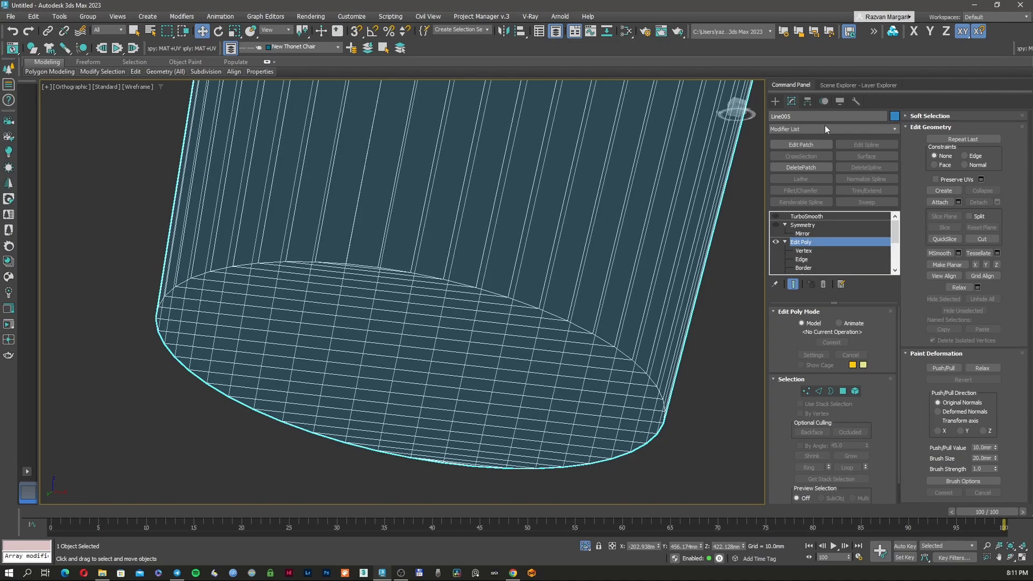
left_click(851, 130)
type("esh")
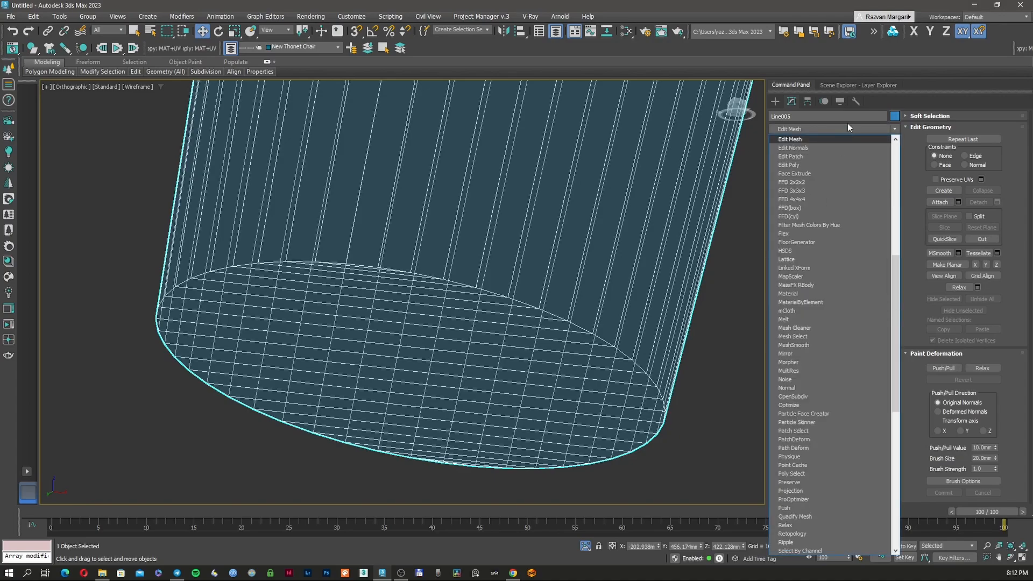
type("po")
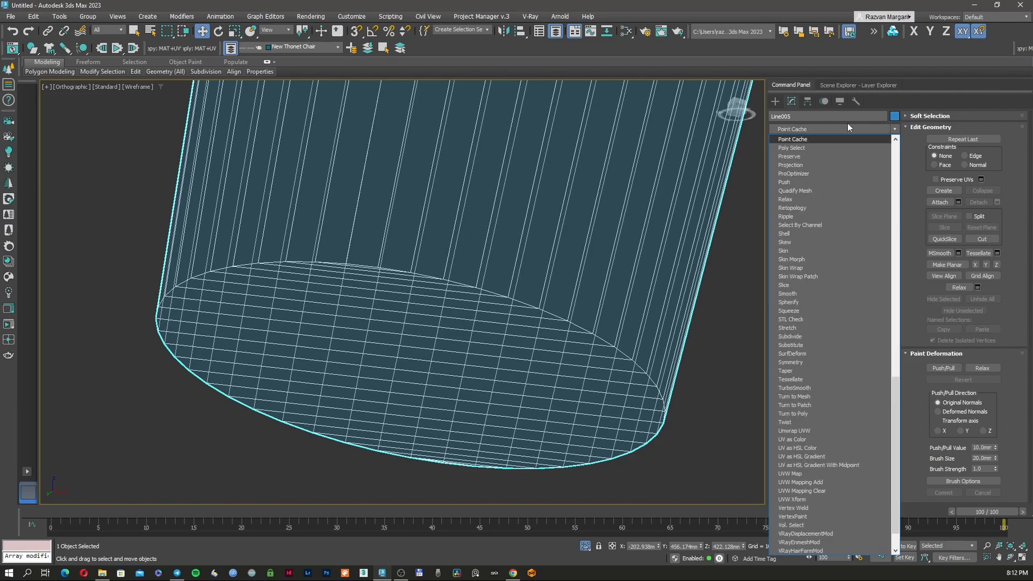
left_click(822, 147)
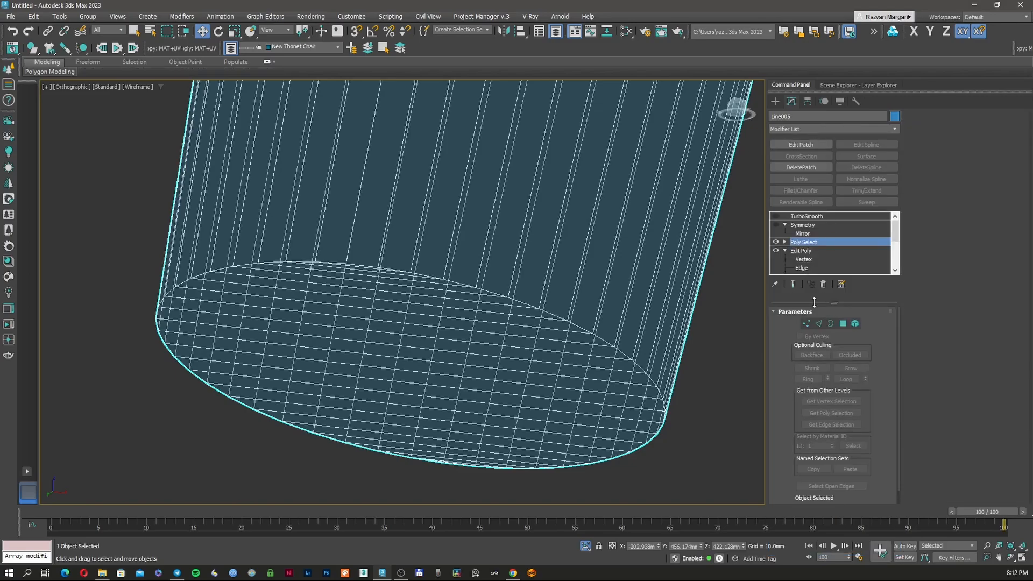
- Select every edge around the rim of the capped leg end at the Edge level of Poly Select
left_click(818, 324)
scroll(242, 277, "up", 4)
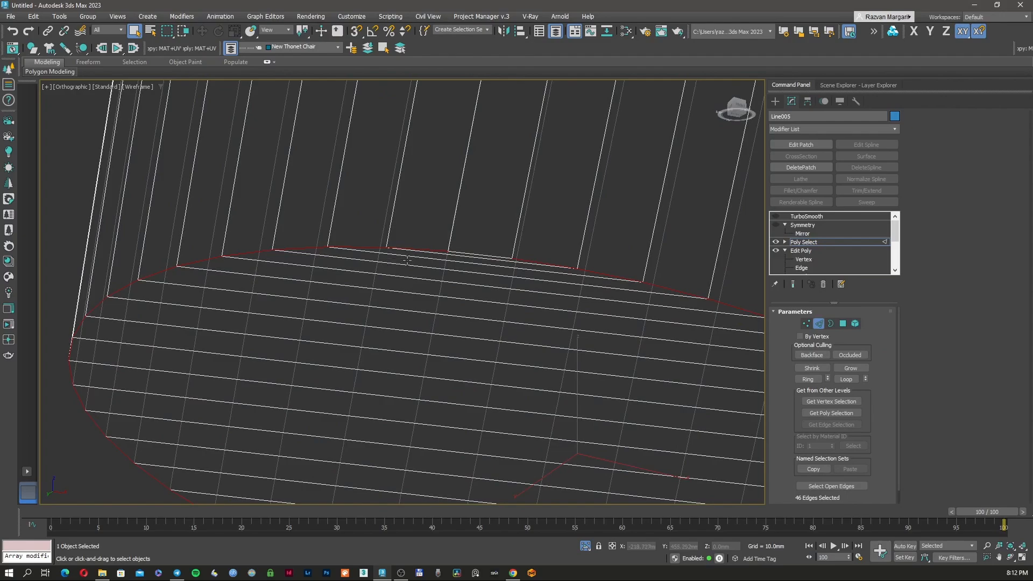
left_click(474, 254)
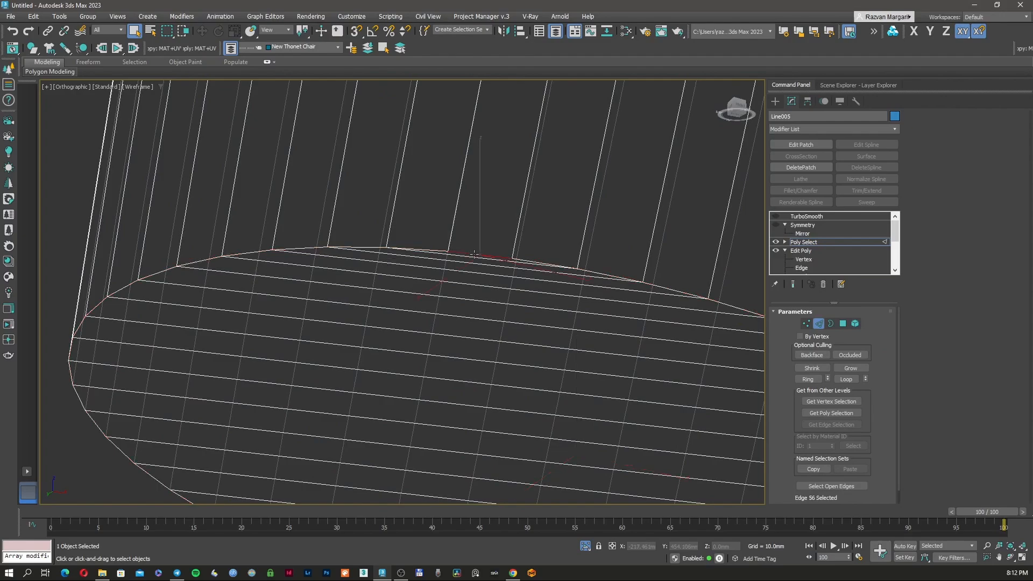
double_click(432, 248)
double_click(530, 260, "ctrl")
scroll(528, 257, "down", 2)
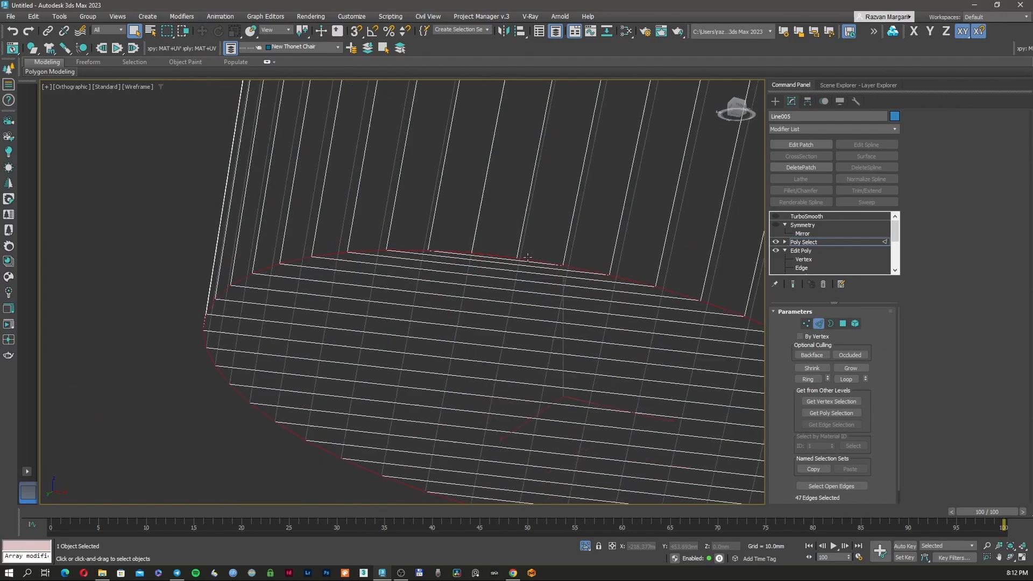
scroll(548, 388, "down", 2)
middle_click_drag(559, 419, 461, 288)
scroll(438, 346, "up", 9)
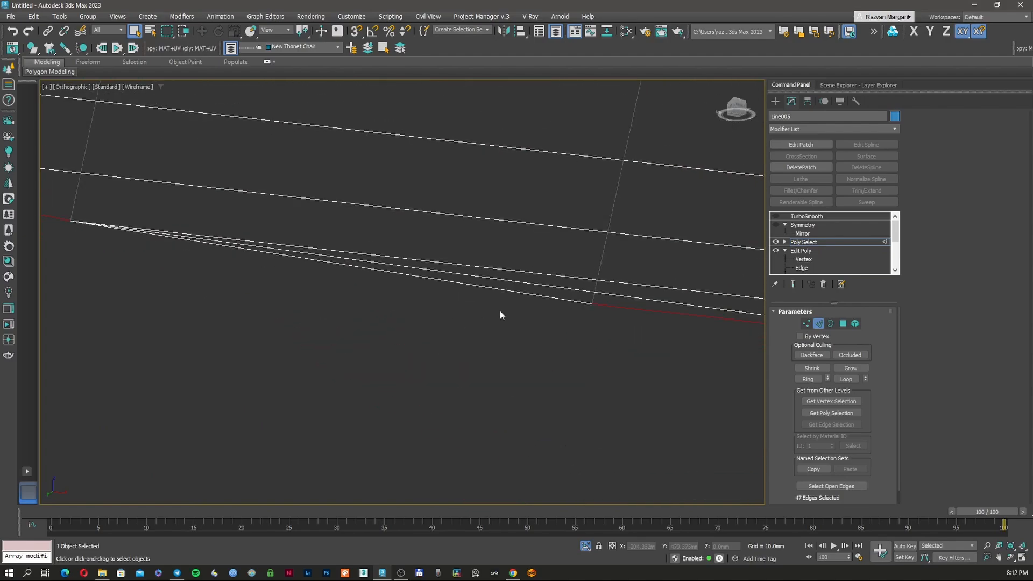
left_click(515, 289, "ctrl")
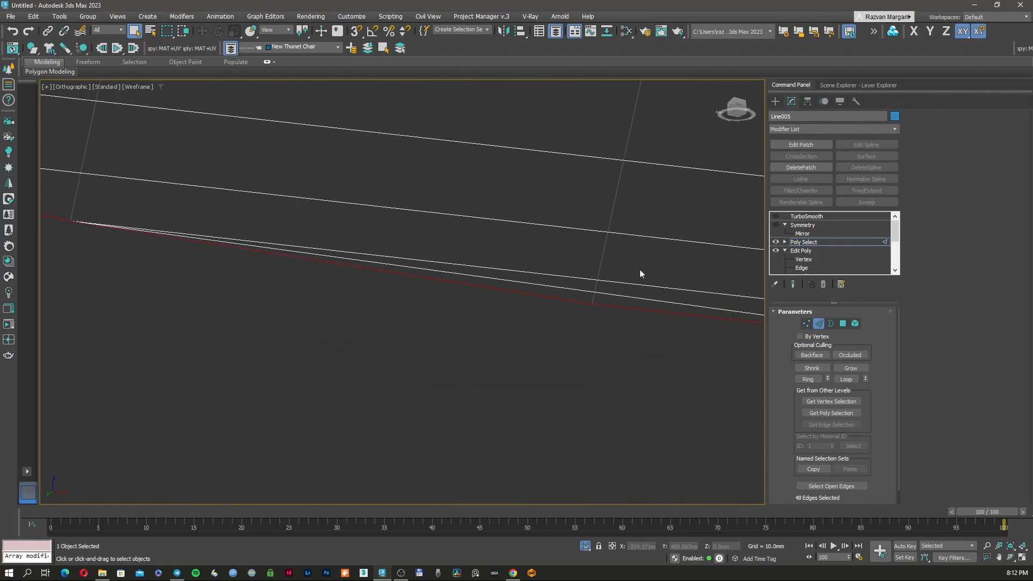
- Add a Chamfer modifier to the selected rim edges of the leg end
left_click(839, 129)
type("ch")
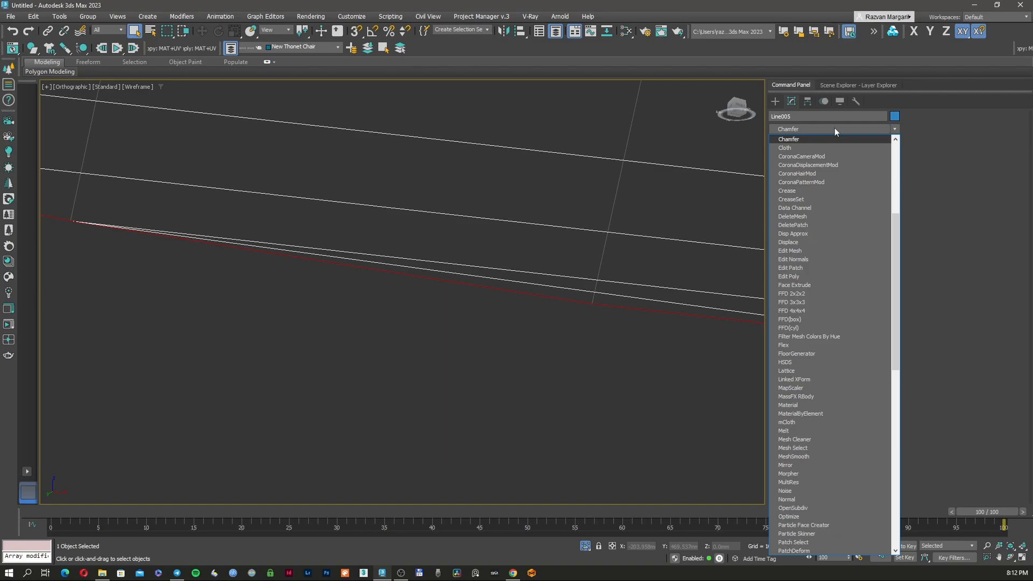
key("Return")
scroll(399, 290, "down", 5)
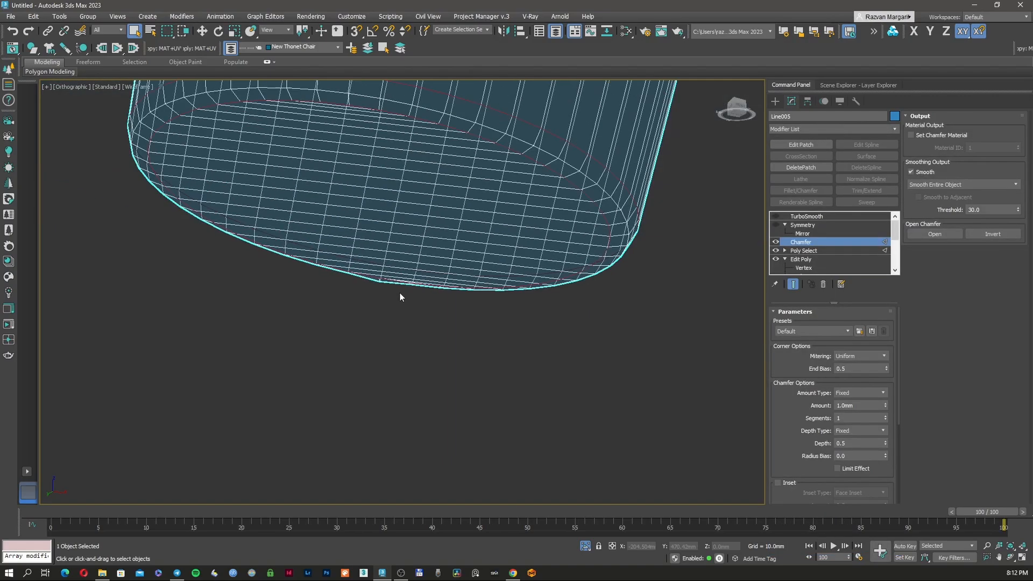
scroll(399, 293, "down", 4)
scroll(393, 243, "up", 4)
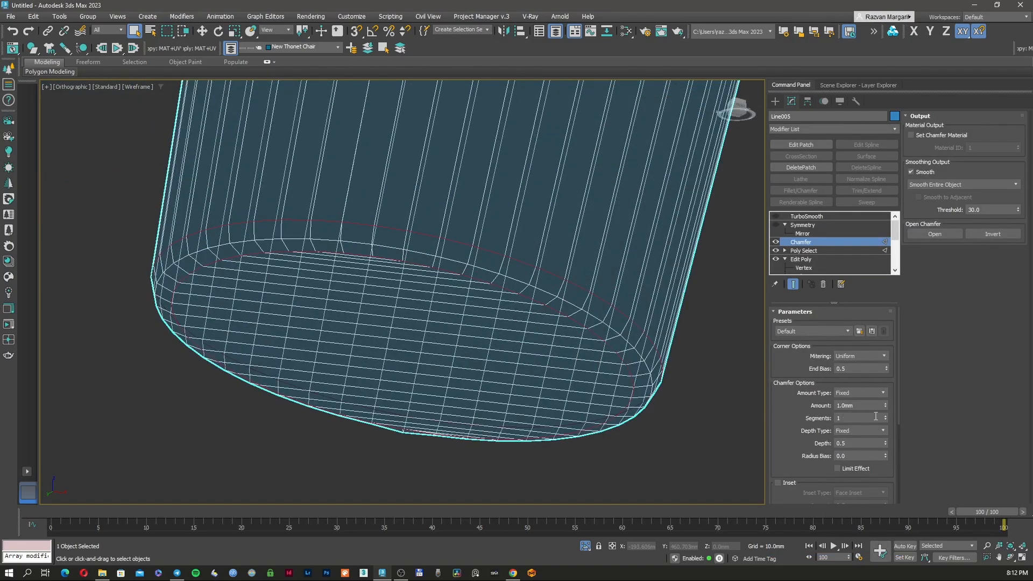
- Try 2 segments for the rim chamfer and inspect the leg end in shaded display
left_click(886, 417)
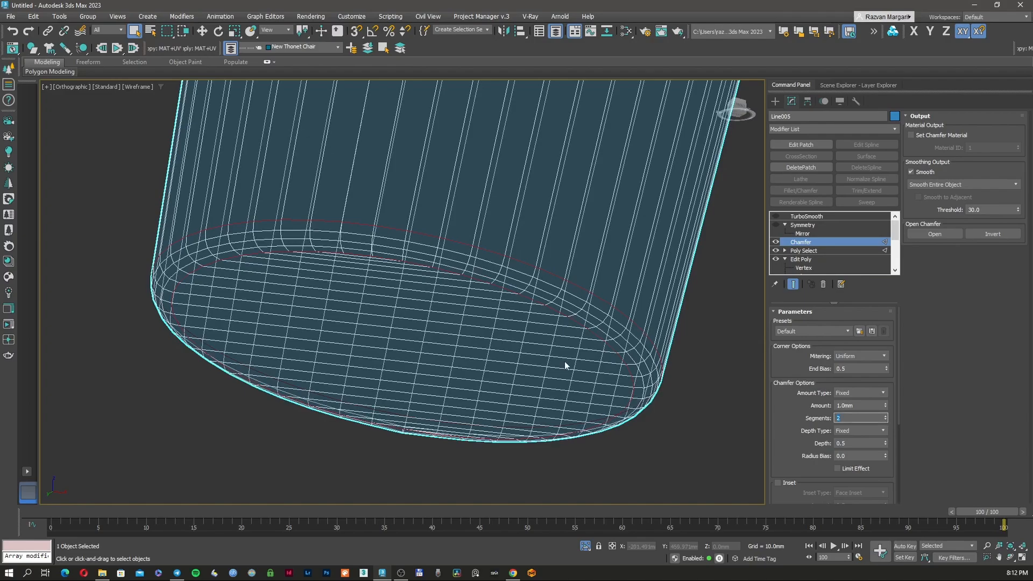
key("F3")
scroll(525, 330, "down", 5)
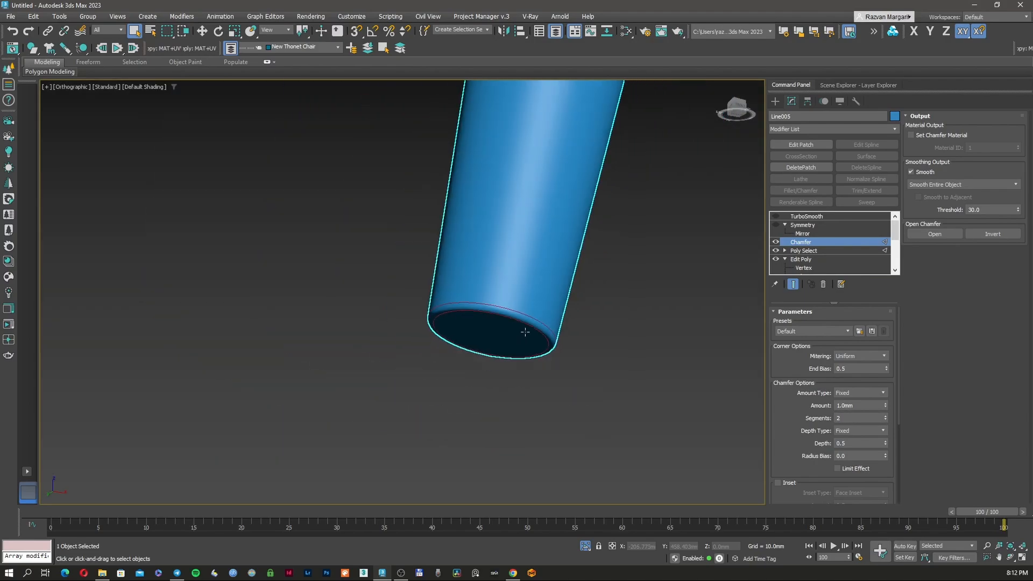
middle_click_drag(514, 318, 447, 357, "alt")
scroll(472, 272, "down", 3)
scroll(447, 313, "up", 7)
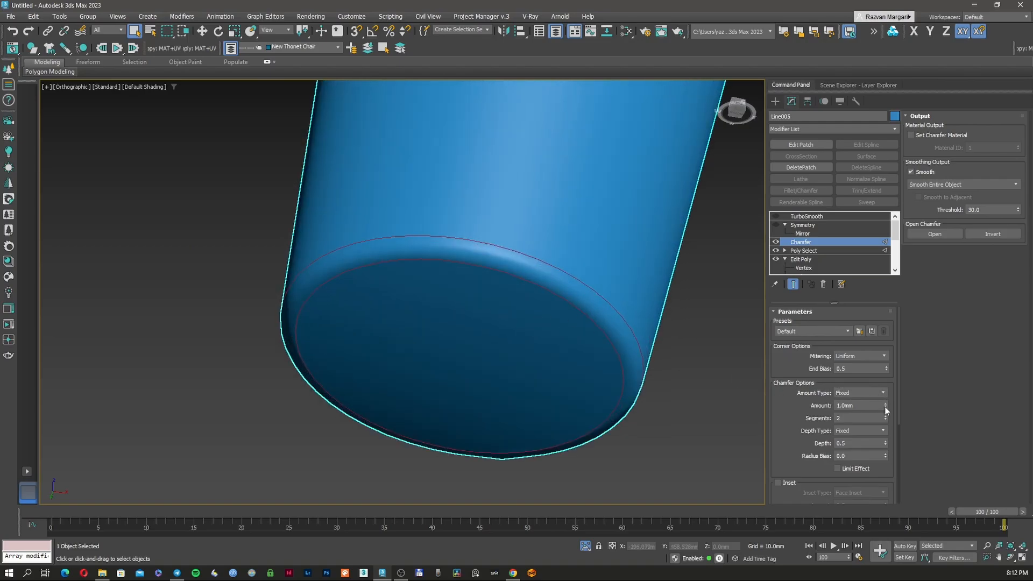
- Set the rim chamfer to an amount of 0.5 mm, 1 segment and a depth of 1.0
mouse_move(886, 411)
left_mouse_down()
mouse_move(884, 426)
mouse_move(890, 403)
left_mouse_up()
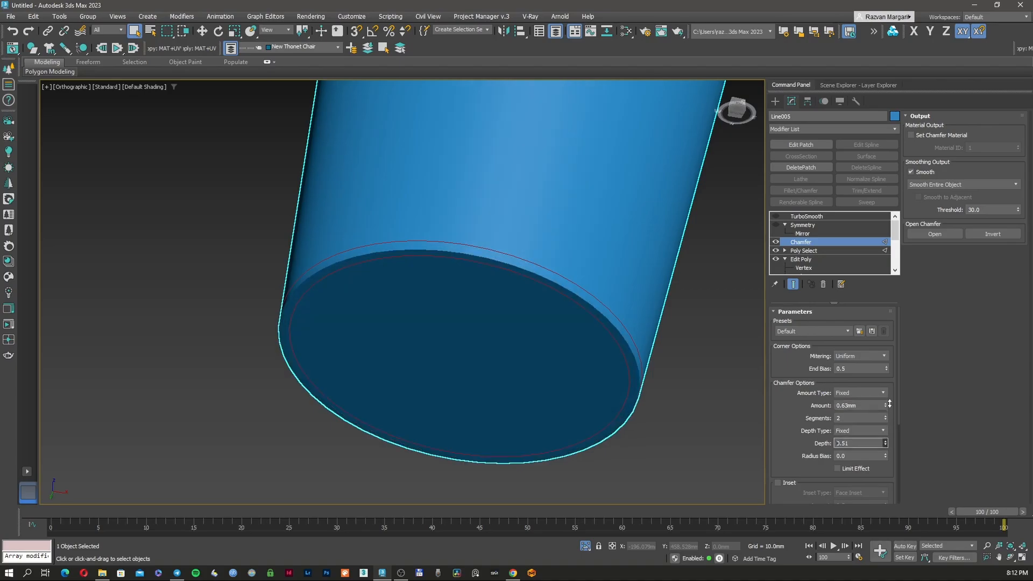
left_click(864, 418)
type("1")
key("Return")
key("F3")
scroll(516, 313, "up", 3)
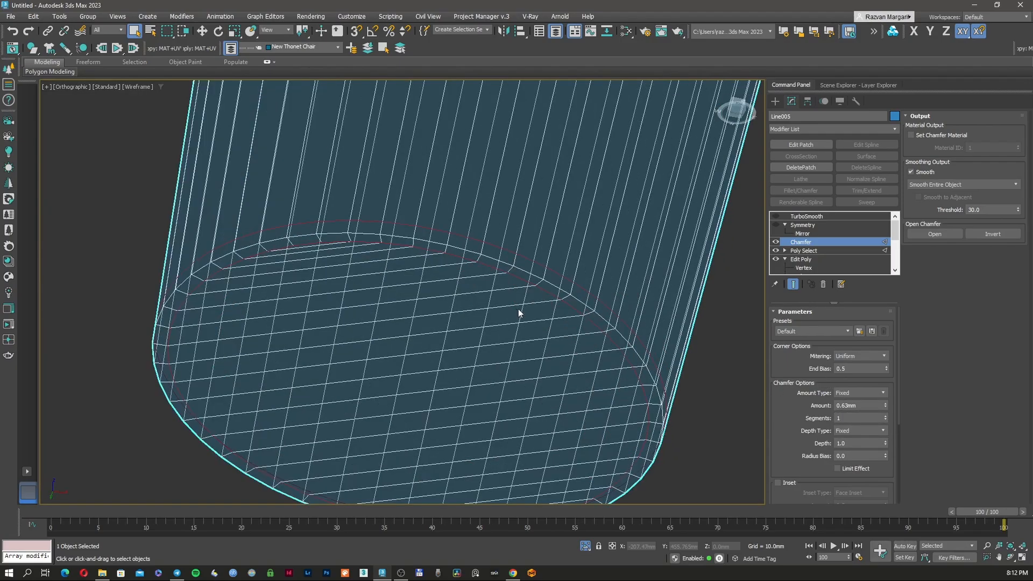
left_click(867, 404)
type("0.5")
key("Return")
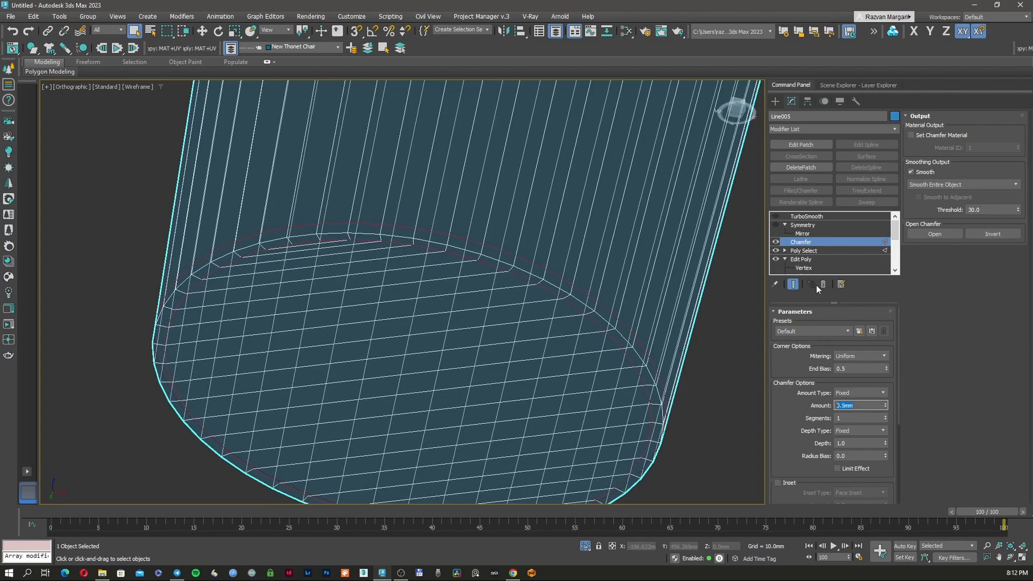
- Turn Symmetry and TurboSmooth back on and check the leg end and the whole frame
left_click(802, 226)
left_click(803, 217)
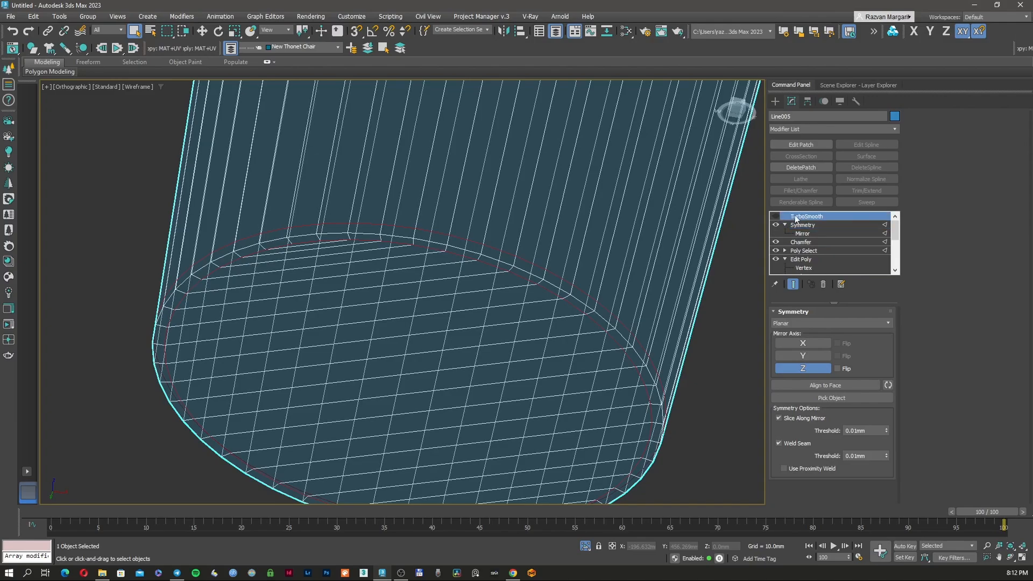
left_click(775, 215)
key("F3")
scroll(513, 292, "down", 15)
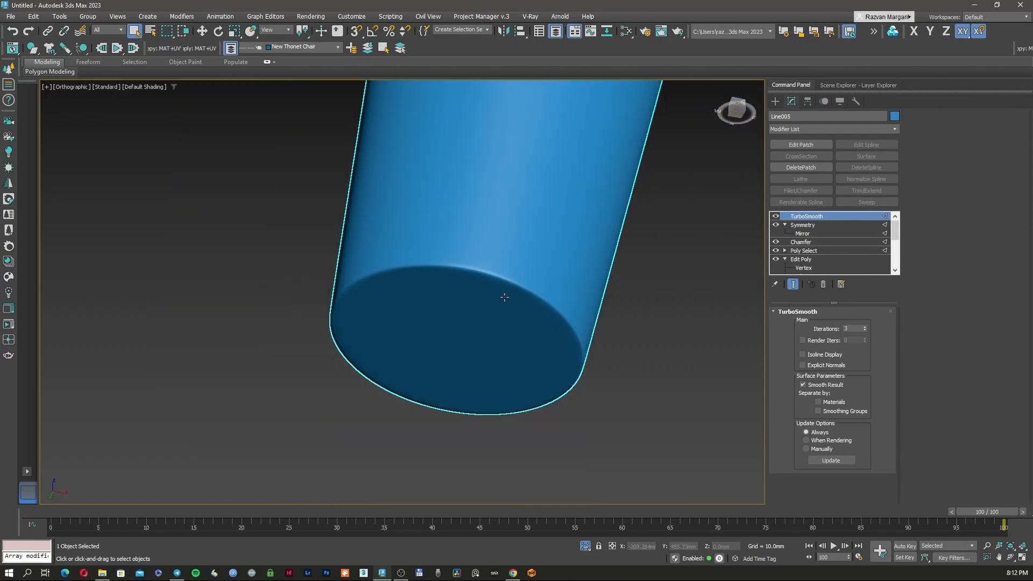
key("F3")
mouse_move(562, 230)
middle_mouse_down()
mouse_move(497, 318)
mouse_move(521, 319)
mouse_move(516, 311)
middle_mouse_up()
key("F3")
scroll(539, 258, "up", 5)
scroll(515, 311, "up", 4)
- Unhide all objects and hide the 0 (default) layer so only the New Thonet Chair layer shows
right_click(515, 310)
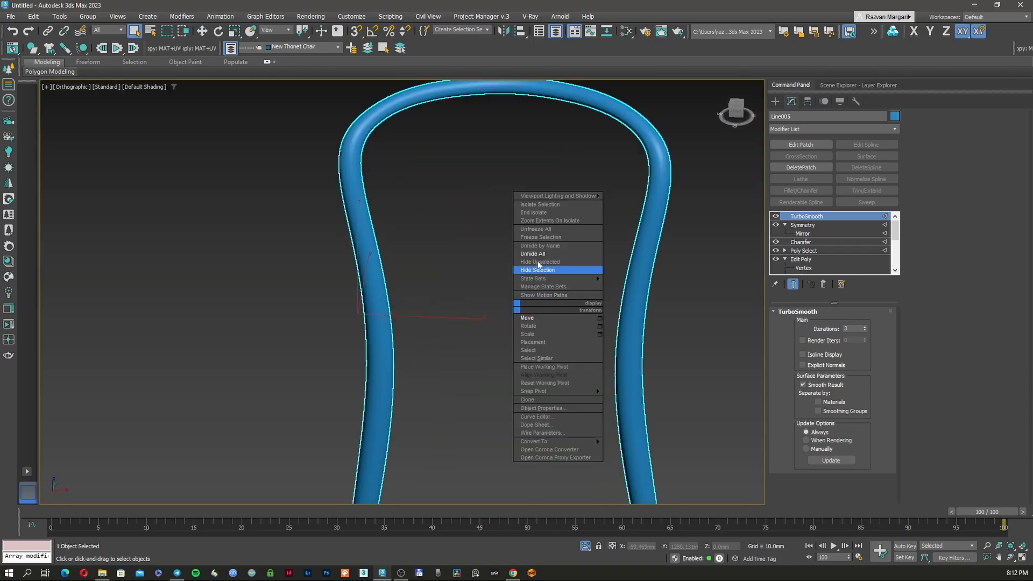
left_click(539, 254)
scroll(539, 254, "down", 3)
middle_click_drag(534, 265, 579, 250, "alt")
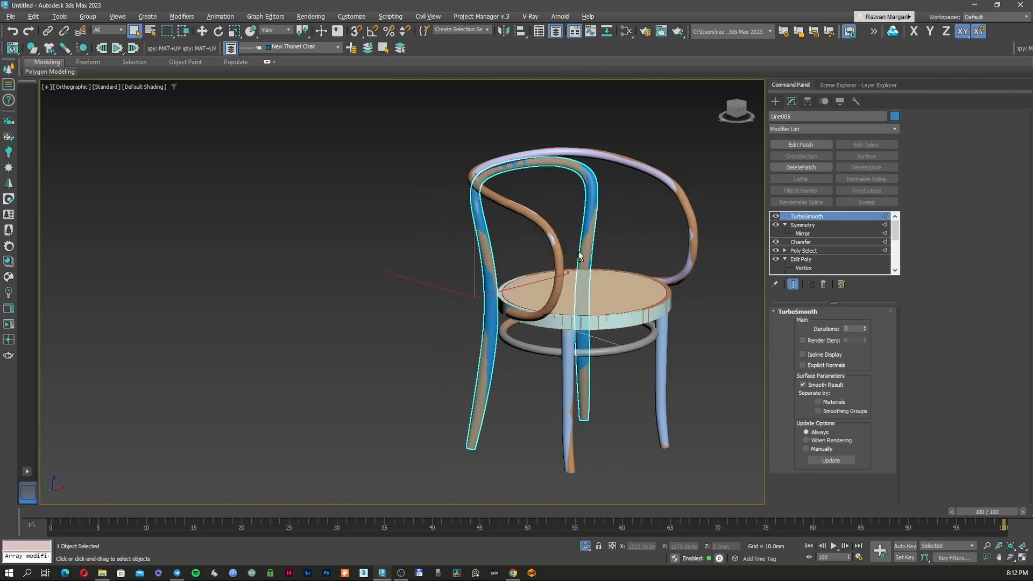
left_click(849, 86)
left_click(793, 135)
scroll(591, 231, "up", 3)
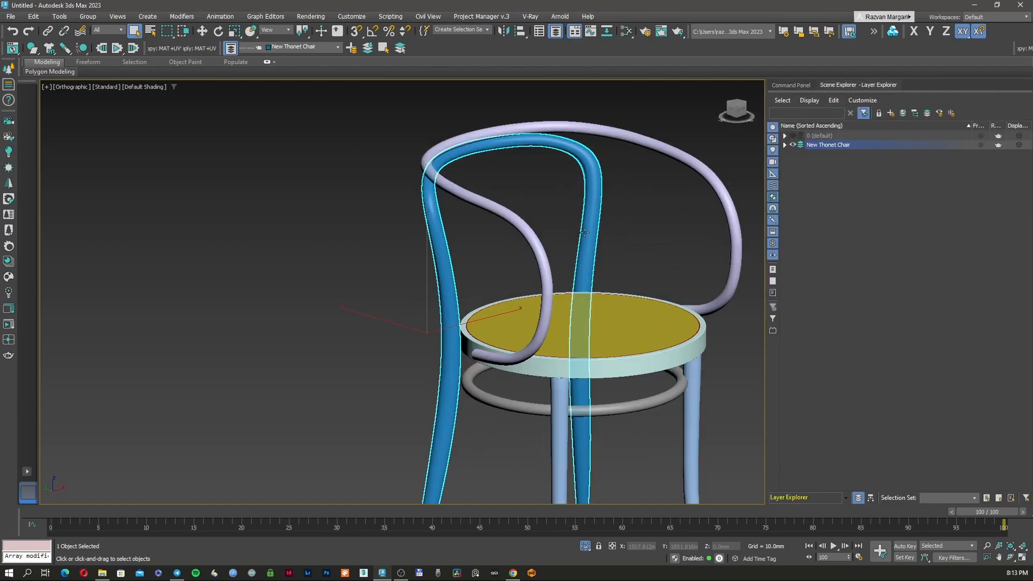
- Examine the remodeled chair and its seat ring from several angles in shaded and wireframe display
mouse_move(622, 326)
middle_mouse_down()
mouse_move(584, 288)
mouse_move(580, 302)
mouse_move(557, 269)
mouse_move(415, 247)
mouse_move(418, 300)
mouse_move(464, 320)
mouse_move(379, 310)
middle_mouse_up()
left_click(592, 316)
key("F3")
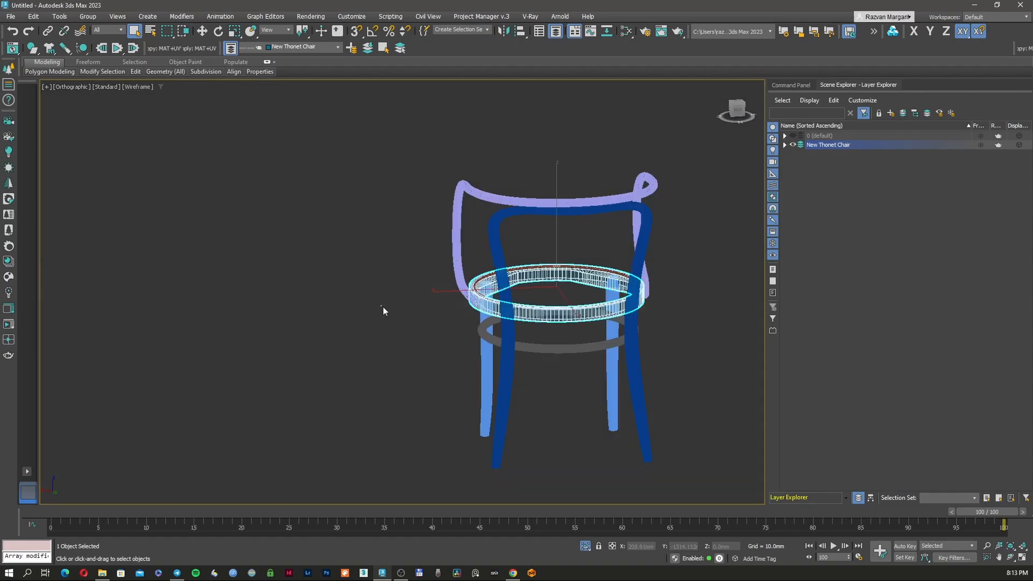
left_click(383, 306)
key("F3")
left_click(549, 314)
mouse_move(549, 314)
middle_mouse_down("alt")
mouse_move(494, 315)
mouse_move(559, 311)
middle_mouse_up("alt")
- Save the scene as Remodeling Thonet Chair.max and clear the selection
key("ctrl+s")
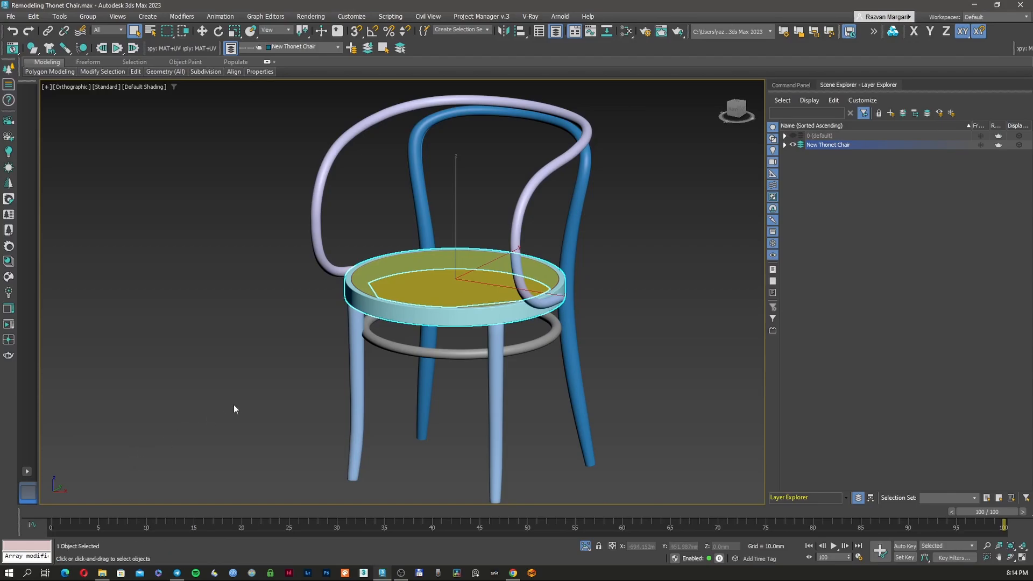
left_click(251, 401)
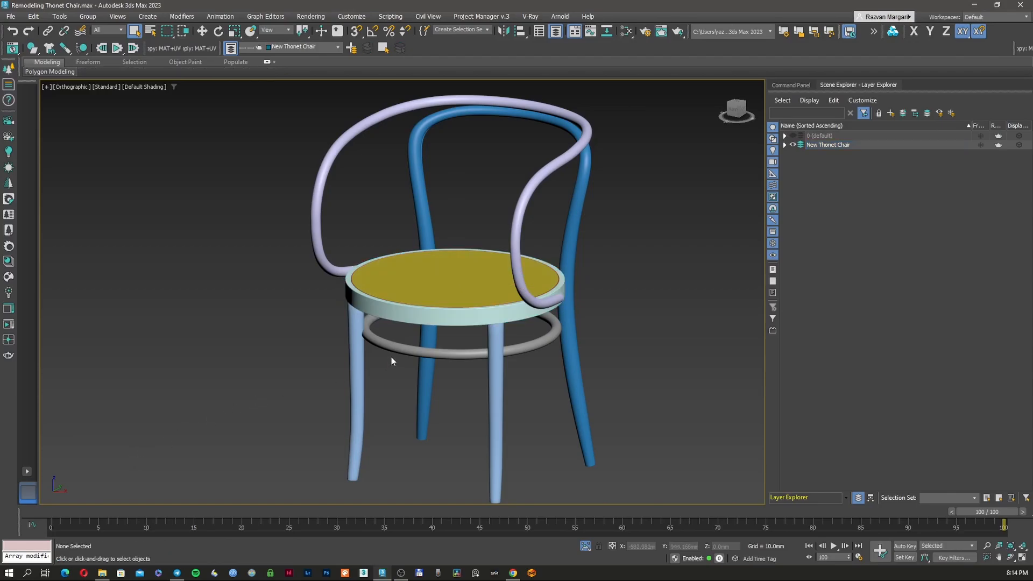
- Open the Slate Material Editor full screen, add a CoronaPhysicalMtl to the empty view and display its parameters
left_click(436, 311)
middle_click_drag(437, 311, 457, 313, "alt")
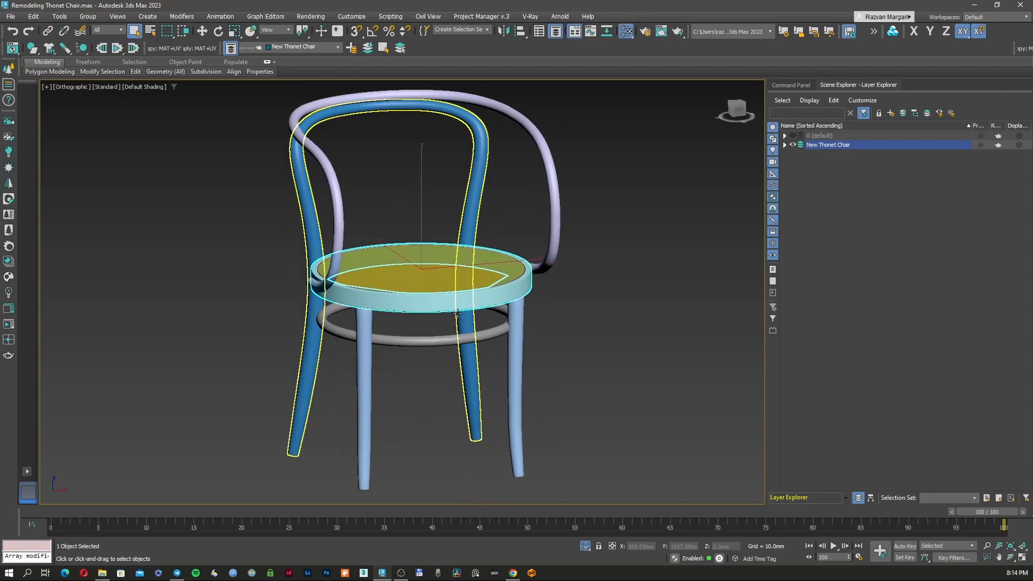
key("m")
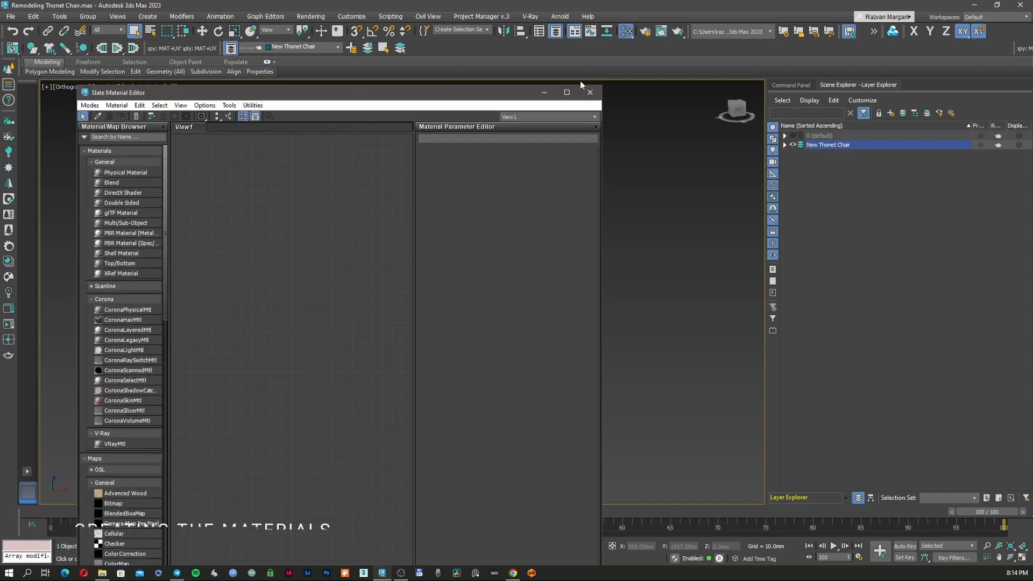
left_click(567, 92)
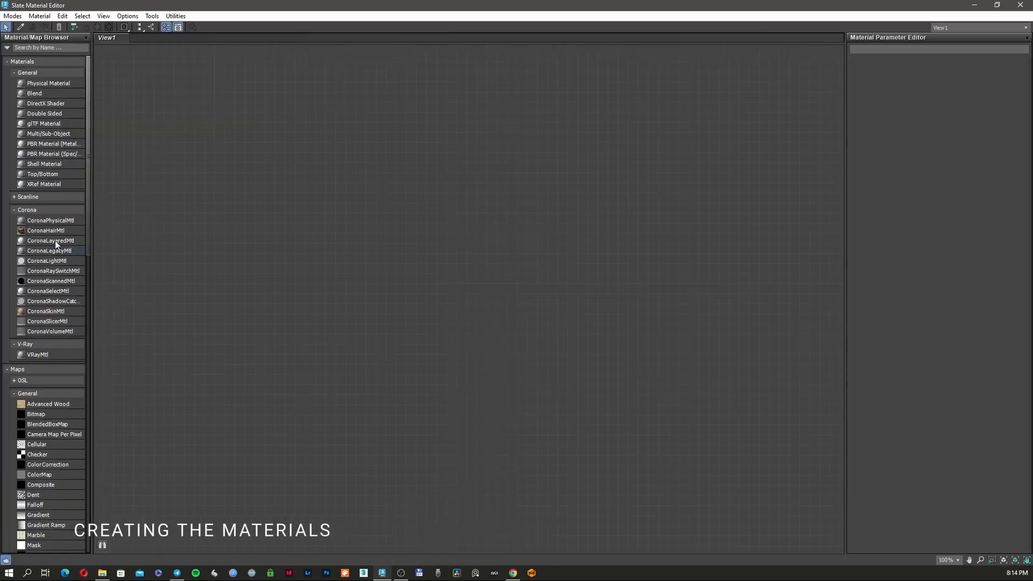
left_click_drag(394, 237, 392, 236)
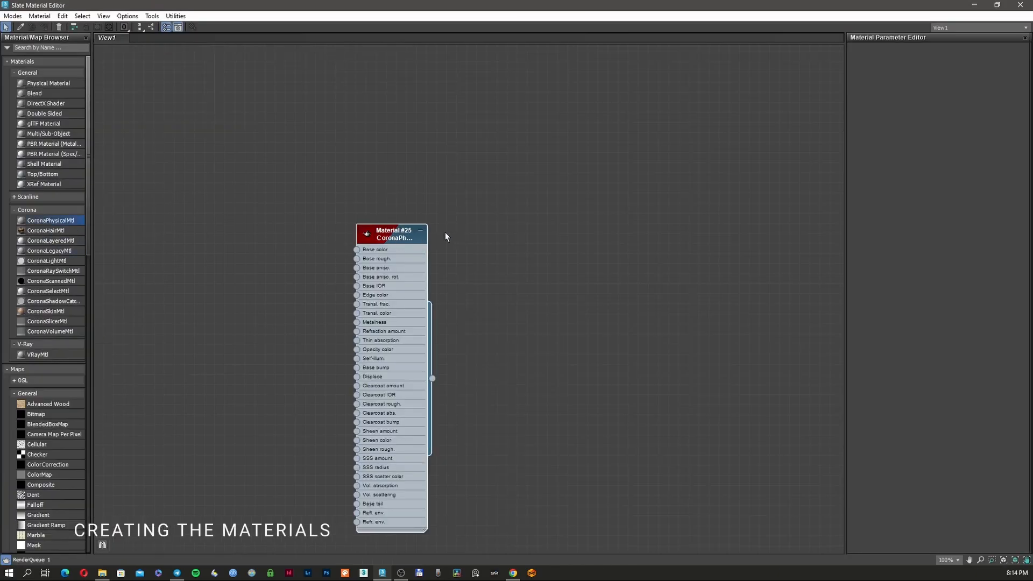
double_click(392, 235)
right_click(392, 238)
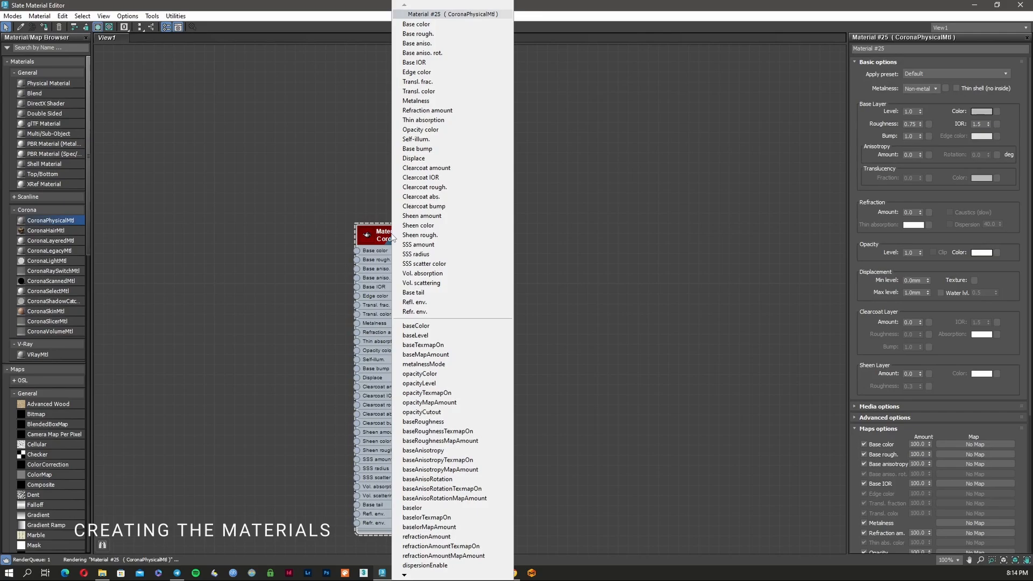
left_click(314, 221)
left_click_drag(397, 235, 468, 226)
left_click(210, 294)
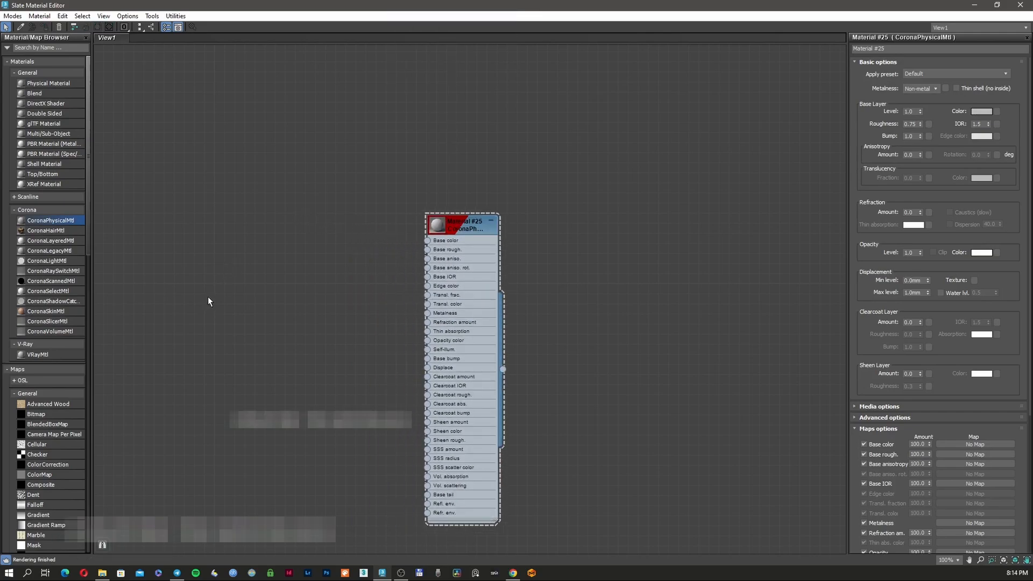
- Add a CoronaBitmap map that loads the wood texture ab7b8cad.jpg from the Thonet chair project's Reference folder
scroll(63, 401, "down", 6)
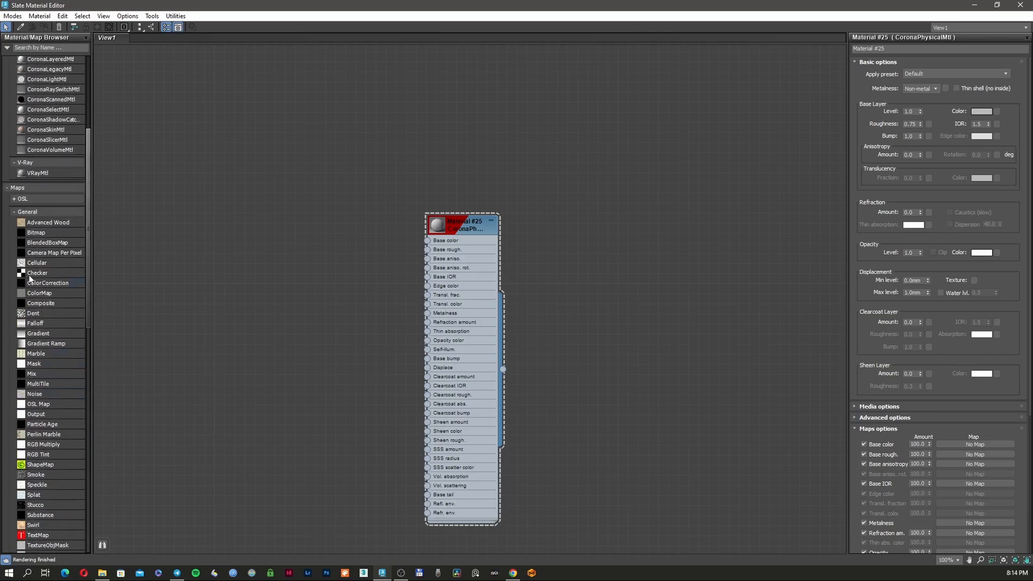
left_click(24, 212)
left_click(61, 273)
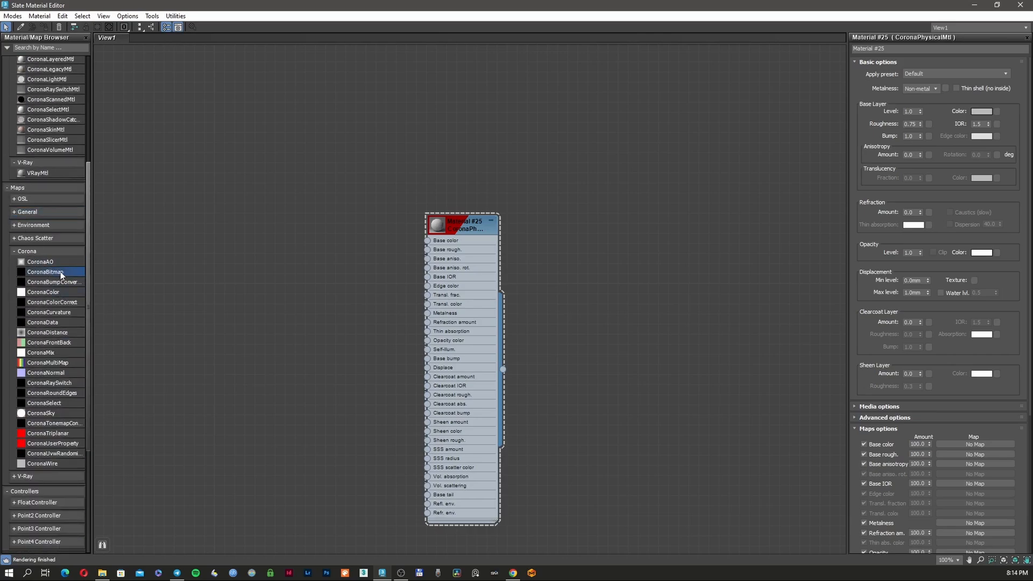
left_click_drag(327, 262, 330, 258)
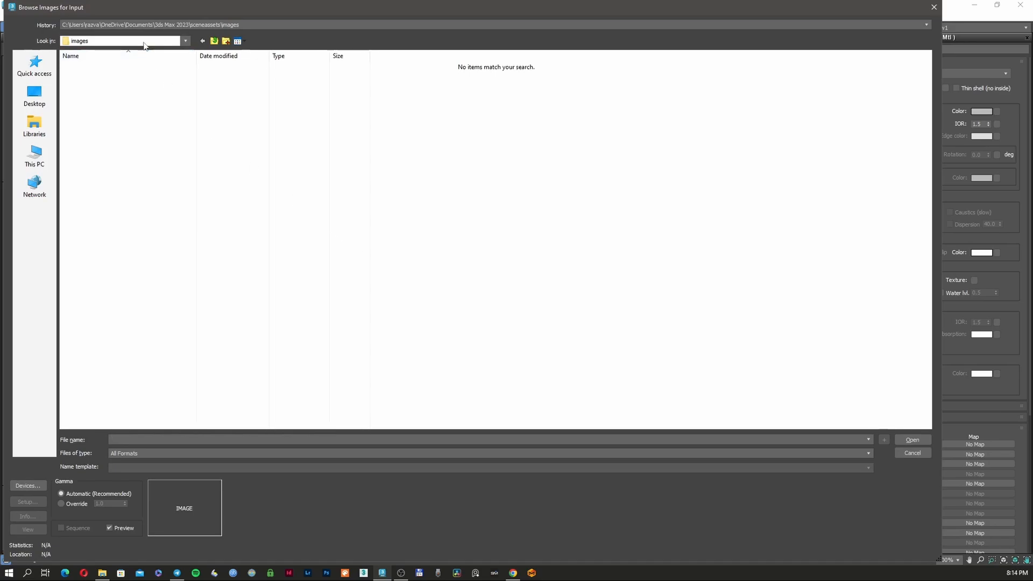
left_click(185, 40)
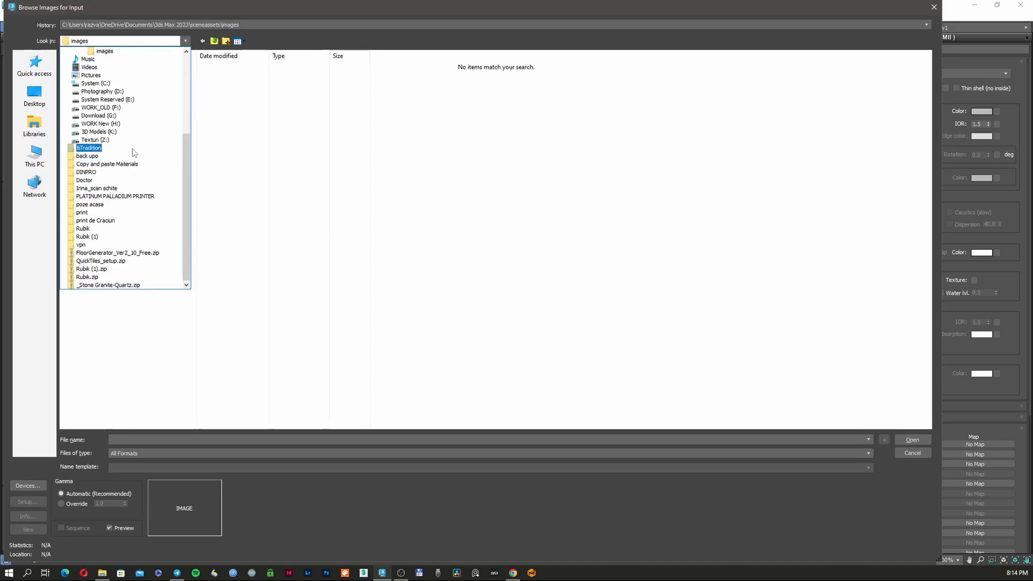
left_click(104, 123)
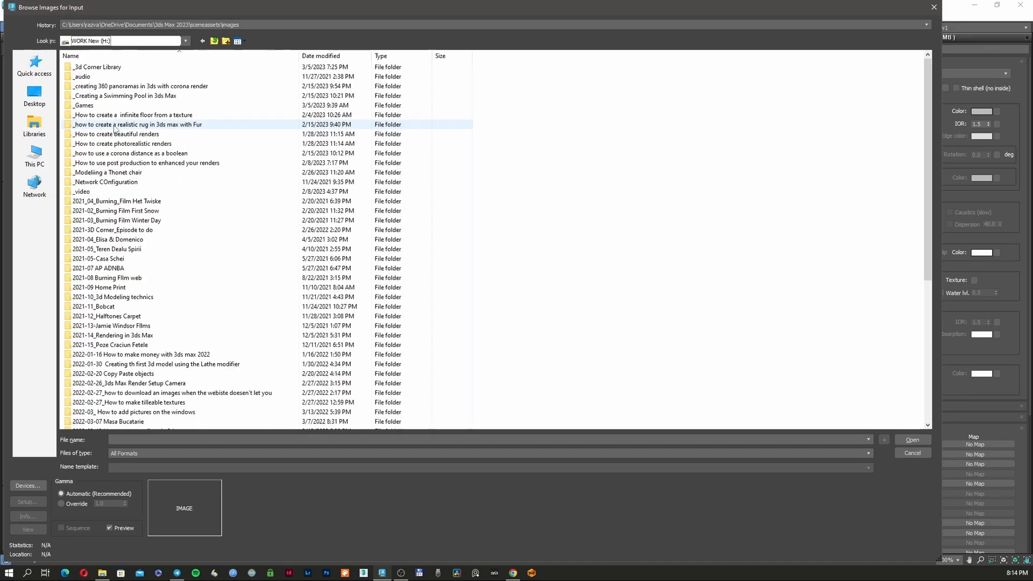
double_click(104, 172)
double_click(88, 67)
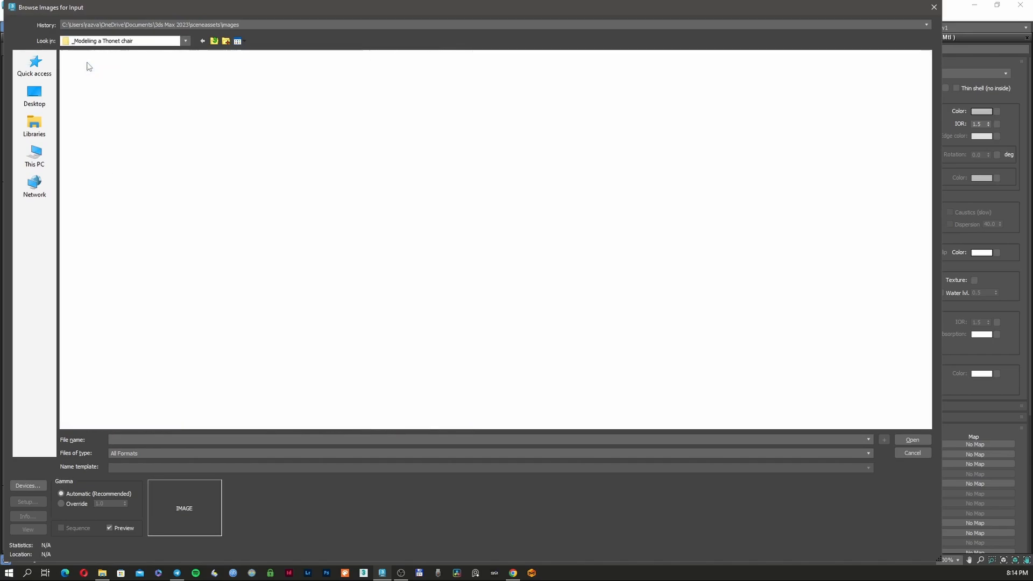
double_click(87, 77)
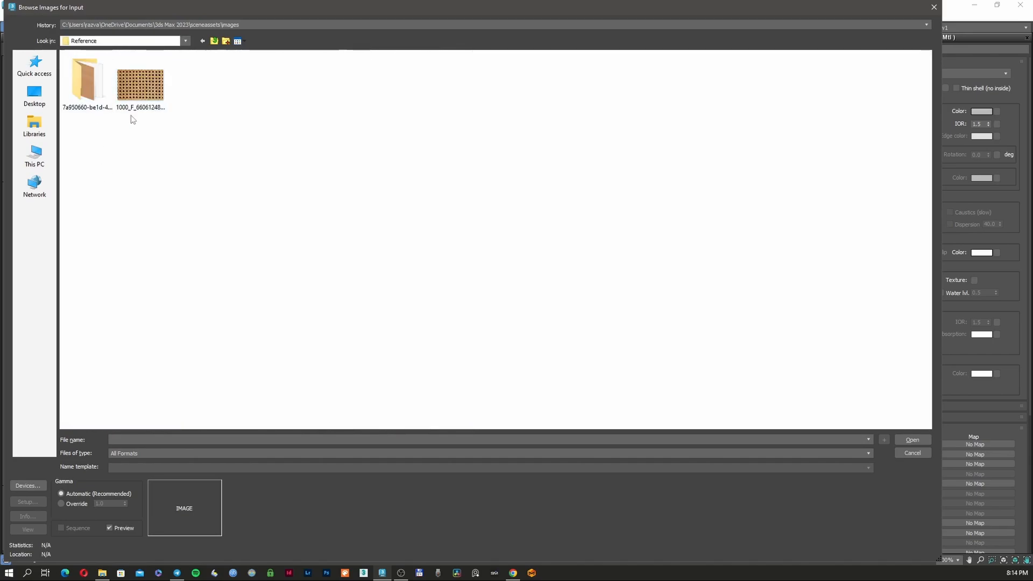
double_click(88, 80)
double_click(132, 96)
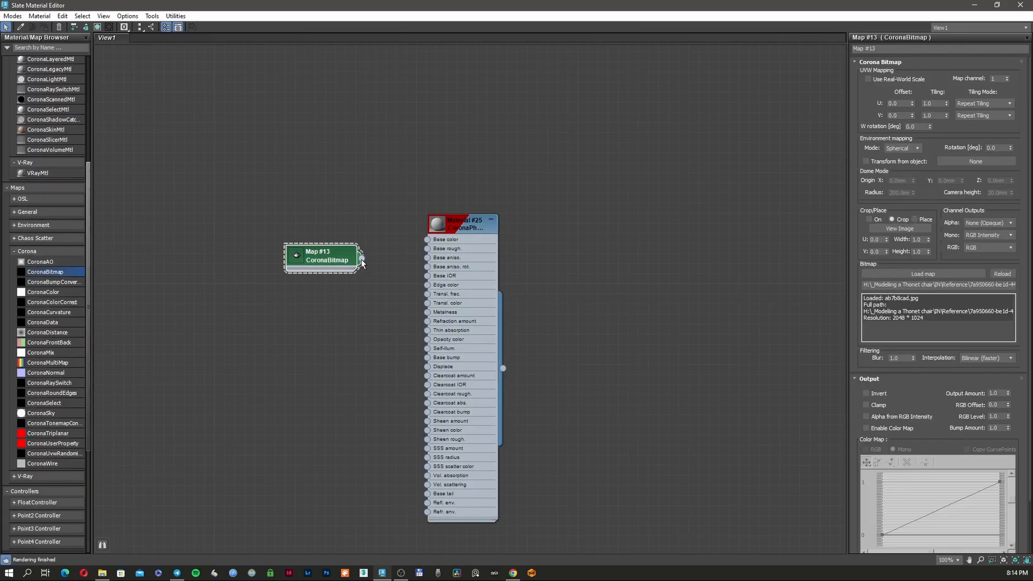
- Connect the wood bitmap to the material's base color and enable Use Real-World Scale for the bitmap
left_click_drag(363, 258, 427, 240)
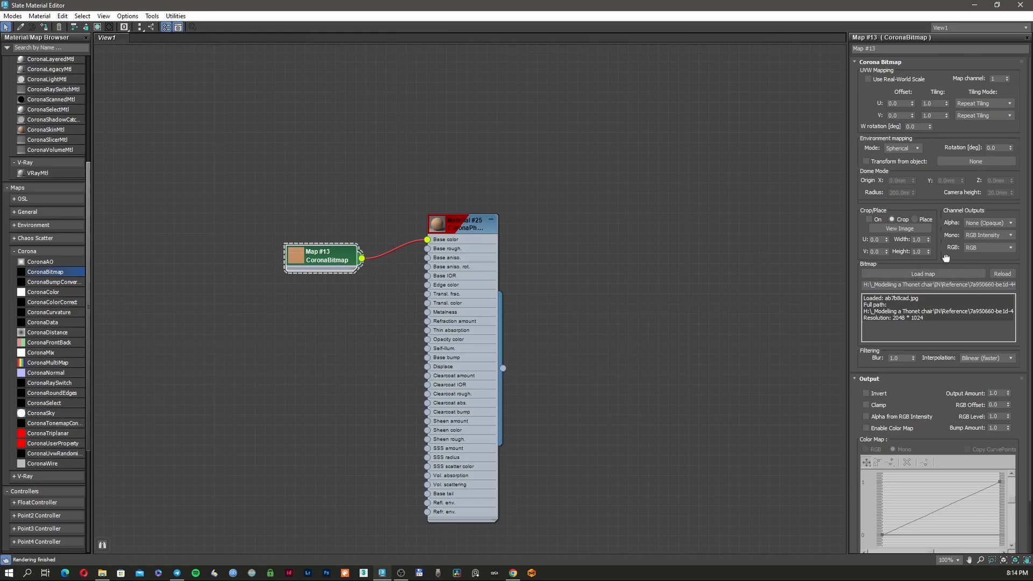
scroll(950, 318, "down", 2)
scroll(937, 344, "up", 2)
left_click(902, 81)
scroll(944, 151, "down", 1)
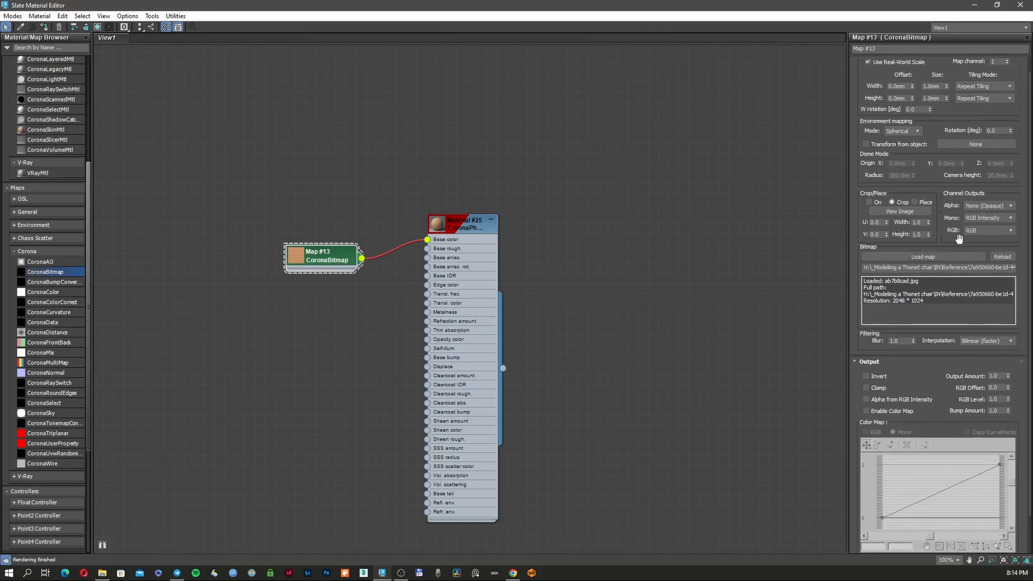
scroll(945, 247, "up", 1)
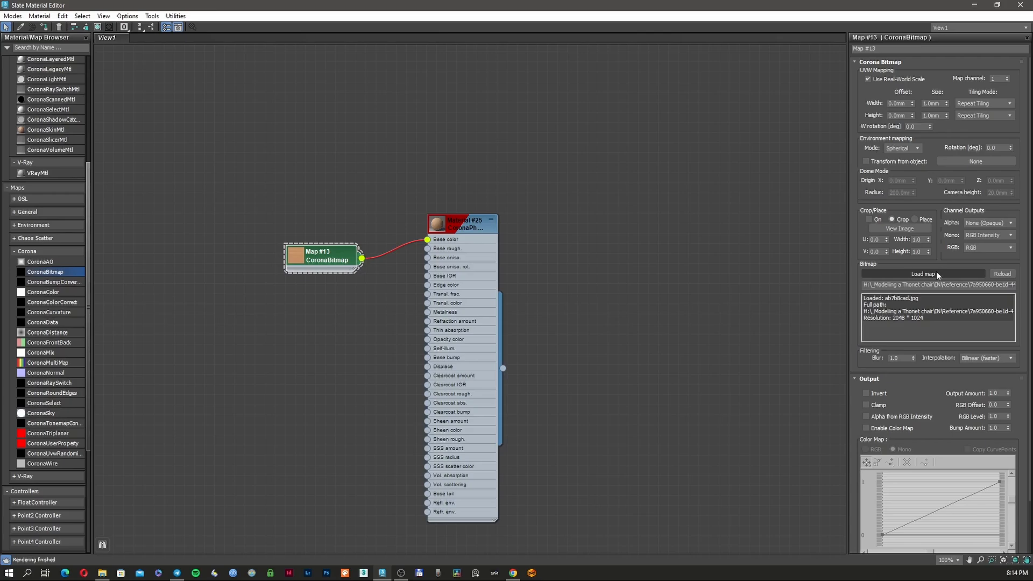
- Check the wood image's proportions and set the bitmap's real-world size to 1500 mm wide by 700 mm high
left_click(904, 229)
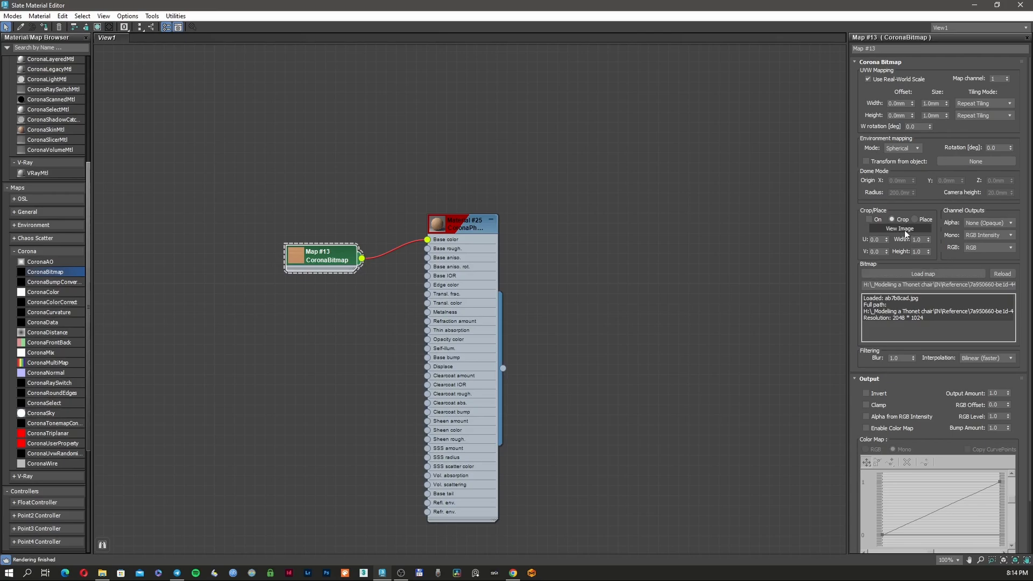
left_click_drag(67, 161, 837, 20)
double_click(838, 25)
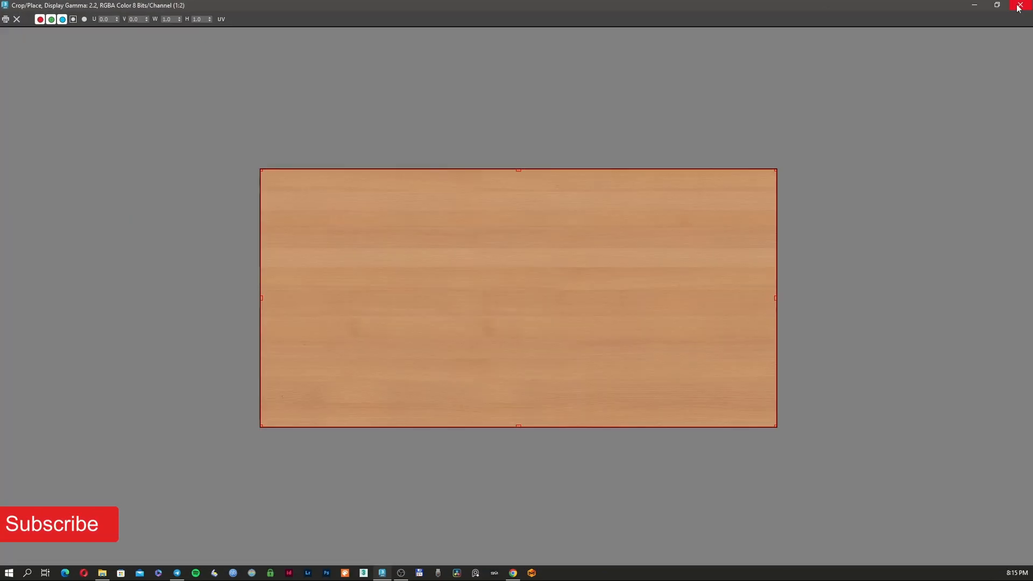
left_click(1019, 6)
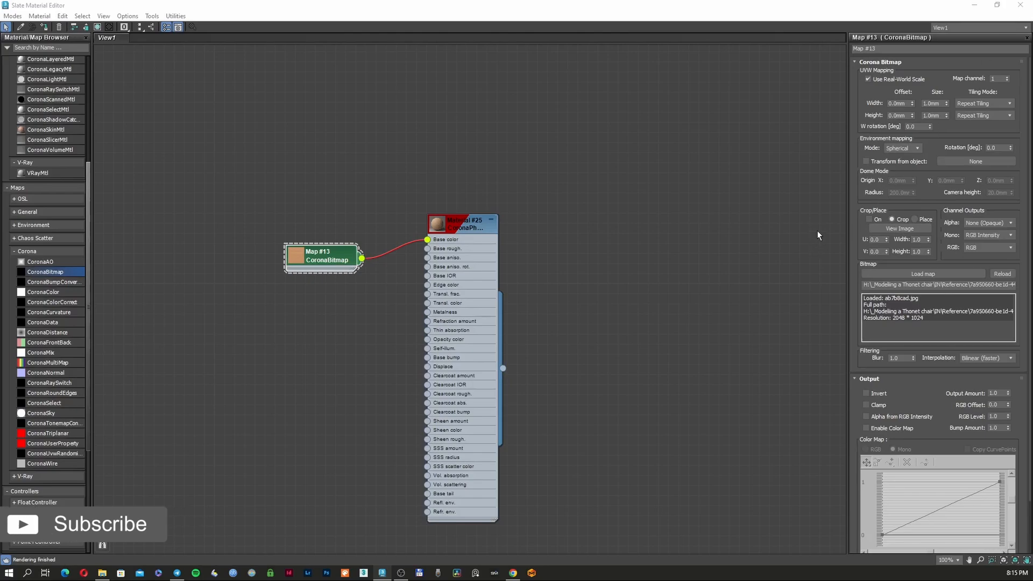
left_click(932, 115)
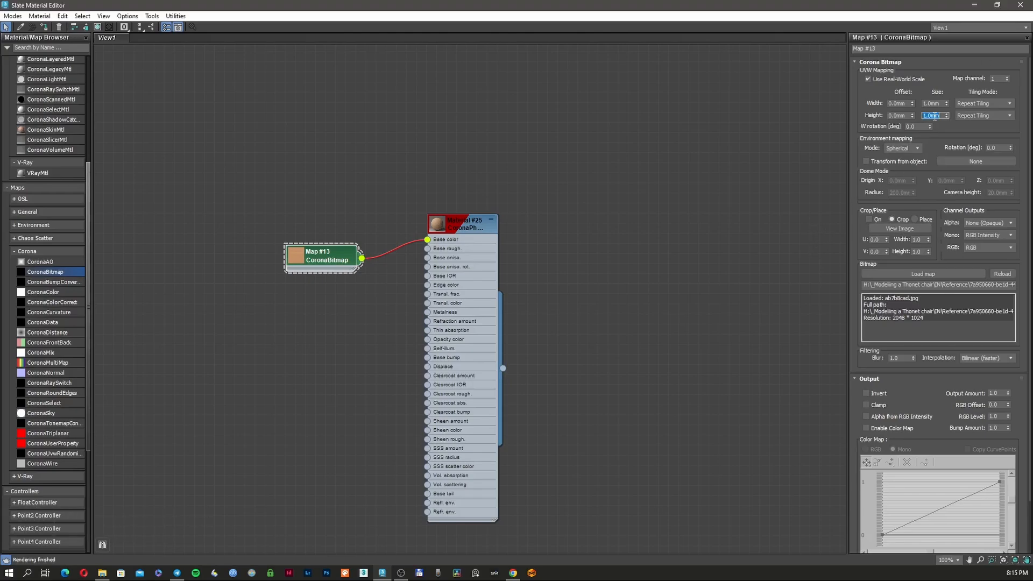
left_click(941, 104)
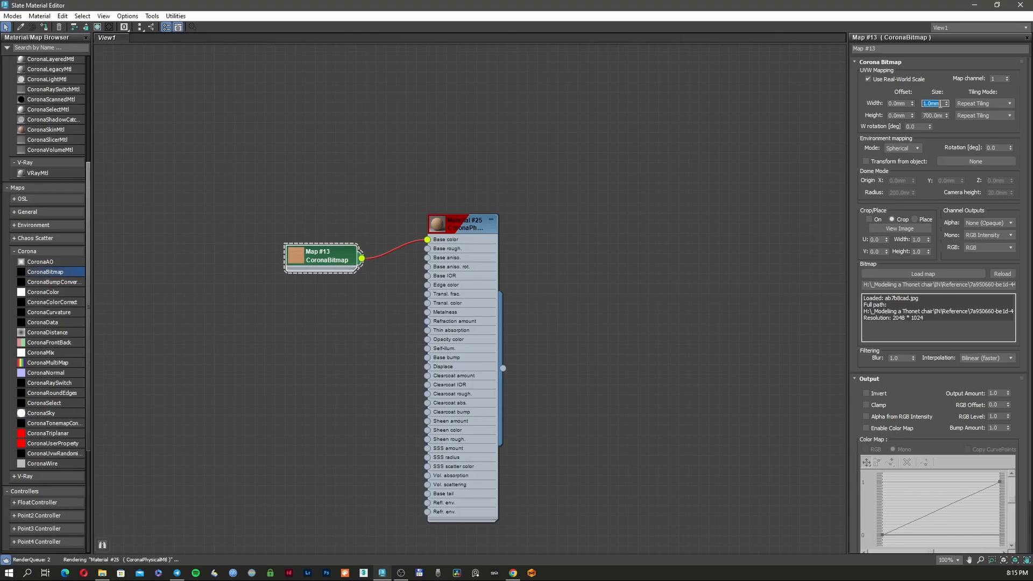
type("1400")
type("0")
key("Return")
- Shrink the material editor beside the chair and assign the wood material to the front legs
left_click(312, 263)
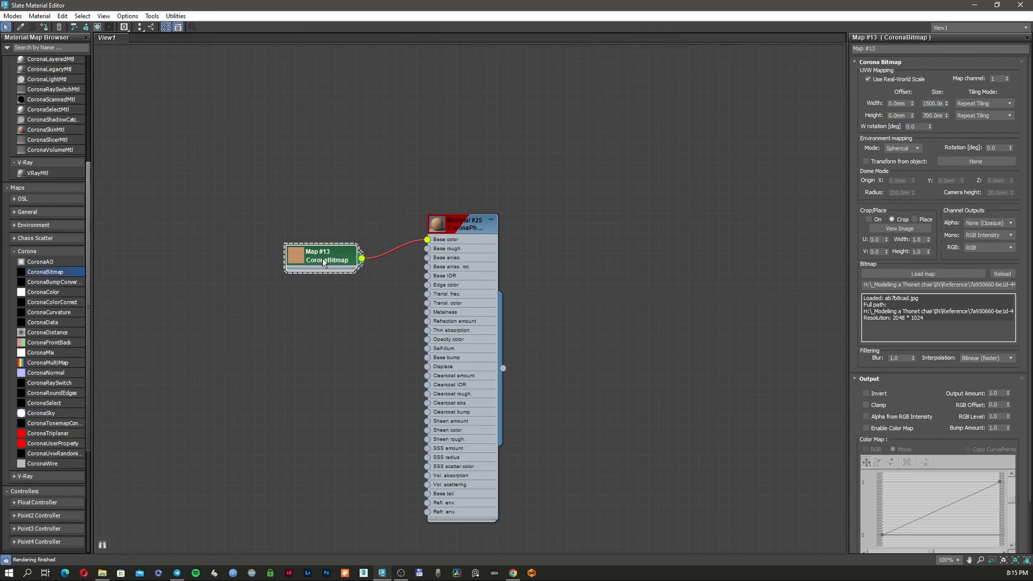
double_click(269, 7)
left_click_drag(441, 93, 769, 60)
middle_click_drag(607, 261, 425, 258)
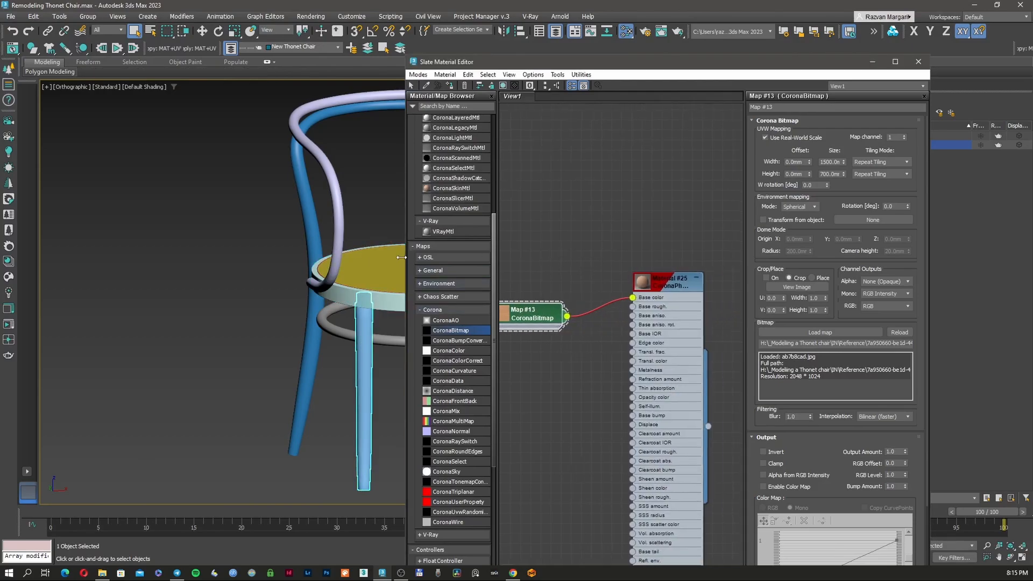
left_click(450, 85)
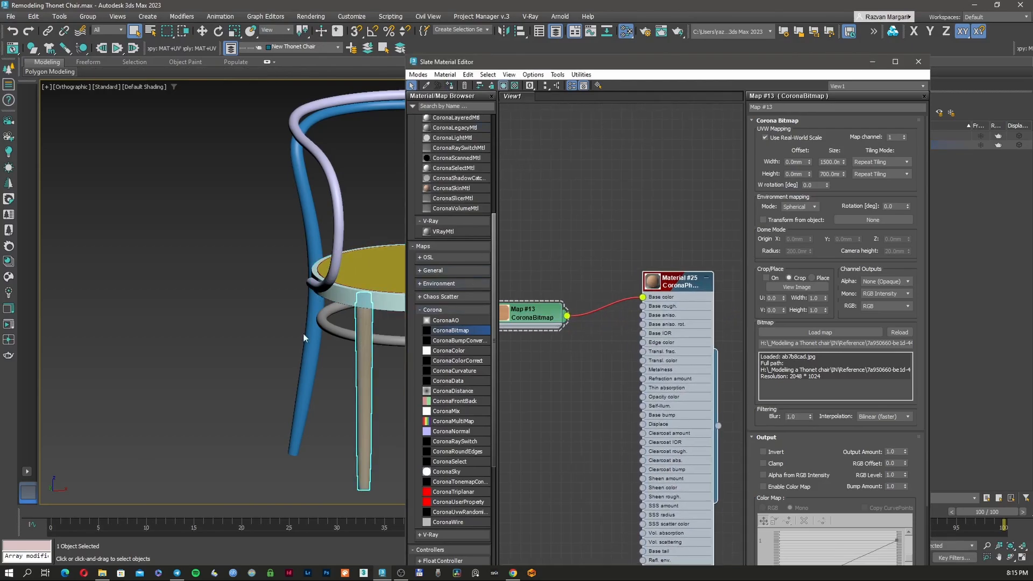
- Examine the scale and direction of the wood grain on the front legs from several distances
scroll(301, 344, "up", 8)
scroll(274, 326, "down", 8)
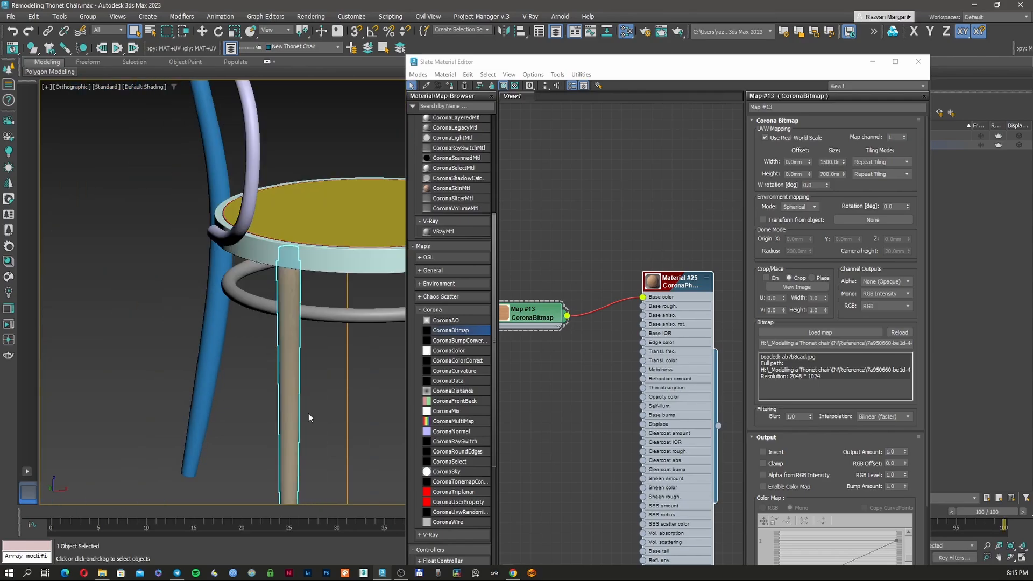
middle_click_drag(308, 413, 280, 349, "alt")
scroll(273, 356, "up", 8)
scroll(272, 356, "down", 8)
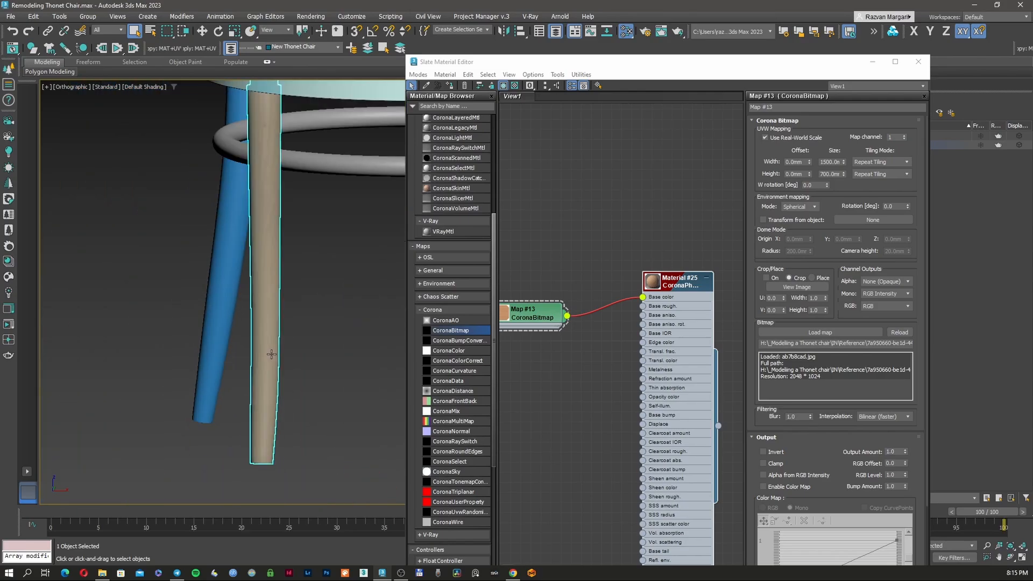
scroll(342, 312, "up", 8)
scroll(342, 312, "down", 8)
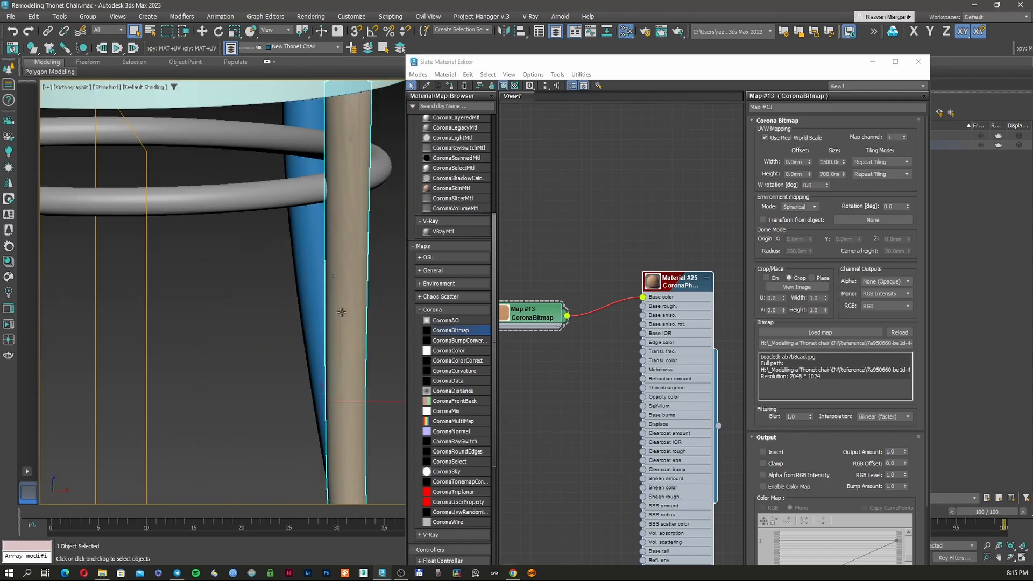
middle_click_drag(128, 297, 191, 296)
left_click_drag(520, 313, 547, 306)
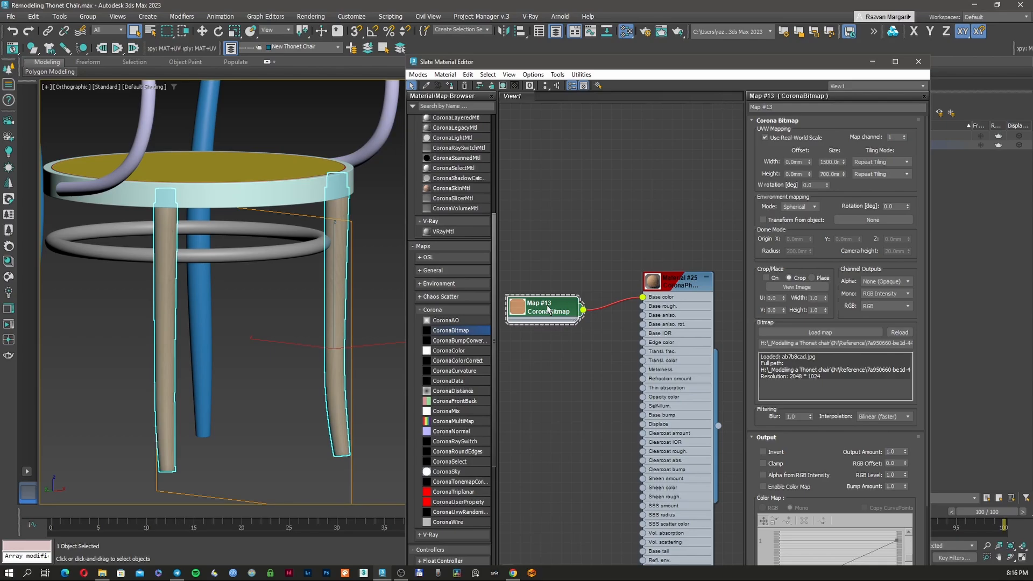
left_click_drag(547, 306, 551, 302)
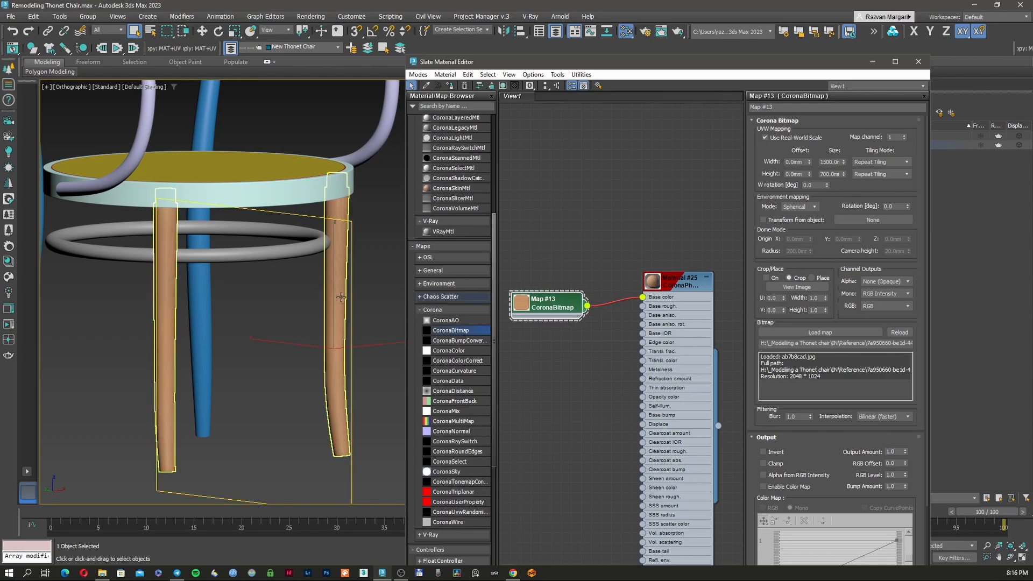
mouse_move(340, 297)
middle_mouse_down("alt")
mouse_move(319, 287)
mouse_move(331, 305)
middle_mouse_up("alt")
- Assign the wood material to the brace ring beneath the seat and check its grain up close
left_click(329, 239)
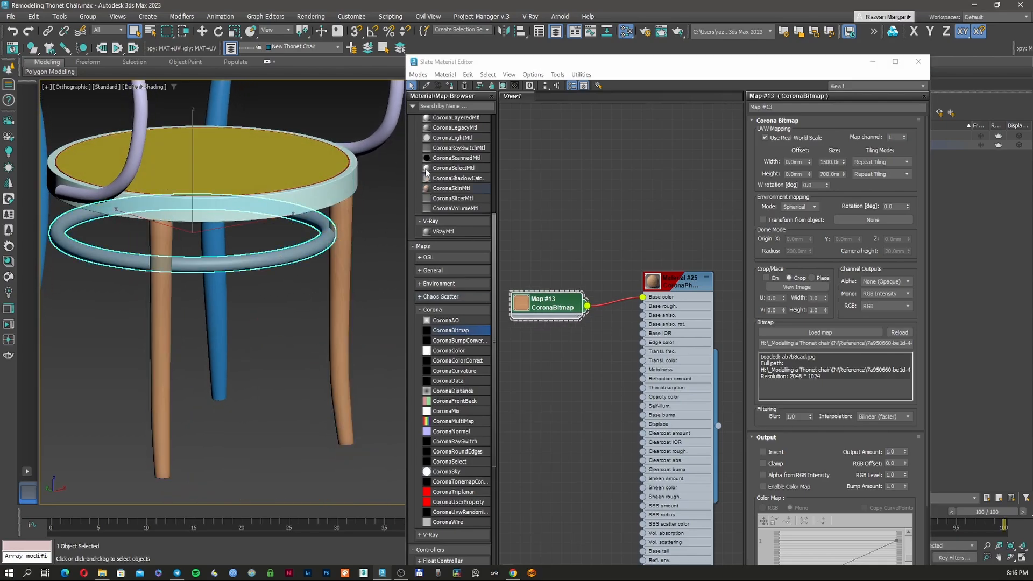
scroll(249, 257, "up", 5)
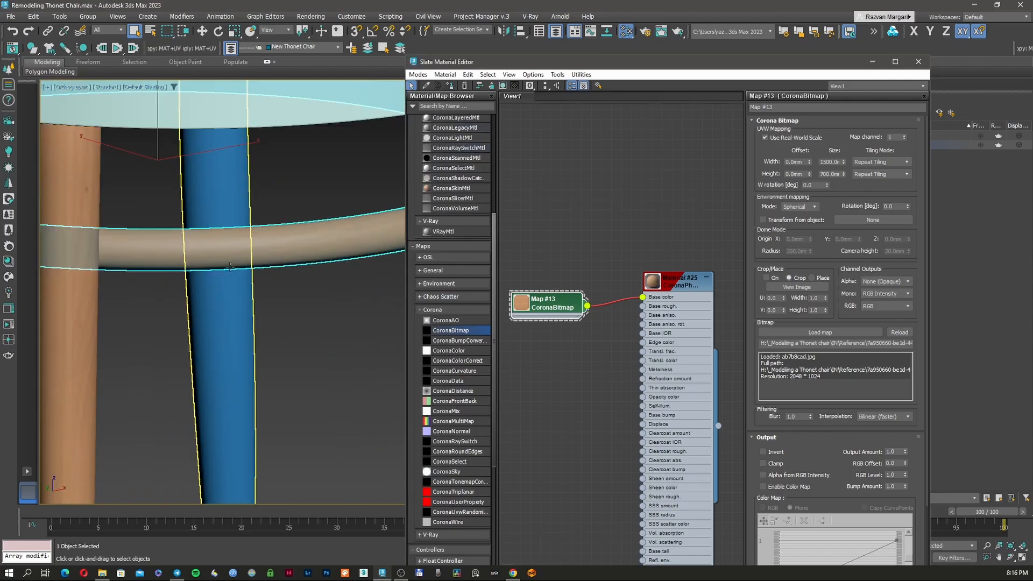
scroll(249, 257, "down", 6)
- Assign the same wood material to the seat frame ring and to the curved armrest
left_click(314, 206)
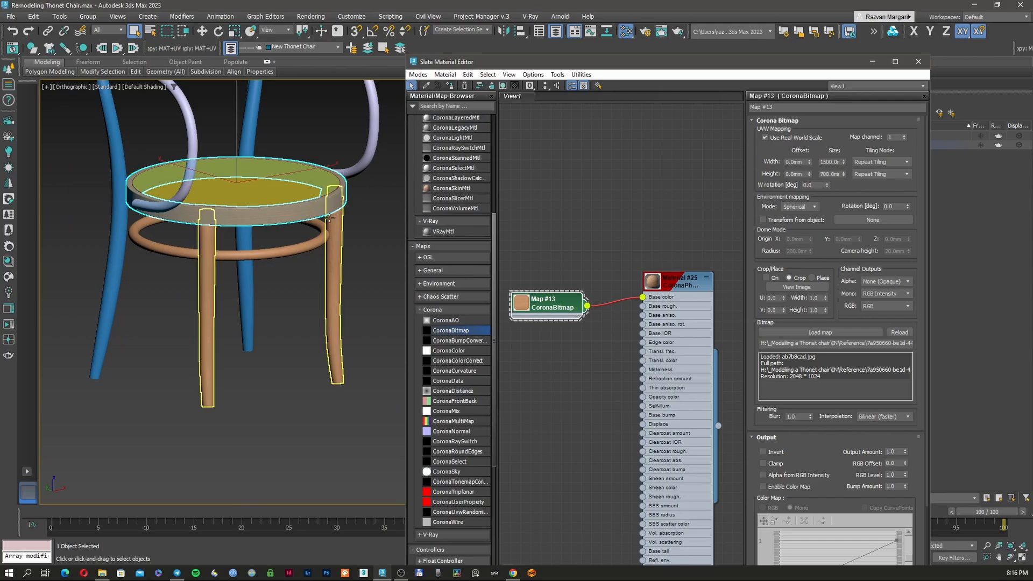
scroll(242, 219, "up", 5)
scroll(241, 219, "down", 5)
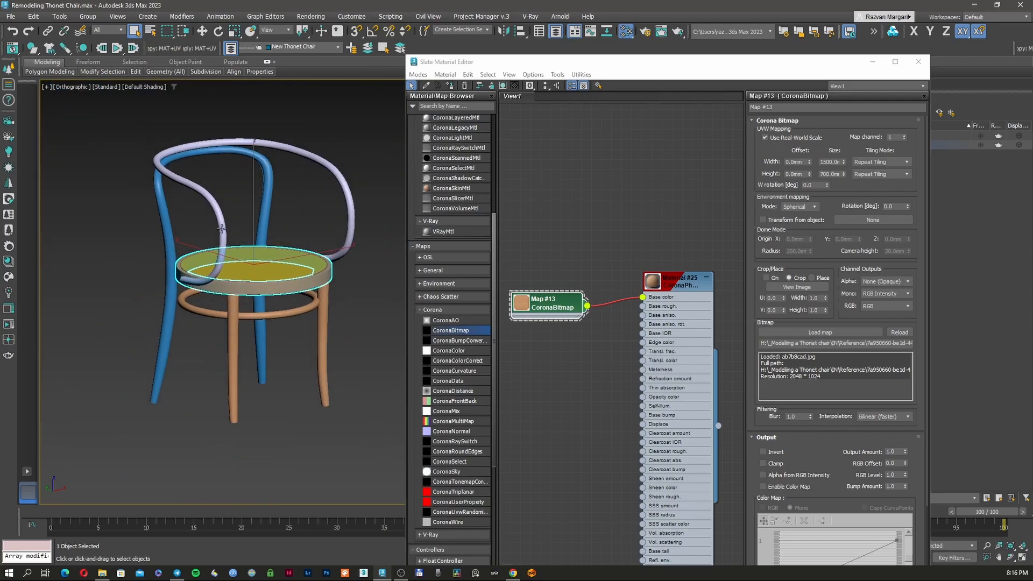
left_click(336, 171)
left_click(450, 85)
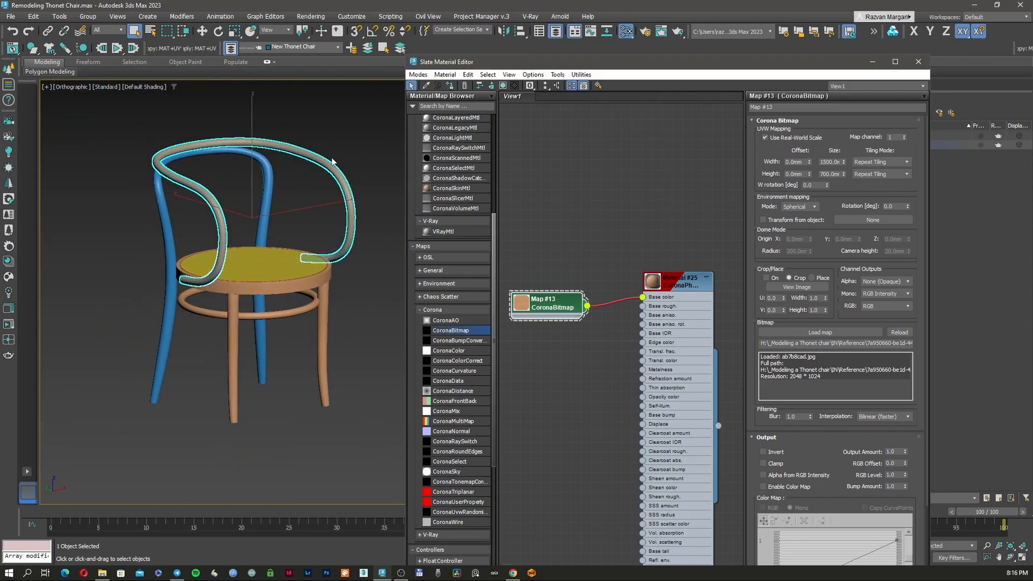
- Assign the wood material to the back frame with the rear legs and check its grain up close
left_click(268, 183)
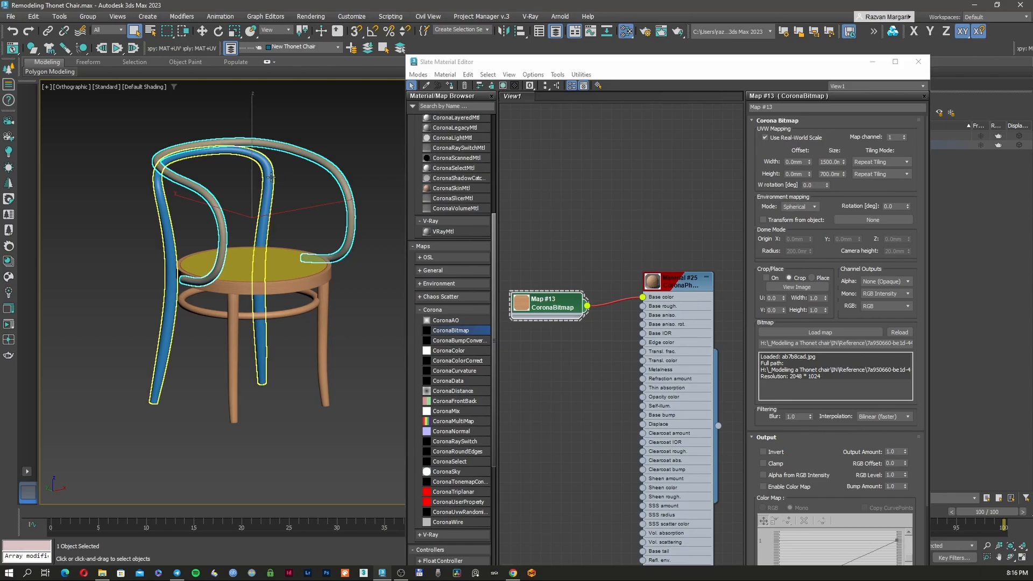
left_click(448, 85)
scroll(248, 196, "up", 10)
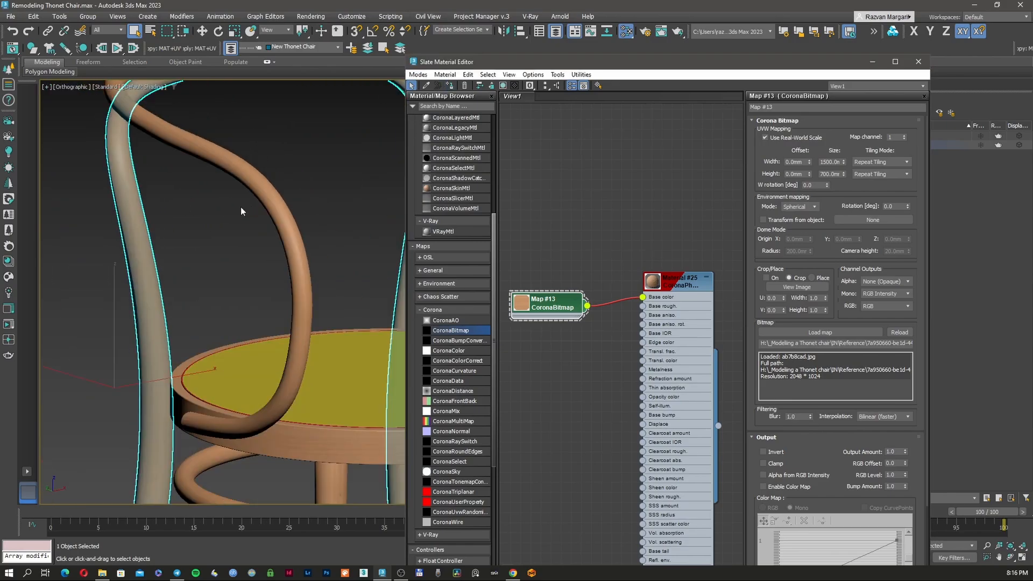
left_click(199, 228)
- Maximize the material editor, space out the bitmap and material nodes, and open the wood material's parameters with an enlarged preview
left_click(725, 71)
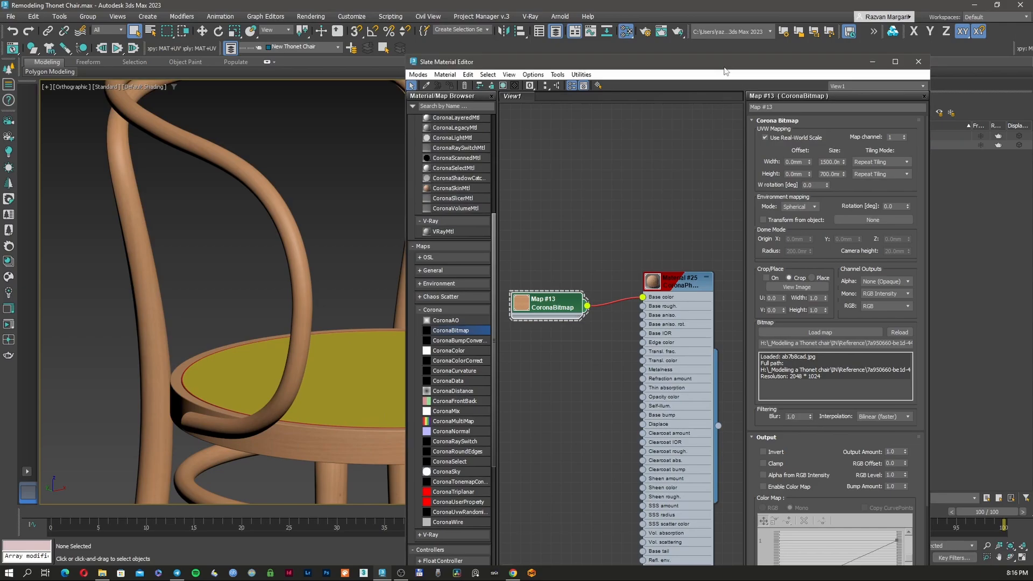
double_click(725, 70)
left_click_drag(299, 228, 439, 227)
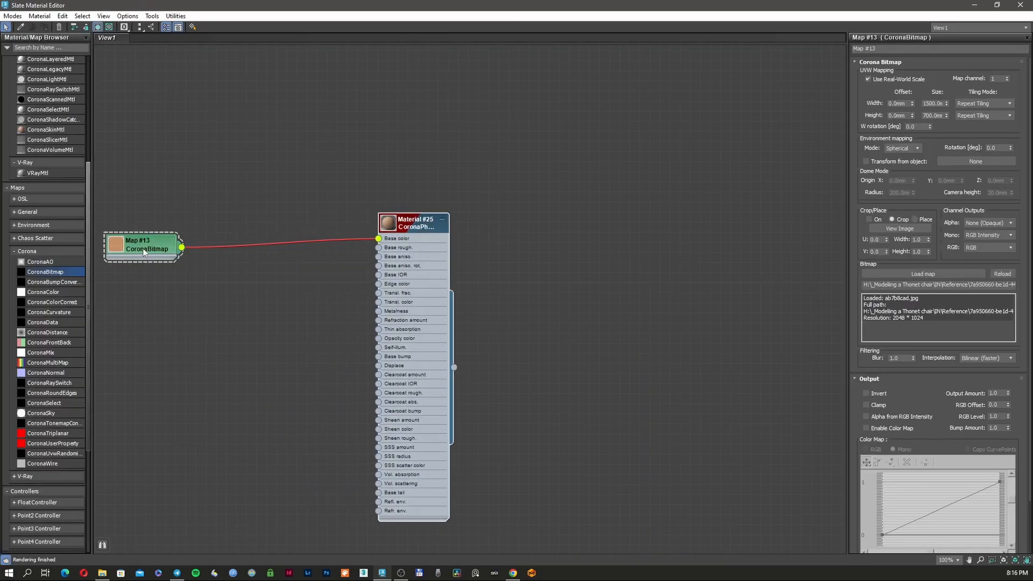
left_click_drag(144, 252, 245, 242)
left_click_drag(391, 227, 463, 237)
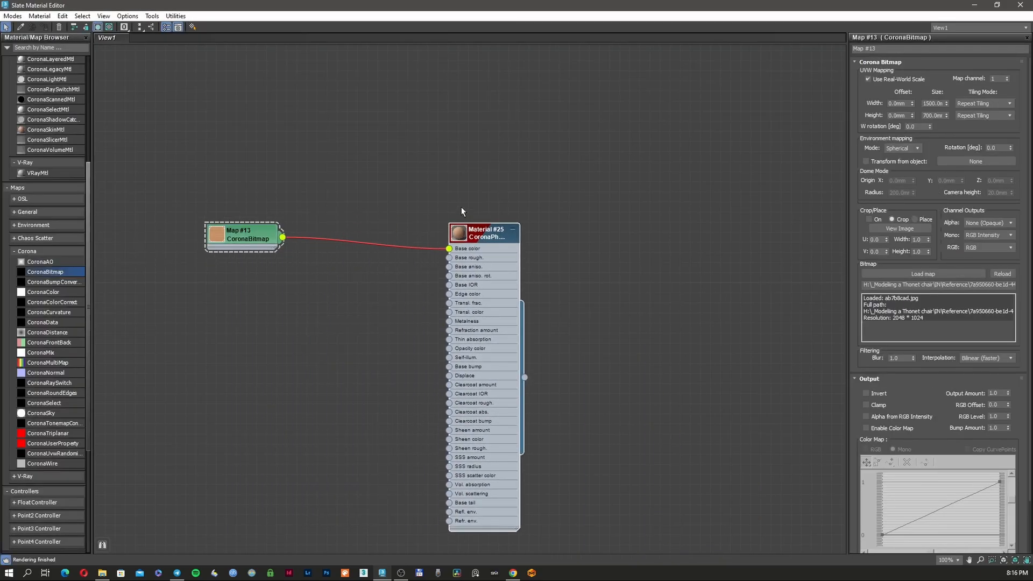
double_click(463, 237)
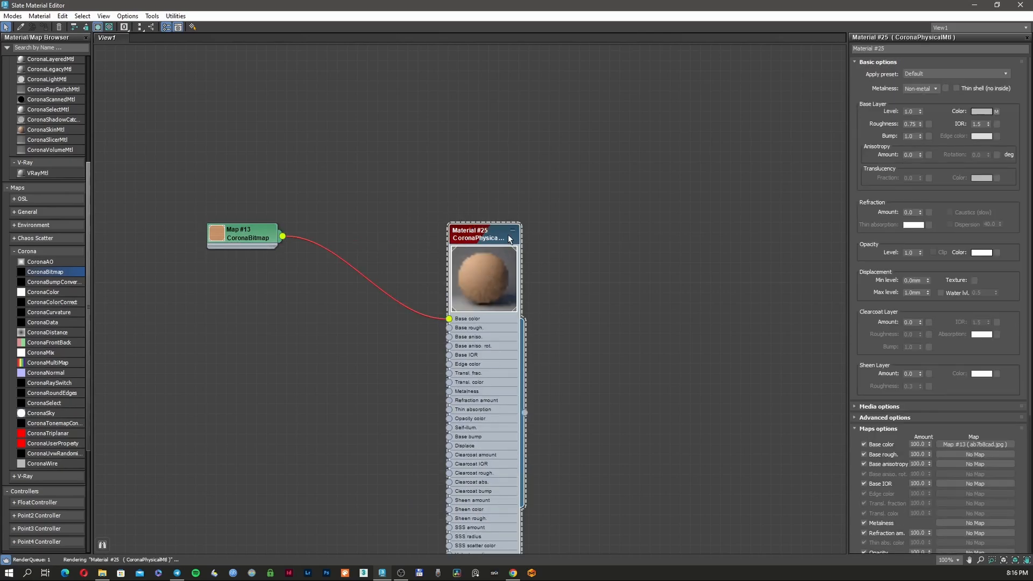
left_click_drag(510, 239, 539, 188)
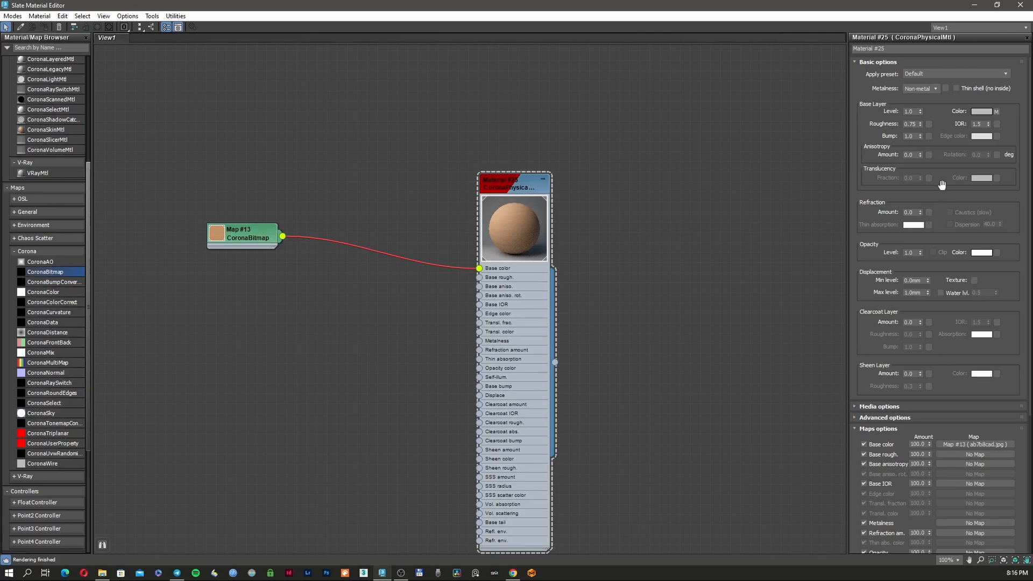
left_click_drag(262, 238, 231, 218)
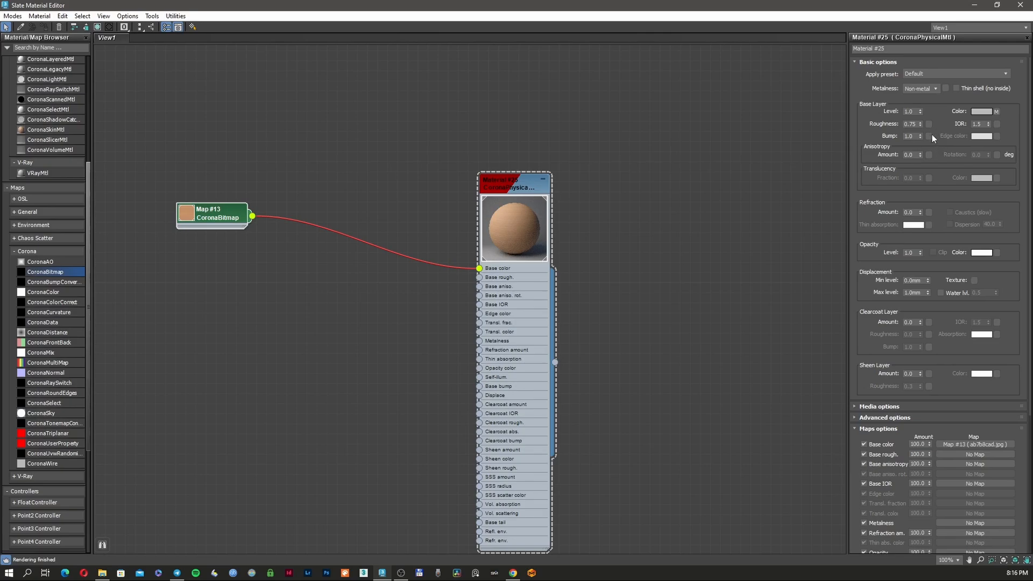
- Set the wood material's base roughness to 1.0 and link the wood bitmap to it as an instance
right_click(921, 124)
left_click_drag(921, 124, 927, 42)
left_click_drag(222, 218, 928, 124)
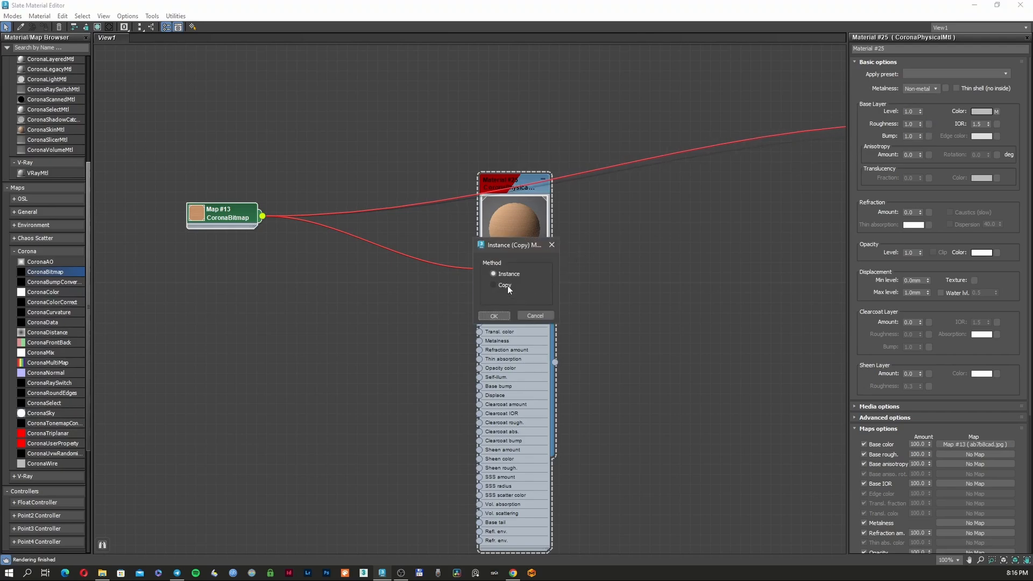
left_click(493, 316)
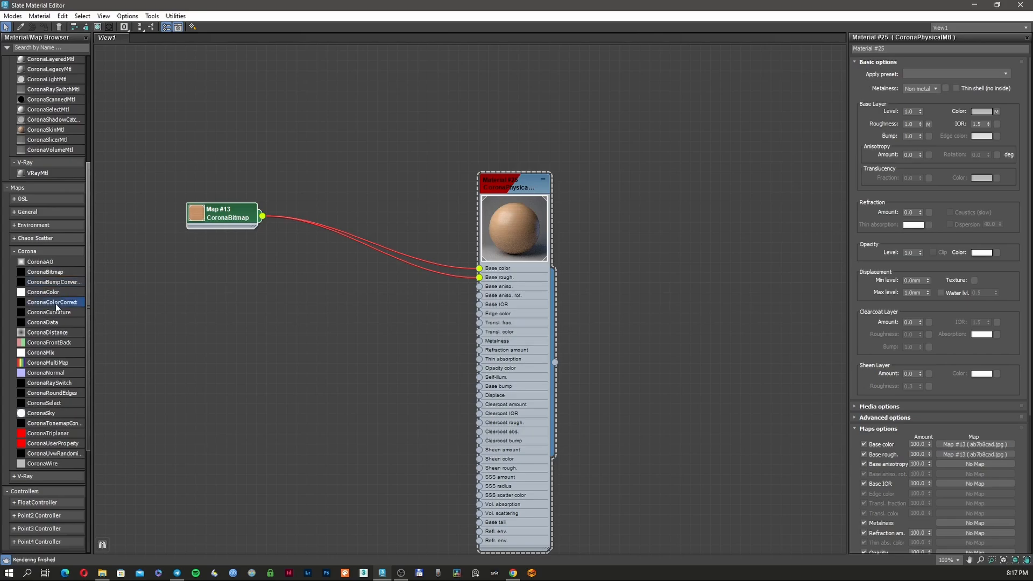
- Insert a CoronaColorCorrect map between the wood bitmap and base roughness, with exposure -0.05 and saturation -1.0
left_click_drag(62, 304, 383, 293)
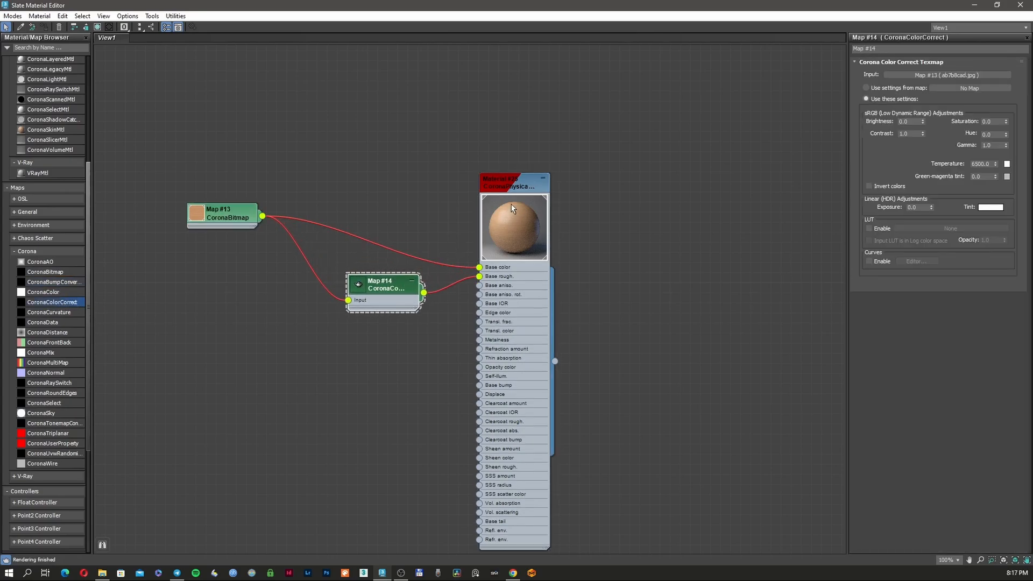
left_click_drag(517, 189, 556, 199)
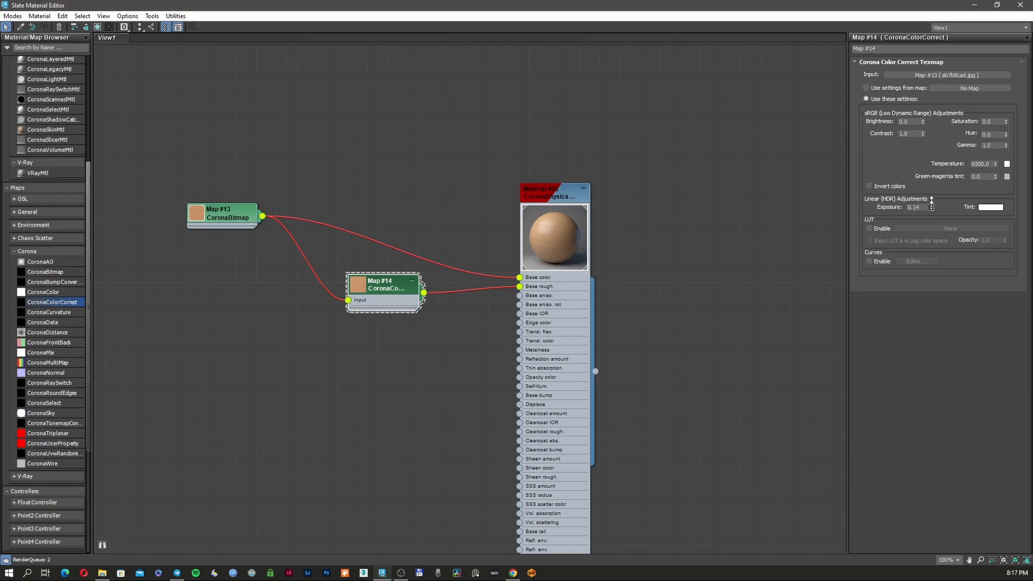
mouse_move(931, 208)
left_mouse_down()
mouse_move(932, 116)
mouse_move(937, 228)
mouse_move(941, 210)
left_mouse_up()
left_click_drag(1007, 124, 1007, 143)
left_click(559, 232)
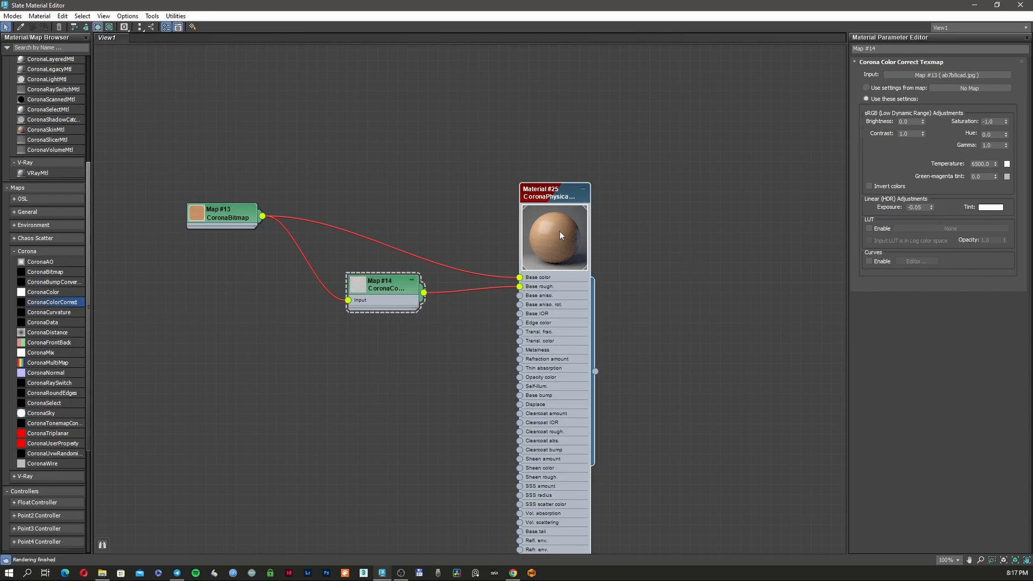
- Rearrange the map nodes and add a CoronaBumpConverter below the color correction, fed by the wood bitmap
double_click(560, 231)
double_click(528, 194)
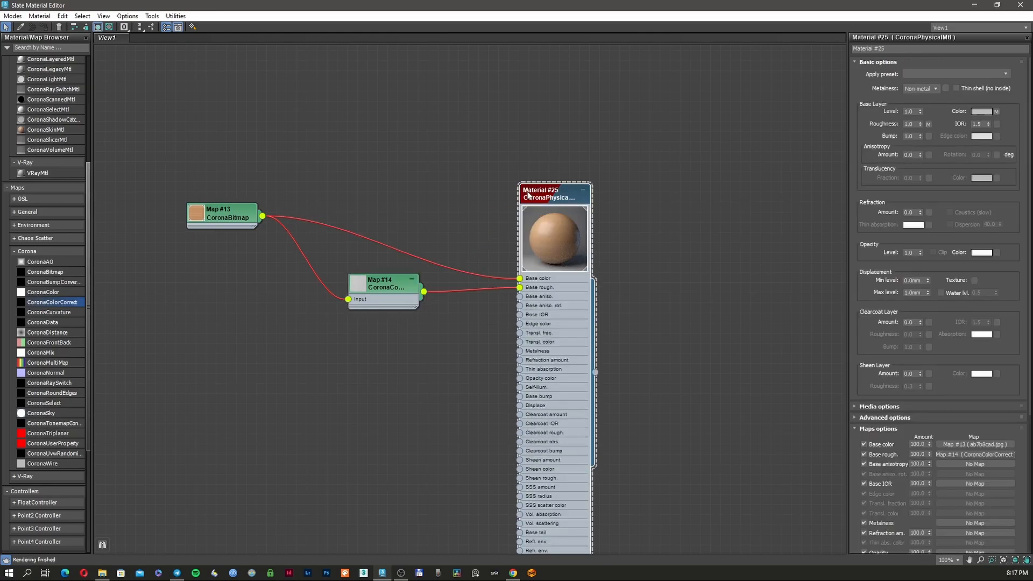
left_click_drag(411, 287, 401, 287)
left_click_drag(241, 221, 231, 211)
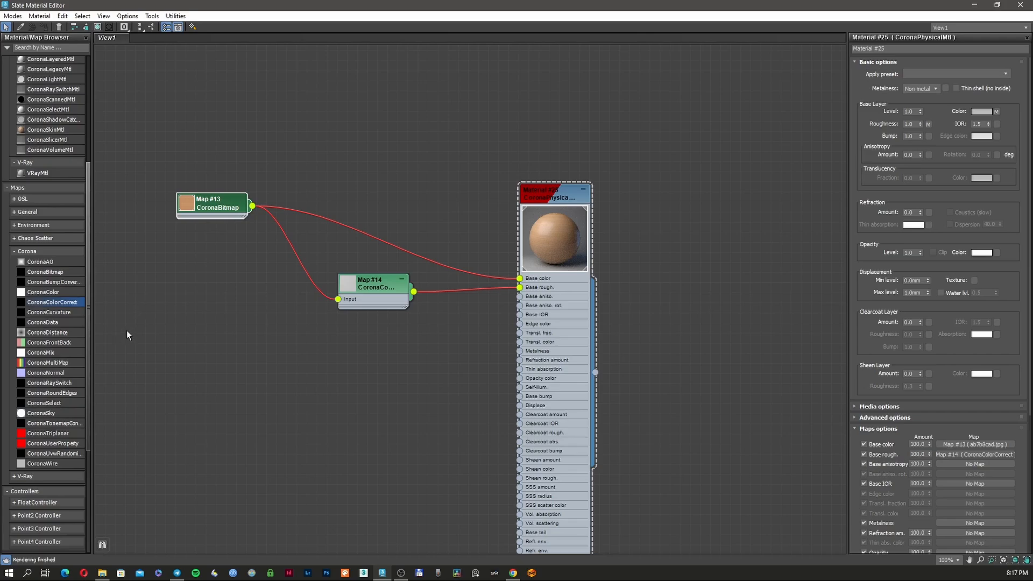
left_click_drag(62, 284, 353, 349)
left_click_drag(253, 206, 328, 360)
left_click_drag(405, 353, 410, 353)
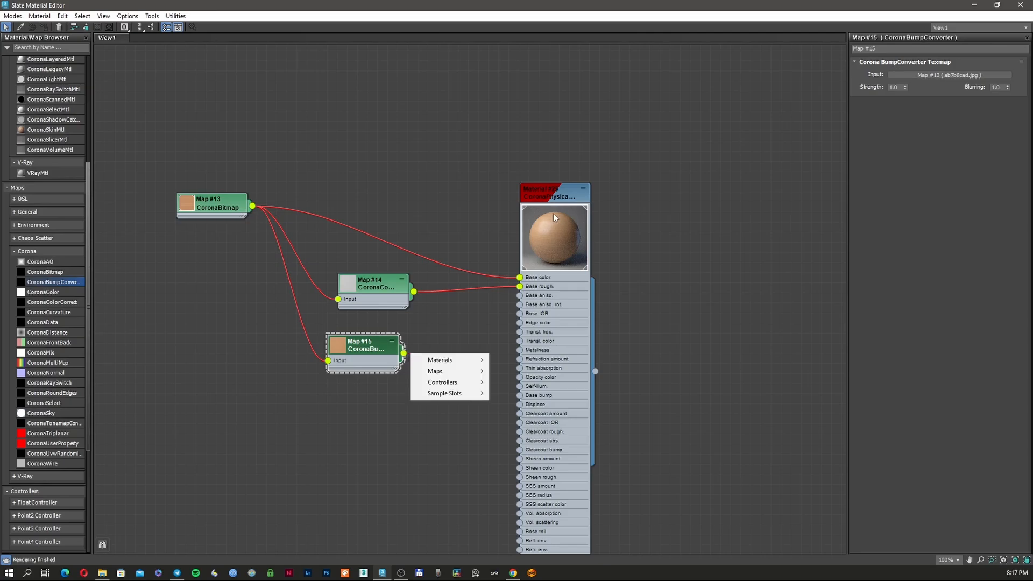
- Link the CoronaBumpConverter to the wood material's base bump as an instance and minimize the material editor
double_click(548, 193)
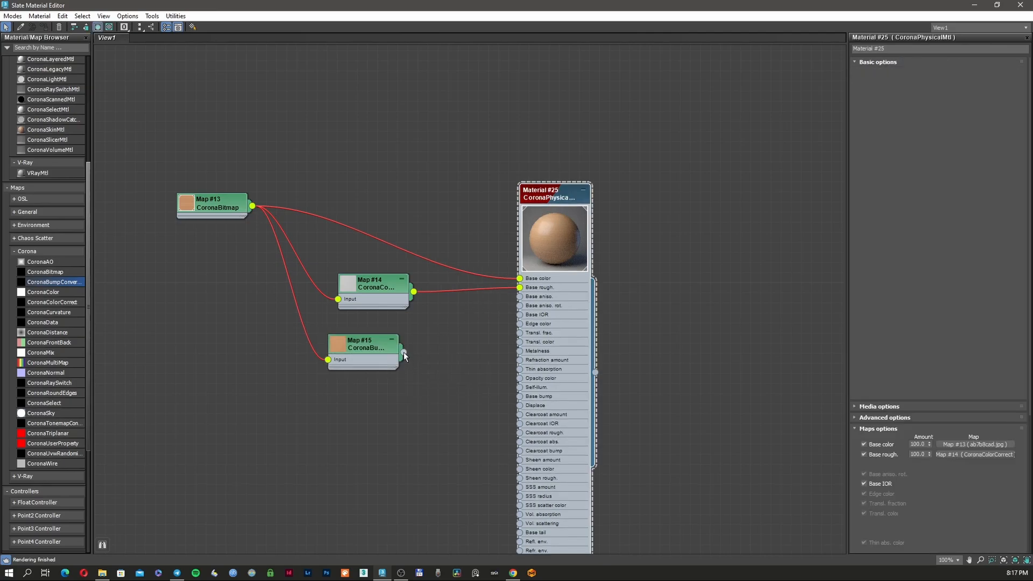
left_click_drag(403, 352, 932, 139)
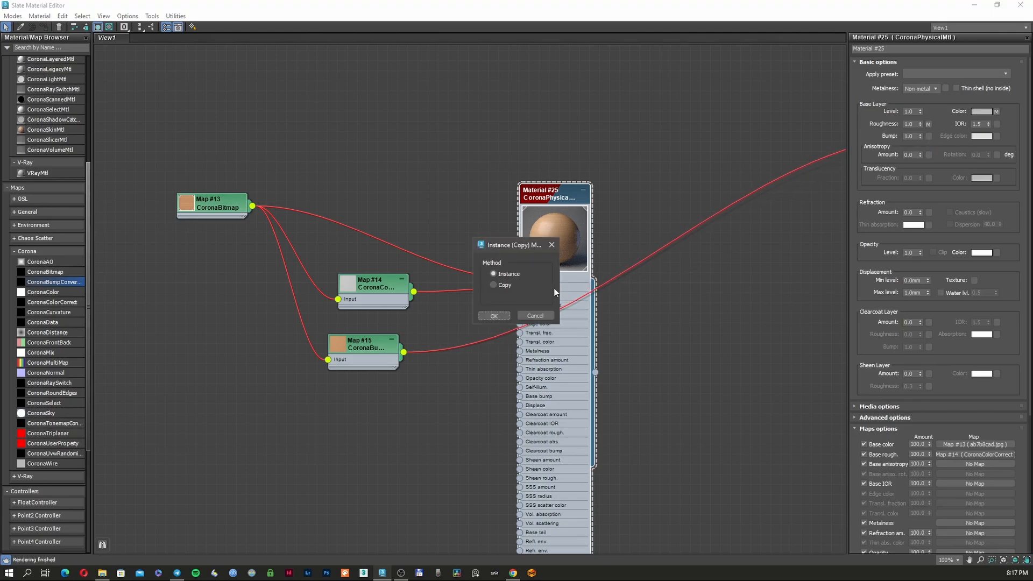
left_click(494, 316)
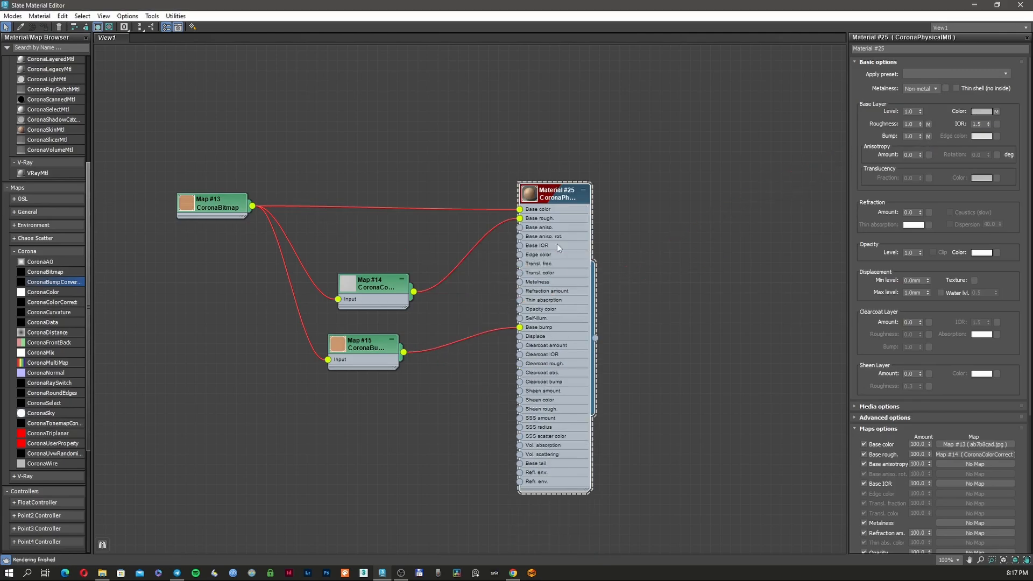
double_click(532, 195)
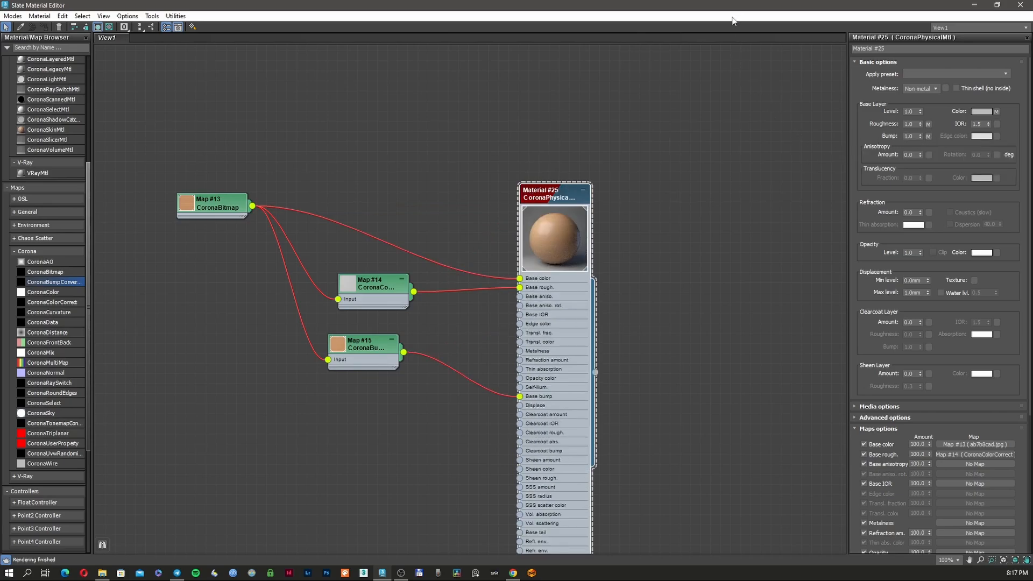
left_click(973, 5)
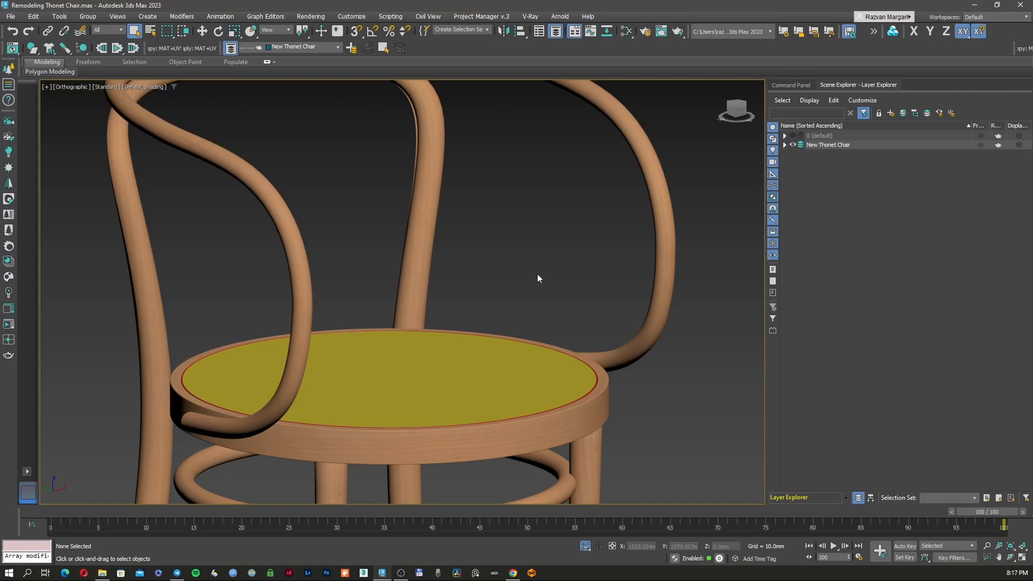
- Inspect the seat frame and the chair's mesh in wireframe, and return the viewport to shaded display
left_click(495, 341)
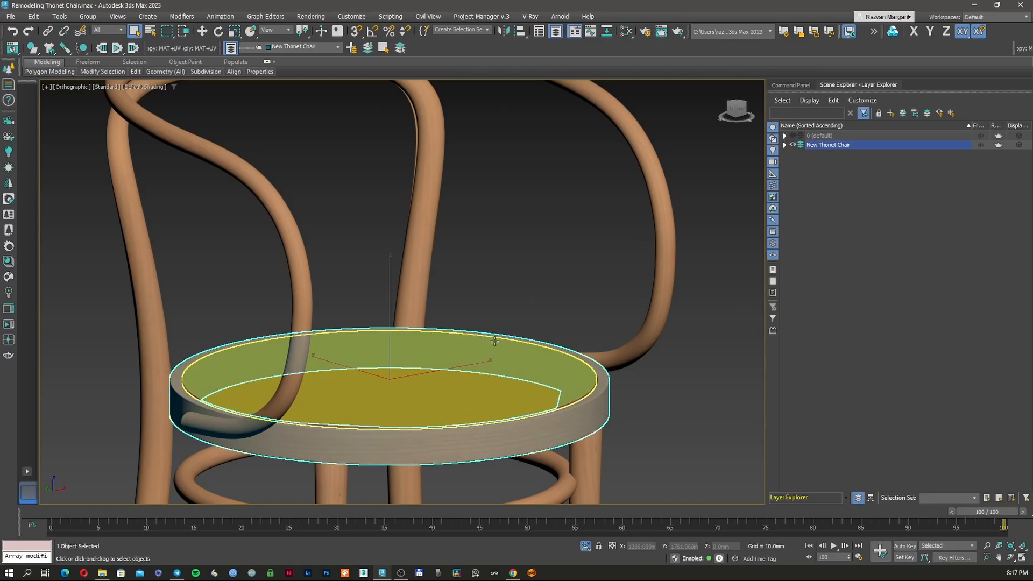
left_click(494, 285)
key("F3")
key("F3")
key("F3")
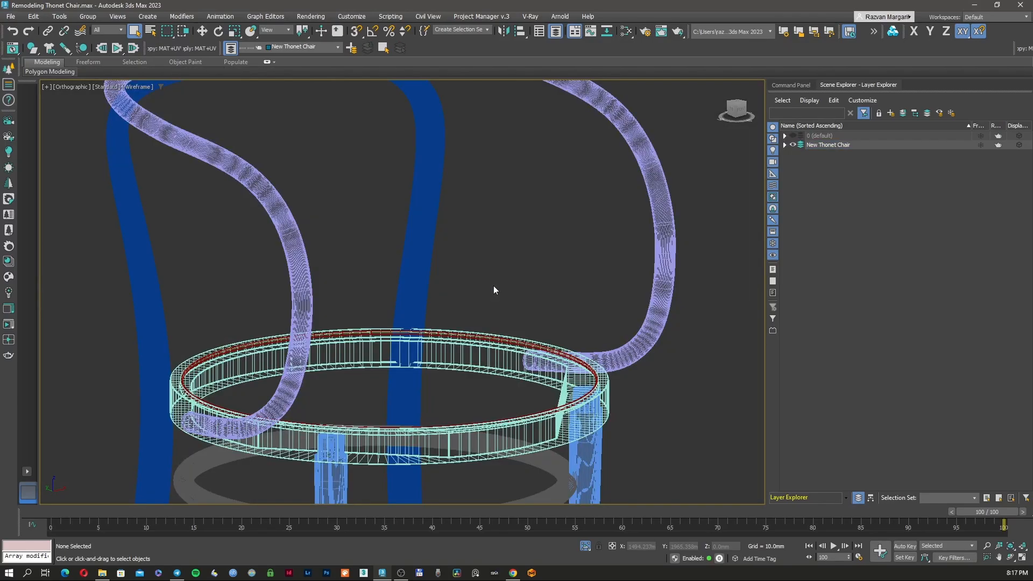
key("F3")
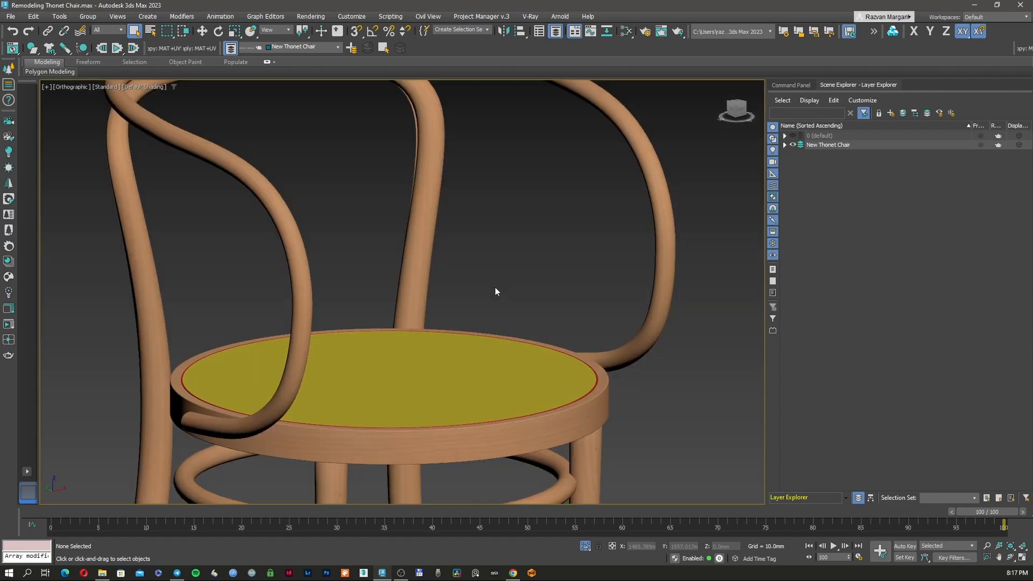
- Add a CoronaBitmap as the environment map and browse the Texturi (Z:) drive for its image
key("8")
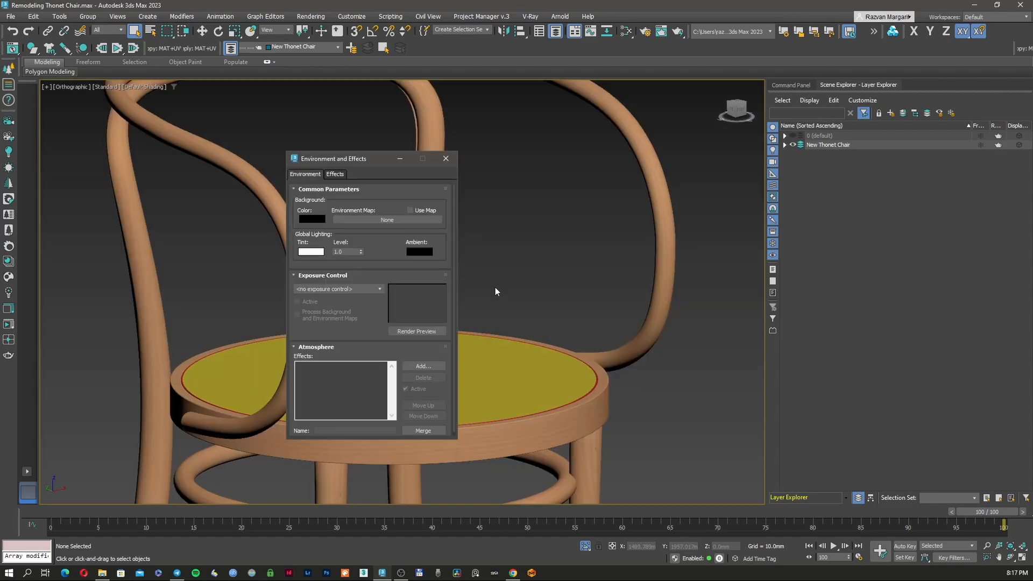
left_click(400, 221)
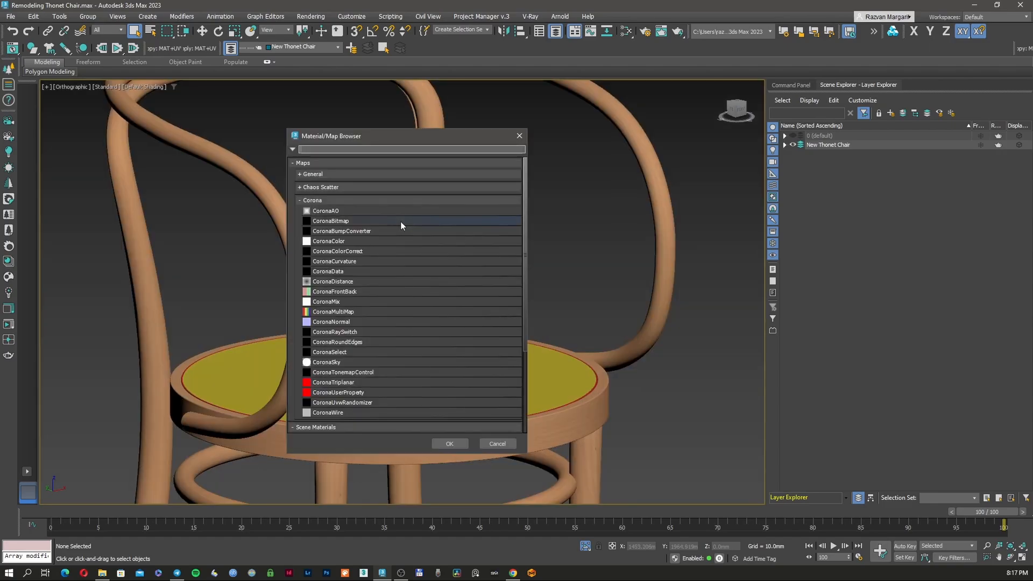
double_click(341, 221)
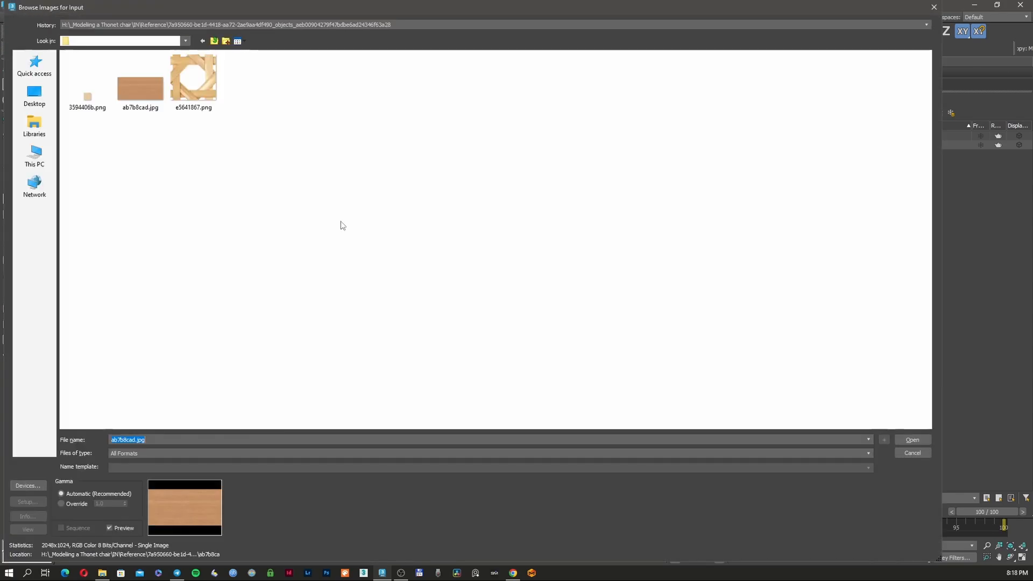
left_click(185, 41)
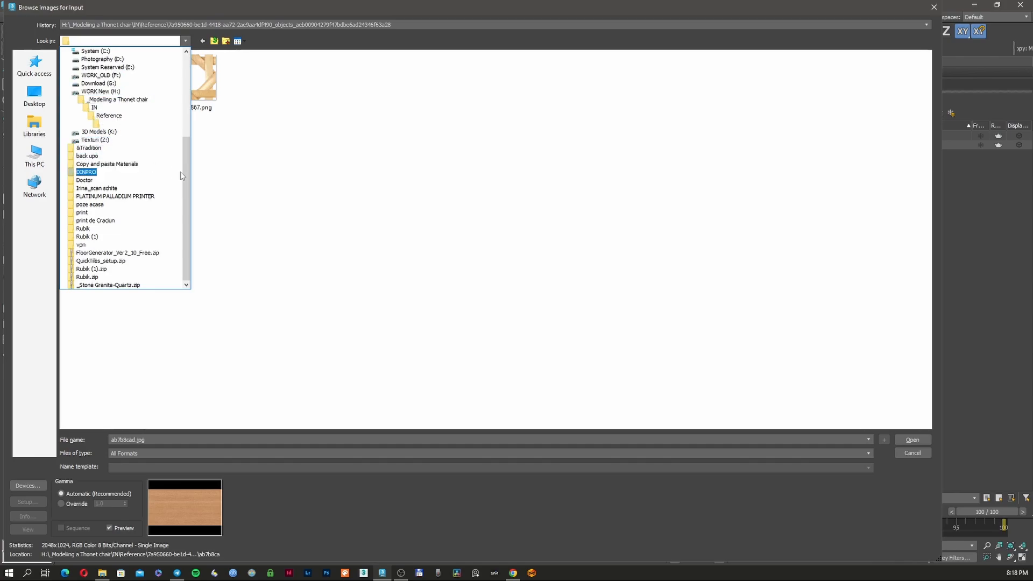
left_click(95, 139)
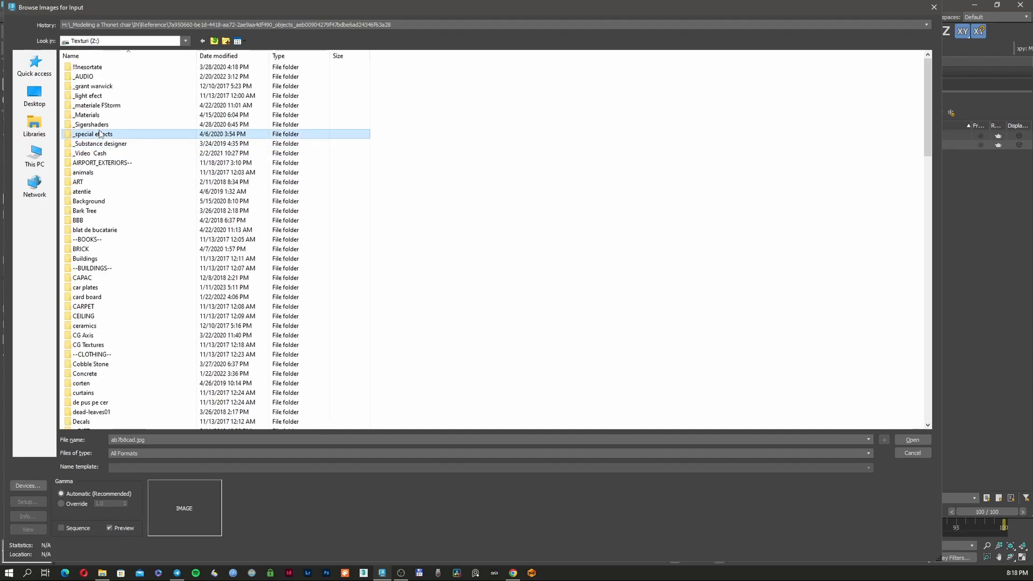
key("d")
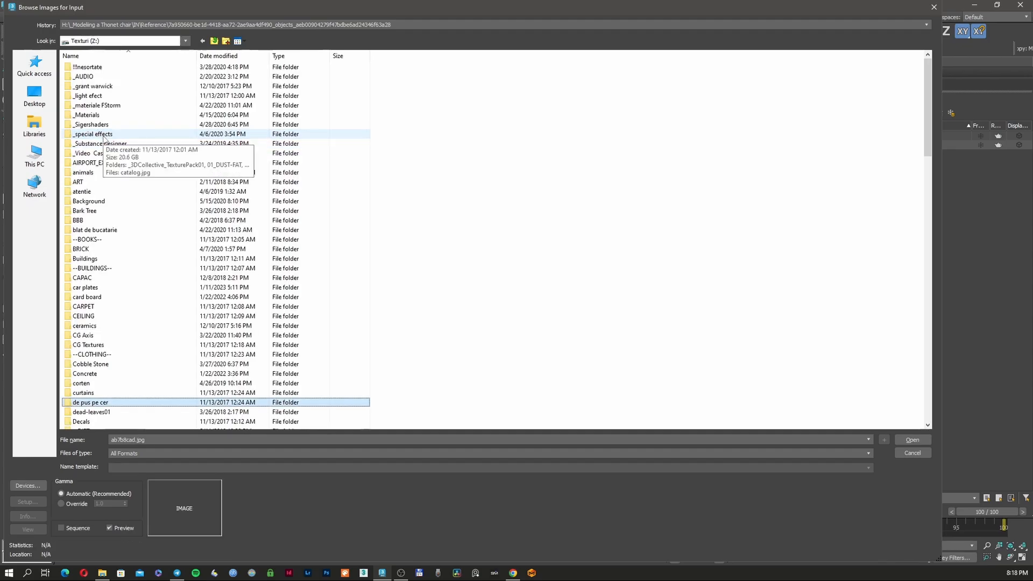
- Load artist_workshop_8k.hdr from the HDRI haven folder inside HDRI on the Texturi drive as the environment map
left_click(104, 136)
key("h")
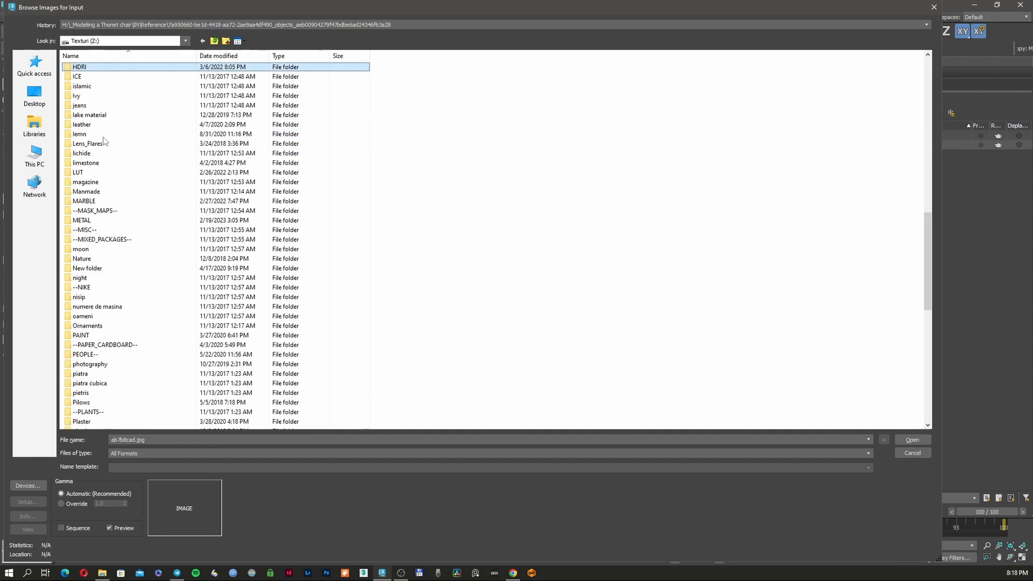
double_click(93, 72)
left_click(124, 101)
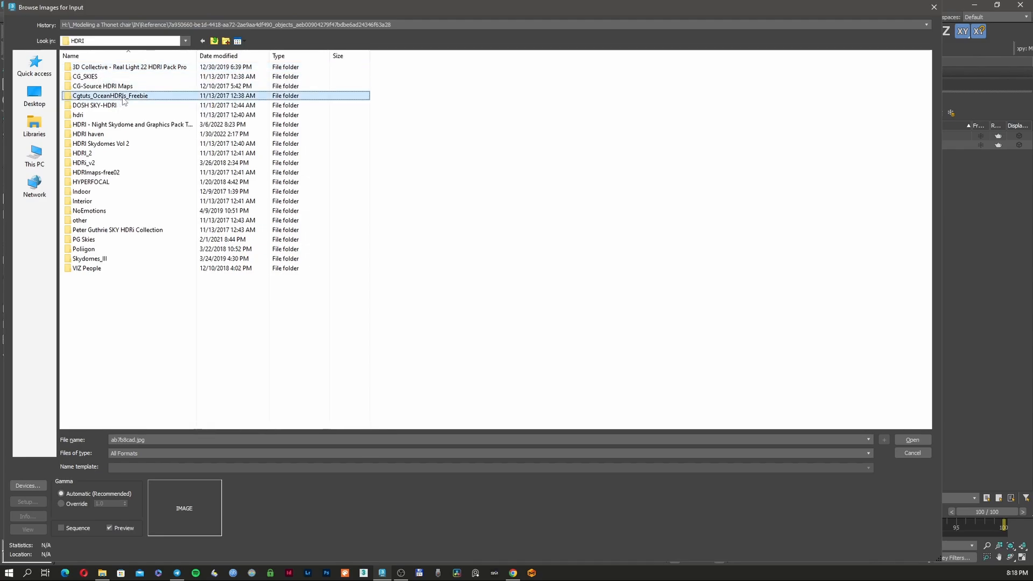
double_click(102, 134)
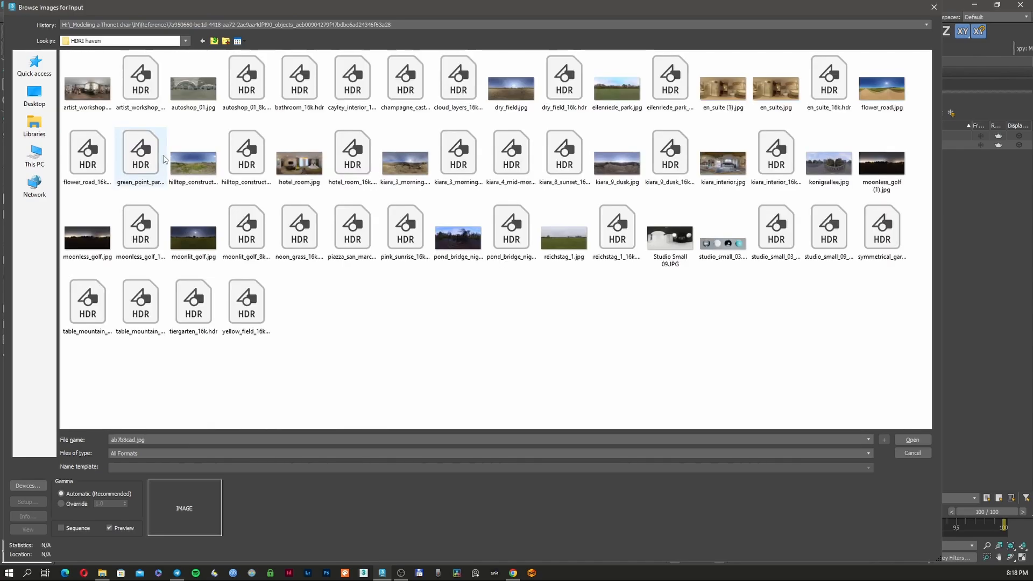
left_click(145, 92)
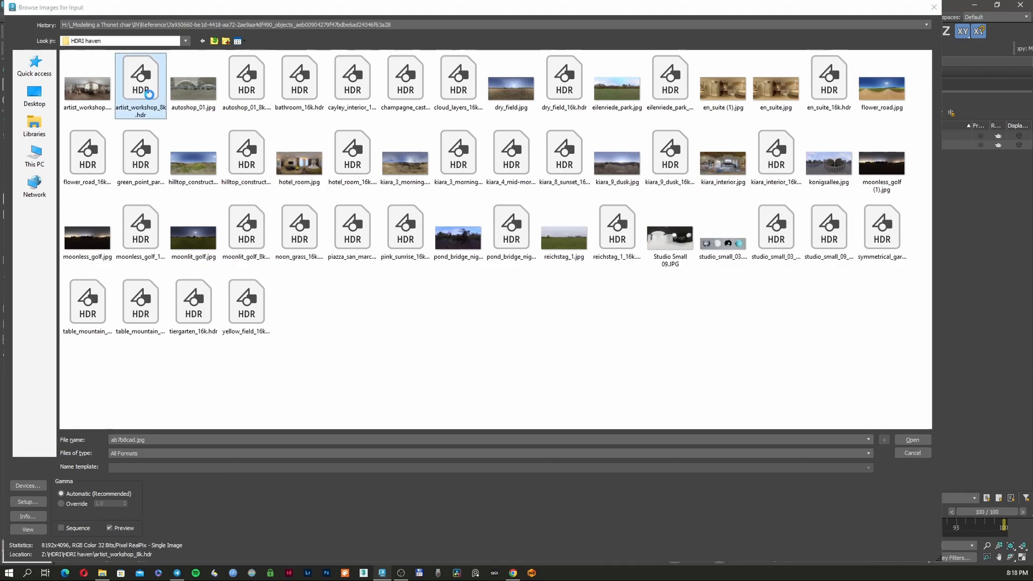
left_click(153, 224)
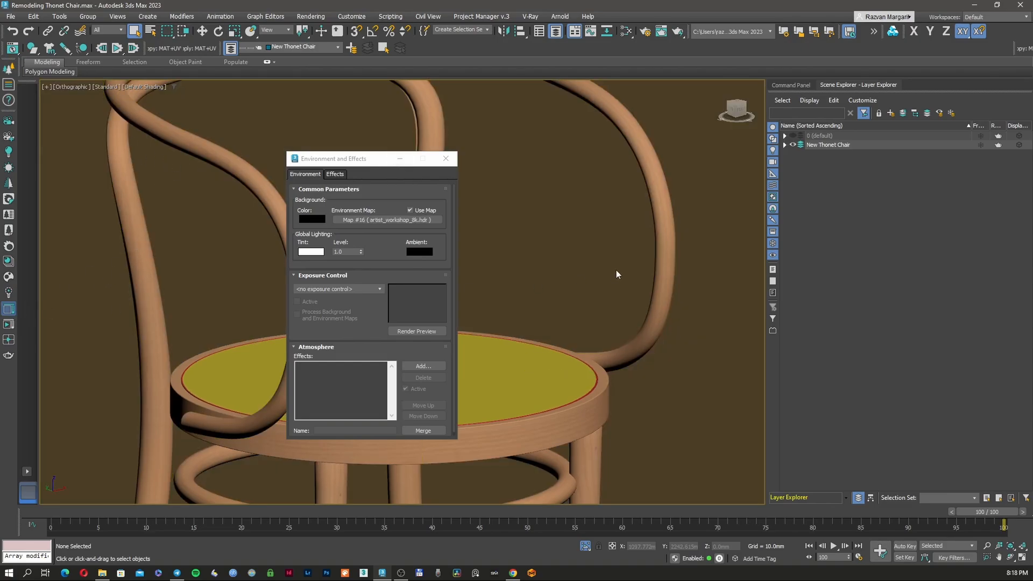
- Turn off ACES OT in the Corona frame buffer's tone mapping and start an interactive render of the chair
key("shift+q")
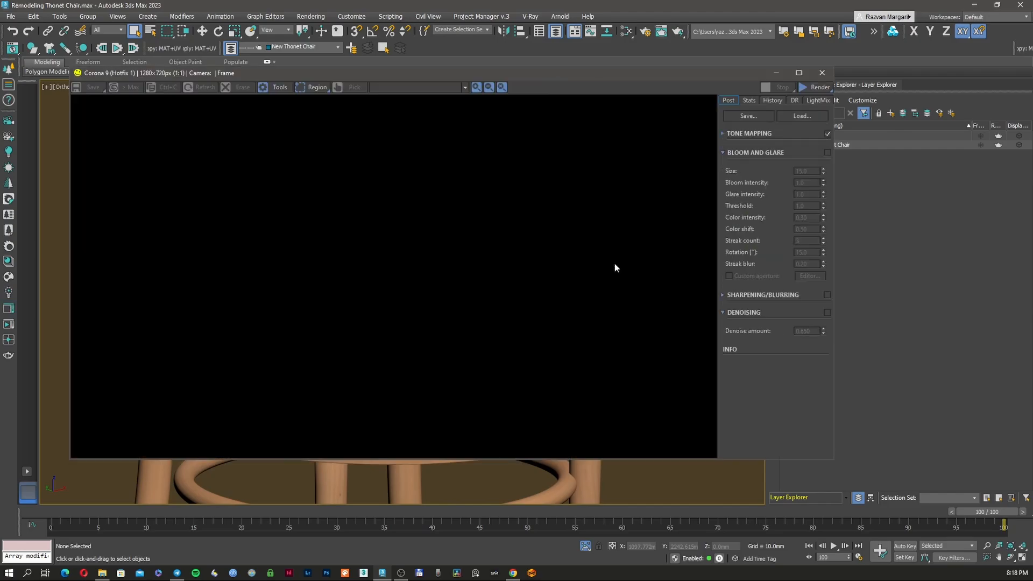
left_click(722, 133)
left_click(728, 214)
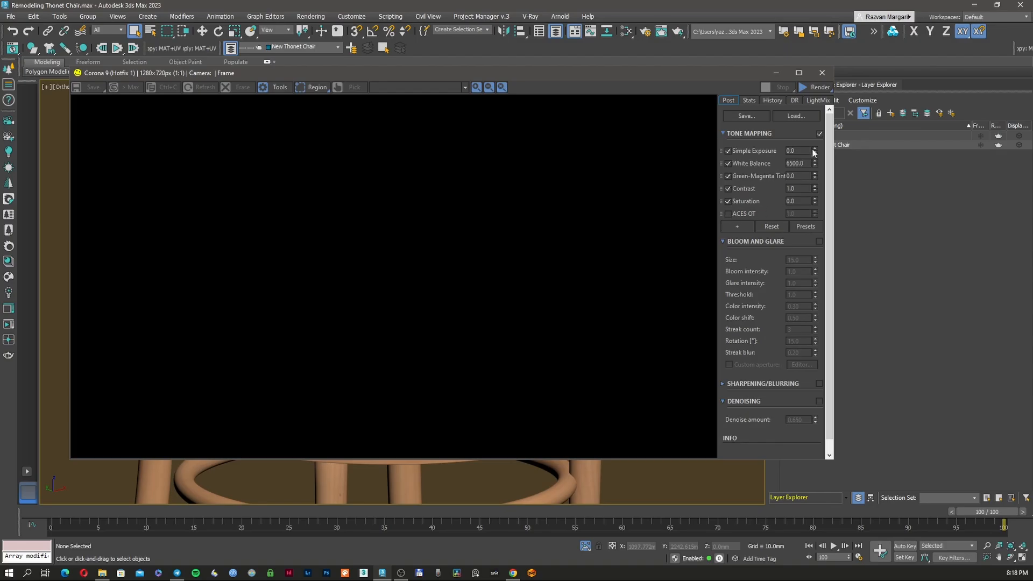
left_click(816, 88)
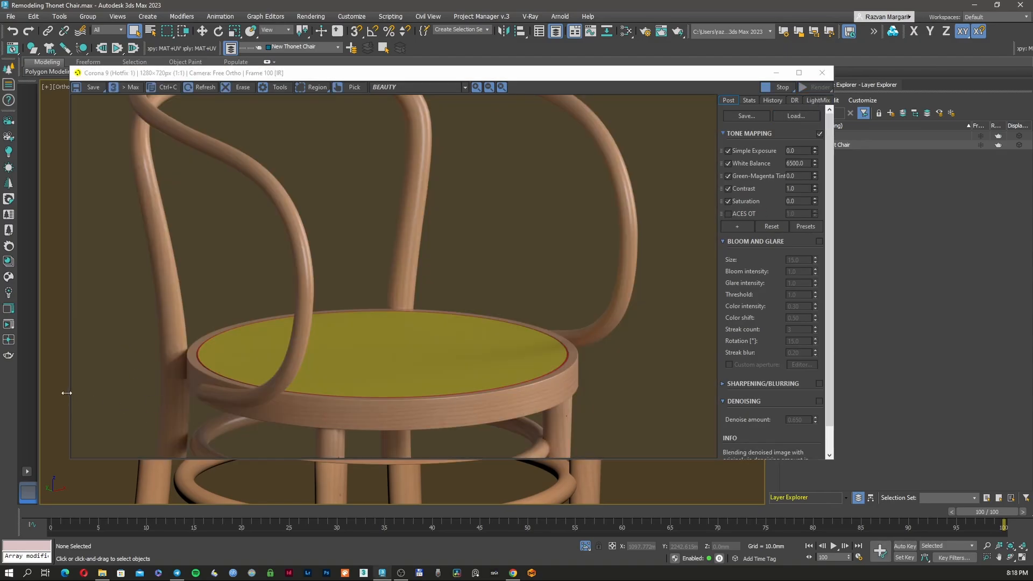
- Resize the Corona frame buffer window and place it beside the chair in the viewport
left_click_drag(92, 396, 336, 396)
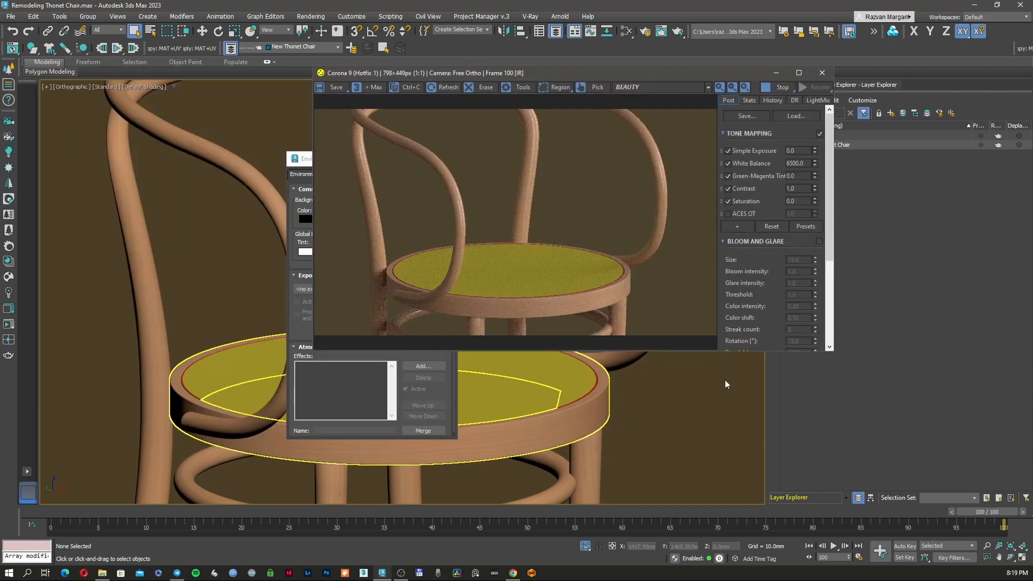
left_click_drag(835, 358, 883, 524)
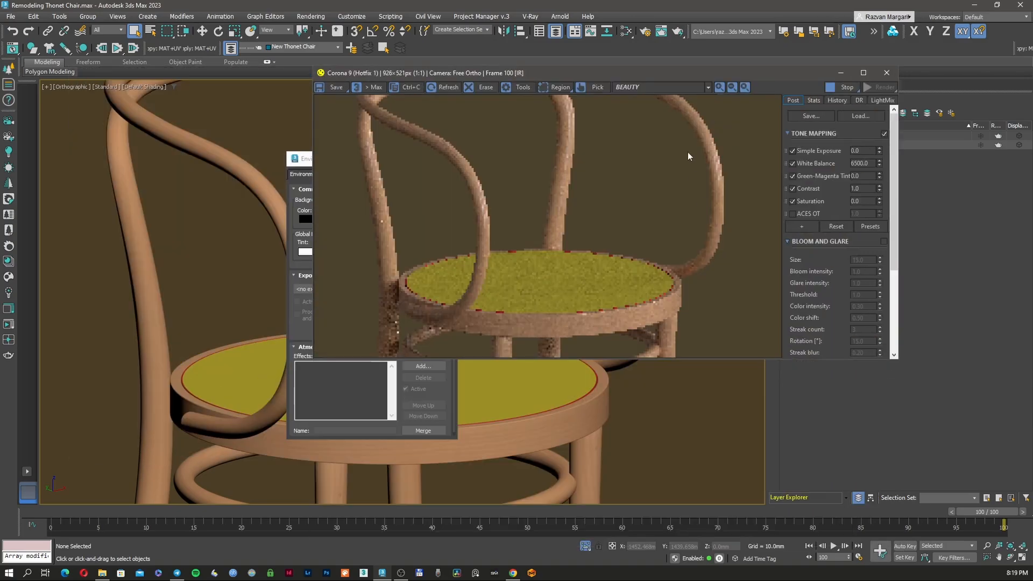
left_click_drag(718, 73, 852, 27)
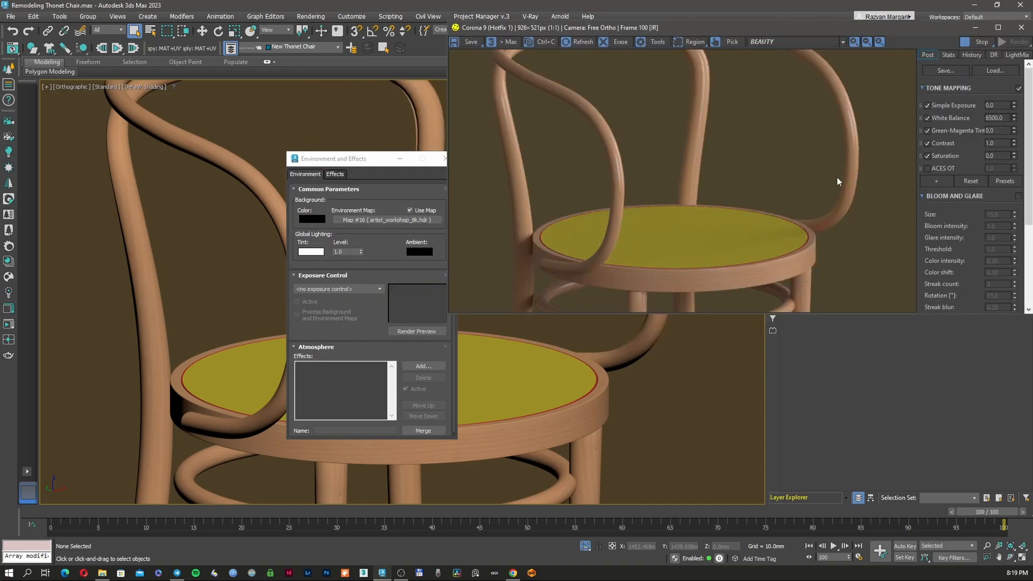
left_click_drag(820, 316, 813, 477)
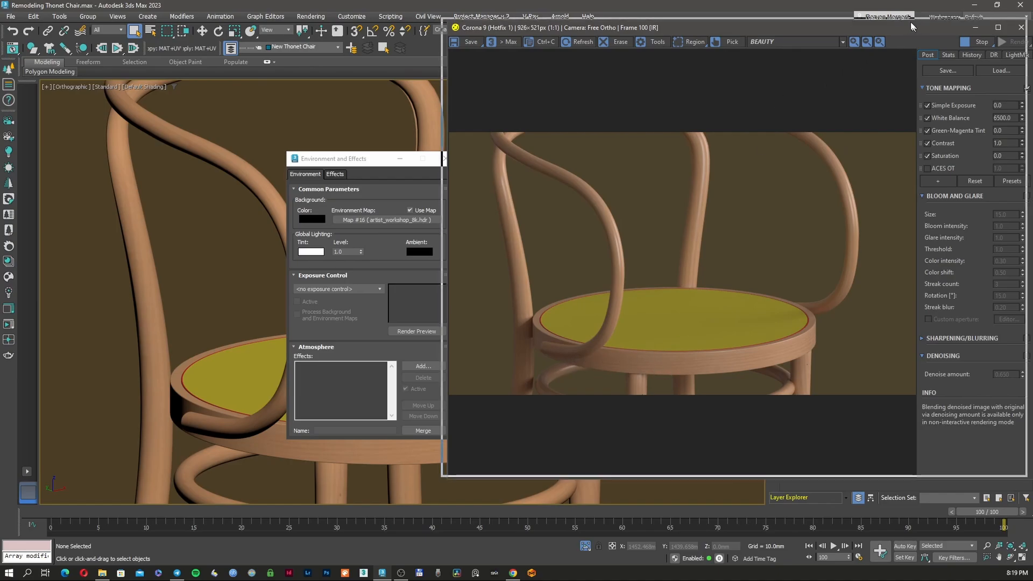
left_click_drag(915, 31, 908, 24)
left_click(314, 134)
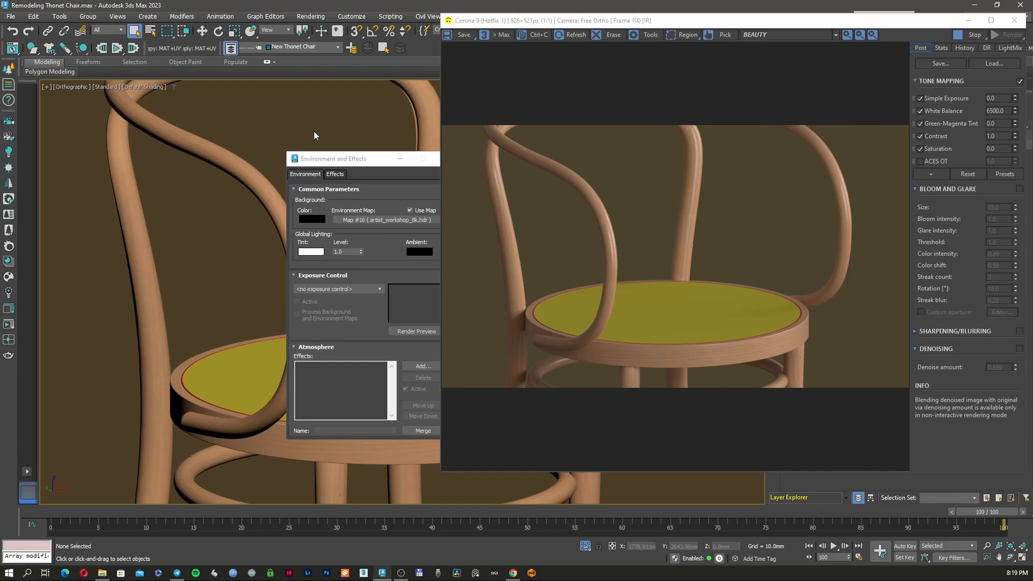
- Set the render output size to Custom with an image aspect of 0.6 and lock that aspect
key("F10")
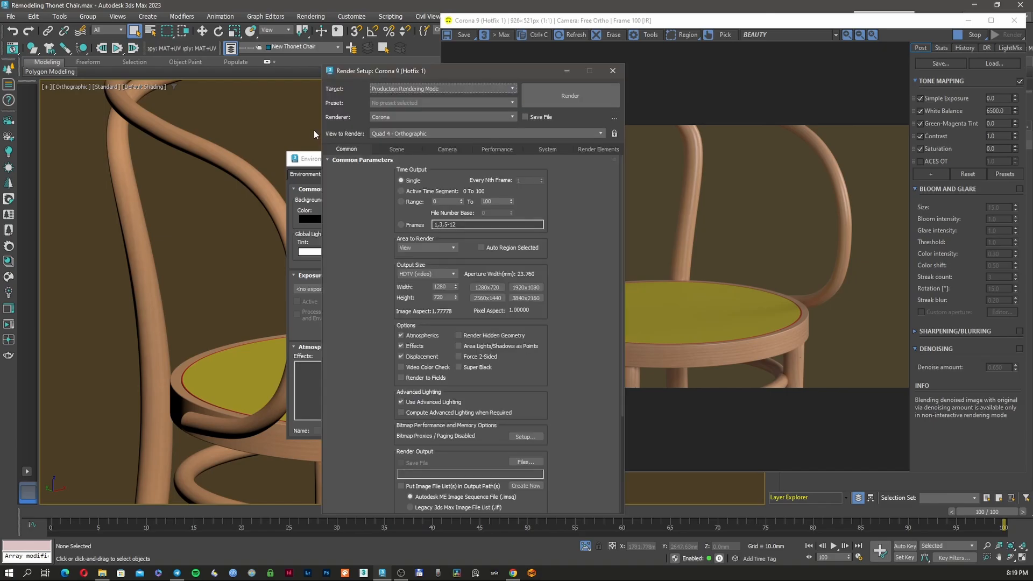
left_click(410, 203)
left_click(412, 181)
left_click(444, 273)
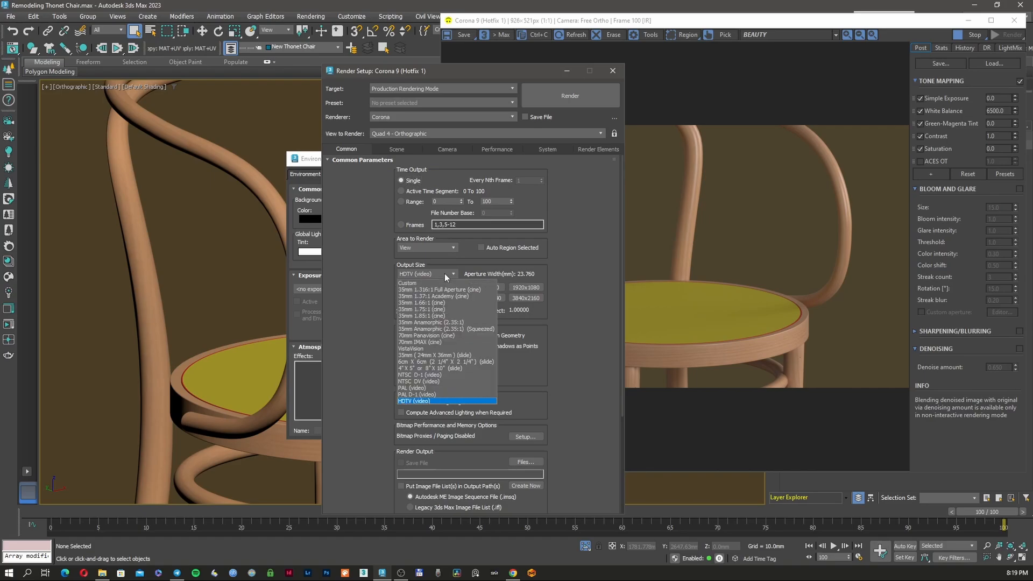
left_click(444, 273)
left_click(443, 274)
left_click(443, 282)
left_click(447, 310)
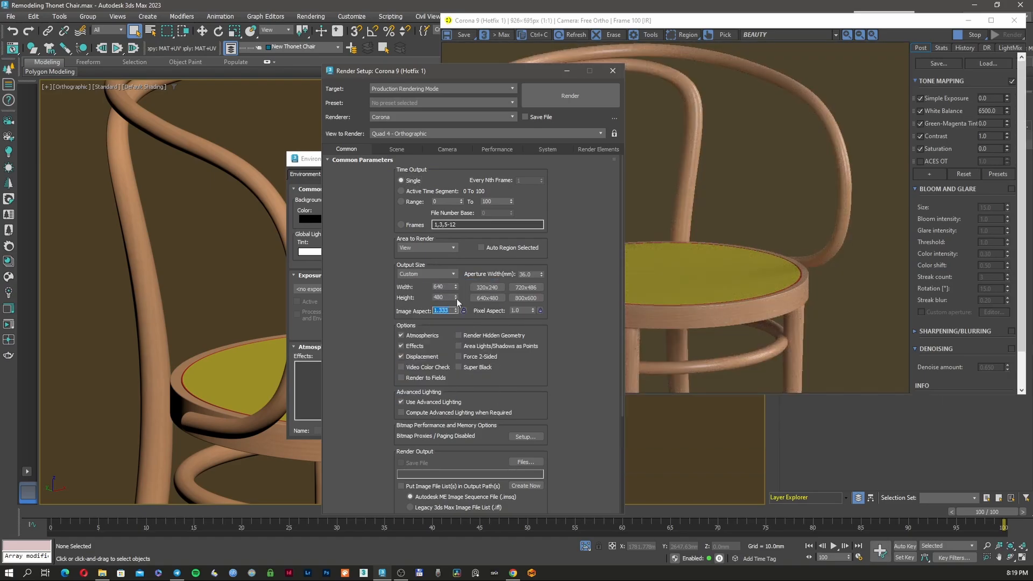
type("0.6")
key("Return")
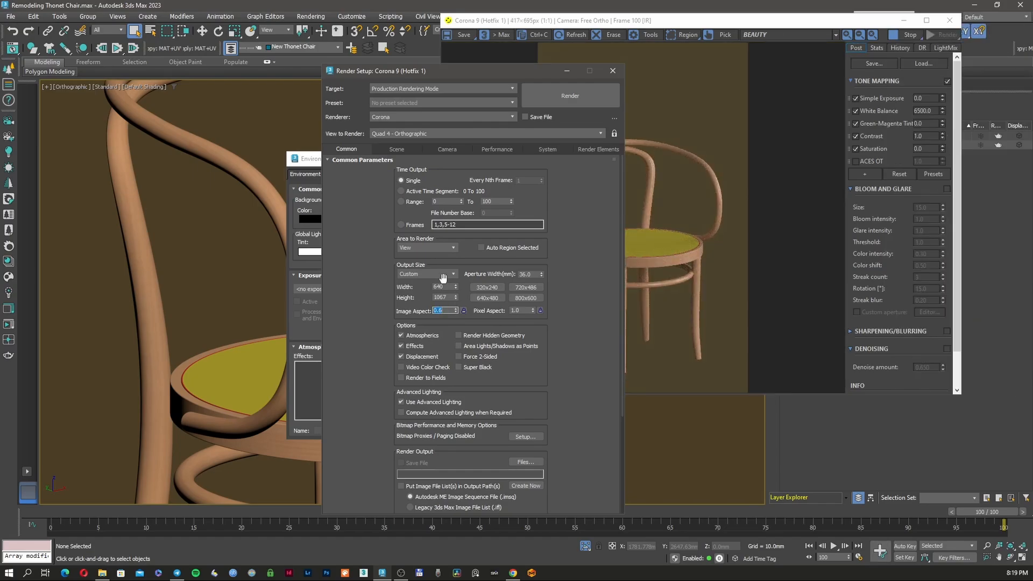
left_click(463, 310)
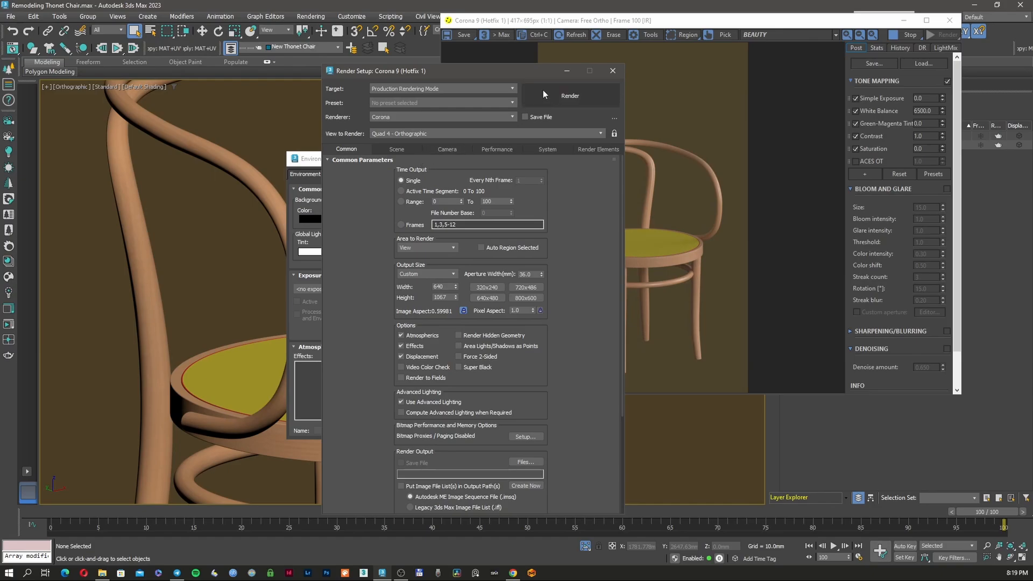
left_click(612, 70)
- Reposition and heighten the frame buffer window for the portrait render, and set the tone mapping contrast to 2.0
left_click_drag(757, 26, 817, 24)
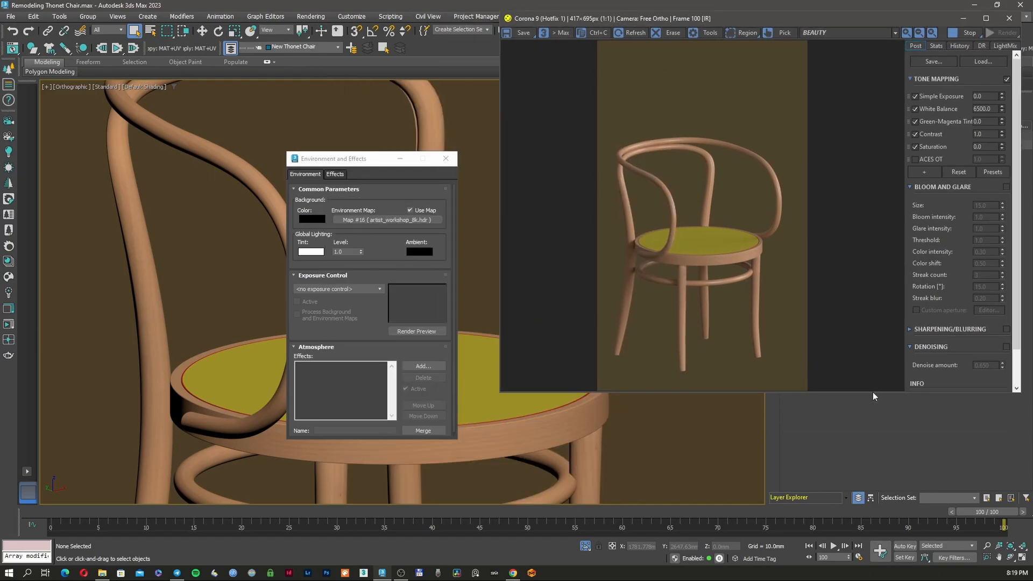
left_click_drag(872, 393, 872, 562)
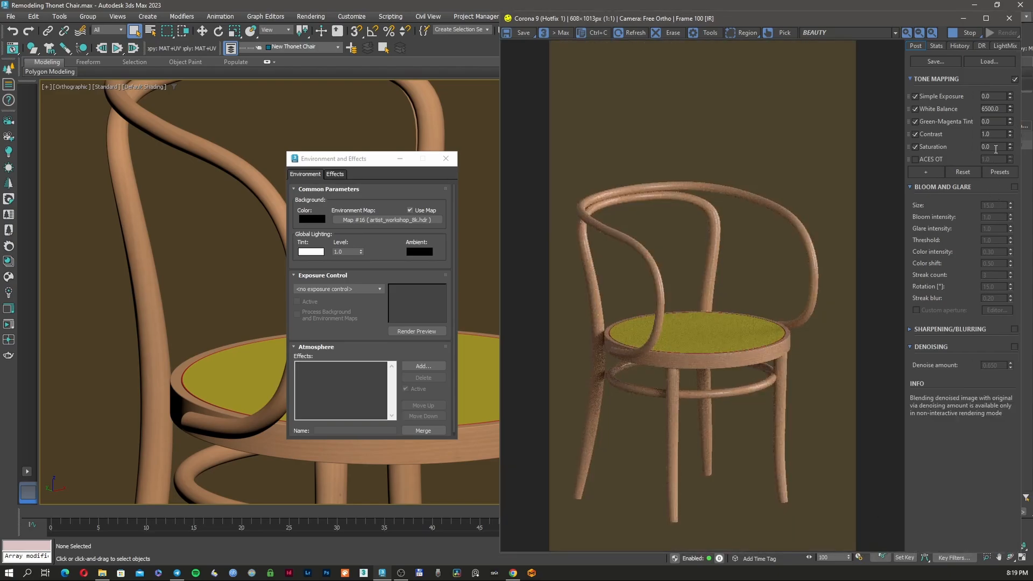
double_click(993, 134)
left_click(400, 160)
- Examine where the rear leg meets the seat frame, in shaded and wireframe display and in the interactive render
scroll(289, 335, "up", 5)
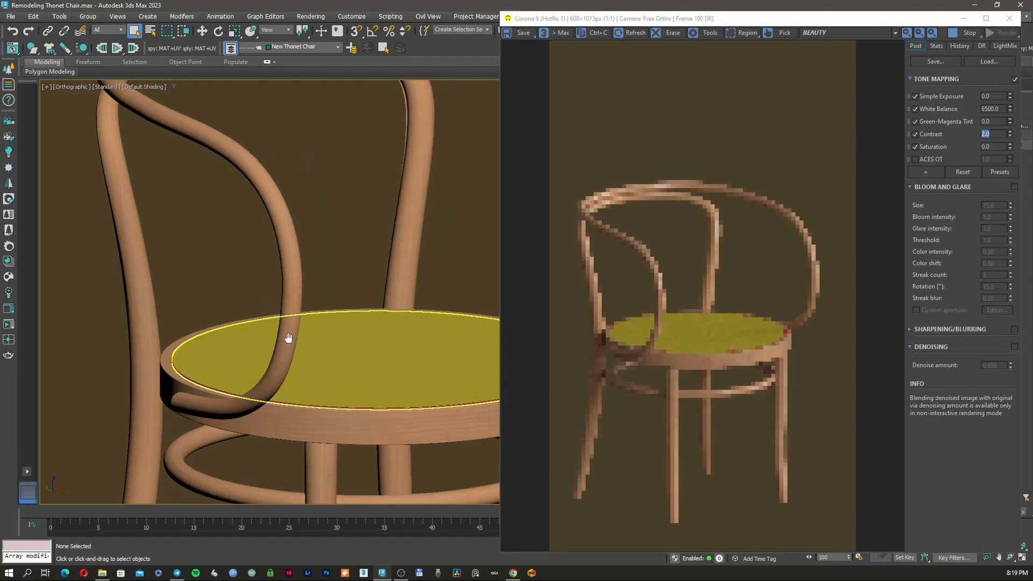
left_click(360, 384)
scroll(360, 385, "down", 4)
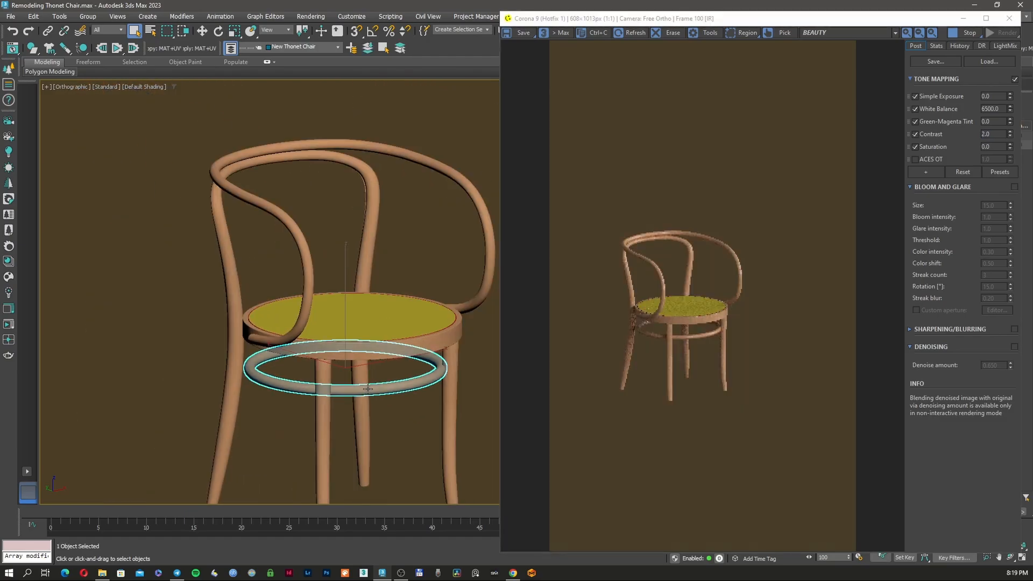
middle_click_drag(359, 362, 349, 422, "alt")
scroll(243, 328, "up", 6)
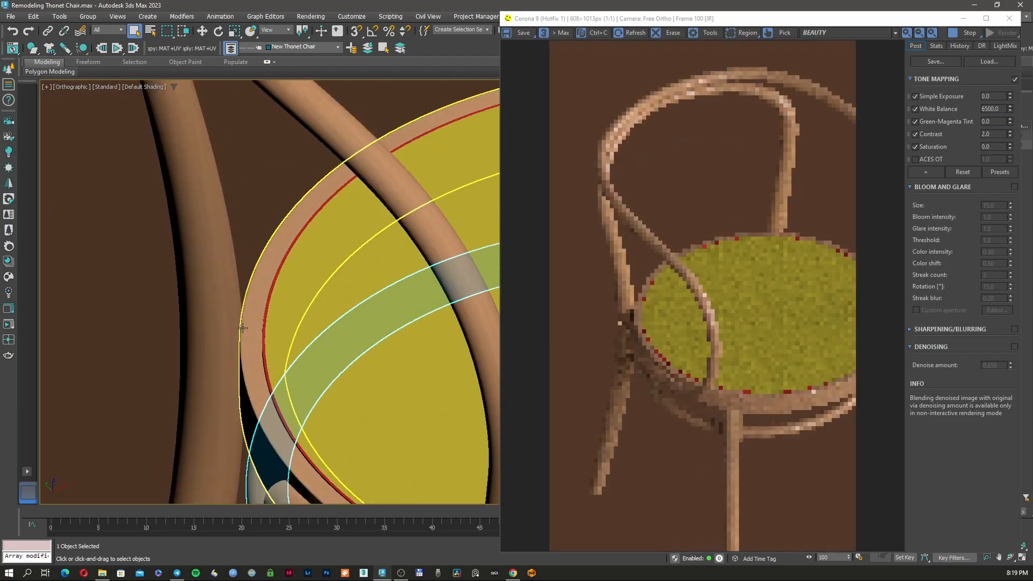
key("F3")
key("F3")
scroll(270, 322, "down", 2)
key("F3")
scroll(233, 322, "up", 8)
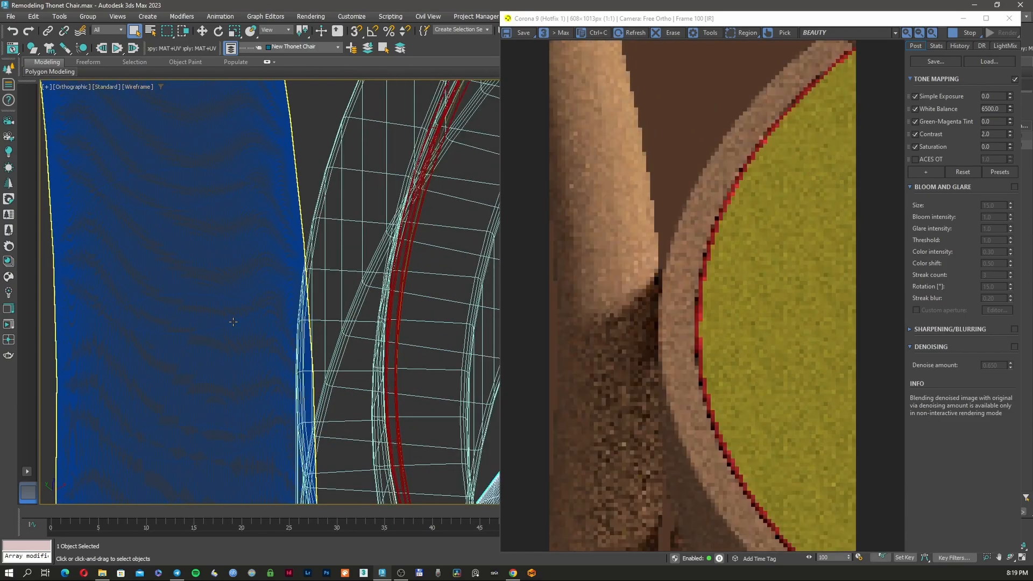
scroll(233, 322, "down", 8)
scroll(233, 322, "down", 2)
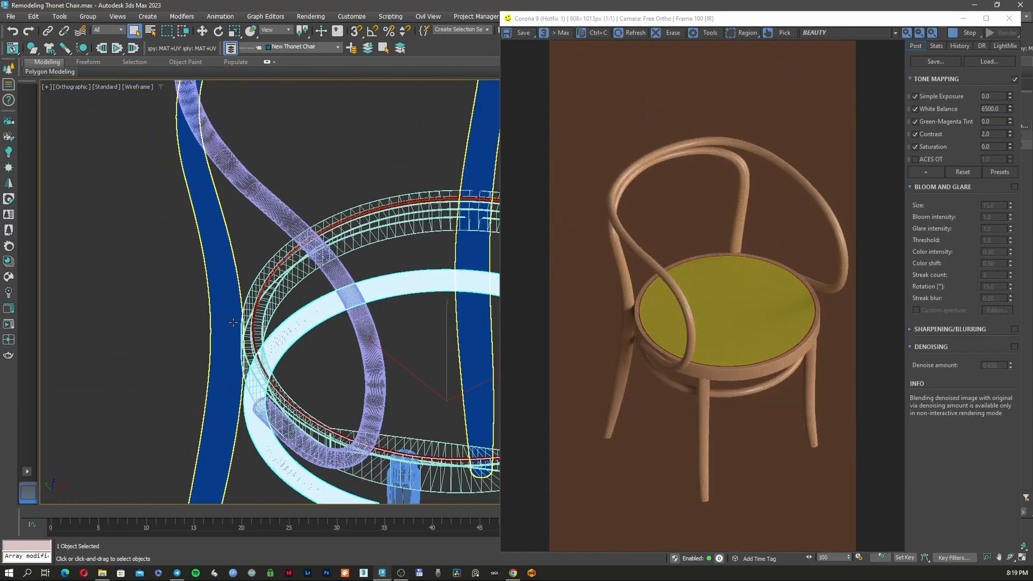
- Select the rear leg and back piece, inspect its mesh in shaded and wireframe display, and minimize the frame buffer
left_click(233, 322)
key("F3")
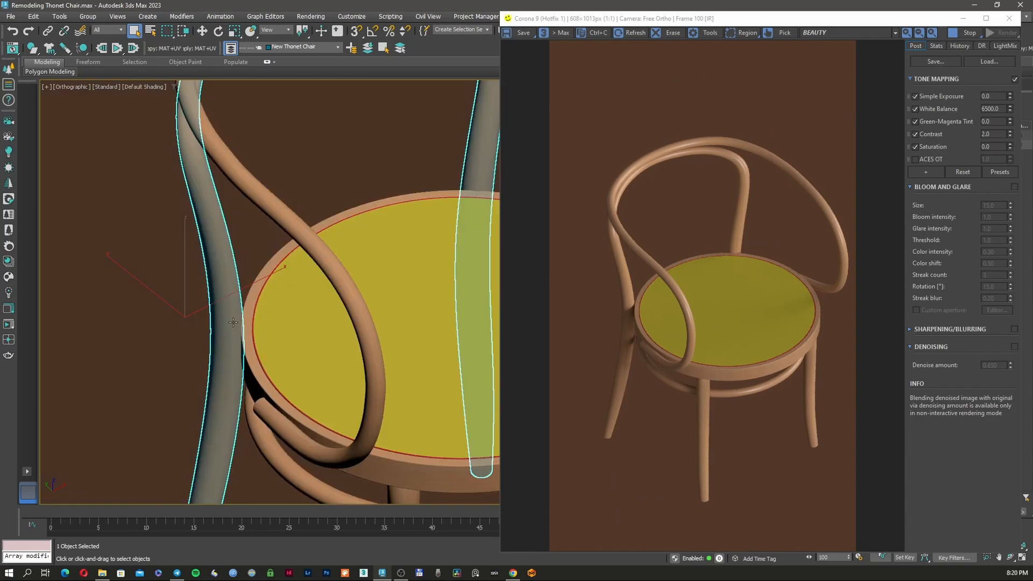
key("F3")
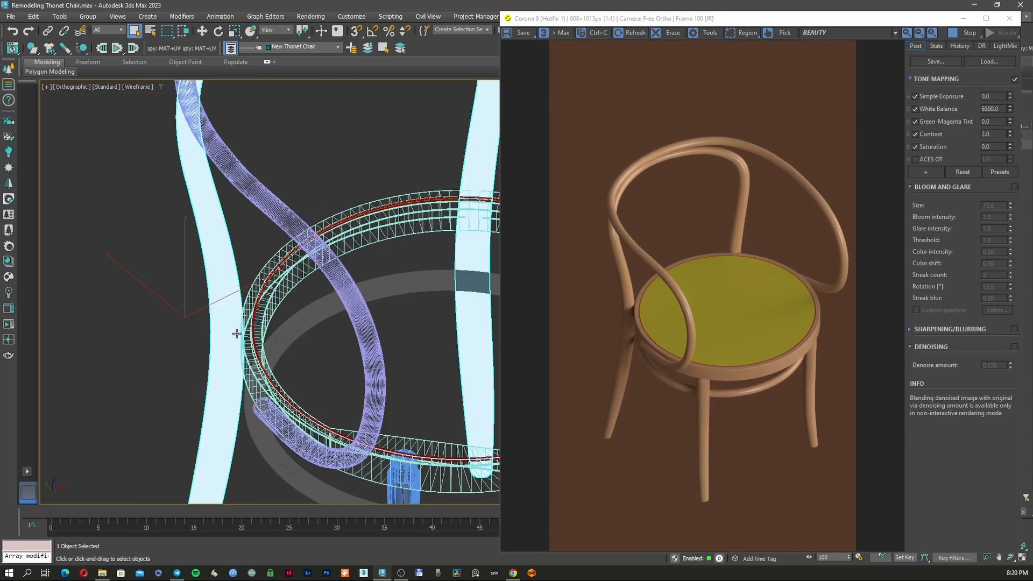
scroll(232, 322, "down", 4)
scroll(280, 371, "up", 1)
scroll(280, 371, "up", 5)
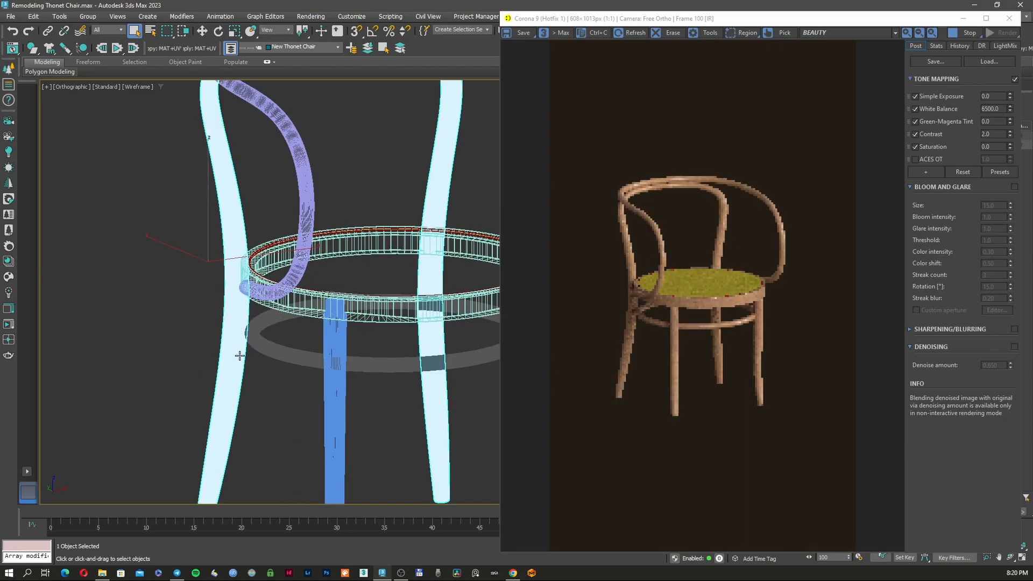
left_click(234, 363)
left_click(234, 364)
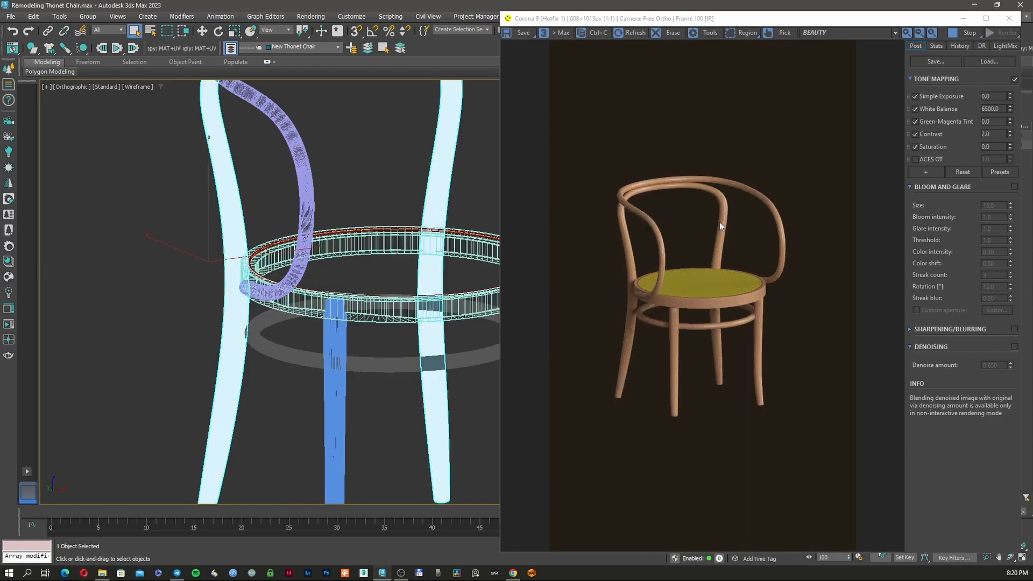
left_click(963, 18)
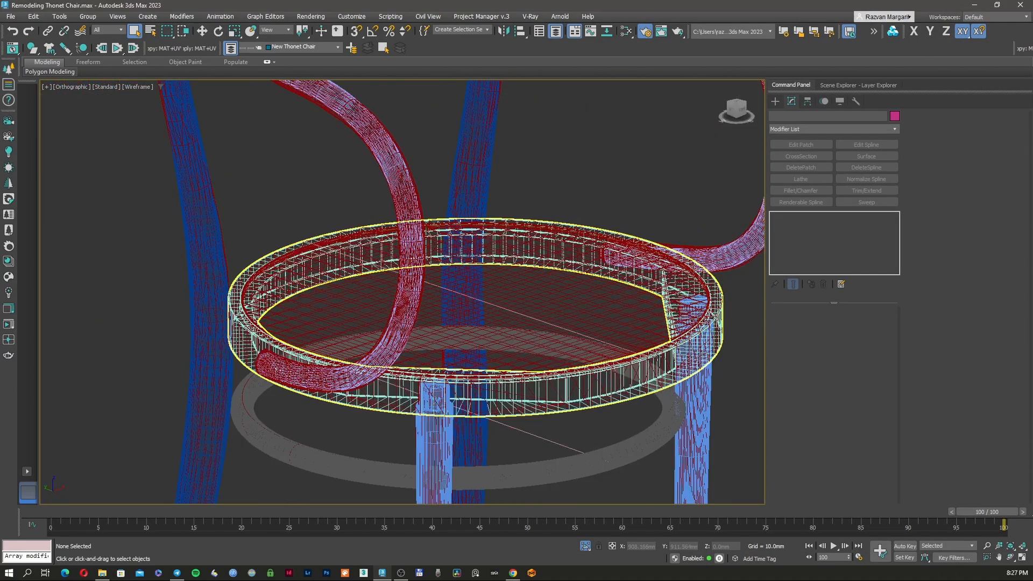
- Hide the 0 (default) layer and show the new chair in shaded display
left_click(848, 85)
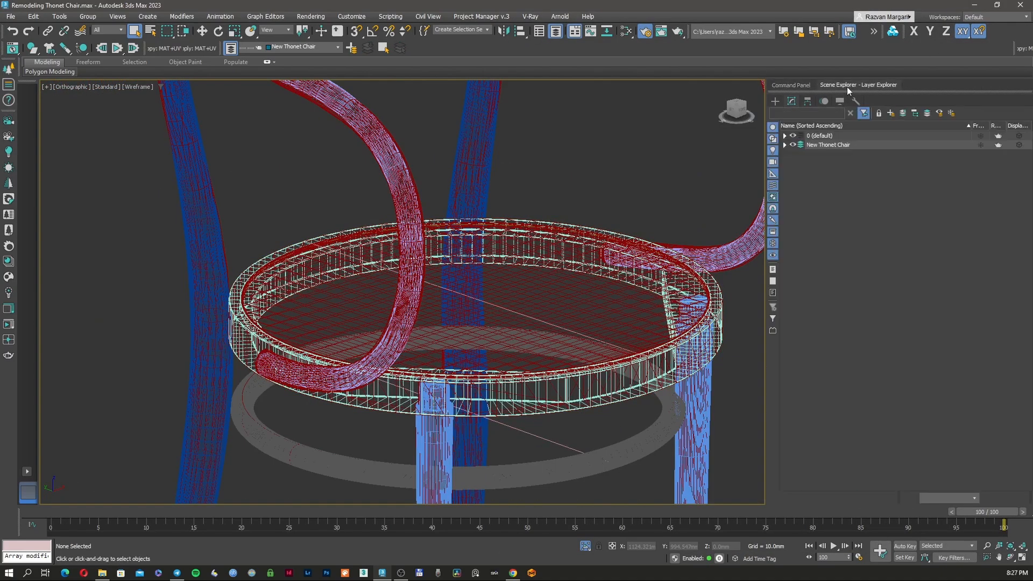
left_click(793, 136)
key("F3")
scroll(504, 206, "down", 4)
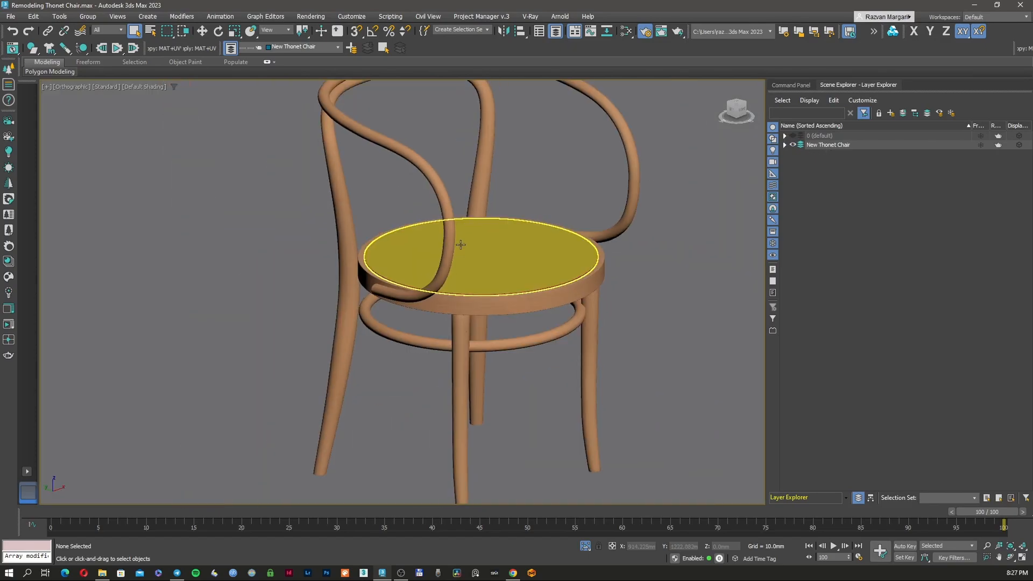
- Select the seat frame and inspect its inner edge around the red trim in wireframe and shaded display
left_click(592, 254)
key("F3")
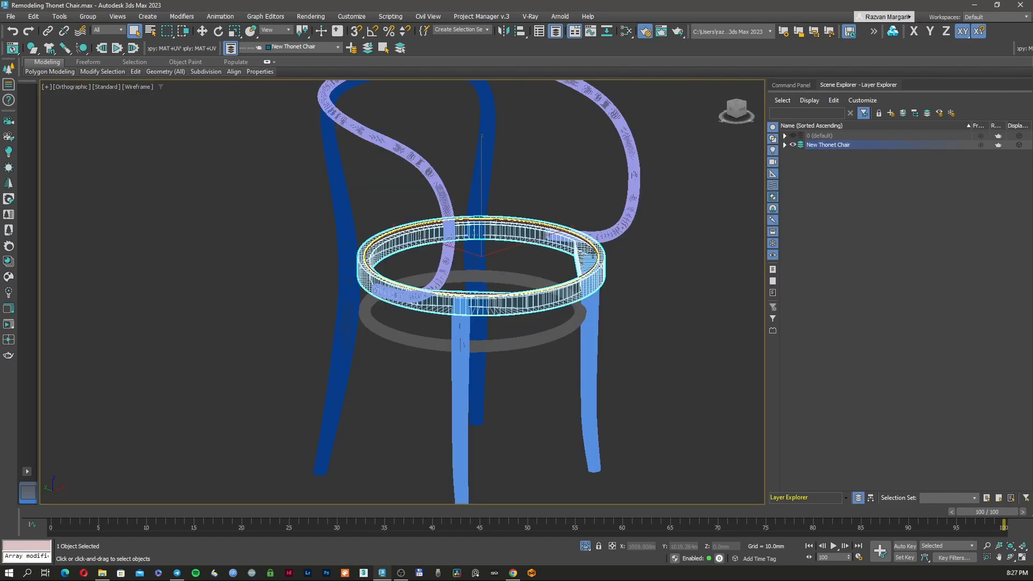
scroll(593, 253, "up", 8)
key("F3")
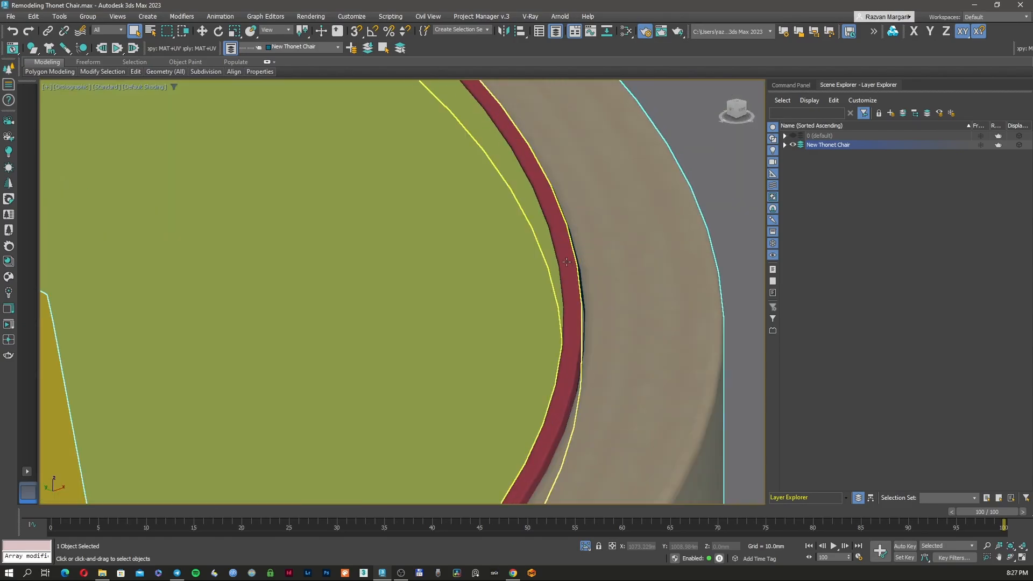
key("F3")
key("F3")
- Set the chair's wood material base layer bump to 20
key("m")
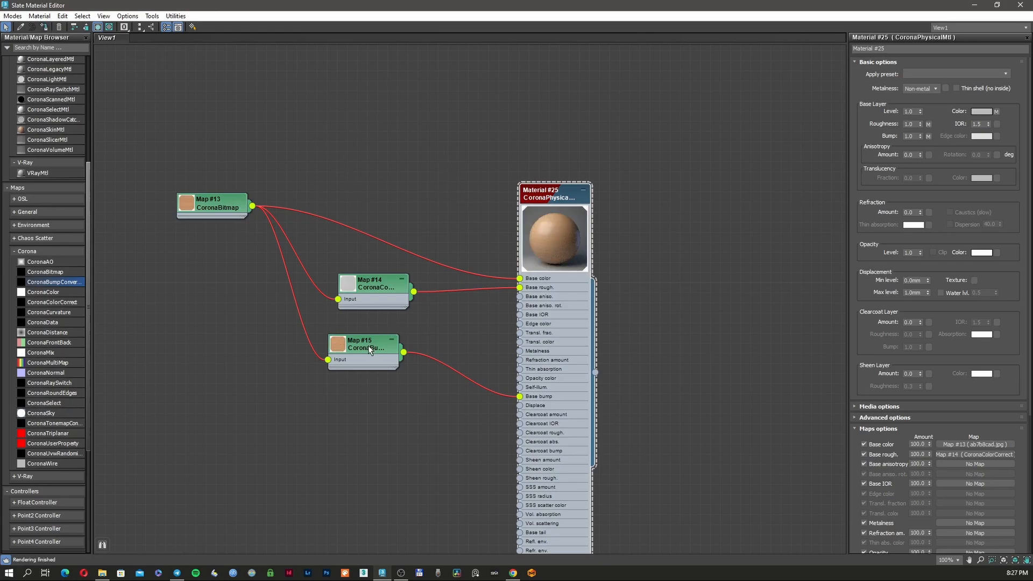
left_click_drag(369, 349, 359, 359)
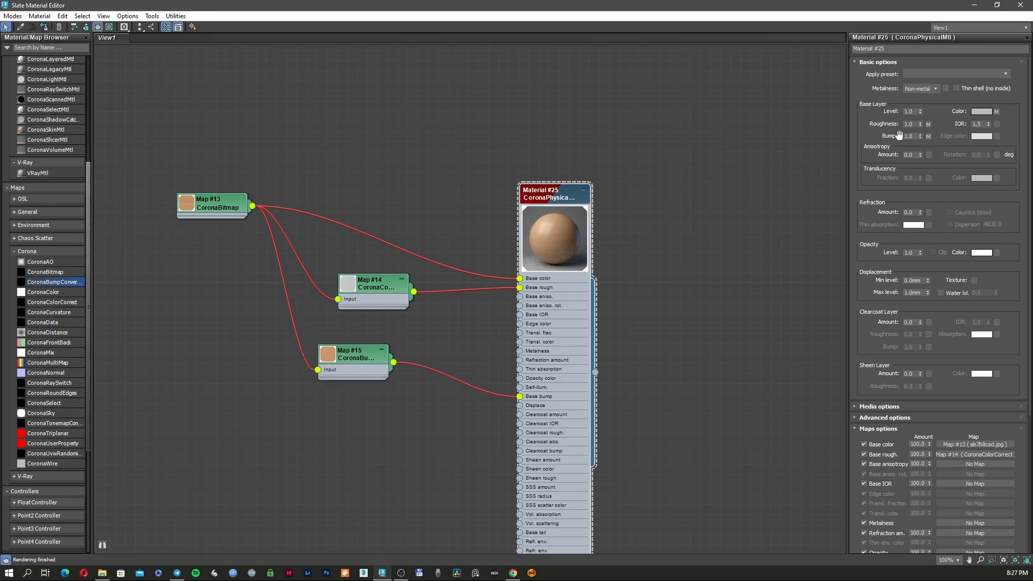
double_click(917, 137)
type("5")
key("Return")
type("20")
key("Return")
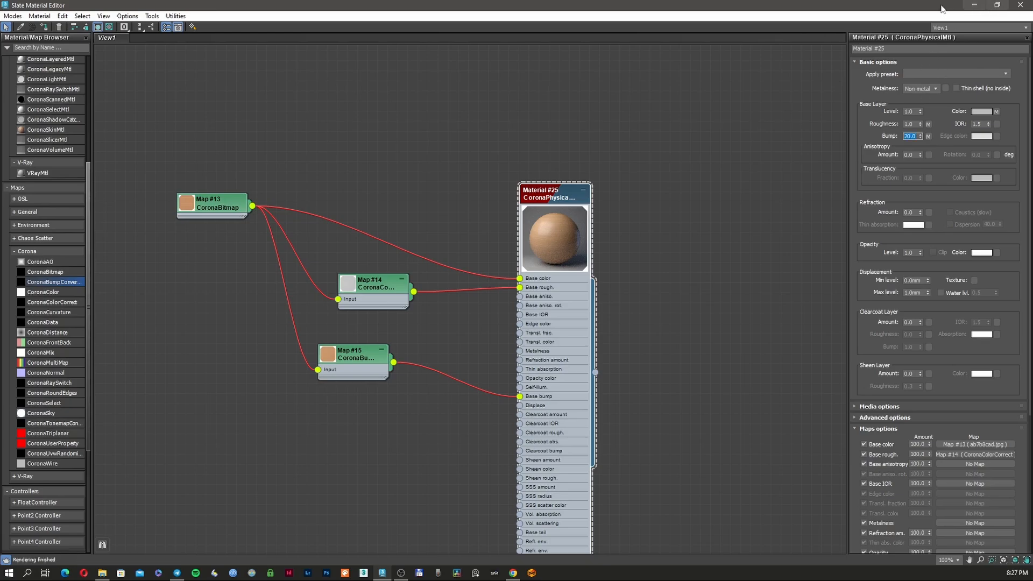
- Shrink the material editor window, minimize it, and frame the whole chair in the shaded viewport
left_click(975, 4)
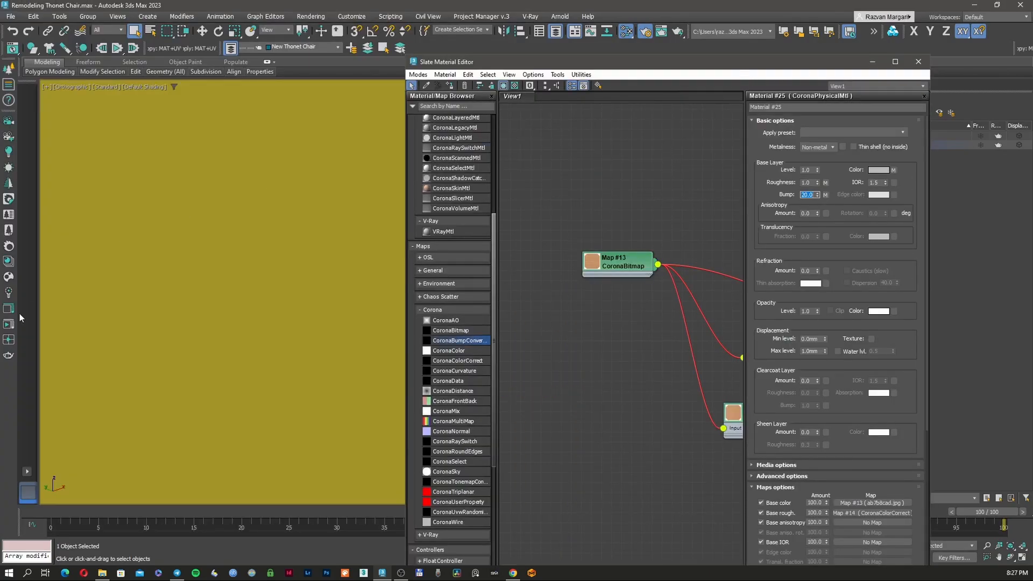
left_click_drag(600, 63, 242, 75)
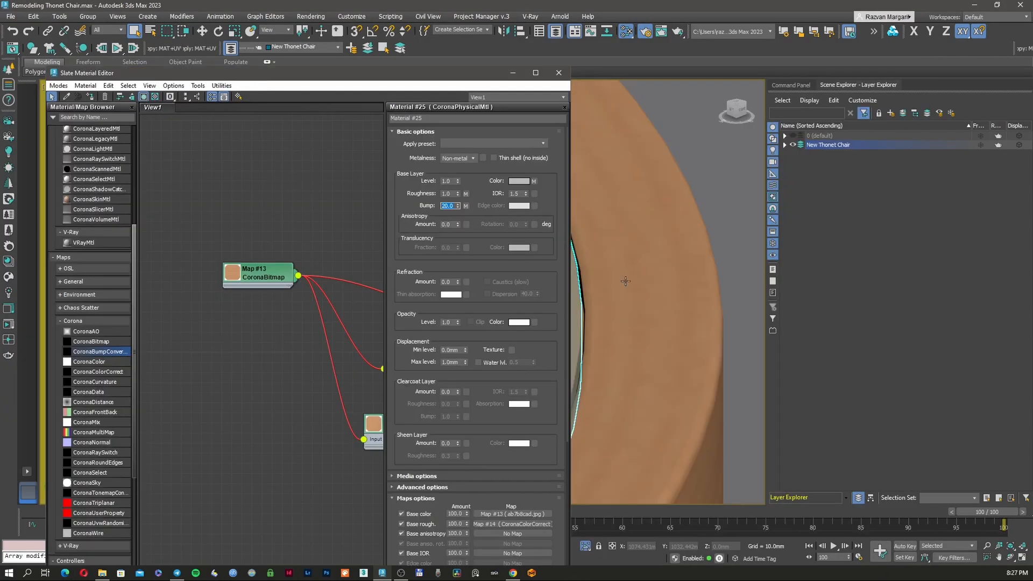
scroll(661, 293, "down", 6)
scroll(590, 291, "up", 3)
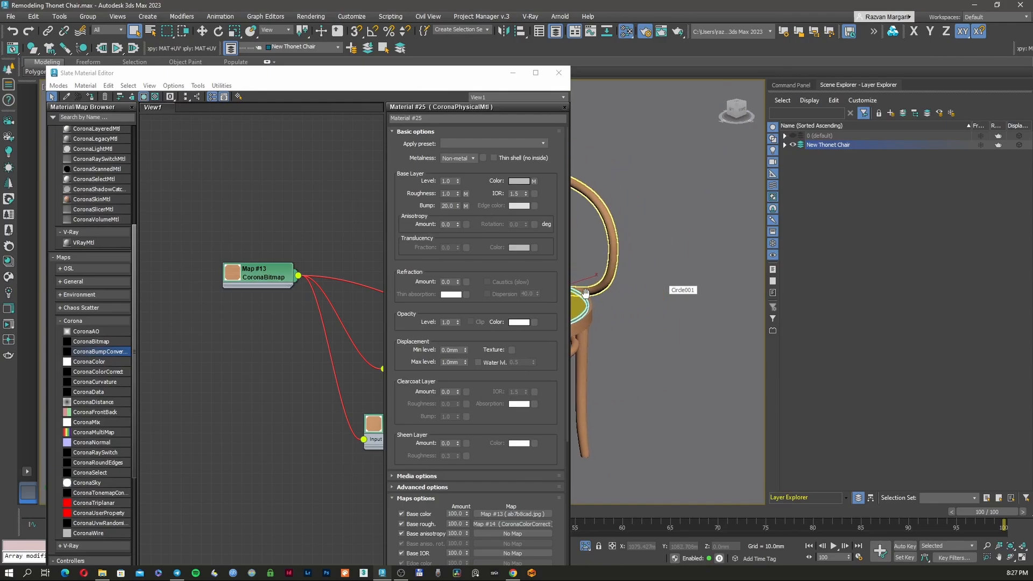
scroll(605, 263, "down", 5)
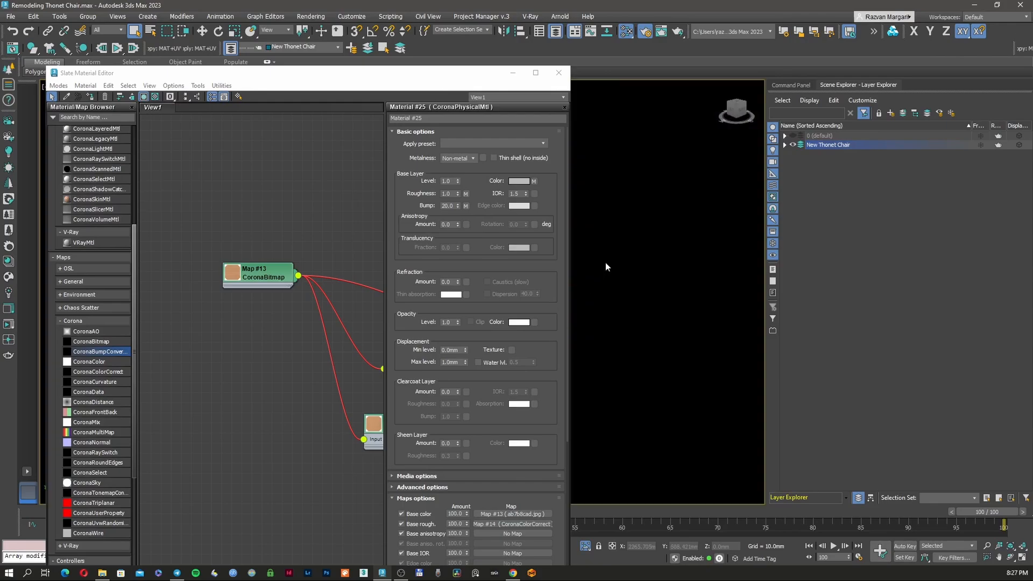
left_click(513, 73)
middle_click_drag(502, 268, 483, 278)
scroll(445, 298, "up", 5)
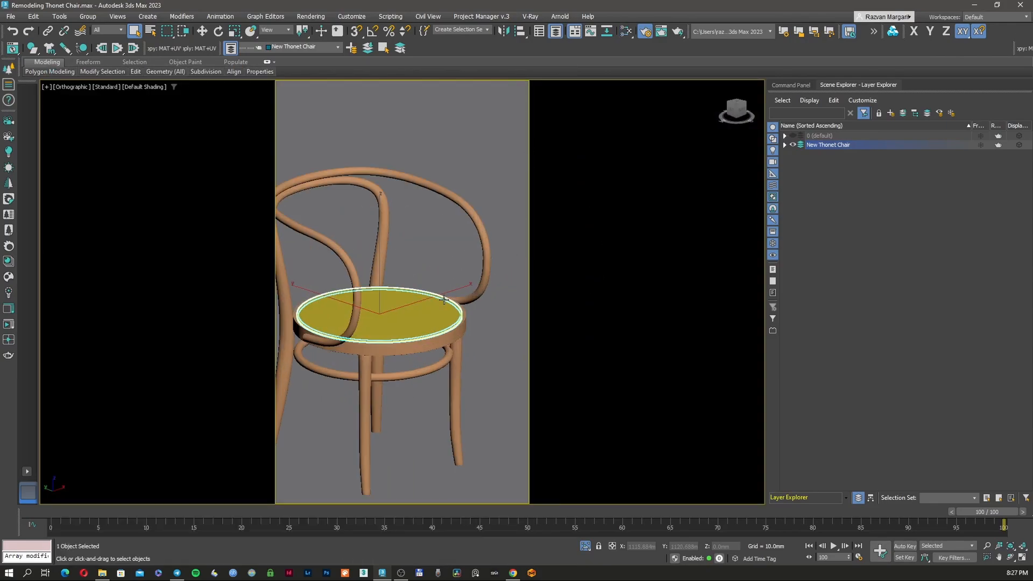
middle_click_drag(423, 300, 452, 283)
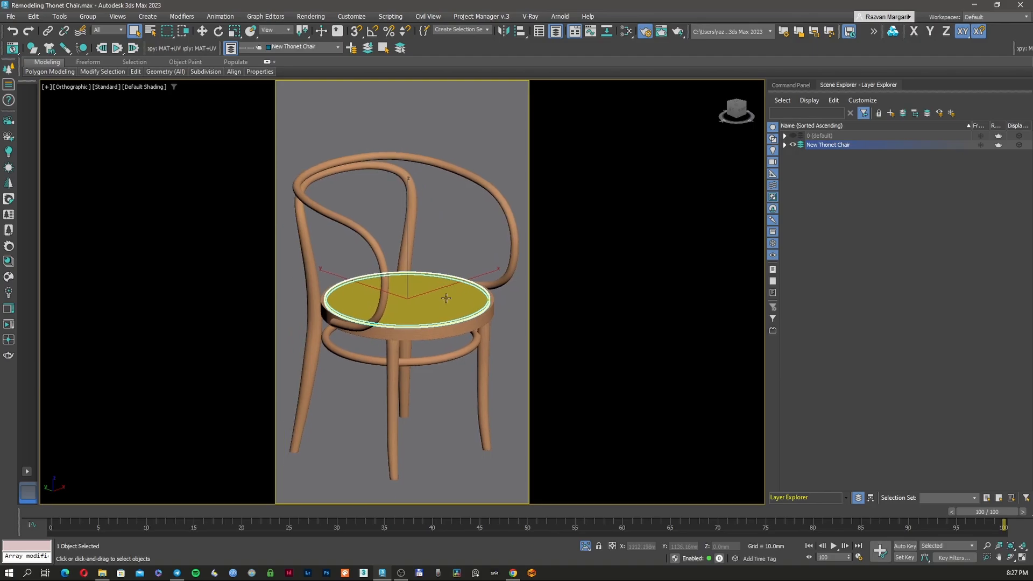
- Switch to a layout of two side-by-side viewports and start the Corona interactive render docked in the shaded one
left_click(27, 472)
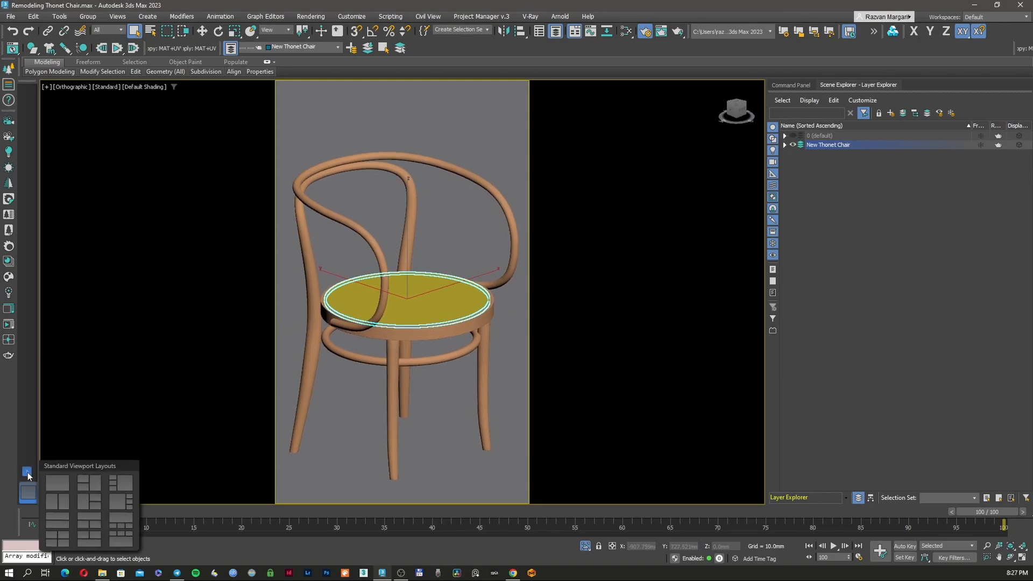
left_click(57, 501)
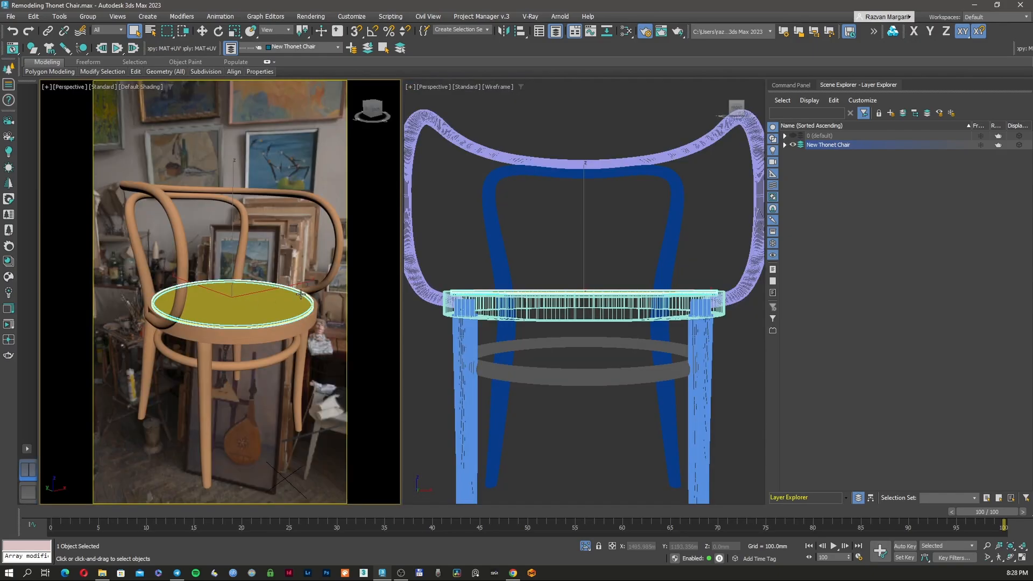
left_click(8, 339)
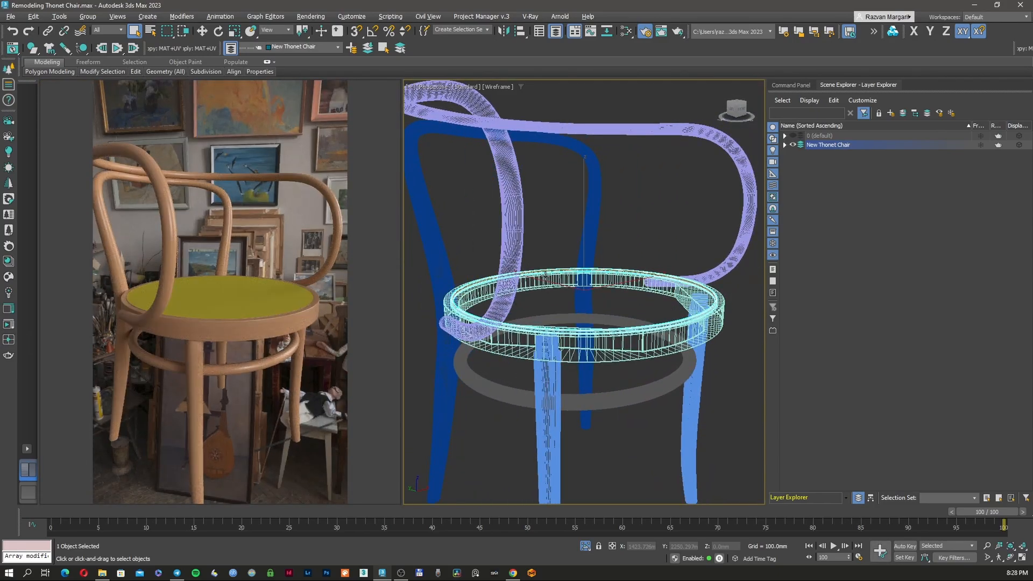
scroll(510, 222, "up", 2)
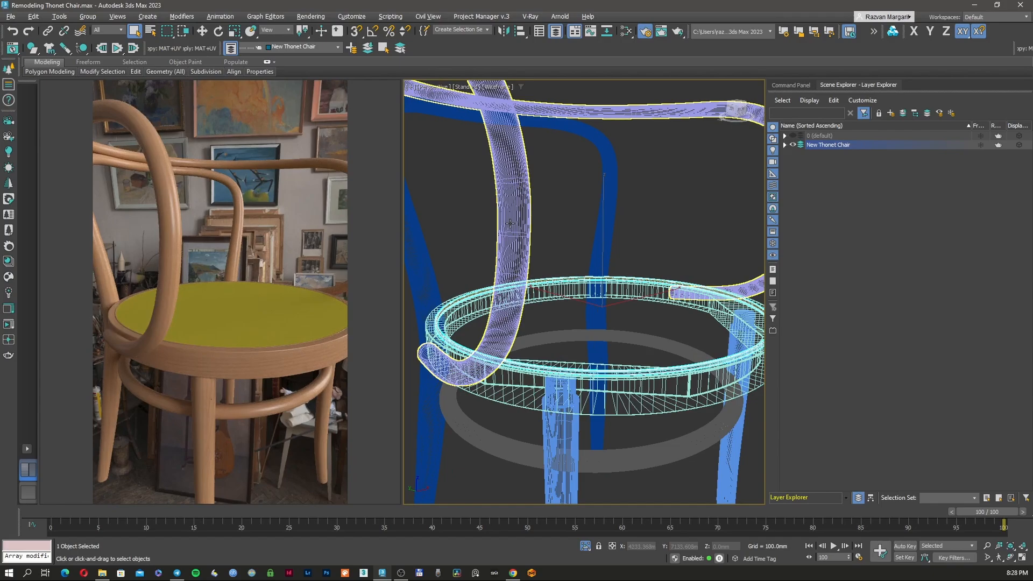
scroll(520, 256, "up", 1)
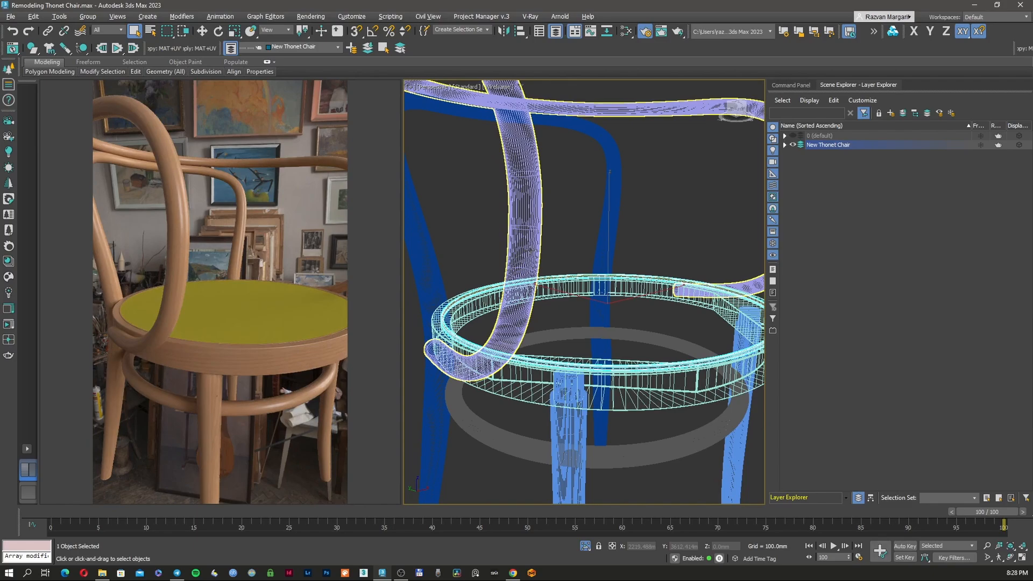
- Set the wood material's base layer bump to 99 and close the material editor
key("m")
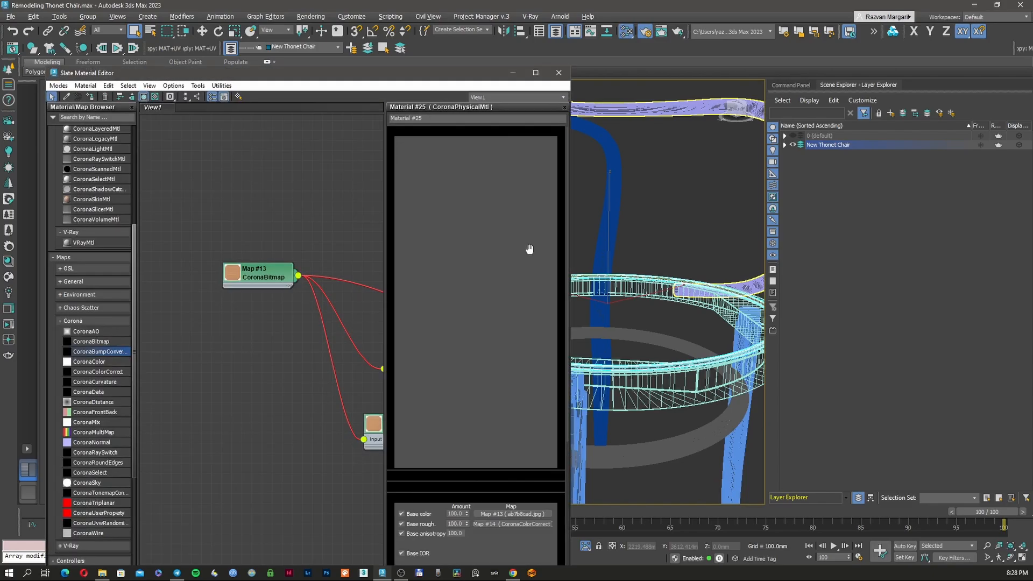
middle_click_drag(239, 379, 174, 371)
middle_click_drag(277, 404, 104, 370)
double_click(449, 206)
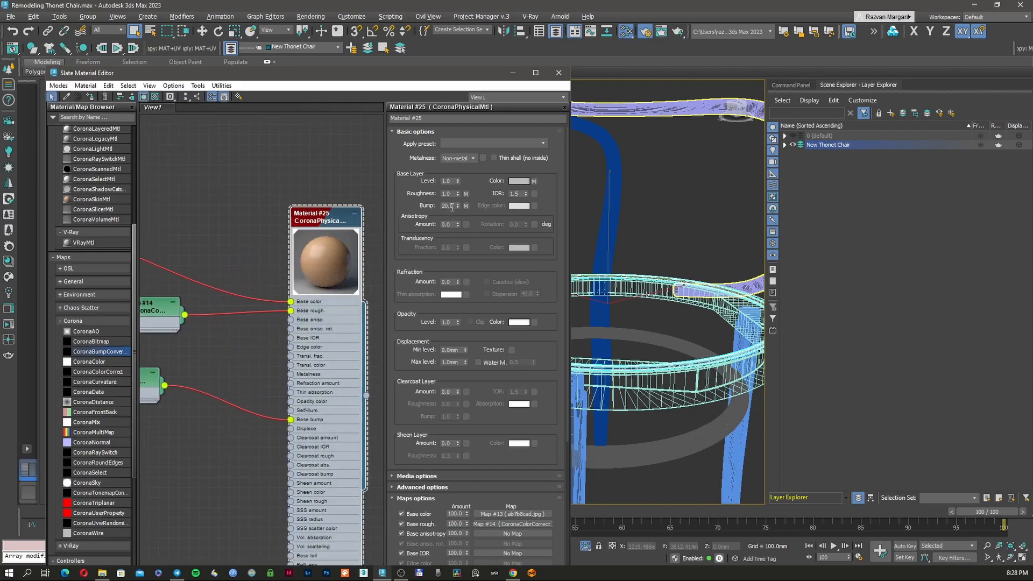
type("39")
key("Return")
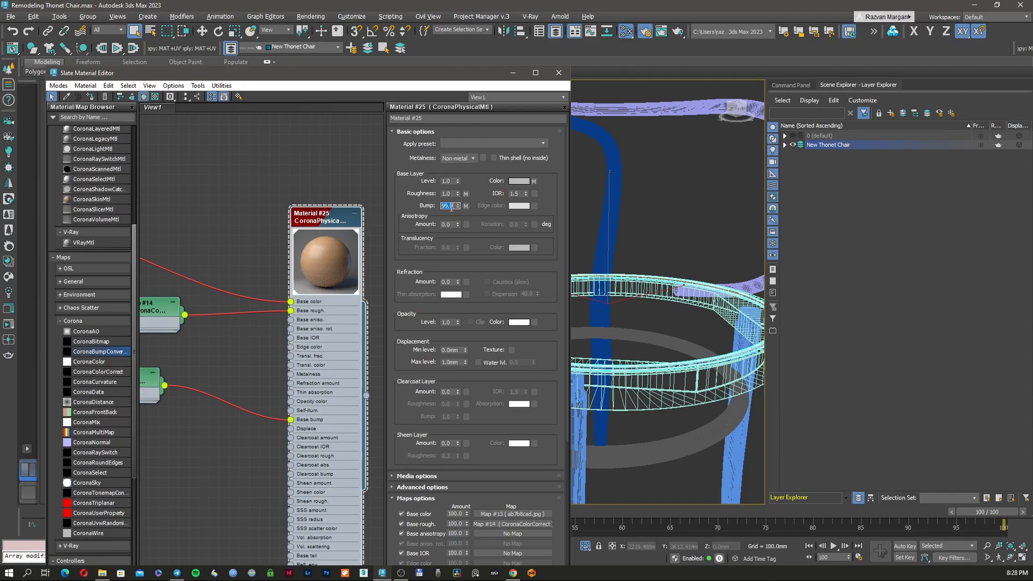
left_click(558, 72)
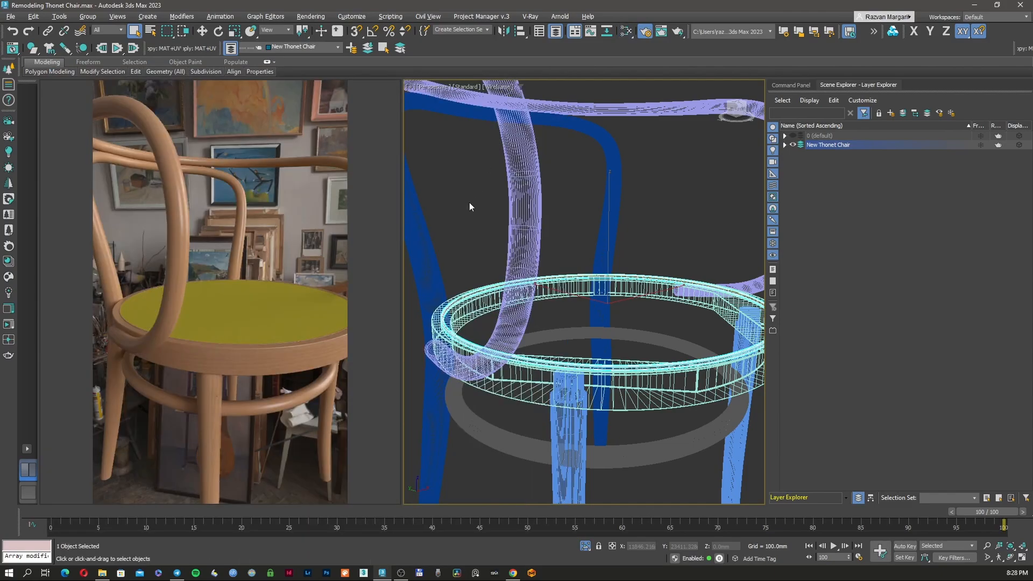
- Examine the wood surface on the armrest and seat frame in the interactive render, close up and from farther away
middle_click_drag(463, 333, 474, 331)
scroll(474, 331, "up", 6)
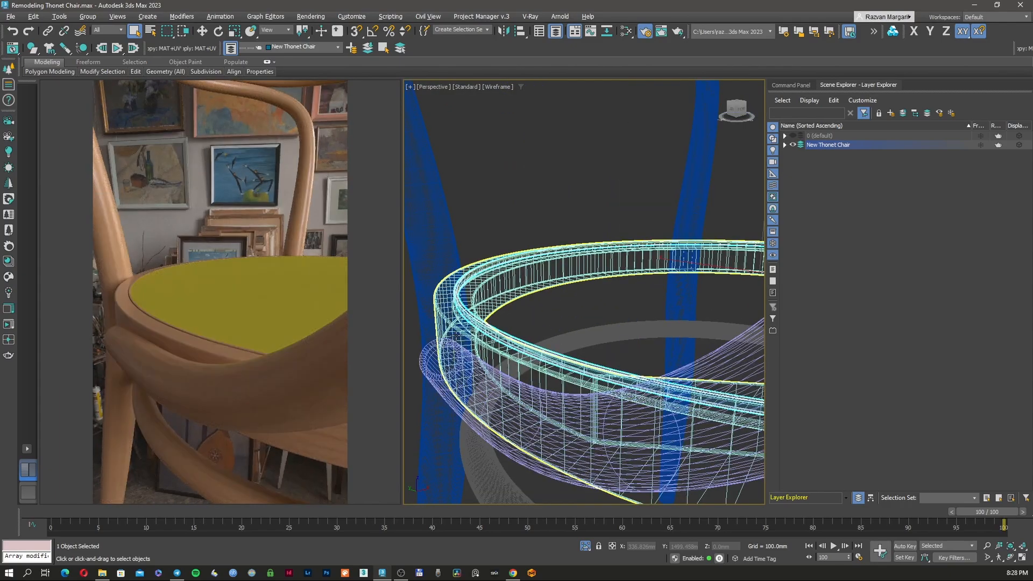
scroll(484, 326, "down", 2)
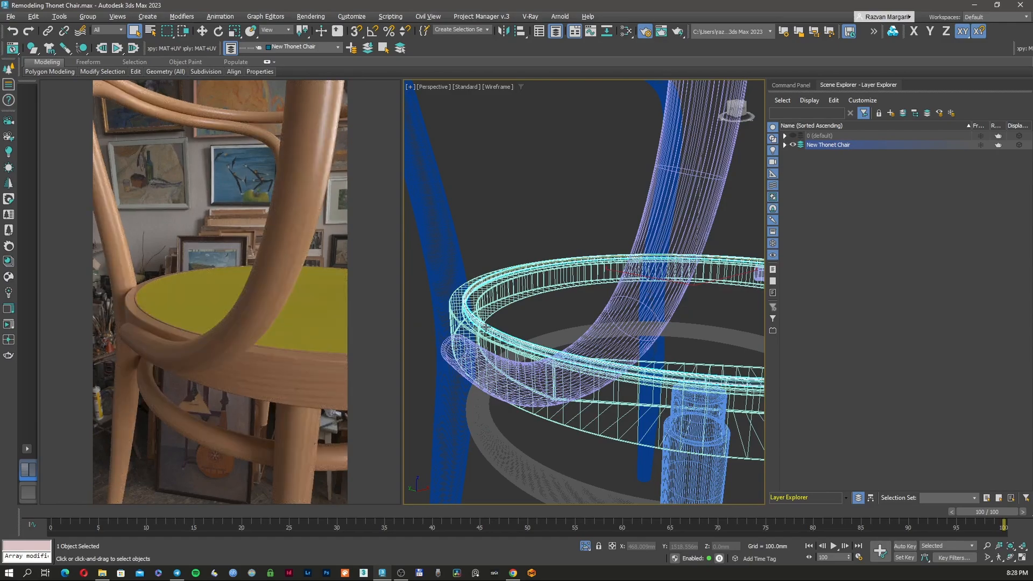
scroll(490, 328, "down", 3)
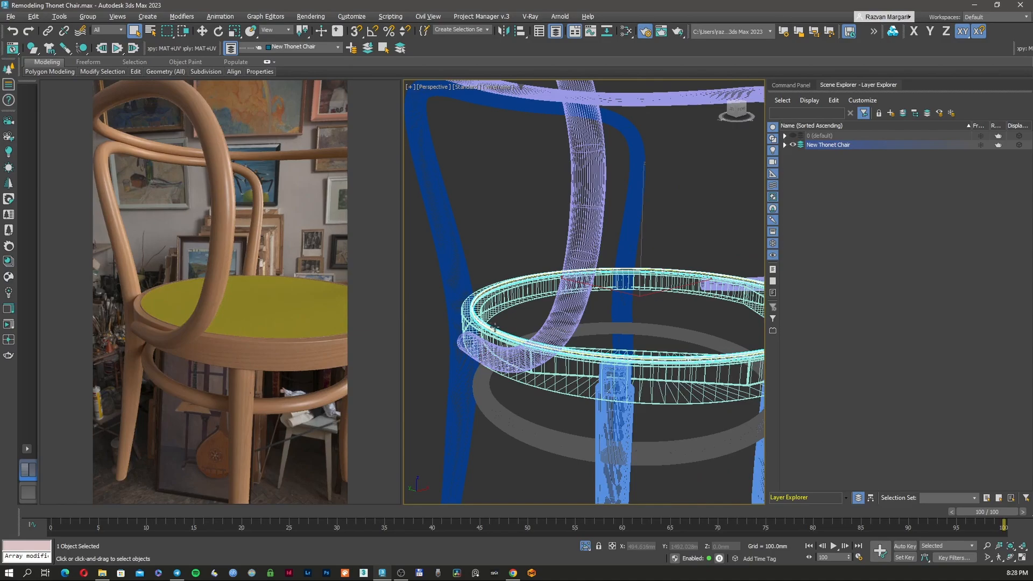
scroll(542, 330, "down", 2)
scroll(541, 324, "down", 2)
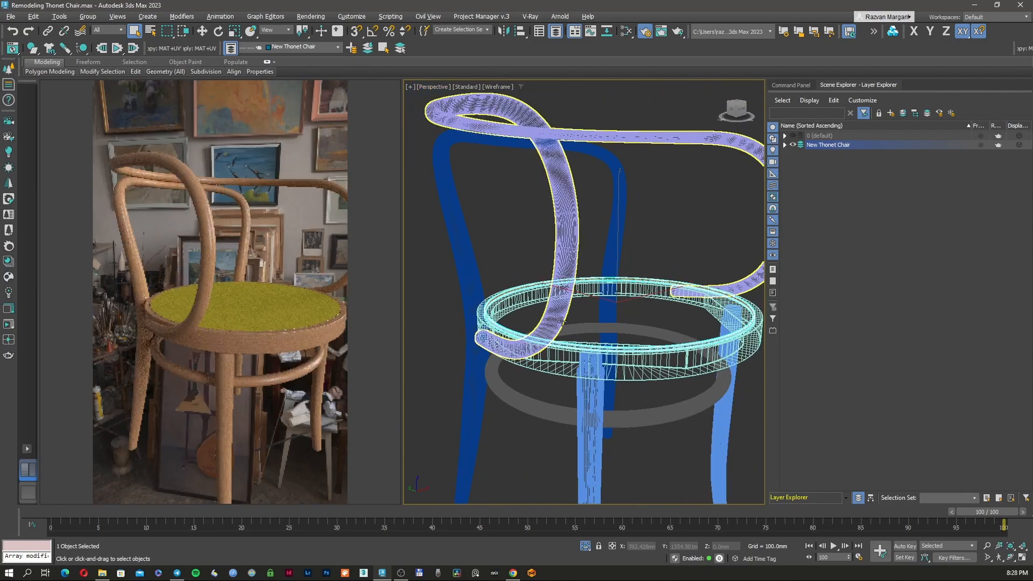
- Set the exposure of the CoronaColorCorrect map feeding the wood material's base roughness to 0.31
key("m")
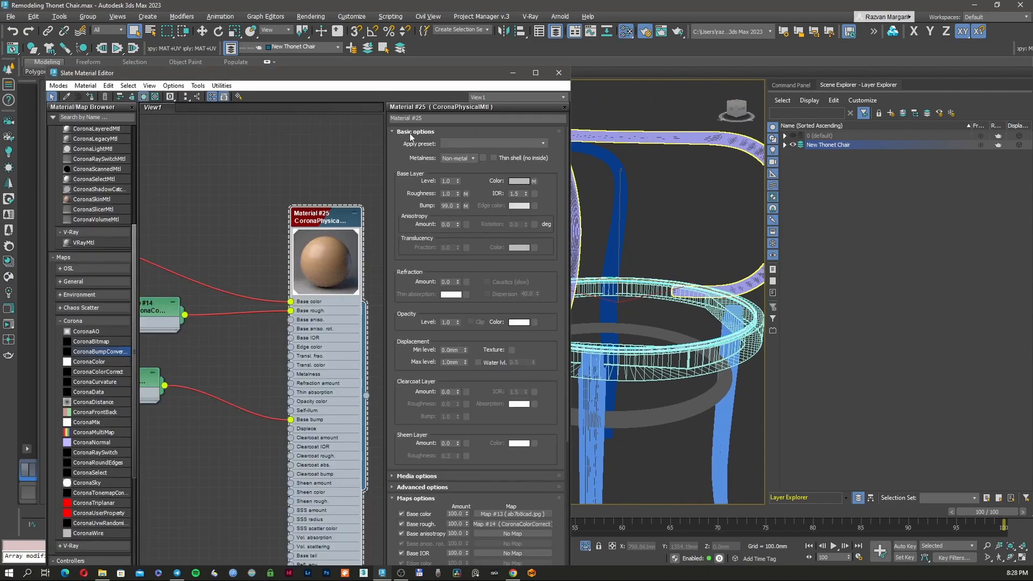
left_click_drag(392, 78, 840, 66)
middle_click_drag(630, 299, 697, 287)
double_click(696, 288)
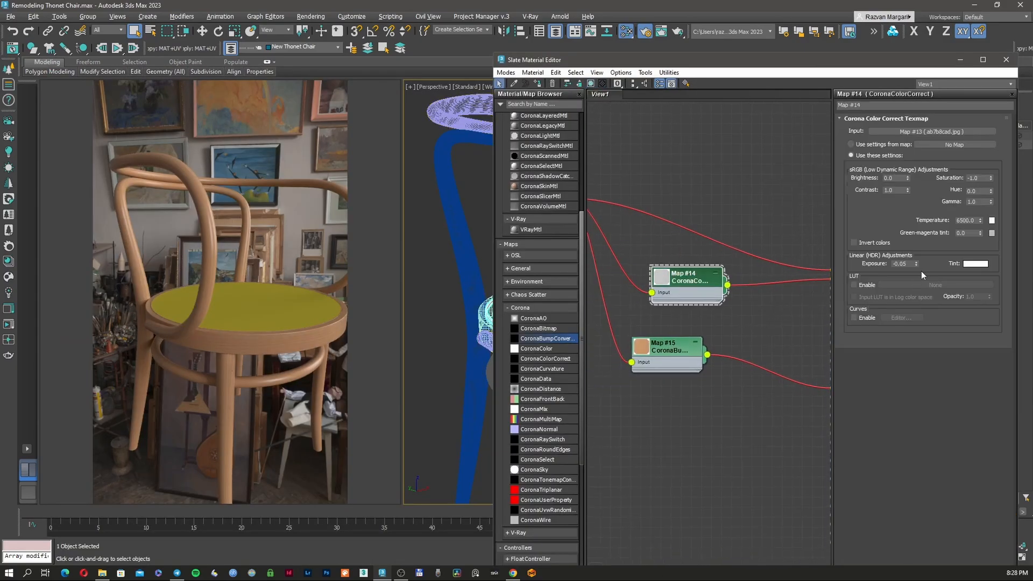
left_click_drag(916, 264, 917, 246)
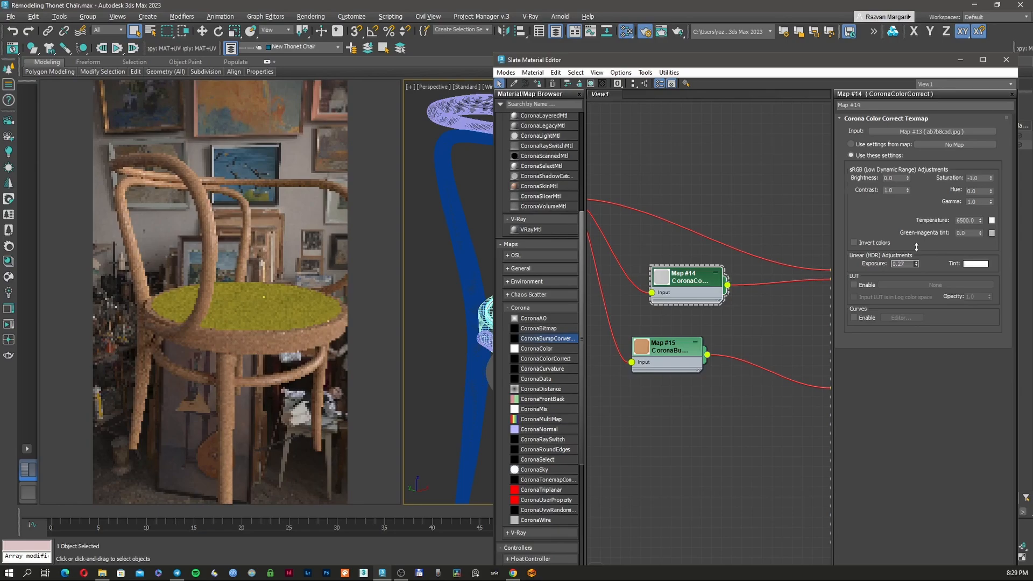
left_click_drag(917, 247, 918, 250)
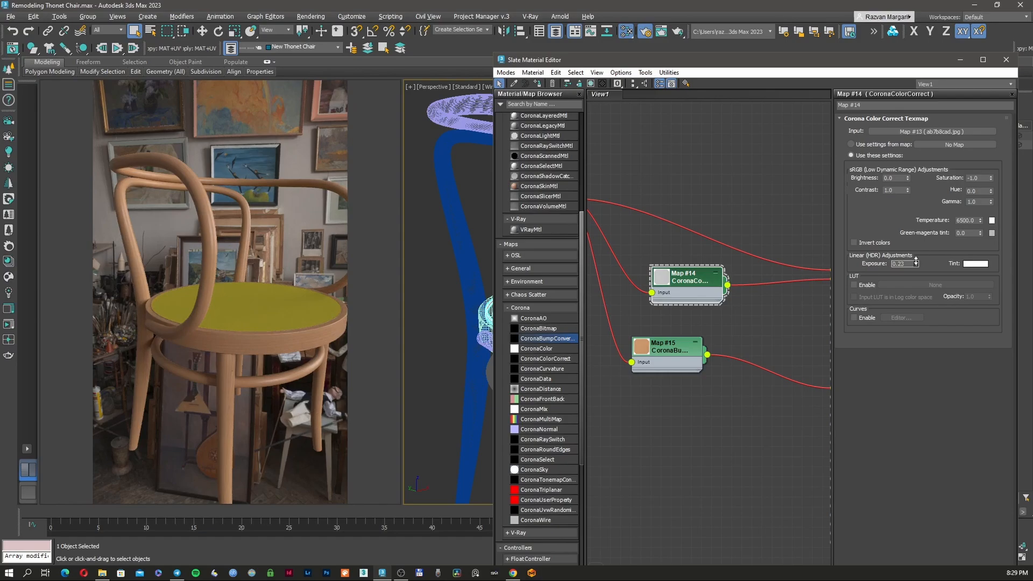
left_click_drag(915, 262, 912, 262)
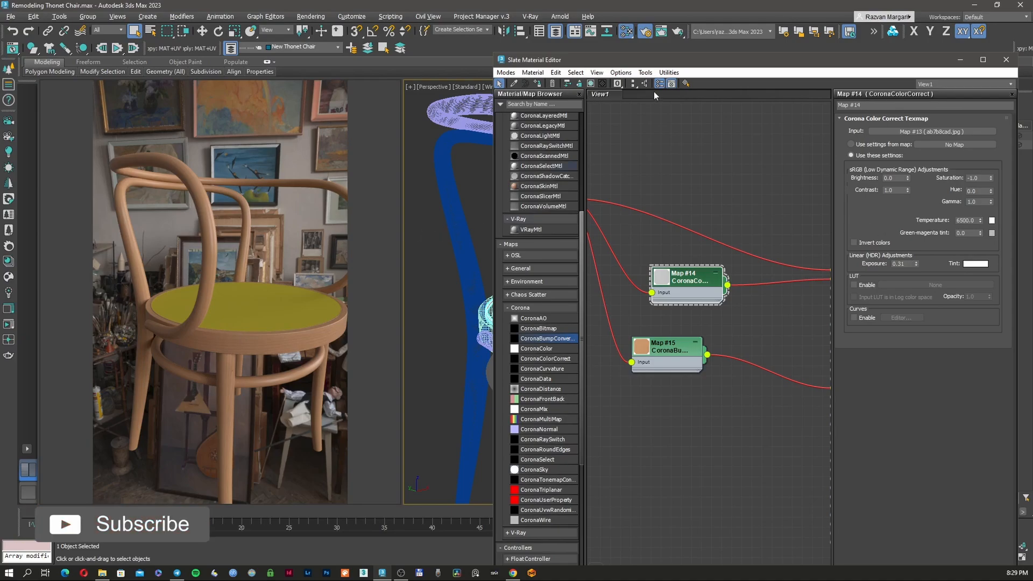
- Duplicate the wood material together with its bitmap, color correct and bump converter maps in the maximized material editor
double_click(657, 61)
middle_click_drag(499, 209, 592, 186)
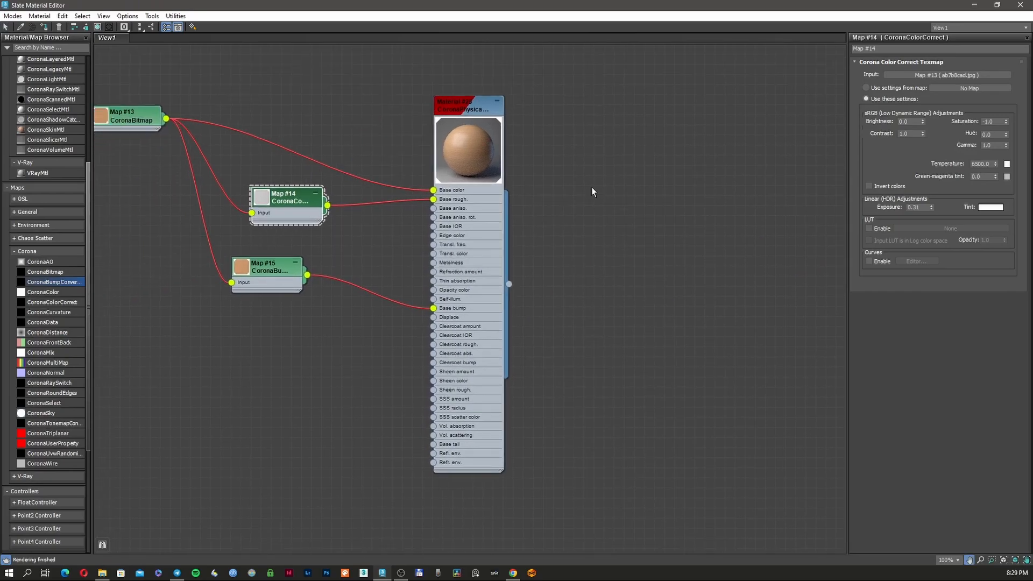
scroll(590, 189, "down", 3)
left_click_drag(244, 90, 592, 344)
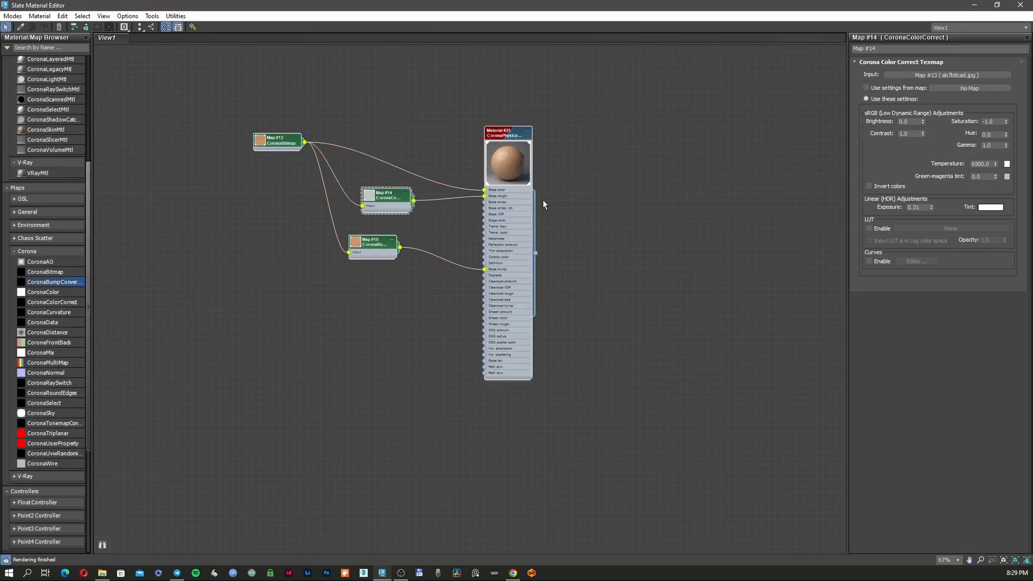
mouse_move(515, 130)
left_mouse_down("shift")
mouse_move(418, 280)
mouse_move(425, 345)
left_mouse_up("shift")
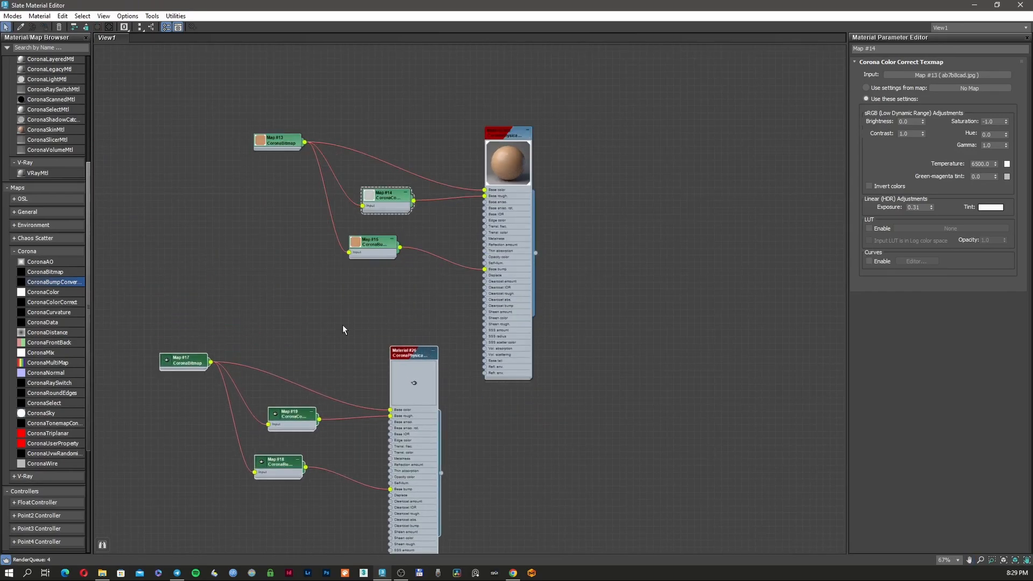
- Load e5641867.png into the copied material's CoronaBitmap and set its real-world size to 30 mm by 30 mm
left_click(202, 358)
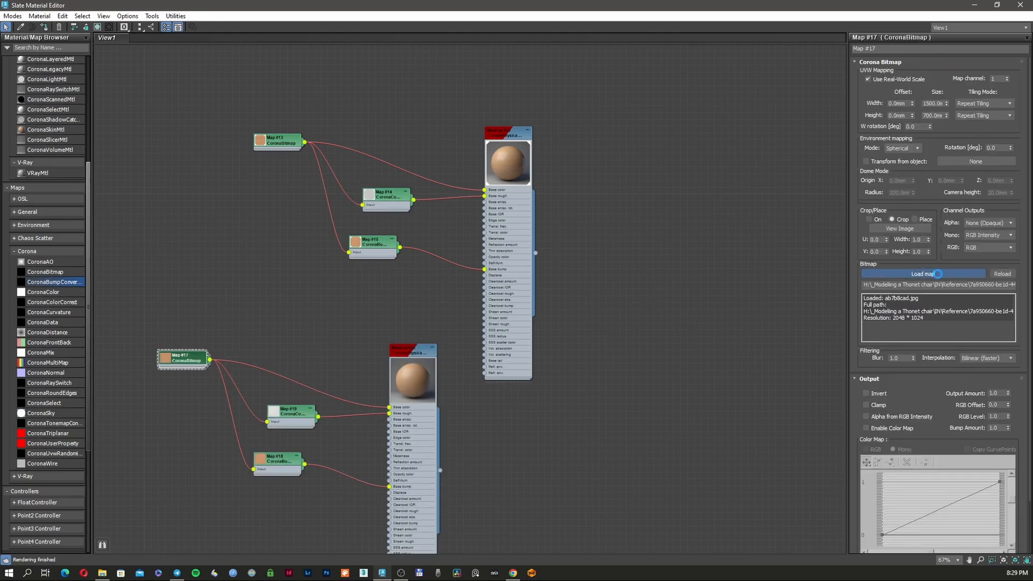
left_click(937, 274)
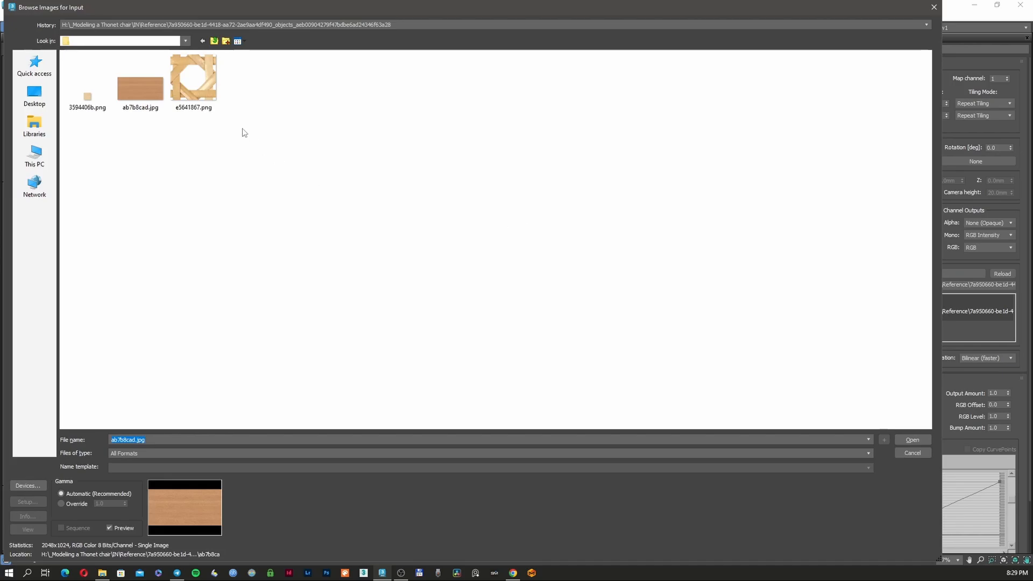
double_click(194, 79)
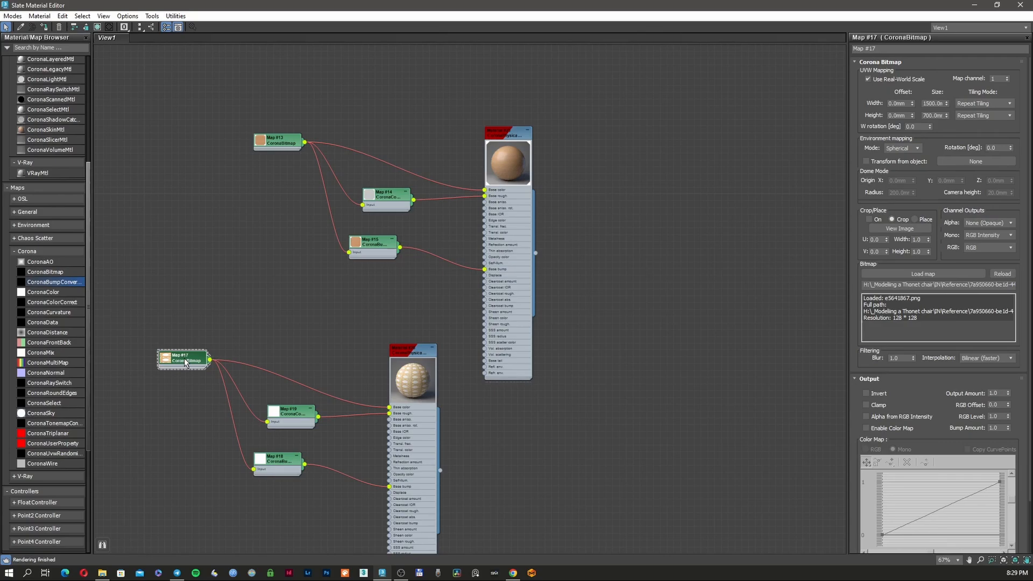
double_click(938, 104)
type("30")
key("Tab")
type("30")
key("Return")
- Shrink the material editor back to a floating window and assign the copied cane material to the chair's seat surface
left_click_drag(710, 6, 775, 41)
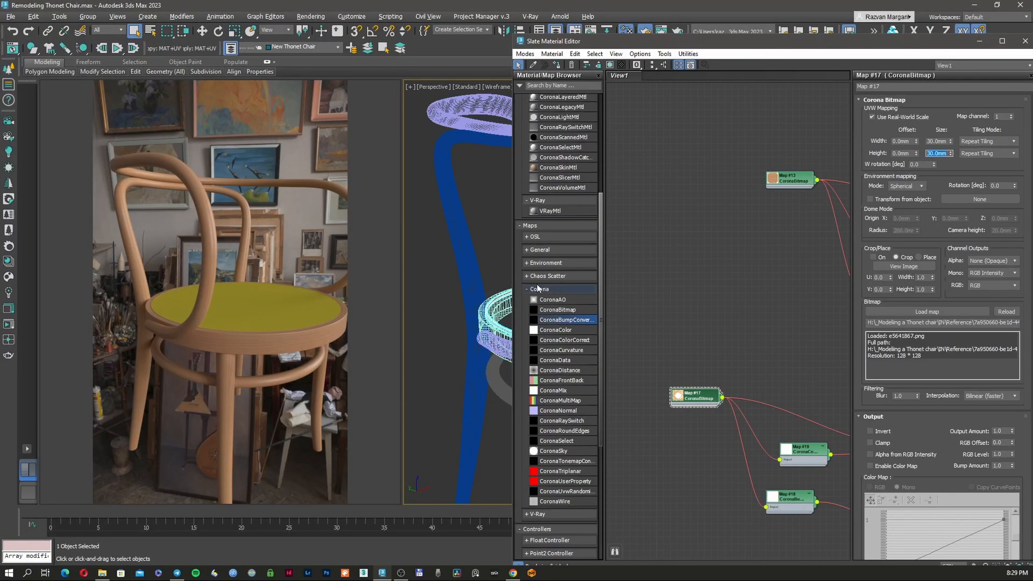
left_click(283, 311)
left_click(461, 302)
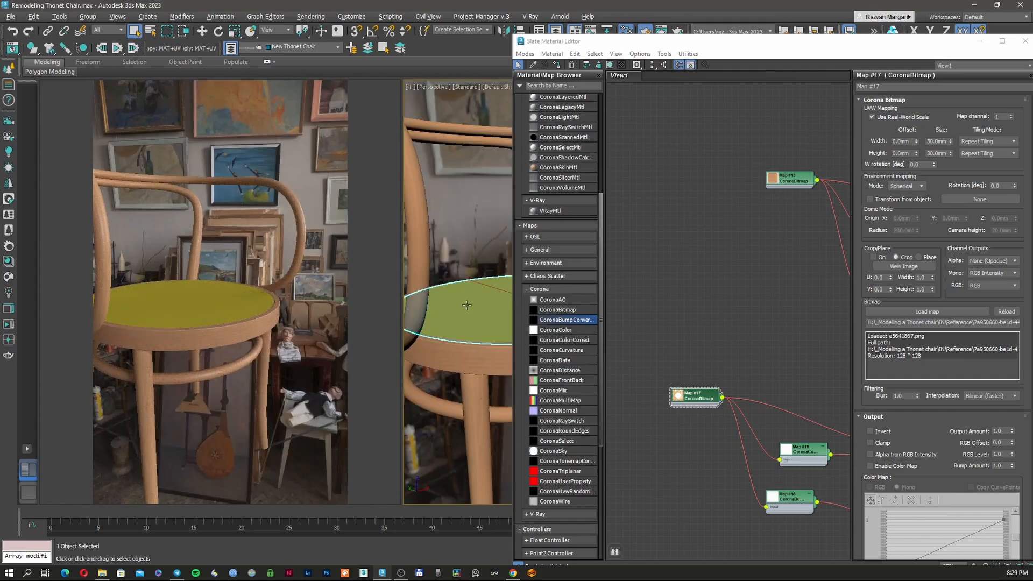
middle_click_drag(720, 353, 635, 320)
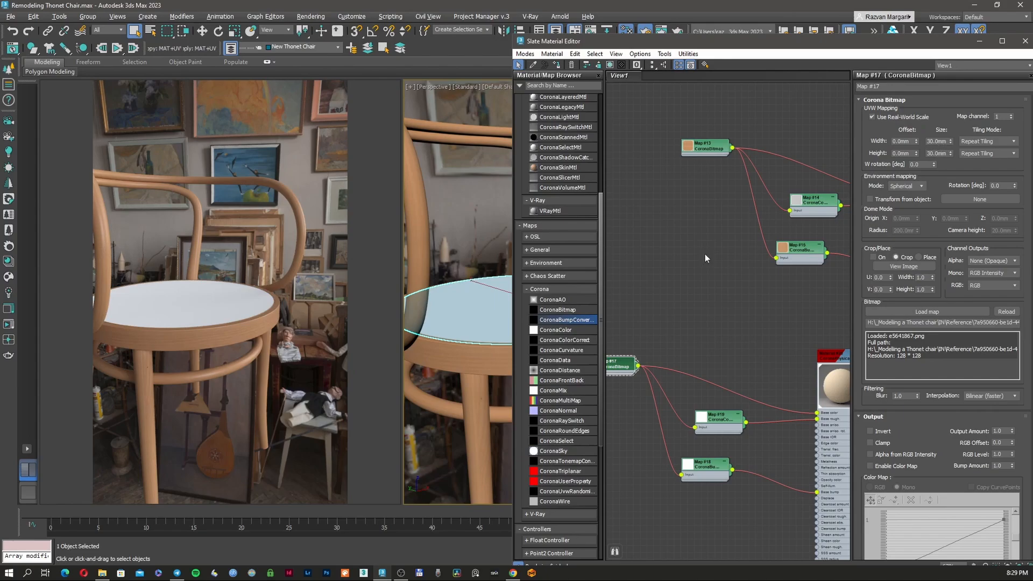
left_click(465, 309)
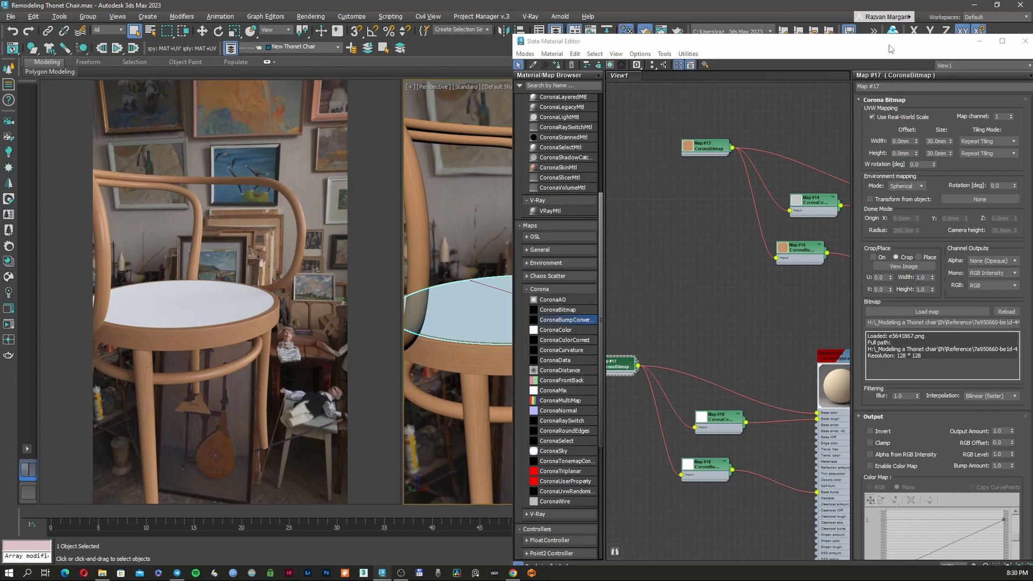
- Enable Generate Mapping Coords. and Real-World Map Size on the seat's Extrude modifier
left_click_drag(891, 48, 607, 74)
left_click(753, 67)
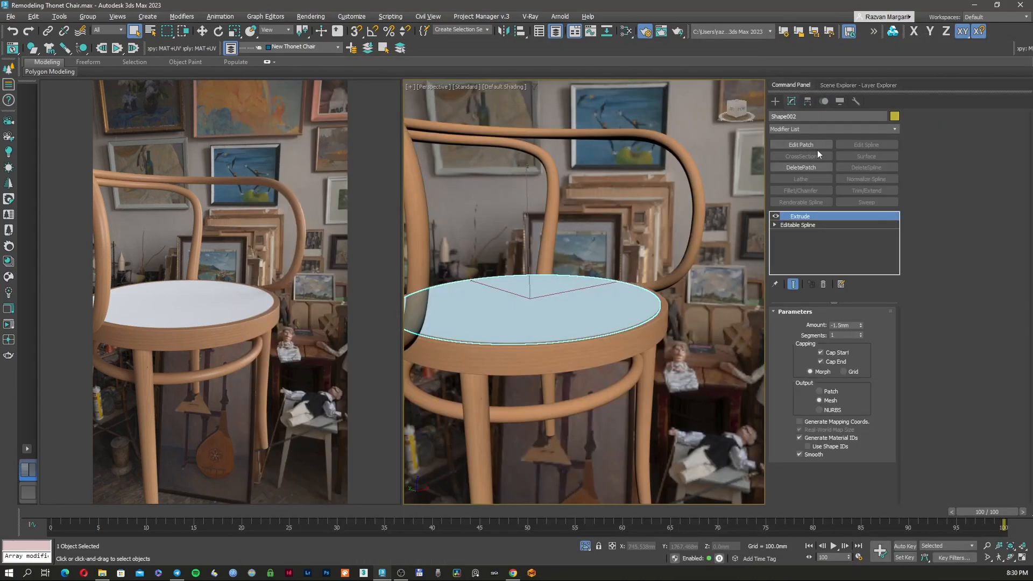
left_click(824, 423)
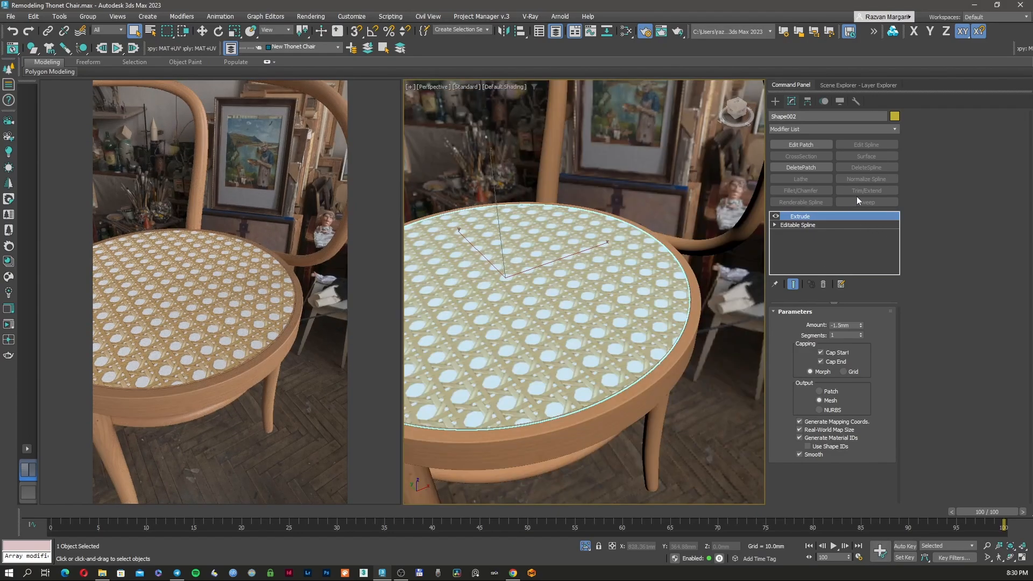
- Add an Edit Poly modifier above the seat's Extrude
left_click(823, 131)
type("esh")
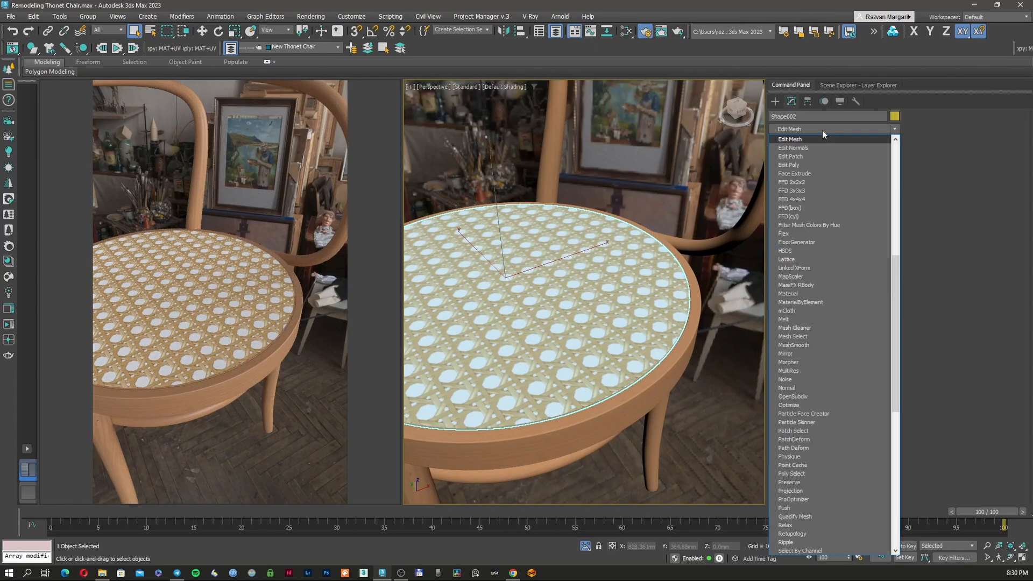
left_click(803, 166)
- Isolate the seat surface from the rest of the chair in wireframe view, with polygon selection active
key("F3")
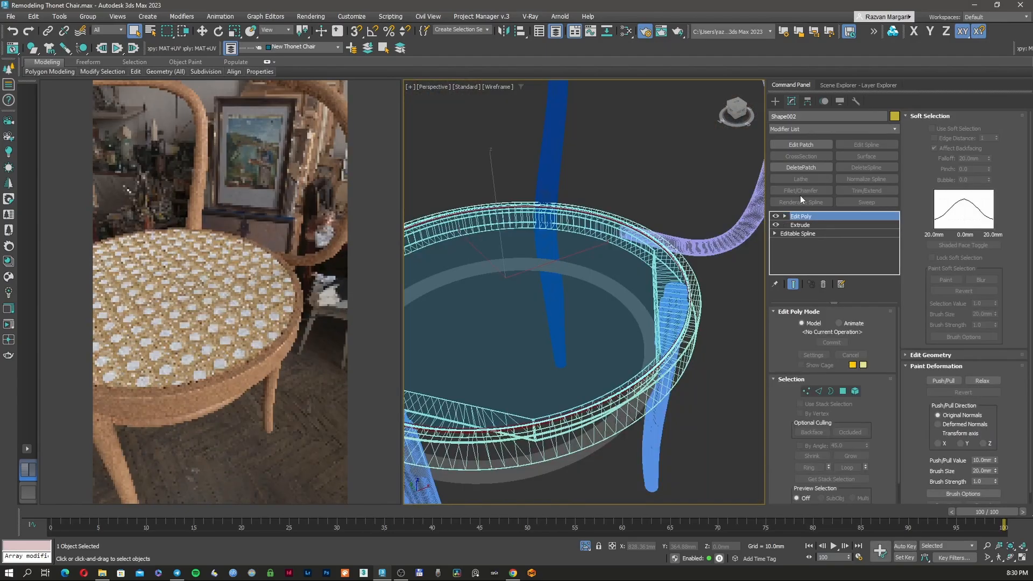
left_click(843, 392)
scroll(625, 336, "up", 10)
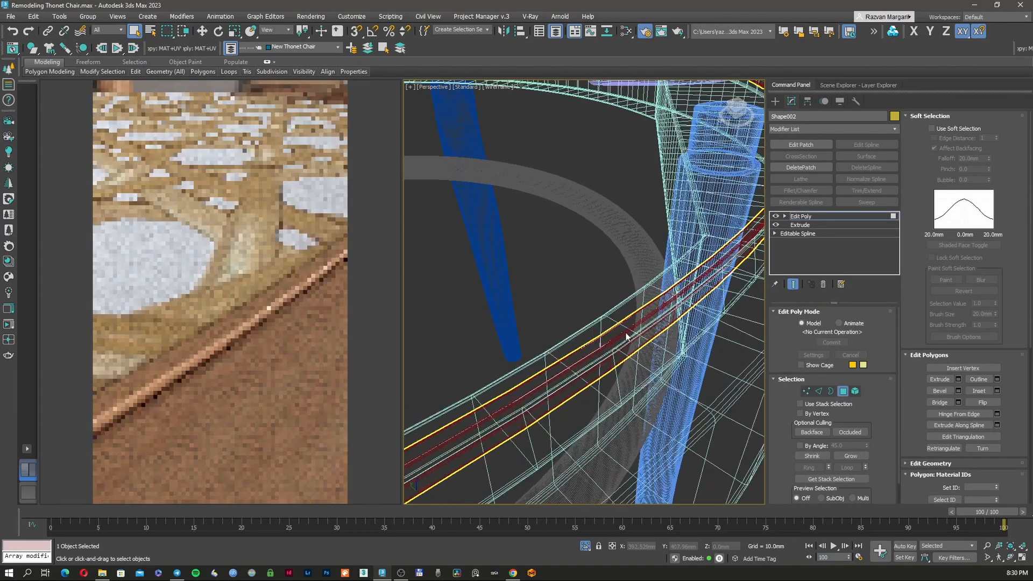
scroll(626, 337, "down", 4)
key("F3")
scroll(635, 345, "down", 5)
key("F3")
key("4")
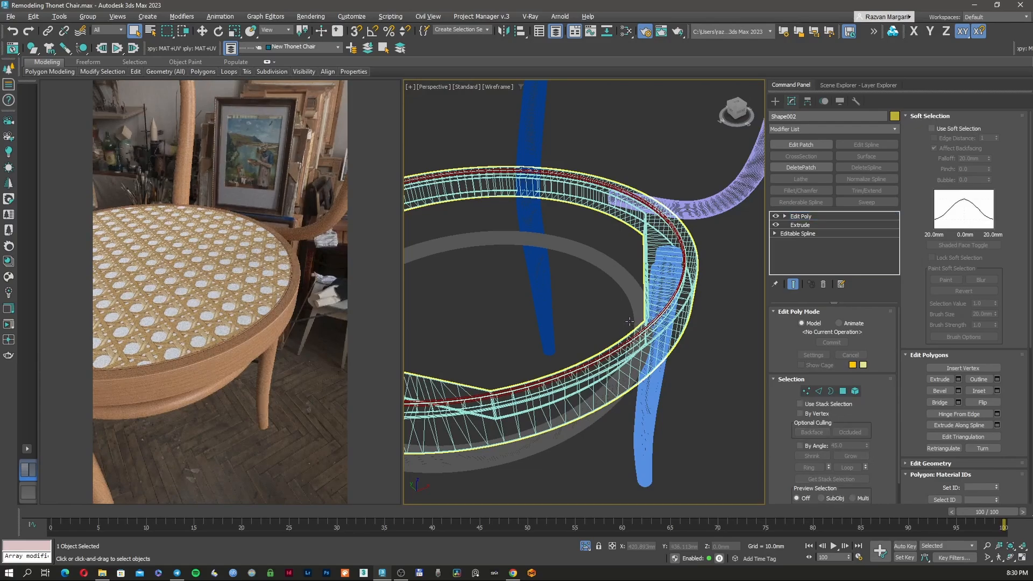
scroll(627, 317, "down", 8)
key("4")
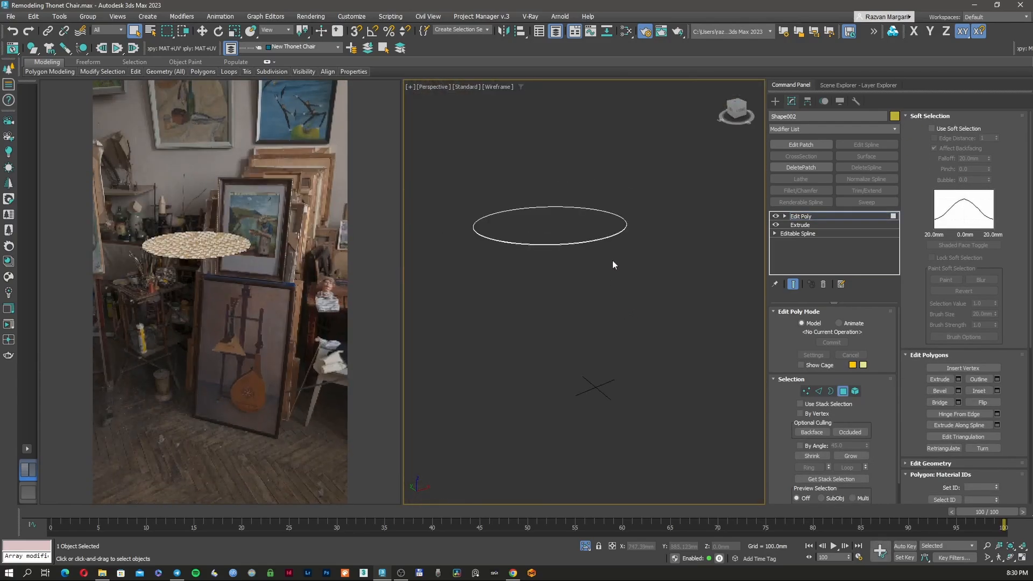
key("F3")
scroll(613, 261, "up", 8)
key("F3")
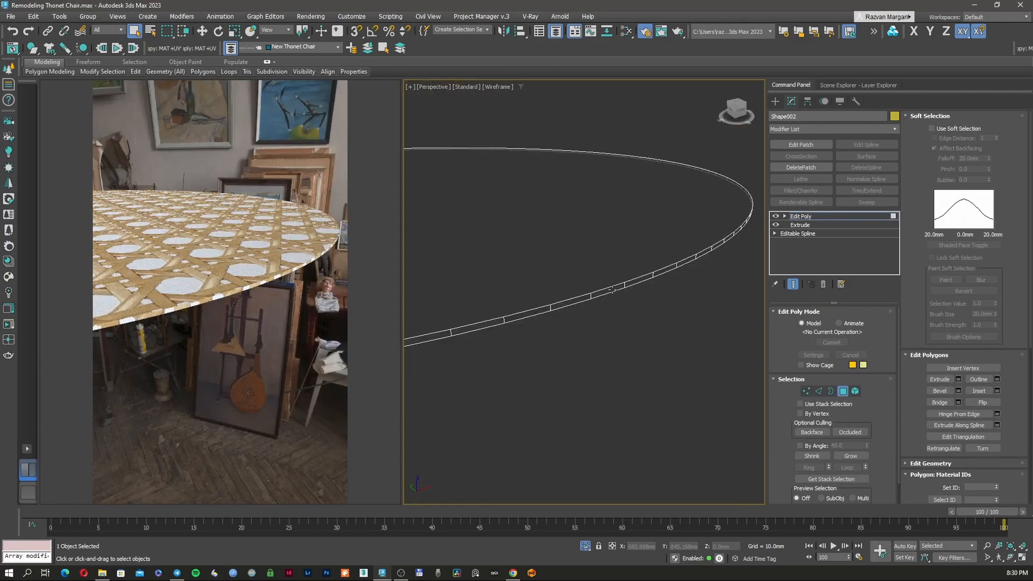
- Delete the thin ring of side polygons and the lower cap of the seat disc, and leave polygon selection
left_click(612, 290)
scroll(627, 288, "up", 5)
scroll(632, 281, "down", 8)
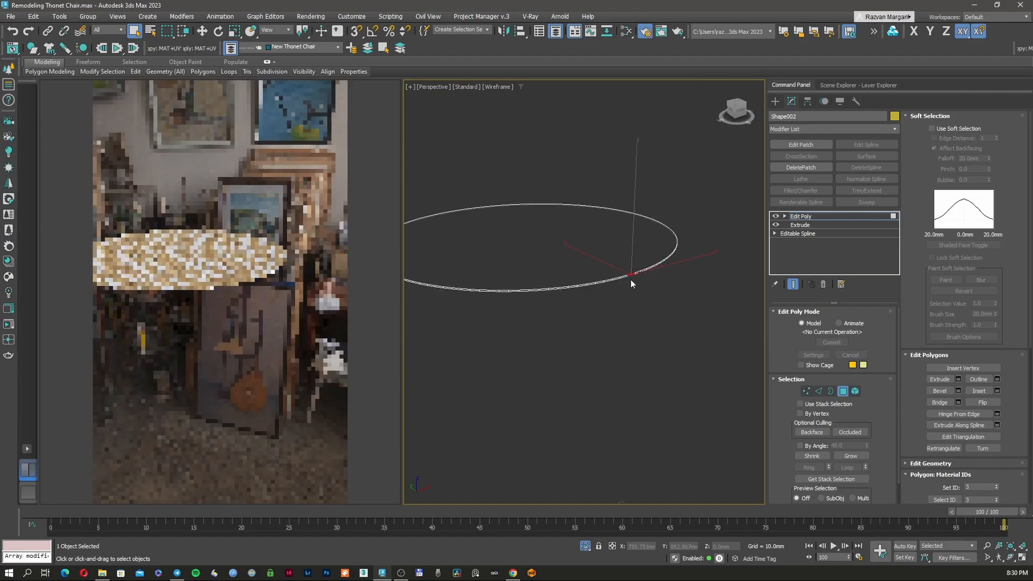
scroll(628, 279, "up", 3)
left_click(620, 271, "shift")
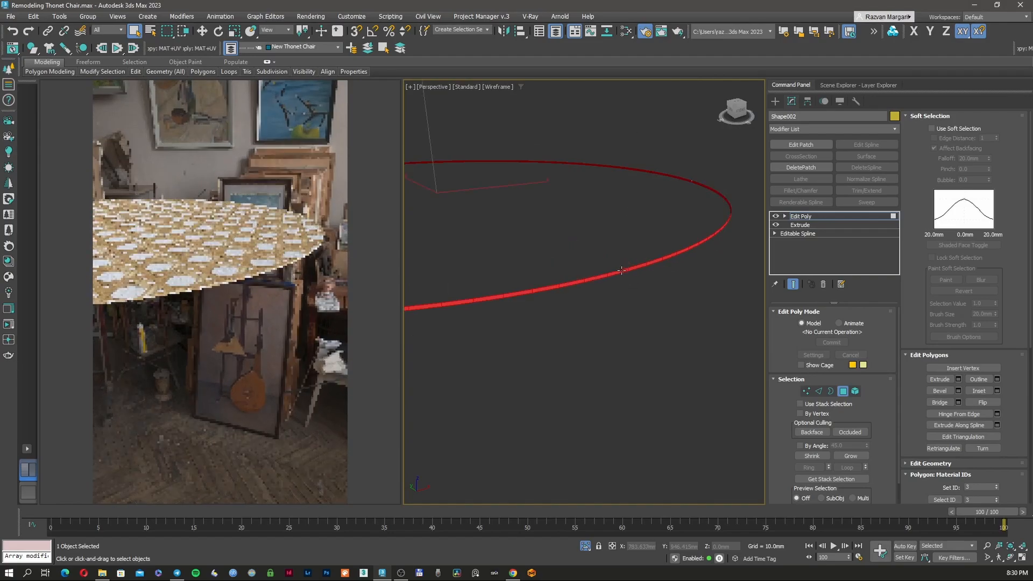
left_click(625, 271)
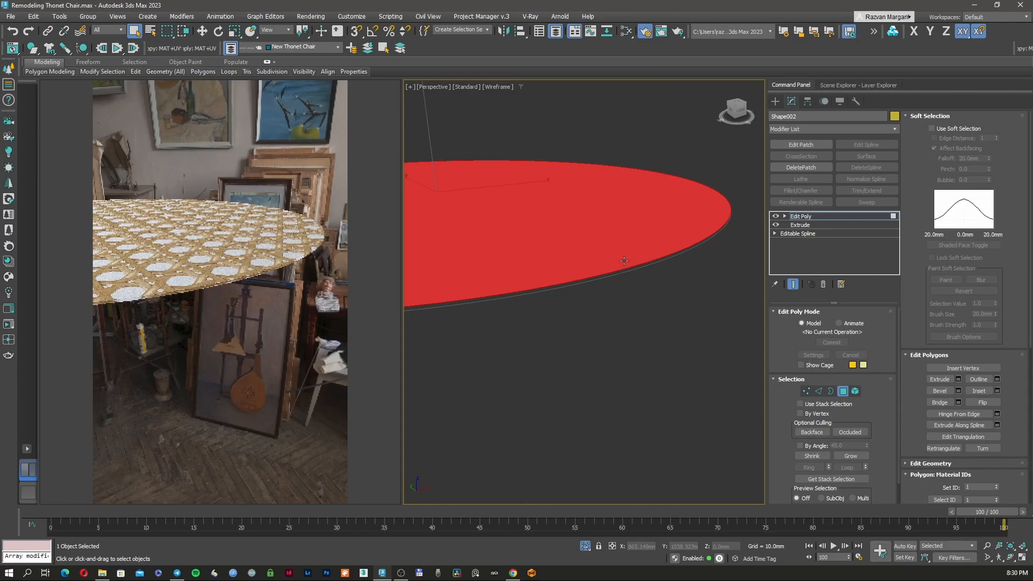
key("Delete")
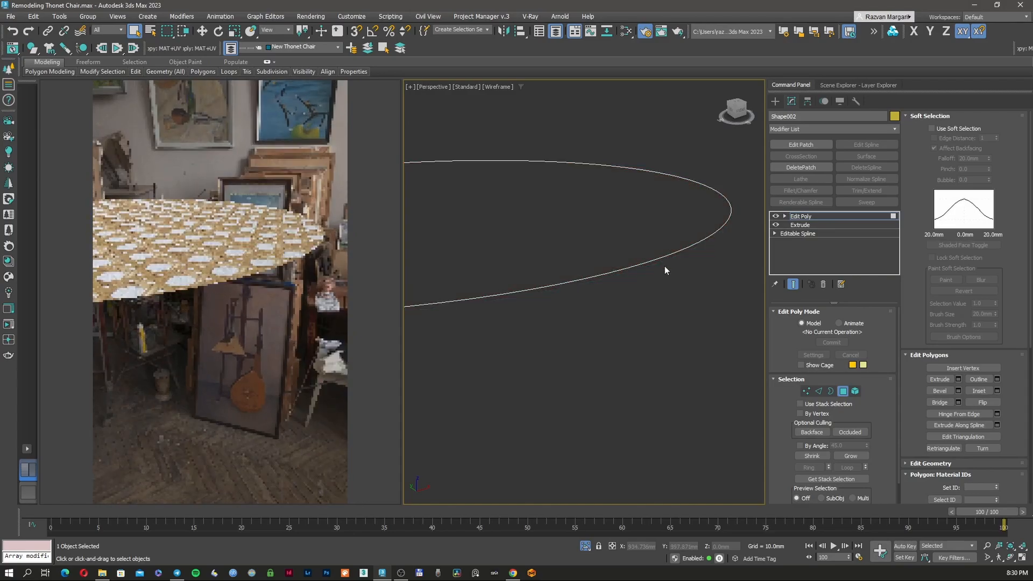
left_click(842, 392)
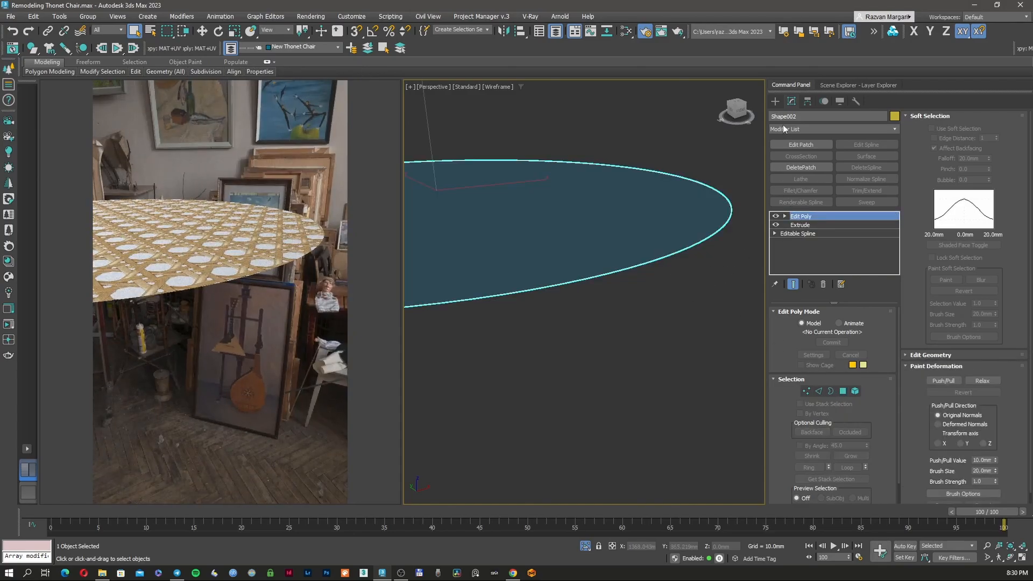
- Set the real-world size of the cane material's CoronaBitmap to 10 mm by 10 mm
left_click(775, 101)
middle_click_drag(538, 189, 568, 272)
scroll(556, 263, "down", 2)
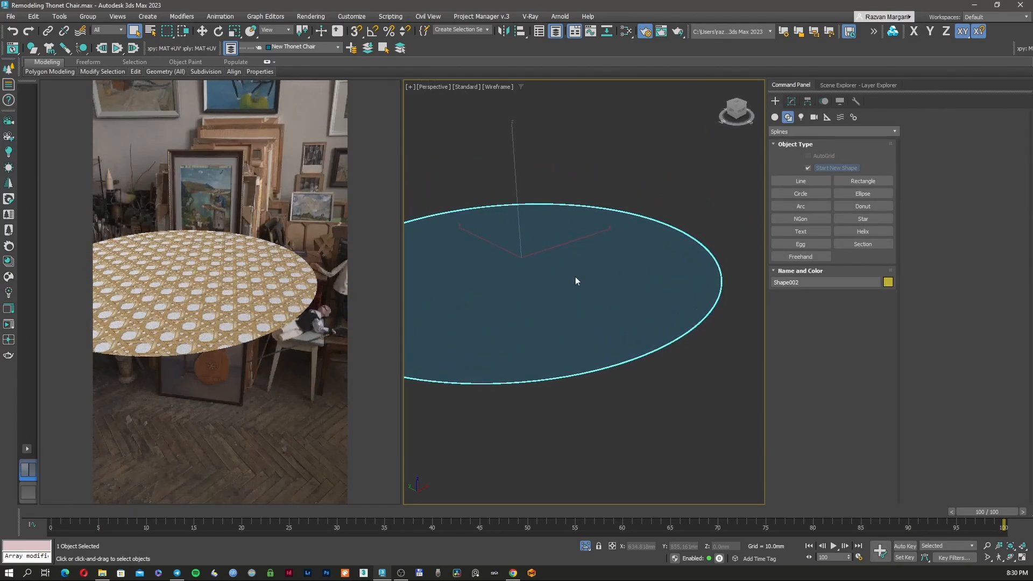
key("m")
middle_click_drag(534, 321, 497, 320)
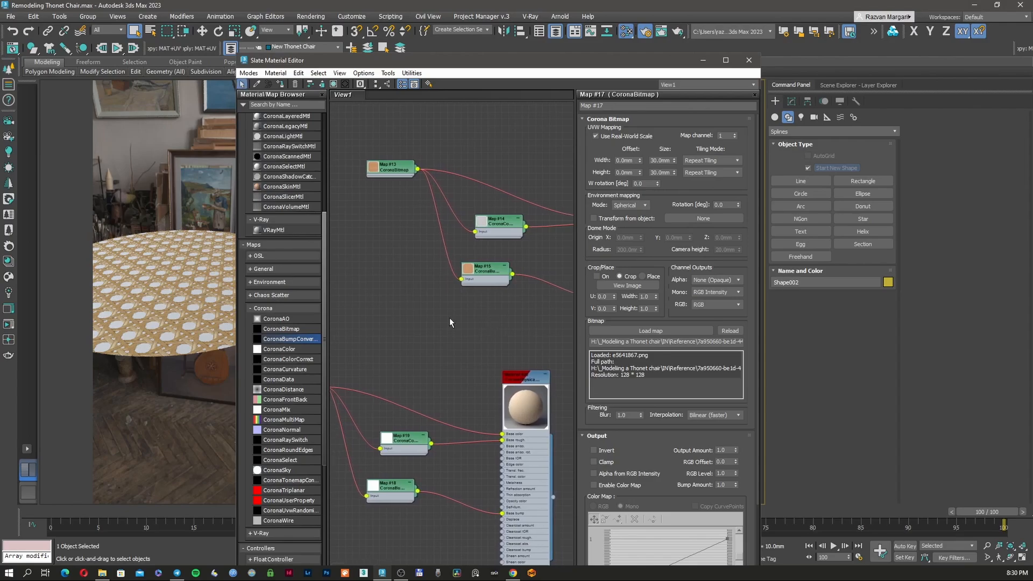
middle_click_drag(483, 278, 648, 281)
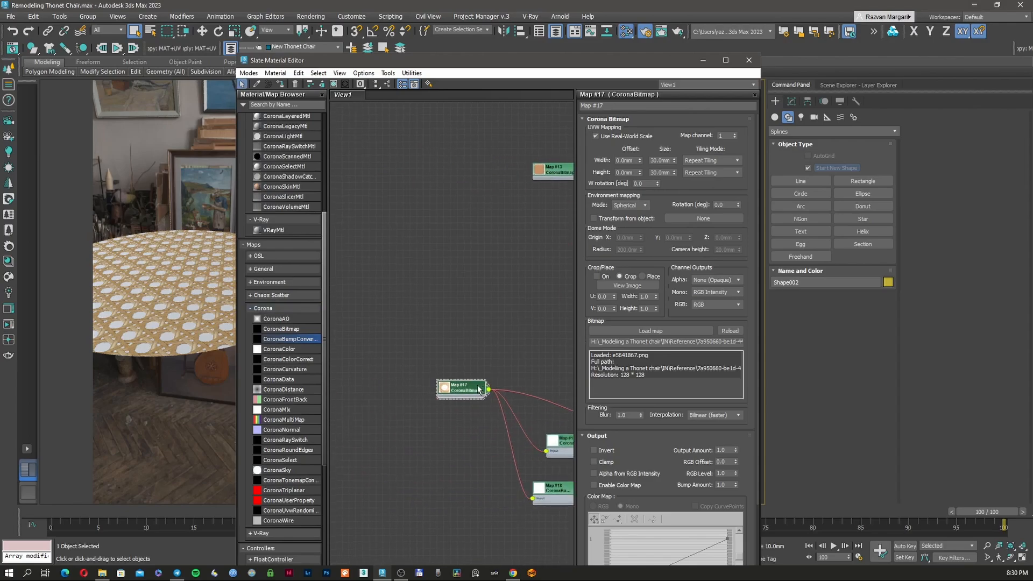
double_click(661, 160)
type("10")
key("Tab")
type("10")
key("Return")
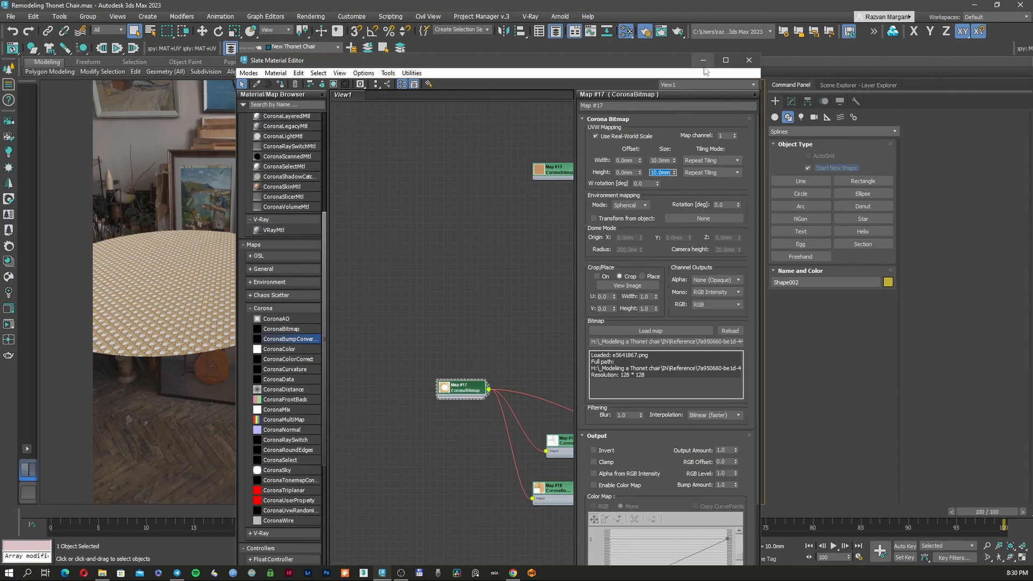
- Add a CoronaDisplacementMod modifier on top of the seat's modifier stack
left_click(791, 101)
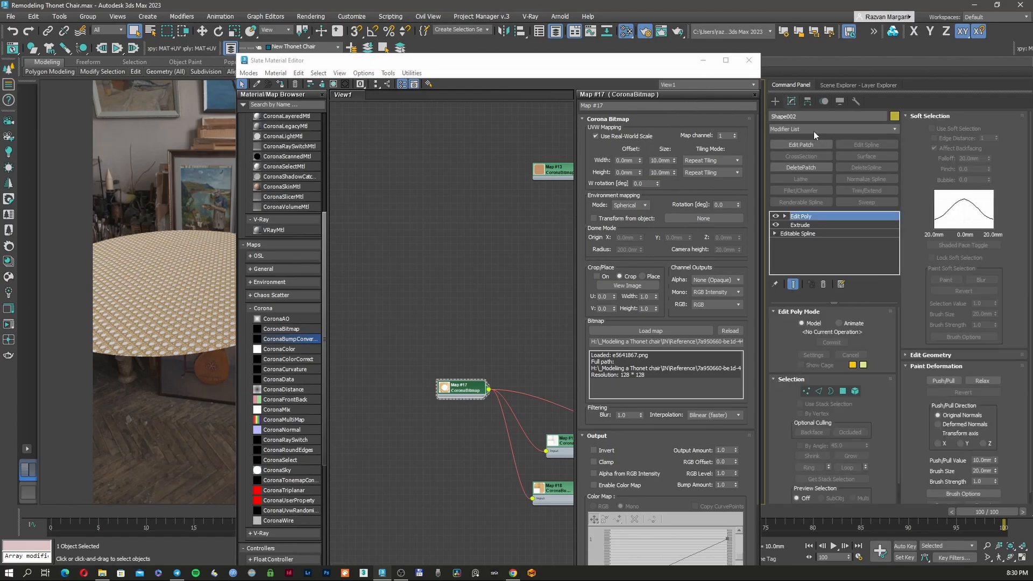
left_click(814, 130)
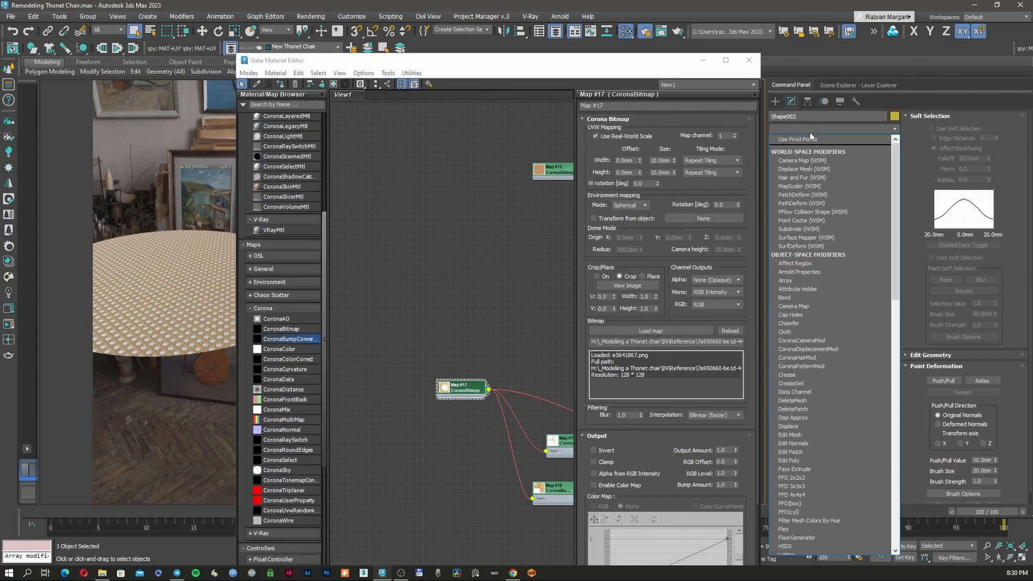
type("co")
key("Down")
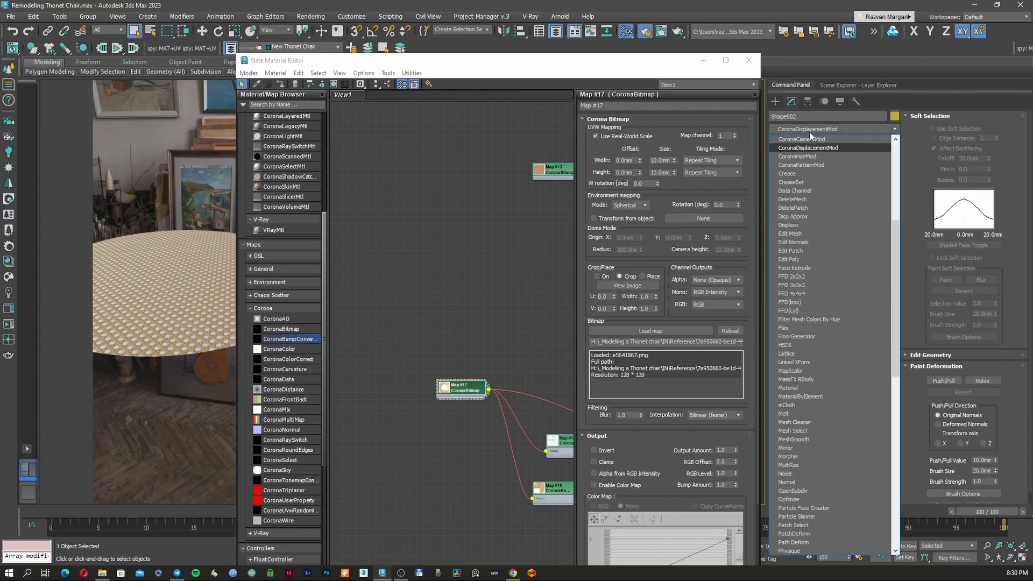
key("Return")
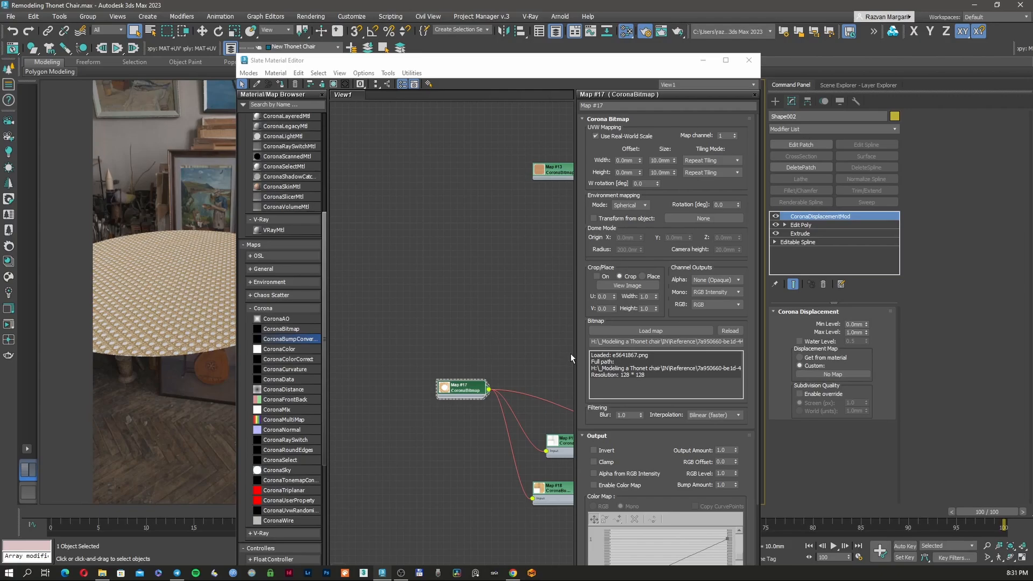
- Link the cane CoronaBitmap as an instance to the custom displacement map of the seat's displacement modifier
middle_click_drag(508, 383, 426, 333)
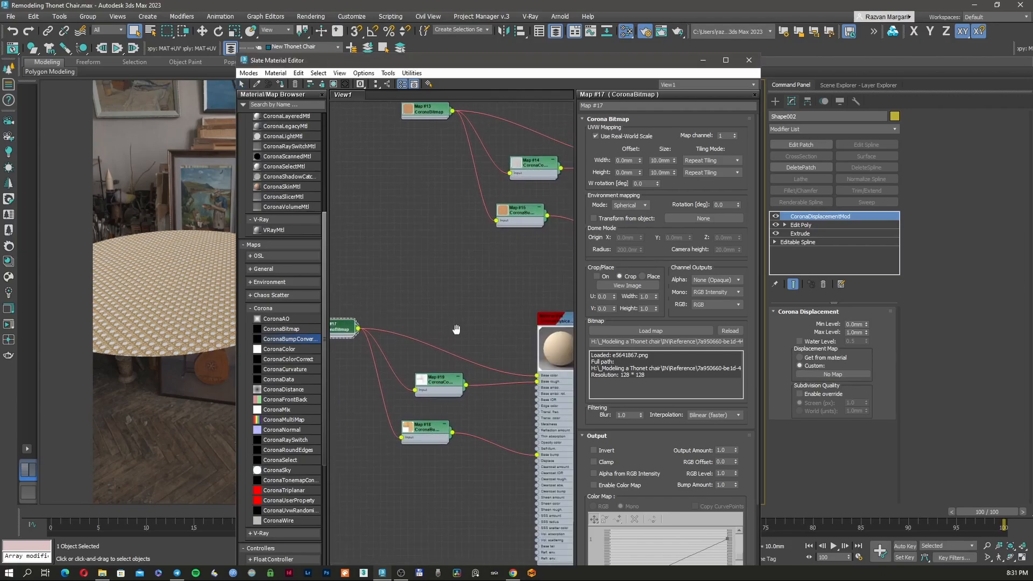
left_click_drag(800, 384, 831, 375)
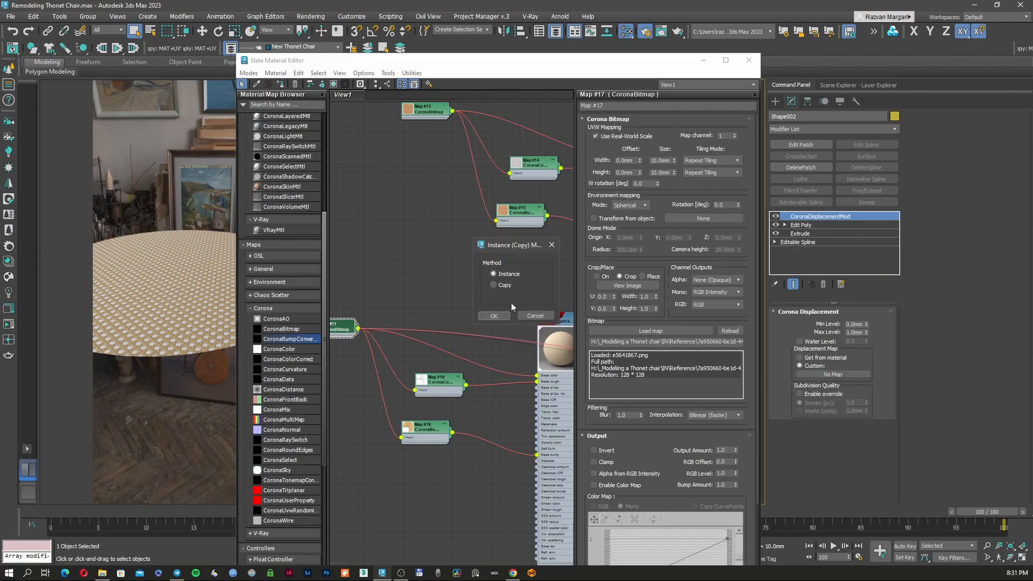
left_click(500, 314)
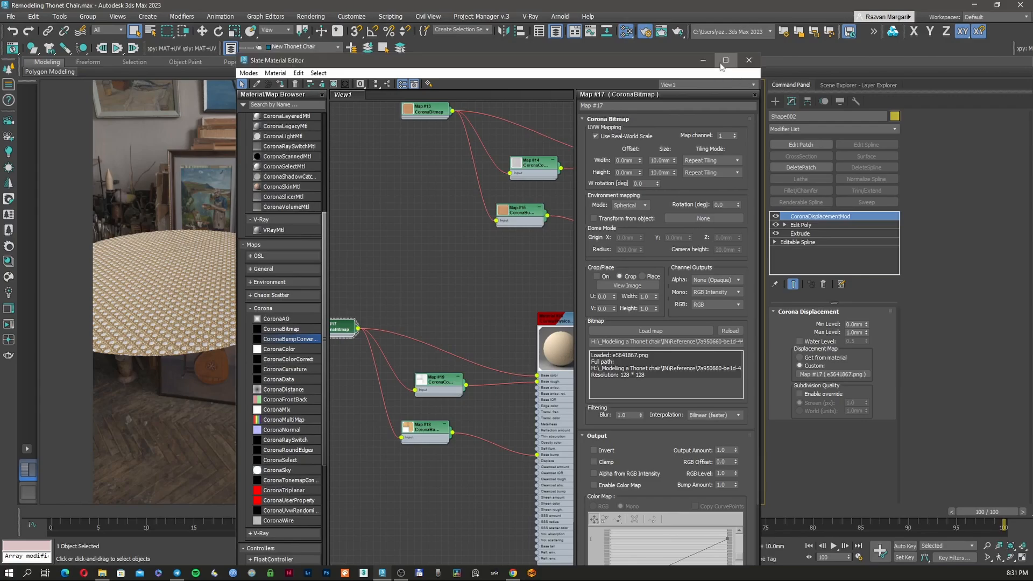
- Maximize the material editor and select the cane material's main node in the graph
left_click(725, 61)
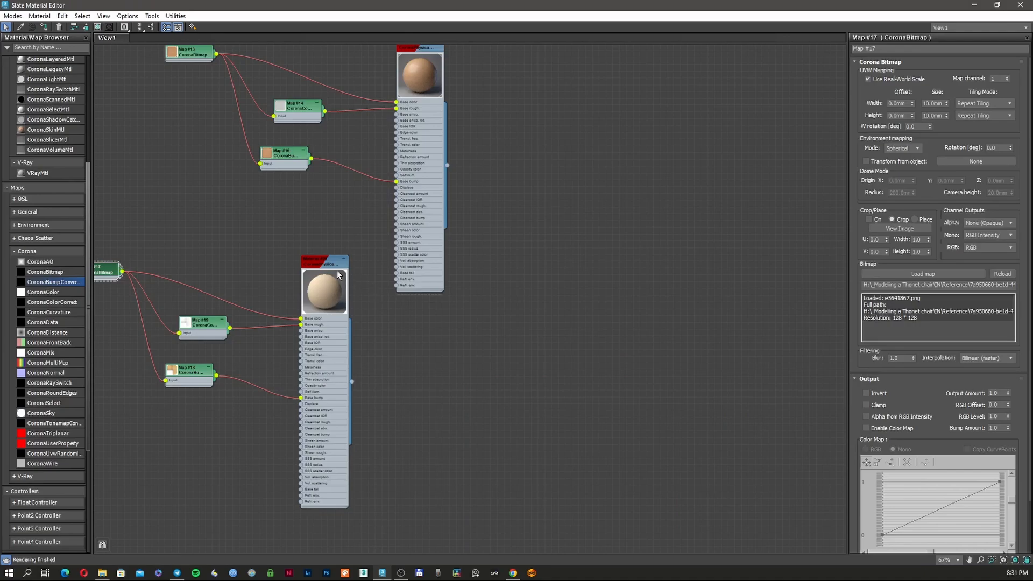
middle_click_drag(370, 331, 473, 337)
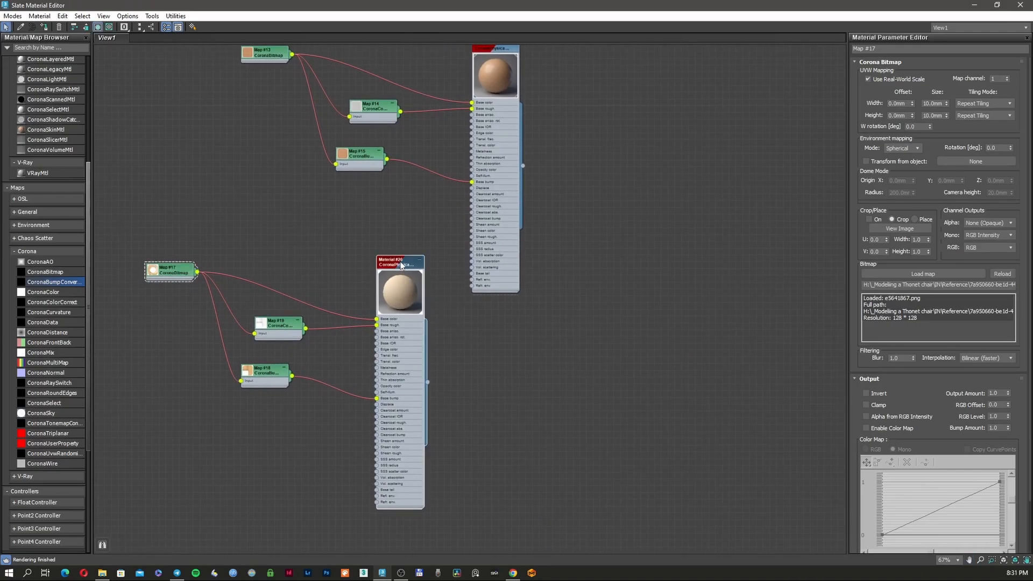
left_click(401, 265)
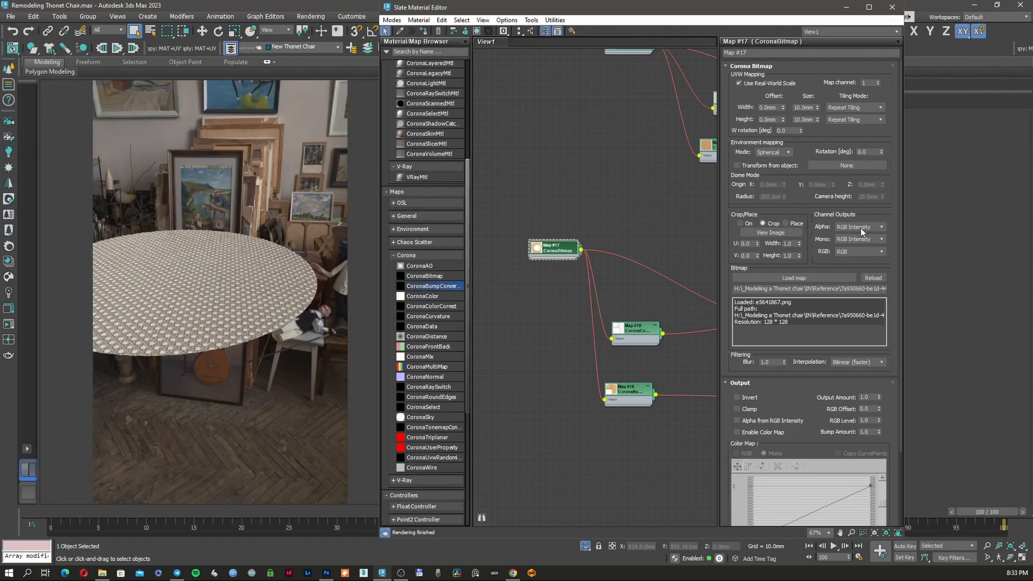
- Try Image Alpha as gray for the RGB channel output of the cane CoronaBitmap
left_click(858, 240)
left_click(855, 267)
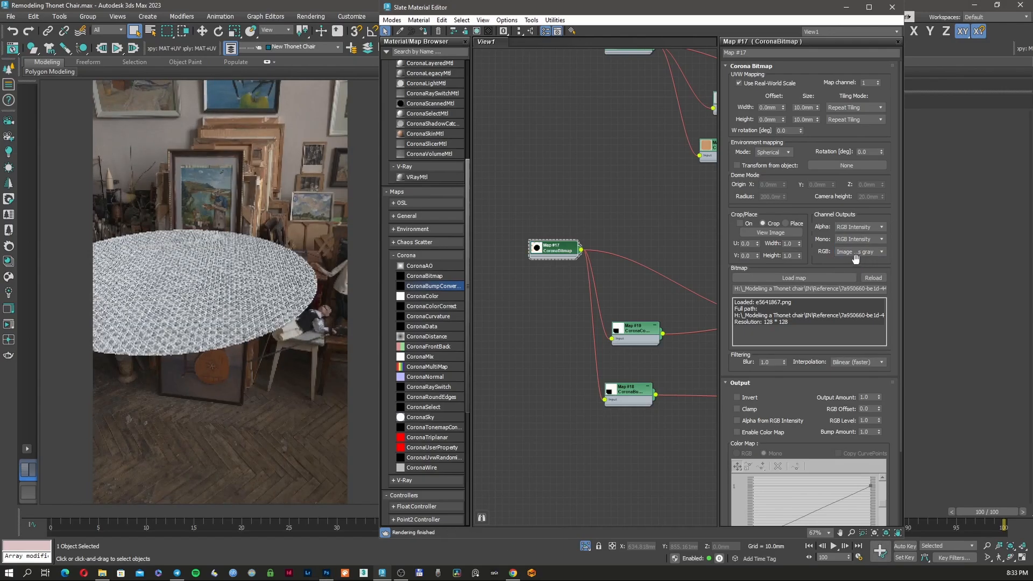
left_click(861, 251)
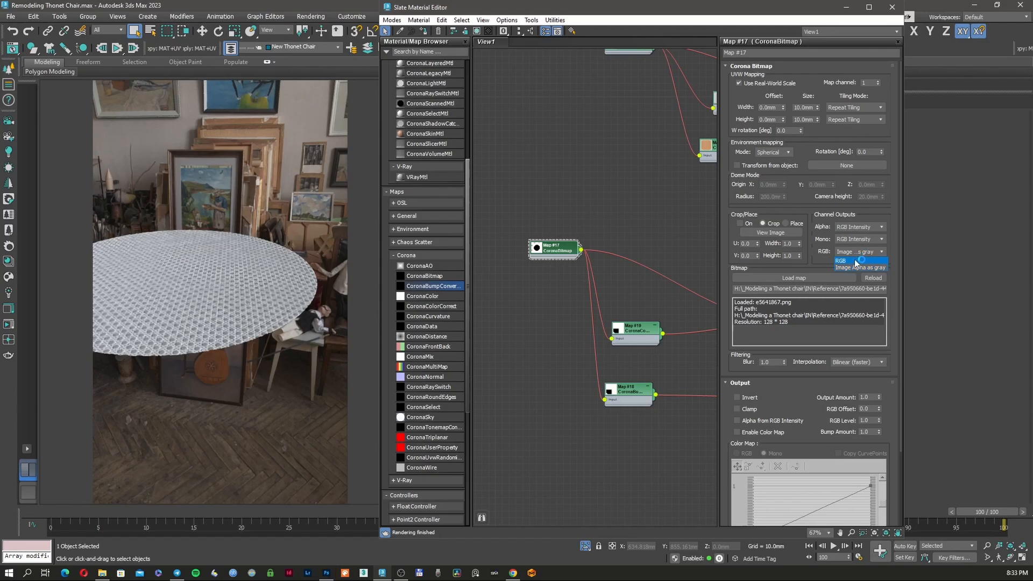
left_click(859, 261)
- Set the Alpha channel output of the cane CoronaBitmap to Image Alpha
left_click(859, 227)
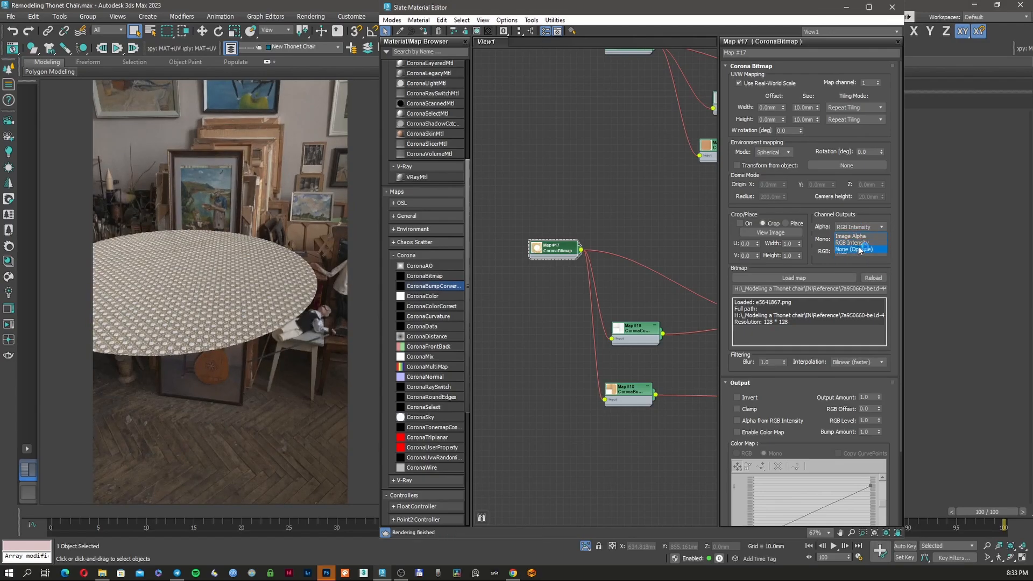
left_click(858, 237)
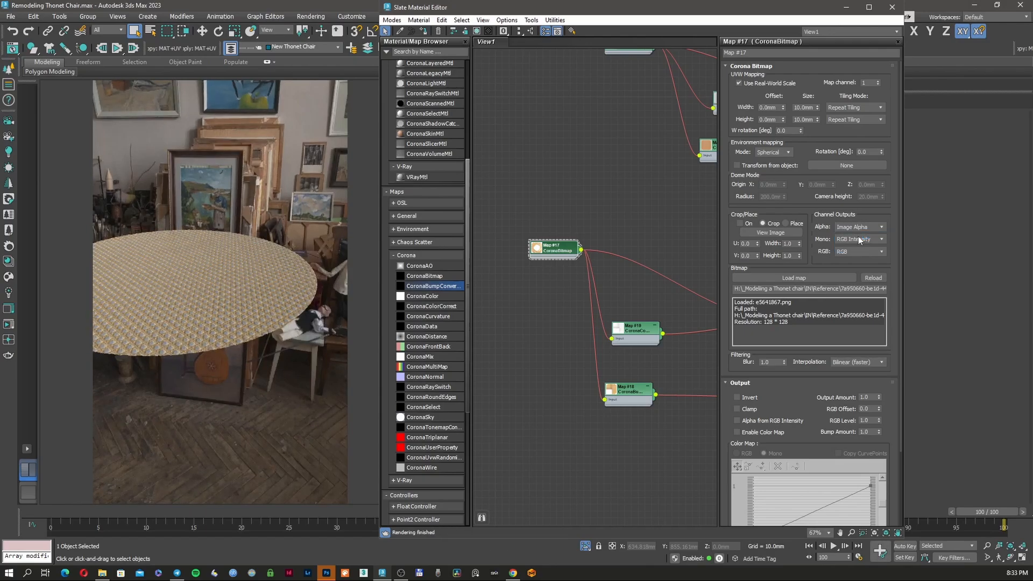
- Set the cane CoronaBitmap's Mono channel output to Image Alpha and its Alpha channel output to None (Opaque)
left_click(858, 239)
left_click(858, 254)
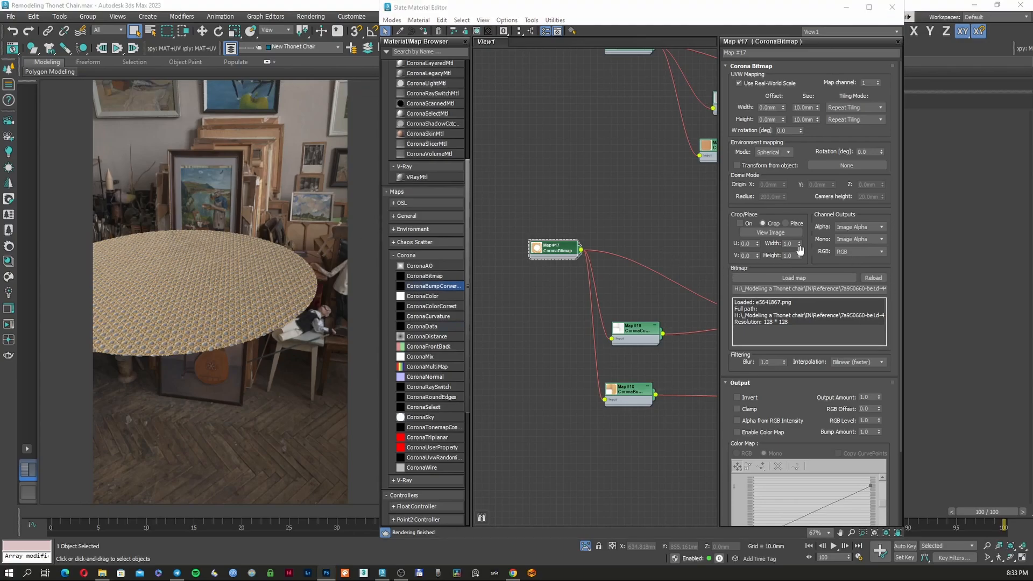
left_click(870, 227)
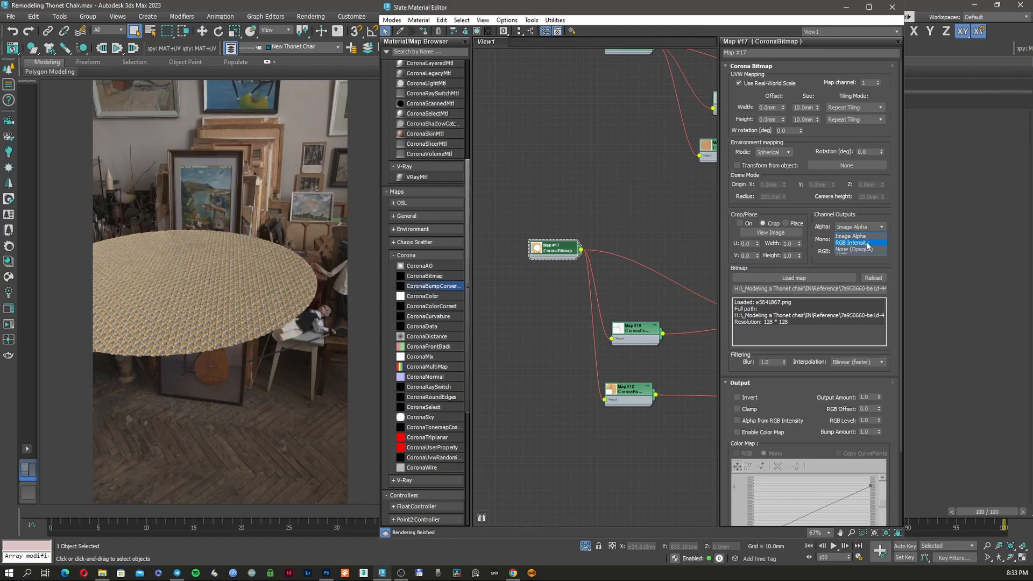
left_click(864, 249)
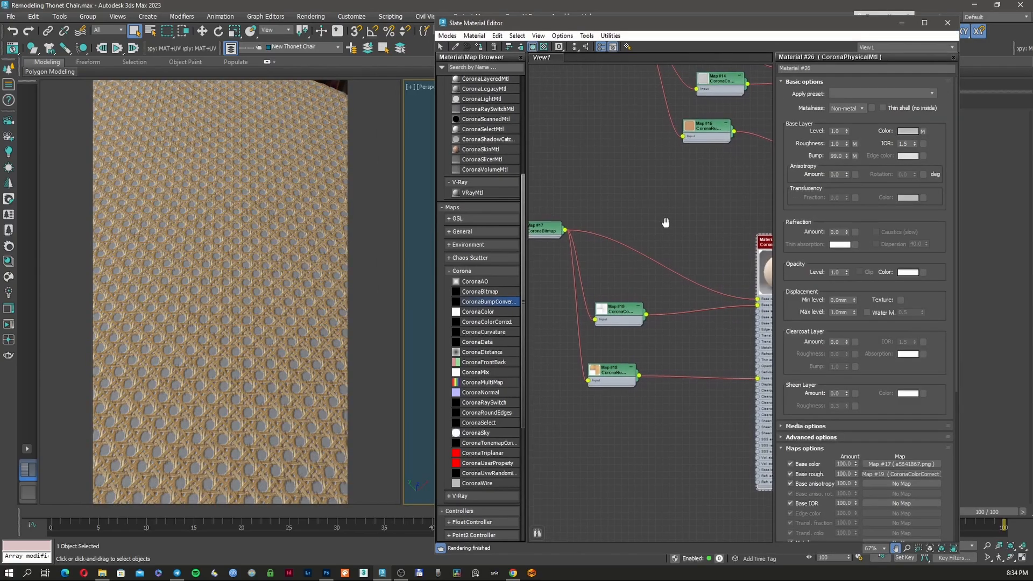
- Link the cane CoronaBitmap as an instance to the cane material's opacity color and turn Clip off
middle_click_drag(667, 221, 666, 232)
left_click_drag(566, 240, 924, 273)
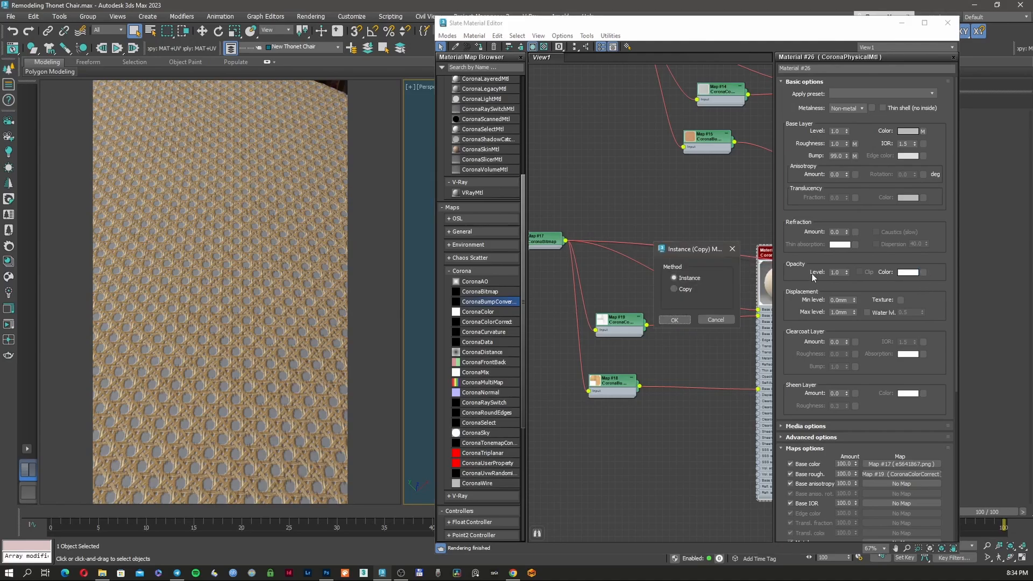
left_click(678, 320)
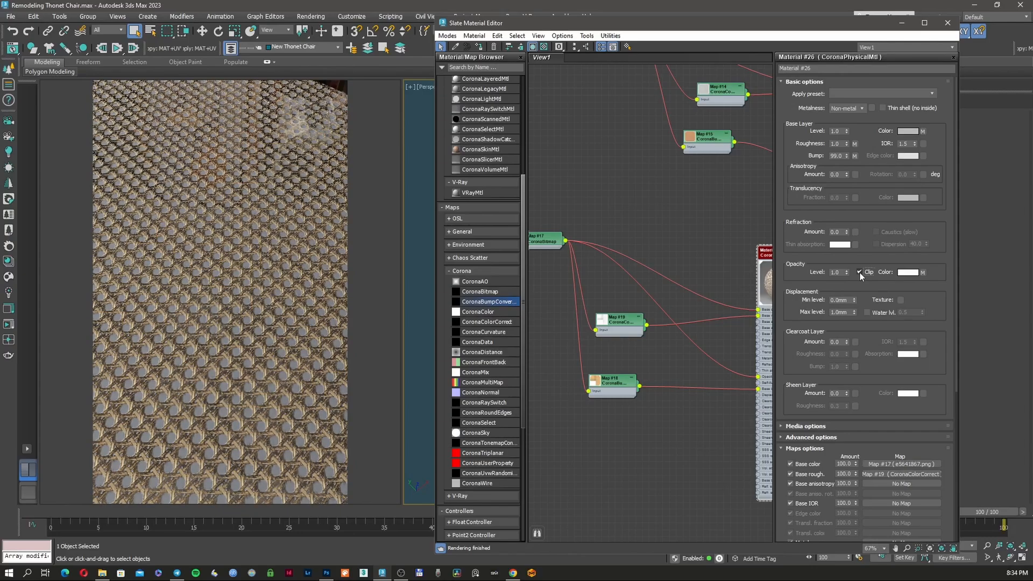
left_click(859, 272)
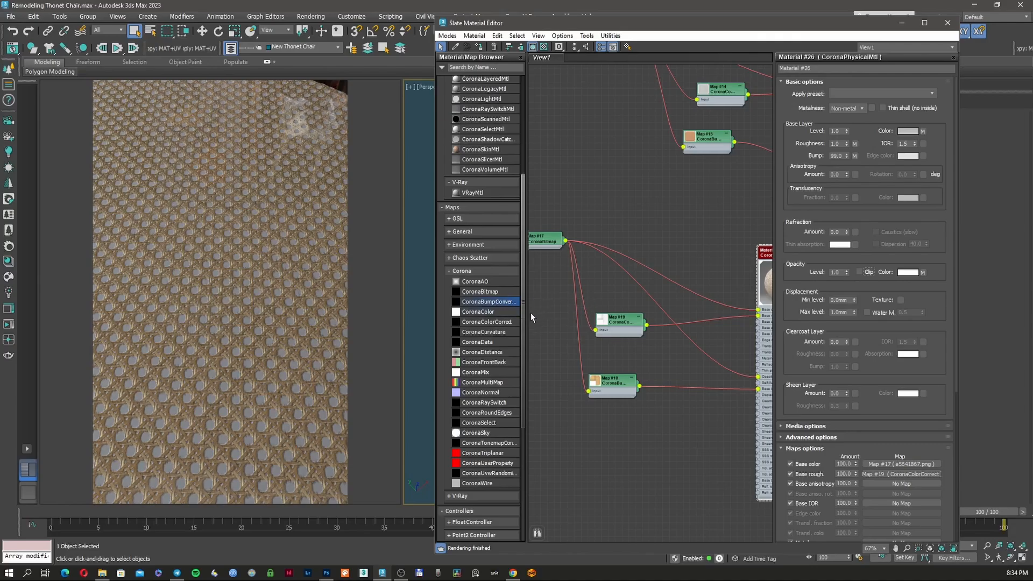
- Insert a CoronaColorCorrect map between the cane bitmap and the material's opacity, with saturation -1.0 and contrast 3.98
left_click(496, 323)
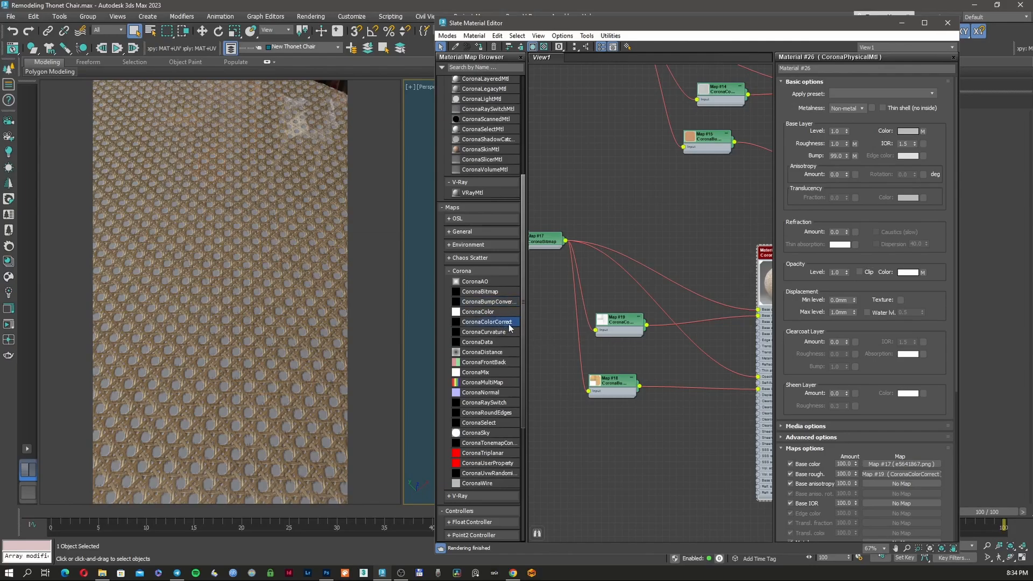
left_click(697, 342)
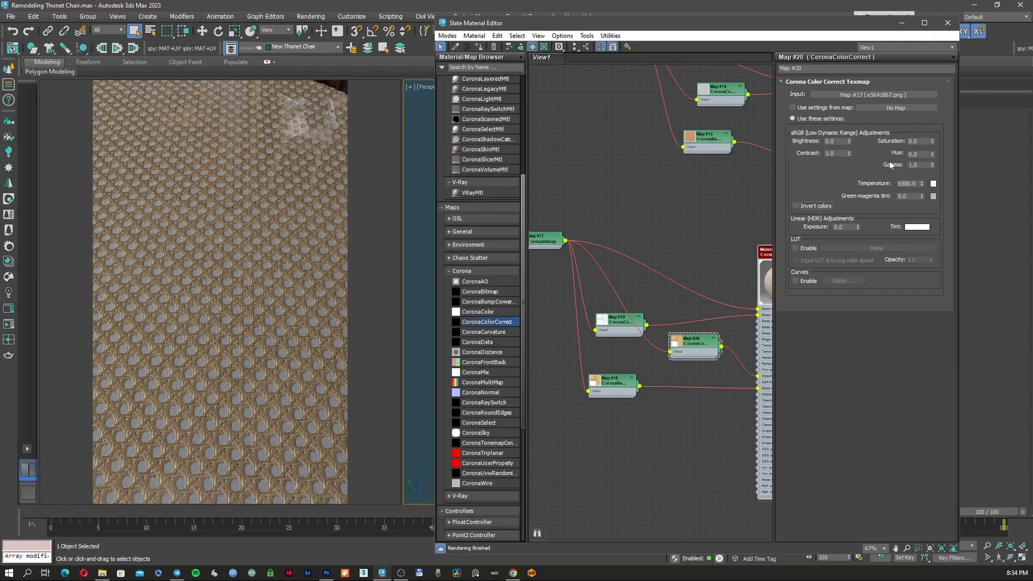
left_click_drag(849, 155, 849, 131)
key("ctrl+z")
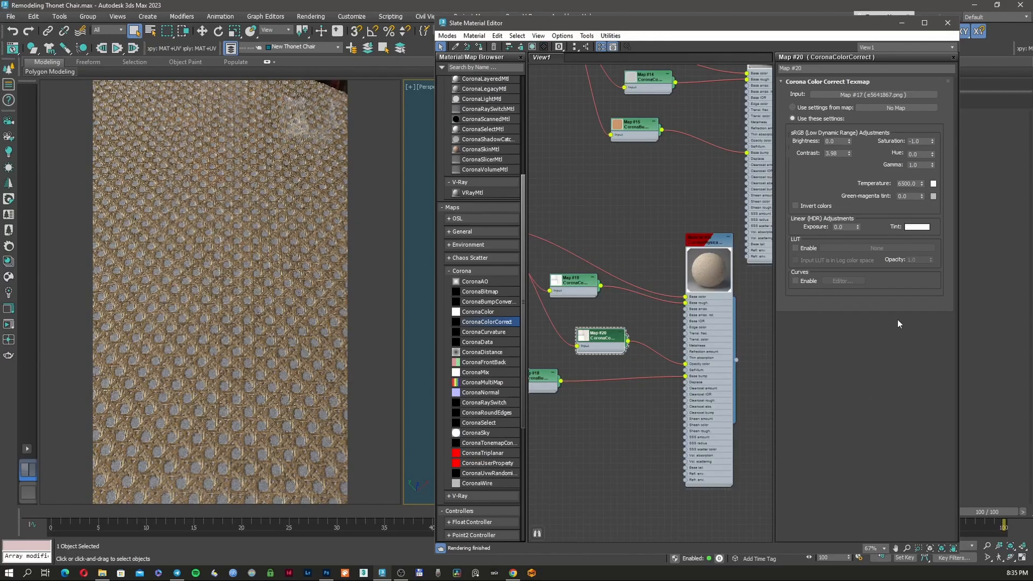
- Enlarge the opacity color-correct node's preview and set its contrast to 99.0 and brightness to -0.88
left_click_drag(627, 341, 577, 312)
double_click(582, 338)
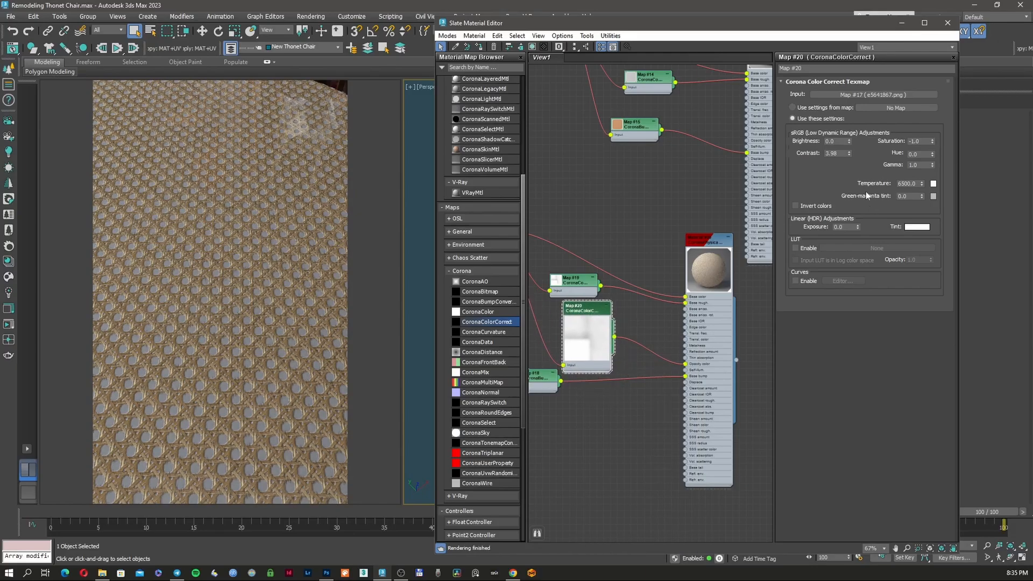
left_click_drag(849, 153, 855, 186)
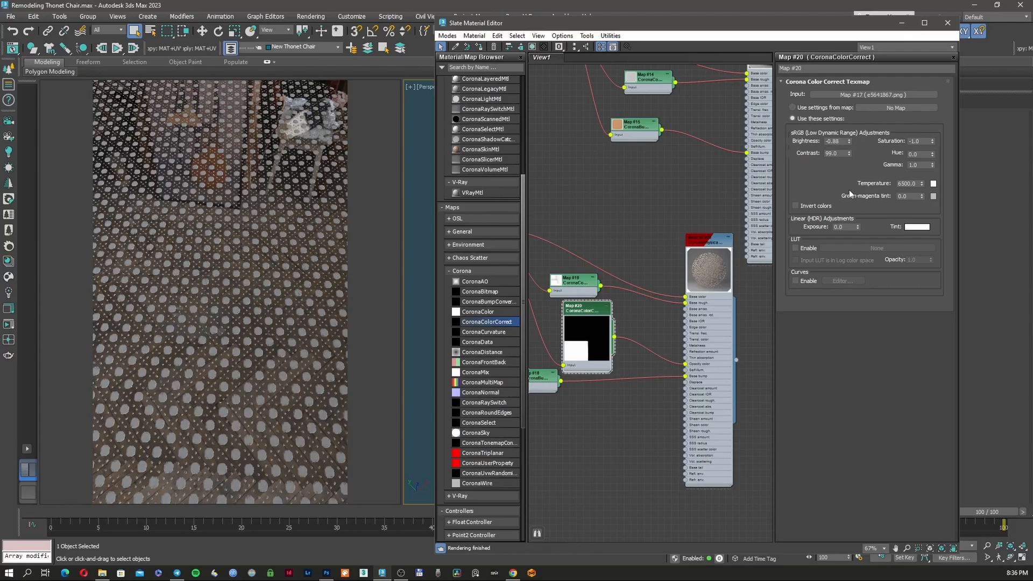
- Invert the colors of the opacity color-correct map and raise its brightness to 1.0
left_click(822, 205)
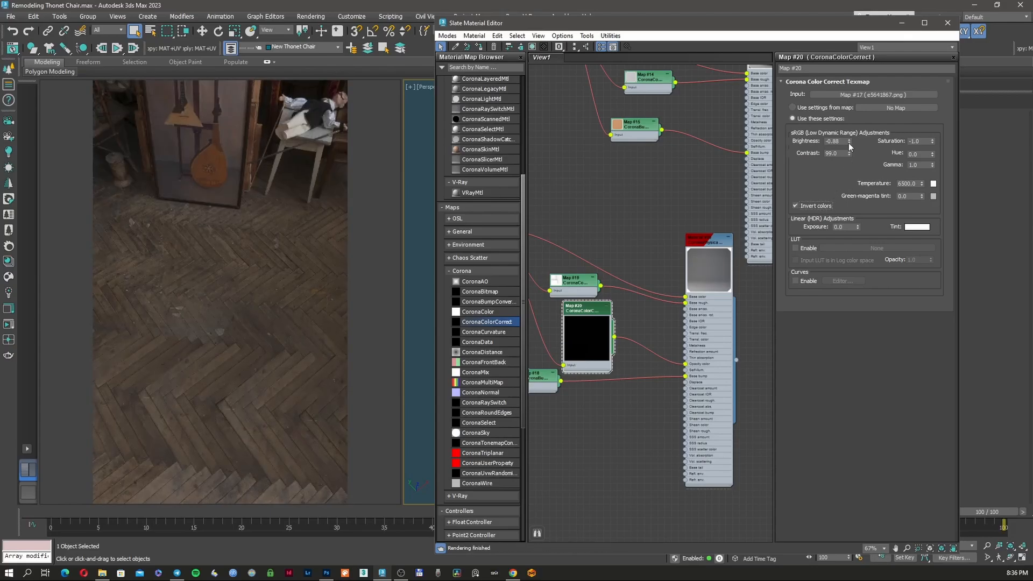
left_click_drag(849, 142, 851, 97)
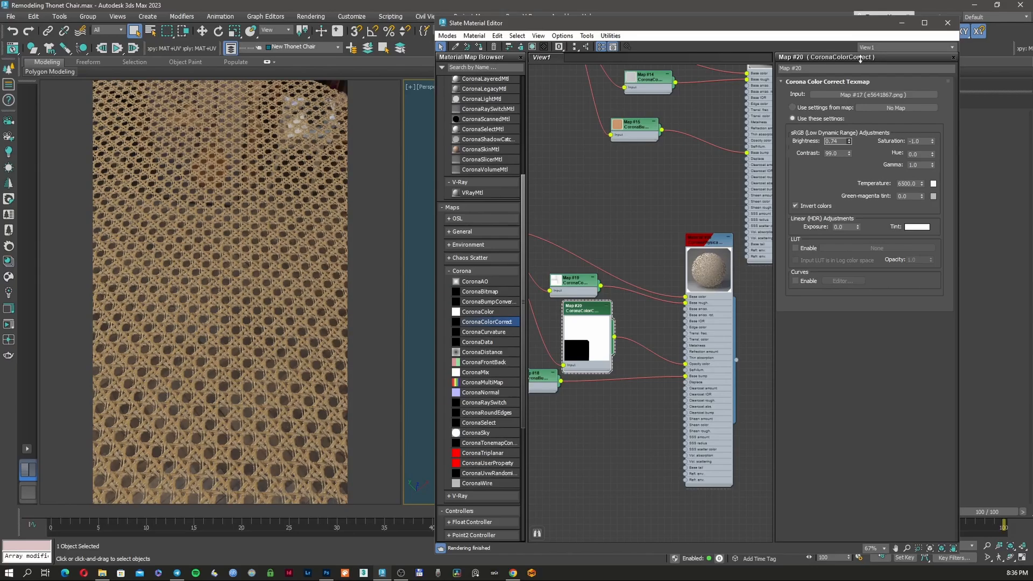
left_click_drag(859, 56, 859, 23)
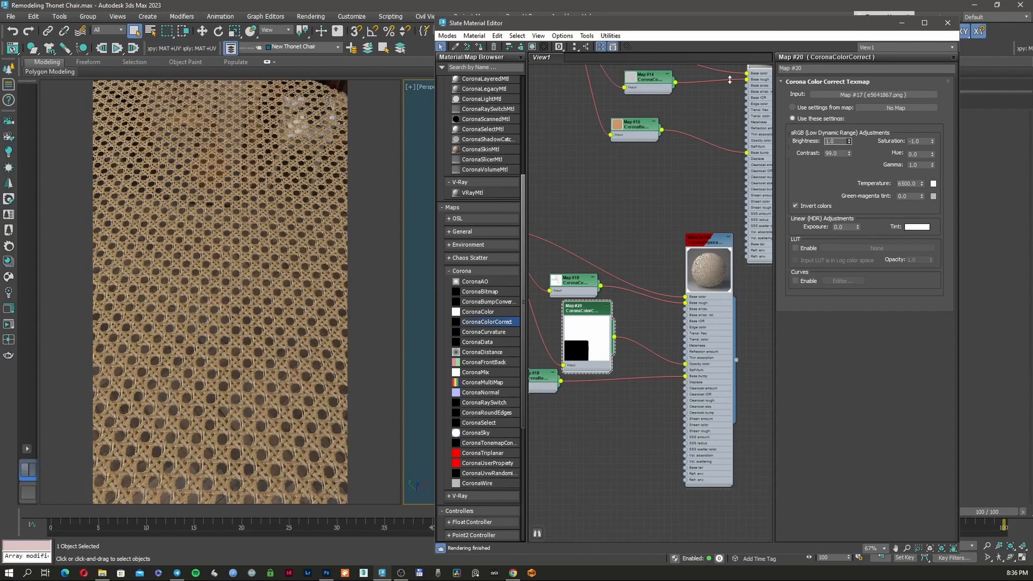
left_click_drag(730, 80, 711, 107)
- Unhide all objects in the scene without unhiding layers, and minimize the material editor
right_click(423, 244)
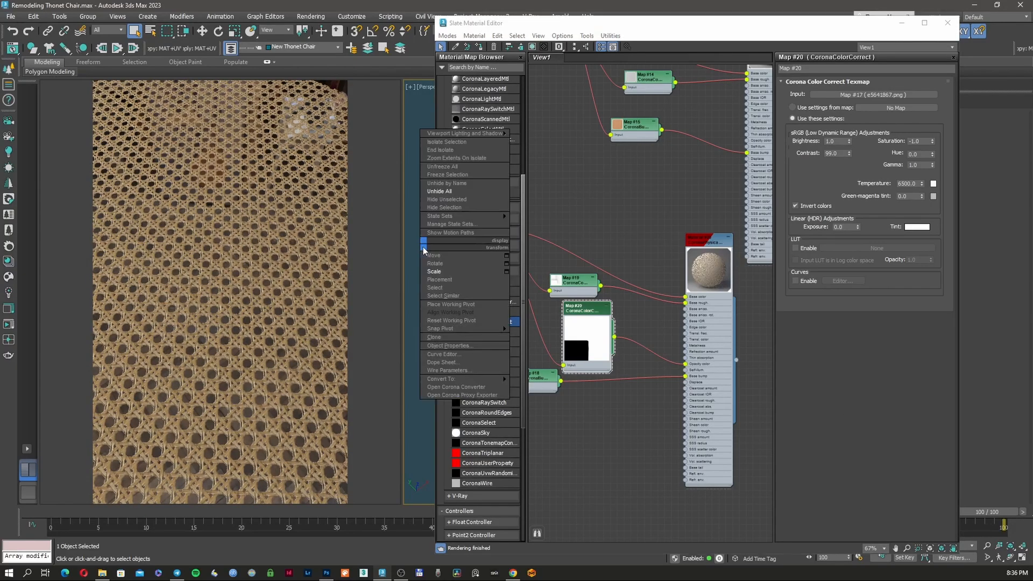
left_click(447, 191)
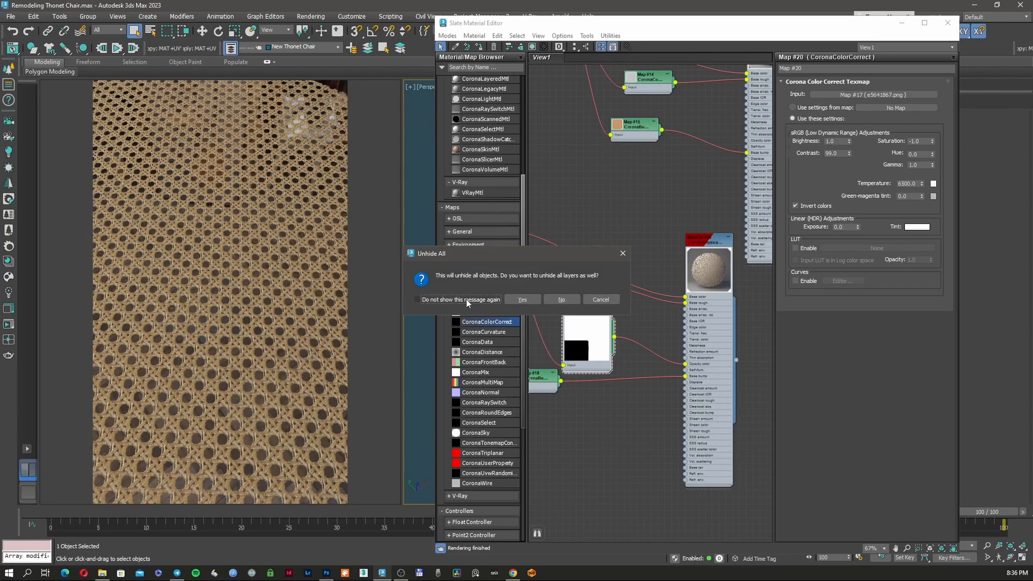
left_click(550, 299)
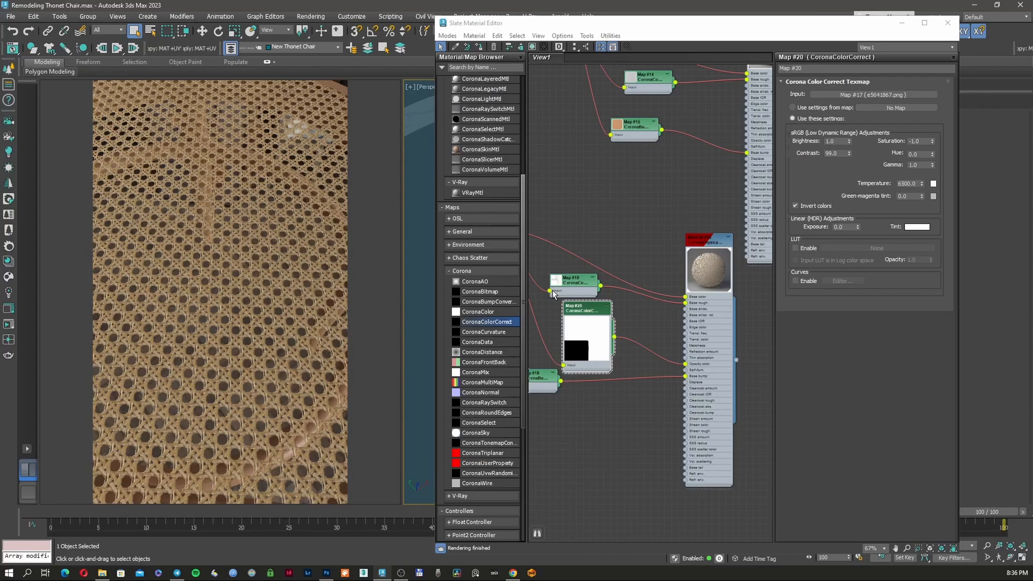
left_click(902, 23)
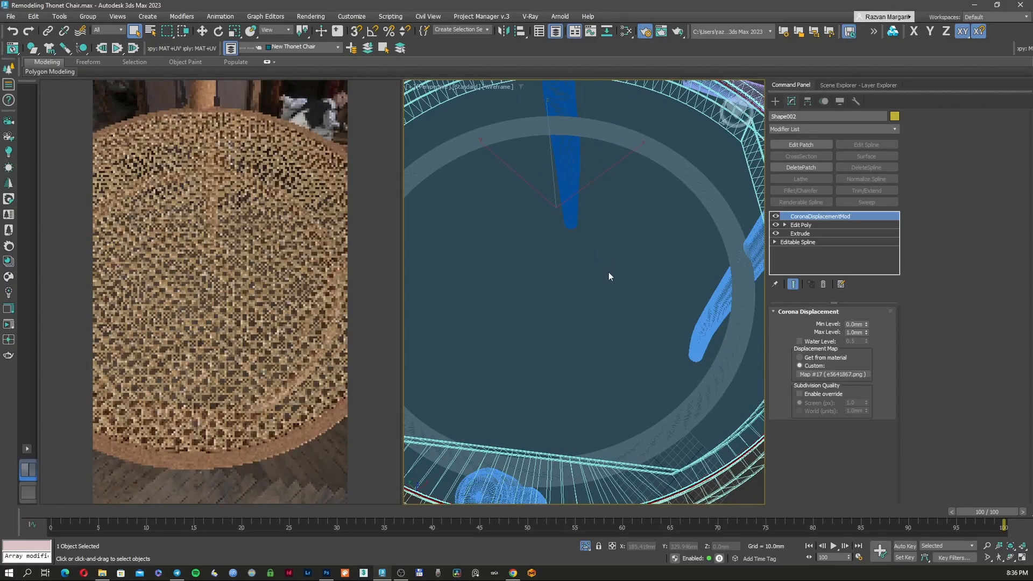
- Examine the whole chair with its cane seat in shaded view and in the interactive render from several angles
key("F3")
scroll(608, 272, "down", 10)
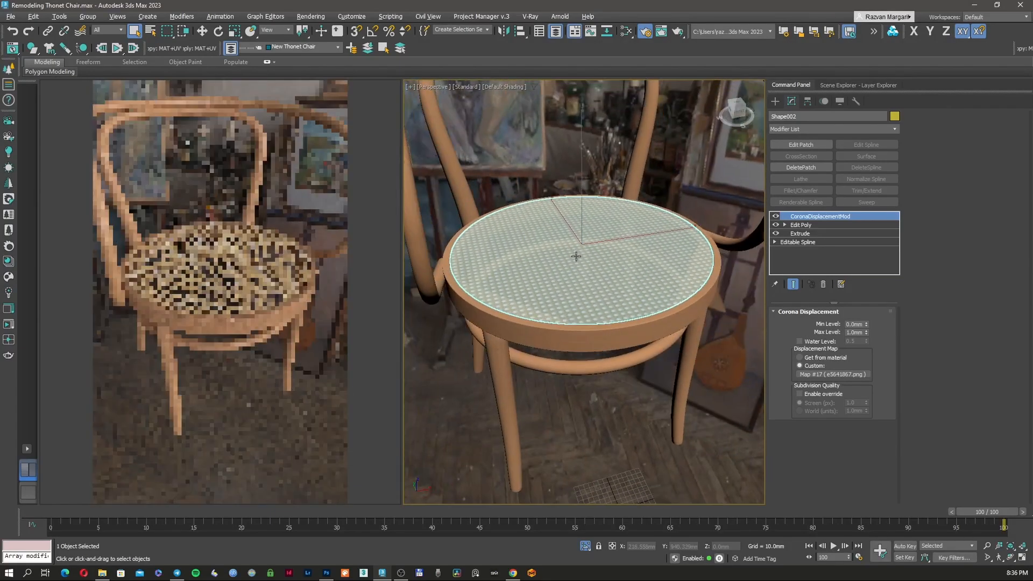
key("F3")
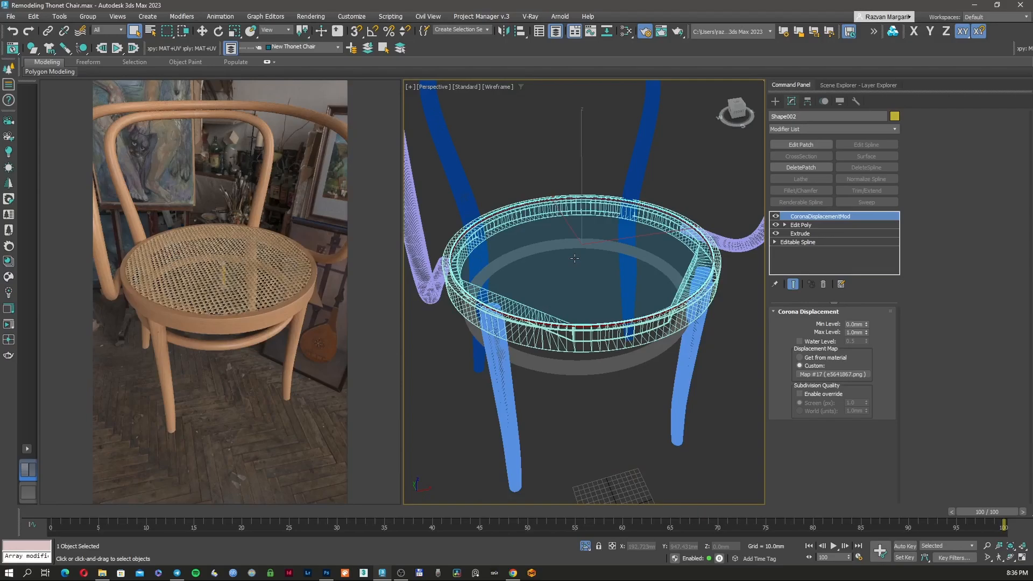
key("F3")
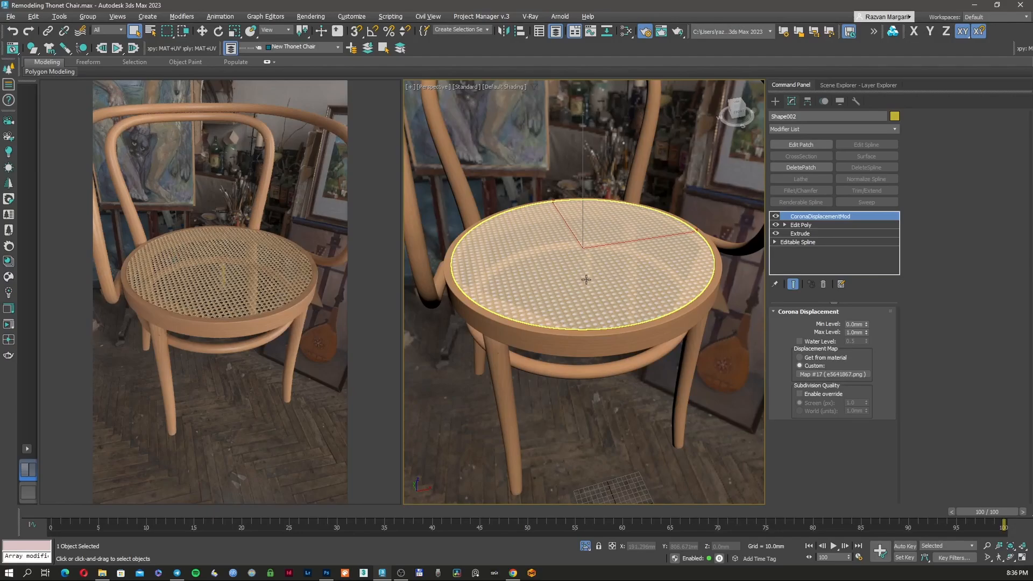
middle_click_drag(586, 279, 587, 270, "alt")
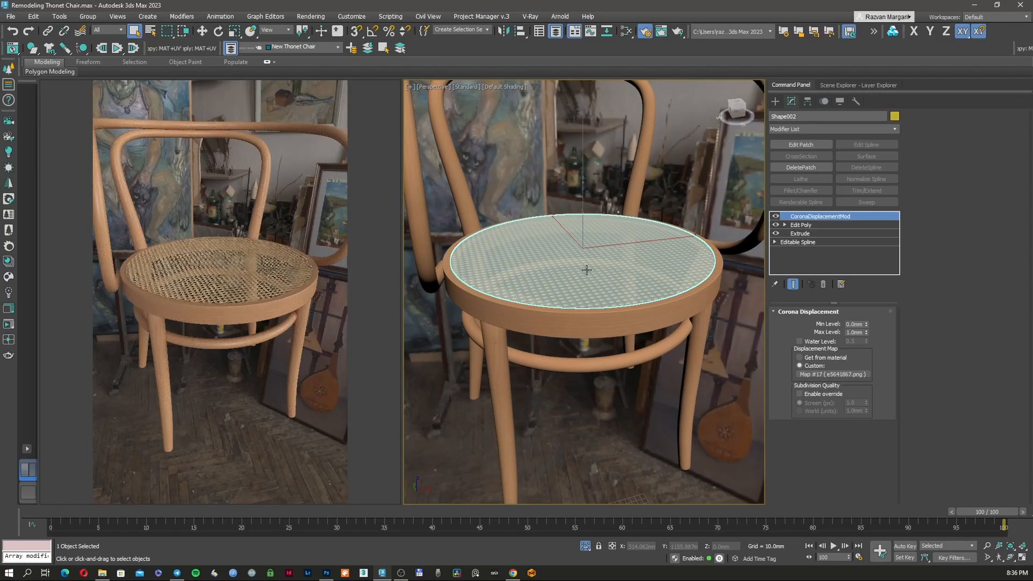
scroll(586, 270, "down", 5)
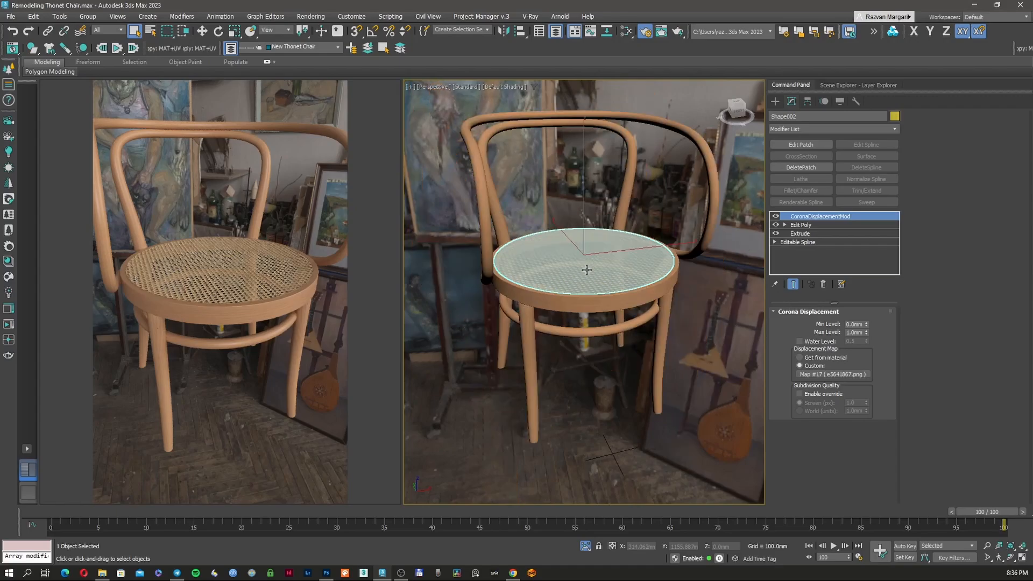
middle_click_drag(586, 270, 611, 264, "alt")
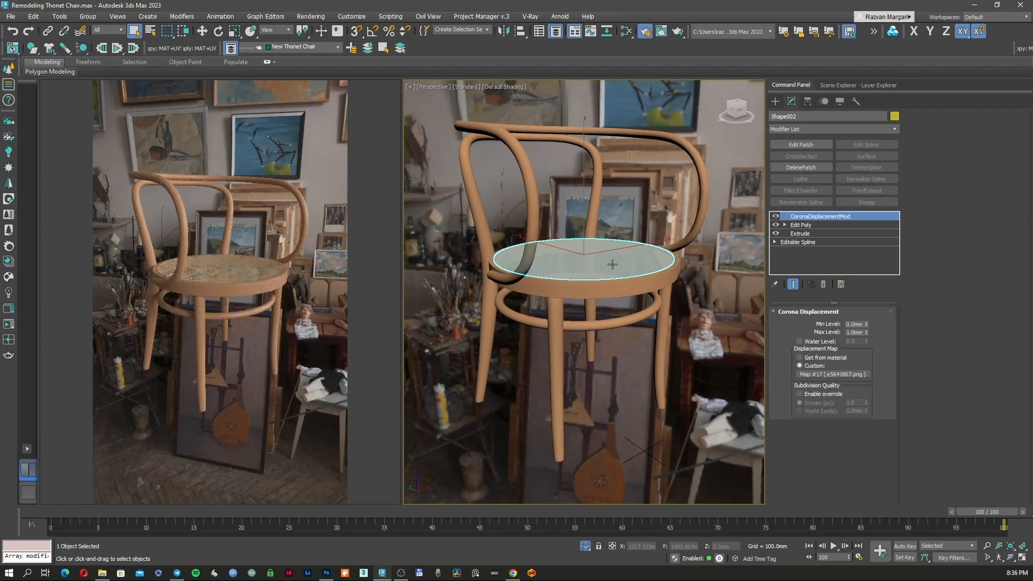
- Select the round seat frame and show polygon and vertex statistics in the viewport
left_click(718, 260)
left_click(598, 286)
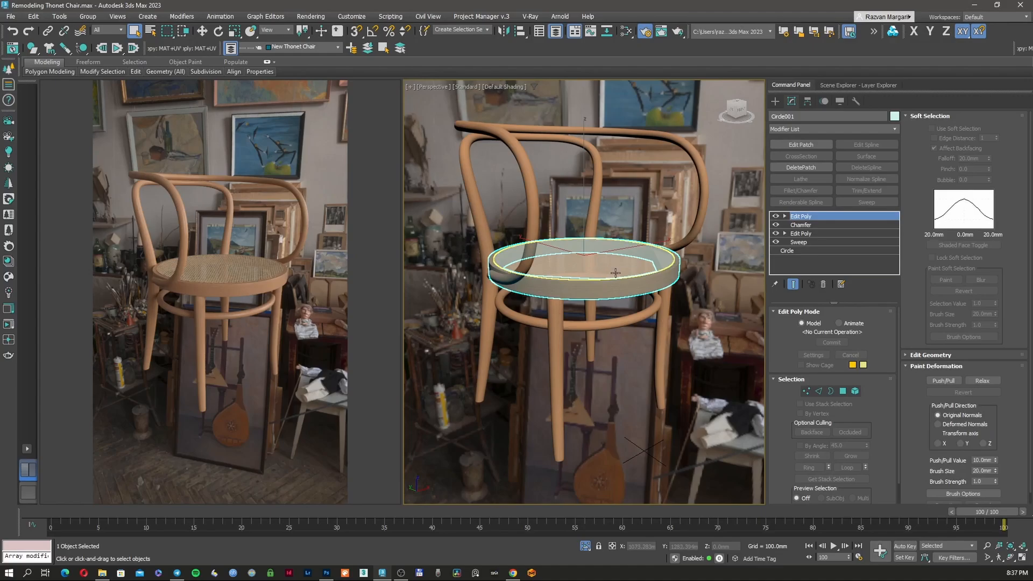
key("7")
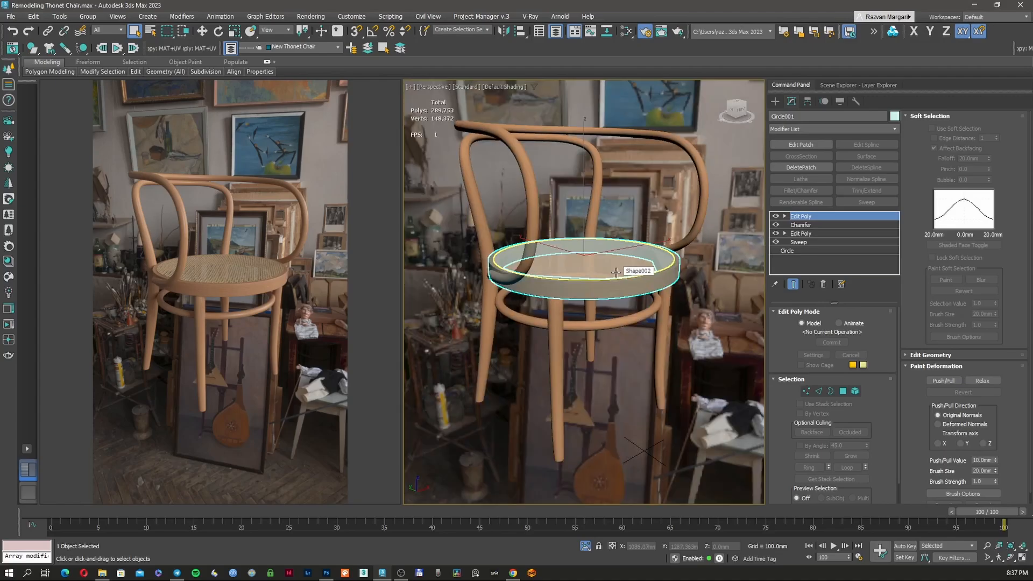
- Select the front legs object and examine the lower end of one leg up close
key("F3")
scroll(556, 327, "up", 6)
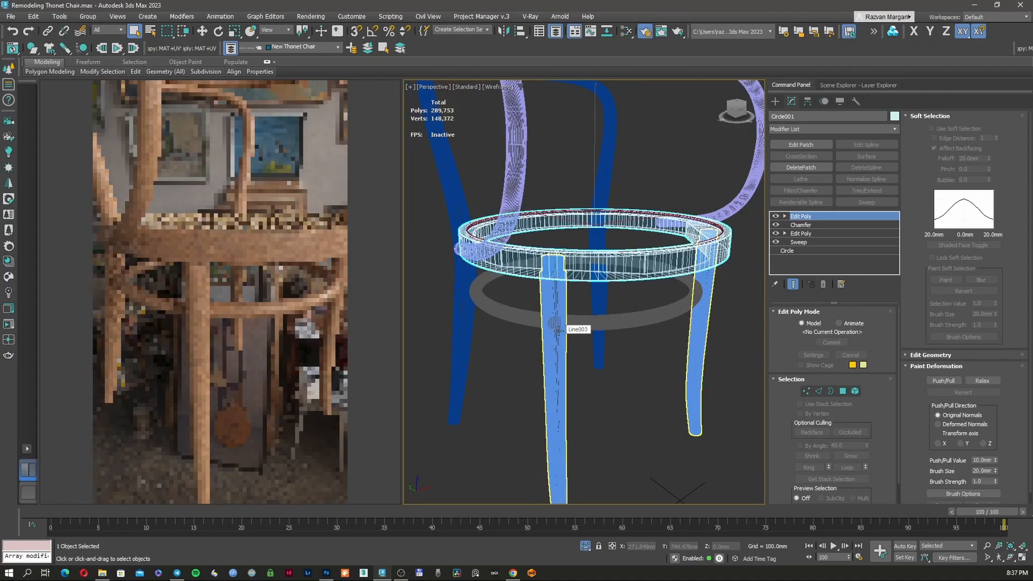
scroll(458, 330, "down", 2)
middle_click_drag(513, 347, 537, 313)
scroll(530, 296, "up", 4)
scroll(530, 295, "down", 4)
scroll(537, 313, "up", 5)
scroll(537, 314, "down", 4)
left_click(534, 300)
key("F3")
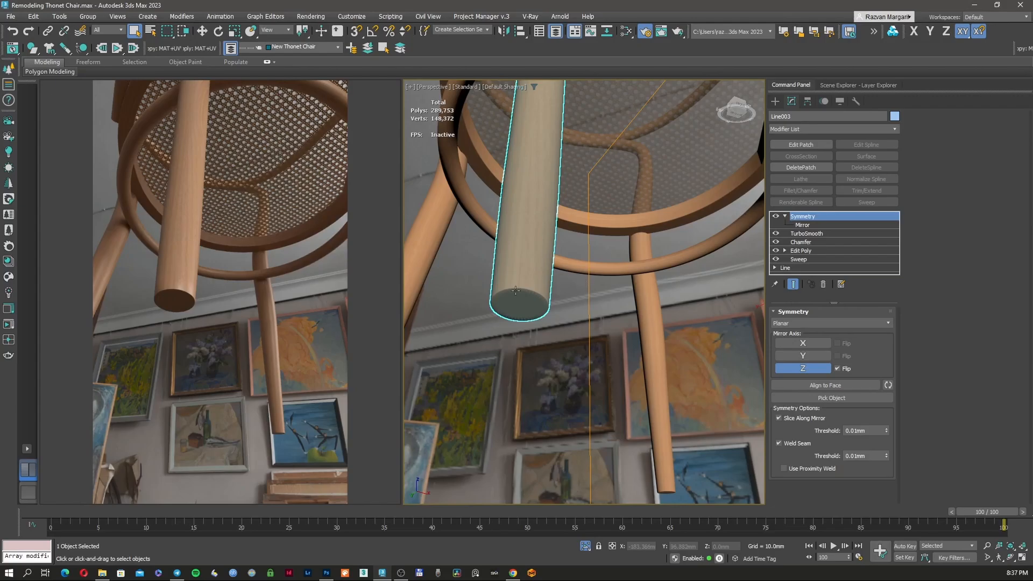
scroll(555, 301, "up", 4)
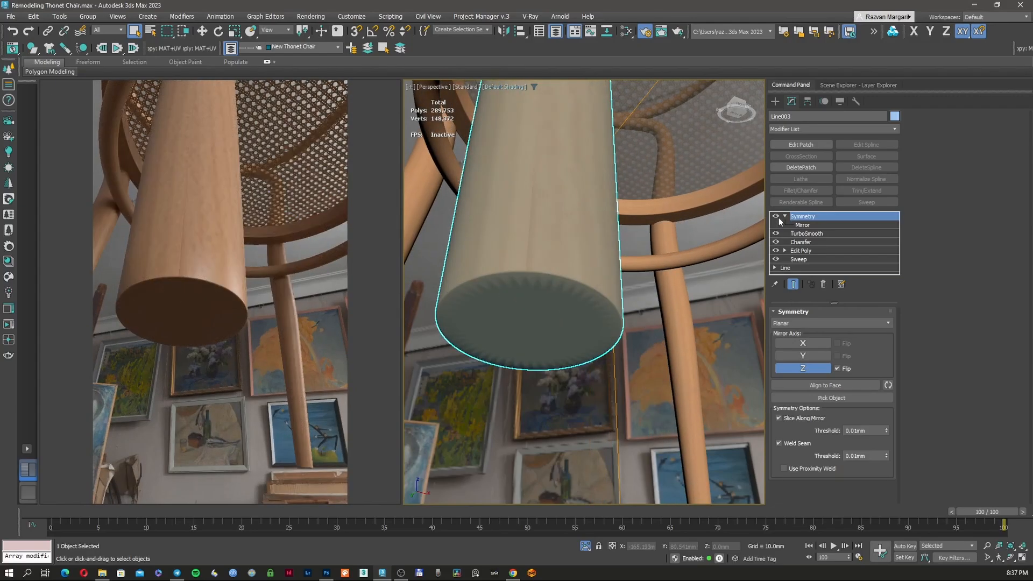
- Disable the Symmetry, TurboSmooth and Chamfer modifiers of the front legs and activate their Edit Poly modifier
left_click(775, 217)
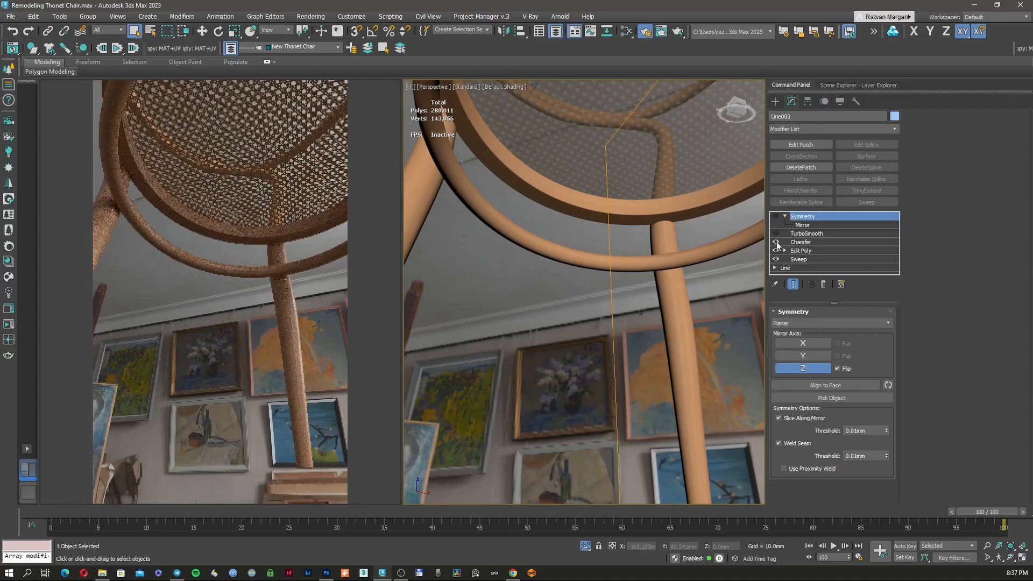
left_click(775, 234)
left_click(775, 242)
left_click(800, 251)
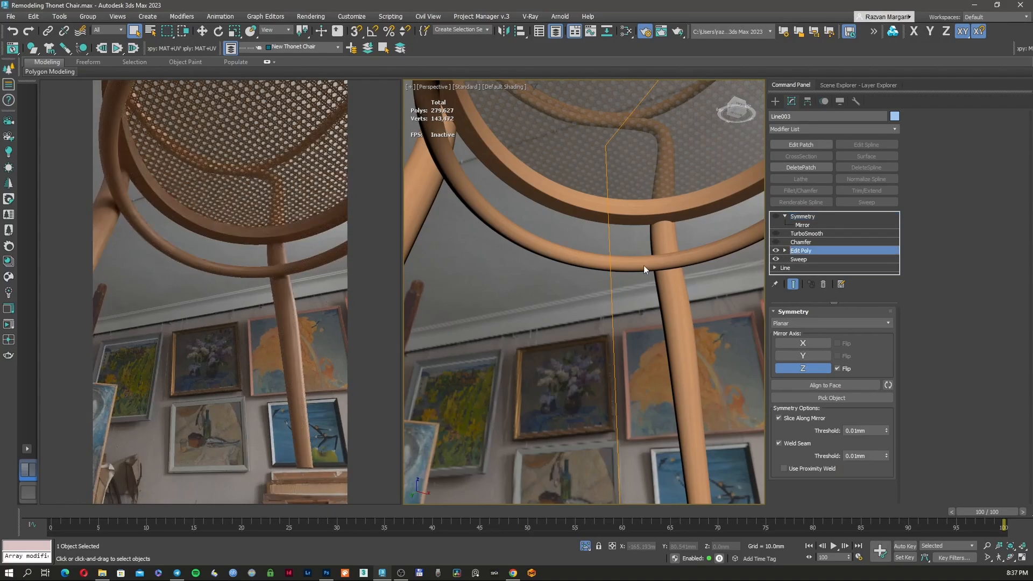
- Delete the cap polygon closing the lower end of the front leg
scroll(641, 266, "down", 5)
scroll(660, 348, "up", 3)
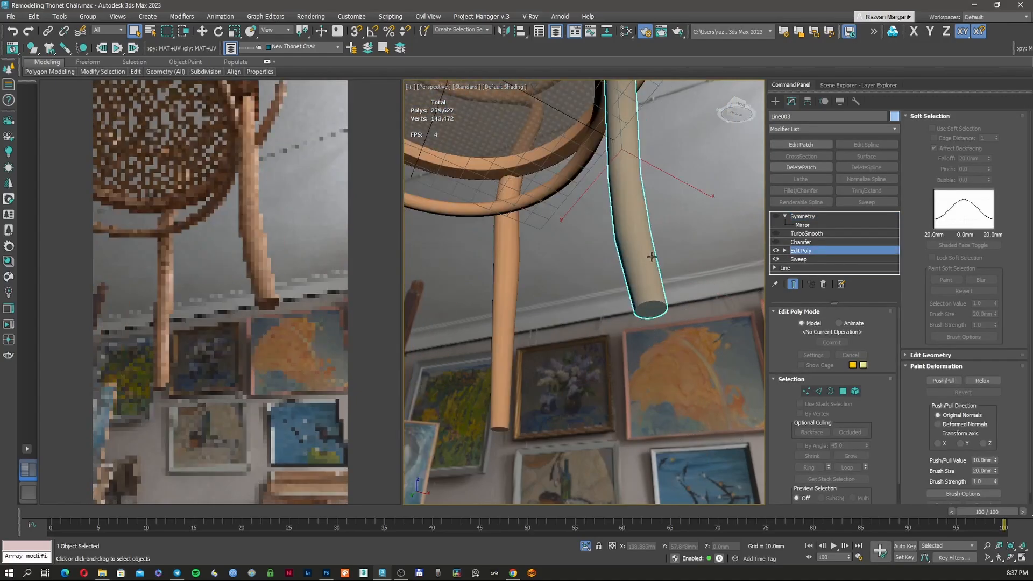
scroll(653, 254, "up", 5)
middle_click_drag(655, 410, 626, 333)
key("F3")
left_click(842, 393)
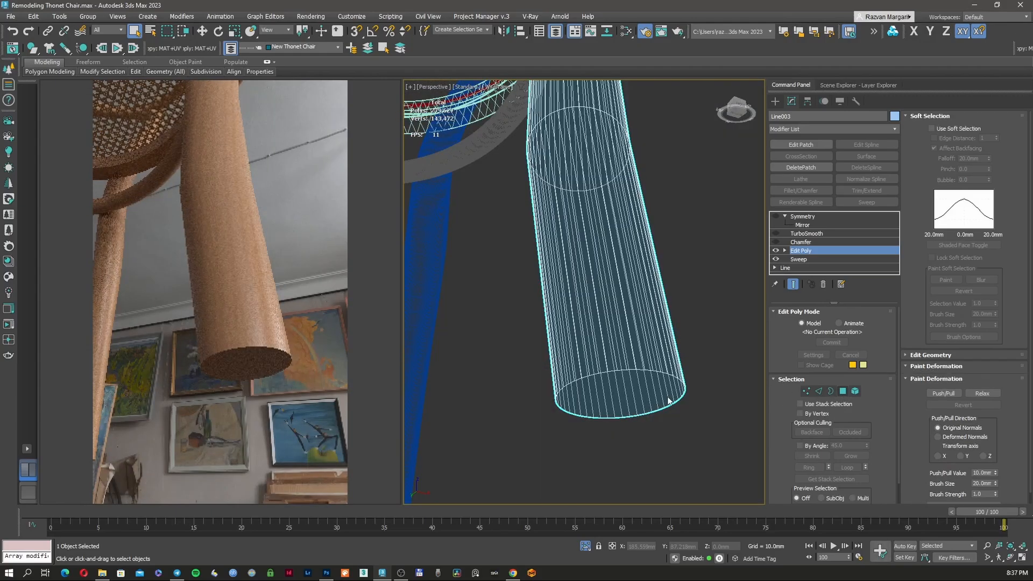
left_click(647, 399)
key("Delete")
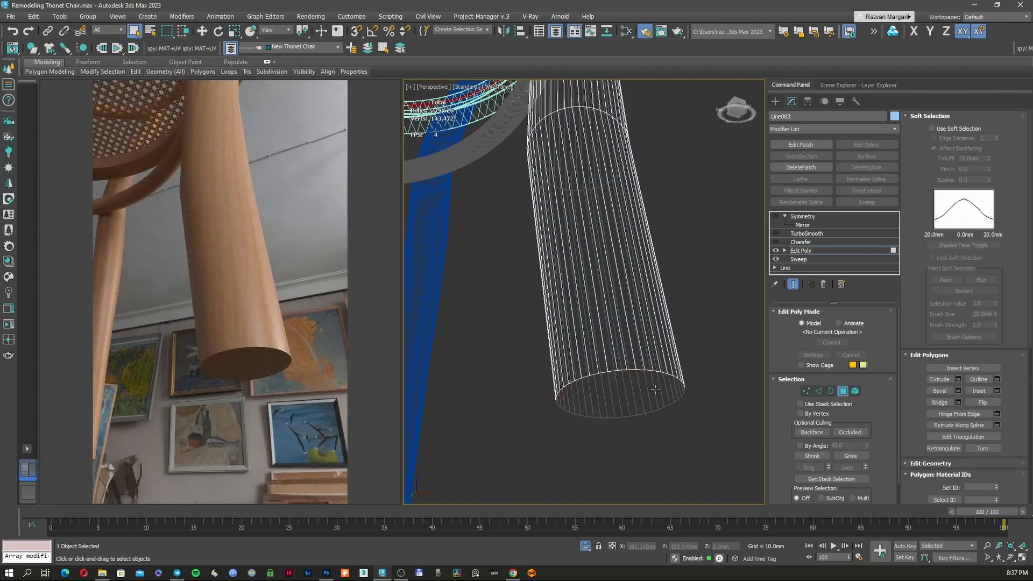
left_click(639, 369)
- Select the border edges around the front leg's open lower end and bridge them to close it
scroll(639, 369, "down", 2)
middle_click_drag(639, 369, 641, 347, "alt")
left_click(818, 391)
left_click_drag(698, 338, 549, 428)
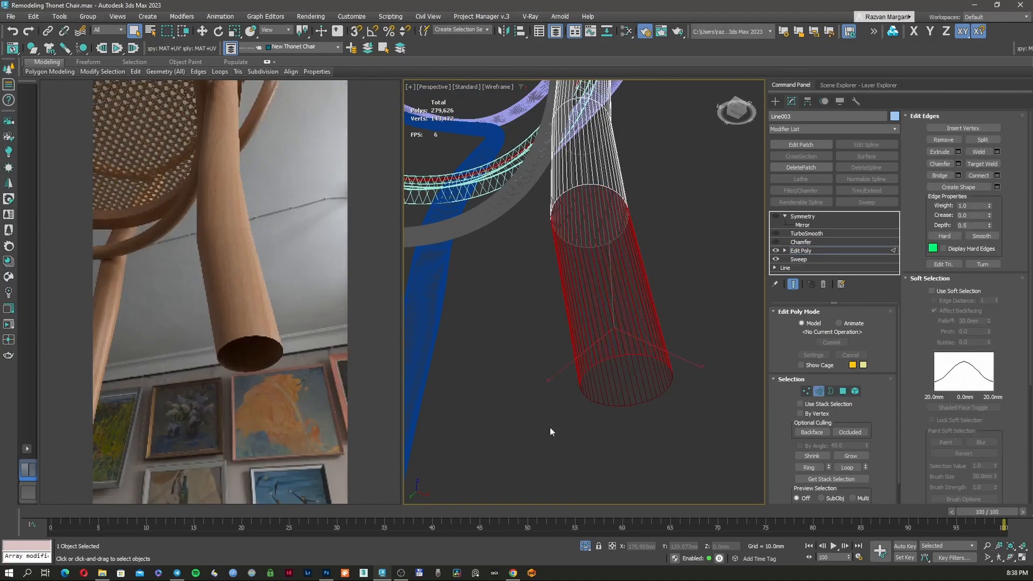
left_click_drag(669, 251, 531, 316, "alt")
scroll(609, 331, "up", 6)
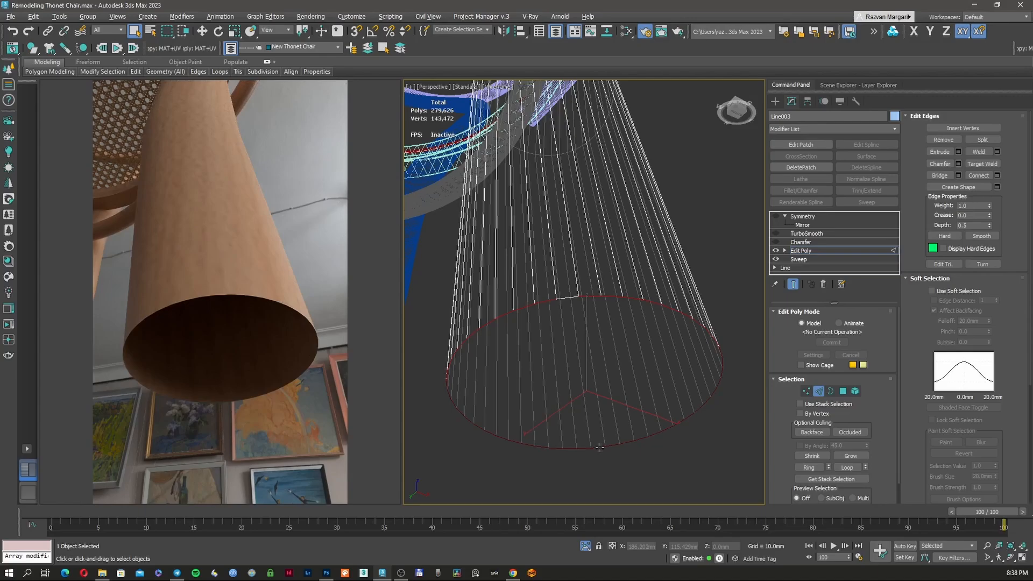
left_click(951, 175)
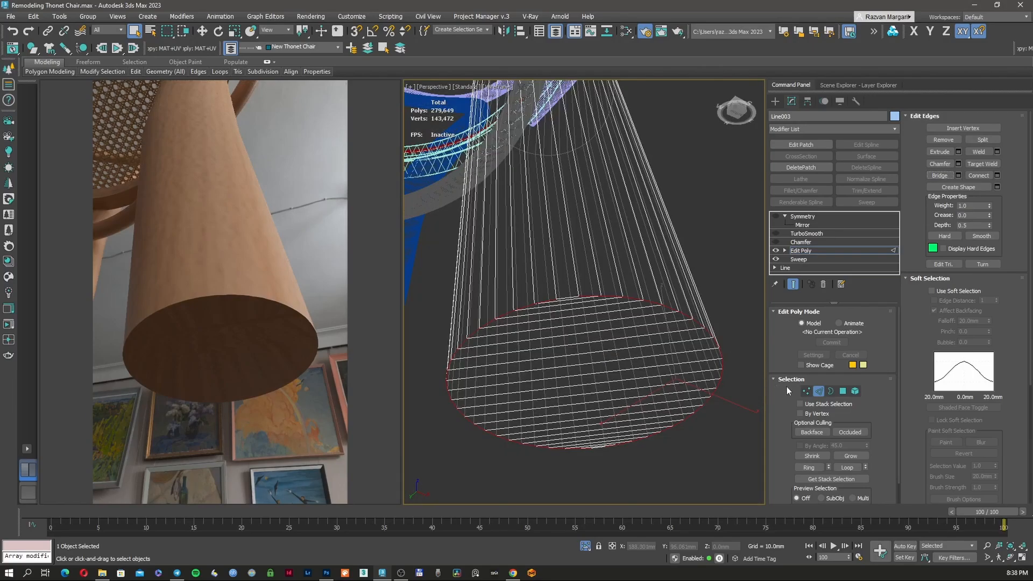
- Add a second Edit Poly modifier above the front legs' first one and activate its Edge level
left_click(710, 308)
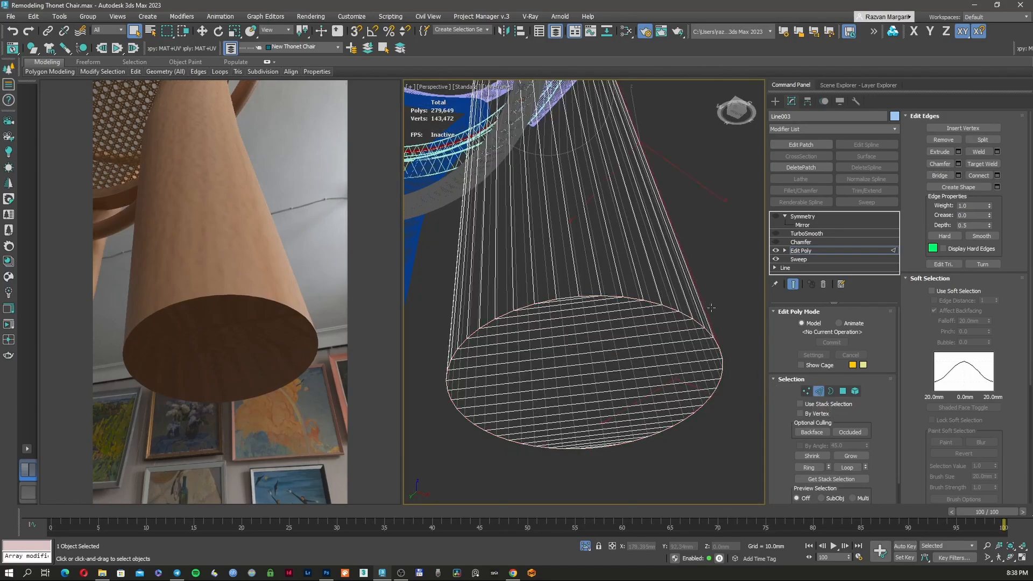
key("e")
left_click(813, 131)
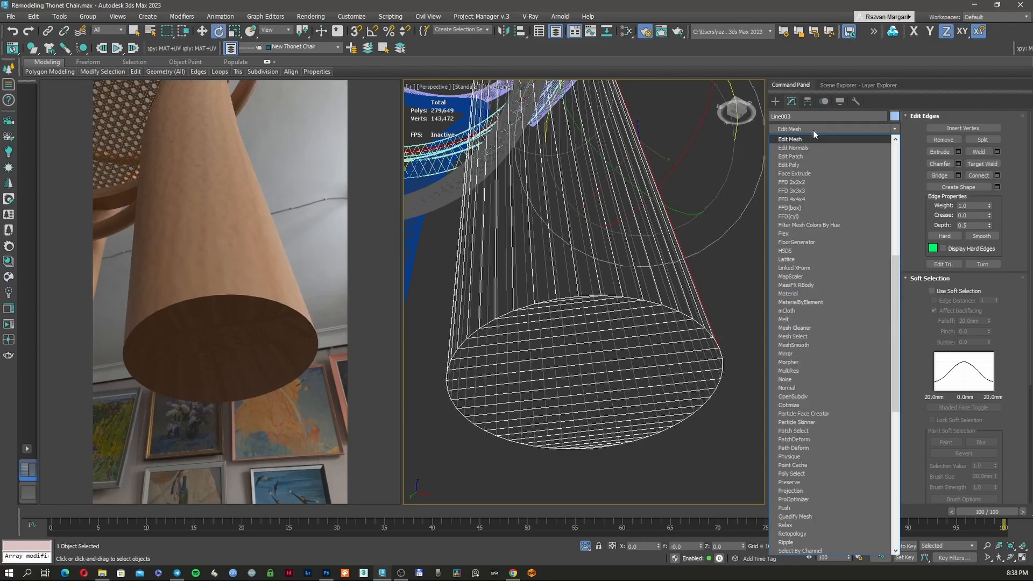
left_click(807, 165)
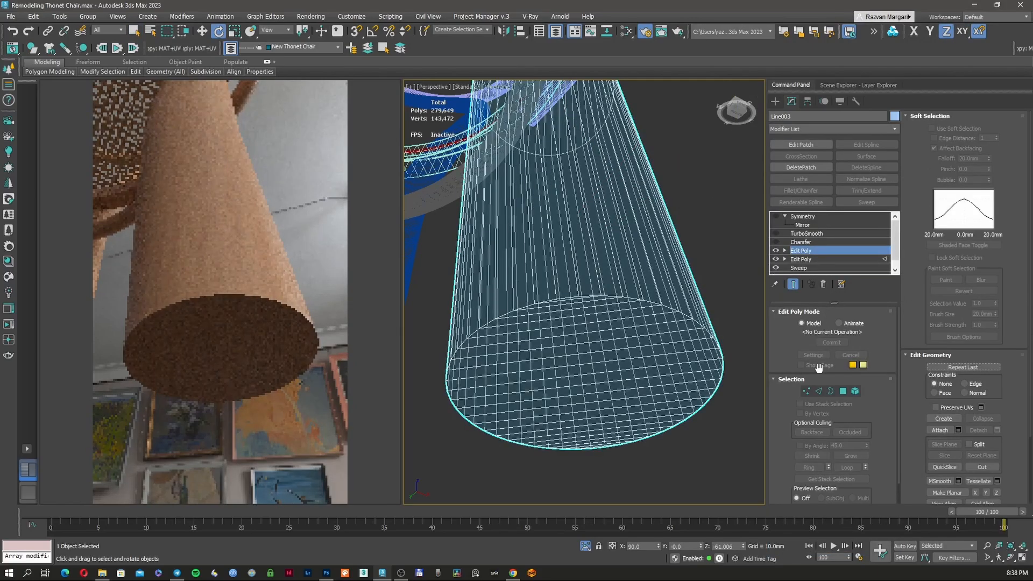
left_click(818, 391)
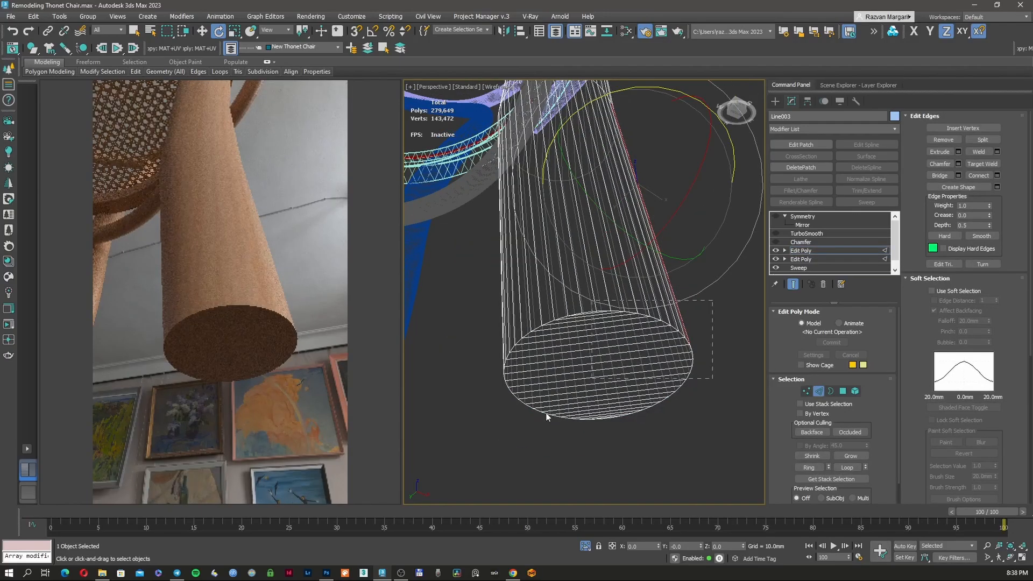
left_click_drag(547, 416, 462, 472)
left_click_drag(687, 190, 460, 238)
scroll(595, 318, "up", 5)
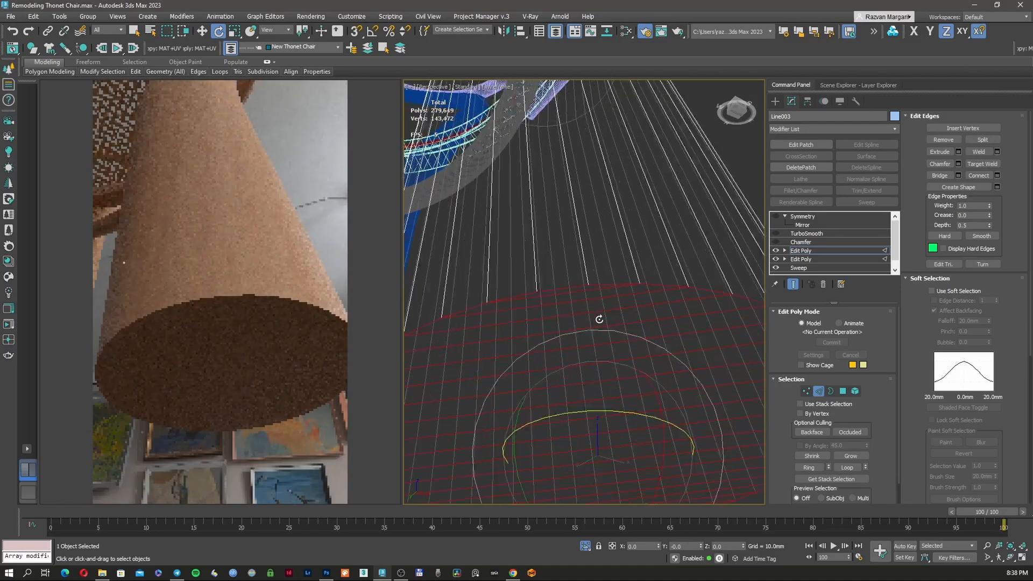
scroll(599, 319, "down", 2)
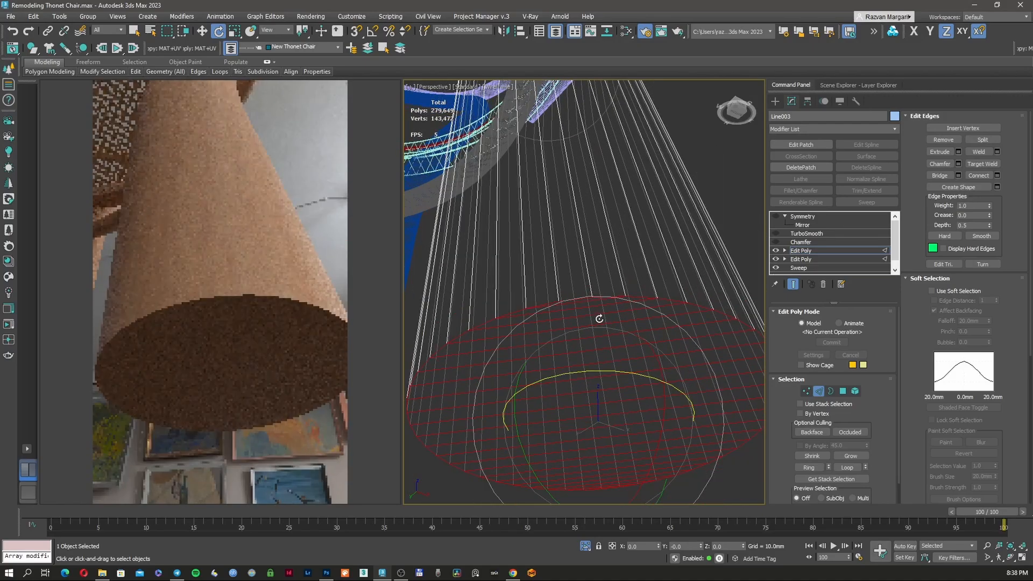
- Select the complete edge loop around the rim of the front leg's lower end
left_click(671, 301)
scroll(671, 301, "up", 5)
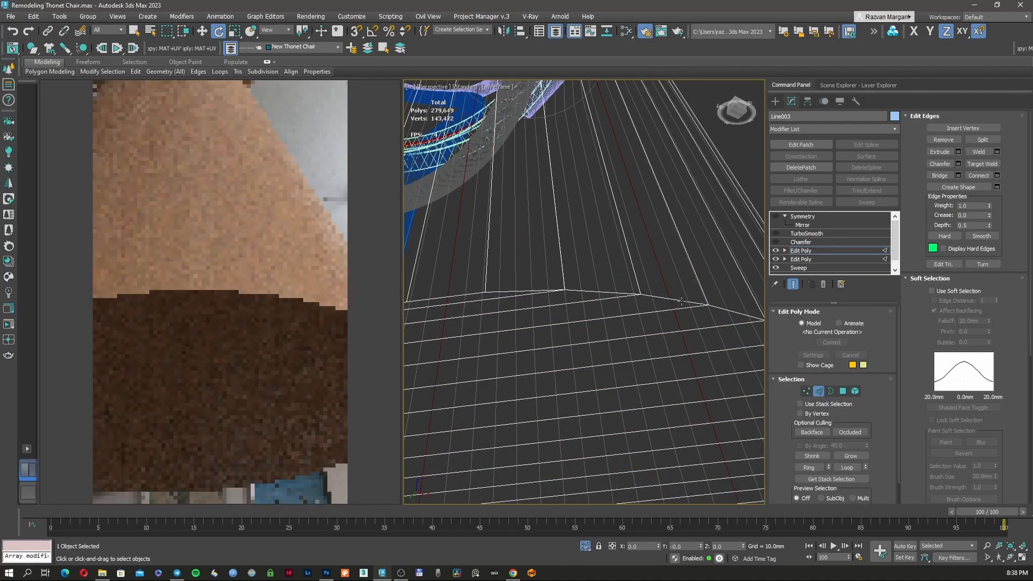
double_click(681, 301)
middle_click_drag(681, 302, 646, 298, "alt")
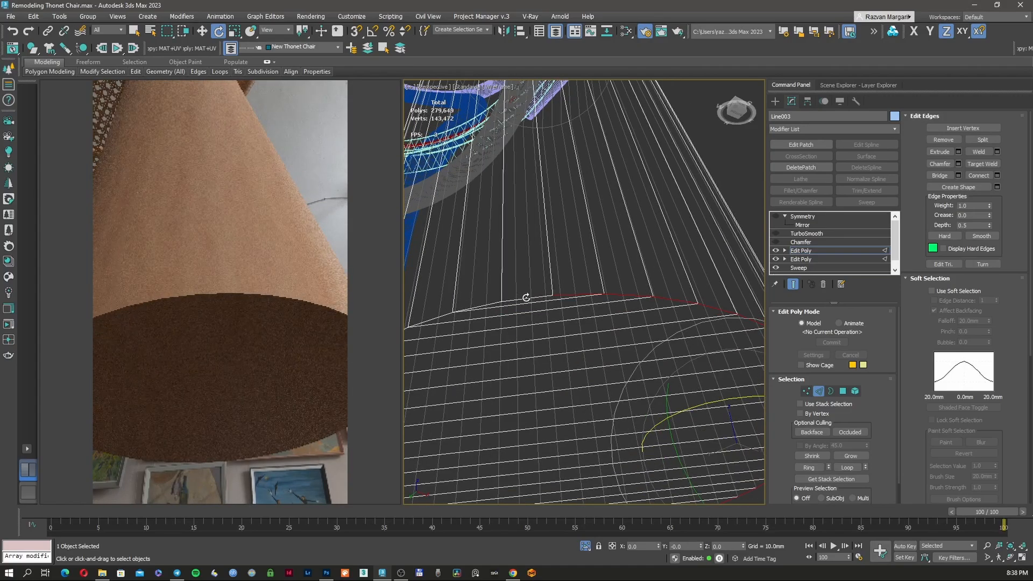
double_click(494, 305, "ctrl")
scroll(501, 306, "down", 5)
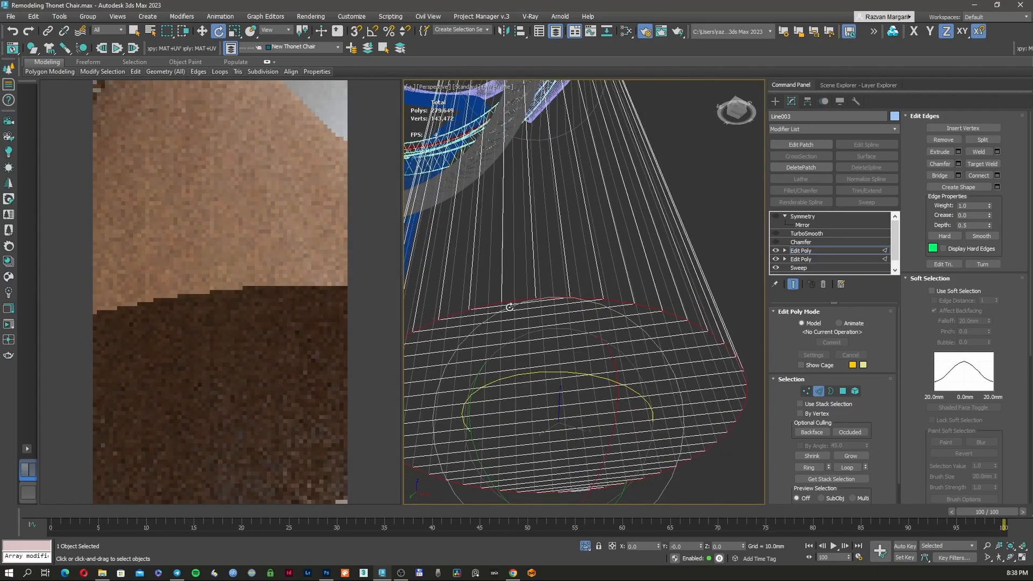
- Examine the rebuilt lower end of the front leg and its selected rim edges from the side
middle_click_drag(560, 460, 554, 443)
scroll(569, 410, "down", 10)
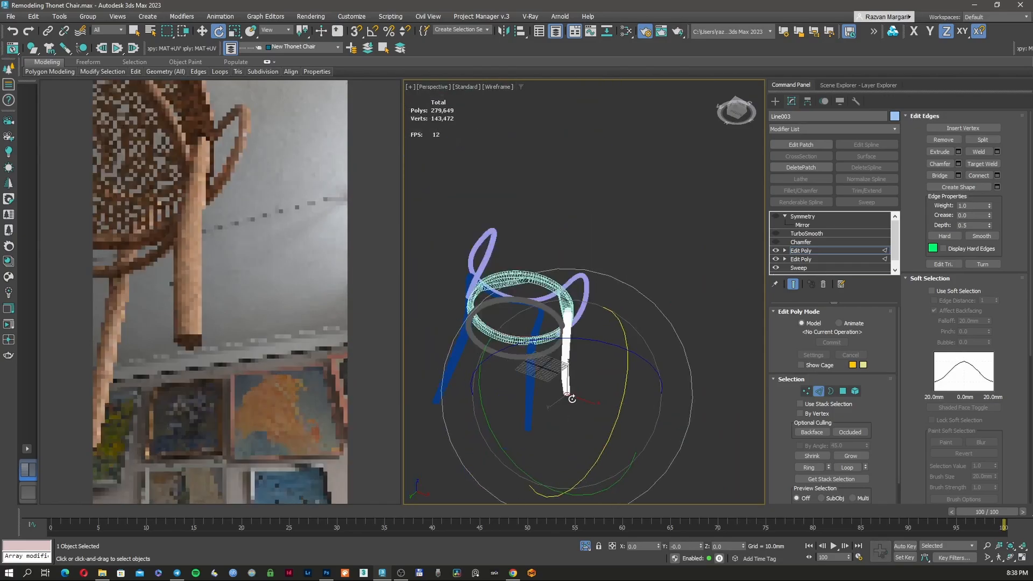
scroll(570, 407, "up", 15)
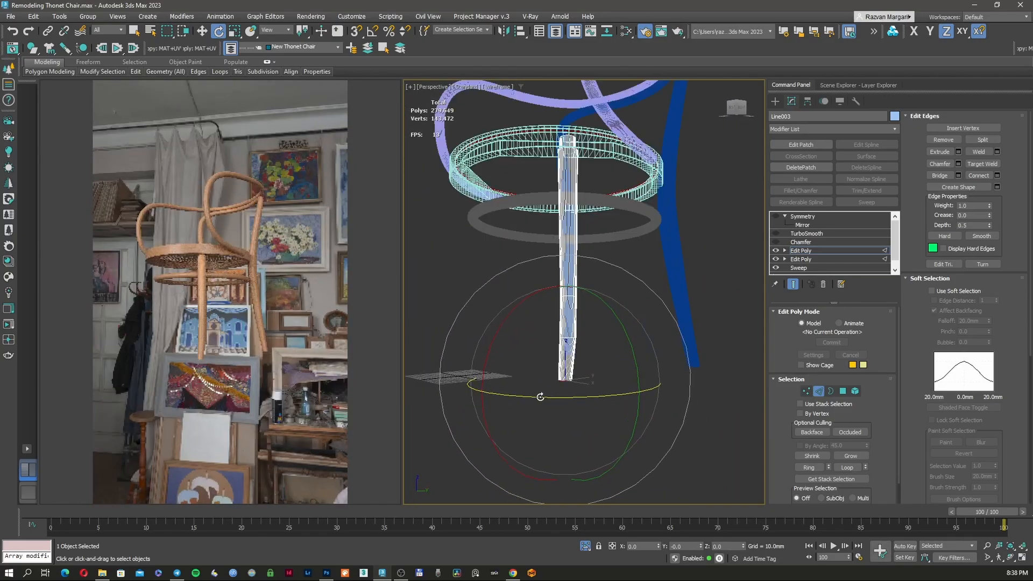
key("F3")
key("F3")
mouse_move(583, 370)
middle_mouse_down("alt")
mouse_move(549, 397)
mouse_move(590, 377)
middle_mouse_up("alt")
scroll(591, 377, "up", 5)
scroll(544, 370, "down", 2)
scroll(520, 356, "up", 3)
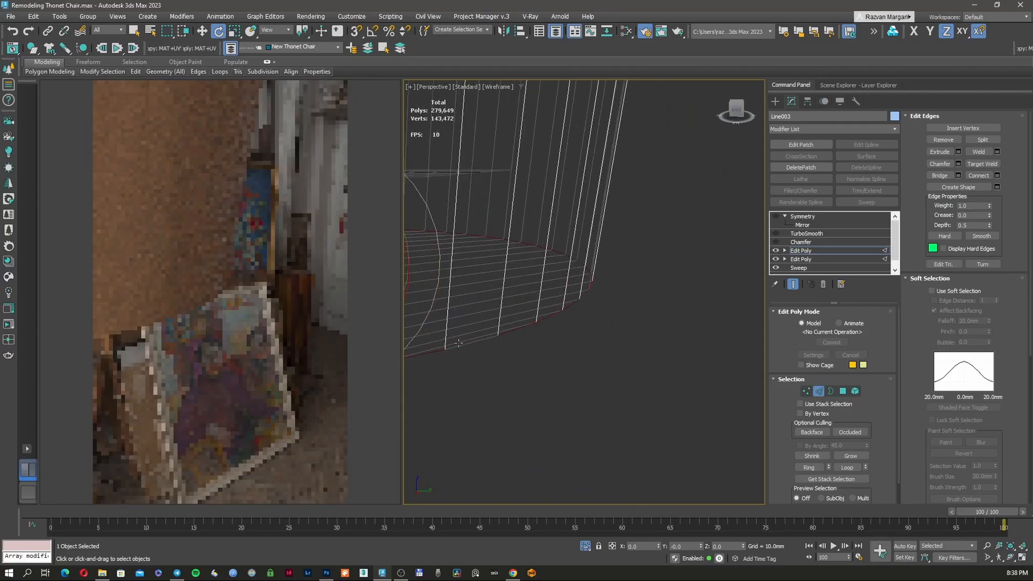
scroll(583, 346, "down", 2)
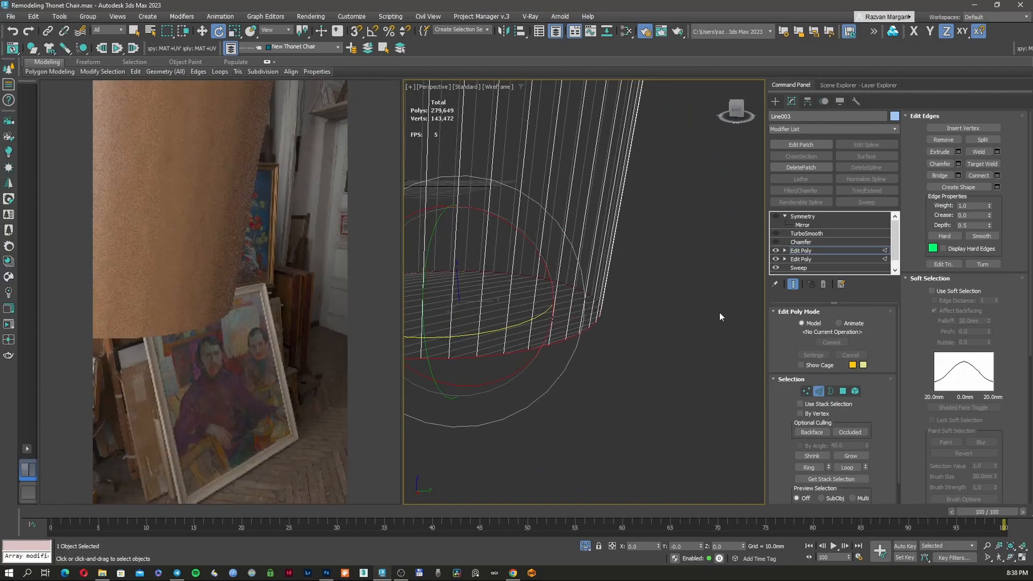
- Re-enable the Chamfer, TurboSmooth and Symmetry modifiers of the front legs, with the viewport in shaded display
left_click(794, 243)
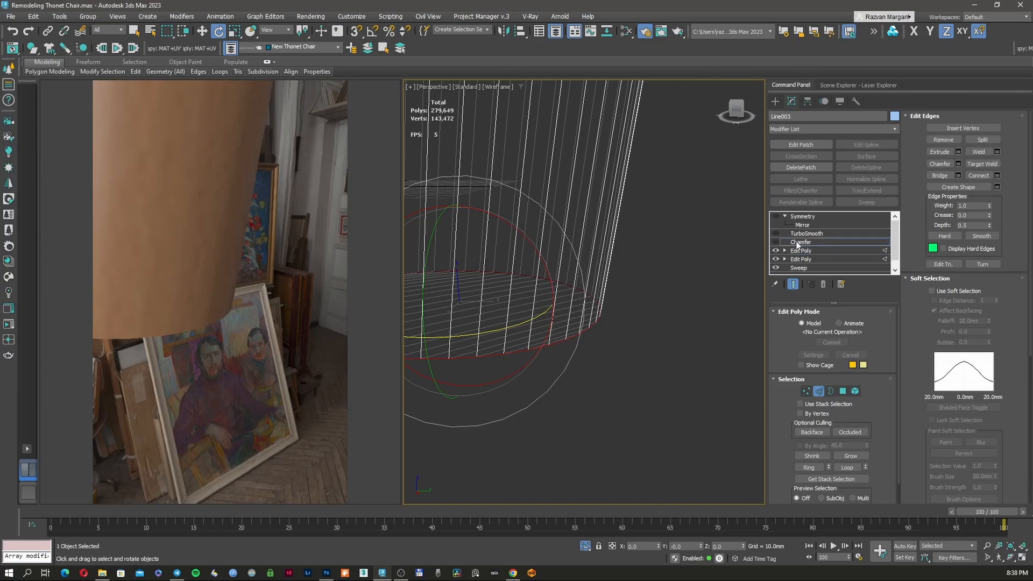
left_click(775, 242)
key("F3")
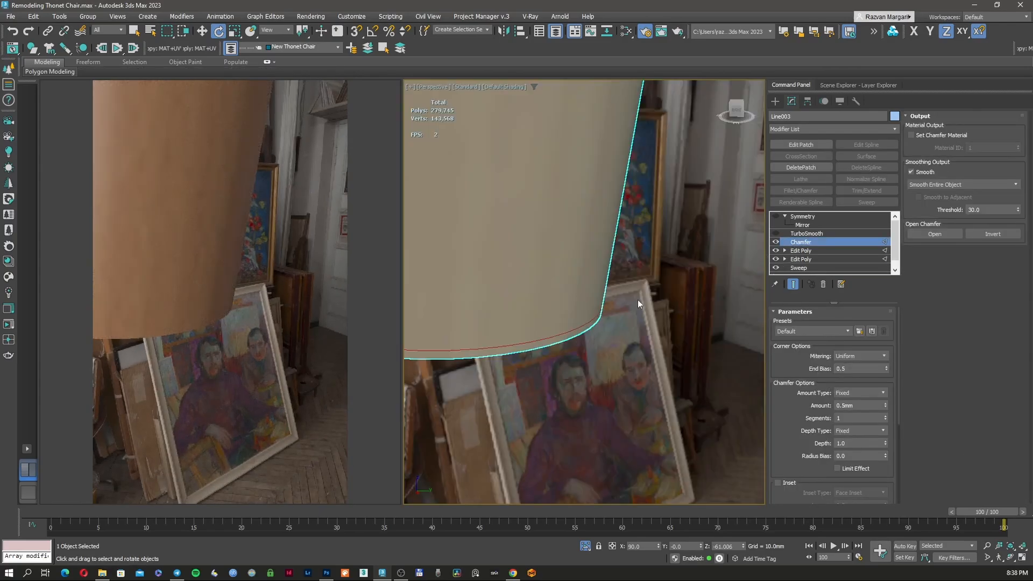
left_click(789, 234)
left_click(776, 234)
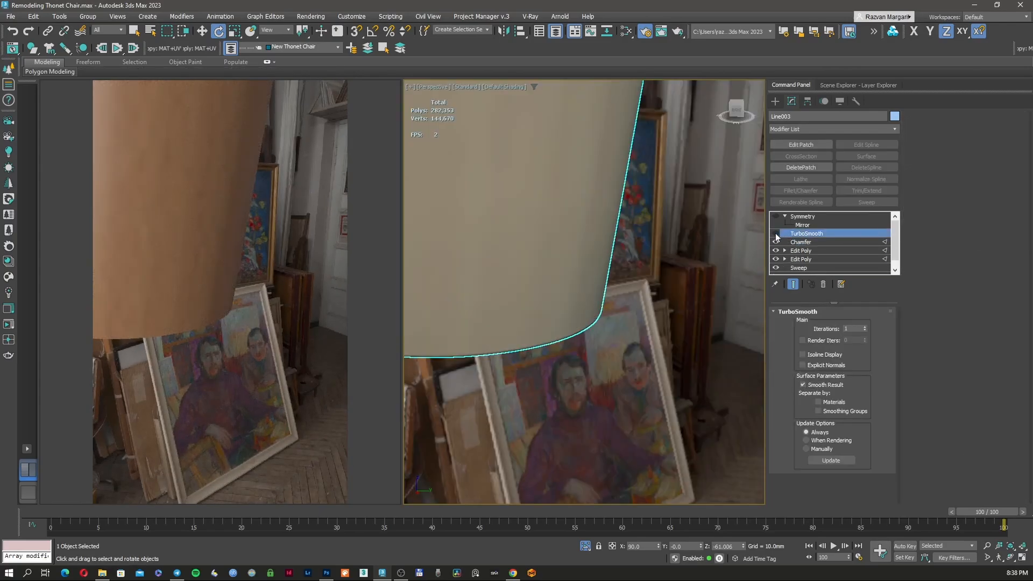
left_click(775, 216)
left_click(802, 217)
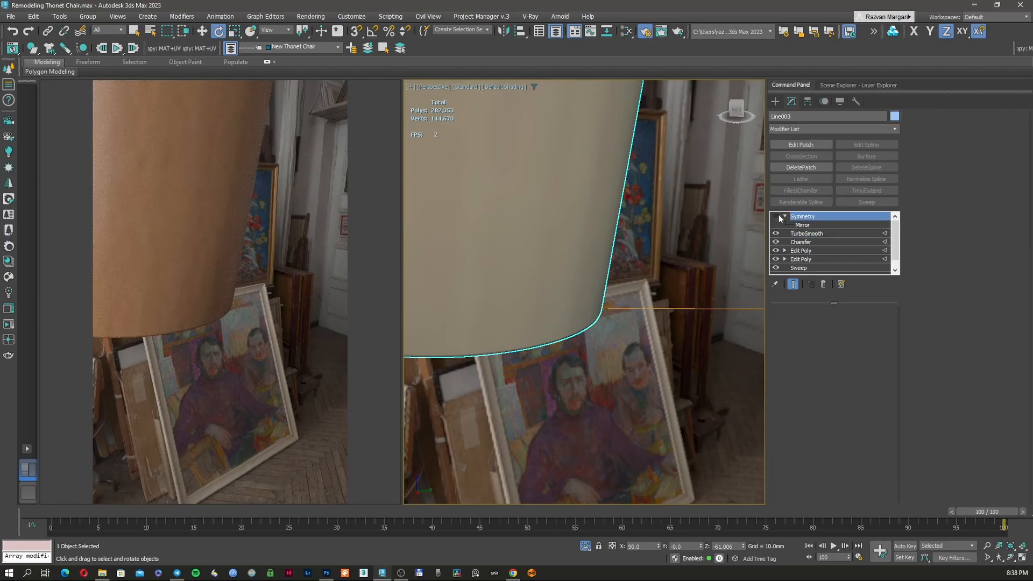
- Activate the Move tool and review the whole chair with both finished front legs in shaded display
scroll(569, 308, "down", 5)
right_click(569, 310)
left_click(586, 321)
scroll(544, 314, "down", 8)
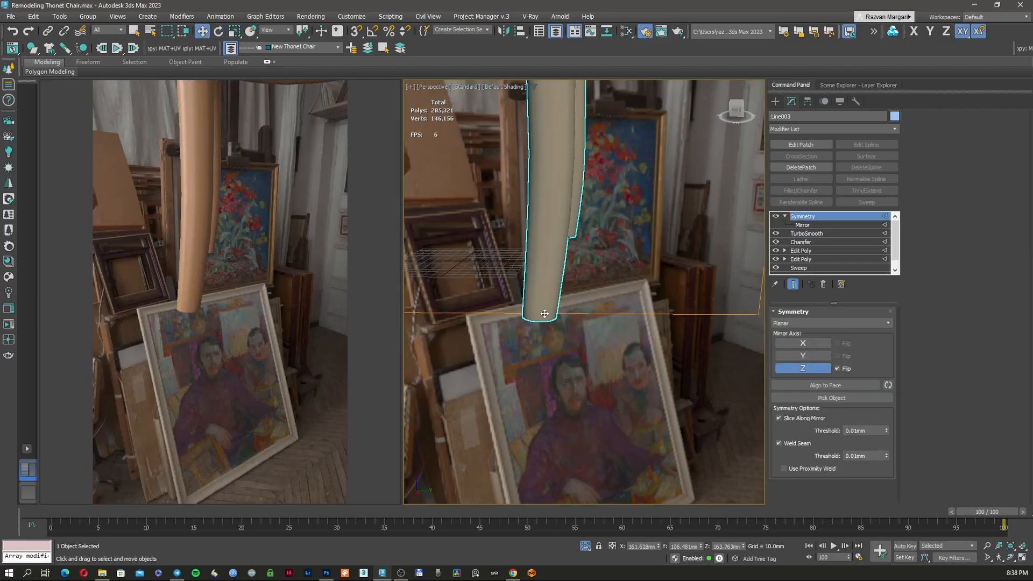
middle_click_drag(547, 253, 642, 301)
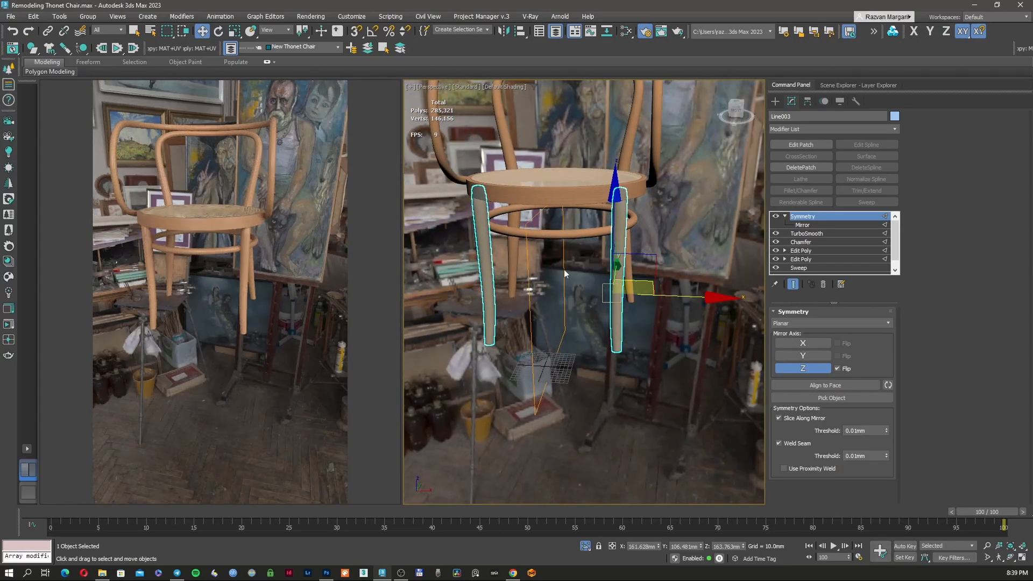
mouse_move(546, 267)
middle_mouse_down("alt")
mouse_move(586, 325)
mouse_move(568, 308)
middle_mouse_up("alt")
key("F3")
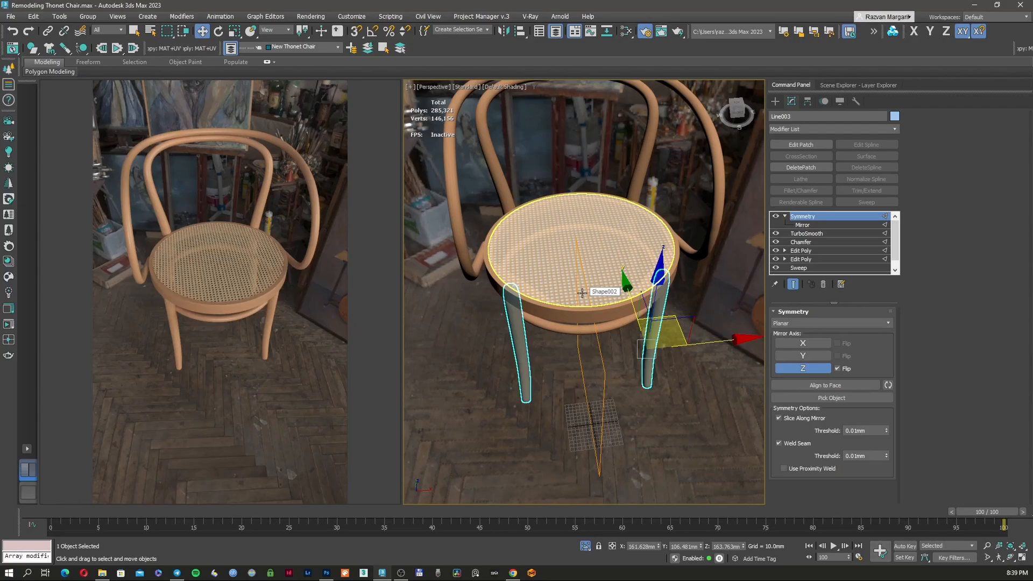
key("F12")
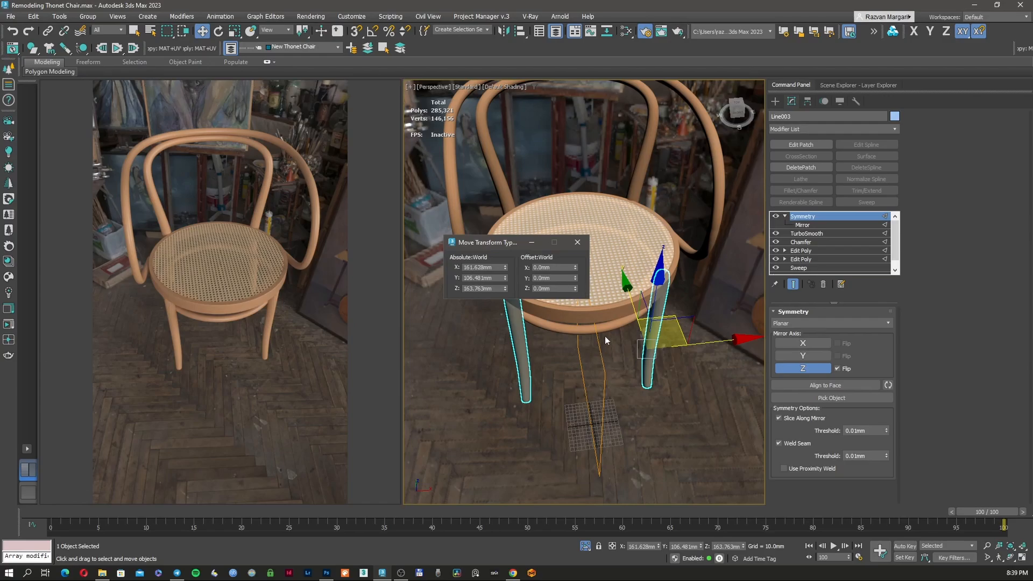
scroll(610, 334, "up", 3)
middle_click_drag(610, 327, 555, 327, "alt")
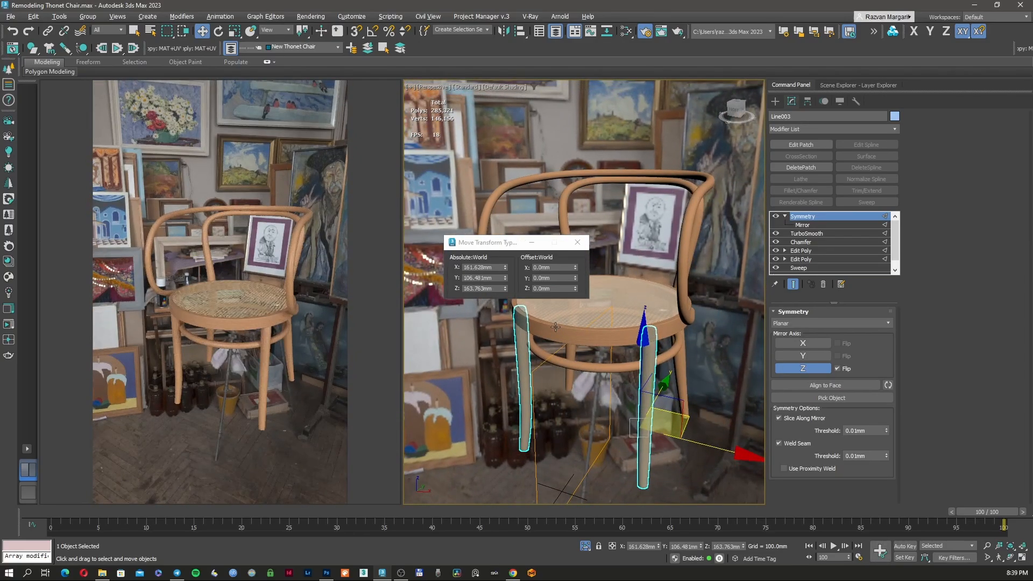
left_click(577, 243)
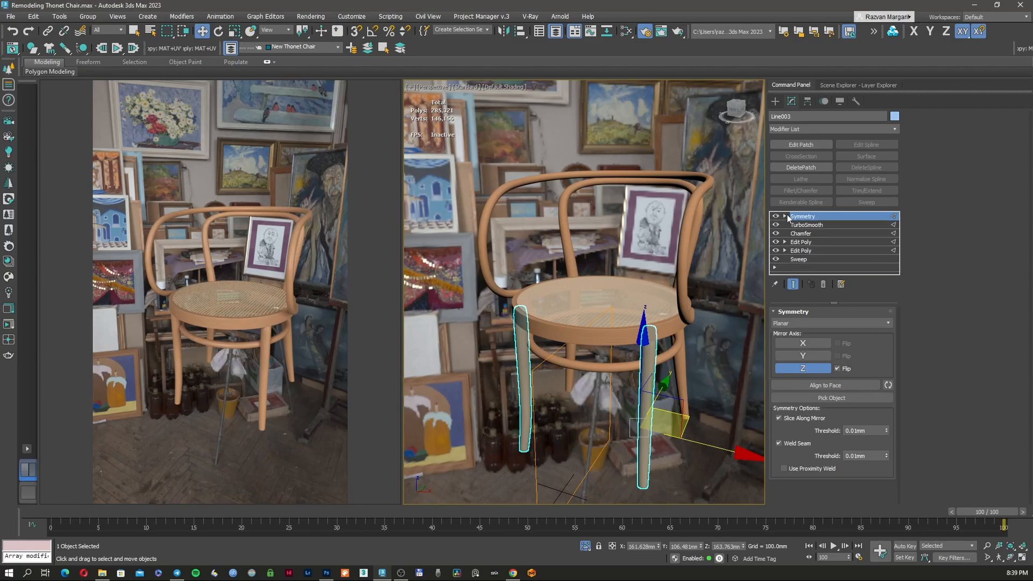
- End the docked interactive render, restoring its viewport to the shaded Perspective view, and deselect the front legs
left_click(774, 100)
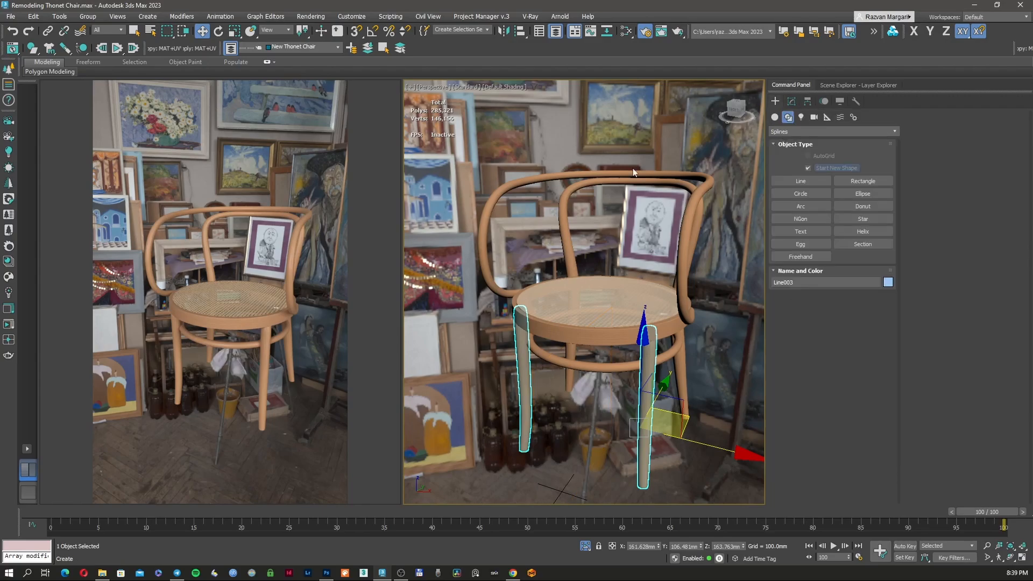
left_click(361, 94)
left_click(380, 98)
left_click(457, 173)
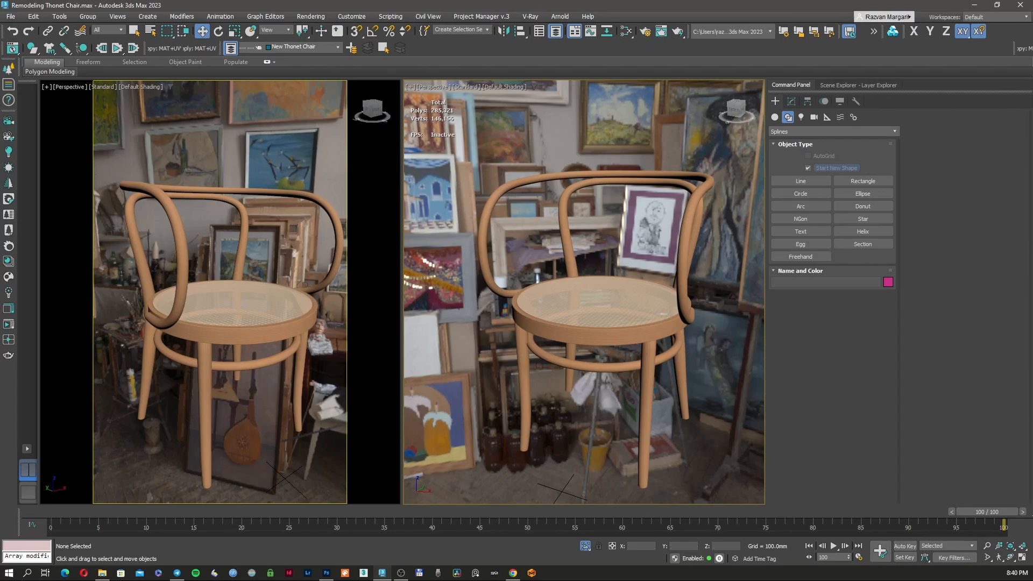
key("alt+Tab")
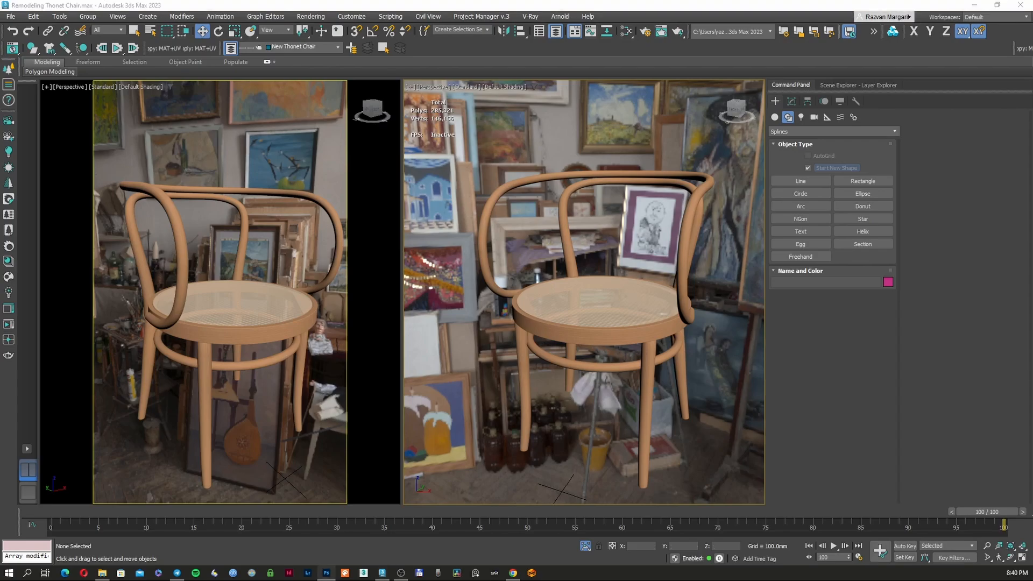
left_click(469, 176)
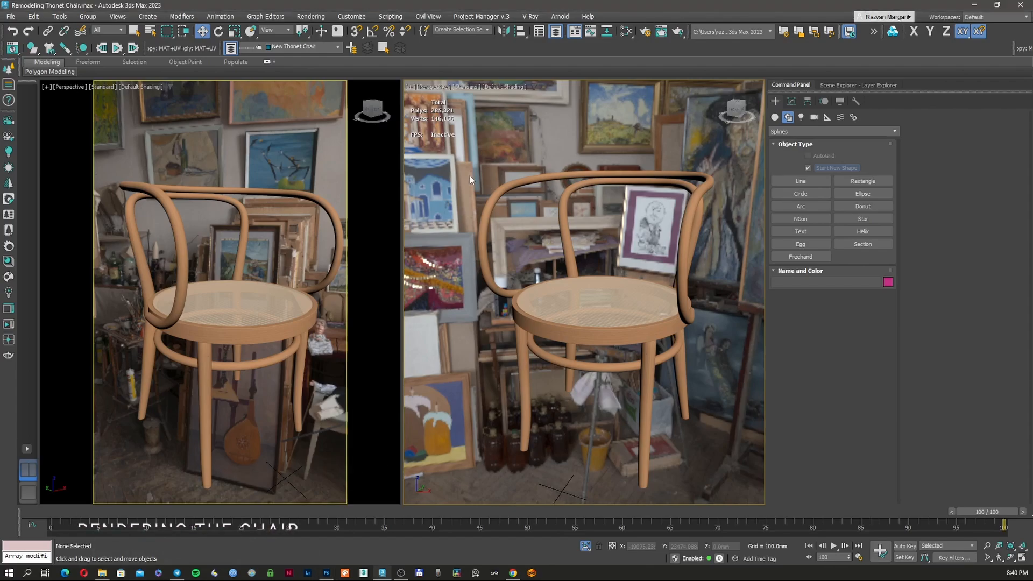
- Enable the direct visibility override in the Corona scene environment settings and set its colour to white (255, 255, 255)
key("F10")
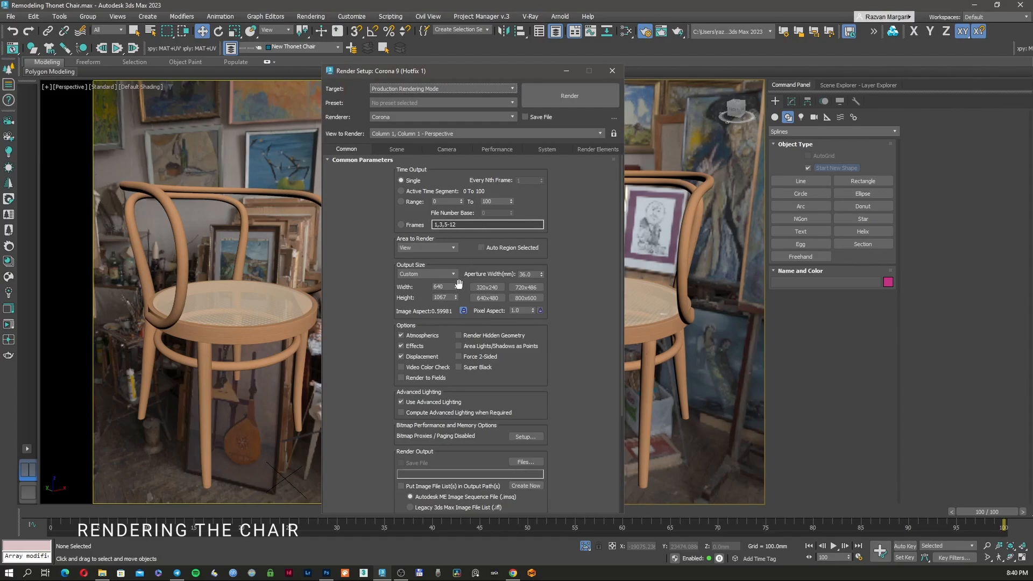
left_click(405, 152)
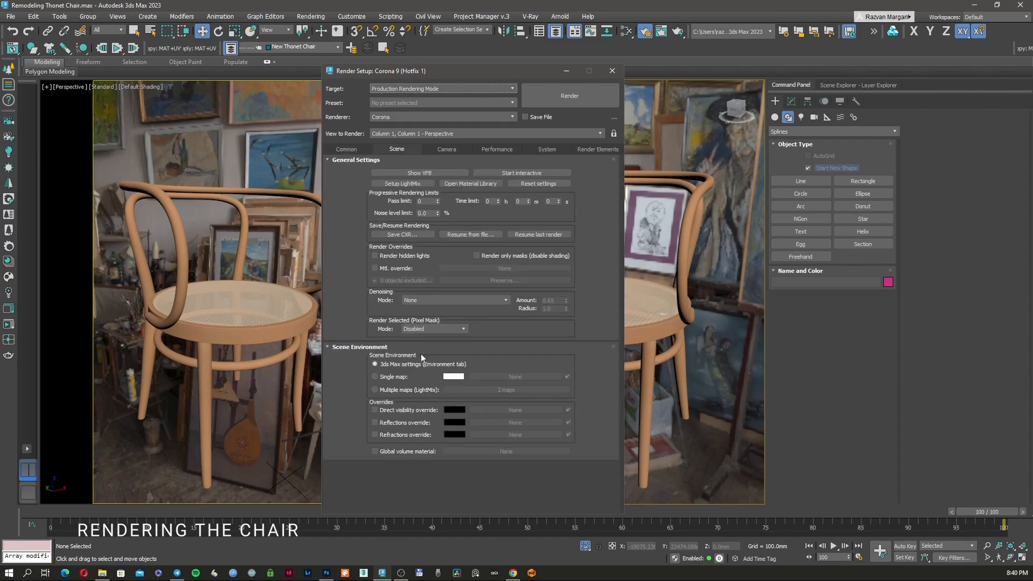
left_click(402, 409)
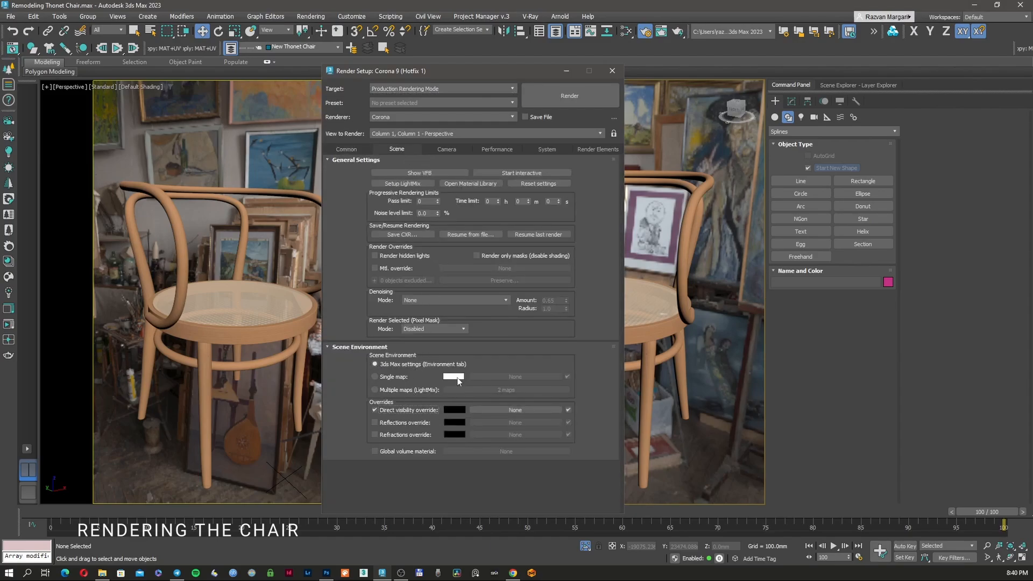
left_click(454, 410)
left_click_drag(324, 360, 325, 378)
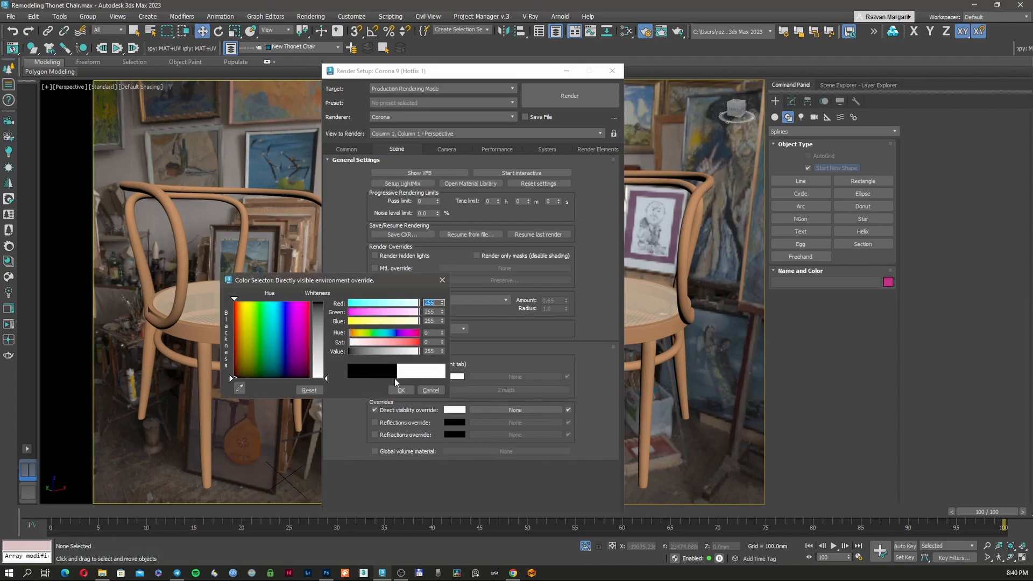
left_click(410, 390)
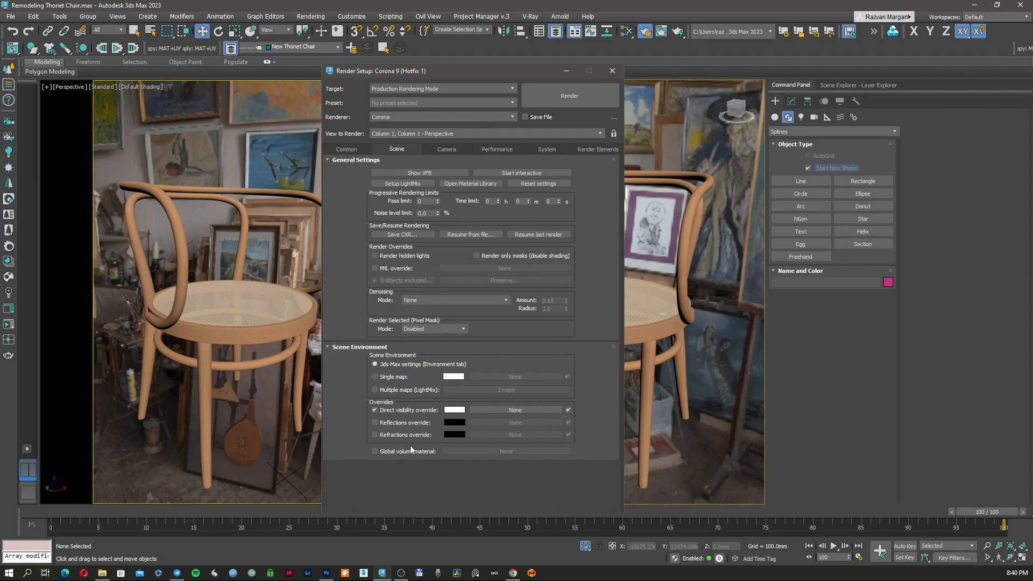
- Minimise the render settings, create a large rectangular ground plane under the chair and move it so the chair stands within it
left_click(567, 69)
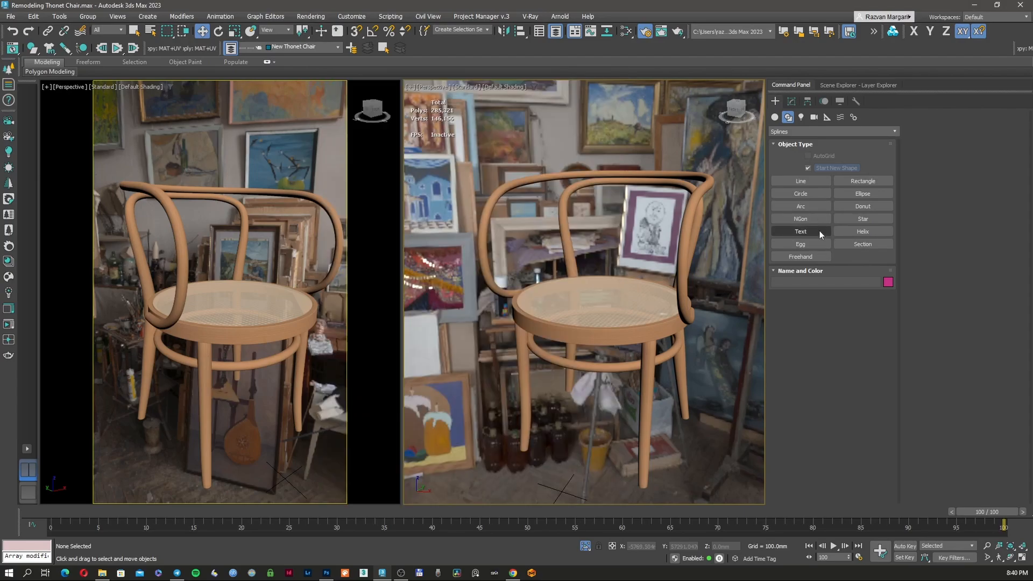
left_click(775, 117)
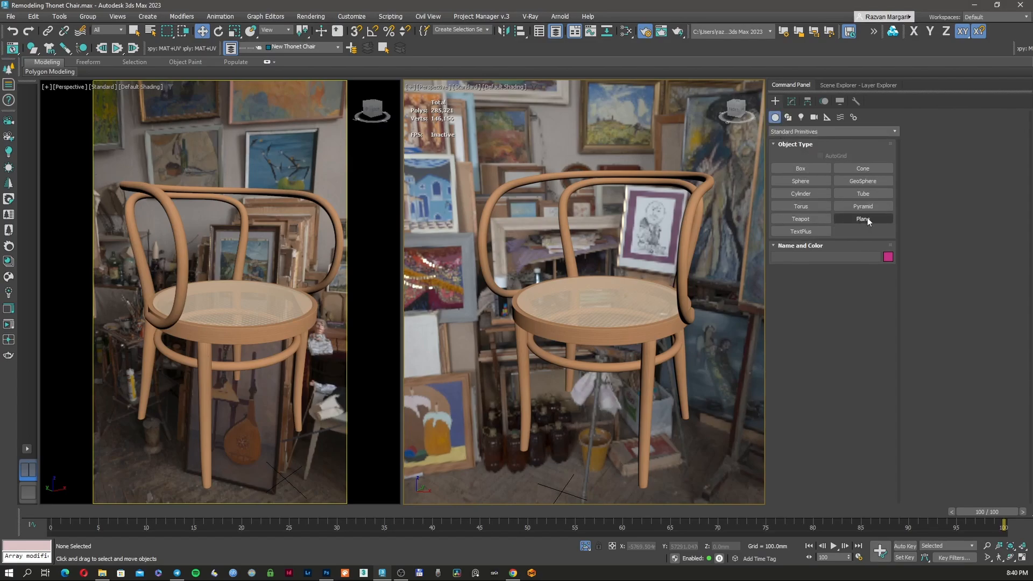
left_click(863, 219)
scroll(612, 380, "down", 5)
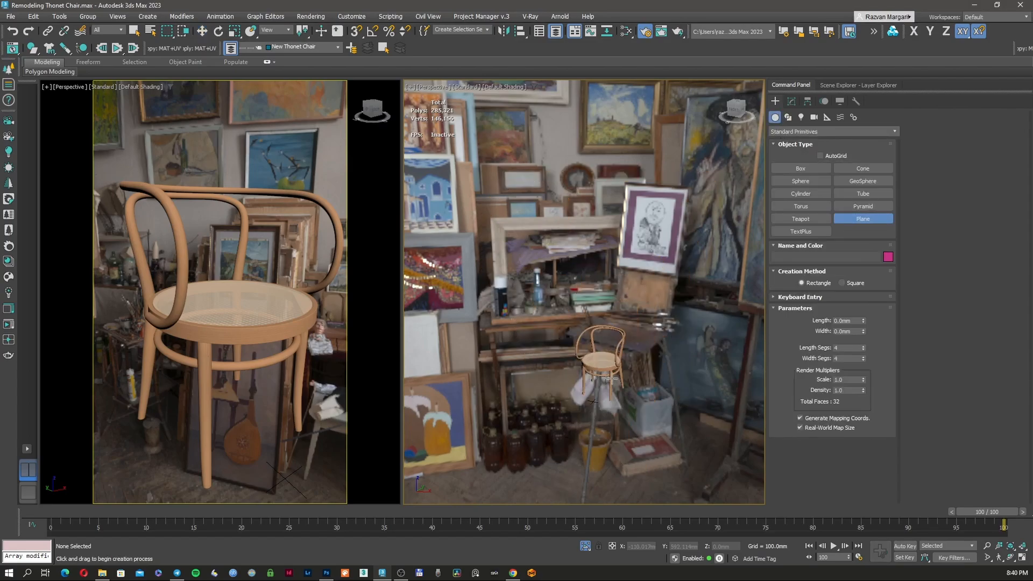
left_click_drag(687, 331, 392, 413)
right_click(507, 361)
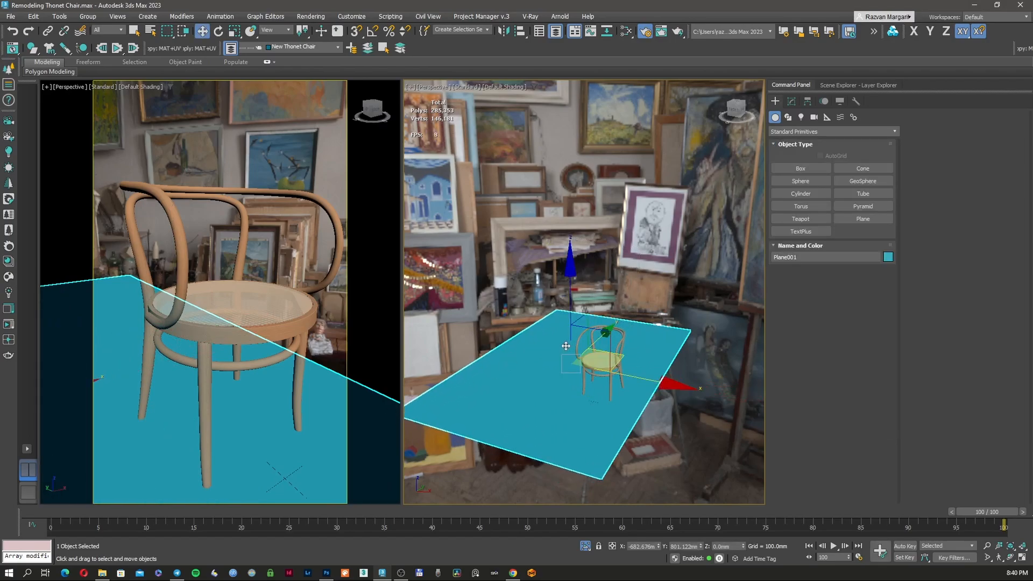
left_click_drag(566, 345, 623, 362)
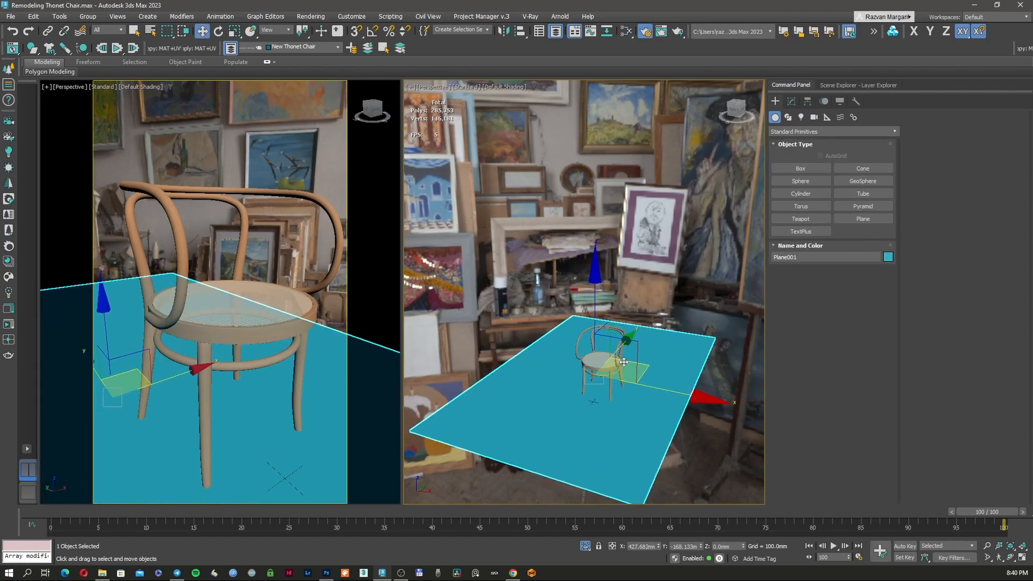
scroll(623, 380, "up", 5)
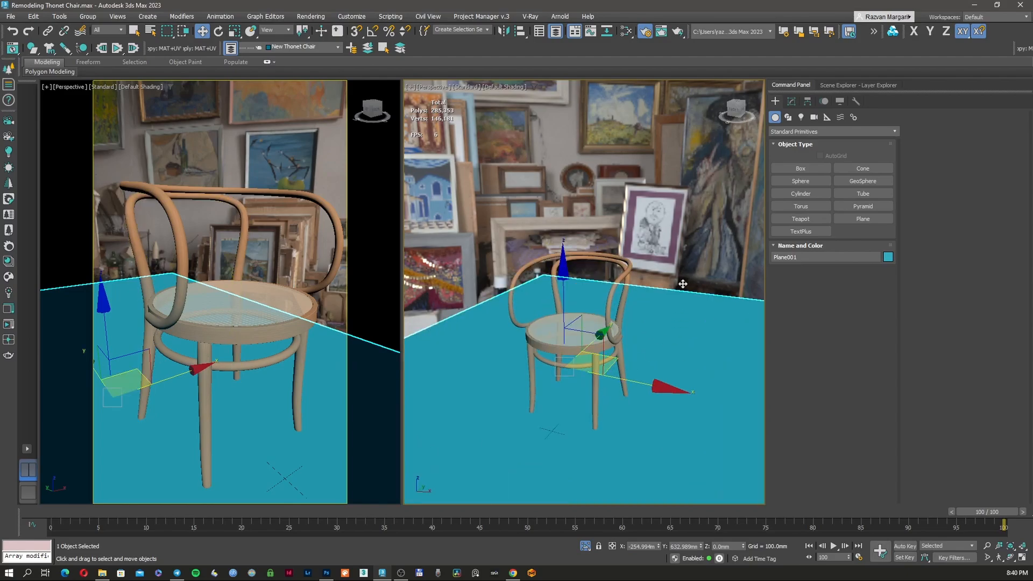
- Open the Slate Material Editor and add a CoronaPhysicalMtl node below the existing maps, showing its parameters
key("m")
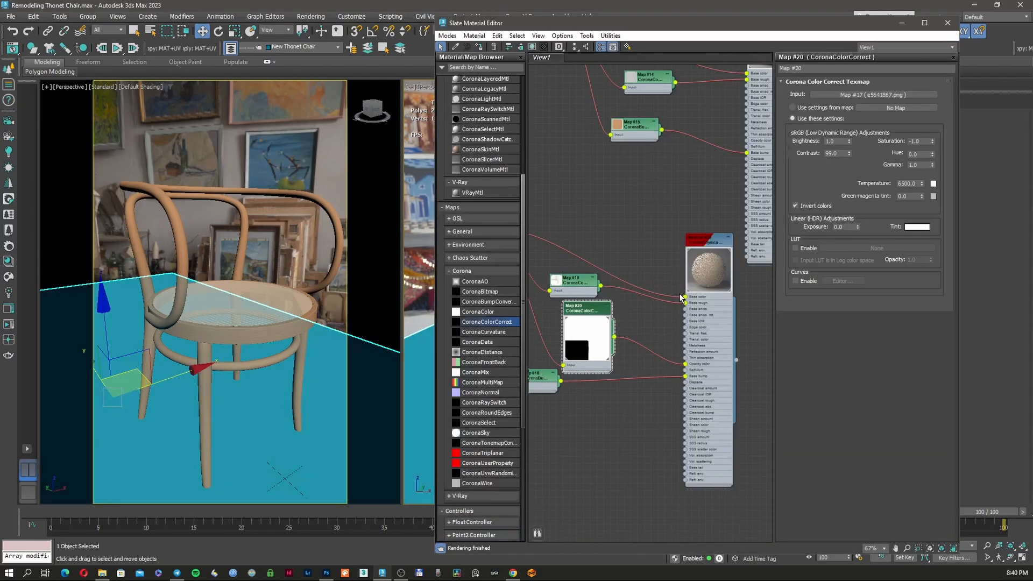
scroll(467, 305, "up", 4)
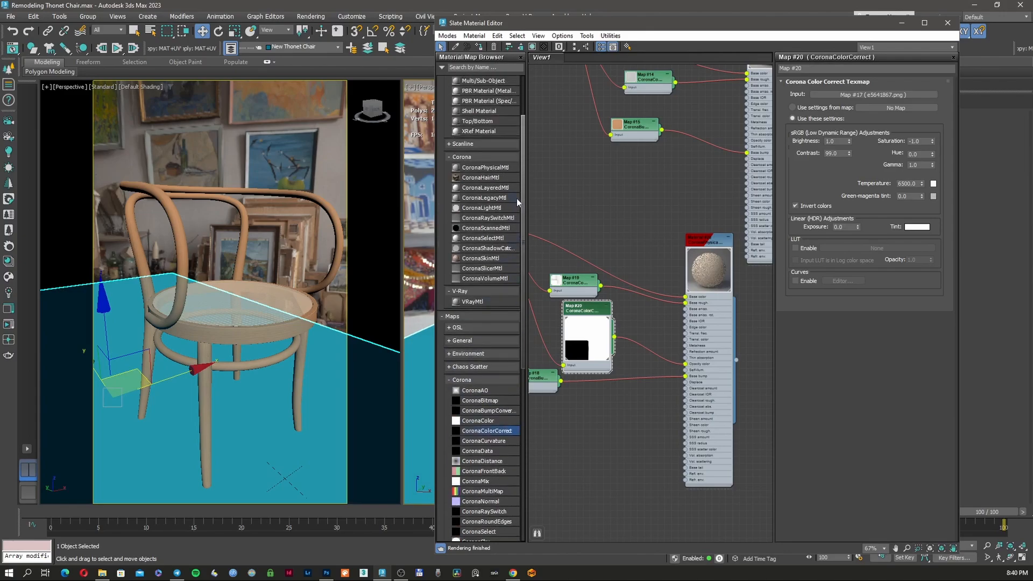
left_click(493, 170)
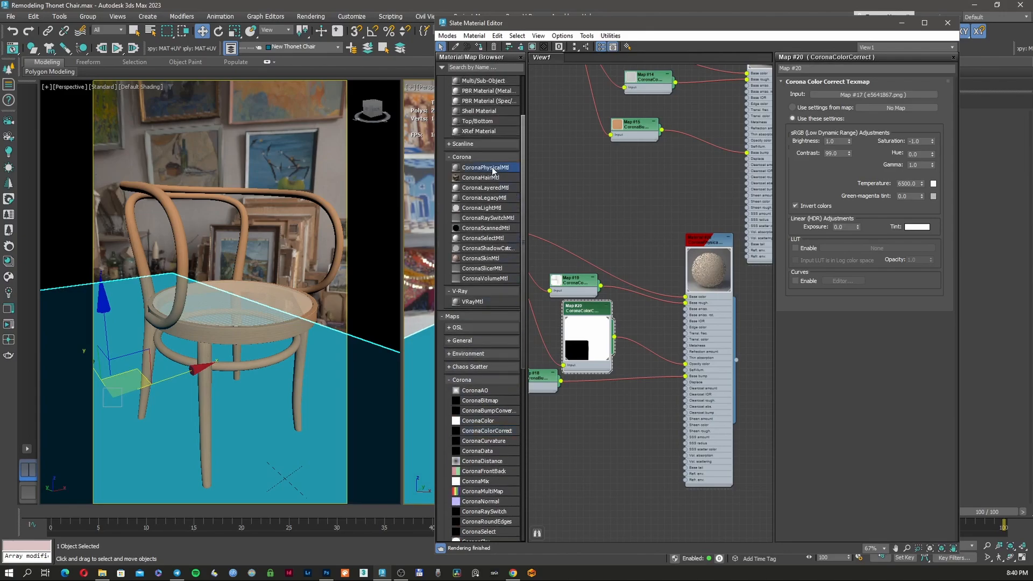
left_click_drag(505, 176, 636, 459)
double_click(636, 457)
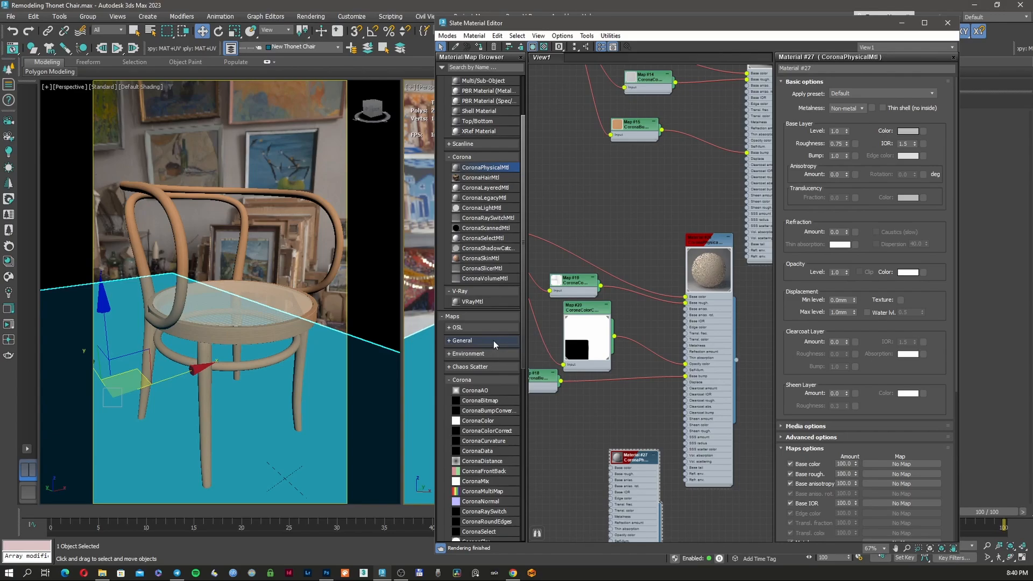
mouse_move(493, 218)
left_mouse_down()
mouse_move(525, 305)
mouse_move(487, 217)
left_mouse_up()
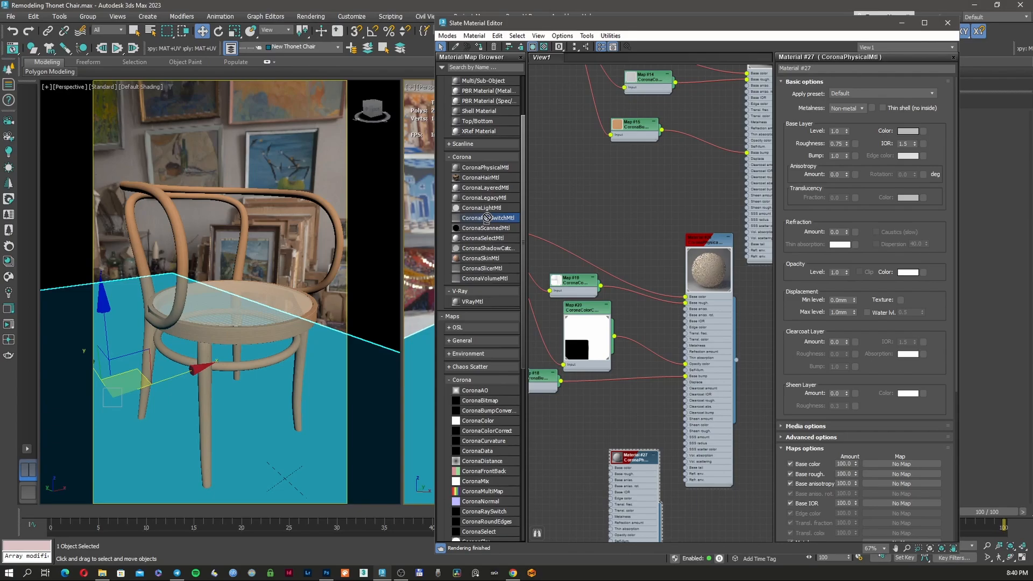
left_click_drag(486, 217, 573, 437)
left_click_drag(552, 445, 560, 432)
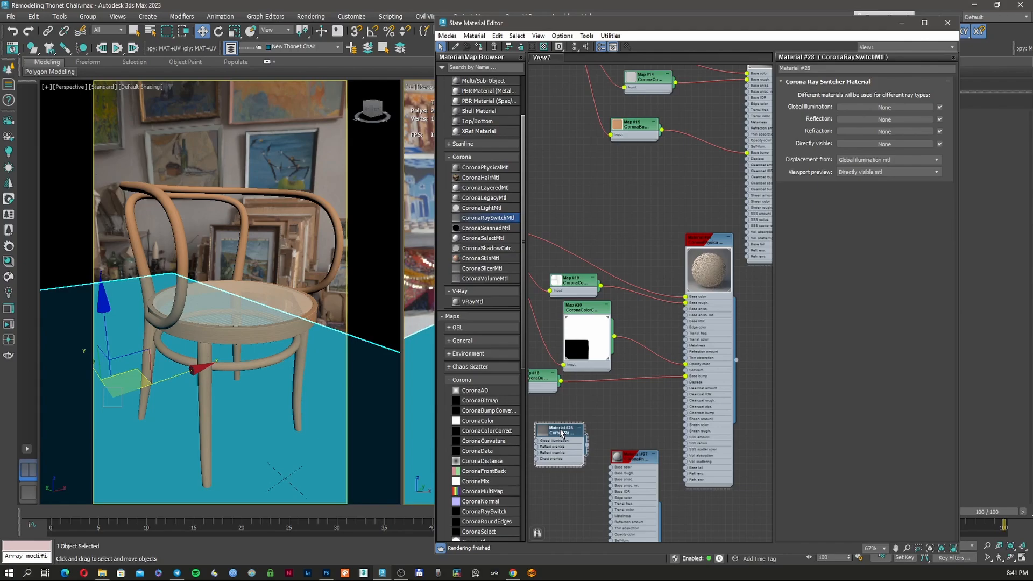
key("Delete")
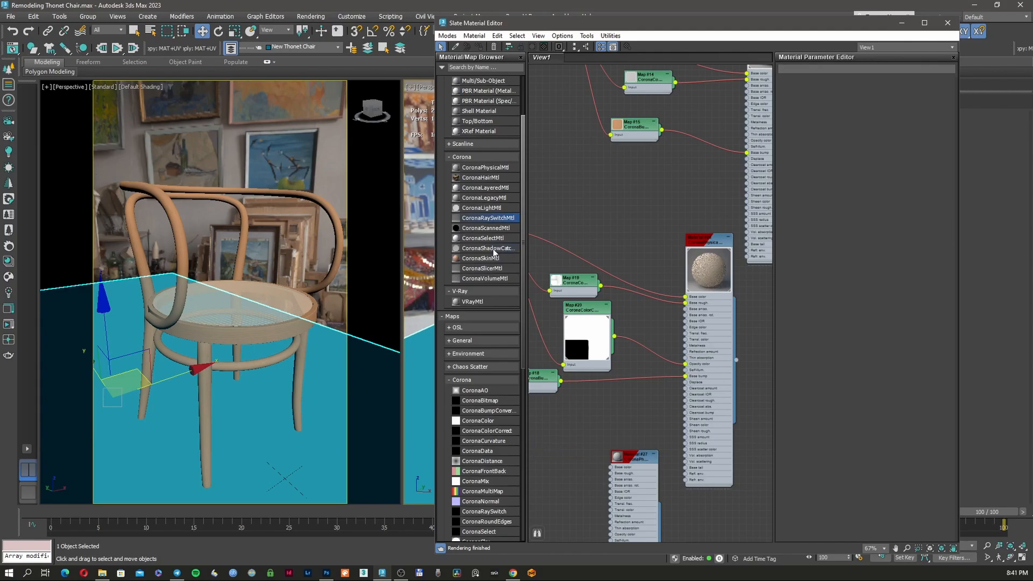
- Add a CoronaShadowCatcherMtl with Enviro projection onto geometry and a white (255, 255, 255) Enviro/Backplate colour
left_click_drag(493, 249, 565, 437)
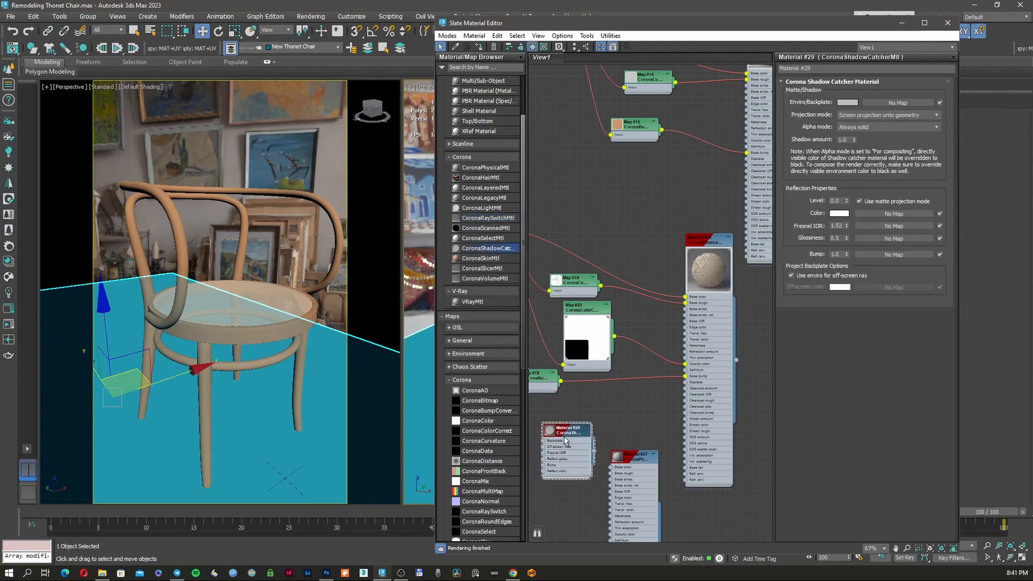
left_click(884, 115)
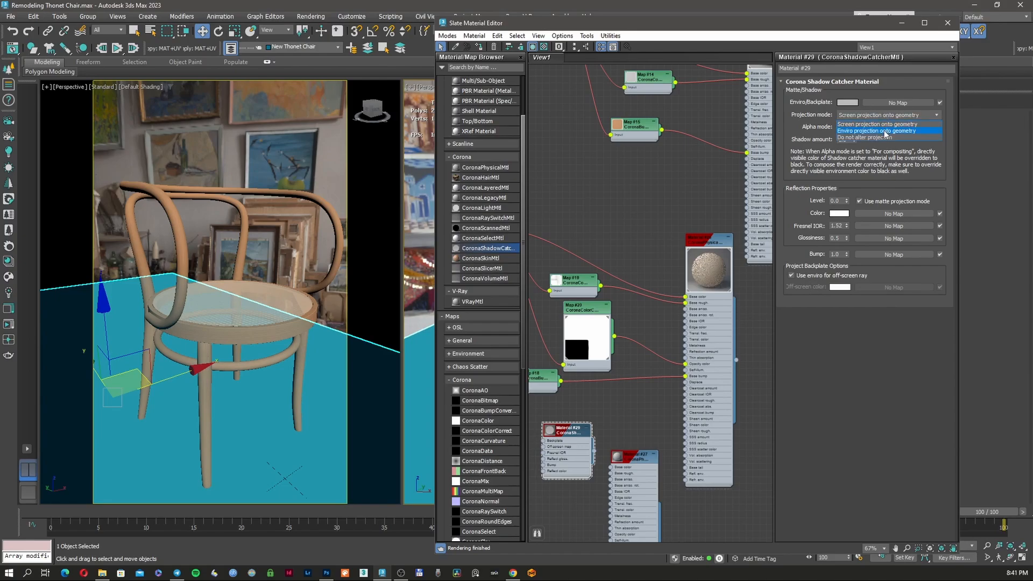
left_click(885, 131)
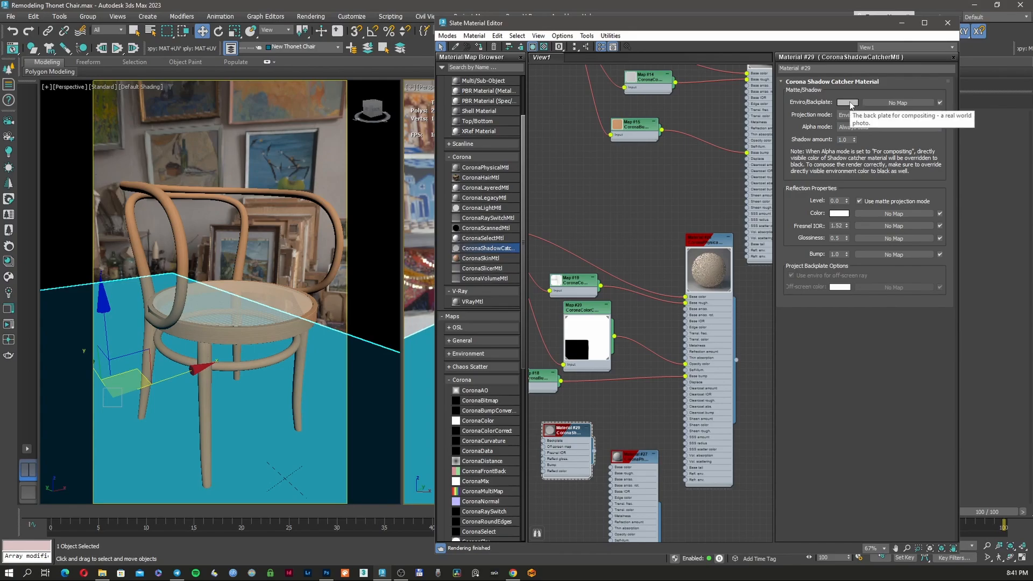
left_click(848, 103)
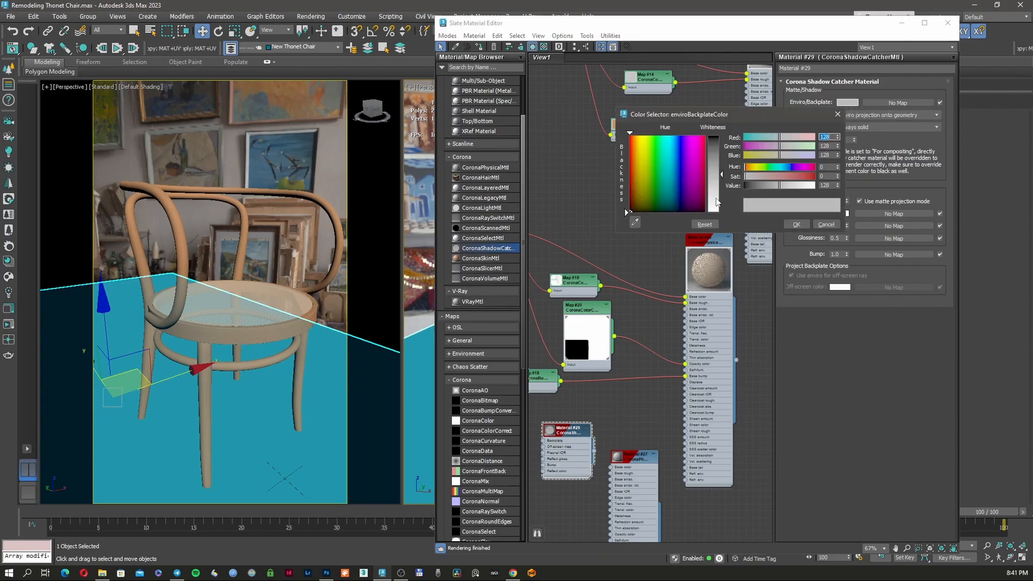
left_click_drag(721, 198, 722, 214)
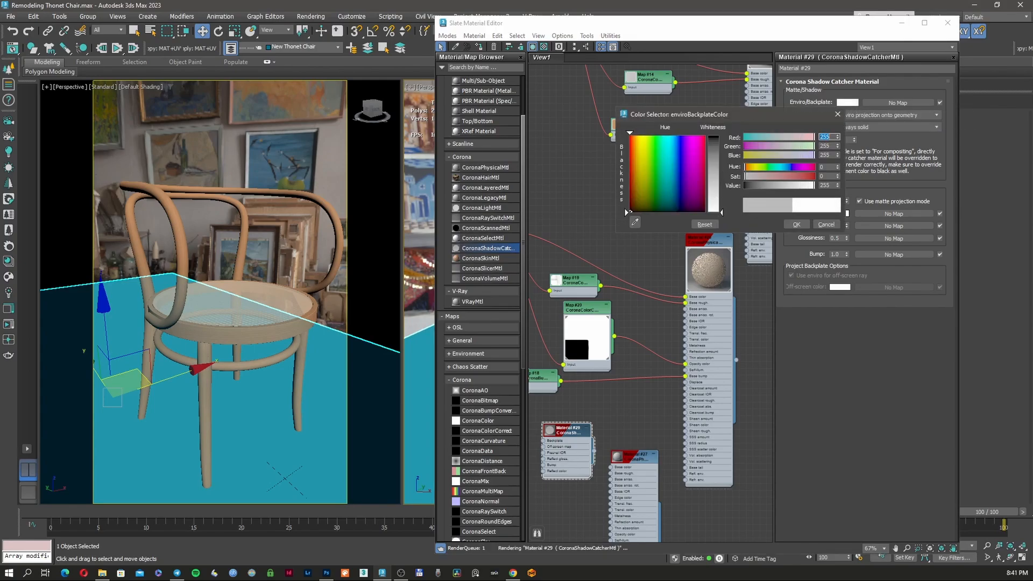
left_click(798, 225)
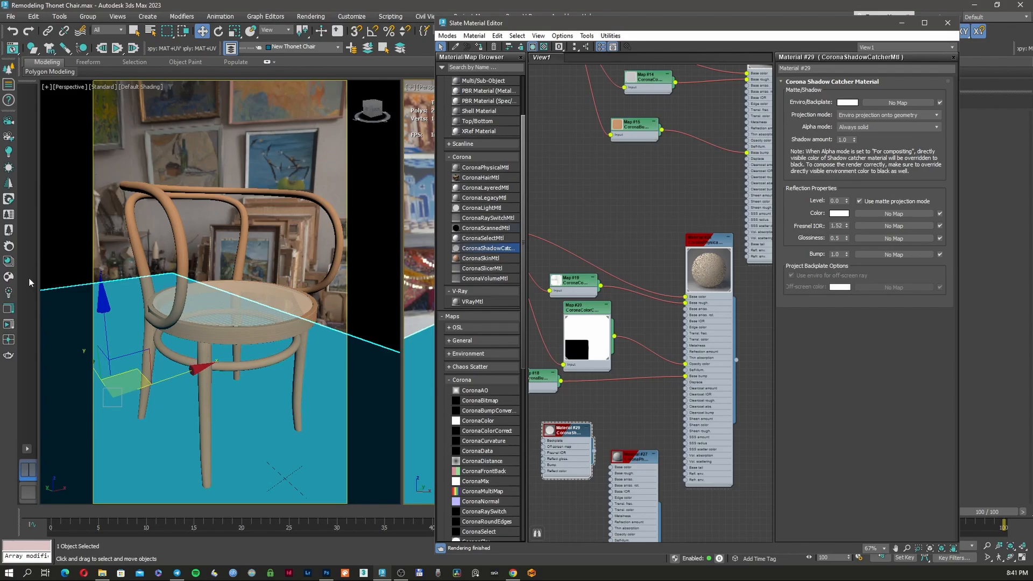
- Start the docked interactive render, assign the shadow catcher material to the ground plane and close the material editor
left_click(8, 340)
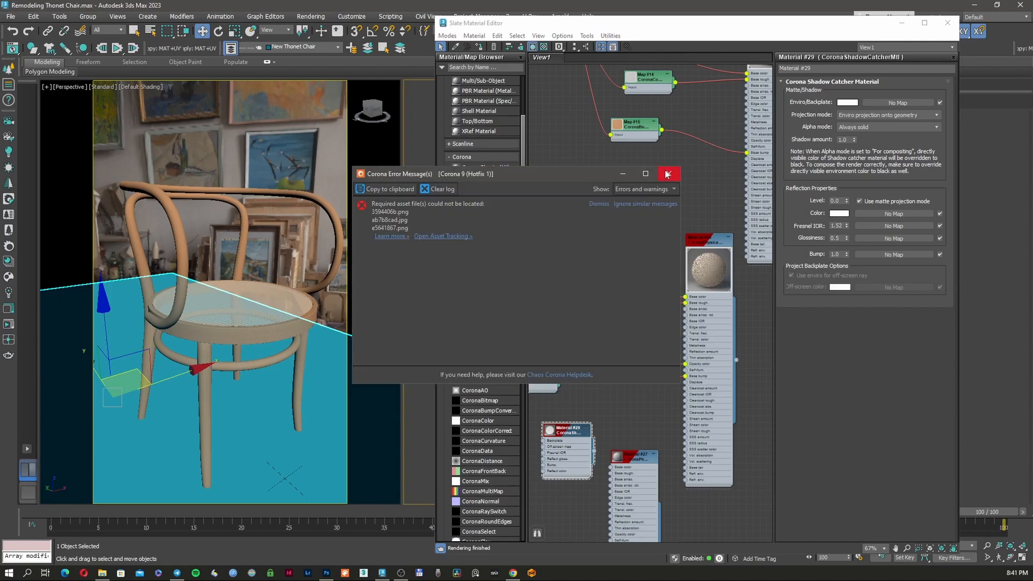
left_click(668, 175)
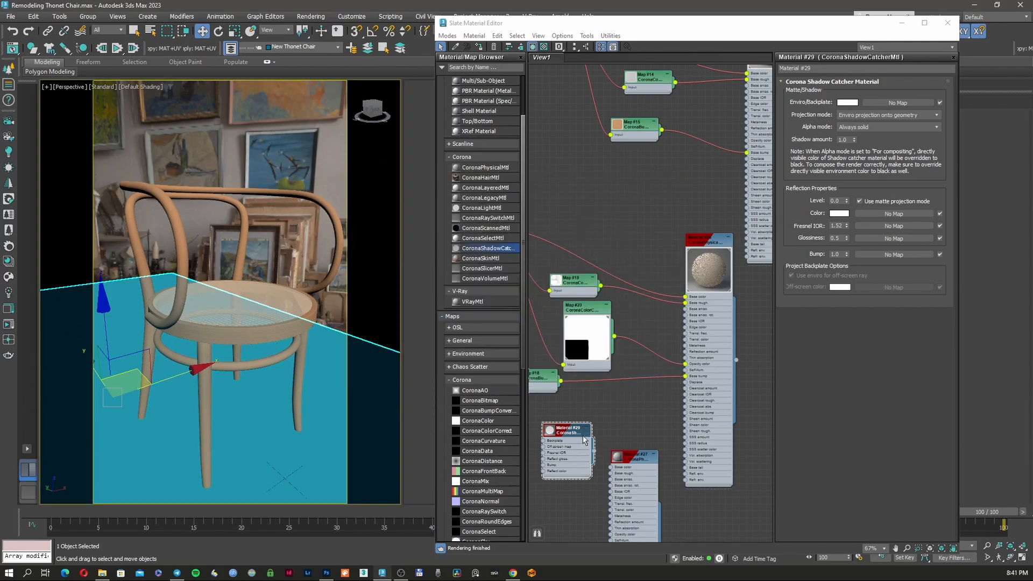
left_click(575, 430)
left_click(479, 46)
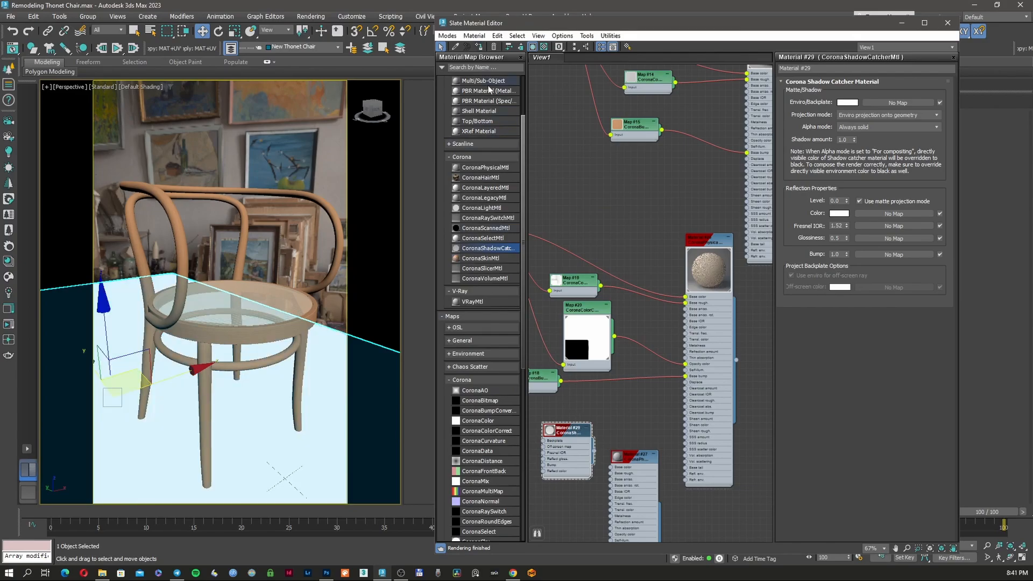
left_click_drag(590, 27, 248, 113)
left_click_drag(511, 110, 162, 104)
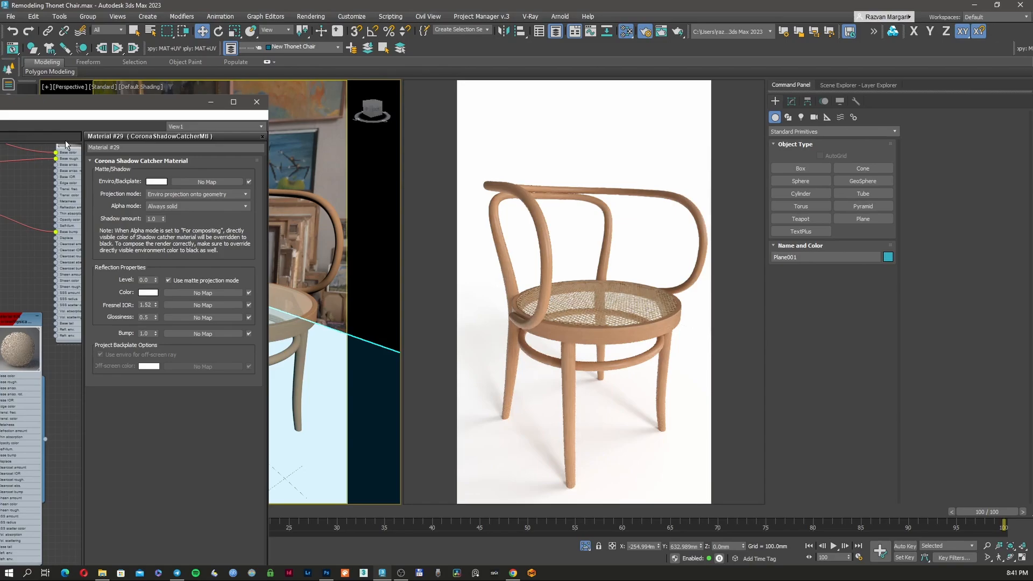
left_click(257, 102)
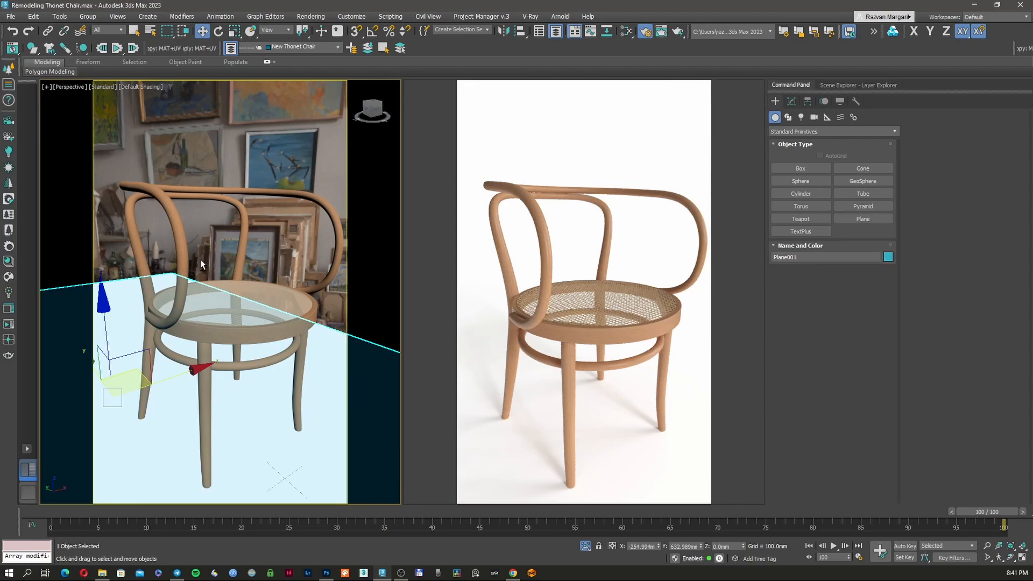
- Disable TurboSmooth, Chamfer and Poly Select on the outer armrest tube in wireframe display, toggling Sweep off and on to check its underlying spline
mouse_move(201, 264)
middle_mouse_down("alt")
mouse_move(189, 260)
mouse_move(203, 267)
middle_mouse_up("alt")
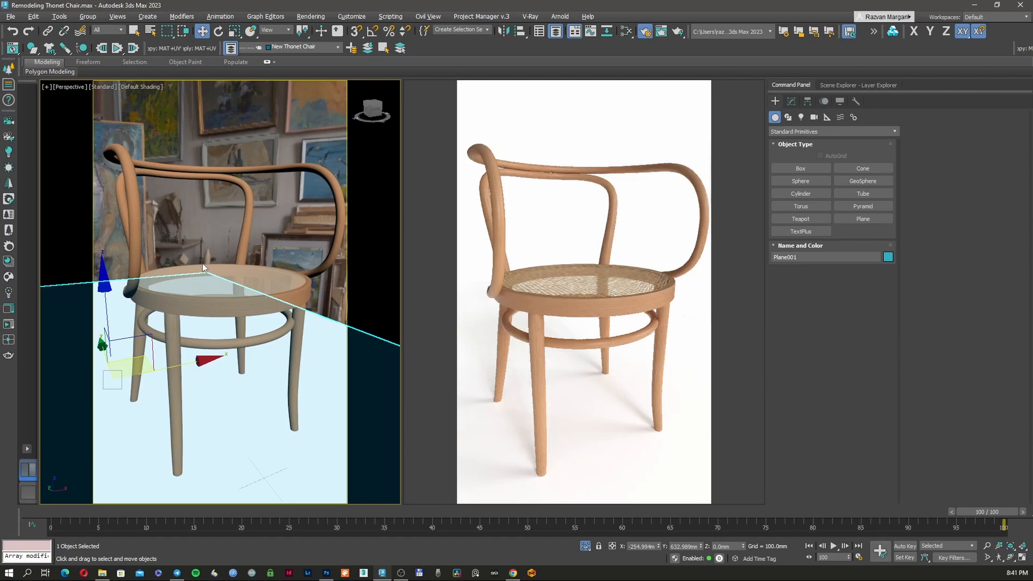
left_click(191, 168)
left_click(791, 101)
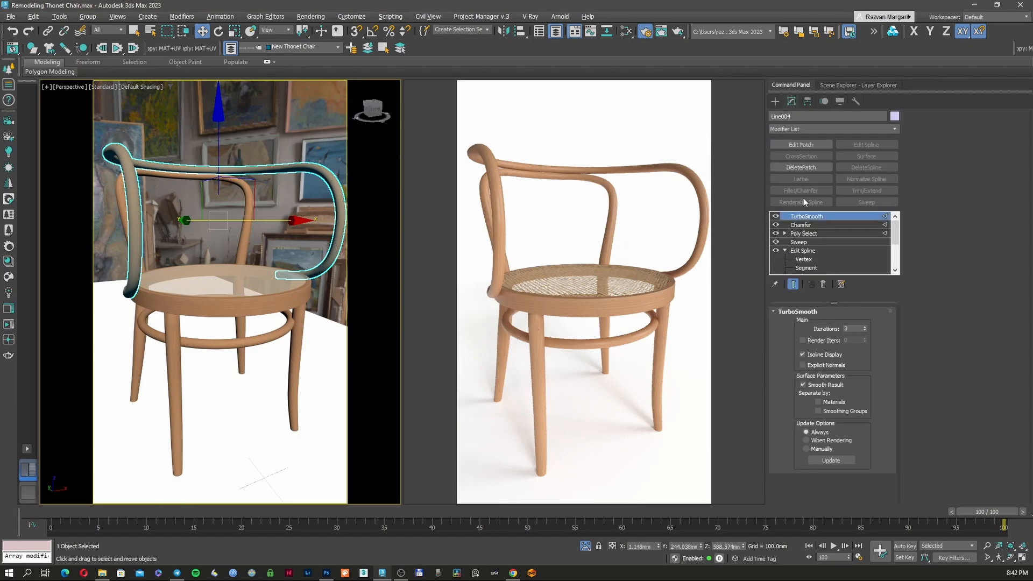
key("F3")
left_click(775, 217)
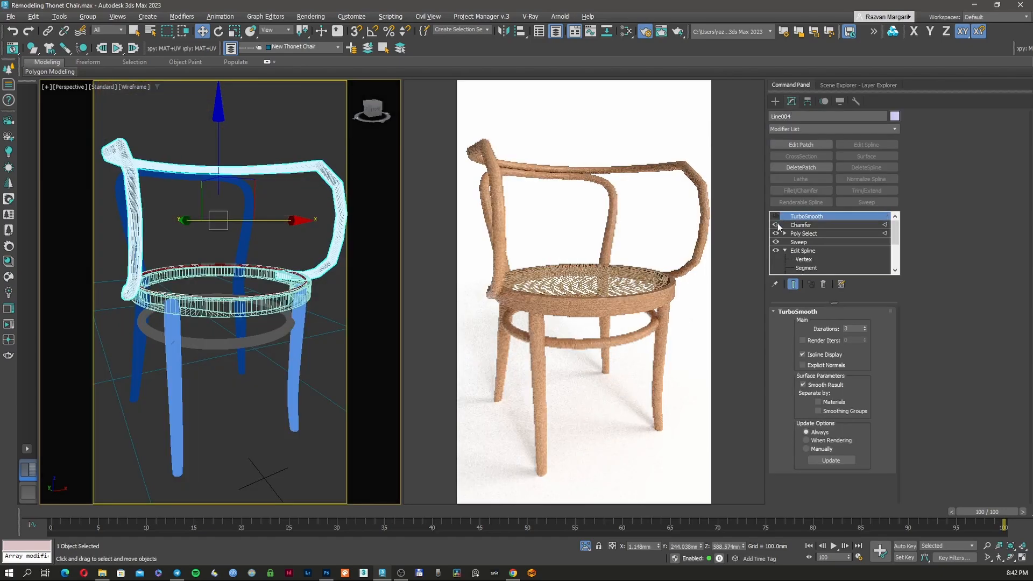
left_click(776, 232)
left_click(777, 242)
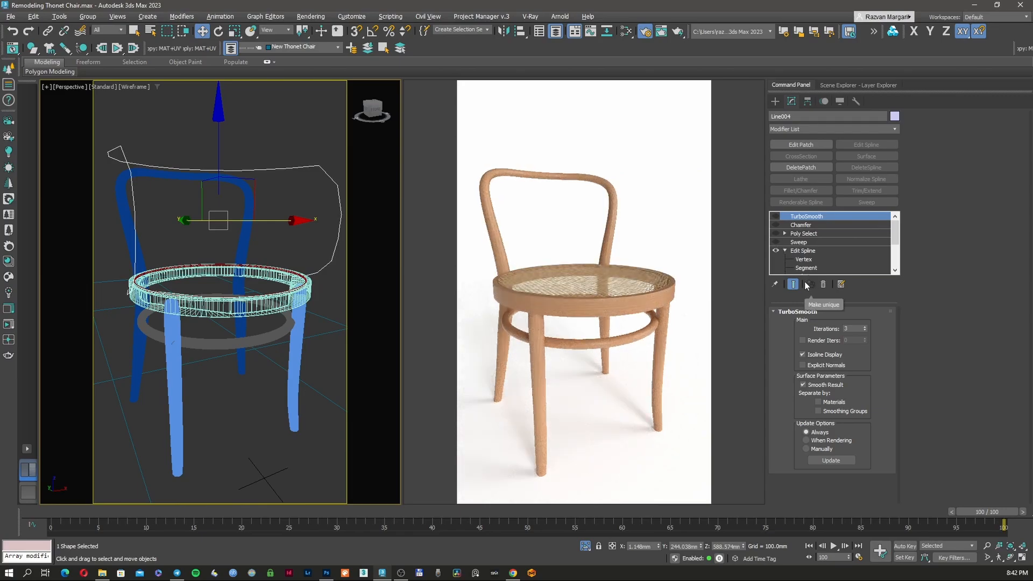
left_click(777, 242)
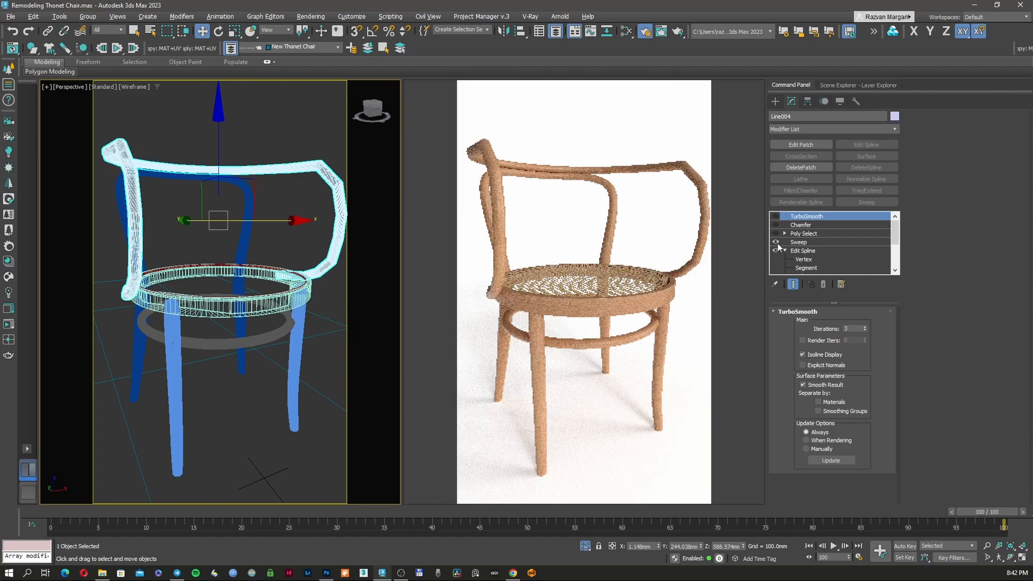
- Inspect the contact under the armrest tube's top rail in front view, then open the inner backrest frame's Edit Poly at vertex level
middle_click_drag(233, 220, 240, 247)
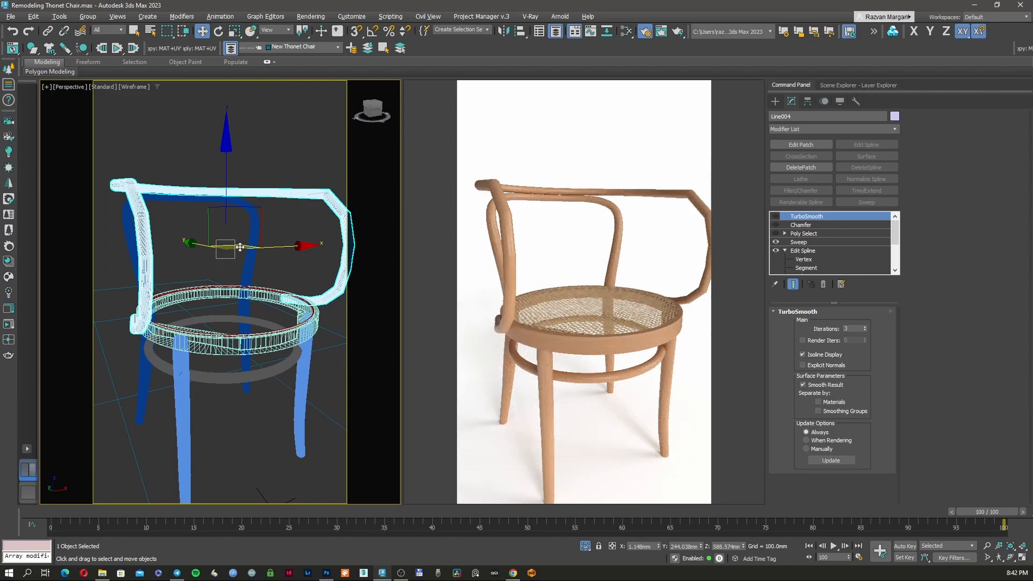
key("f")
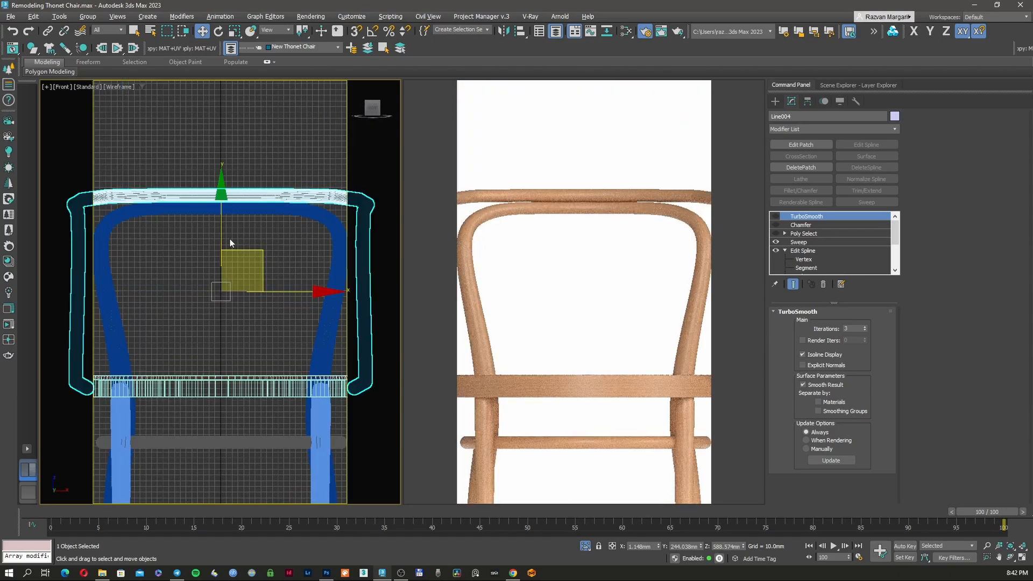
scroll(212, 200, "up", 5)
scroll(215, 217, "up", 5)
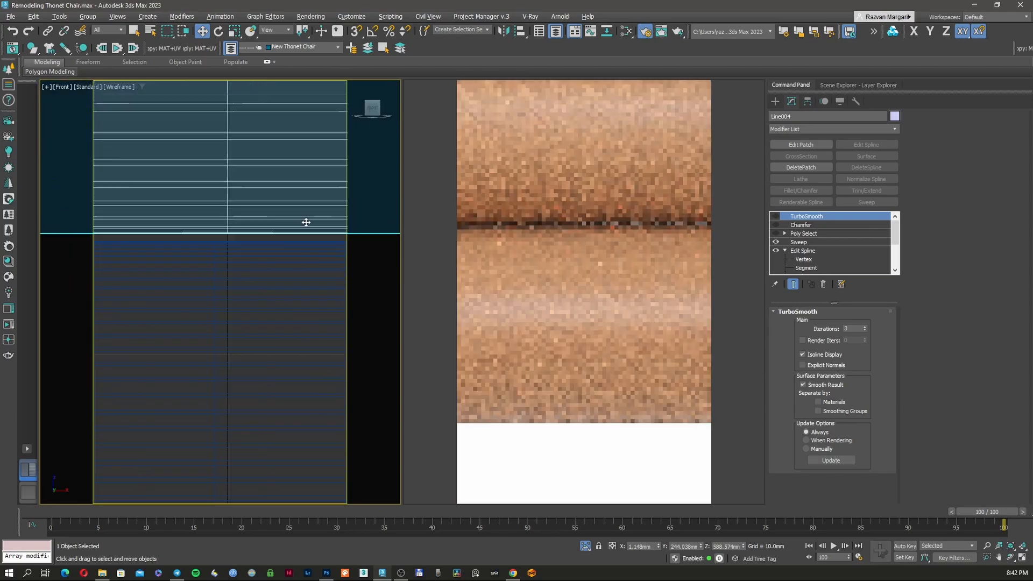
scroll(269, 237, "down", 4)
scroll(270, 238, "down", 2)
left_click(269, 253)
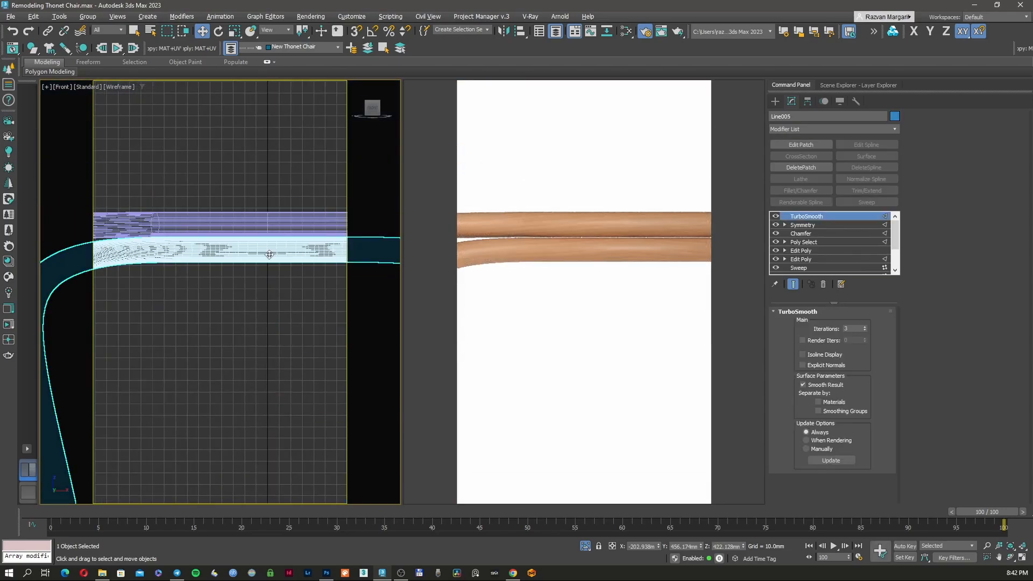
left_click(784, 251)
left_click(804, 259)
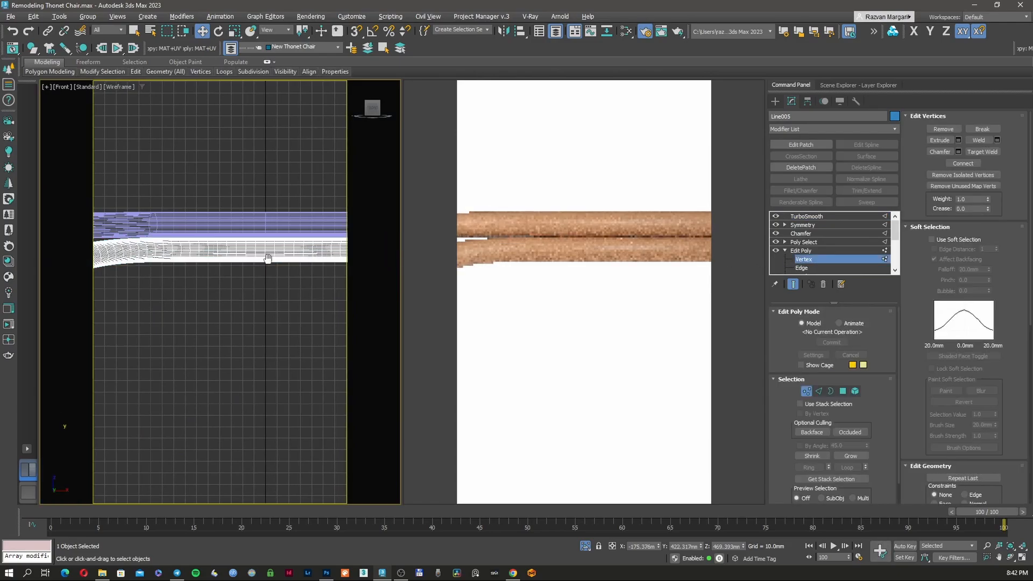
- Select the inner backrest frame's vertices and raise them slightly against the armrest tube, then return to its TurboSmooth modifier
key("alt+w")
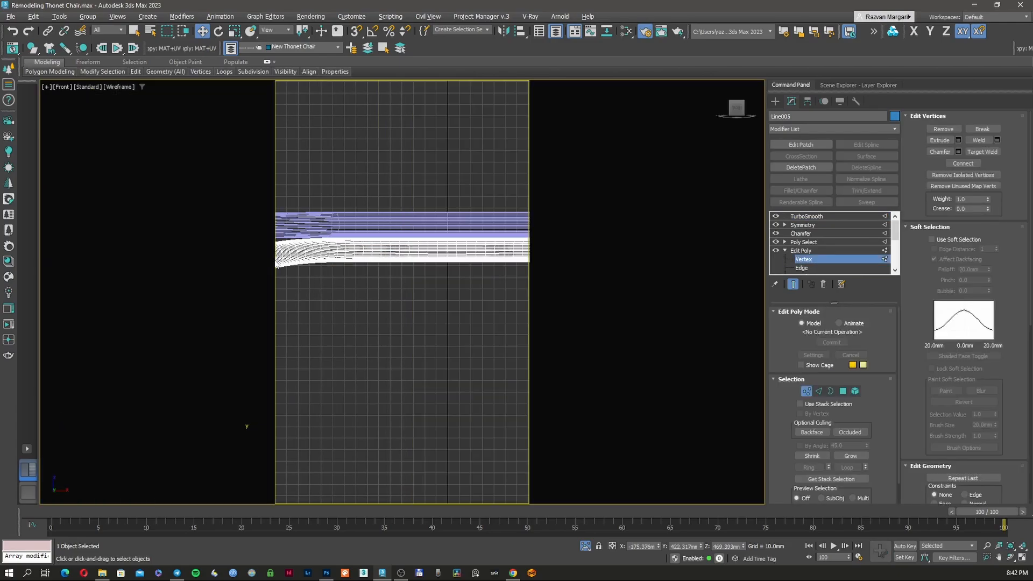
scroll(354, 272, "down", 6)
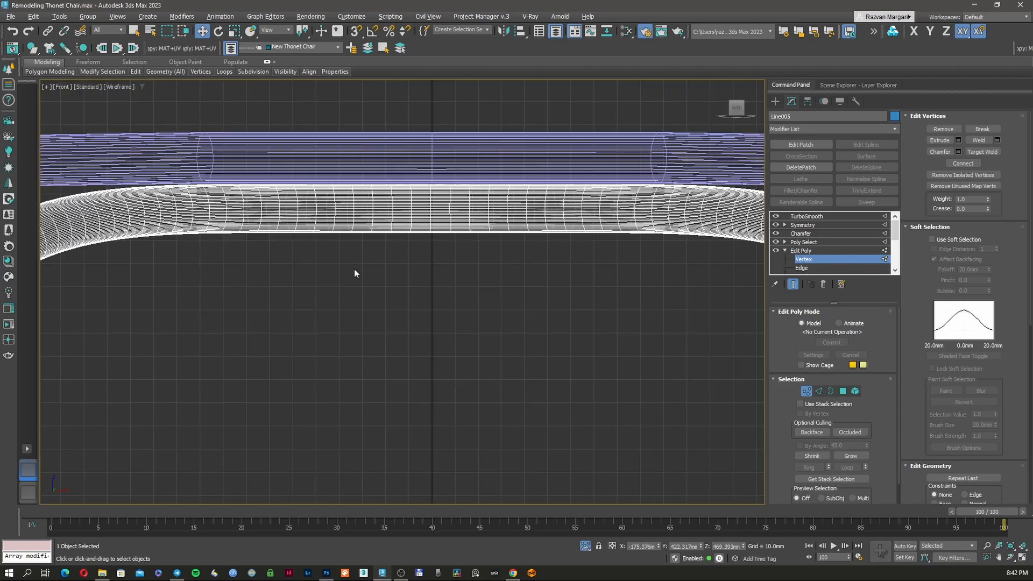
left_click_drag(459, 273, 511, 282)
scroll(381, 237, "up", 4)
scroll(361, 230, "up", 3)
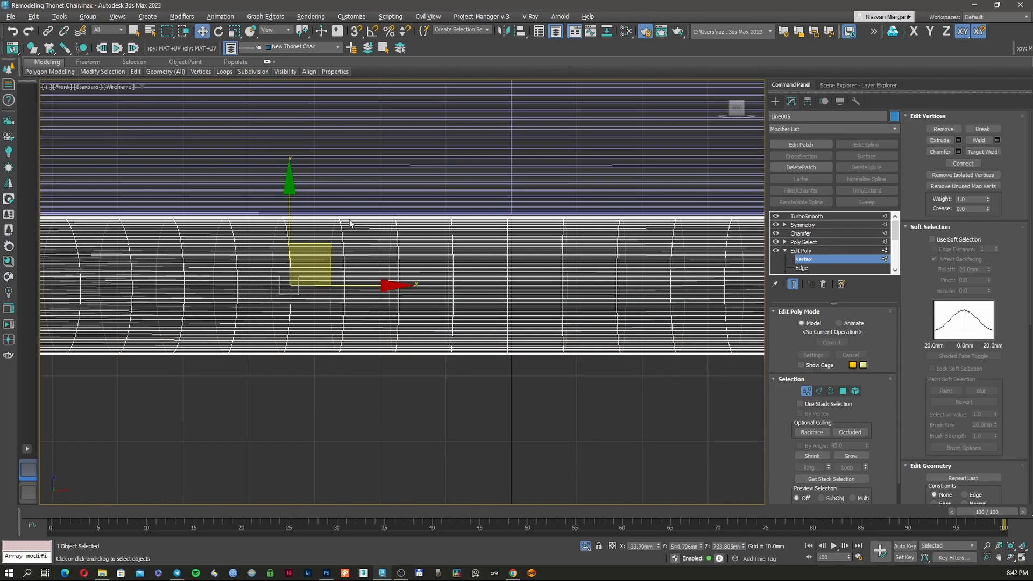
scroll(350, 224, "up", 3)
left_click_drag(276, 268, 281, 265)
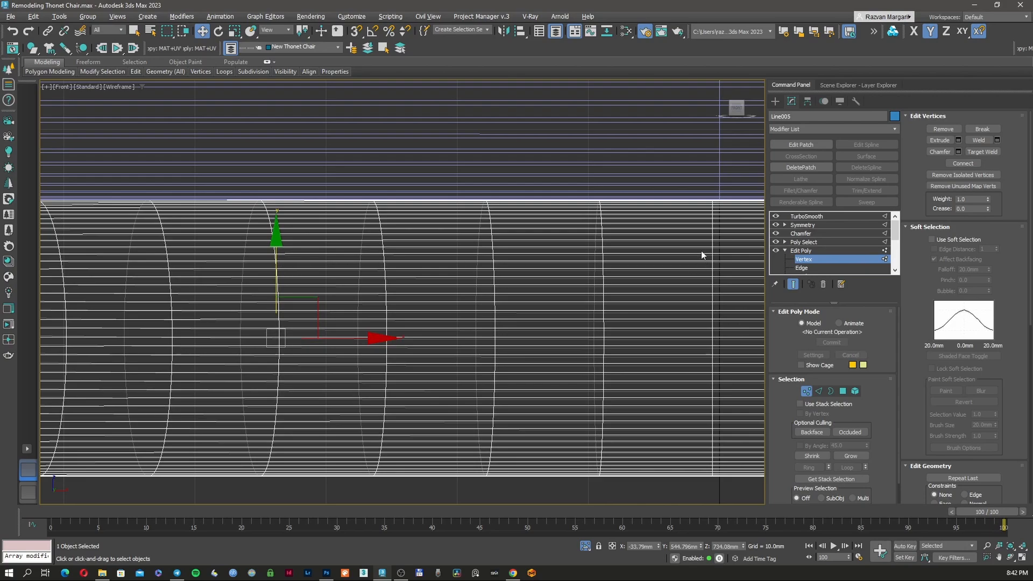
left_click(806, 392)
left_click(808, 217)
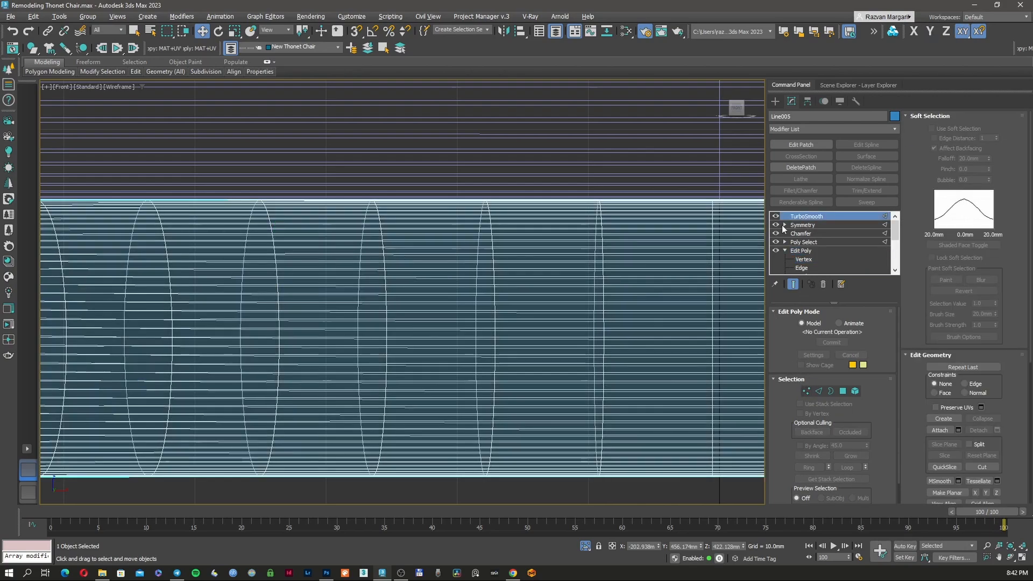
- Select the outer armrest tube and re-enable its Poly Select, Chamfer and TurboSmooth modifiers
key("F3")
scroll(476, 265, "down", 3)
scroll(474, 265, "down", 5)
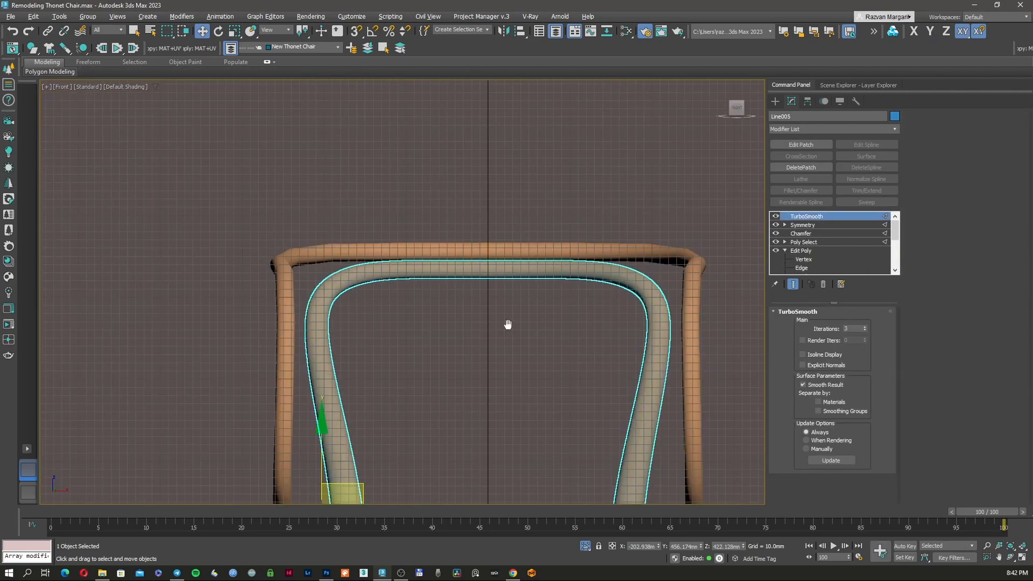
mouse_move(508, 325)
middle_mouse_down()
mouse_move(481, 277)
mouse_move(457, 291)
middle_mouse_up()
scroll(458, 293, "down", 2)
key("F3")
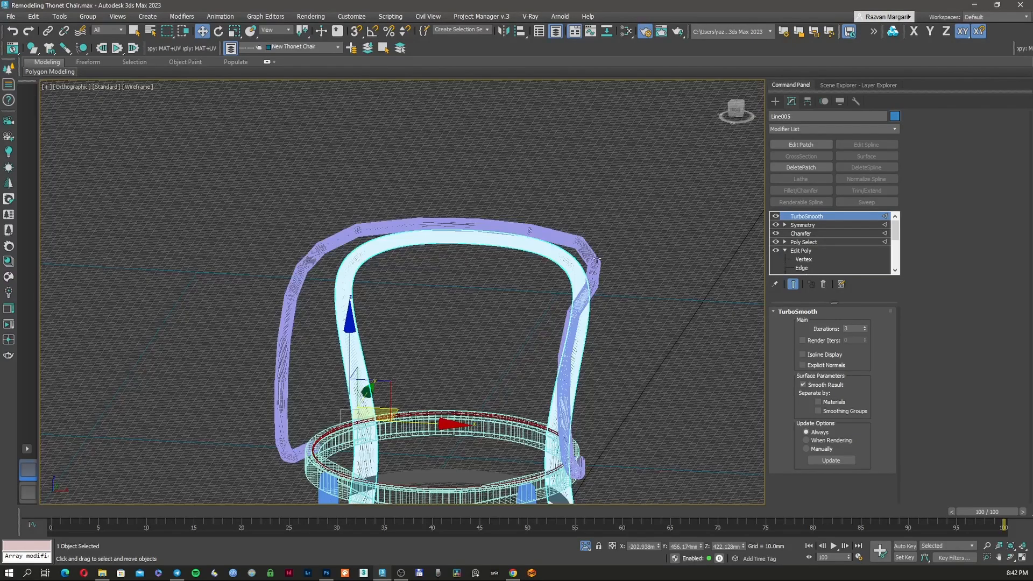
left_click(595, 260)
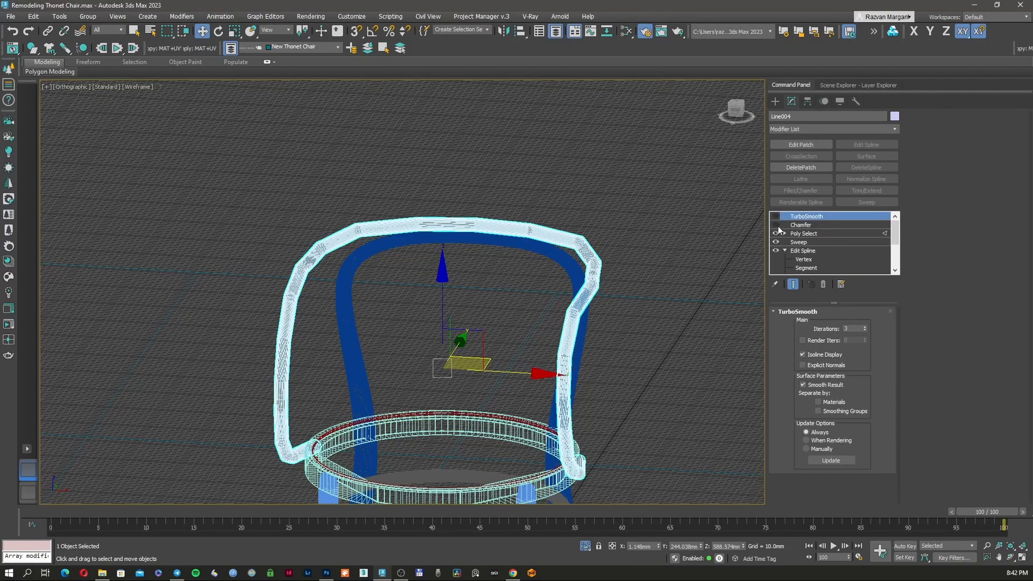
left_click(776, 225)
left_click(775, 102)
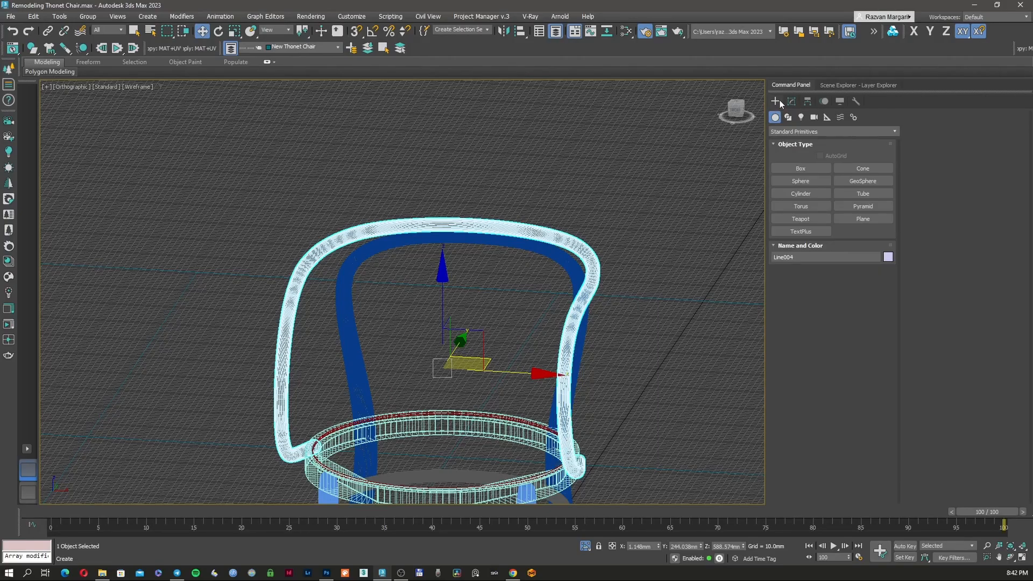
- Examine the contact between the smoothed armrest tube and the inner backrest frame in shaded and wireframe display
key("F3")
scroll(473, 232, "up", 5)
key("f")
key("z")
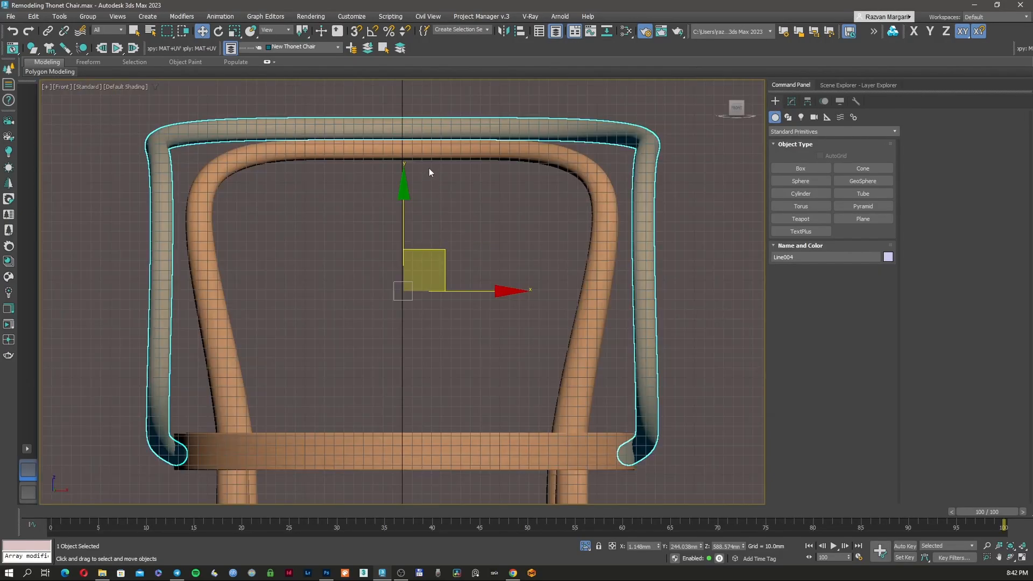
scroll(387, 147, "up", 5)
key("F3")
key("F3")
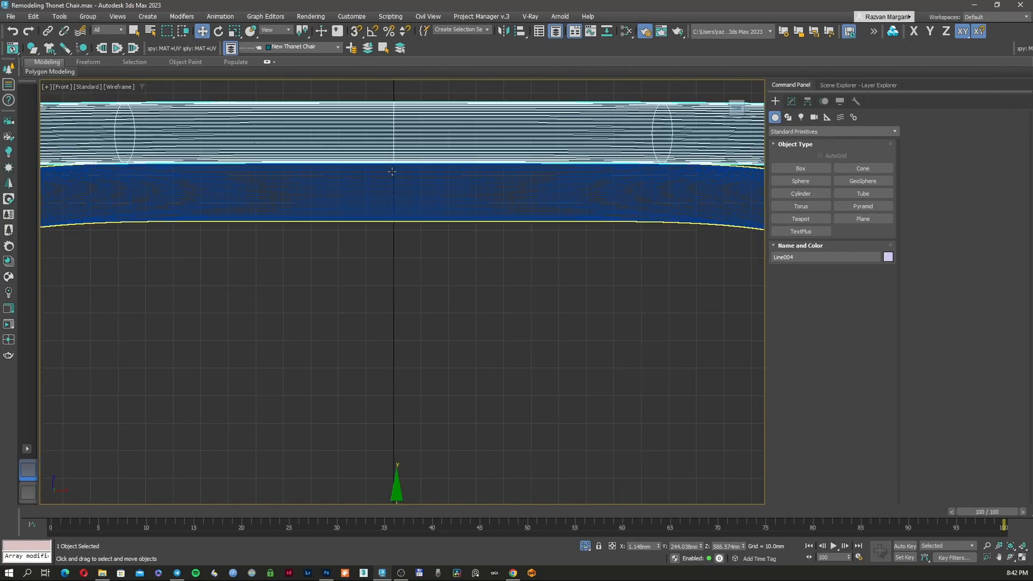
key("z")
middle_click_drag(403, 255, 451, 329, "alt")
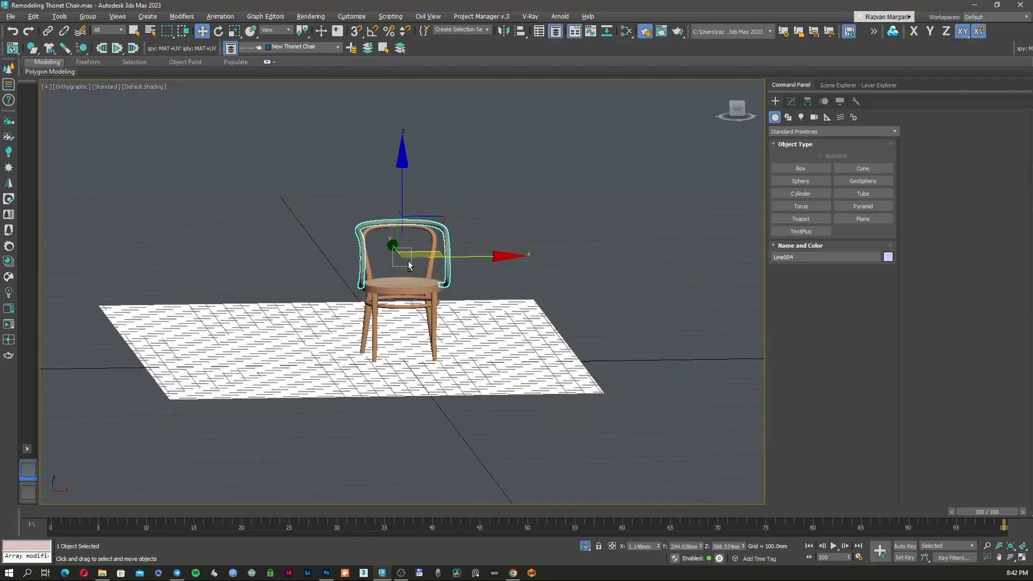
scroll(451, 329, "up", 5)
scroll(451, 330, "down", 5)
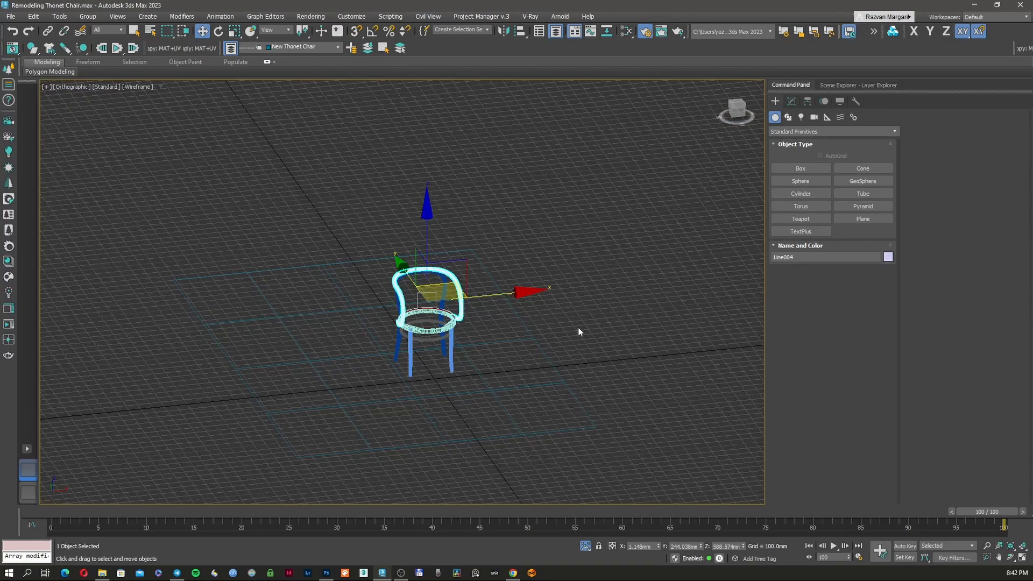
- Move the ground plane within the XY plane to place it more centrally beneath the chair
left_click(575, 331)
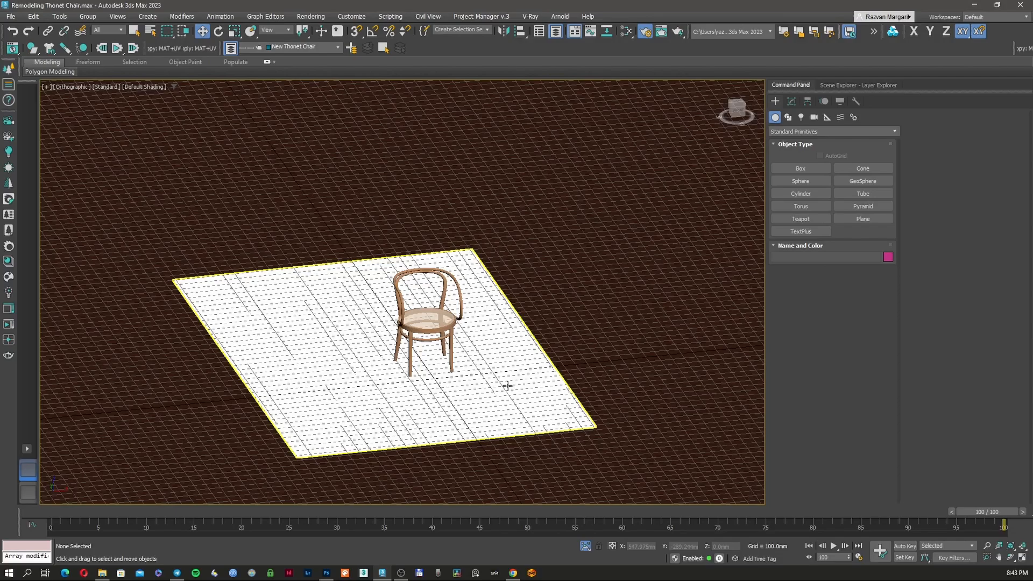
left_click(507, 386)
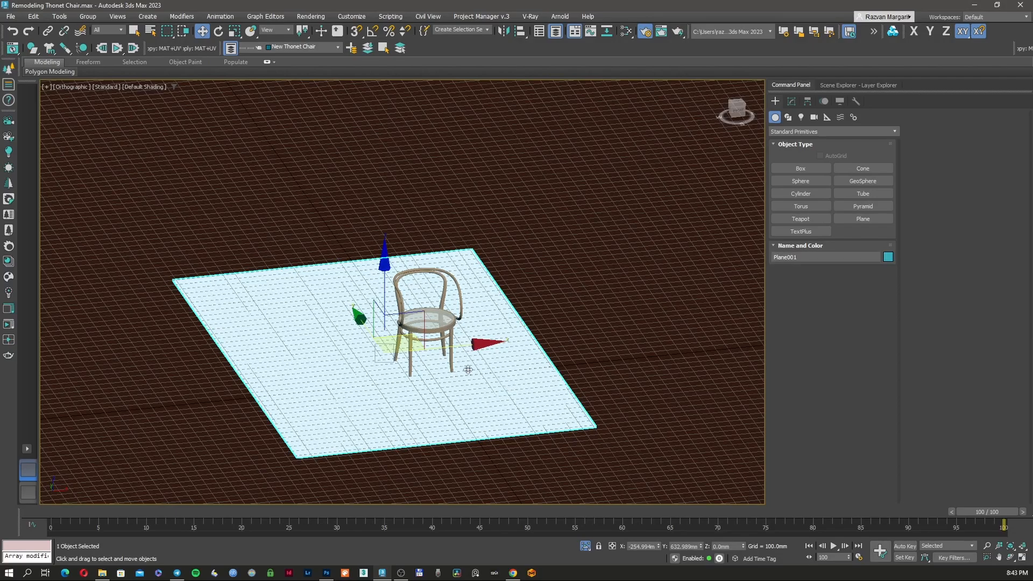
left_click_drag(407, 338, 428, 349)
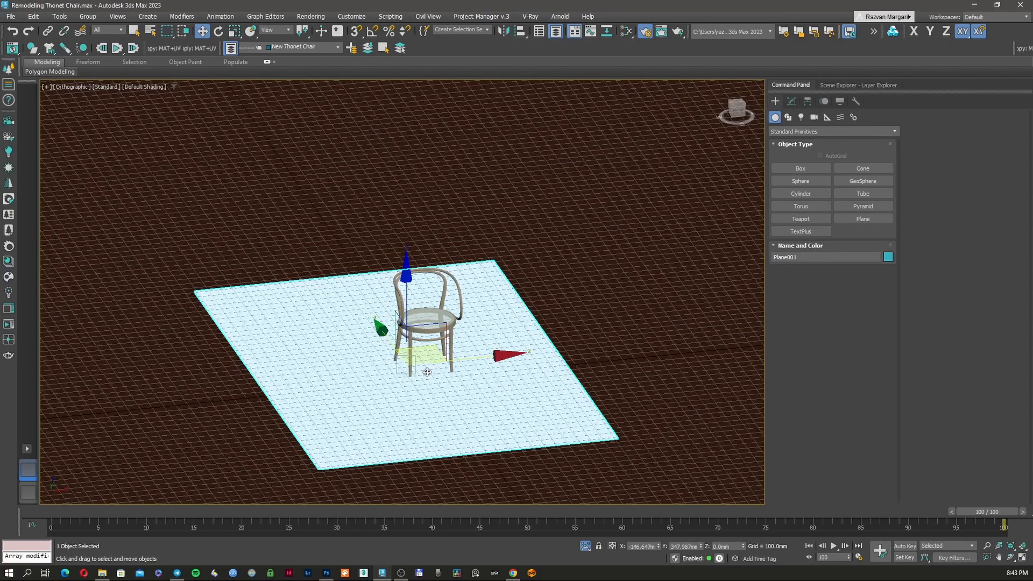
left_click(539, 296)
- Show the chair in a perspective view with safe frames and frame it from a three-quarter angle
key("p")
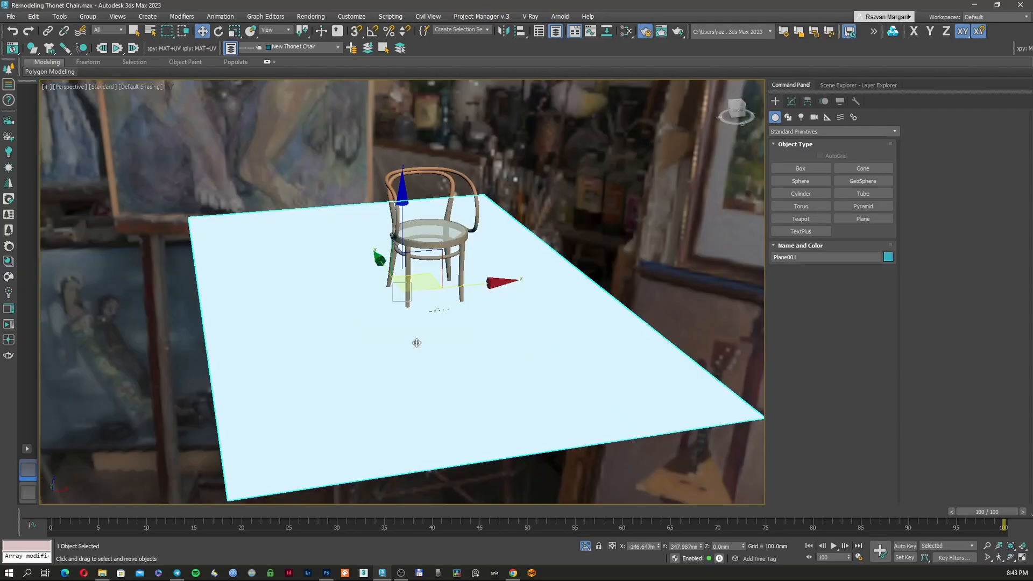
scroll(431, 242, "up", 5)
scroll(430, 241, "down", 5)
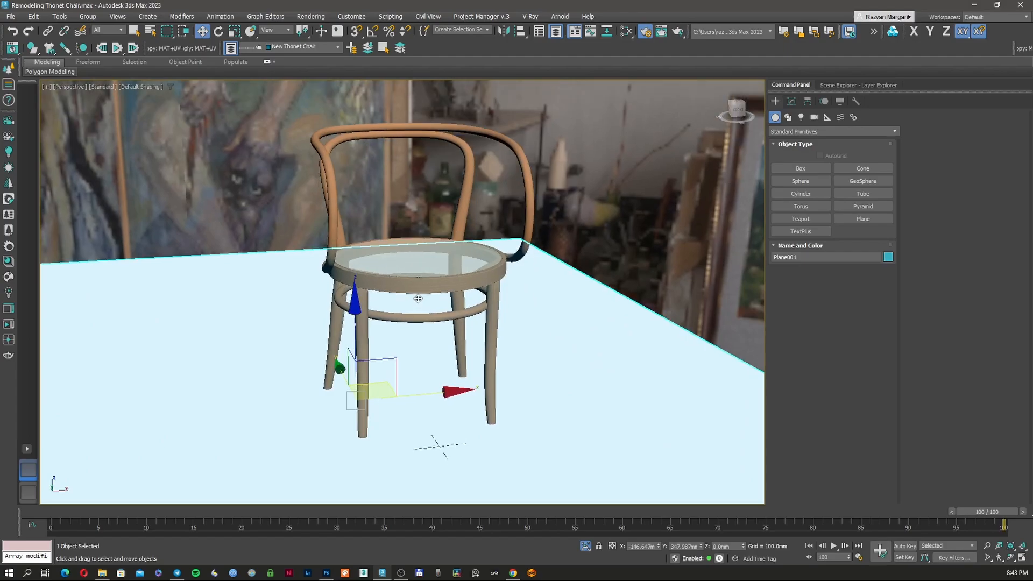
key("shift+f")
scroll(418, 298, "up", 6)
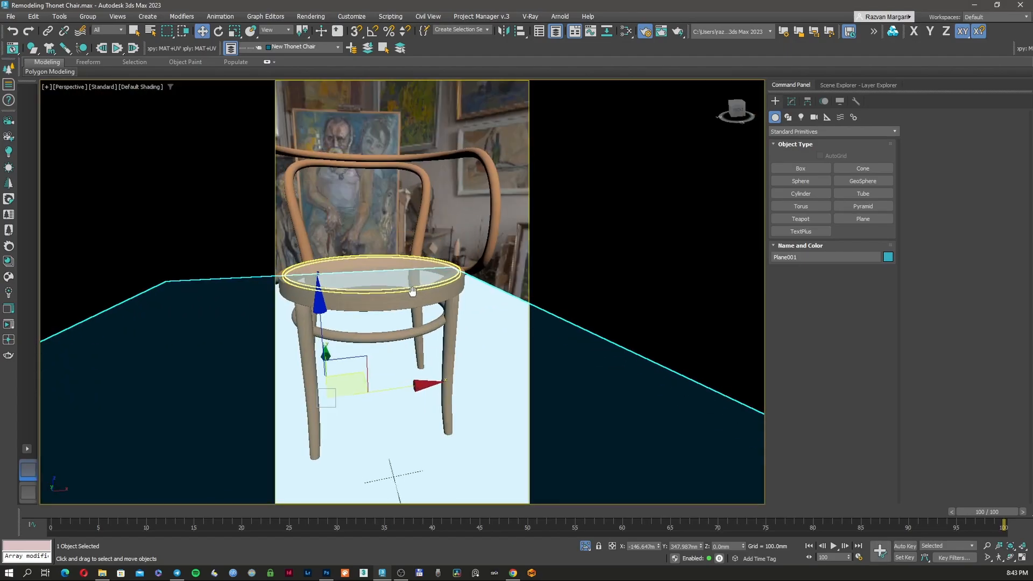
middle_click_drag(420, 298, 412, 318, "alt")
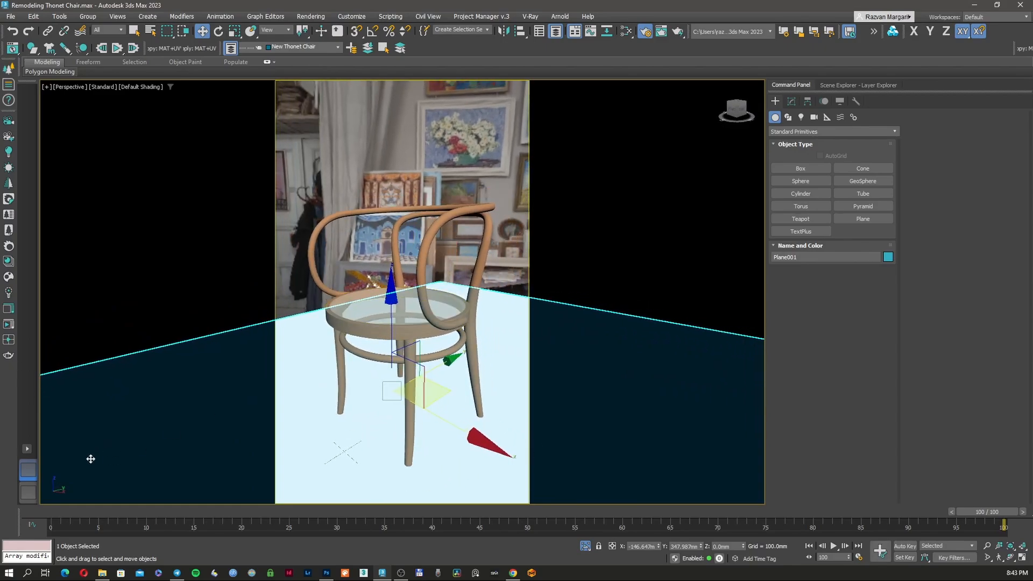
- Set up a layout of two side-by-side viewports, with one showing the whole chair in perspective with safe frames
left_click(27, 450)
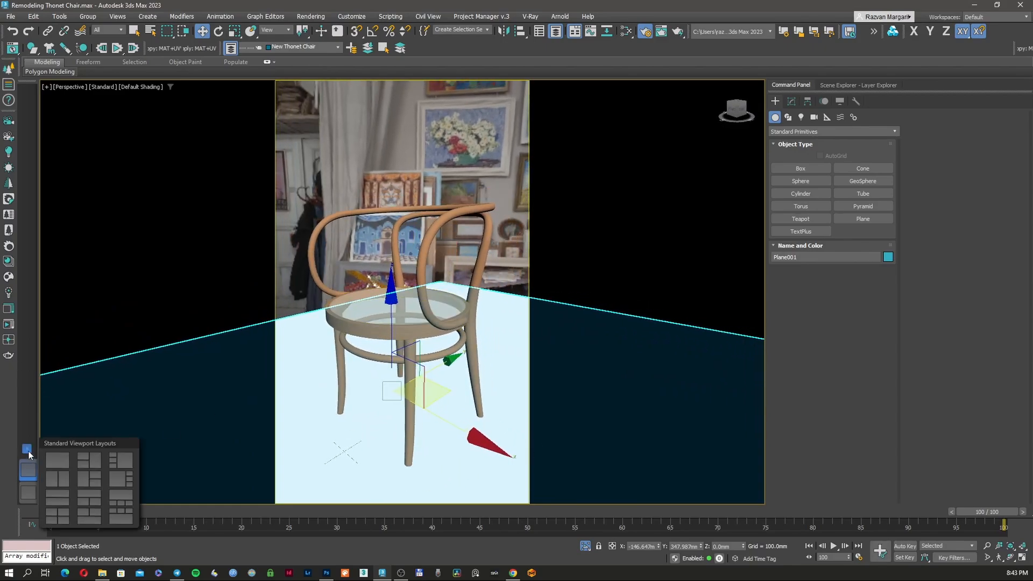
left_click(64, 478)
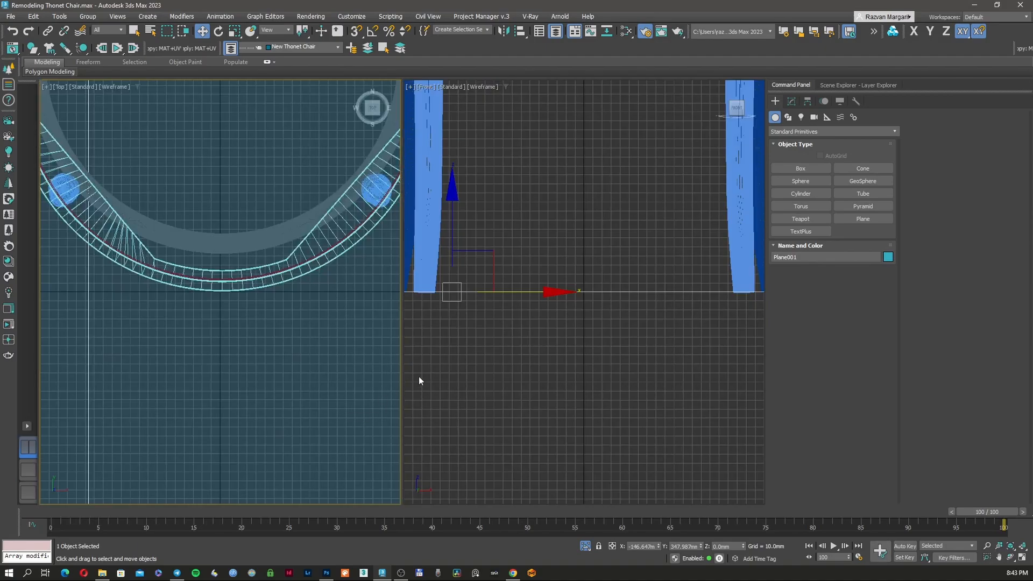
key("p")
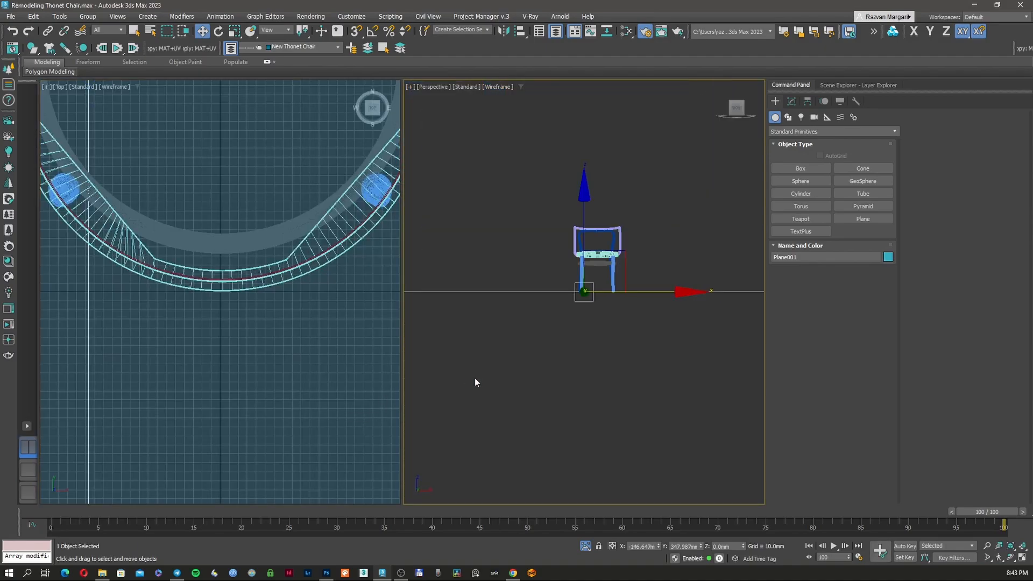
scroll(625, 254, "up", 3)
middle_click_drag(625, 254, 572, 282)
key("shift+f")
scroll(558, 279, "up", 6)
scroll(558, 279, "down", 2)
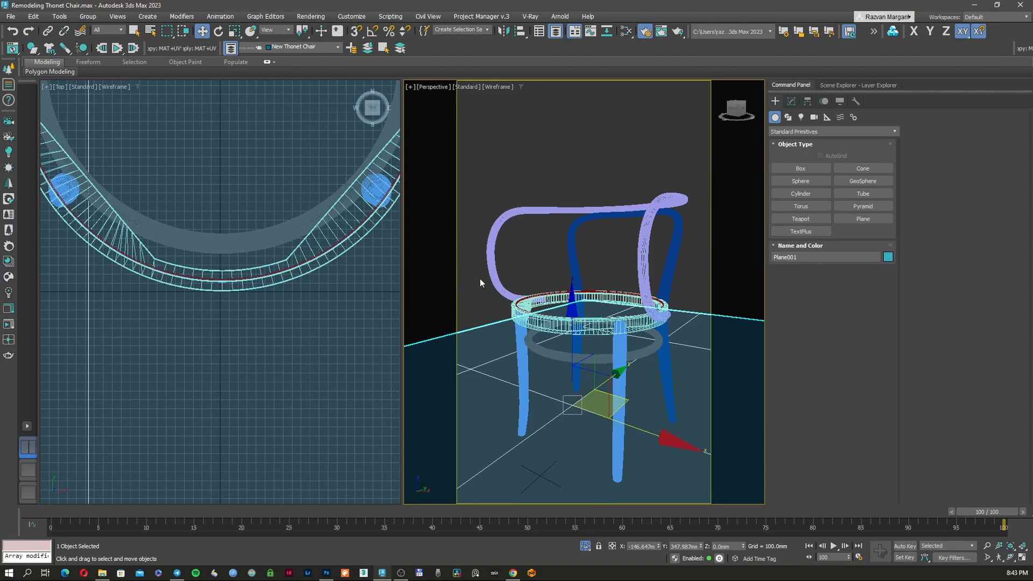
- Deselect the ground plane and try to switch the viewport to a camera view
left_click(189, 206)
left_click(8, 342)
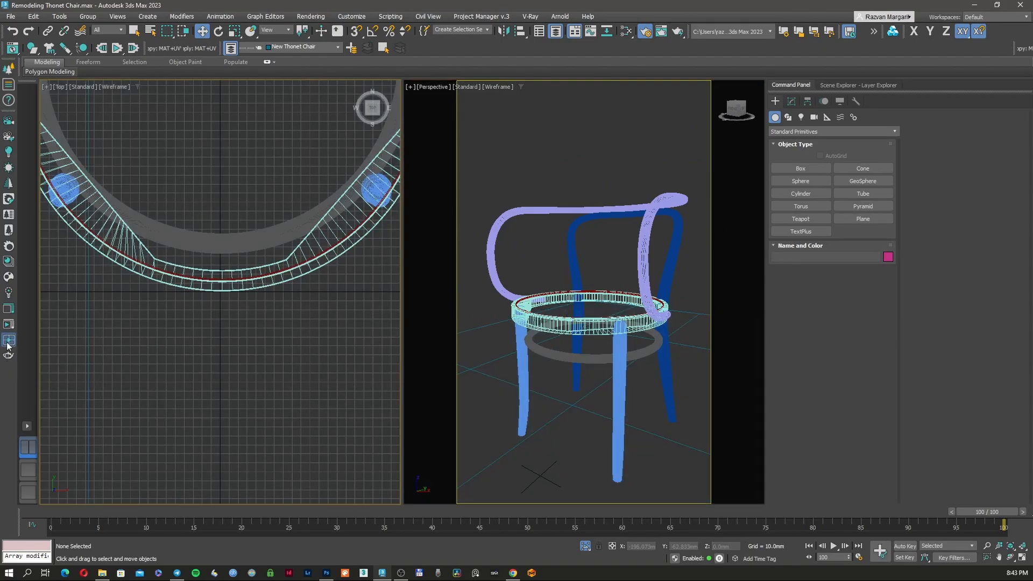
left_click(595, 300)
key("c")
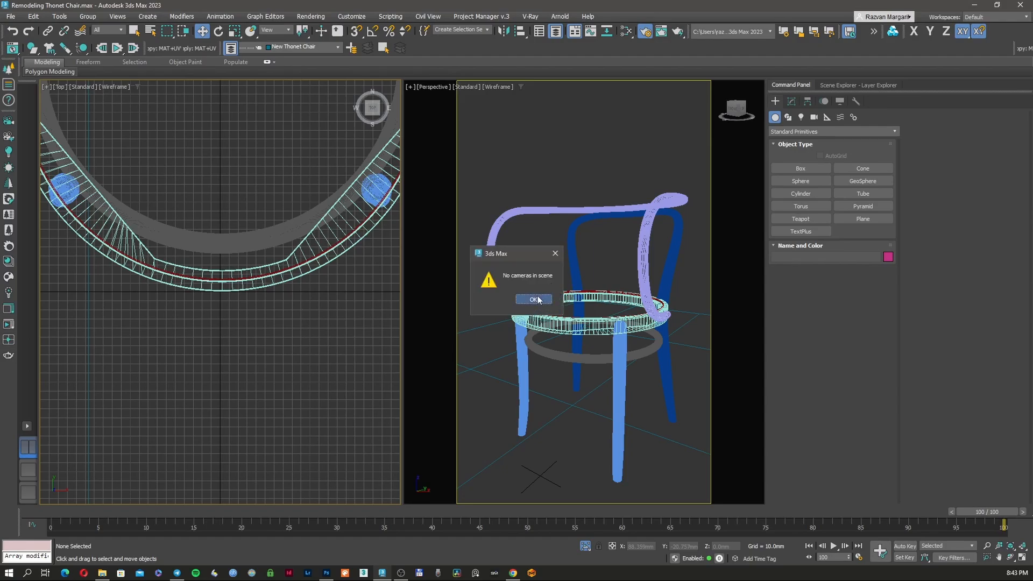
left_click(535, 300)
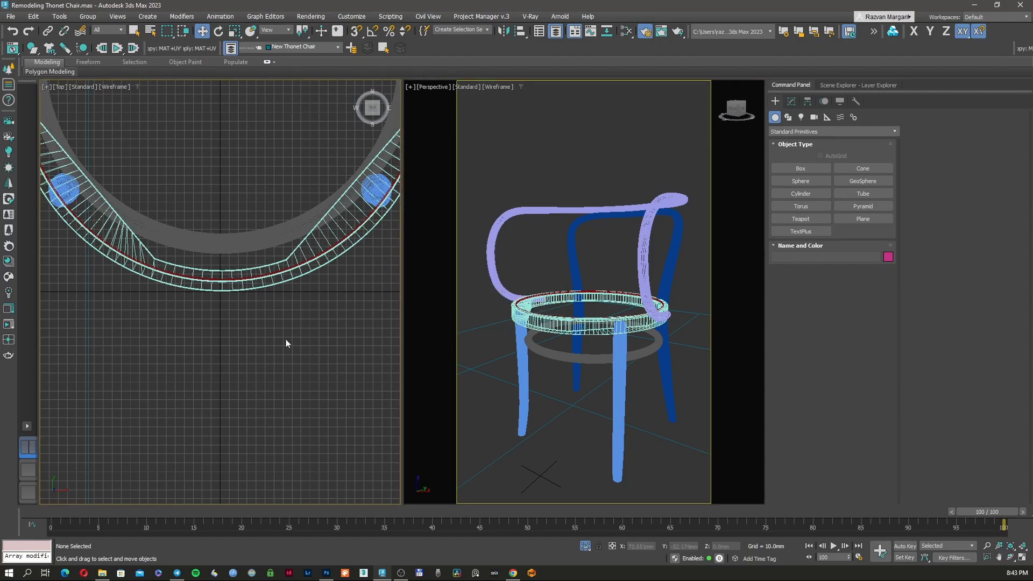
- Frame the whole chair at an angle in the former Top viewport and create a Corona camera from that view, displayed with default shading
key("p")
middle_click_drag(282, 345, 248, 312, "alt")
key("t")
scroll(261, 326, "down", 6)
scroll(227, 264, "up", 4)
left_click(234, 280)
scroll(235, 281, "up", 4)
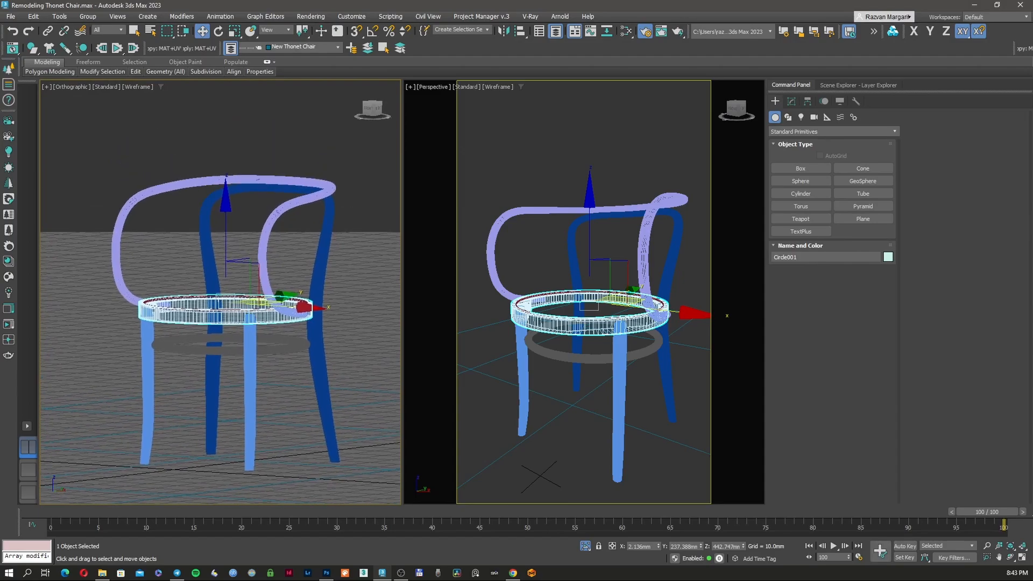
left_click(10, 141)
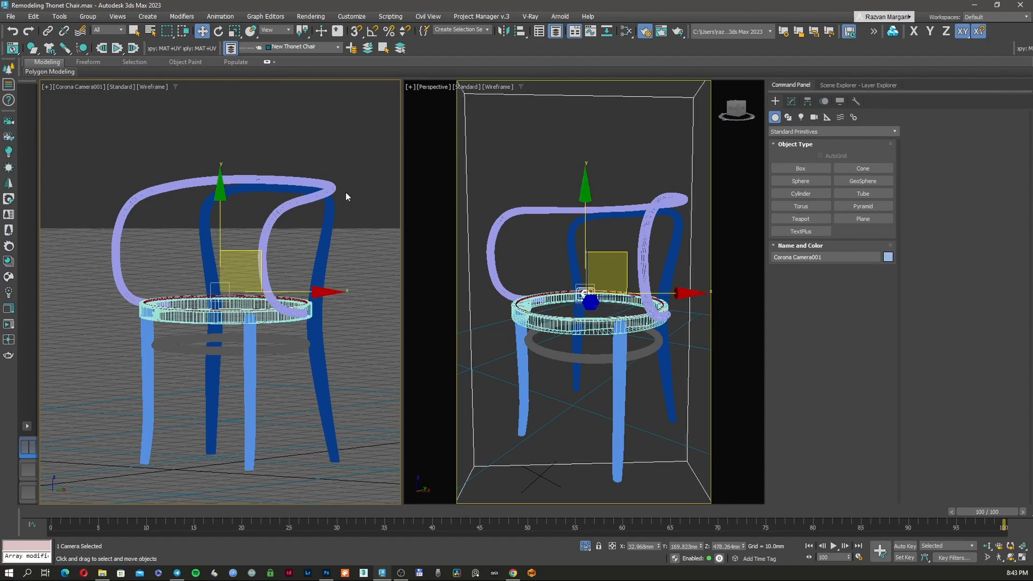
key("F3")
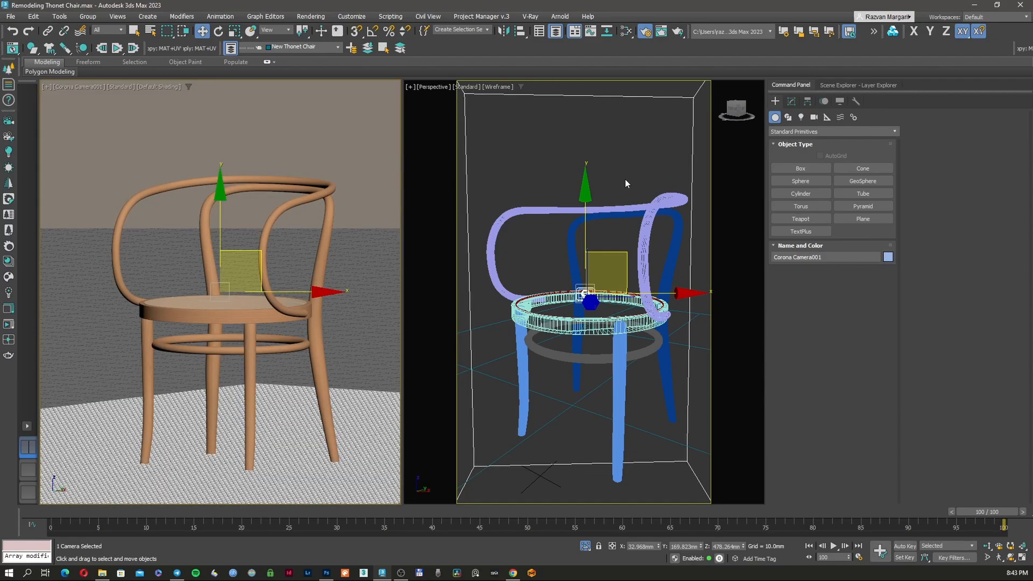
- Try to start interactive rendering of the camera view and look through the other saved viewport layouts
left_click(6, 326)
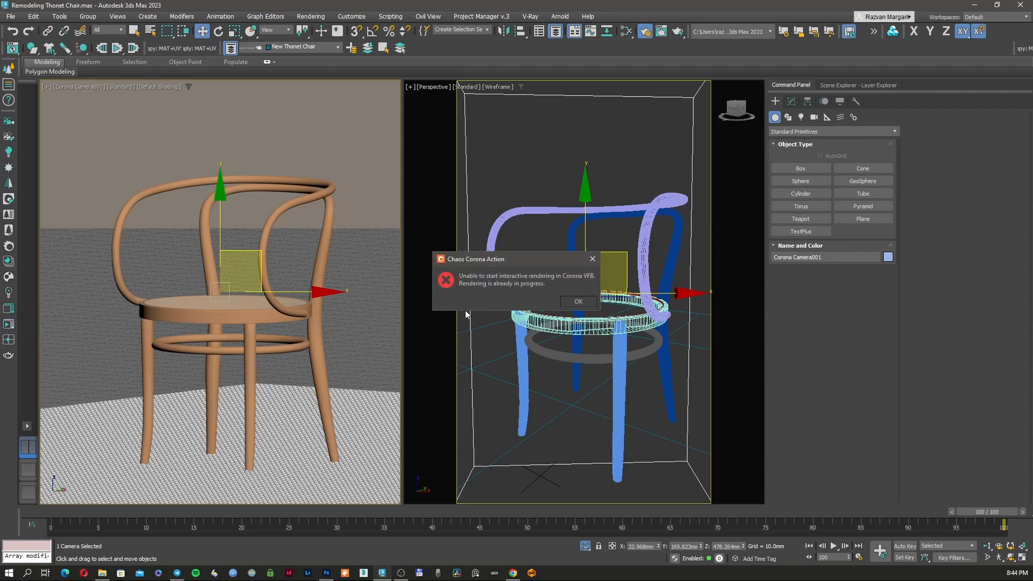
left_click(578, 301)
left_click(28, 471)
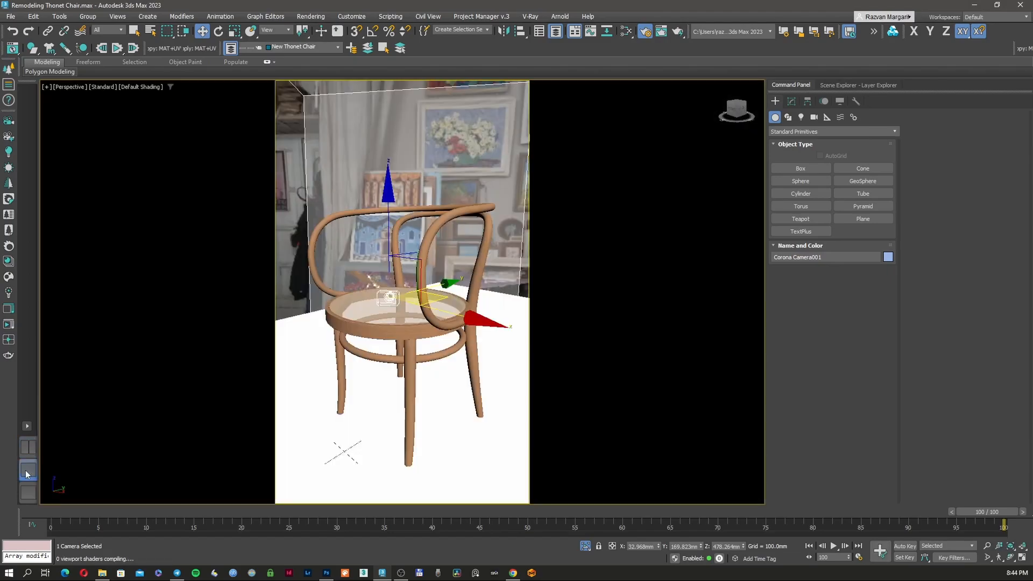
left_click(30, 491)
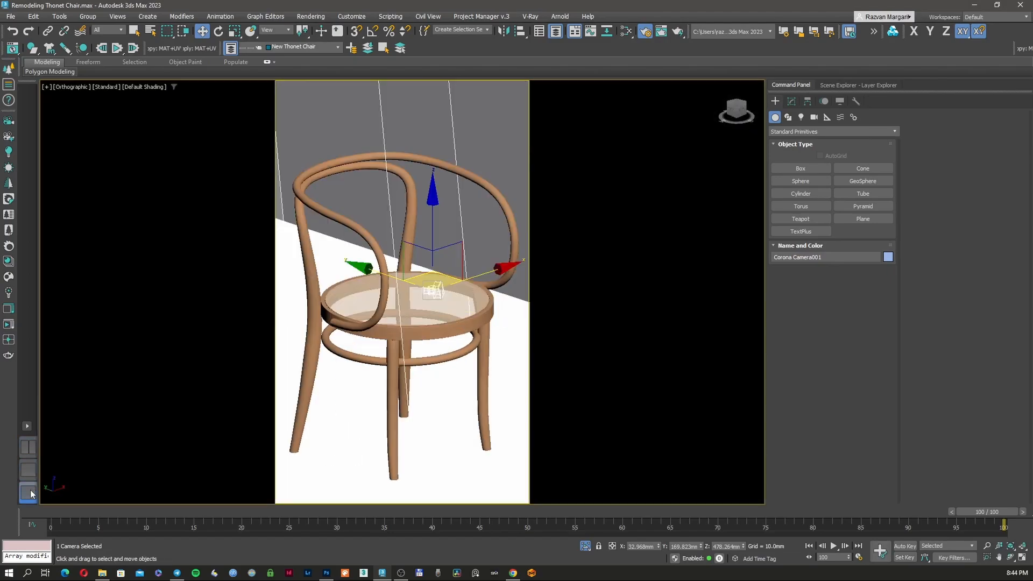
- Create a layout of two side-by-side viewports and show the Corona camera view with default shading in the former Top viewport
left_click(27, 426)
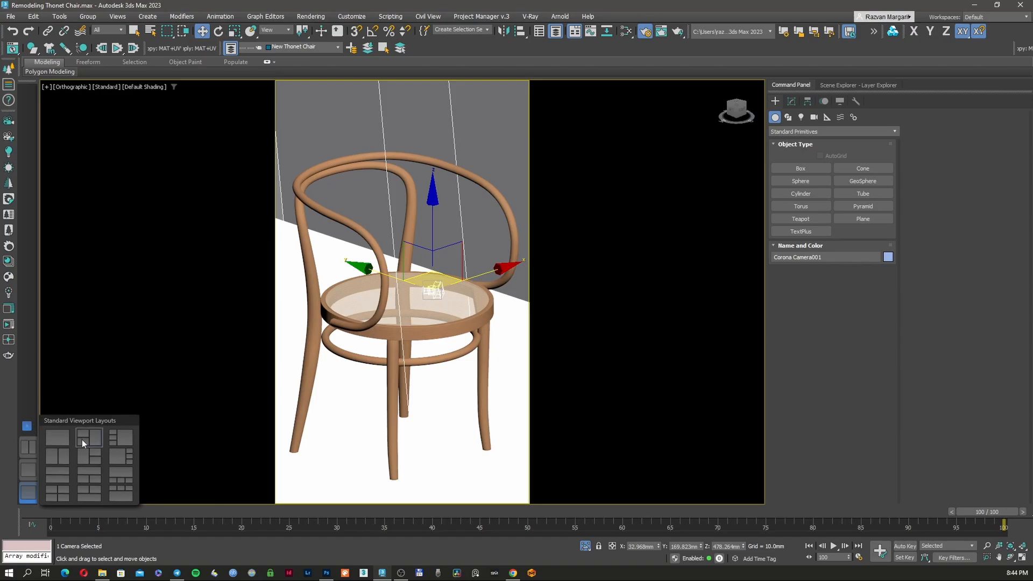
left_click(57, 455)
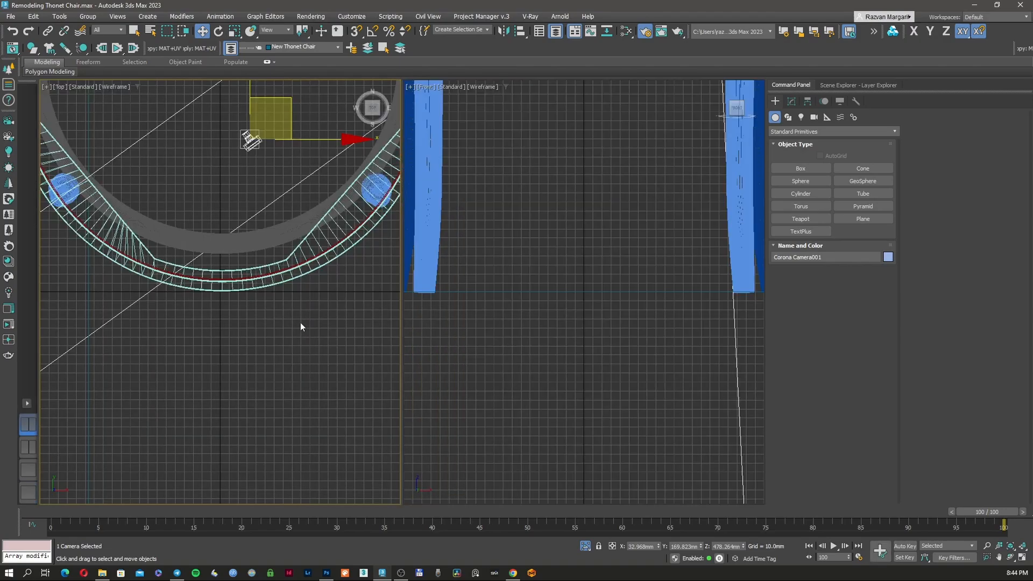
scroll(311, 385, "down", 4)
key("c")
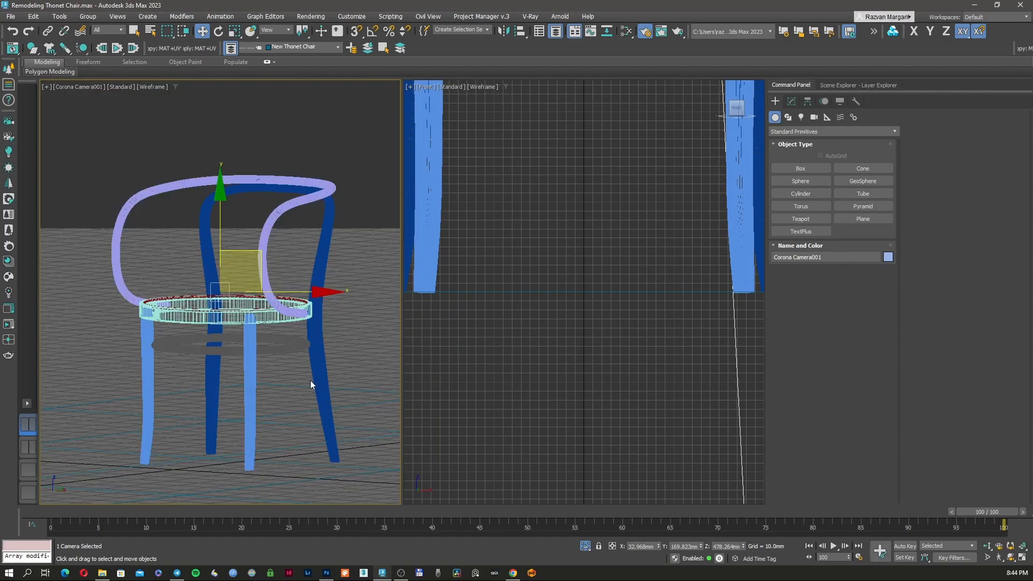
key("F3")
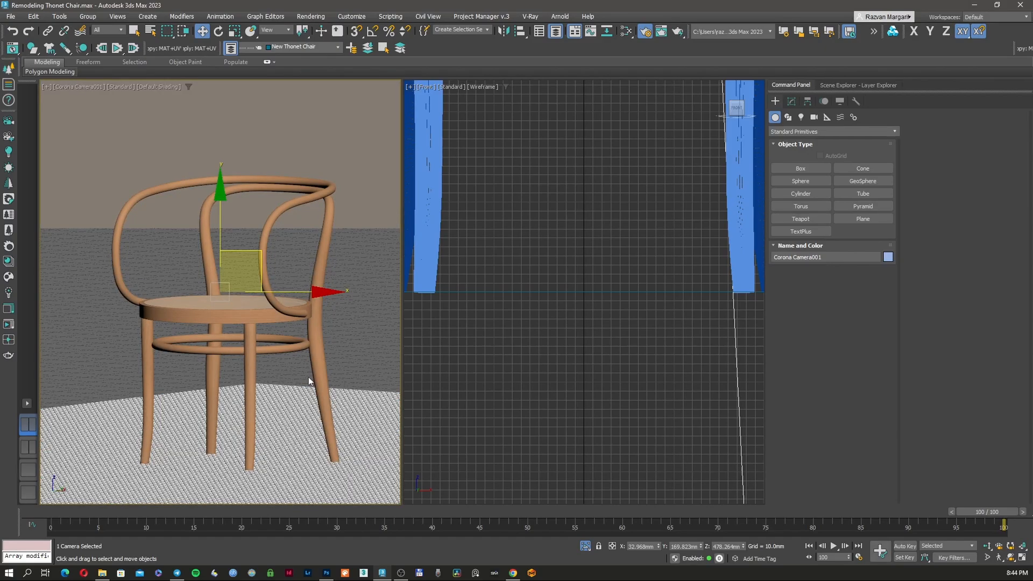
- Render the Corona camera view, inspect the chair in the enlarged frame buffer, and stop the rendering
key("shift+q")
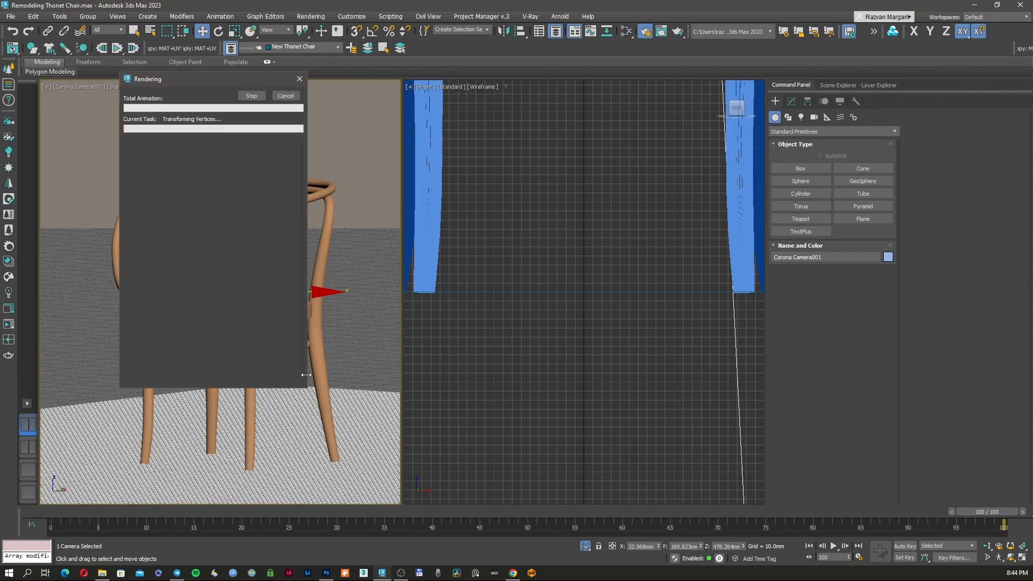
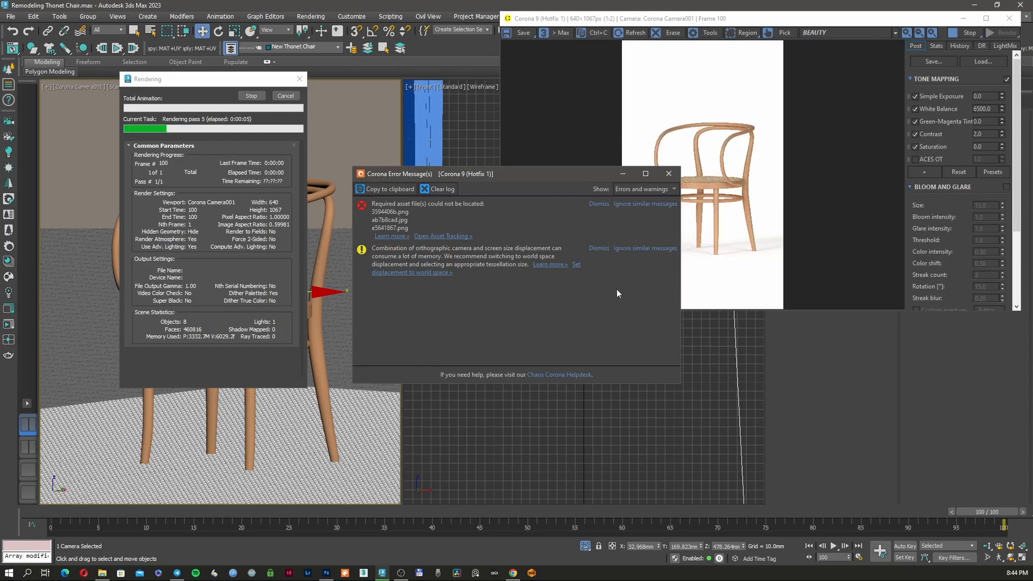
left_click(669, 173)
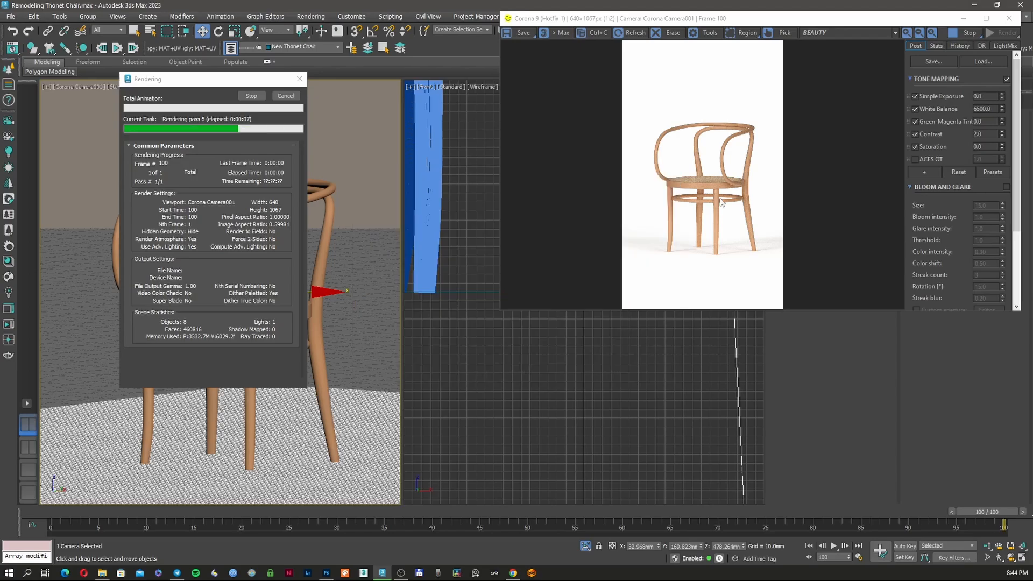
left_click_drag(740, 18, 678, 37)
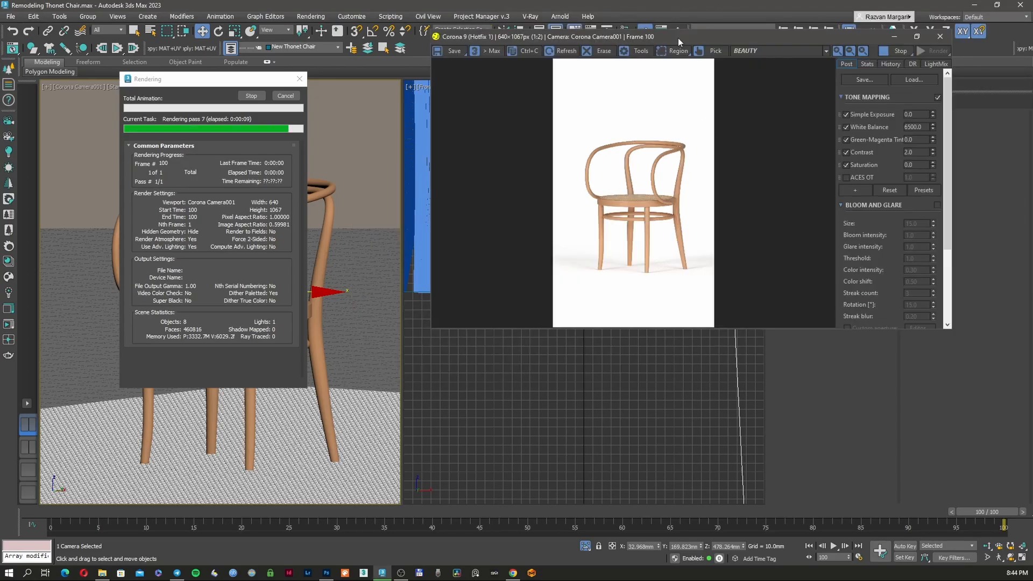
double_click(678, 38)
scroll(469, 303, "up", 1)
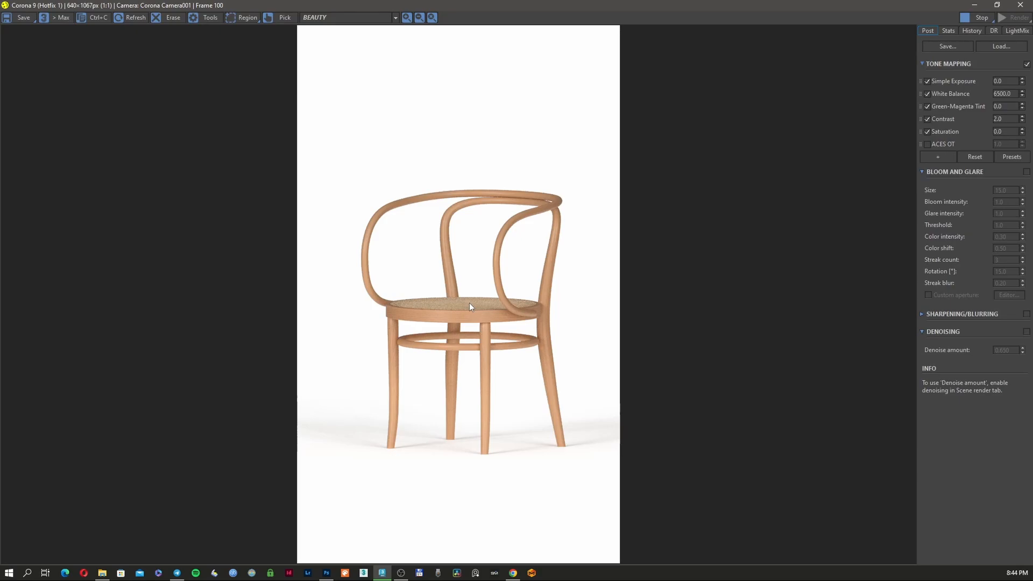
scroll(469, 302, "up", 1)
scroll(469, 307, "down", 1)
left_click(1020, 5)
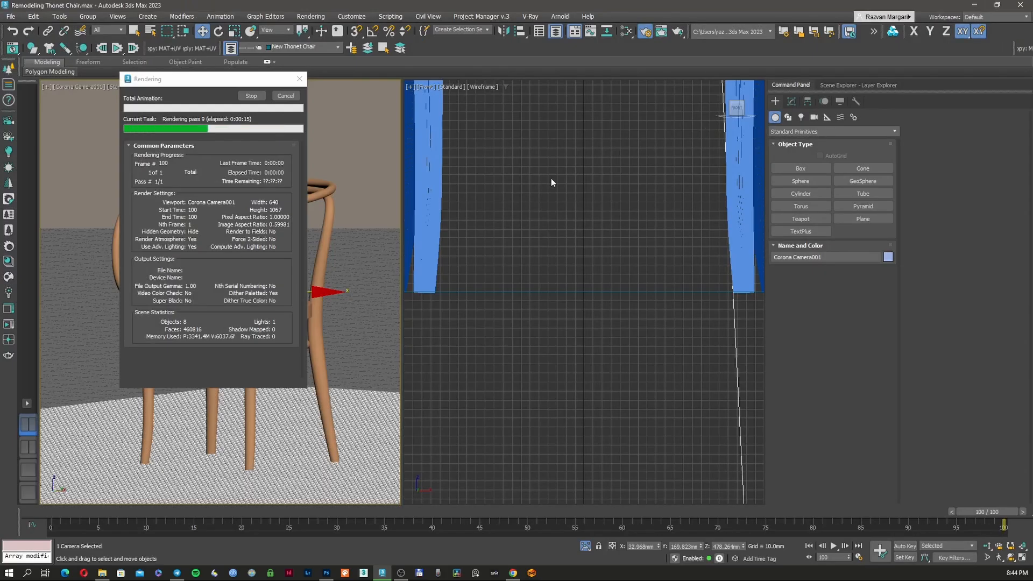
left_click(252, 95)
left_click(279, 99)
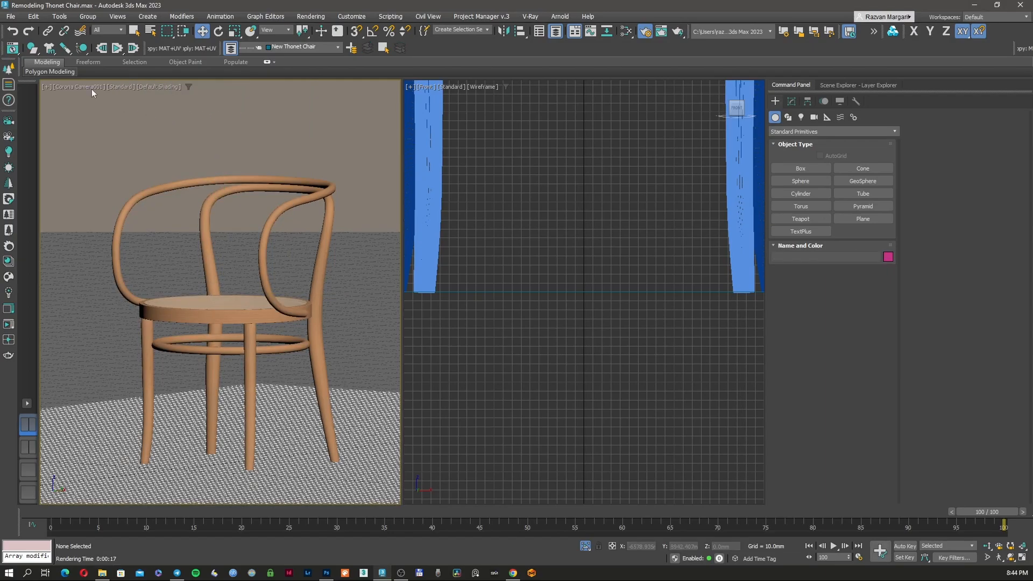
- Select the Corona camera and examine its target distance, cone display and photographic parameters
left_click(81, 86)
left_click(108, 279)
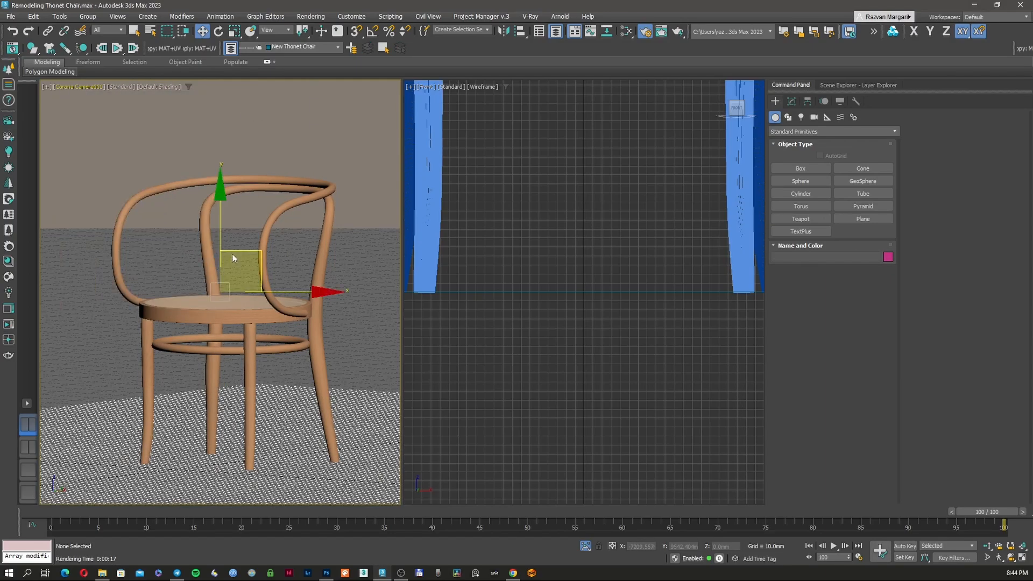
left_click(791, 101)
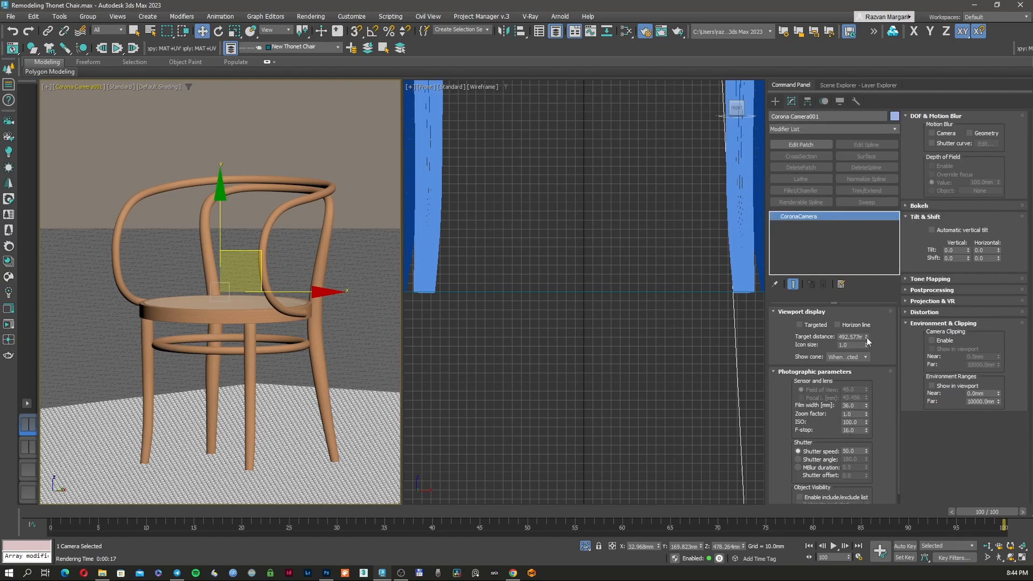
left_click_drag(867, 341, 875, 276)
right_click(876, 276)
left_click(865, 356)
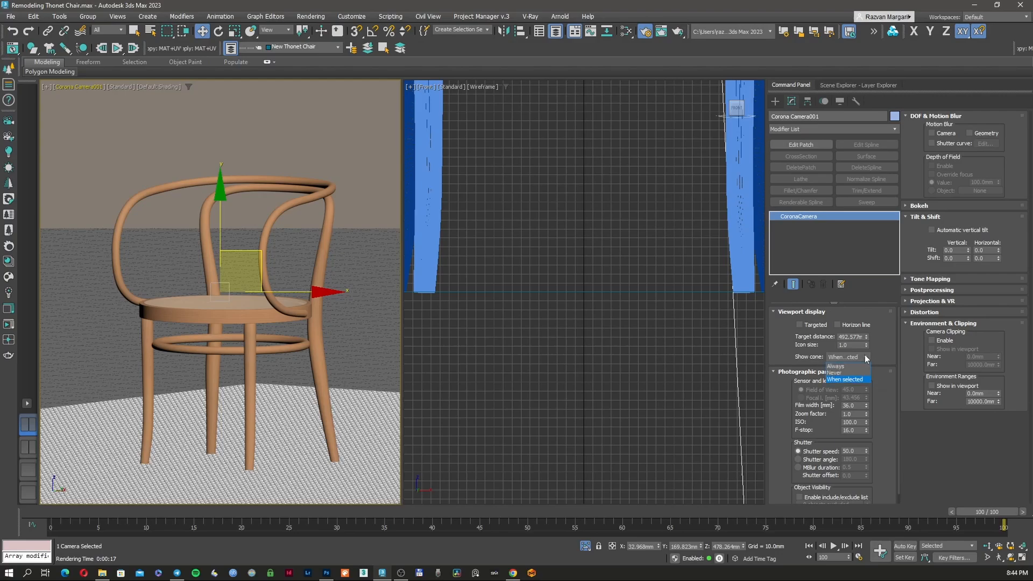
left_click(866, 358)
scroll(820, 415, "down", 1)
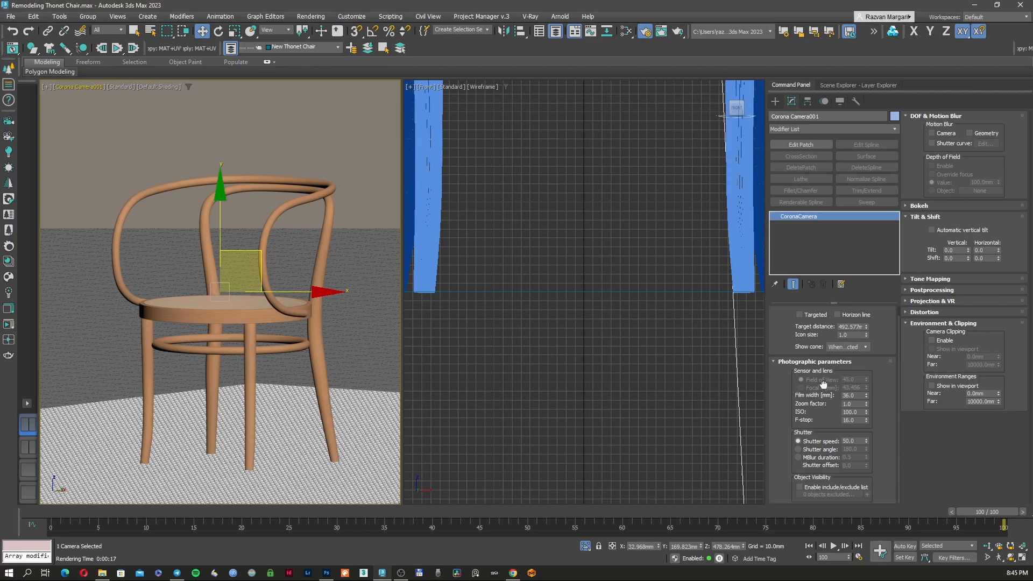
scroll(824, 432, "up", 1)
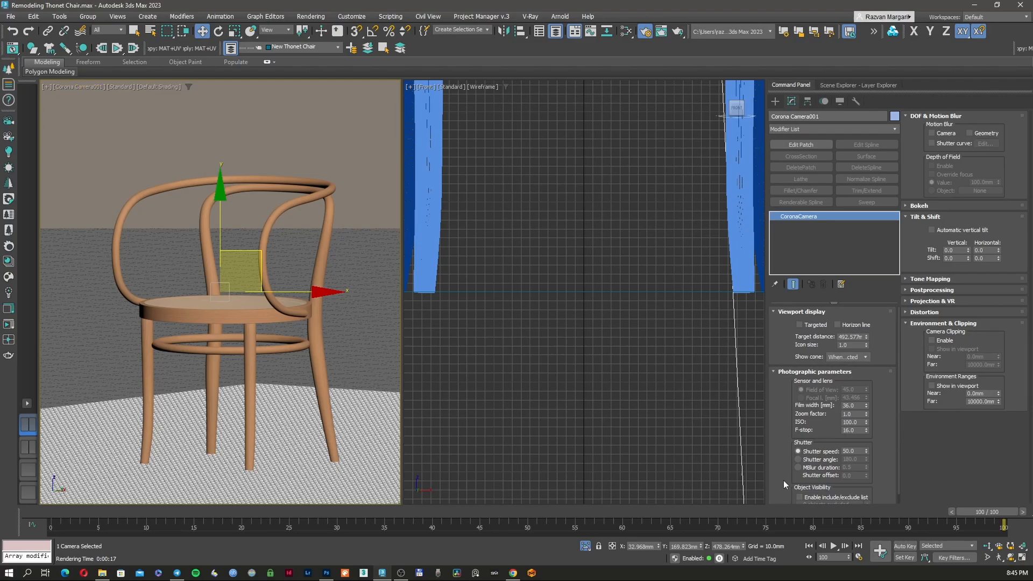
left_click(987, 546)
left_click_drag(220, 297, 223, 291)
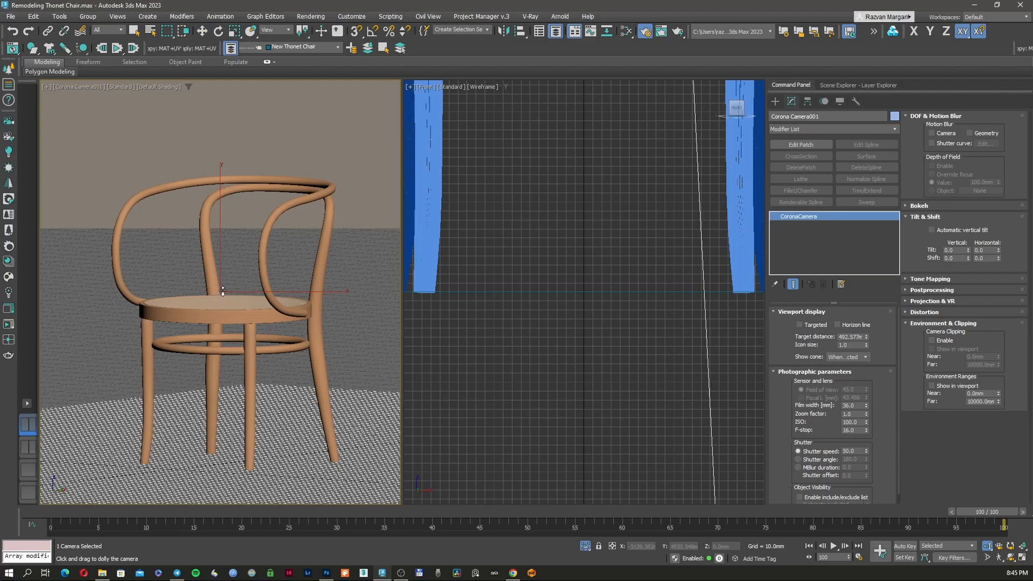
right_click(248, 306)
- Delete the Corona camera and frame the chair in the resulting perspective view
left_click(88, 88)
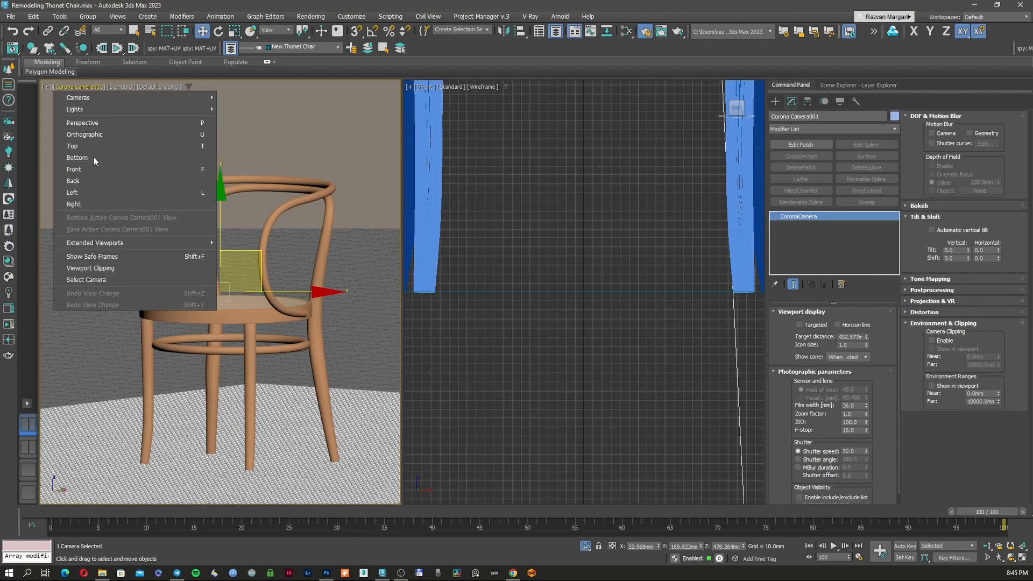
left_click(99, 279)
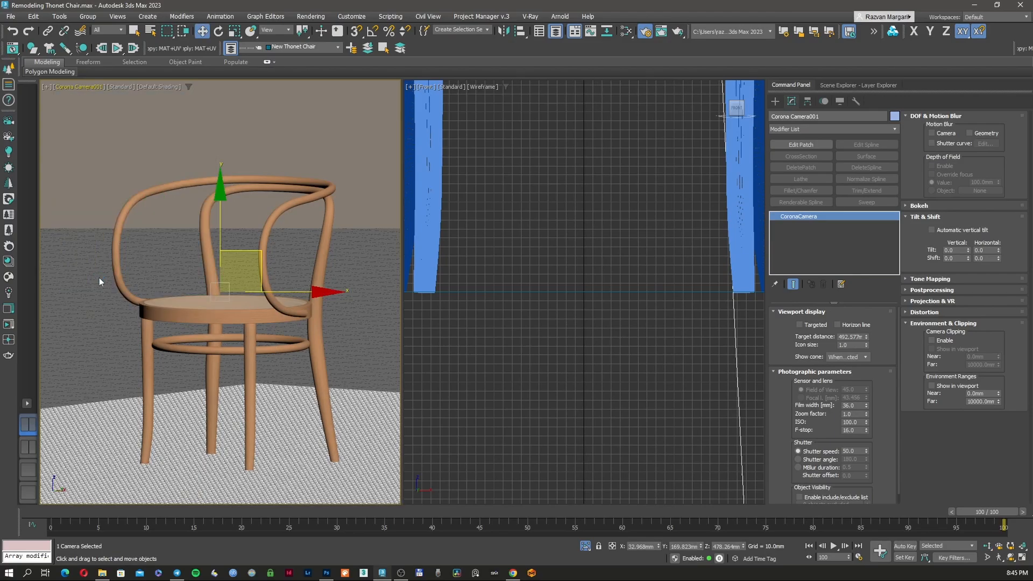
key("Delete")
left_click(261, 167)
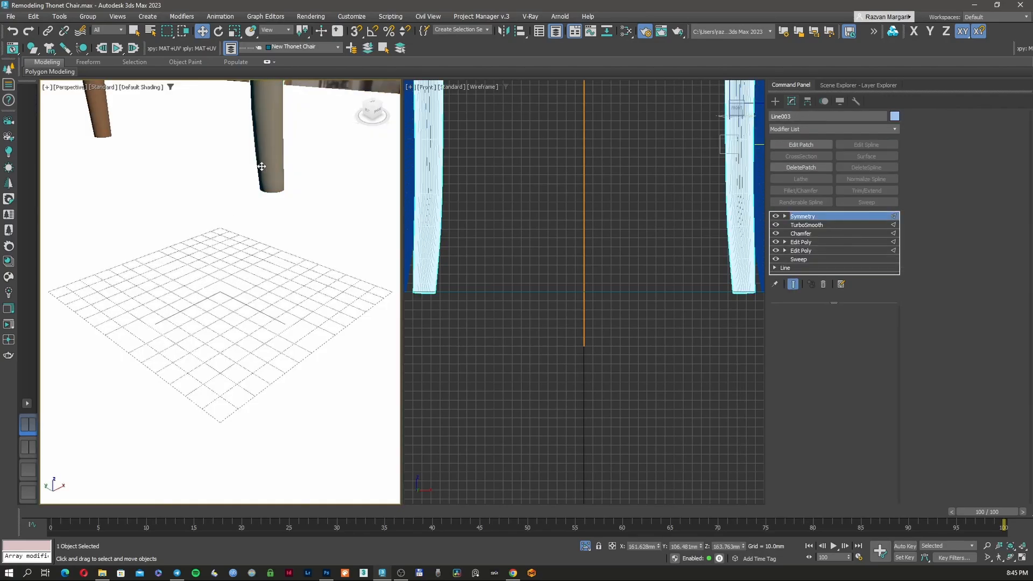
scroll(276, 266, "down", 10)
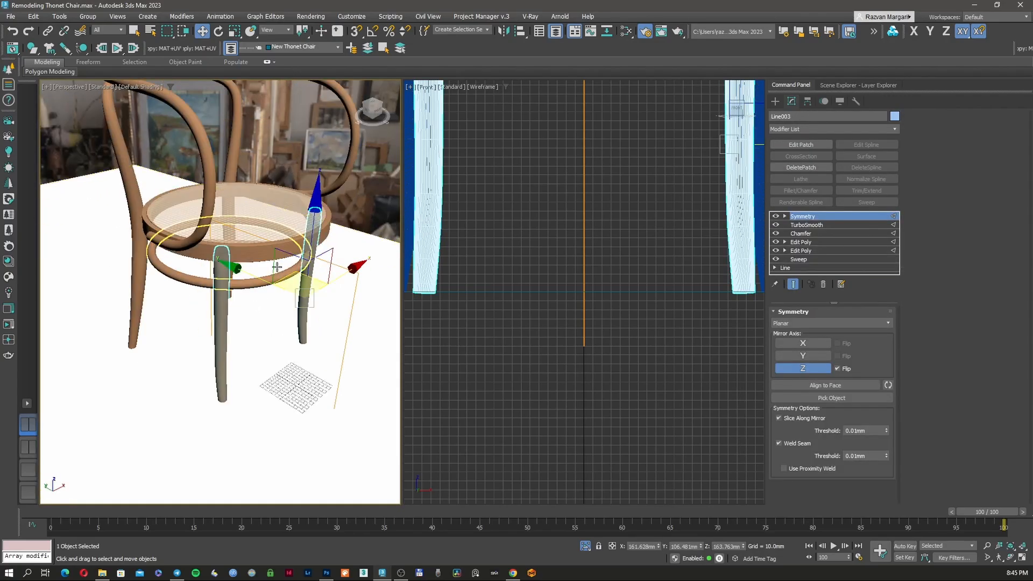
middle_click_drag(277, 266, 245, 269, "alt")
- Open the wood material's node graph in a maximized material editor and move its bitmap node away from the connected nodes
key("m")
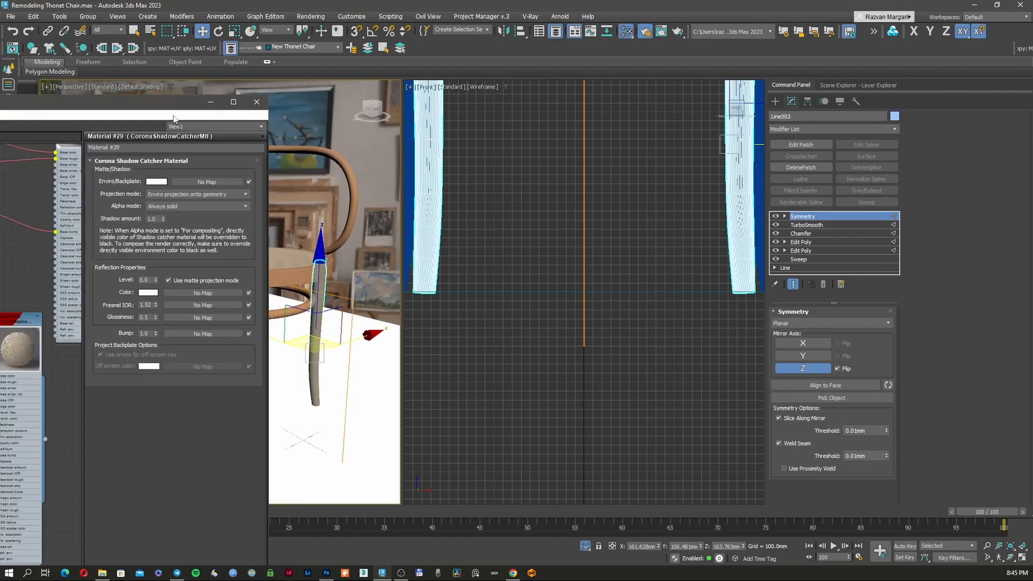
left_click_drag(172, 106, 574, 111)
double_click(574, 111)
middle_click_drag(236, 225, 523, 388)
scroll(359, 174, "up", 2)
left_click_drag(431, 165, 328, 134)
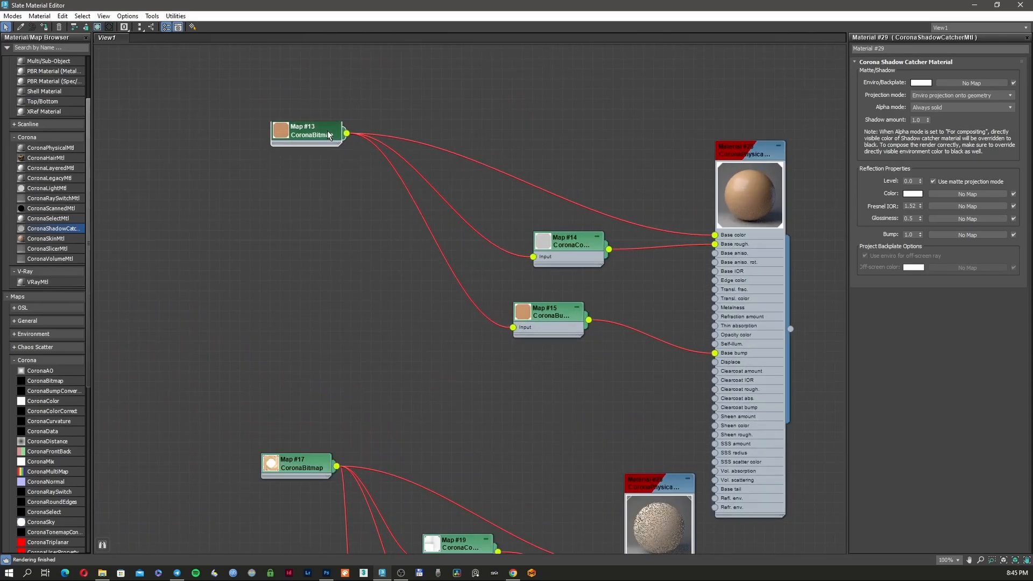
- Insert a CoronaUvwRandomizer after the wood bitmap and route it into the base color, the color correction map and the bump converter
scroll(45, 312, "down", 5)
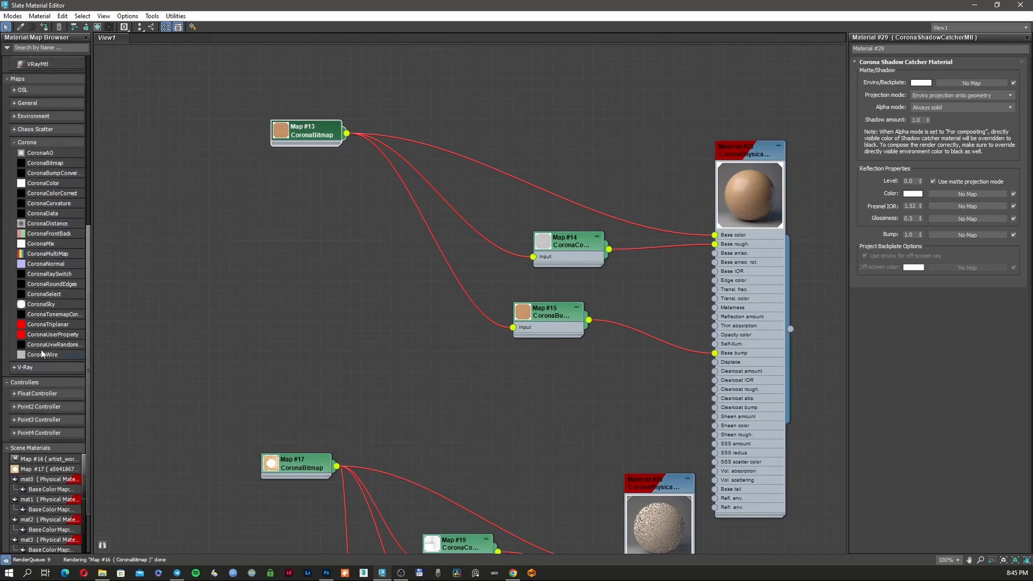
left_click(447, 152)
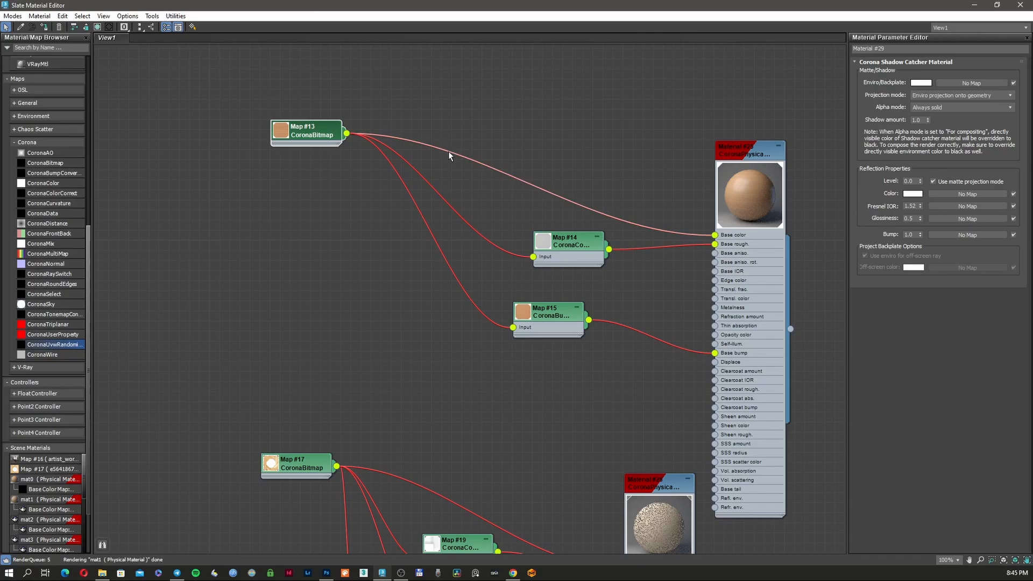
left_click_drag(449, 152, 533, 257)
left_click(445, 150)
double_click(534, 245)
left_click_drag(538, 307, 557, 328)
left_click_drag(498, 139, 532, 347)
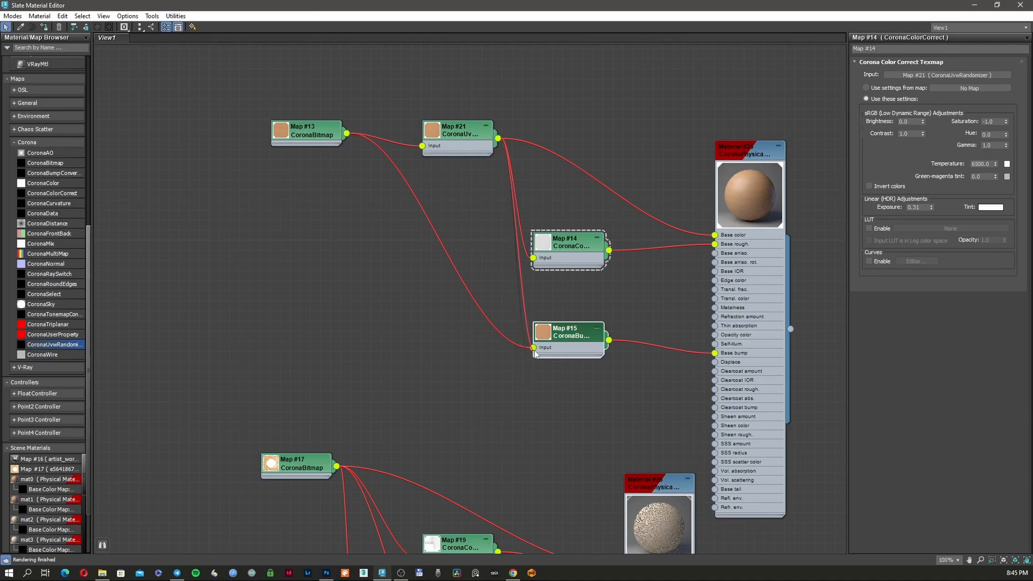
- Set the UVW randomizer to also randomize by primitive, with U and V offsets up to 1.0, and randomize each tile
double_click(456, 139)
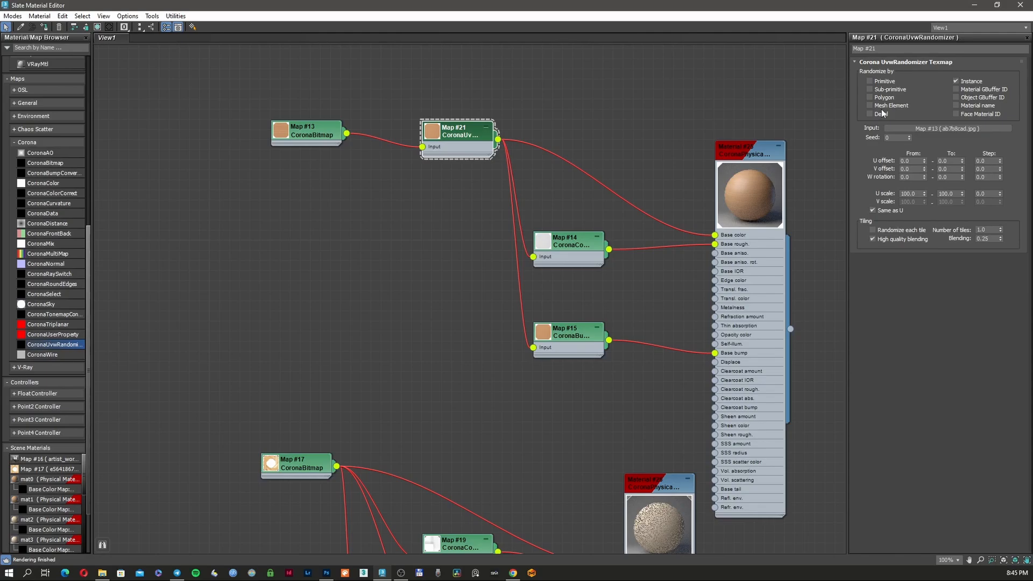
left_click(885, 81)
type("1")
left_click(956, 169)
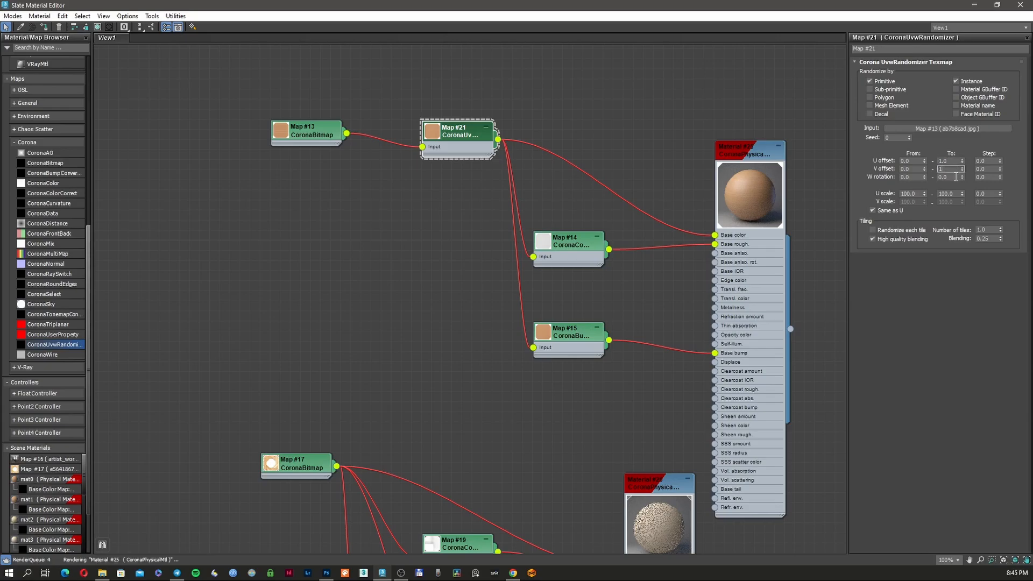
left_click(956, 176)
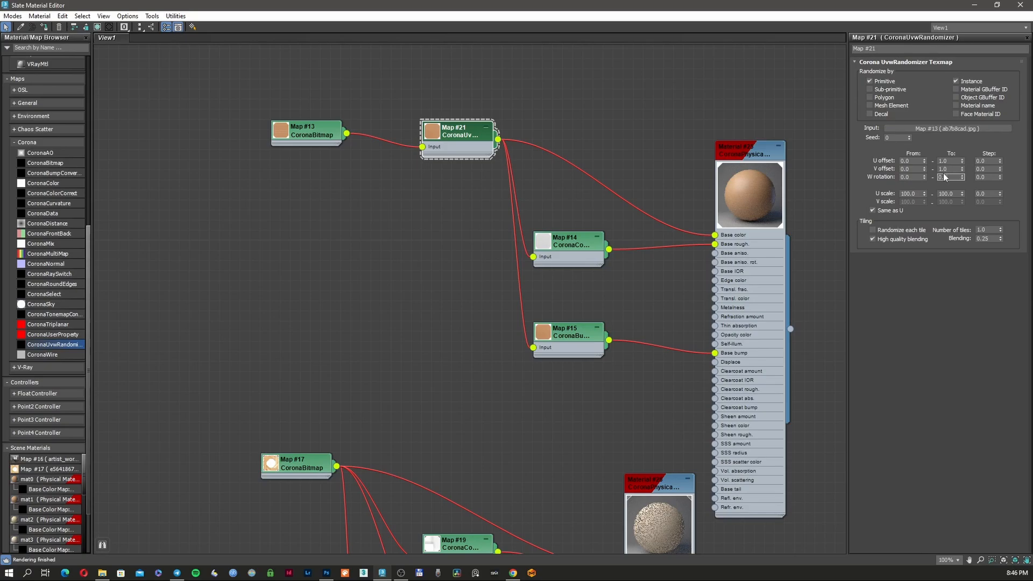
left_click(909, 230)
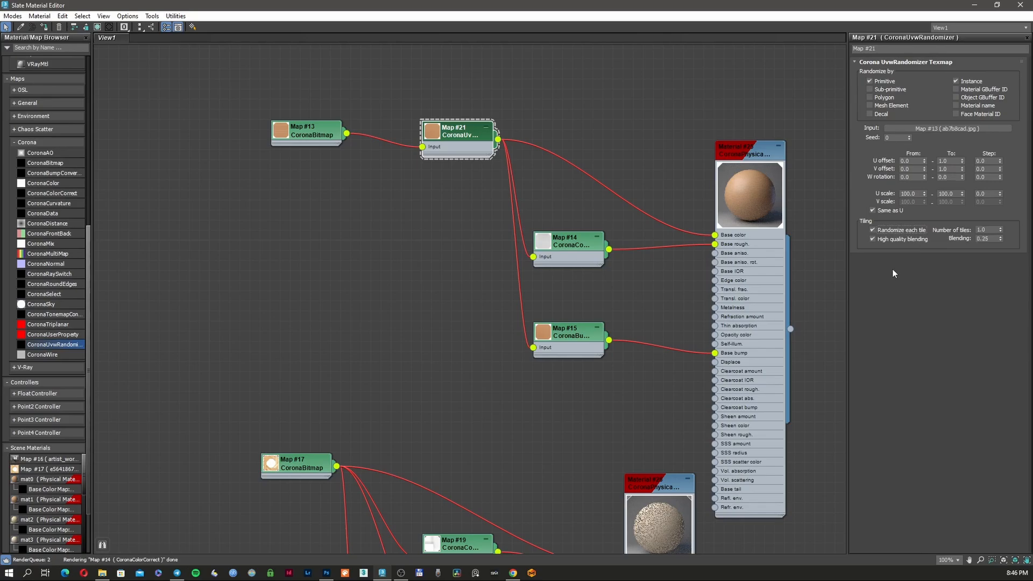
left_click(998, 6)
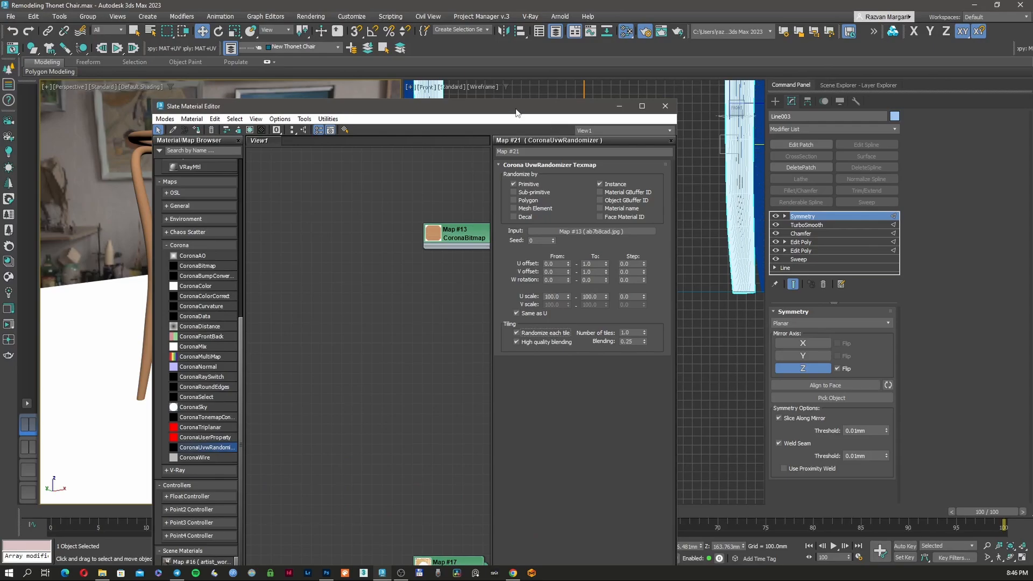
left_click_drag(516, 112, 794, 66)
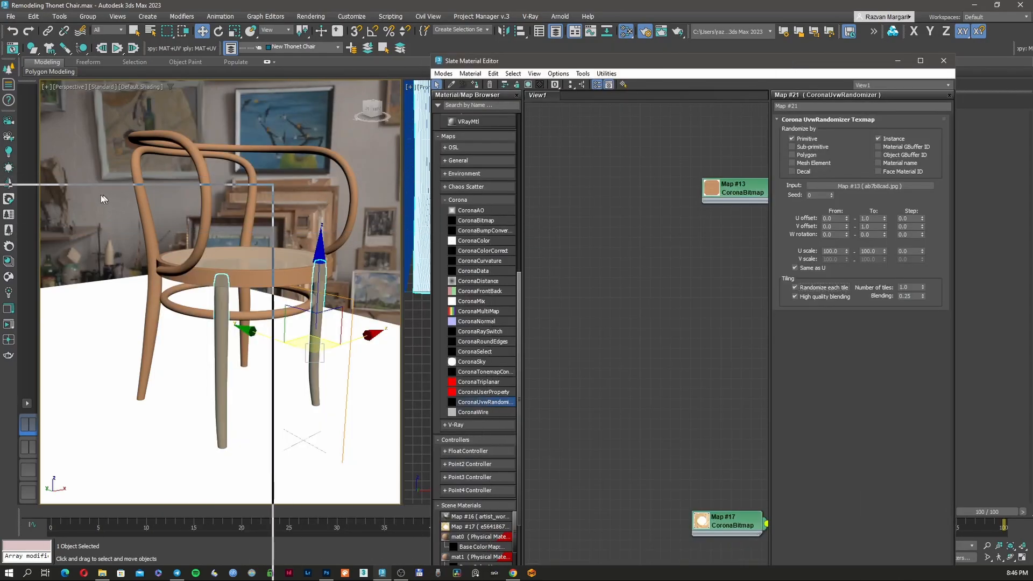
- Move the material editor clear of the viewport and start an interactive Corona render of the perspective view
left_click_drag(104, 199, 730, 70)
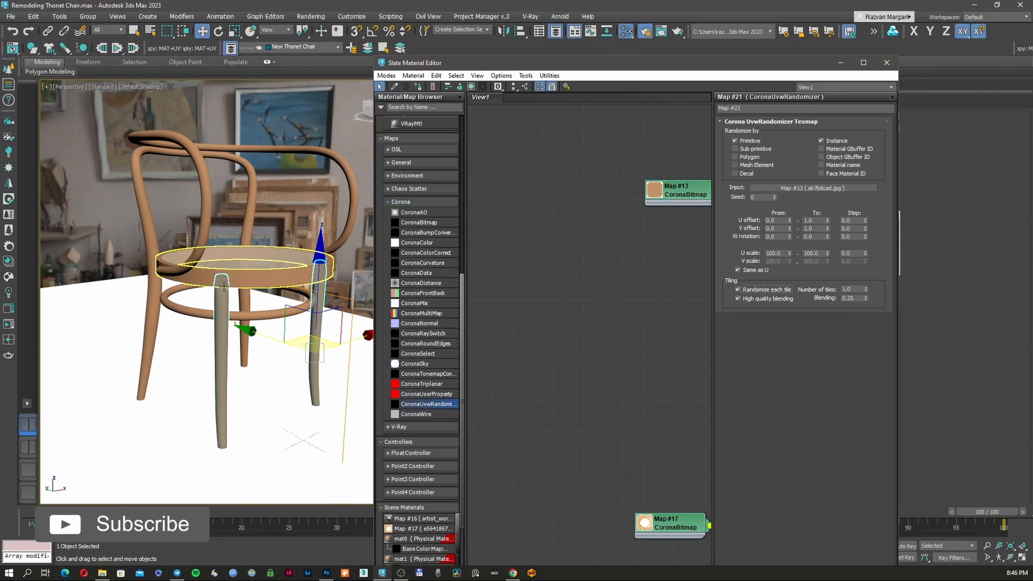
left_click(11, 325)
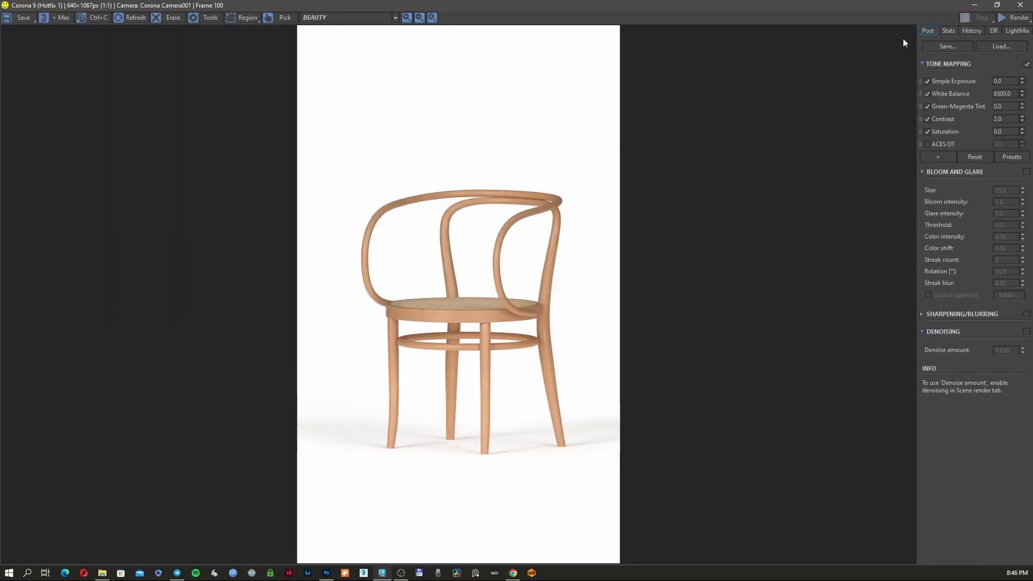
left_click(1008, 18)
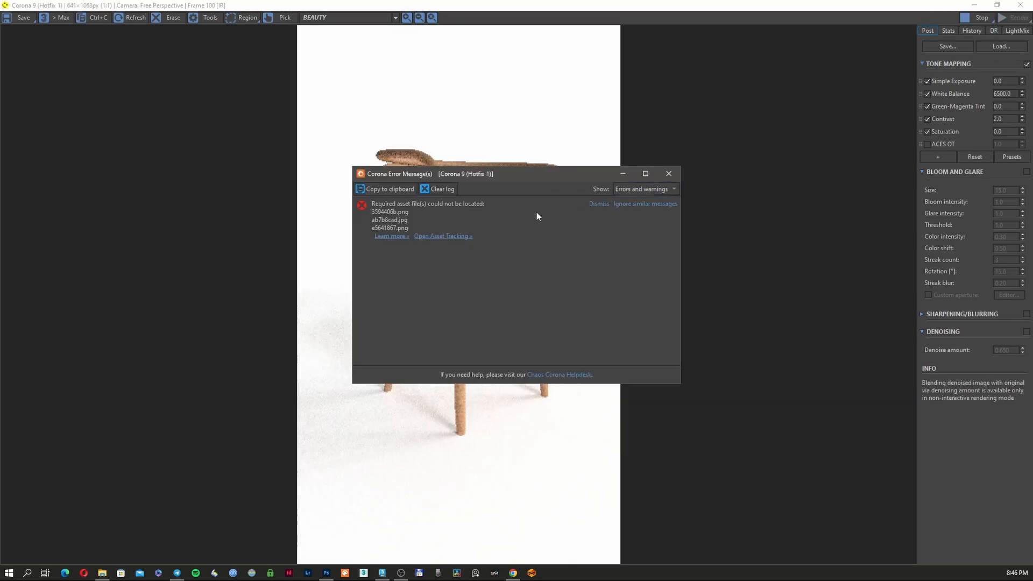
- Remove the missing texture assets from the scene through asset tracking, and close the tracker and the Corona error log
left_click(450, 237)
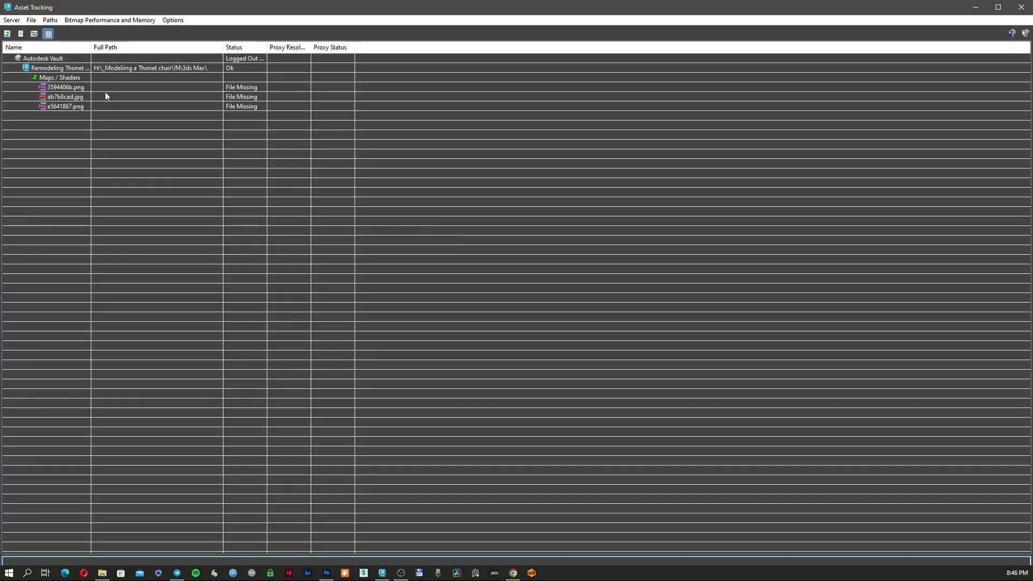
left_click(105, 88)
left_click(108, 108, "shift")
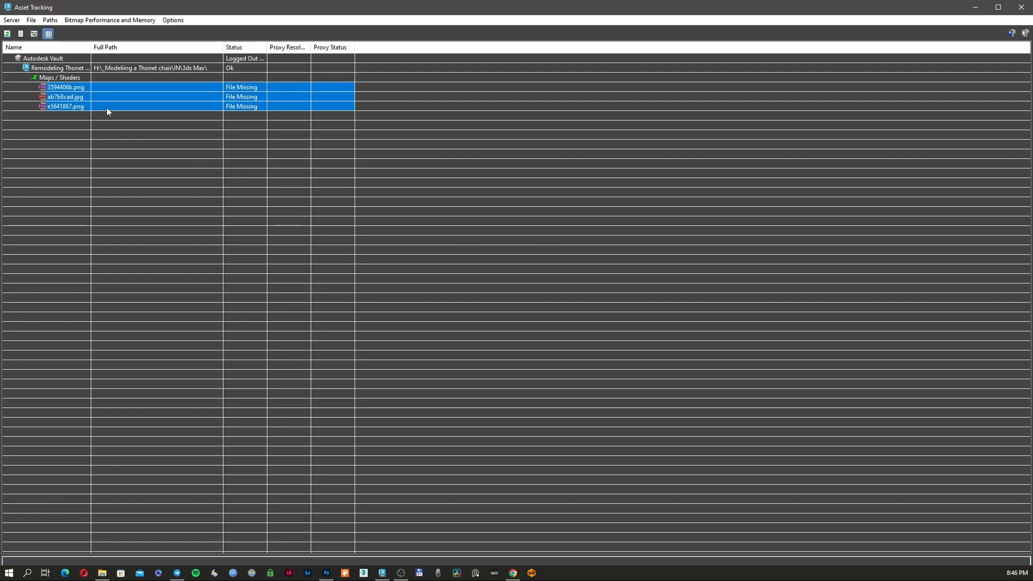
left_click(50, 20)
mouse_move(32, 21)
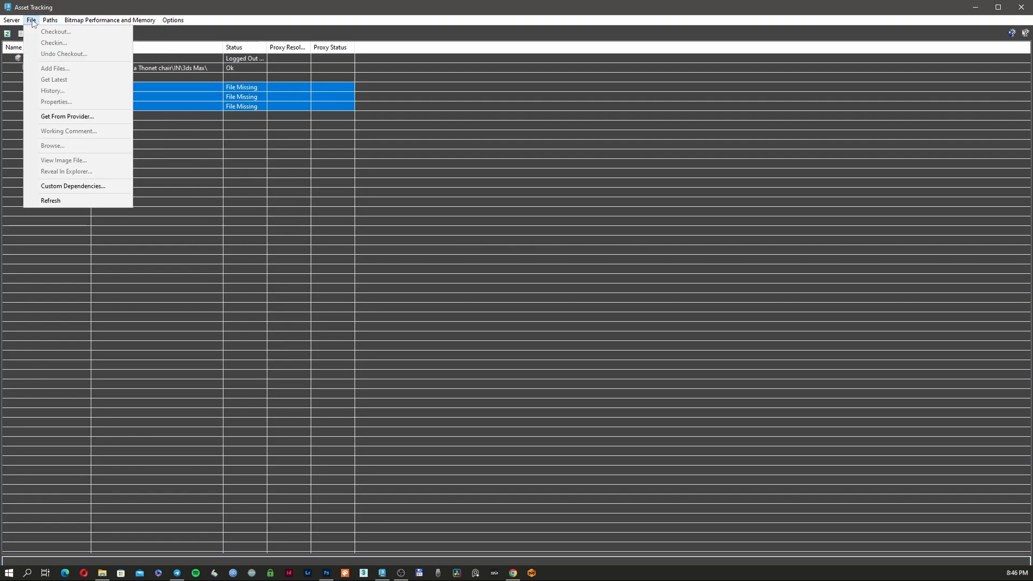
left_click(159, 86)
right_click(159, 86)
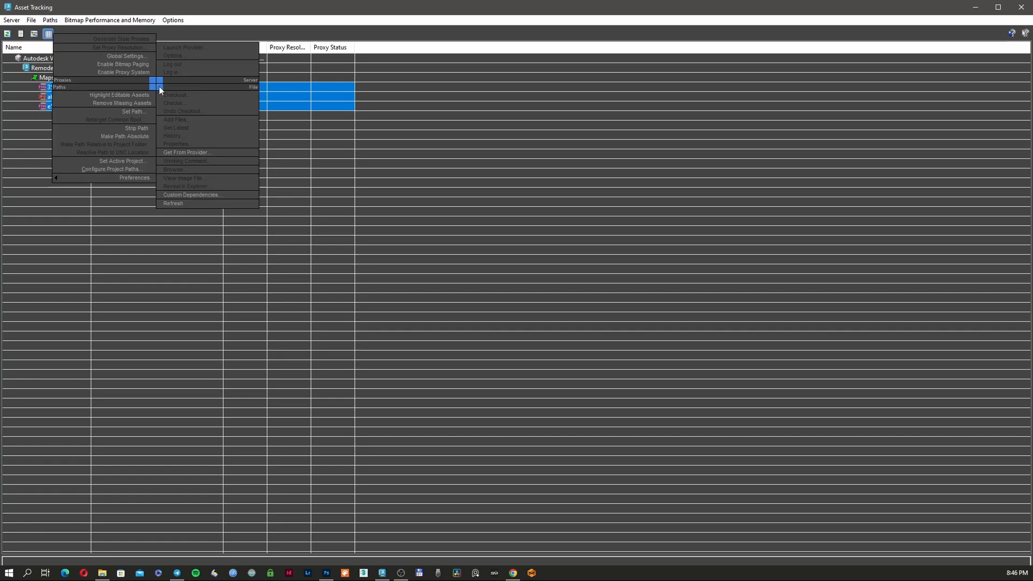
left_click(147, 102)
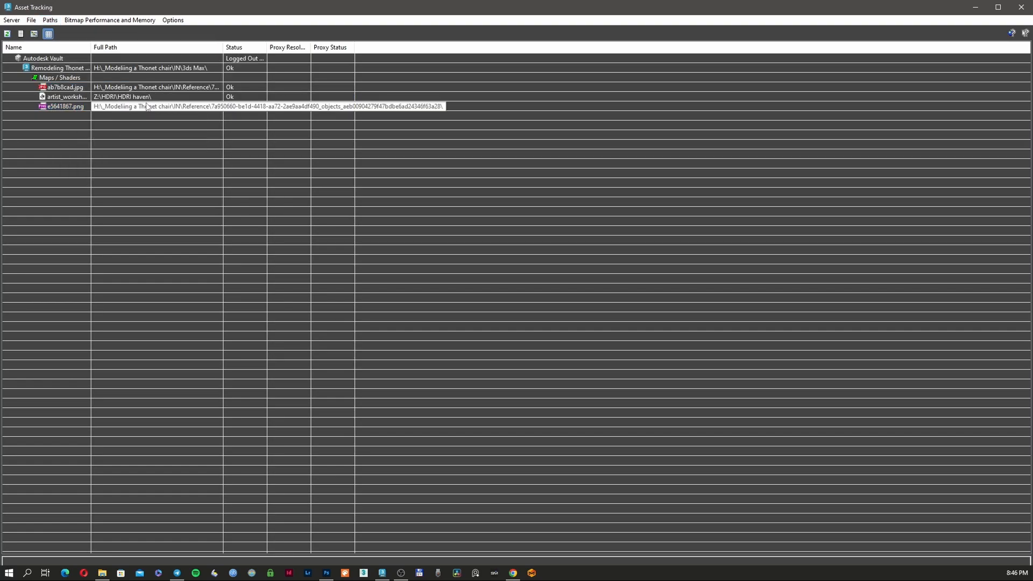
left_click(50, 19)
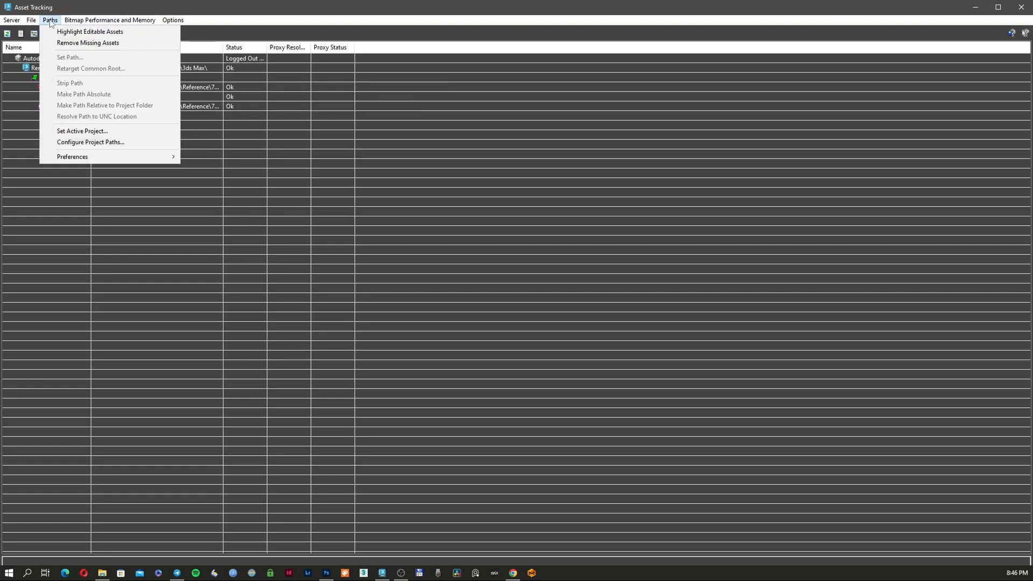
left_click(543, 100)
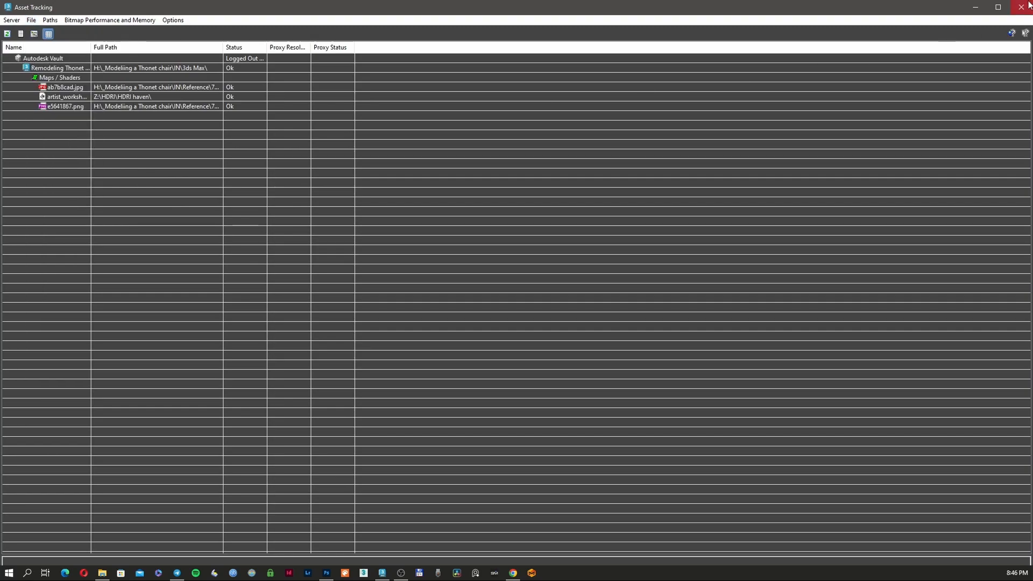
left_click(1021, 7)
left_click(668, 173)
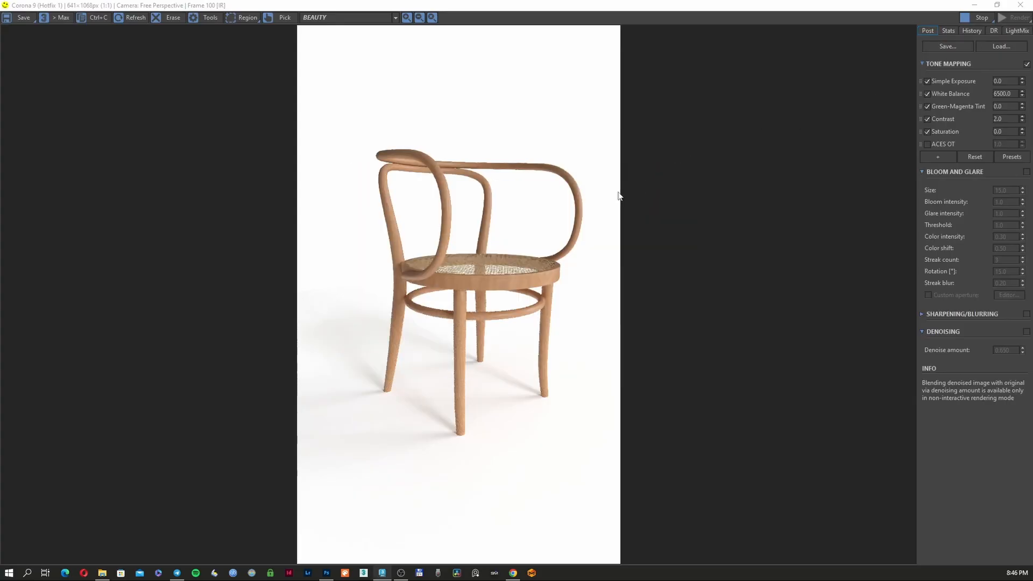
- Restore the frame buffer to a smaller window, save the scene, and maximize the frame buffer again
left_click_drag(793, 4, 845, 41)
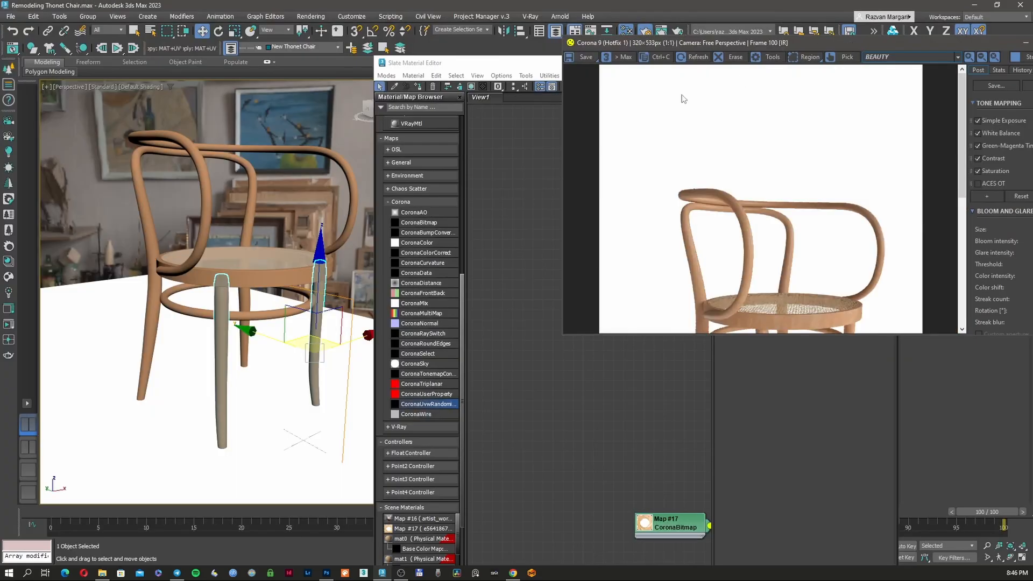
key("ctrl+s")
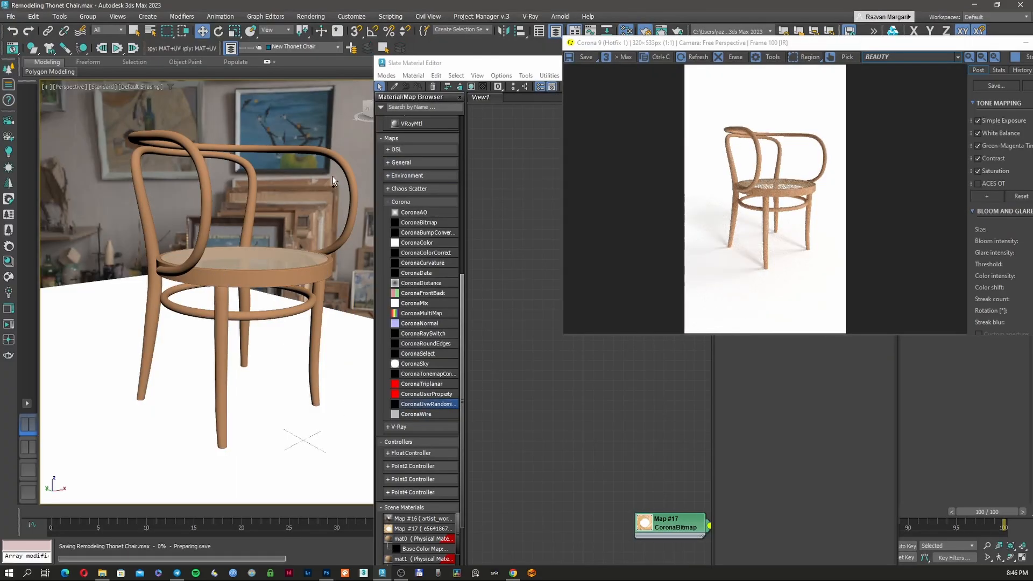
double_click(777, 43)
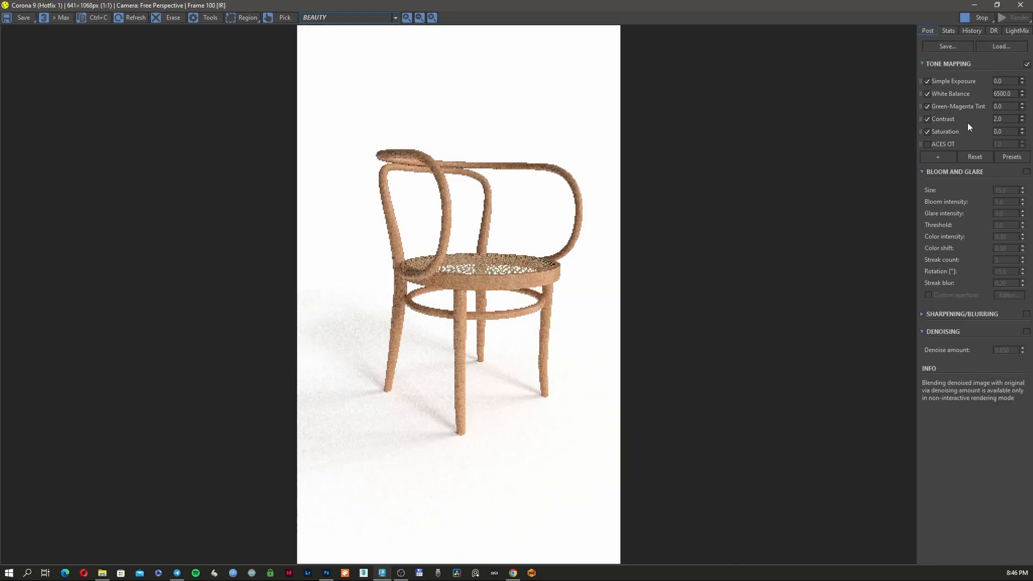
- Compare the render with and without White Balance, then enable ACES OT and inspect the chair close up
left_click(928, 94)
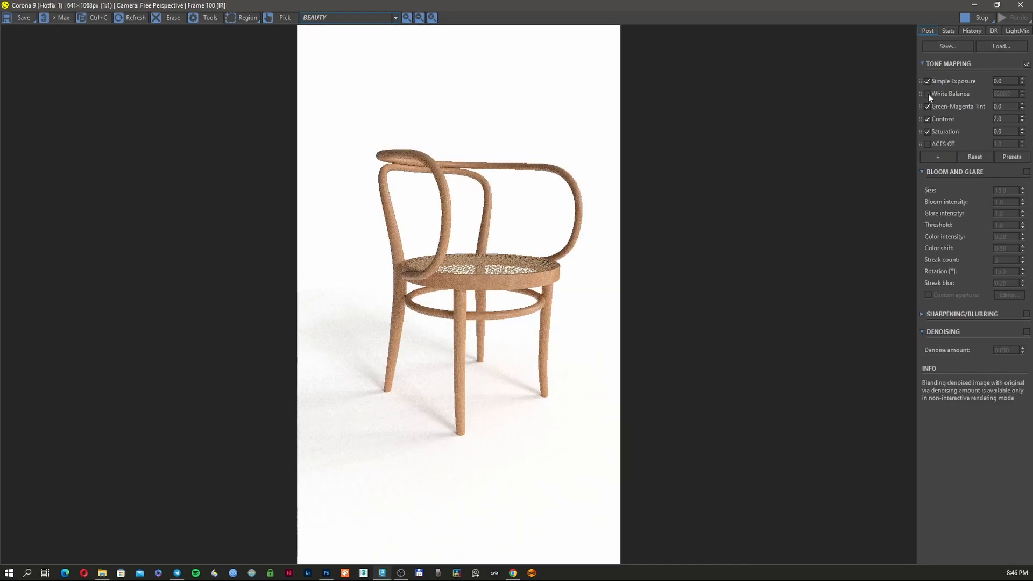
left_click(928, 94)
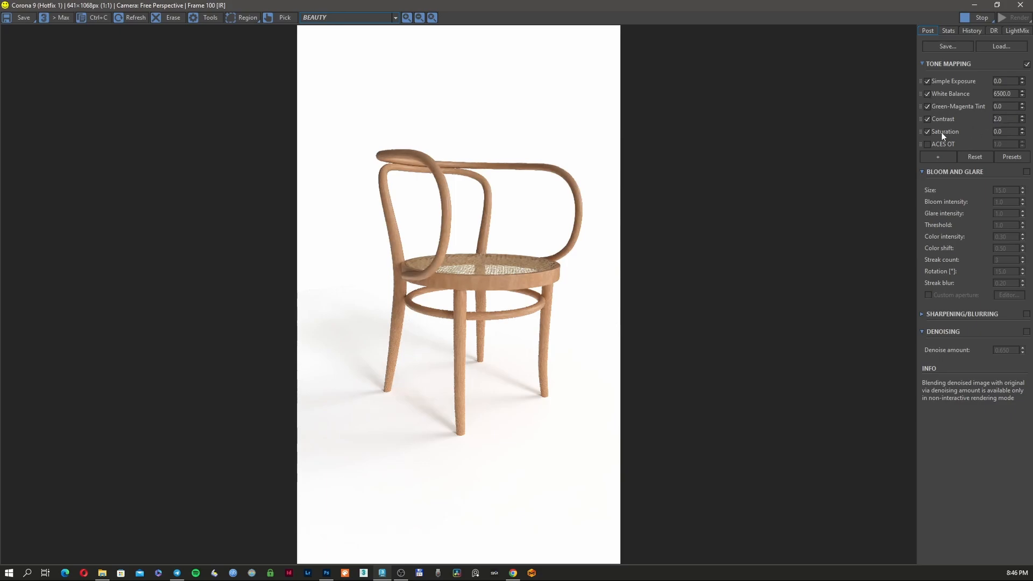
left_click(927, 144)
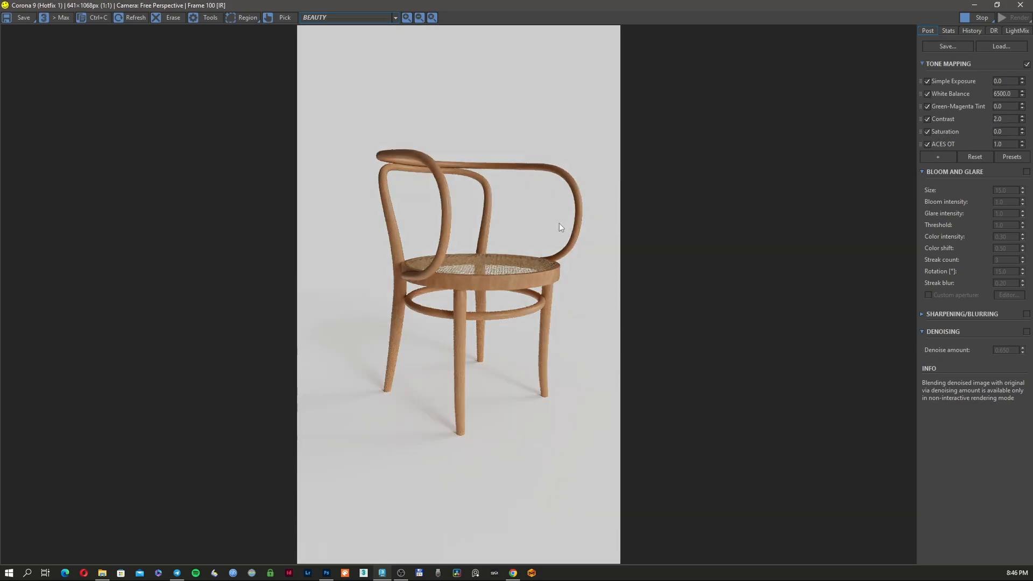
scroll(490, 275, "up", 1)
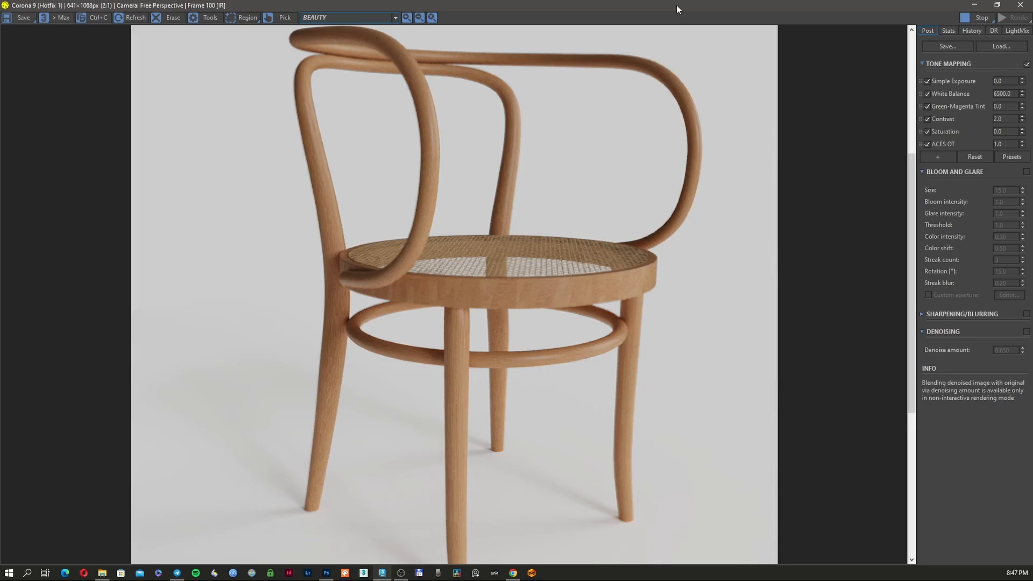
- Arrange the material editor beside a taller frame buffer window so the randomizer settings and the live render are both accessible
double_click(676, 5)
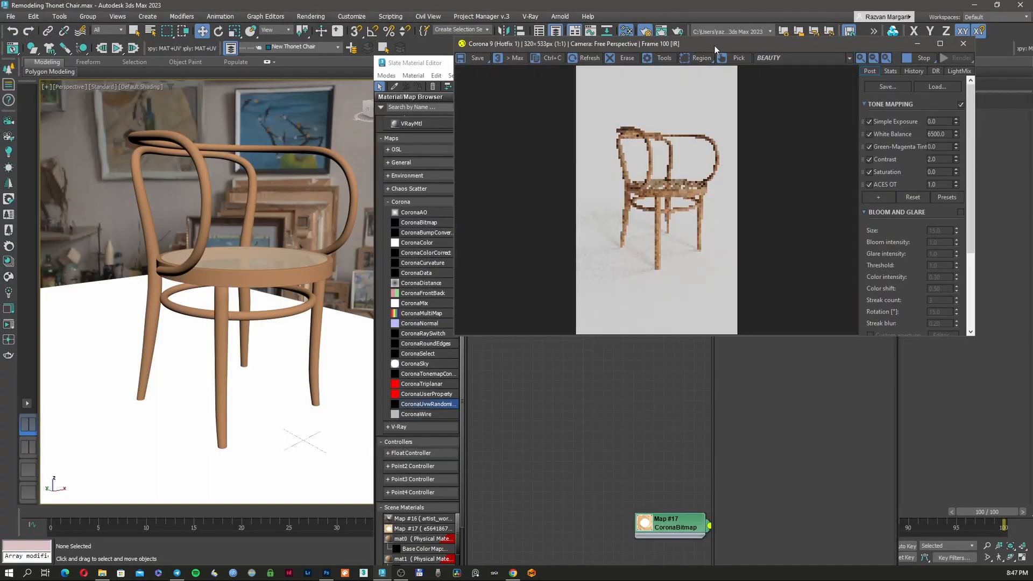
left_click_drag(714, 47, 720, 34)
left_click_drag(442, 65, 218, 49)
middle_click_drag(443, 250, 343, 258)
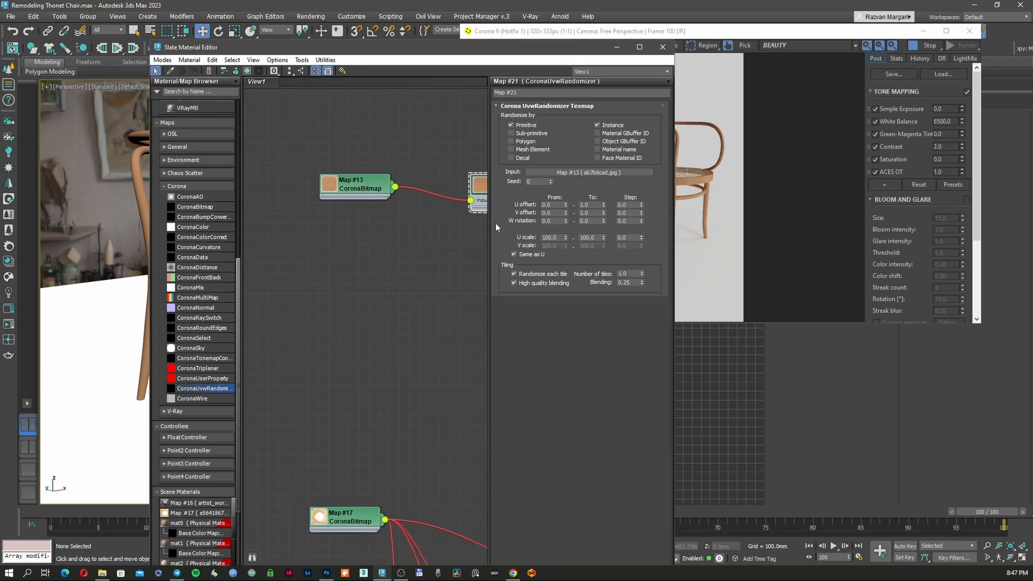
left_click_drag(544, 48, 441, 46)
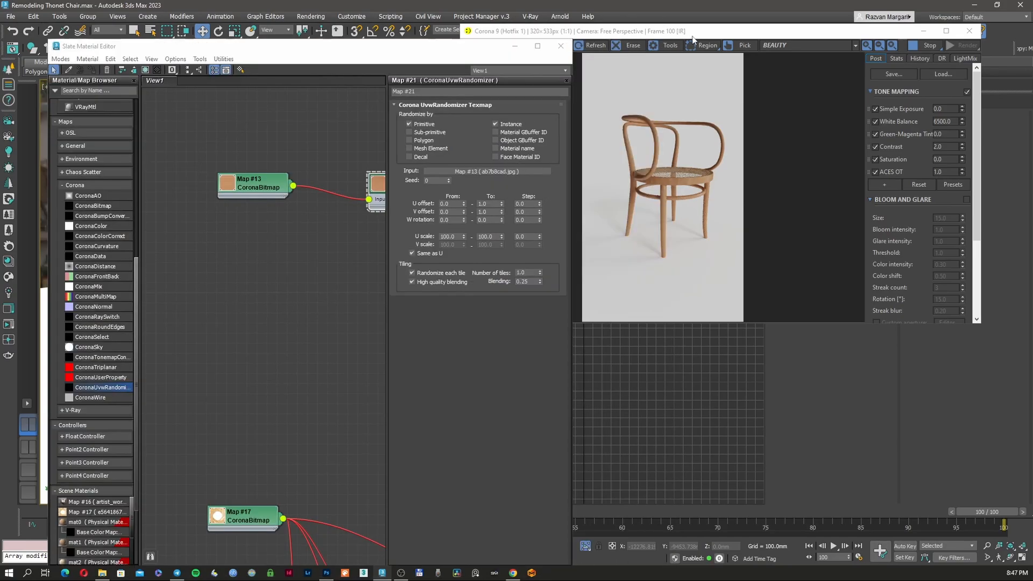
left_click_drag(846, 34, 876, 70)
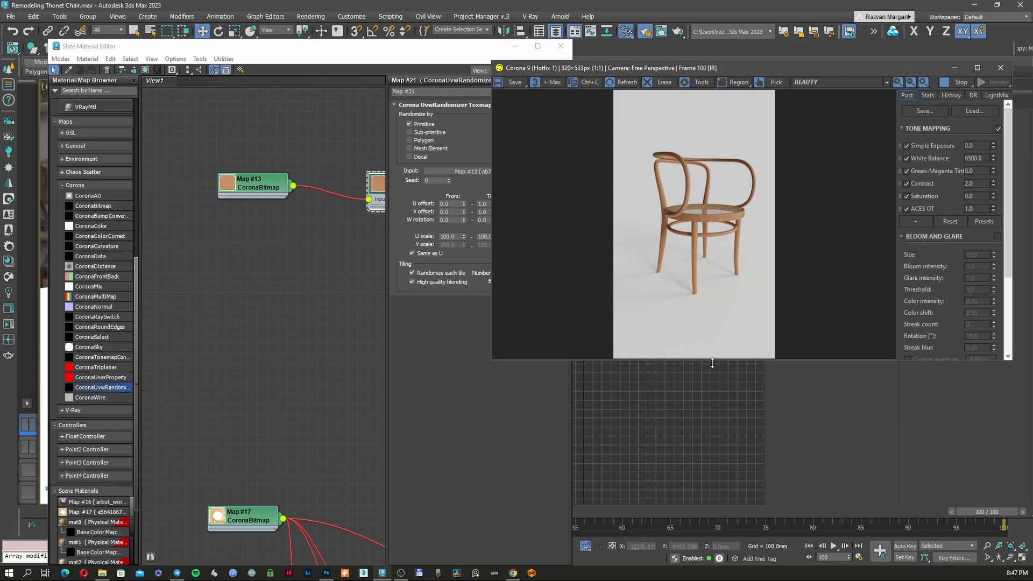
left_click_drag(713, 364, 709, 541)
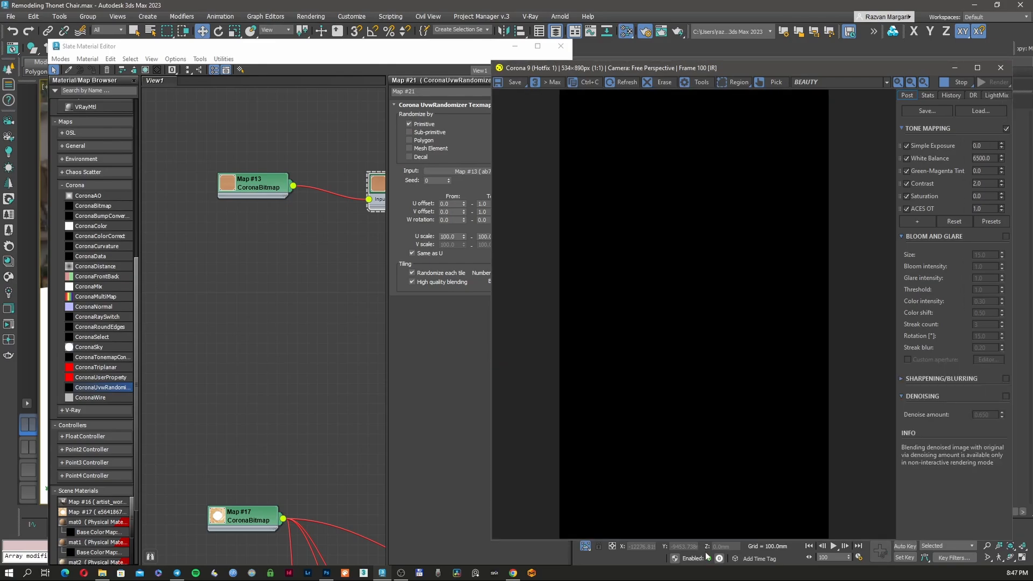
- Turn off Randomize each tile in the UVW randomizer and inspect the wood grain close up in the render
left_click(449, 325)
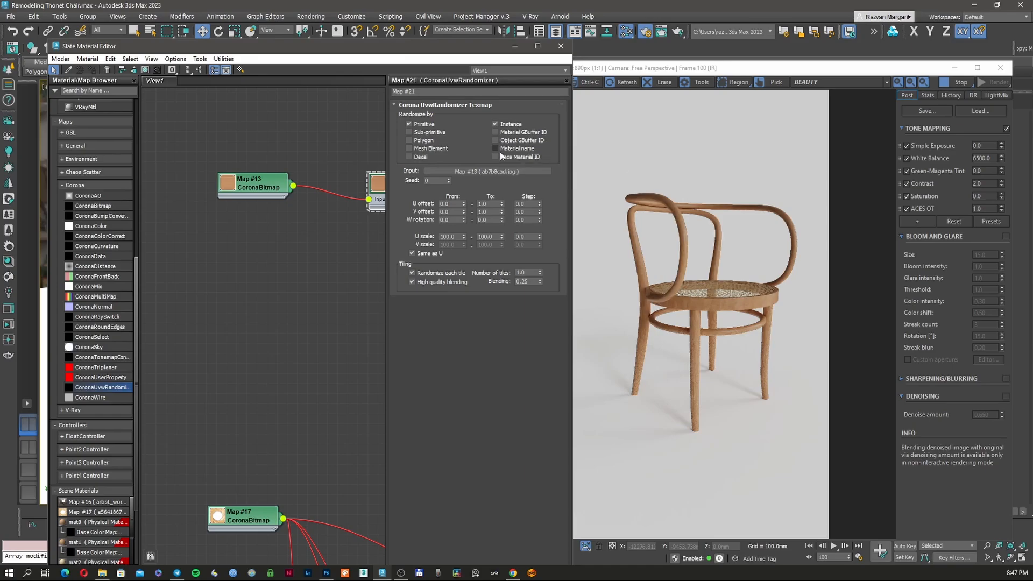
left_click(443, 275)
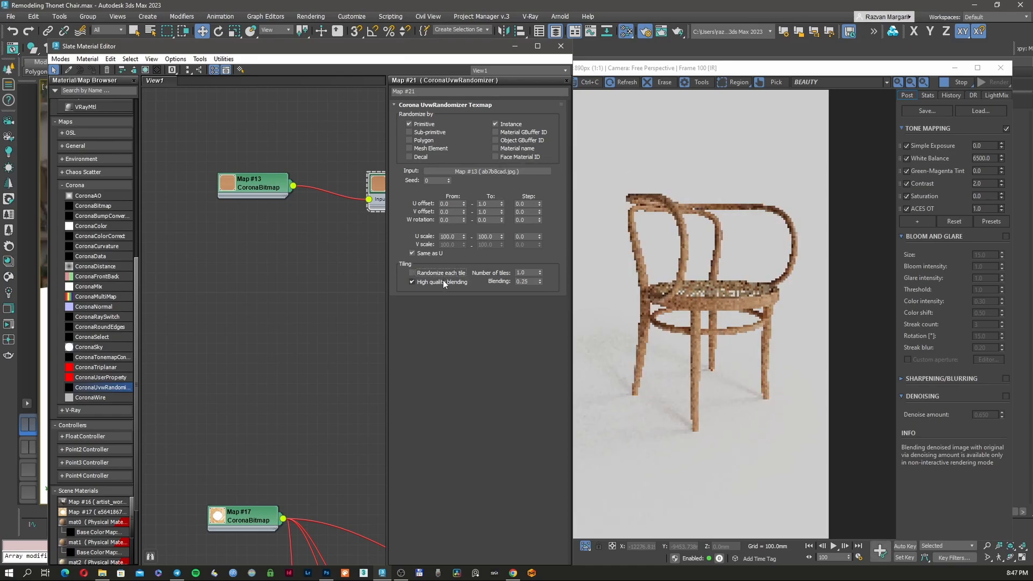
scroll(667, 301, "up", 1)
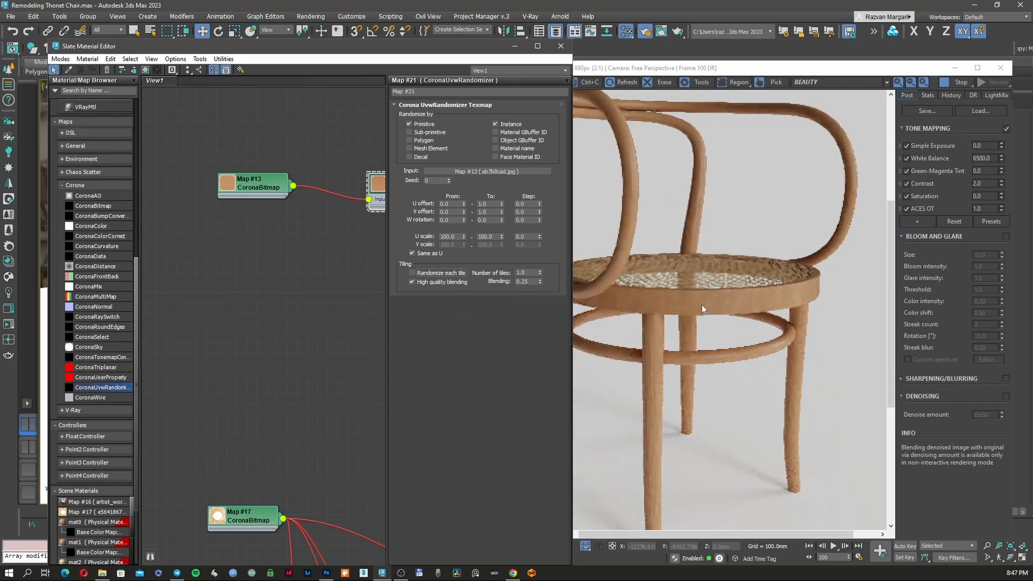
scroll(698, 305, "up", 1)
scroll(699, 304, "down", 2)
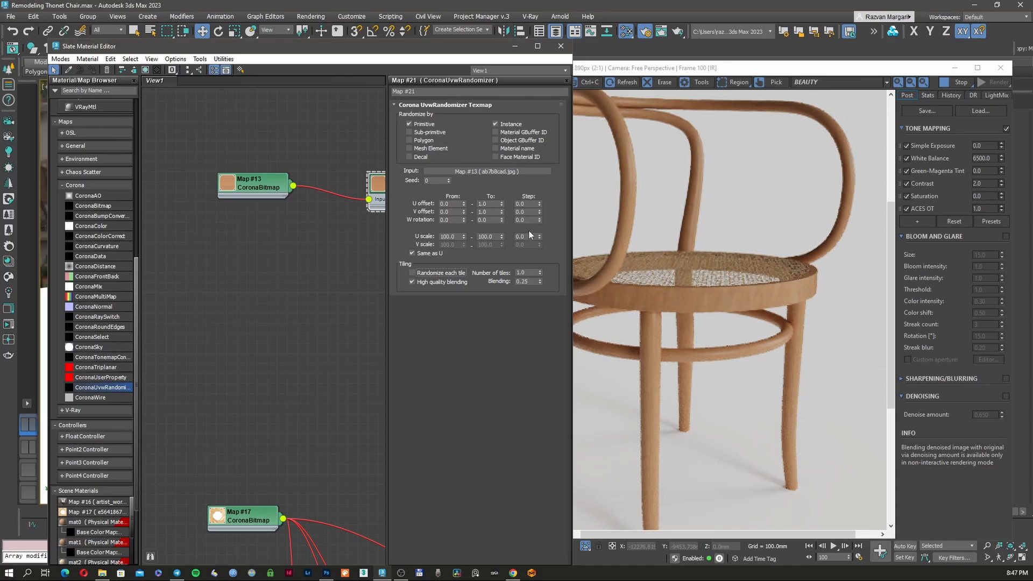
- Turn off High quality blending and randomize by Mesh Element instead of Primitive
left_click(440, 283)
left_click(409, 124)
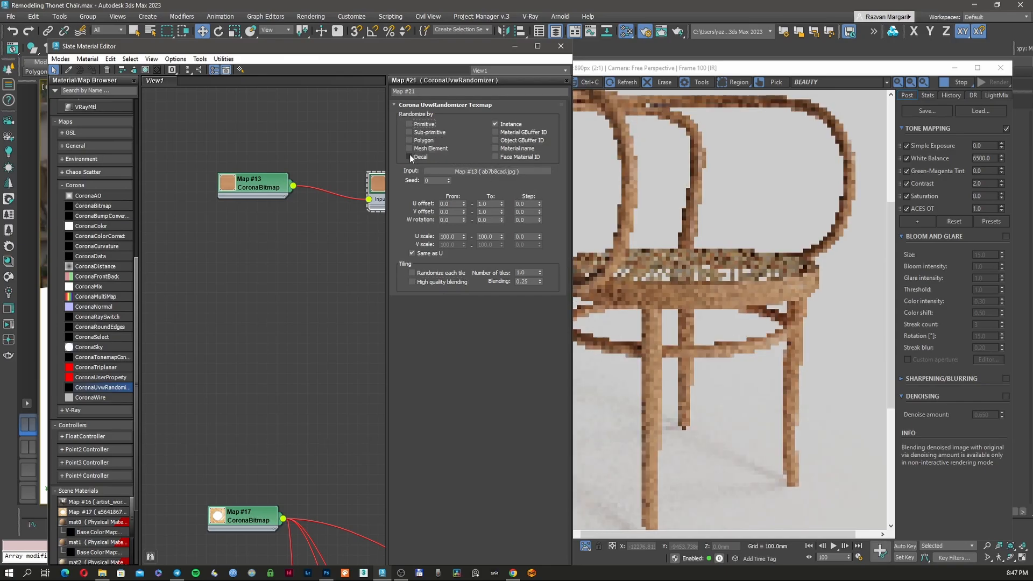
left_click(408, 149)
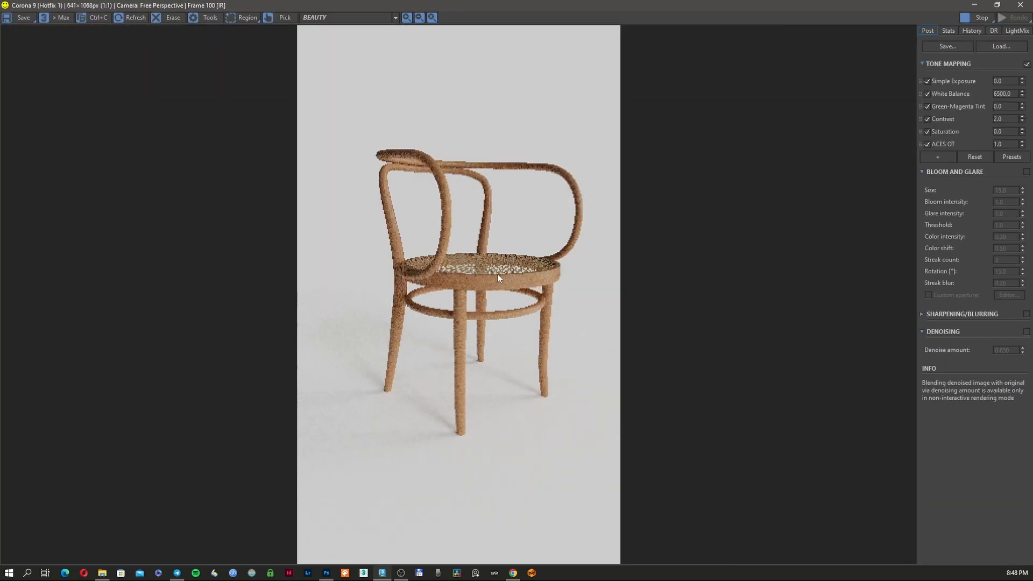
- Compare the render with and without ACES OT in the tone mapping and leave it disabled
left_click(926, 144)
left_click(926, 144)
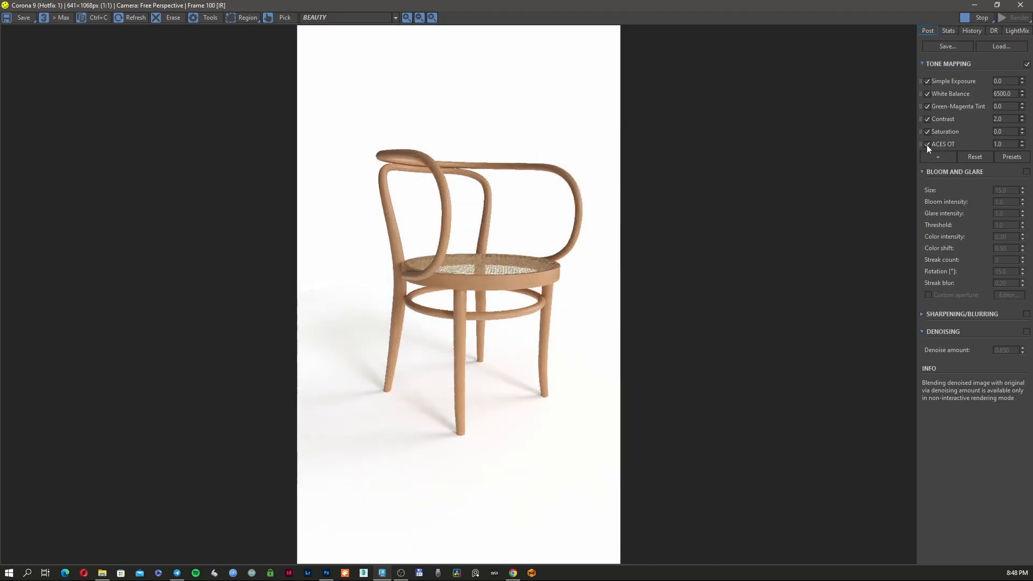
left_click(926, 144)
- Add a Photographic Exposure operator to the tone mapping and disable it
left_click(945, 154)
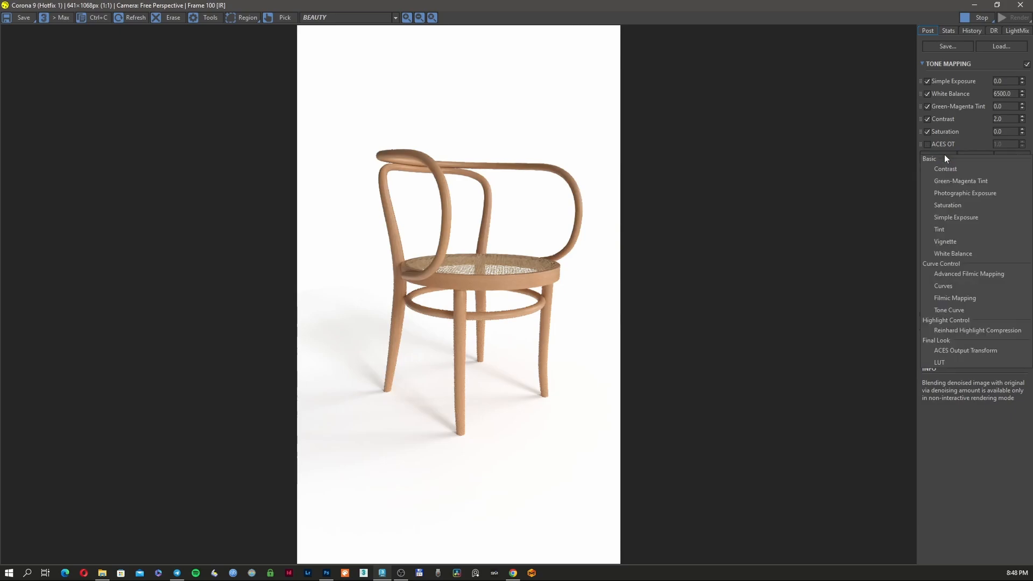
left_click(989, 194)
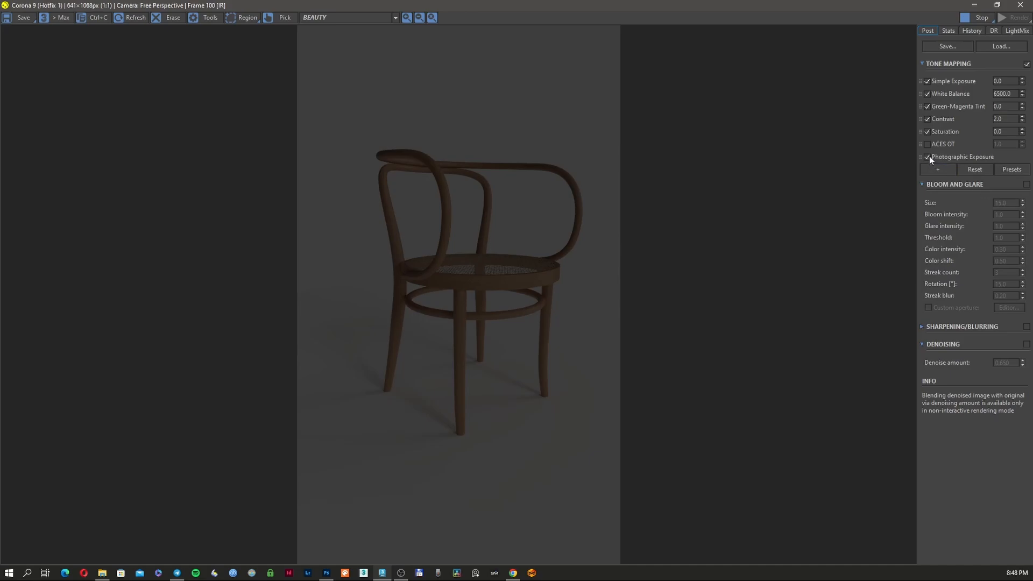
left_click(927, 157)
- Add Reinhard Highlight Compression to the tone mapping and adjust its value to 1.004
left_click(938, 168)
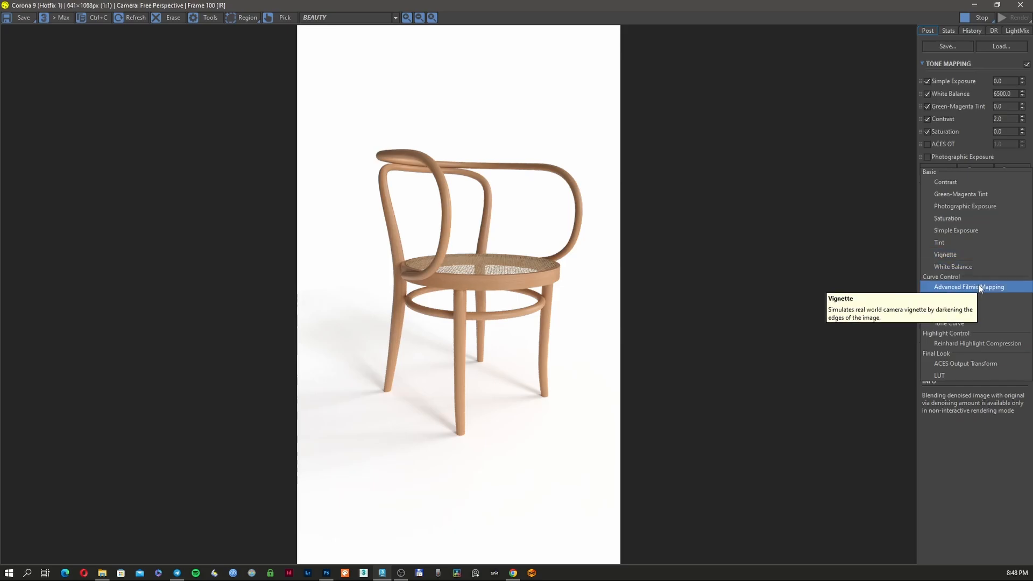
left_click(958, 343)
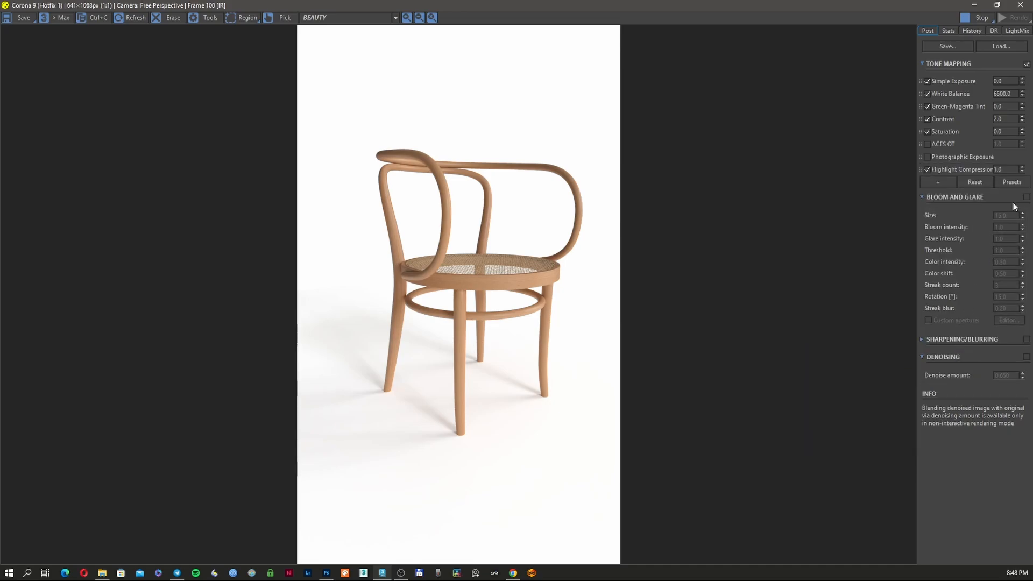
left_click_drag(1022, 169, 1001, 180)
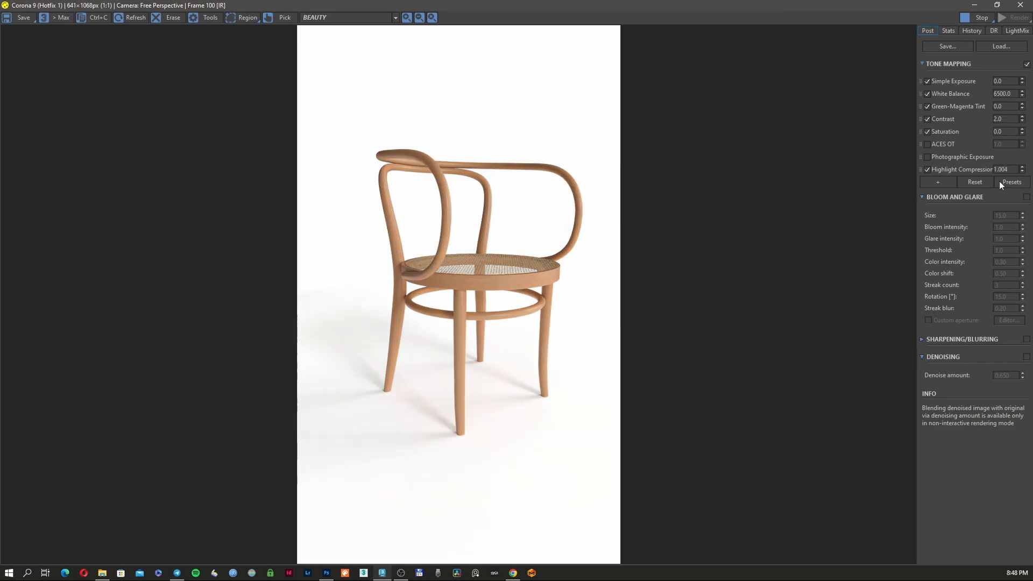
- Compare the render with and without Highlight Compression and try values of 2 and 1
left_click(928, 167)
left_click(929, 169)
double_click(1002, 169)
type("2")
key("Return")
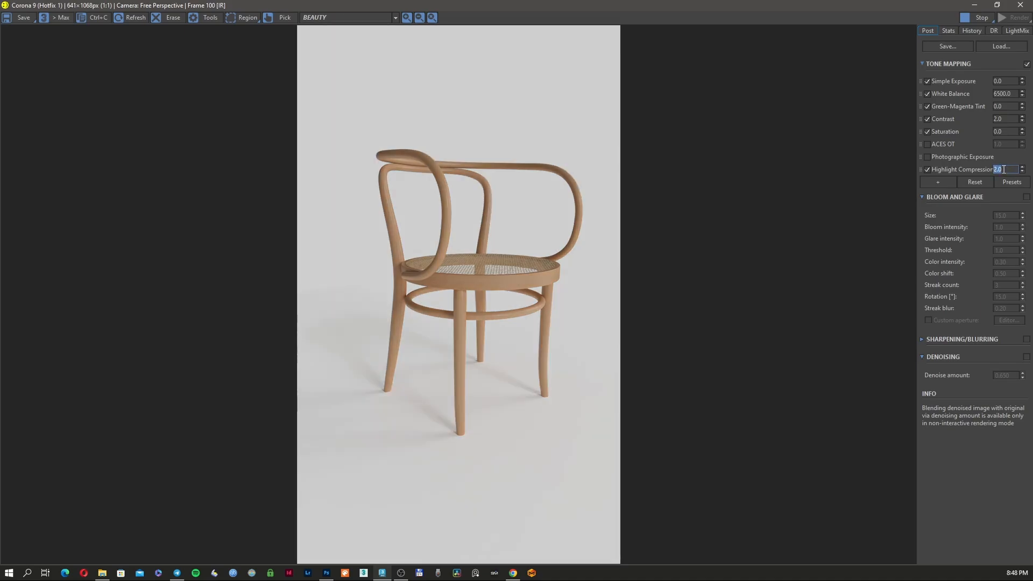
type("1")
key("Return")
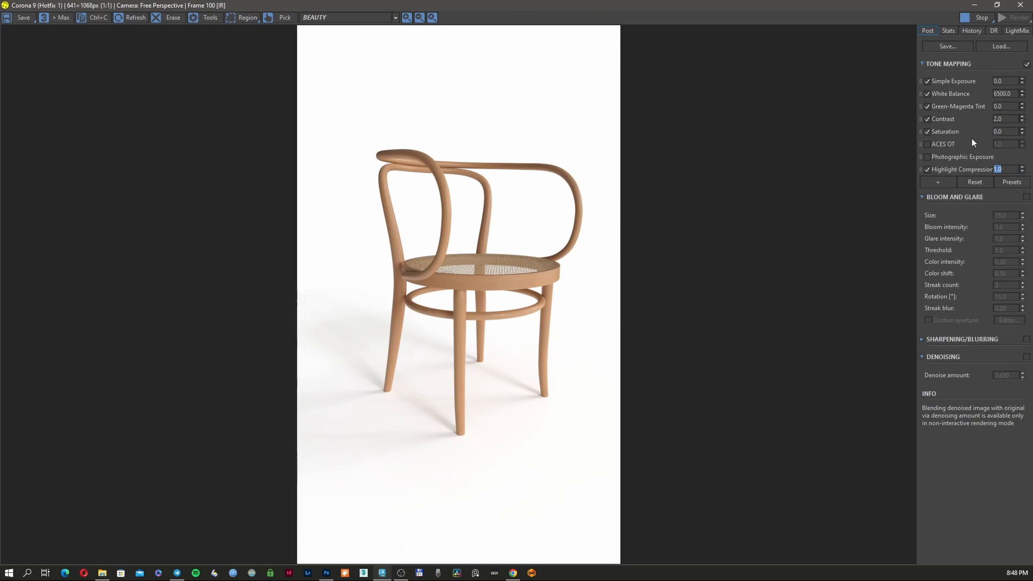
- Enable ACES OT, lower Highlight Compression to 0.704, and compare the render with each operator on and off
left_click(926, 144)
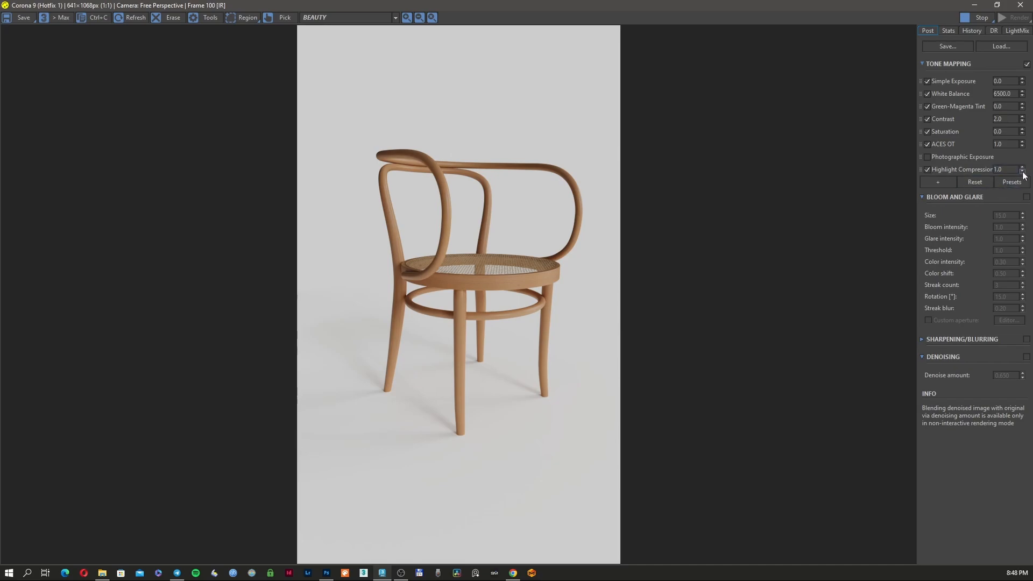
left_click_drag(1023, 171, 1018, 207)
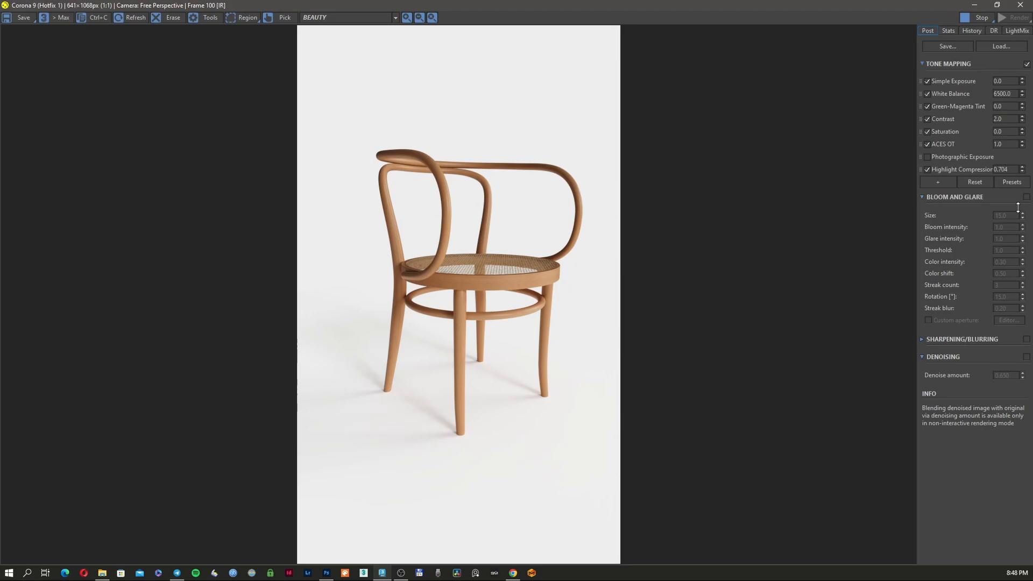
left_click(927, 143)
left_click(927, 143)
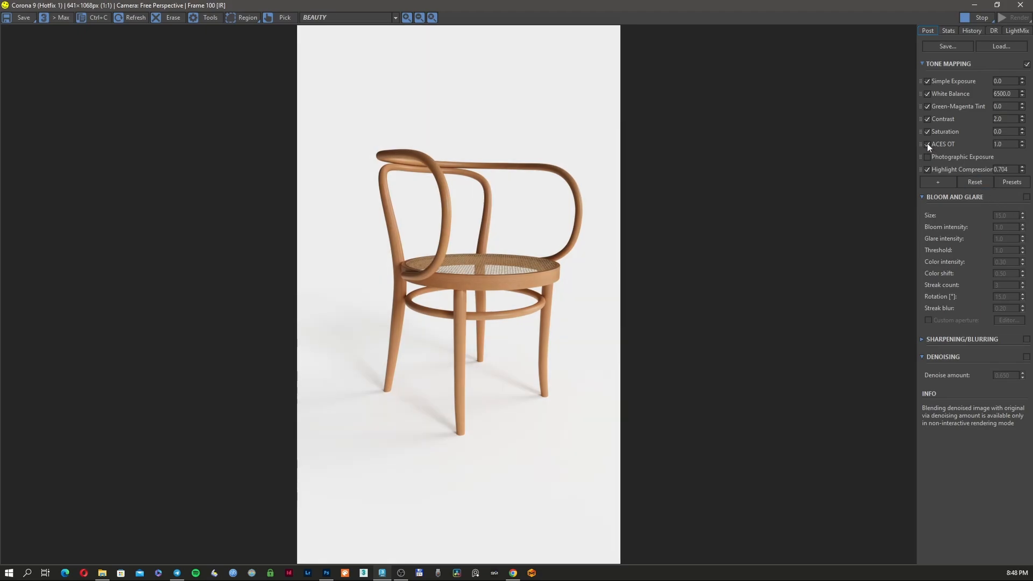
left_click(928, 170)
left_click(928, 170)
- Examine the rendered chair's wood frame and cane seat up close
scroll(483, 285, "up", 1)
middle_click_drag(500, 275, 487, 370)
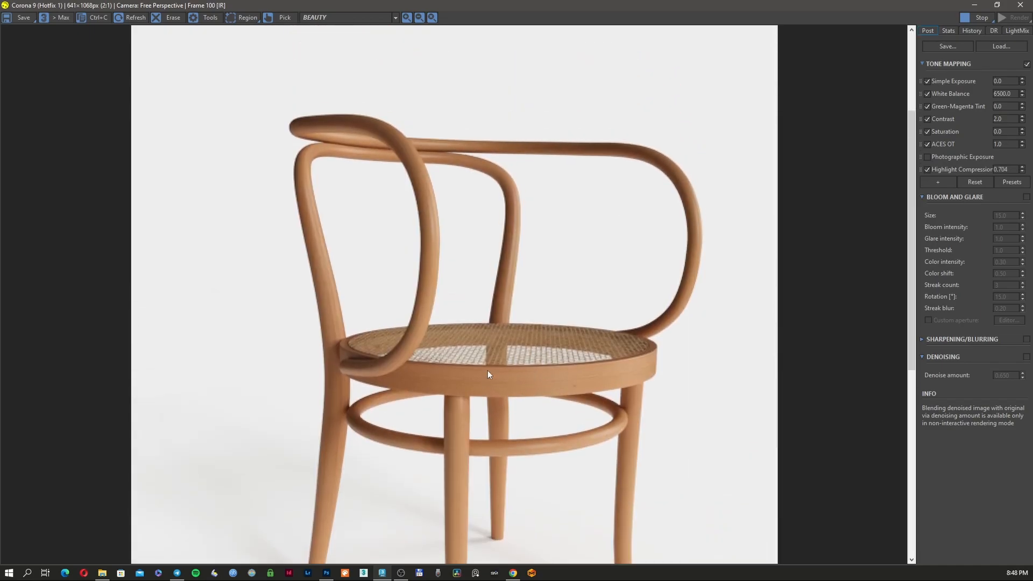
scroll(533, 357, "down", 1)
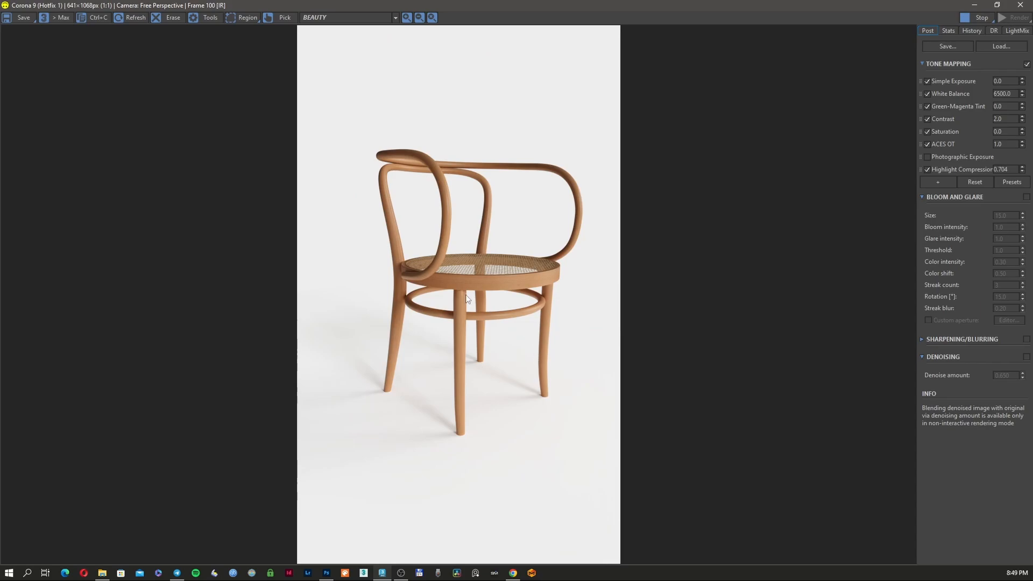
scroll(468, 296, "up", 1)
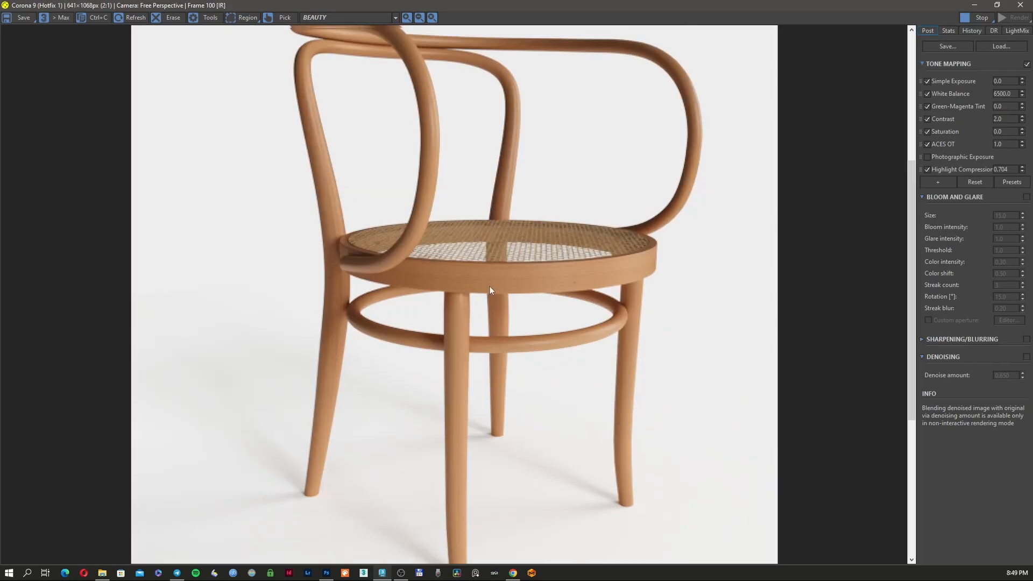
middle_click_drag(489, 285, 489, 339)
scroll(488, 339, "down", 1)
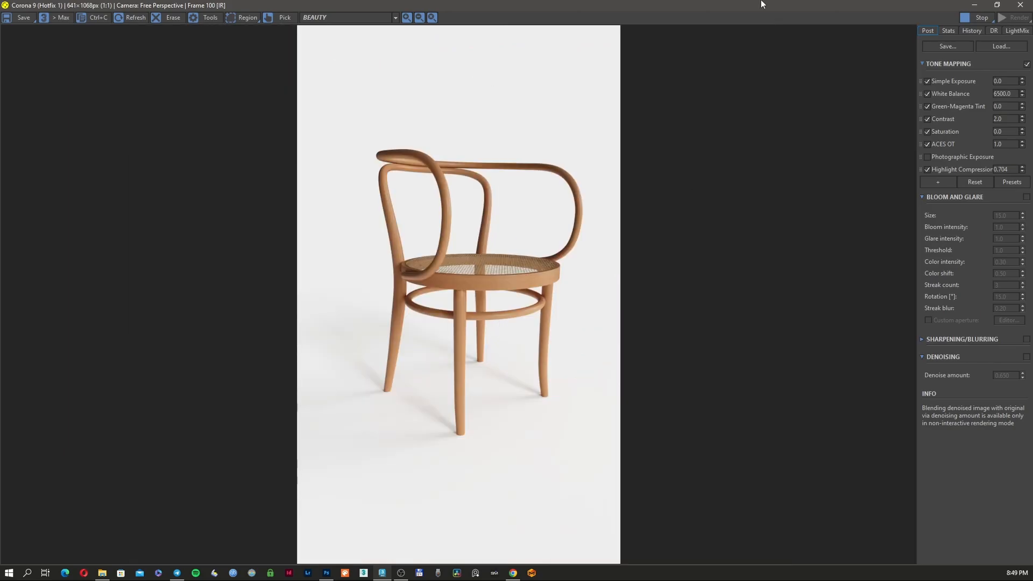
- Shrink the maximized frame buffer to reveal the Slate Material Editor and open the wood material's Corona Color Correct map
mouse_move(761, 5)
left_mouse_down()
mouse_move(784, 16)
mouse_move(742, 16)
mouse_move(769, 9)
left_mouse_up()
middle_click_drag(346, 258, 220, 260)
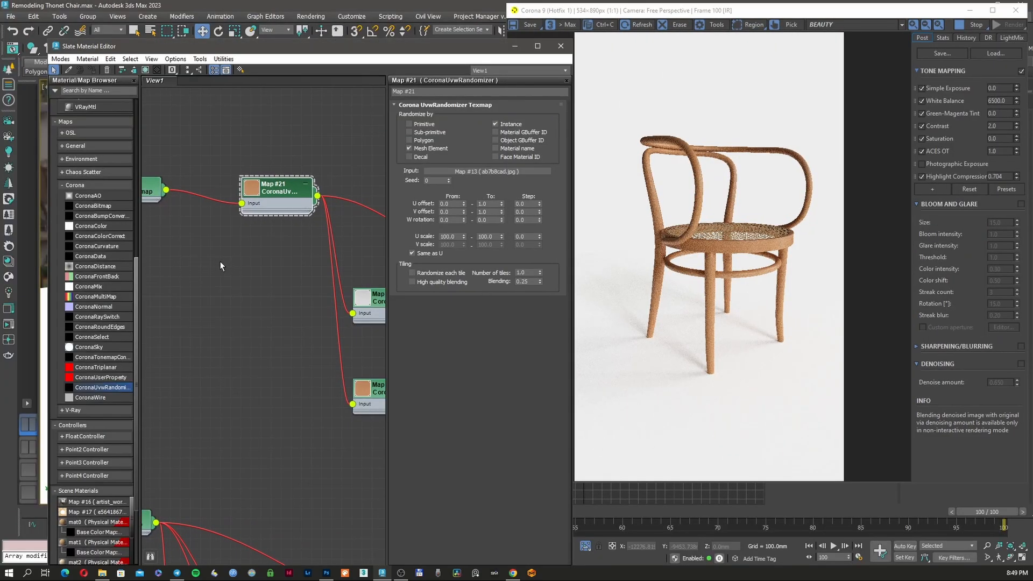
middle_click_drag(312, 260, 182, 269)
mouse_move(267, 273)
middle_mouse_down()
mouse_move(174, 272)
mouse_move(254, 274)
middle_mouse_up()
double_click(237, 293)
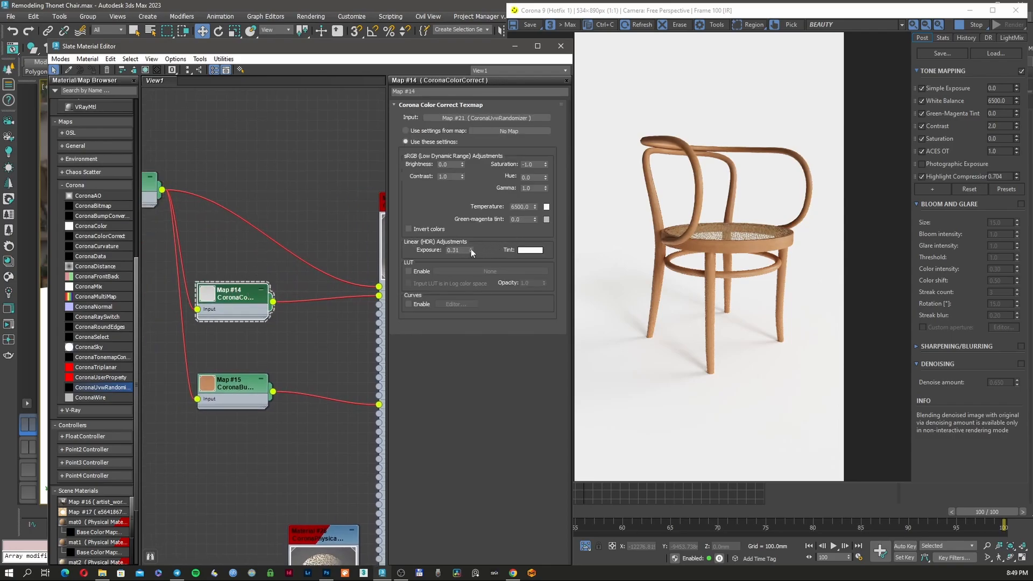
- Make the frame buffer taller, and move and narrow the Slate Material Editor so both windows sit side by side
left_click(683, 219)
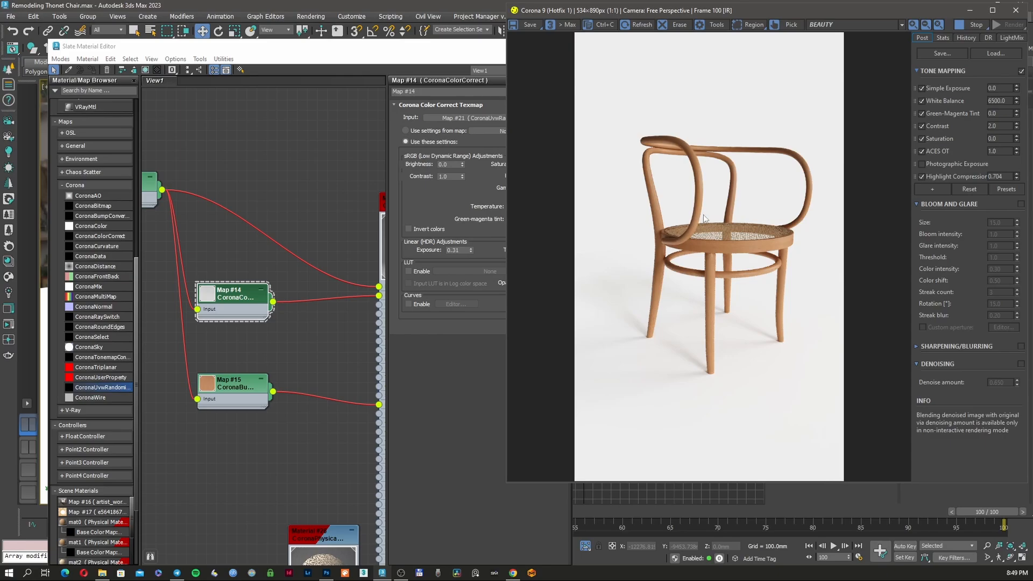
left_click_drag(771, 484, 770, 563)
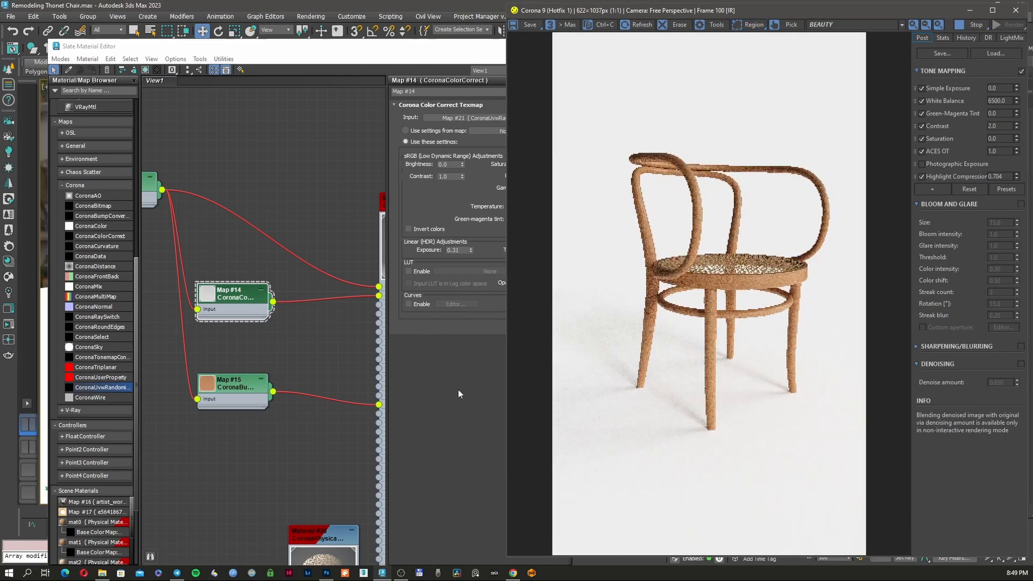
left_click(290, 46)
left_click_drag(291, 47, 250, 17)
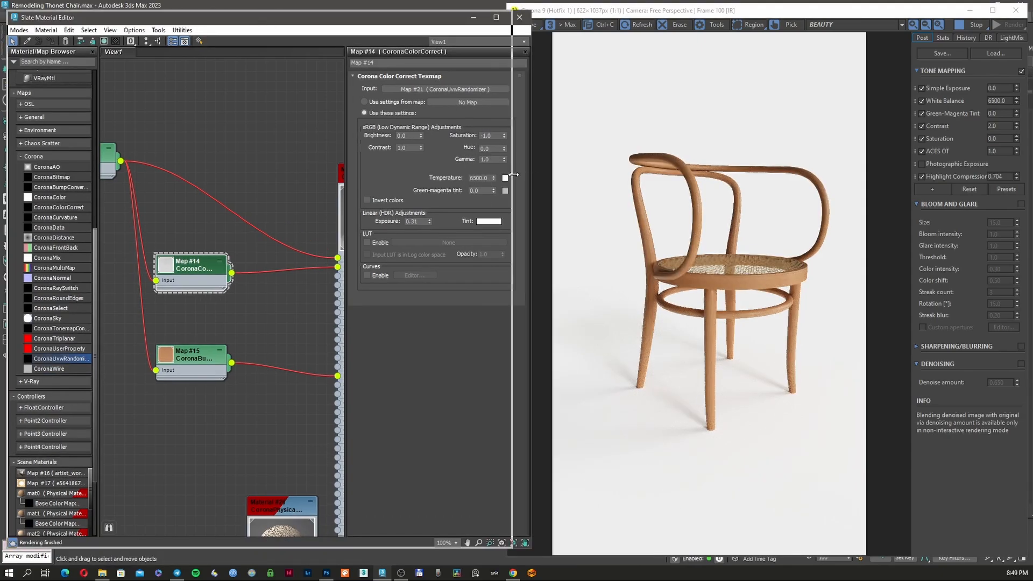
left_click_drag(532, 174, 470, 174)
middle_click_drag(247, 196, 194, 199)
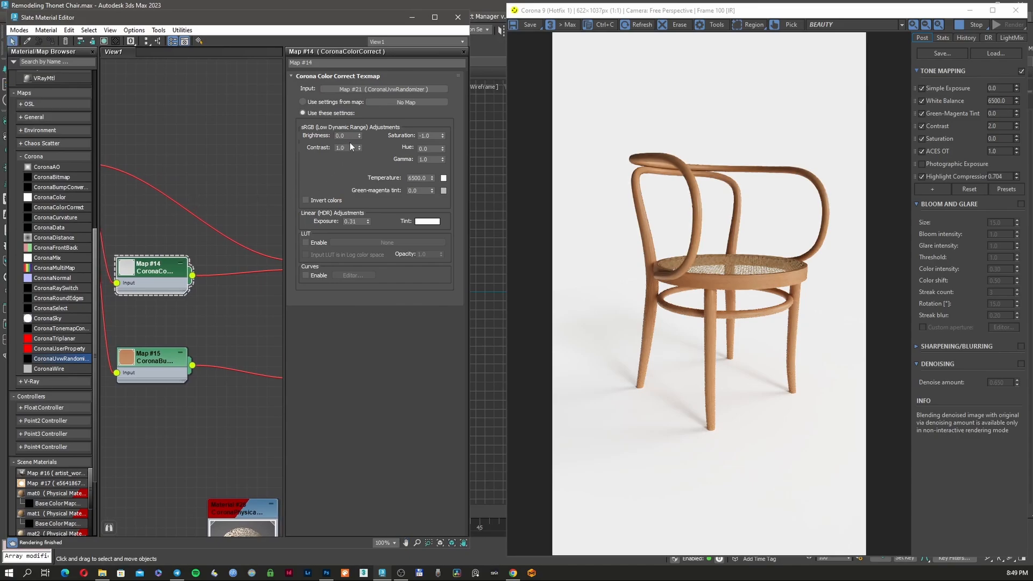
- Test exposures of 1, 0.5 and 0.2 on the wood's roughness Color Correct map, settling on 0.1
double_click(364, 222)
type("1")
key("Return")
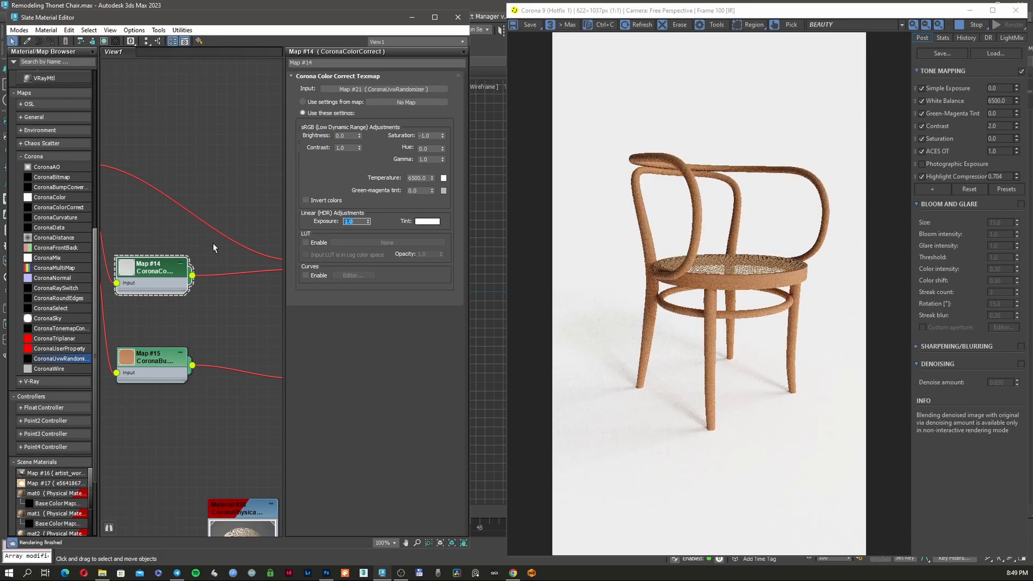
middle_click_drag(212, 243, 105, 251)
scroll(207, 234, "up", 1)
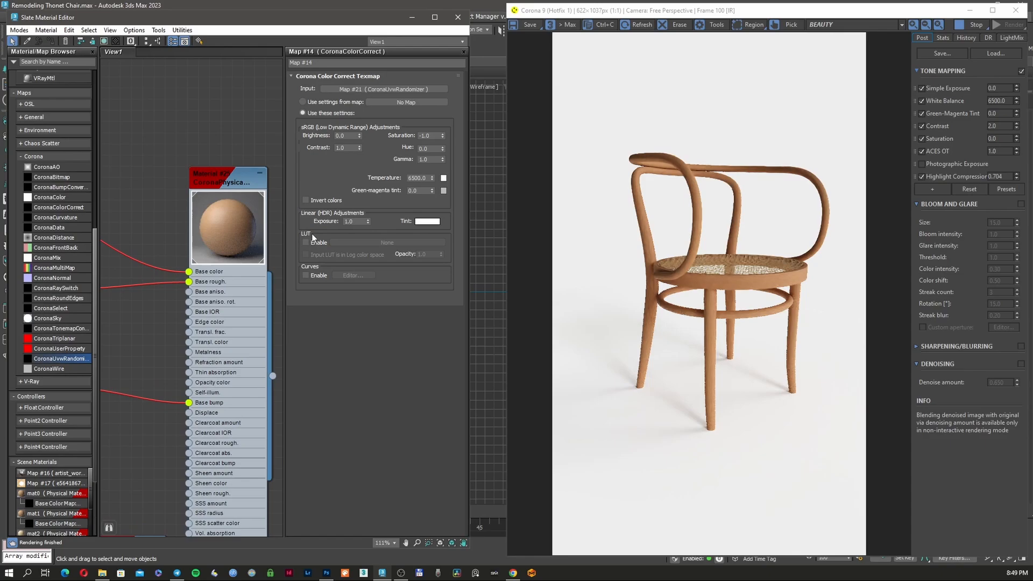
double_click(360, 221)
type("0.5")
key("Return")
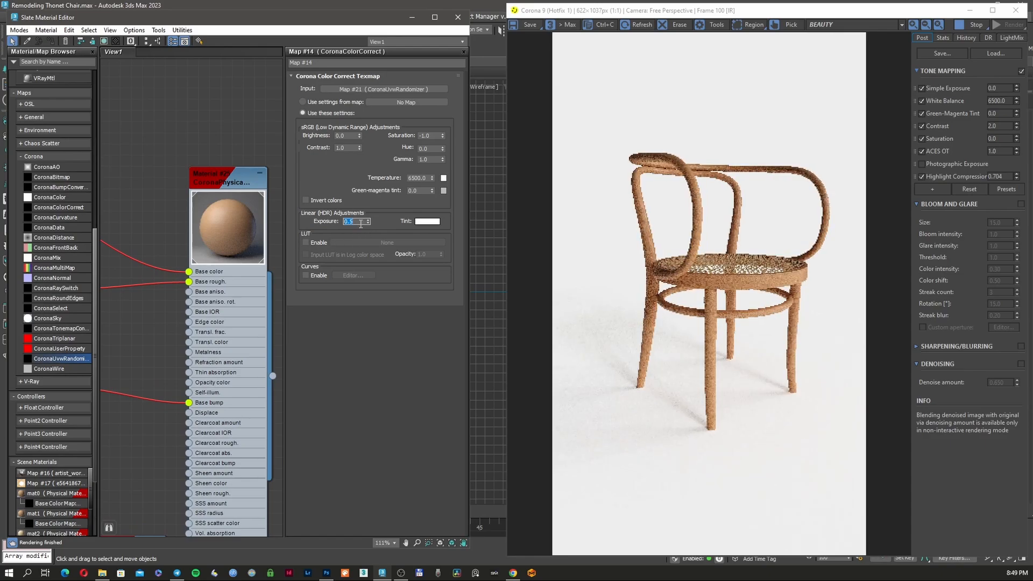
type("0.2")
key("Return")
type("0.1")
key("Return")
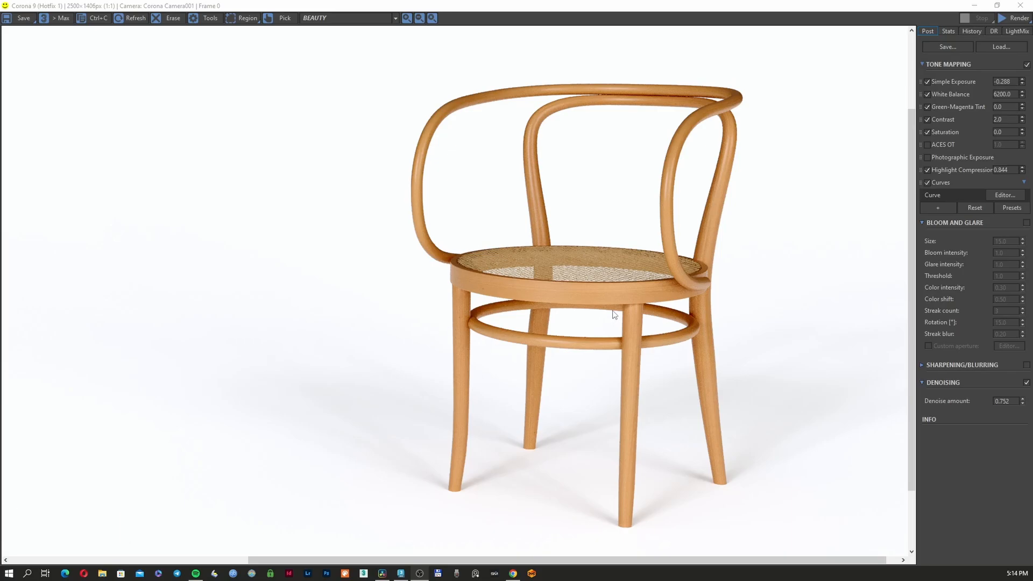
- Raise the denoise amount of the final camera render to 0.996 and look over the chair
scroll(613, 315, "down", 2)
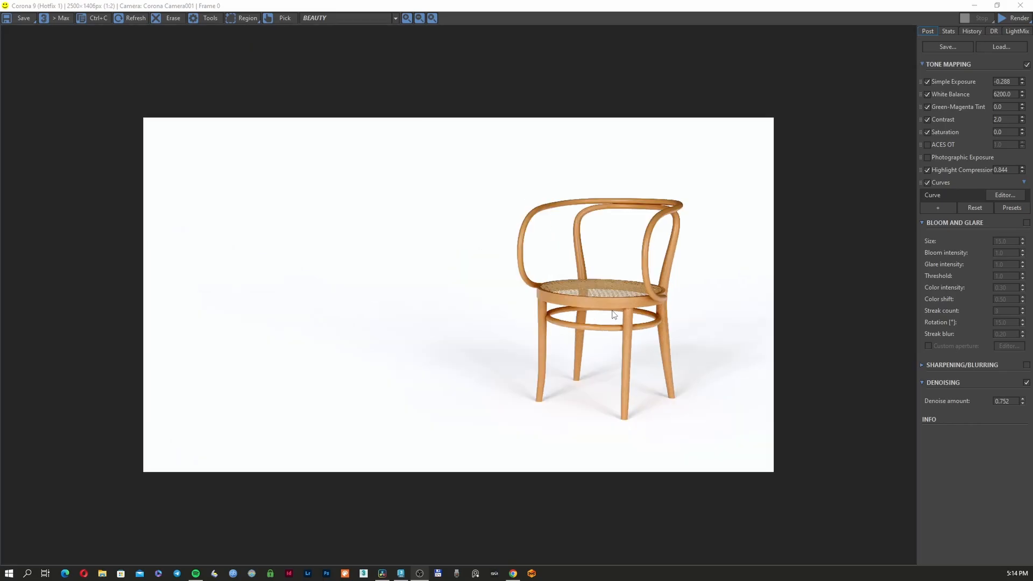
scroll(635, 293, "up", 2)
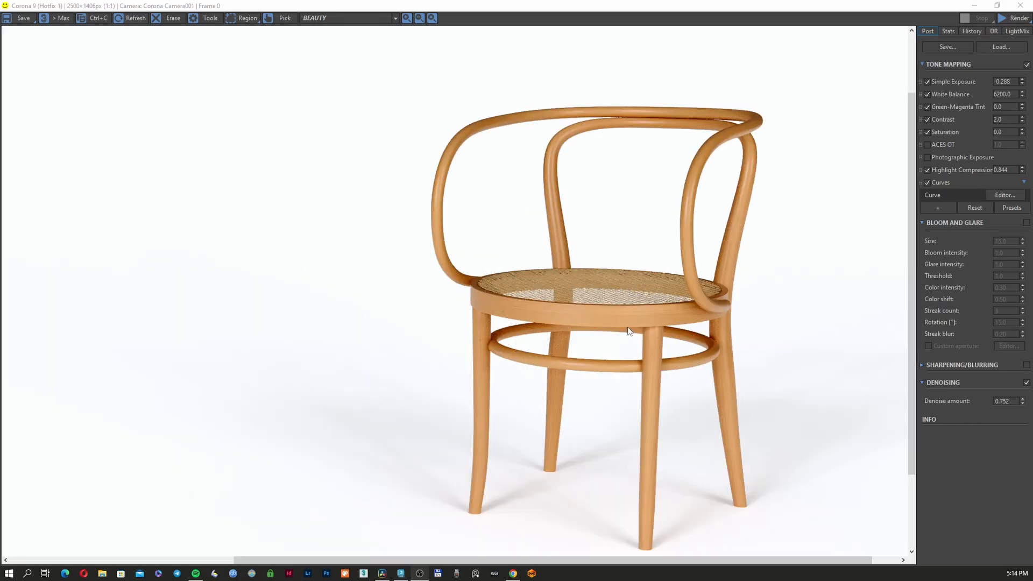
middle_click_drag(627, 326, 622, 315)
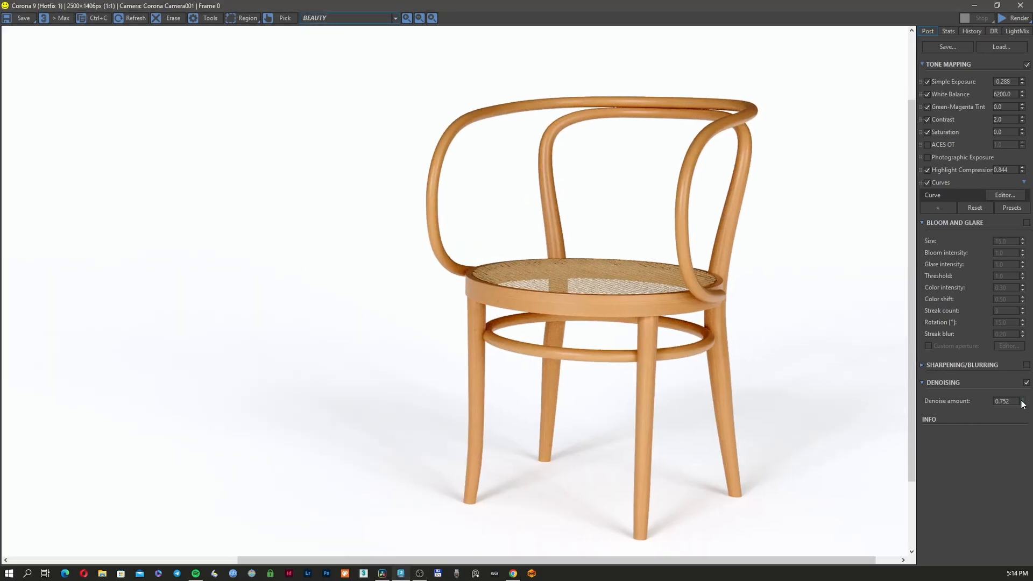
left_click_drag(1023, 402, 1026, 371)
left_click_drag(611, 330, 639, 310)
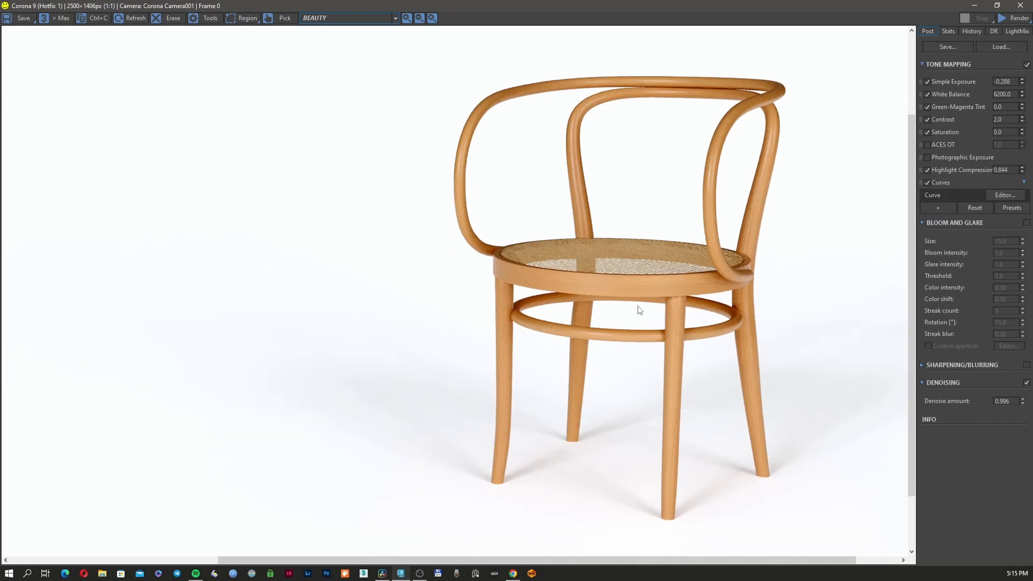
scroll(637, 306, "down", 1)
scroll(638, 305, "up", 1)
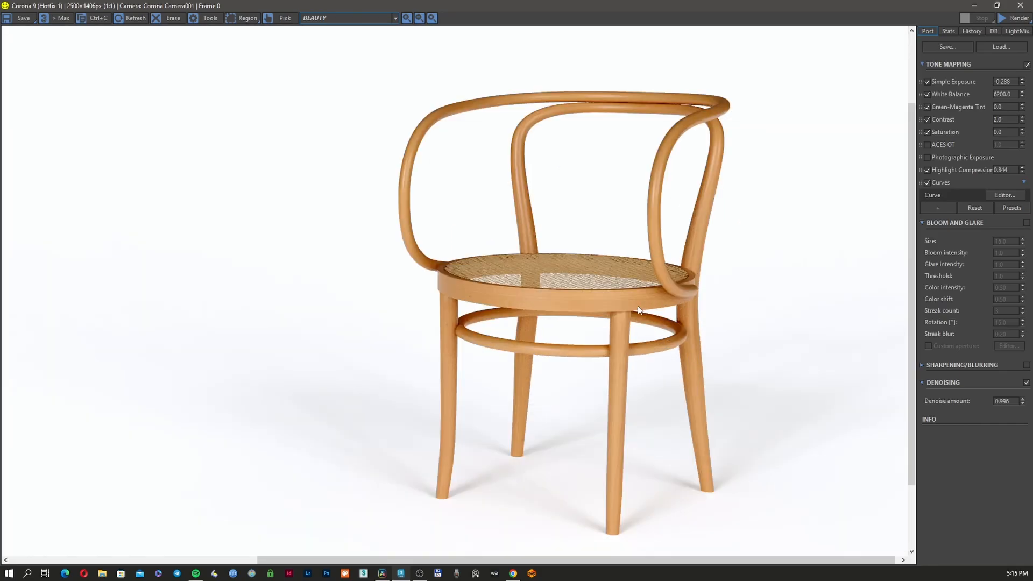
left_click_drag(563, 313, 566, 302)
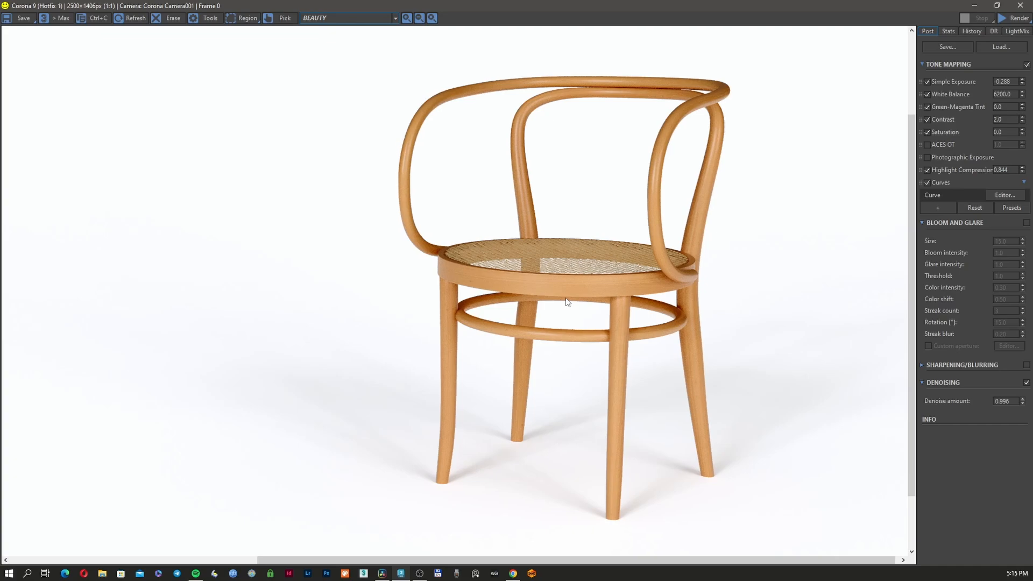